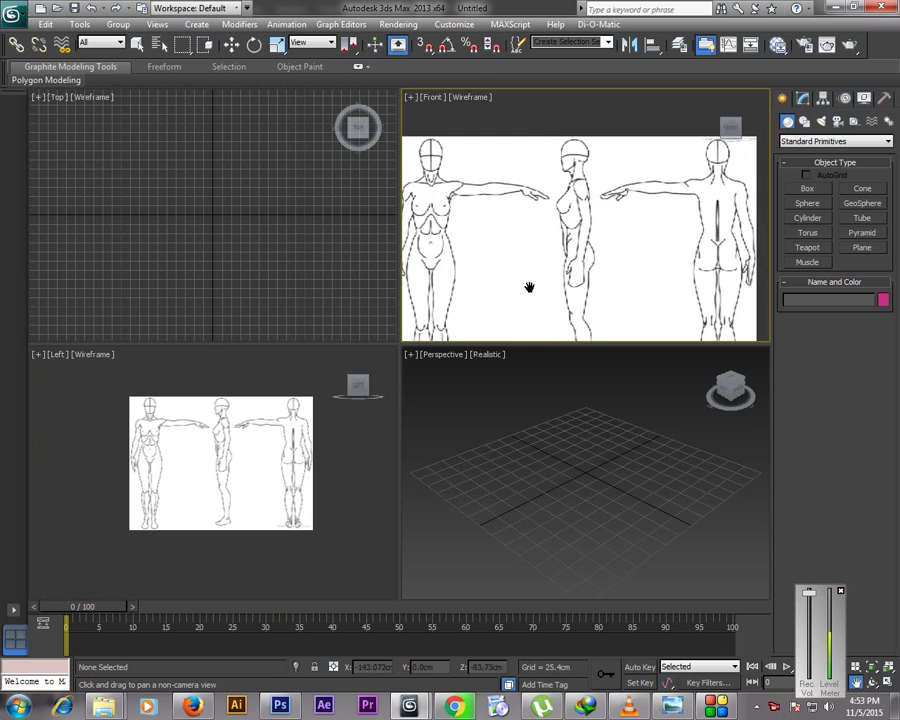
# Examine the female body reference drawings in the Front and Left viewports, focusing on the side-view figure and the front-view torso
pyautogui.scroll(-4, 540, 250)
pyautogui.scroll(1, 546, 225)
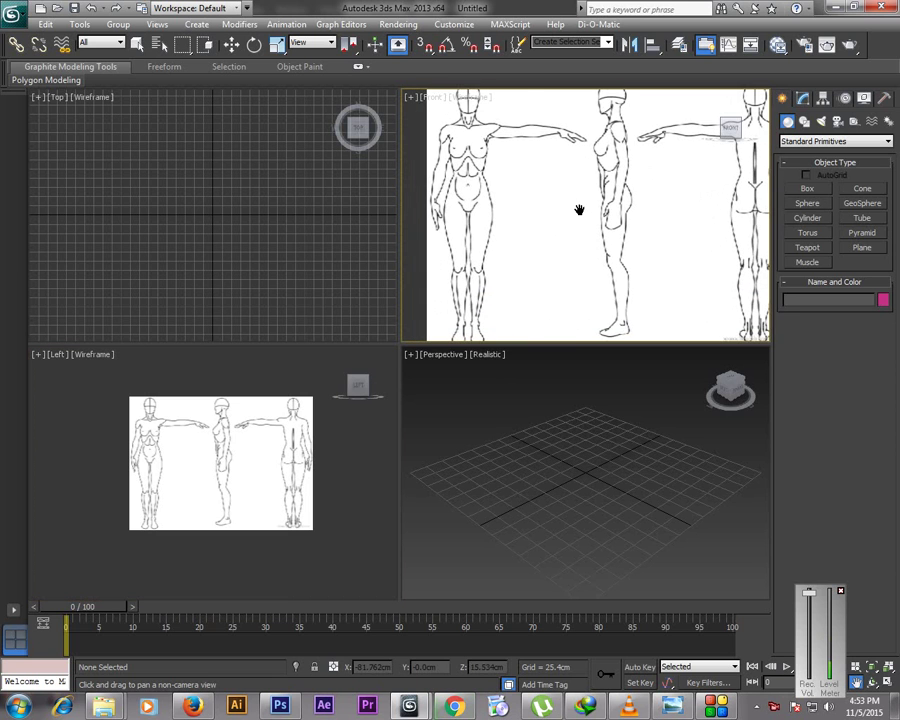
pyautogui.scroll(-2, 566, 212)
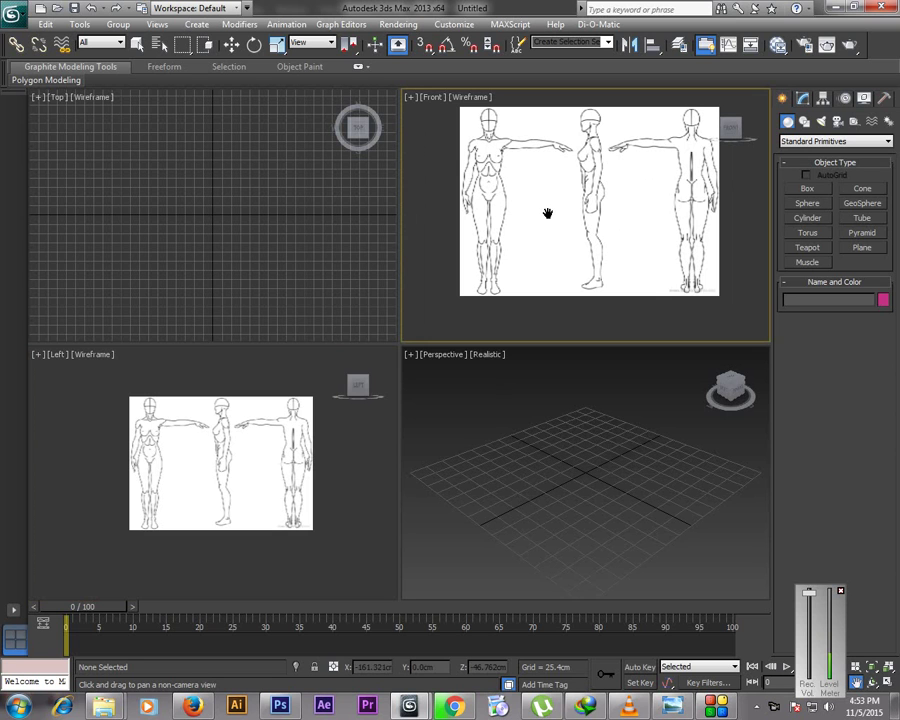
pyautogui.scroll(5, 257, 404)
pyautogui.scroll(-2, 249, 460)
pyautogui.scroll(-1, 233, 476)
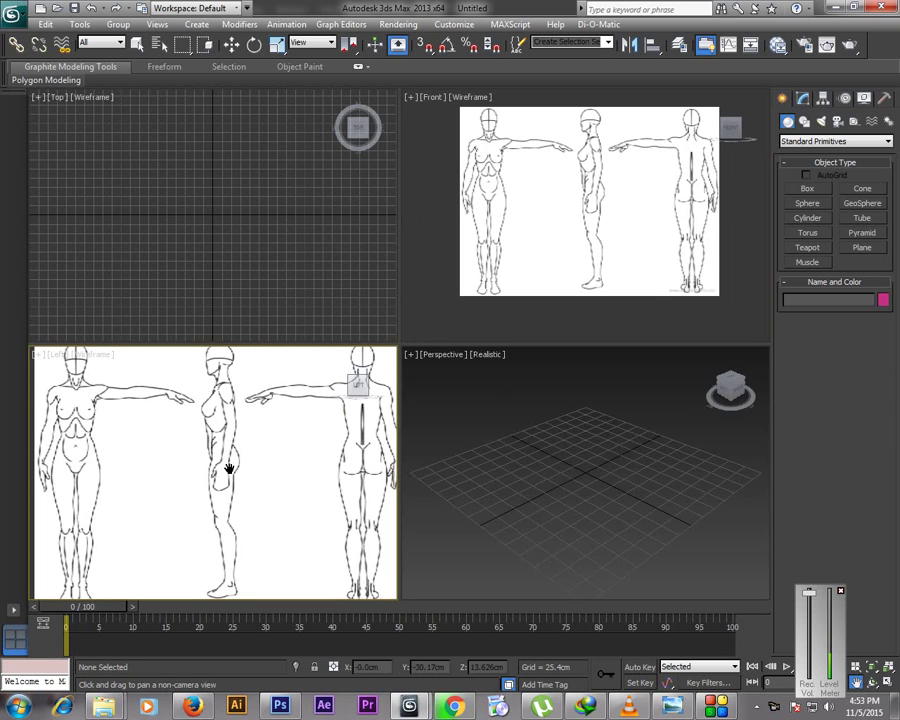
pyautogui.scroll(3, 526, 232)
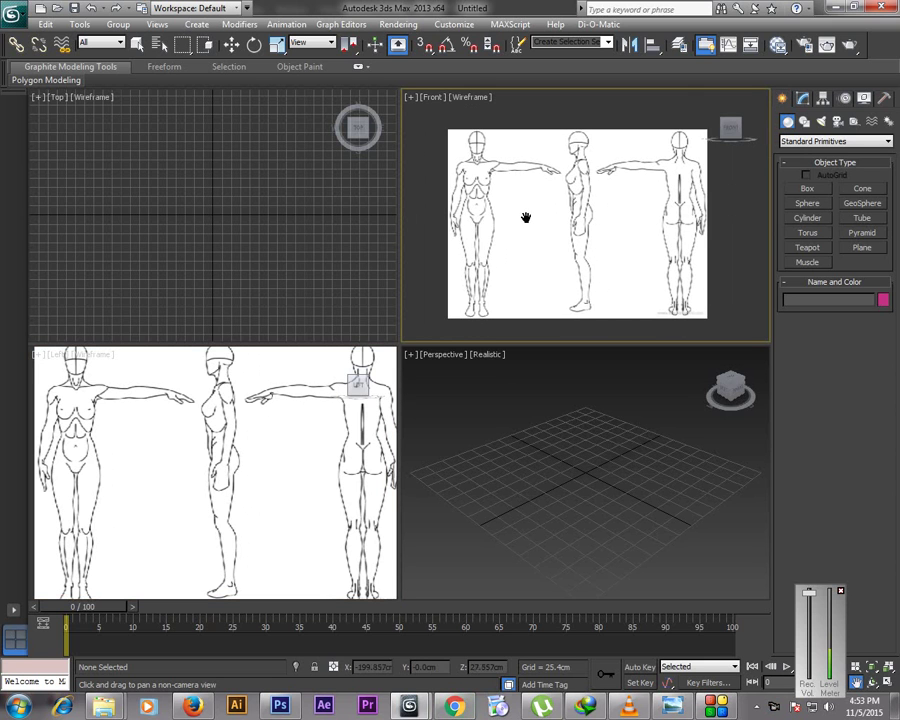
pyautogui.scroll(2, 536, 236)
pyautogui.moveTo(184, 465); pyautogui.dragTo(262, 456)
pyautogui.scroll(3, 172, 458)
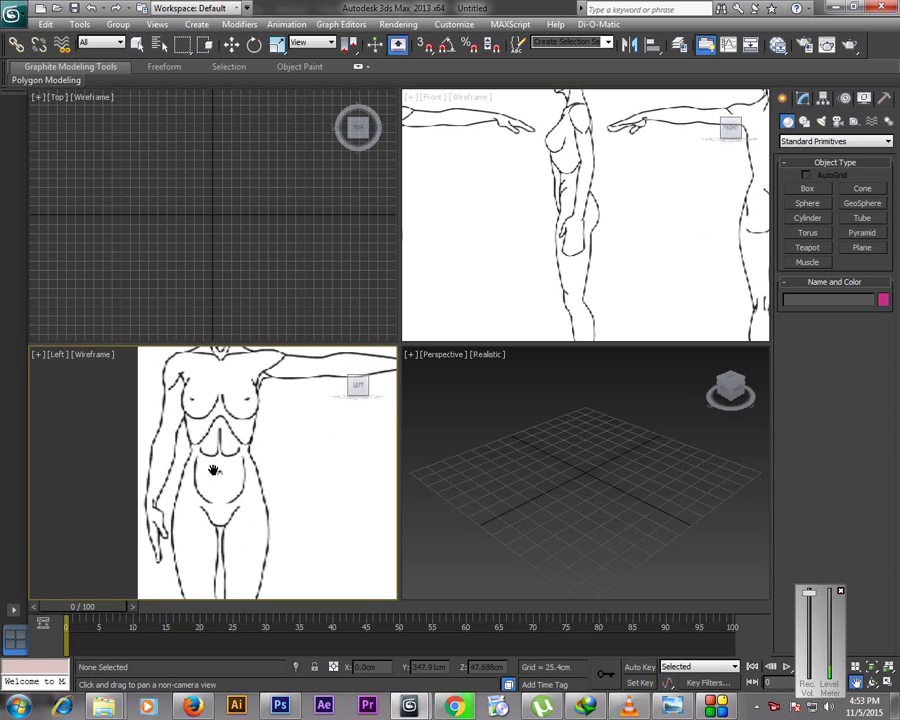
pyautogui.scroll(-3, 209, 416)
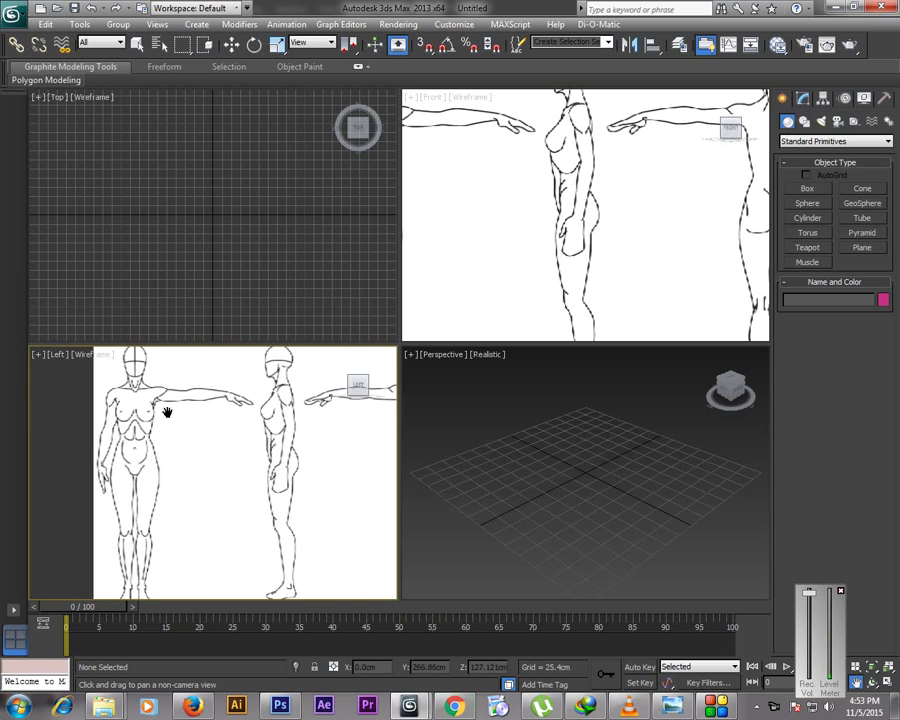
pyautogui.scroll(-3, 201, 402)
pyautogui.scroll(5, 205, 402)
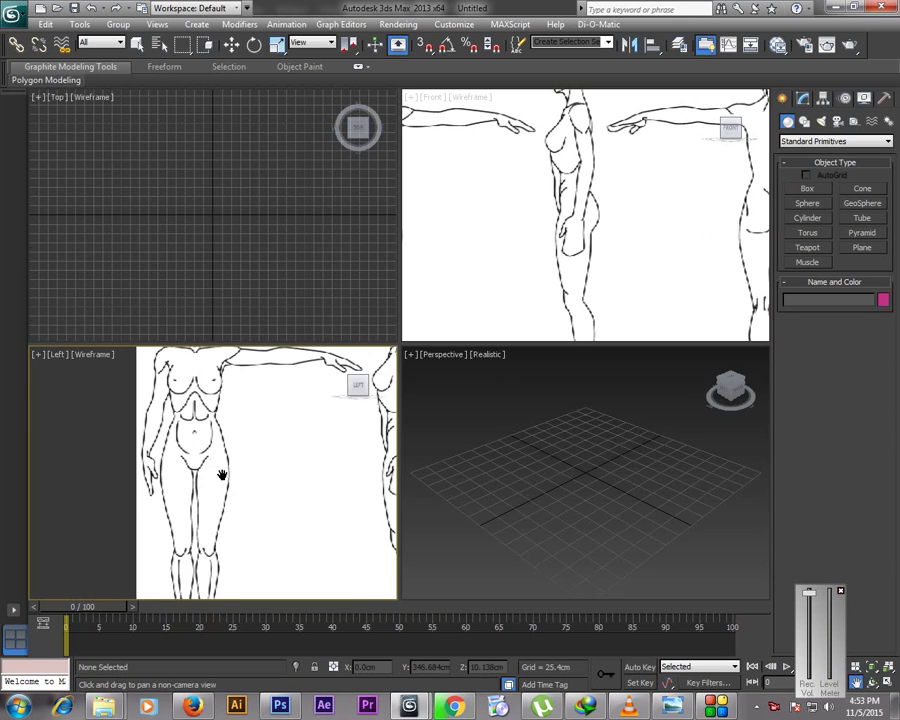
pyautogui.scroll(2, 226, 445)
pyautogui.scroll(-1, 236, 452)
pyautogui.scroll(2, 236, 462)
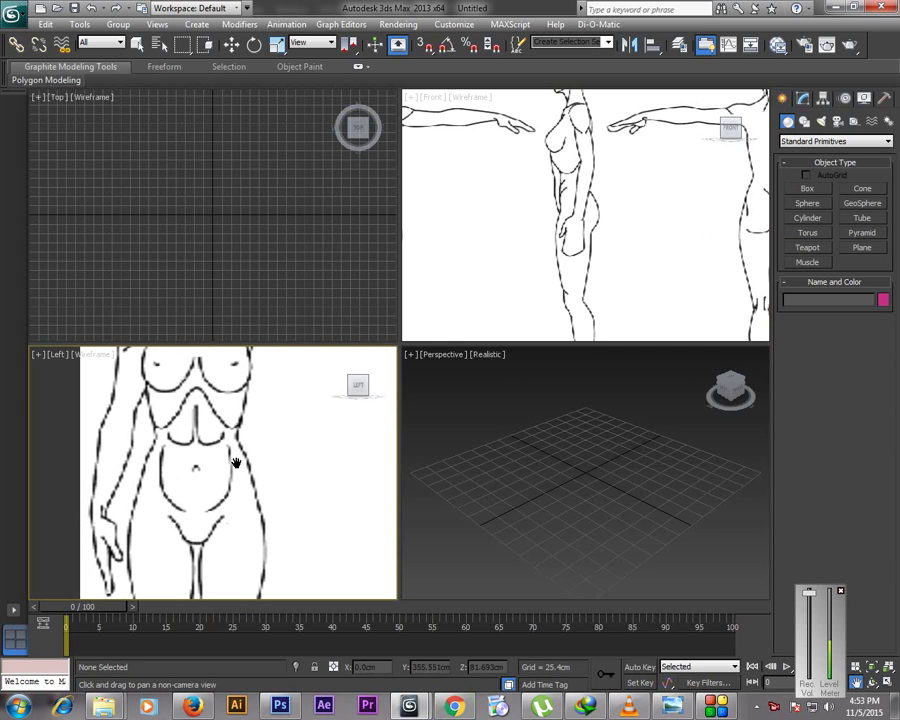
pyautogui.moveTo(236, 462)
pyautogui.mouseDown()
pyautogui.moveTo(233, 452)
pyautogui.moveTo(243, 518)
pyautogui.moveTo(237, 480)
pyautogui.mouseUp()
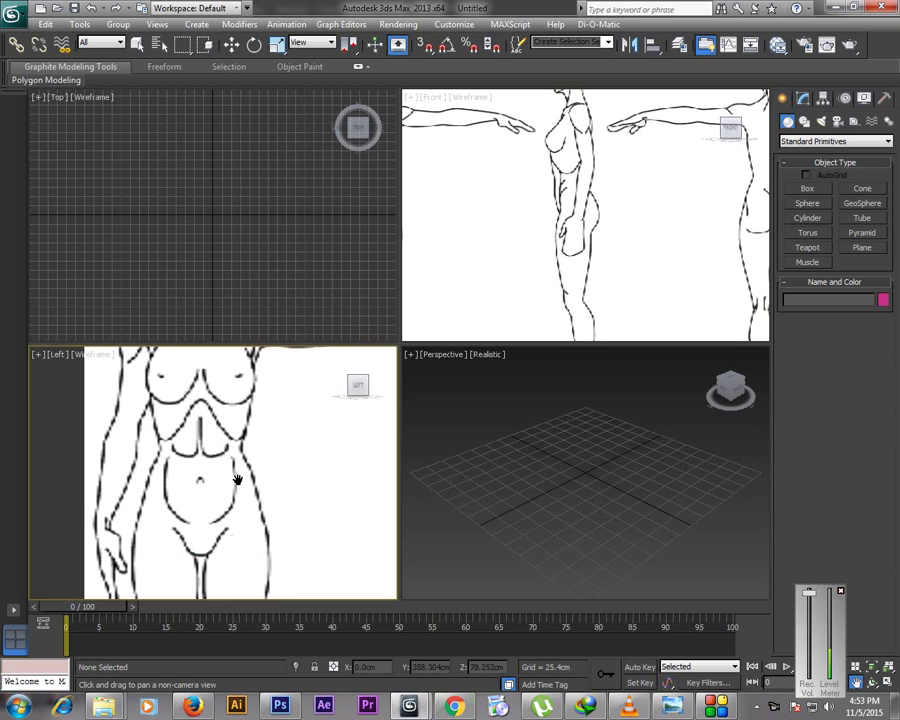
# Draw a cylinder near the origin in the Top viewport, about 116 cm in radius and 224 cm high
pyautogui.click(809, 221)
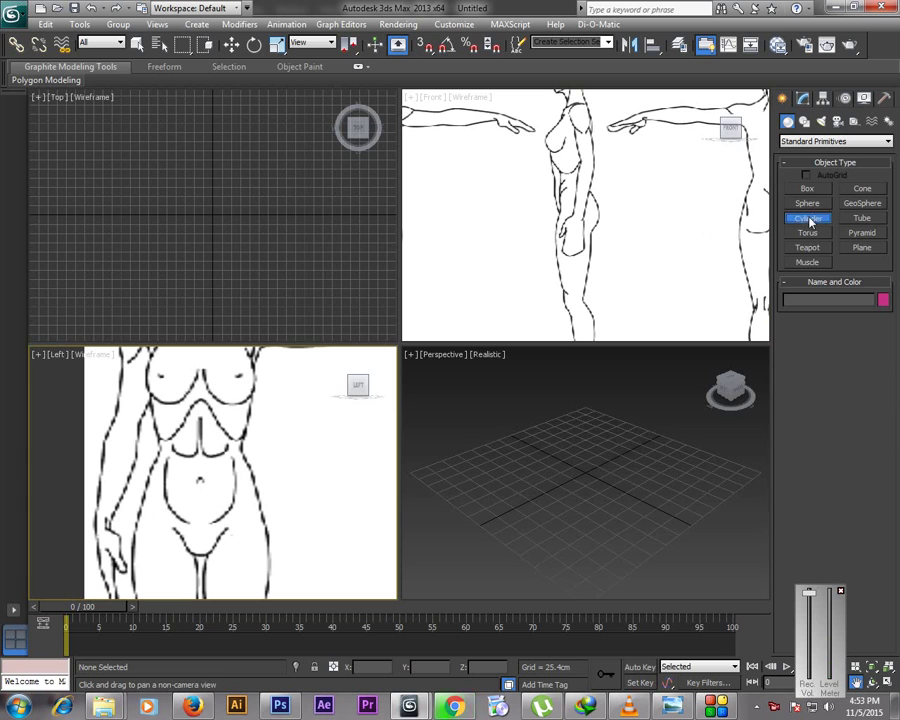
pyautogui.click(808, 218)
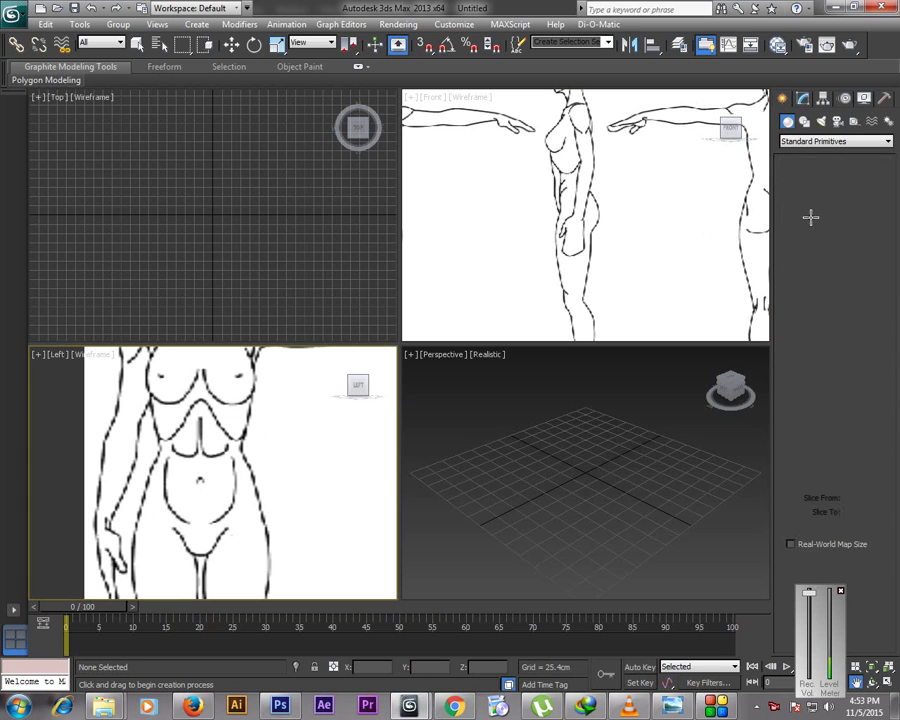
pyautogui.click(208, 209)
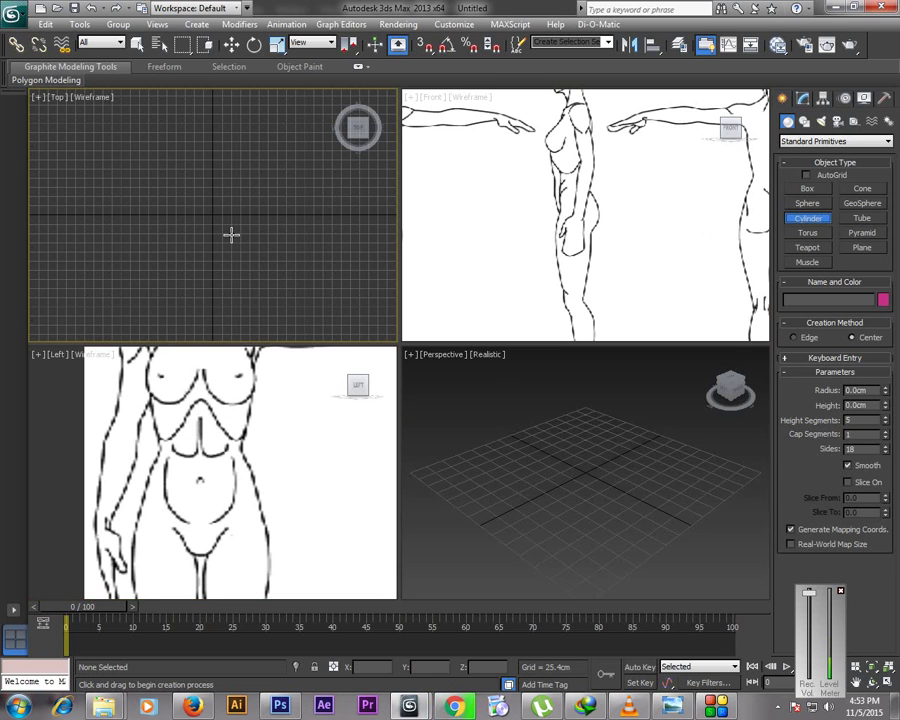
pyautogui.moveTo(205, 211); pyautogui.dragTo(236, 240)
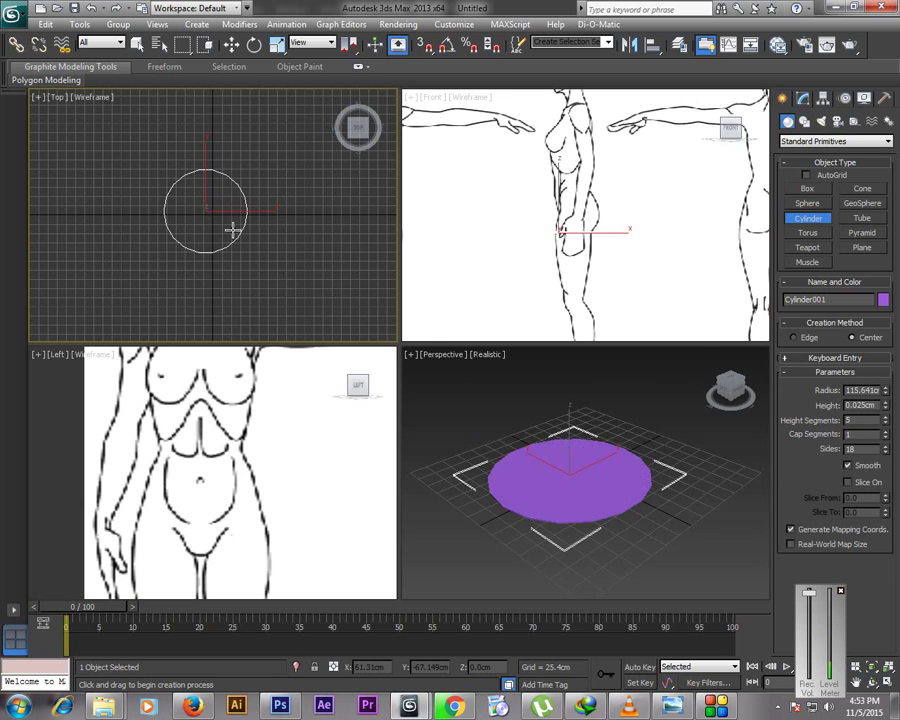
pyautogui.click(233, 156)
pyautogui.rightClick(233, 156)
# Display edged faces on the cylinder in the Perspective viewport and hide its selection brackets
pyautogui.click(659, 437)
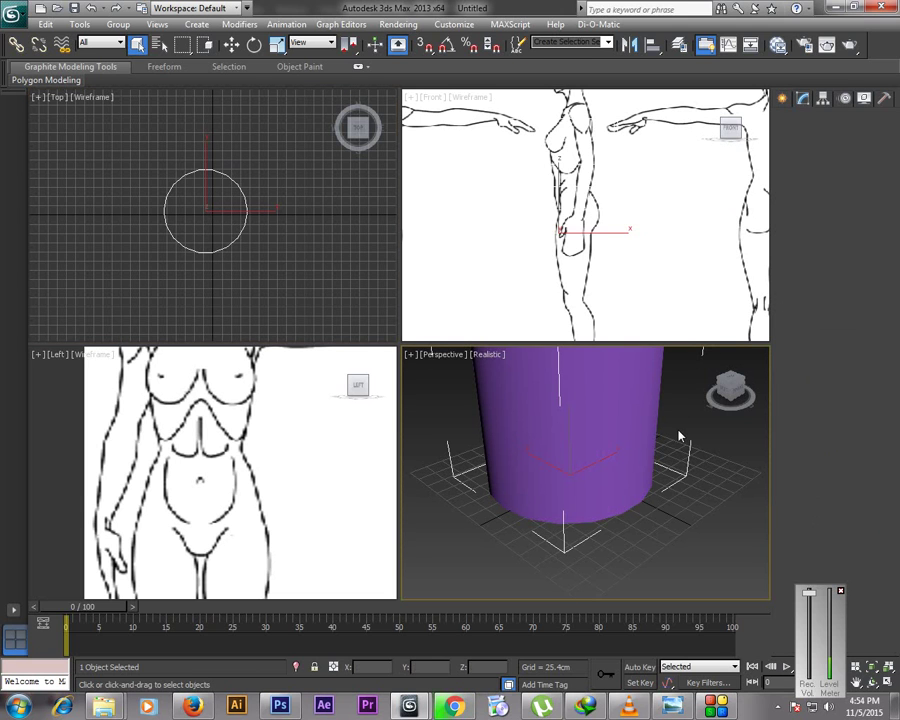
pyautogui.press('F4')
pyautogui.click(637, 471)
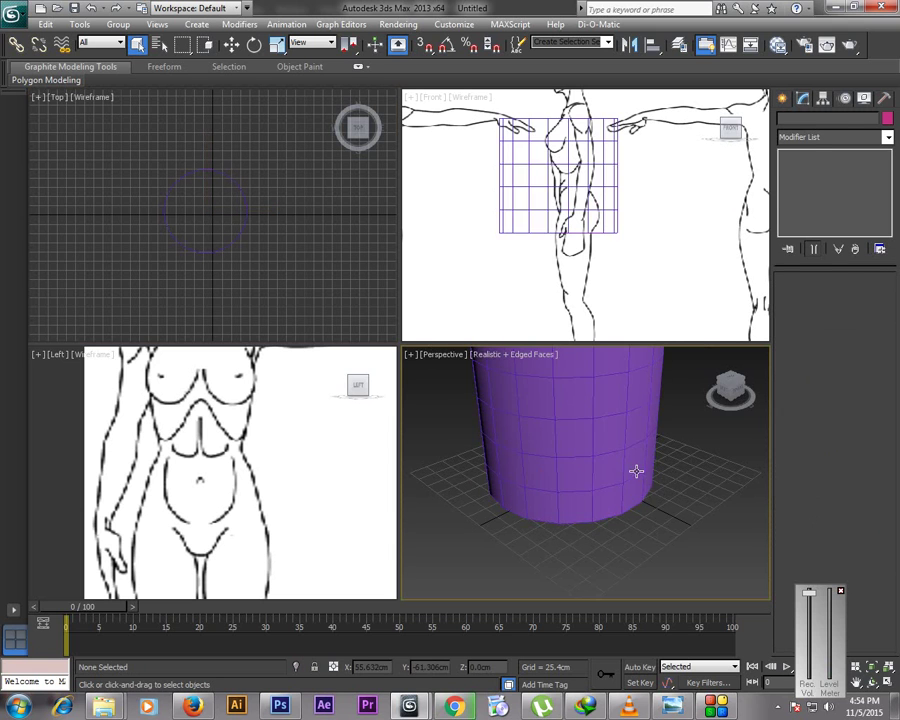
pyautogui.press('j')
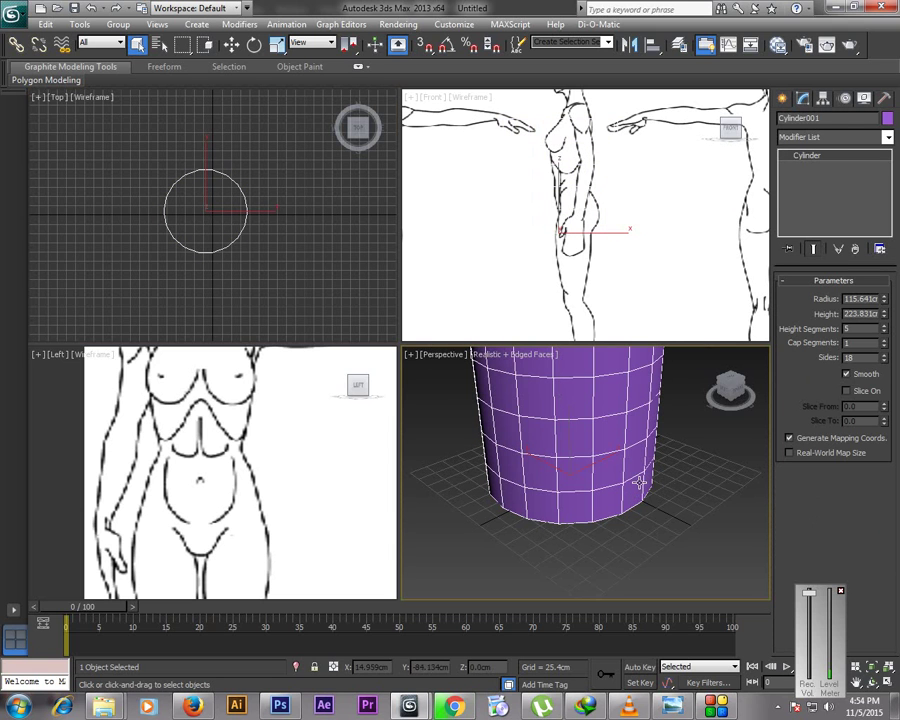
# Reduce the cylinder to 8 sides
pyautogui.click(856, 681)
pyautogui.moveTo(727, 536); pyautogui.dragTo(700, 534)
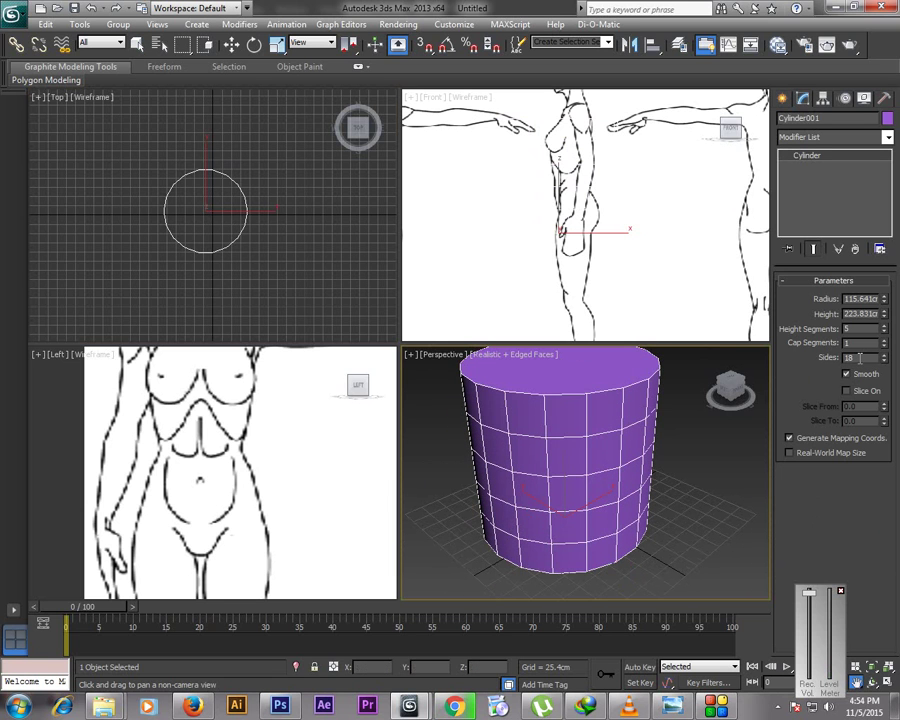
pyautogui.write('8')
pyautogui.press('Return')
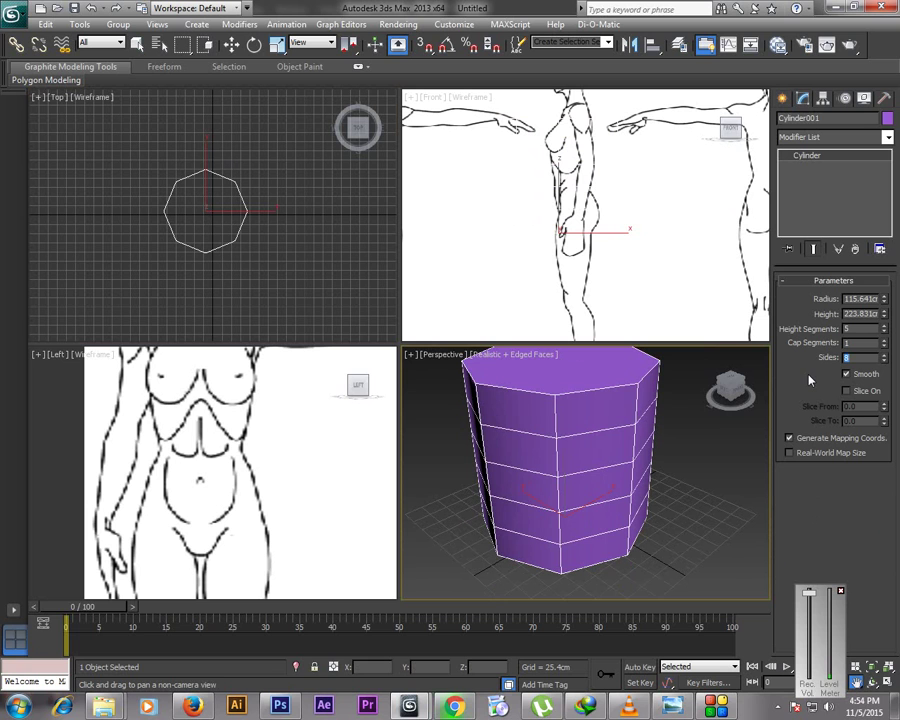
# Center the cylinder on the world origin by setting its absolute X and Y positions to 0.0 cm
pyautogui.click(231, 44)
pyautogui.rightClick(231, 44)
pyautogui.rightClick(434, 324)
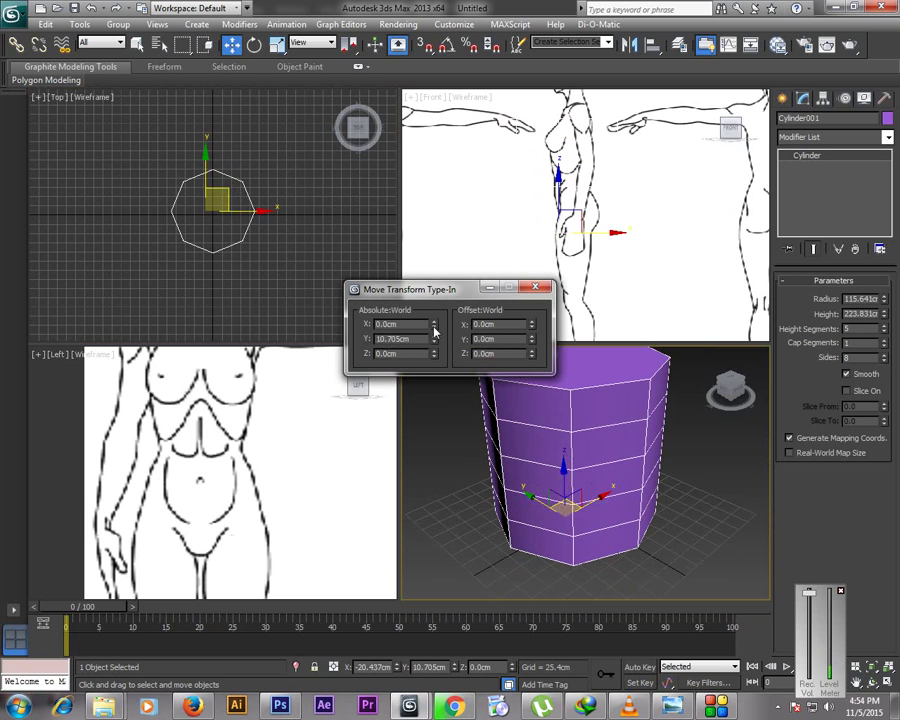
pyautogui.rightClick(434, 339)
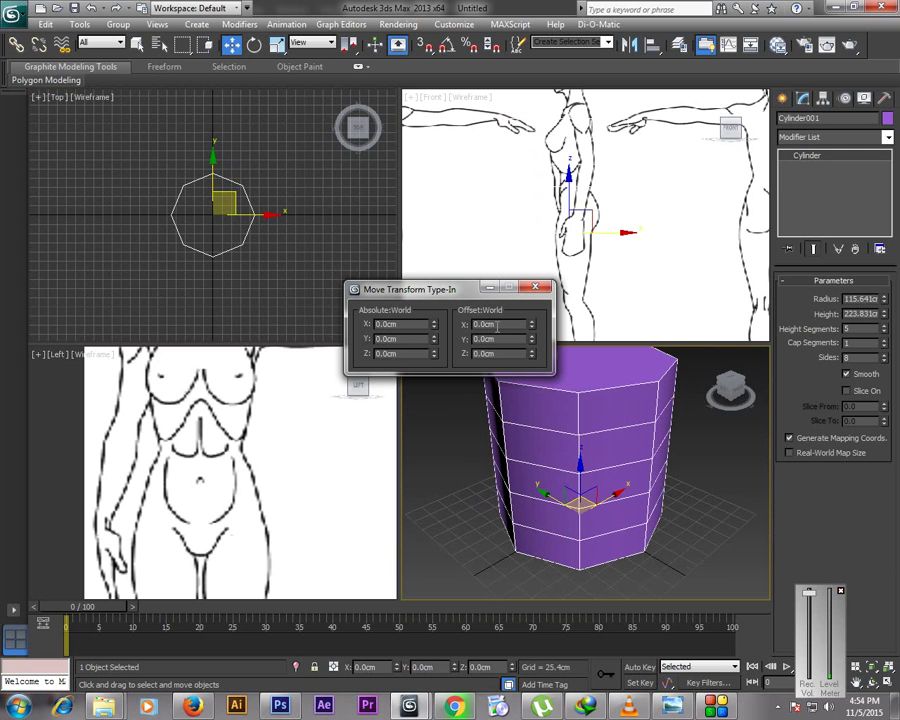
pyautogui.click(536, 289)
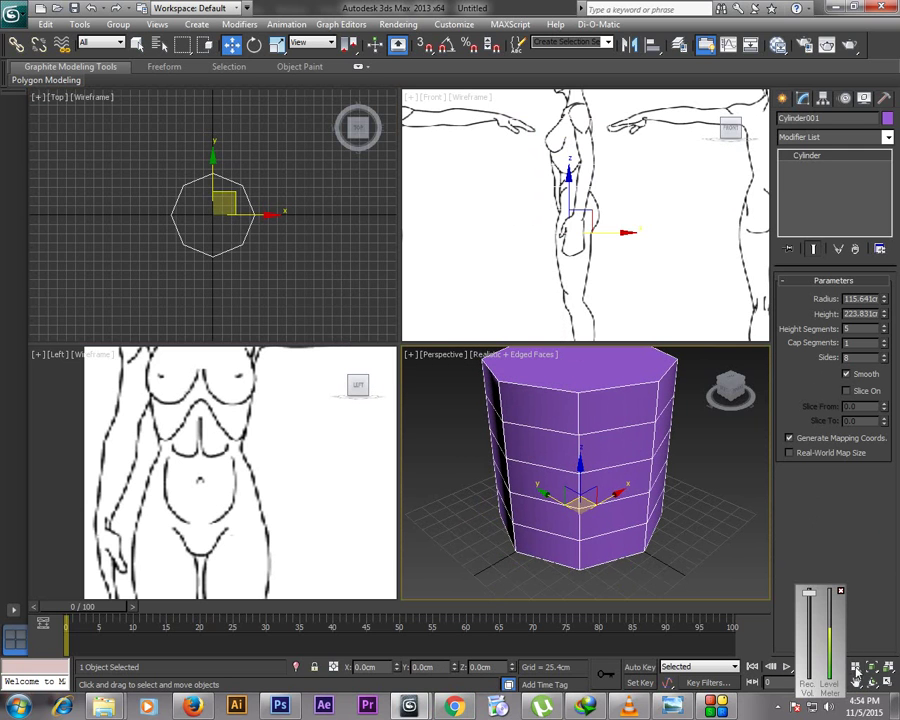
# Move the cylinder to about Y 344.5 cm, near the front-view figure in the Left viewport, and set its height segments to 6
pyautogui.moveTo(364, 472); pyautogui.dragTo(229, 461)
pyautogui.scroll(-3, 344, 392)
pyautogui.scroll(-1, 333, 465)
pyautogui.press('w')
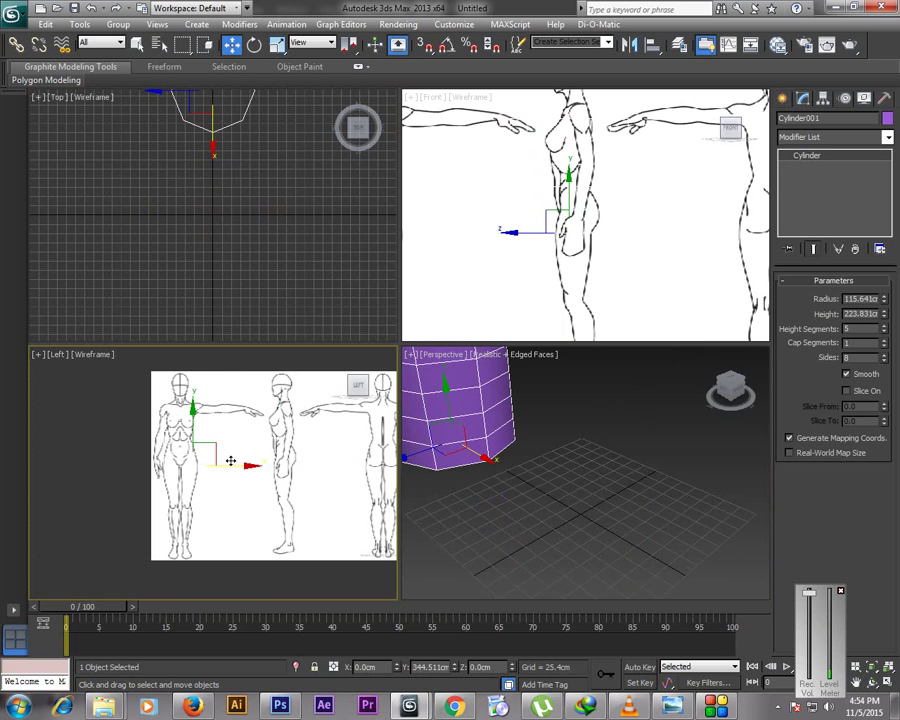
pyautogui.click(856, 682)
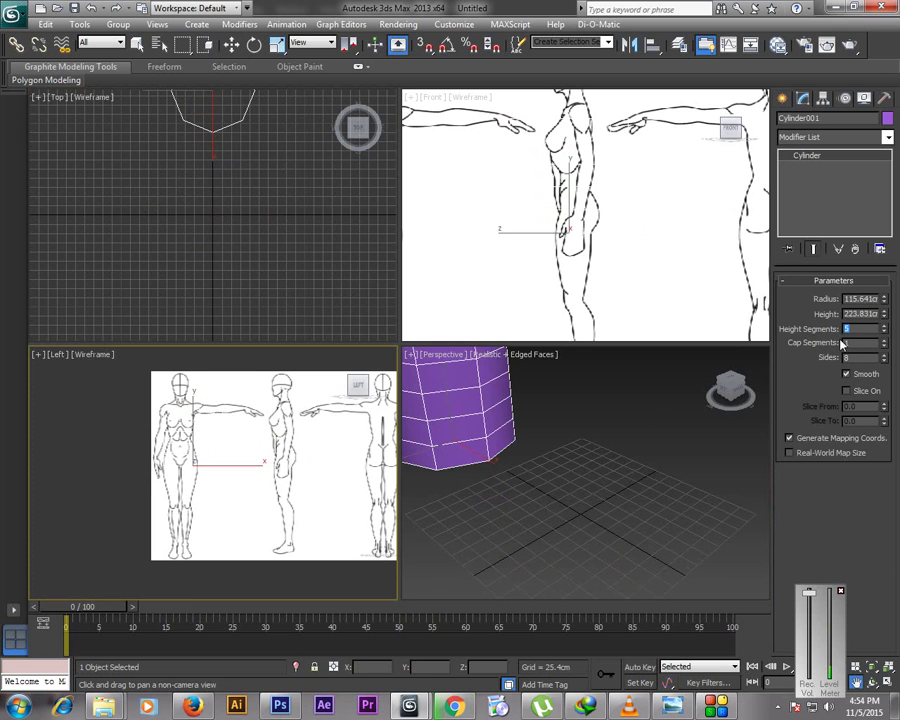
pyautogui.press('Return')
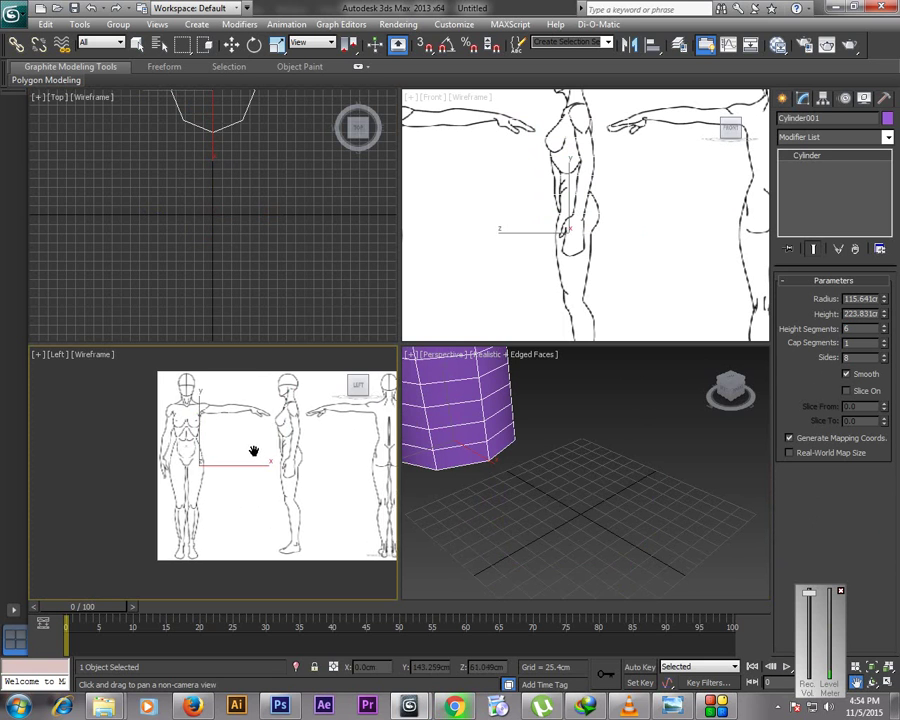
# In a maximized Left viewport, reduce the cylinder's radius to about 59 cm and center it on the torso at about Y 395 cm
pyautogui.hotkey('alt', 'w')
pyautogui.scroll(5, 480, 386)
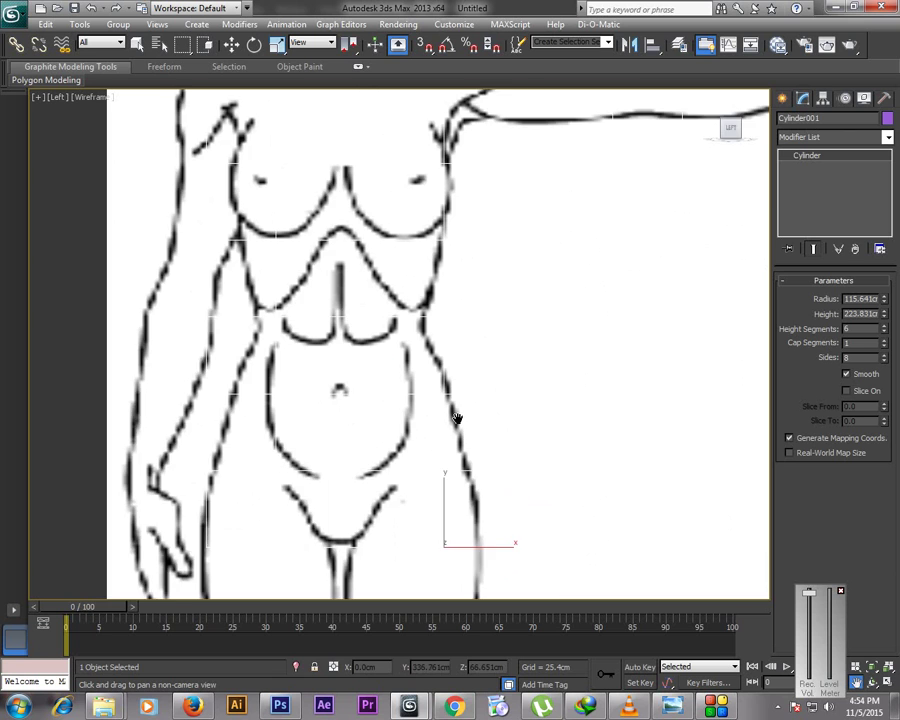
pyautogui.scroll(-4, 456, 418)
pyautogui.press('w')
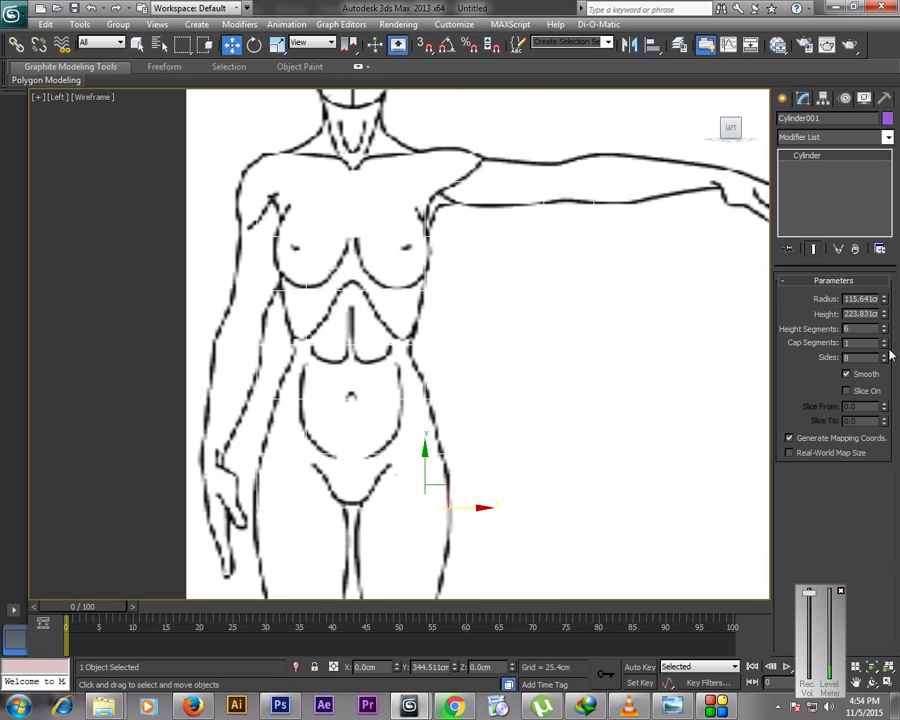
pyautogui.moveTo(884, 299); pyautogui.dragTo(884, 336)
pyautogui.moveTo(480, 507); pyautogui.dragTo(405, 510)
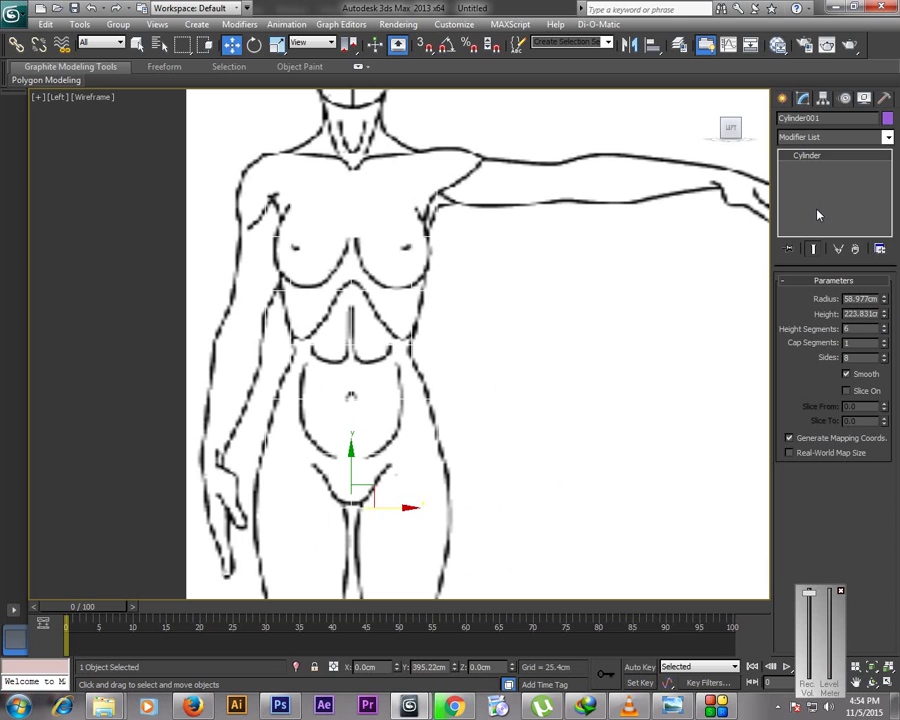
# Shade the Left viewport with edged faces and make the cylinder see-through over the torso drawing
pyautogui.press('F3')
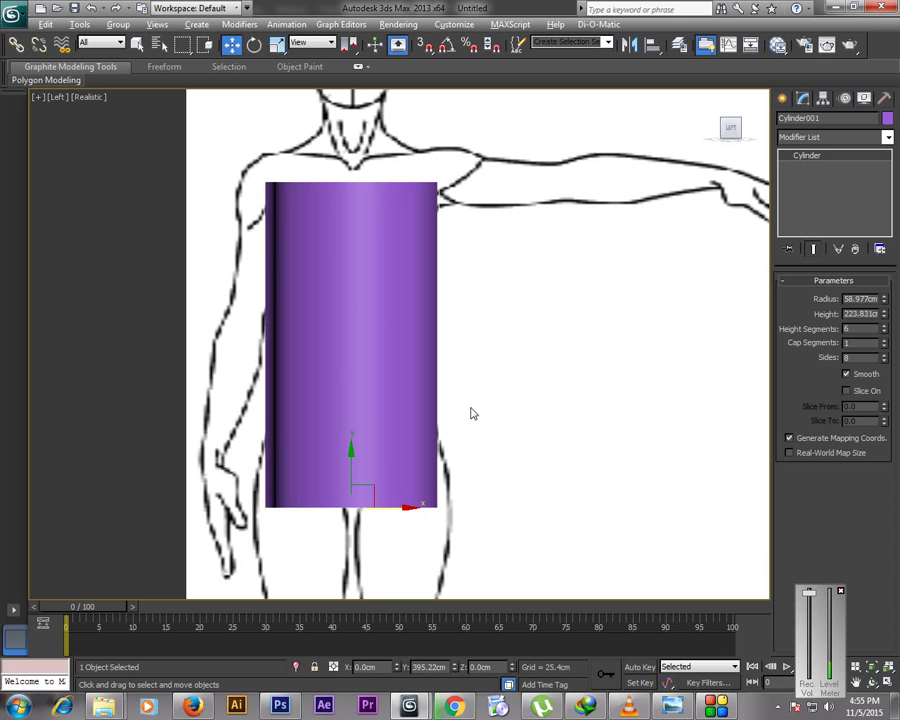
pyautogui.hotkey('alt', 'x')
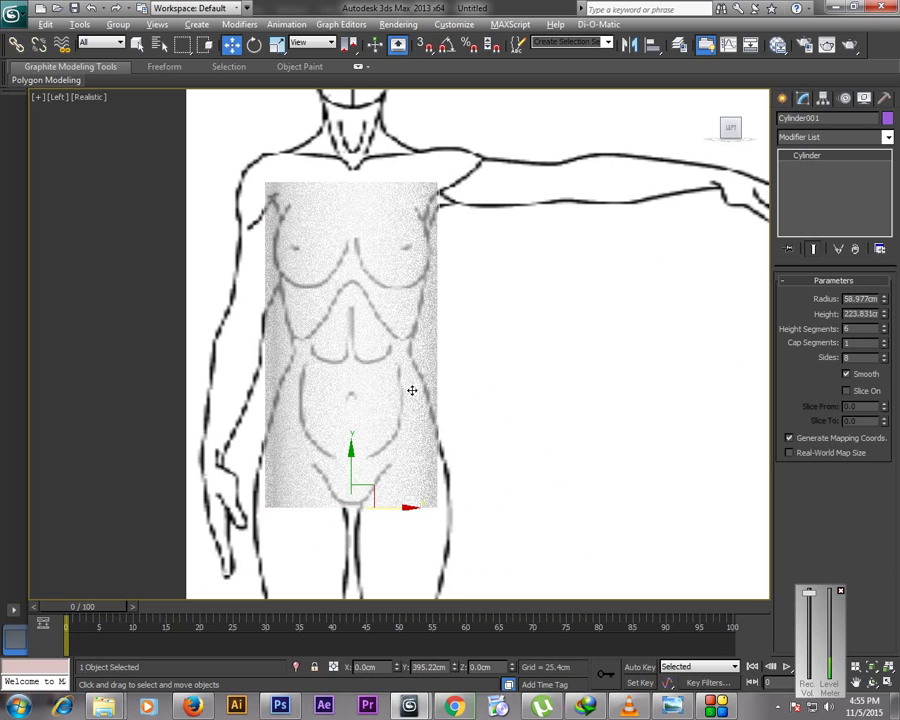
pyautogui.press('F4')
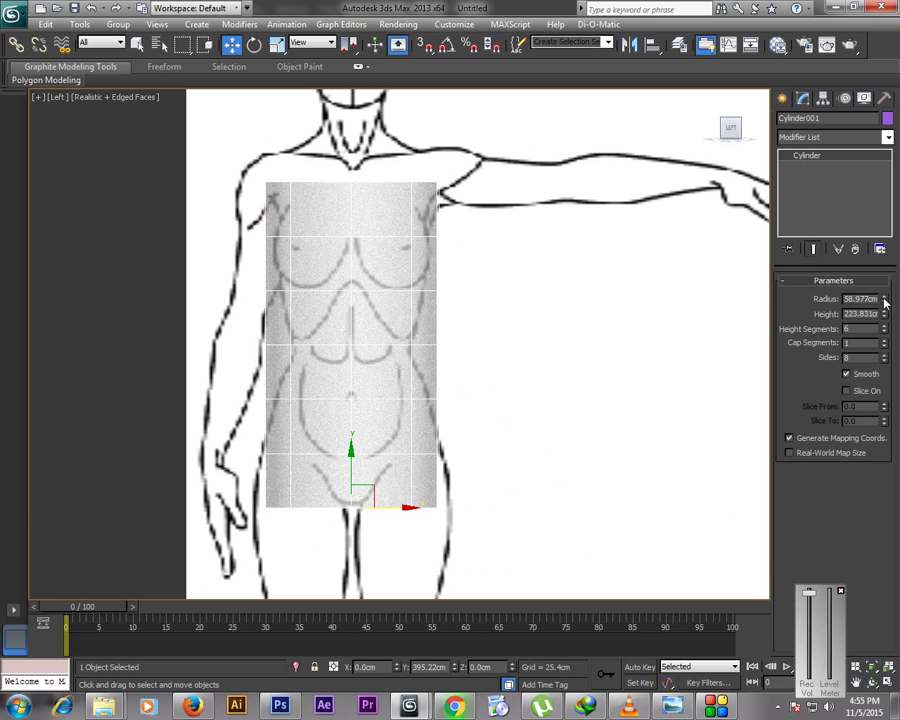
# Adjust the cylinder to about 248.5 cm high and 59.6 cm in radius to match the torso, and restore the four-viewport layout
pyautogui.moveTo(881, 313)
pyautogui.mouseDown()
pyautogui.moveTo(881, 292)
pyautogui.moveTo(878, 300)
pyautogui.mouseUp()
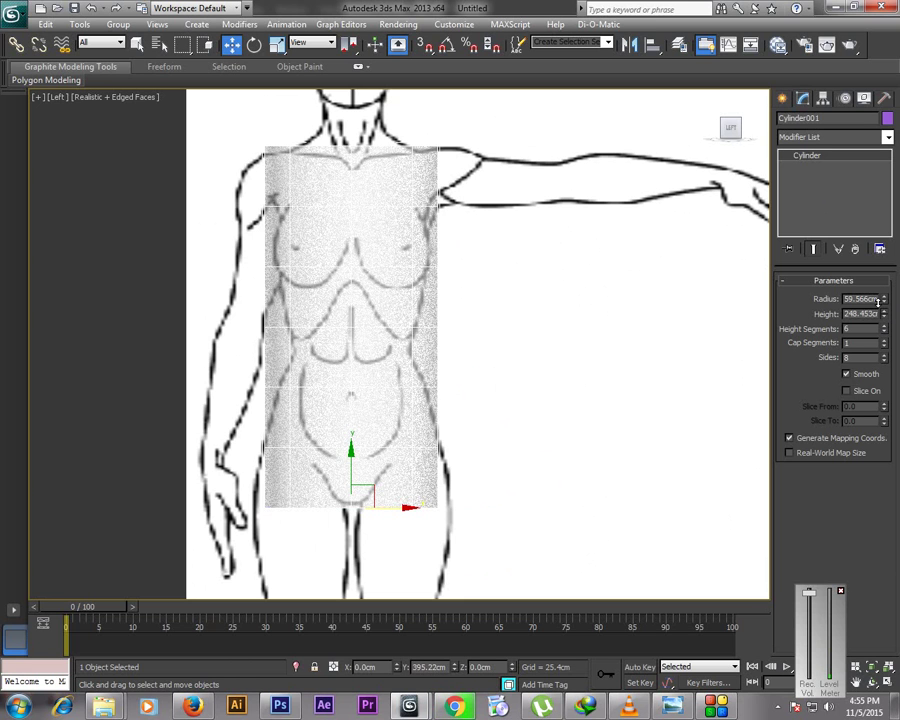
pyautogui.click(525, 351)
pyautogui.hotkey('alt', 'w')
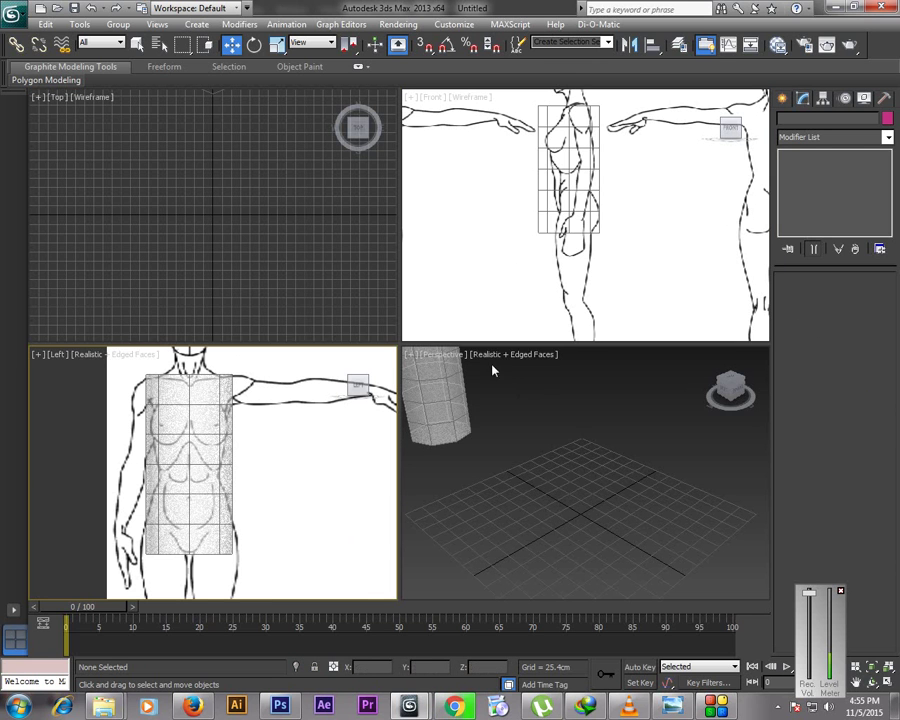
# Select the cylinder in the Front viewport and bring the side-view figure to the middle of that viewport
pyautogui.click(591, 210)
pyautogui.click(591, 210)
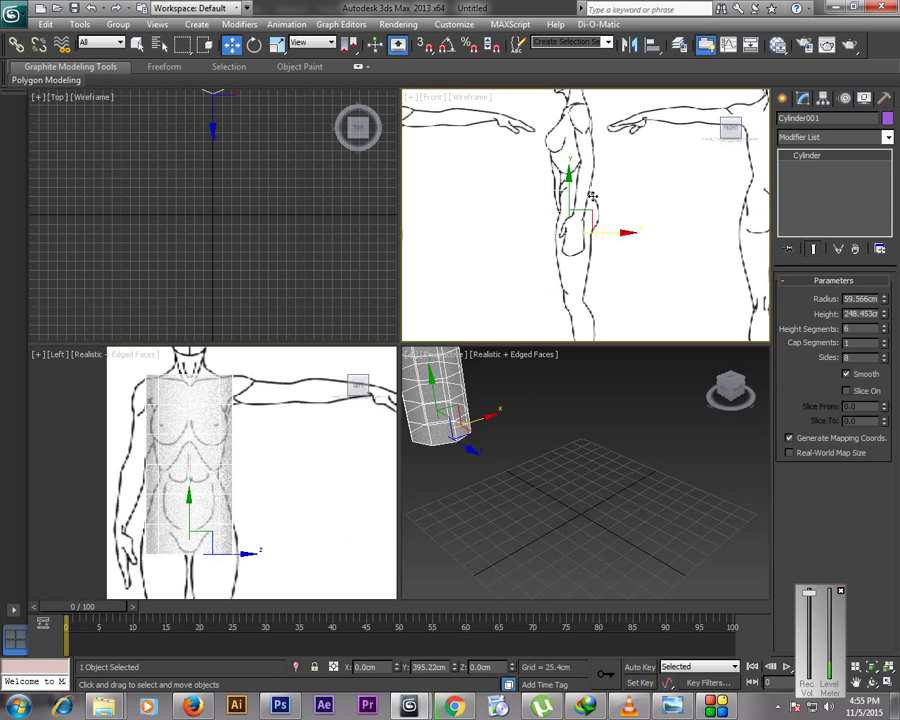
pyautogui.click(856, 682)
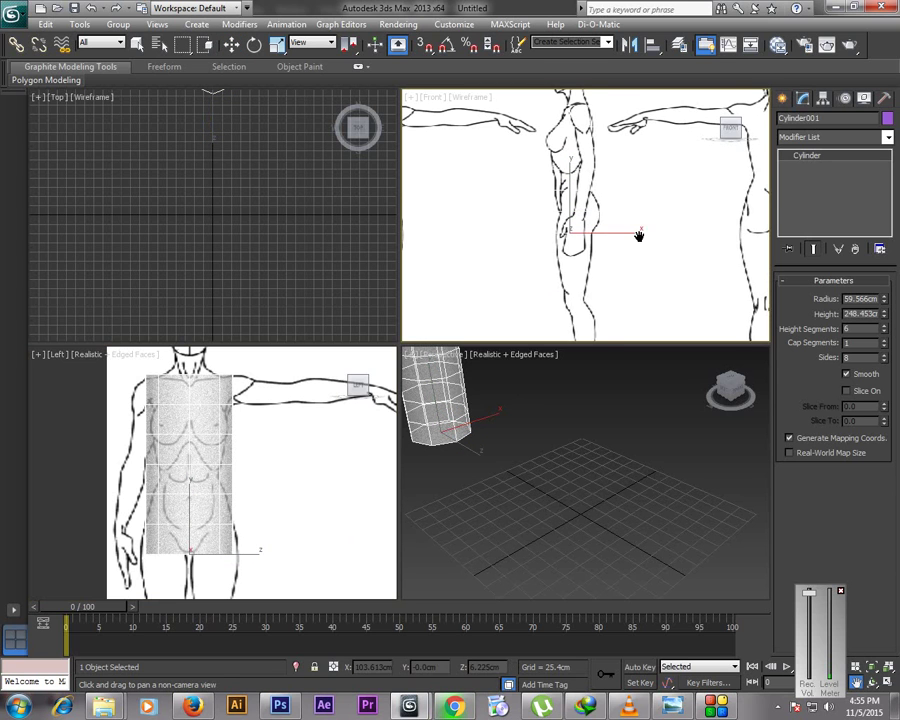
pyautogui.moveTo(639, 236); pyautogui.dragTo(664, 242)
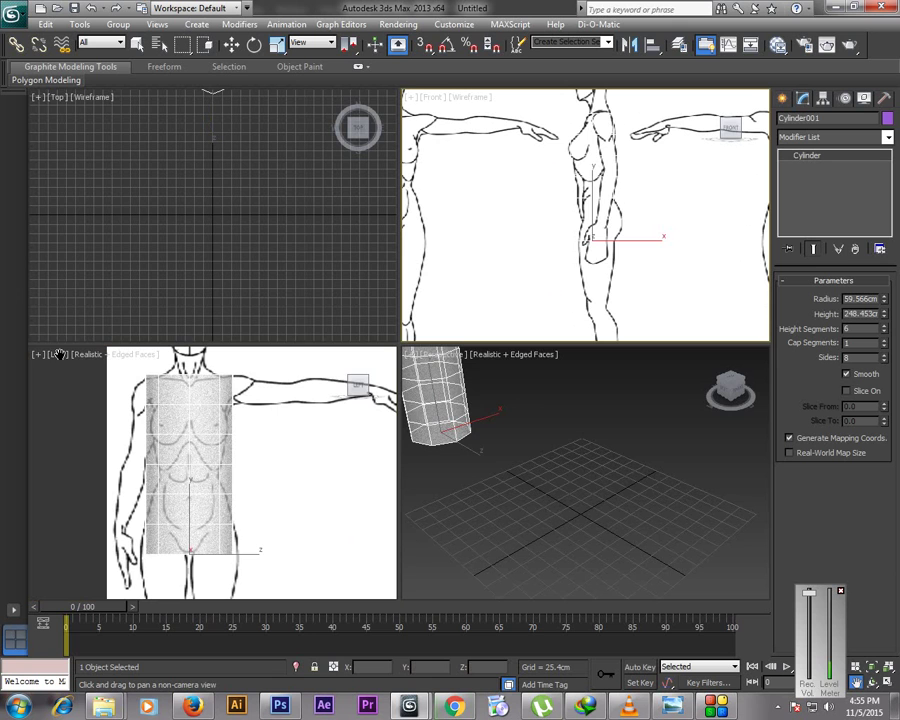
# Shade the maximized Front viewport with edged faces around the side-view torso, and restore the four-viewport layout
pyautogui.hotkey('alt', 'w')
pyautogui.moveTo(433, 204); pyautogui.dragTo(485, 288)
pyautogui.scroll(2, 487, 242)
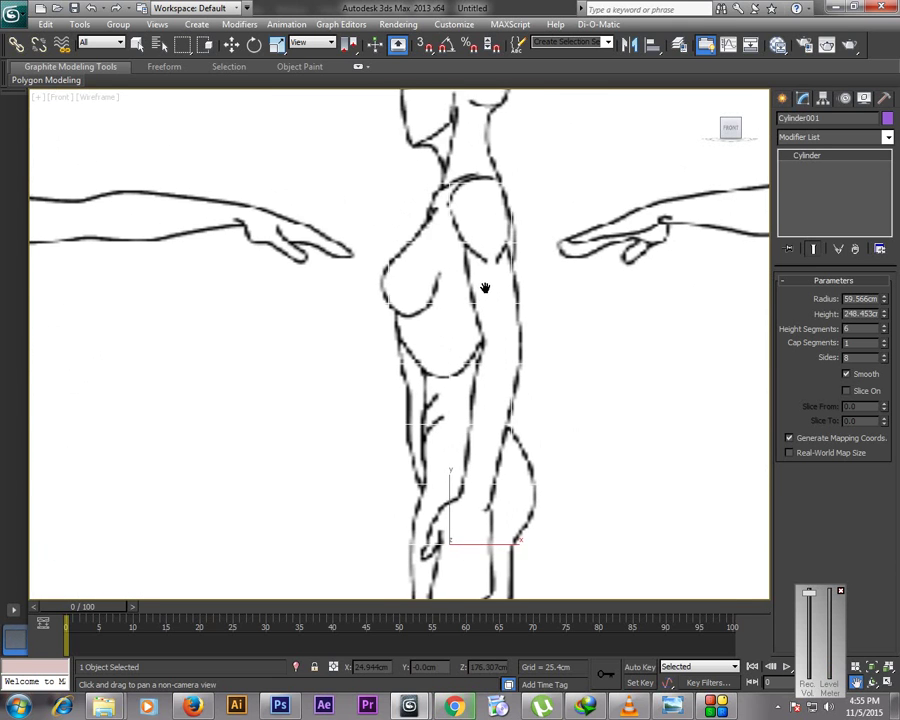
pyautogui.scroll(-4, 486, 280)
pyautogui.press('F3')
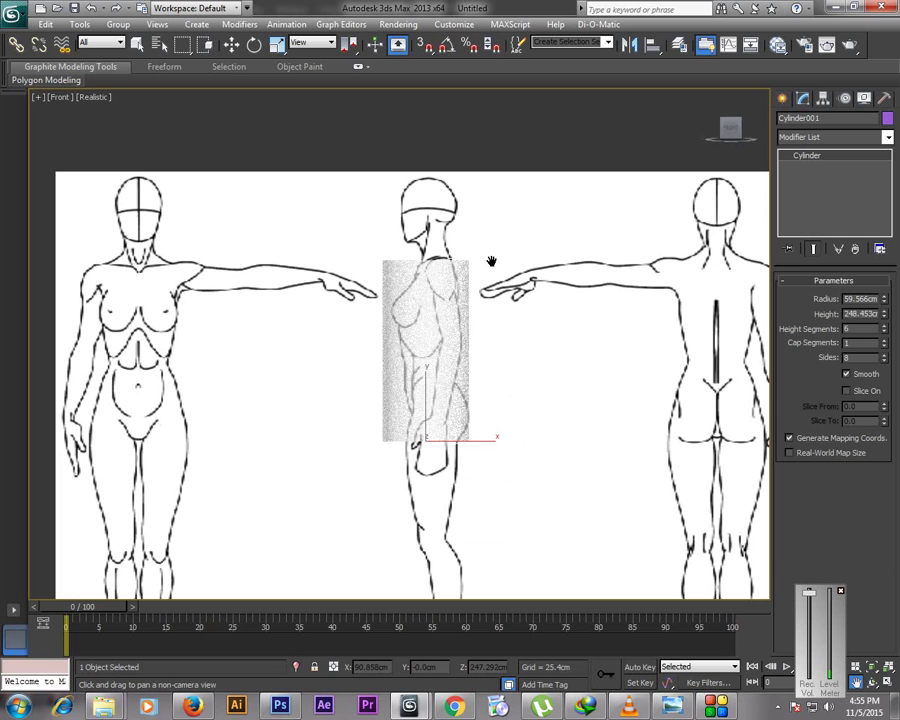
pyautogui.press('F4')
pyautogui.scroll(2, 514, 217)
pyautogui.moveTo(480, 291); pyautogui.dragTo(466, 252)
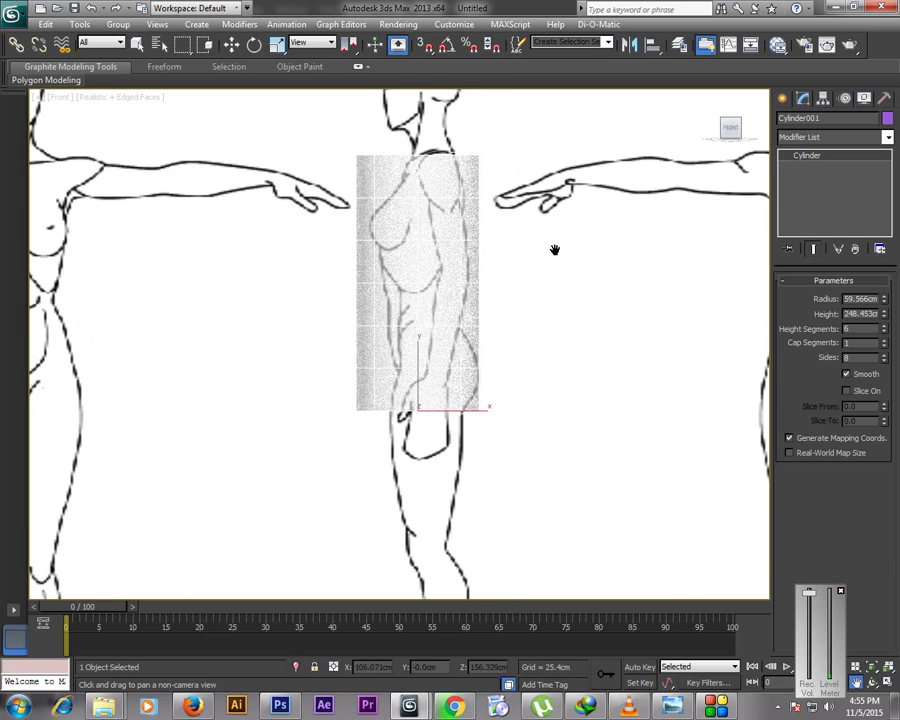
pyautogui.rightClick(554, 249)
pyautogui.hotkey('alt', 'w')
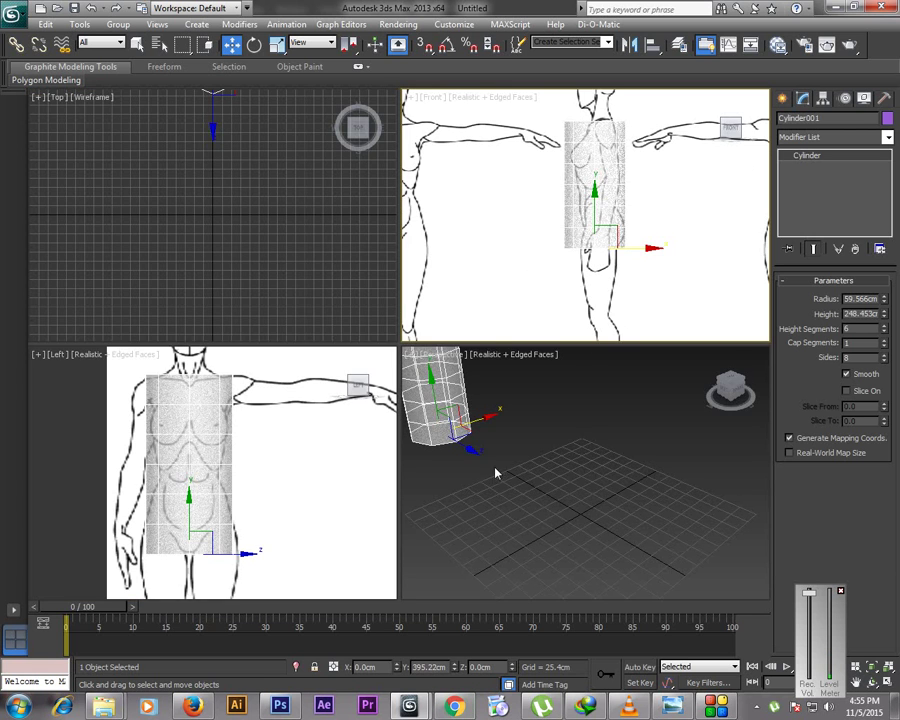
# Bring the cylinder fully into view in a maximized Perspective viewport and convert it to an Editable Poly
pyautogui.click(495, 480)
pyautogui.hotkey('alt', 'w')
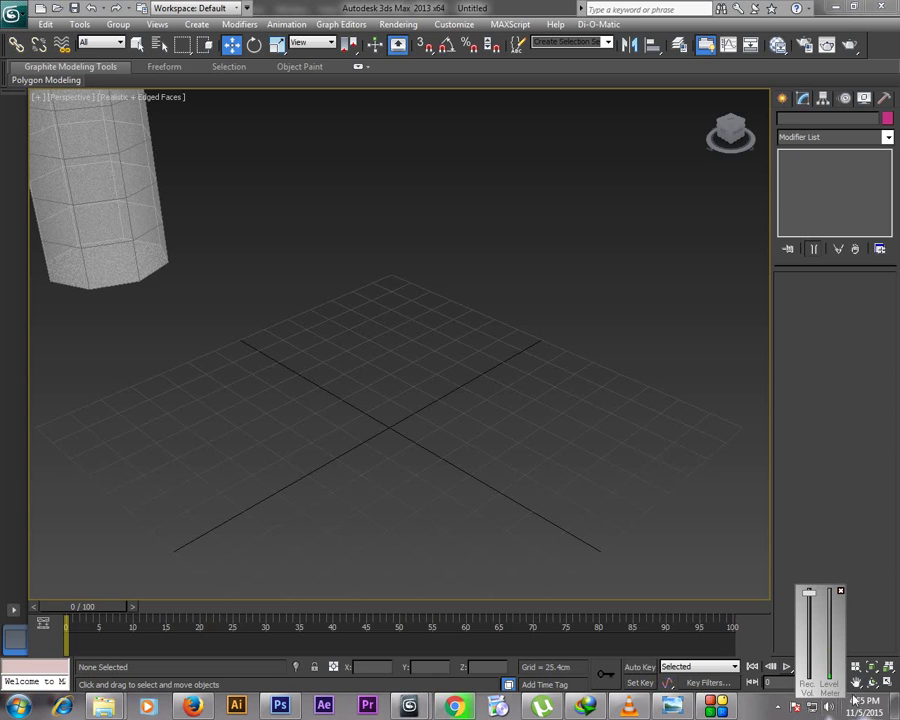
pyautogui.click(858, 686)
pyautogui.moveTo(263, 294); pyautogui.dragTo(438, 480)
pyautogui.rightClick(436, 424)
pyautogui.click(262, 200)
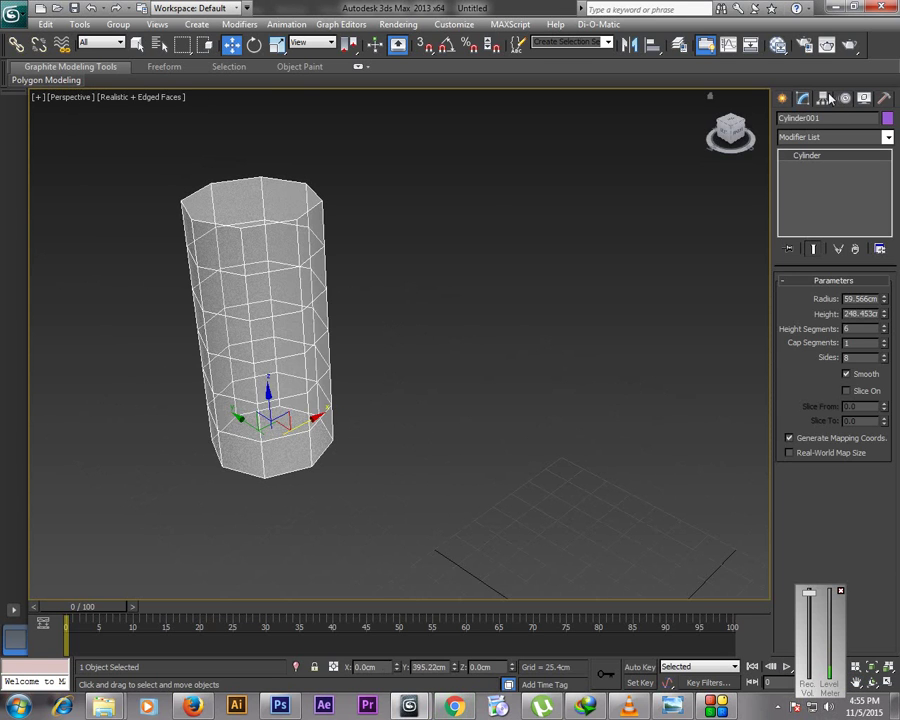
pyautogui.rightClick(287, 268)
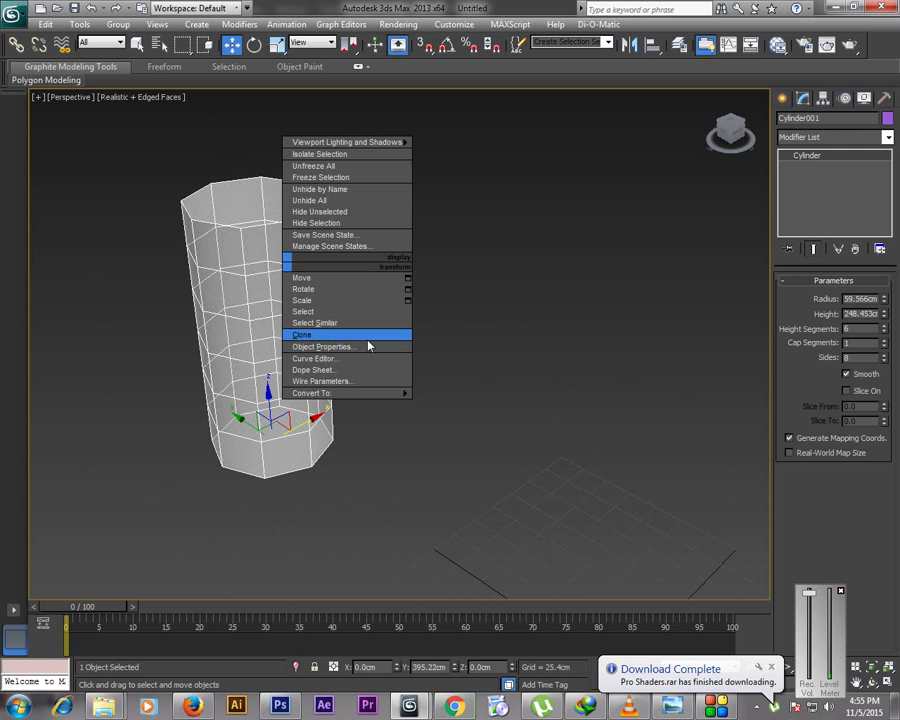
pyautogui.moveTo(398, 393)
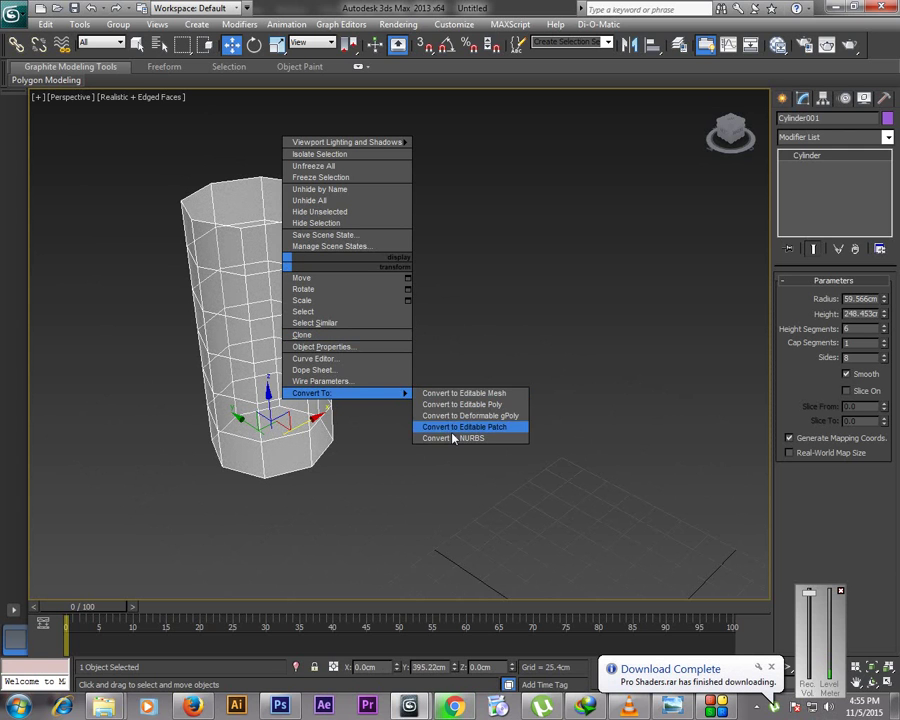
pyautogui.click(460, 427)
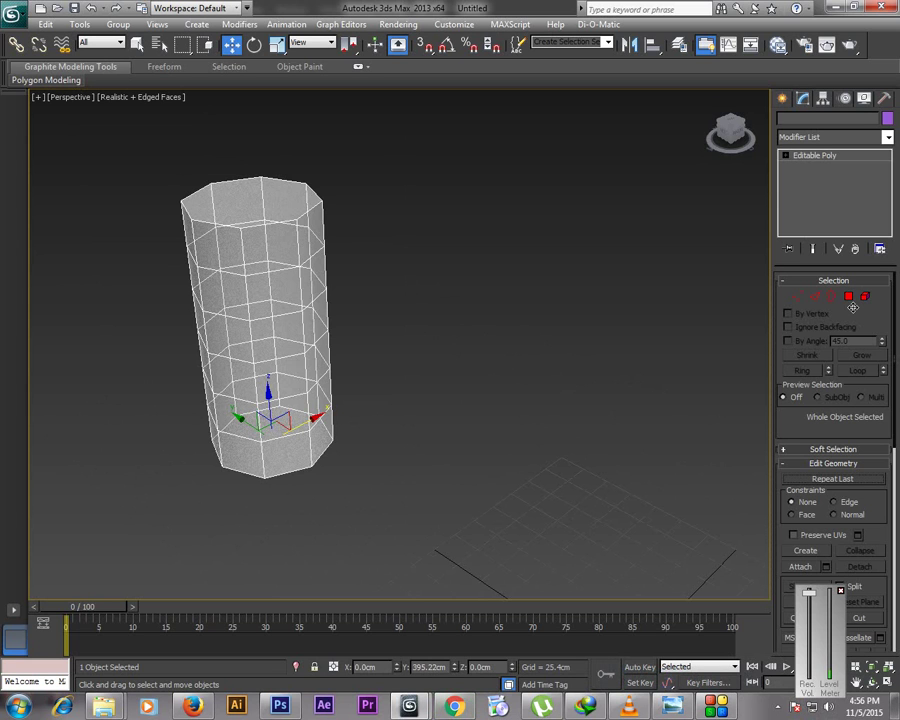
# Delete the cylinder's top and bottom cap polygons, leaving an open tube, and restore the four-viewport layout
pyautogui.click(850, 297)
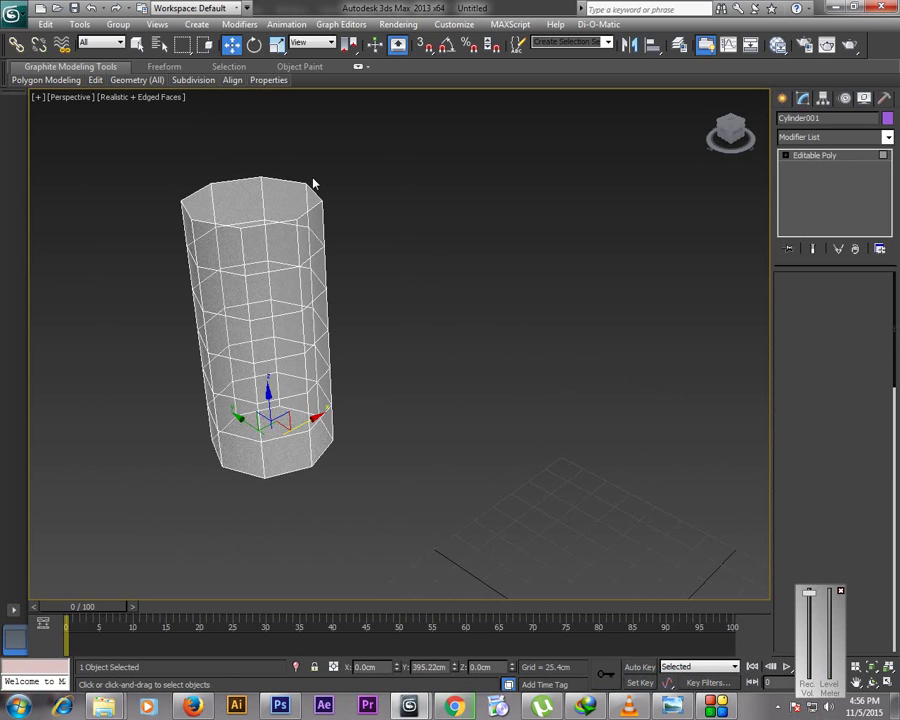
pyautogui.click(275, 200)
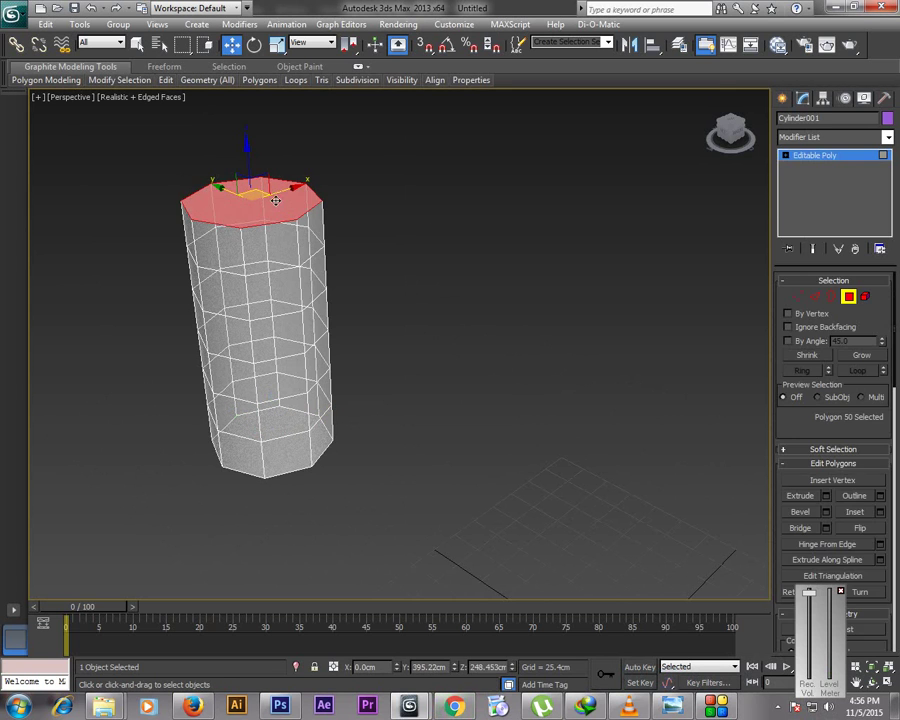
pyautogui.click(440, 363)
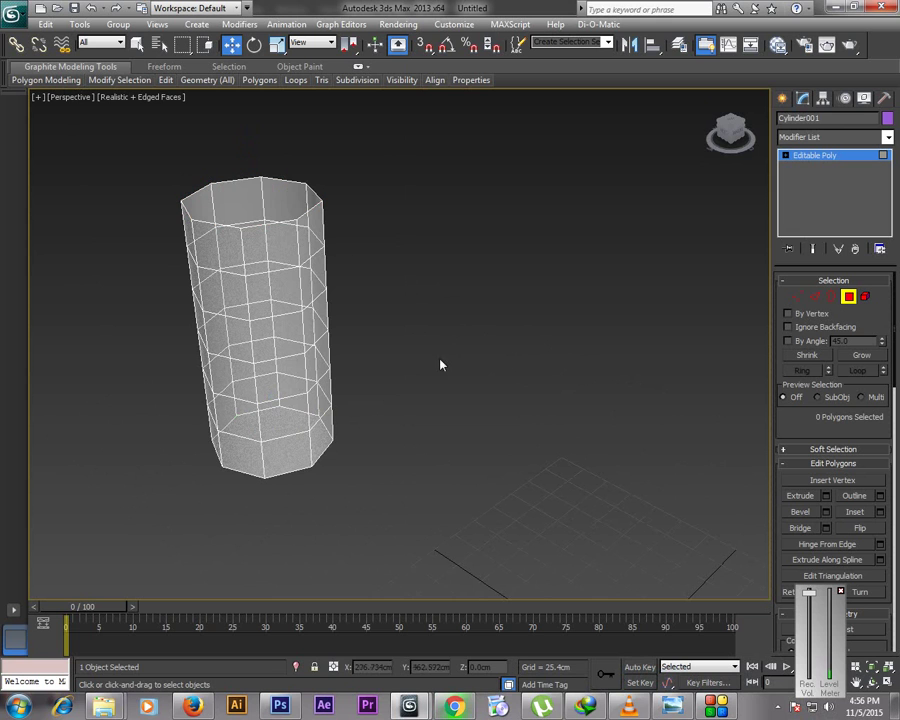
pyautogui.click(872, 682)
pyautogui.moveTo(457, 537); pyautogui.dragTo(320, 330)
pyautogui.press('w')
pyautogui.click(277, 344)
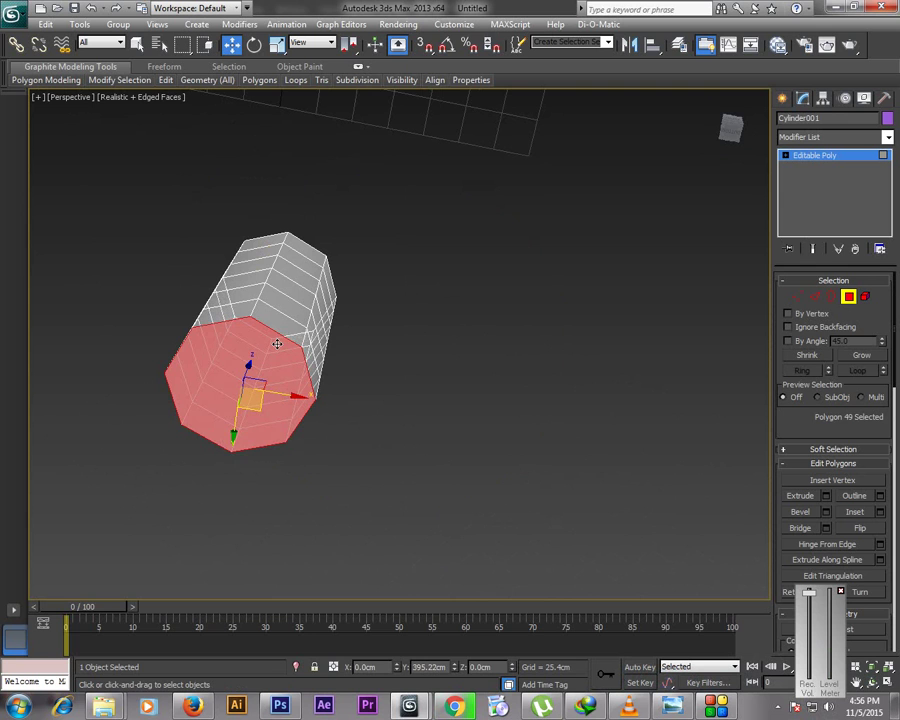
pyautogui.click(350, 356)
pyautogui.hotkey('alt', 'w')
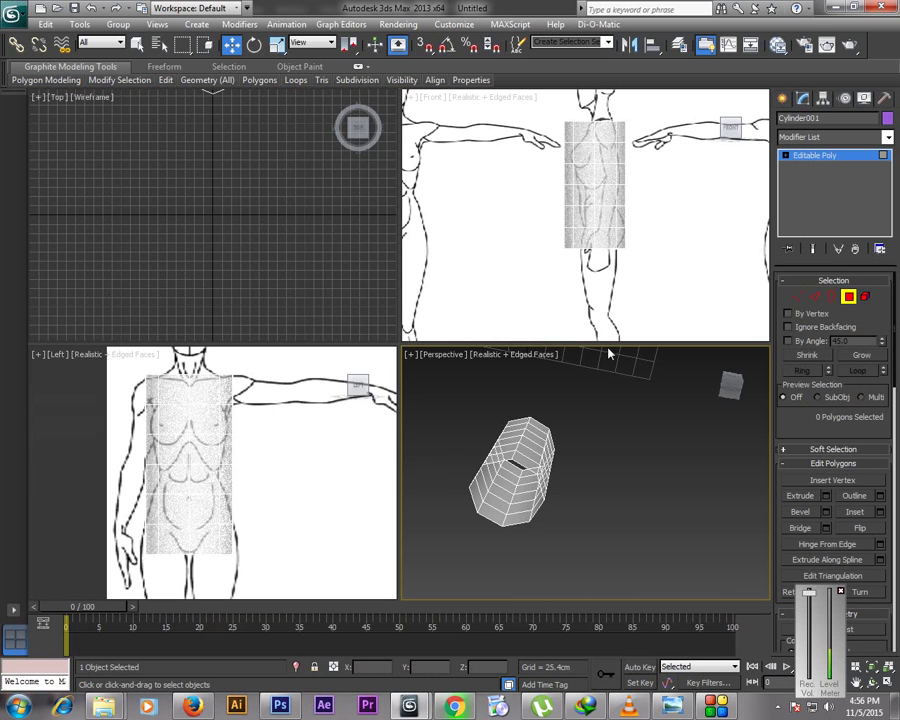
# Select the tube's top ring of eight vertices in the Front viewport and maximize that viewport
pyautogui.press('1')
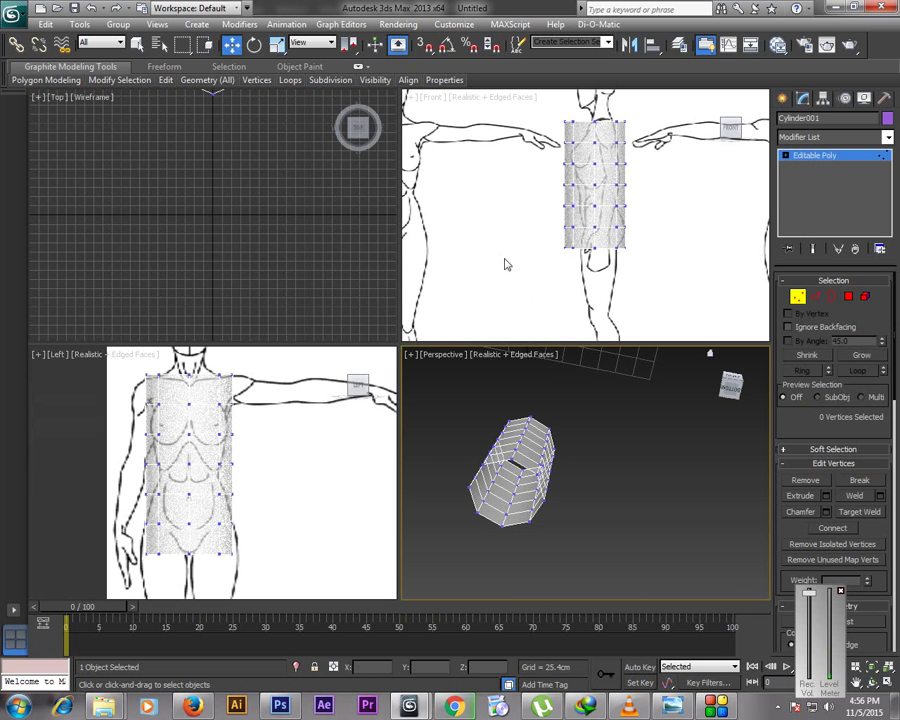
pyautogui.moveTo(543, 112); pyautogui.dragTo(639, 136)
pyautogui.hotkey('alt', 'w')
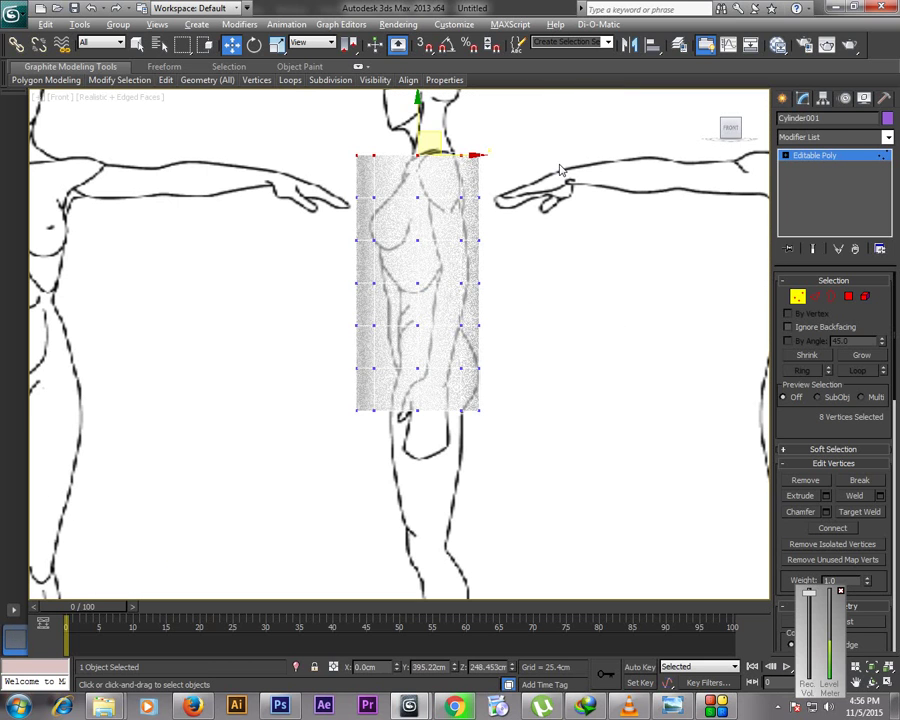
# Try narrowing the top ring of vertices and shifting it toward the base of the neck in the Front viewport
pyautogui.click(277, 46)
pyautogui.moveTo(464, 165); pyautogui.dragTo(408, 175)
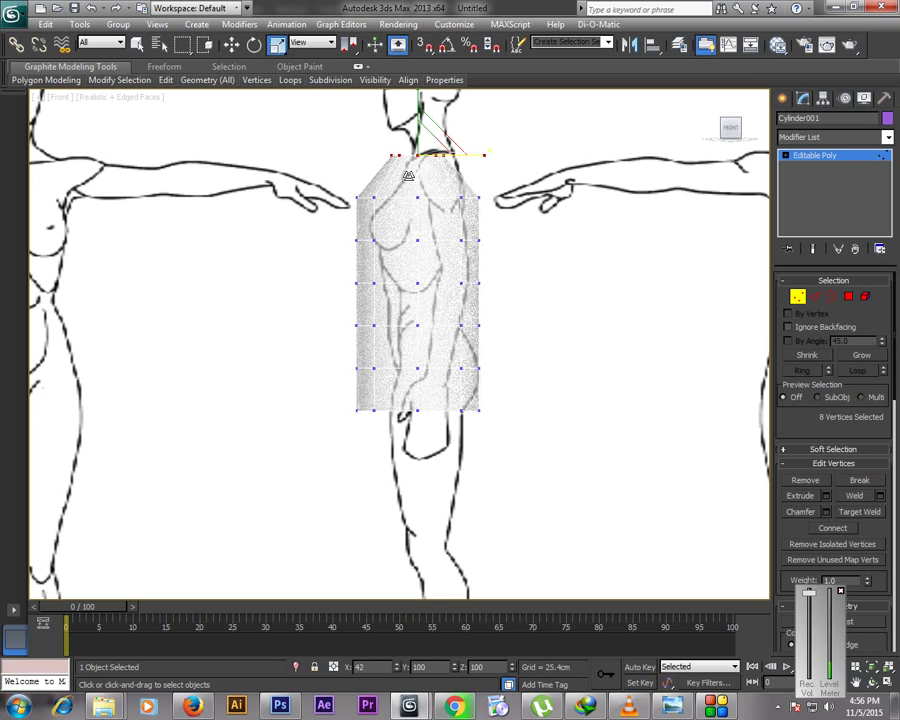
pyautogui.click(230, 45)
pyautogui.moveTo(470, 156); pyautogui.dragTo(477, 155)
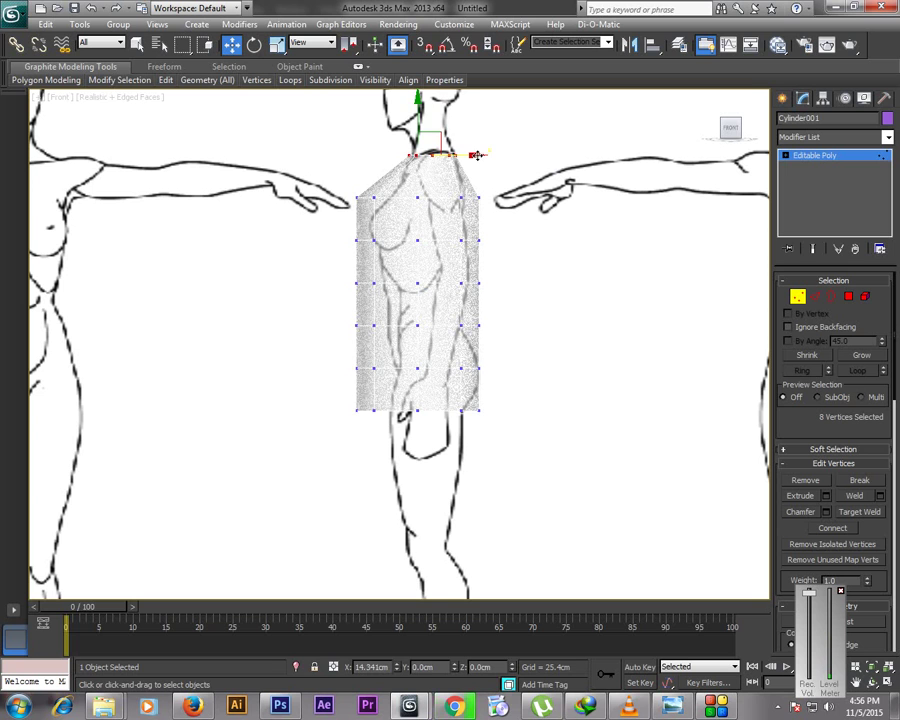
pyautogui.hotkey('ctrl', 'z')
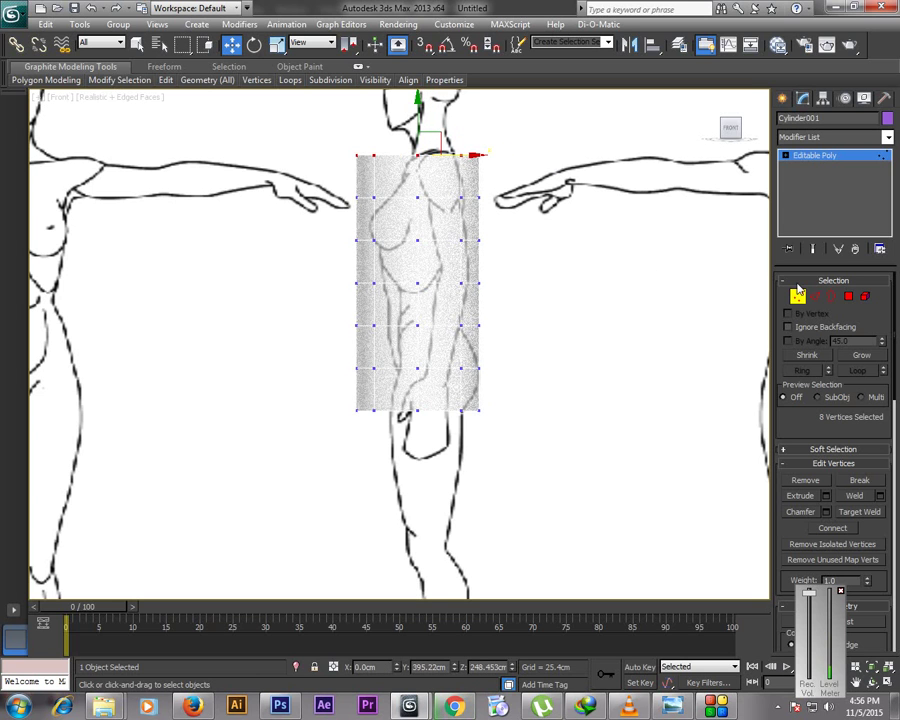
# Move the whole tube in the Front viewport onto the front-view figure's torso, at about X -393.5 cm, and restore the four-viewport layout
pyautogui.press('1')
pyautogui.moveTo(470, 406); pyautogui.dragTo(271, 406)
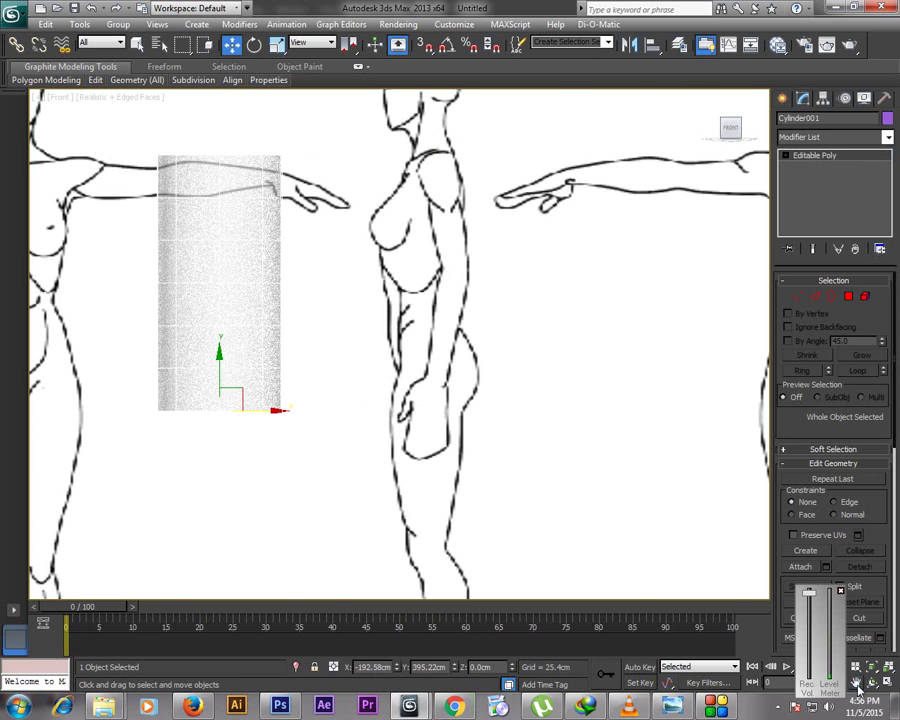
pyautogui.click(858, 682)
pyautogui.moveTo(371, 343); pyautogui.dragTo(639, 340)
pyautogui.scroll(-2, 639, 340)
pyautogui.press('w')
pyautogui.moveTo(500, 401); pyautogui.dragTo(356, 386)
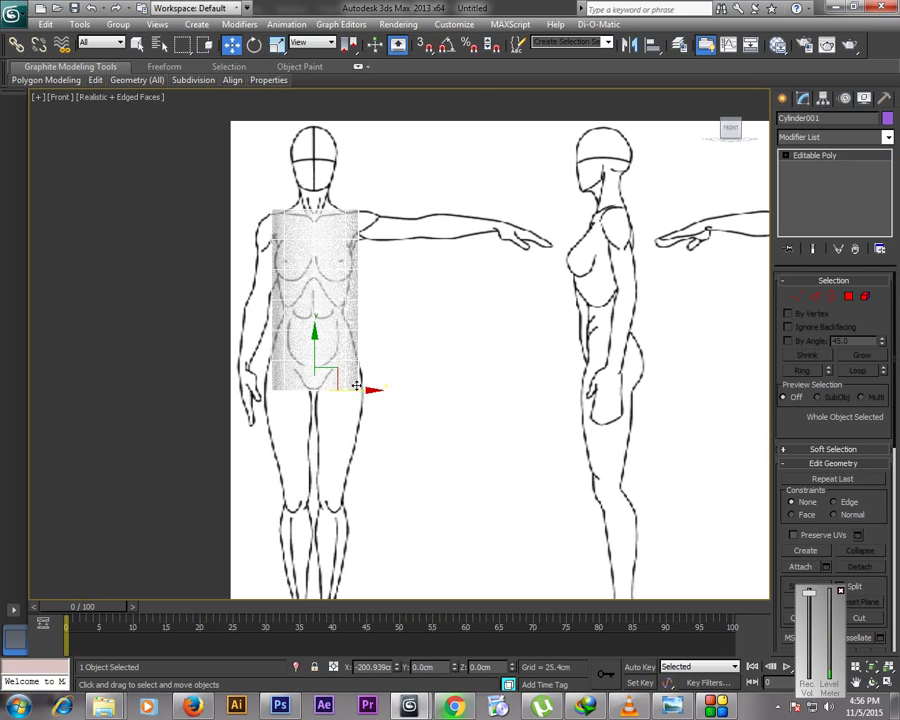
pyautogui.hotkey('alt', 'w')
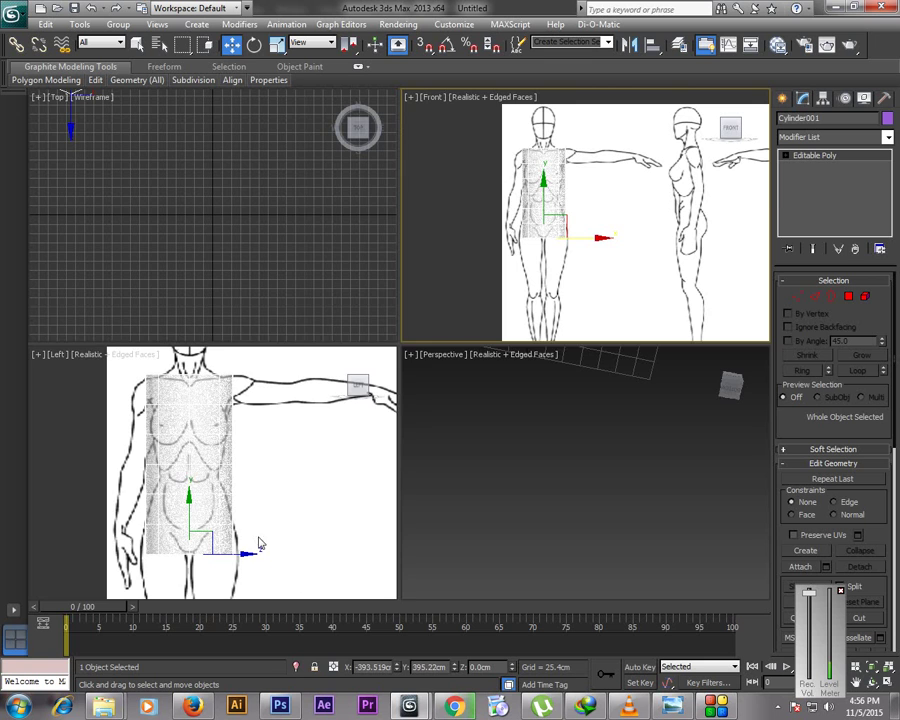
# In a maximized Left viewport, move the tube sideways onto the side-view figure's torso, at about Y -5.1 cm
pyautogui.rightClick(277, 528)
pyautogui.hotkey('alt', 'w')
pyautogui.click(855, 682)
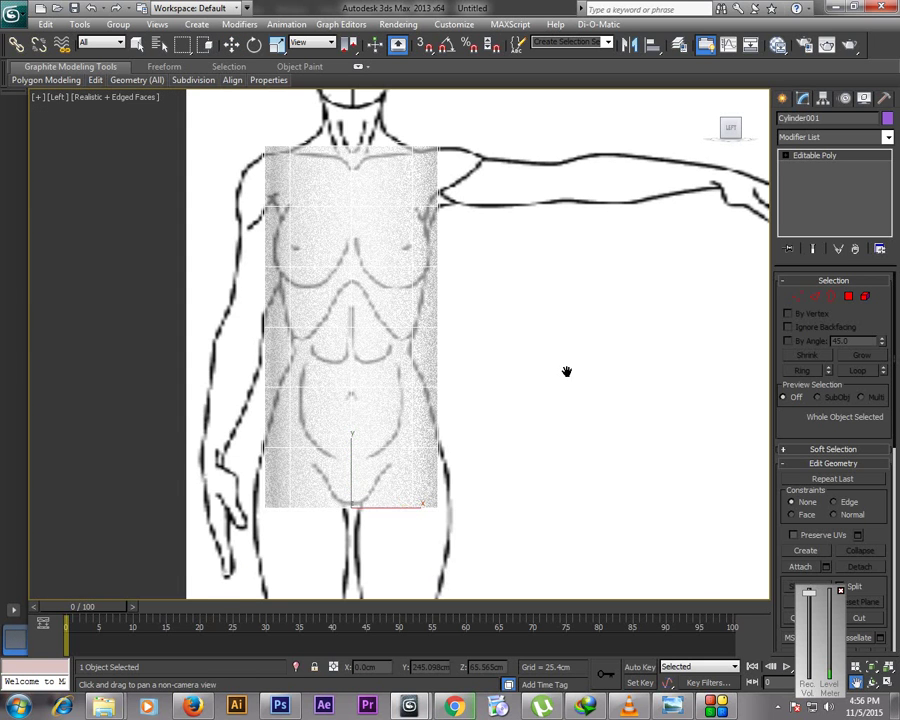
pyautogui.moveTo(564, 366); pyautogui.dragTo(452, 336)
pyautogui.scroll(-5, 461, 369)
pyautogui.press('w')
pyautogui.moveTo(376, 396); pyautogui.dragTo(588, 394)
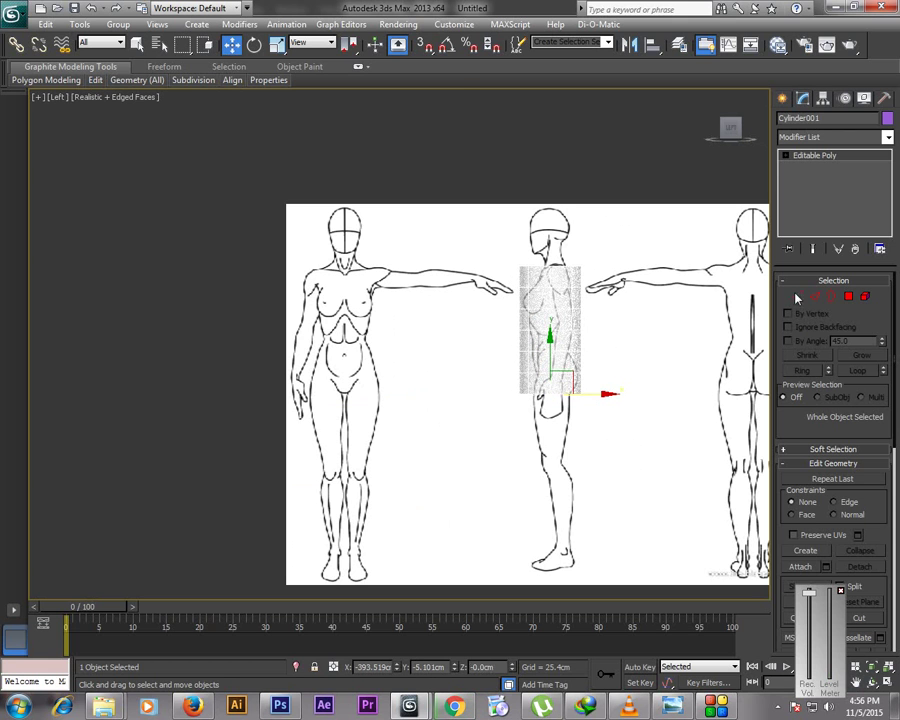
# Scale the top ring of vertices horizontally to about 32% and shift it to the neck base at about Y -14.6 cm
pyautogui.press('1')
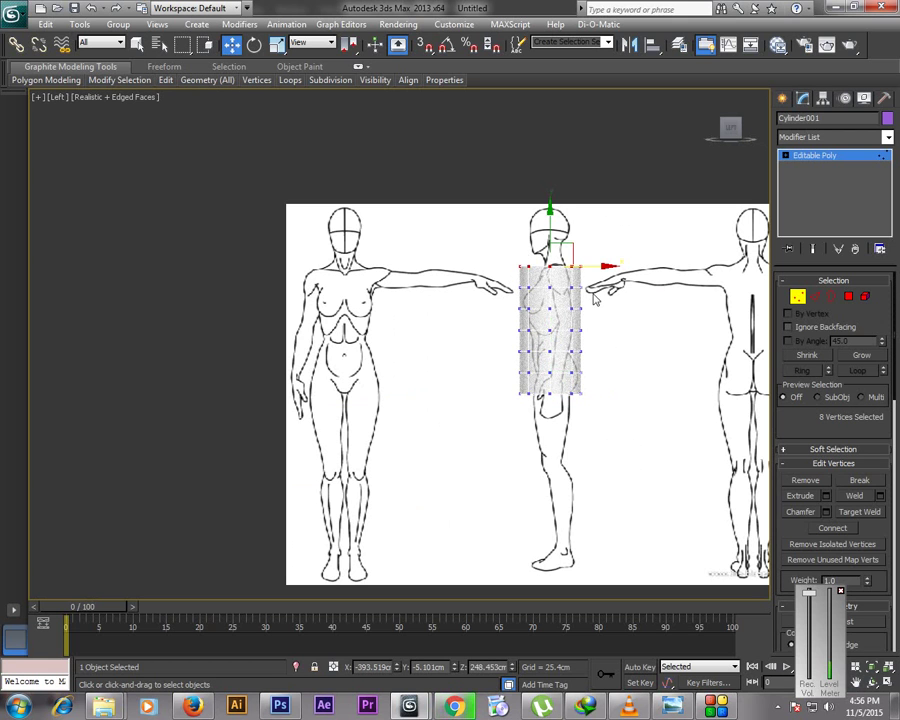
pyautogui.moveTo(619, 231); pyautogui.dragTo(511, 251, button='middle')
pyautogui.scroll(3, 549, 272)
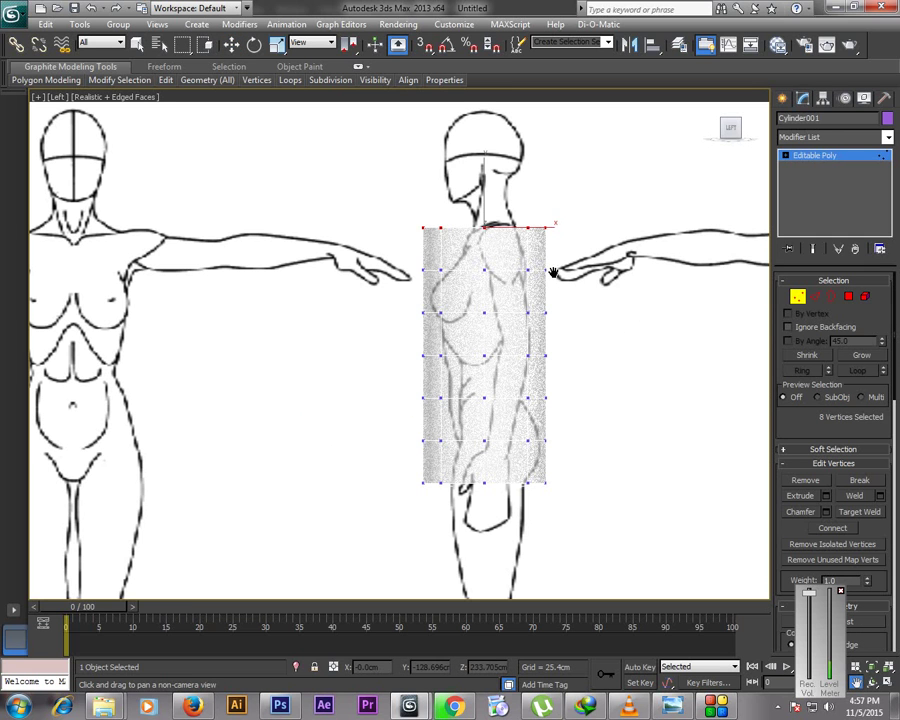
pyautogui.press('w')
pyautogui.click(277, 45)
pyautogui.moveTo(536, 228); pyautogui.dragTo(437, 259)
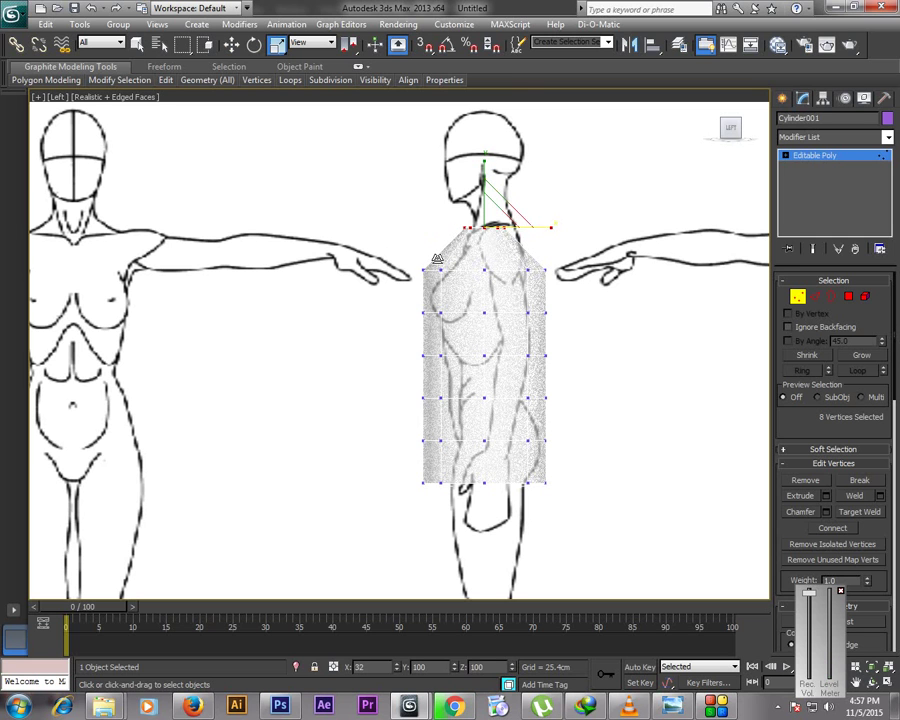
pyautogui.click(232, 45)
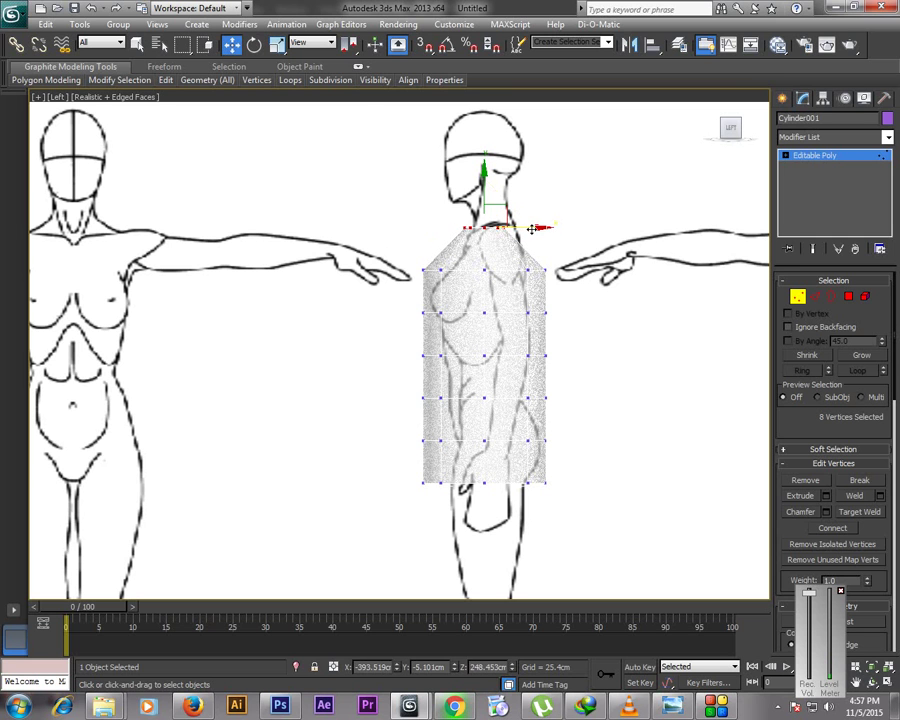
pyautogui.moveTo(538, 229); pyautogui.dragTo(548, 229)
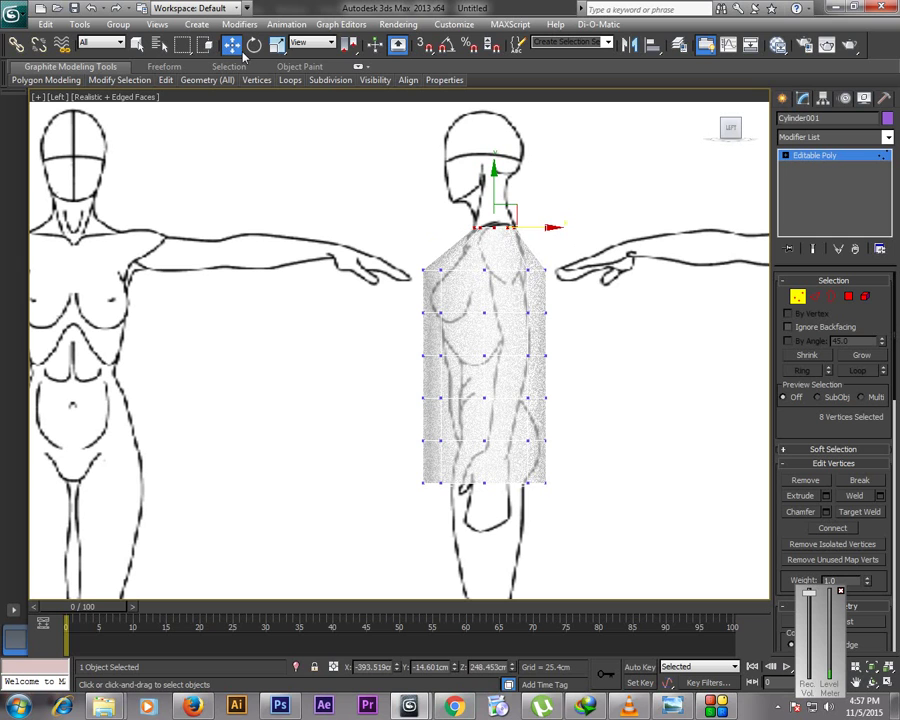
# Select the second ring of vertices from the top and scale it horizontally to about 60%
pyautogui.click(276, 45)
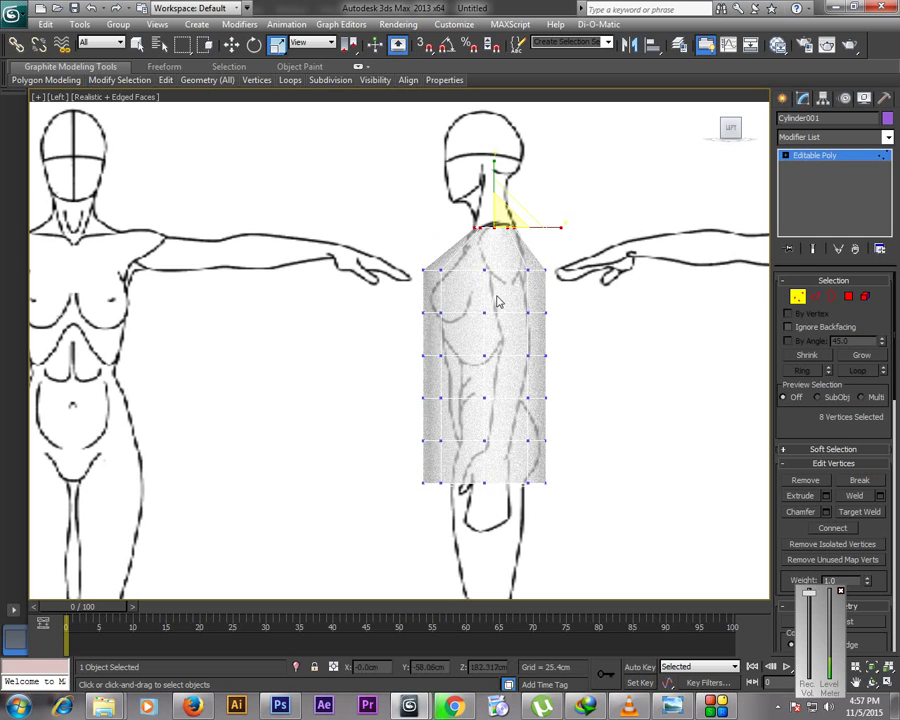
pyautogui.moveTo(410, 254); pyautogui.dragTo(523, 272)
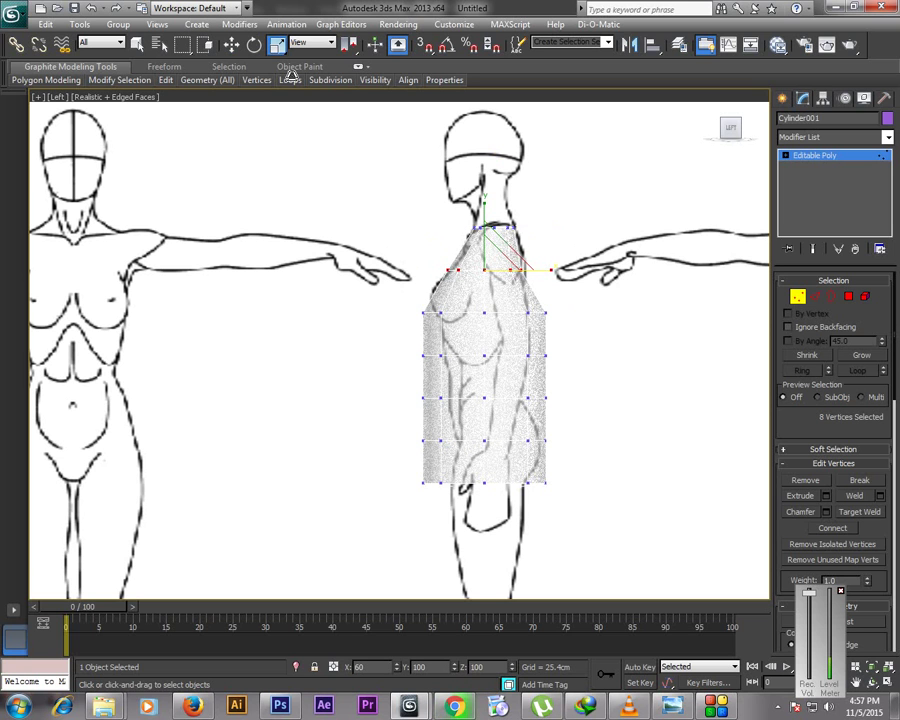
pyautogui.press('w')
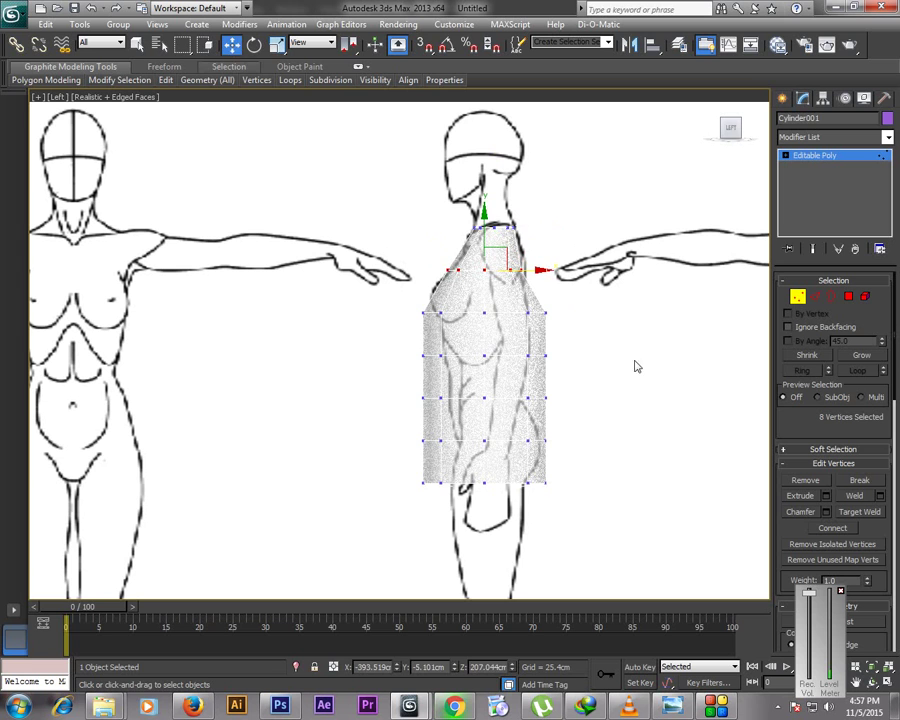
# Move the second ring's rearmost vertices outward to meet the figure's back outline
pyautogui.moveTo(530, 280); pyautogui.dragTo(508, 269, button='middle')
pyautogui.scroll(2, 510, 268)
pyautogui.moveTo(543, 231); pyautogui.dragTo(480, 322, button='middle')
pyautogui.scroll(2, 481, 320)
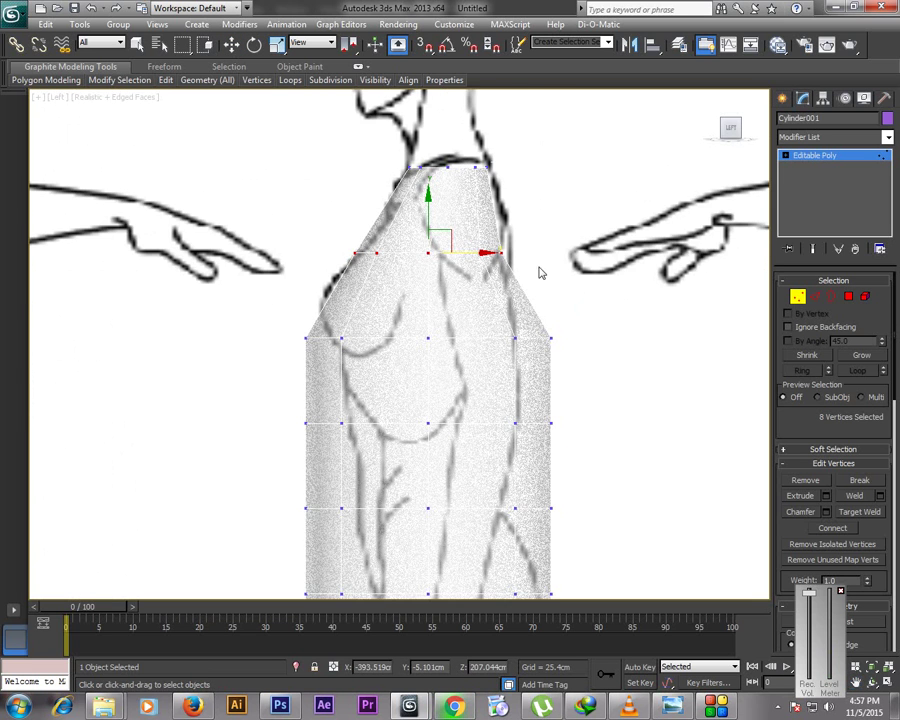
pyautogui.click(490, 234)
pyautogui.moveTo(517, 268); pyautogui.dragTo(551, 260)
# Select the third ring of vertices from the top and scale it horizontally to match the side figure's chest and back outline
pyautogui.click(290, 320)
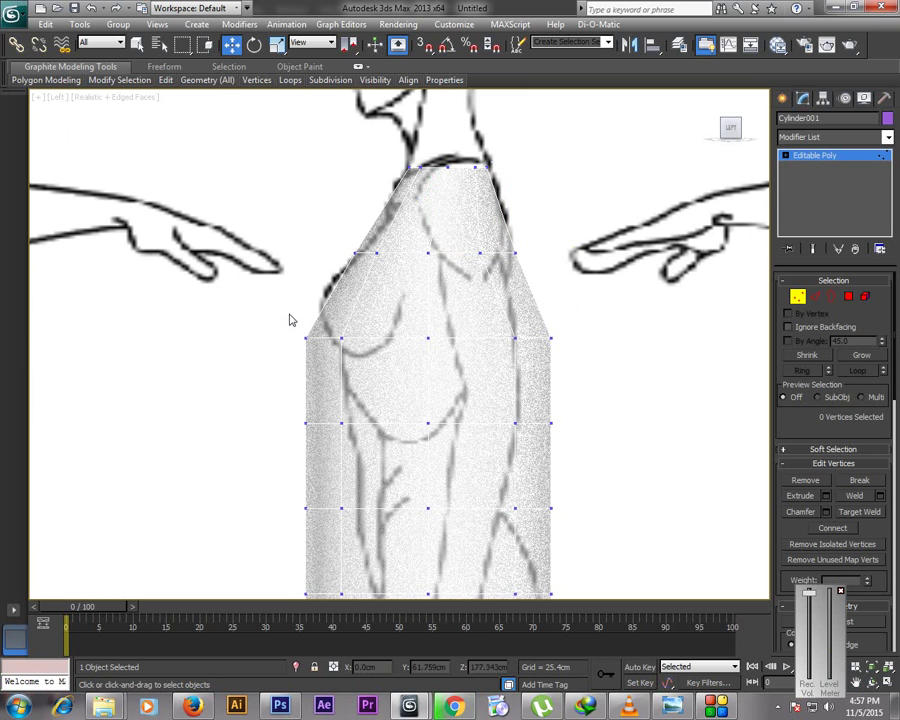
pyautogui.moveTo(289, 313); pyautogui.dragTo(577, 370)
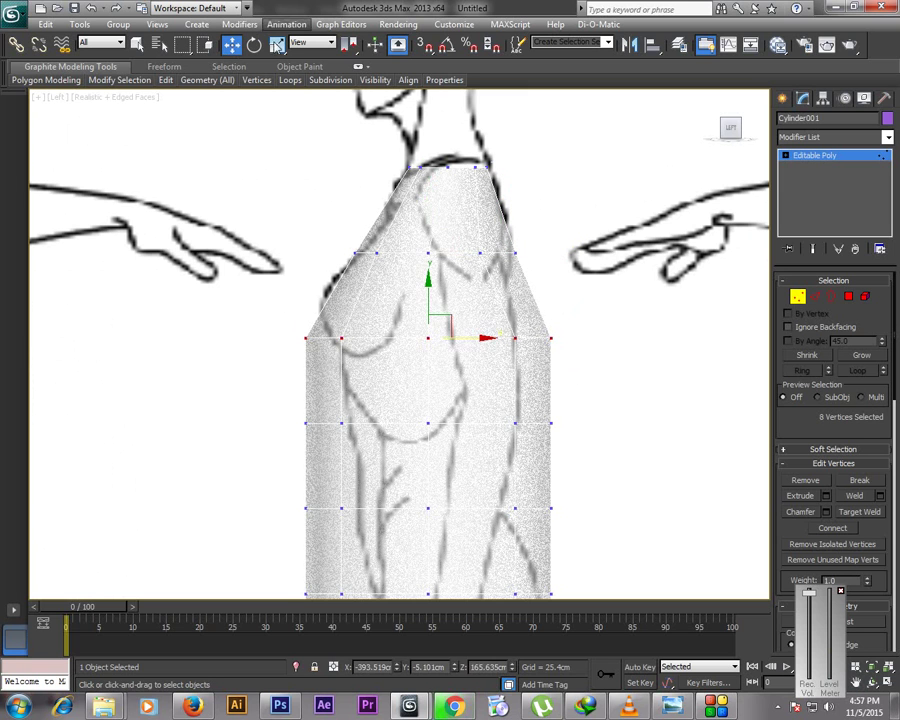
pyautogui.press('r')
pyautogui.moveTo(476, 336); pyautogui.dragTo(463, 355)
# Scale the fourth ring of vertices horizontally to fit the side-view torso, and the fifth ring to about 59% at the waist
pyautogui.moveTo(297, 405); pyautogui.dragTo(556, 440)
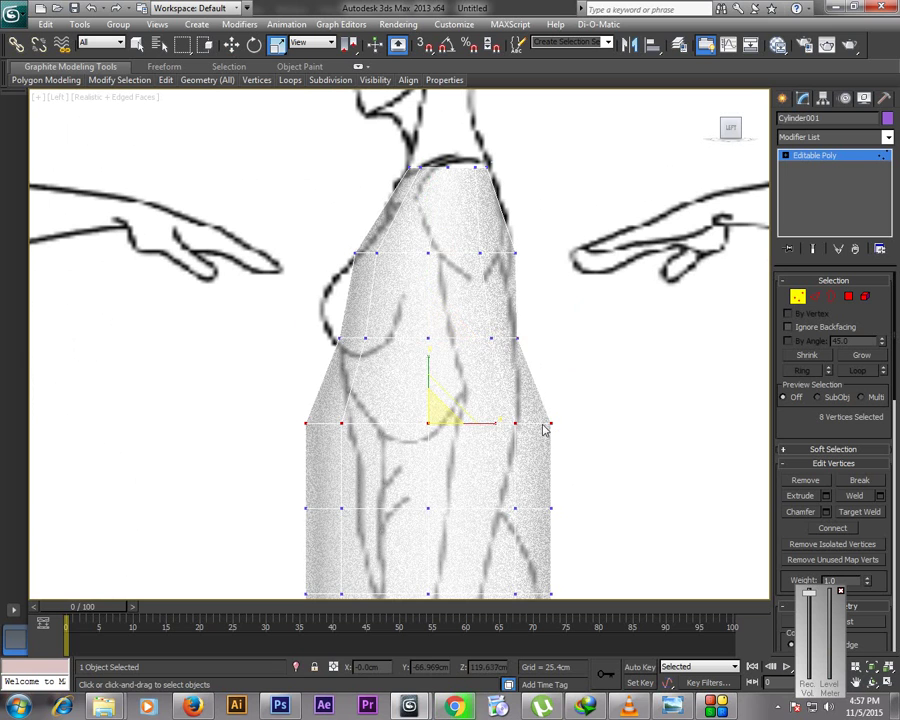
pyautogui.press('r')
pyautogui.moveTo(467, 430); pyautogui.dragTo(458, 425)
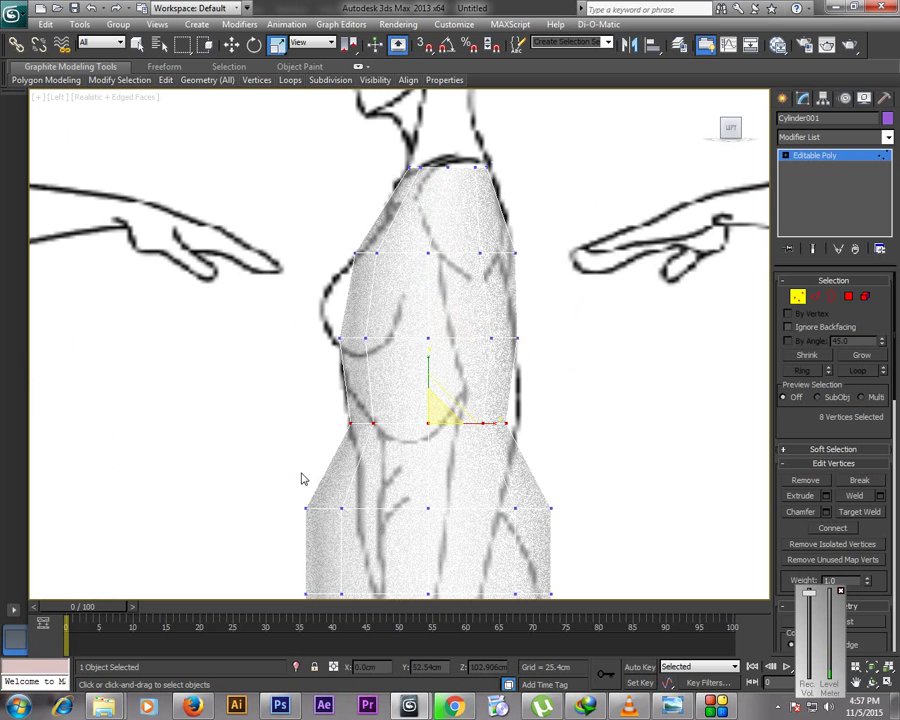
pyautogui.moveTo(300, 472); pyautogui.dragTo(566, 524)
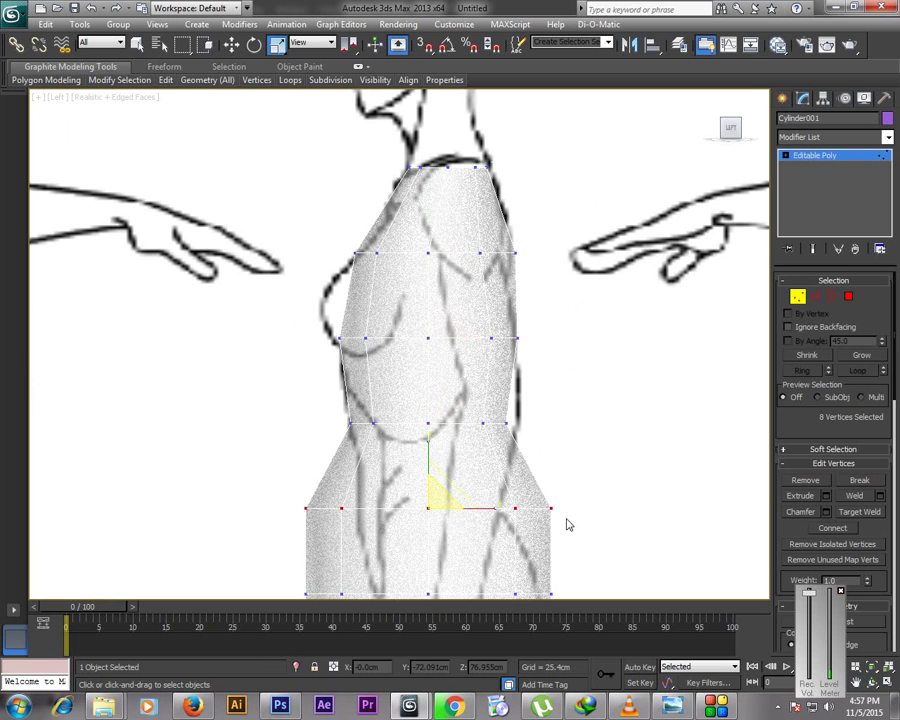
pyautogui.moveTo(494, 507); pyautogui.dragTo(457, 514)
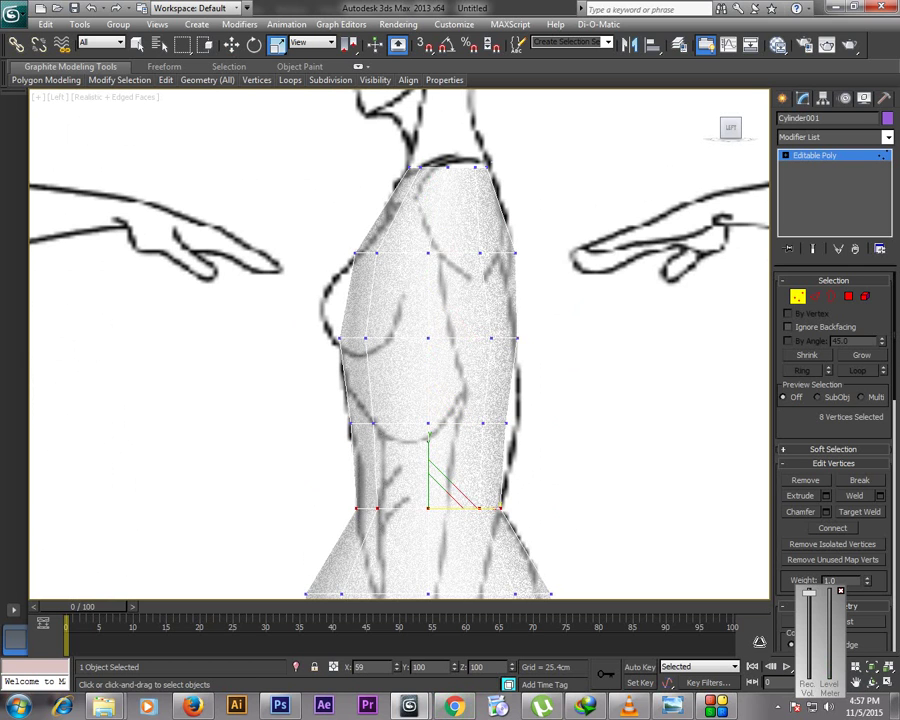
# Scale the sixth vertex ring horizontally to the abdomen's width and shift it about 6.8 cm toward the figure's back
pyautogui.moveTo(593, 472); pyautogui.dragTo(578, 264, button='middle')
pyautogui.moveTo(282, 376); pyautogui.dragTo(556, 440)
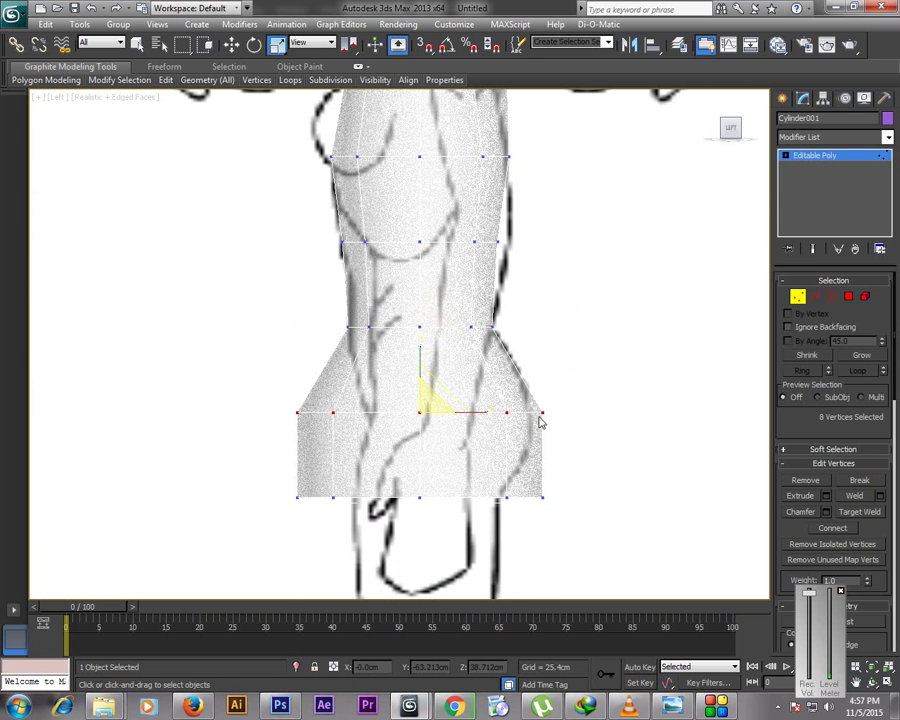
pyautogui.moveTo(484, 414); pyautogui.dragTo(438, 436)
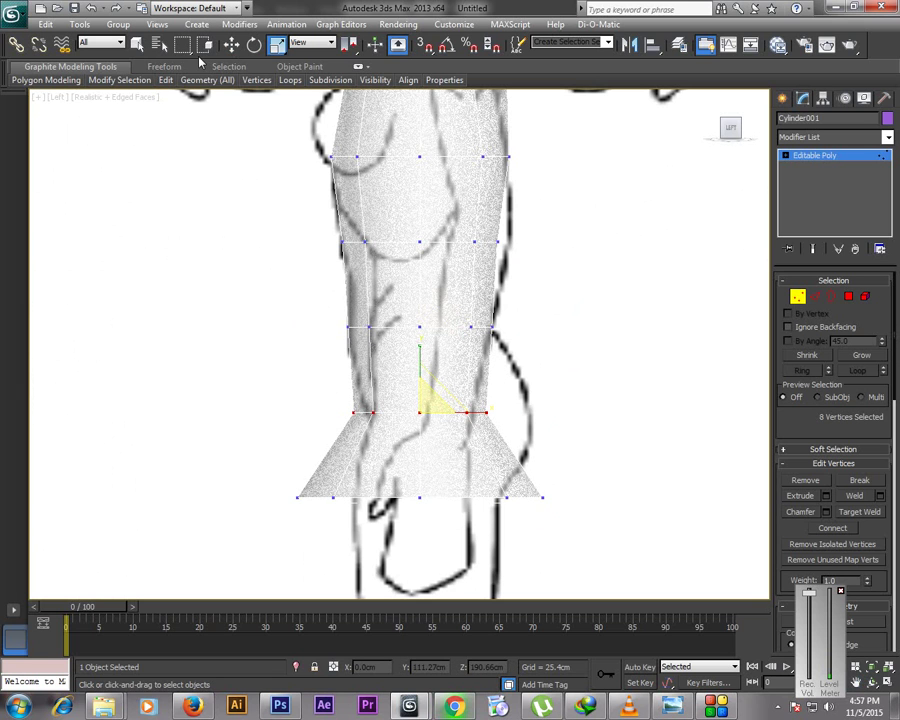
pyautogui.click(231, 44)
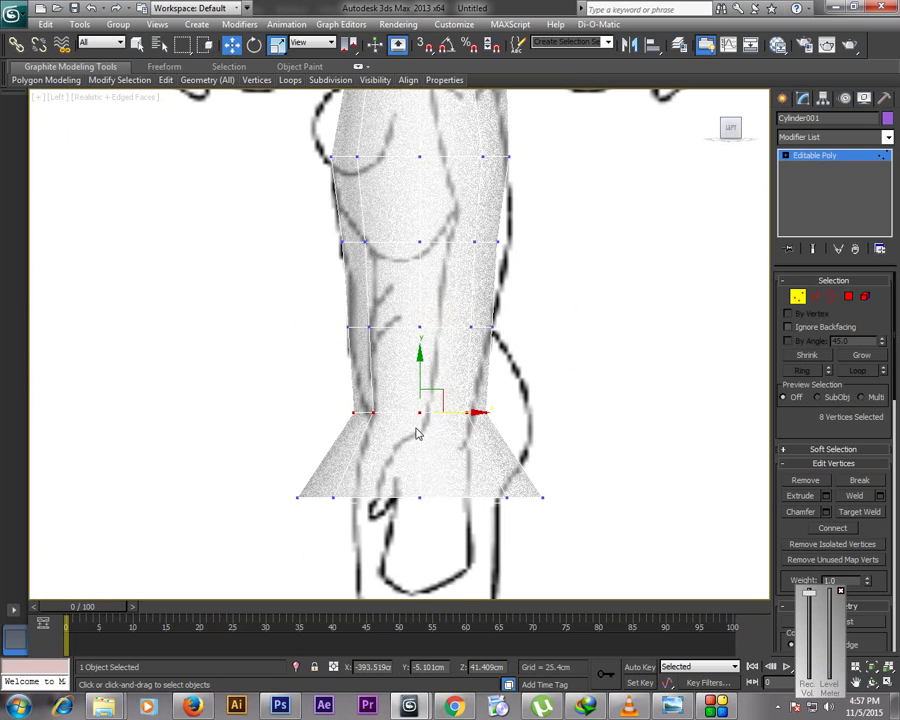
pyautogui.click(340, 395)
pyautogui.moveTo(323, 373); pyautogui.dragTo(481, 413)
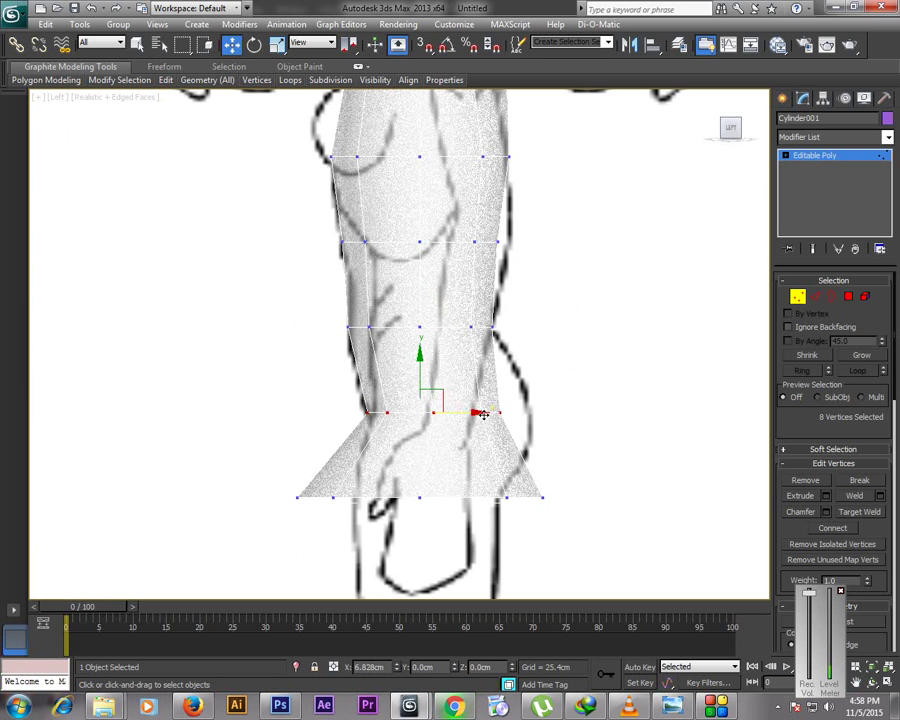
# Select the tube's bottom ring of vertices and scale it horizontally to about 23% at the crotch
pyautogui.moveTo(268, 451); pyautogui.dragTo(546, 545)
pyautogui.click(277, 45)
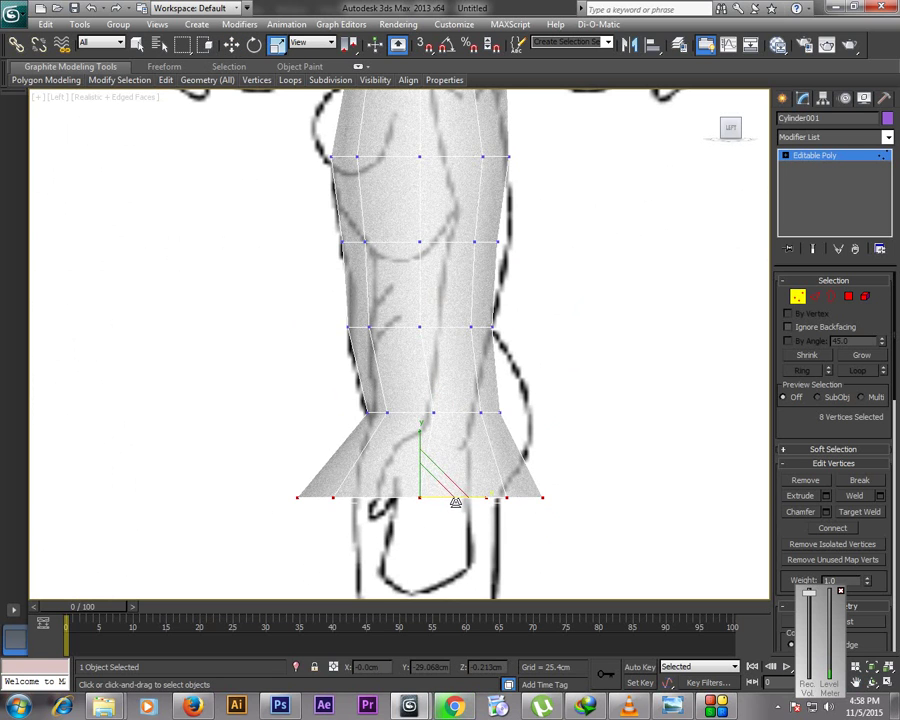
pyautogui.moveTo(455, 502); pyautogui.dragTo(357, 254)
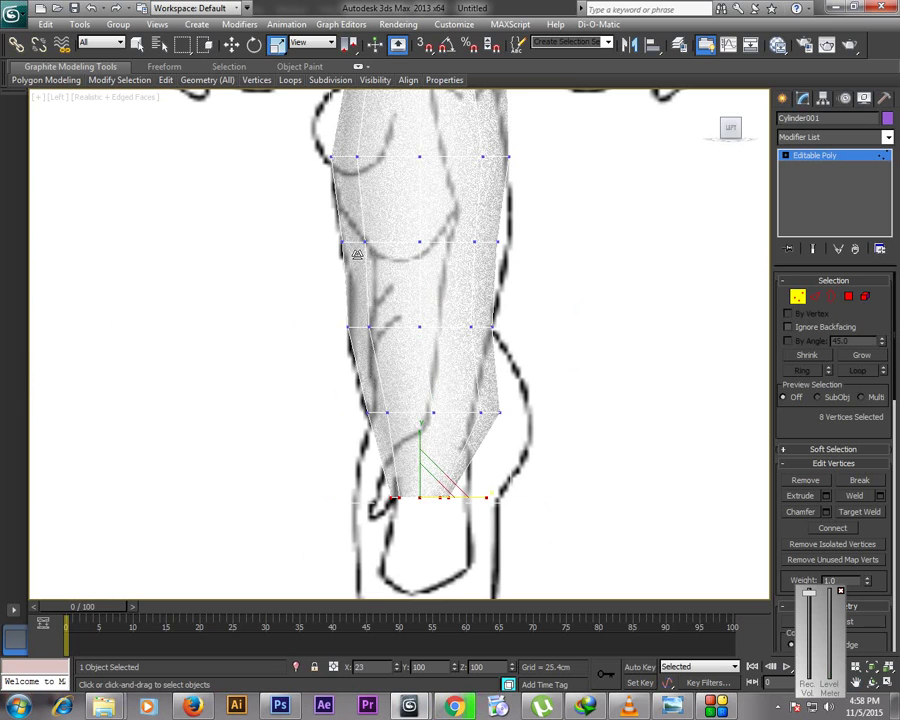
pyautogui.click(232, 45)
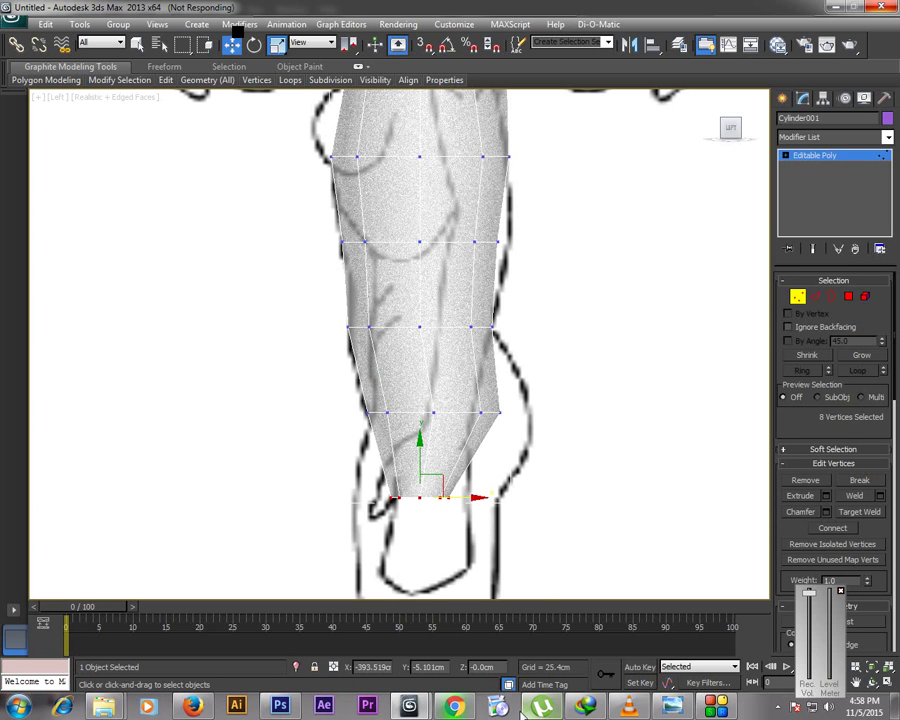
pyautogui.moveTo(459, 710)
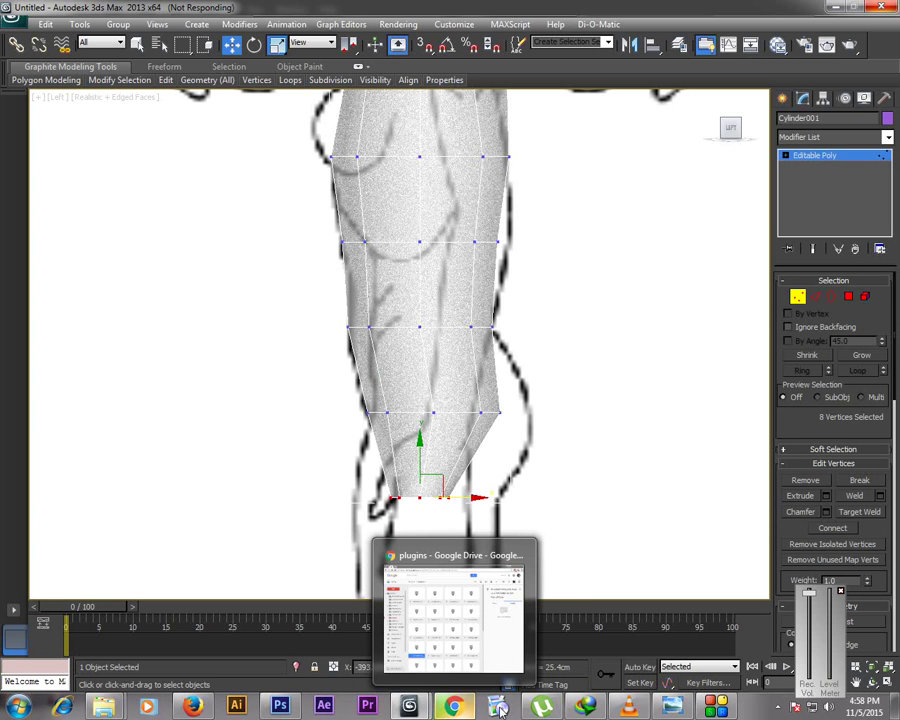
pyautogui.moveTo(628, 706)
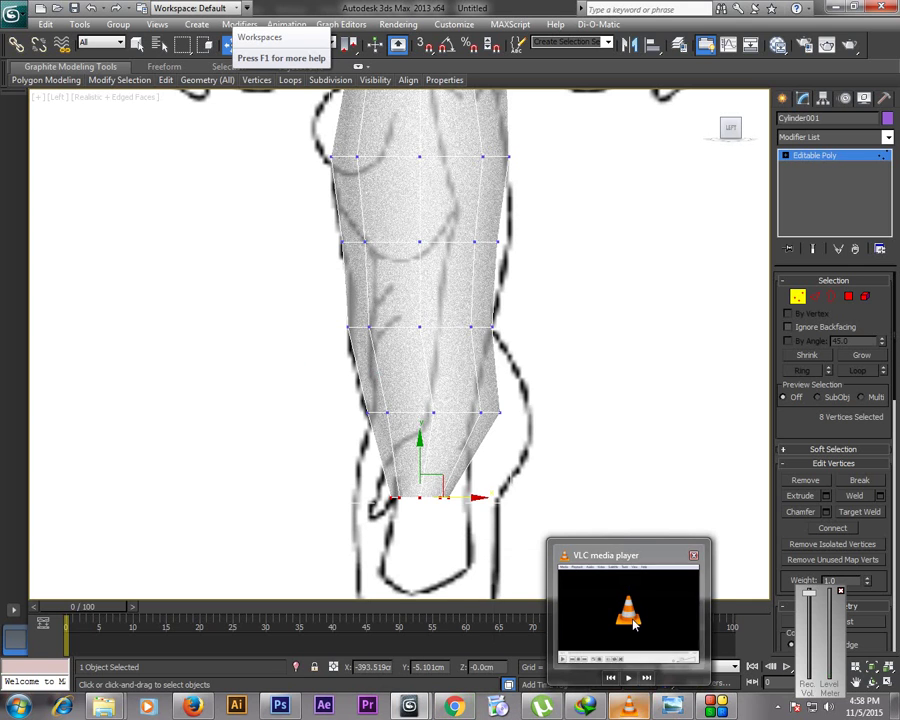
# Save the scene in the scenes folder under the file name "female body"
pyautogui.hotkey('ctrl', 's')
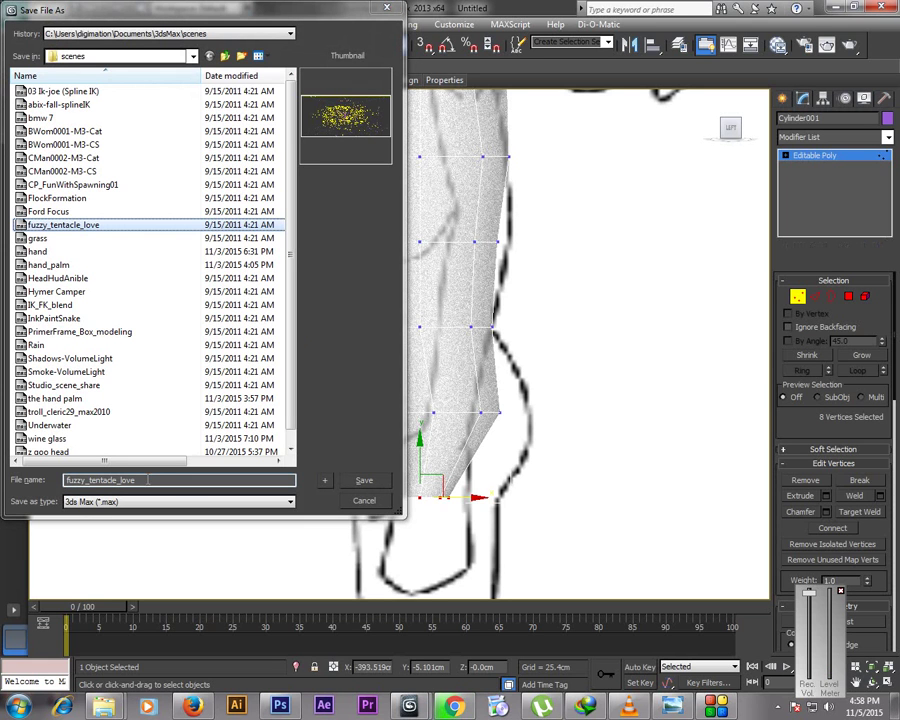
pyautogui.click(150, 480)
pyautogui.doubleClick(148, 480)
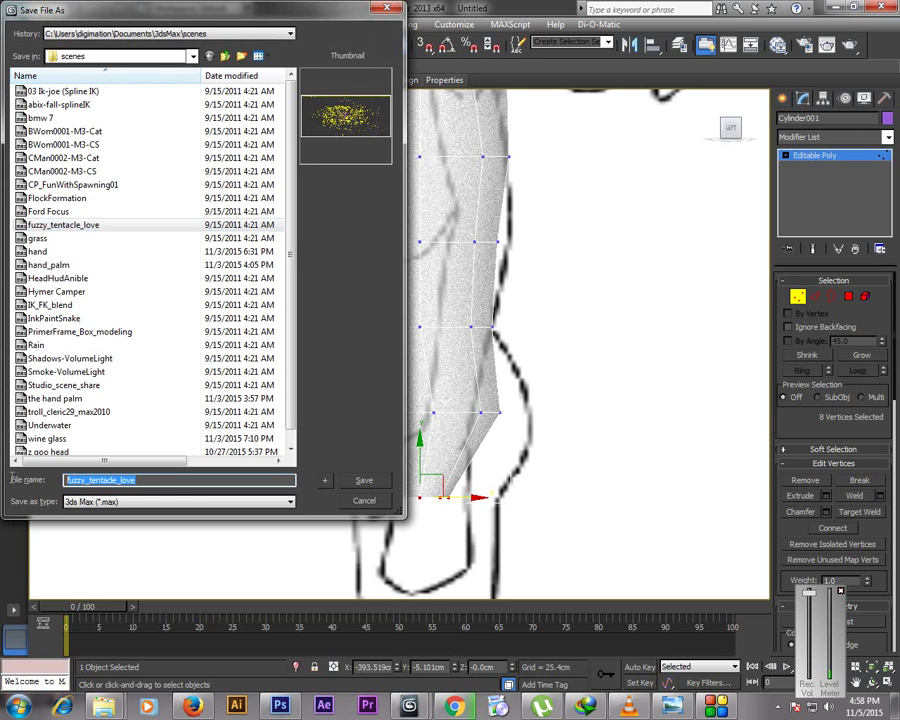
pyautogui.write('female body')
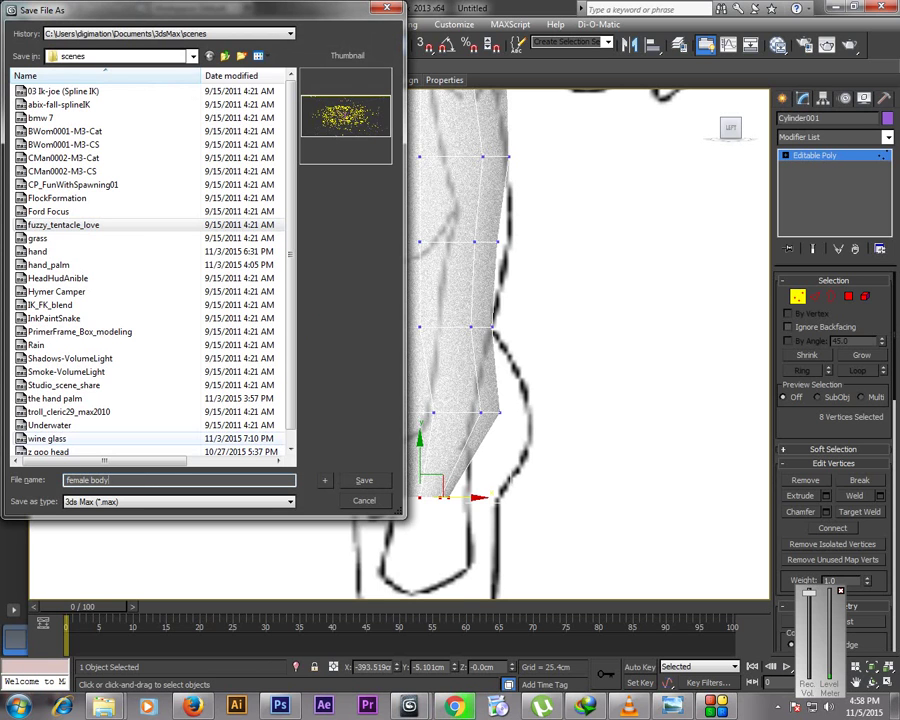
pyautogui.click(349, 480)
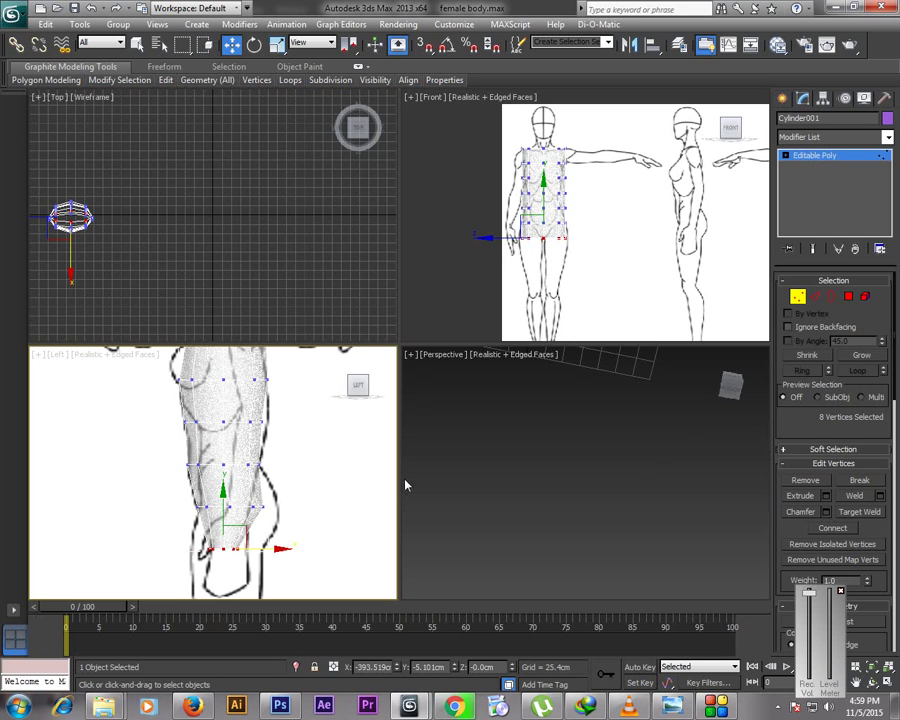
# In the Front viewport, select the top ring of vertices and scale it horizontally to about 66% at the shoulder line
pyautogui.click(617, 297)
pyautogui.hotkey('alt', 'w')
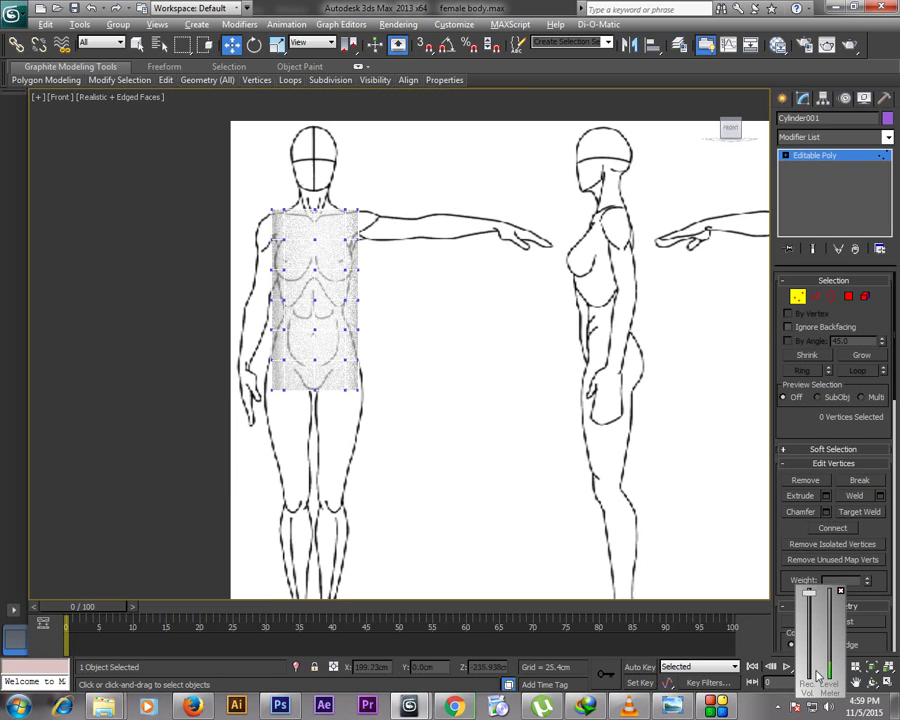
pyautogui.click(857, 682)
pyautogui.scroll(6, 490, 180)
pyautogui.moveTo(474, 156); pyautogui.dragTo(549, 419)
pyautogui.scroll(4, 544, 378)
pyautogui.press('w')
pyautogui.moveTo(193, 200); pyautogui.dragTo(571, 269)
pyautogui.hotkey('alt', 'w')
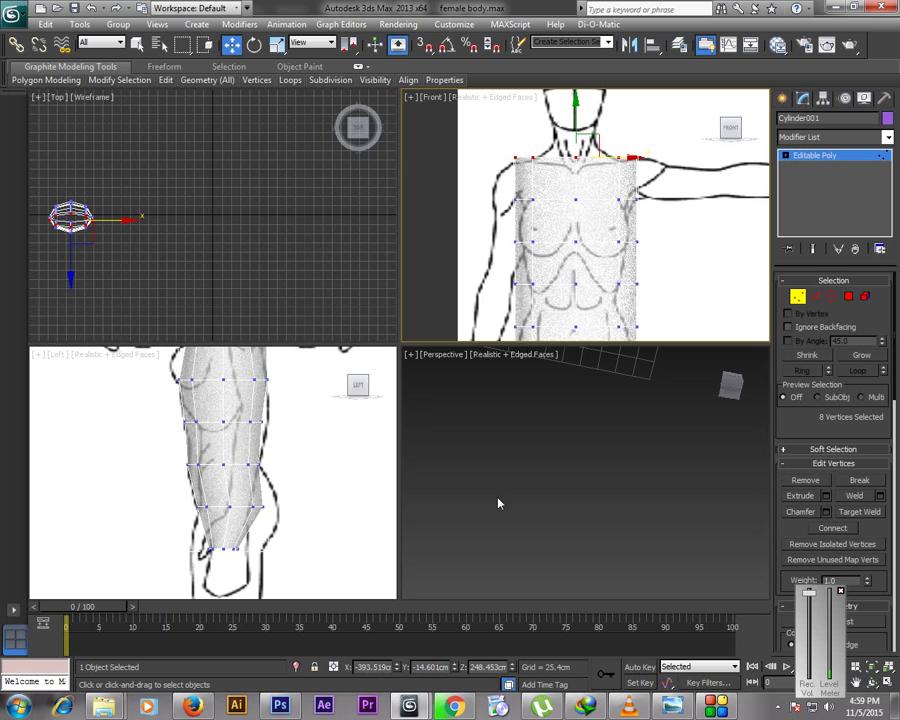
pyautogui.click(855, 682)
pyautogui.moveTo(283, 450); pyautogui.dragTo(264, 591)
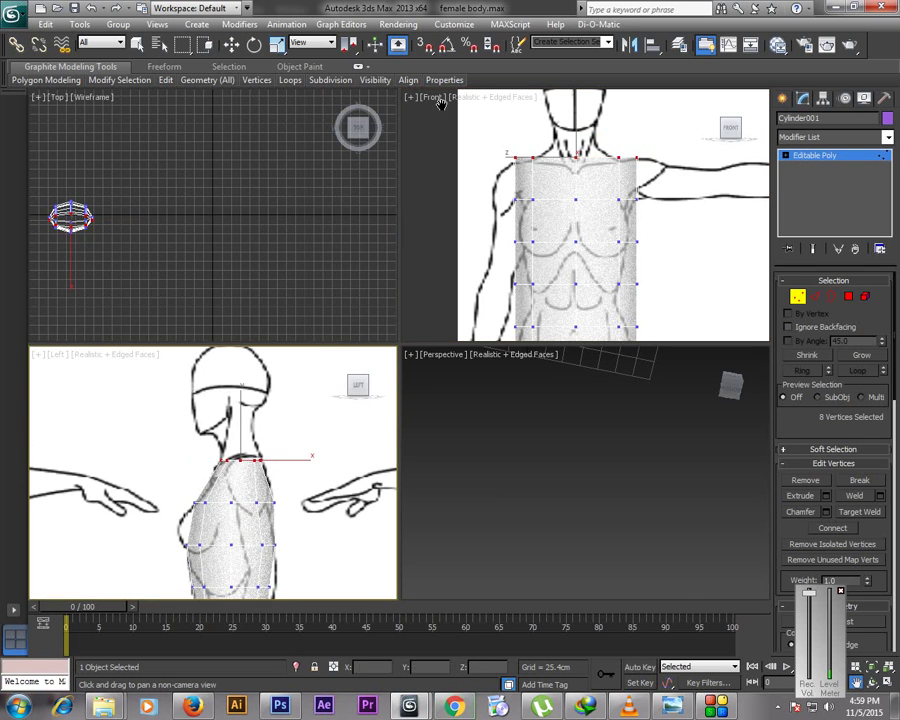
pyautogui.press('r')
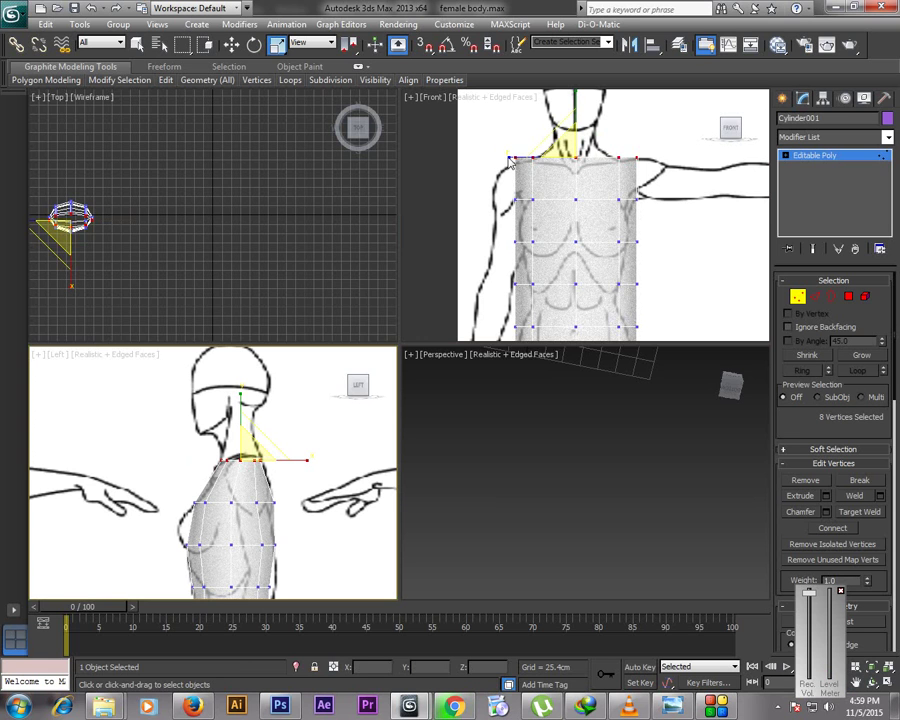
pyautogui.click(640, 158)
pyautogui.moveTo(640, 158); pyautogui.dragTo(614, 155)
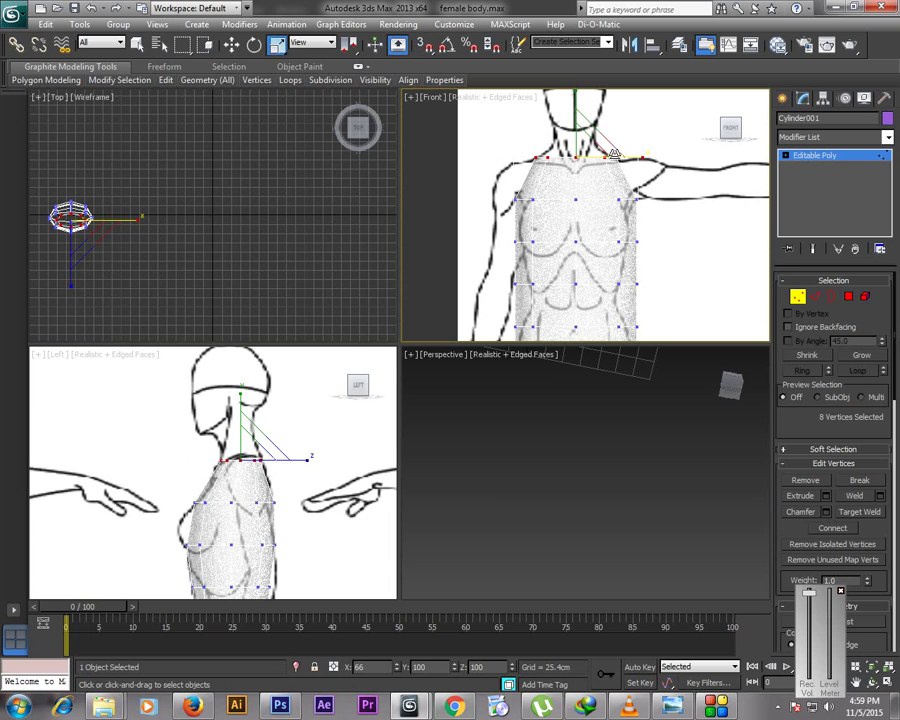
# Scale the second, third and fourth vertex rings horizontally in the Front viewport to match the figure's chest and waist outline
pyautogui.moveTo(497, 190); pyautogui.dragTo(639, 200)
pyautogui.moveTo(505, 228); pyautogui.dragTo(631, 245)
pyautogui.moveTo(494, 276); pyautogui.dragTo(626, 291)
pyautogui.moveTo(624, 290); pyautogui.dragTo(620, 291)
# Scale the fifth vertex ring horizontally to about 86% in the Front viewport and fit the sixth ring to the hip width
pyautogui.moveTo(651, 262); pyautogui.dragTo(649, 135, button='middle')
pyautogui.moveTo(494, 170); pyautogui.dragTo(630, 196)
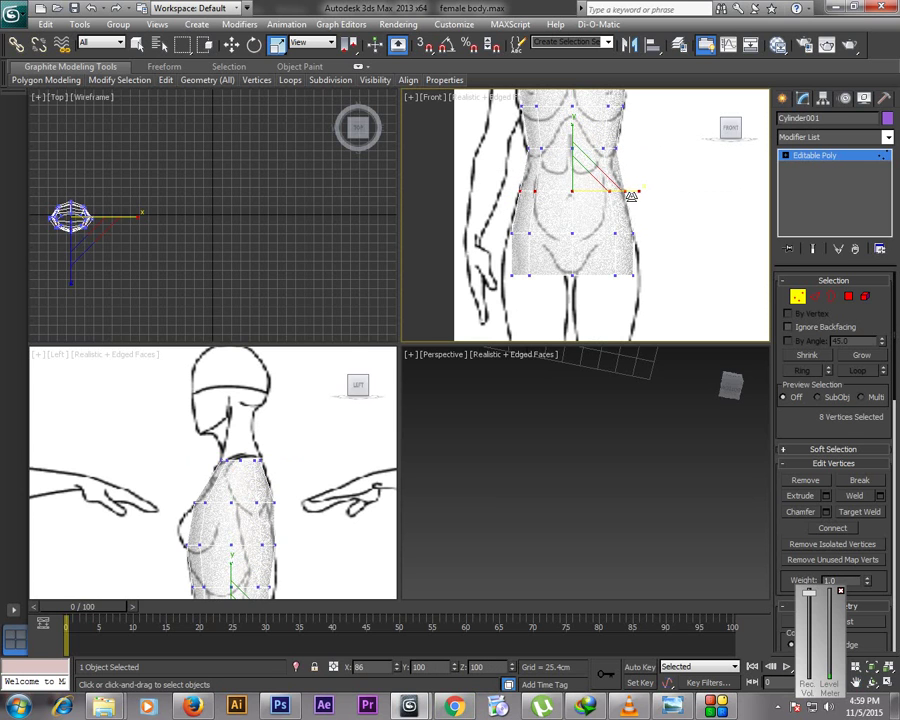
pyautogui.moveTo(502, 220); pyautogui.dragTo(645, 243)
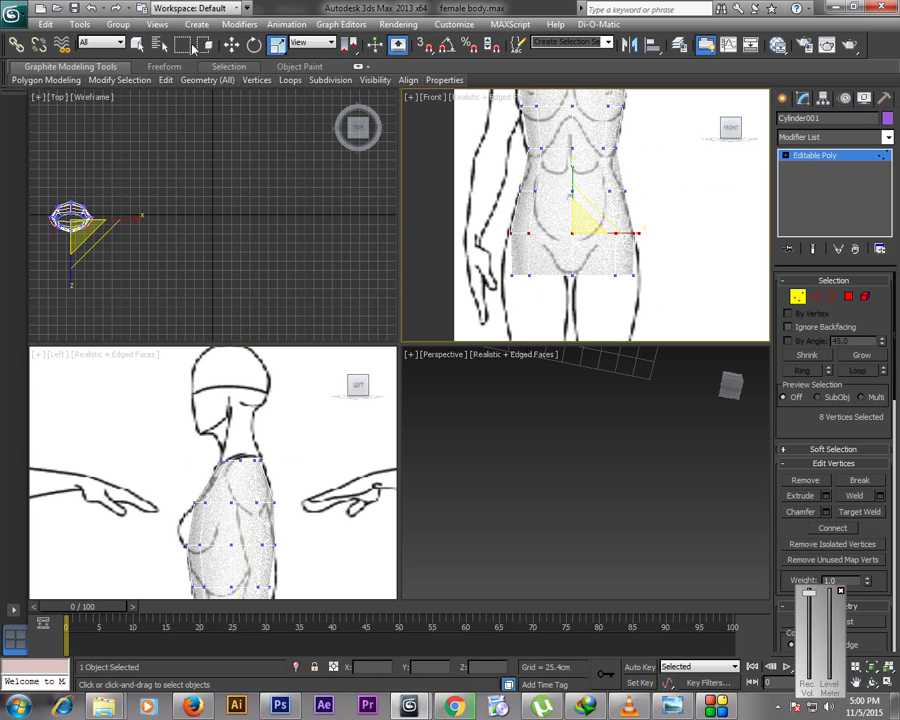
pyautogui.click(231, 45)
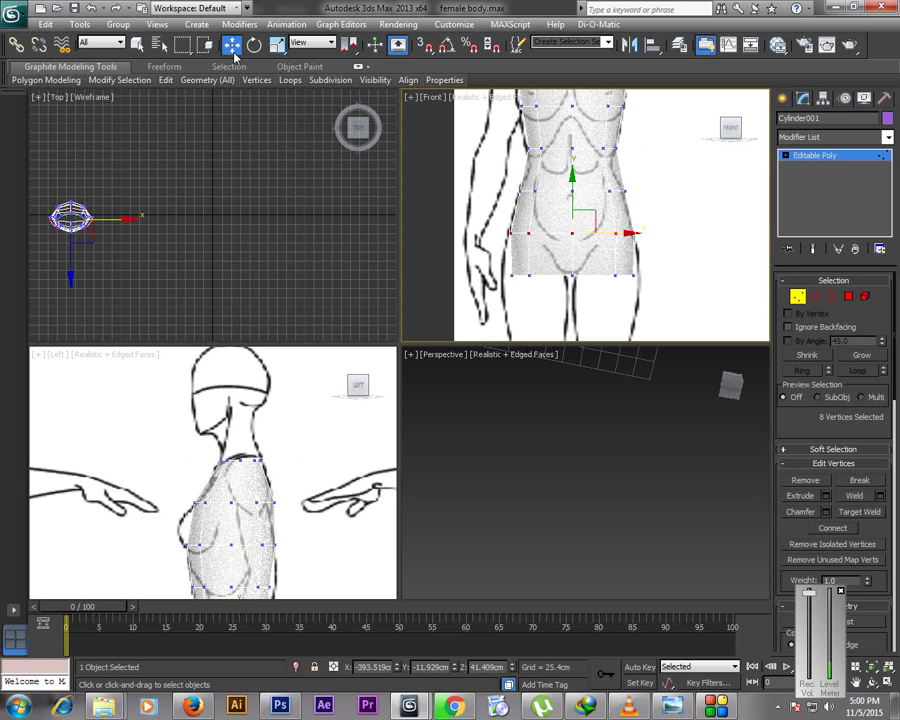
pyautogui.click(856, 682)
pyautogui.moveTo(649, 233); pyautogui.dragTo(637, 211)
pyautogui.scroll(3, 650, 208)
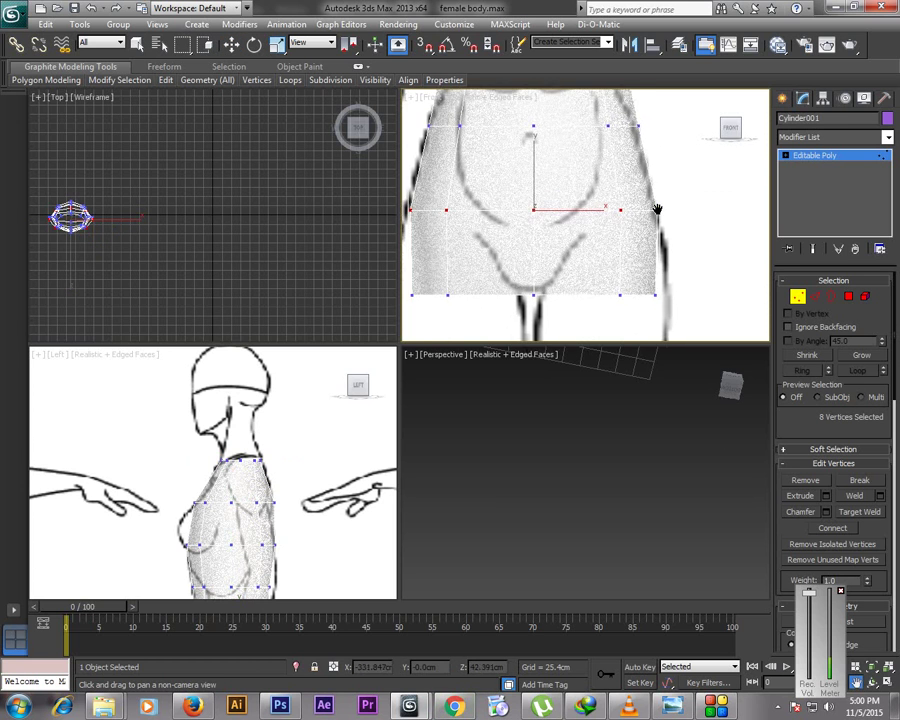
# Raise the sixth ring's side vertices on the outstretched-arm side, moving the outermost one up about 7.5 cm along the hip outline
pyautogui.scroll(-5, 661, 204)
pyautogui.click(619, 220)
pyautogui.moveTo(578, 187); pyautogui.dragTo(631, 181)
pyautogui.click(601, 195)
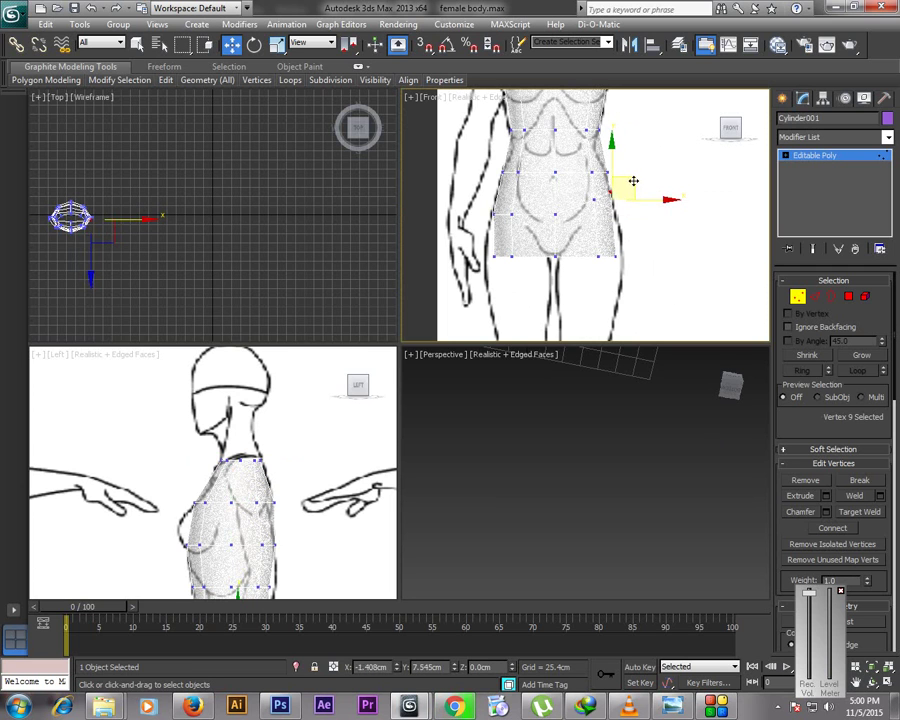
# Raise the bottom ring's vertices about 27 cm on the outstretched-arm side, moving the outermost one further up to slope the leg opening
pyautogui.click(594, 246)
pyautogui.moveTo(622, 265); pyautogui.dragTo(622, 215)
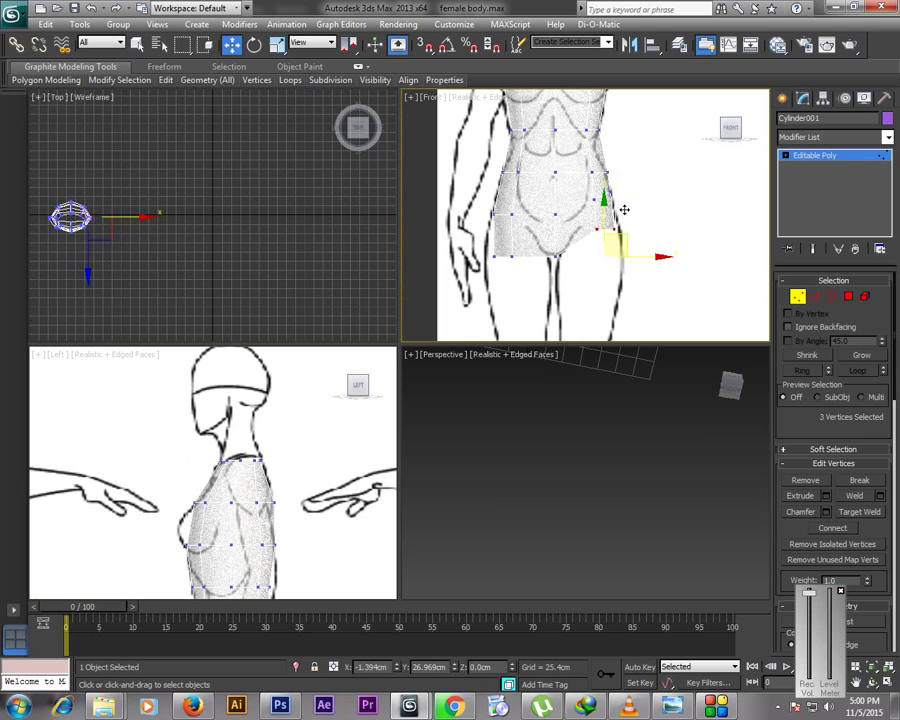
pyautogui.click(612, 213)
pyautogui.click(612, 227)
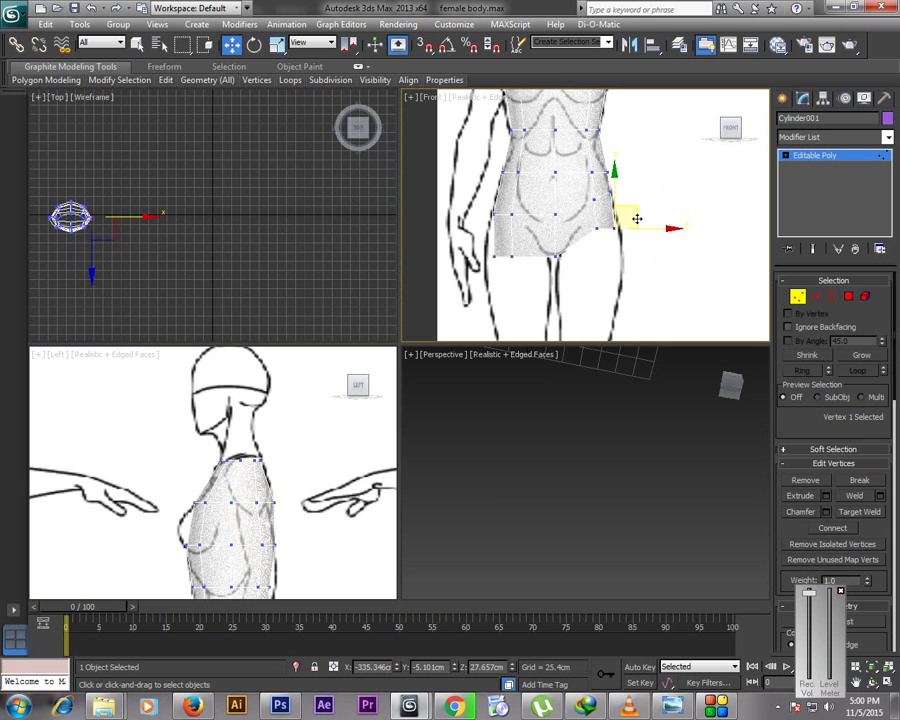
pyautogui.moveTo(639, 216); pyautogui.dragTo(639, 198)
pyautogui.click(617, 286)
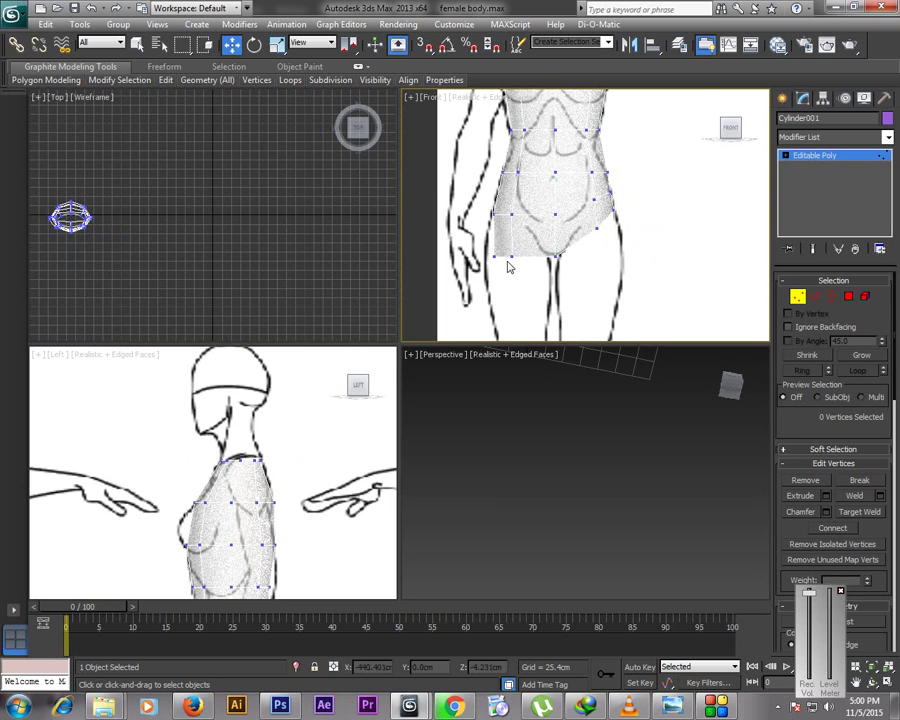
# In Polygon mode, delete the torso polygons on the half opposite the outstretched arm
pyautogui.scroll(-4, 491, 207)
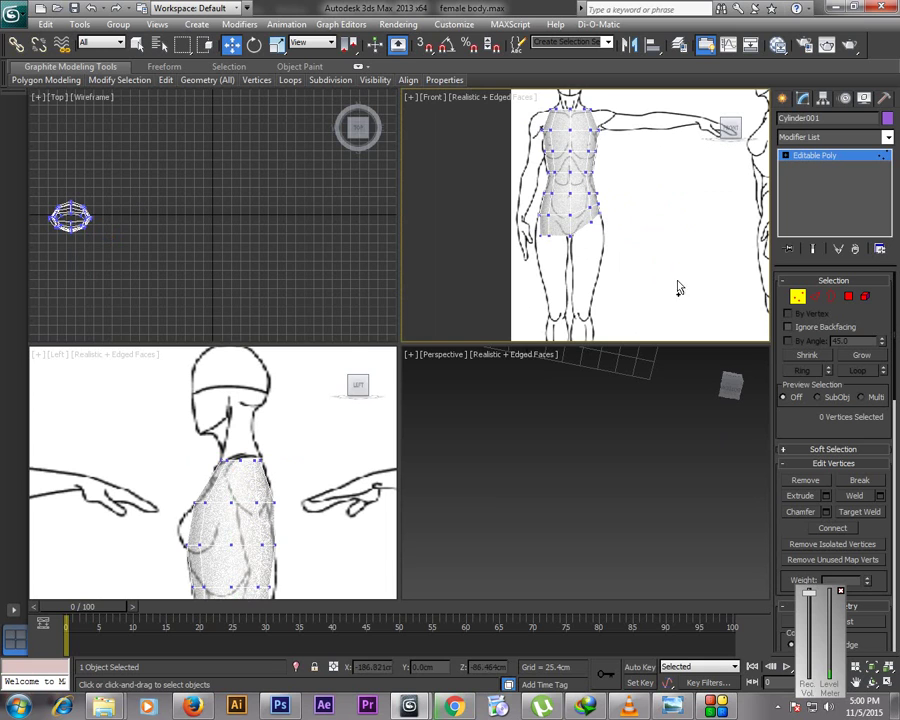
pyautogui.click(848, 298)
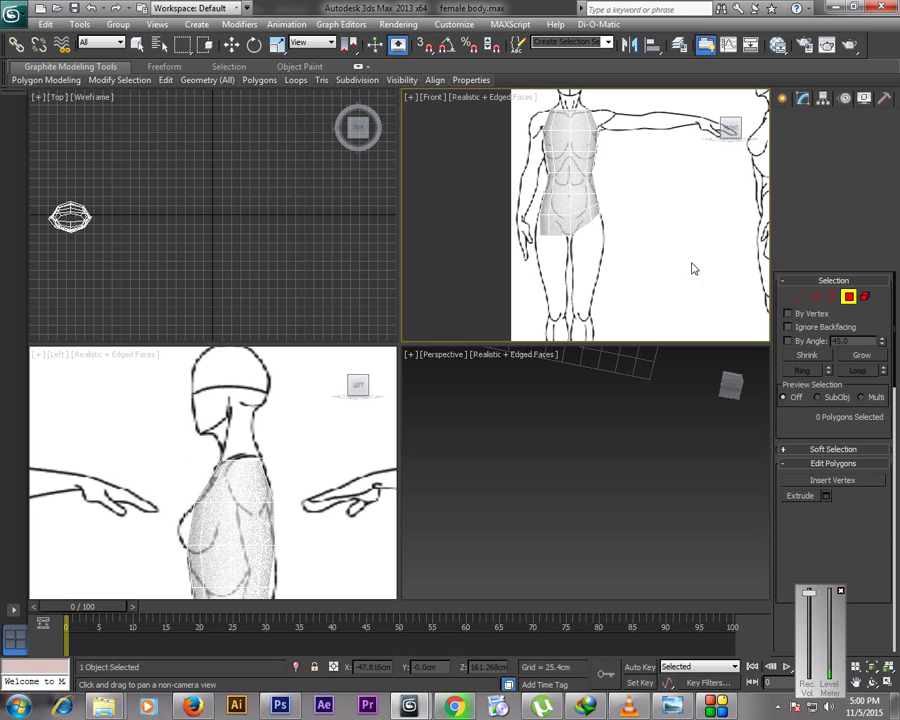
pyautogui.scroll(-3, 536, 173)
pyautogui.moveTo(513, 126); pyautogui.dragTo(570, 273)
pyautogui.click(570, 273)
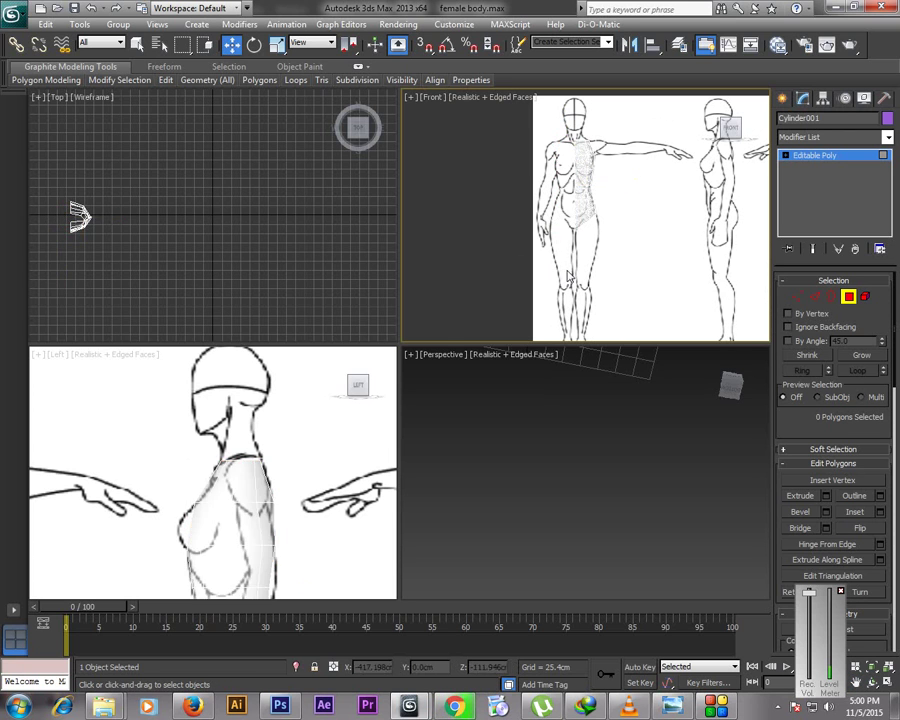
# Leave Polygon mode and create a cylinder about 36 cm in radius and 272 cm high beside the torso in the Top viewport
pyautogui.click(849, 298)
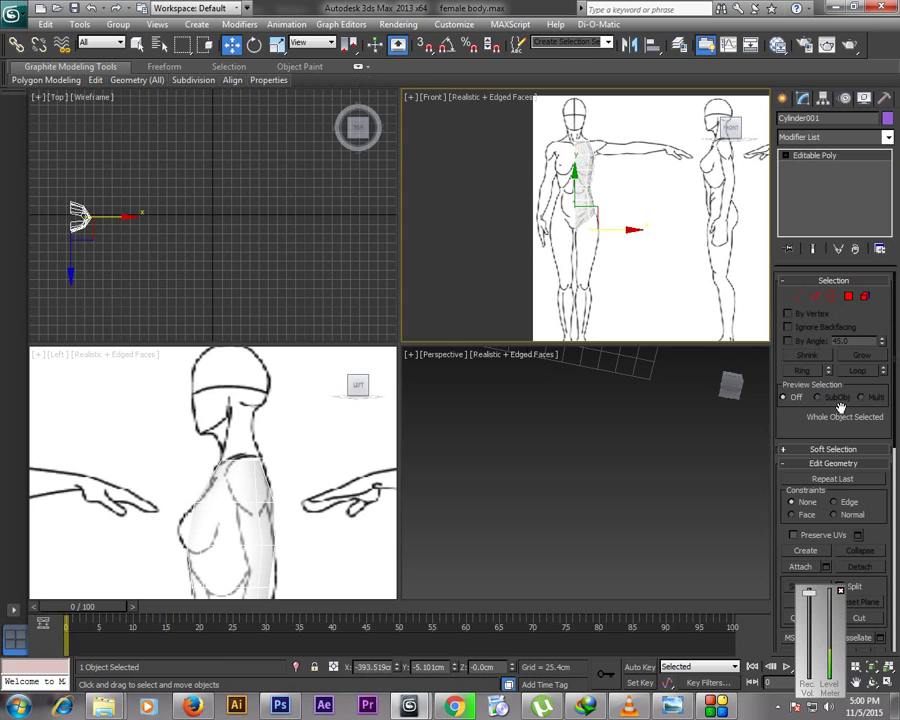
pyautogui.click(783, 100)
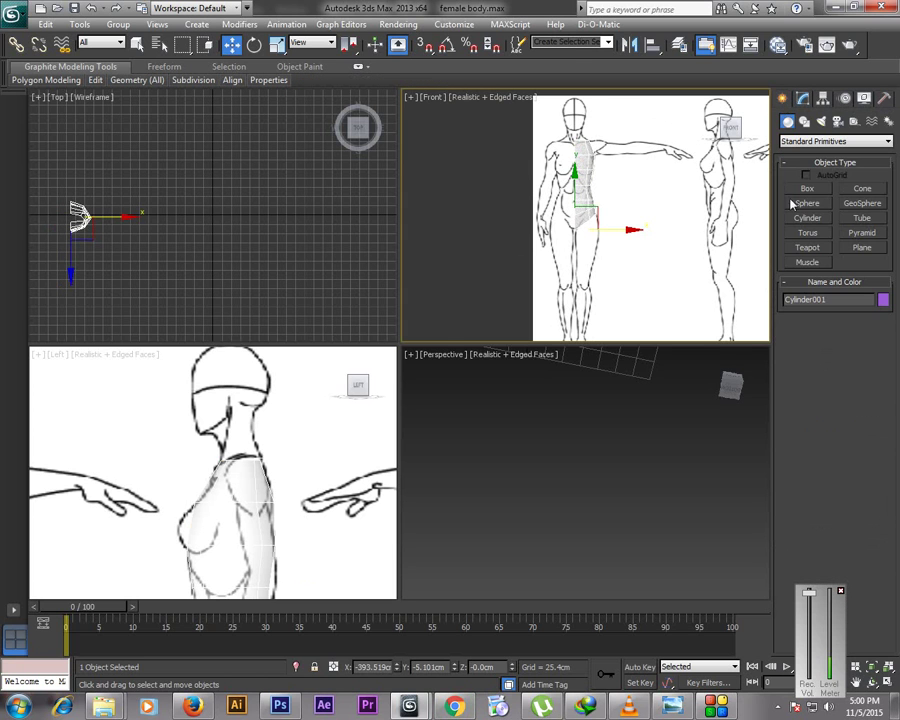
pyautogui.click(806, 218)
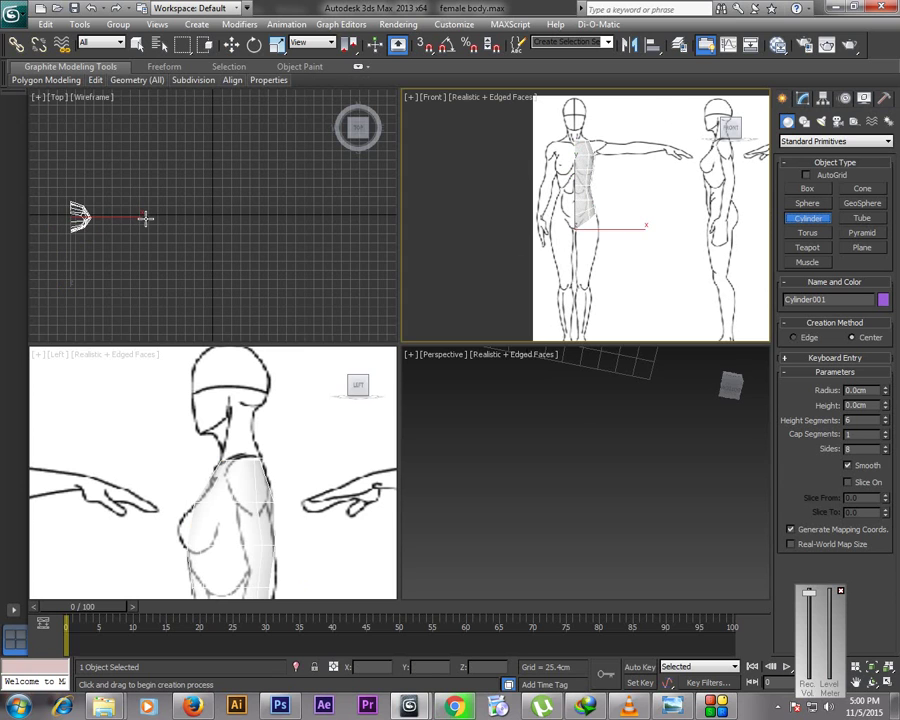
pyautogui.moveTo(138, 208); pyautogui.dragTo(146, 217)
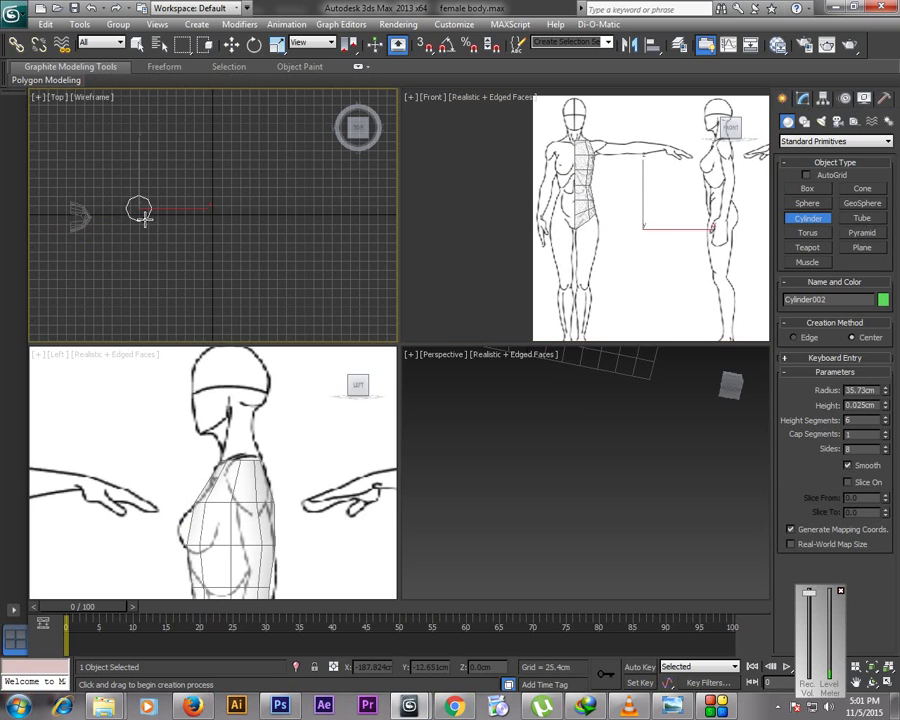
pyautogui.rightClick(142, 121)
# Move the new cylinder down over the leg in the Left viewport, with its base just above the foot
pyautogui.moveTo(285, 491); pyautogui.dragTo(275, 414, button='middle')
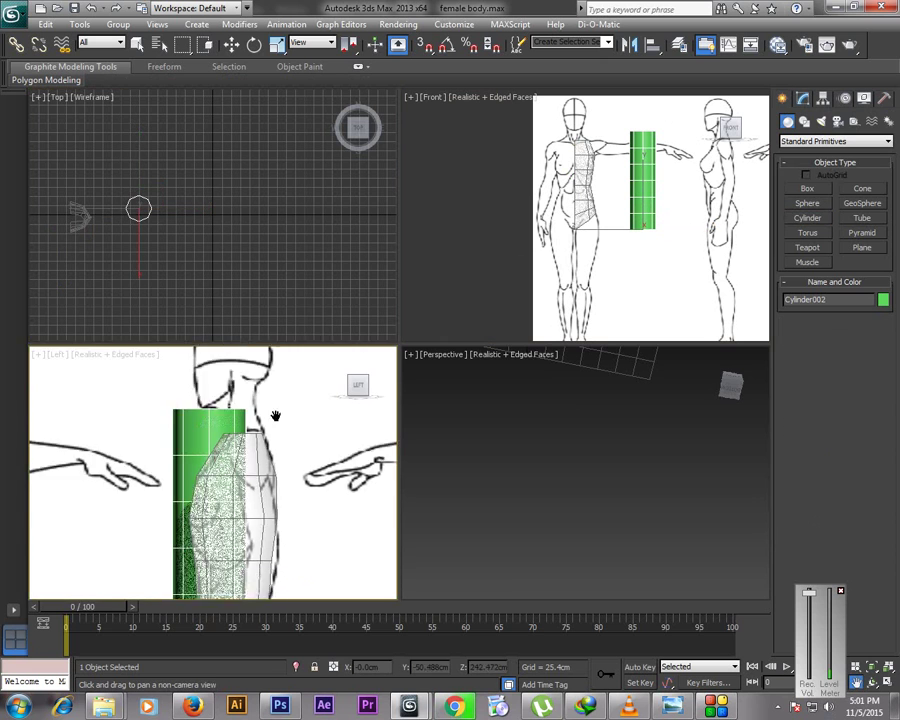
pyautogui.scroll(-5, 283, 464)
pyautogui.moveTo(299, 480); pyautogui.dragTo(313, 422, button='middle')
pyautogui.press('w')
pyautogui.moveTo(243, 392); pyautogui.dragTo(252, 525)
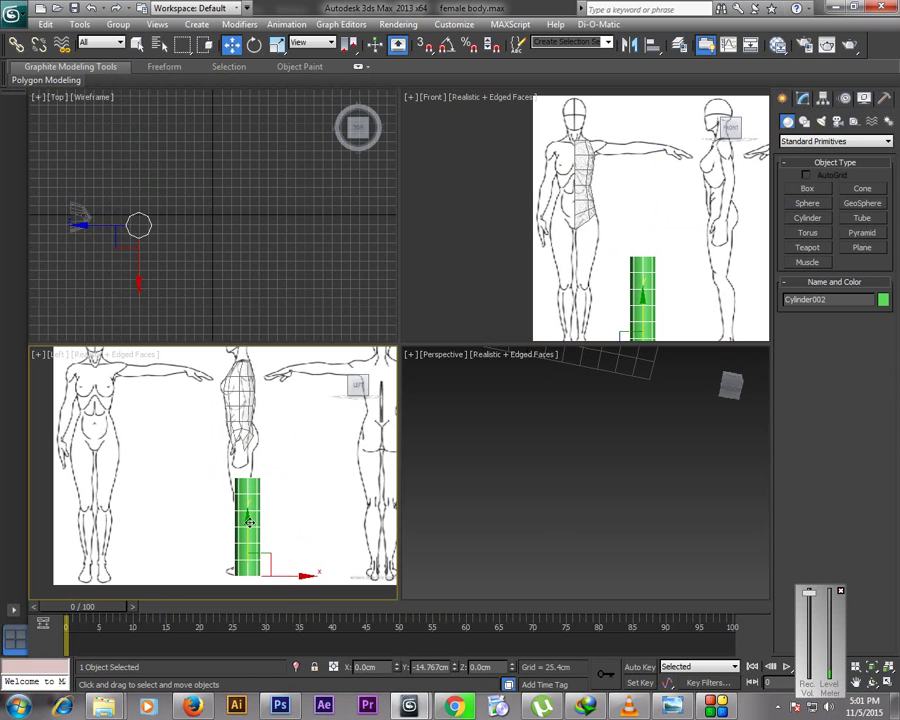
pyautogui.moveTo(248, 533); pyautogui.dragTo(248, 511)
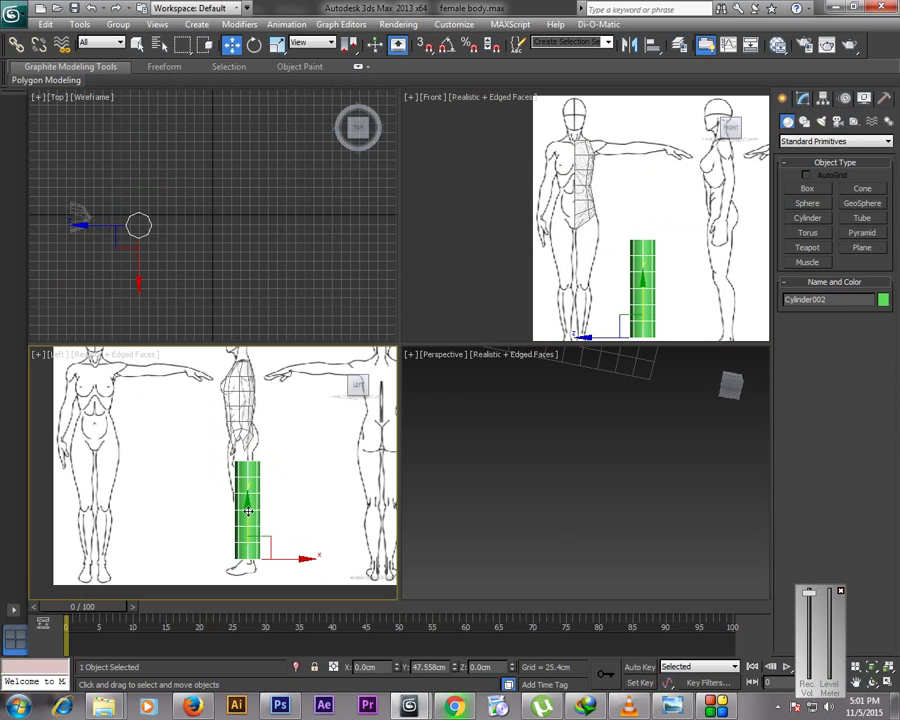
# Place the cylinder over the outstretched-arm side's leg in the Front viewport, set radius 31.014 cm and height 318.814 cm, and make it see-through
pyautogui.click(803, 97)
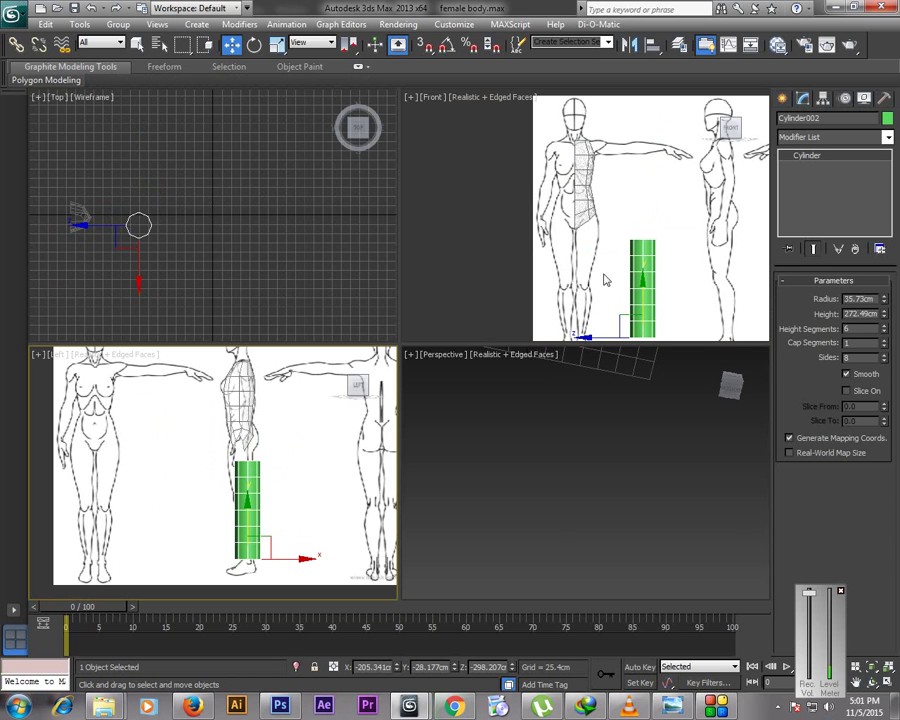
pyautogui.moveTo(690, 337); pyautogui.dragTo(635, 337)
pyautogui.moveTo(884, 298)
pyautogui.mouseDown()
pyautogui.moveTo(883, 313)
pyautogui.moveTo(884, 293)
pyautogui.mouseUp()
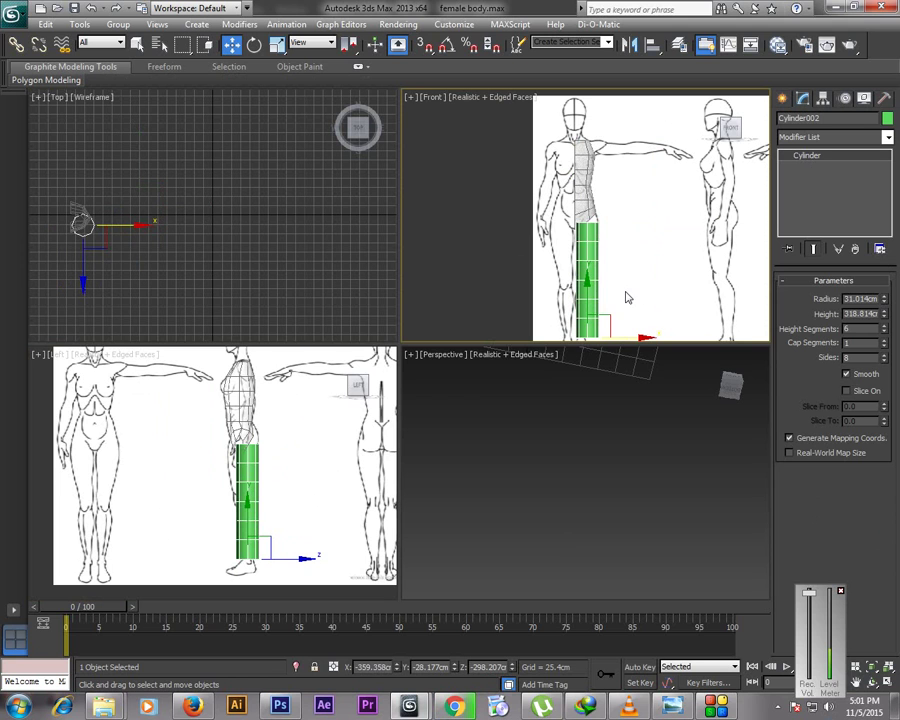
pyautogui.hotkey('alt', 'x')
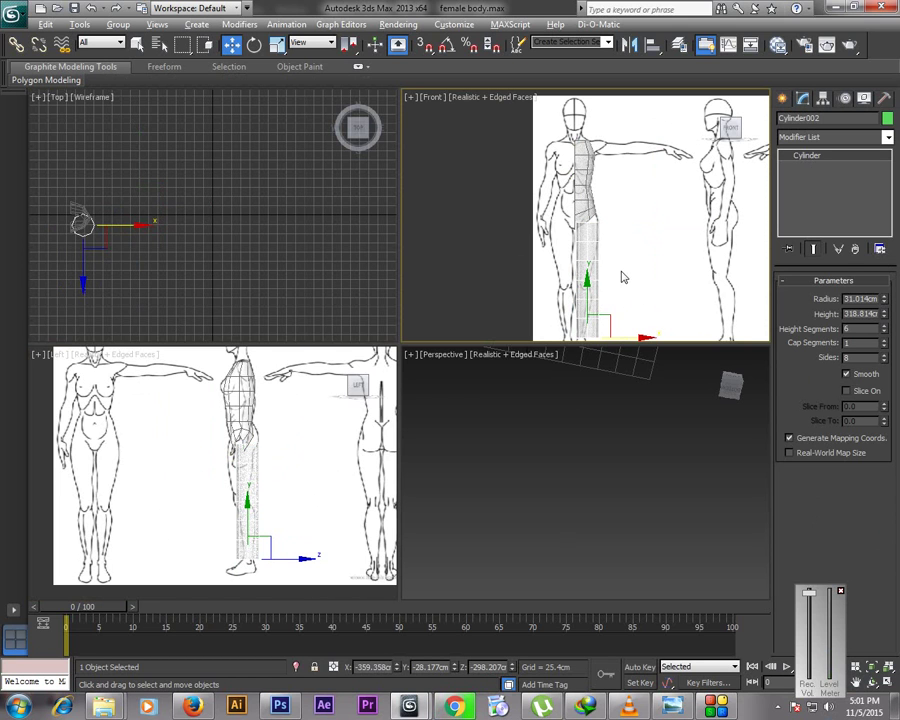
# Isolate the leg cylinder and convert it to an Editable Poly
pyautogui.click(298, 667)
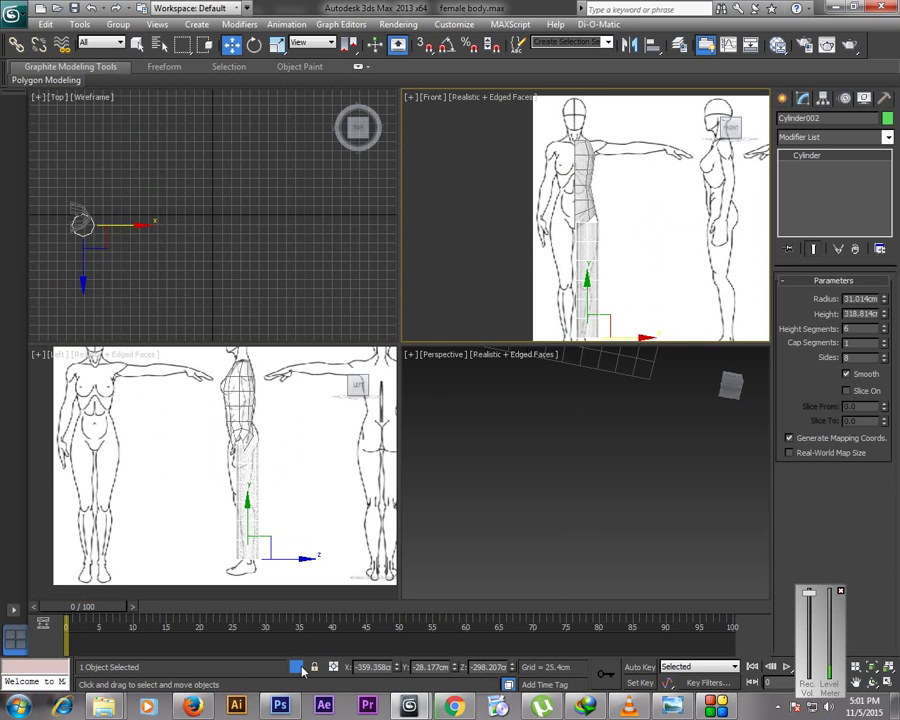
pyautogui.rightClick(607, 500)
pyautogui.press('z')
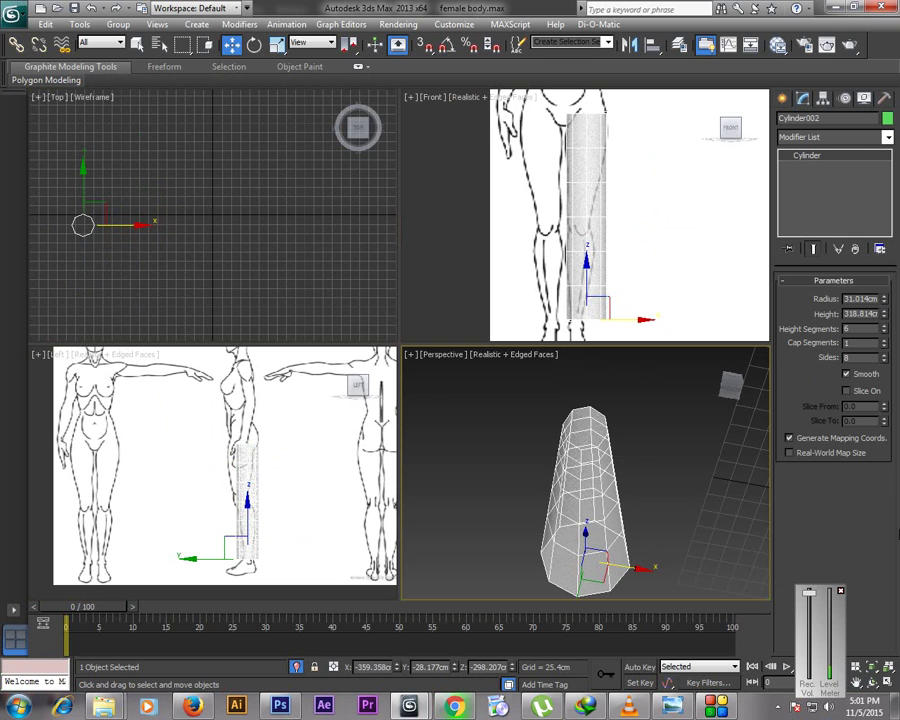
pyautogui.click(527, 447)
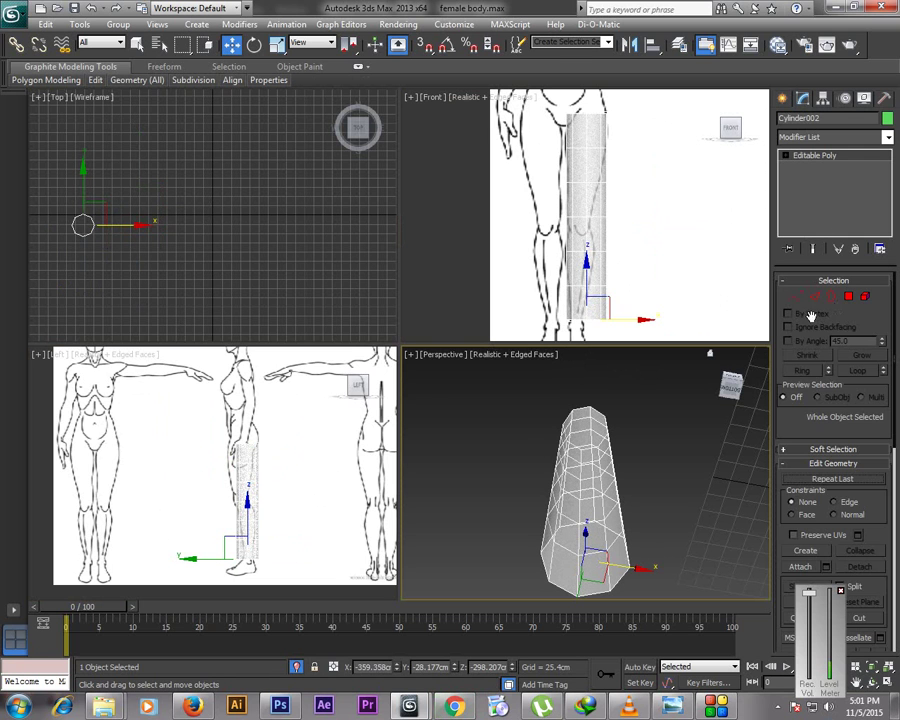
# Delete the polygons capping both ends of the leg cylinder
pyautogui.click(848, 296)
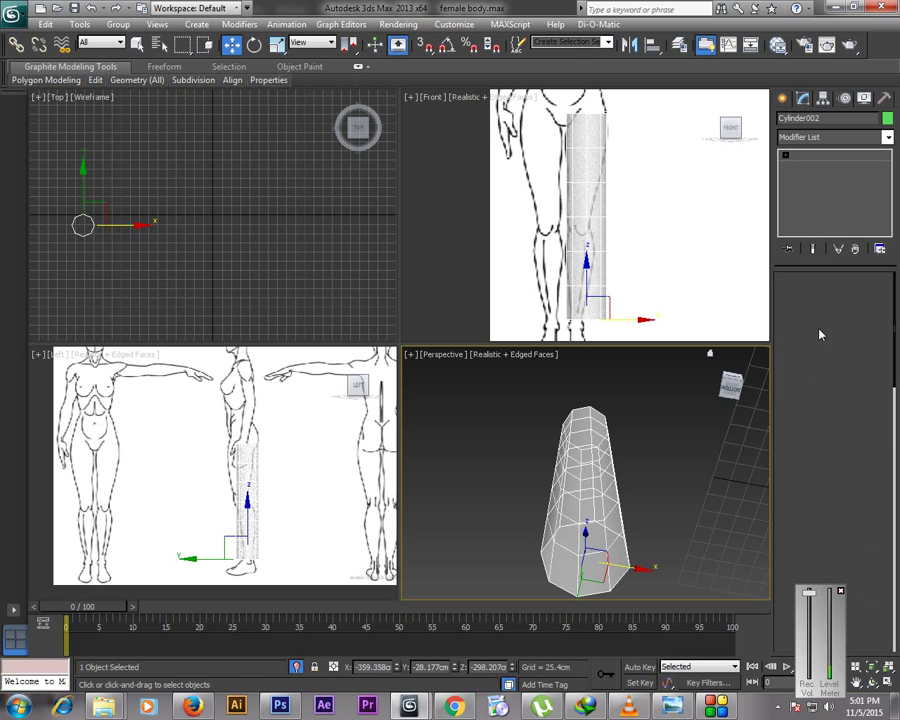
pyautogui.click(585, 545)
pyautogui.press('Delete')
pyautogui.click(872, 682)
pyautogui.keyDown('alt'); pyautogui.moveTo(590, 470); pyautogui.dragTo(600, 441, button='middle'); pyautogui.keyUp('alt')
pyautogui.click(600, 442)
pyautogui.press('Delete')
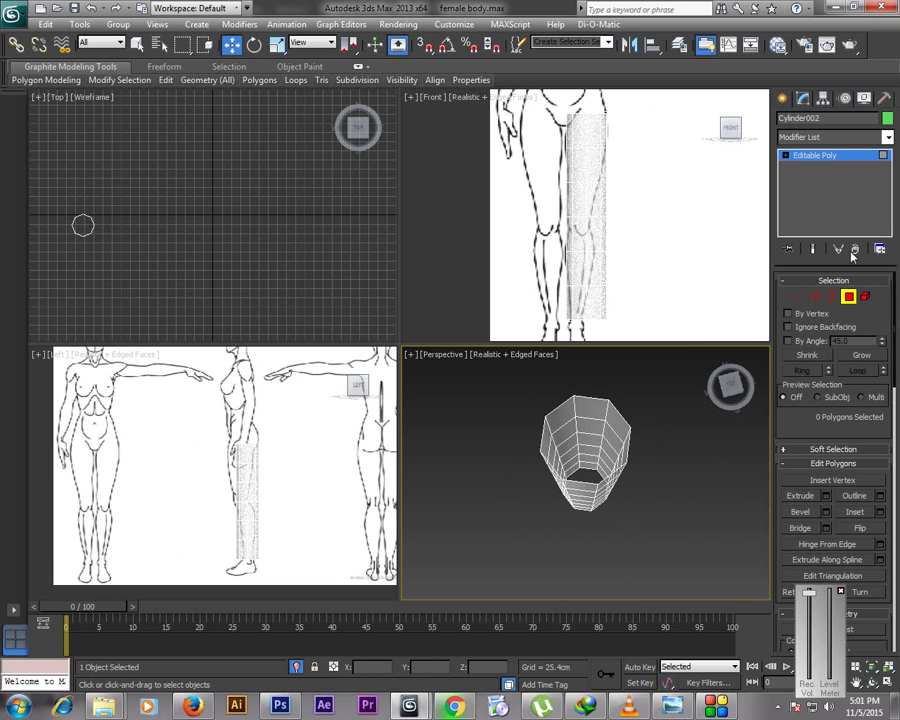
pyautogui.click(848, 297)
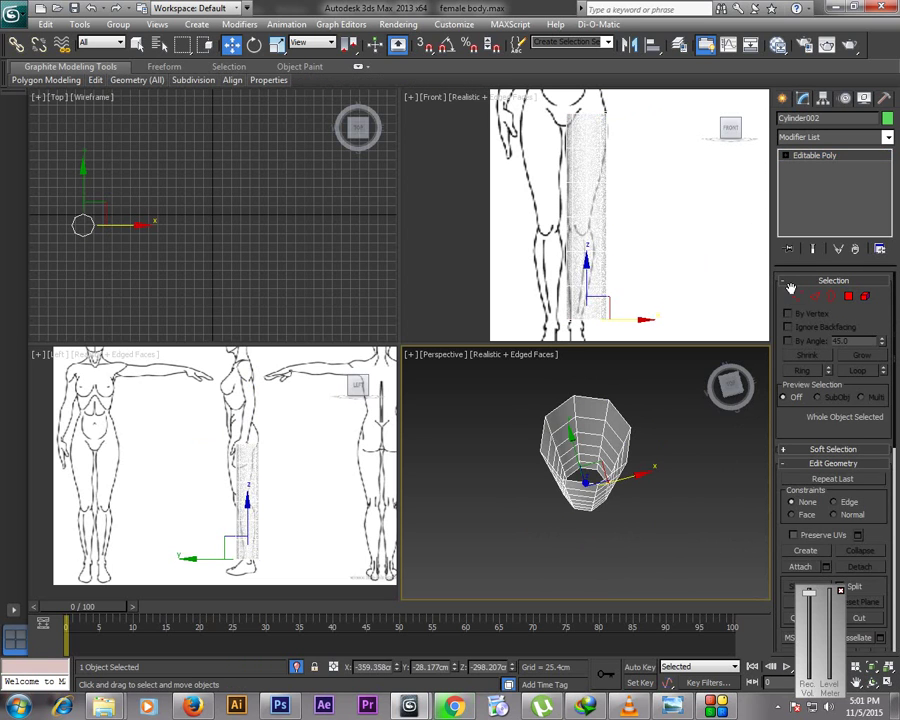
# Maximize the Front viewport around the thigh and turn off the selection lock
pyautogui.click(795, 295)
pyautogui.click(648, 205)
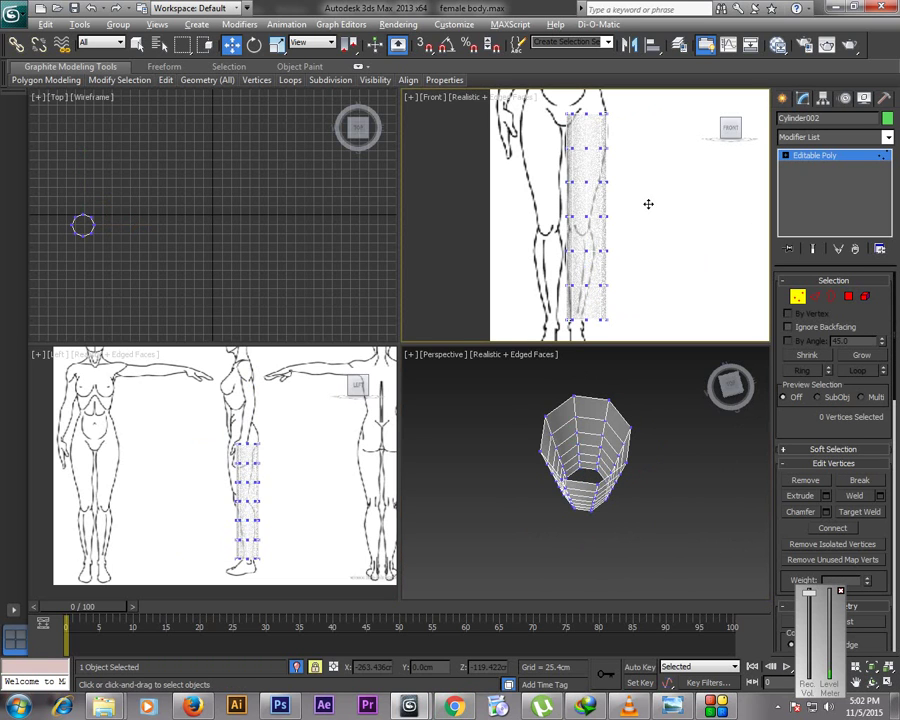
pyautogui.hotkey('alt', 'w')
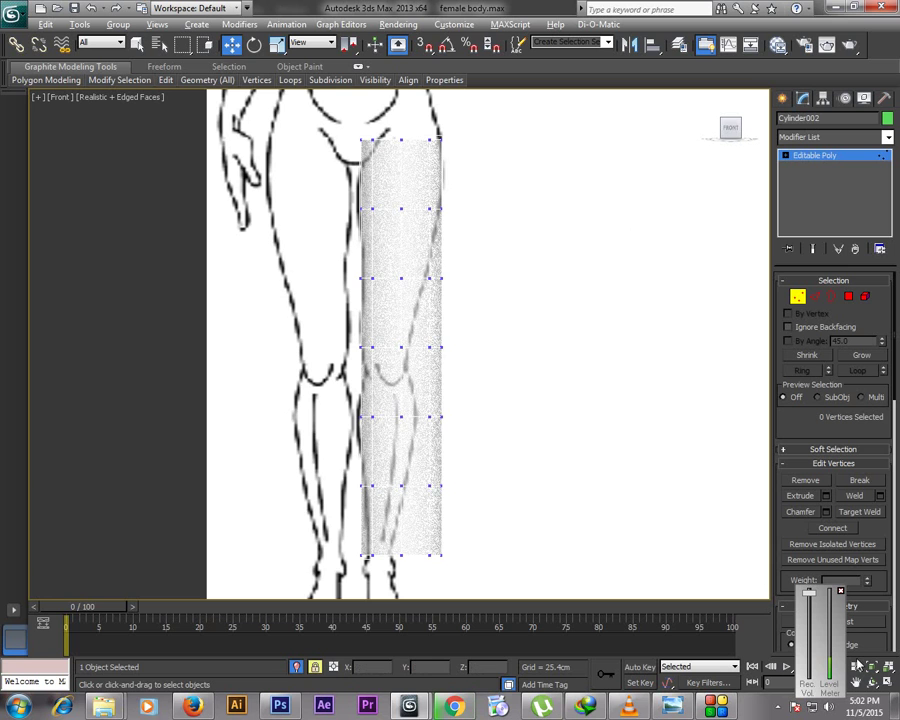
pyautogui.click(856, 683)
pyautogui.moveTo(580, 200); pyautogui.dragTo(615, 323)
pyautogui.scroll(3, 615, 323)
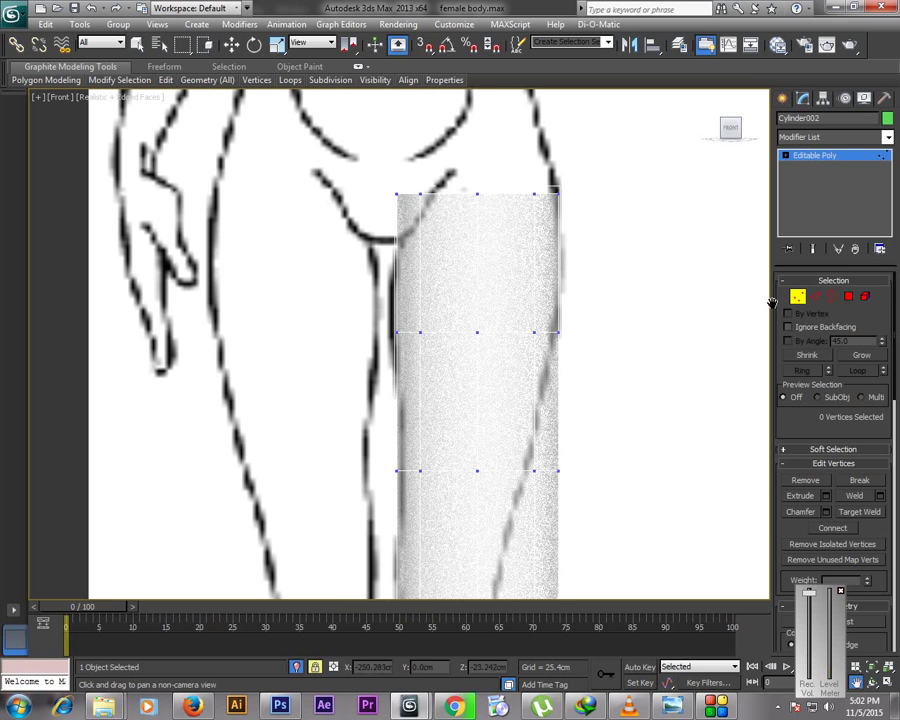
pyautogui.click(830, 297)
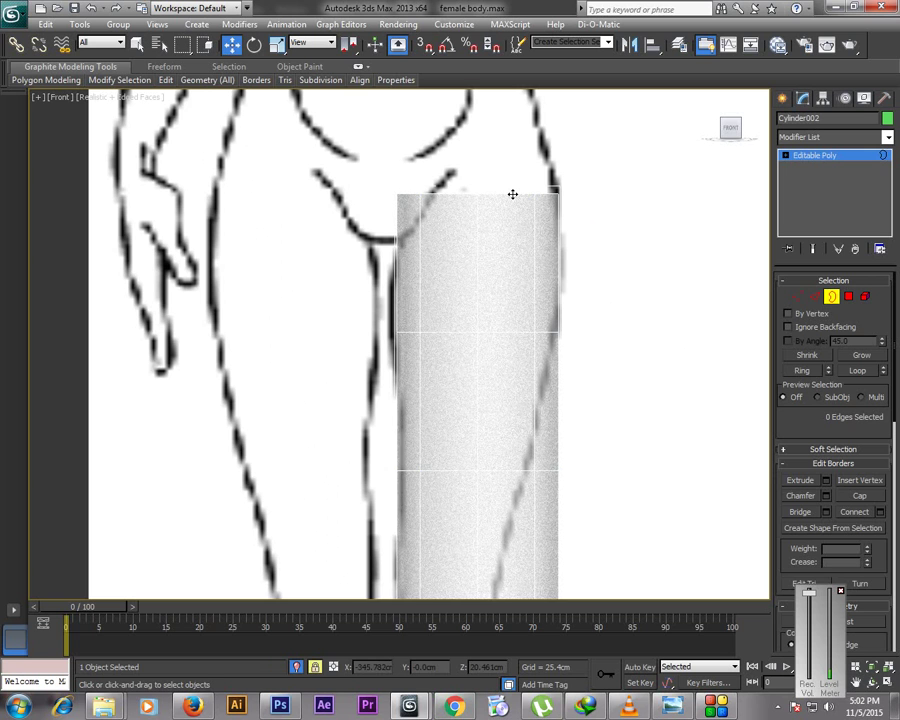
pyautogui.press('2')
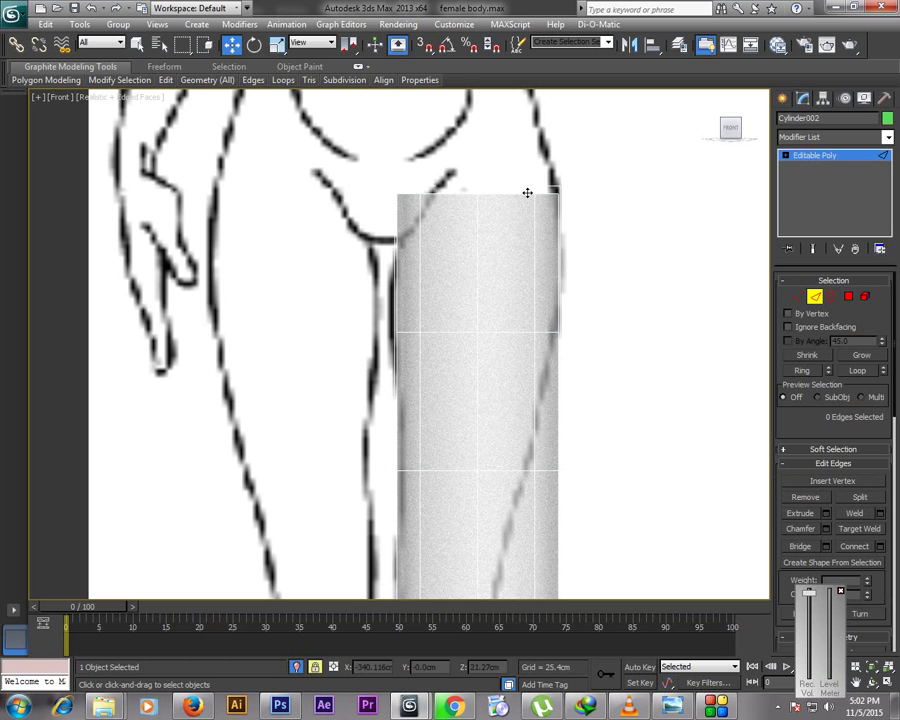
pyautogui.press('space')
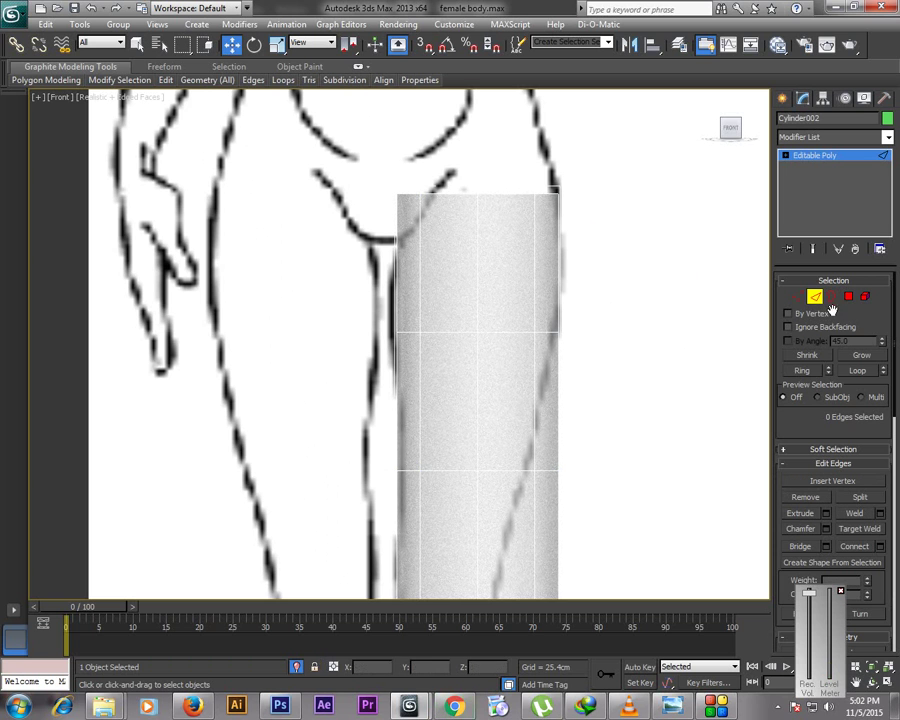
# Rotate the leg's top border in the Front viewport so it slopes from the crotch up to the outer hip
pyautogui.click(832, 297)
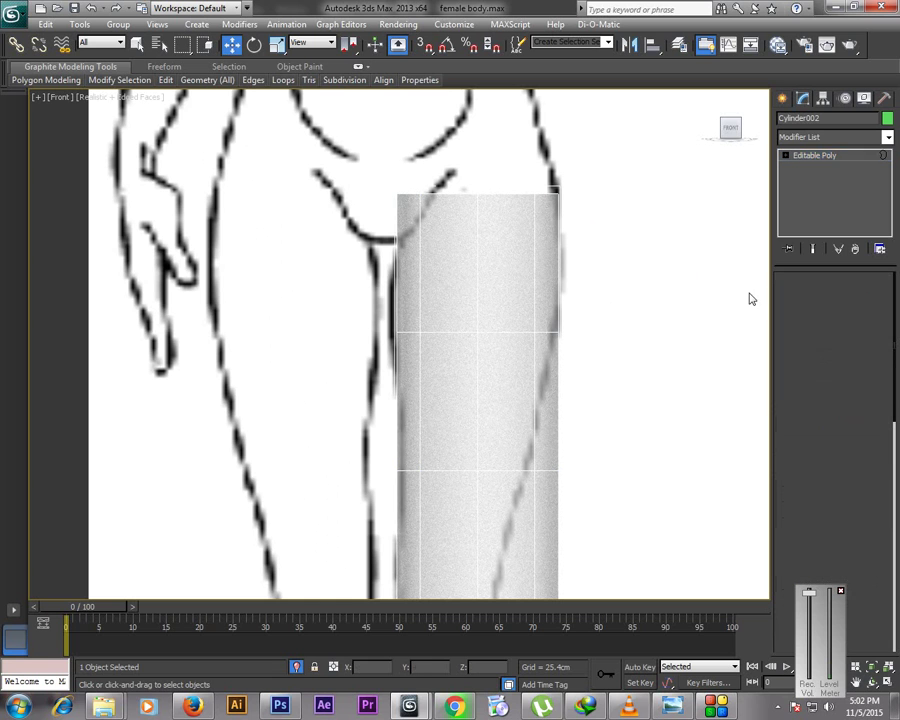
pyautogui.click(519, 195)
pyautogui.press('e')
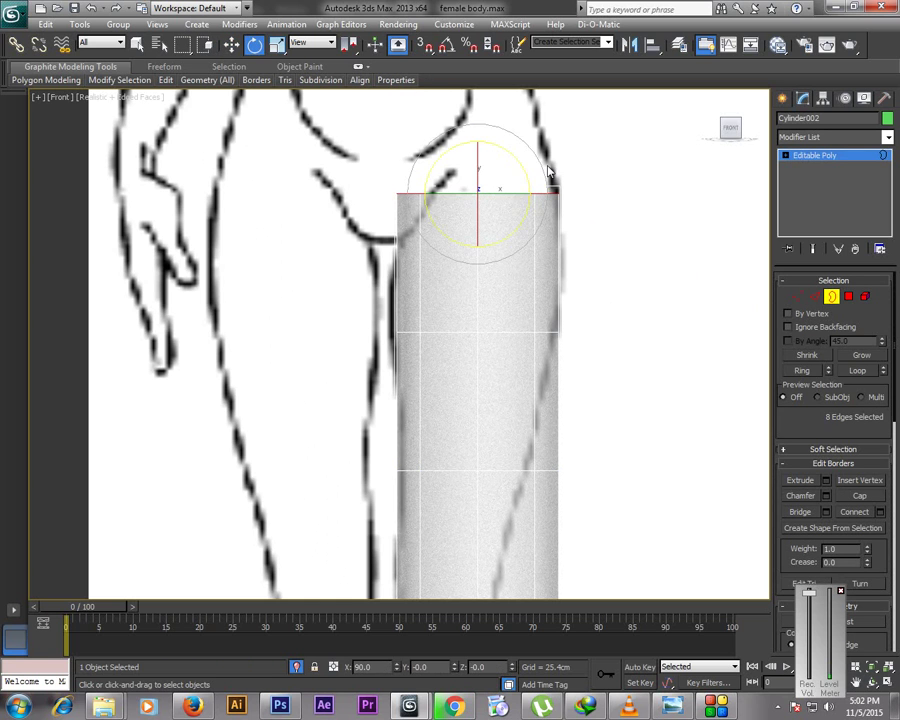
pyautogui.moveTo(521, 147); pyautogui.dragTo(398, 116)
pyautogui.press('w')
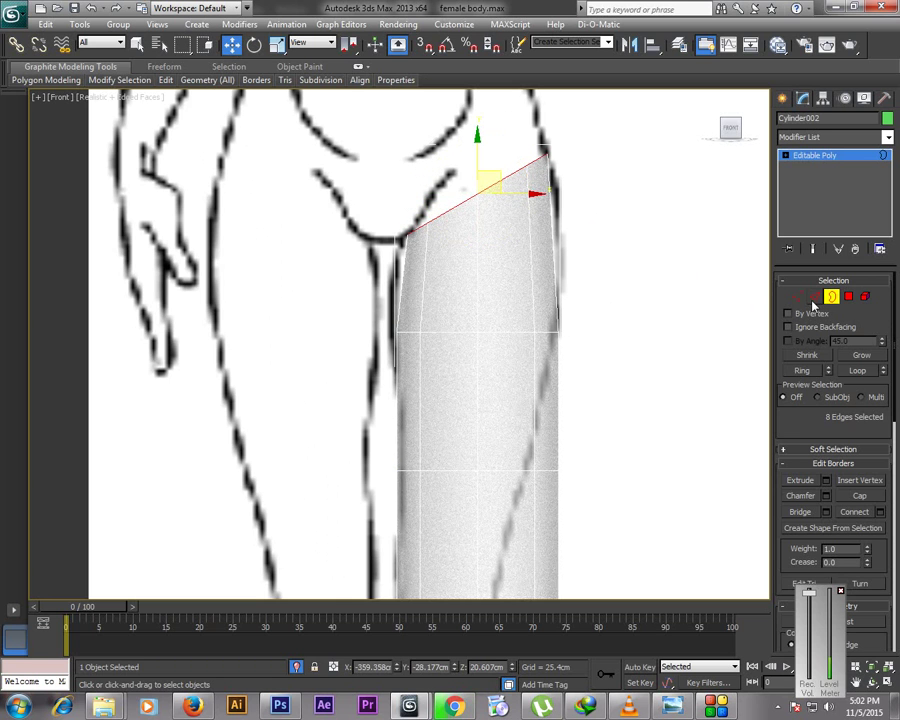
# In Vertex mode, scale down the leg's third vertex ring from the top to narrow the thigh
pyautogui.press('2')
pyautogui.press('1')
pyautogui.moveTo(397, 297); pyautogui.dragTo(562, 335)
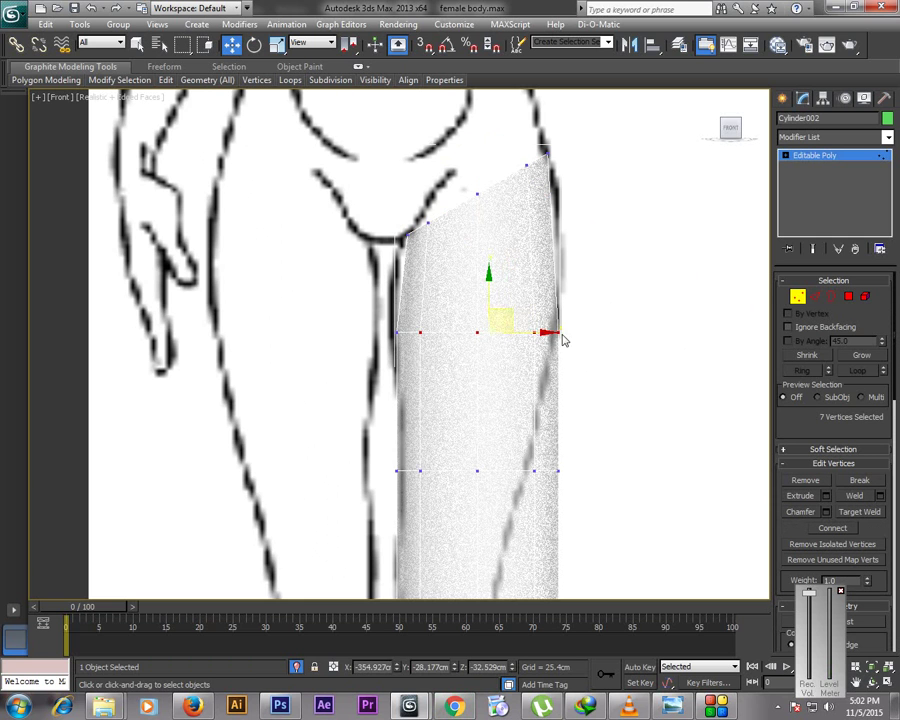
pyautogui.press('r')
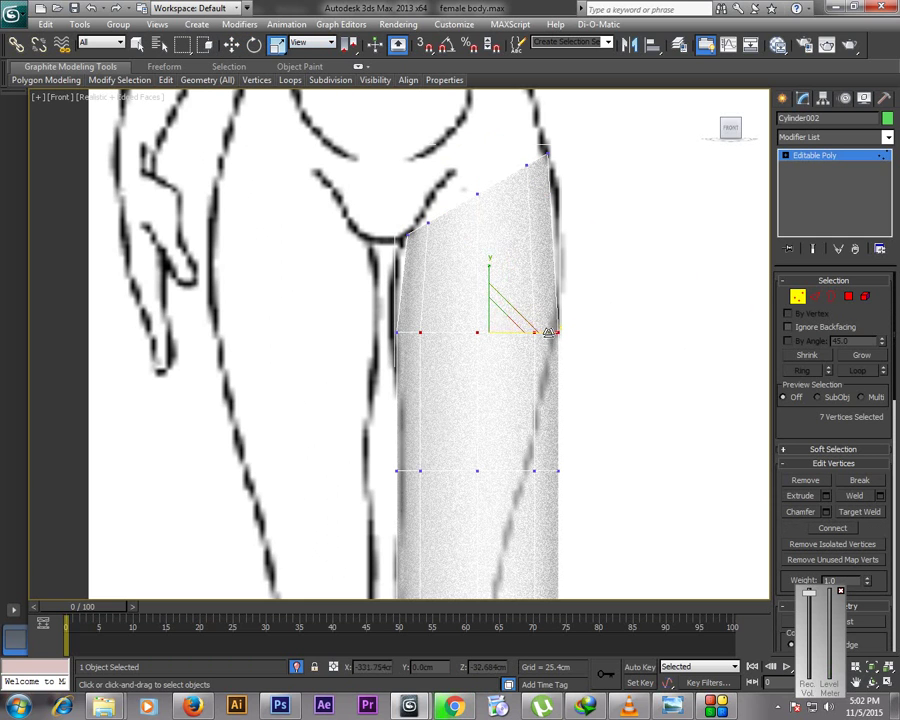
pyautogui.moveTo(546, 331); pyautogui.dragTo(544, 333)
pyautogui.moveTo(400, 445); pyautogui.dragTo(514, 484)
pyautogui.press('w')
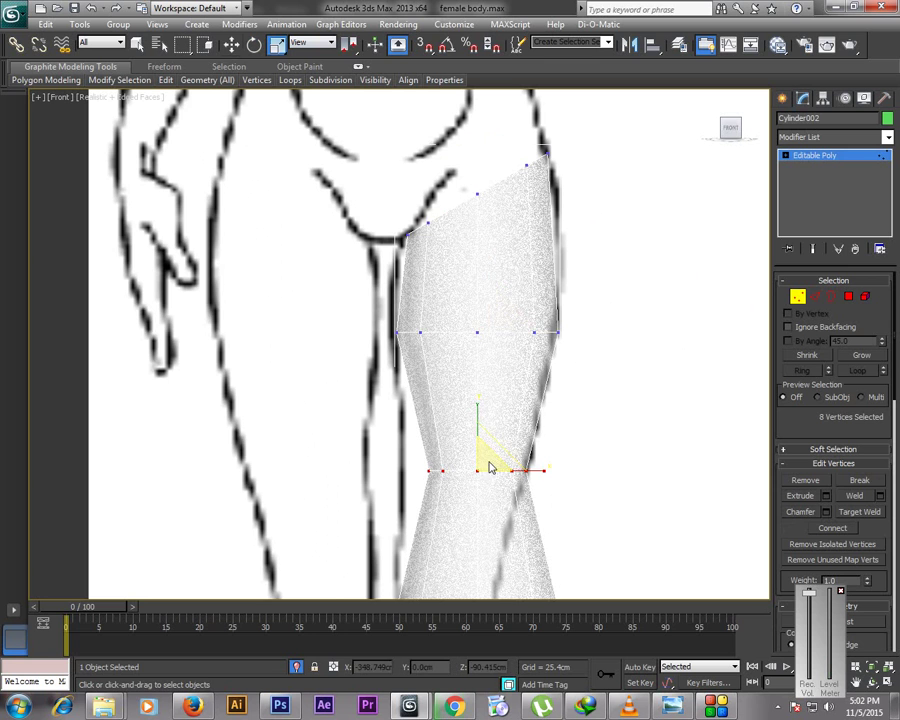
# Shift the third ring toward the inner thigh and scale it horizontally to 131% to match the thigh outline
pyautogui.moveTo(482, 398); pyautogui.dragTo(538, 131, button='middle')
pyautogui.moveTo(572, 199); pyautogui.dragTo(561, 204)
pyautogui.click(296, 45)
pyautogui.click(279, 48)
pyautogui.click(277, 45)
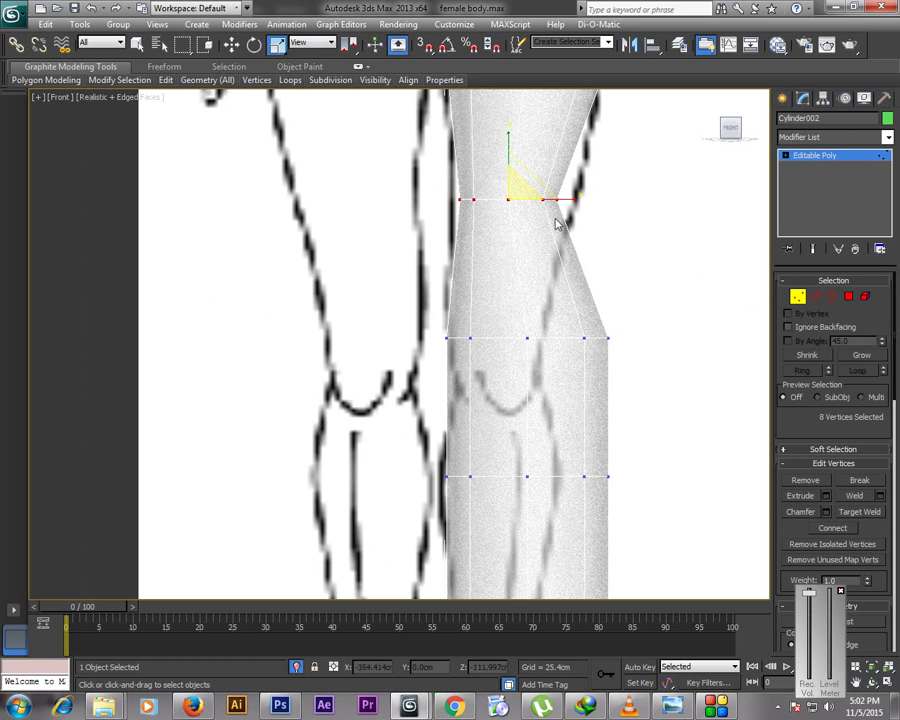
pyautogui.moveTo(571, 199); pyautogui.dragTo(587, 202)
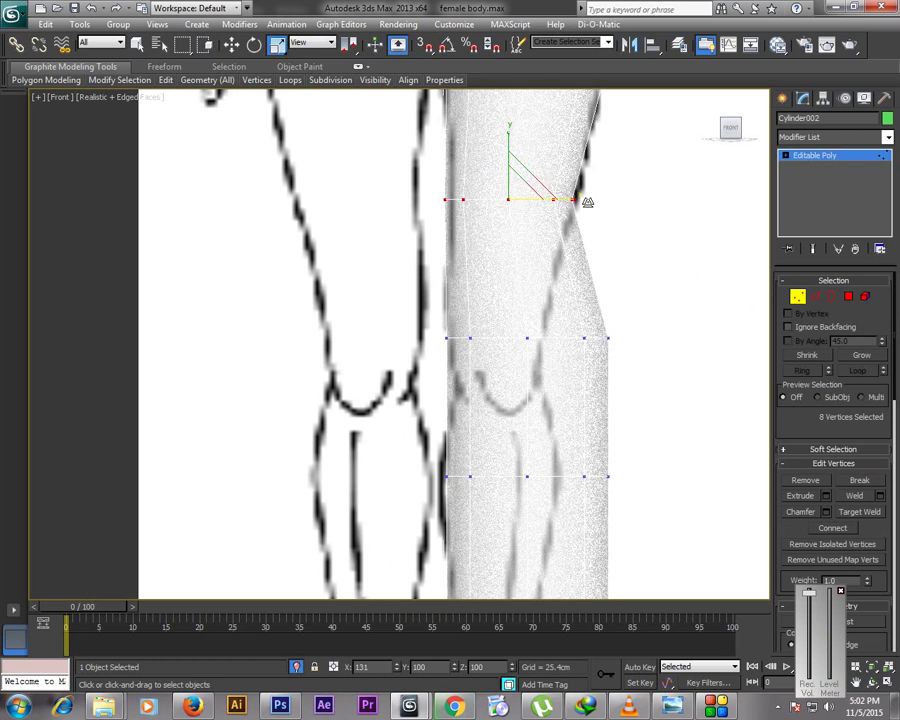
# Narrow the fourth vertex ring and shift it inward to fit the leg outline just above the knee
pyautogui.click(537, 204)
pyautogui.moveTo(605, 358); pyautogui.dragTo(543, 346)
pyautogui.press('w')
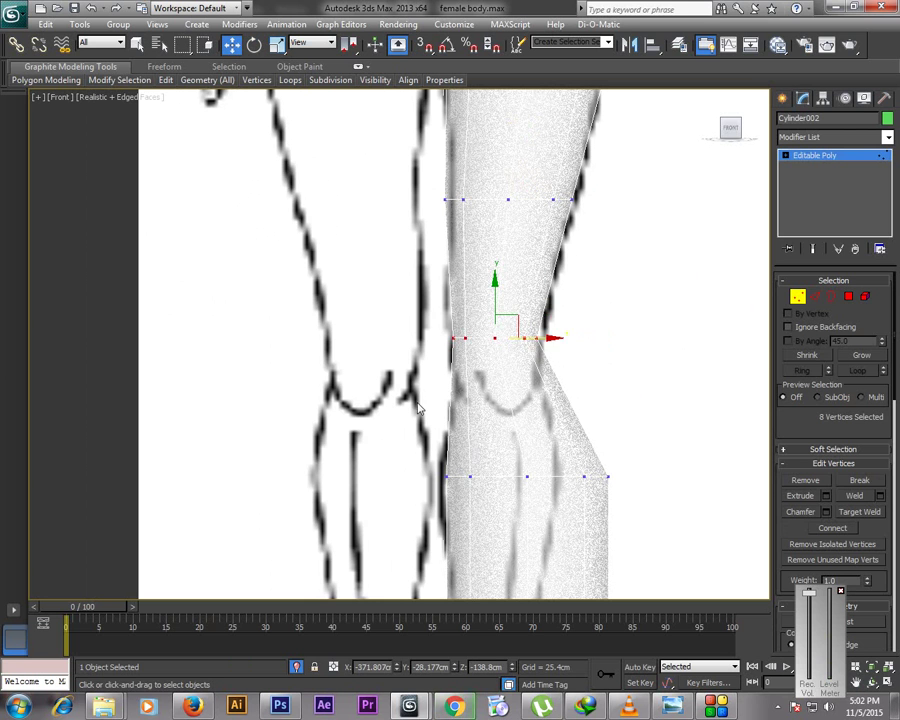
# Scale down the fifth vertex ring and move it inward onto the calf in the reference drawing
pyautogui.moveTo(416, 394); pyautogui.dragTo(666, 510)
pyautogui.press('r')
pyautogui.moveTo(589, 478); pyautogui.dragTo(552, 482)
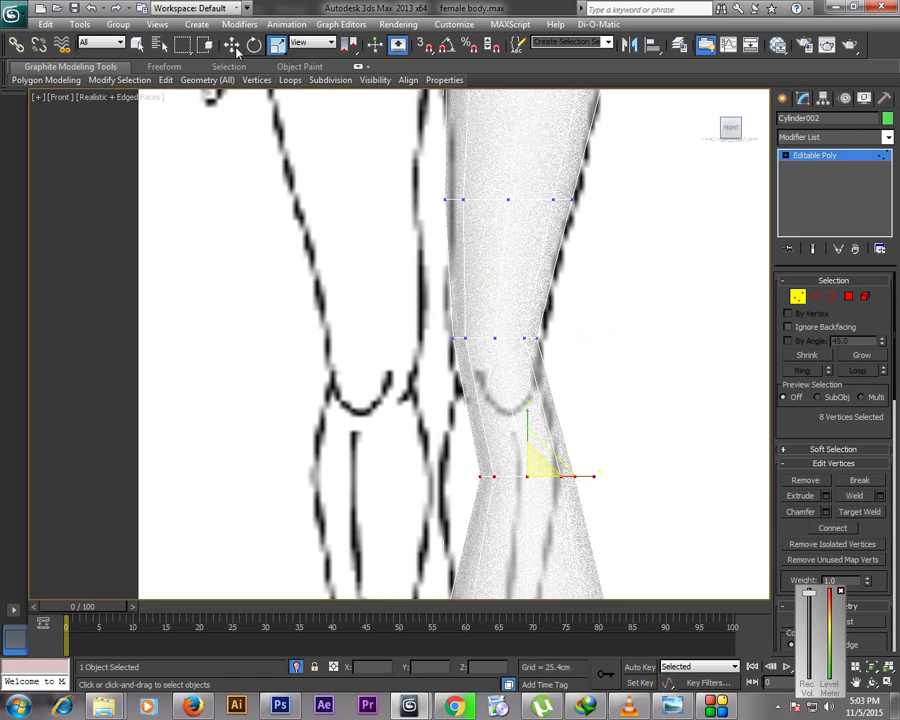
pyautogui.press('w')
pyautogui.moveTo(541, 413); pyautogui.dragTo(607, 295, button='middle')
pyautogui.moveTo(573, 287); pyautogui.dragTo(553, 295)
# Lower the fourth ring to the knee and widen the fifth ring horizontally to the calf's full width
pyautogui.moveTo(562, 185); pyautogui.dragTo(440, 125)
pyautogui.moveTo(504, 116); pyautogui.dragTo(512, 150)
pyautogui.moveTo(396, 211); pyautogui.dragTo(580, 332)
pyautogui.click(276, 45)
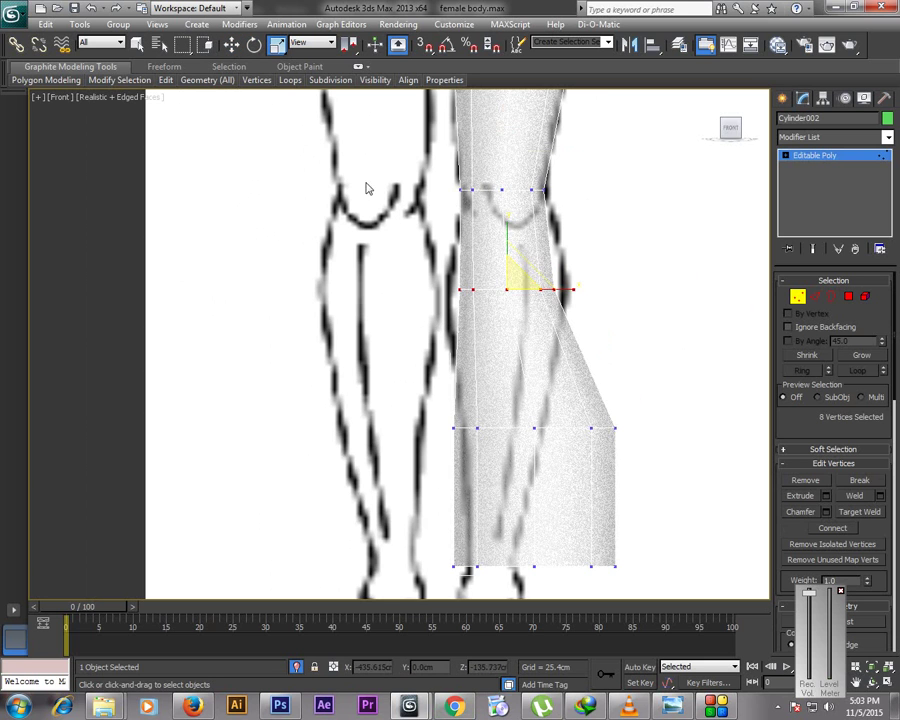
pyautogui.moveTo(572, 289); pyautogui.dragTo(582, 290)
# Narrow the sixth vertex ring and shift it inward to match the lower calf outline
pyautogui.moveTo(400, 404); pyautogui.dragTo(543, 438)
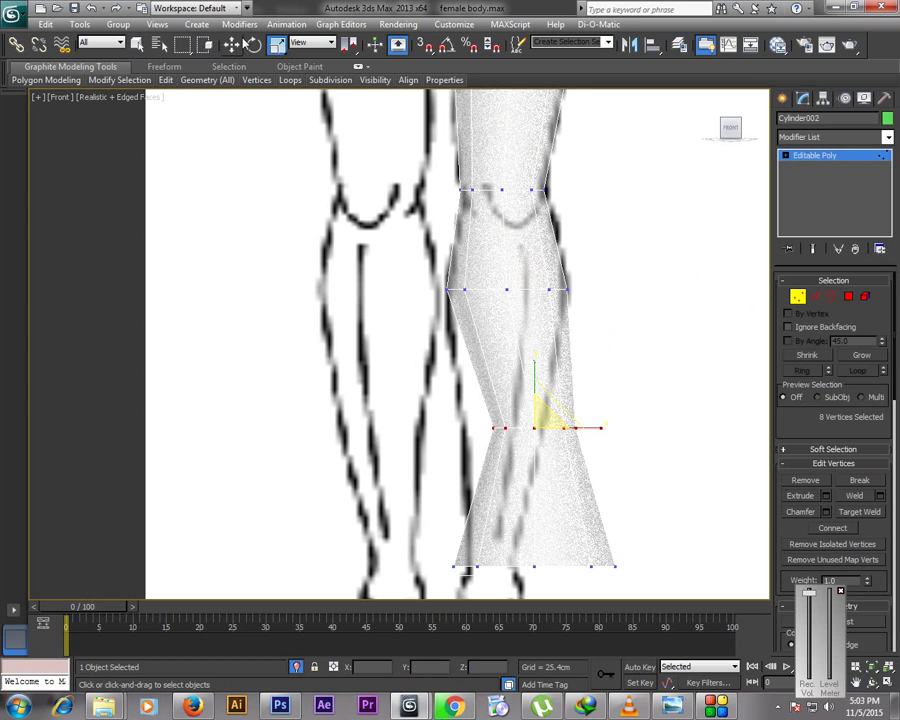
pyautogui.click(233, 46)
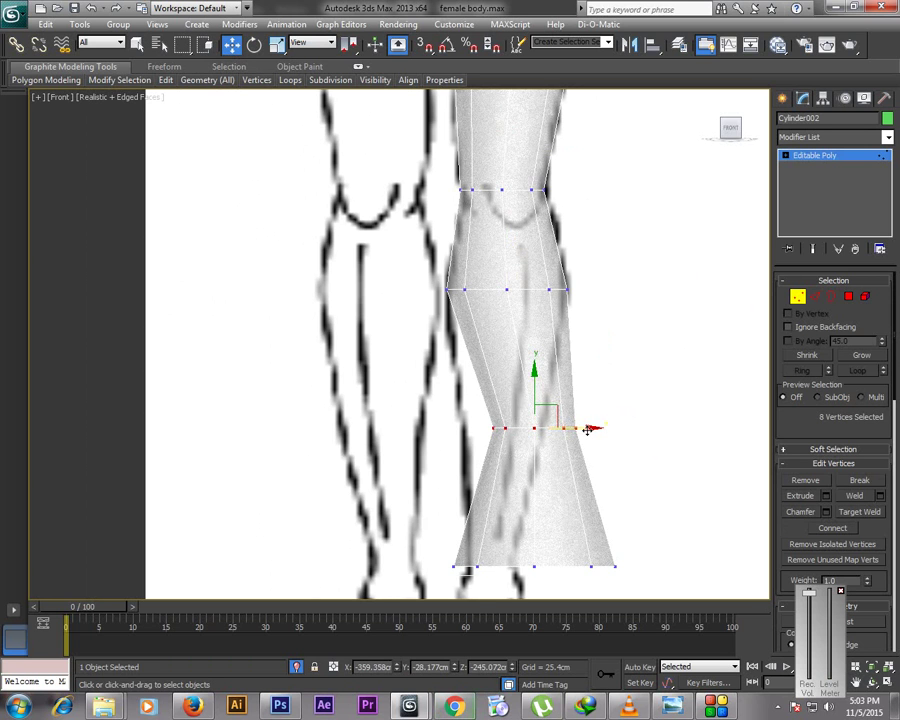
pyautogui.moveTo(589, 429); pyautogui.dragTo(478, 565)
# Scale down the bottom vertex ring and move it inward onto the ankle in the reference drawing
pyautogui.moveTo(422, 540); pyautogui.dragTo(541, 585)
pyautogui.press('r')
pyautogui.press('w')
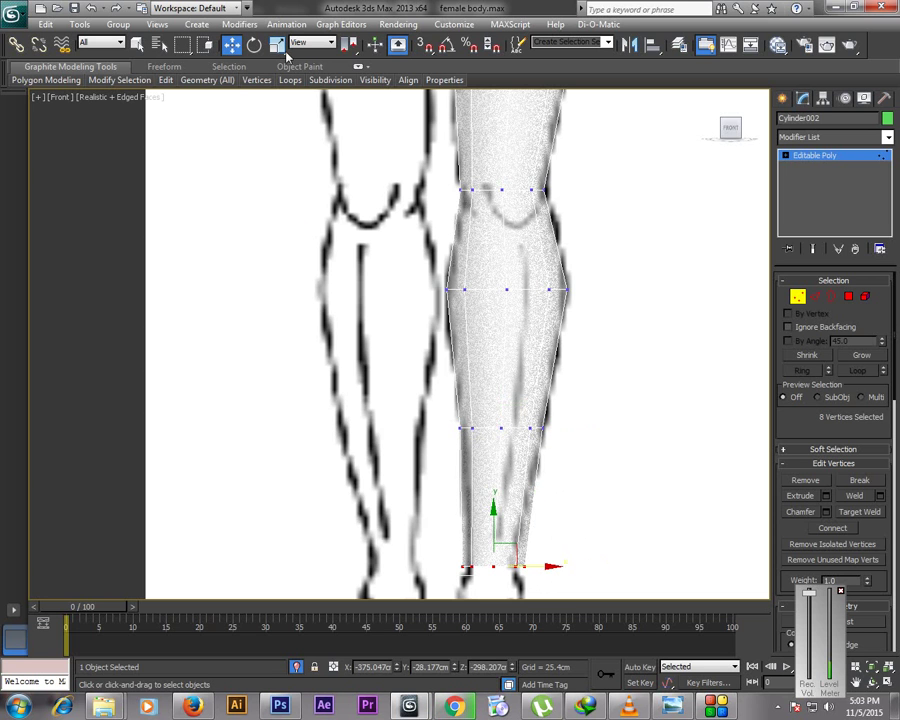
# Examine the fitted leg rings from hip to ankle against the front reference outline
pyautogui.click(856, 681)
pyautogui.moveTo(636, 261); pyautogui.dragTo(619, 368)
pyautogui.scroll(-2, 588, 287)
pyautogui.scroll(-2, 569, 436)
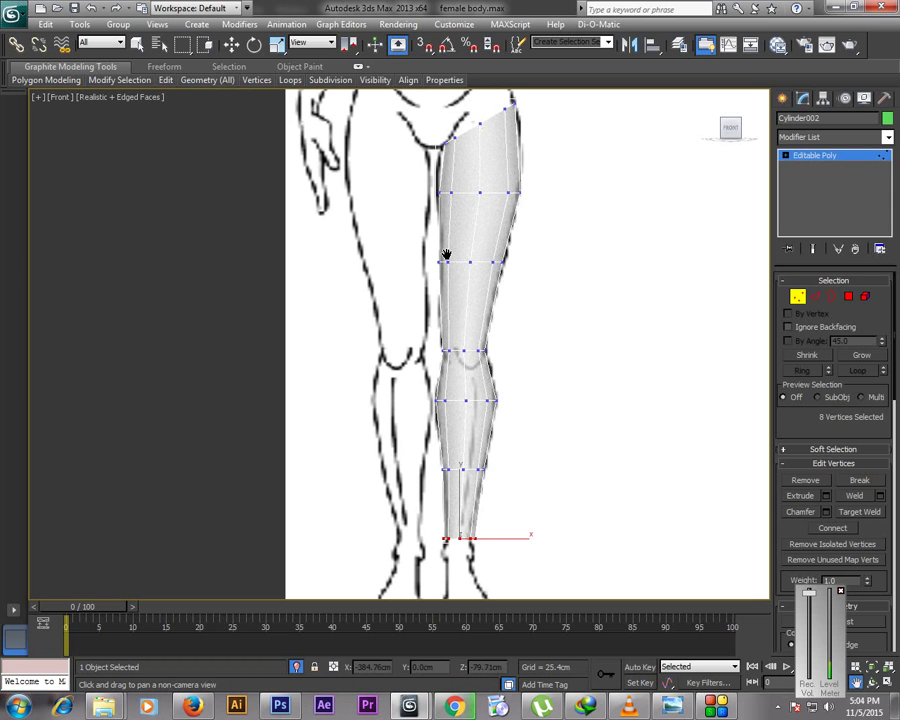
pyautogui.moveTo(649, 233); pyautogui.dragTo(673, 164)
pyautogui.scroll(-2, 673, 164)
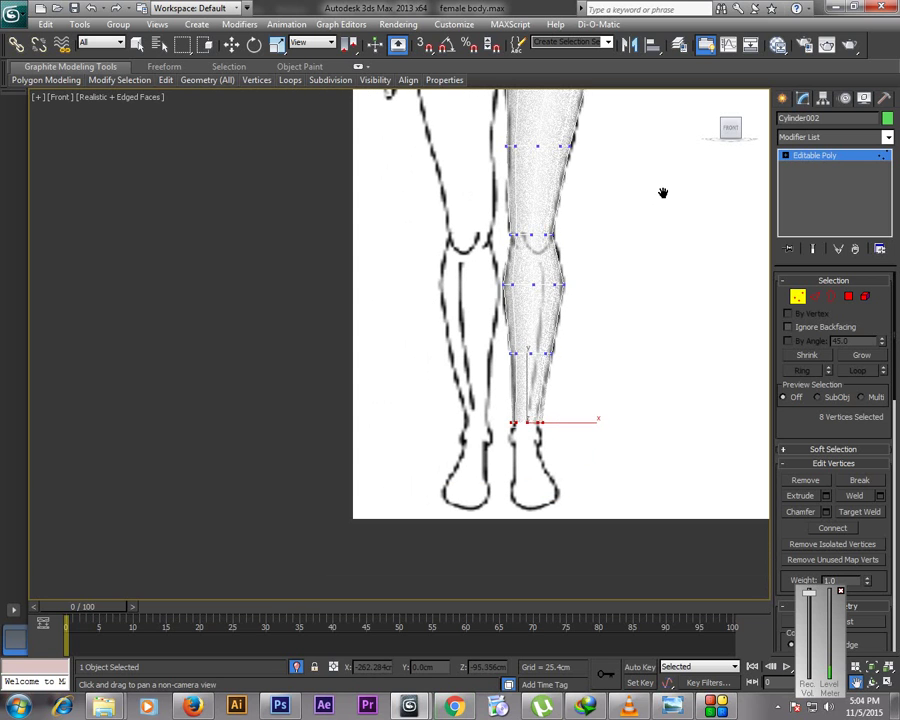
pyautogui.press('w')
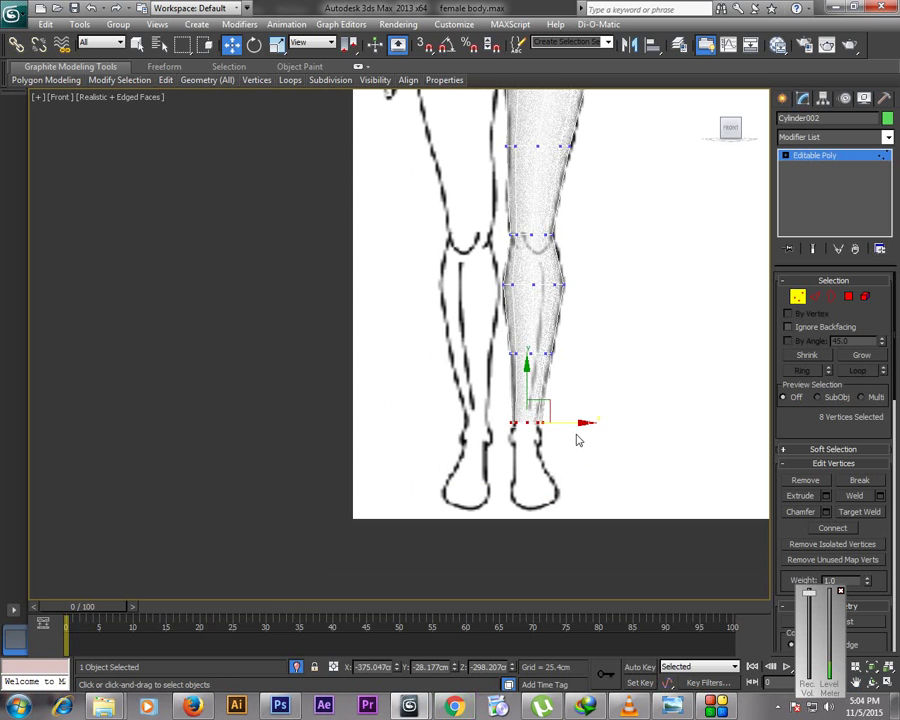
pyautogui.scroll(5, 596, 382)
pyautogui.scroll(-4, 735, 315)
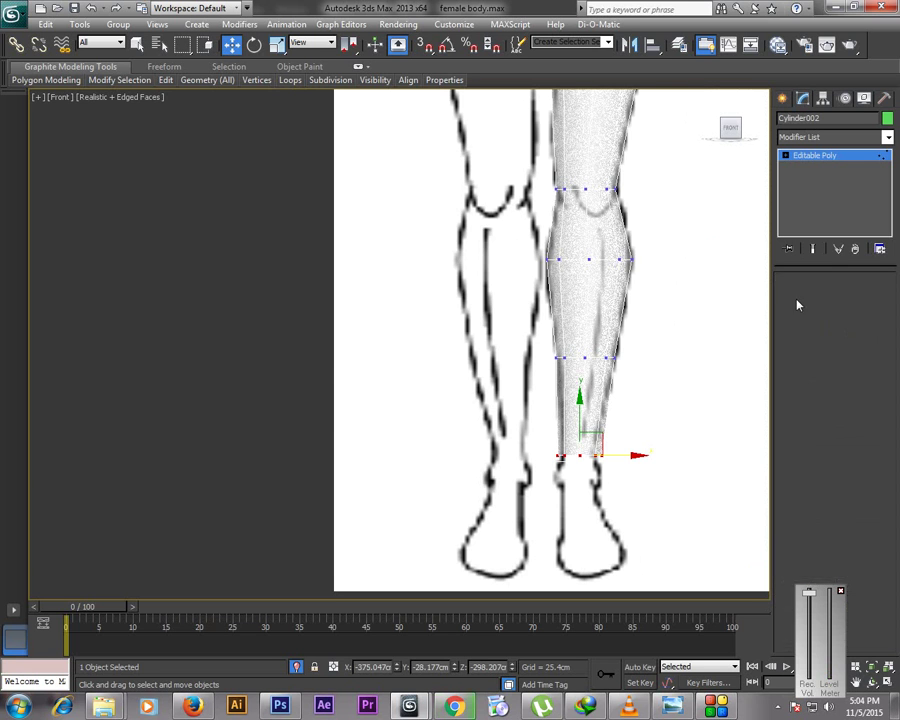
# In the left view, move the leg's top vertex ring forward and widen it to match the side drawing's hip
pyautogui.press('1')
pyautogui.hotkey('alt', 'w')
pyautogui.hotkey('alt', 'w')
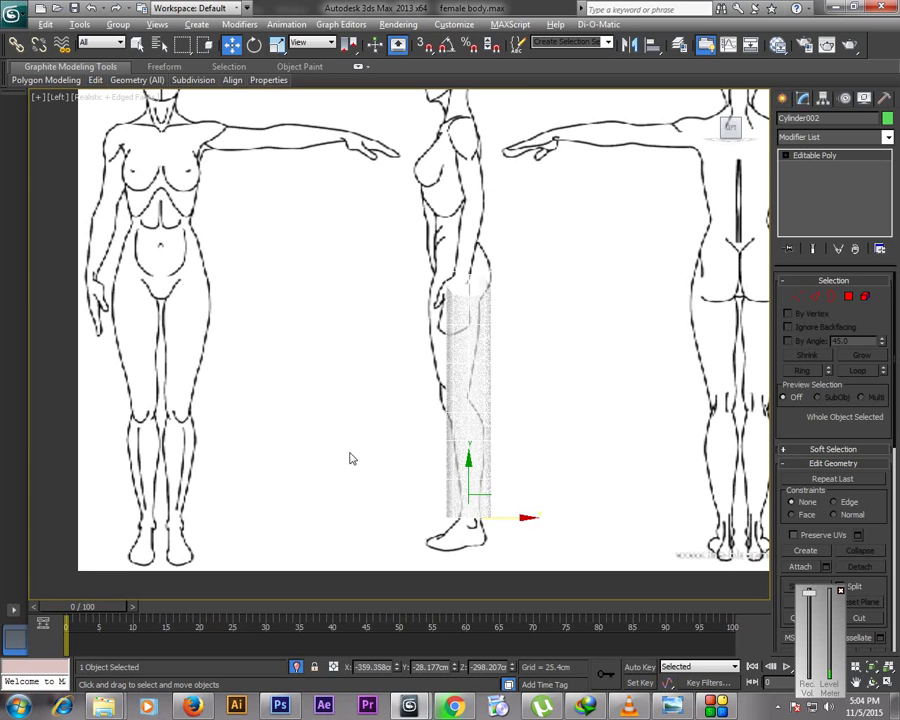
pyautogui.click(797, 297)
pyautogui.moveTo(392, 256); pyautogui.dragTo(521, 289)
pyautogui.click(277, 44)
# Move the second and third vertex rings forward onto the thigh in the side drawing
pyautogui.moveTo(405, 313); pyautogui.dragTo(510, 341)
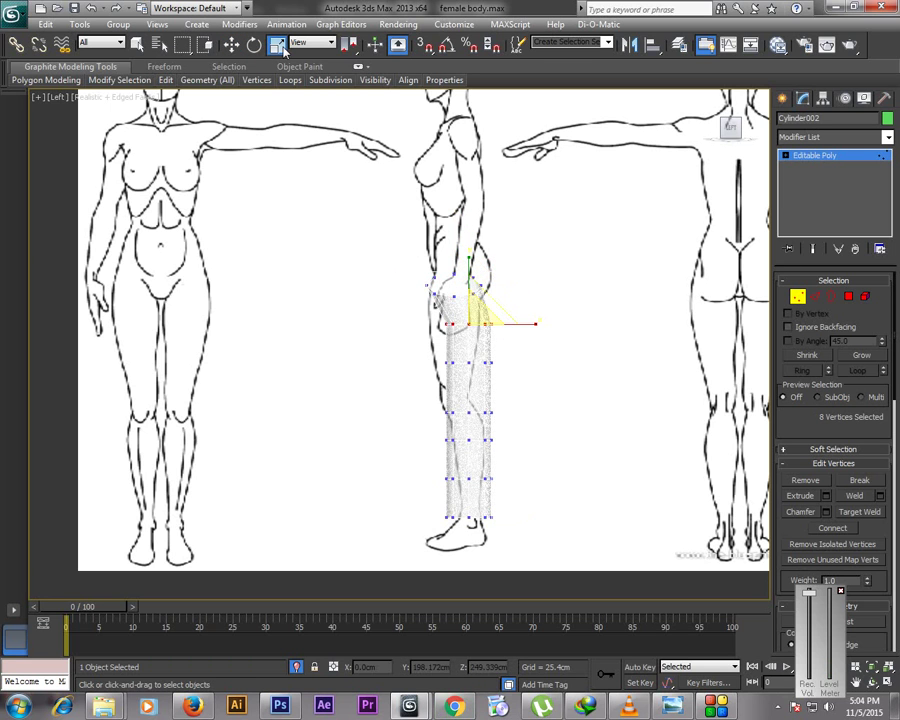
pyautogui.click(231, 44)
pyautogui.moveTo(522, 323); pyautogui.dragTo(505, 368)
pyautogui.click(277, 46)
# Raise the fourth vertex ring slightly, shift it forward and narrow it to fit the side outline at the knee
pyautogui.moveTo(428, 400); pyautogui.dragTo(515, 430)
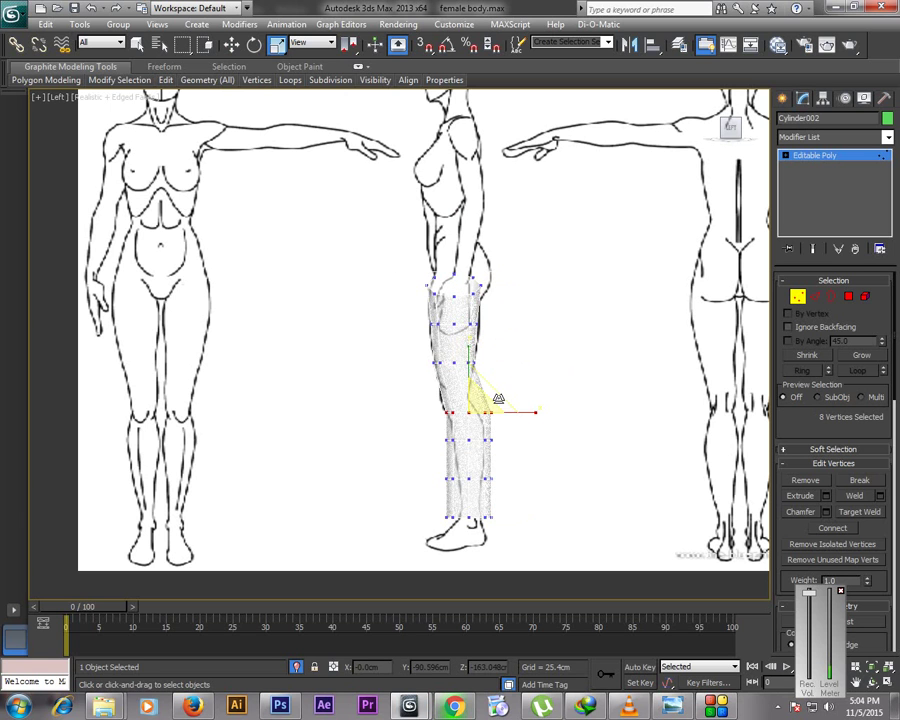
pyautogui.click(231, 46)
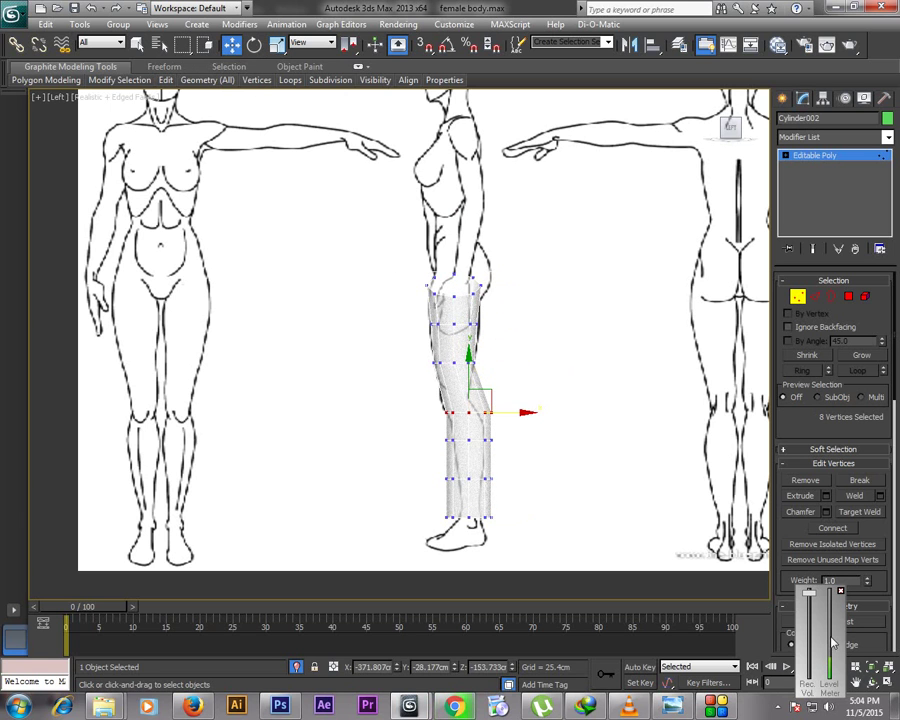
pyautogui.moveTo(577, 383); pyautogui.dragTo(565, 314, button='middle')
pyautogui.scroll(5, 445, 337)
pyautogui.moveTo(472, 343); pyautogui.dragTo(400, 369, button='middle')
pyautogui.moveTo(449, 316); pyautogui.dragTo(446, 228)
pyautogui.moveTo(510, 276); pyautogui.dragTo(443, 283)
pyautogui.click(277, 44)
pyautogui.click(231, 44)
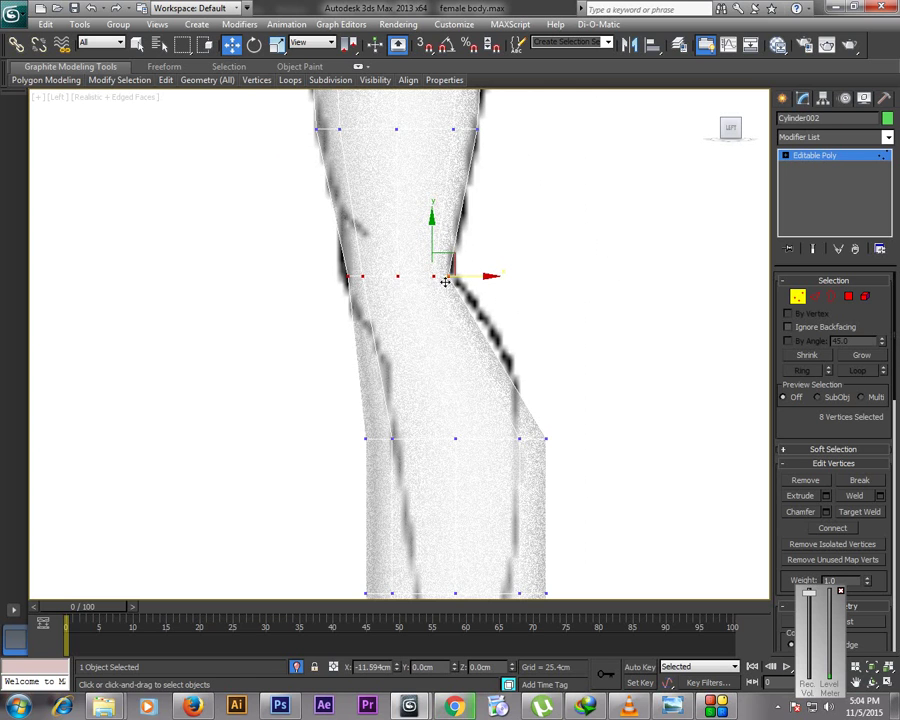
# Scale the fifth vertex ring horizontally to 70% to fit the calf in the side view
pyautogui.scroll(-2, 398, 340)
pyautogui.moveTo(328, 395); pyautogui.dragTo(560, 446)
pyautogui.click(277, 44)
pyautogui.moveTo(498, 411); pyautogui.dragTo(478, 419)
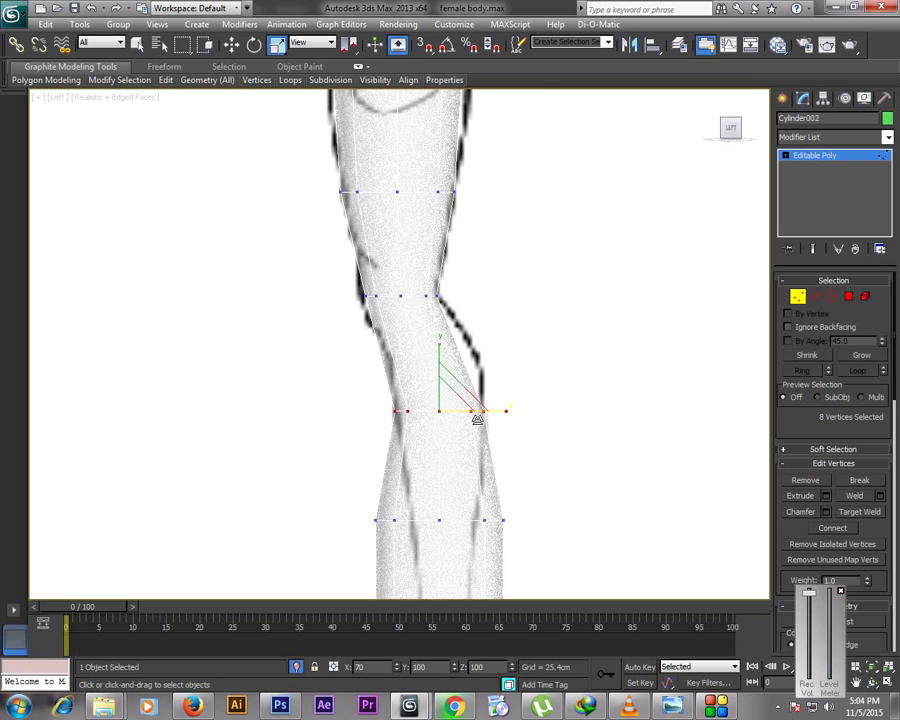
# Narrow the sixth vertex ring in the side view and shift it slightly backward to fit the lower calf
pyautogui.click(254, 45)
pyautogui.moveTo(308, 475); pyautogui.dragTo(549, 541)
pyautogui.click(278, 45)
pyautogui.moveTo(502, 519); pyautogui.dragTo(449, 531)
pyautogui.click(857, 682)
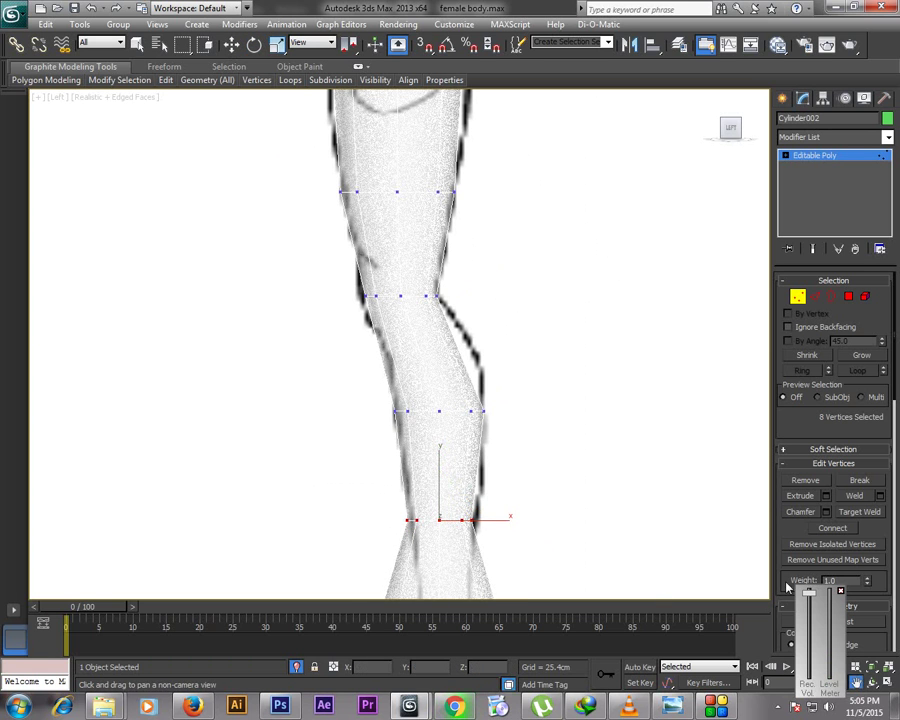
pyautogui.moveTo(591, 356); pyautogui.dragTo(610, 335)
pyautogui.scroll(-3, 610, 335)
pyautogui.scroll(-2, 610, 335)
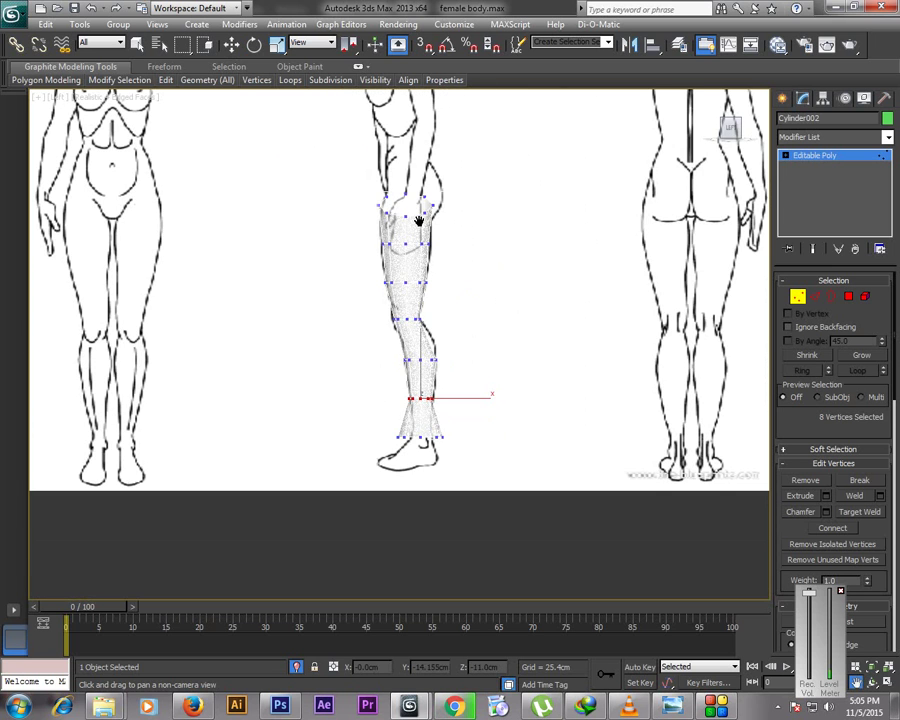
pyautogui.moveTo(438, 436); pyautogui.dragTo(386, 354)
pyautogui.scroll(3, 468, 374)
pyautogui.rightClick(514, 326)
pyautogui.press('w')
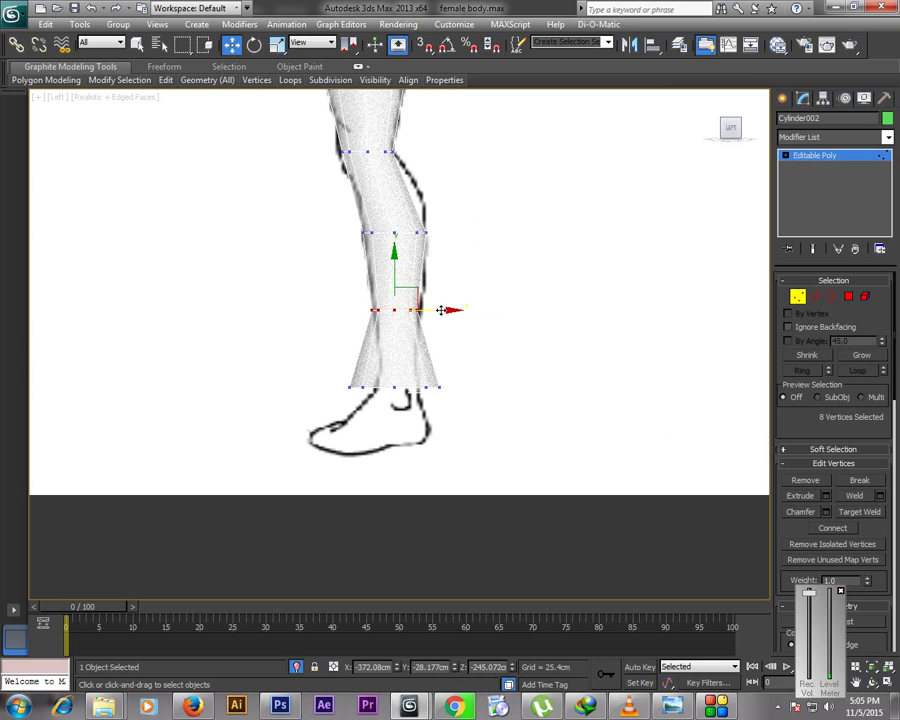
pyautogui.moveTo(441, 310); pyautogui.dragTo(444, 310)
# Scale the bottom vertex ring horizontally to 43% to match the ankle in the side view
pyautogui.moveTo(333, 369); pyautogui.dragTo(400, 410)
pyautogui.click(275, 48)
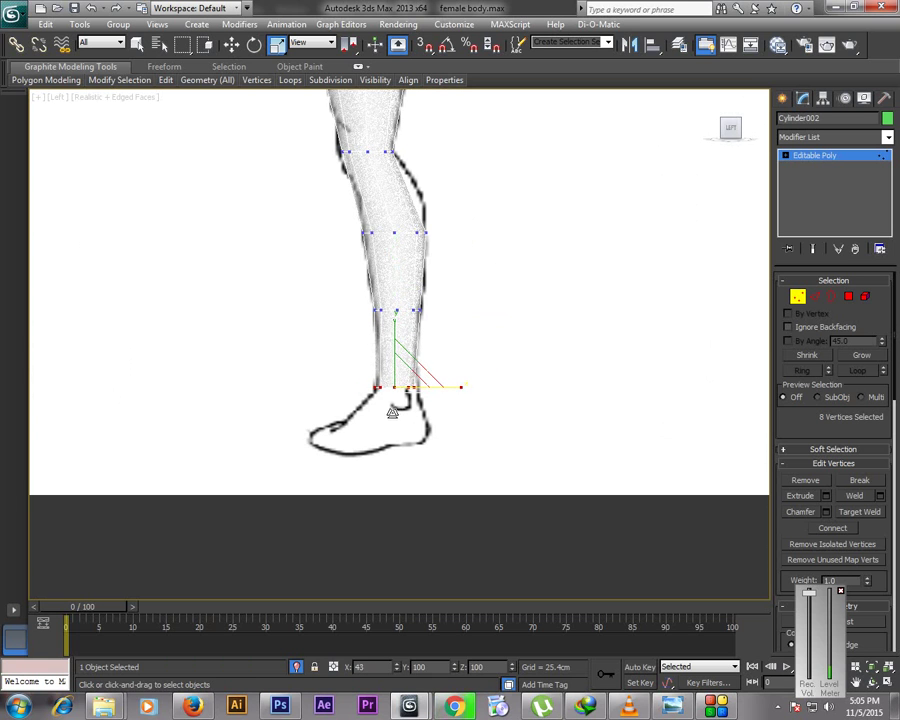
pyautogui.click(232, 46)
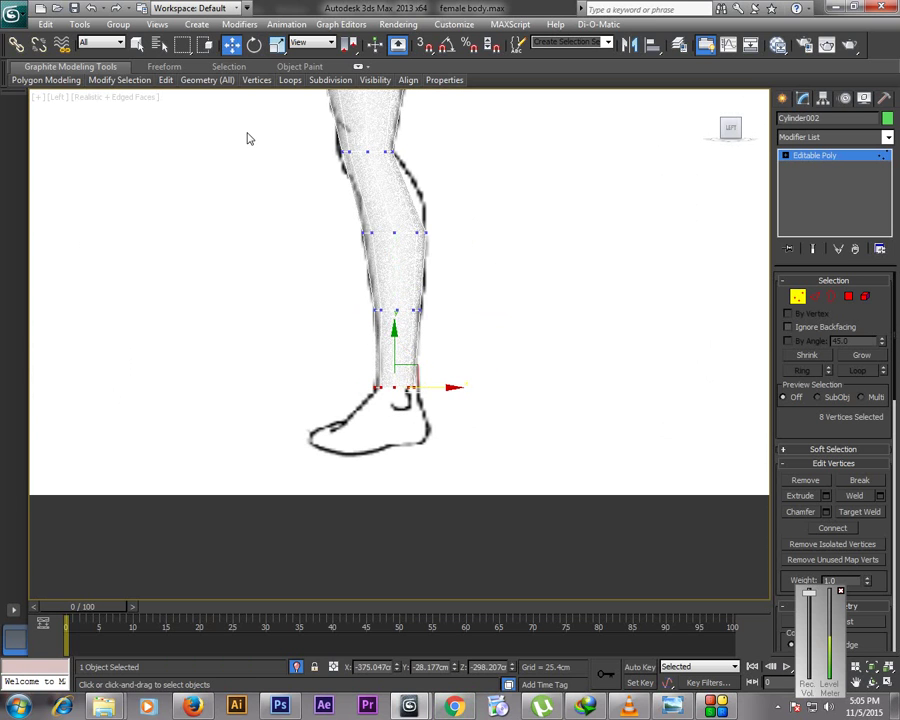
# In the front view, select the upper thigh edge loop and rotate it so its outer side tilts upward
pyautogui.hotkey('alt', 'w')
pyautogui.click(595, 195)
pyautogui.hotkey('alt', 'w')
pyautogui.moveTo(650, 225)
pyautogui.mouseDown(button='middle')
pyautogui.moveTo(585, 376)
pyautogui.moveTo(572, 455)
pyautogui.mouseUp(button='middle')
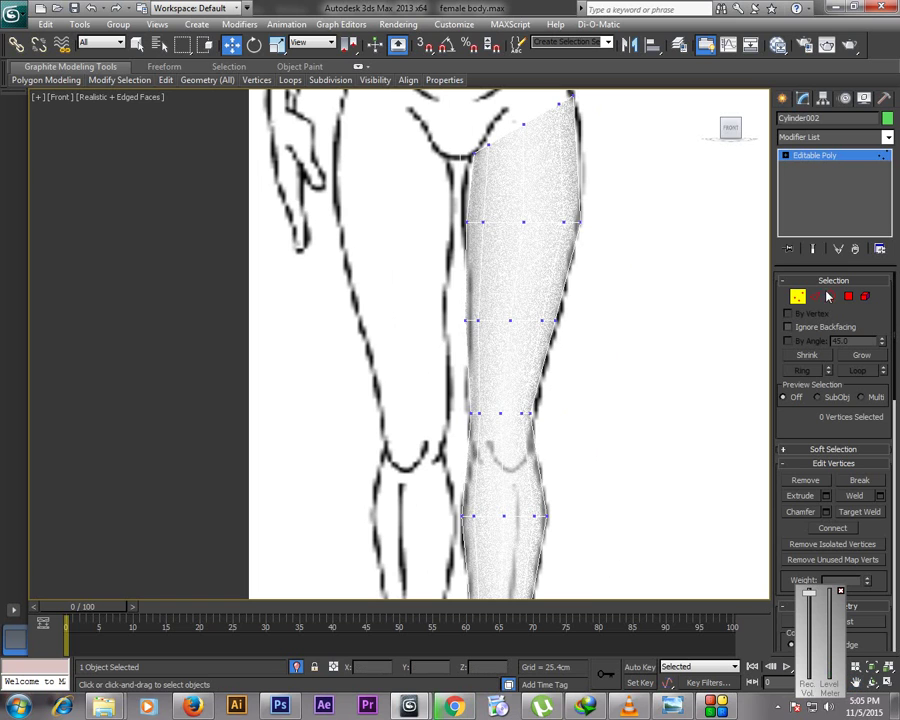
pyautogui.click(816, 297)
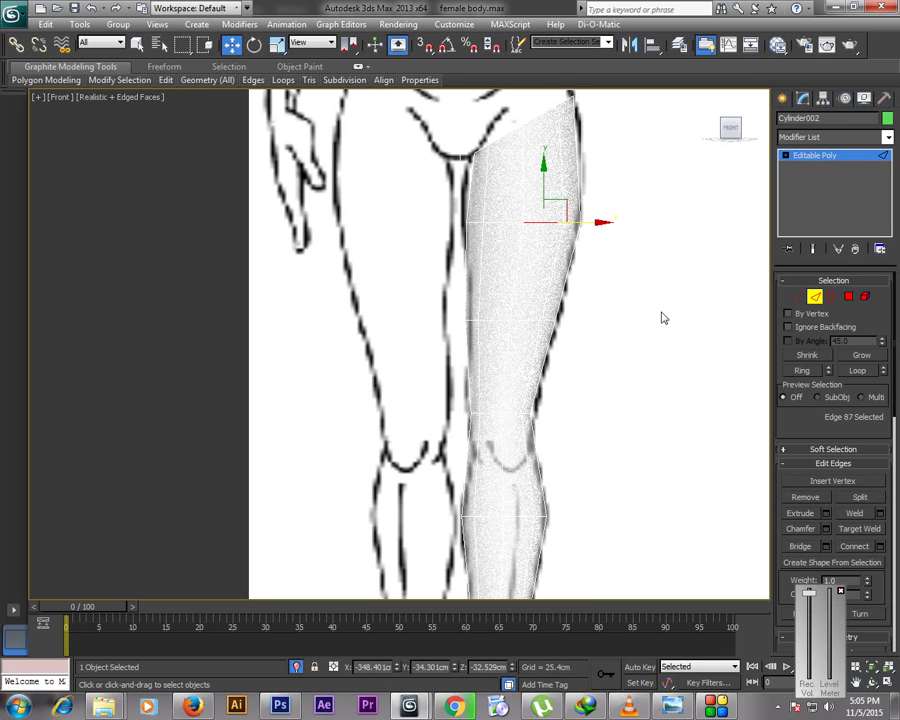
pyautogui.doubleClick(512, 223)
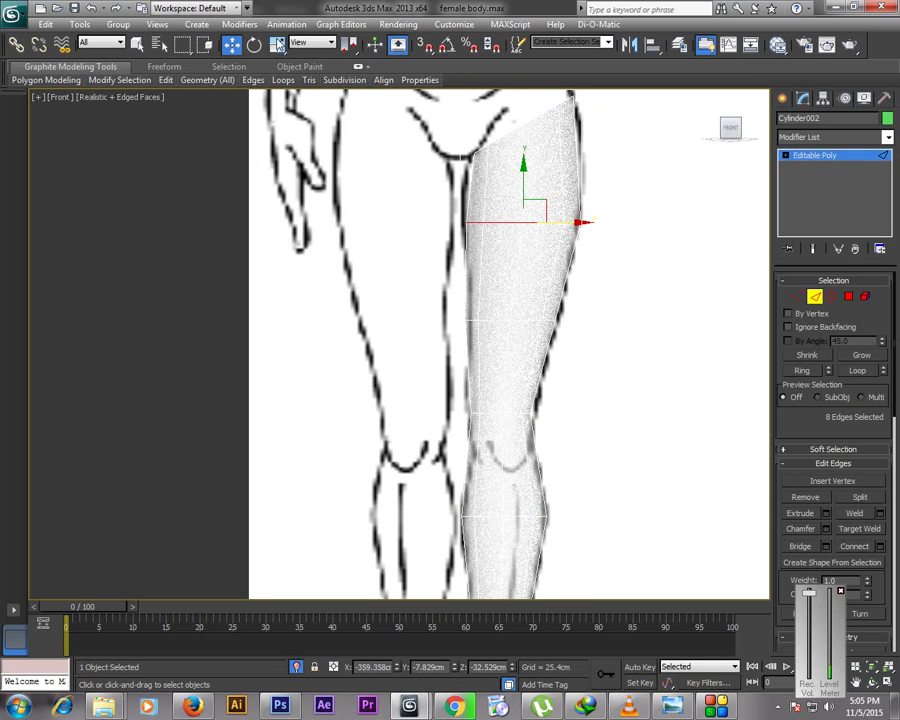
pyautogui.click(254, 46)
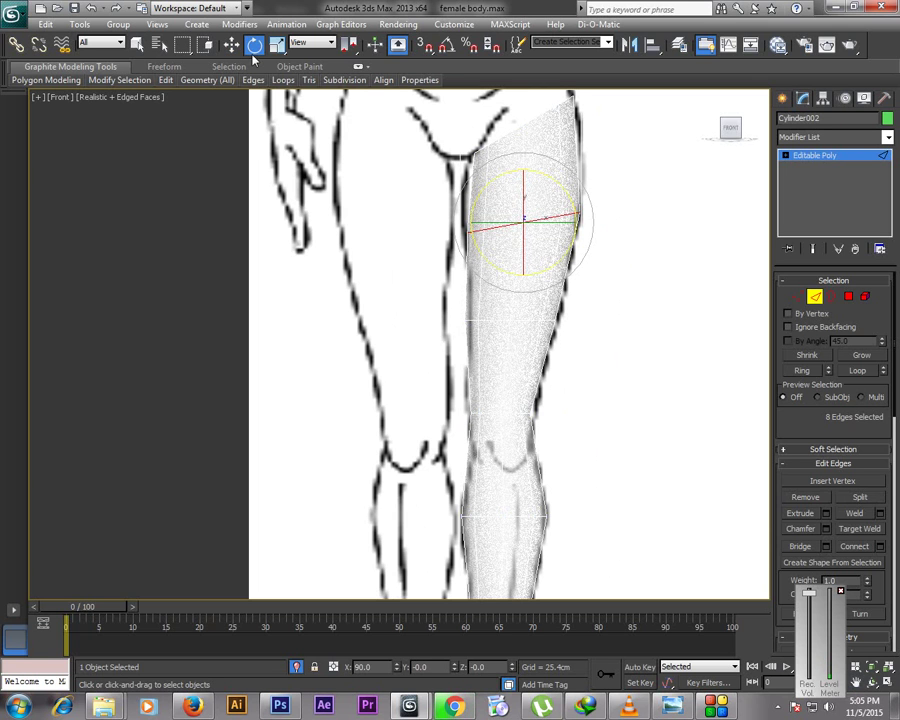
pyautogui.press('w')
# Chamfer the edge loop just above the knee with 2 segments, spreading the new loops wider apart than 2.54 cm
pyautogui.click(857, 681)
pyautogui.moveTo(593, 350); pyautogui.dragTo(603, 211)
pyautogui.moveTo(578, 283); pyautogui.dragTo(582, 235)
pyautogui.moveTo(582, 234); pyautogui.dragTo(586, 227, button='middle')
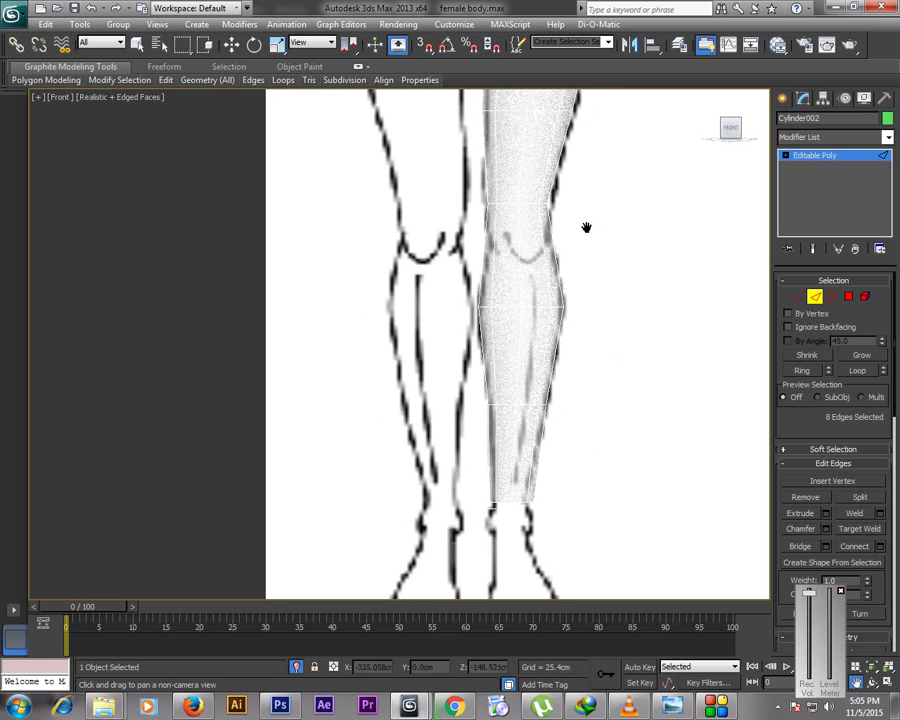
pyautogui.doubleClick(514, 202)
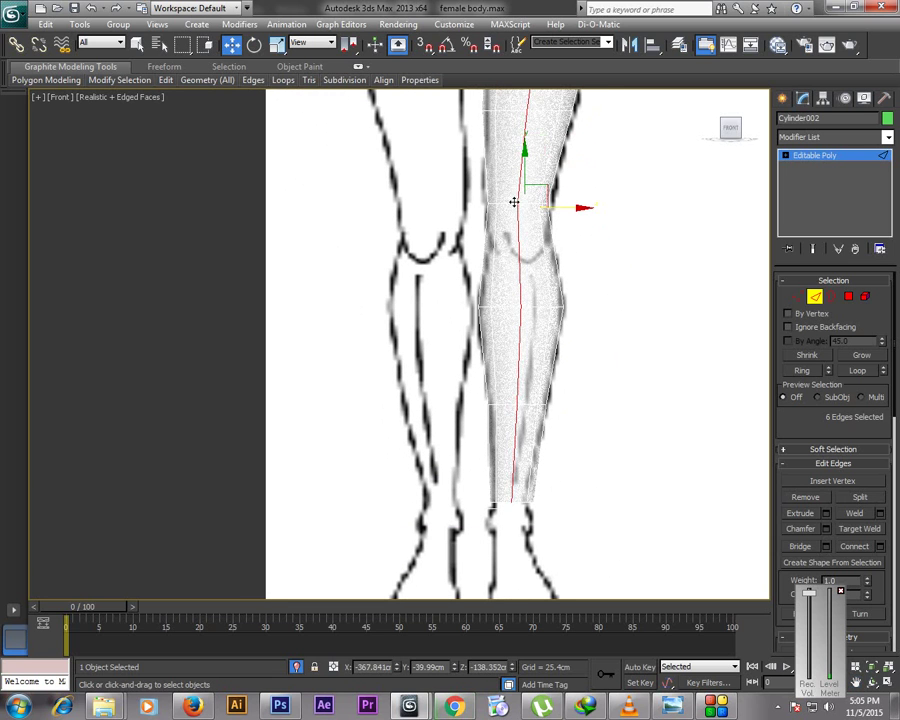
pyautogui.doubleClick(511, 205)
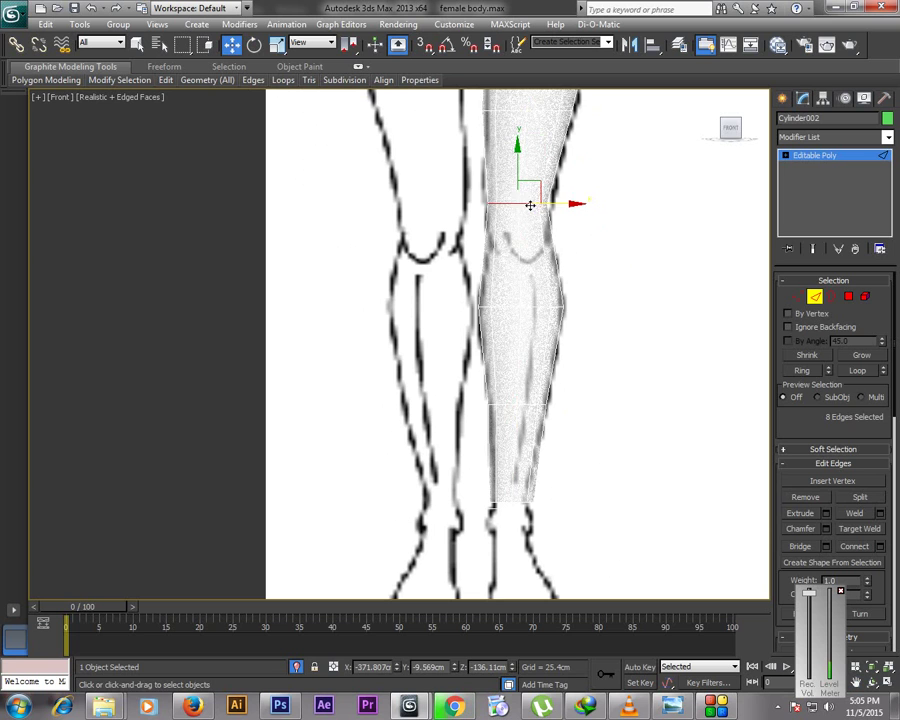
pyautogui.rightClick(618, 293)
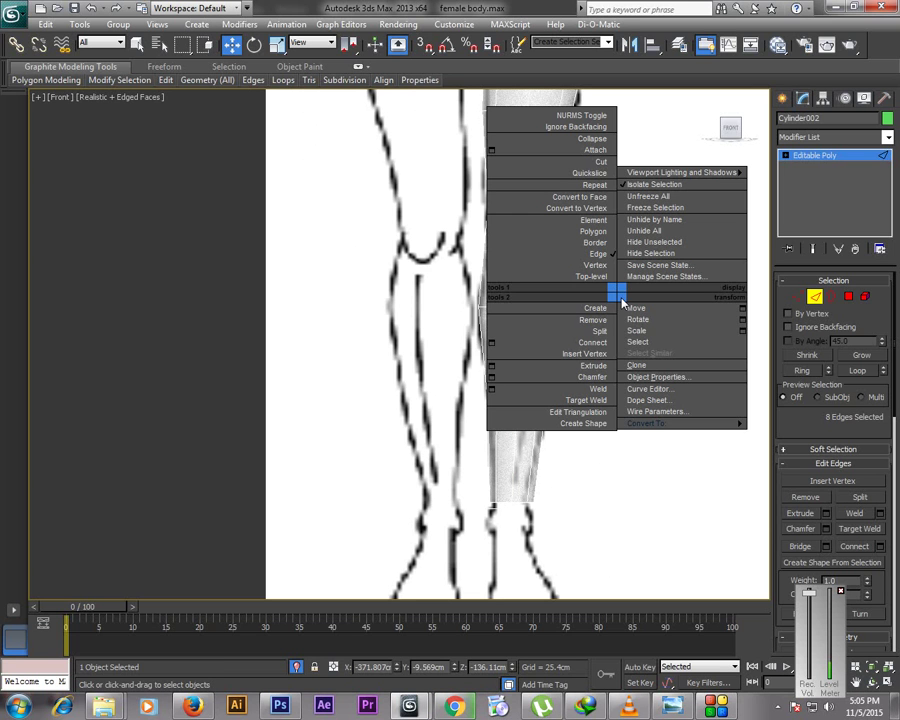
pyautogui.click(491, 378)
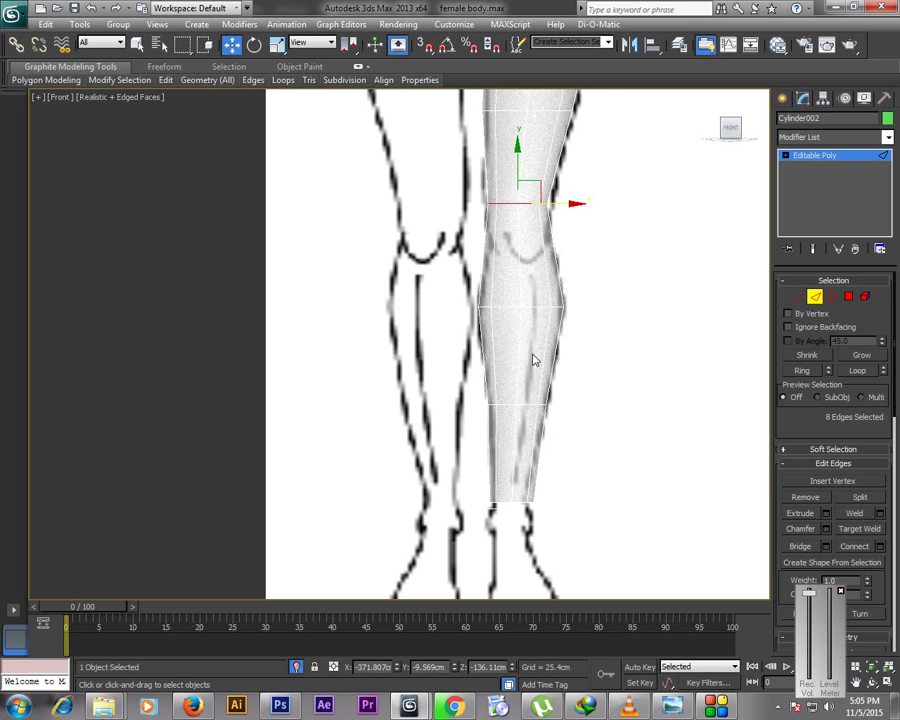
pyautogui.hotkey('ctrl', 'shift', 'c')
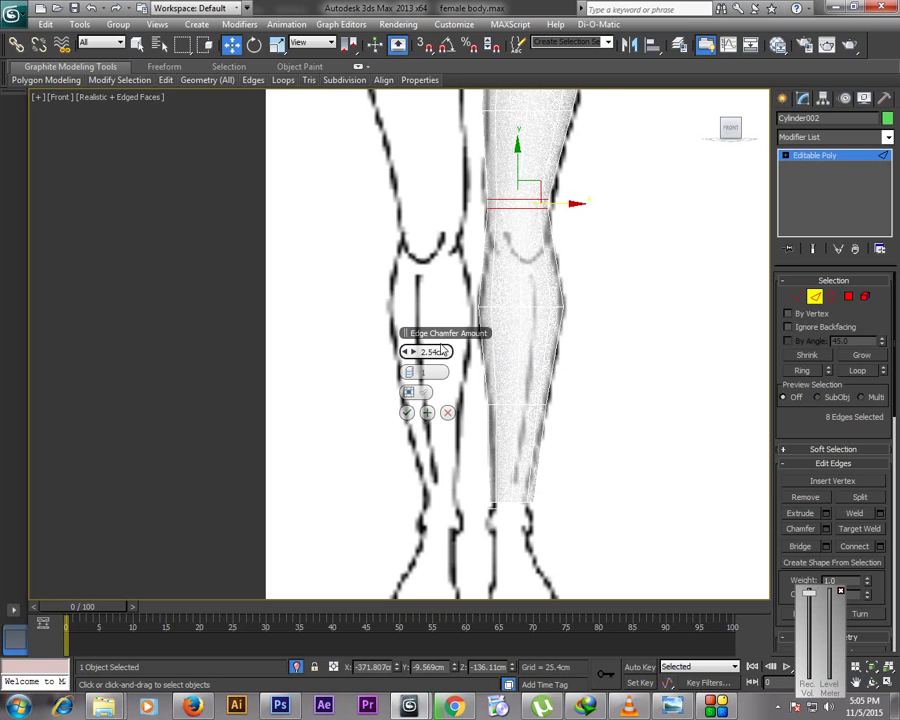
pyautogui.click(415, 374)
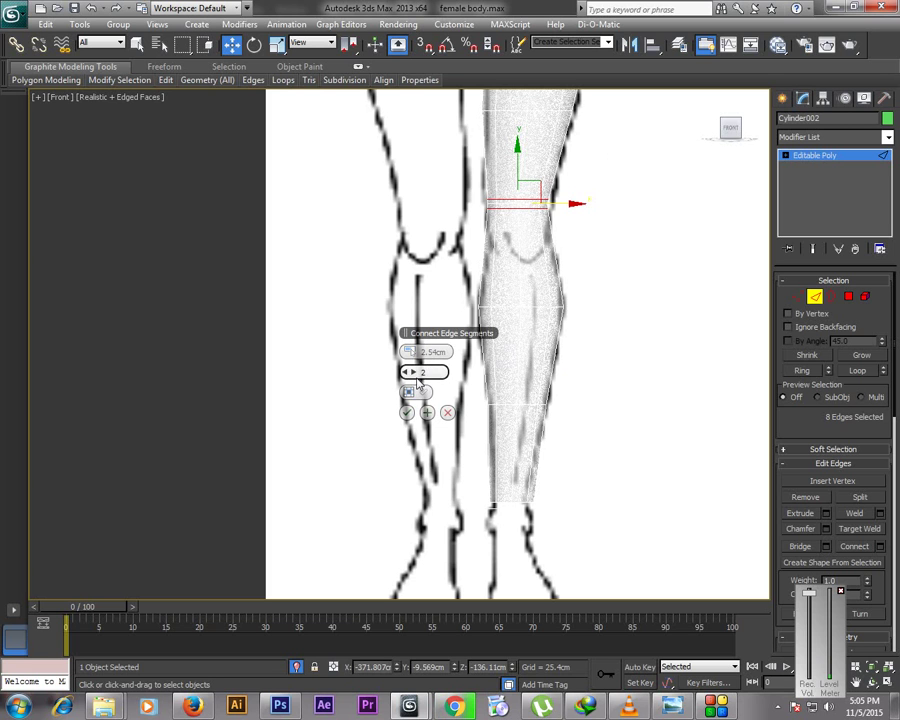
pyautogui.moveTo(410, 352); pyautogui.dragTo(410, 340)
pyautogui.click(408, 414)
pyautogui.click(660, 329)
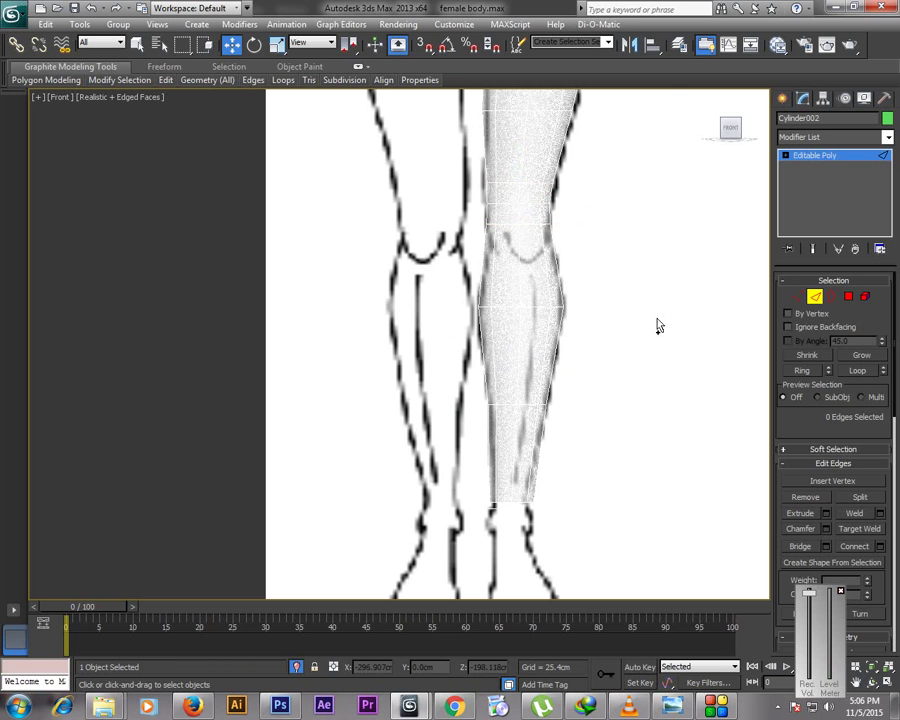
# Exit isolation mode and frame the torso and leg where they meet at the hip in the front view
pyautogui.hotkey('alt', 'w')
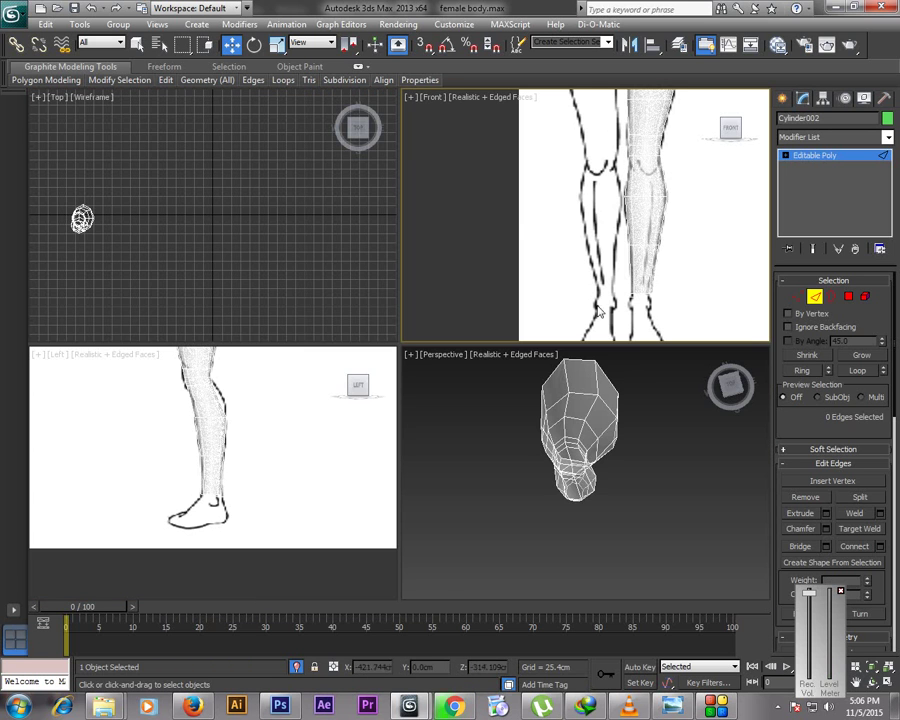
pyautogui.hotkey('alt', 'w')
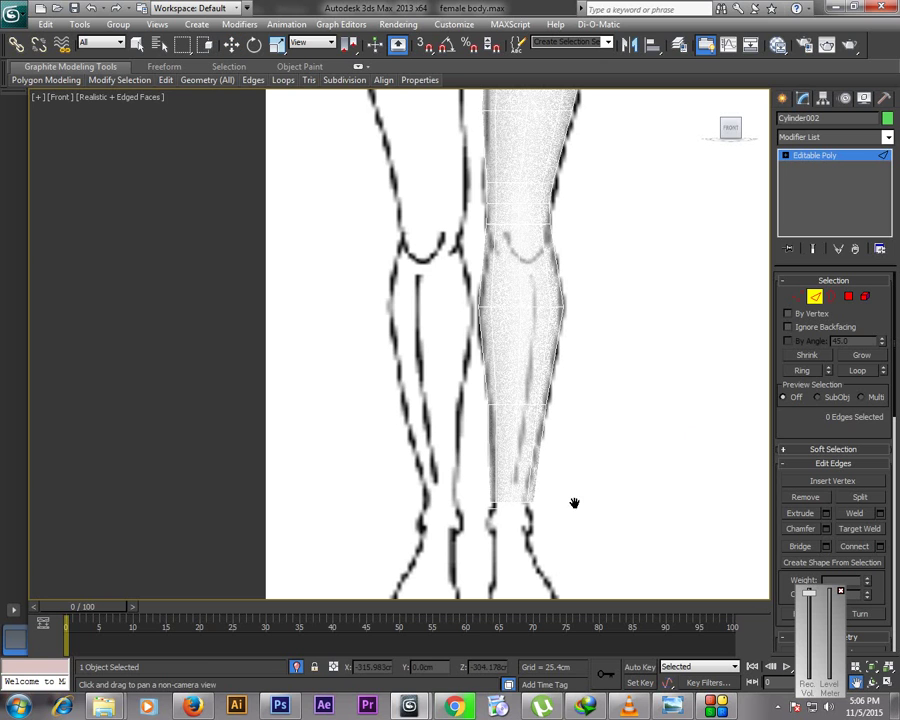
pyautogui.click(301, 667)
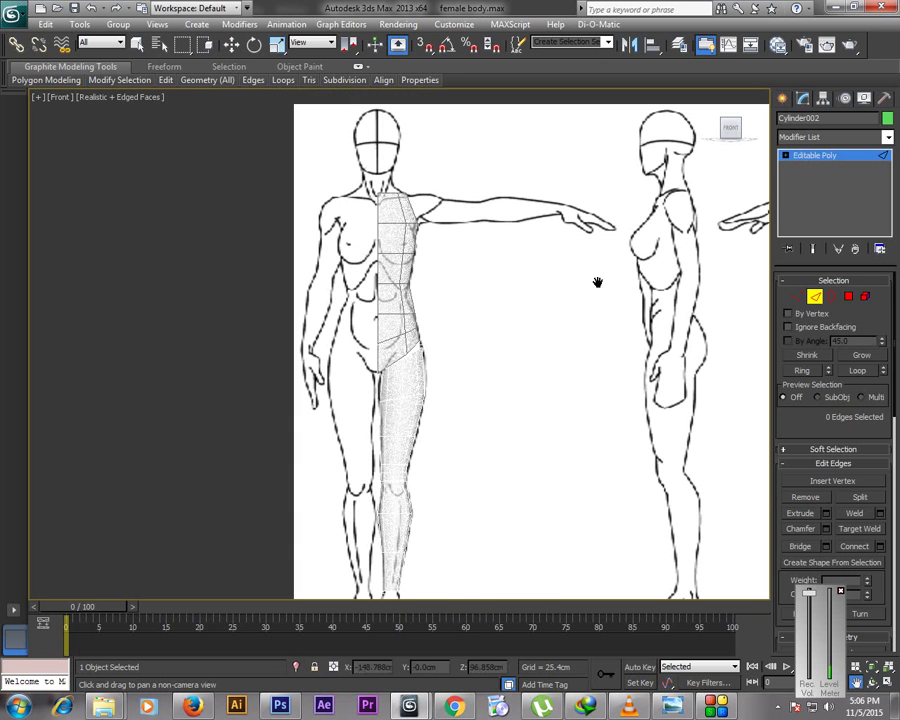
pyautogui.hotkey('alt', 'w')
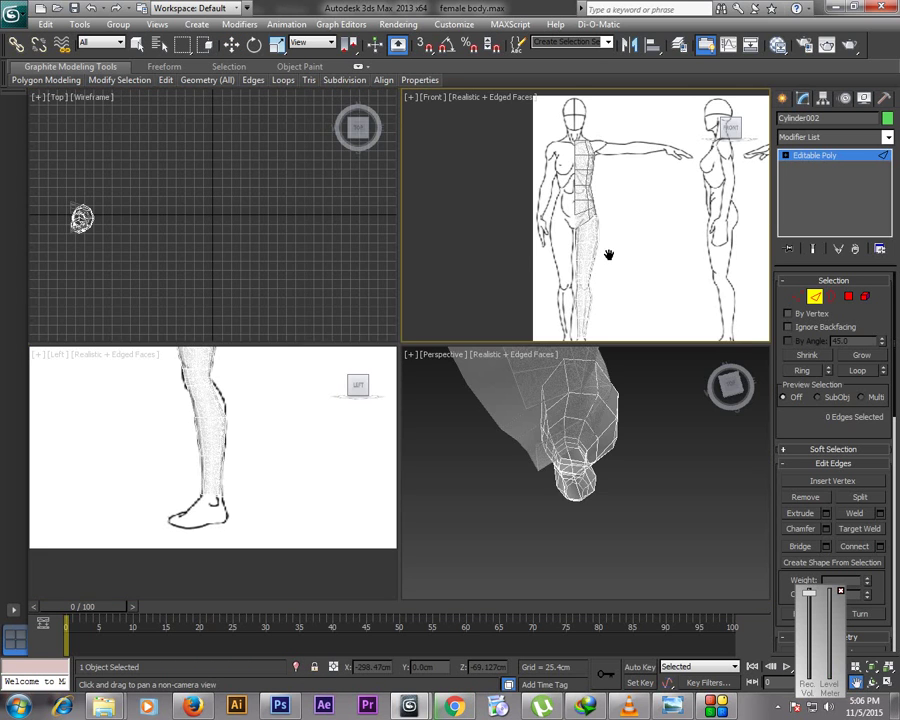
pyautogui.hotkey('alt', 'w')
pyautogui.scroll(5, 537, 316)
pyautogui.moveTo(537, 316); pyautogui.dragTo(505, 368, button='middle')
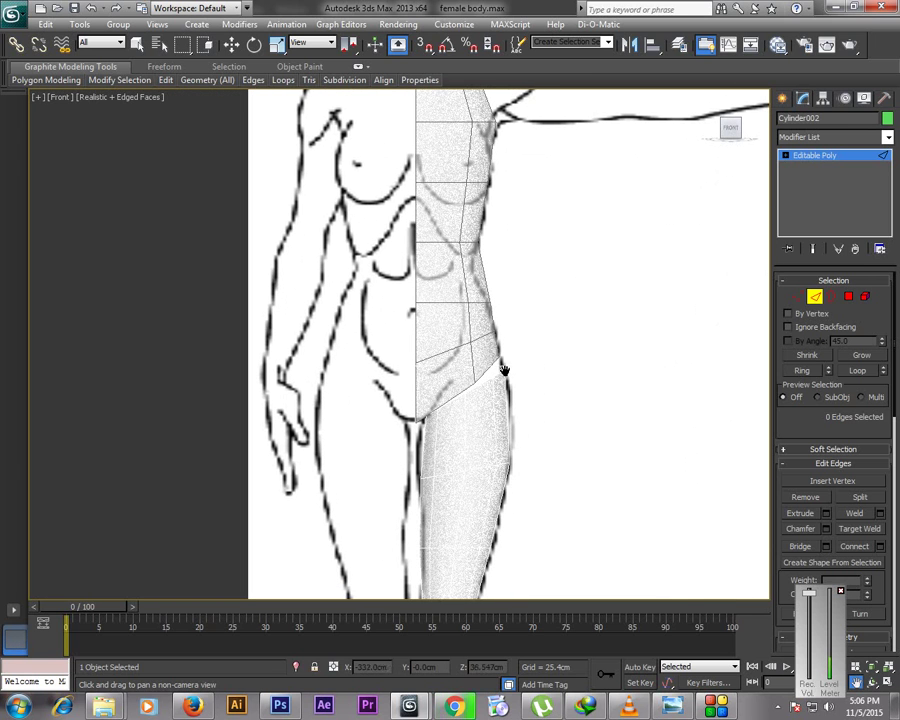
# Leave edge editing on the leg and turn off see-through display for both the leg and the half torso
pyautogui.hotkey('alt', 'x')
pyautogui.rightClick(481, 321)
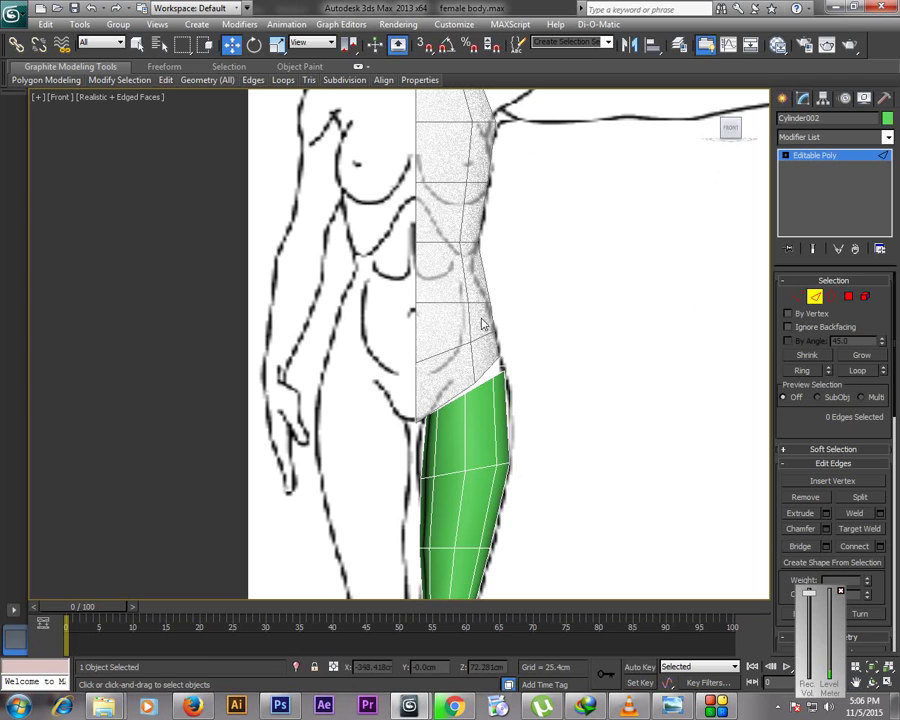
pyautogui.click(815, 297)
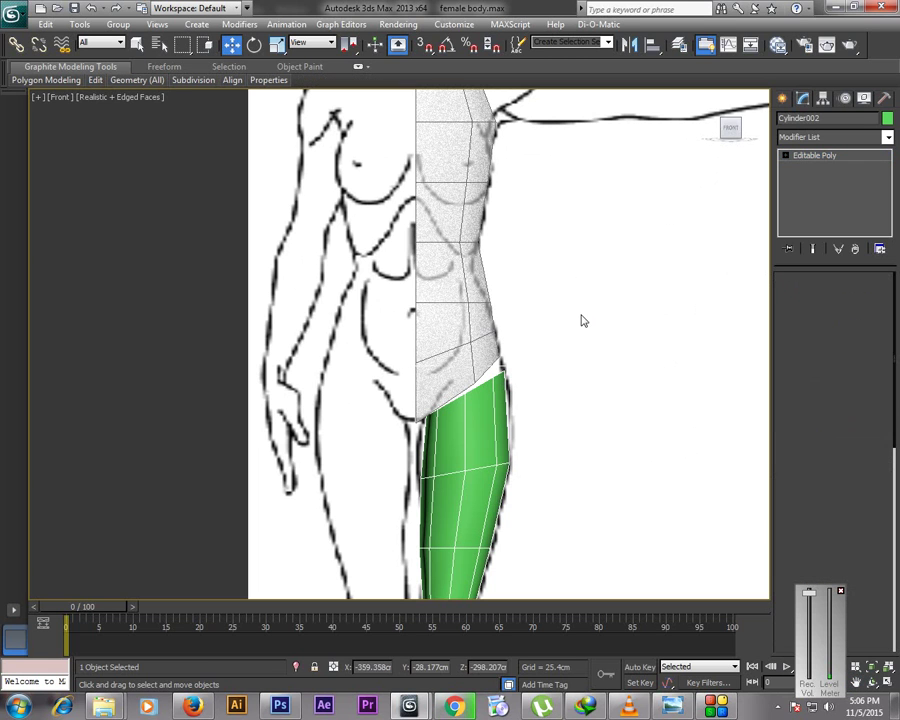
pyautogui.click(484, 327)
pyautogui.hotkey('alt', 'x')
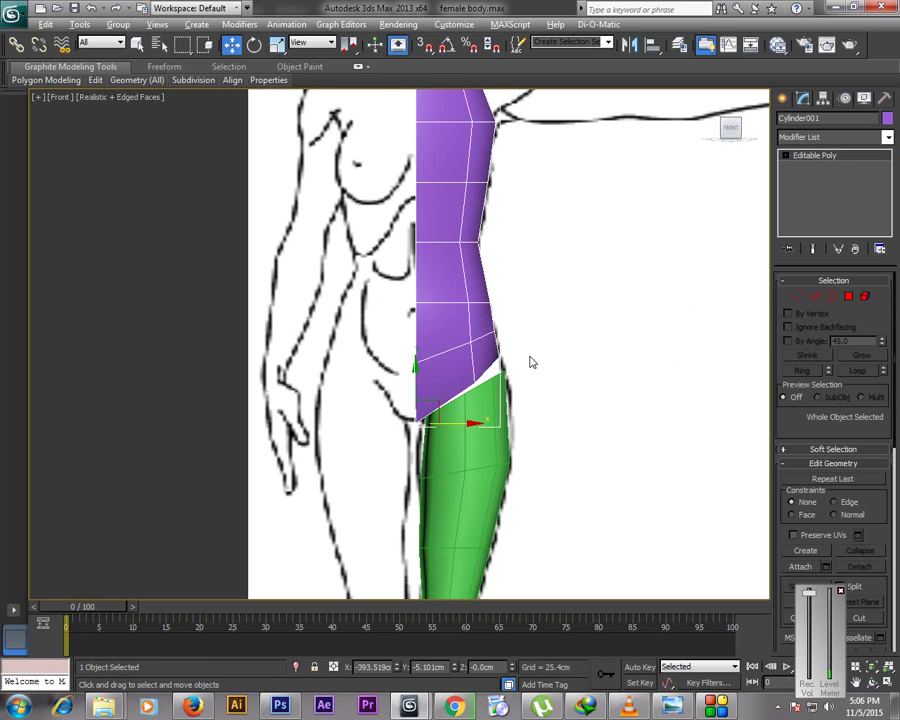
pyautogui.click(519, 382)
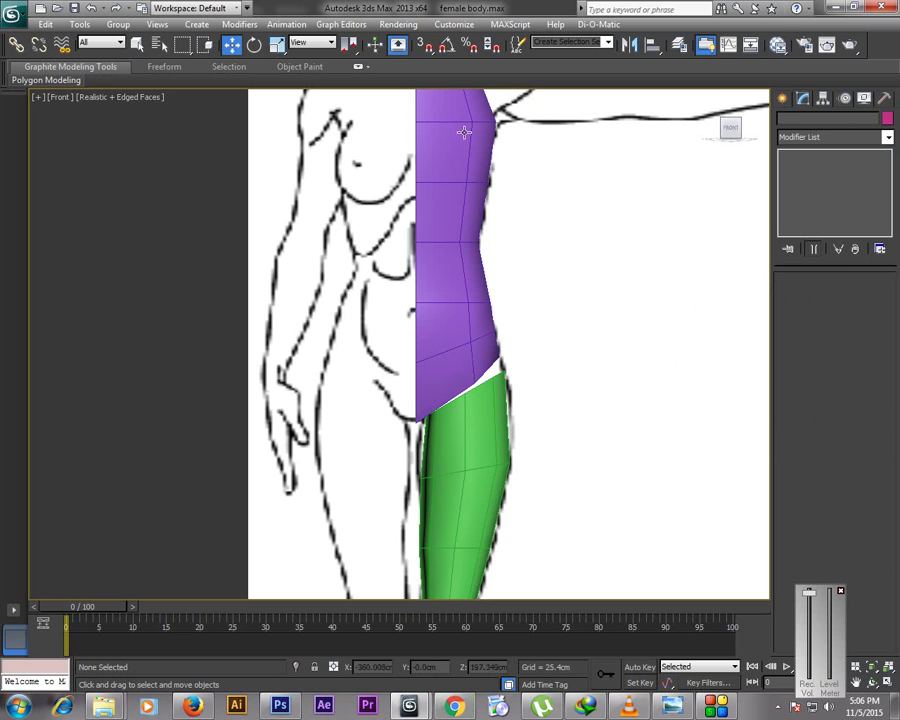
# Isolate the half torso in the perspective view and orbit around to its back side
pyautogui.scroll(-3, 465, 203)
pyautogui.scroll(4, 400, 300)
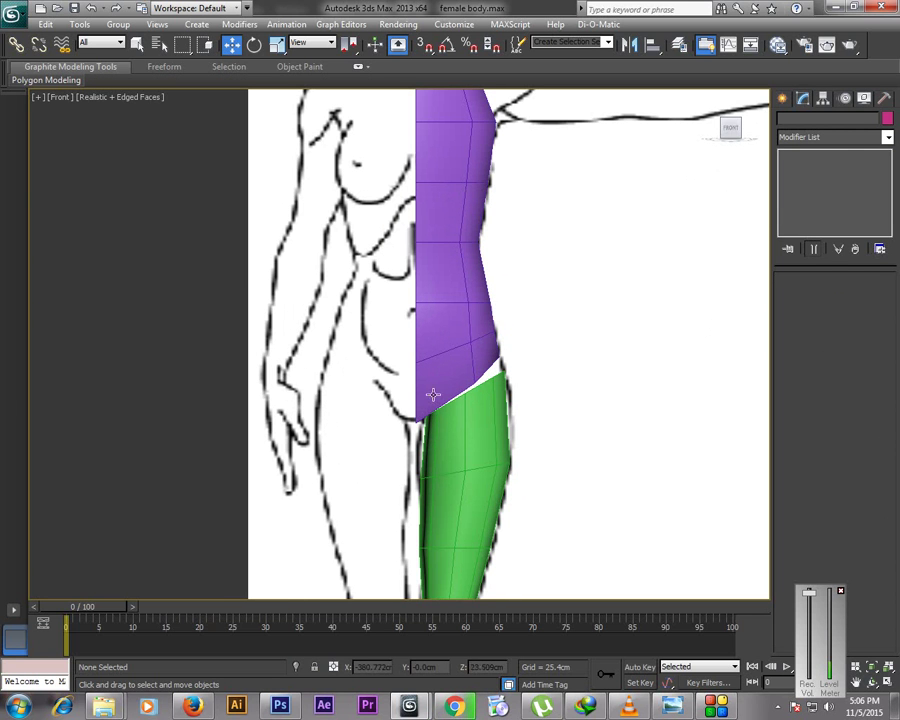
pyautogui.click(784, 100)
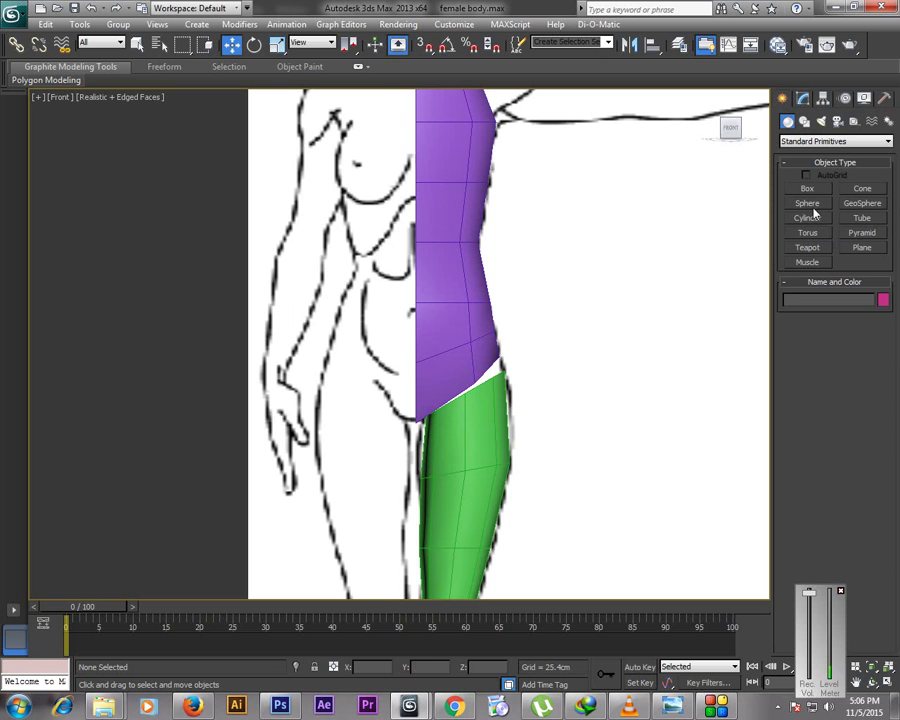
pyautogui.click(476, 226)
pyautogui.click(801, 101)
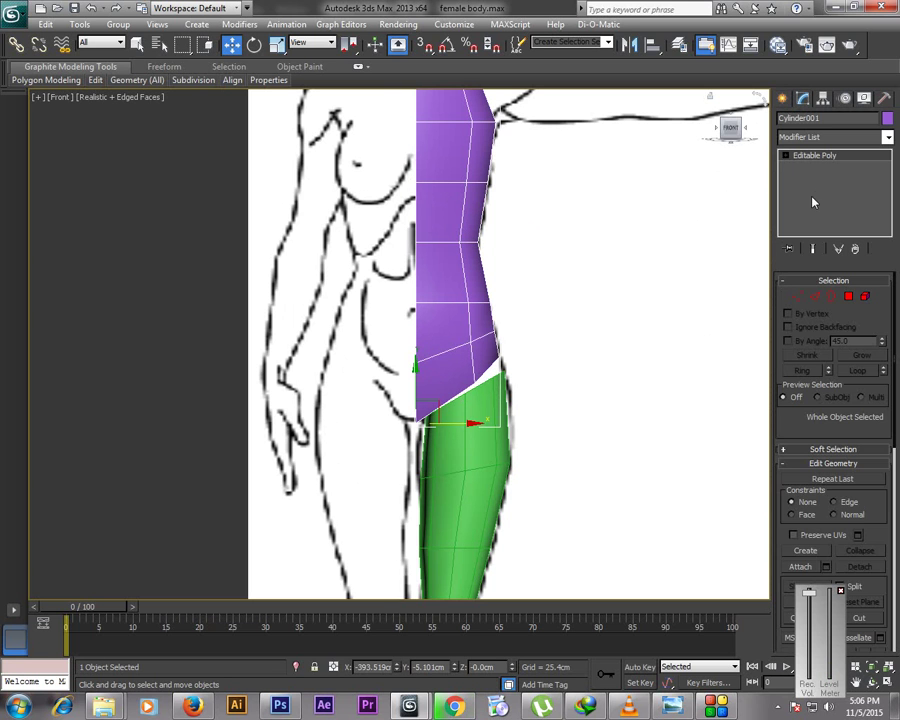
pyautogui.press('1')
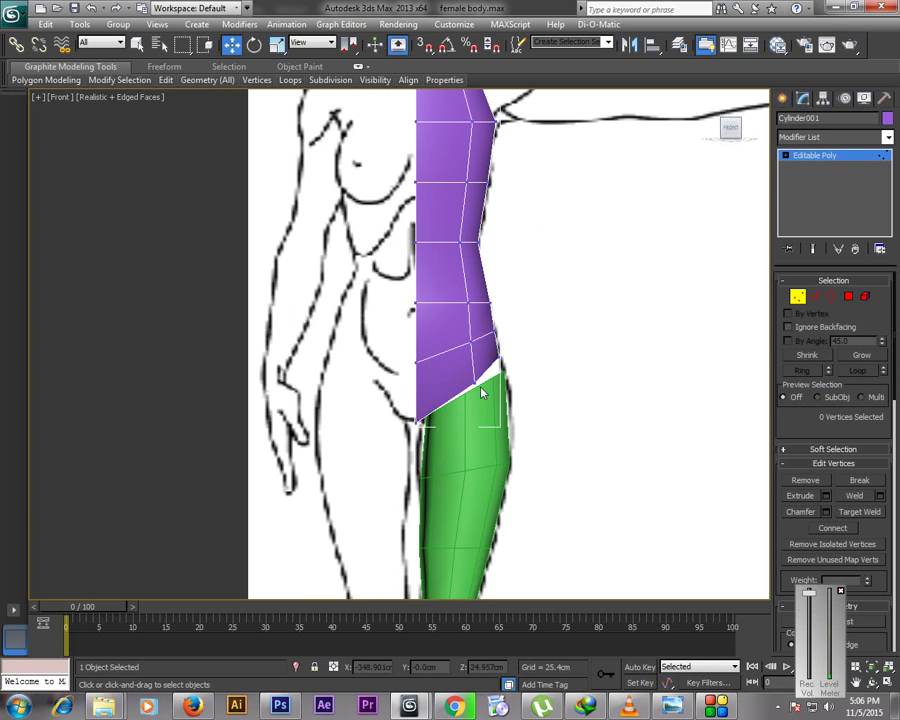
pyautogui.hotkey('alt', 'w')
pyautogui.scroll(2, 520, 528)
pyautogui.hotkey('alt', 'w')
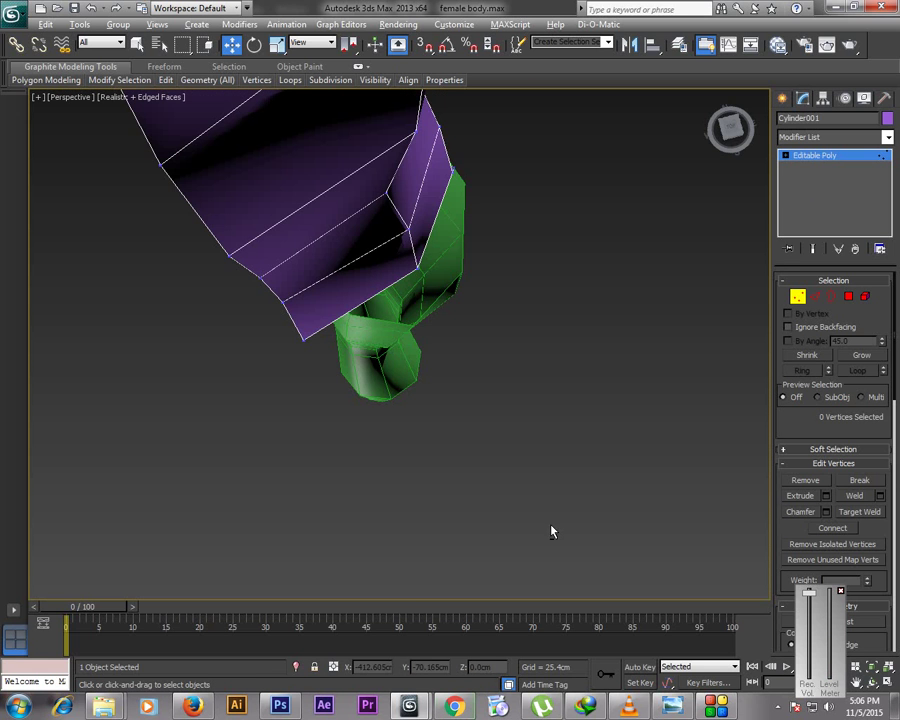
pyautogui.click(295, 667)
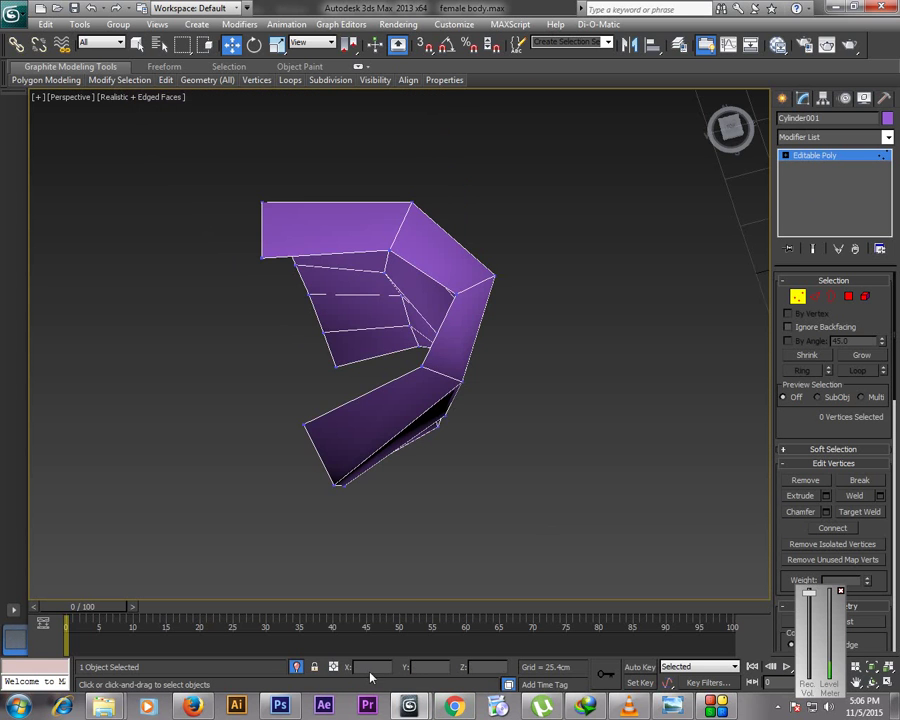
pyautogui.click(872, 681)
pyautogui.moveTo(320, 250); pyautogui.dragTo(436, 518)
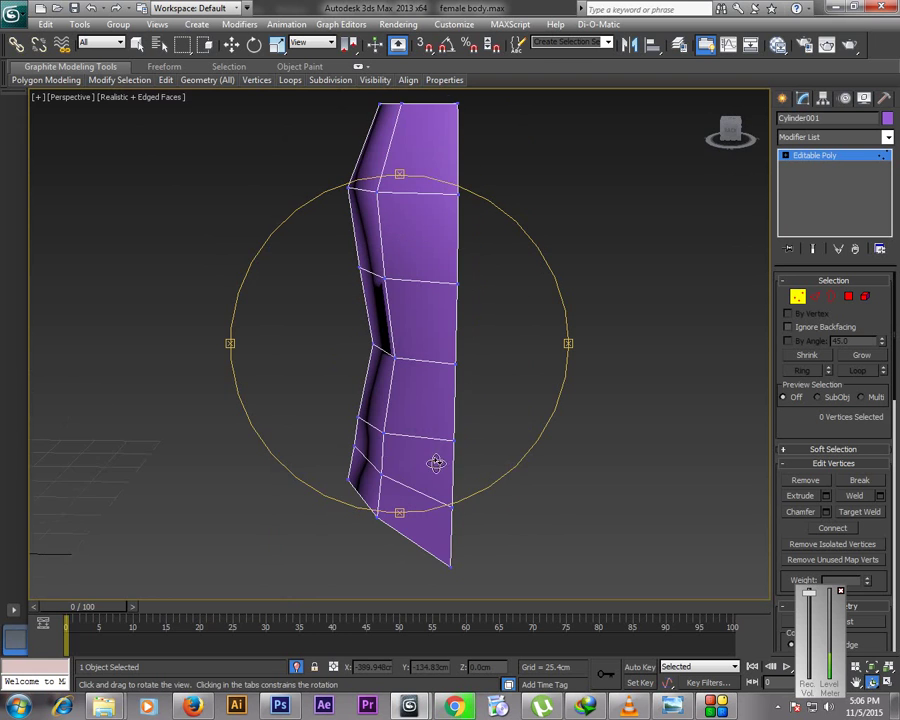
# Leave vertex editing and, in the front view, add a Symmetry modifier to the half torso, mirrored about the X axis
pyautogui.rightClick(494, 347)
pyautogui.hotkey('alt', 'w')
pyautogui.click(797, 296)
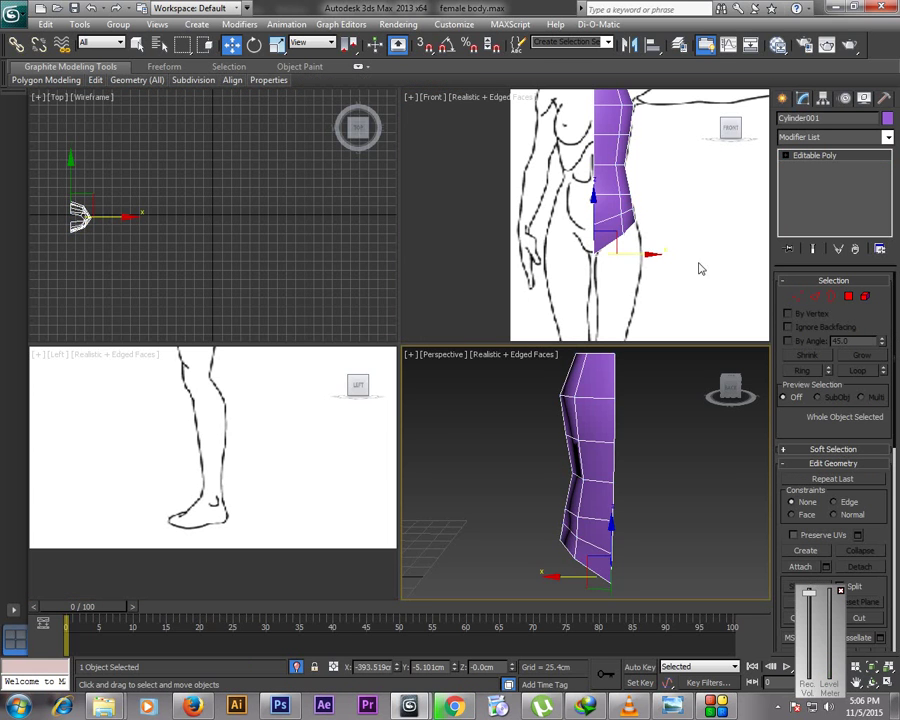
pyautogui.hotkey('alt', 'w')
pyautogui.hotkey('alt', 'w')
pyautogui.rightClick(514, 265)
pyautogui.hotkey('alt', 'w')
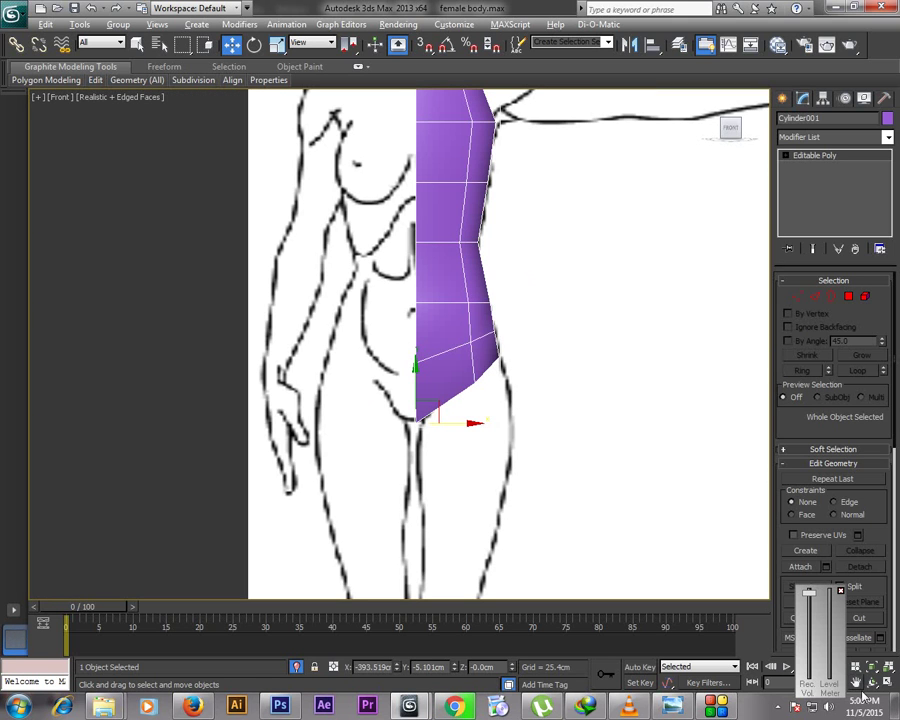
pyautogui.click(890, 141)
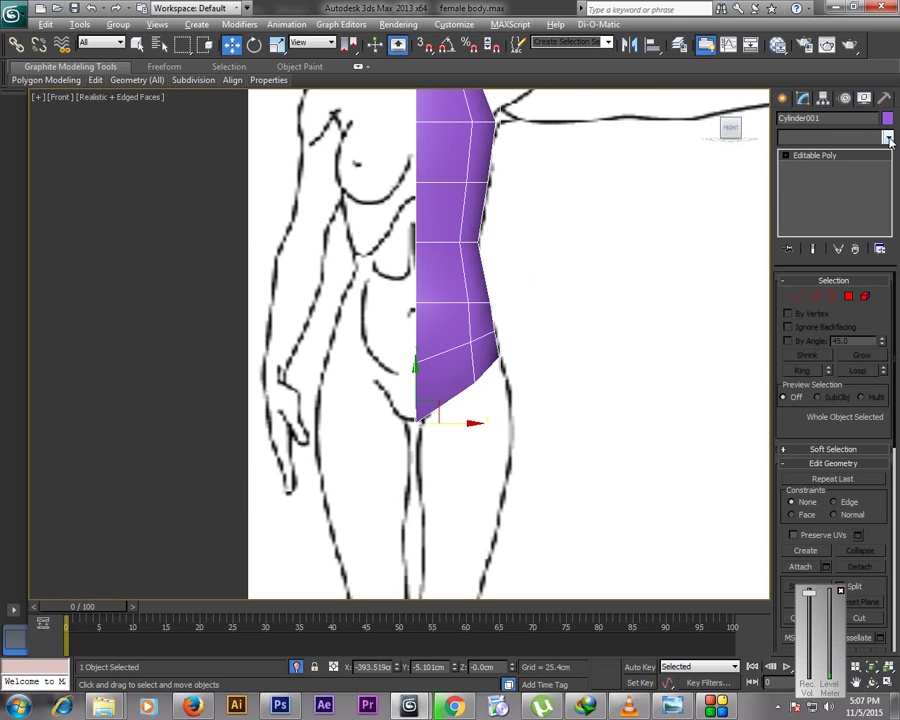
pyautogui.click(887, 139)
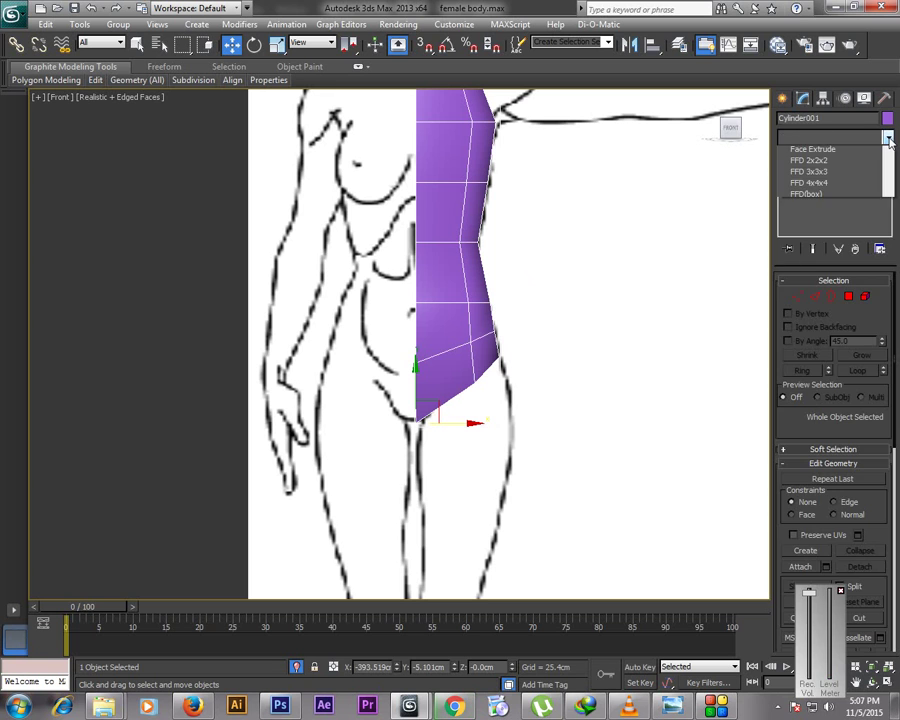
pyautogui.scroll(-4, 889, 141)
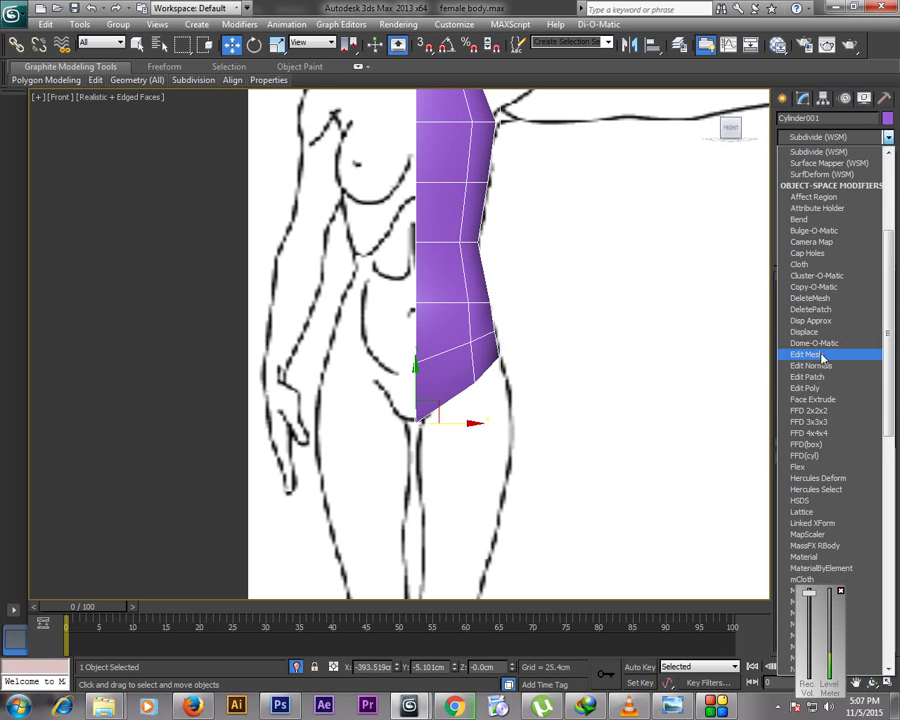
pyautogui.scroll(-15, 818, 358)
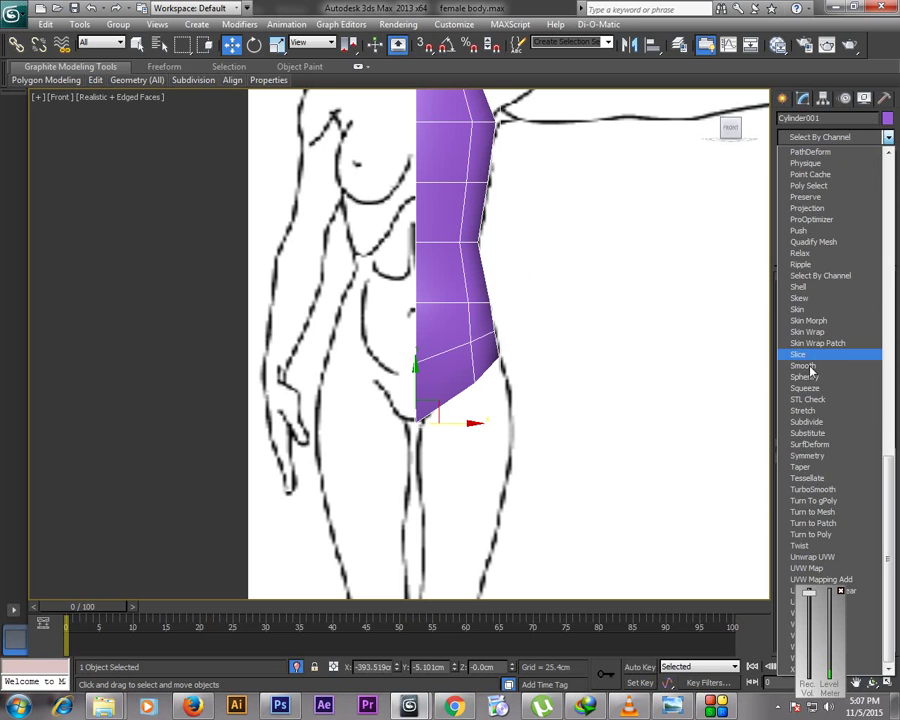
pyautogui.click(806, 455)
pyautogui.click(855, 682)
pyautogui.moveTo(596, 244); pyautogui.dragTo(598, 365)
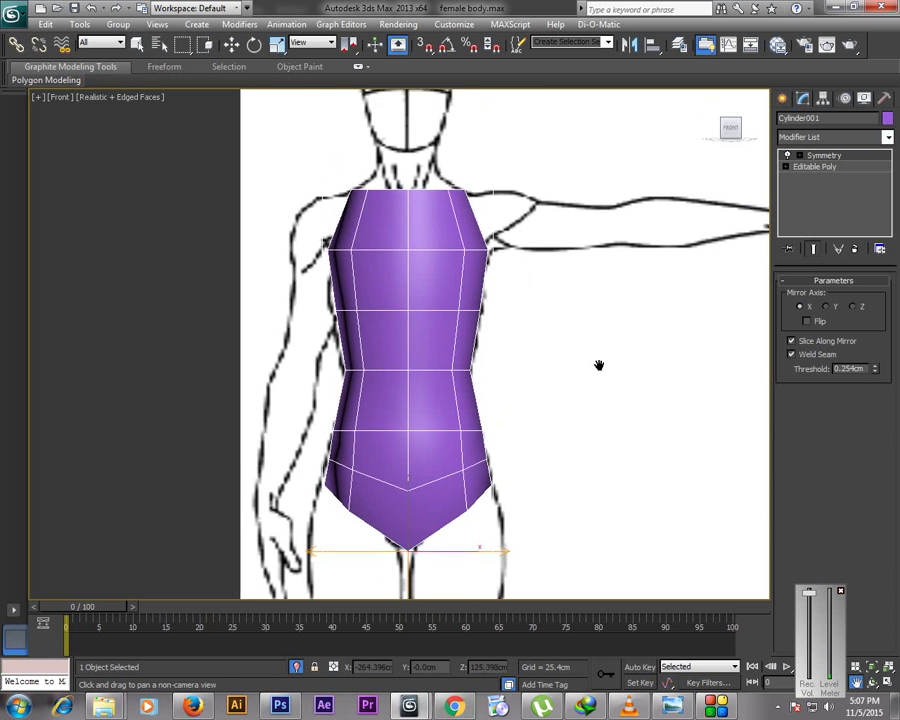
pyautogui.press('w')
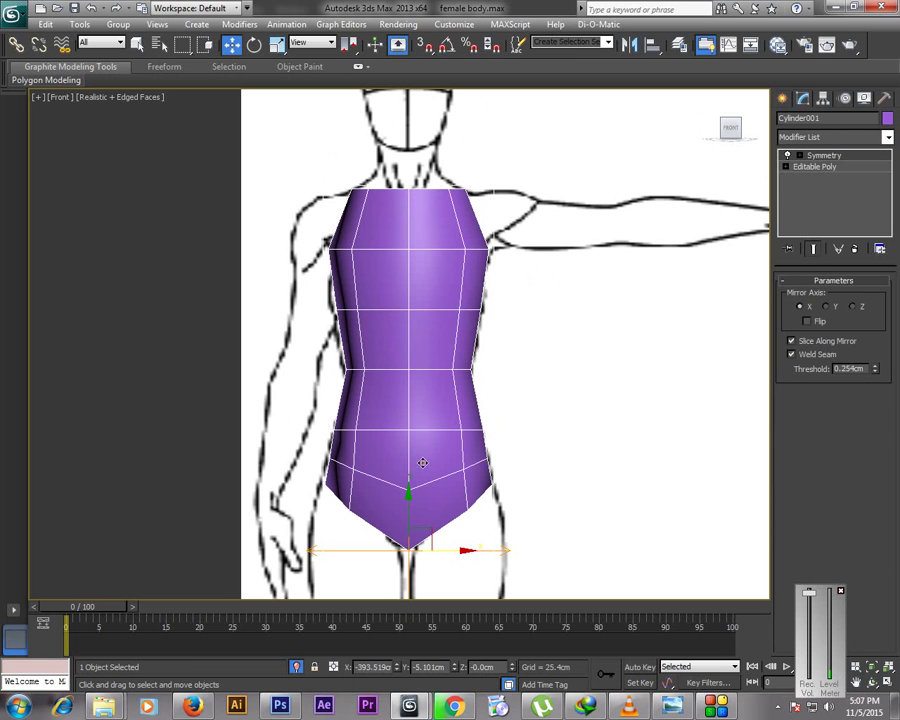
# In the base Editable Poly, with the end result shown, connect the ring of horizontal edges on the torso's front with 1 segment
pyautogui.click(808, 167)
pyautogui.click(815, 297)
pyautogui.click(452, 247)
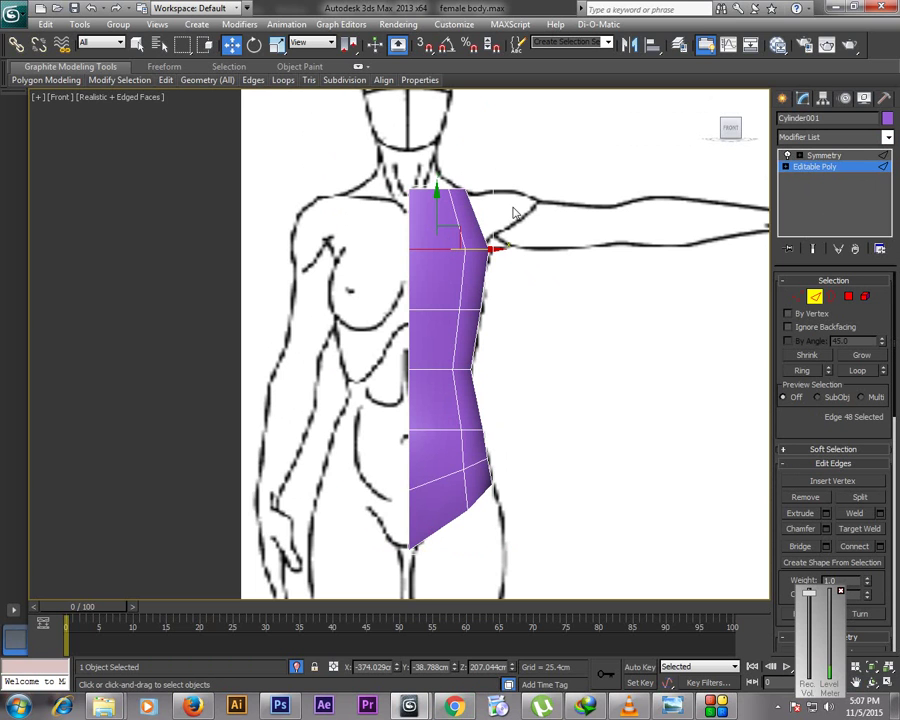
pyautogui.click(813, 249)
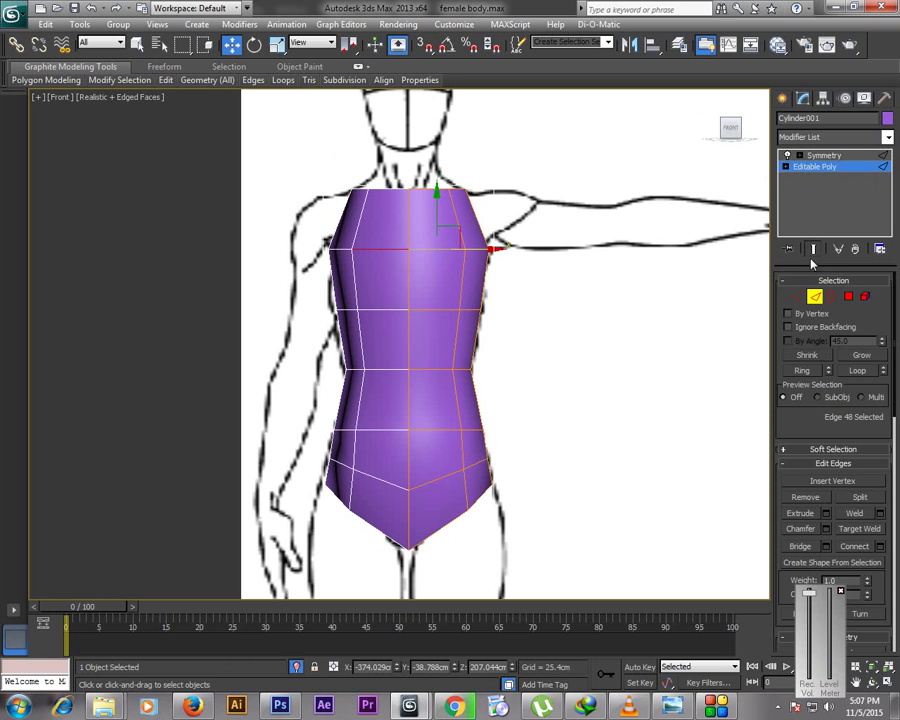
pyautogui.click(802, 370)
pyautogui.rightClick(642, 326)
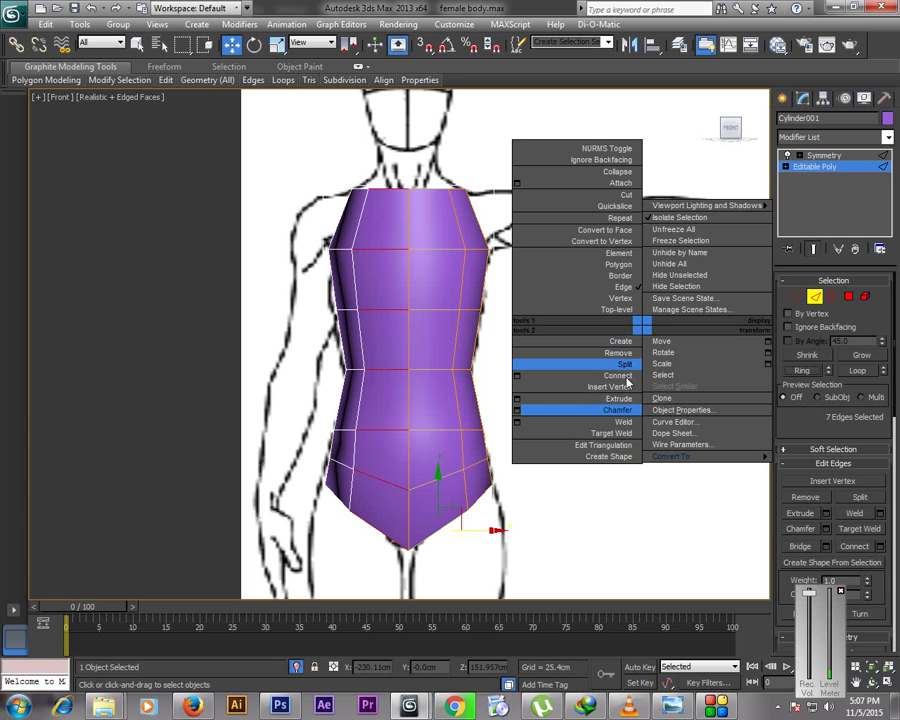
pyautogui.click(517, 376)
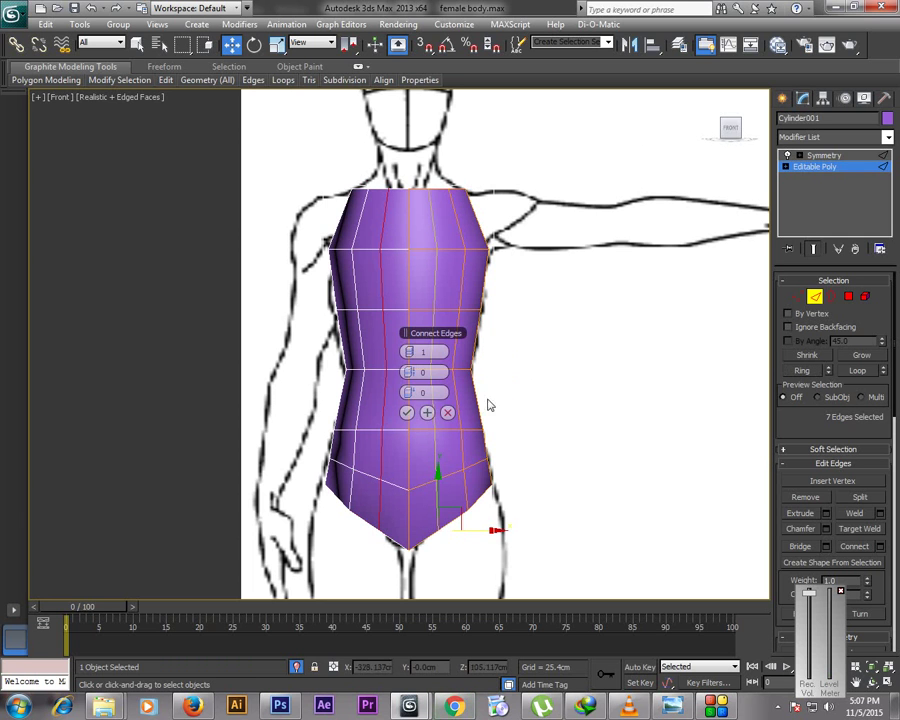
pyautogui.click(407, 412)
# Connect the matching ring of horizontal edges on the torso's back with 1 segment, pinch 0 and slide 0
pyautogui.hotkey('alt', 'w')
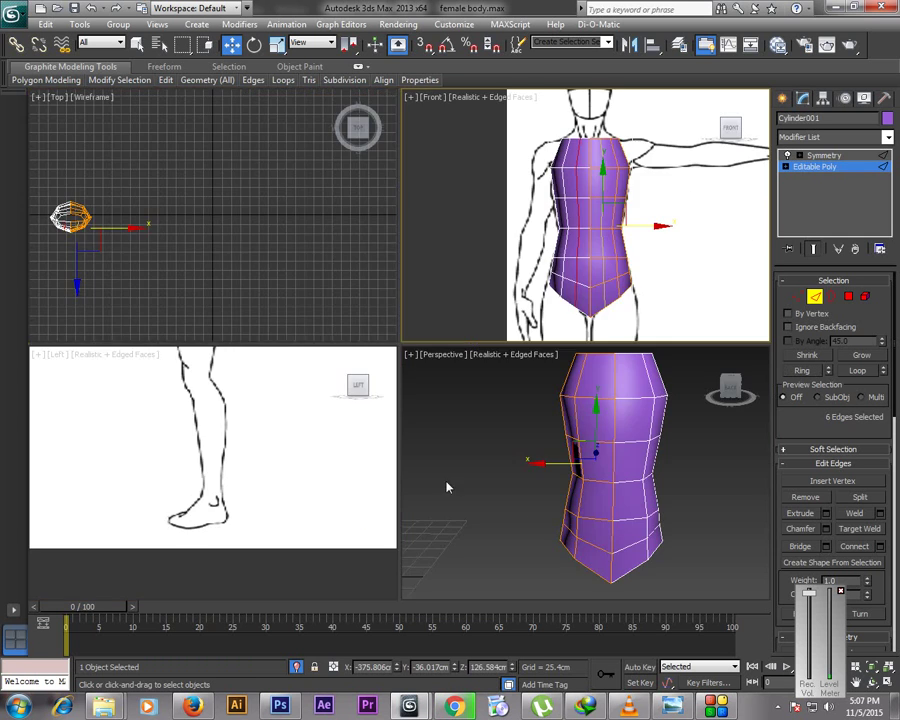
pyautogui.click(604, 445)
pyautogui.click(807, 371)
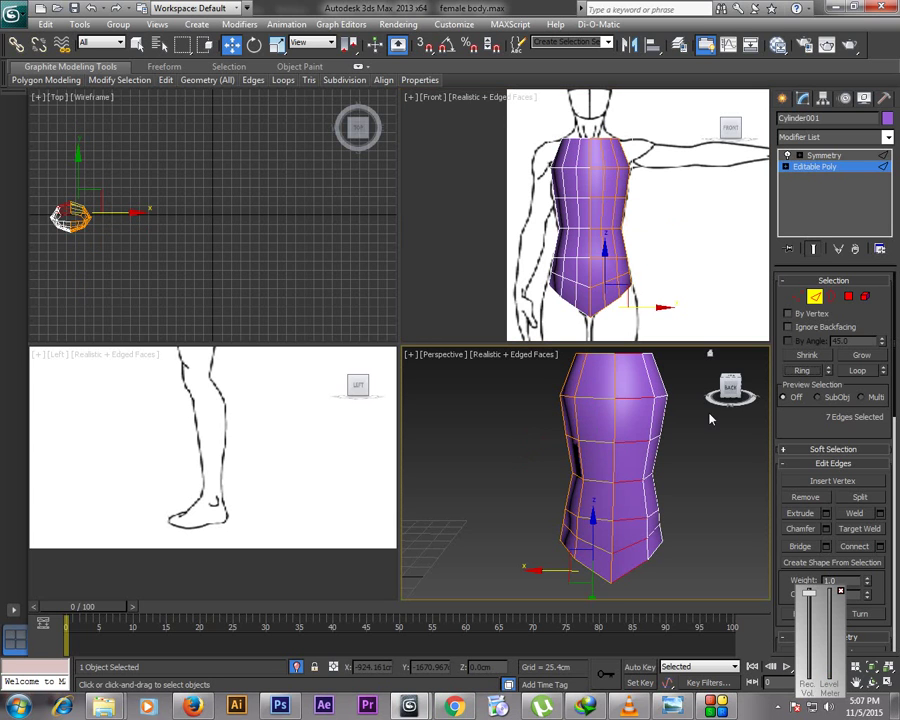
pyautogui.rightClick(567, 418)
pyautogui.click(570, 492)
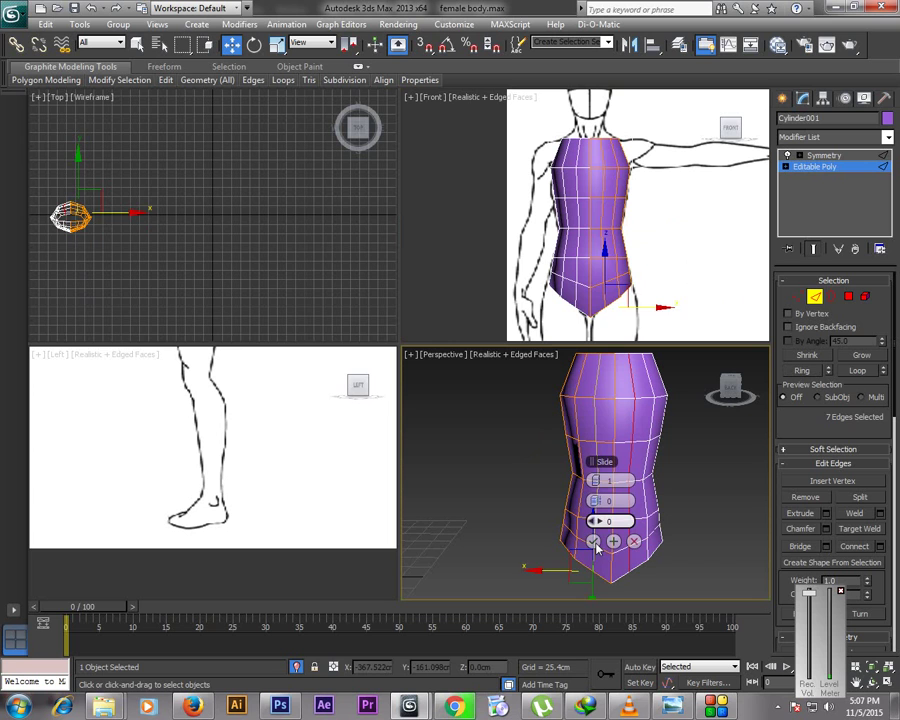
pyautogui.click(594, 541)
pyautogui.click(497, 519)
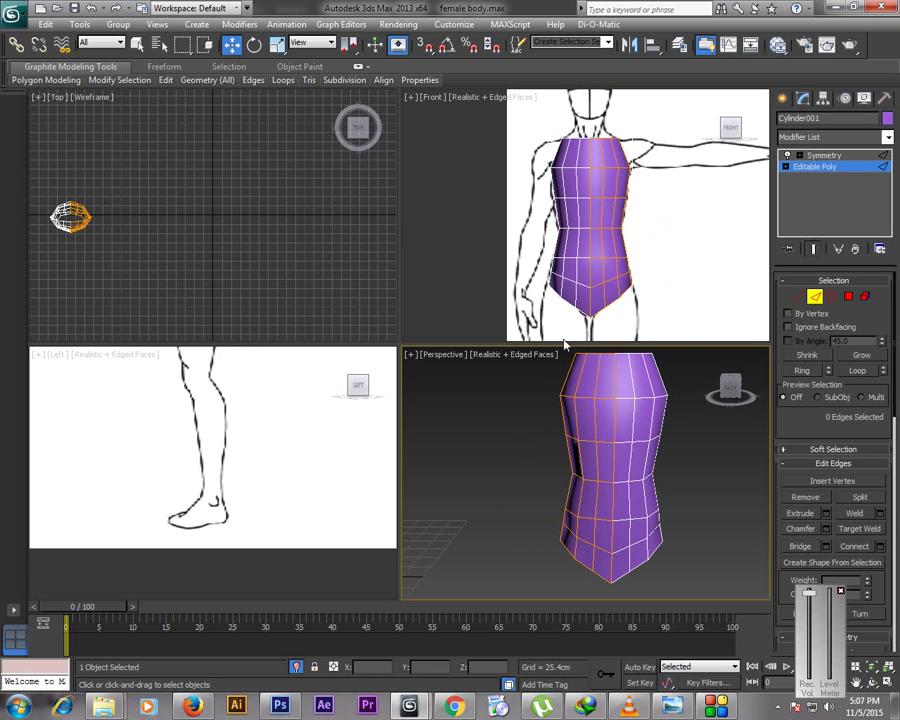
# Bridge the front and back bottom edges of the torso at the crotch, working from below in the perspective view
pyautogui.rightClick(534, 580)
pyautogui.click(684, 513)
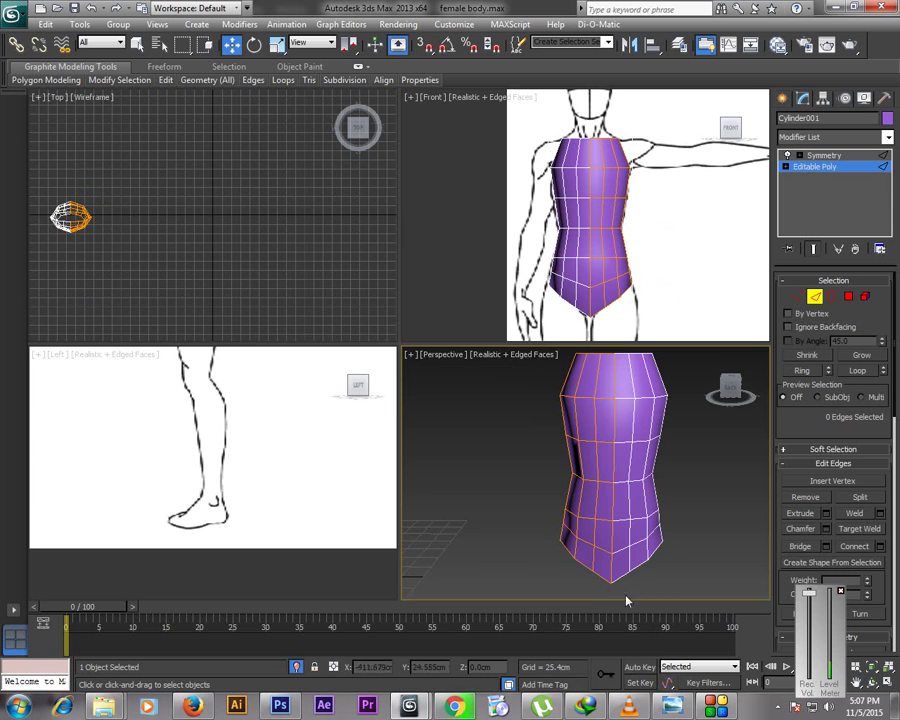
pyautogui.hotkey('alt', 'w')
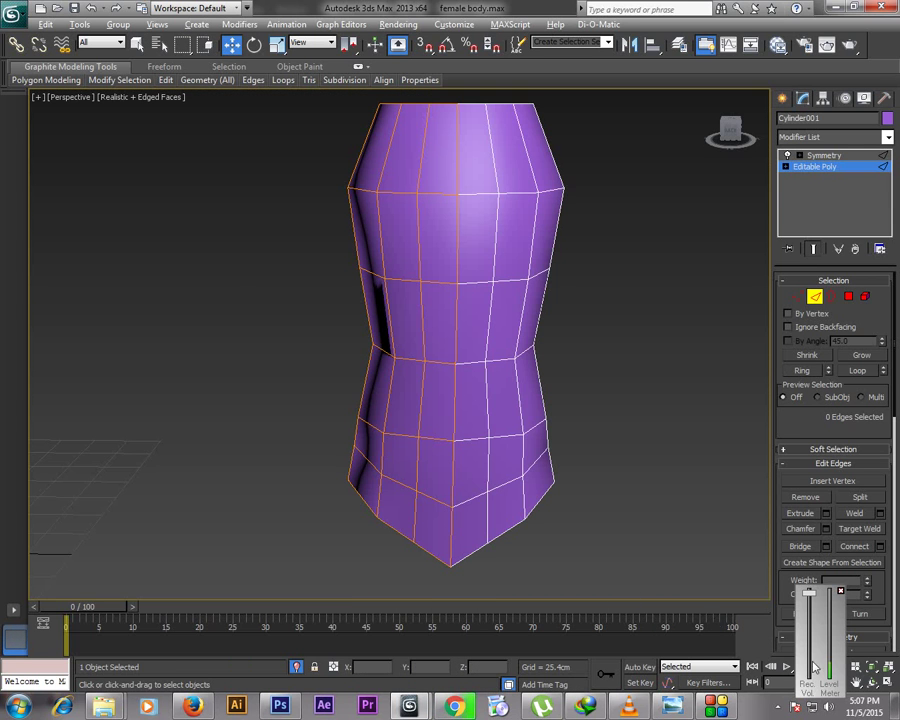
pyautogui.click(870, 682)
pyautogui.moveTo(522, 480); pyautogui.dragTo(537, 372)
pyautogui.press('w')
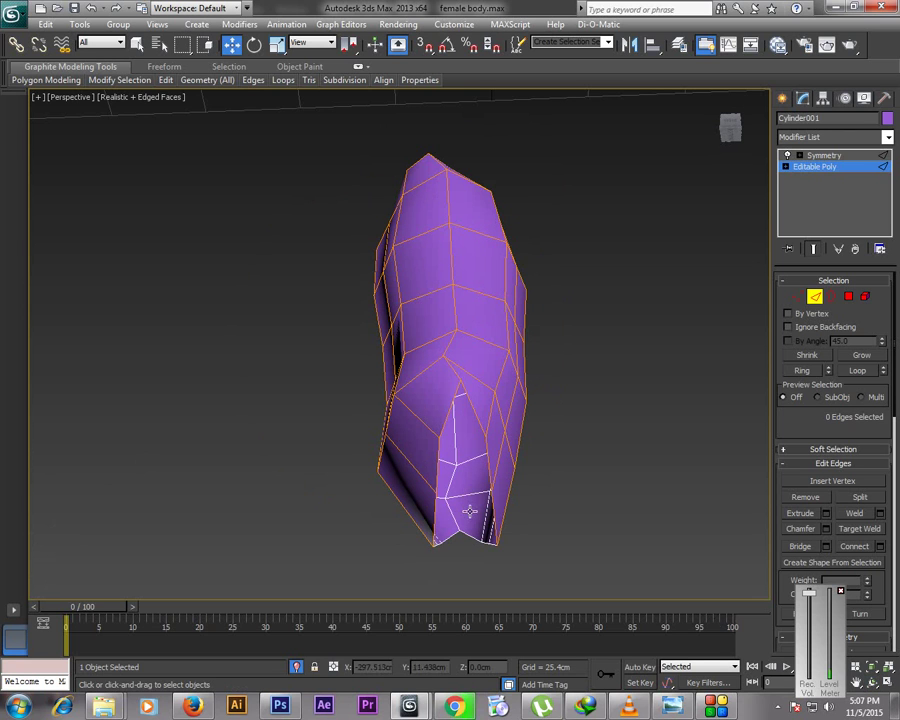
pyautogui.click(438, 543)
pyautogui.keyDown('ctrl'); pyautogui.click(496, 542); pyautogui.keyUp('ctrl')
pyautogui.click(433, 516)
pyautogui.keyDown('ctrl'); pyautogui.click(433, 516); pyautogui.keyUp('ctrl')
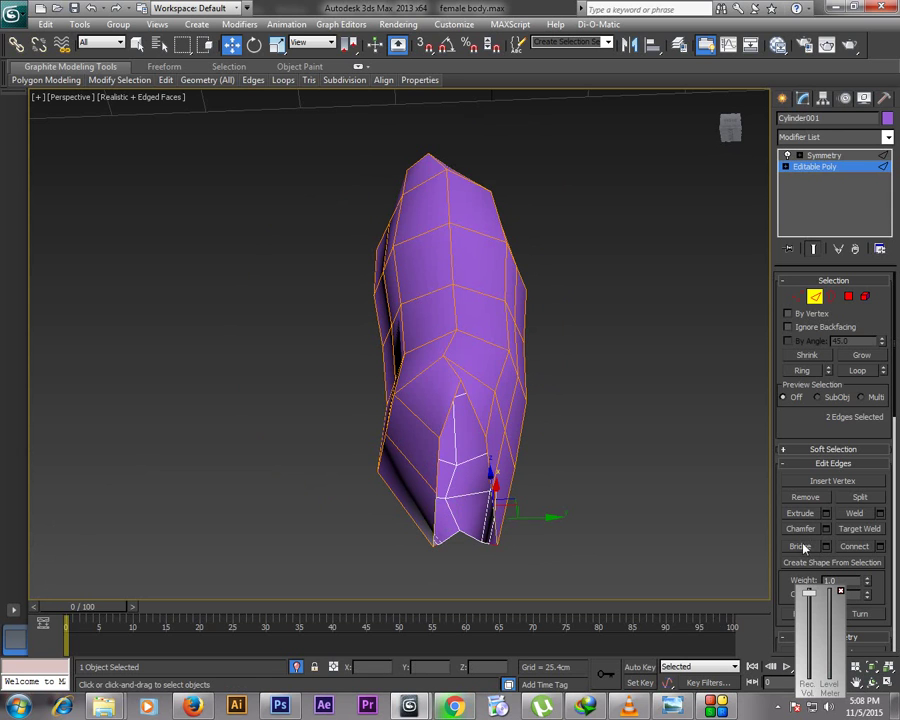
pyautogui.click(800, 547)
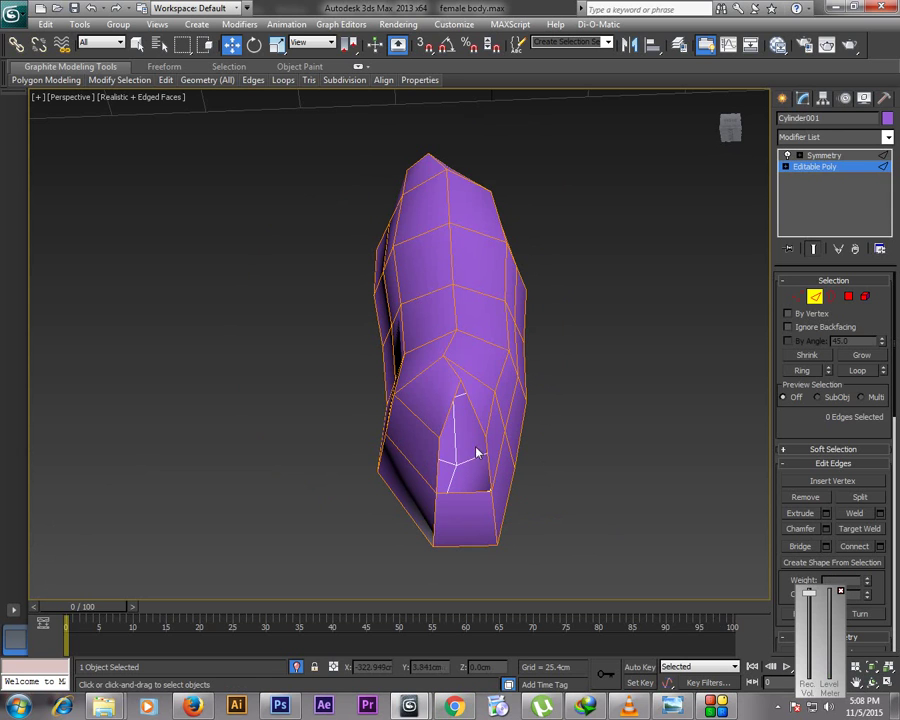
# Connect the front and back edges of the crotch strip with 1 segment, pinch 0 and slide 0
pyautogui.click(444, 430)
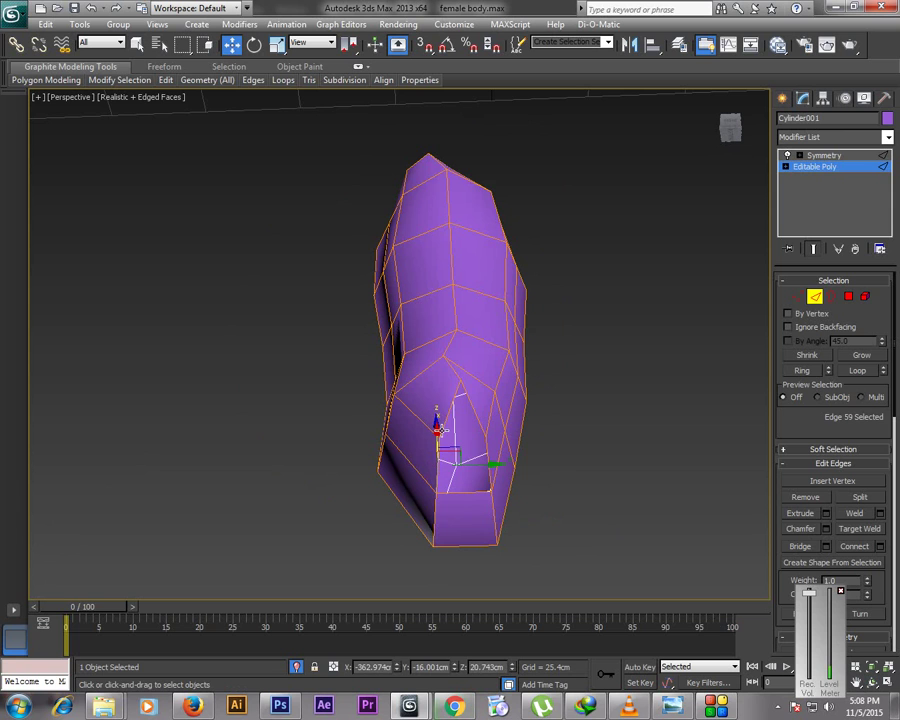
pyautogui.click(477, 417)
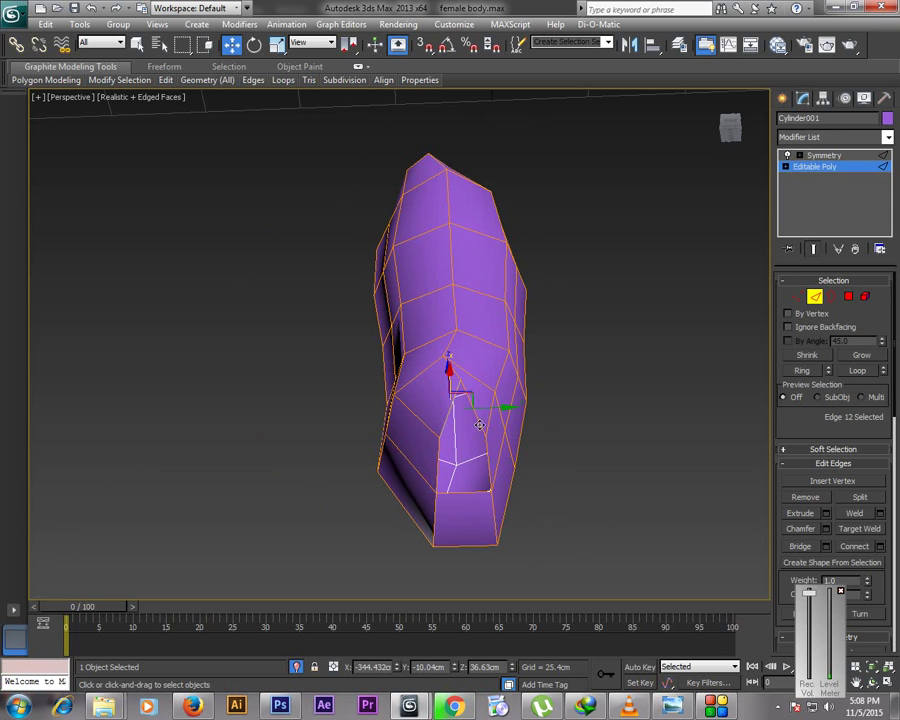
pyautogui.click(482, 423)
pyautogui.click(867, 682)
pyautogui.moveTo(438, 376); pyautogui.dragTo(496, 422)
pyautogui.rightClick(488, 443)
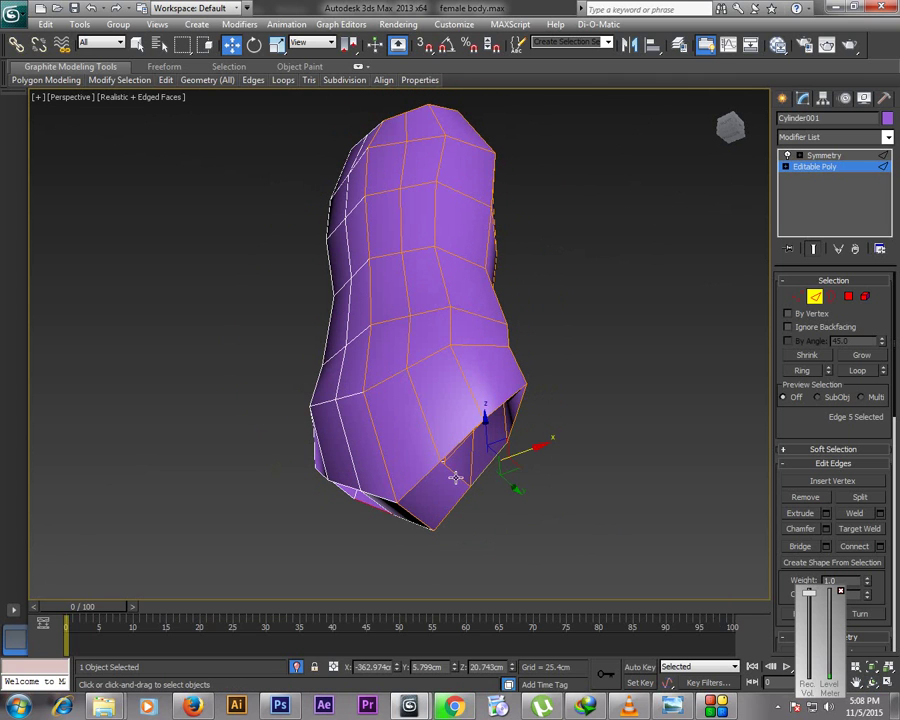
pyautogui.keyDown('ctrl'); pyautogui.click(420, 517); pyautogui.keyUp('ctrl')
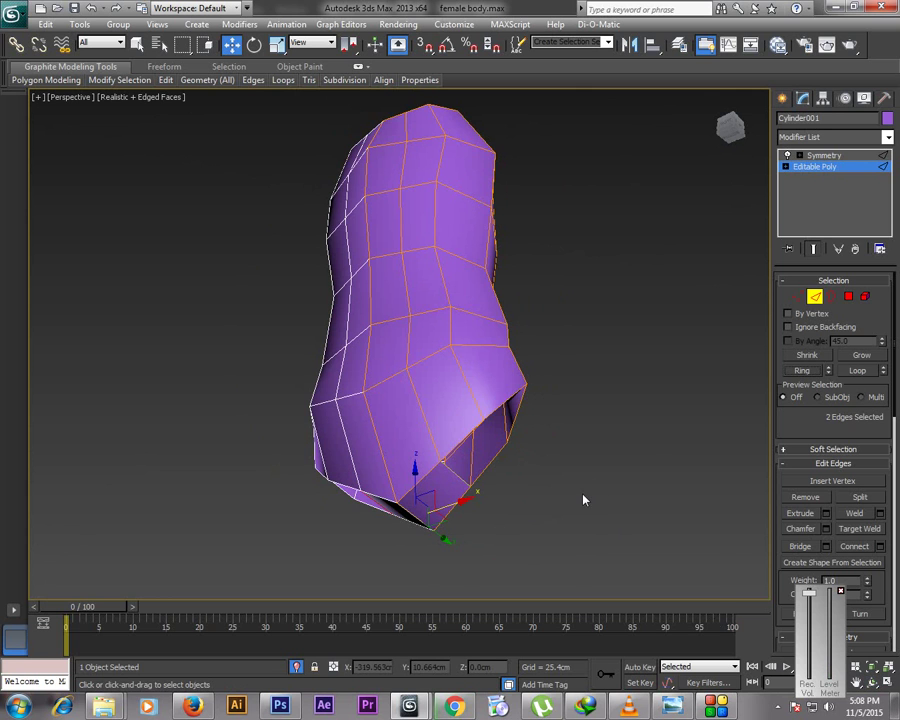
pyautogui.rightClick(470, 472)
pyautogui.click(474, 524)
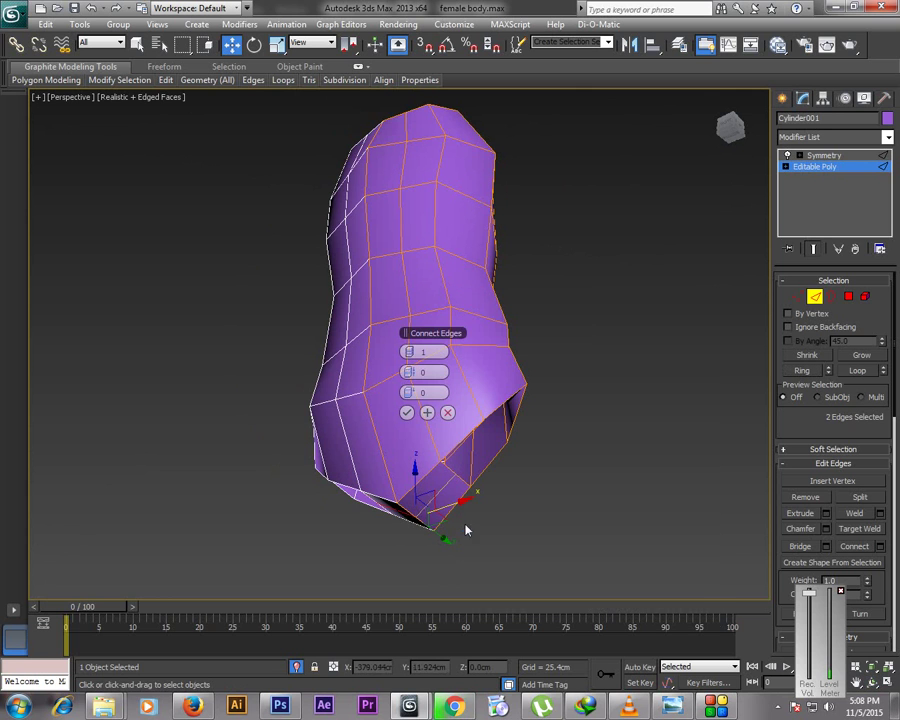
pyautogui.click(406, 412)
pyautogui.click(463, 444)
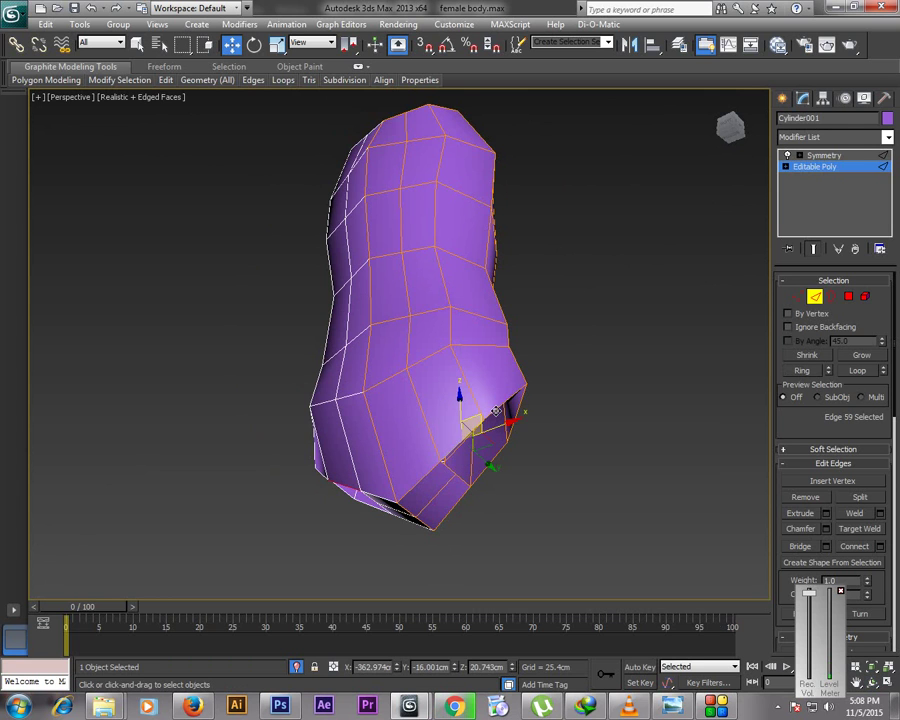
pyautogui.click(510, 420)
pyautogui.click(512, 425)
pyautogui.click(483, 467)
pyautogui.click(463, 481)
pyautogui.click(600, 432)
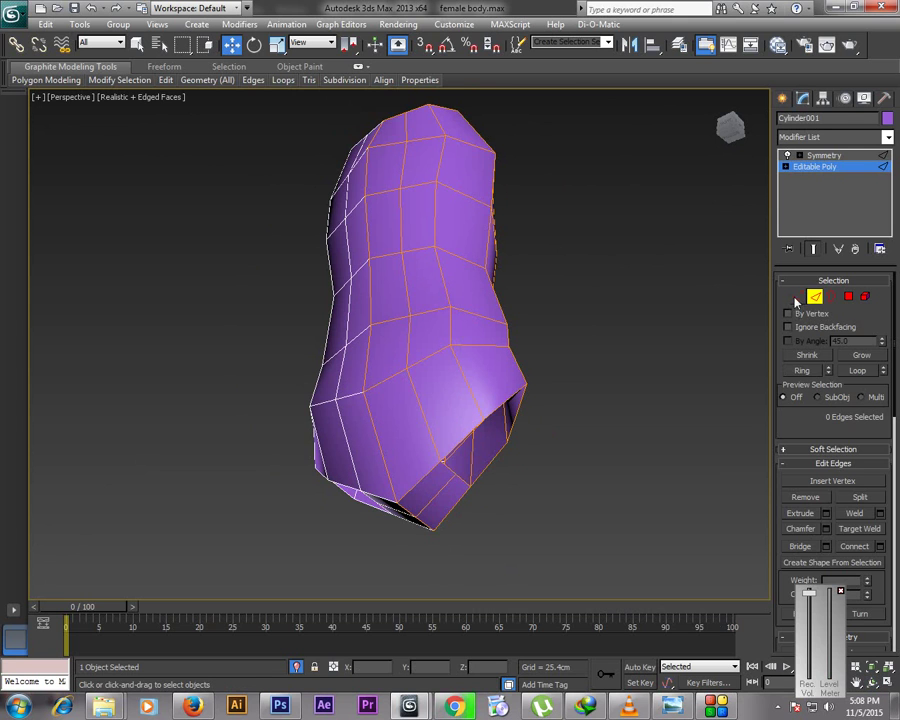
# In the front wireframe view, move the bottom vertices beside the centre line inward and down onto the reference's crotch curve
pyautogui.click(797, 296)
pyautogui.click(460, 466)
pyautogui.click(519, 546)
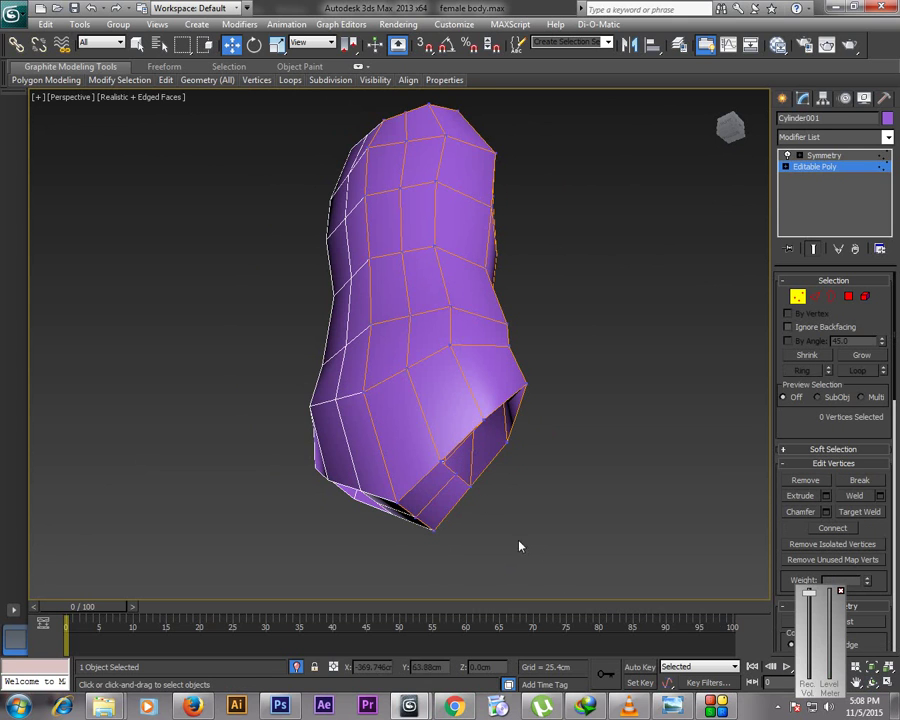
pyautogui.hotkey('ctrl', 'r')
pyautogui.moveTo(524, 404); pyautogui.dragTo(396, 486)
pyautogui.press('Escape')
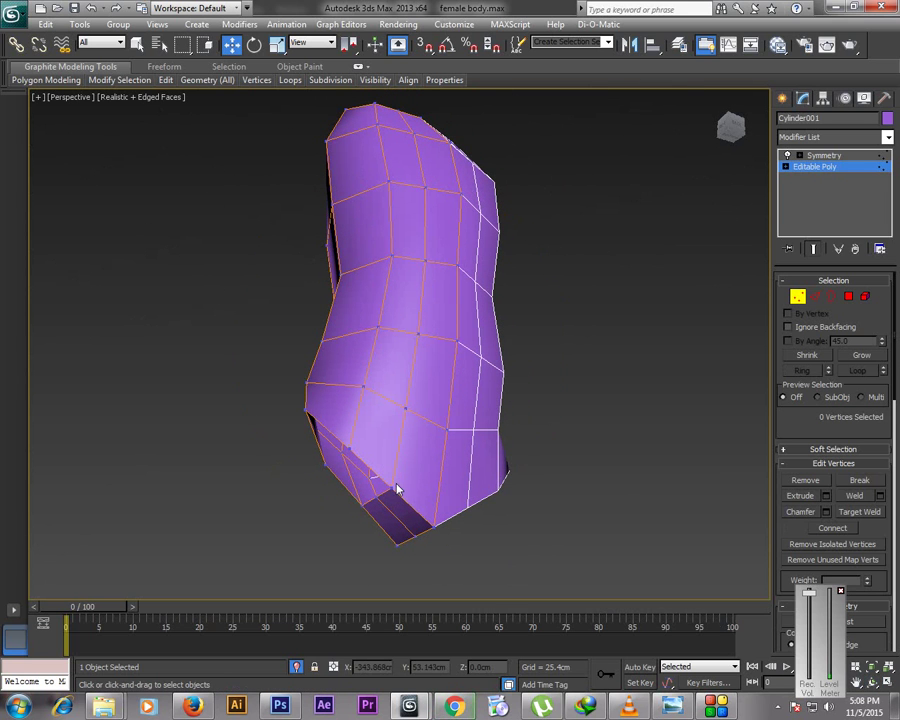
pyautogui.click(385, 476)
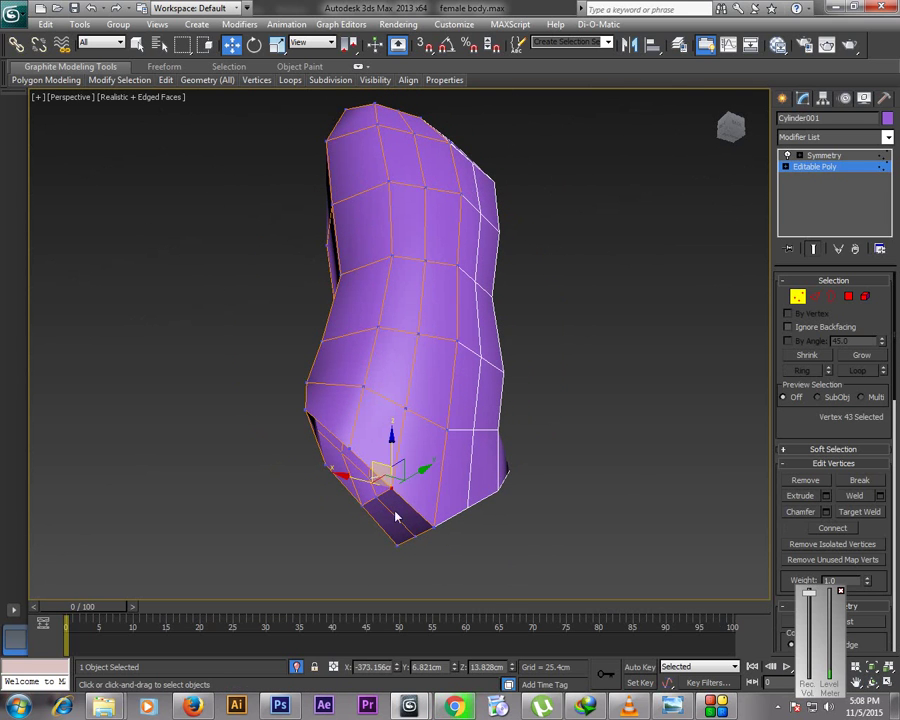
pyautogui.press('f')
pyautogui.hotkey('ctrl', 'p')
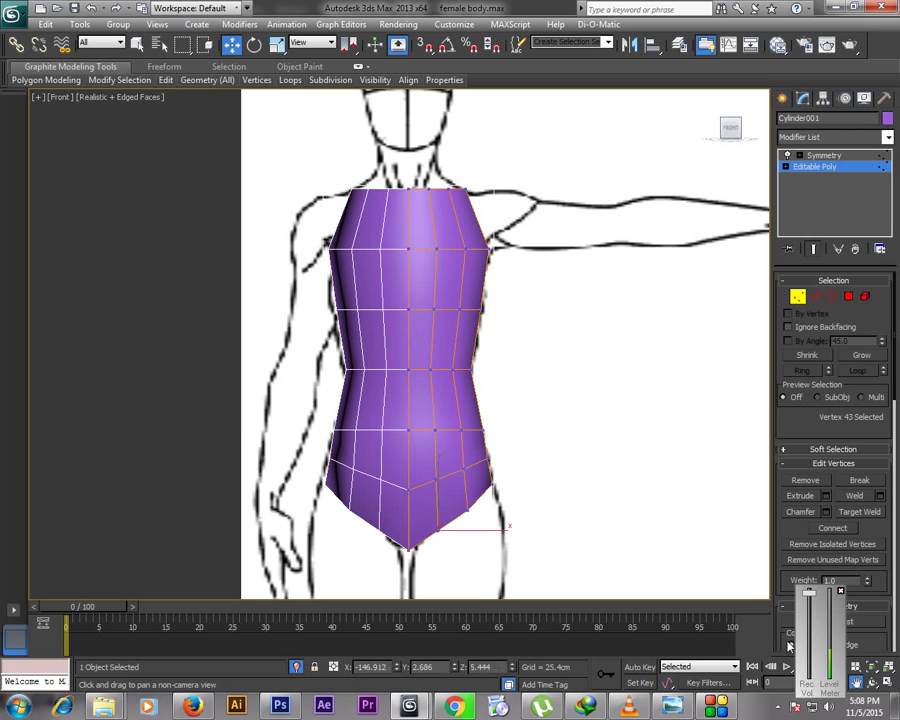
pyautogui.moveTo(608, 553); pyautogui.dragTo(629, 364, button='middle')
pyautogui.scroll(4, 522, 364)
pyautogui.moveTo(522, 364); pyautogui.dragTo(466, 384, button='middle')
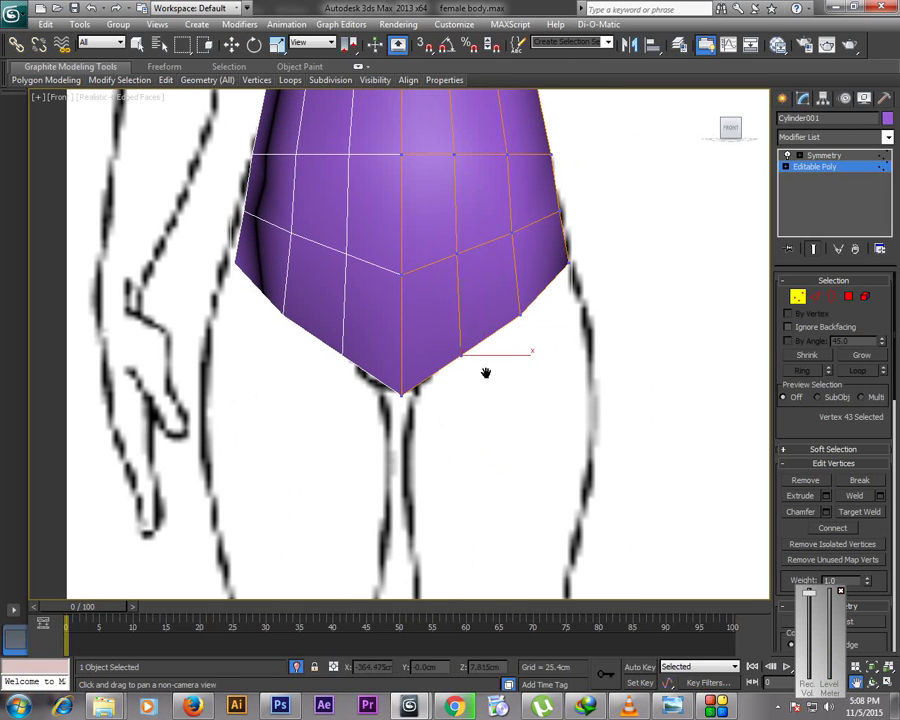
pyautogui.press('F3')
pyautogui.moveTo(440, 334); pyautogui.dragTo(488, 394)
pyautogui.moveTo(385, 376); pyautogui.dragTo(447, 369)
# Move the next bottom vertices up to the groin line and raise the outer hip vertices onto the reference's hip outline
pyautogui.moveTo(441, 229); pyautogui.dragTo(536, 302)
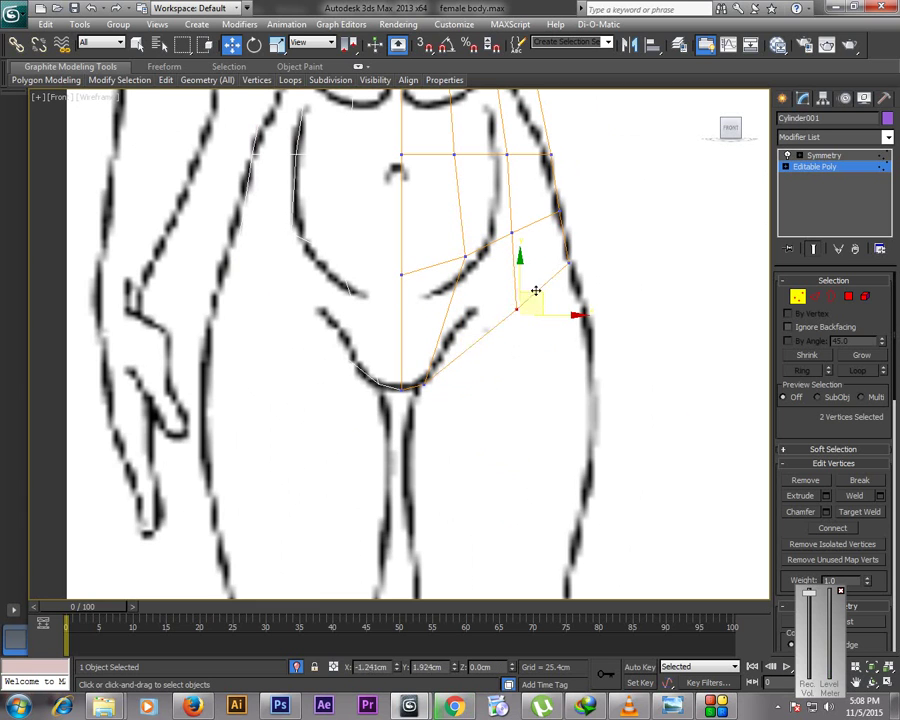
pyautogui.click(496, 271)
pyautogui.moveTo(498, 200); pyautogui.dragTo(537, 258)
pyautogui.moveTo(532, 212); pyautogui.dragTo(571, 178)
pyautogui.click(547, 250)
pyautogui.click(549, 261)
pyautogui.moveTo(549, 250); pyautogui.dragTo(584, 232)
# Raise the two inner vertices of the lower-belly row, including the centre one, to line up with the moved hip vertices
pyautogui.click(464, 245)
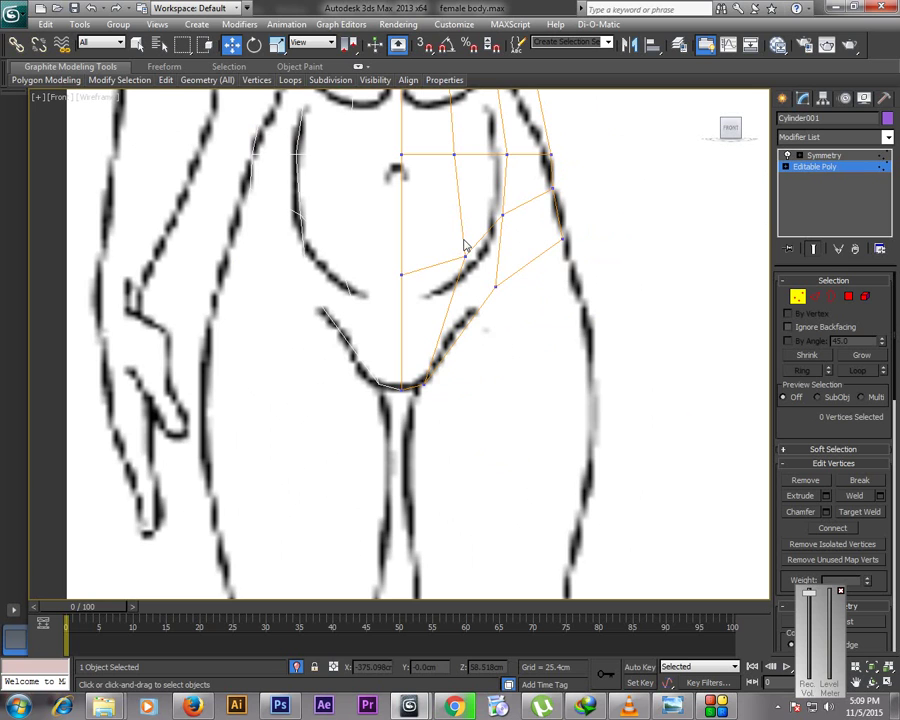
pyautogui.moveTo(461, 245); pyautogui.dragTo(472, 216)
pyautogui.moveTo(386, 243); pyautogui.dragTo(420, 292)
pyautogui.moveTo(402, 222); pyautogui.dragTo(406, 188)
pyautogui.click(484, 415)
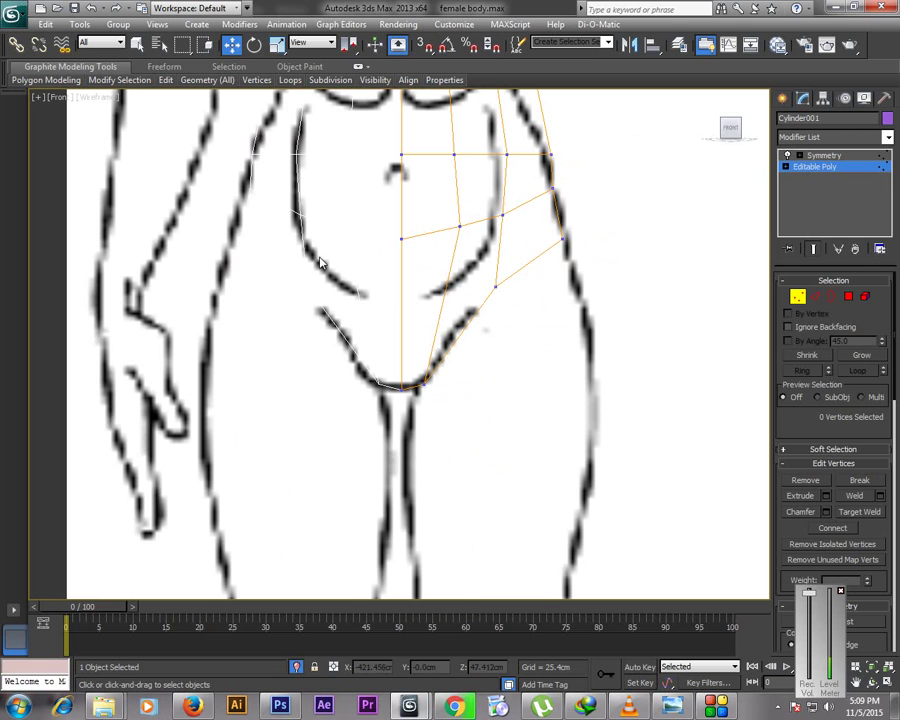
# Raise the two outer vertices of the navel row, placing the outermost on the reference's waist outline
pyautogui.click(856, 682)
pyautogui.moveTo(643, 280); pyautogui.dragTo(673, 424)
pyautogui.rightClick(673, 424)
pyautogui.moveTo(501, 277); pyautogui.dragTo(594, 331)
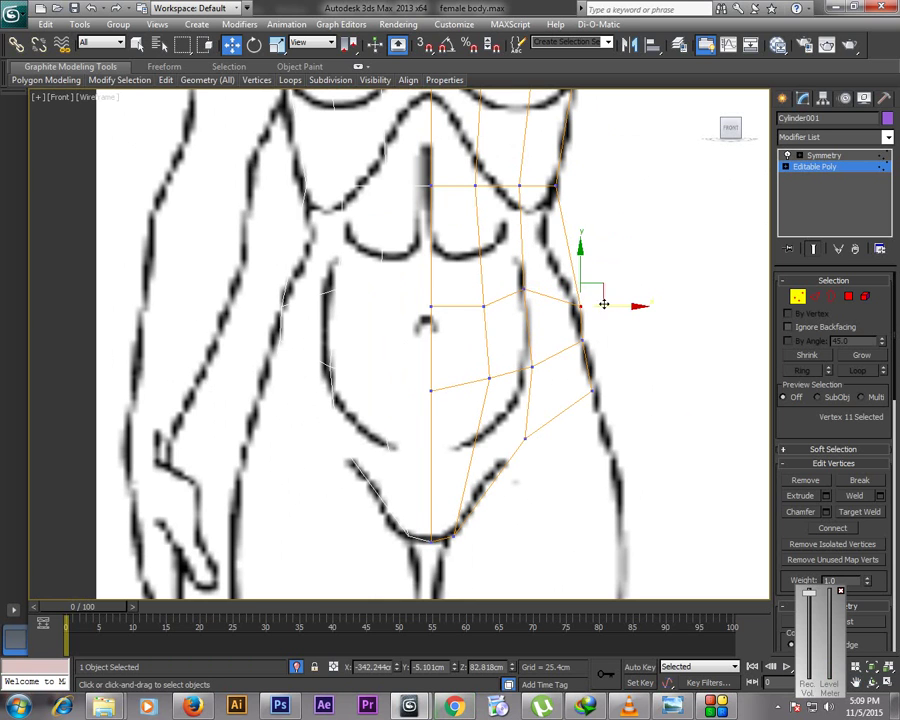
pyautogui.moveTo(579, 259); pyautogui.dragTo(583, 185)
pyautogui.click(576, 248)
pyautogui.scroll(-4, 550, 228)
pyautogui.scroll(2, 500, 199)
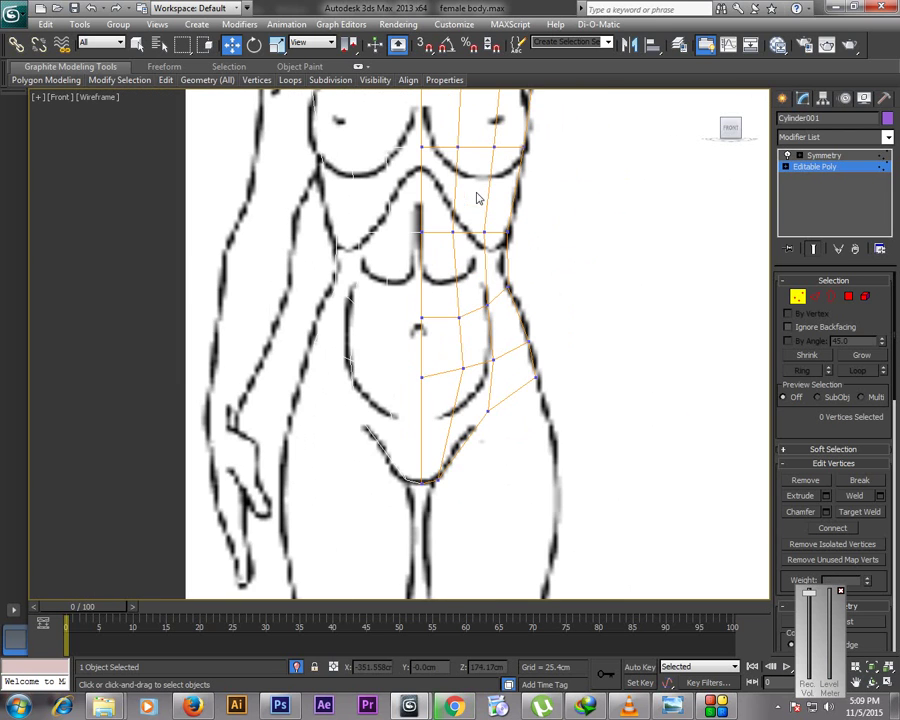
# Exit isolation to show the leg below the torso, and leave vertex editing
pyautogui.click(855, 683)
pyautogui.moveTo(582, 388); pyautogui.dragTo(591, 331)
pyautogui.rightClick(597, 368)
pyautogui.click(295, 666)
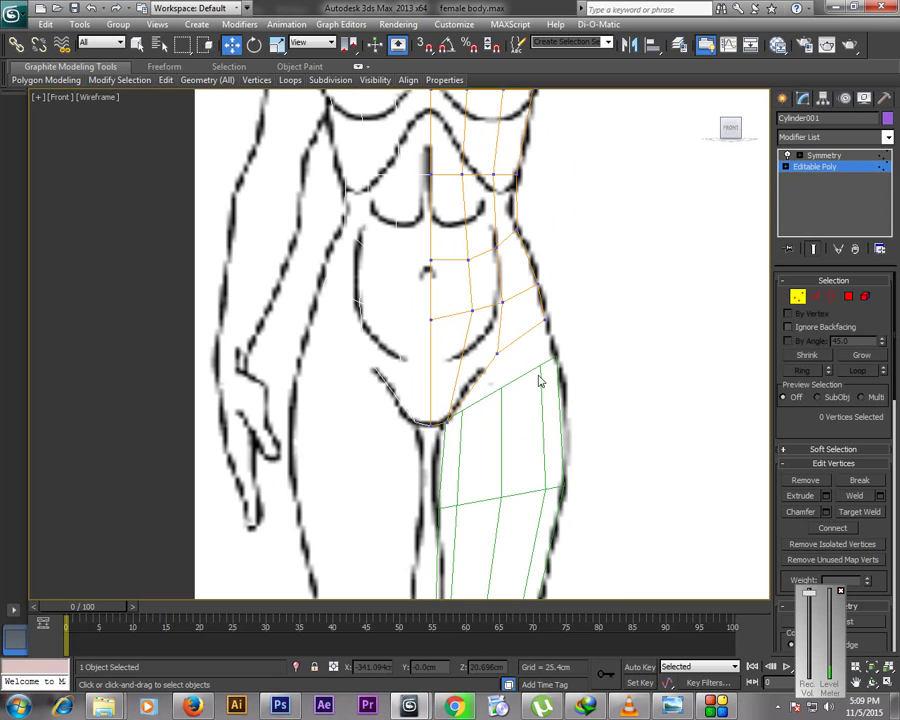
pyautogui.press('1')
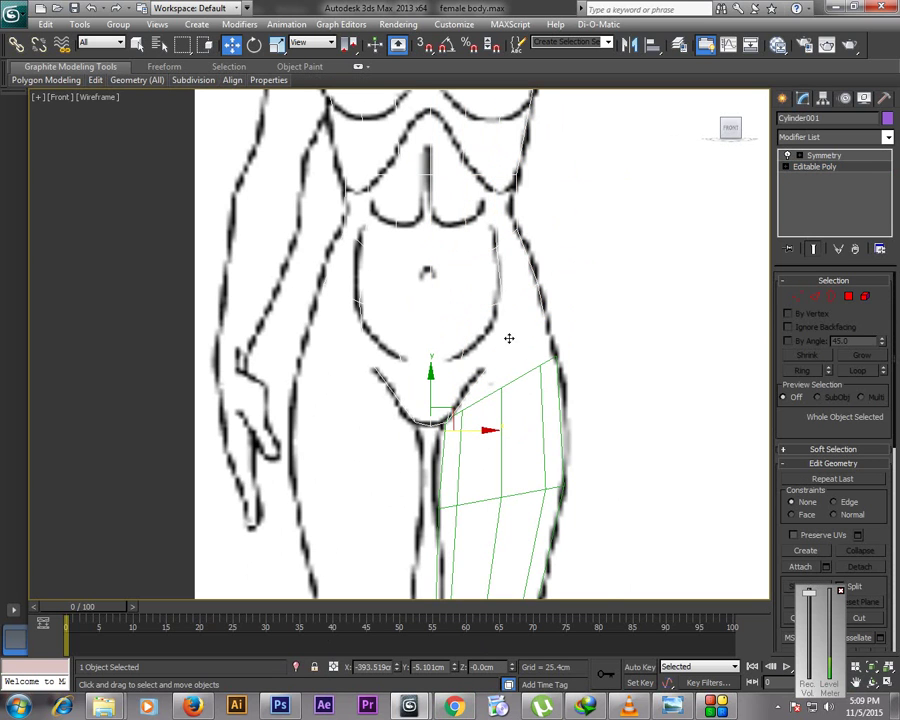
# Attach the green leg to the torso mesh in the perspective view and check both mirrored legs
pyautogui.hotkey('alt', 'w')
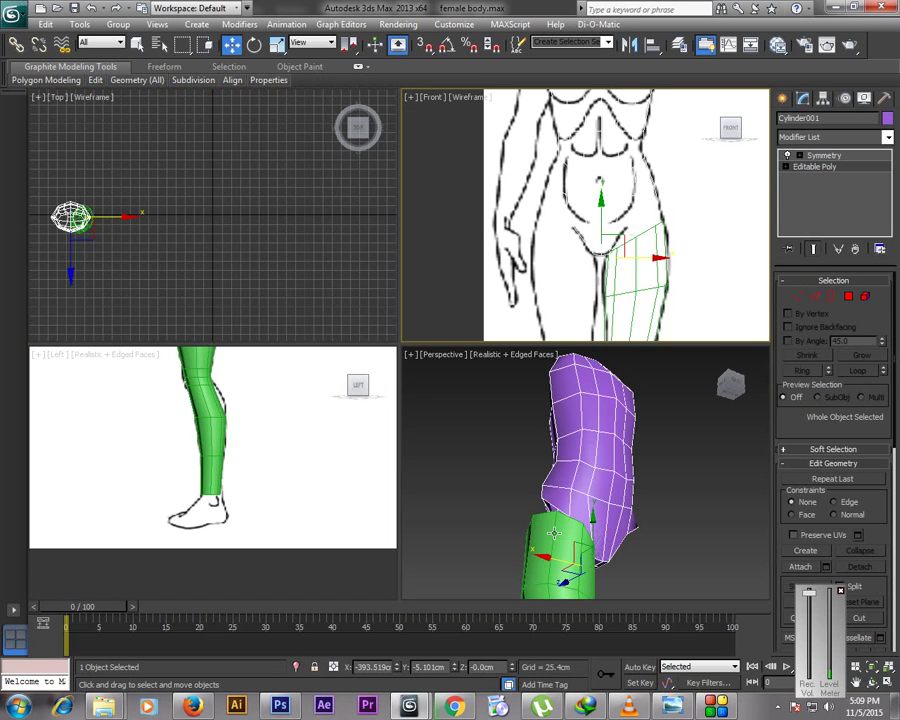
pyautogui.hotkey('alt', 'w')
pyautogui.keyDown('alt'); pyautogui.moveTo(488, 498); pyautogui.dragTo(432, 462, button='middle'); pyautogui.keyUp('alt')
pyautogui.moveTo(440, 470); pyautogui.dragTo(261, 460)
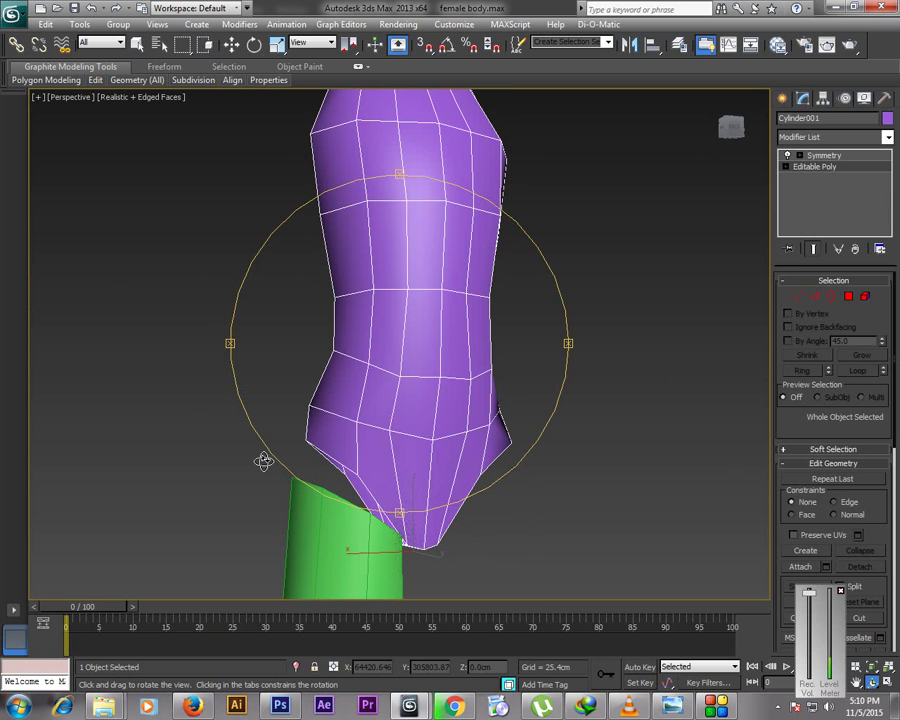
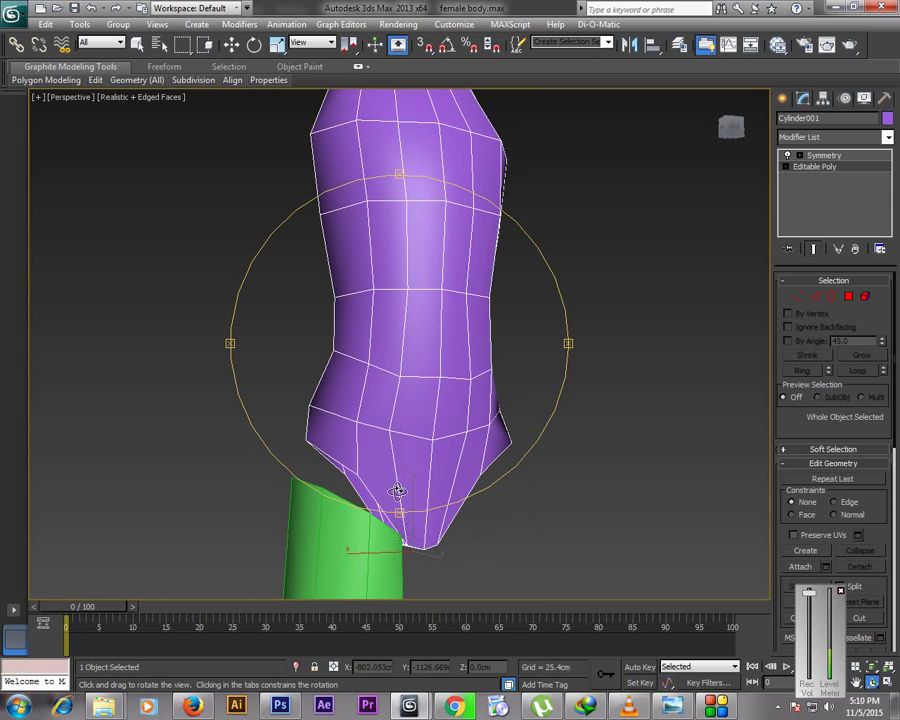
pyautogui.moveTo(370, 459); pyautogui.dragTo(300, 474)
pyautogui.rightClick(506, 460)
pyautogui.rightClick(426, 374)
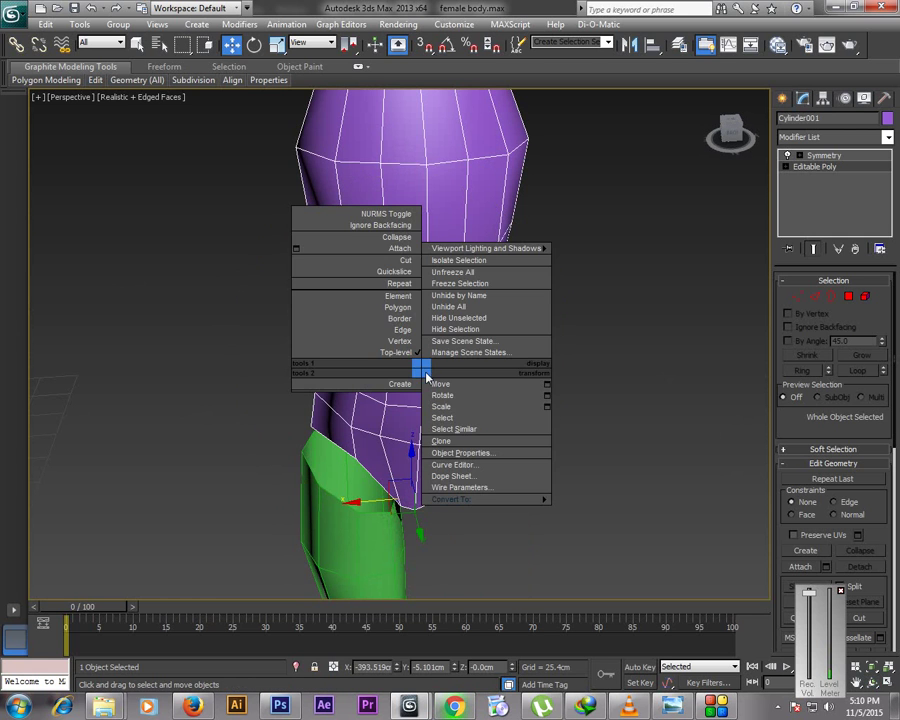
pyautogui.click(410, 248)
pyautogui.click(351, 537)
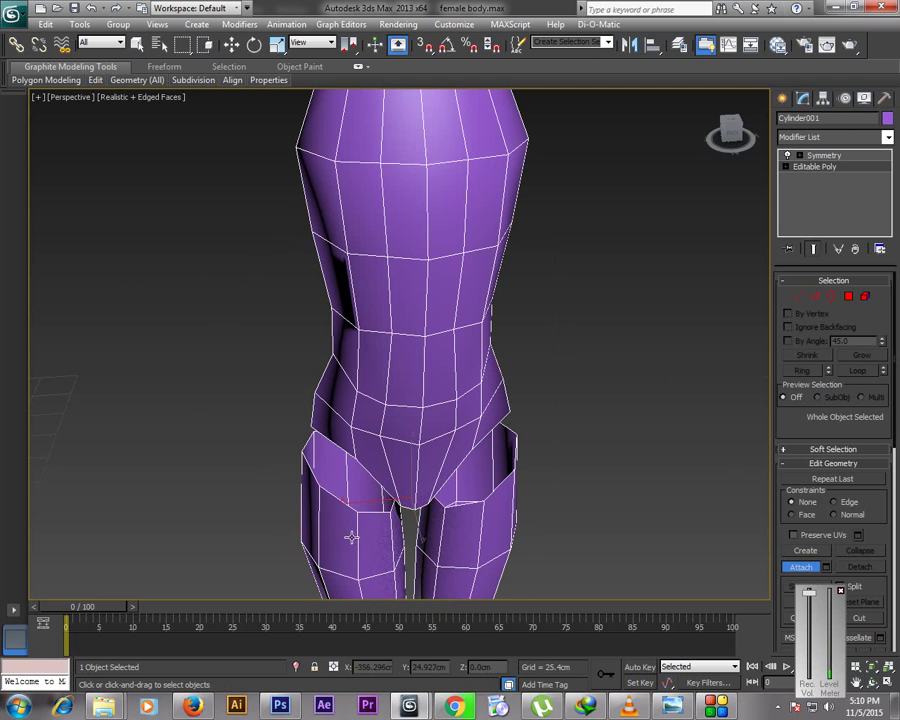
pyautogui.click(871, 681)
pyautogui.moveTo(599, 500); pyautogui.dragTo(424, 474)
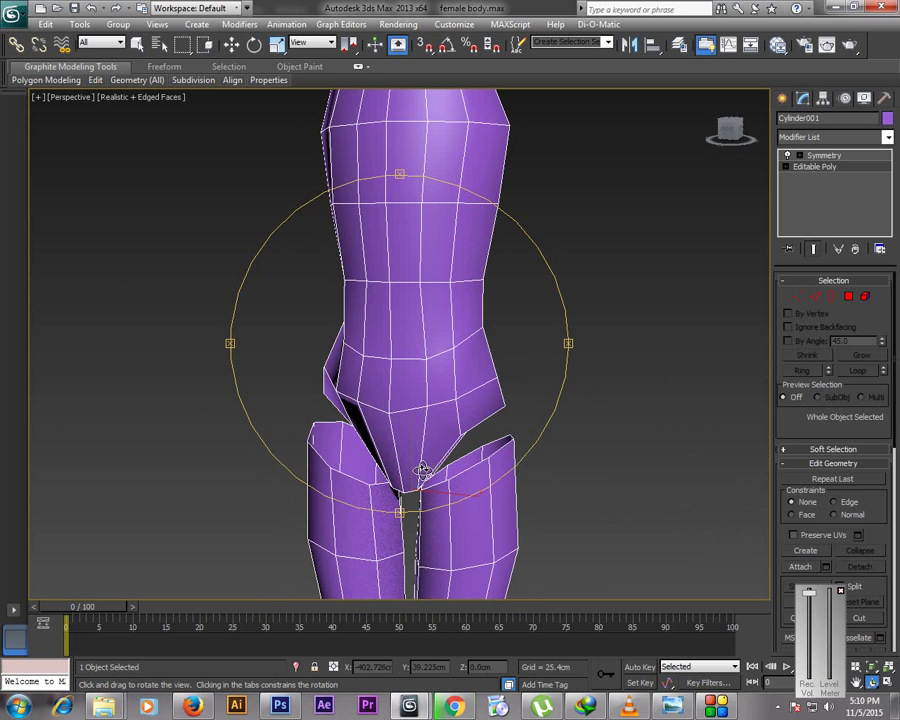
pyautogui.rightClick(468, 465)
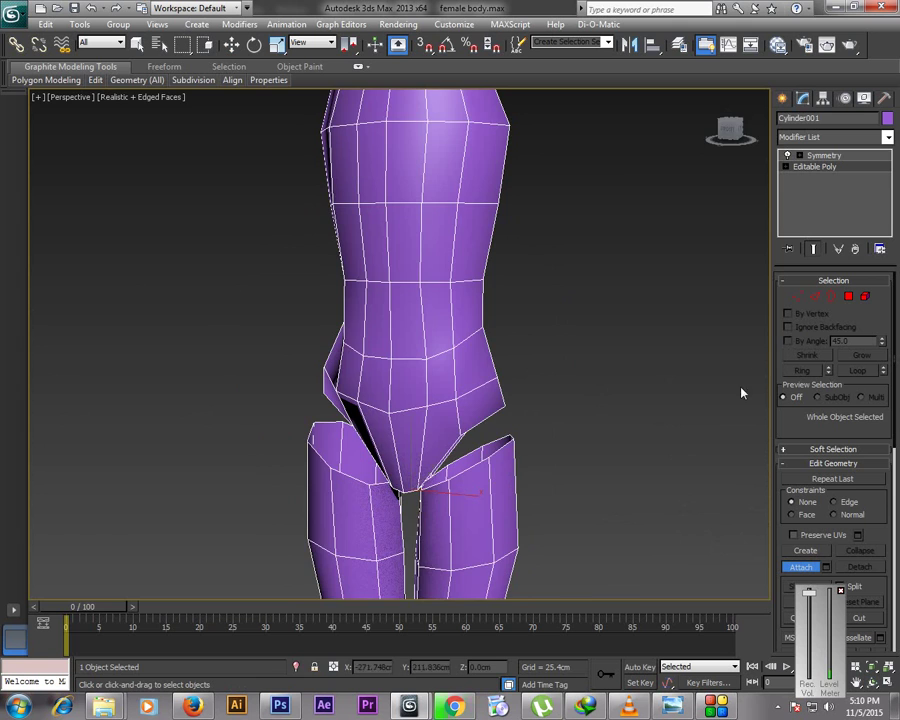
# Return the combined torso and leg mesh to vertex editing and face its front in the perspective view
pyautogui.hotkey('alt', 'w')
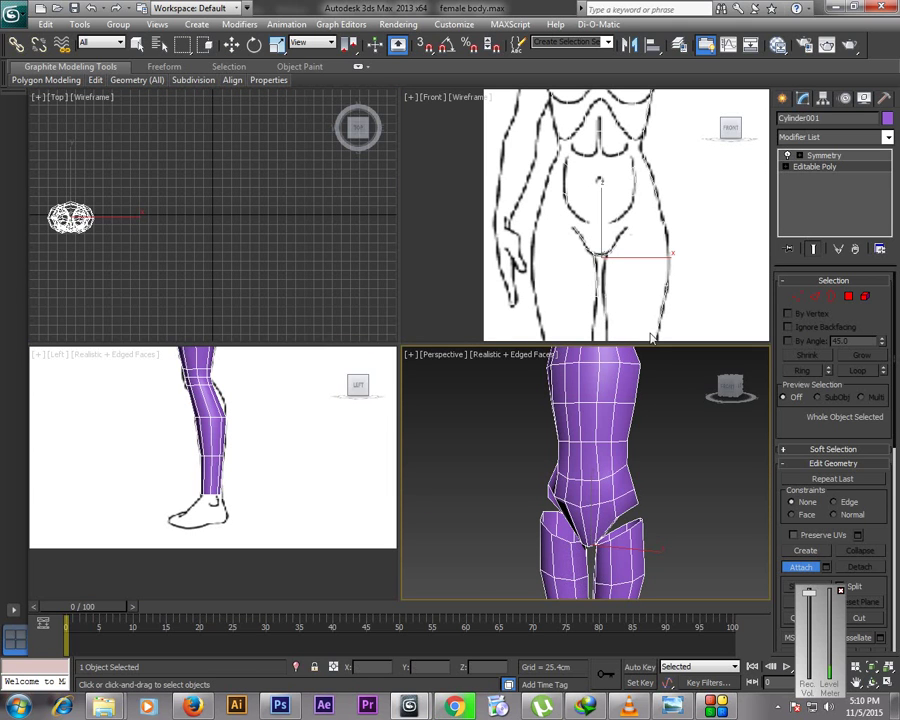
pyautogui.click(798, 297)
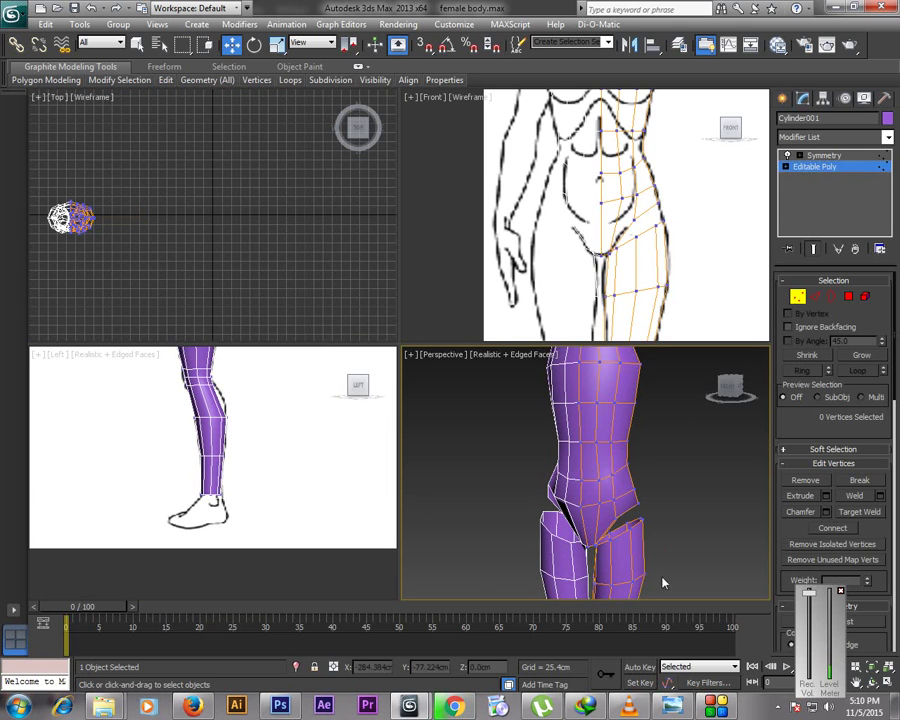
pyautogui.hotkey('ctrl', 'r')
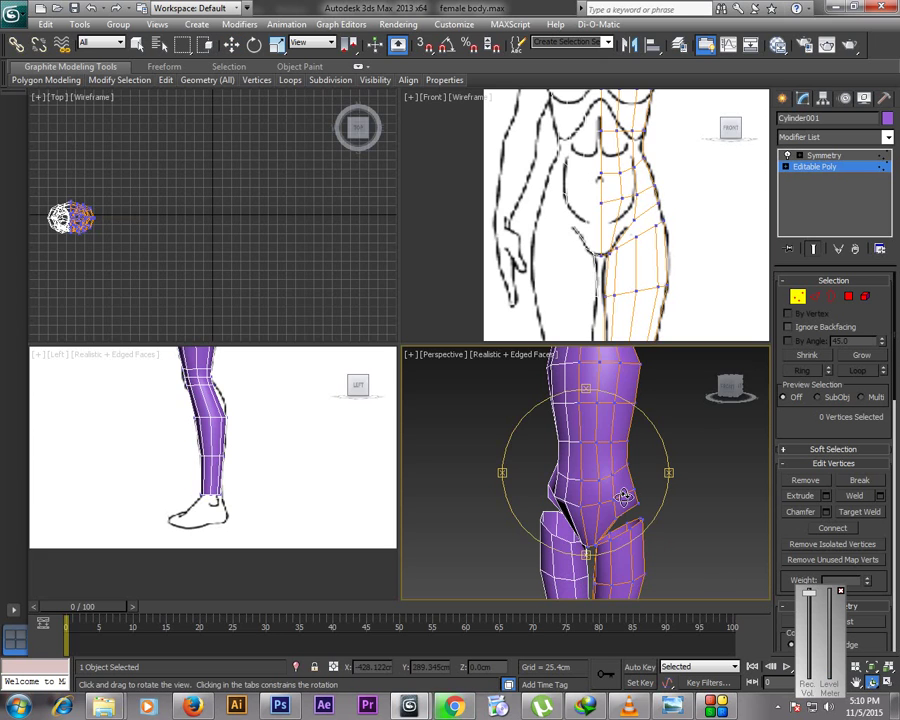
pyautogui.hotkey('alt', 'w')
pyautogui.moveTo(466, 450); pyautogui.dragTo(488, 452)
pyautogui.rightClick(488, 452)
# Change the Left viewport to the Right view and frame the torso over the side reference
pyautogui.click(857, 682)
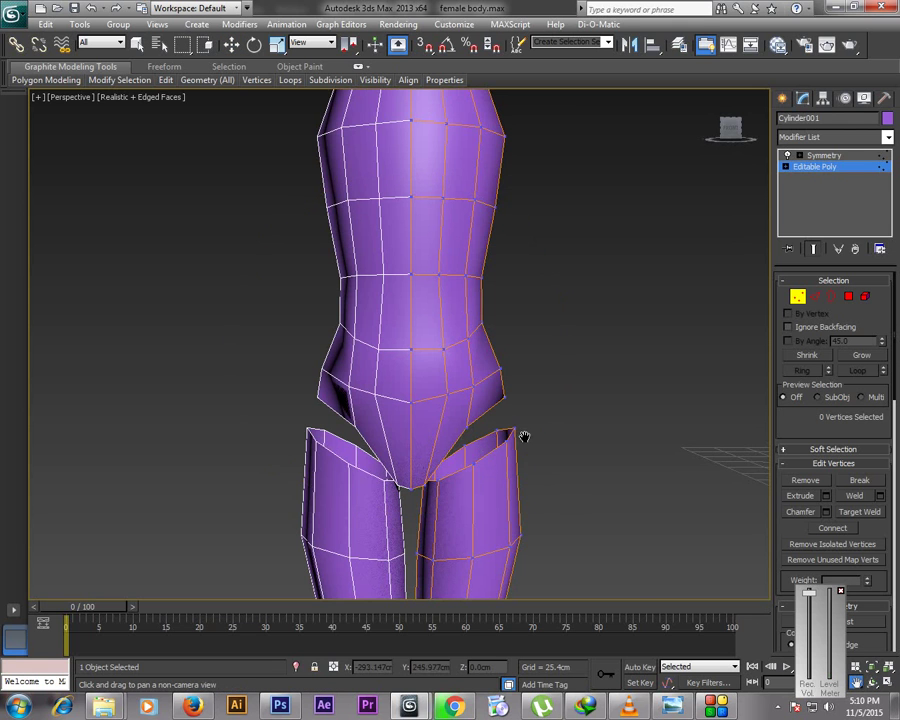
pyautogui.hotkey('alt', 'w')
pyautogui.moveTo(278, 446); pyautogui.dragTo(291, 580)
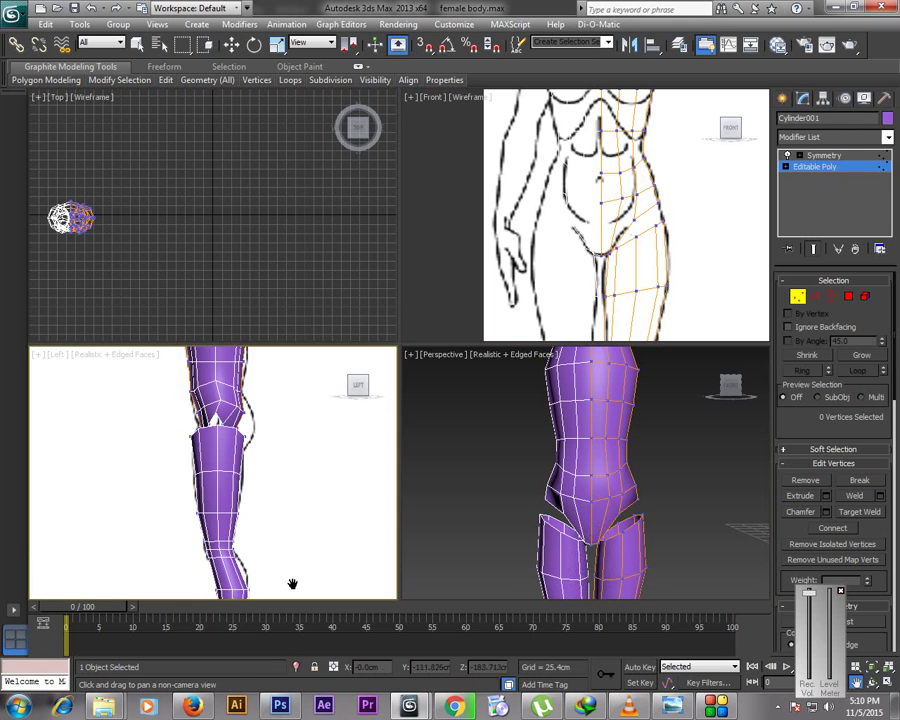
pyautogui.moveTo(616, 594); pyautogui.dragTo(601, 545)
pyautogui.scroll(5, 601, 545)
pyautogui.scroll(4, 604, 533)
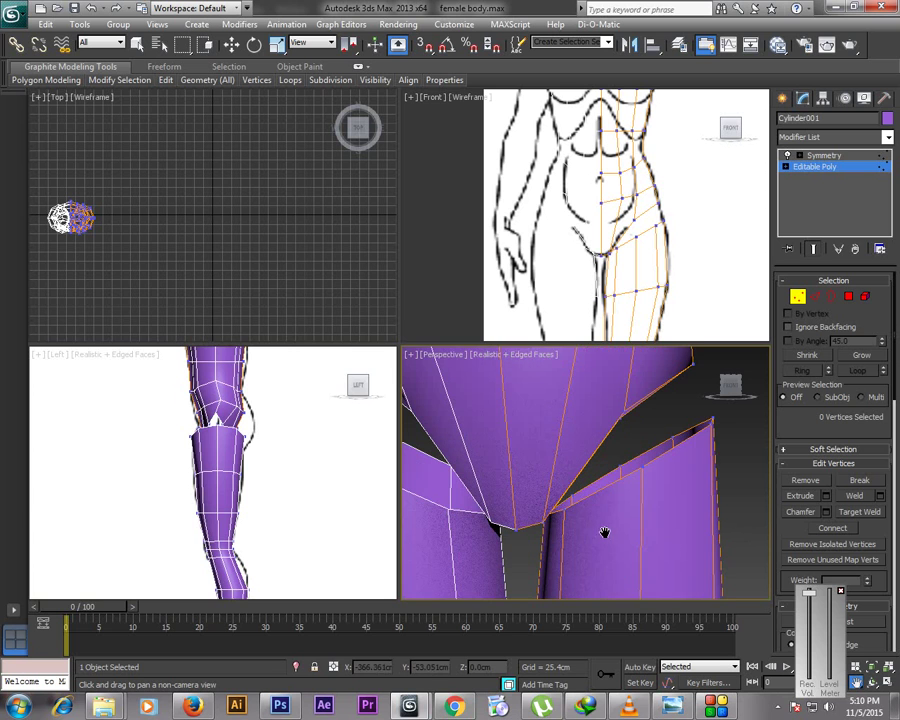
pyautogui.click(57, 355)
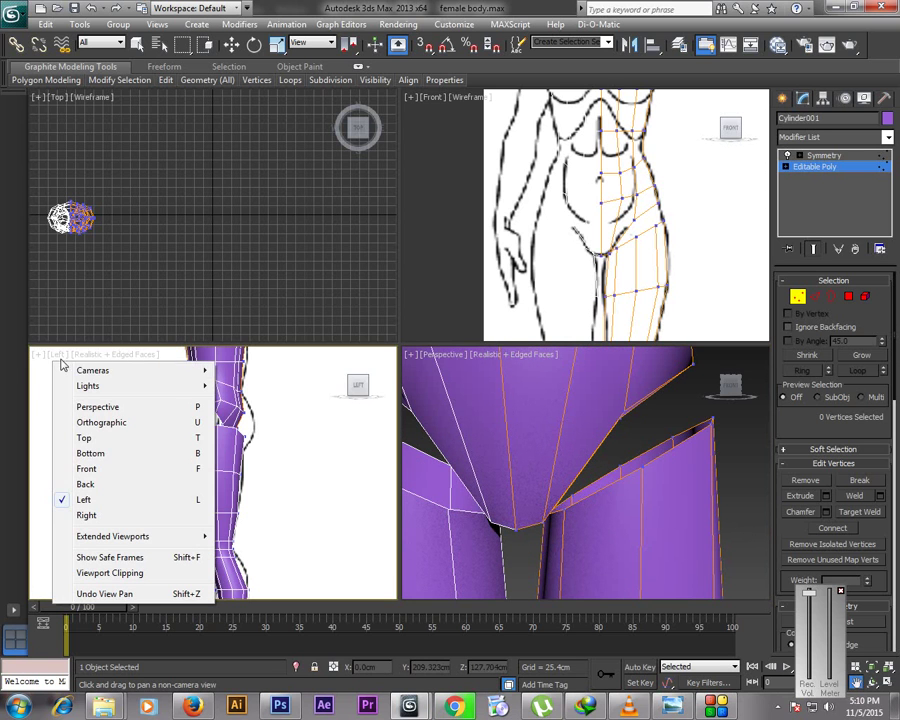
pyautogui.click(88, 515)
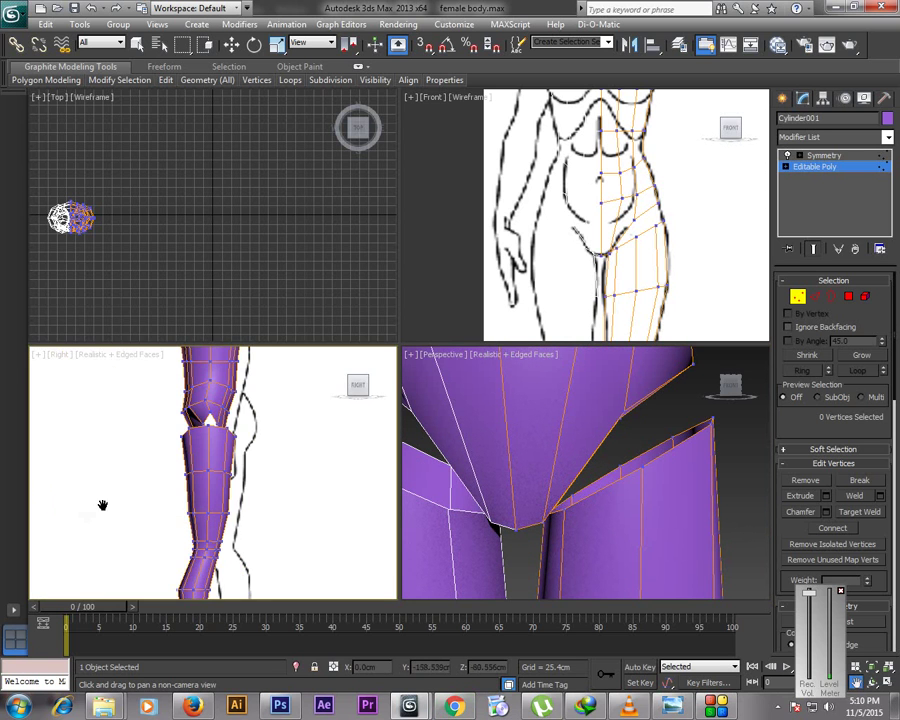
pyautogui.scroll(-8, 137, 486)
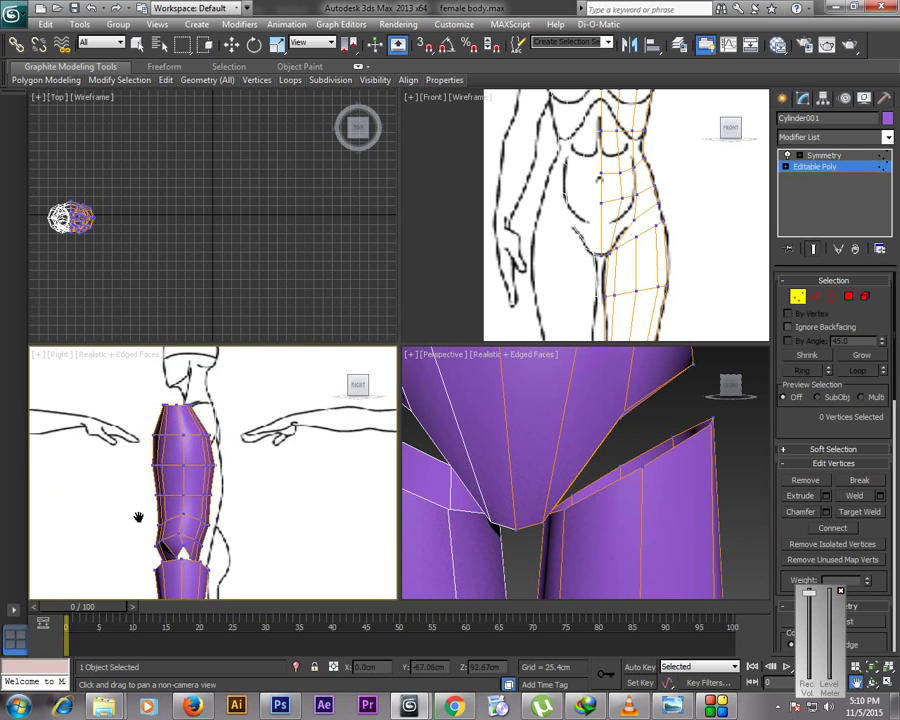
# Return the Right viewport to the Left view and frame the leg over the side reference
pyautogui.moveTo(148, 514); pyautogui.dragTo(140, 484, button='middle')
pyautogui.click(58, 354)
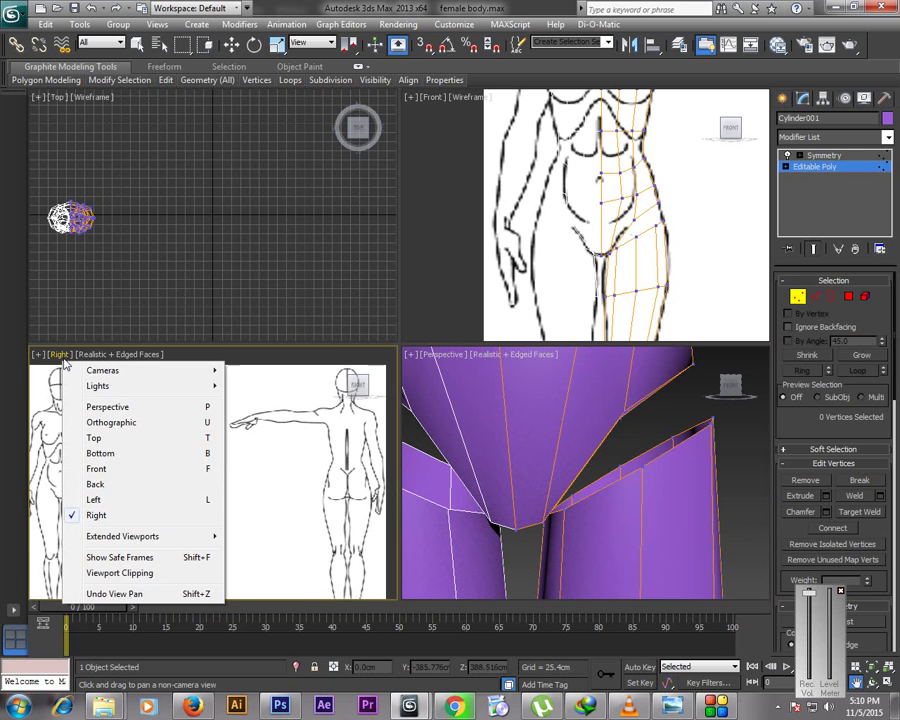
pyautogui.click(93, 499)
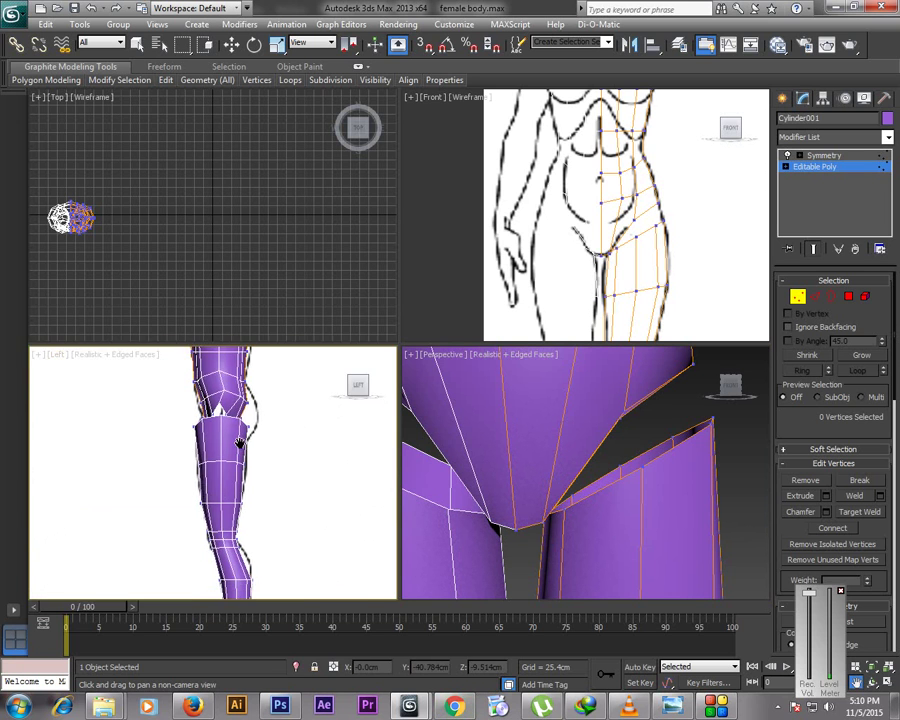
pyautogui.moveTo(414, 456); pyautogui.dragTo(583, 461, button='middle')
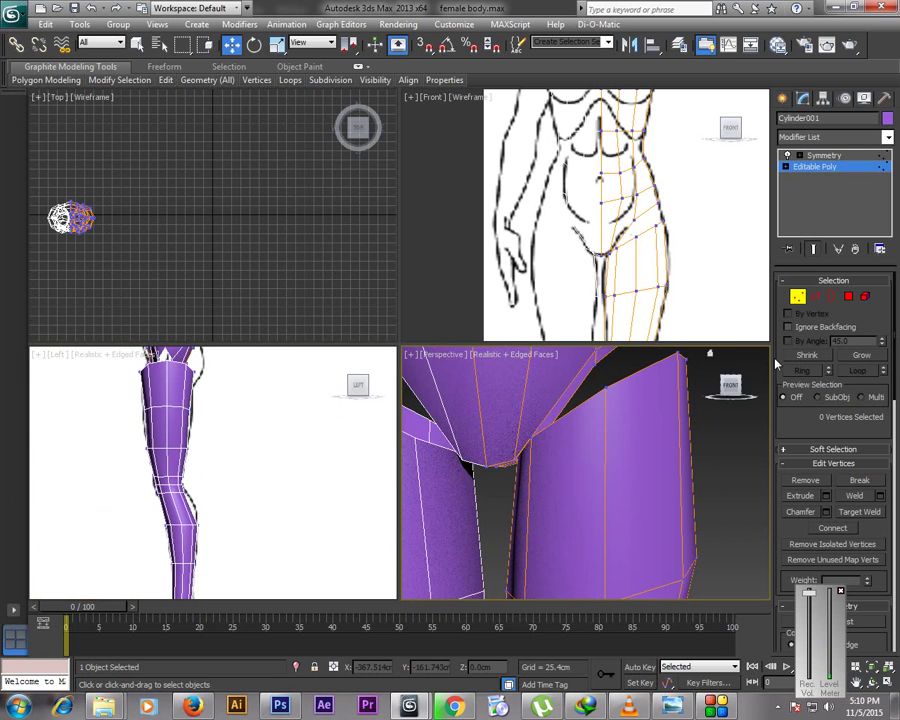
# Shade the Front view with edged faces, maximize it and frame the crotch and inner thighs closely
pyautogui.press('F3')
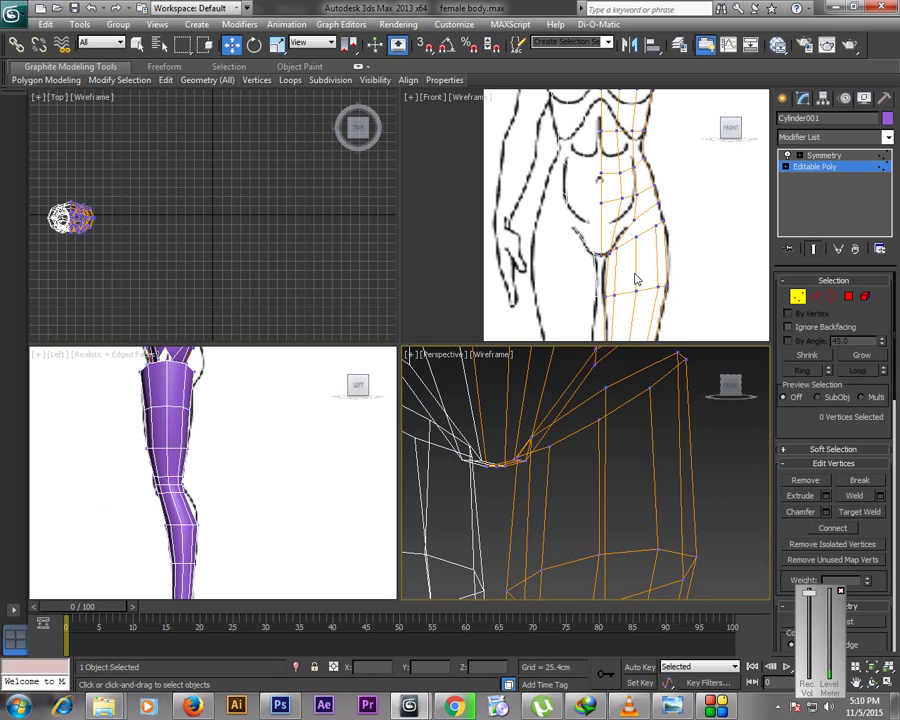
pyautogui.press('F3')
pyautogui.rightClick(622, 292)
pyautogui.press('F3')
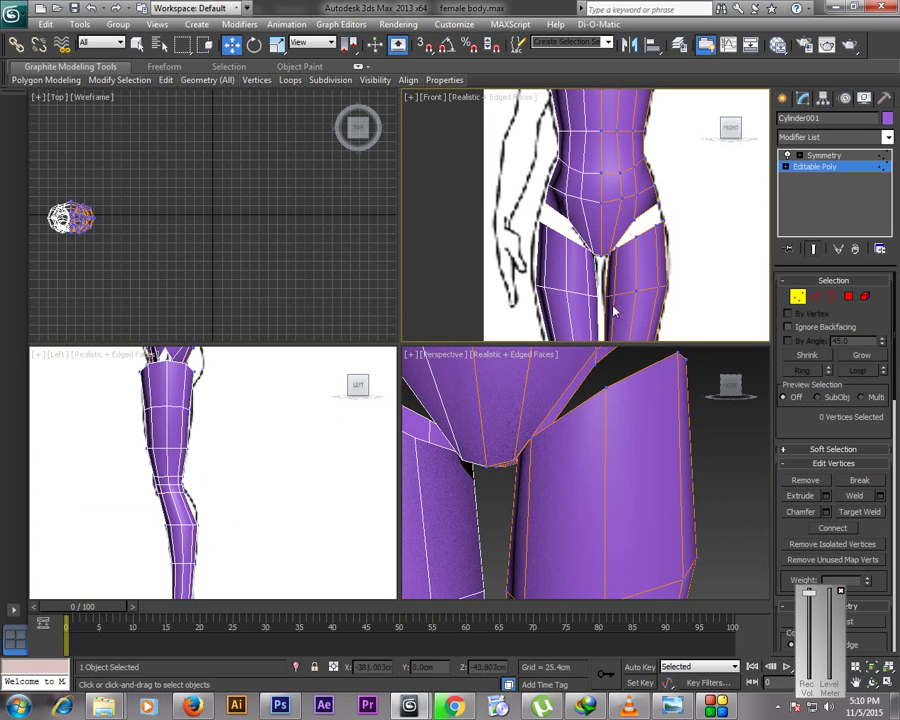
pyautogui.click(855, 681)
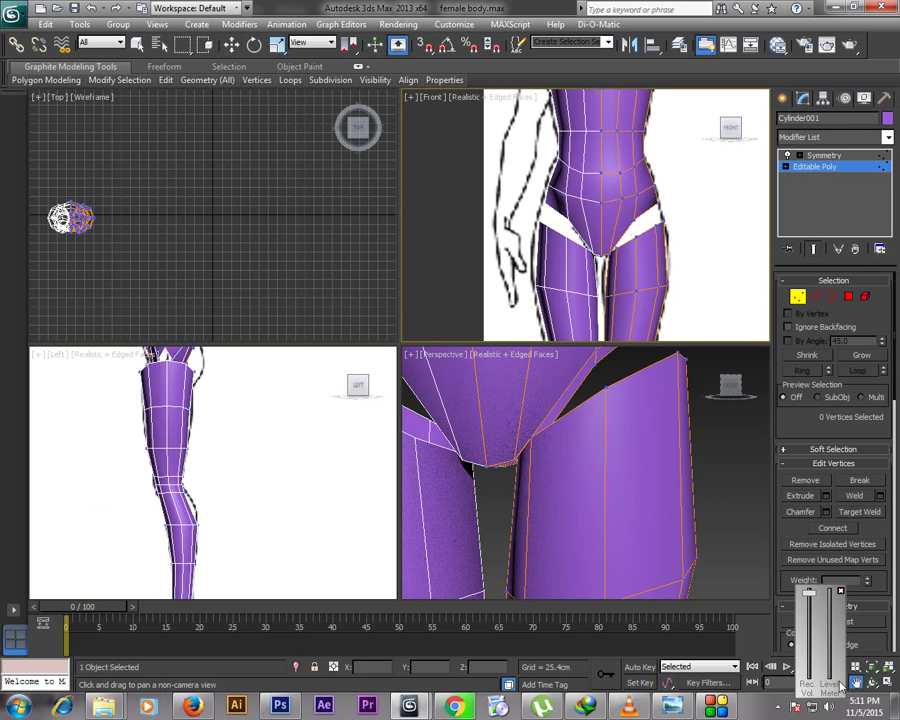
pyautogui.hotkey('alt', 'w')
pyautogui.moveTo(516, 351); pyautogui.dragTo(498, 195)
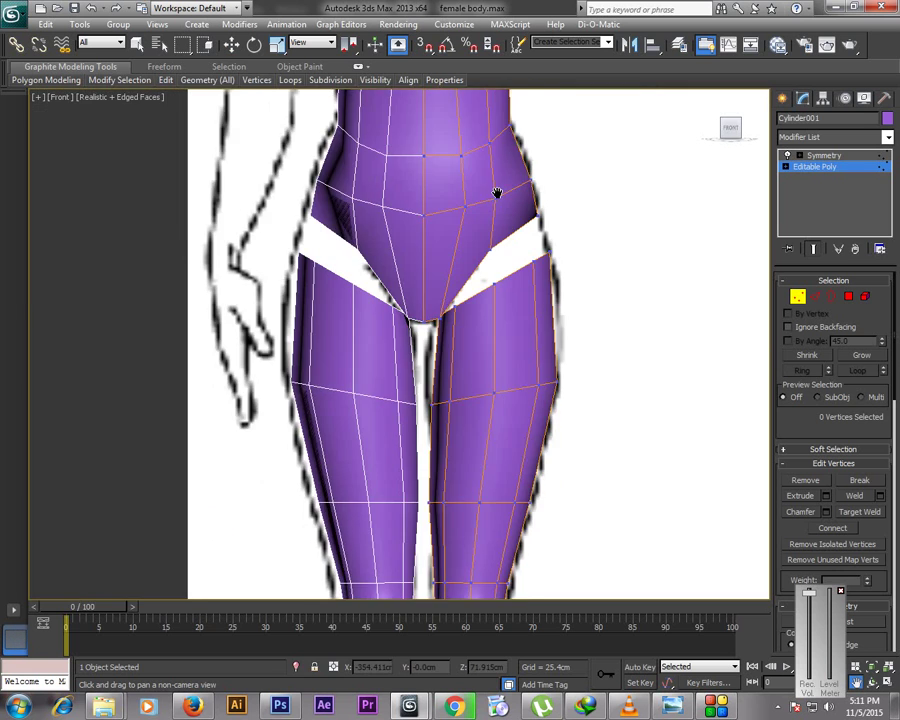
pyautogui.scroll(3, 491, 287)
# Lower the leg's inner front vertices and raise the overlapping vertices at the crotch corner in the Front view
pyautogui.press('w')
pyautogui.moveTo(484, 151); pyautogui.dragTo(508, 180)
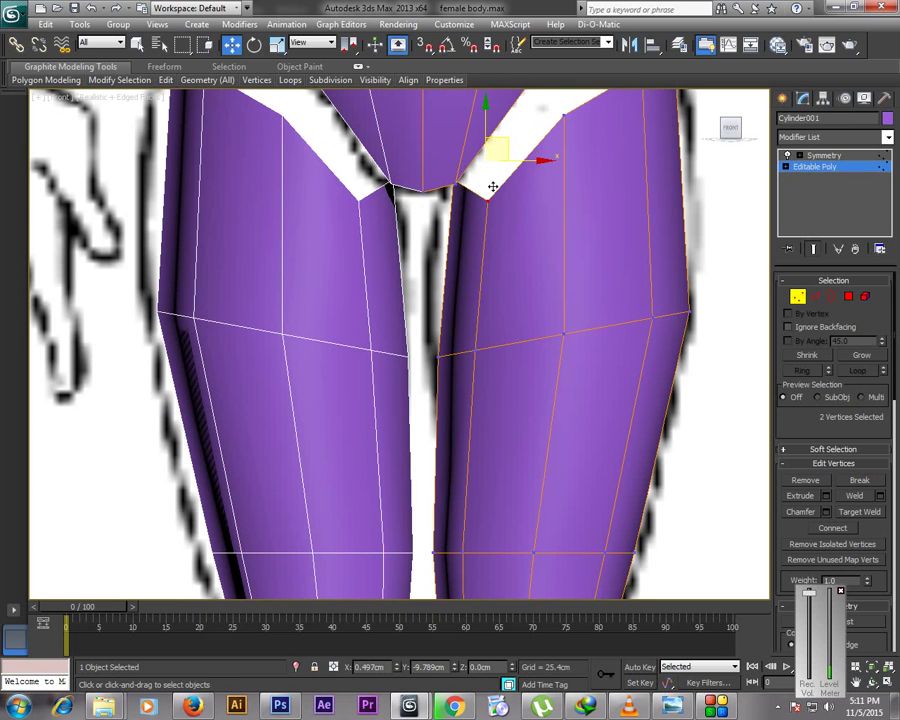
pyautogui.click(448, 170)
pyautogui.moveTo(466, 199); pyautogui.dragTo(475, 148)
pyautogui.click(450, 238)
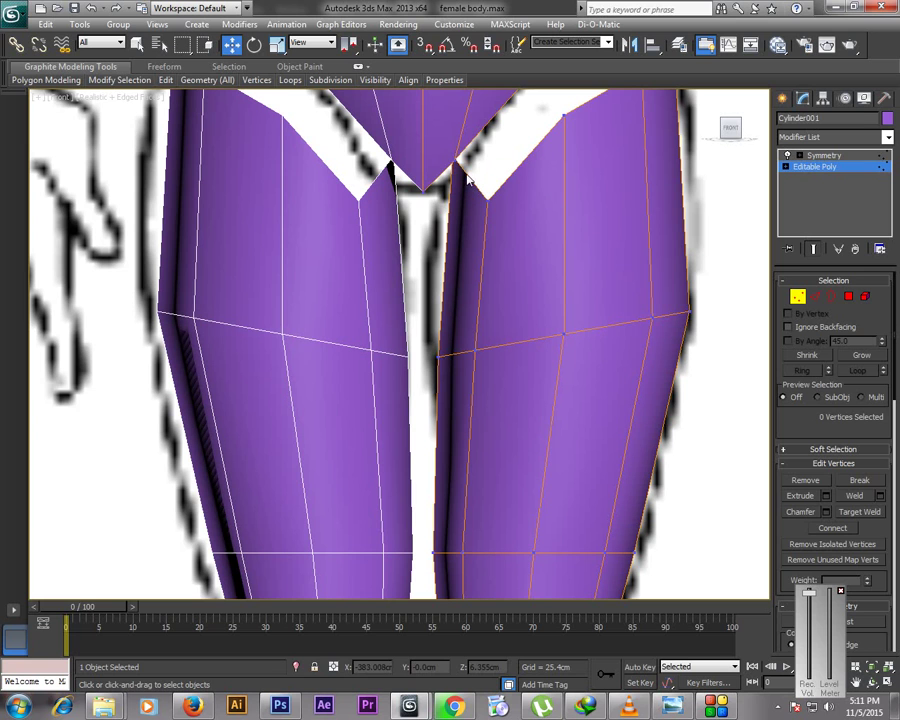
# Lower the inner top edge of the leg opening and reposition its vertices to level it just below the crotch
pyautogui.press('2')
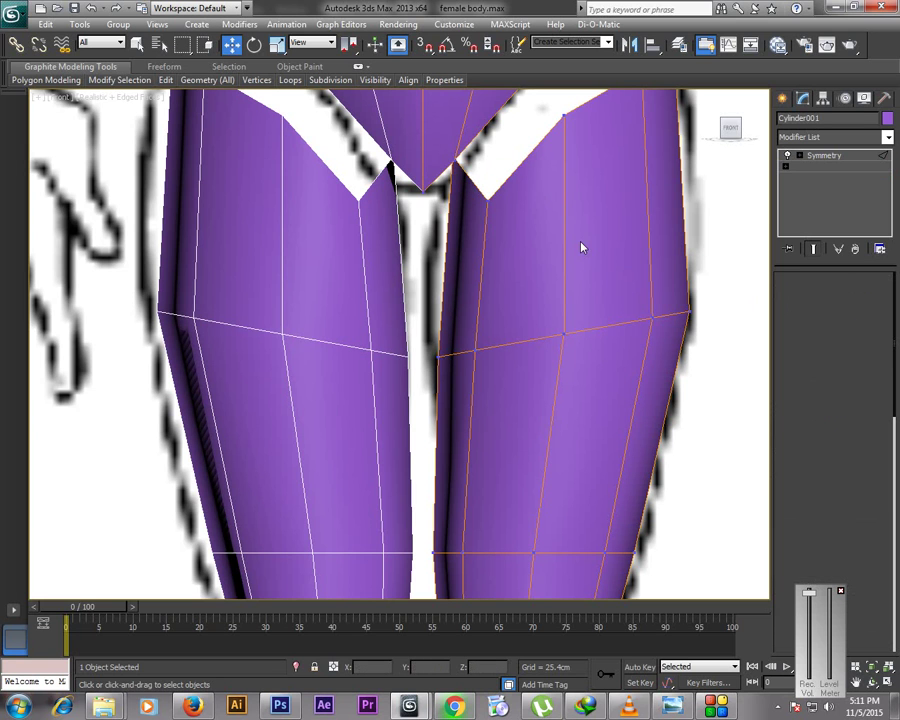
pyautogui.click(472, 176)
pyautogui.moveTo(487, 172); pyautogui.dragTo(487, 186)
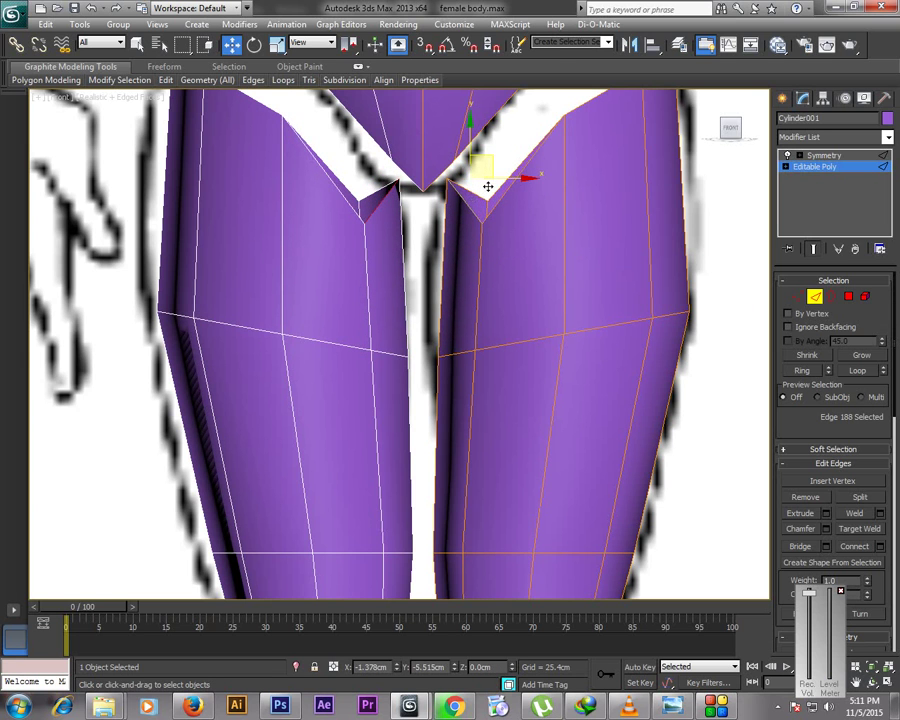
pyautogui.click(797, 296)
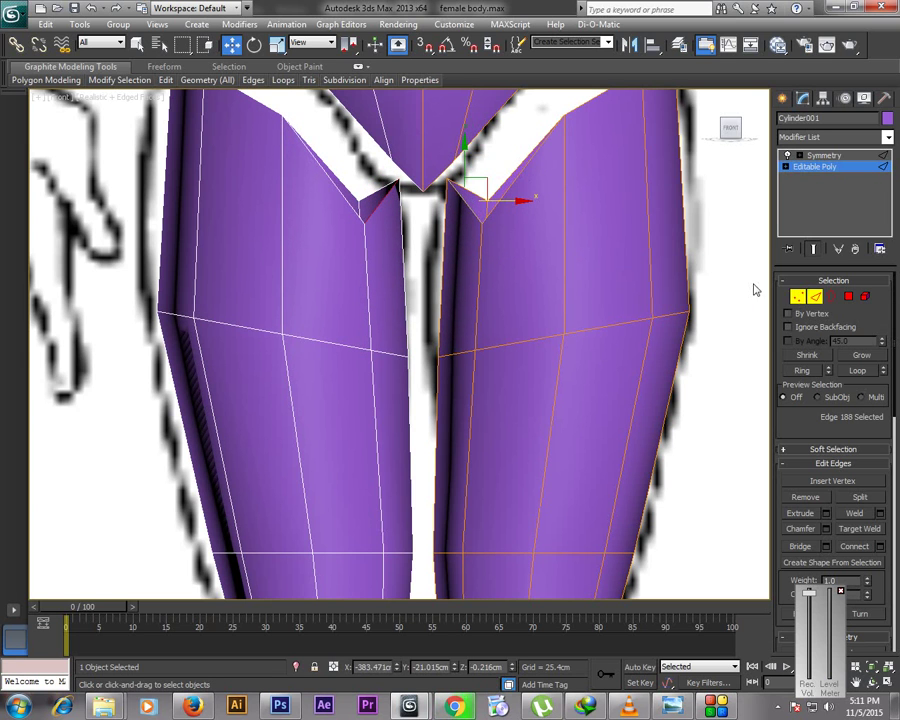
pyautogui.click(446, 179)
pyautogui.moveTo(467, 167); pyautogui.dragTo(488, 253)
pyautogui.click(489, 250)
pyautogui.moveTo(480, 191); pyautogui.dragTo(499, 231)
pyautogui.moveTo(499, 192); pyautogui.dragTo(500, 177)
# Move the three torso vertices at the crotch corner down and inward, and raise the leg's inner vertex onto the opening's curve
pyautogui.click(460, 160)
pyautogui.moveTo(441, 153); pyautogui.dragTo(480, 165)
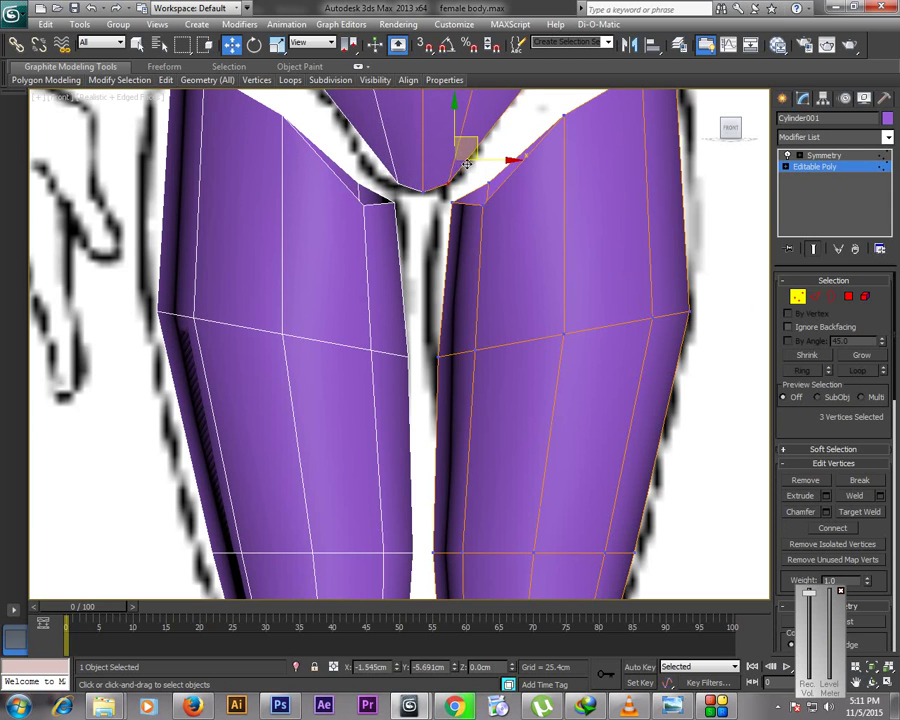
pyautogui.moveTo(474, 158); pyautogui.dragTo(457, 186)
pyautogui.click(535, 207)
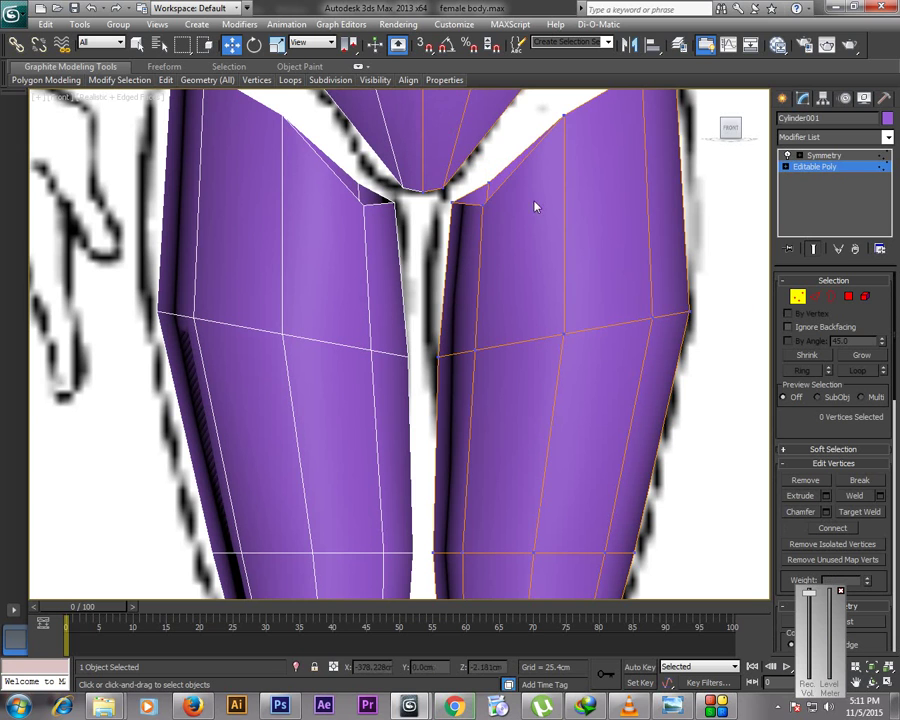
pyautogui.click(480, 205)
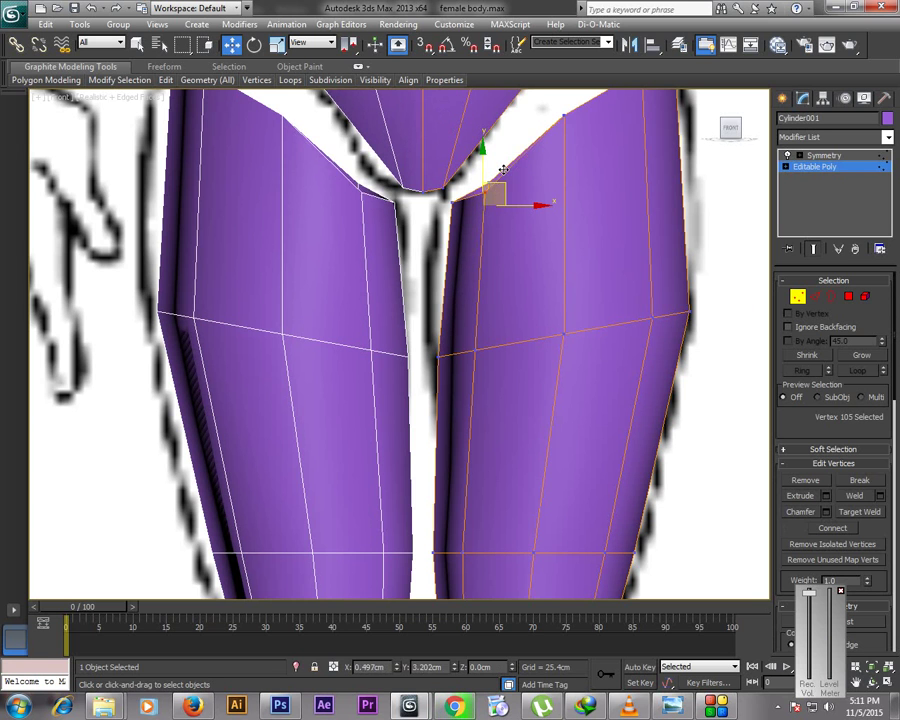
# Lower the middle cross edge beneath the crotch in the perspective view and select the front crotch edge
pyautogui.hotkey('alt', 'w')
pyautogui.scroll(3, 479, 505)
pyautogui.hotkey('alt', 'w')
pyautogui.click(872, 681)
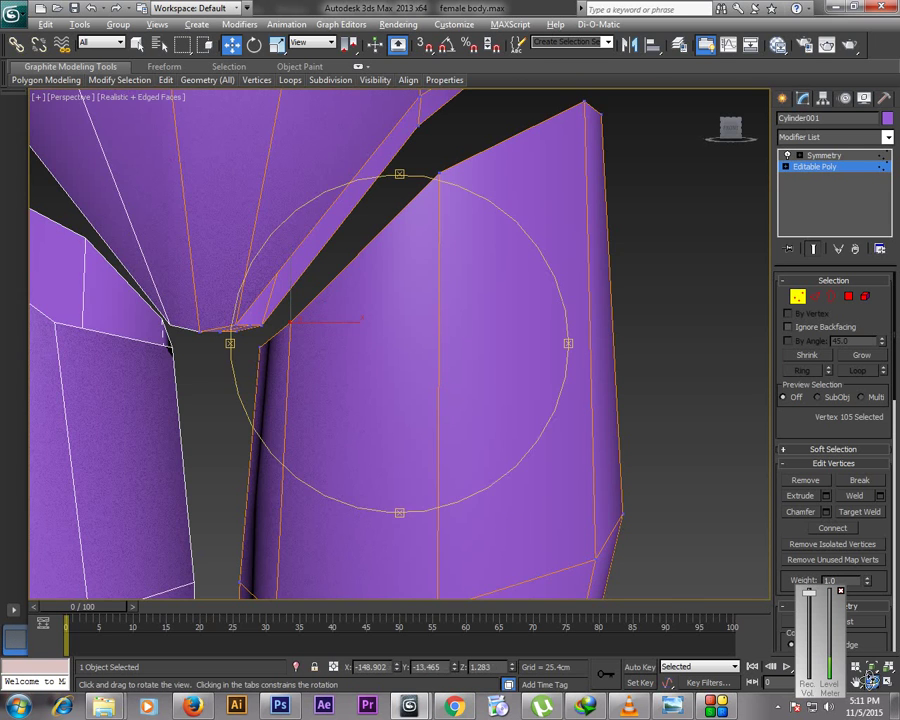
pyautogui.moveTo(331, 353); pyautogui.dragTo(280, 344)
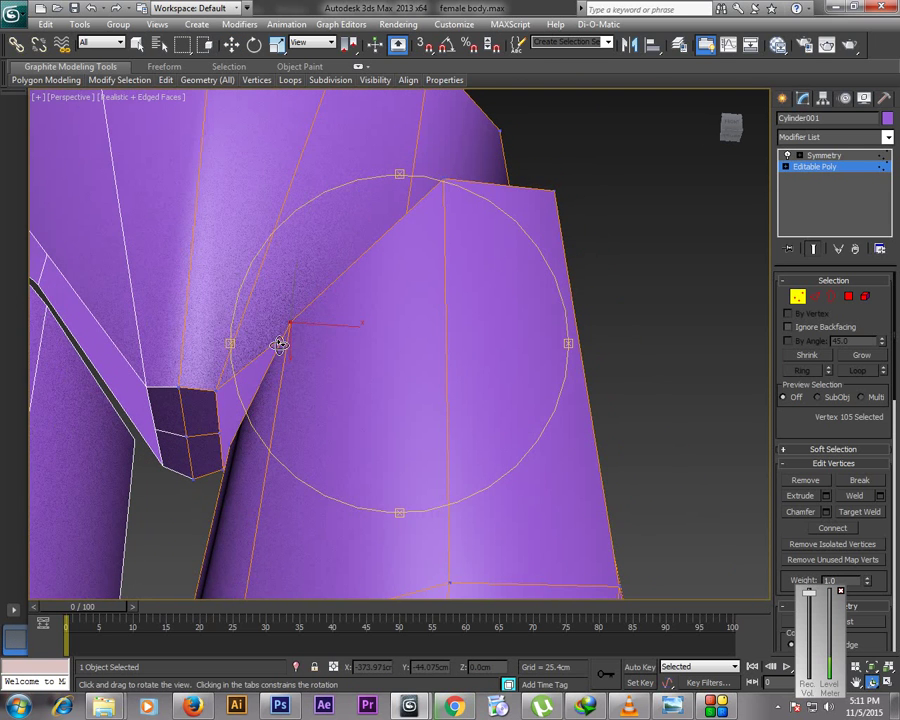
pyautogui.press('w')
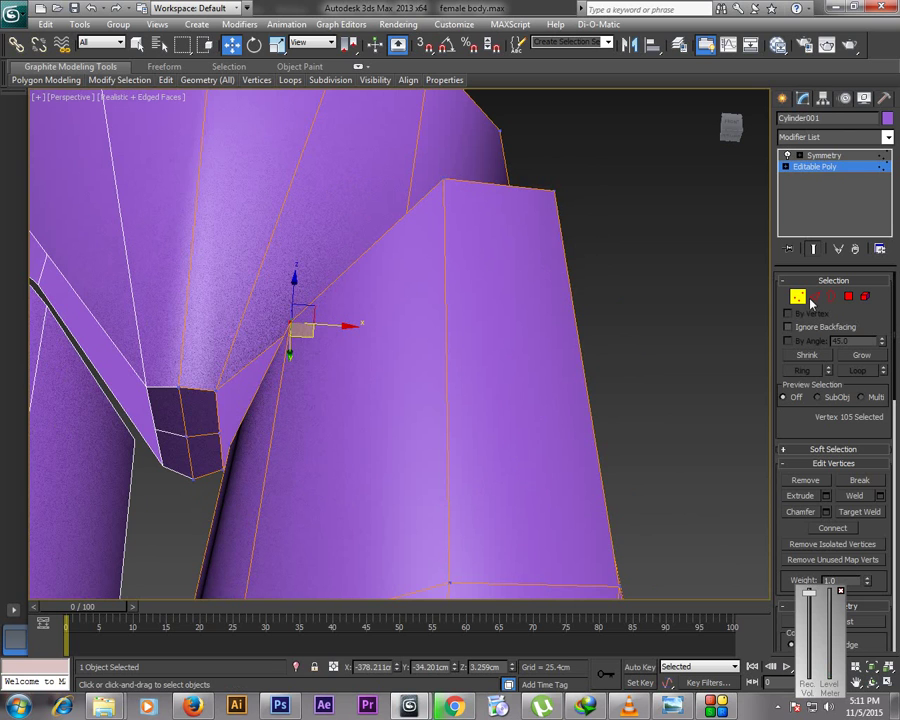
pyautogui.press('2')
pyautogui.click(212, 385)
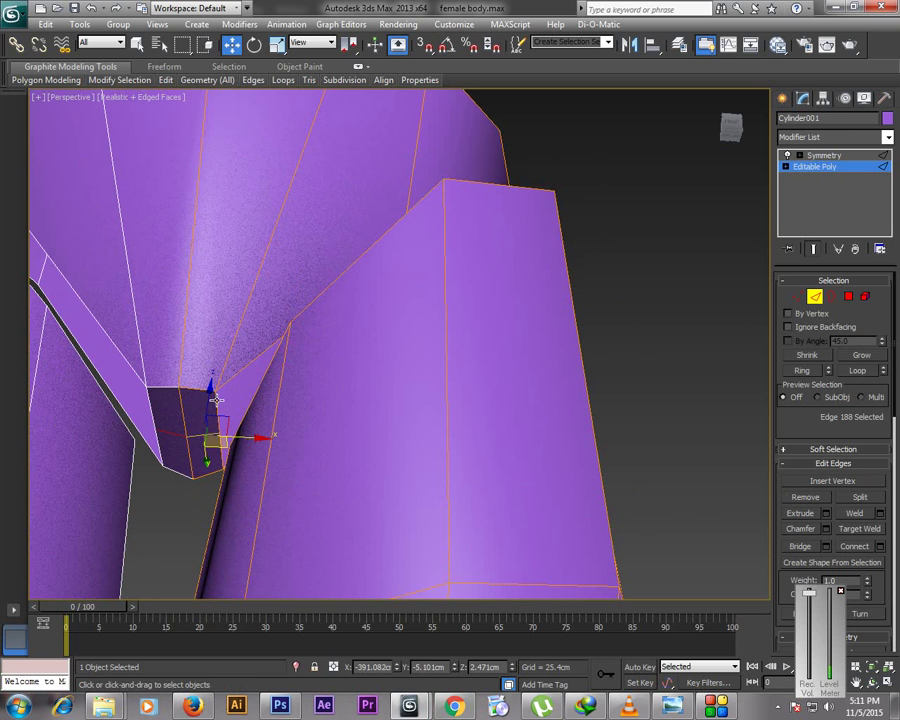
pyautogui.moveTo(215, 390); pyautogui.dragTo(204, 411)
pyautogui.click(238, 392)
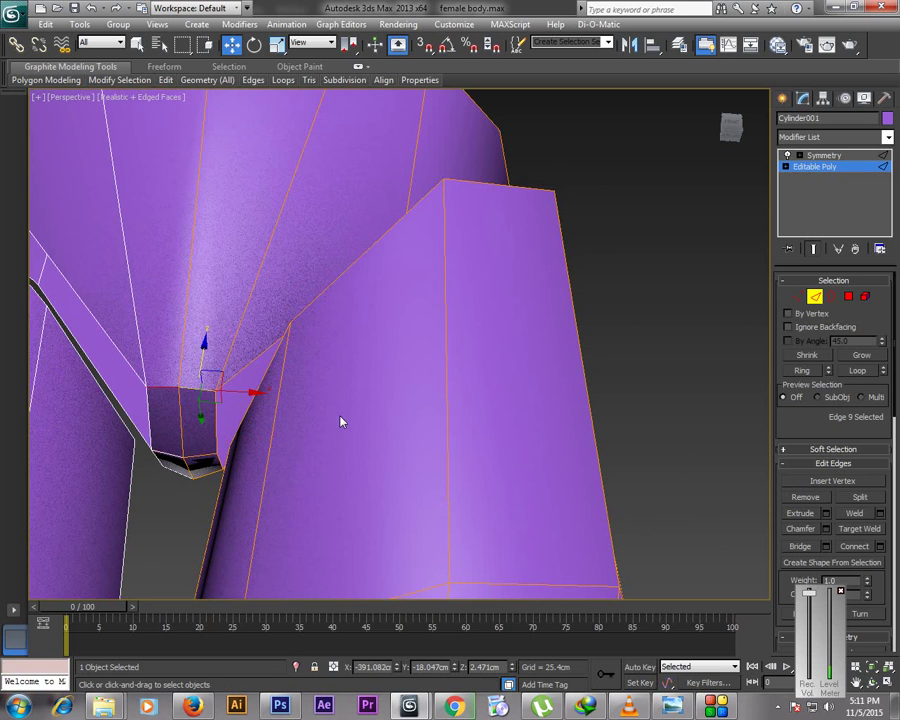
# Raise the crotch and inner-thigh vertices together to the reference crotch line in the Front wireframe view
pyautogui.hotkey('alt', 'w')
pyautogui.rightClick(579, 188)
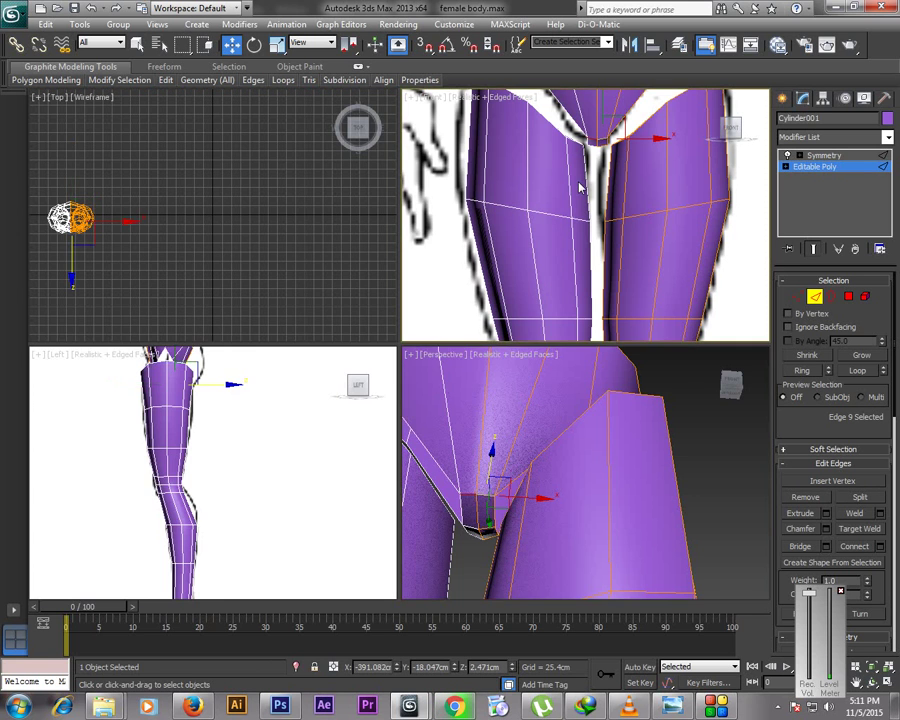
pyautogui.hotkey('alt', 'w')
pyautogui.click(798, 298)
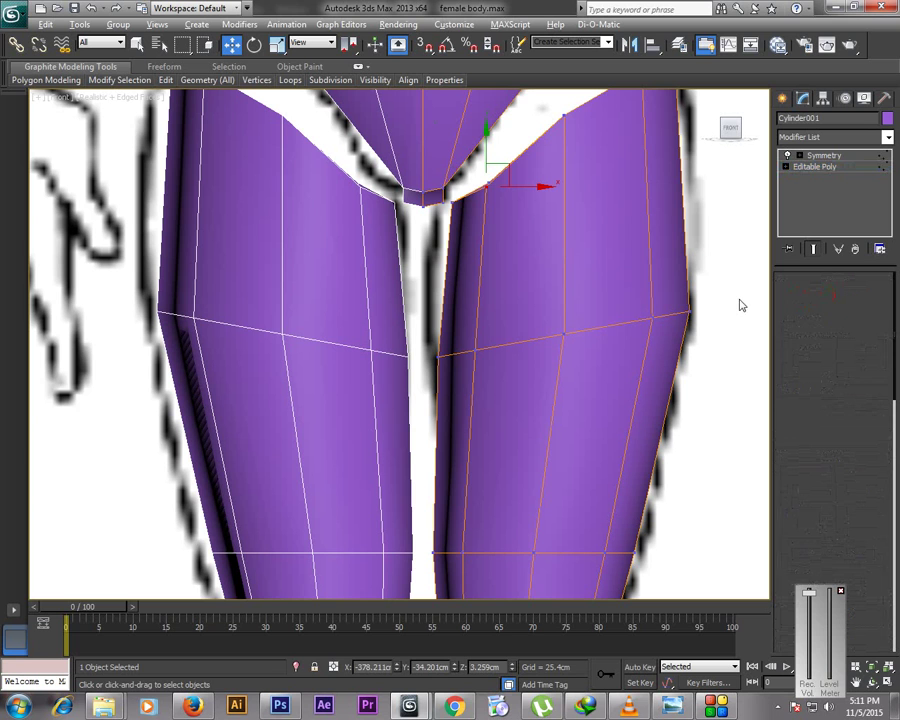
pyautogui.moveTo(397, 163); pyautogui.dragTo(446, 190)
pyautogui.press('F3')
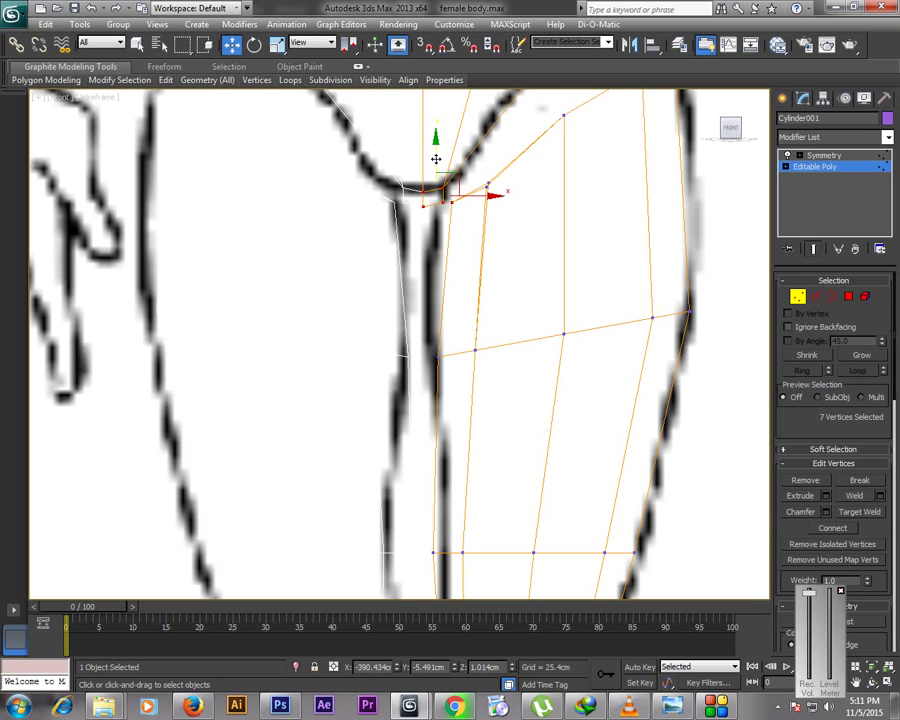
# Raise the front crotch vertices above the reference crotch line and shift the outer one outward to the groin line
pyautogui.moveTo(400, 136); pyautogui.dragTo(450, 187)
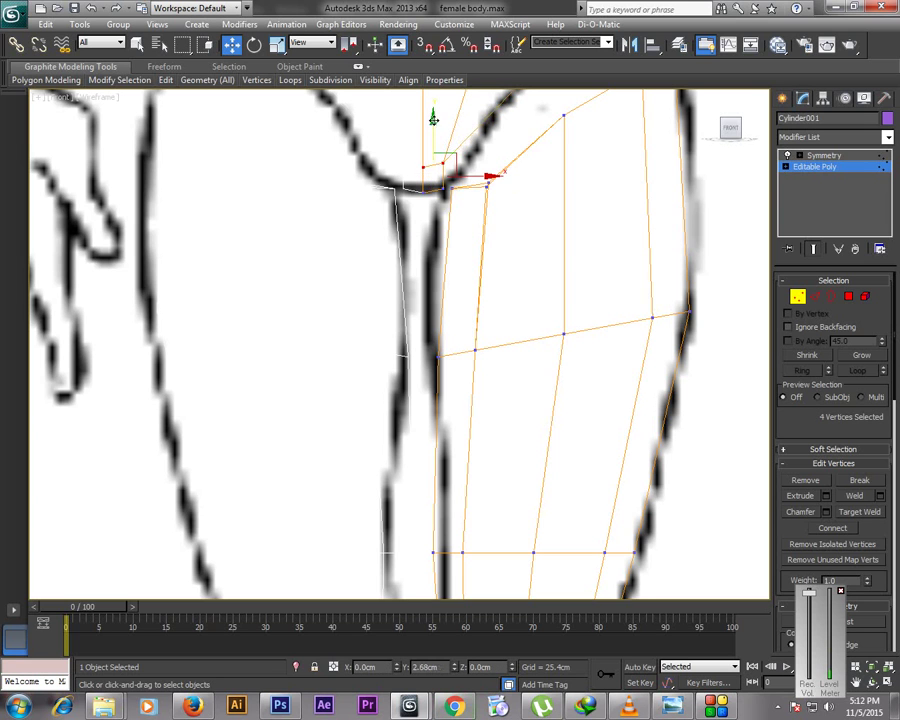
pyautogui.moveTo(434, 109); pyautogui.dragTo(434, 102)
pyautogui.click(430, 240)
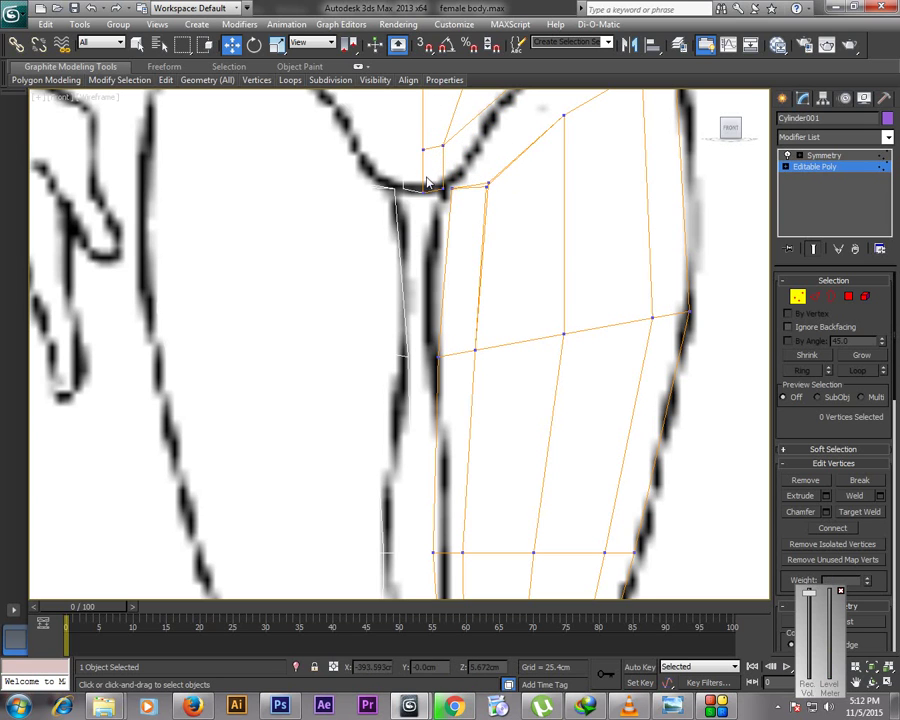
pyautogui.moveTo(408, 178); pyautogui.dragTo(447, 212)
pyautogui.click(447, 259)
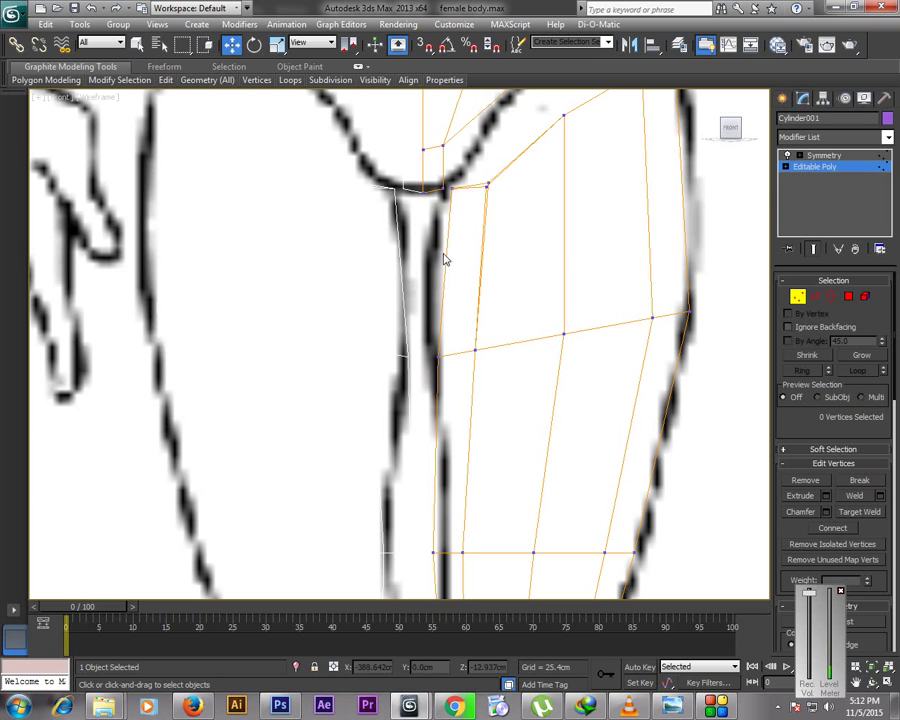
pyautogui.moveTo(437, 131); pyautogui.dragTo(491, 122)
pyautogui.click(416, 214)
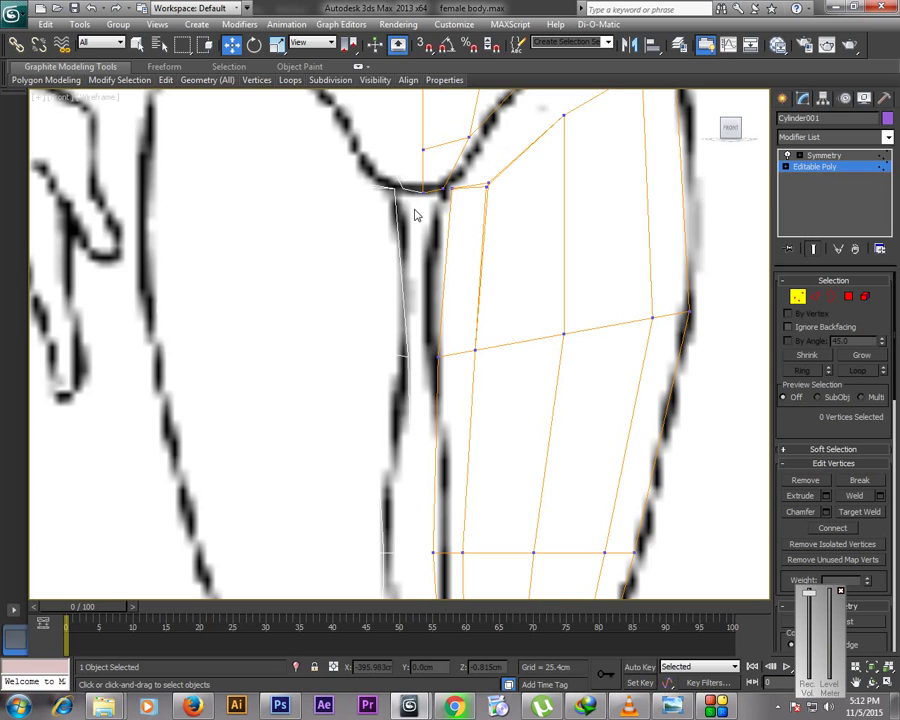
# Ring-select the edges of the strip beneath the crotch and connect them with a new edge across each half
pyautogui.hotkey('alt', 'w')
pyautogui.scroll(2, 434, 503)
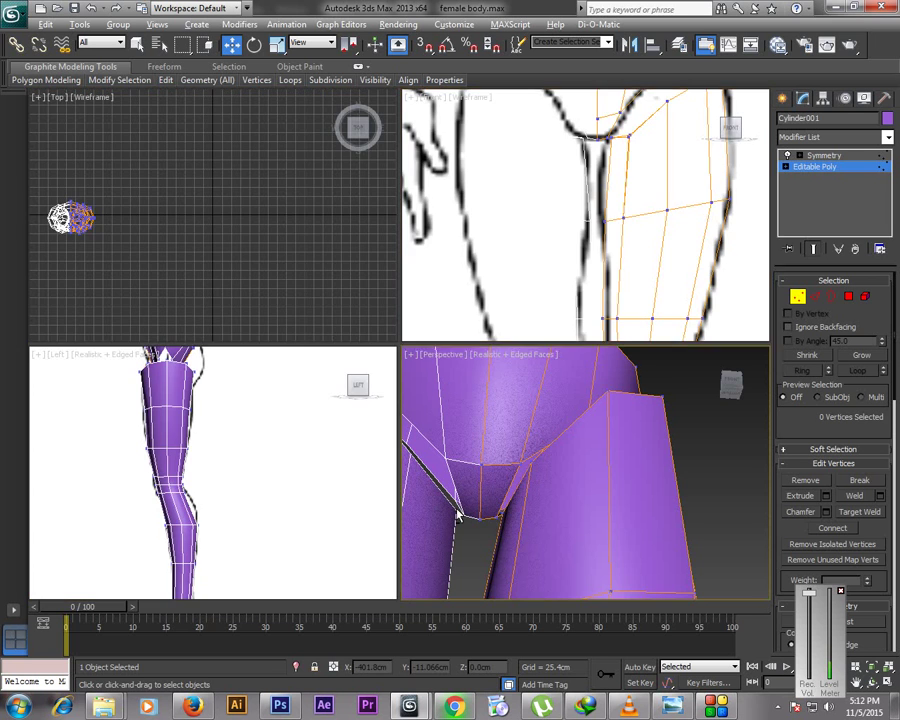
pyautogui.hotkey('alt', 'w')
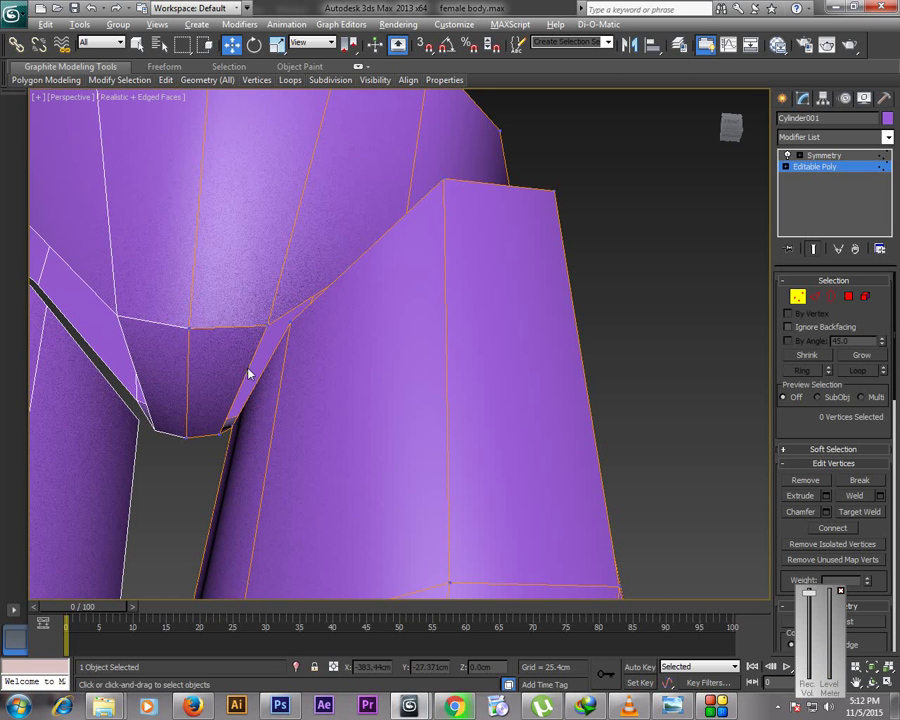
pyautogui.hotkey('ctrl', 'r')
pyautogui.moveTo(317, 331); pyautogui.dragTo(268, 382)
pyautogui.rightClick(440, 402)
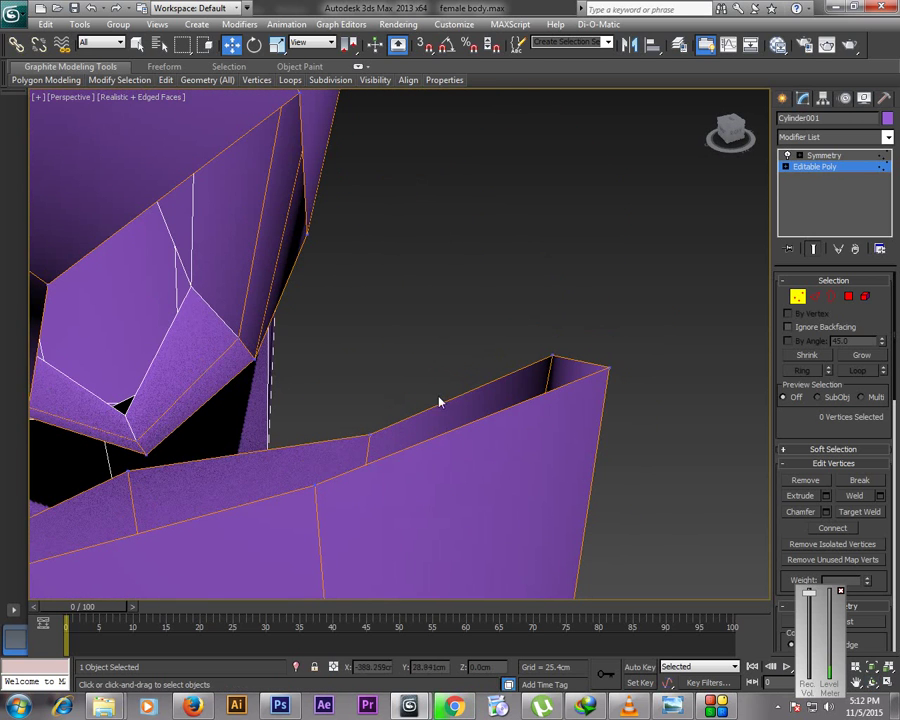
pyautogui.click(815, 297)
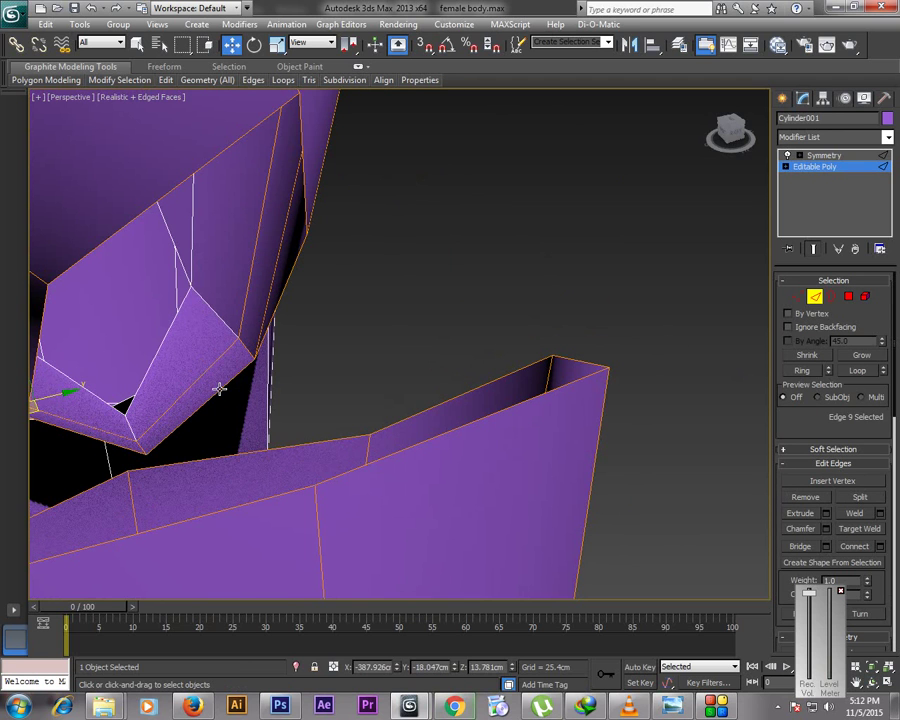
pyautogui.click(219, 389)
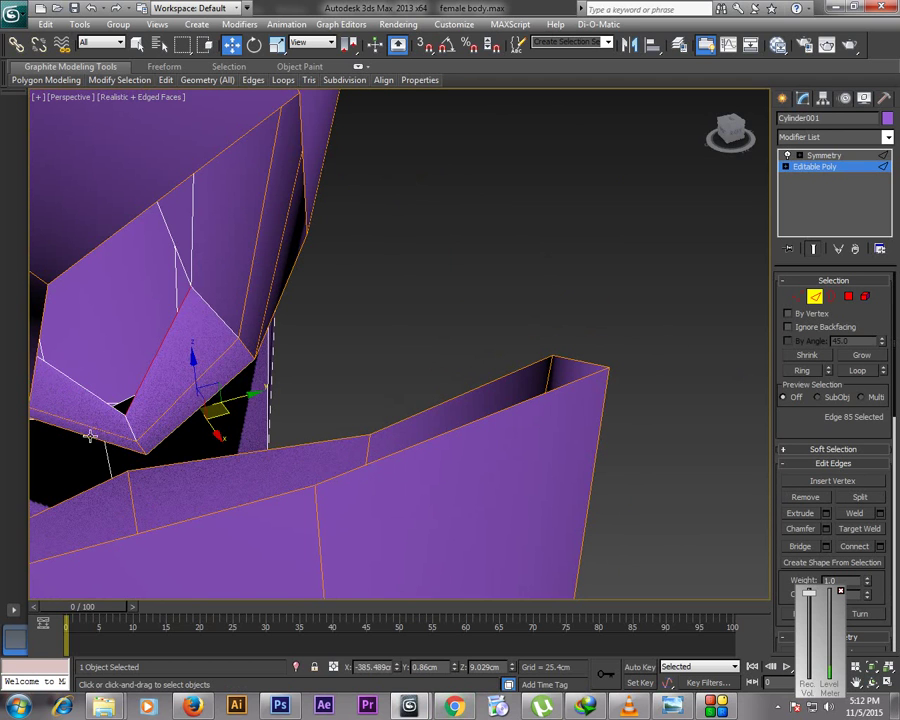
pyautogui.keyDown('ctrl'); pyautogui.click(90, 436); pyautogui.keyUp('ctrl')
pyautogui.click(808, 374)
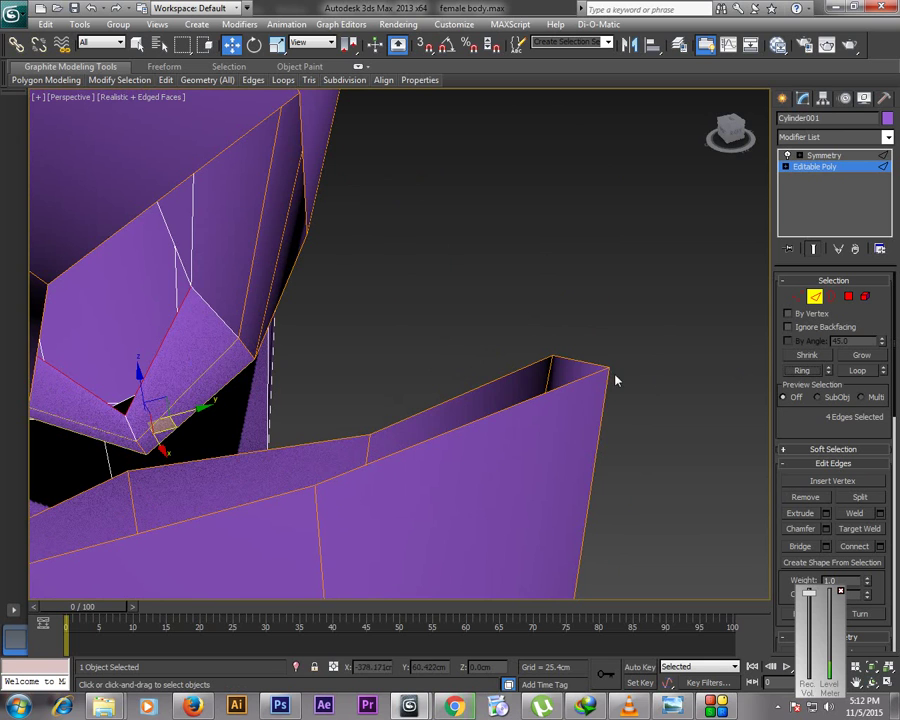
pyautogui.rightClick(515, 295)
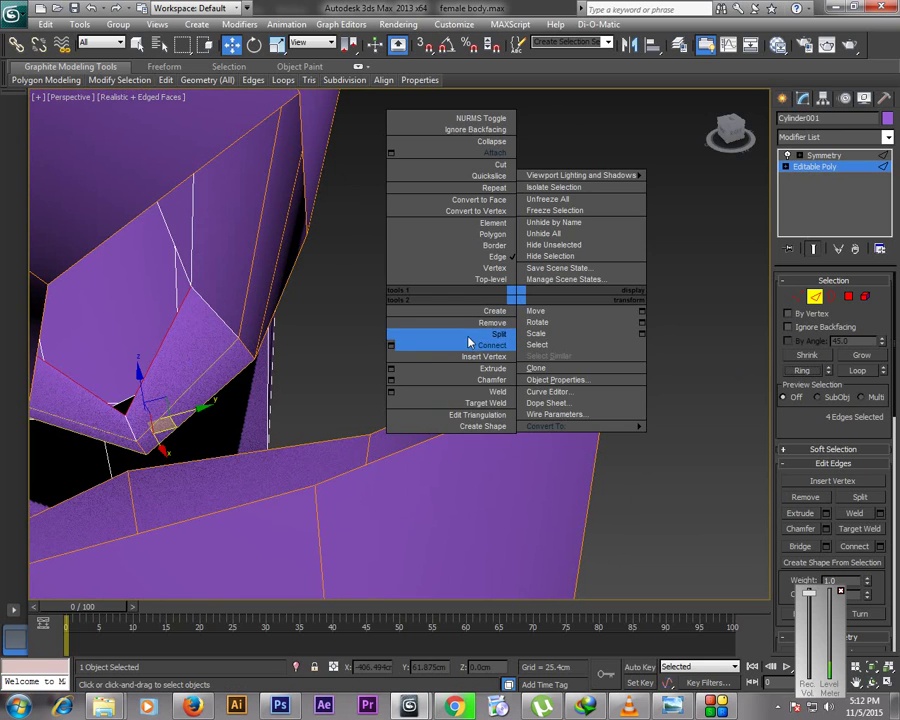
pyautogui.click(391, 346)
pyautogui.click(408, 411)
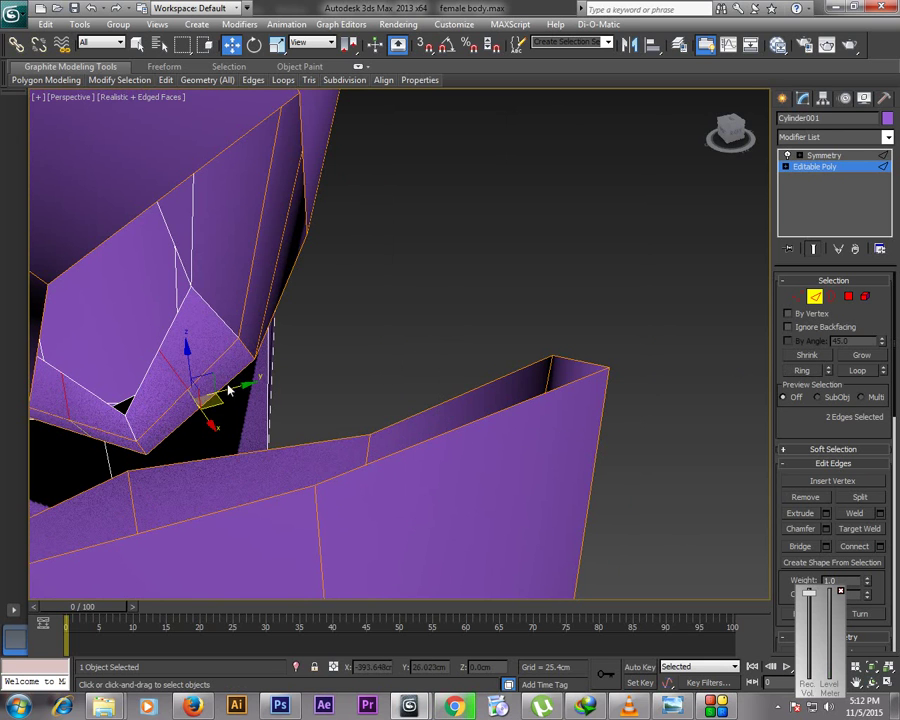
# Lower the two new edges of the crotch strip in the perspective view to round its underside, and clear the selection
pyautogui.moveTo(189, 354); pyautogui.dragTo(204, 384)
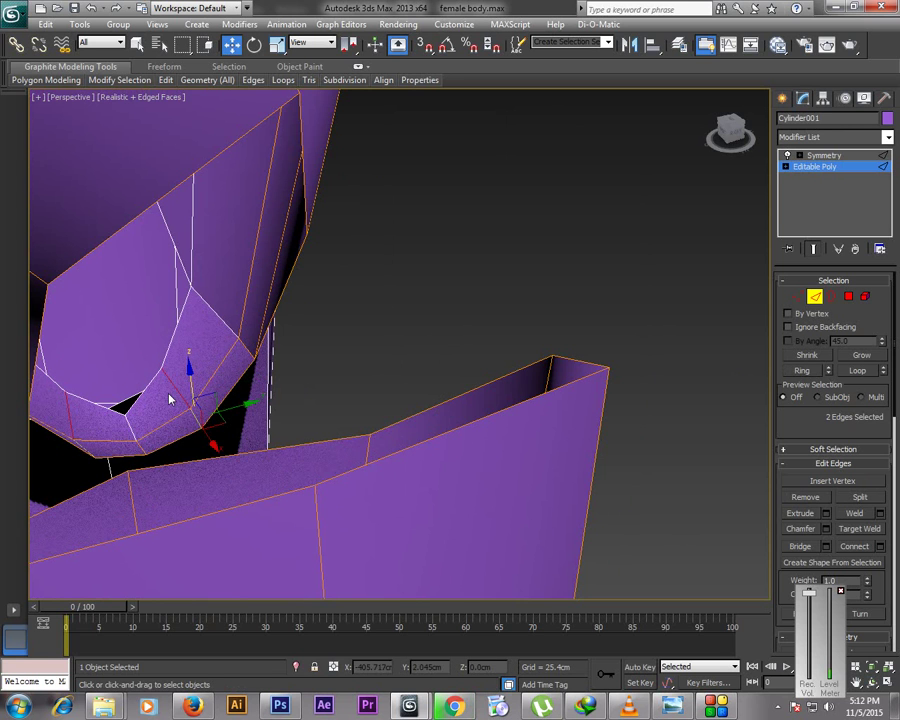
pyautogui.hotkey('alt', 'w')
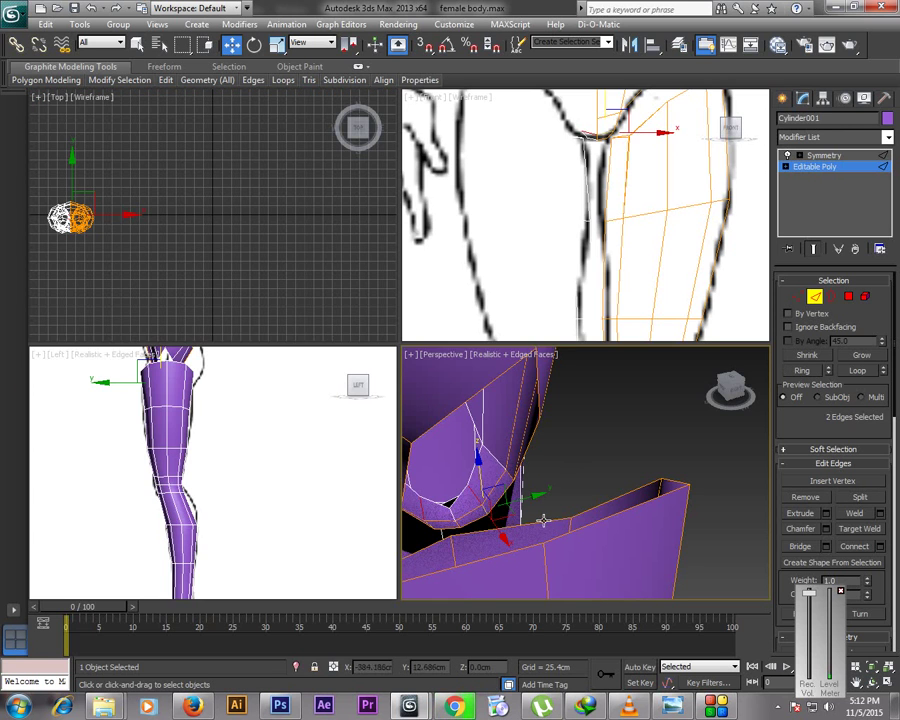
pyautogui.click(571, 472)
# Target weld the crotch strip's lower vertices to the matching vertices on the inner-thigh rim of the leg opening
pyautogui.hotkey('alt', 'w')
pyautogui.click(857, 683)
pyautogui.moveTo(374, 296); pyautogui.dragTo(604, 222)
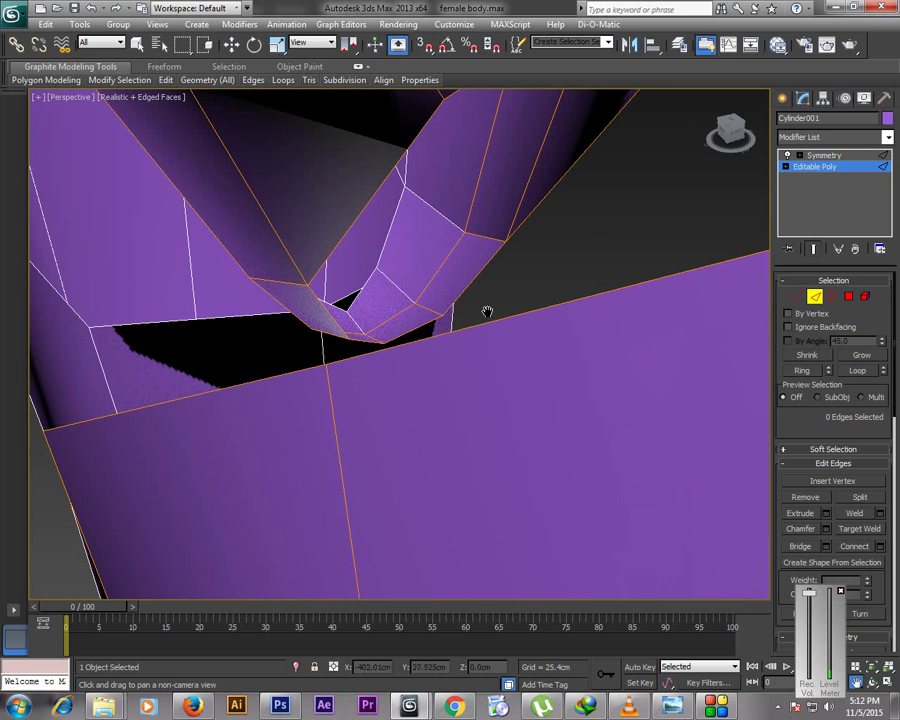
pyautogui.hotkey('ctrl', 'r')
pyautogui.moveTo(281, 279); pyautogui.dragTo(245, 293)
pyautogui.rightClick(370, 415)
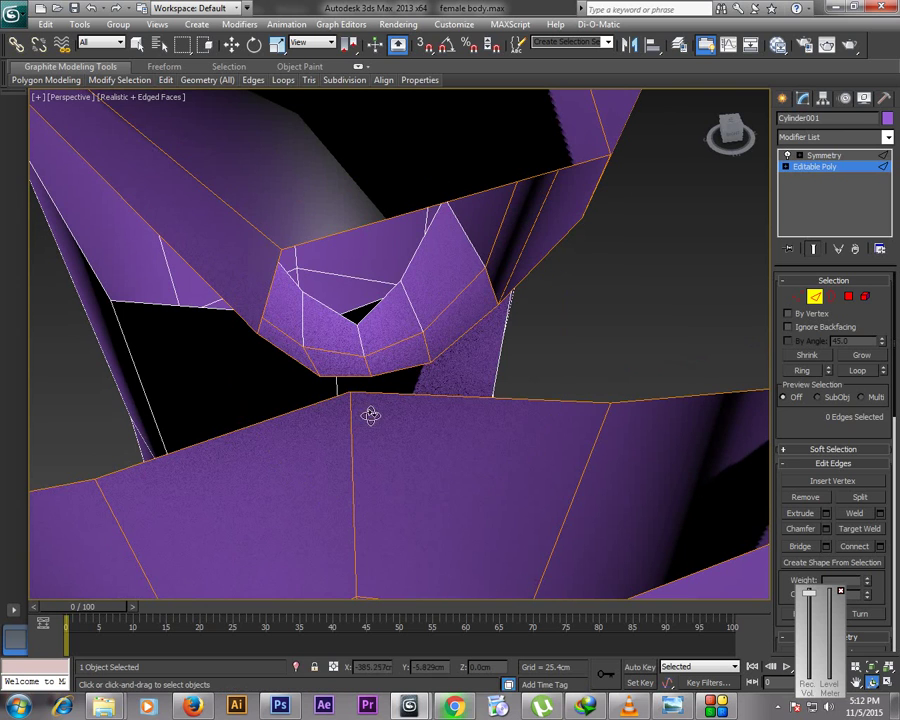
pyautogui.click(797, 296)
pyautogui.rightClick(613, 327)
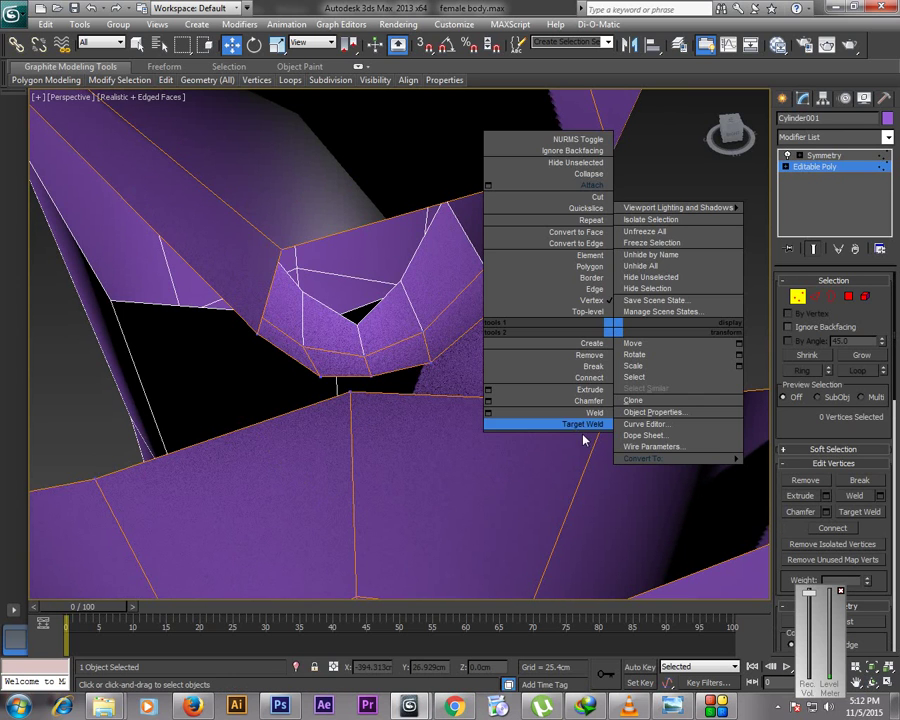
pyautogui.click(584, 425)
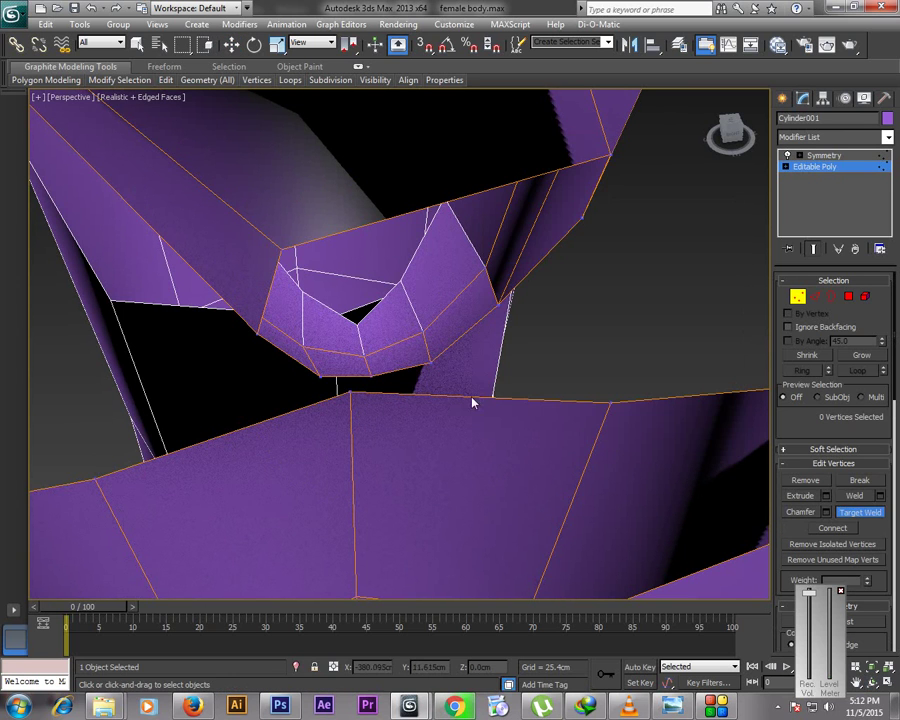
pyautogui.click(372, 377)
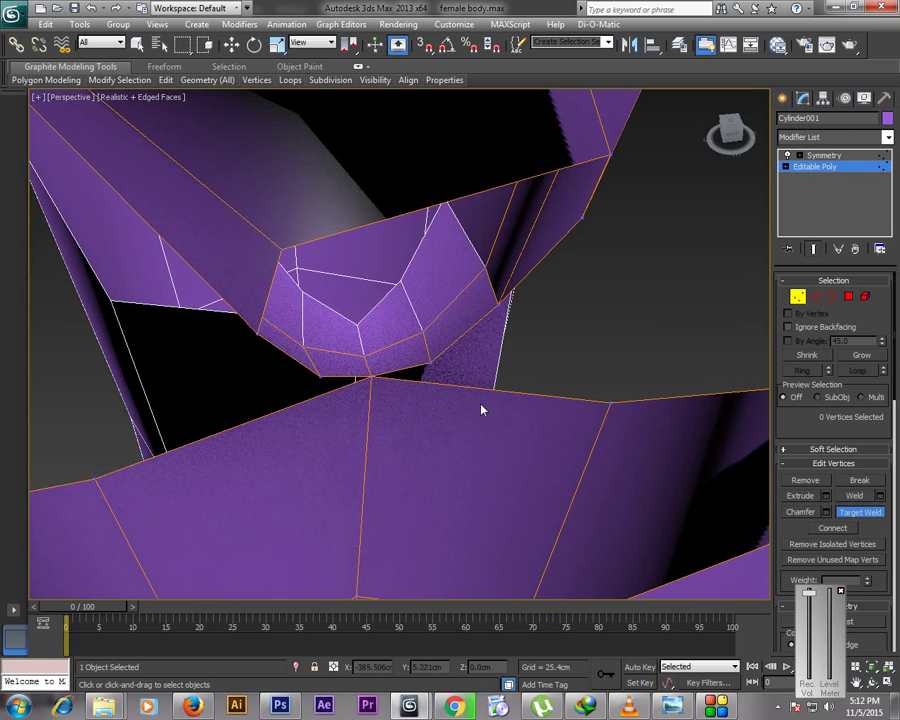
pyautogui.click(607, 403)
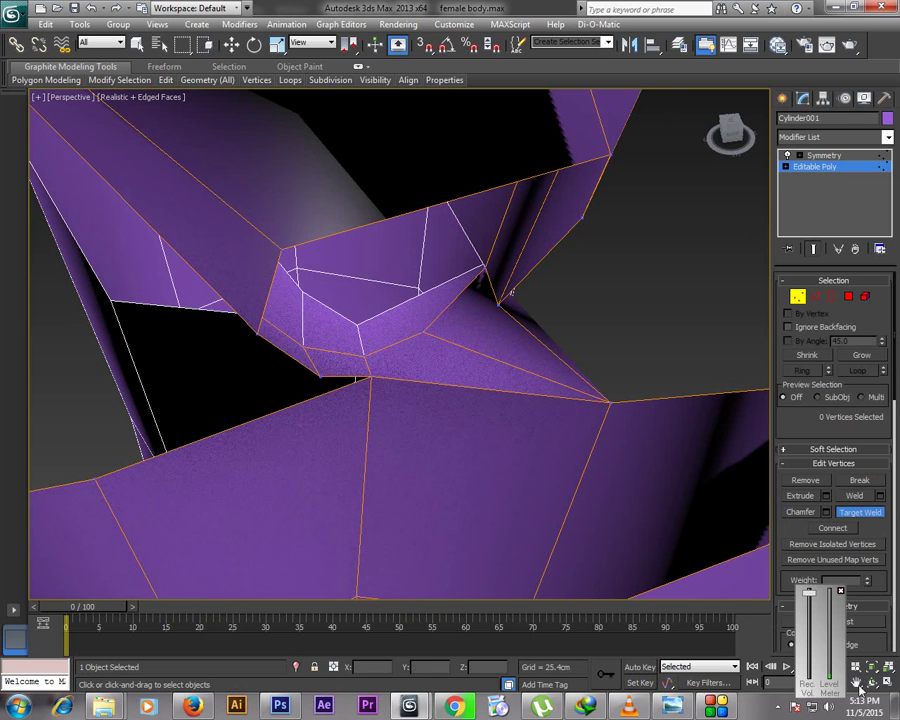
# Target weld the torso's lower hip vertices onto the matching vertices along the outer rim of the leg opening
pyautogui.rightClick(618, 353)
pyautogui.moveTo(618, 353); pyautogui.dragTo(530, 329, button='middle')
pyautogui.hotkey('ctrl', 'w')
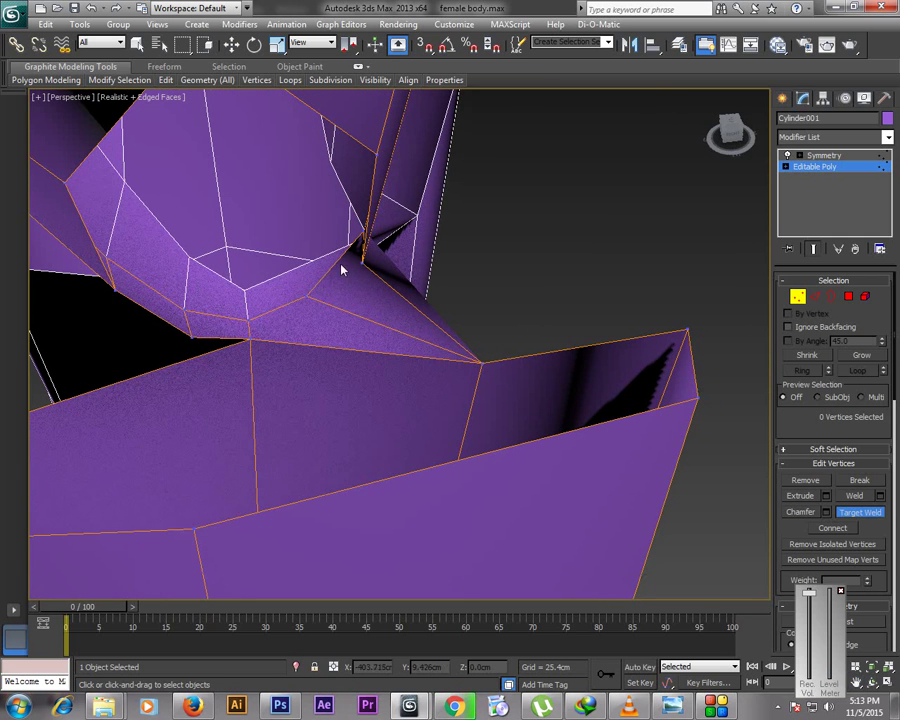
pyautogui.click(362, 262)
pyautogui.click(686, 330)
pyautogui.keyDown('alt'); pyautogui.moveTo(597, 317); pyautogui.dragTo(531, 300, button='middle'); pyautogui.keyUp('alt')
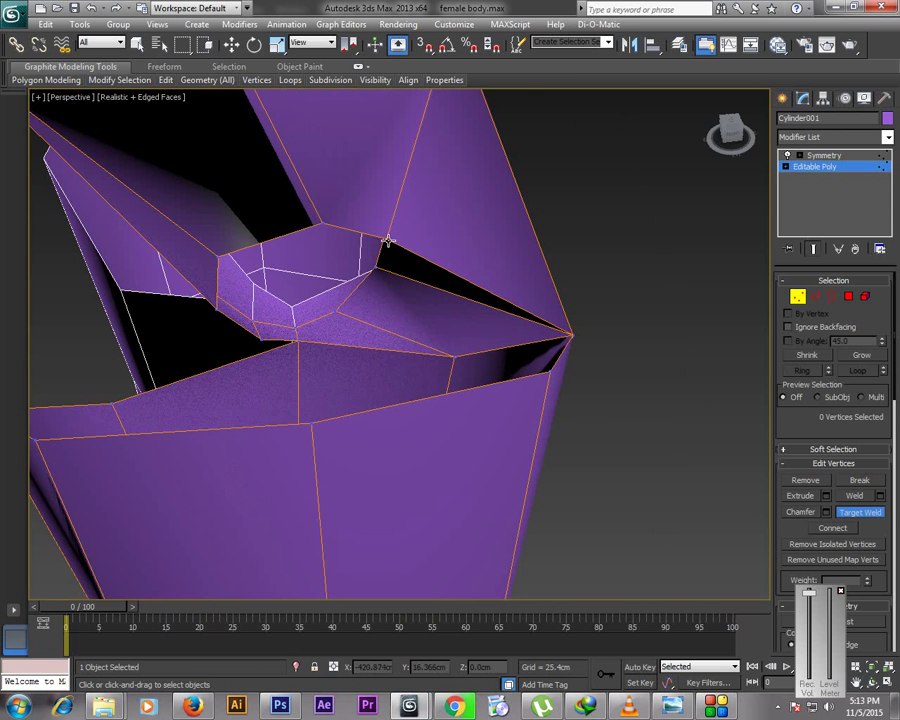
pyautogui.click(549, 370)
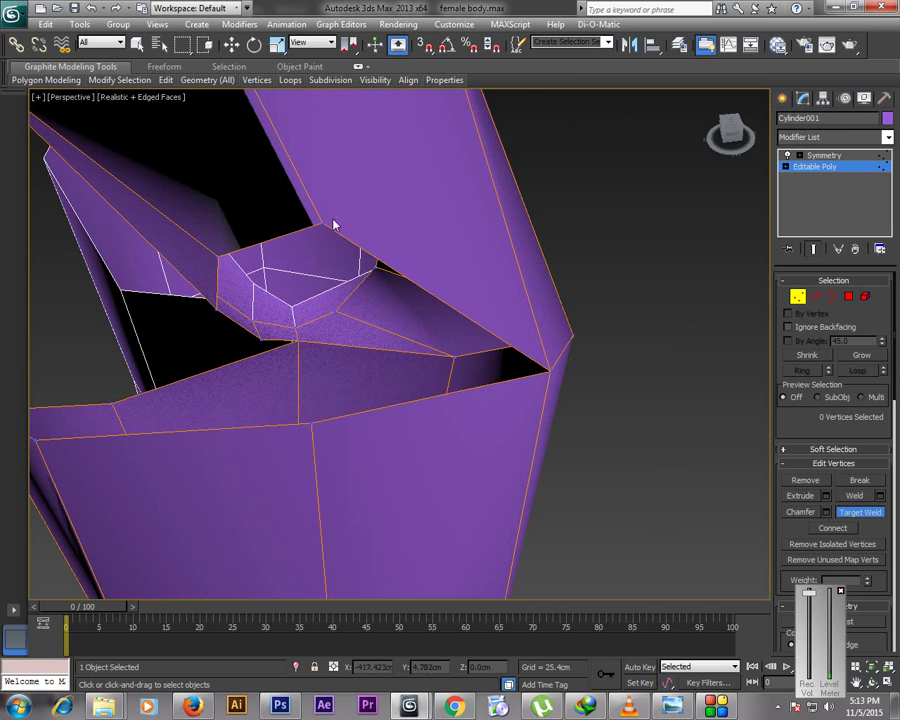
pyautogui.click(298, 338)
pyautogui.click(311, 423)
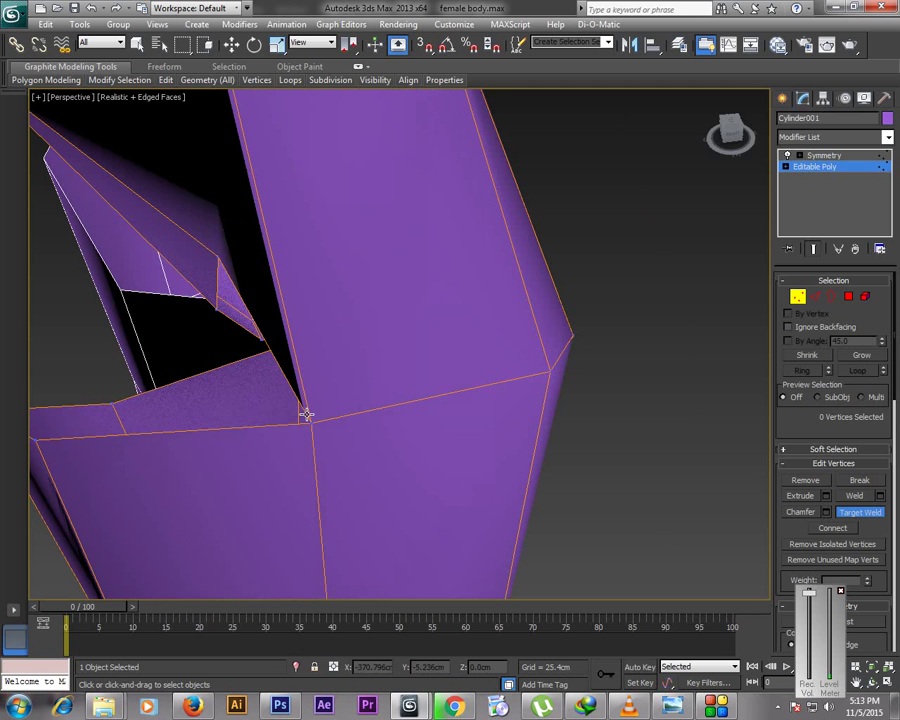
# Target weld the torso's front groin vertex onto the corresponding front vertex of the leg opening
pyautogui.click(872, 684)
pyautogui.moveTo(286, 305); pyautogui.dragTo(336, 287)
pyautogui.rightClick(501, 266)
pyautogui.click(487, 151)
pyautogui.click(645, 261)
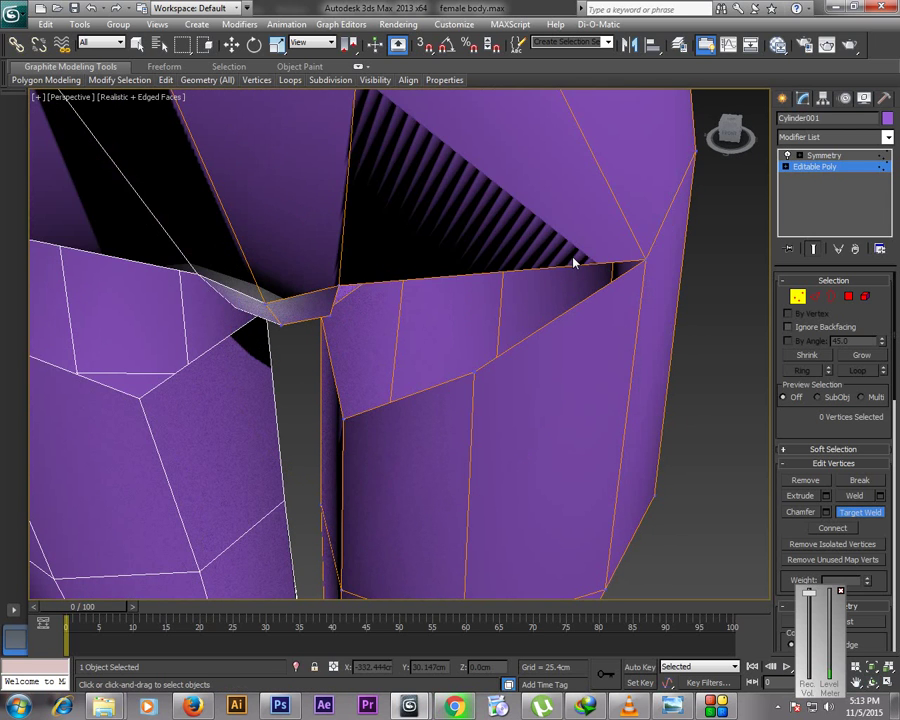
# Target weld the front vertex of the crotch strip onto the inner front vertex of the leg opening
pyautogui.click(339, 287)
pyautogui.click(474, 372)
pyautogui.click(872, 681)
pyautogui.moveTo(595, 497); pyautogui.dragTo(373, 290)
pyautogui.rightClick(372, 289)
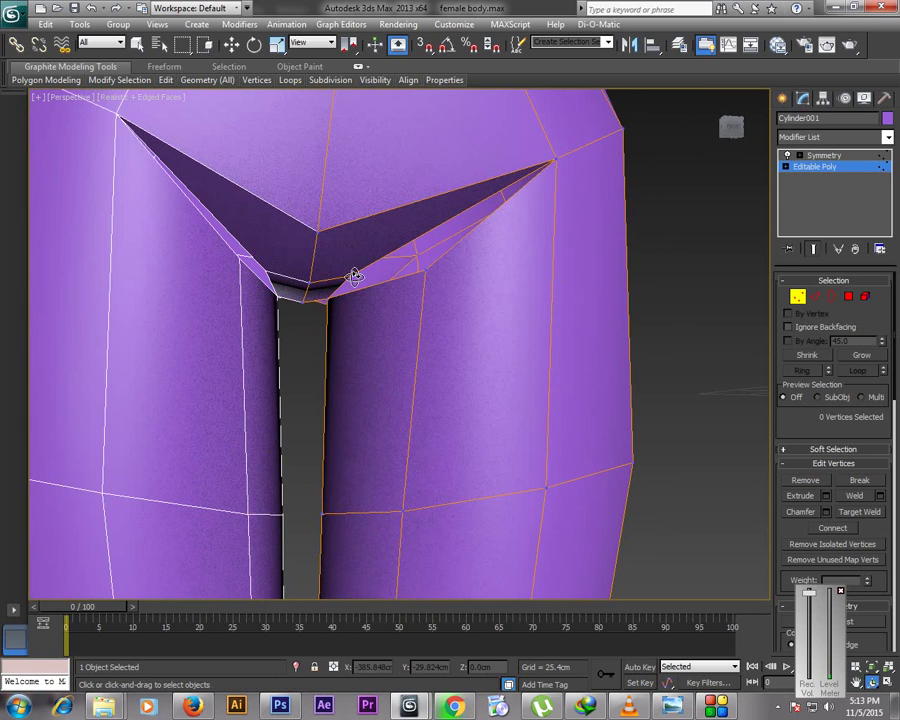
pyautogui.click(423, 259)
pyautogui.click(422, 273)
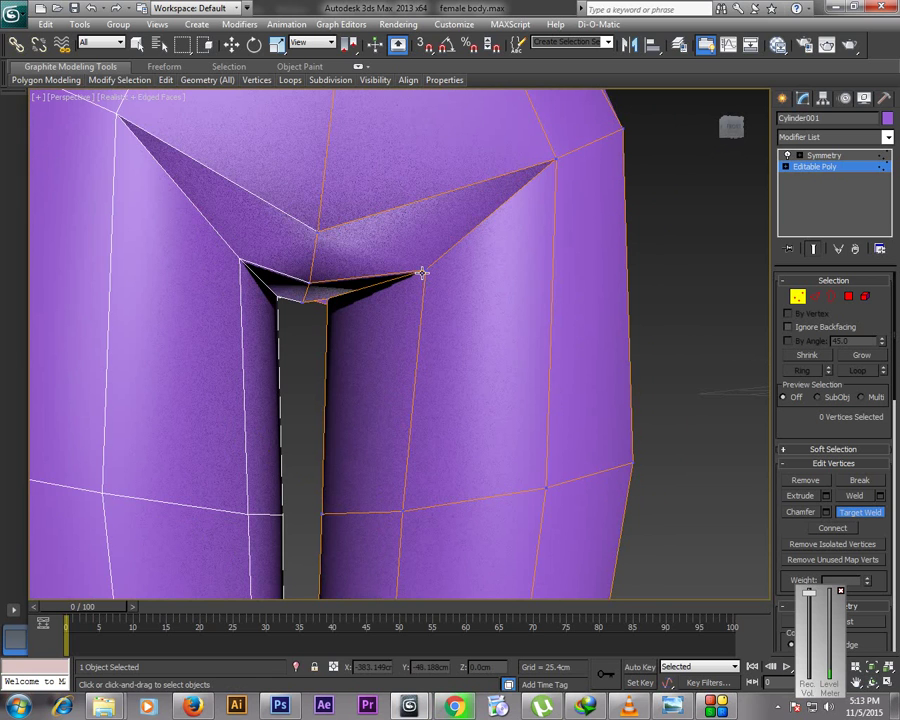
# Raise the two overlapping centre-line vertices above the crotch in the Front wireframe view to lift the groin line, and clear the selection
pyautogui.scroll(-2, 440, 395)
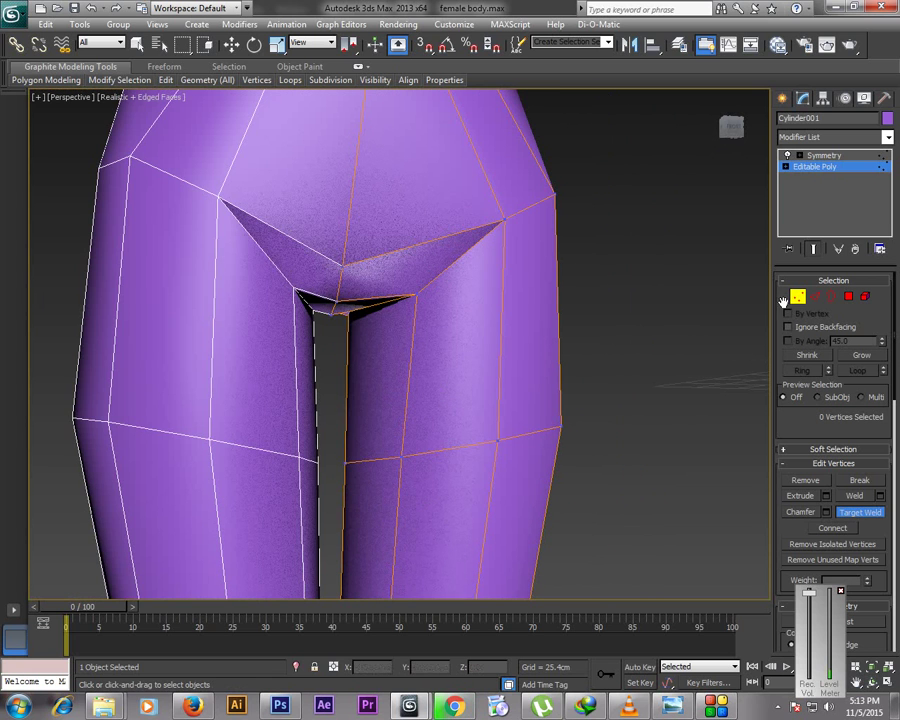
pyautogui.hotkey('alt', 'w')
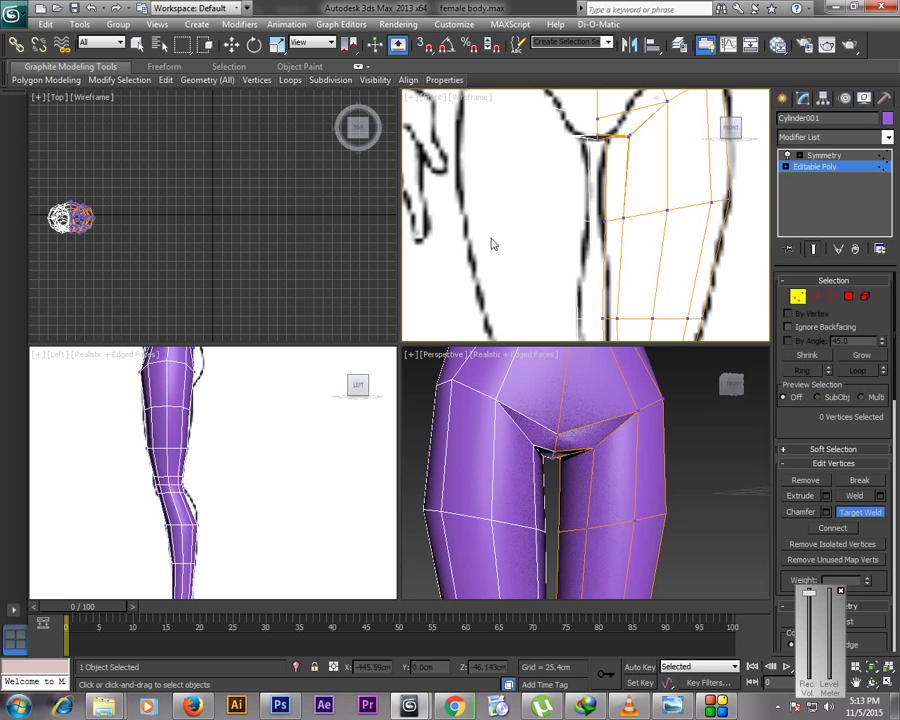
pyautogui.click(856, 682)
pyautogui.moveTo(596, 184); pyautogui.dragTo(562, 305)
pyautogui.scroll(2, 628, 250)
pyautogui.rightClick(628, 250)
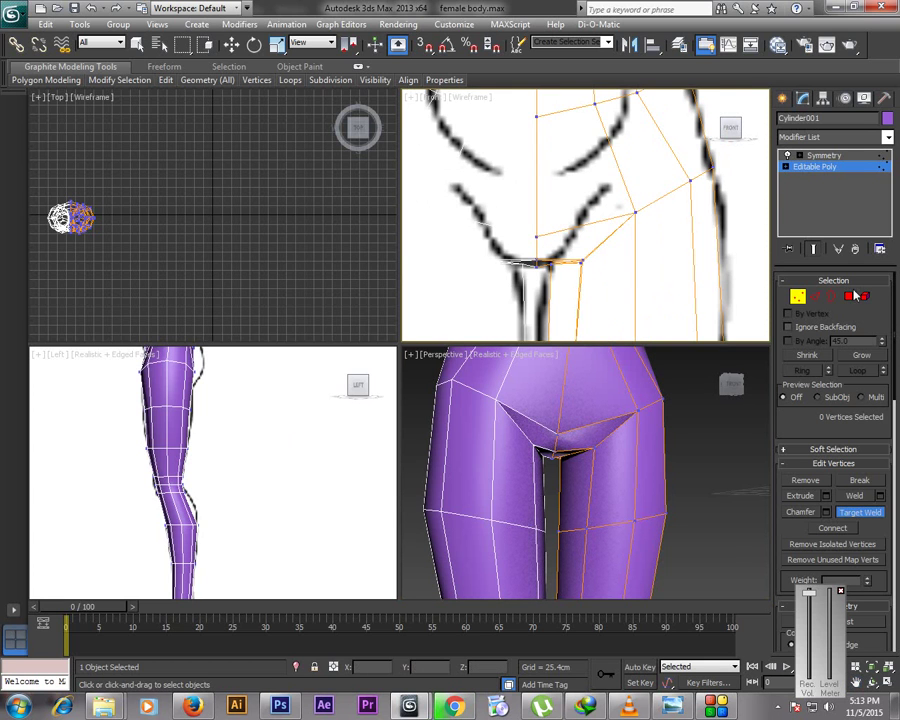
pyautogui.press('w')
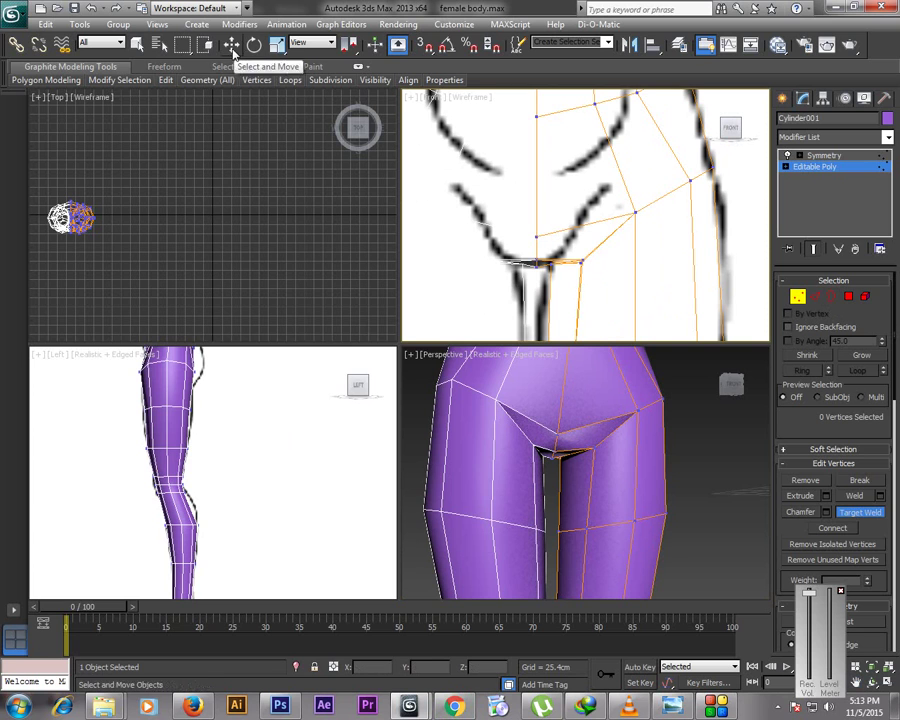
pyautogui.moveTo(515, 209); pyautogui.dragTo(556, 250)
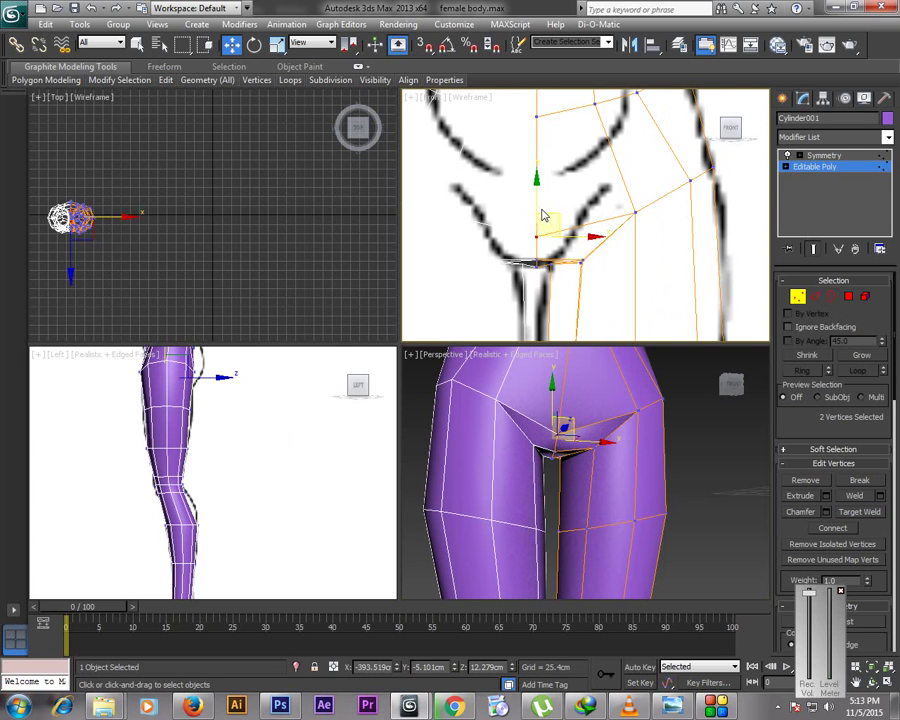
pyautogui.moveTo(537, 197); pyautogui.dragTo(536, 156)
pyautogui.click(592, 290)
# Ring-select the edges starting from the groin edge and check how the ring runs down the leg
pyautogui.click(815, 297)
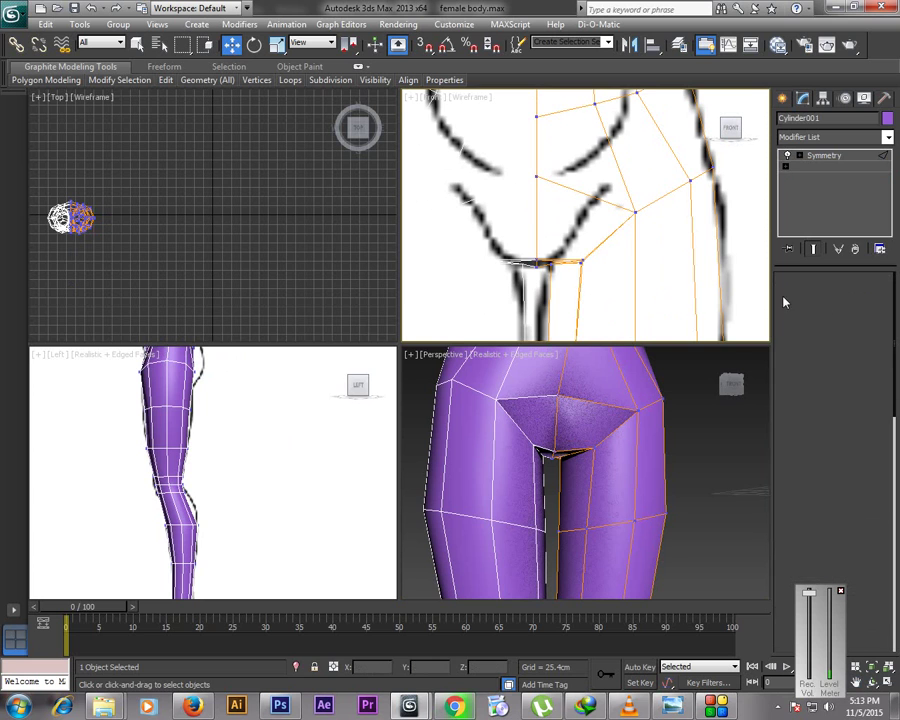
pyautogui.click(624, 232)
pyautogui.scroll(-2, 646, 310)
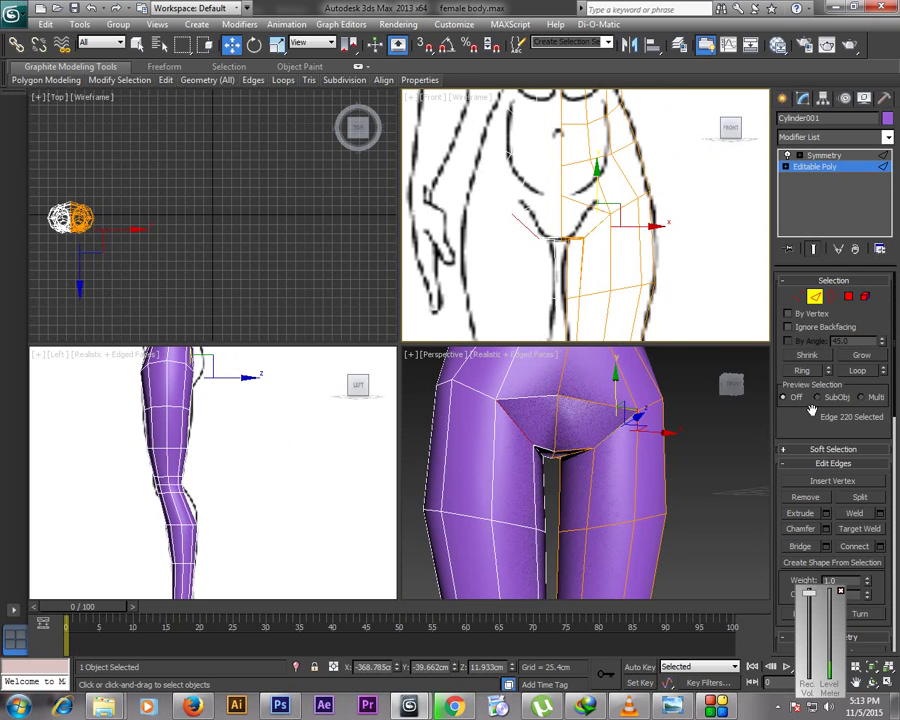
pyautogui.click(804, 371)
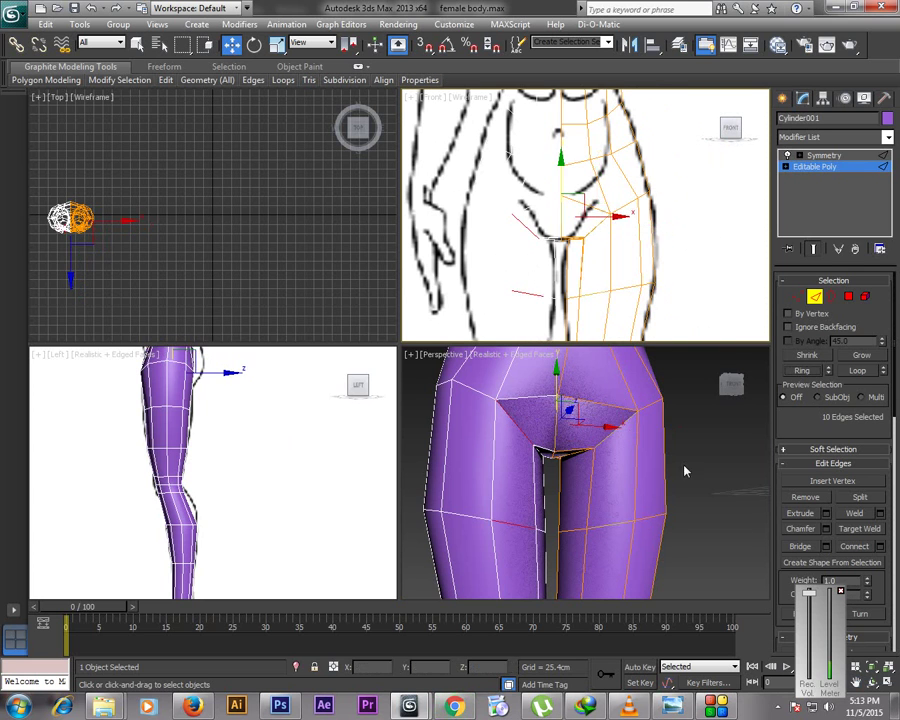
pyautogui.click(856, 684)
pyautogui.hotkey('alt', 'w')
pyautogui.moveTo(498, 390); pyautogui.dragTo(506, 290)
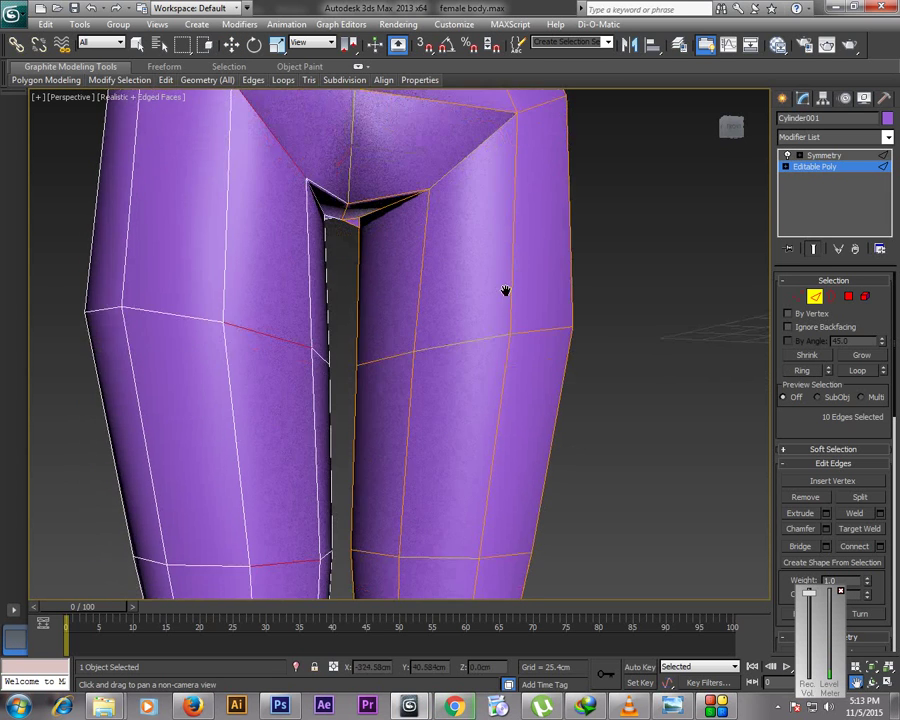
pyautogui.scroll(-3, 499, 309)
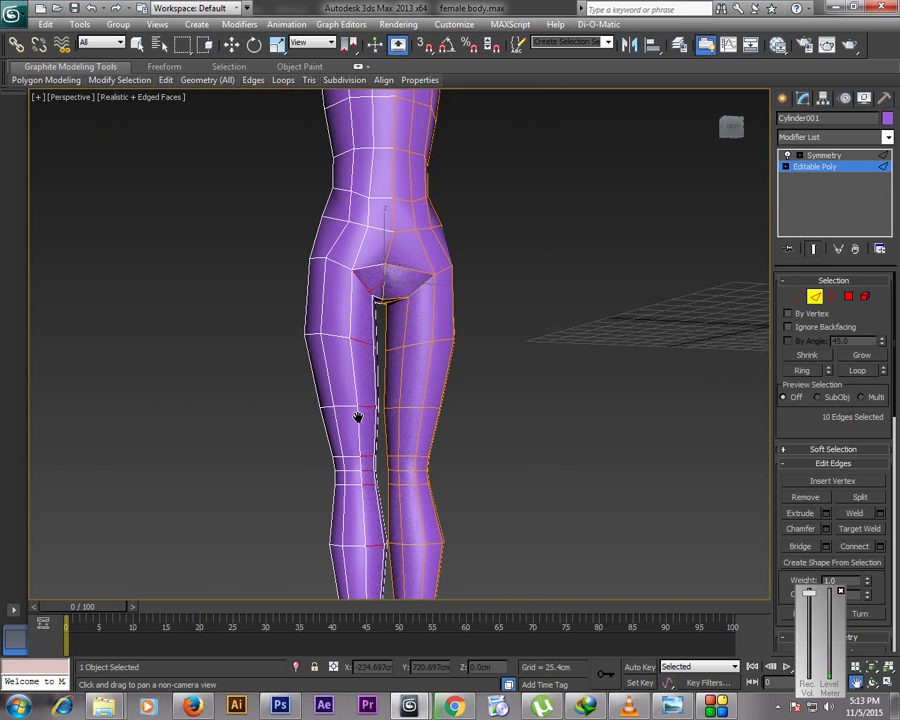
# Examine the dark gap above the crotch and the joined leg openings from several angles and distances
pyautogui.click(872, 682)
pyautogui.moveTo(440, 335); pyautogui.dragTo(448, 422)
pyautogui.scroll(4, 446, 422)
pyautogui.moveTo(422, 308); pyautogui.dragTo(470, 256)
pyautogui.press('w')
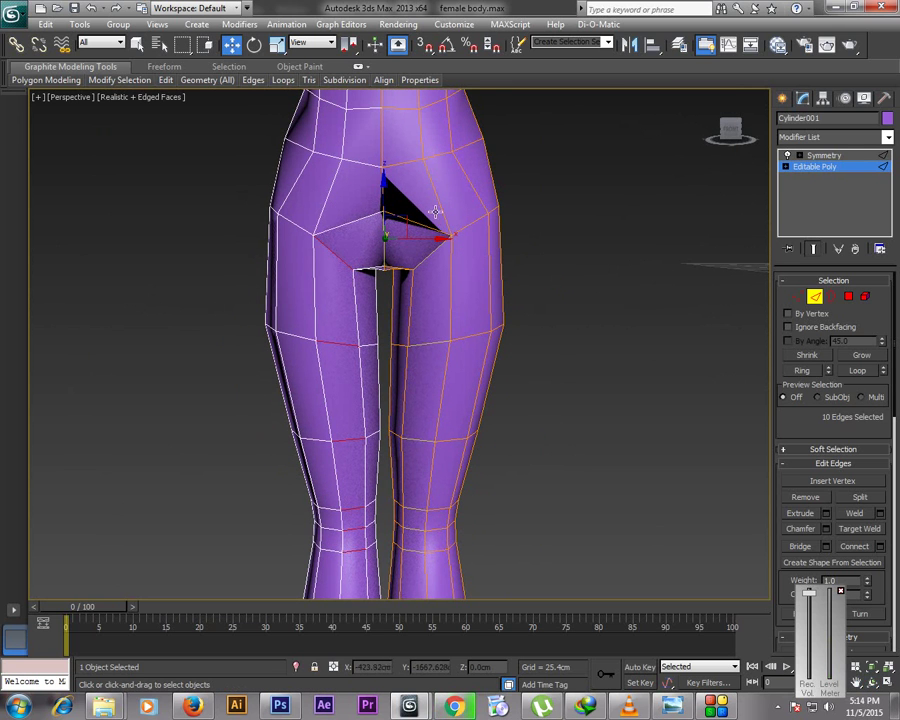
pyautogui.click(856, 682)
pyautogui.scroll(4, 565, 269)
pyautogui.moveTo(565, 269); pyautogui.dragTo(481, 331)
pyautogui.scroll(-3, 479, 305)
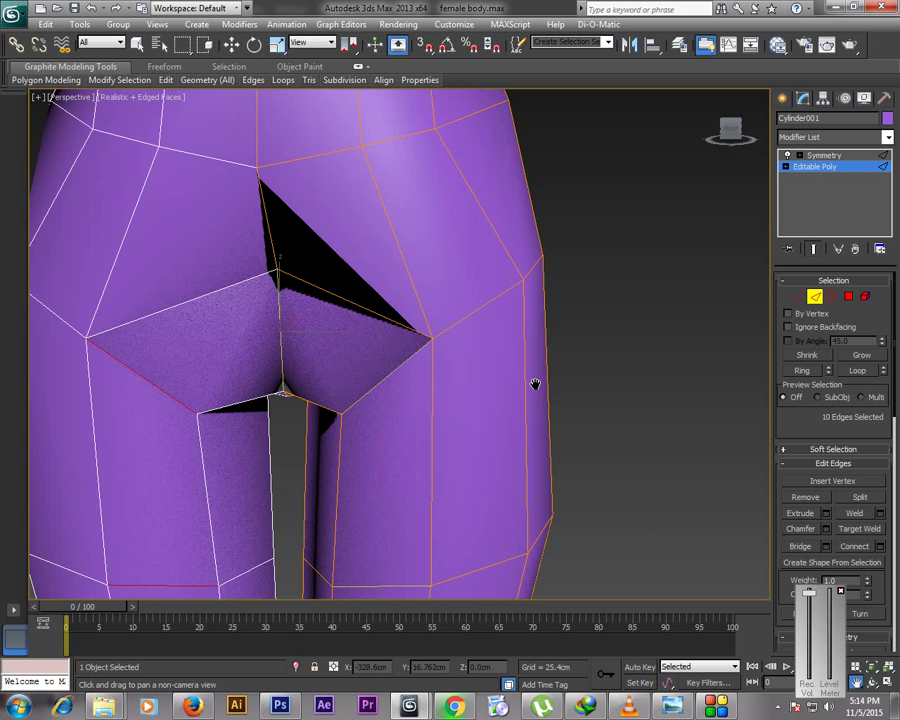
pyautogui.hotkey('alt', 'w')
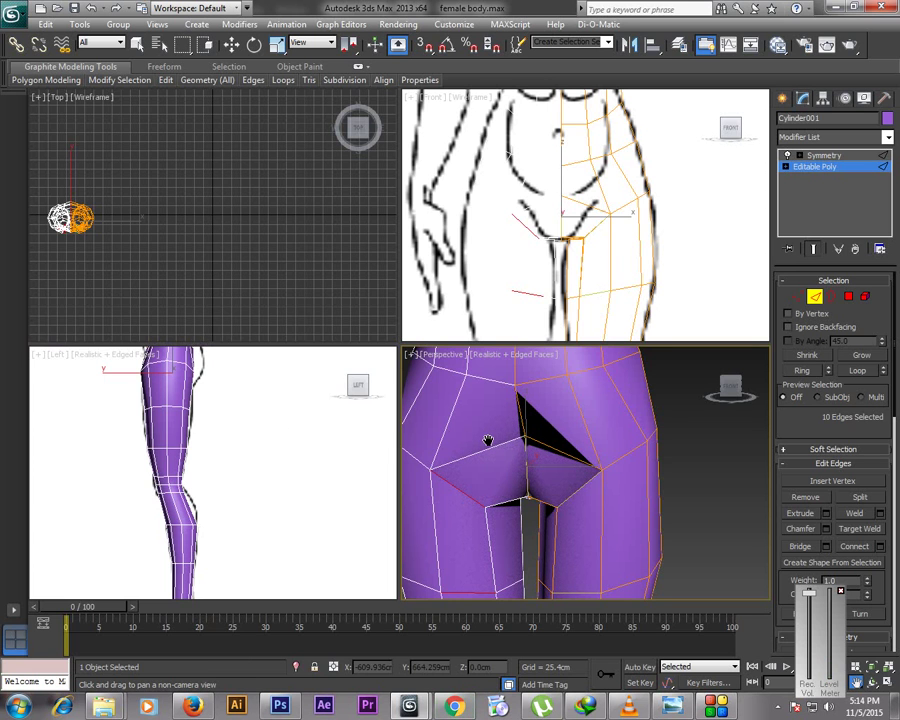
pyautogui.hotkey('alt', 'w')
pyautogui.moveTo(434, 295); pyautogui.dragTo(457, 303)
# Change the body's object colour to blue
pyautogui.click(887, 119)
pyautogui.click(489, 345)
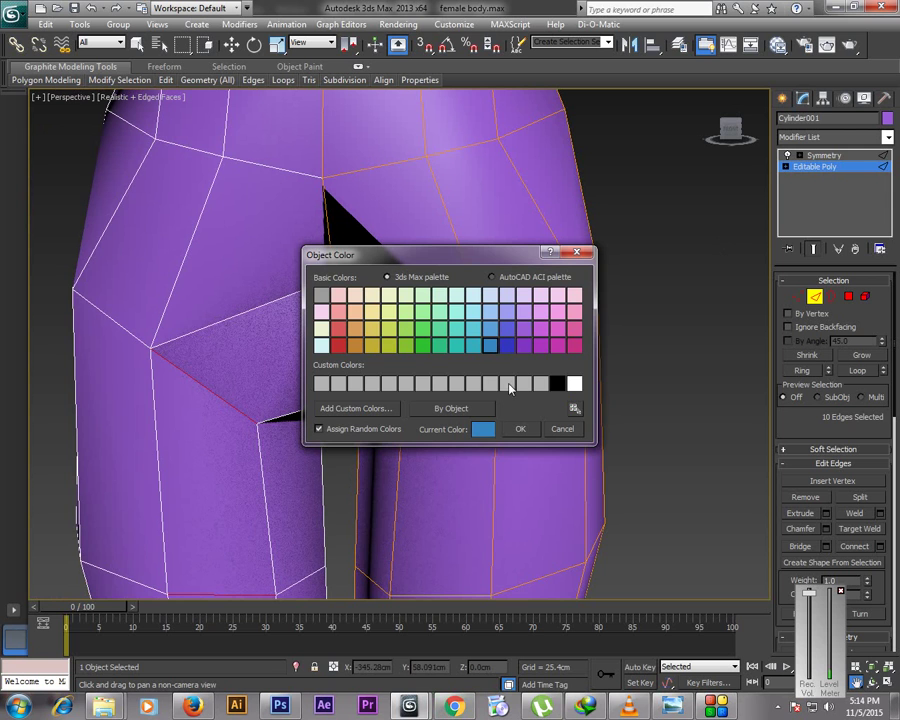
pyautogui.click(520, 428)
pyautogui.scroll(-3, 522, 400)
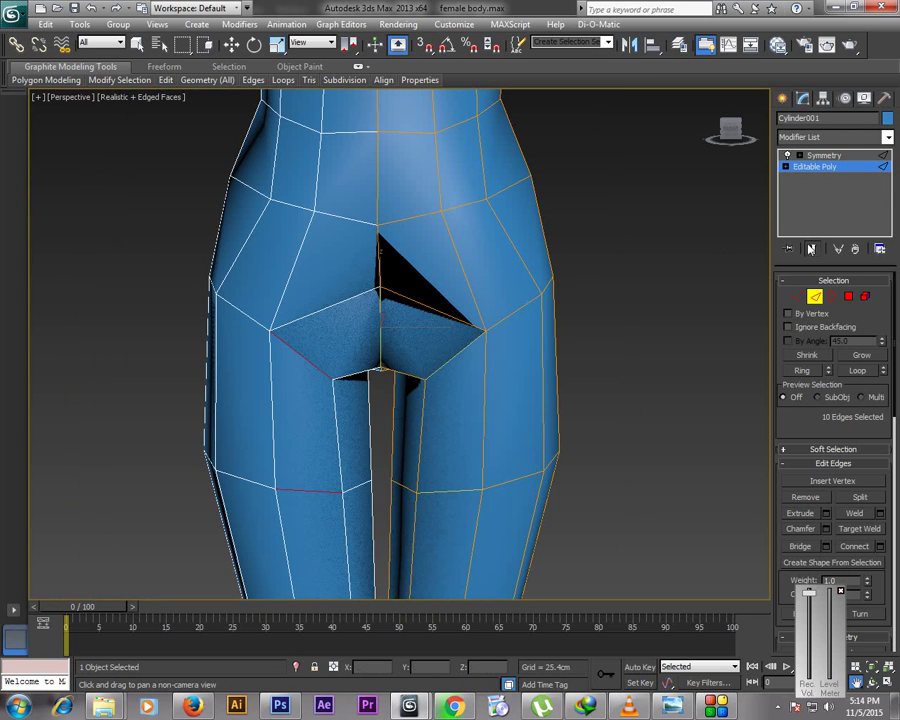
# Hide the mirrored half and raise the centre-line pelvis vertex above the gap level with its neighbouring vertex
pyautogui.keyDown('alt'); pyautogui.moveTo(571, 178); pyautogui.dragTo(552, 255, button='middle'); pyautogui.keyUp('alt')
pyautogui.press('w')
pyautogui.press('1')
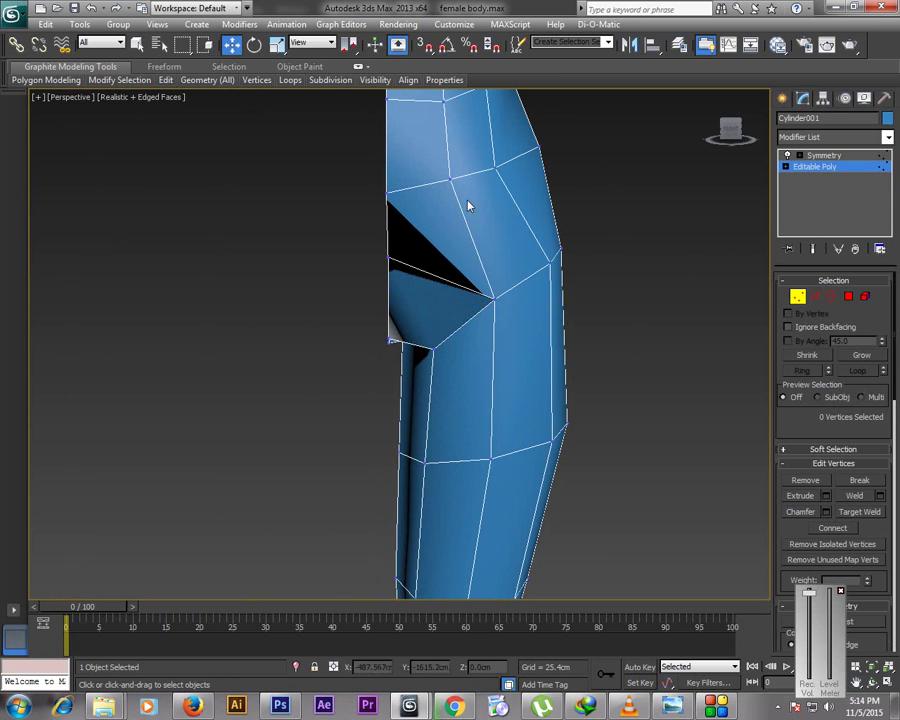
pyautogui.click(386, 192)
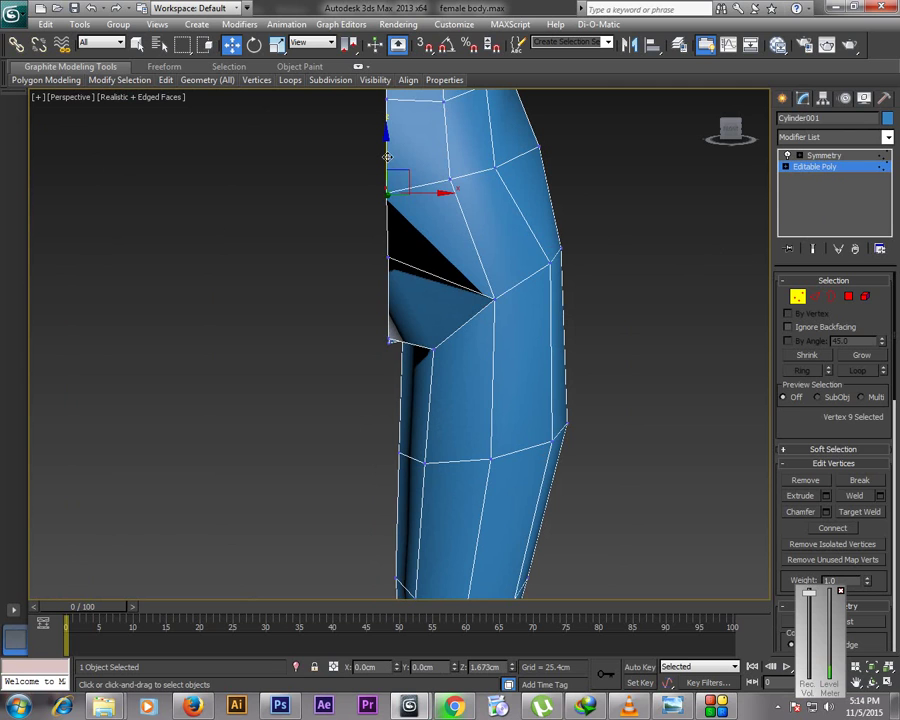
pyautogui.moveTo(406, 175); pyautogui.dragTo(406, 165)
pyautogui.click(588, 249)
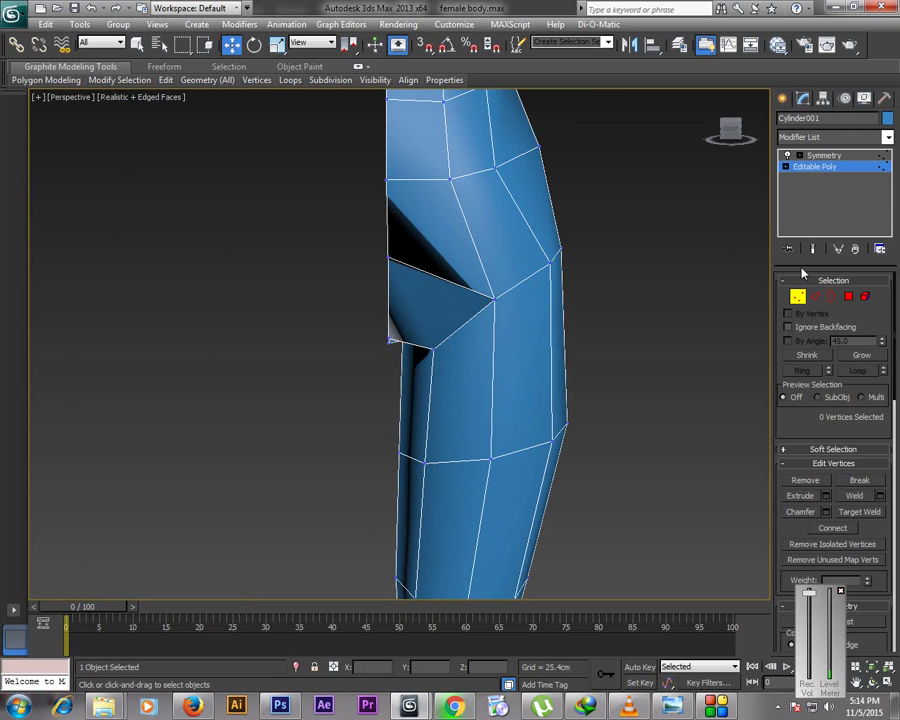
# Cut an edge from the front hip vertex across the pelvis to the centre line, plus a second cut just below it
pyautogui.rightClick(615, 286)
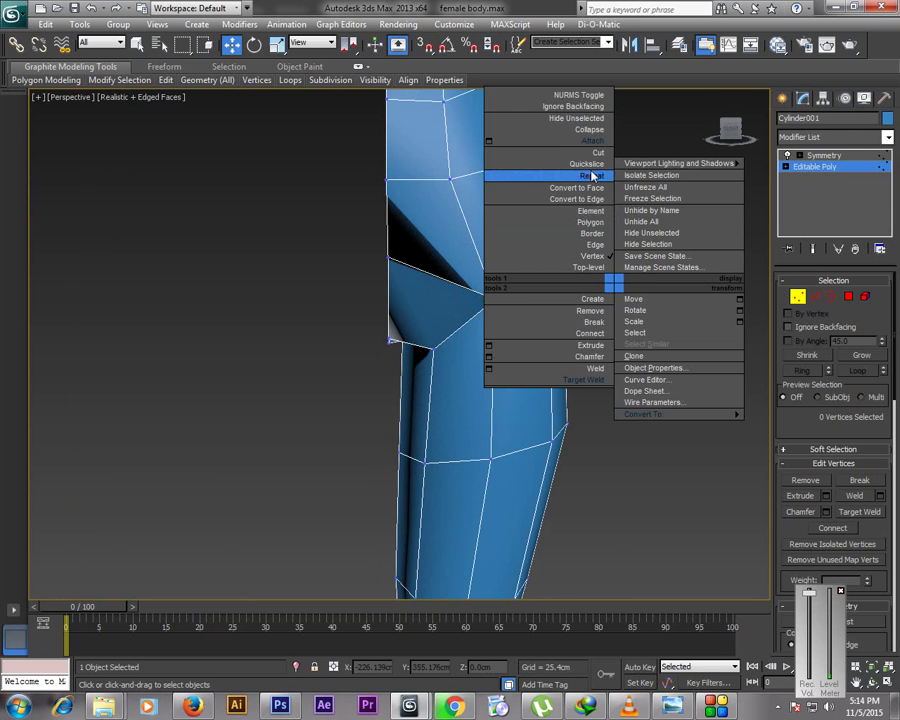
pyautogui.click(596, 155)
pyautogui.click(550, 262)
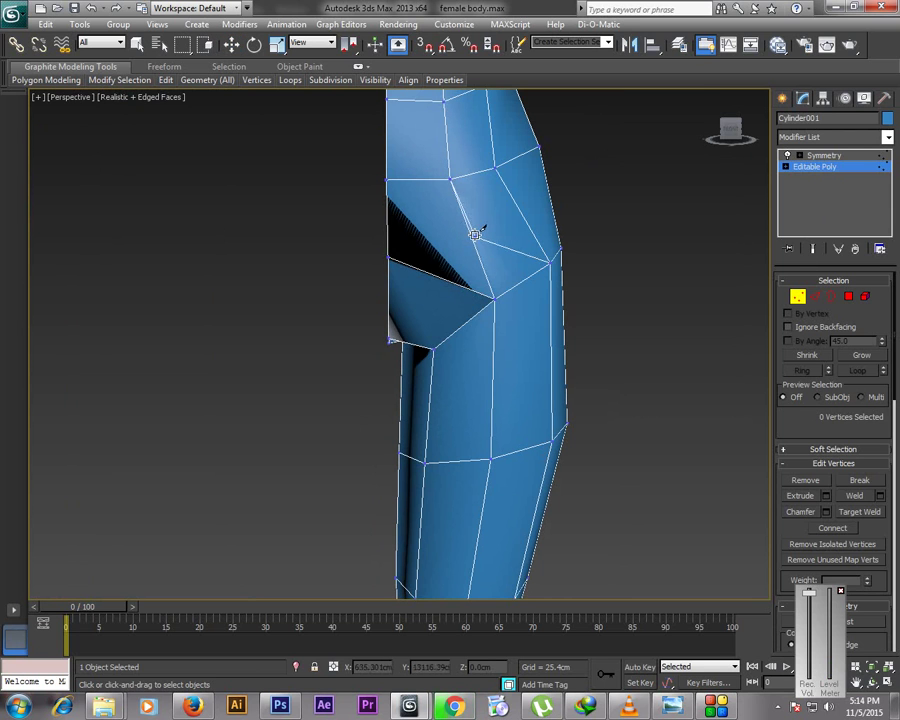
pyautogui.click(399, 221)
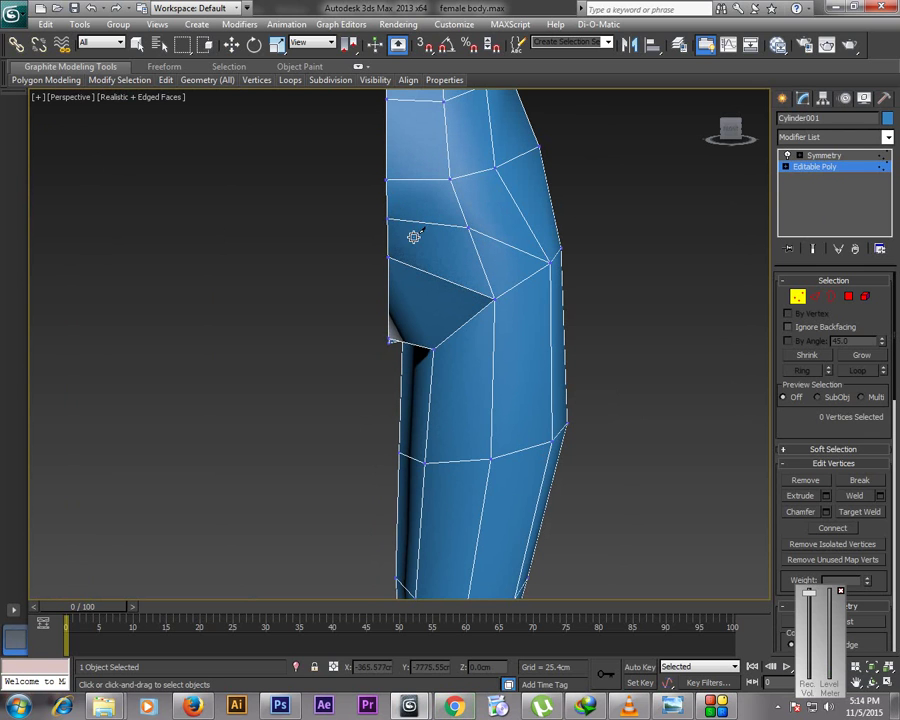
pyautogui.click(480, 259)
pyautogui.click(387, 240)
pyautogui.press('w')
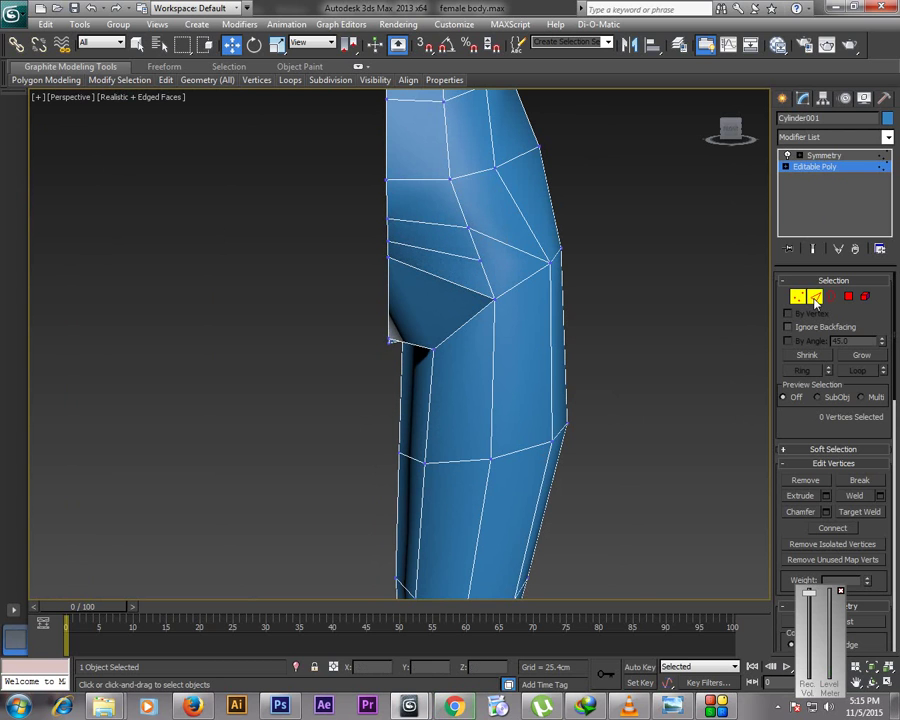
# Ring-select from the upper-thigh edge beside the groin to check how the edges run, and clear the selection
pyautogui.press('2')
pyautogui.click(516, 284)
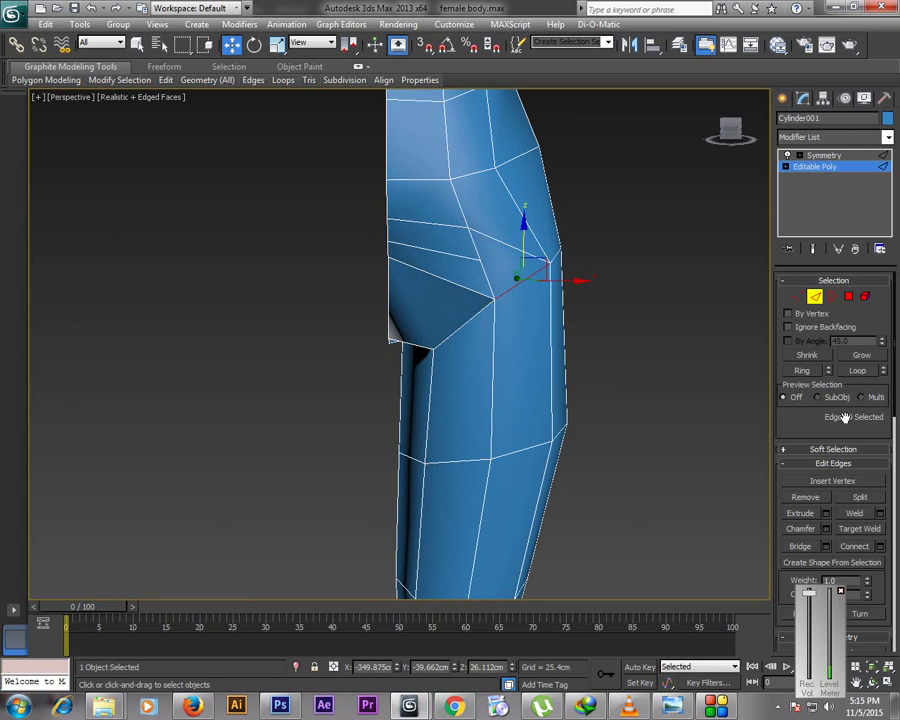
pyautogui.click(809, 371)
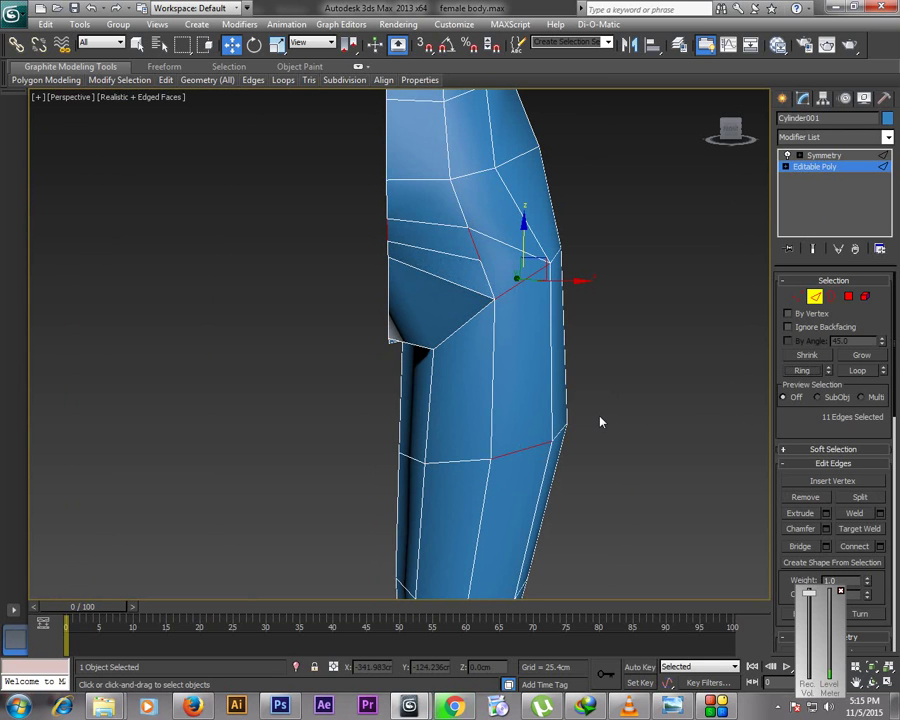
pyautogui.scroll(-1, 590, 418)
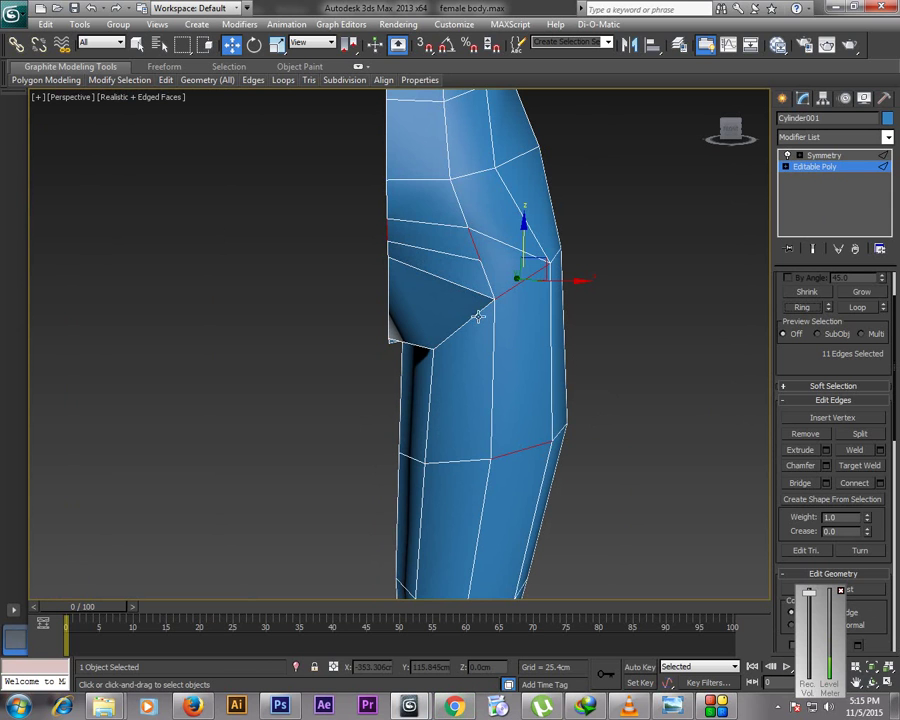
pyautogui.hotkey('alt', 'w')
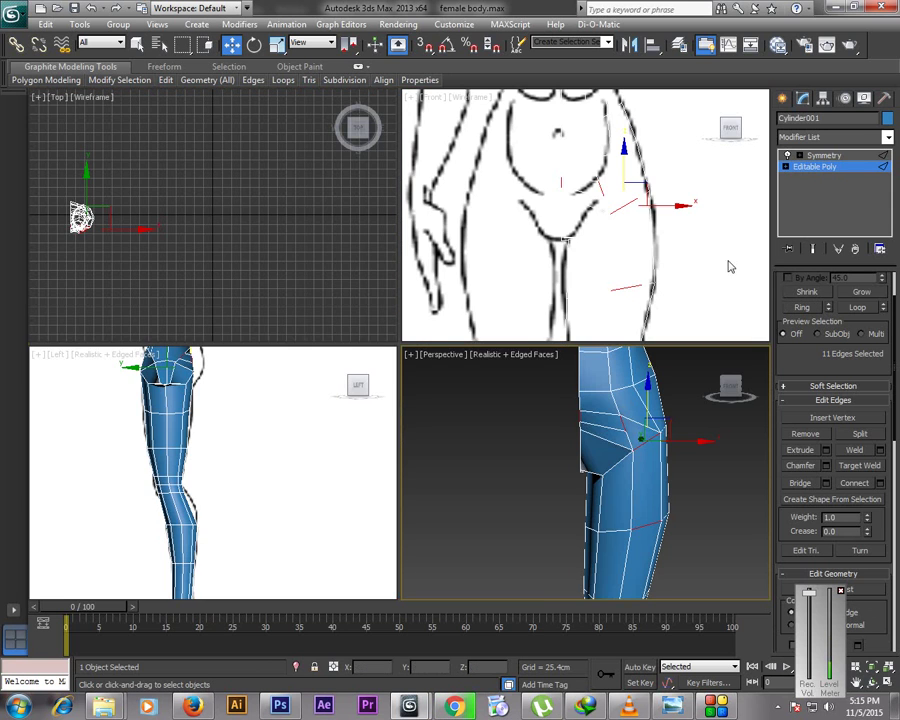
pyautogui.click(706, 265)
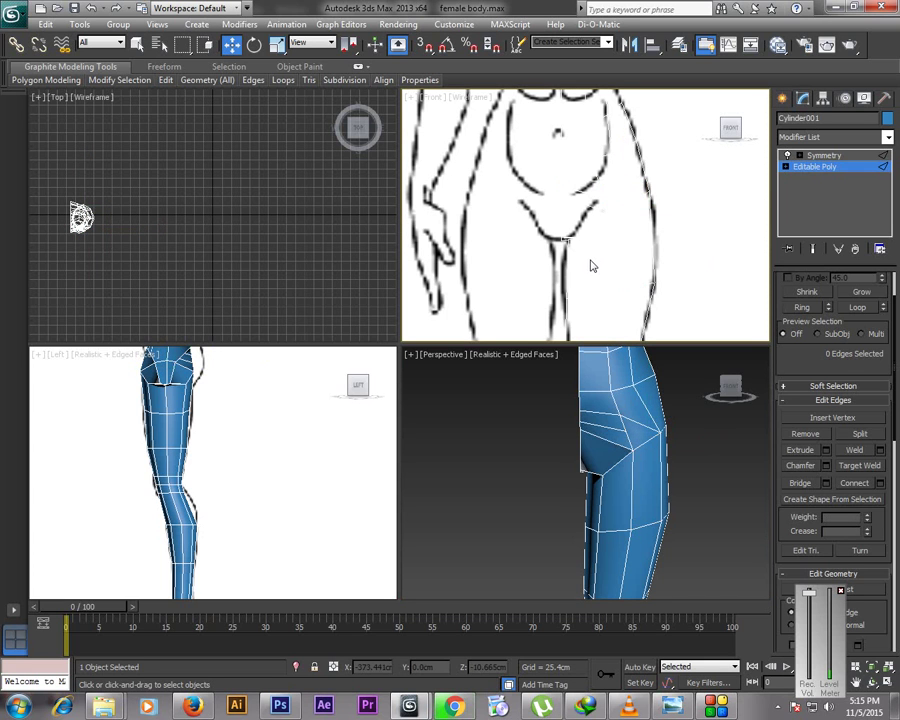
# Show the body shaded and see-through in the front view and move the upper groin vertex inward onto the reference's crease line
pyautogui.press('F3')
pyautogui.hotkey('alt', 'x')
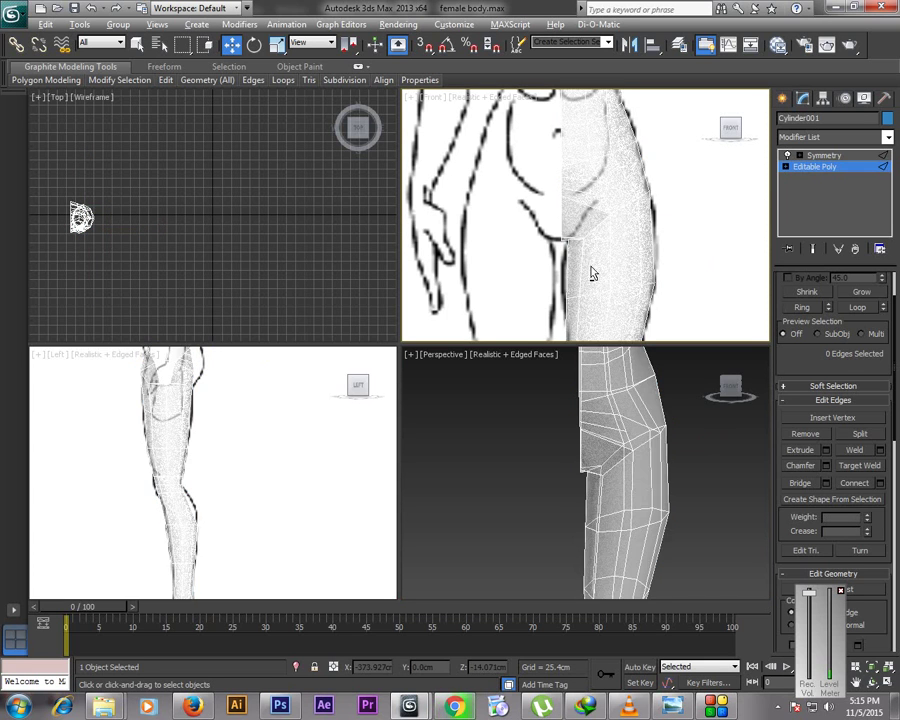
pyautogui.press('1')
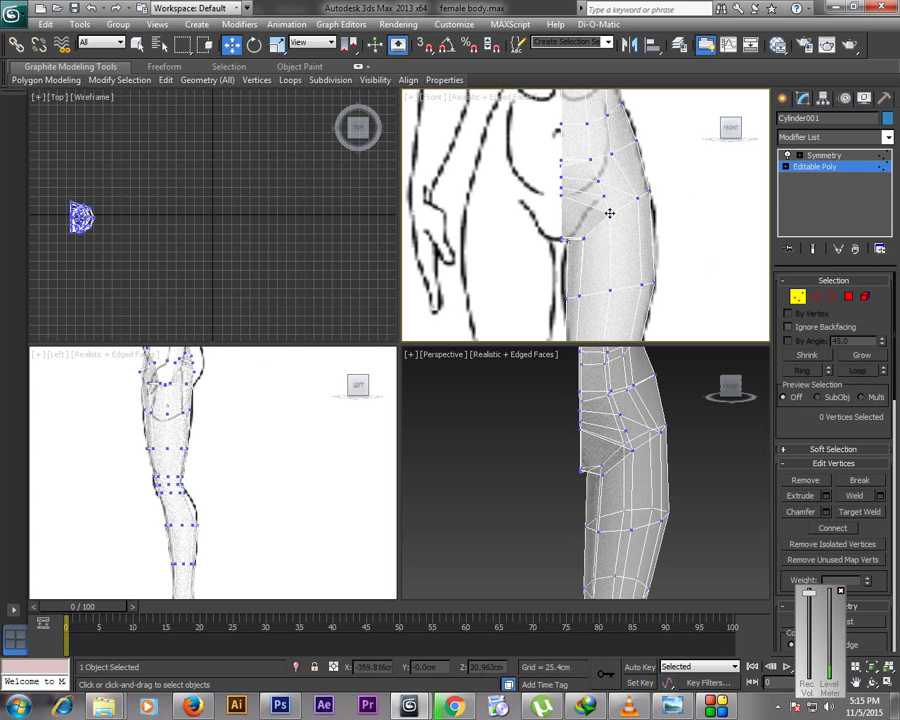
pyautogui.click(608, 215)
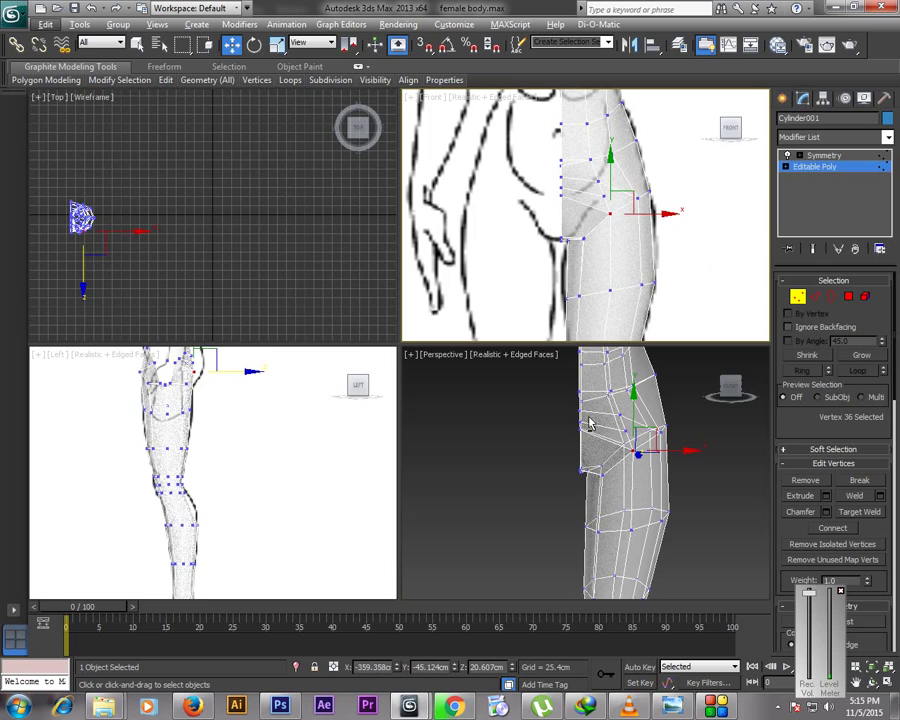
pyautogui.hotkey('alt', 'w')
pyautogui.moveTo(694, 547); pyautogui.dragTo(620, 374, button='middle')
pyautogui.press('w')
pyautogui.moveTo(592, 377); pyautogui.dragTo(543, 373)
pyautogui.hotkey('ctrl', 'z')
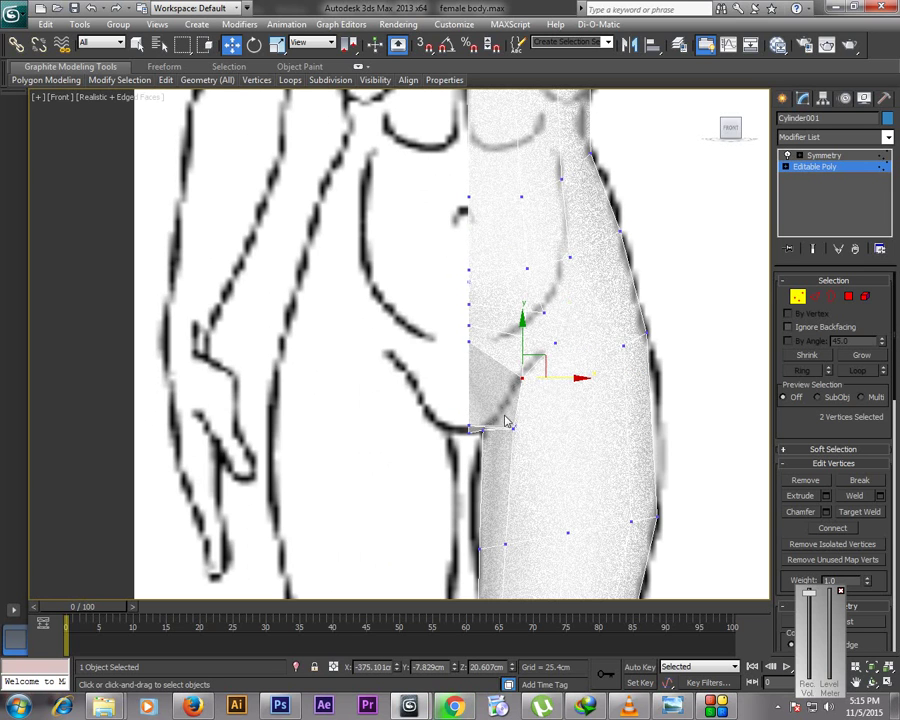
# Raise the front inner-thigh vertex and its centre-line neighbour, and shift the inner-thigh vertex inward onto the drawn groin crease
pyautogui.click(512, 431)
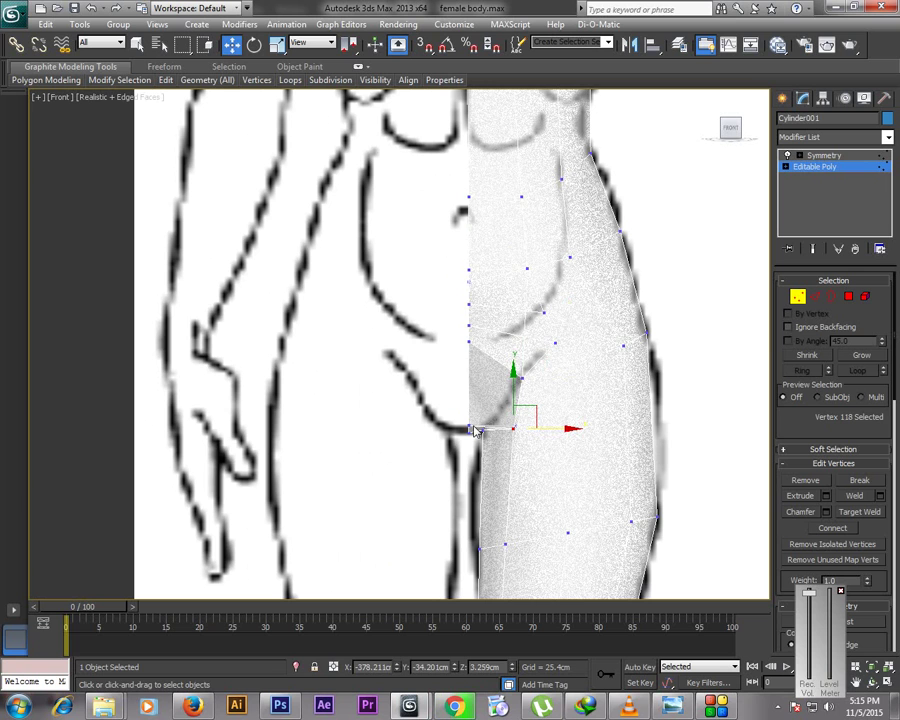
pyautogui.keyDown('ctrl'); pyautogui.click(473, 429); pyautogui.keyUp('ctrl')
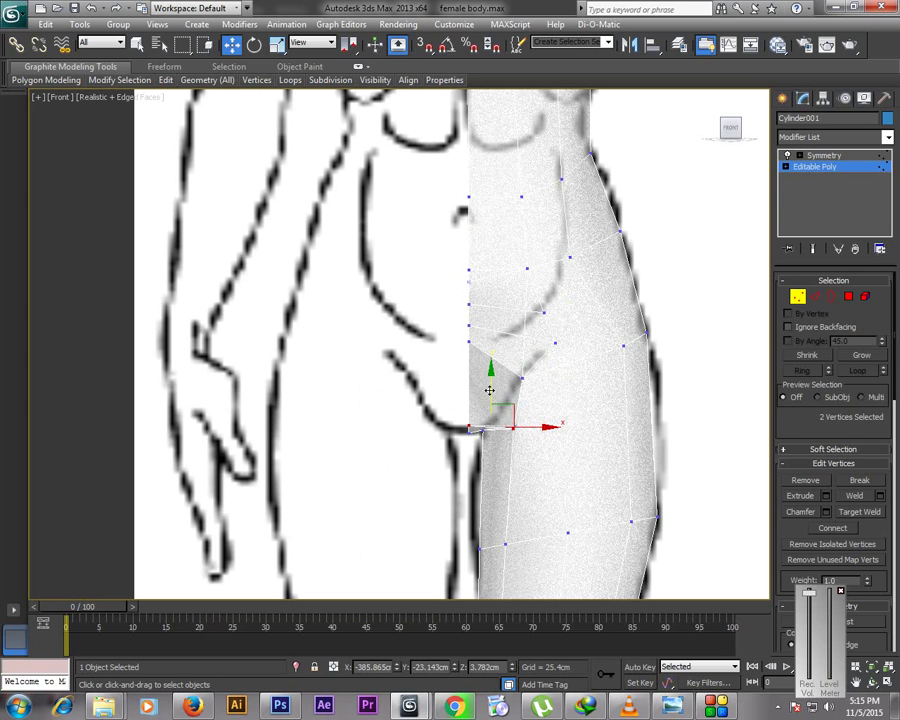
pyautogui.moveTo(490, 389); pyautogui.dragTo(491, 367)
pyautogui.click(514, 405)
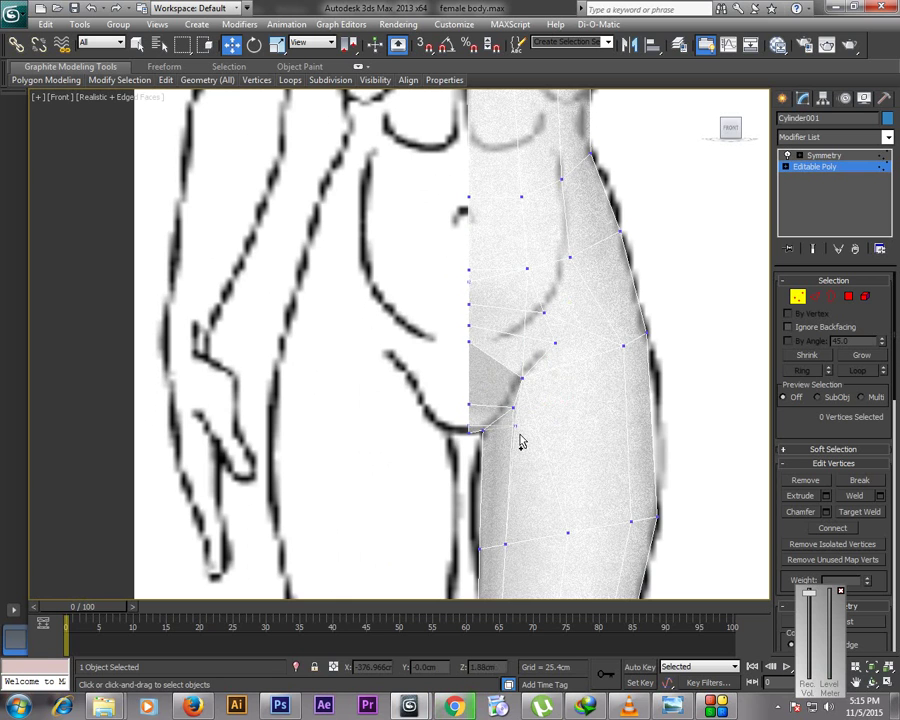
pyautogui.click(514, 410)
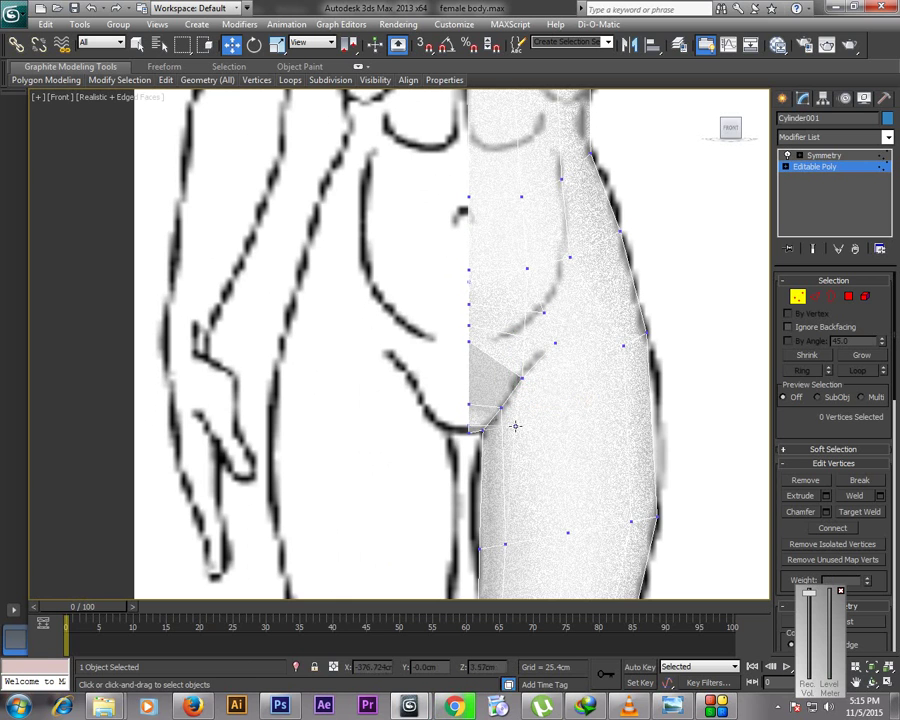
pyautogui.click(516, 425)
pyautogui.click(600, 360)
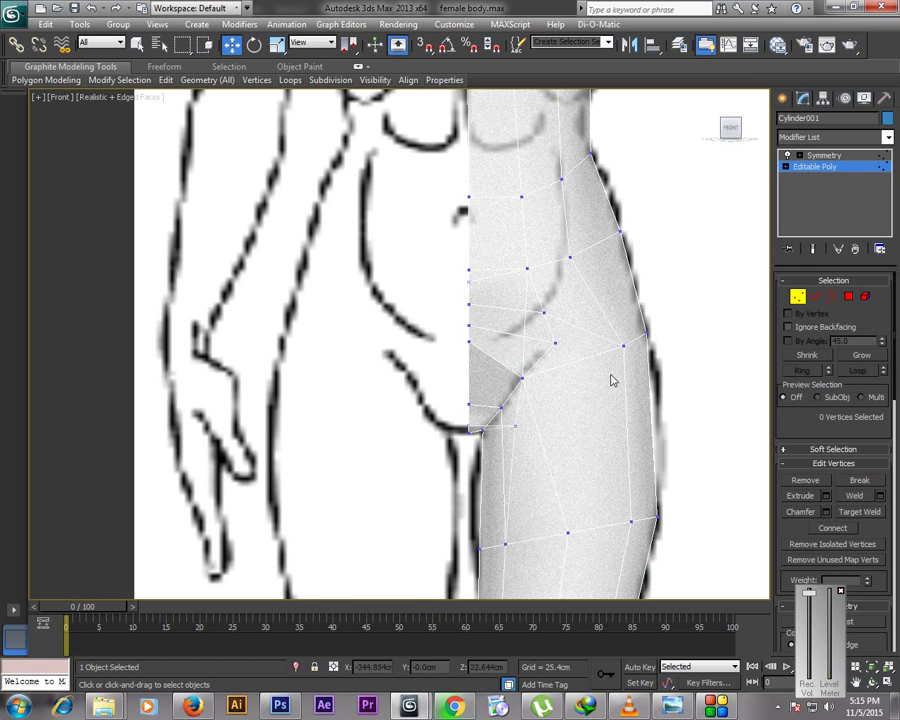
# Turn off see-through display and move the two newly cut pelvis vertices above the groin inward
pyautogui.hotkey('alt', 'x')
pyautogui.click(553, 342)
pyautogui.moveTo(563, 347); pyautogui.dragTo(560, 302)
pyautogui.click(546, 314)
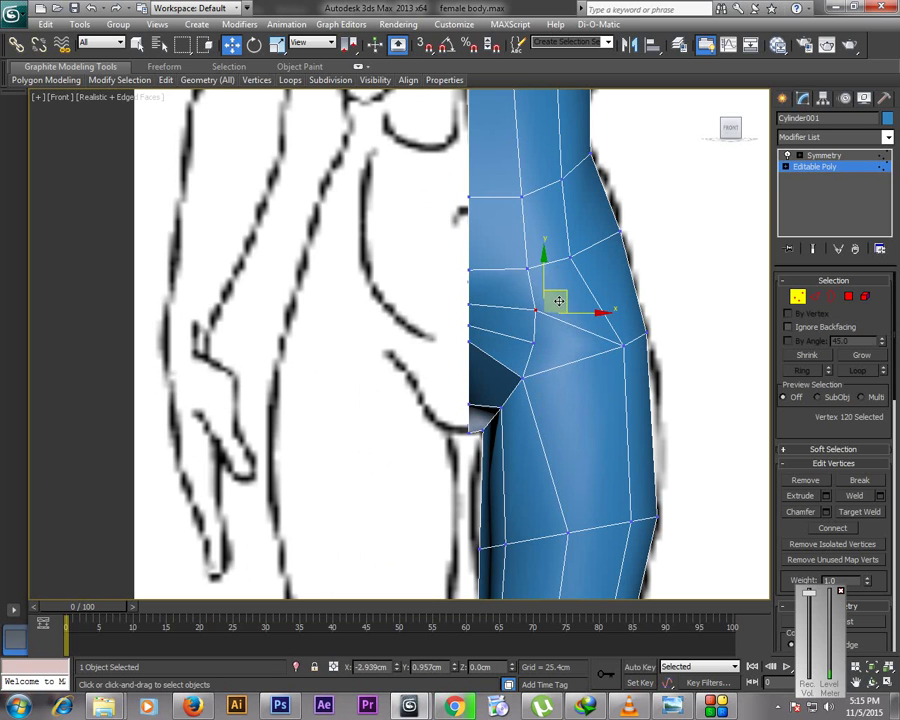
# Raise the front hip vertex level with the upper pelvis cut and move the outer hip vertex up along the reference silhouette
pyautogui.click(624, 346)
pyautogui.moveTo(644, 333); pyautogui.dragTo(624, 294)
pyautogui.click(638, 333)
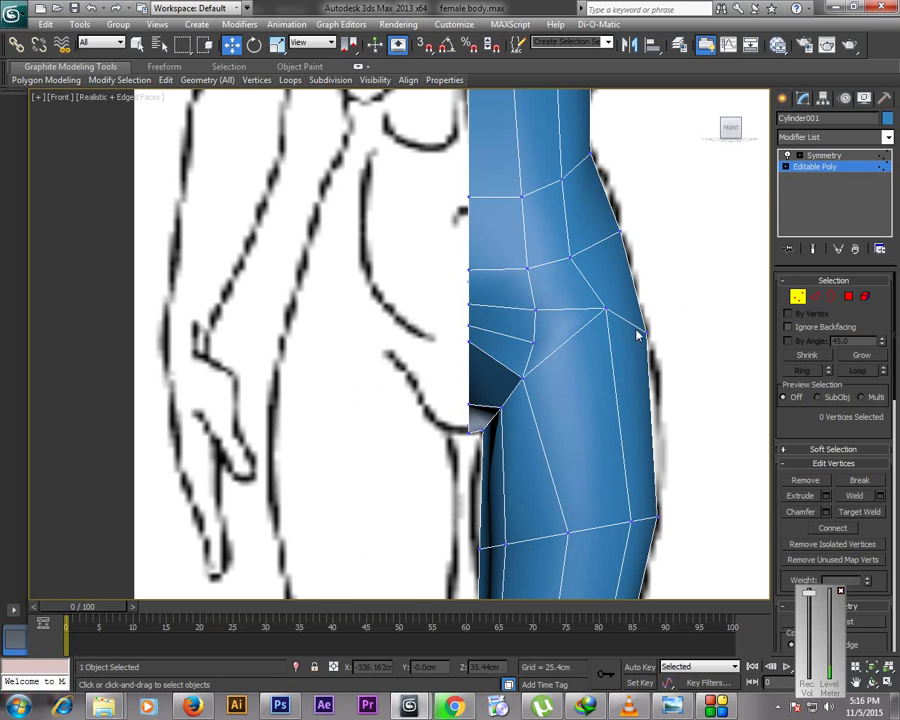
pyautogui.click(641, 333)
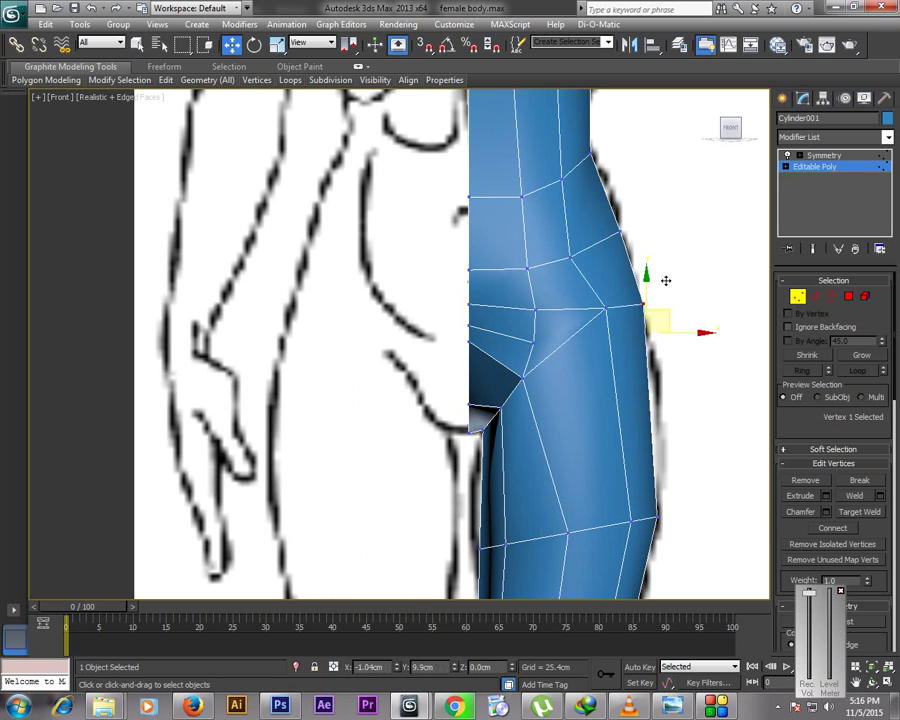
pyautogui.moveTo(662, 270); pyautogui.dragTo(660, 268)
pyautogui.click(655, 527)
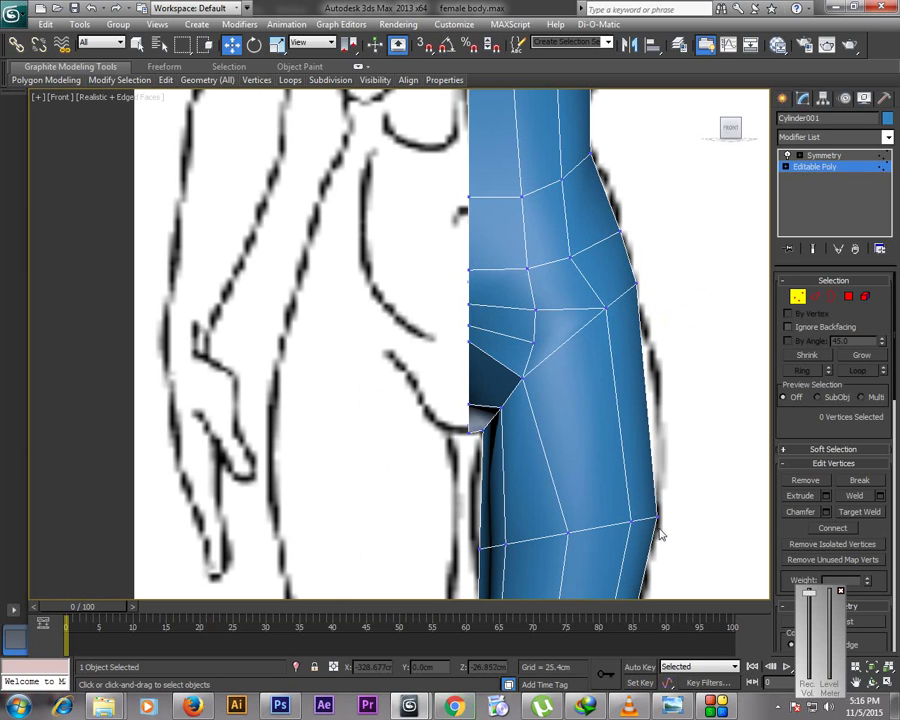
pyautogui.click(659, 517)
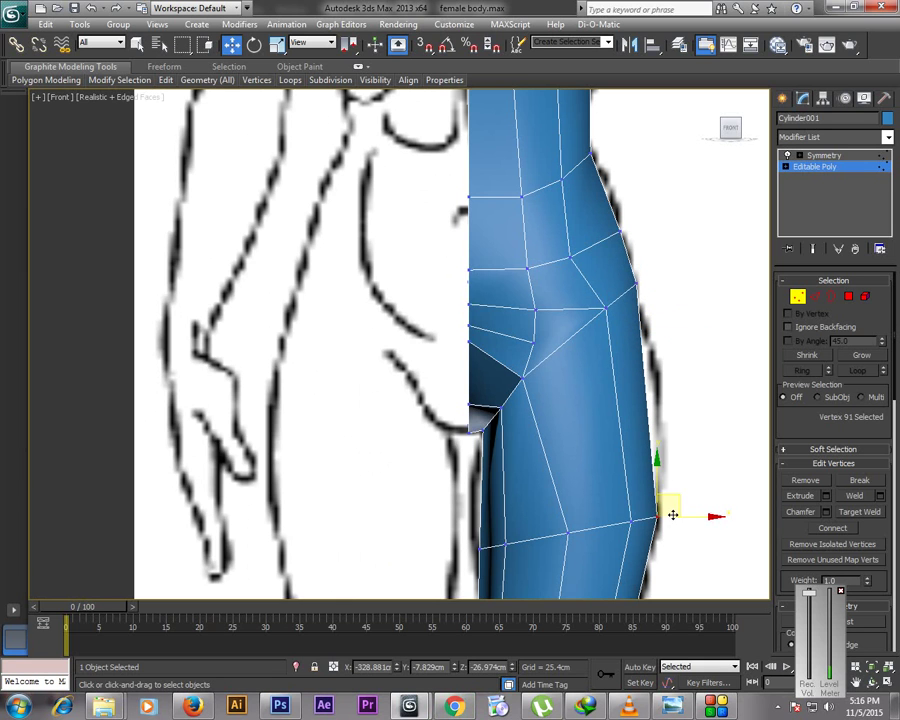
pyautogui.click(602, 391)
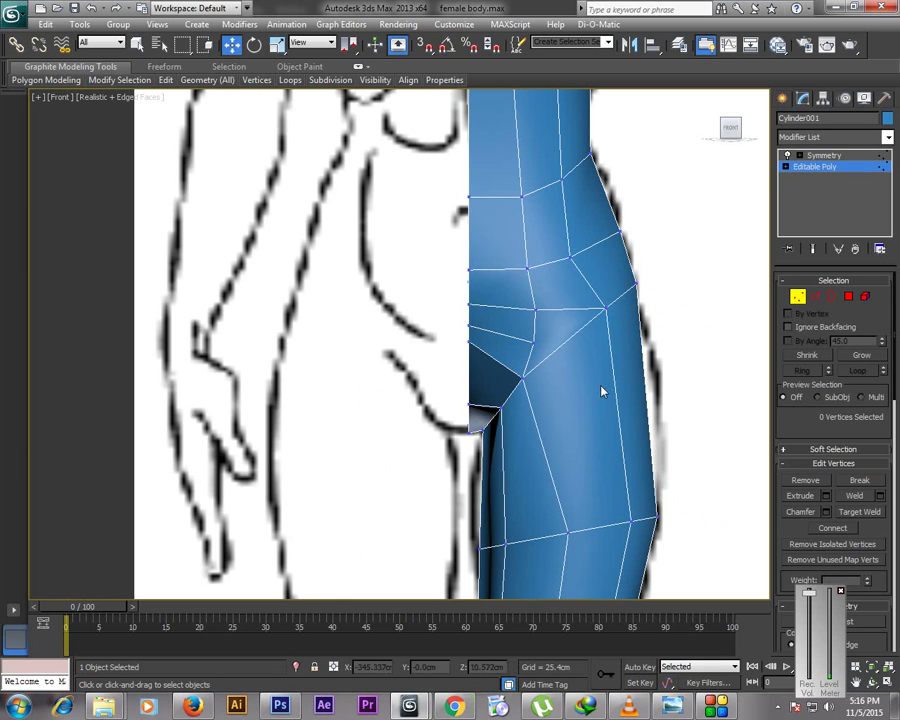
pyautogui.click(535, 342)
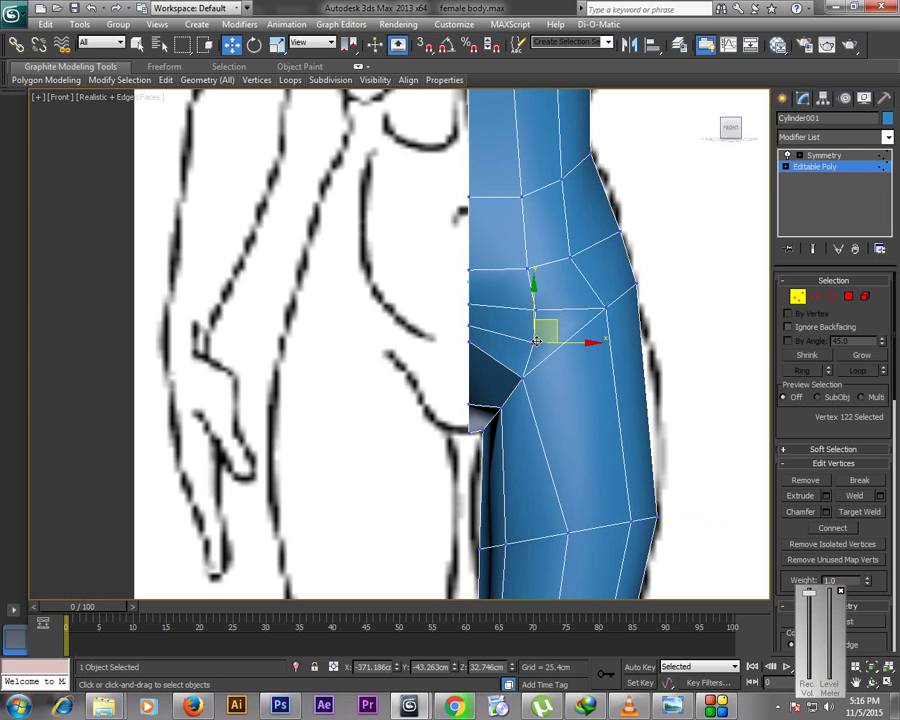
pyautogui.click(557, 408)
# Examine the pelvis and buttock profile against the side reference drawing in the Left view, close up and at full-body distance
pyautogui.hotkey('alt', 'w')
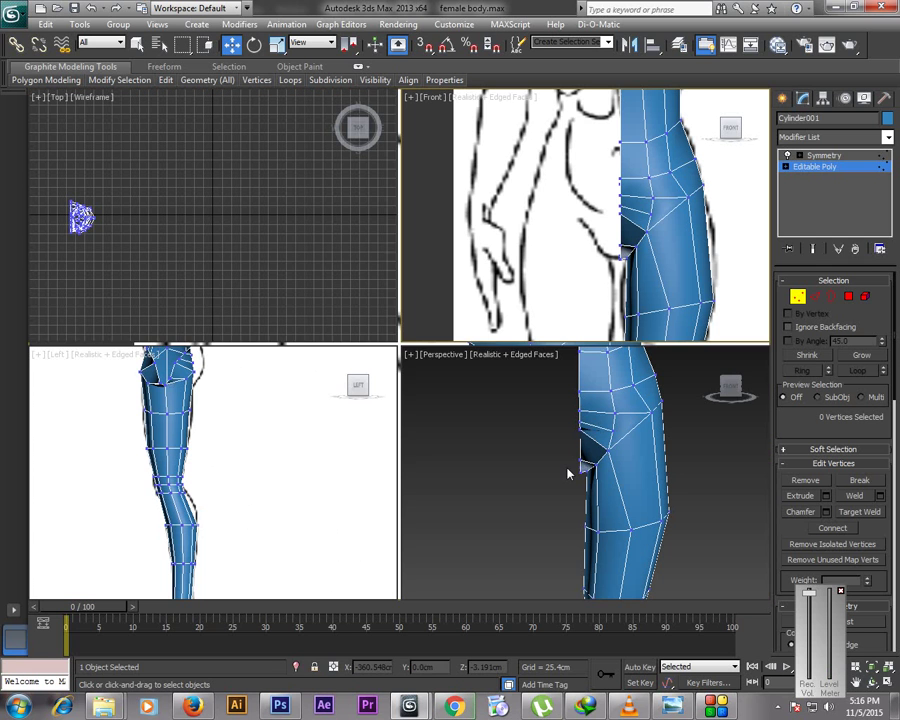
pyautogui.click(857, 684)
pyautogui.moveTo(214, 406); pyautogui.dragTo(274, 508)
pyautogui.scroll(3, 258, 522)
pyautogui.scroll(2, 250, 464)
pyautogui.press('w')
pyautogui.click(581, 428)
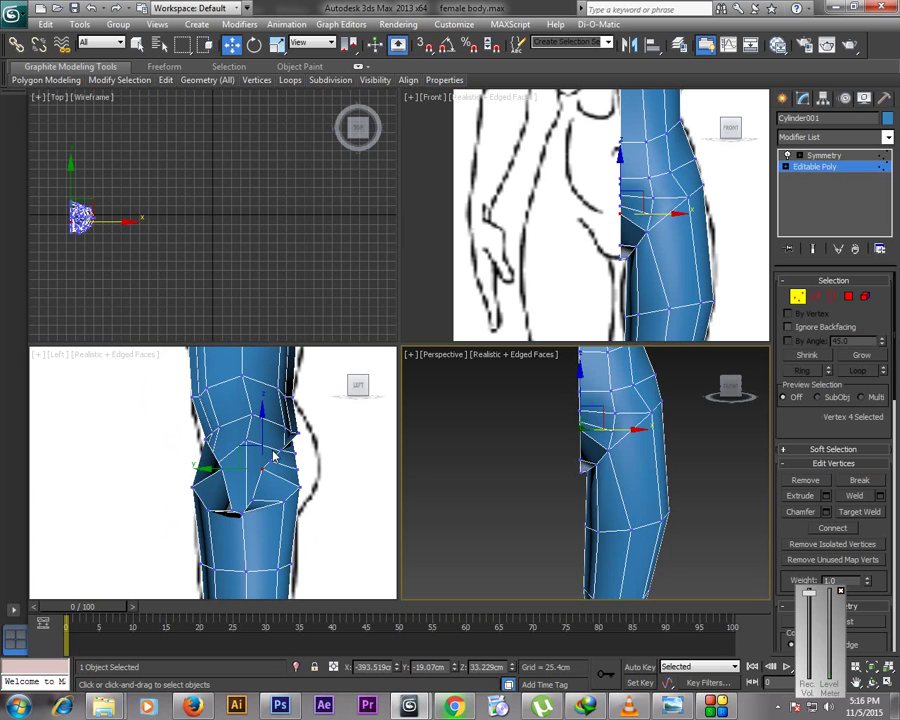
pyautogui.scroll(-5, 268, 453)
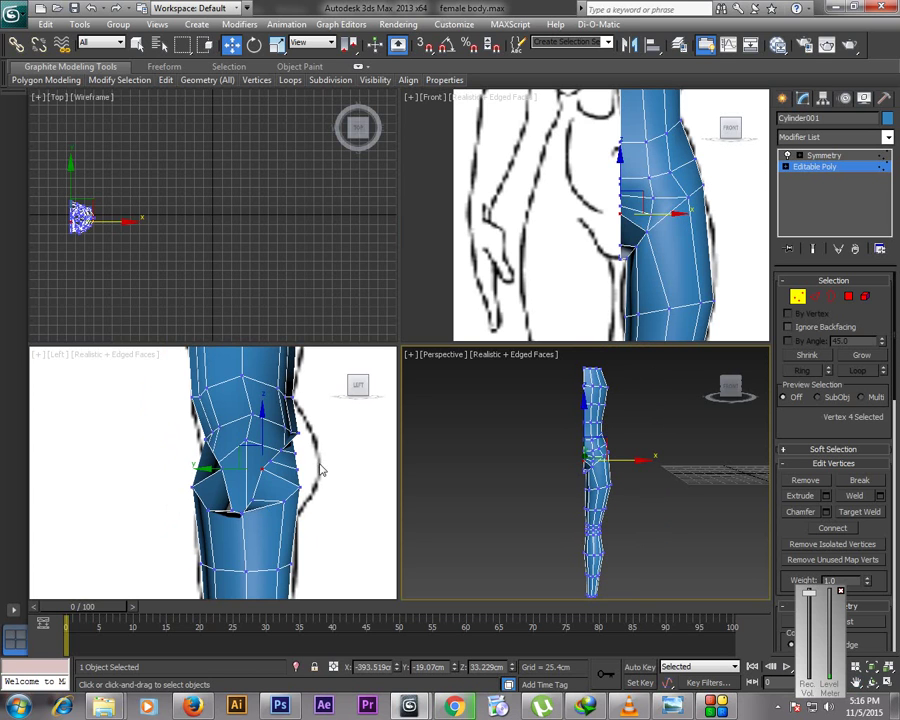
pyautogui.click(338, 491)
pyautogui.scroll(2, 338, 489)
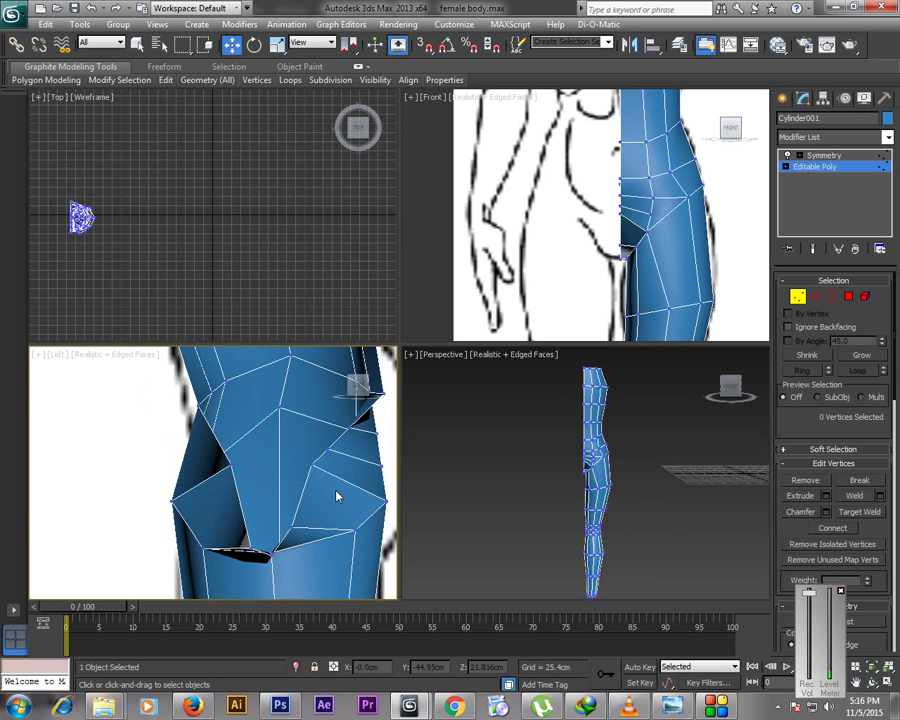
pyautogui.scroll(-1, 338, 489)
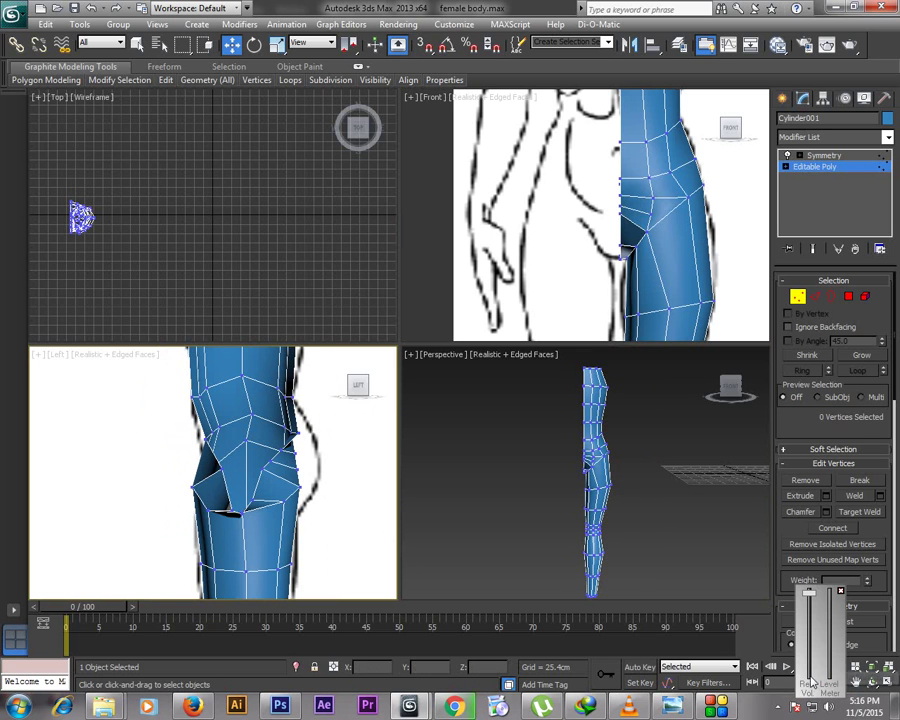
pyautogui.click(871, 682)
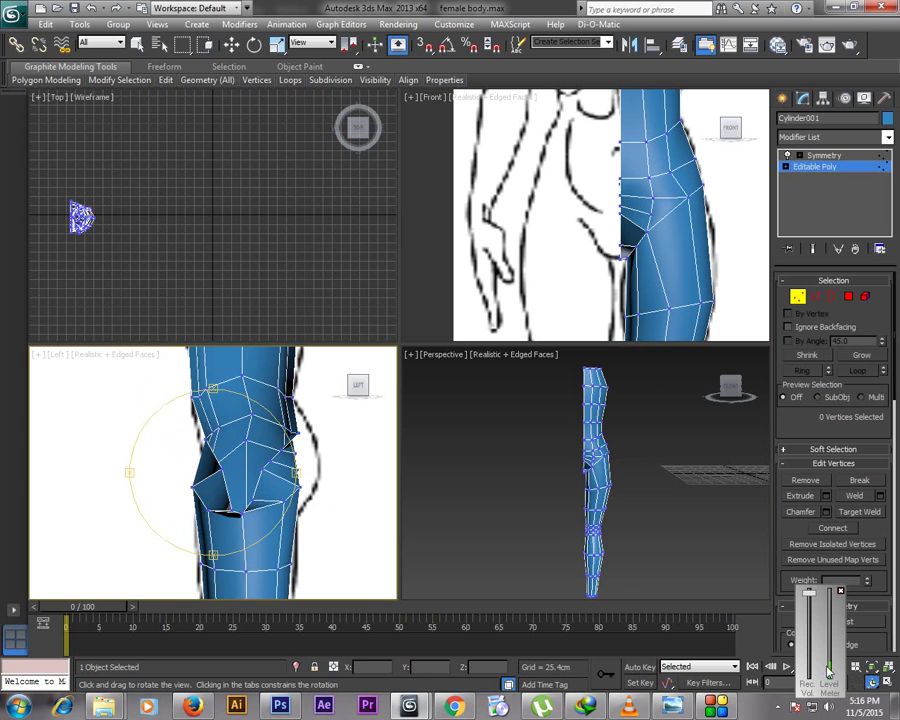
pyautogui.rightClick(297, 467)
pyautogui.scroll(-7, 326, 474)
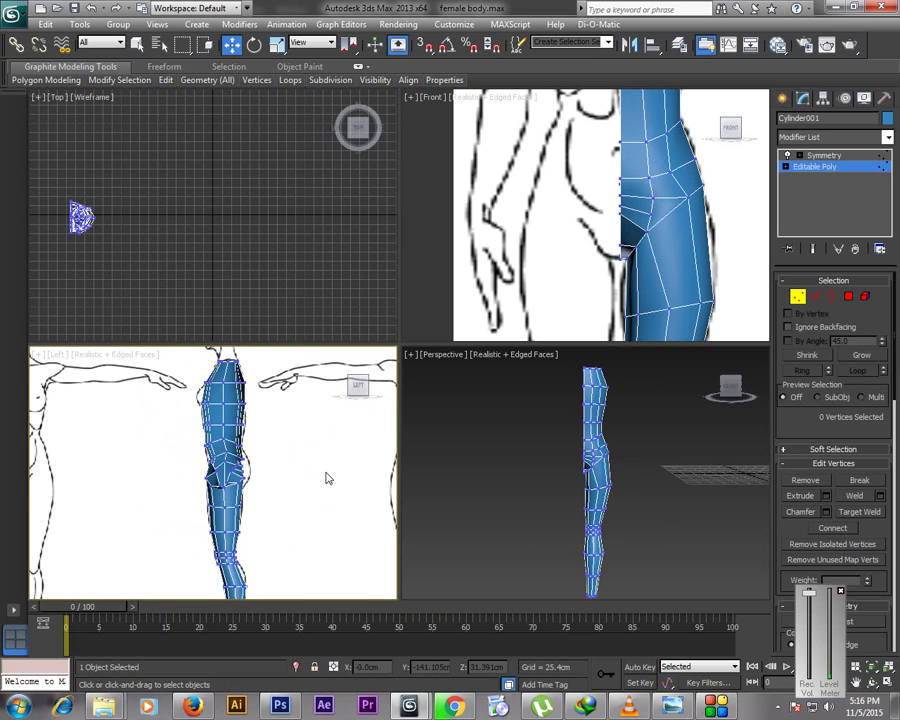
pyautogui.scroll(4, 249, 428)
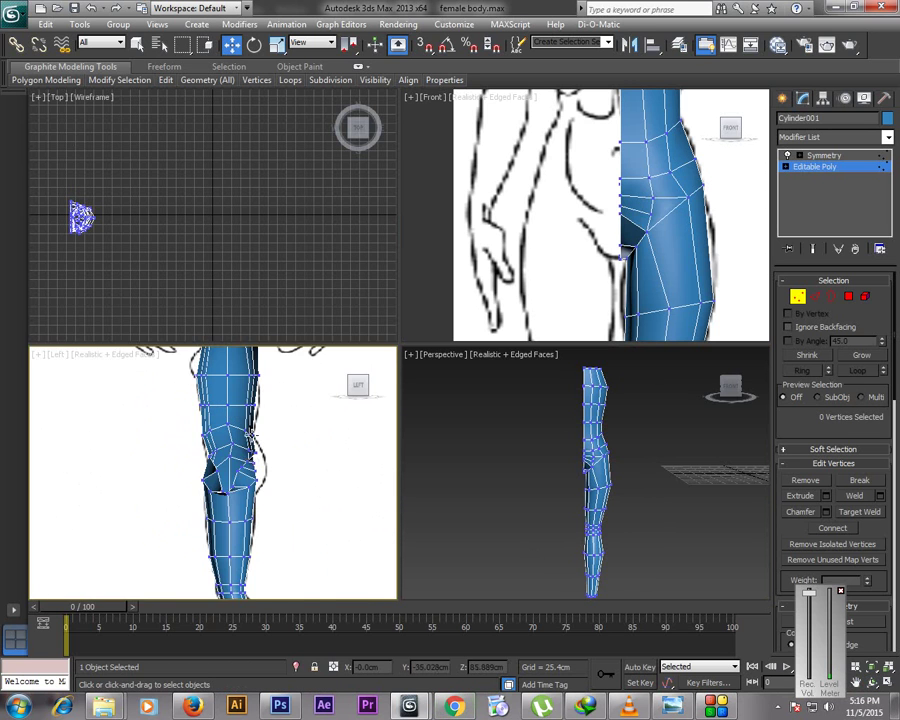
pyautogui.scroll(-5, 265, 481)
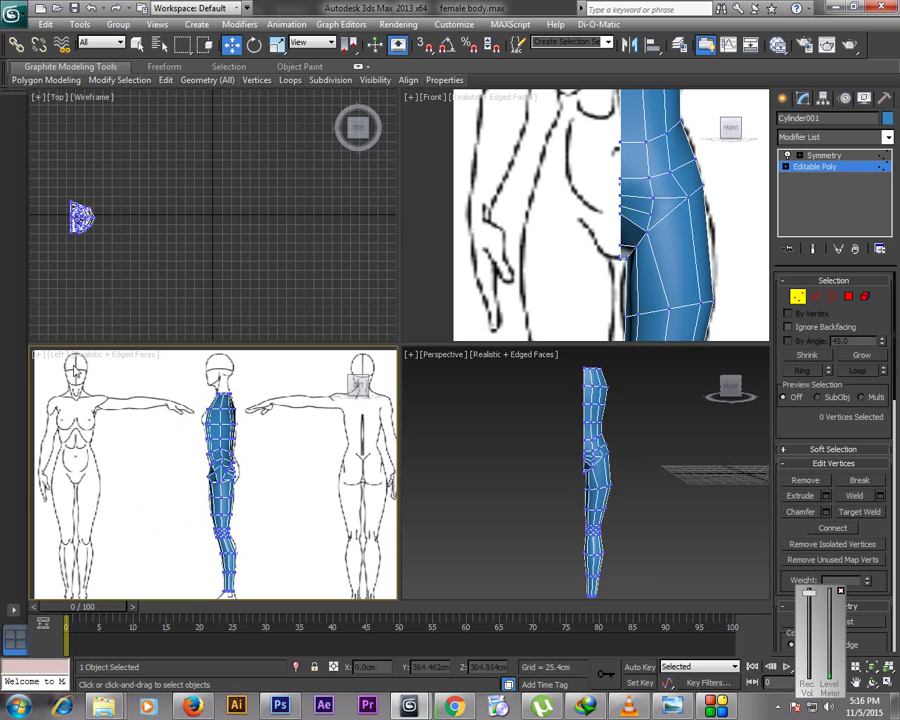
# Switch the Left viewport to the Right view and compare the model's buttock profile with the side reference drawing
pyautogui.click(66, 358)
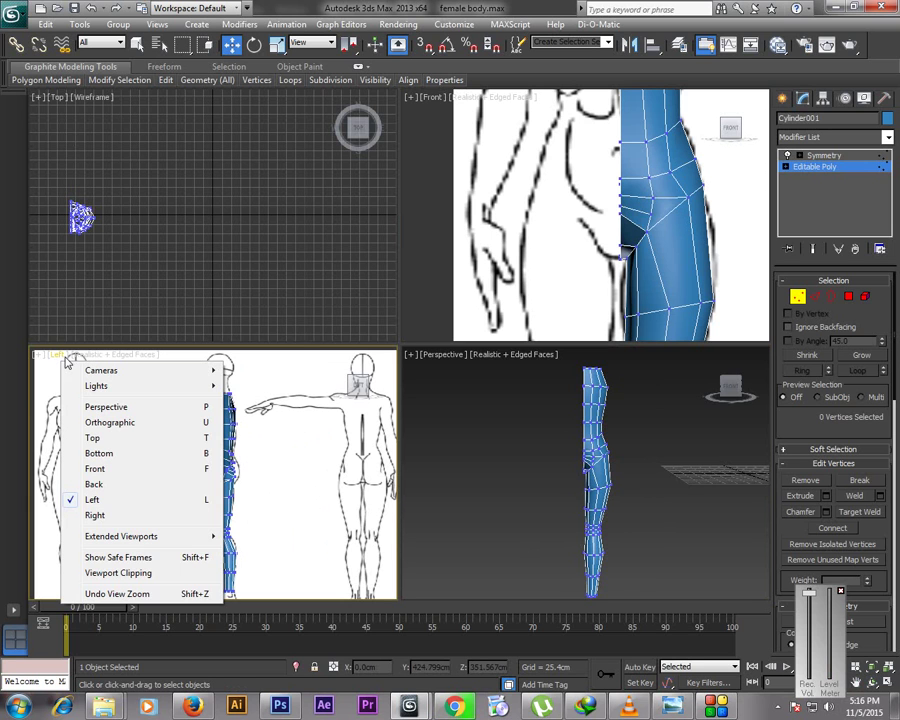
pyautogui.click(101, 518)
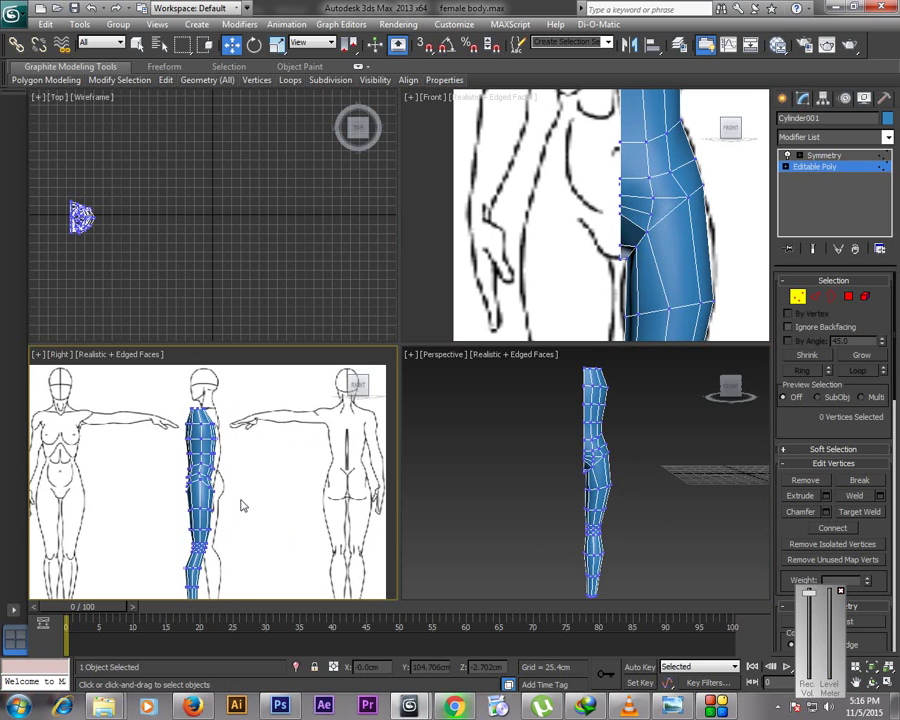
pyautogui.scroll(10, 240, 505)
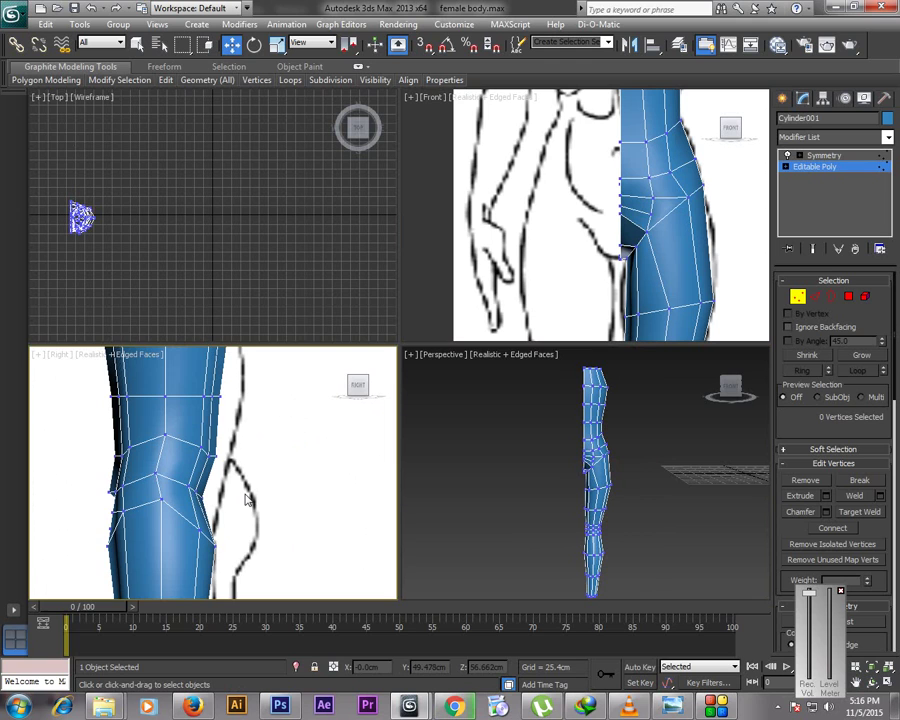
# Look over the reference images in the female body folder in Windows Explorer and return to 3ds Max
pyautogui.click(104, 705)
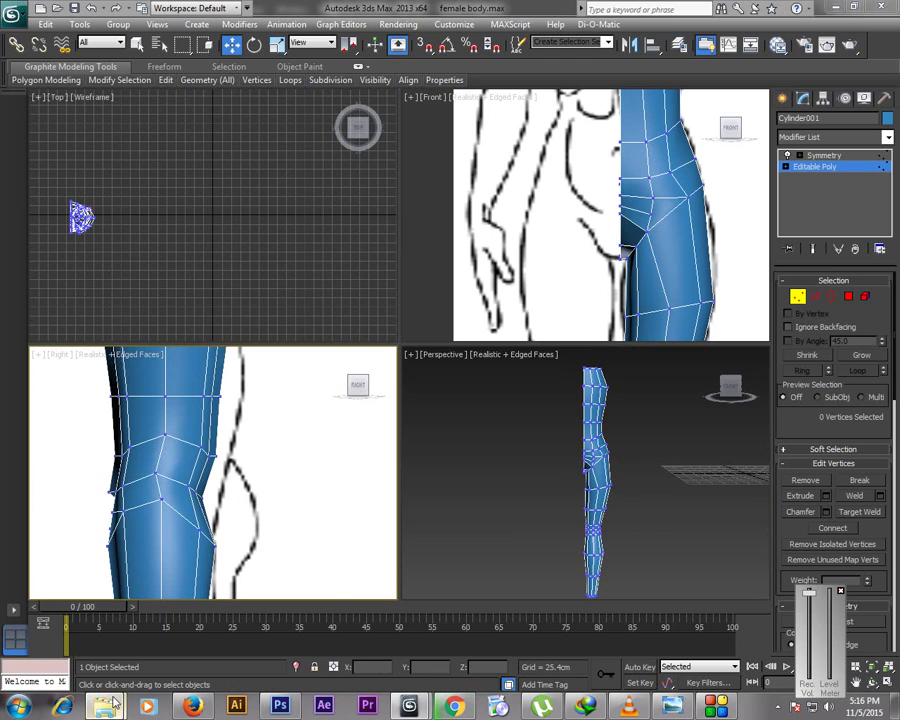
pyautogui.moveTo(150, 657)
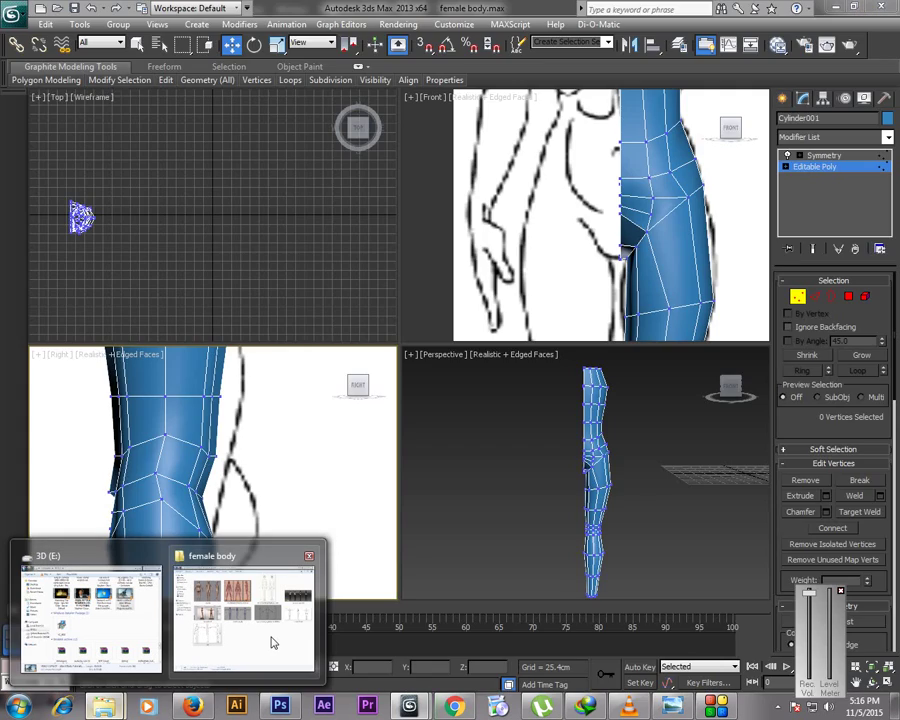
pyautogui.click(268, 652)
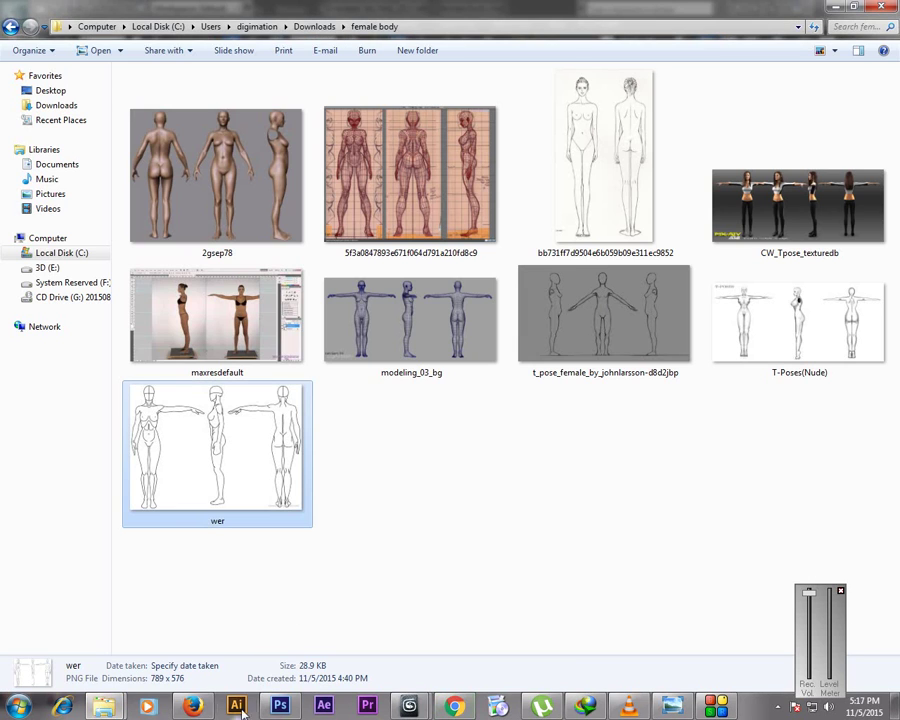
pyautogui.moveTo(409, 705)
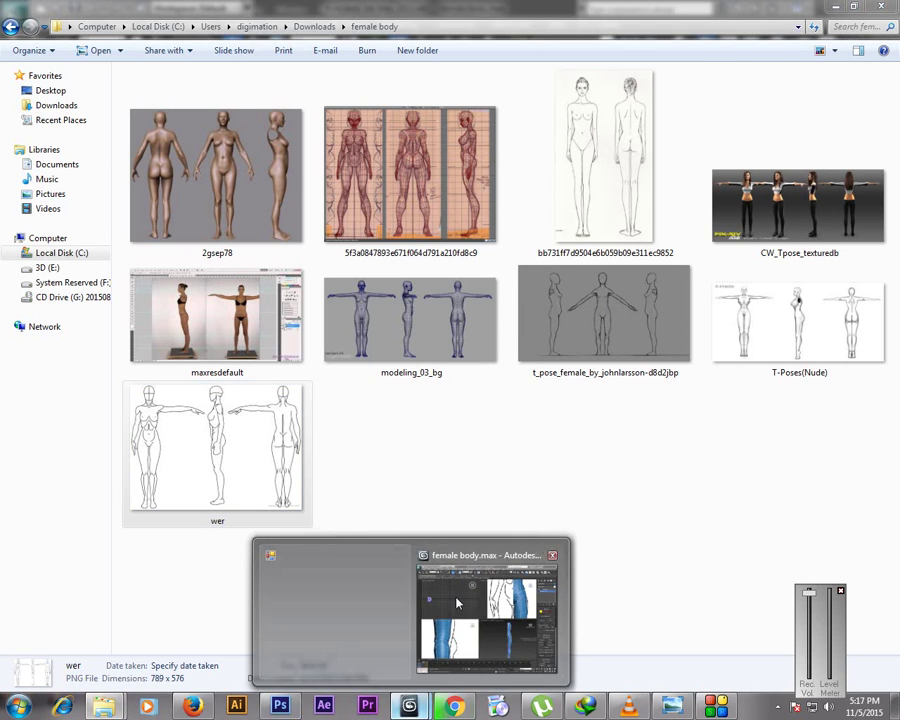
pyautogui.click(345, 642)
# Locate the wer image through the Right viewport's background file settings and open it in Photoshop
pyautogui.hotkey('alt', 'b')
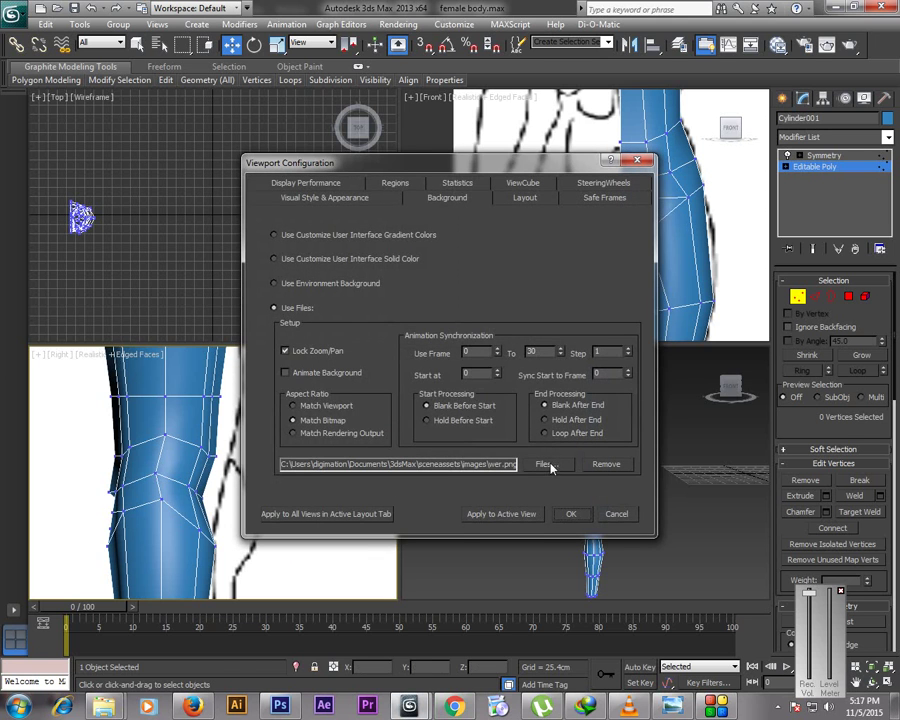
pyautogui.click(549, 464)
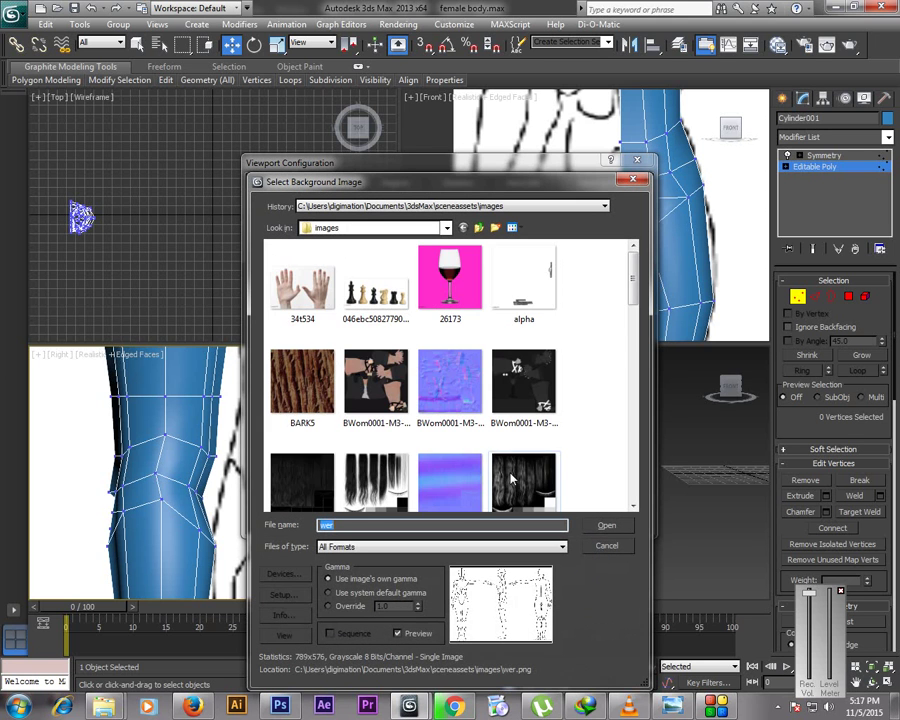
pyautogui.scroll(-15, 510, 480)
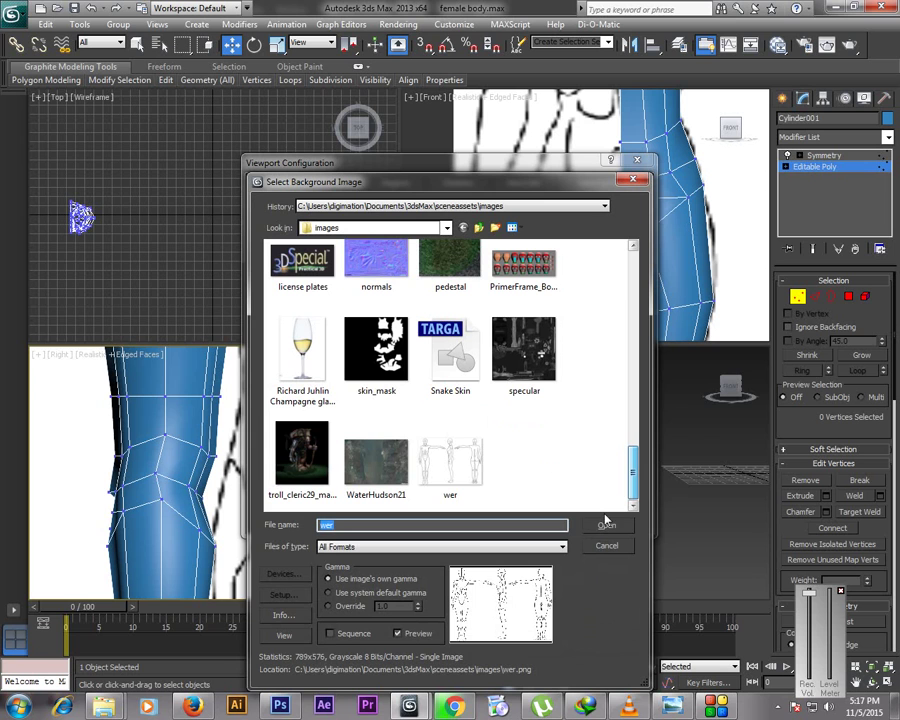
pyautogui.moveTo(452, 466); pyautogui.dragTo(523, 104)
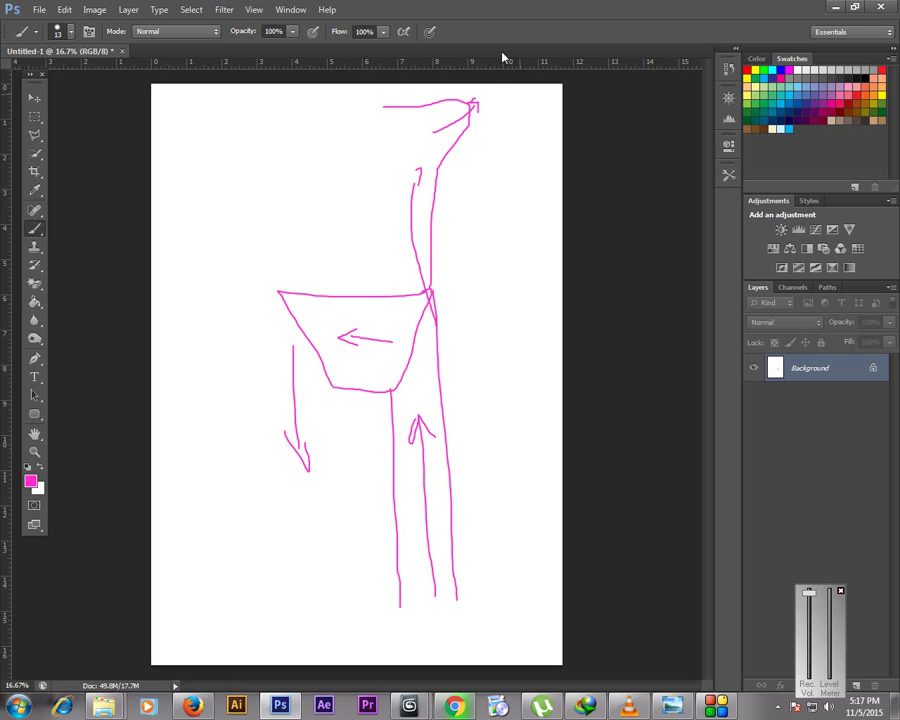
pyautogui.moveTo(503, 57); pyautogui.dragTo(508, 60)
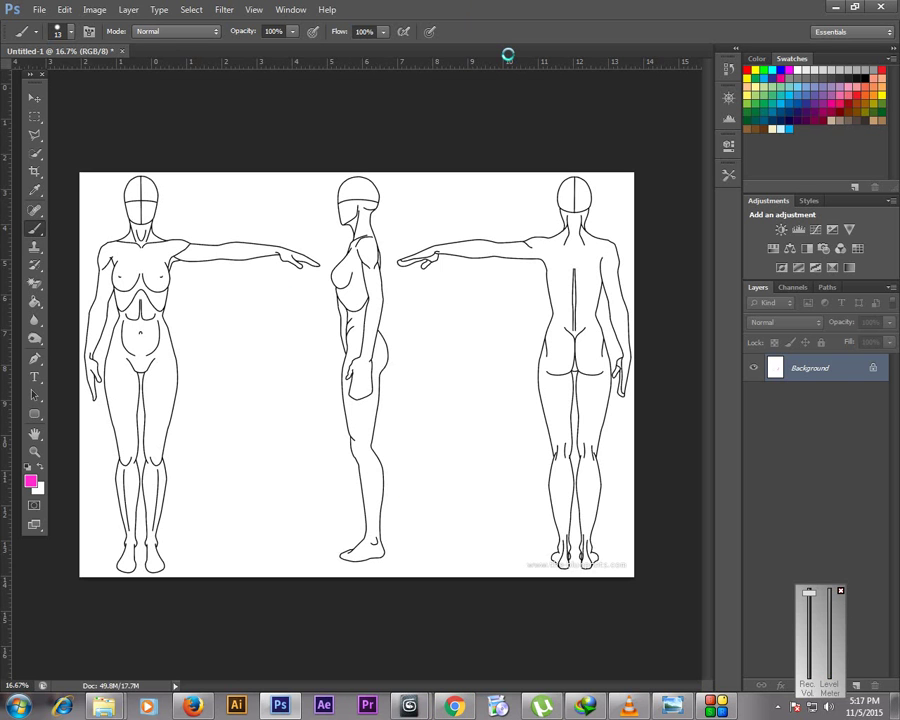
# Select the full-height middle side-view figure with a rectangular marquee and copy it to a new layer
pyautogui.click(35, 100)
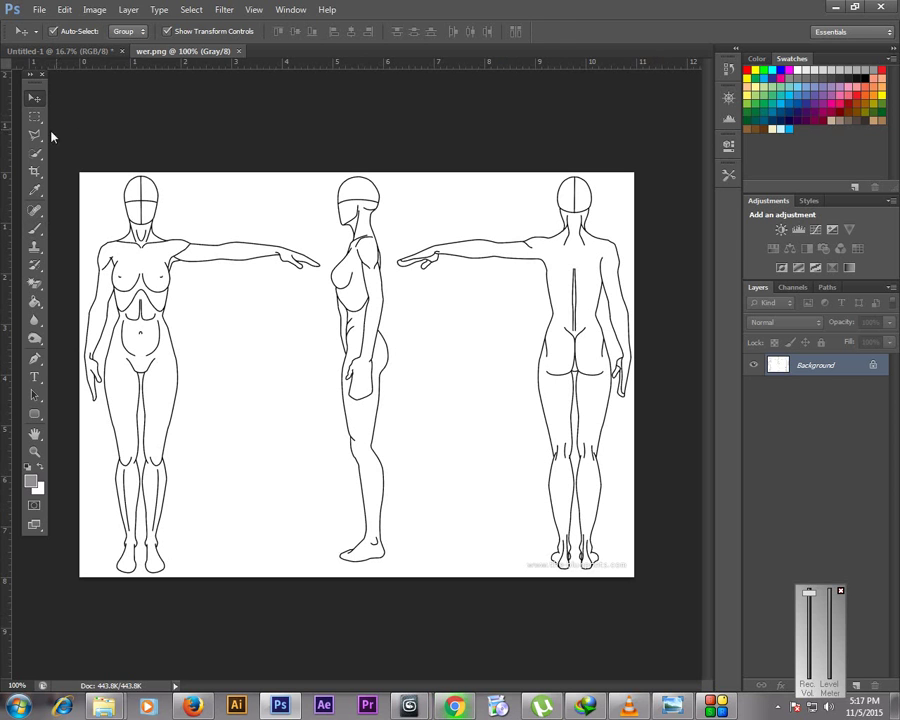
pyautogui.click(35, 117)
pyautogui.moveTo(324, 173); pyautogui.dragTo(395, 585)
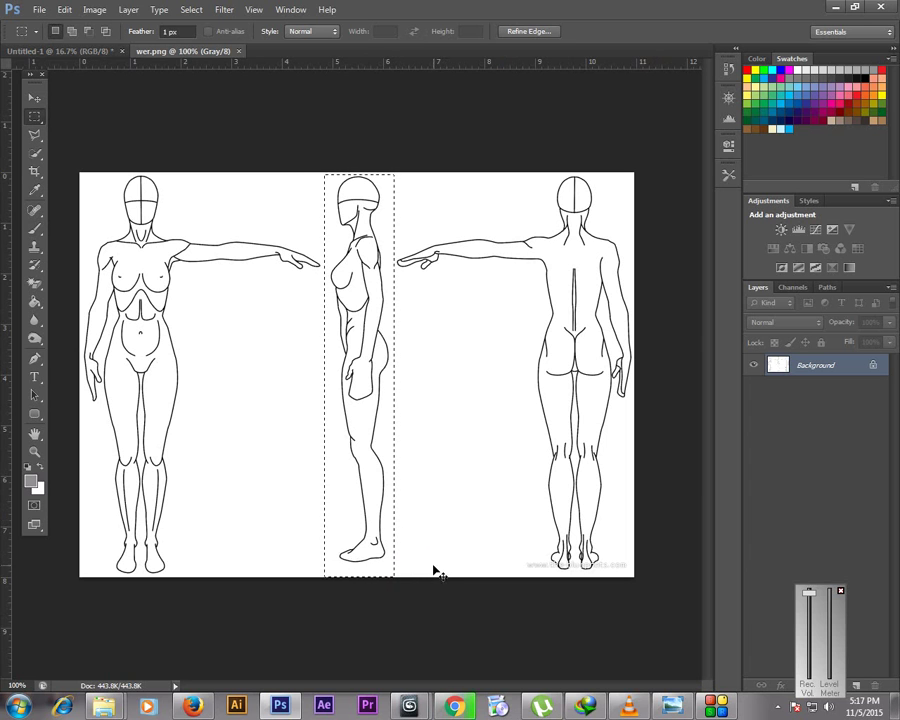
pyautogui.hotkey('ctrl', 'j')
# Flip the copied side-view figure horizontally with Free Transform
pyautogui.click(34, 98)
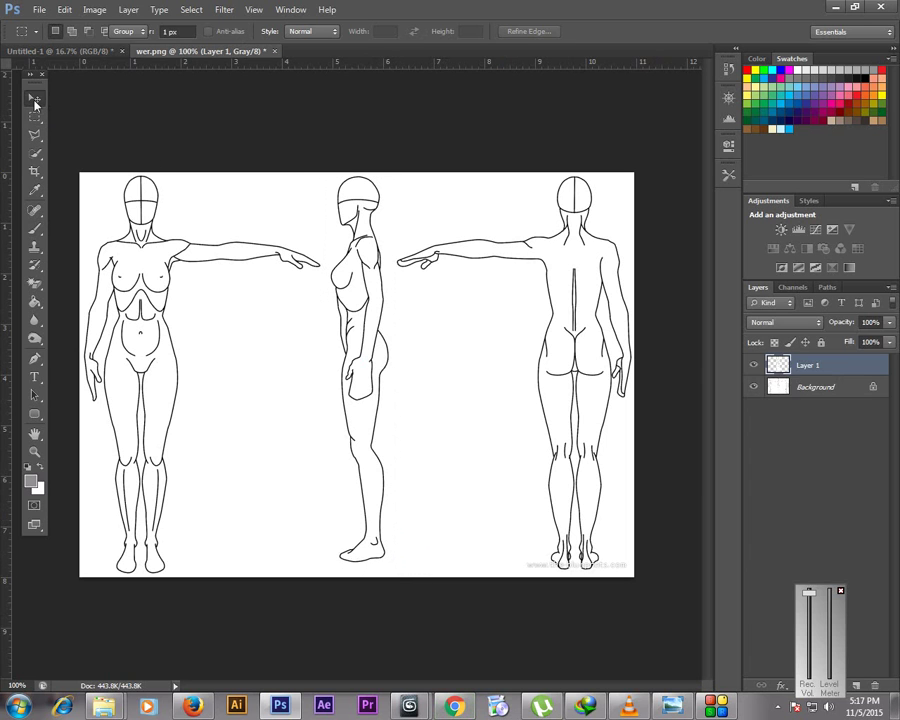
pyautogui.hotkey('ctrl', 't')
pyautogui.rightClick(452, 449)
pyautogui.click(520, 658)
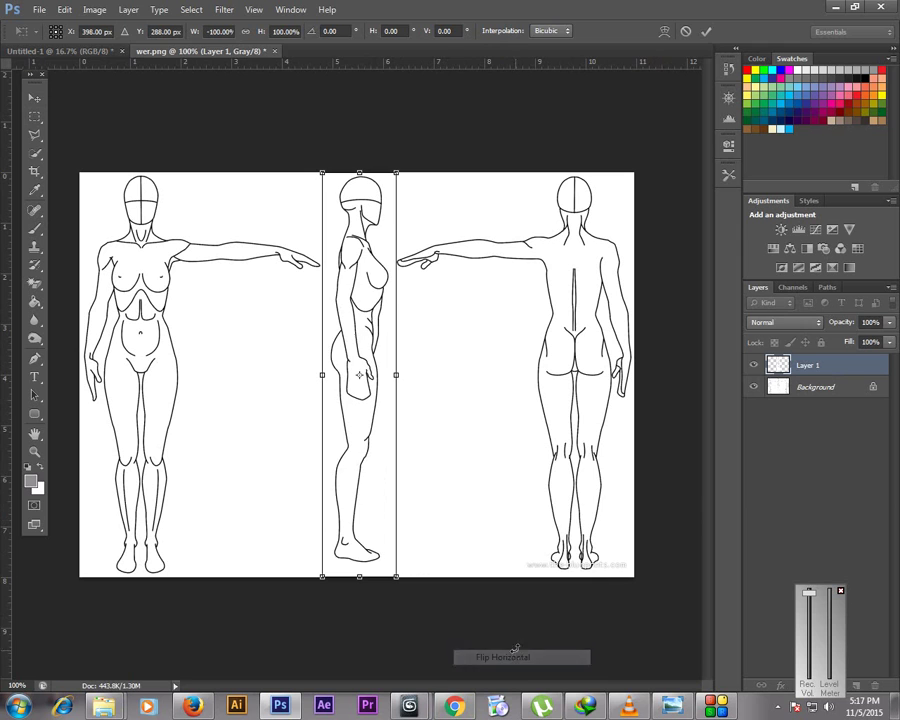
# Apply the horizontal flip to the side-view figure and merge Layer 1 into the Background layer
pyautogui.press('Return')
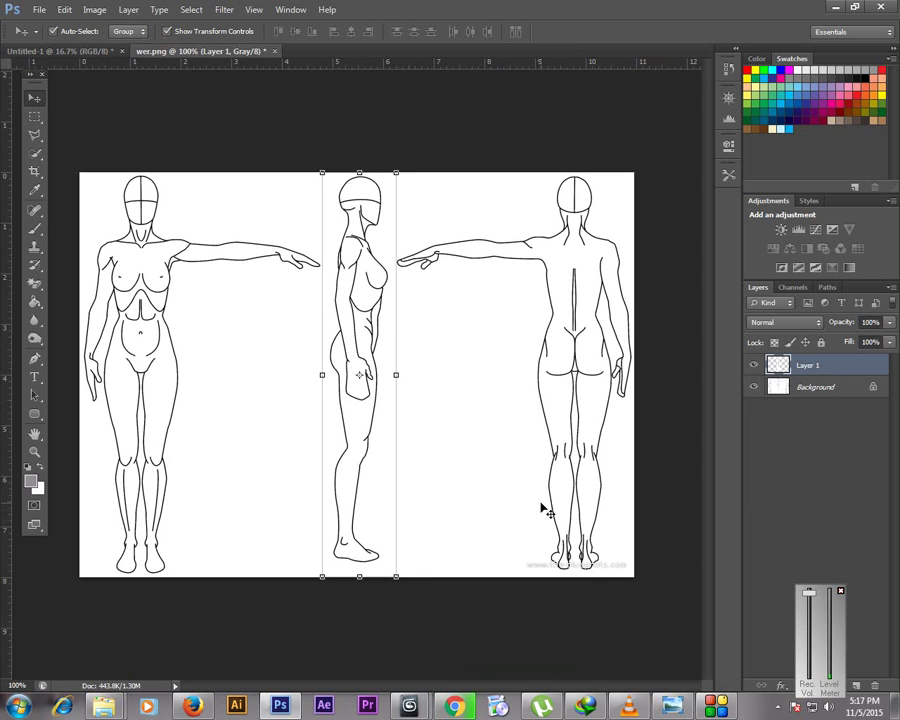
pyautogui.hotkey('ctrl', 'e')
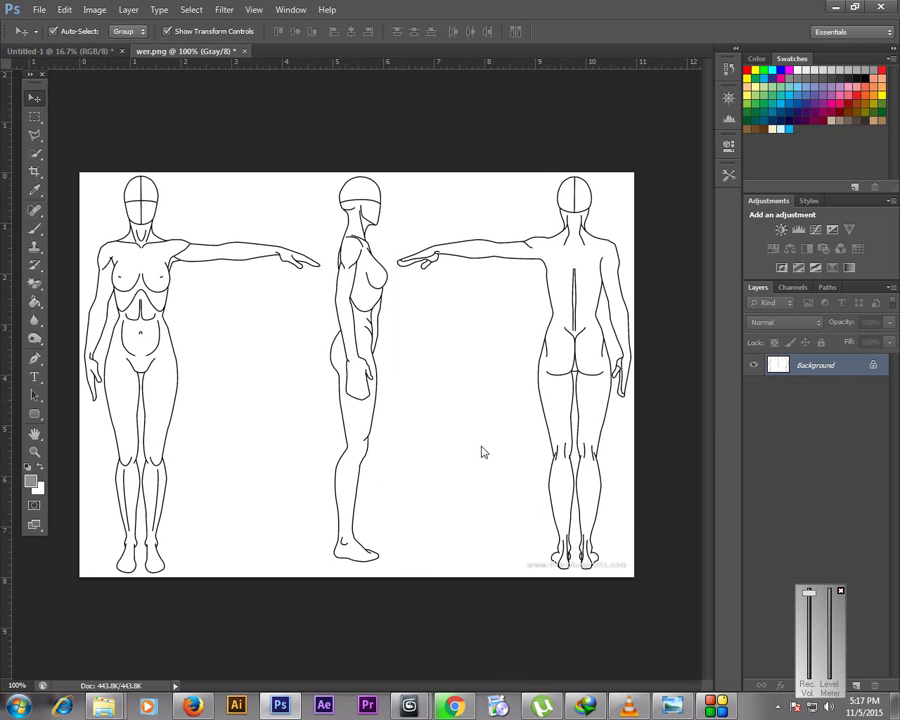
# Save the merged reference image as a PNG named qwer in the images folder
pyautogui.hotkey('ctrl', 'shift', 's')
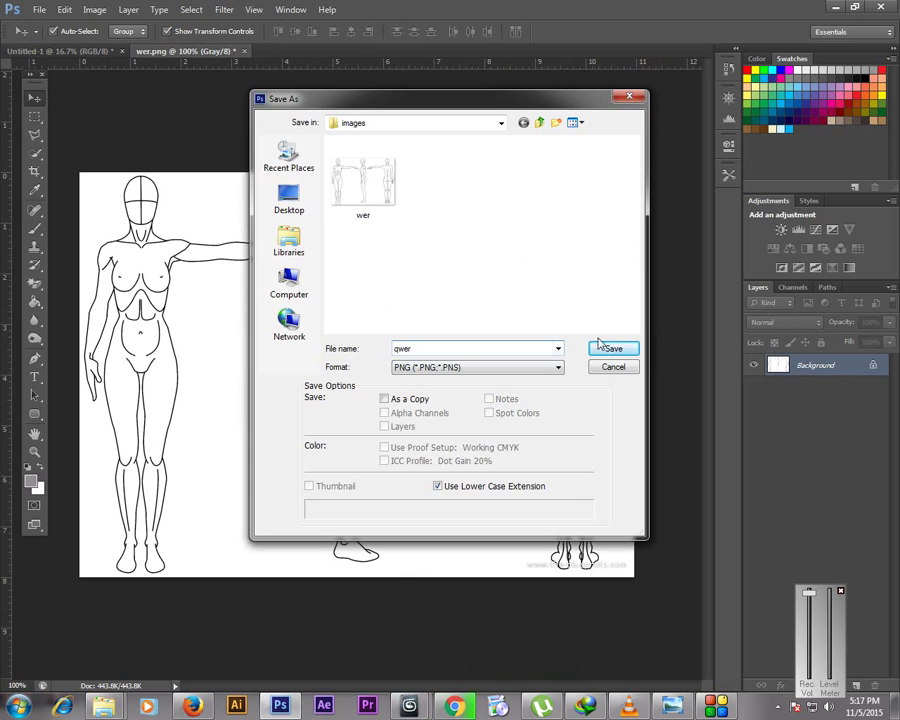
pyautogui.click(610, 349)
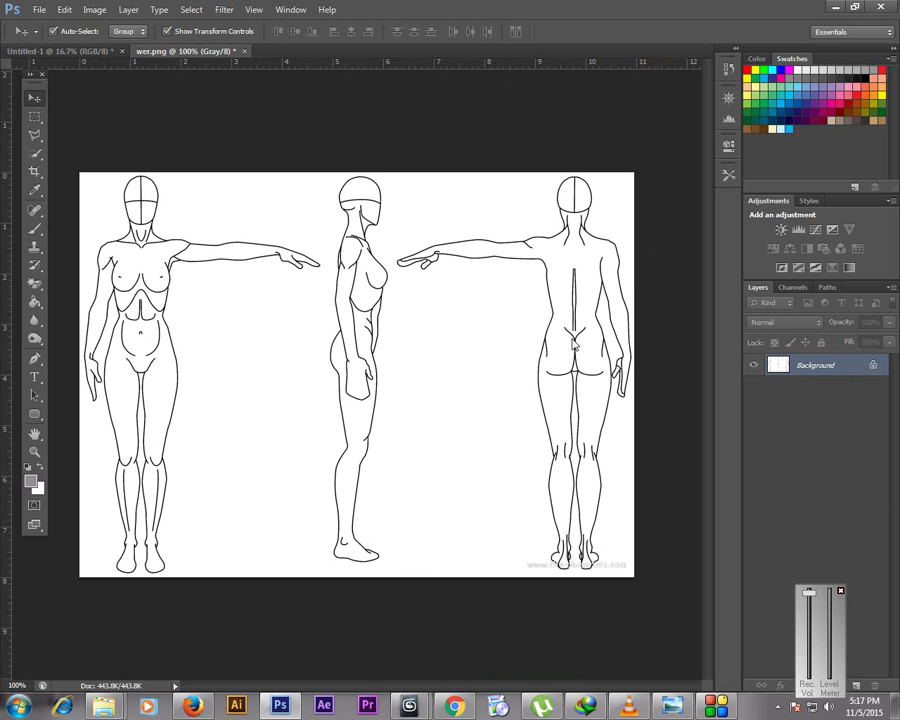
pyautogui.click(406, 161)
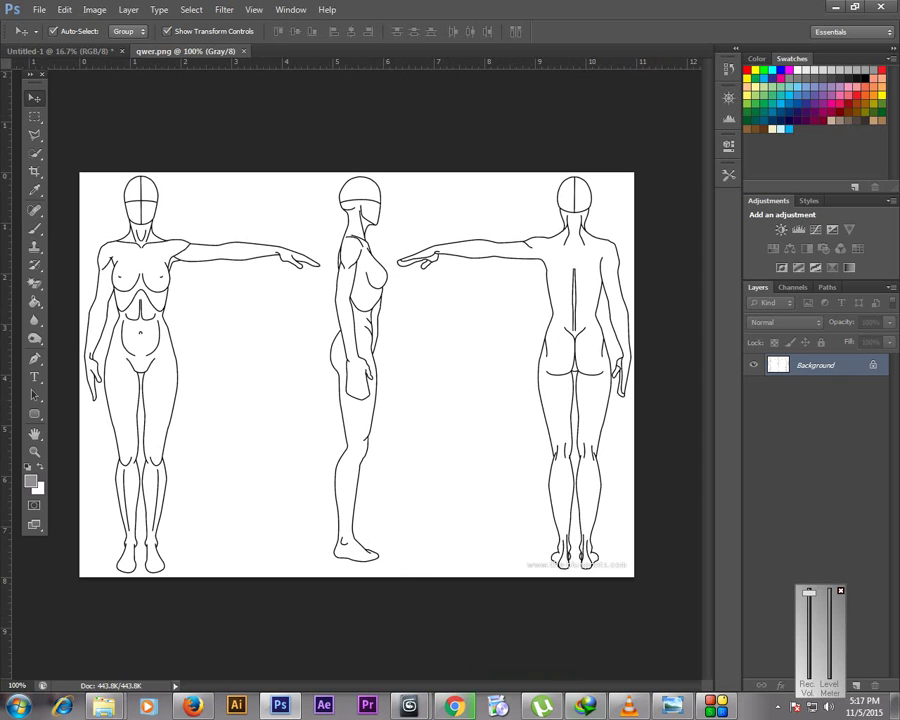
# Switch to 3ds Max, choose qwer as the Right viewport's background image and apply the viewport configuration
pyautogui.moveTo(418, 697)
pyautogui.click(487, 615)
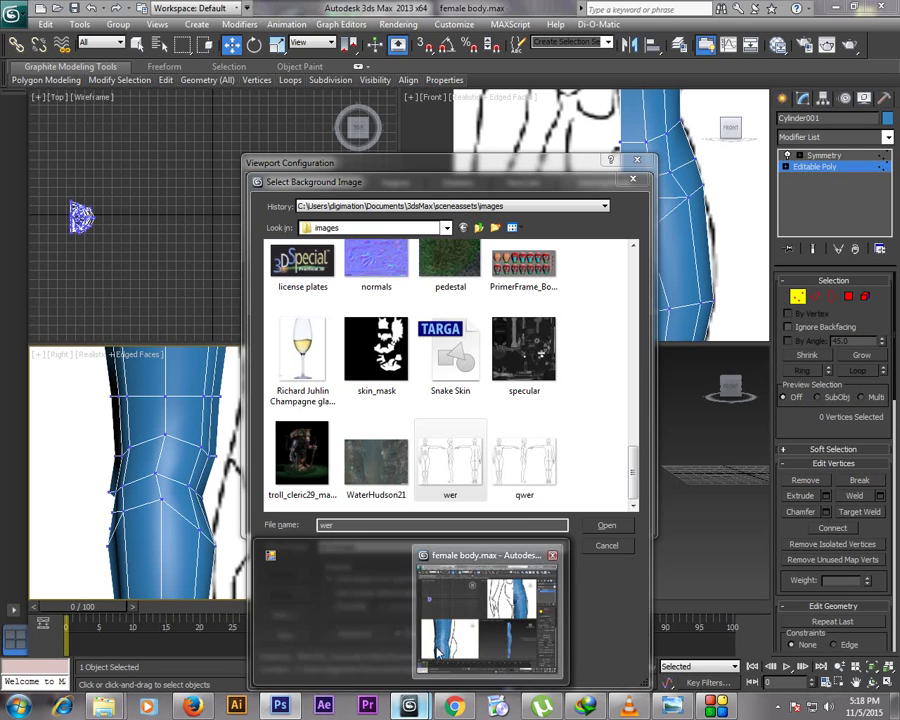
pyautogui.click(548, 488)
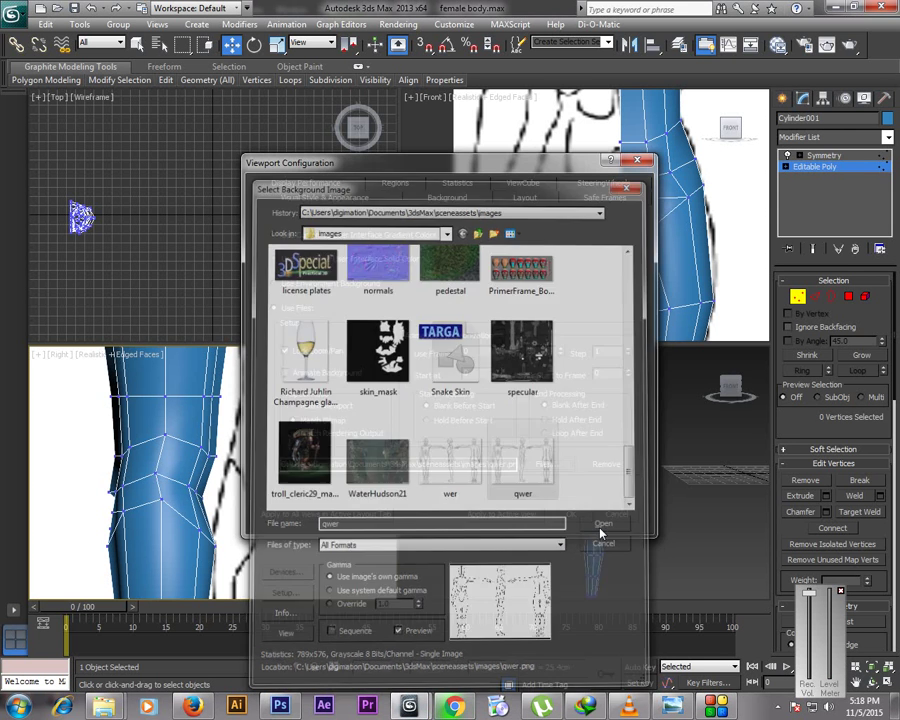
pyautogui.click(605, 526)
pyautogui.click(571, 514)
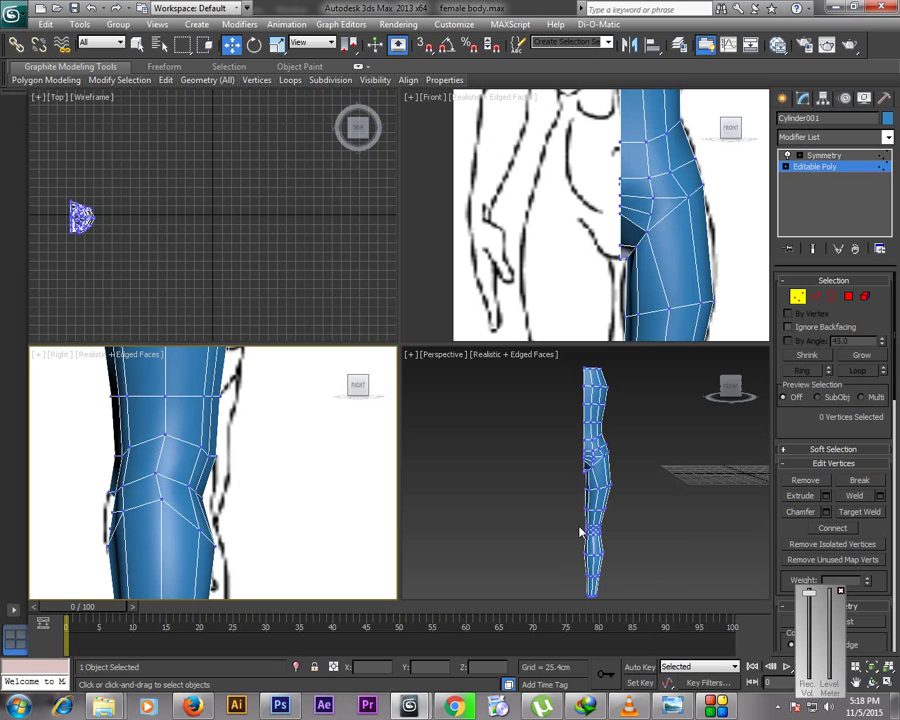
# Move the whole body mesh about 8.88 cm horizontally in the Right view so it lines up with the side-view figure
pyautogui.click(857, 686)
pyautogui.moveTo(274, 470)
pyautogui.mouseDown()
pyautogui.moveTo(277, 573)
pyautogui.moveTo(268, 461)
pyautogui.moveTo(275, 470)
pyautogui.moveTo(289, 450)
pyautogui.moveTo(282, 478)
pyautogui.mouseUp()
pyautogui.scroll(-5, 281, 555)
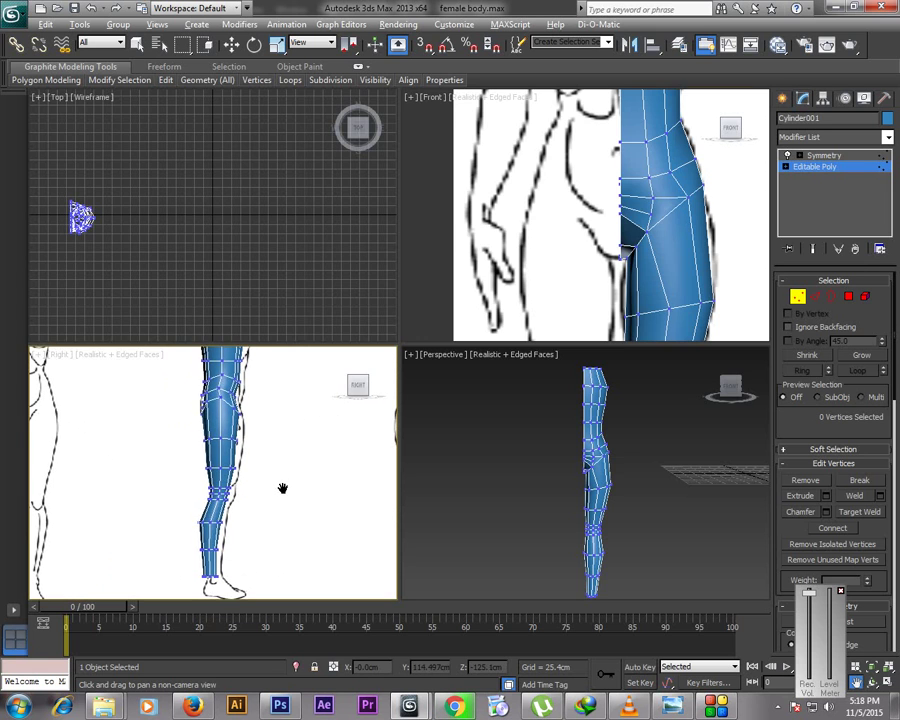
pyautogui.hotkey('alt', 'w')
pyautogui.click(796, 298)
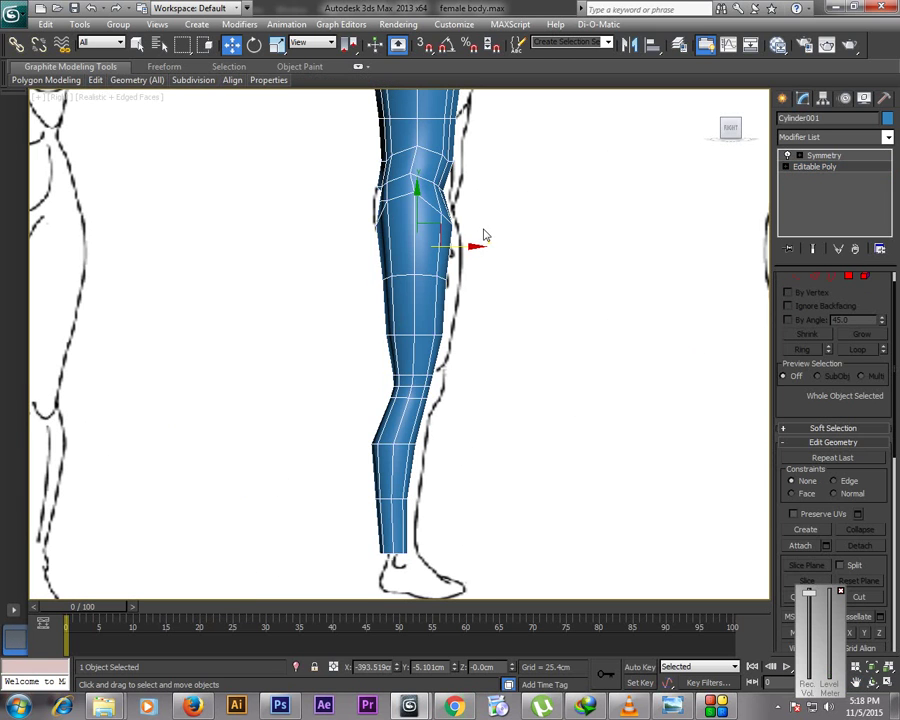
pyautogui.moveTo(465, 245); pyautogui.dragTo(475, 245)
pyautogui.hotkey('ctrl', 'z')
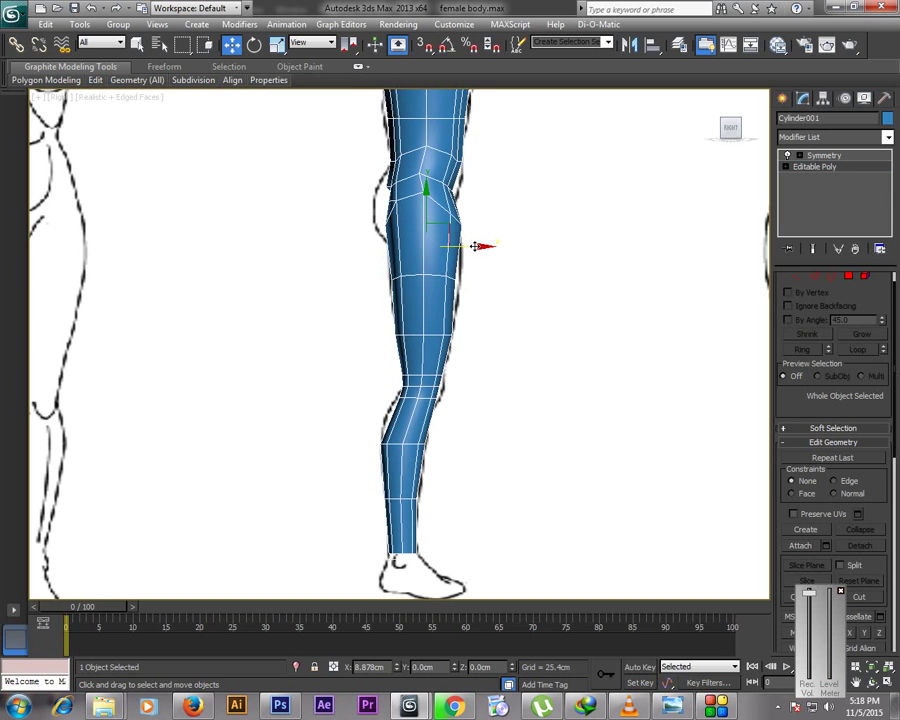
pyautogui.click(858, 683)
pyautogui.moveTo(608, 307); pyautogui.dragTo(556, 542)
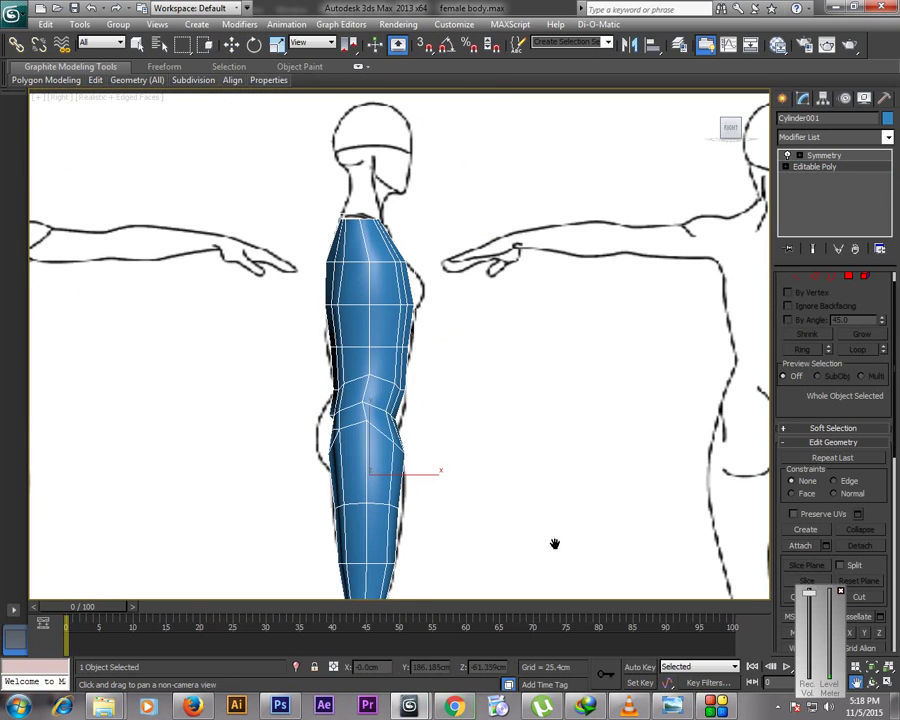
pyautogui.hotkey('alt', 'w')
pyautogui.scroll(5, 666, 460)
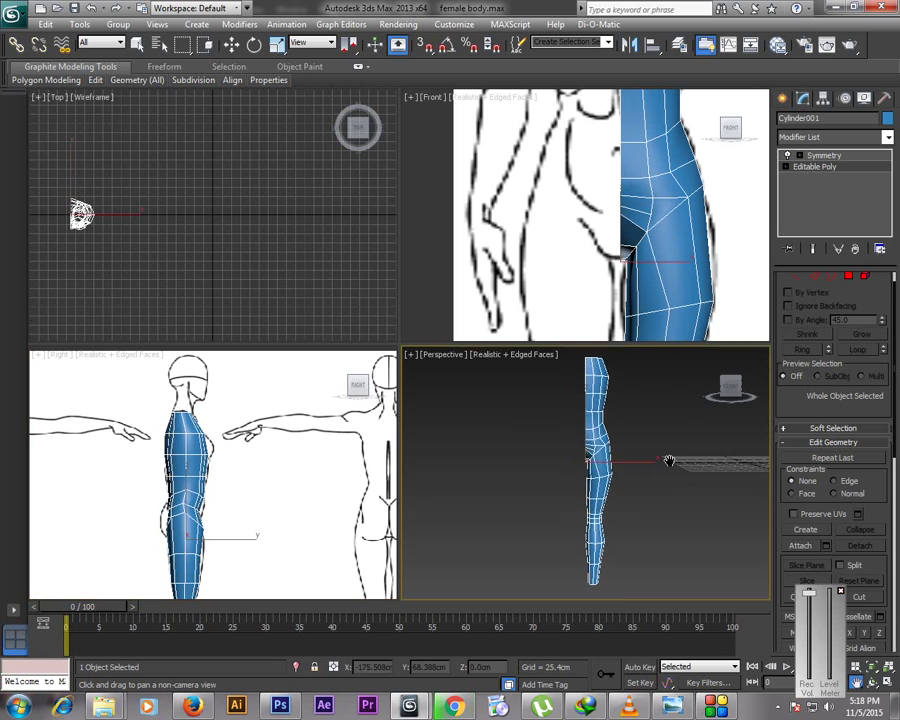
# At vertex level, cut an edge across the rear hip to the outer hip vertex and link it to the hip row above
pyautogui.click(800, 276)
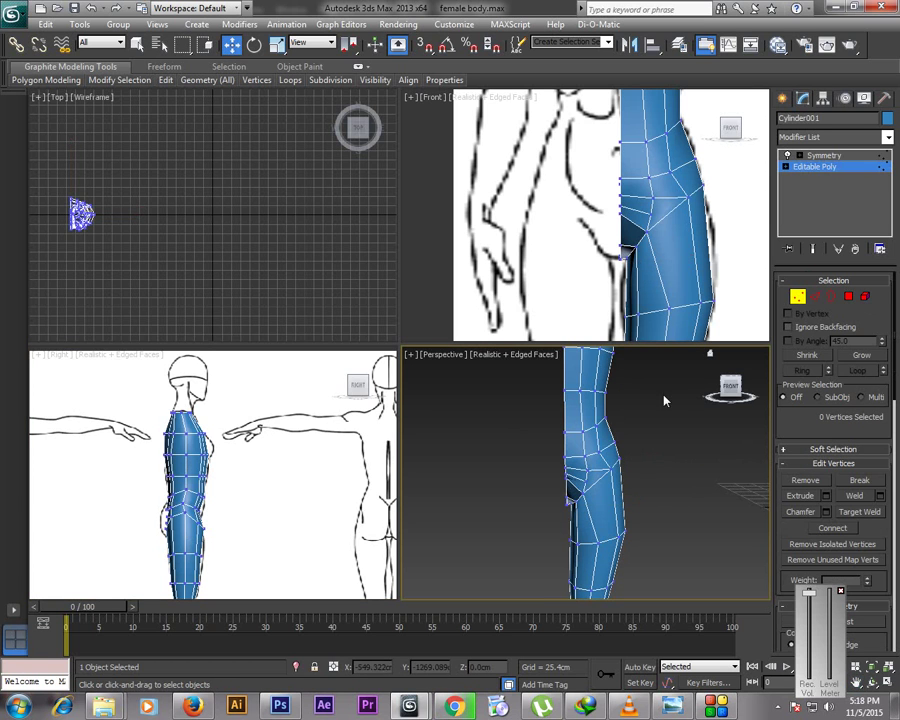
pyautogui.click(582, 494)
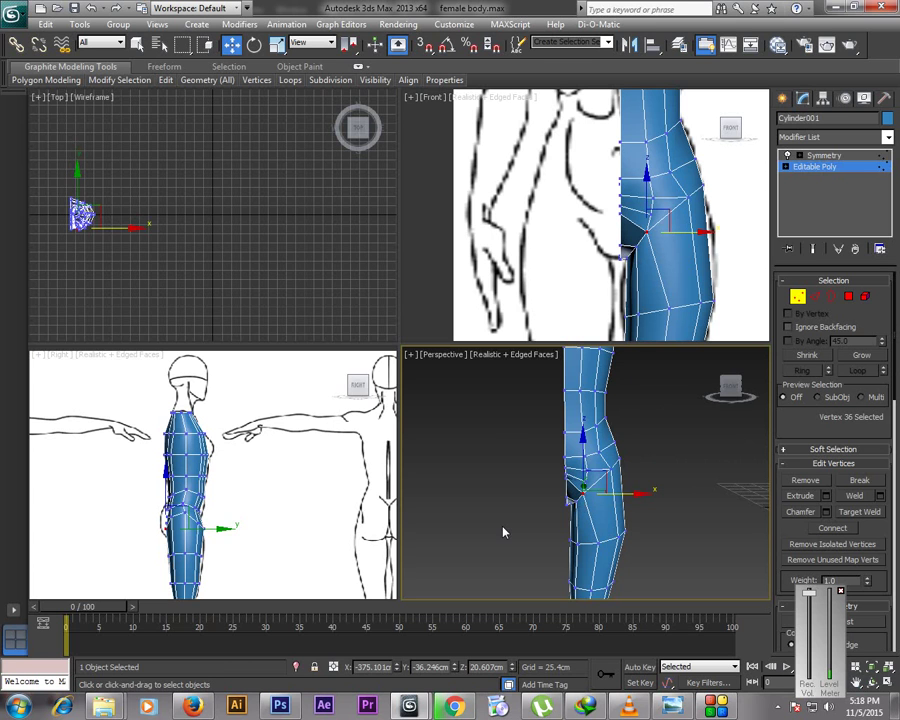
pyautogui.click(530, 522)
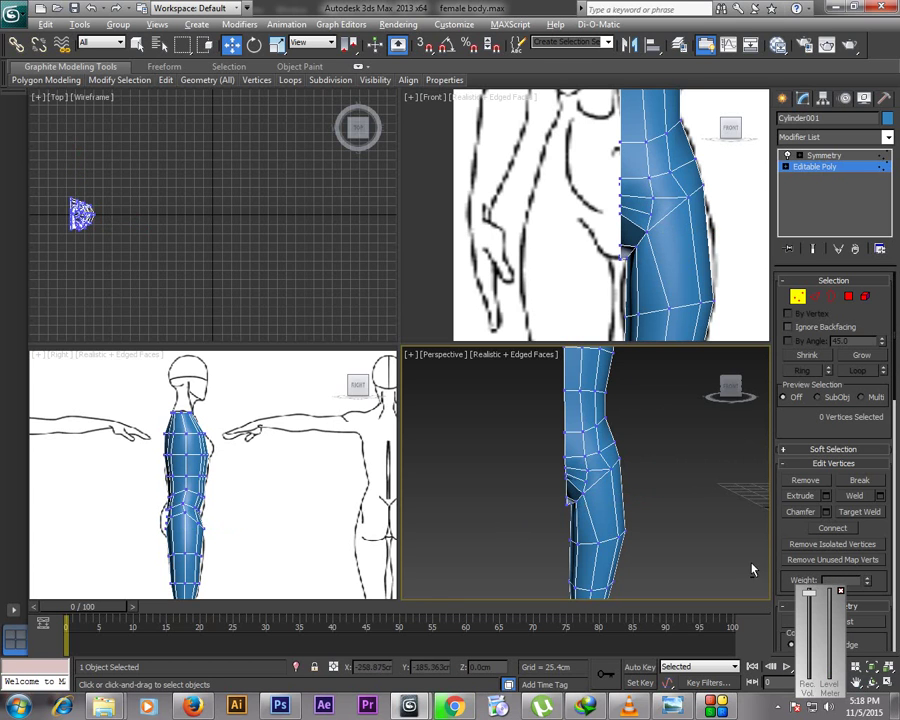
pyautogui.hotkey('alt', 'w')
pyautogui.hotkey('ctrl', 'r')
pyautogui.moveTo(499, 432); pyautogui.dragTo(470, 409)
pyautogui.rightClick(470, 409)
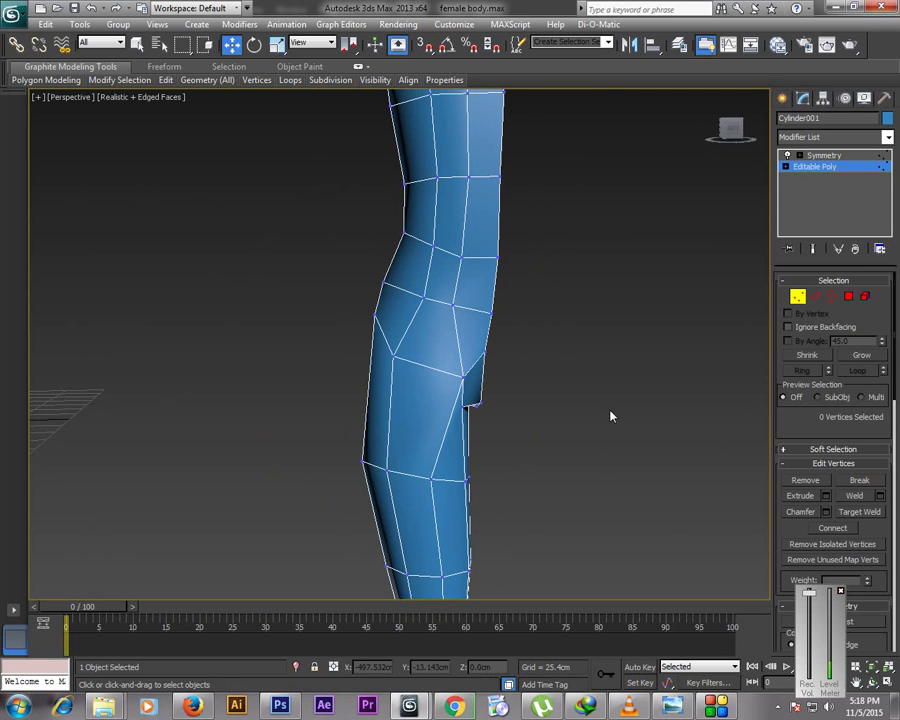
pyautogui.rightClick(542, 459)
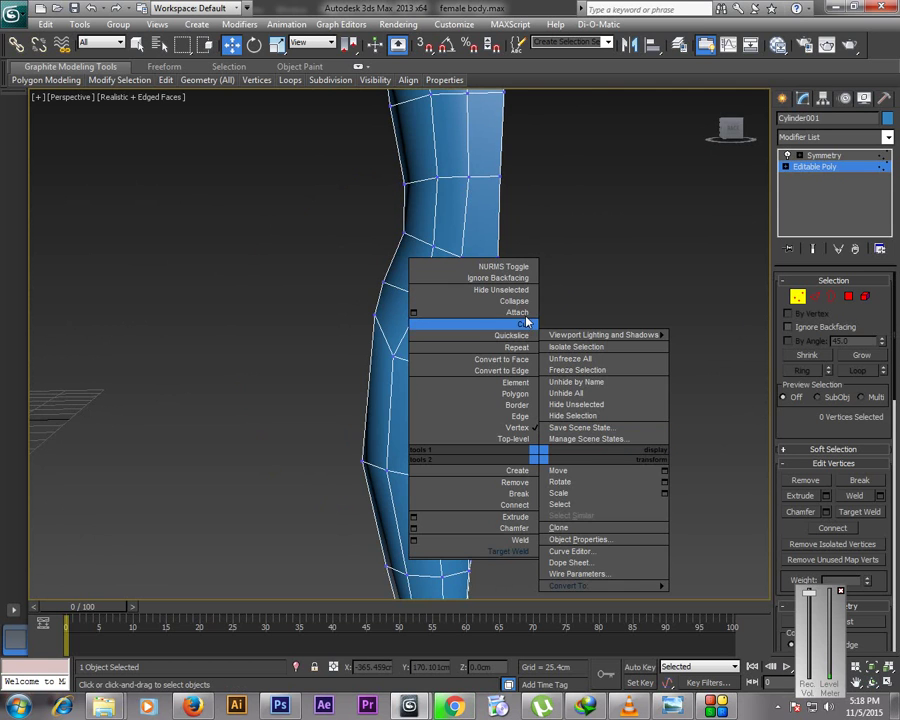
pyautogui.click(526, 325)
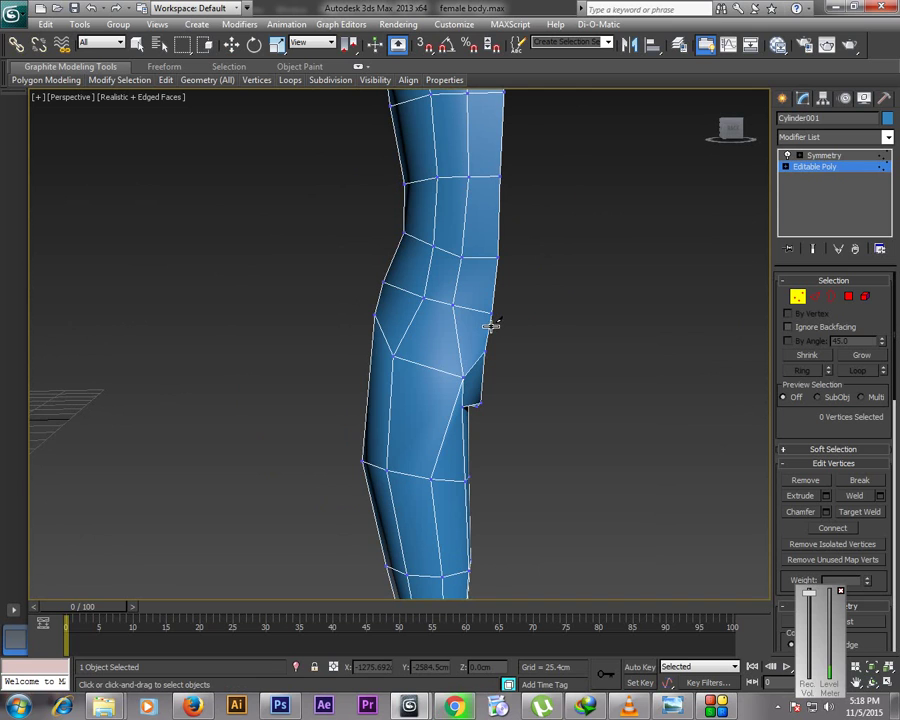
pyautogui.click(396, 357)
pyautogui.moveTo(450, 334)
pyautogui.mouseDown()
pyautogui.moveTo(490, 329)
pyautogui.moveTo(430, 341)
pyautogui.moveTo(427, 298)
pyautogui.mouseUp()
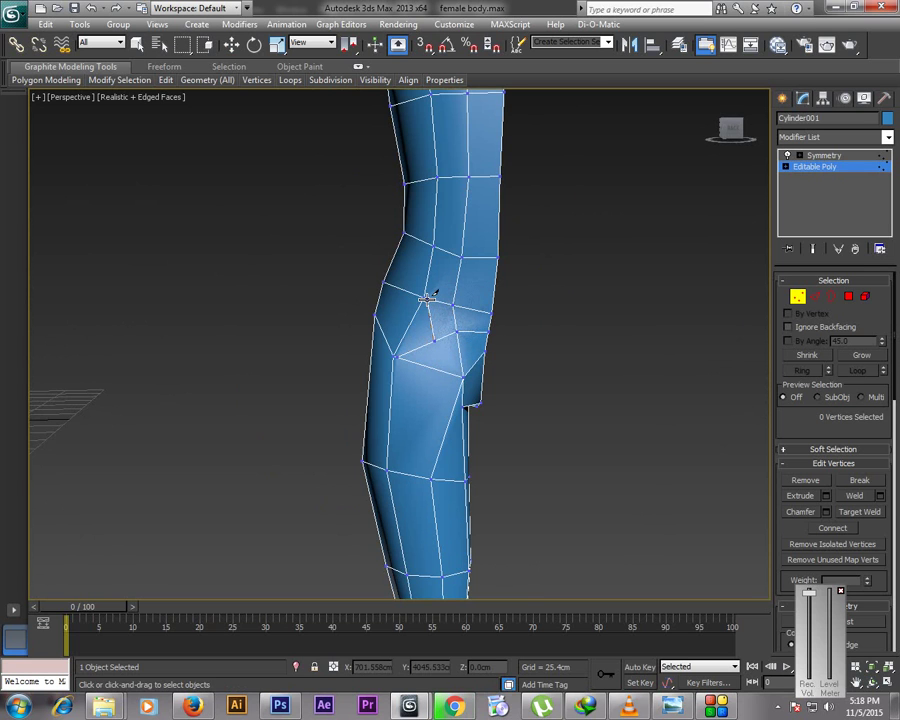
pyautogui.press('w')
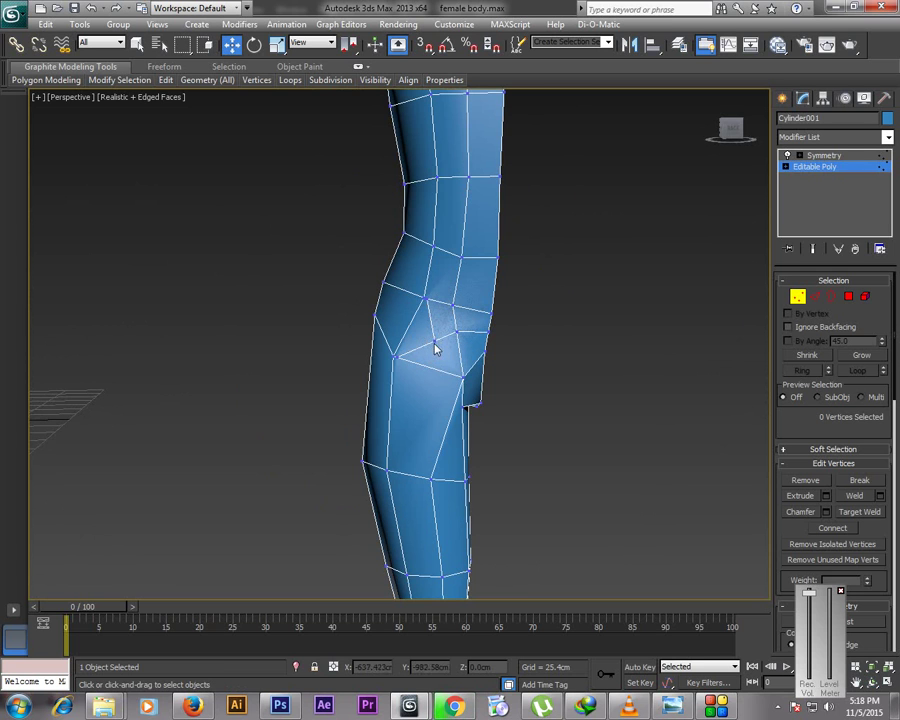
# Shift the new inner vertex on the rear hip and try Target Weld on the neighbouring hip vertices
pyautogui.click(434, 343)
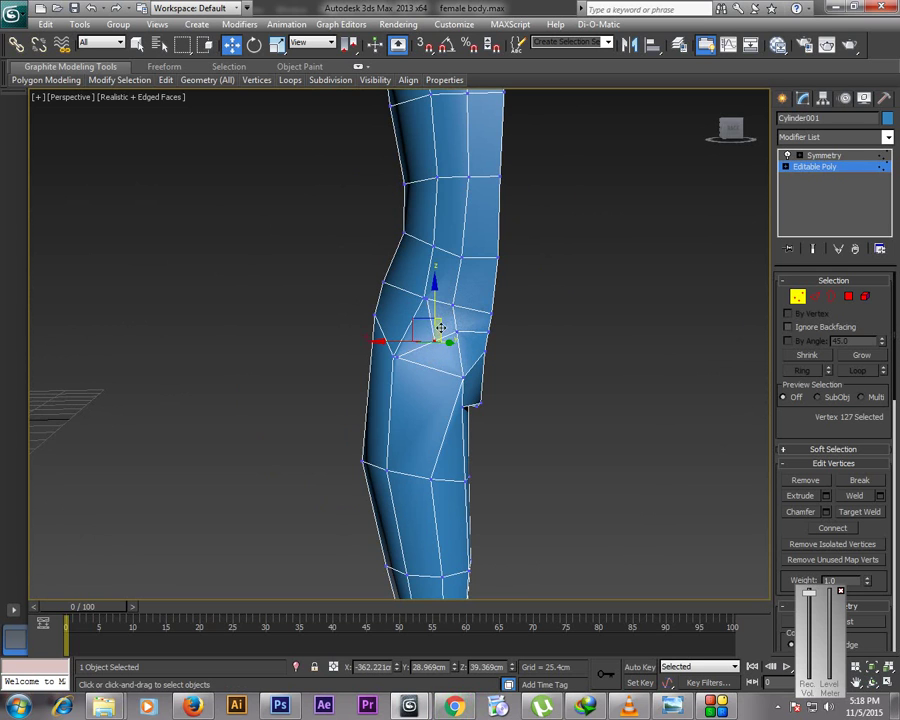
pyautogui.moveTo(720, 140); pyautogui.dragTo(648, 188)
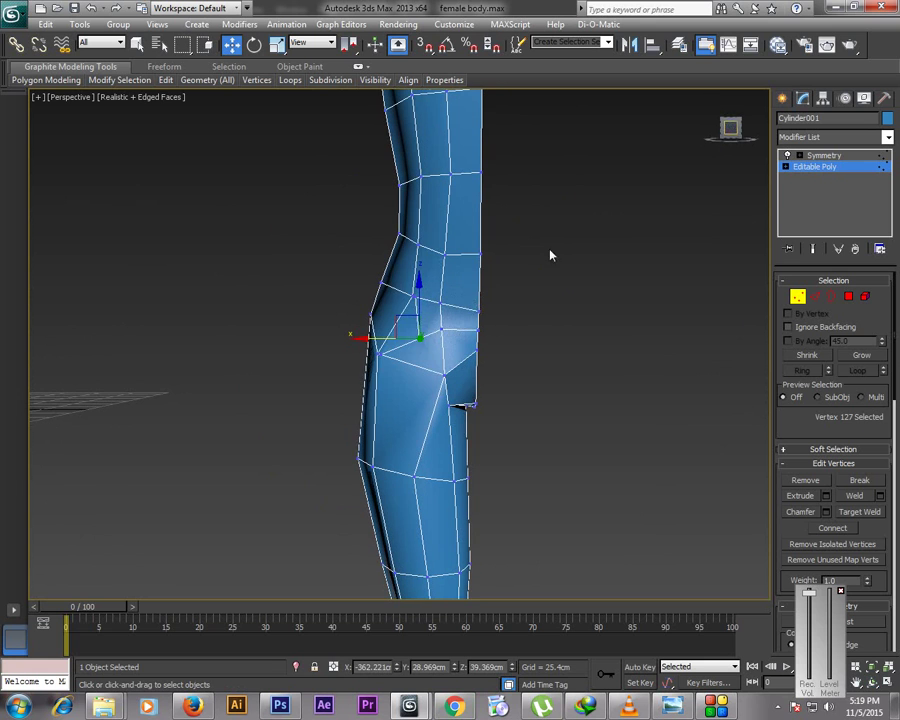
pyautogui.click(422, 402)
pyautogui.rightClick(416, 399)
pyautogui.click(398, 496)
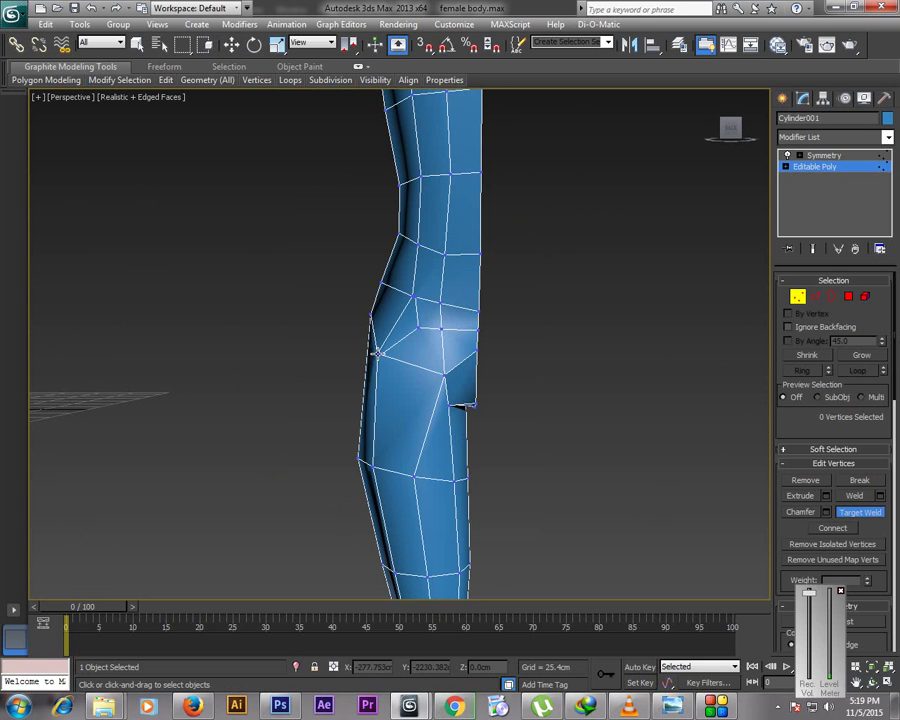
pyautogui.click(376, 353)
pyautogui.click(443, 374)
pyautogui.press('w')
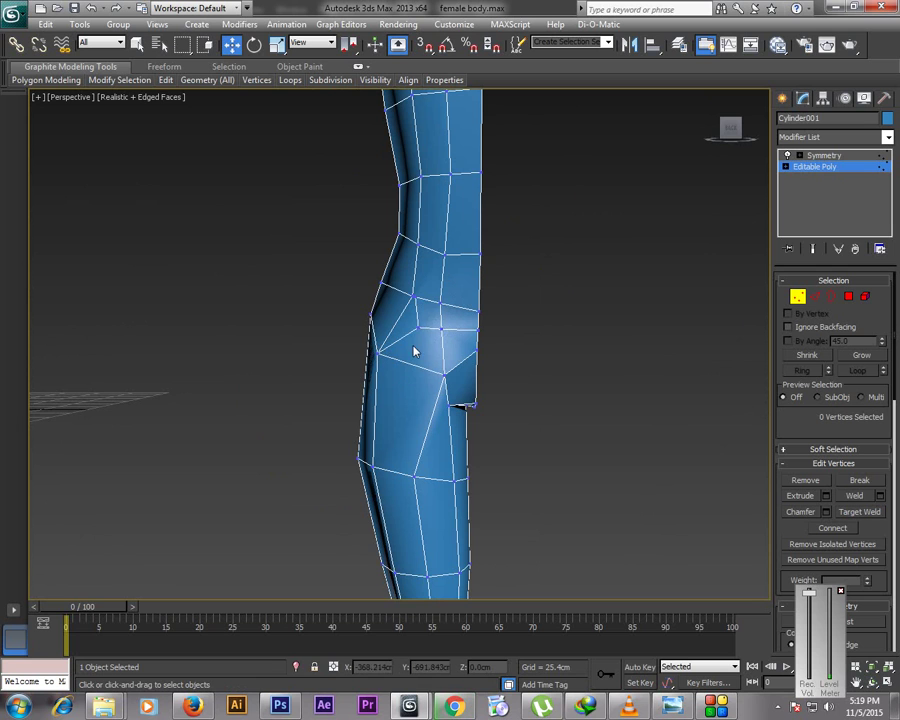
# Try to remove the new rear-hip vertex, and undo the cuts made there
pyautogui.click(419, 339)
pyautogui.press('BackSpace')
pyautogui.hotkey('ctrl', 'z')
pyautogui.hotkey('ctrl', 'z')
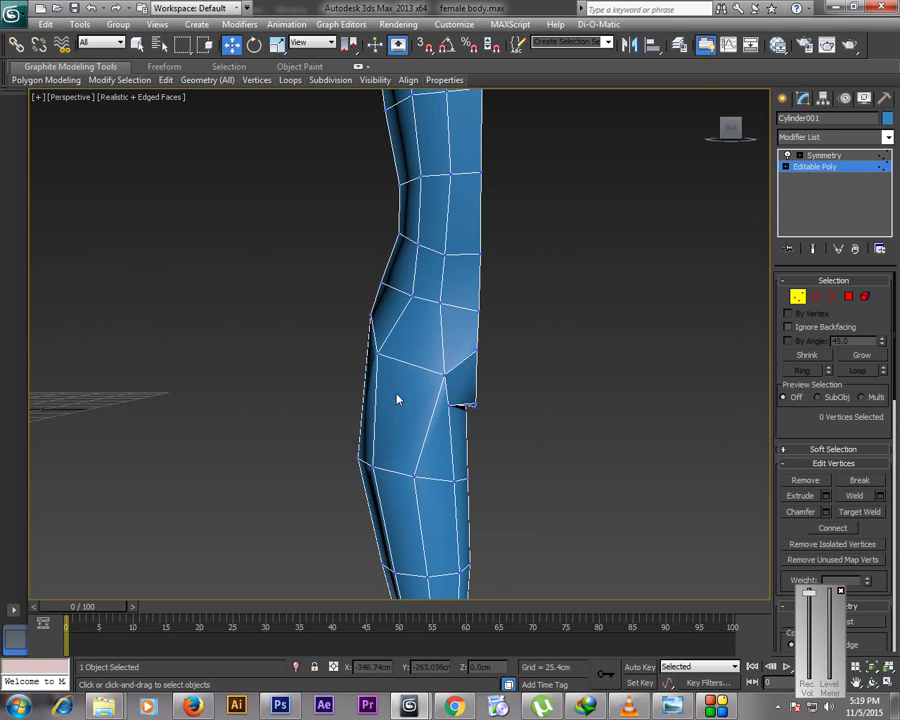
# Try to cut an edge from the outer rear-hip vertex diagonally up to the inner vertex of the hip row
pyautogui.rightClick(592, 452)
pyautogui.click(581, 338)
pyautogui.click(377, 351)
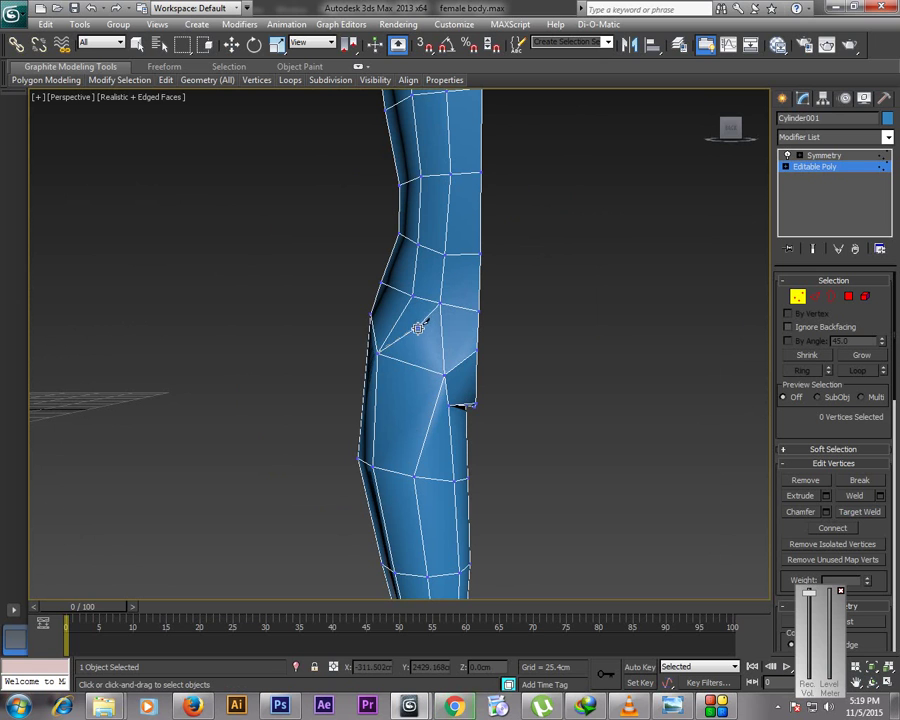
pyautogui.keyDown('alt'); pyautogui.moveTo(418, 332); pyautogui.dragTo(297, 370, button='middle'); pyautogui.keyUp('alt')
pyautogui.press('w')
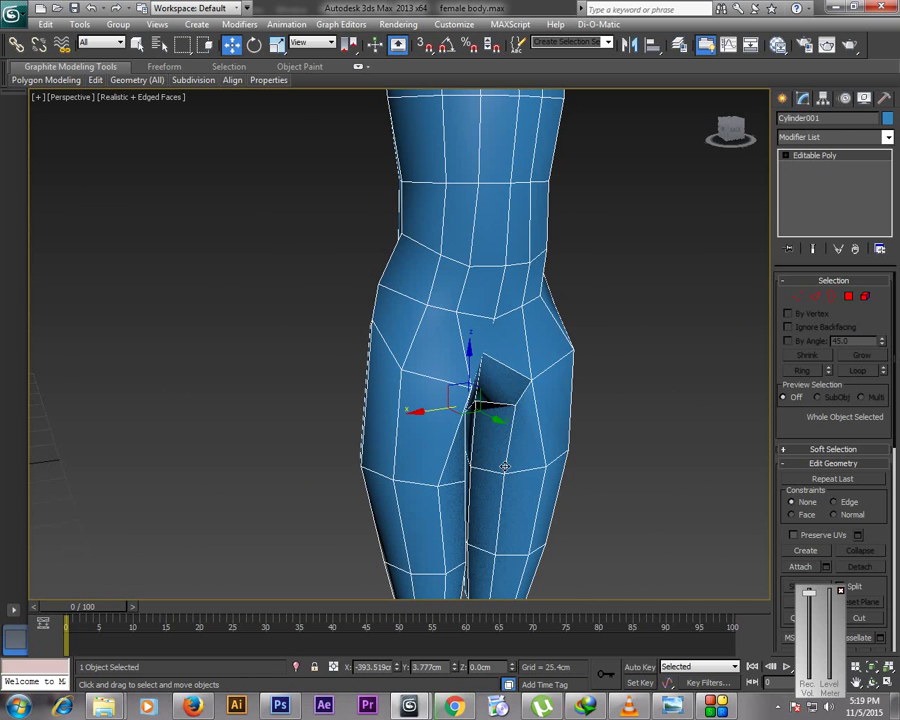
# From the back, cut an edge from the left outer hip vertex to the center line and a short second edge below it
pyautogui.rightClick(612, 457)
pyautogui.click(586, 379)
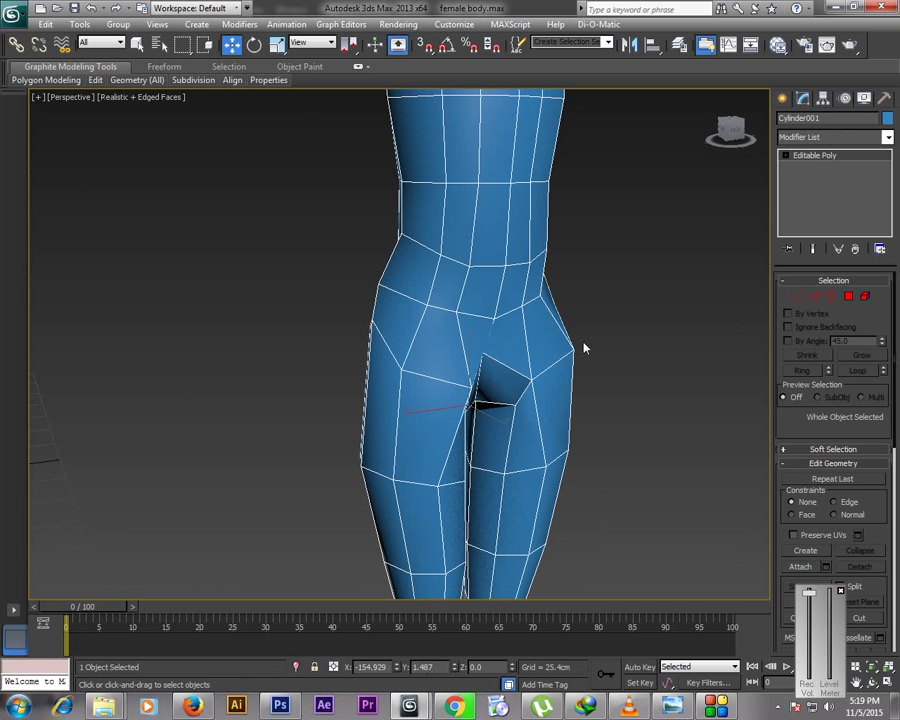
pyautogui.click(734, 131)
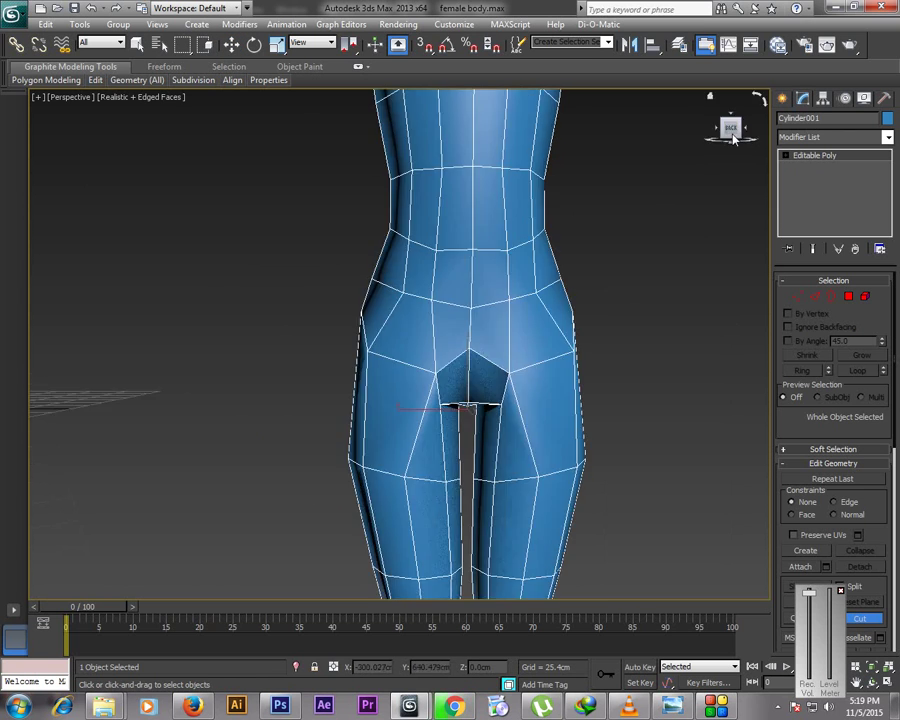
pyautogui.click(368, 348)
pyautogui.click(433, 328)
pyautogui.click(470, 326)
pyautogui.click(470, 337)
pyautogui.click(434, 345)
pyautogui.press('w')
# Raise the center-line vertex of the rear hip row until it is level with its two inner neighbours
pyautogui.press('1')
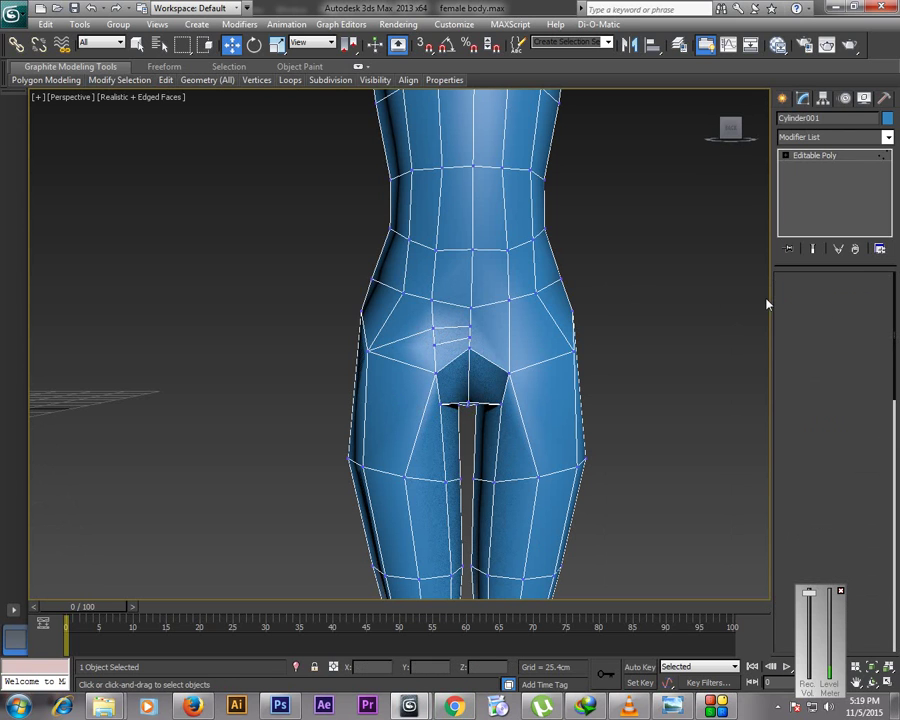
pyautogui.moveTo(474, 325); pyautogui.dragTo(470, 315, button='middle')
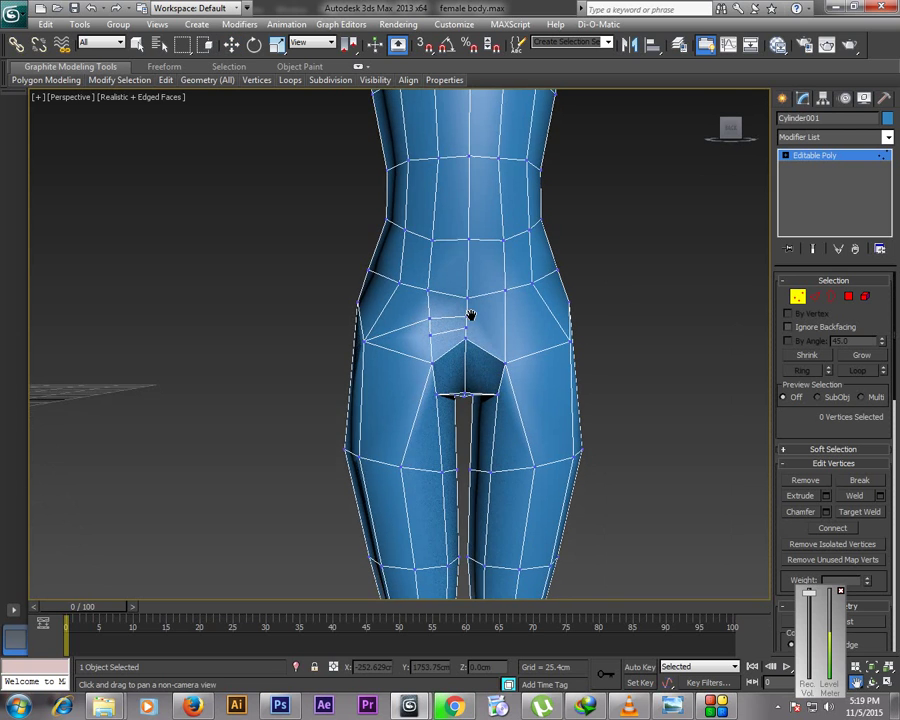
pyautogui.scroll(5, 404, 406)
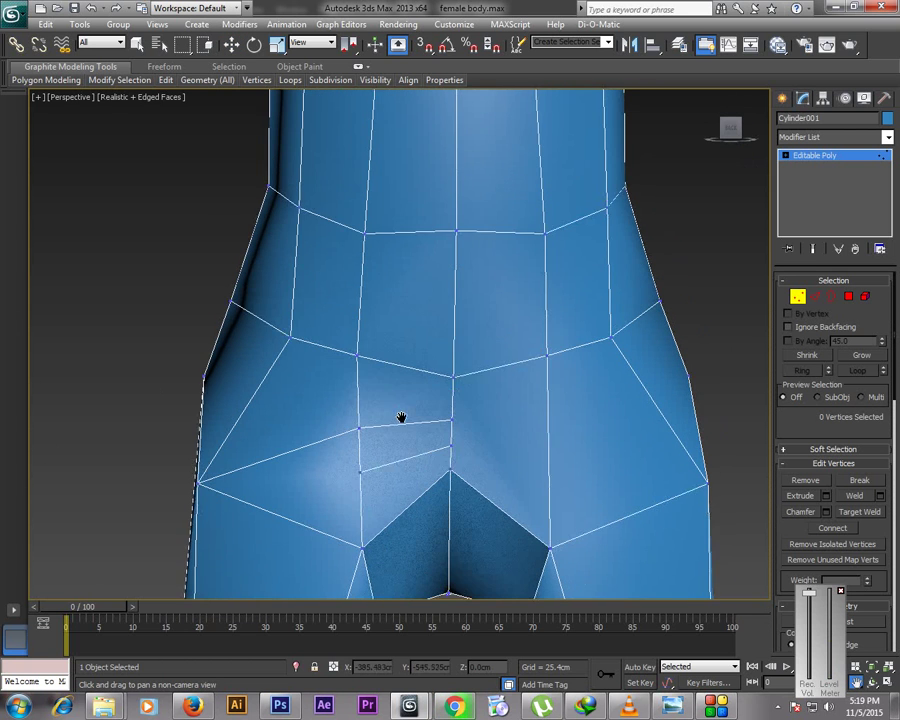
pyautogui.scroll(-4, 415, 403)
pyautogui.press('w')
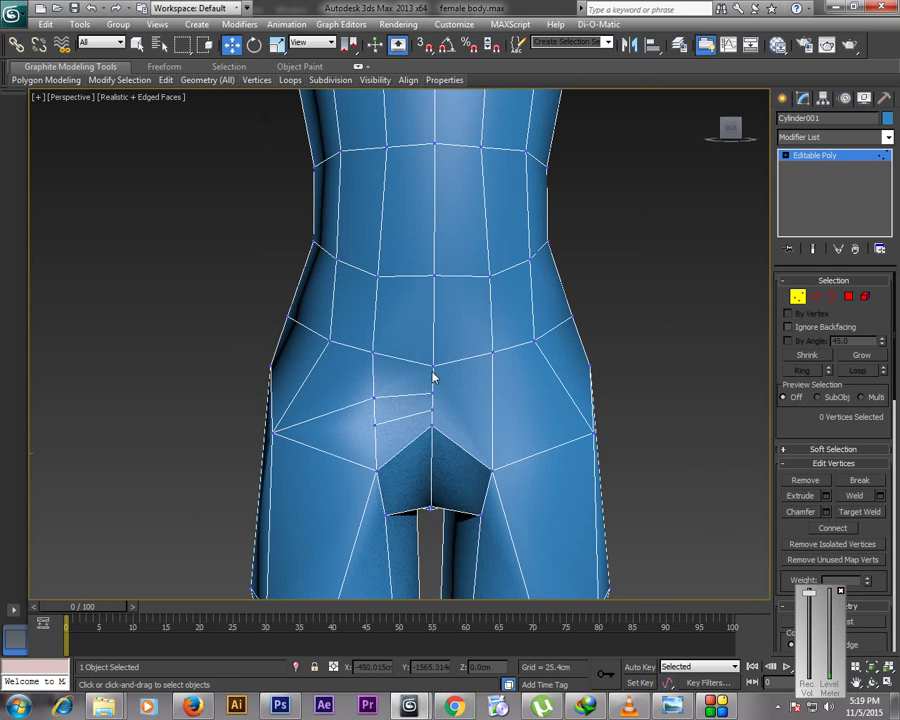
pyautogui.click(432, 368)
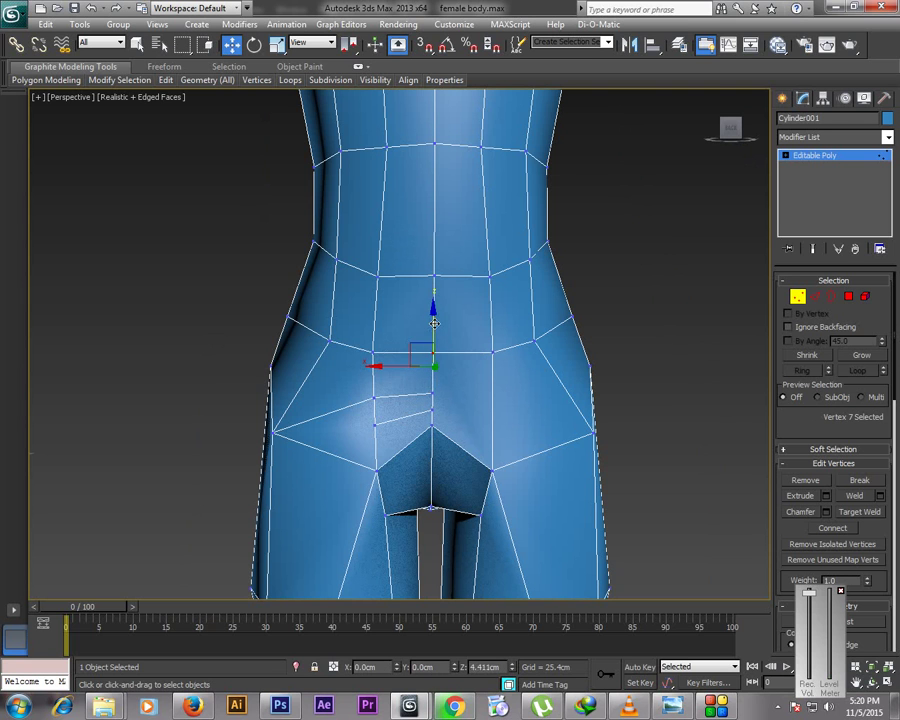
# Raise both end vertices of the upper new edge on the left rear hip and the outer vertex of the edge below it
pyautogui.click(376, 401)
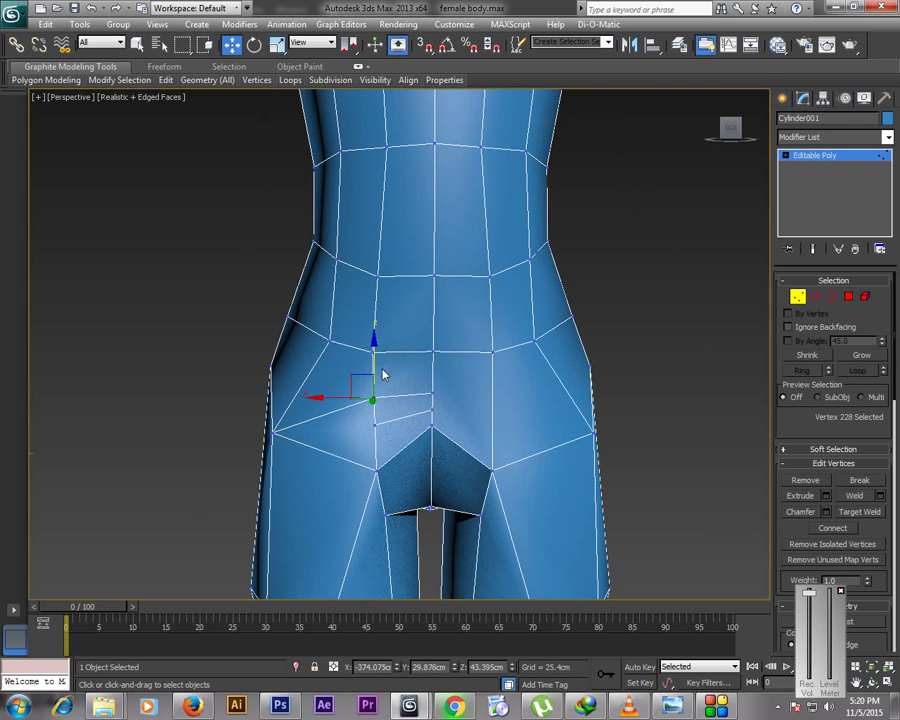
pyautogui.moveTo(374, 400); pyautogui.dragTo(376, 382)
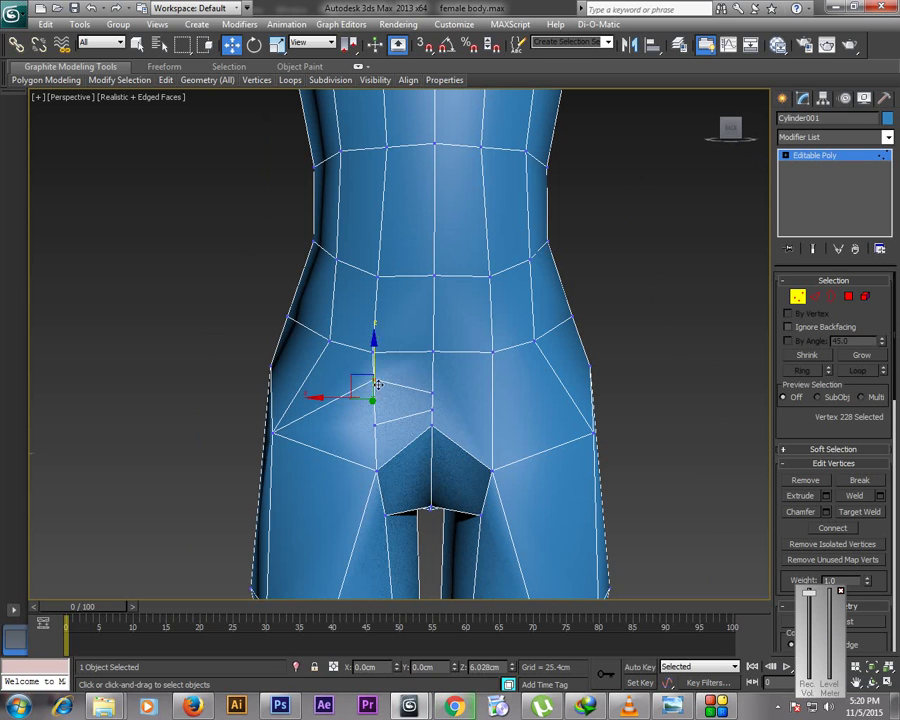
pyautogui.click(431, 397)
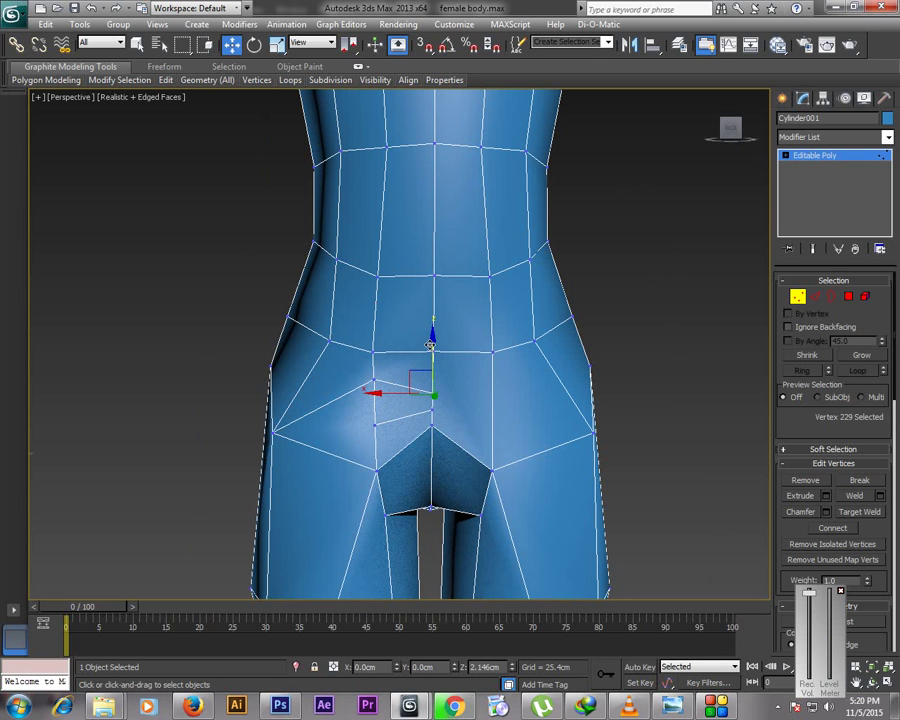
pyautogui.click(371, 424)
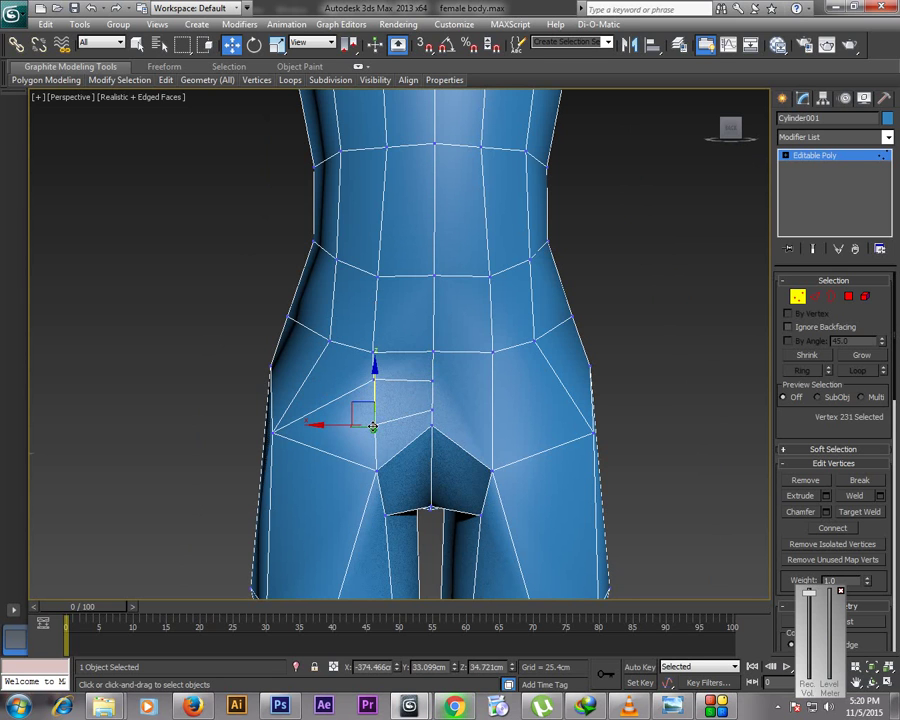
pyautogui.moveTo(369, 421); pyautogui.dragTo(369, 416)
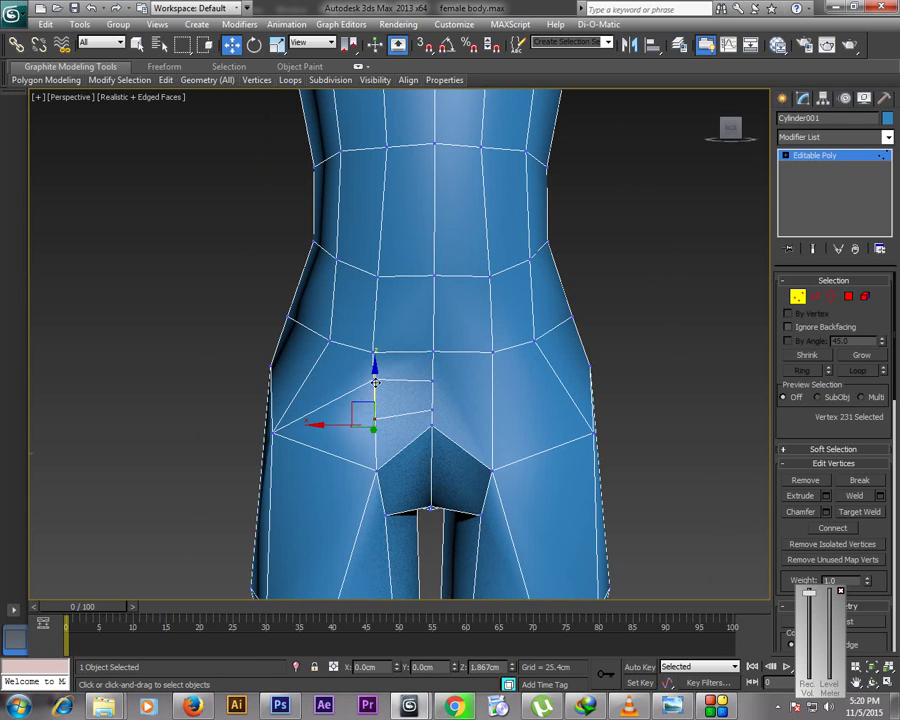
# Shift the left corner vertex of the rear crotch opening slightly inward and select the vertex below it
pyautogui.click(377, 471)
pyautogui.moveTo(331, 472); pyautogui.dragTo(390, 524)
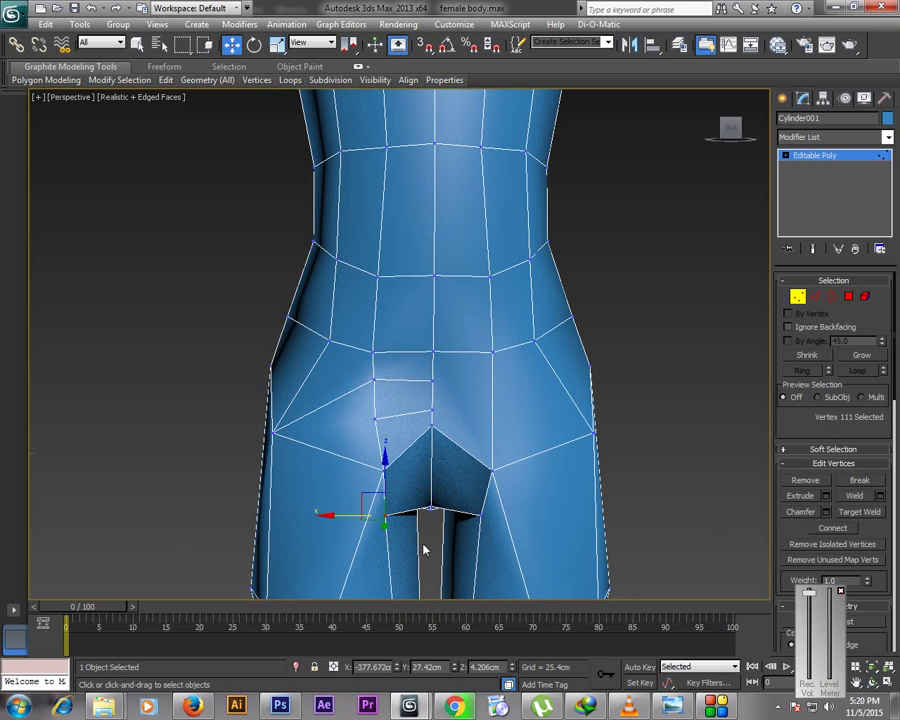
pyautogui.click(386, 515)
# Change the Top viewport to a Back view with realistic shading and edged faces, framed on the body
pyautogui.hotkey('alt', 'w')
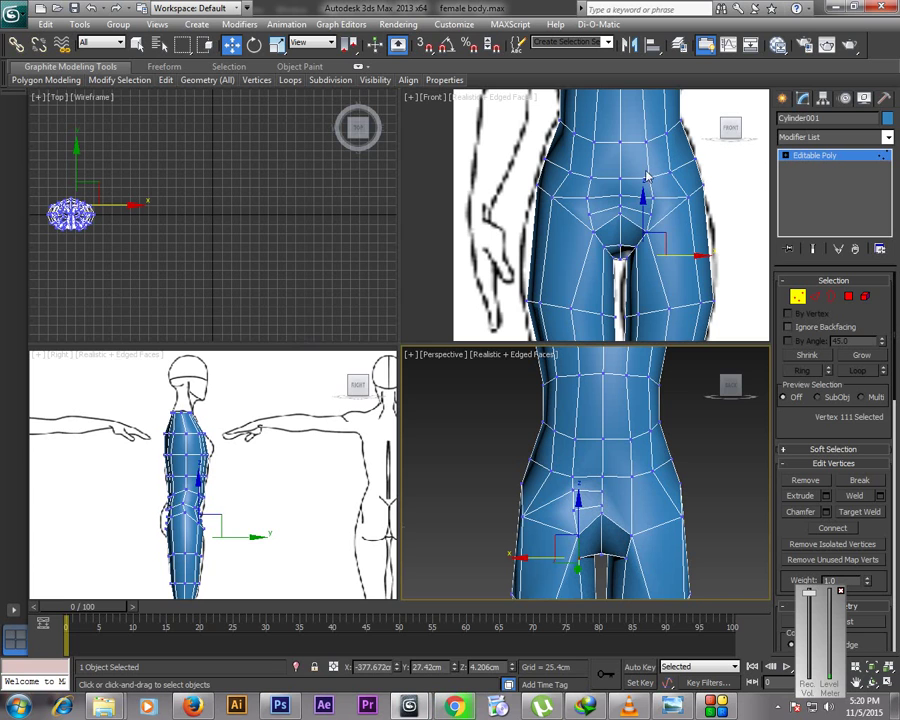
pyautogui.click(728, 140)
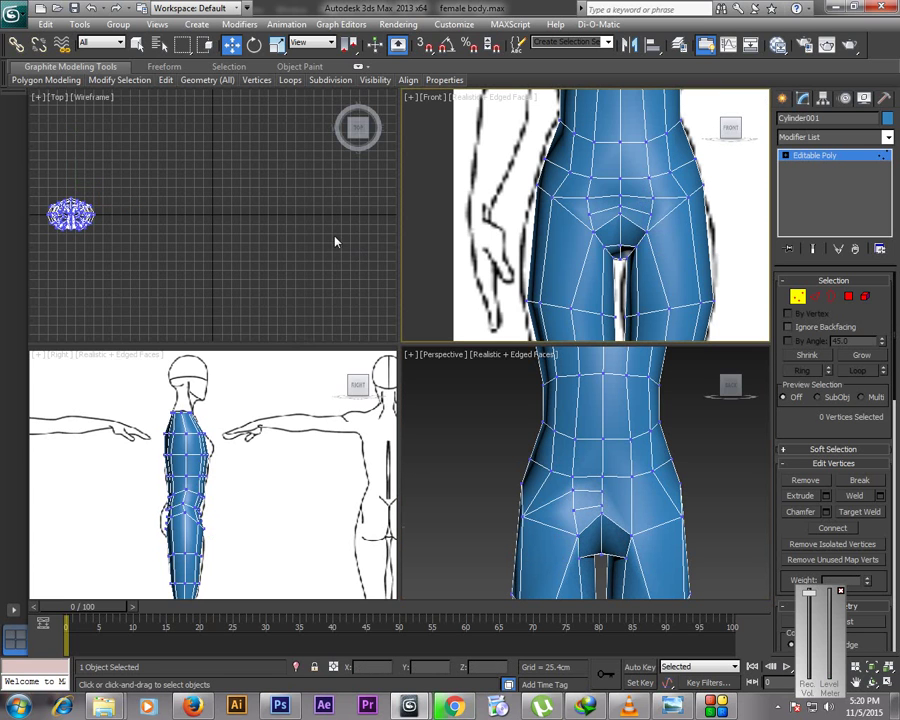
pyautogui.click(57, 97)
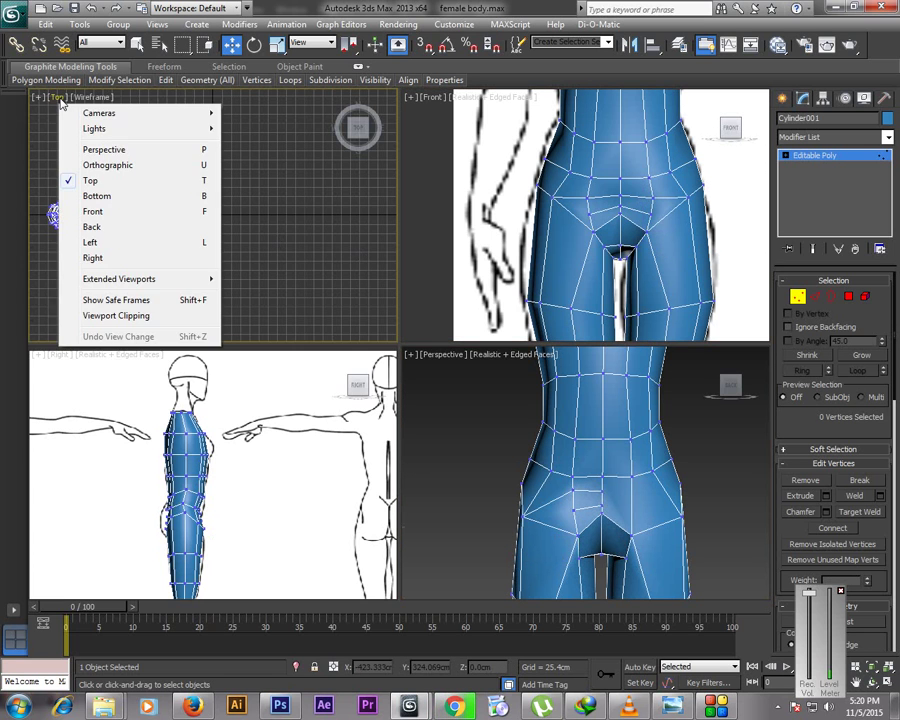
pyautogui.click(97, 229)
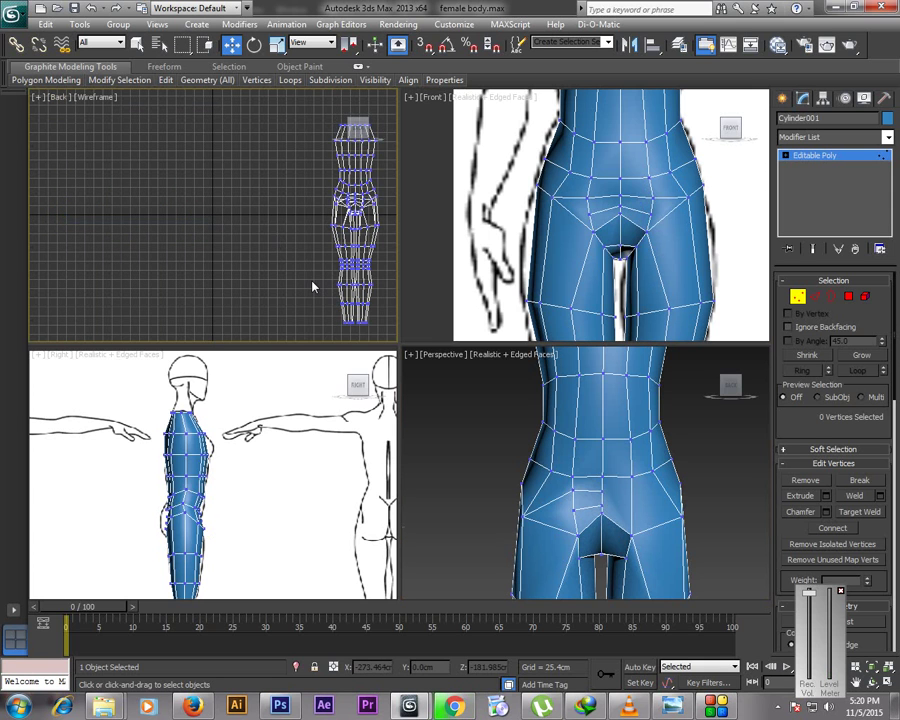
pyautogui.press('F3')
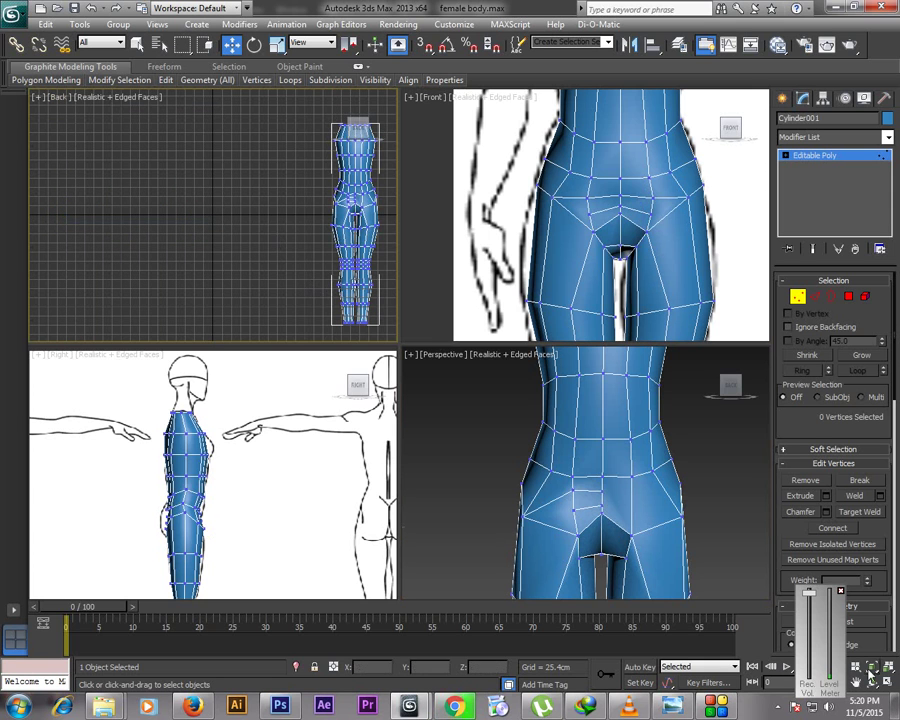
pyautogui.moveTo(321, 257); pyautogui.dragTo(172, 190, button='middle')
pyautogui.scroll(5, 225, 257)
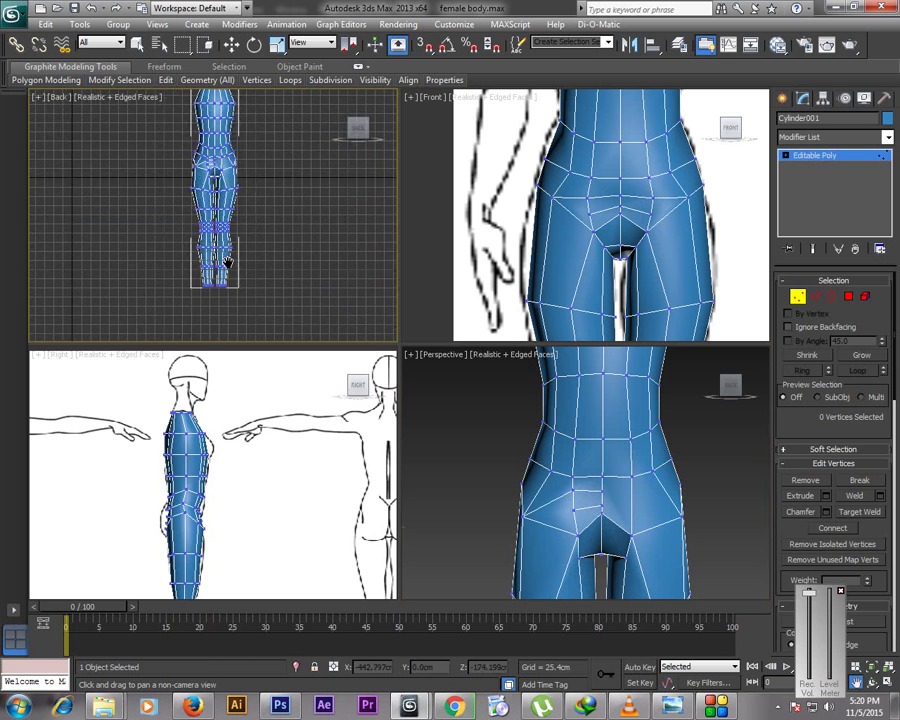
pyautogui.scroll(-2, 269, 265)
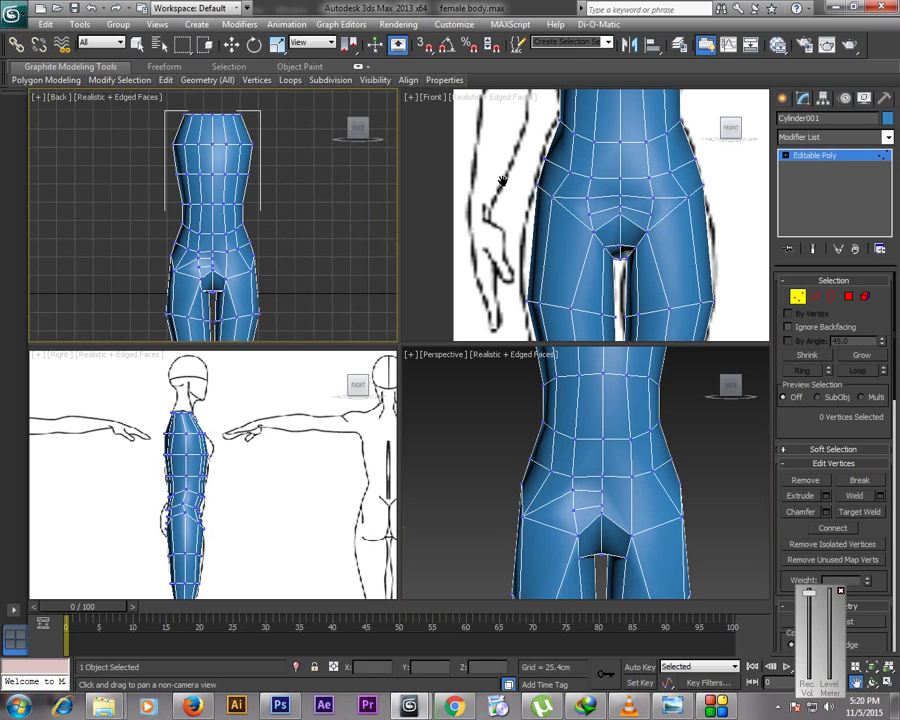
# Load wer.png as the Back view's background with Match Bitmap and Lock Zoom/Pan enabled
pyautogui.scroll(-5, 462, 238)
pyautogui.moveTo(565, 177); pyautogui.dragTo(595, 195, button='middle')
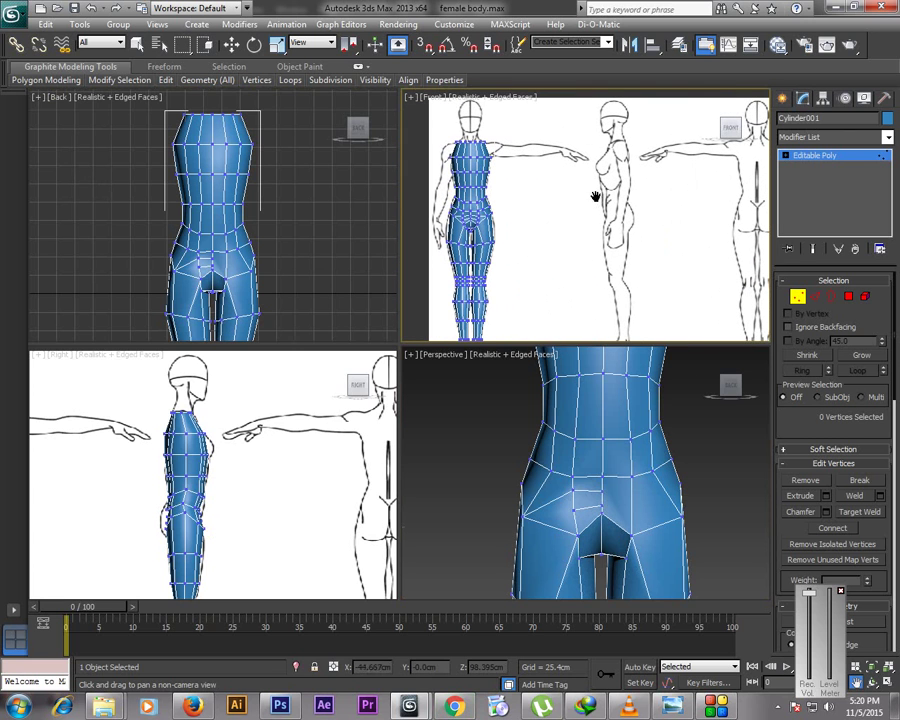
pyautogui.middleClick(287, 168)
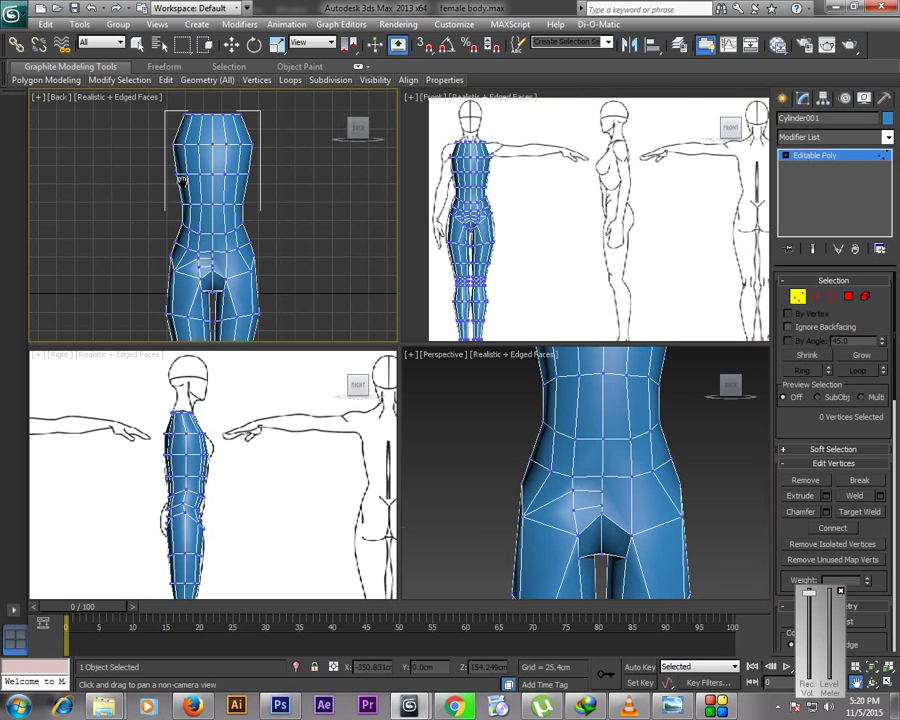
pyautogui.hotkey('alt', 'b')
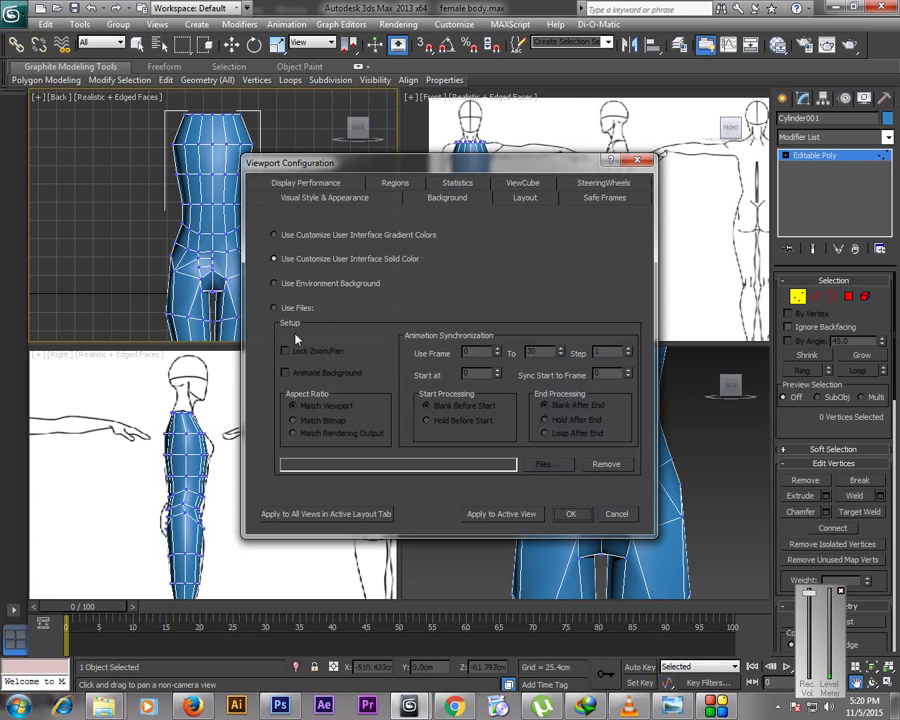
pyautogui.click(293, 420)
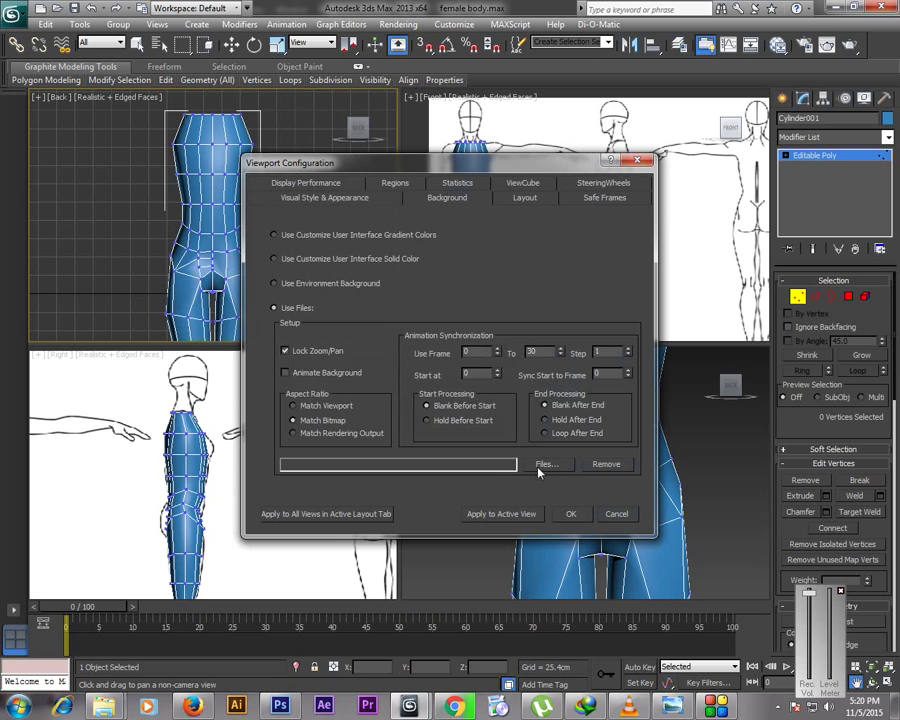
pyautogui.click(545, 465)
pyautogui.scroll(-10, 630, 428)
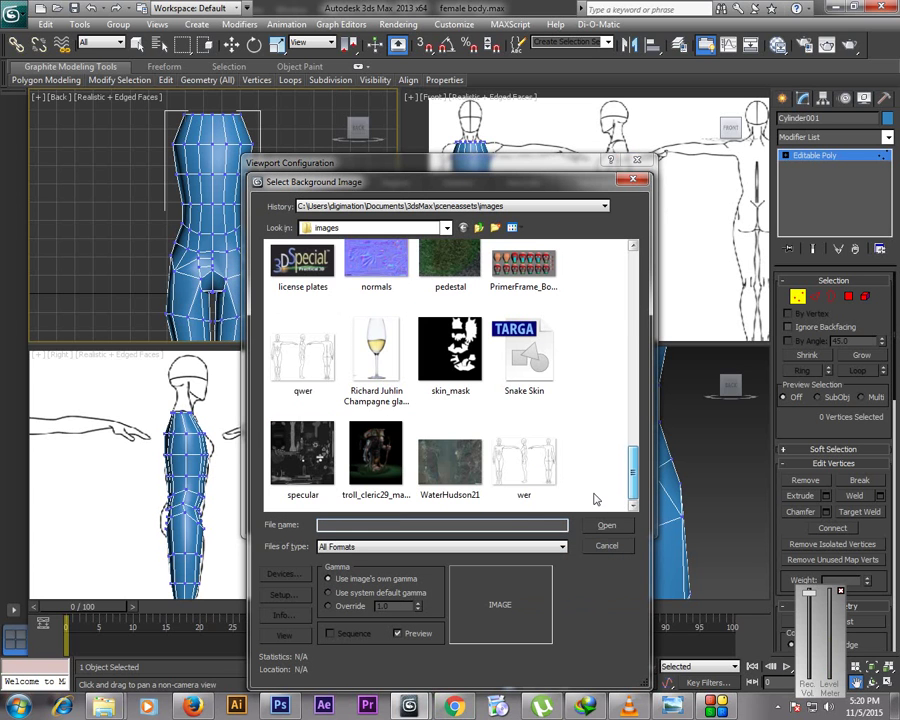
pyautogui.click(524, 462)
pyautogui.click(606, 525)
pyautogui.click(524, 514)
pyautogui.click(566, 514)
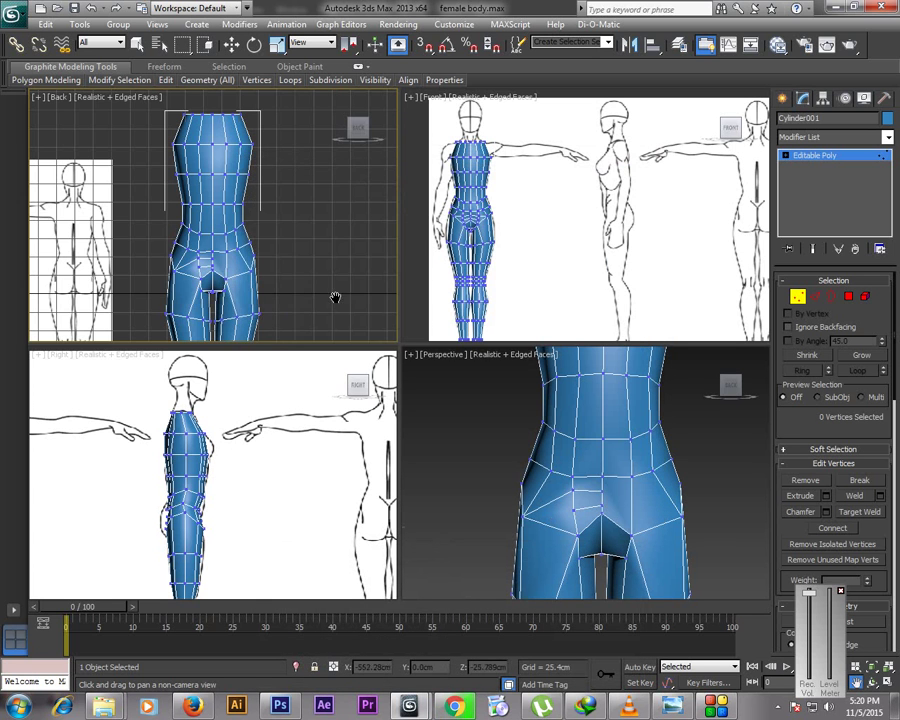
# Examine how the background reference's position and scale compare with the body in the Back view
pyautogui.moveTo(326, 281); pyautogui.dragTo(416, 241, button='middle')
pyautogui.scroll(-3, 404, 257)
pyautogui.scroll(-2, 404, 257)
pyautogui.moveTo(368, 277); pyautogui.dragTo(449, 275, button='middle')
pyautogui.scroll(2, 364, 296)
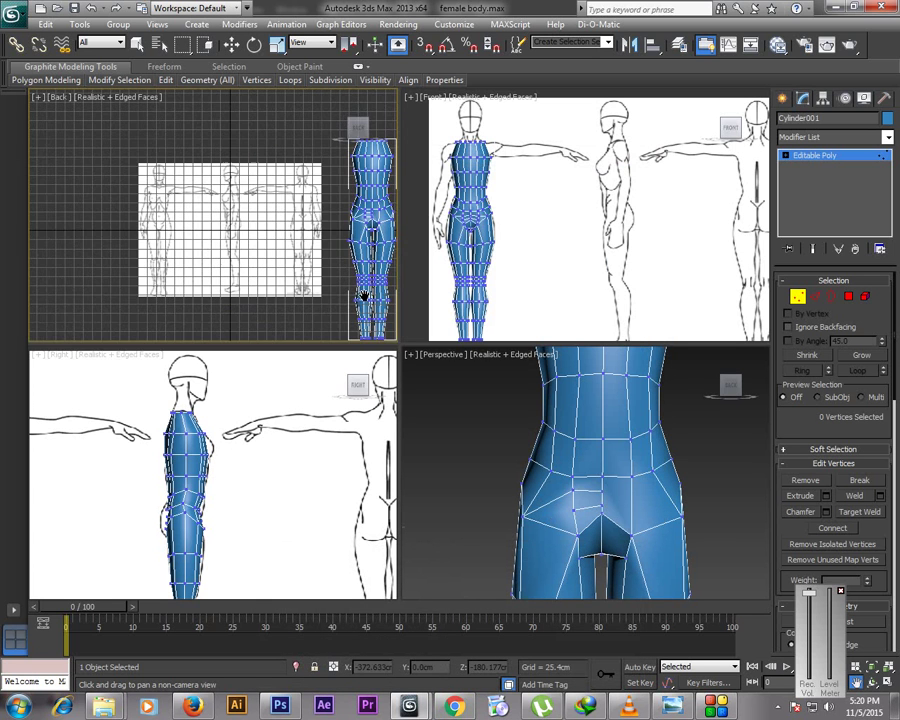
pyautogui.scroll(3, 343, 300)
pyautogui.scroll(-2, 343, 300)
pyautogui.moveTo(343, 300); pyautogui.dragTo(309, 305, button='middle')
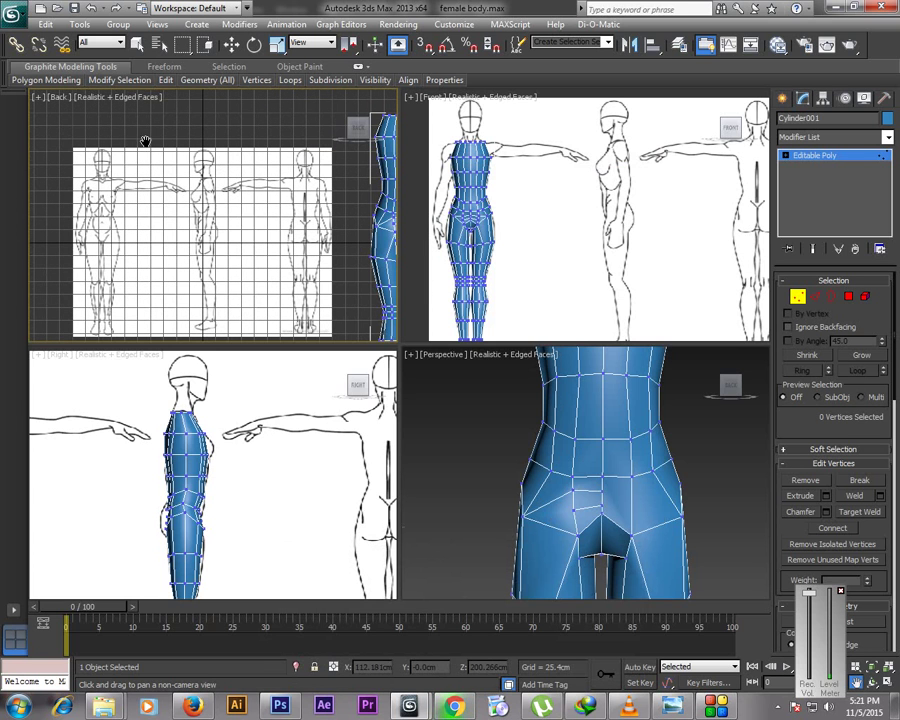
# Try to reassign the background image file of the Back view and check its alignment with the body
pyautogui.hotkey('alt', 'b')
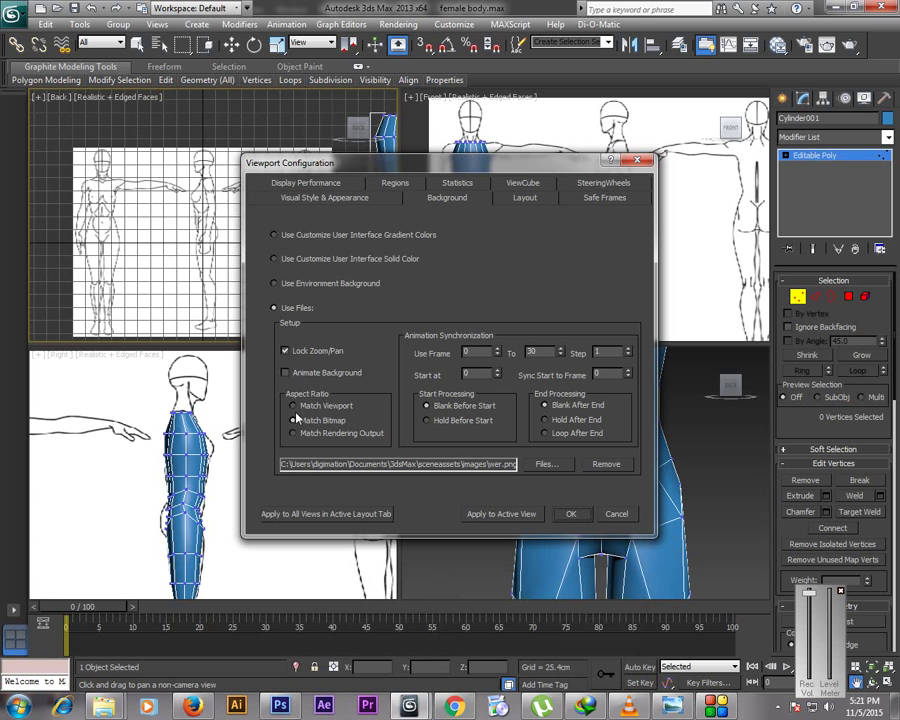
pyautogui.click(546, 464)
pyautogui.click(592, 526)
pyautogui.click(570, 514)
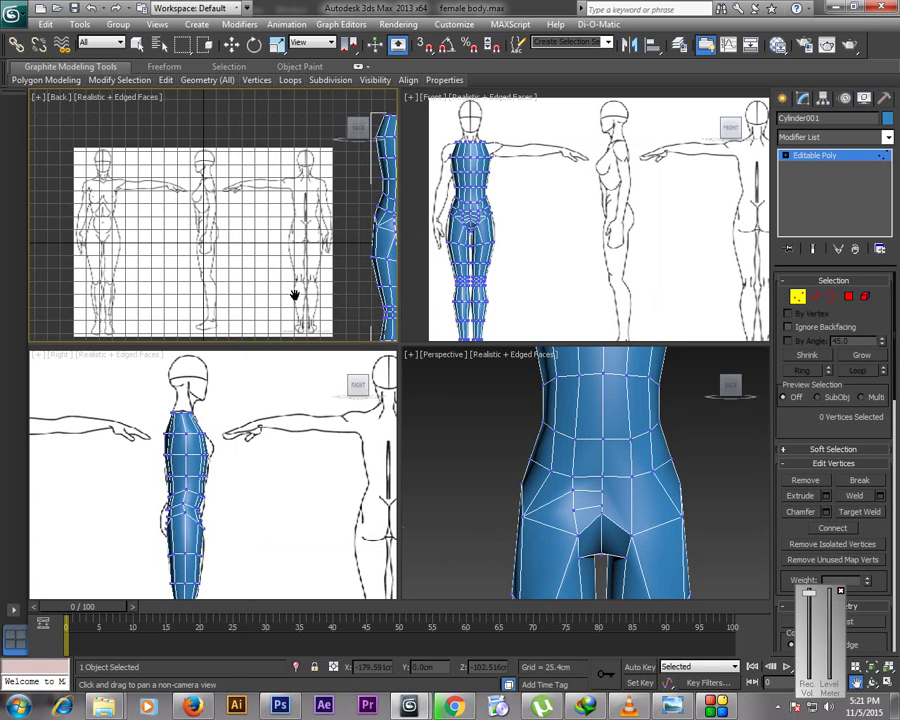
pyautogui.scroll(-5, 297, 296)
pyautogui.scroll(4, 297, 296)
pyautogui.scroll(2, 297, 296)
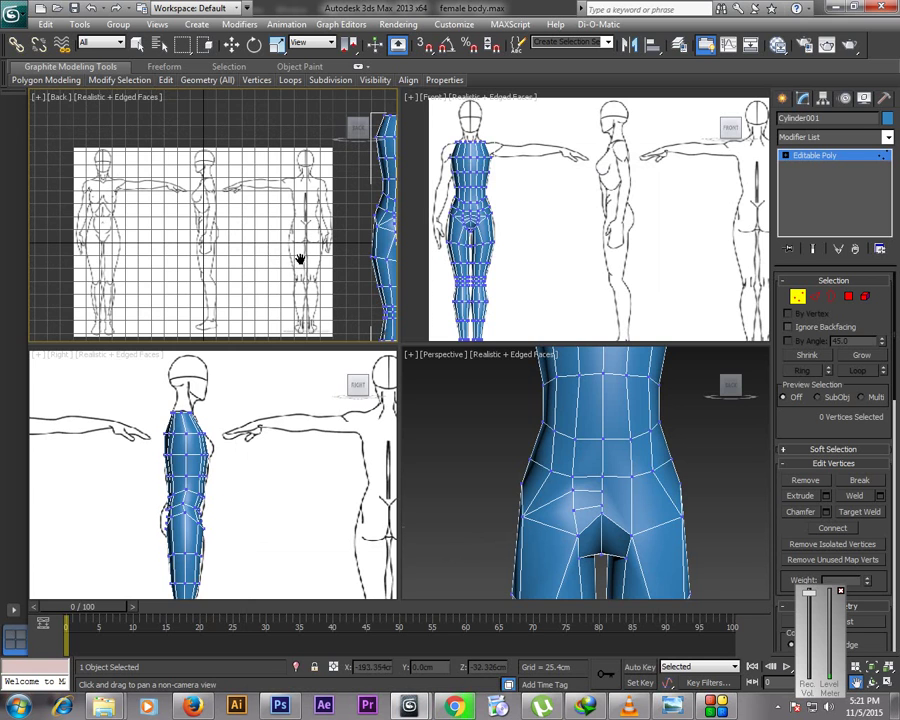
# Remove the wer.png background image from the Back view
pyautogui.hotkey('alt', 'w')
pyautogui.moveTo(450, 292); pyautogui.dragTo(350, 205, button='middle')
pyautogui.scroll(-2, 385, 222)
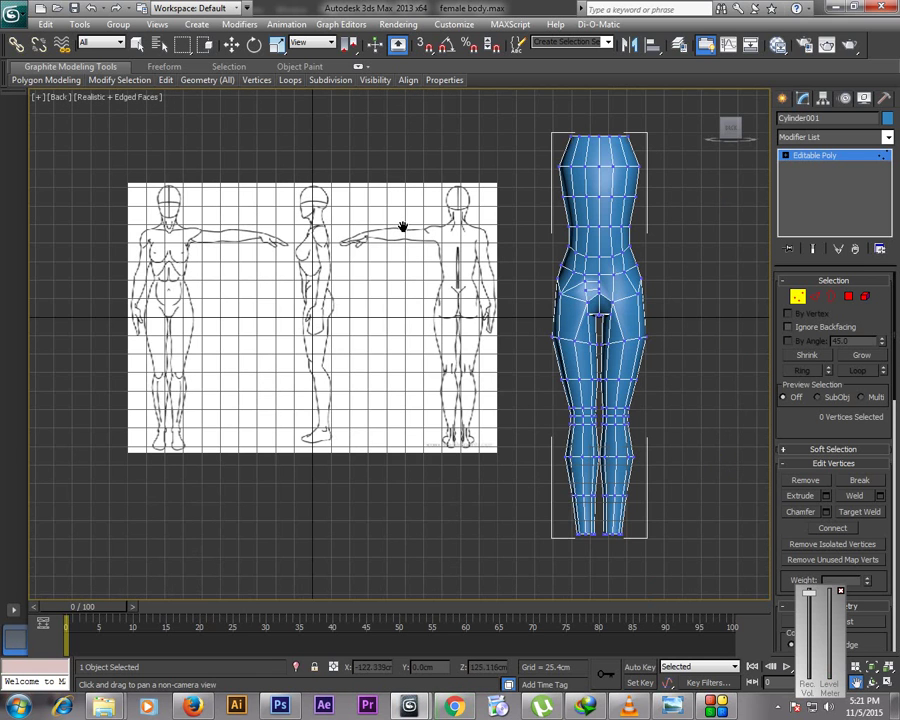
pyautogui.moveTo(371, 299); pyautogui.dragTo(409, 300, button='middle')
pyautogui.press('w')
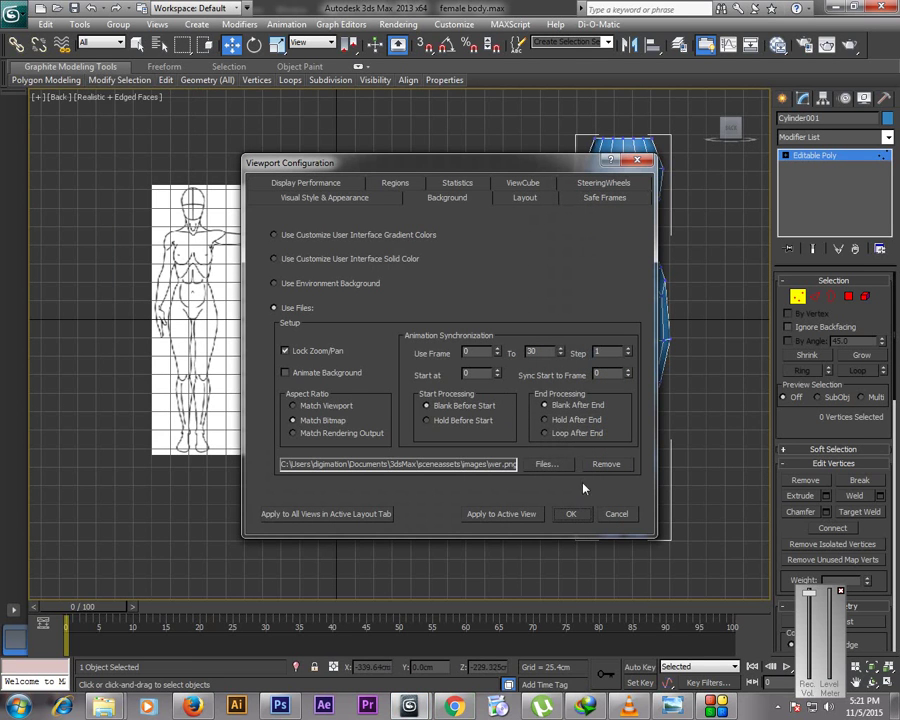
pyautogui.click(603, 465)
pyautogui.click(571, 514)
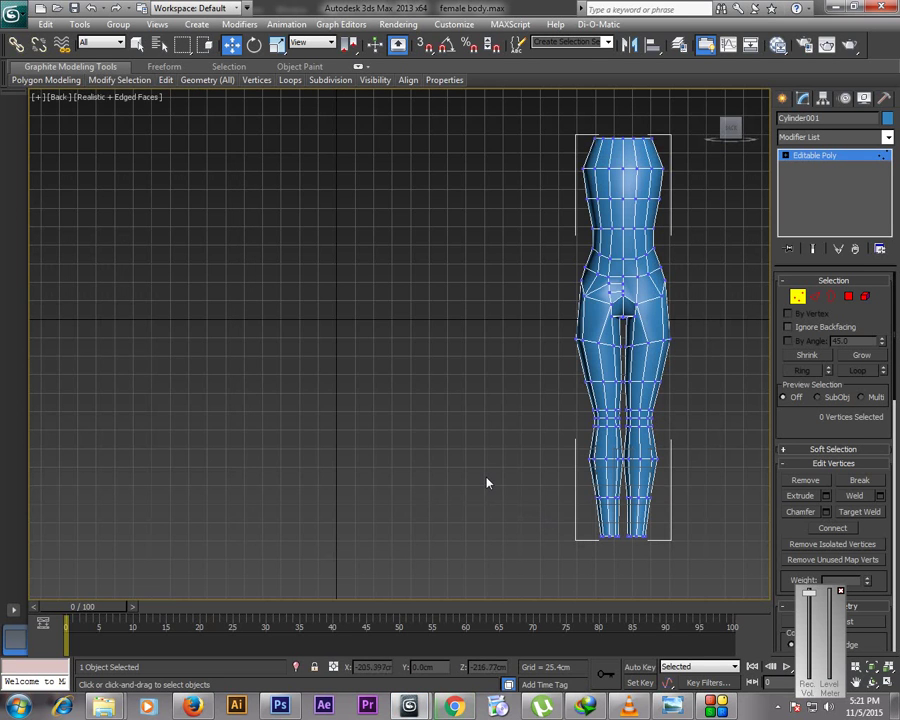
# Turn on see-through display for the body, with its hip area framed in the Front view
pyautogui.hotkey('alt', 'w')
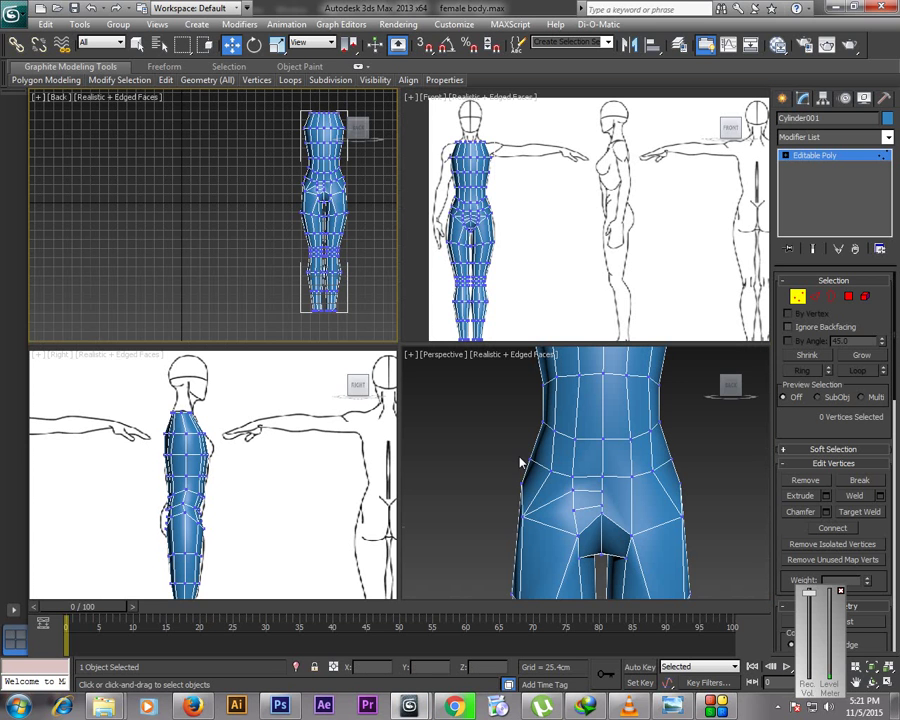
pyautogui.click(603, 507)
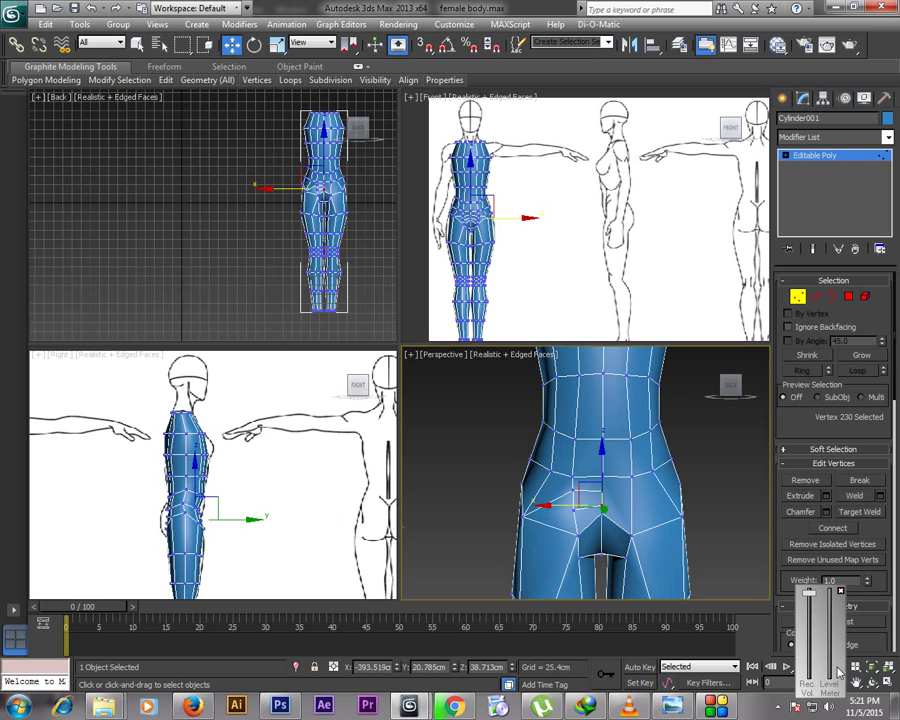
pyautogui.moveTo(600, 482); pyautogui.dragTo(591, 478, button='middle')
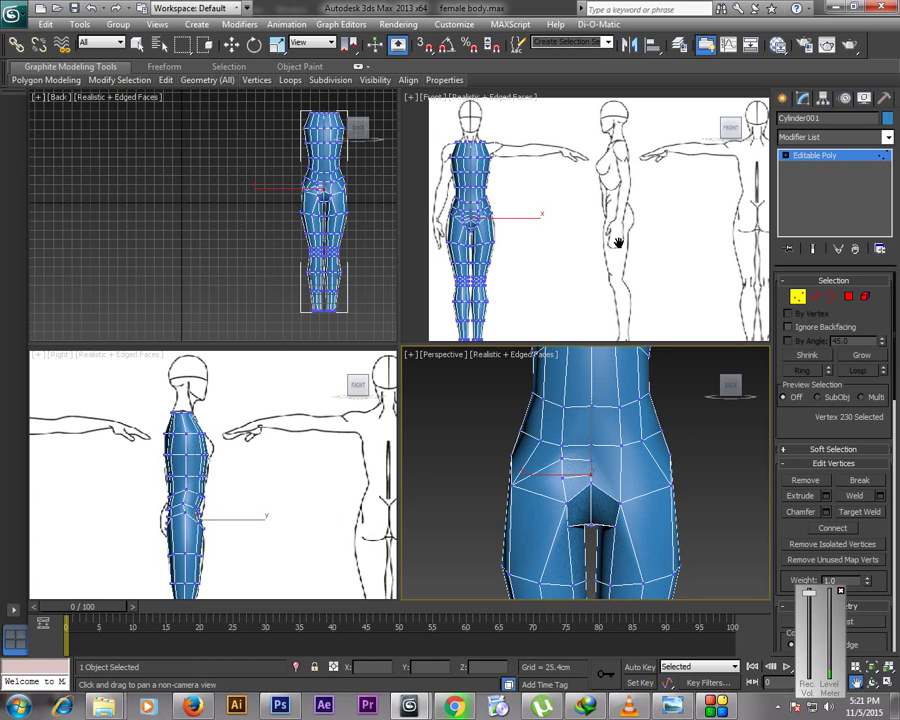
pyautogui.scroll(4, 603, 225)
pyautogui.moveTo(486, 205); pyautogui.dragTo(622, 233, button='middle')
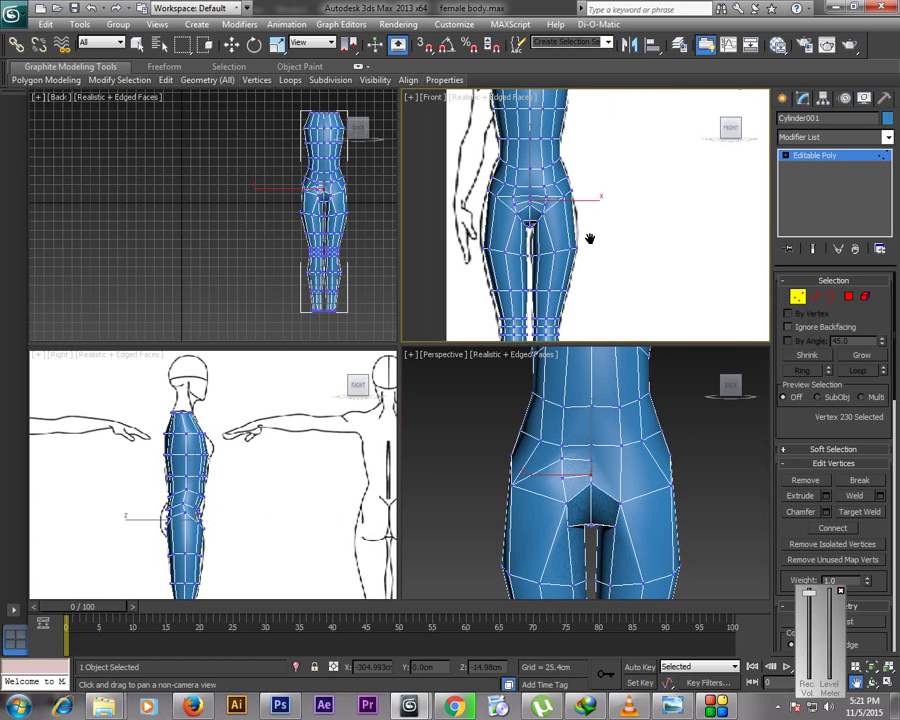
pyautogui.hotkey('alt', 'x')
pyautogui.scroll(-3, 582, 240)
pyautogui.press('alt')
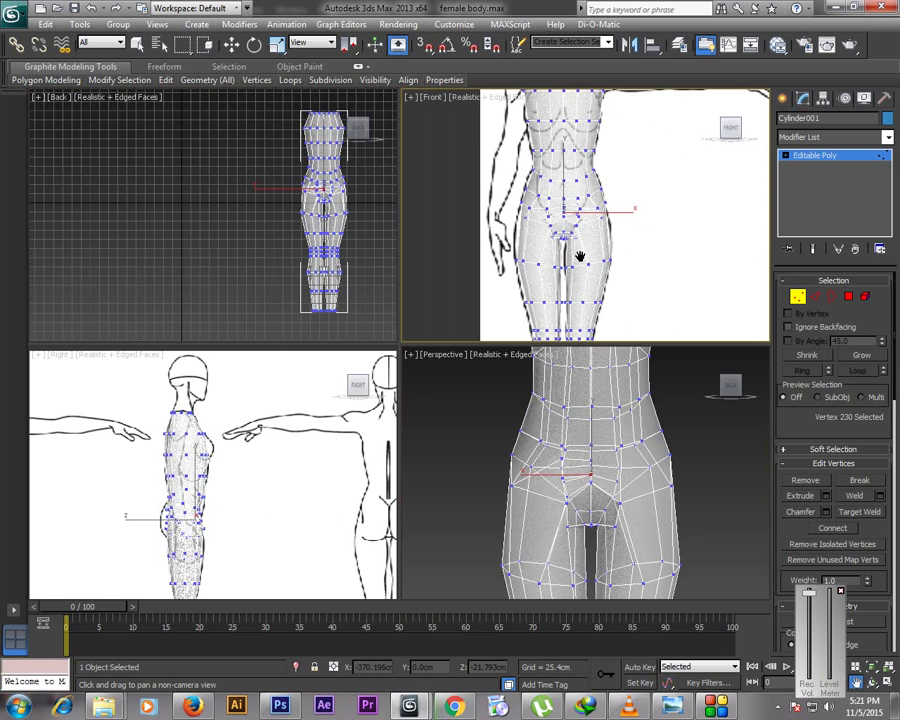
# Move the rear hip vertex just above the groin outward along X in the Front view
pyautogui.hotkey('alt', 'w')
pyautogui.scroll(3, 503, 310)
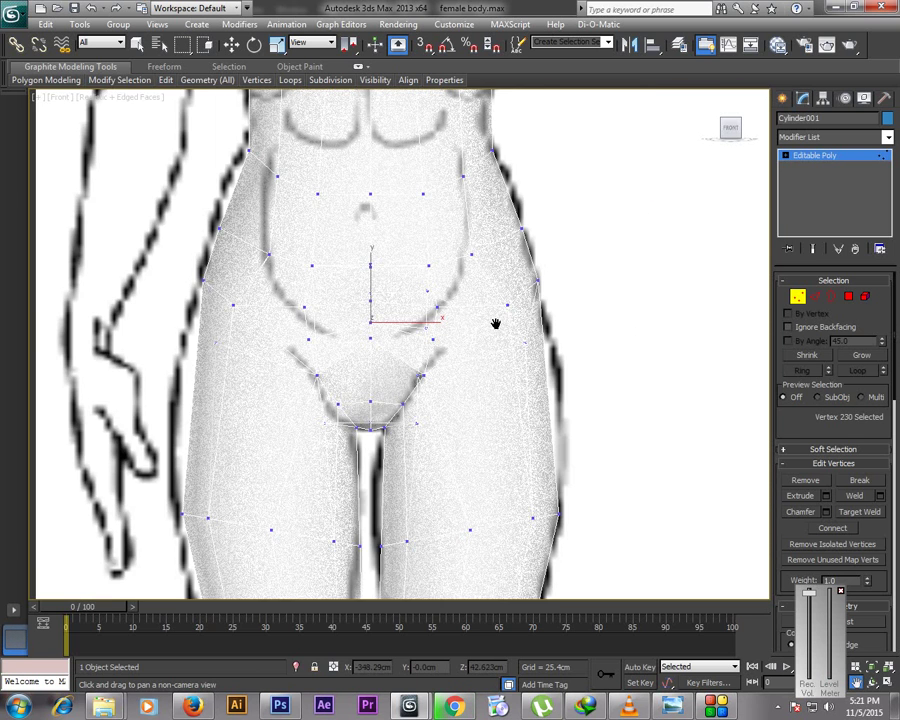
pyautogui.scroll(4, 495, 323)
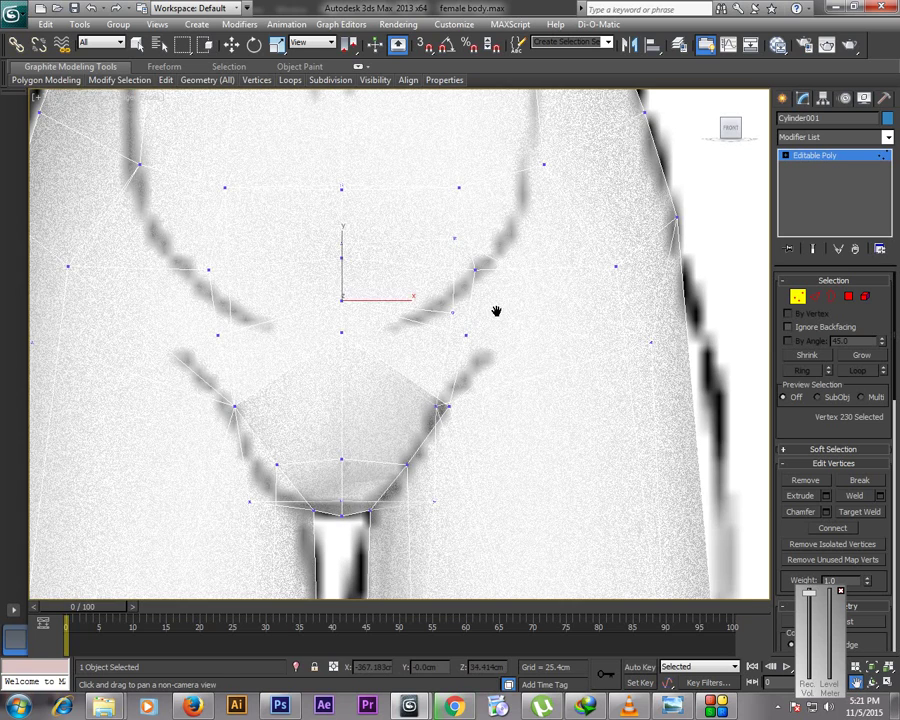
pyautogui.press('w')
pyautogui.click(451, 313)
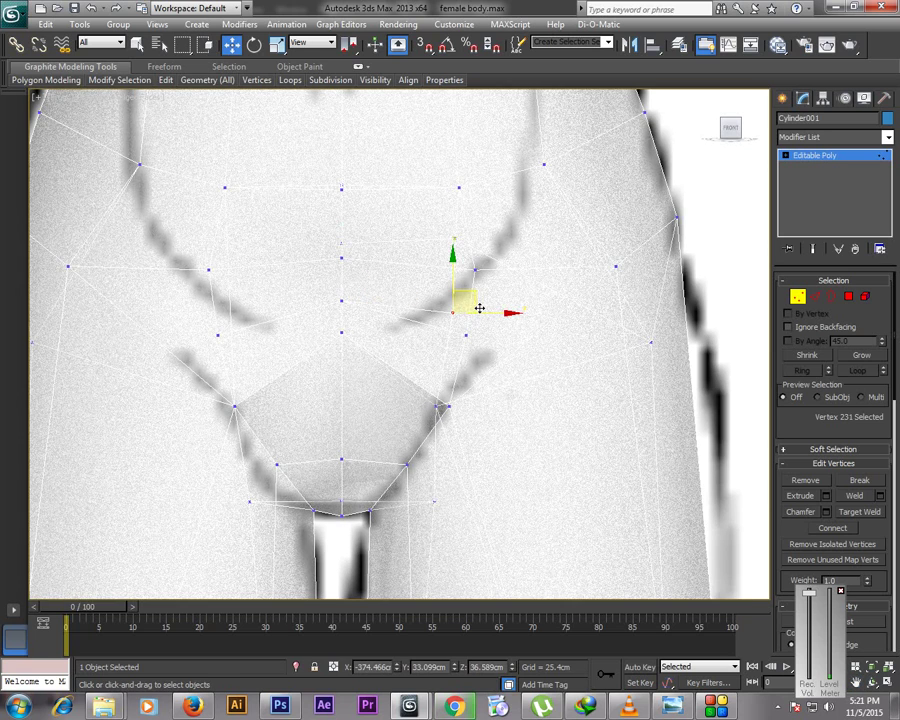
pyautogui.moveTo(491, 308)
pyautogui.mouseDown()
pyautogui.moveTo(484, 314)
pyautogui.moveTo(505, 304)
pyautogui.mouseUp()
pyautogui.press('F3')
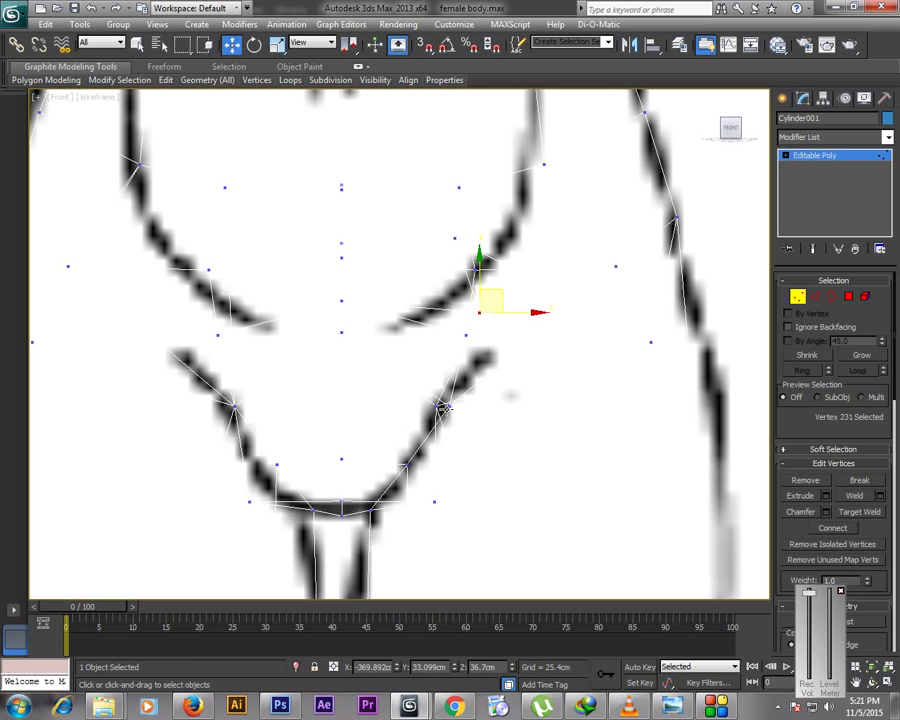
# Reposition the two rear vertices beside the groin so they line up with the front vertices along the reference's groin line
pyautogui.click(439, 407)
pyautogui.moveTo(459, 389); pyautogui.dragTo(476, 382)
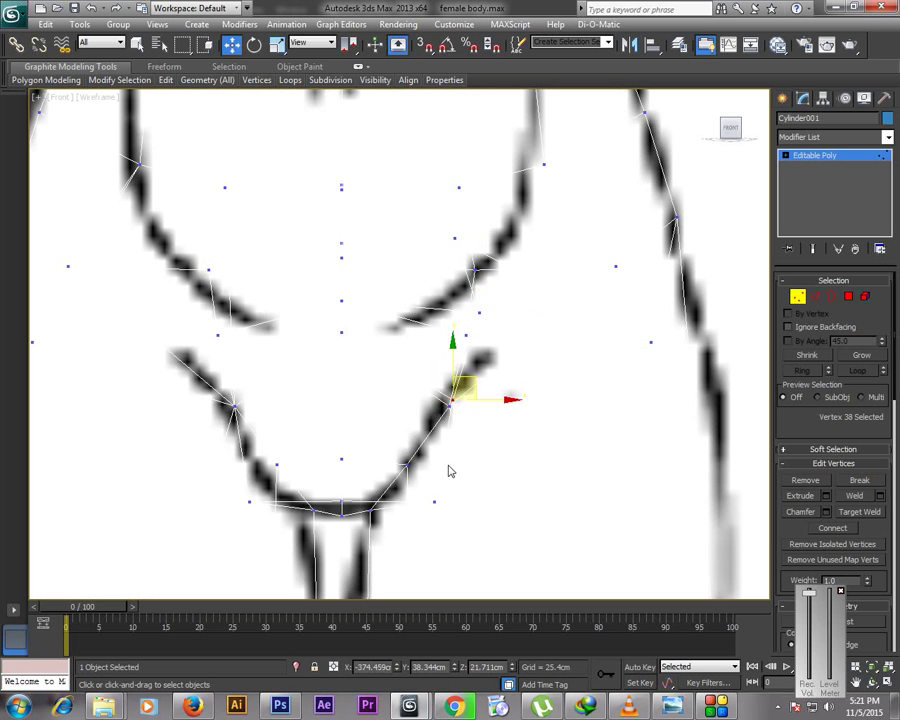
pyautogui.click(435, 501)
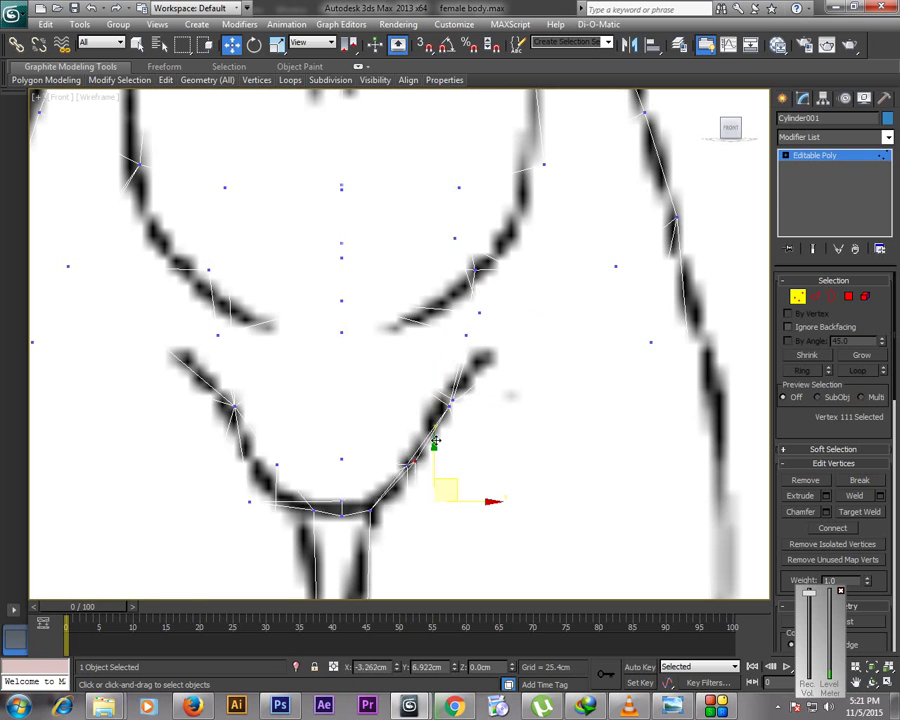
pyautogui.moveTo(455, 480); pyautogui.dragTo(437, 434)
pyautogui.press('F3')
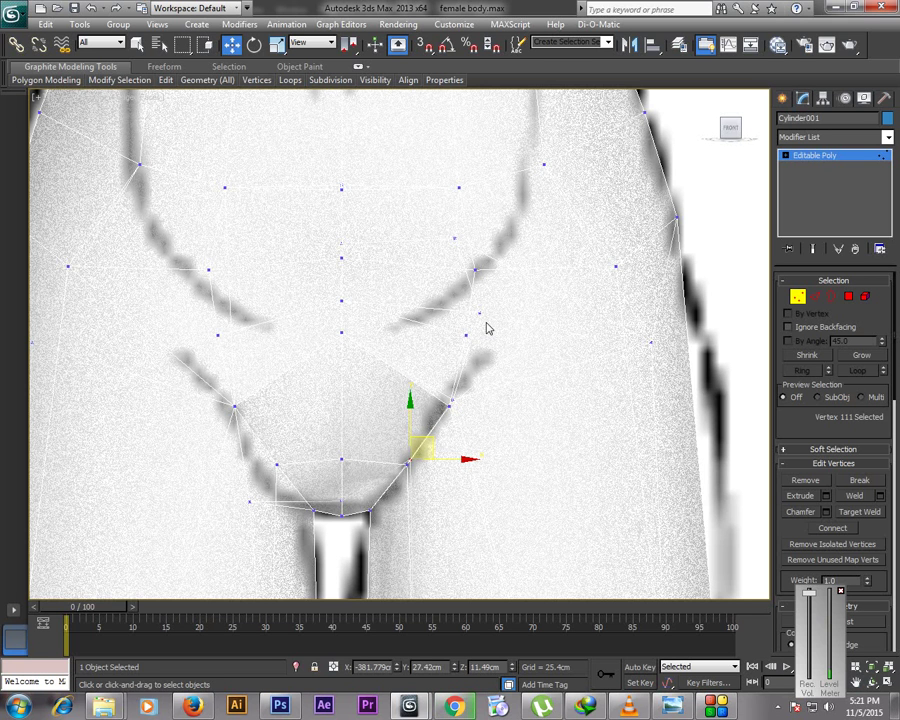
# Move the front vertex above the groin onto its rear counterpart and shift the upper rear hip vertex slightly outward
pyautogui.click(477, 316)
pyautogui.moveTo(468, 335); pyautogui.dragTo(479, 316)
pyautogui.hotkey('ctrl', 'z')
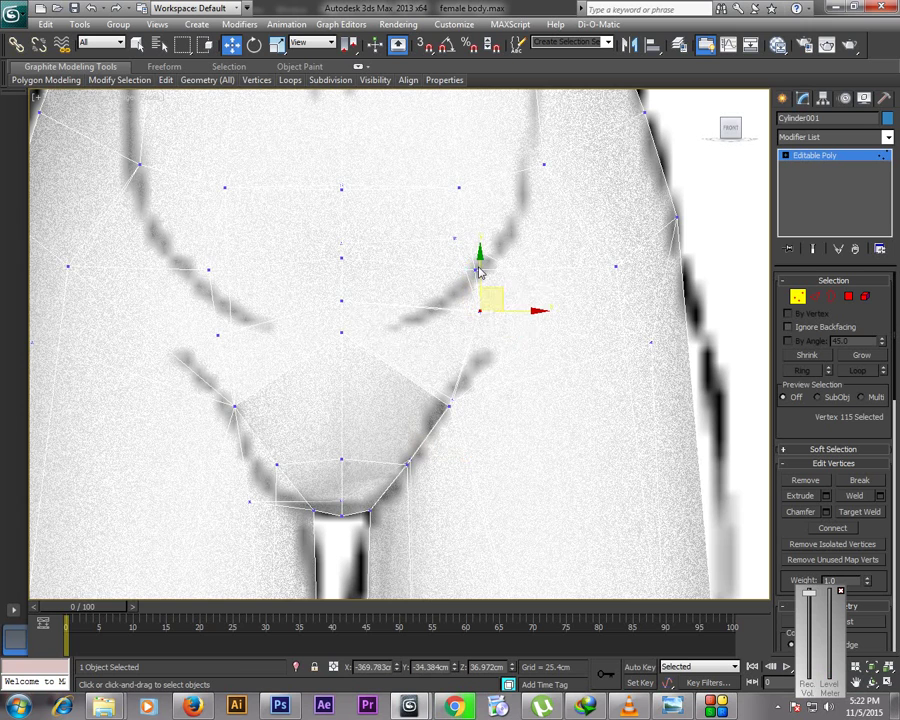
pyautogui.press('F3')
pyautogui.click(455, 237)
pyautogui.press('F3')
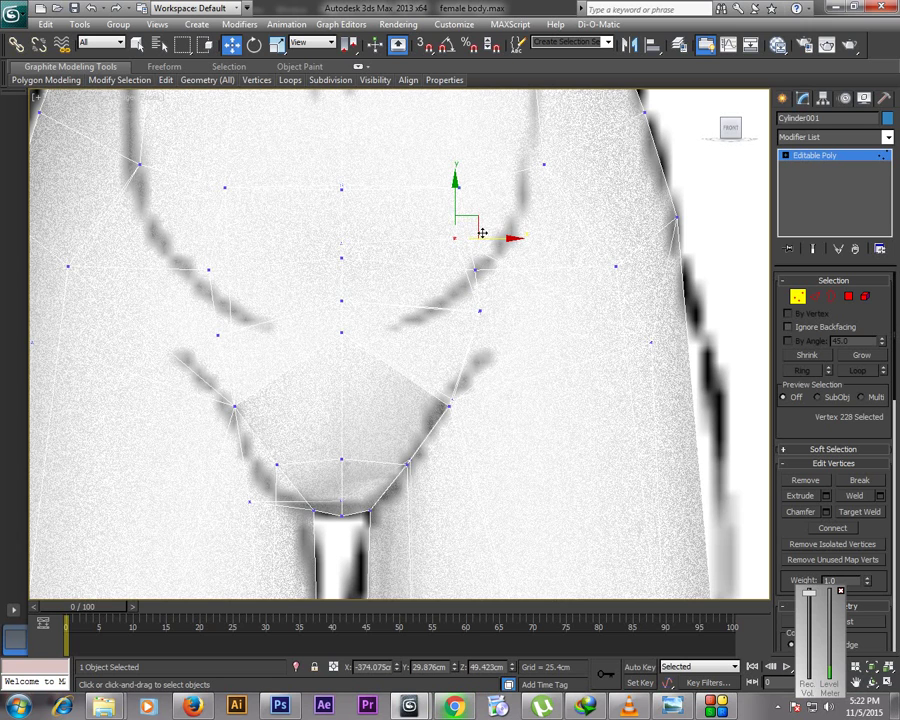
# Turn off the body's see-through display and restore shading with edged faces in the Perspective view
pyautogui.hotkey('alt', 'w')
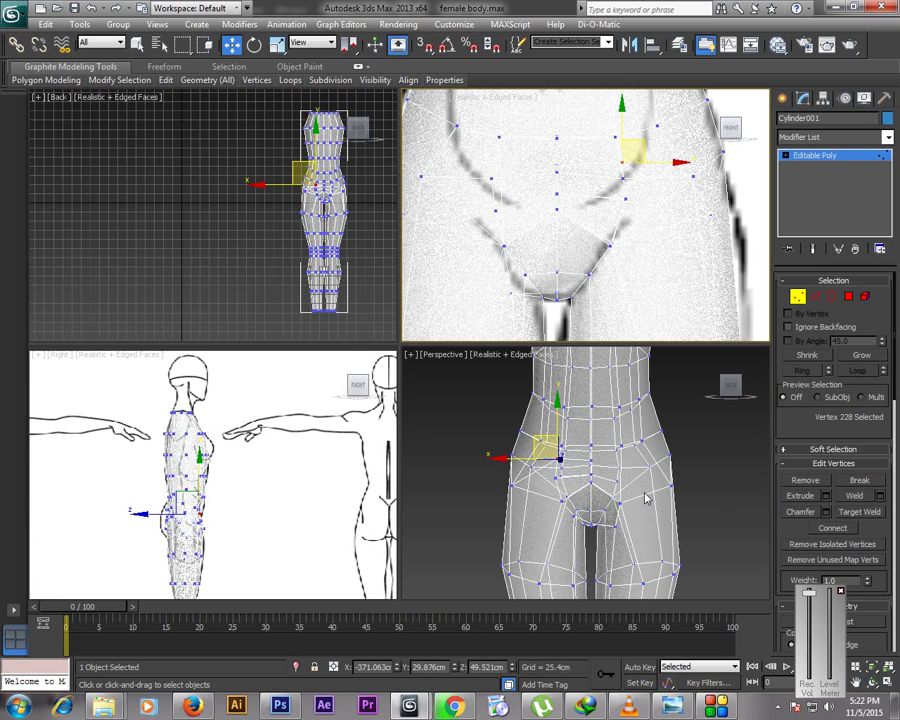
pyautogui.middleClick(645, 498)
pyautogui.press('F3')
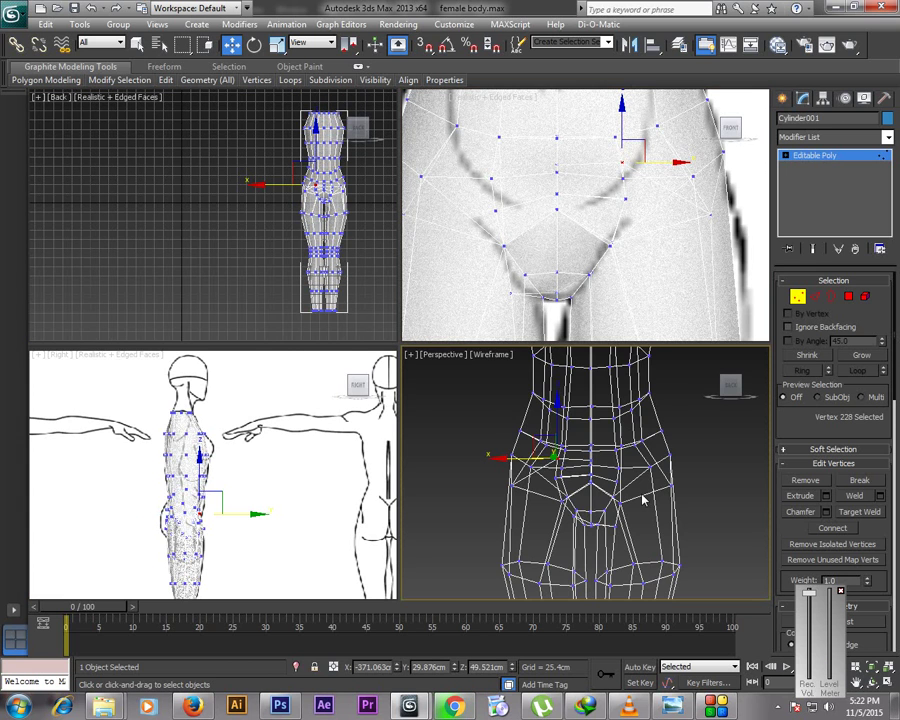
pyautogui.press('F3')
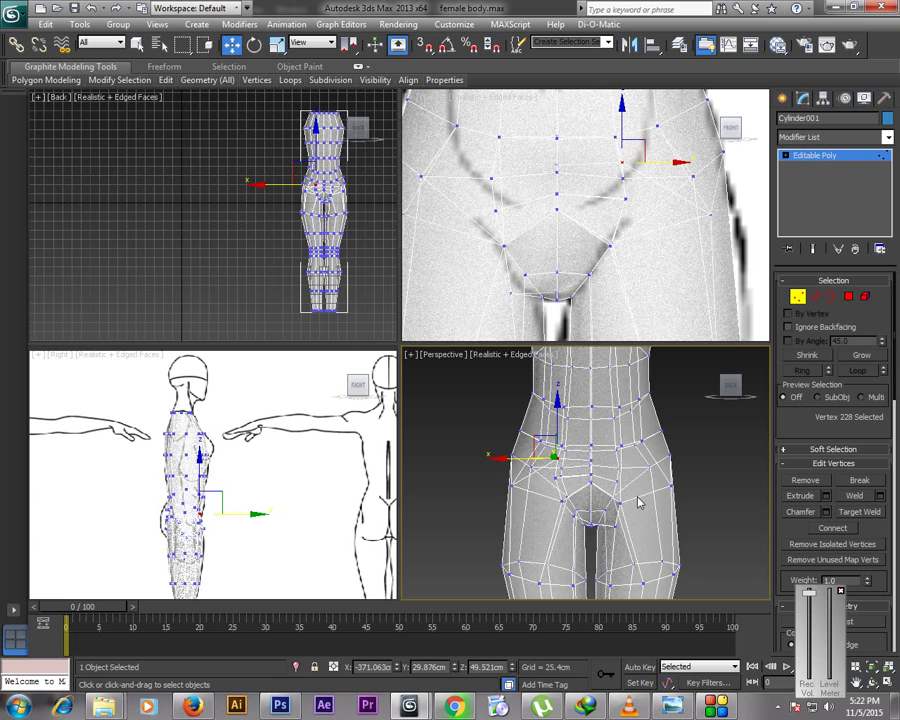
pyautogui.hotkey('alt', 'x')
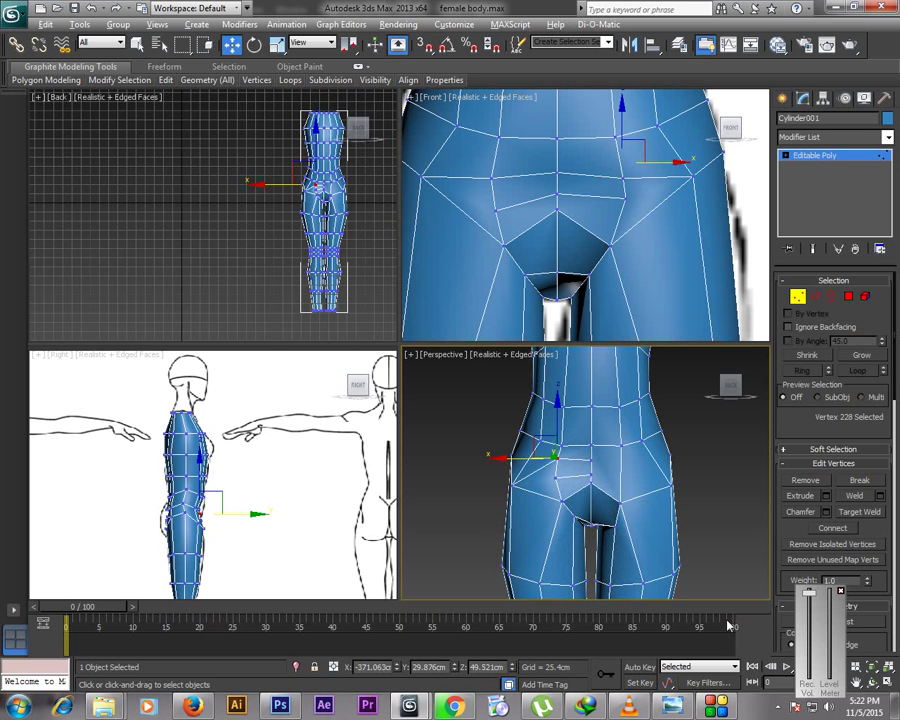
# Examine the hip and groin topology from the back, side and front of the body
pyautogui.hotkey('ctrl', 'p')
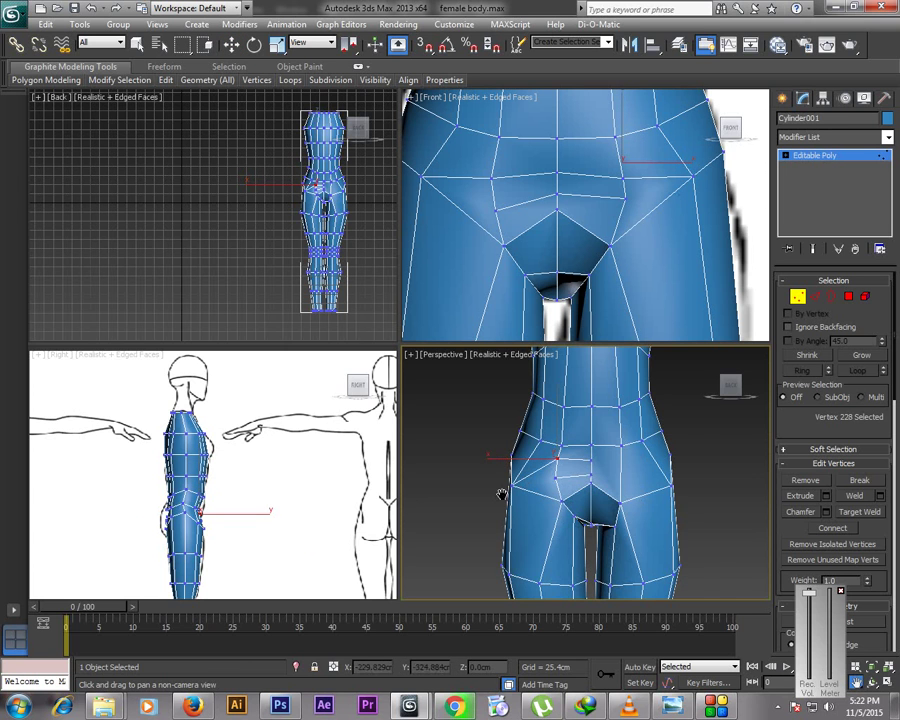
pyautogui.moveTo(538, 488); pyautogui.dragTo(570, 510)
pyautogui.scroll(3, 599, 476)
pyautogui.moveTo(271, 518); pyautogui.dragTo(324, 420)
pyautogui.scroll(5, 310, 476)
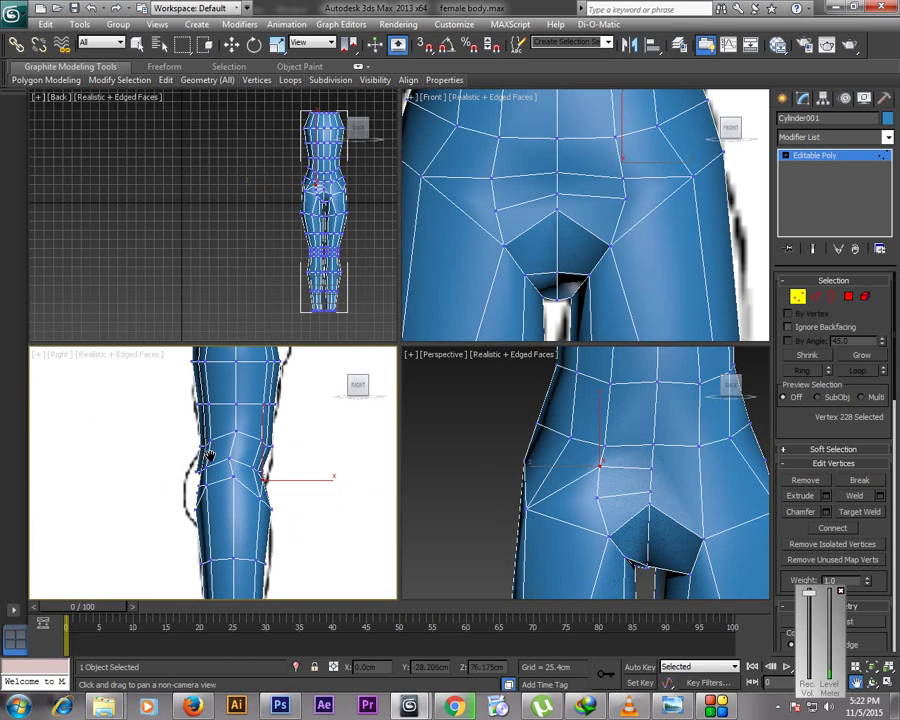
pyautogui.moveTo(577, 455); pyautogui.dragTo(555, 430)
pyautogui.hotkey('alt', 'w')
pyautogui.hotkey('alt', 'w')
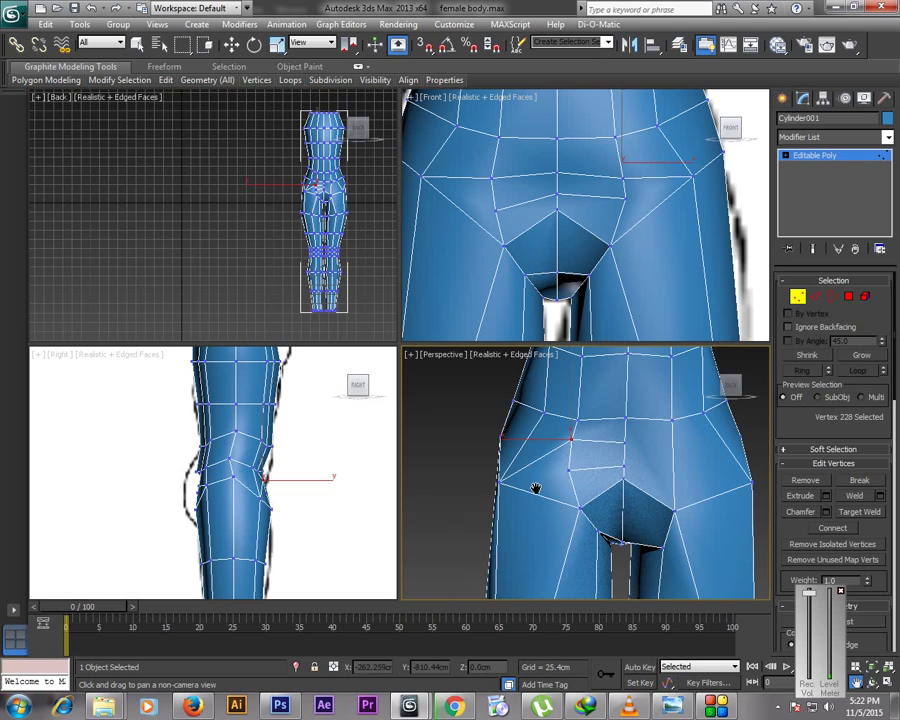
pyautogui.hotkey('alt', 'w')
pyautogui.hotkey('ctrl', 'r')
pyautogui.moveTo(532, 364); pyautogui.dragTo(362, 319)
pyautogui.press('w')
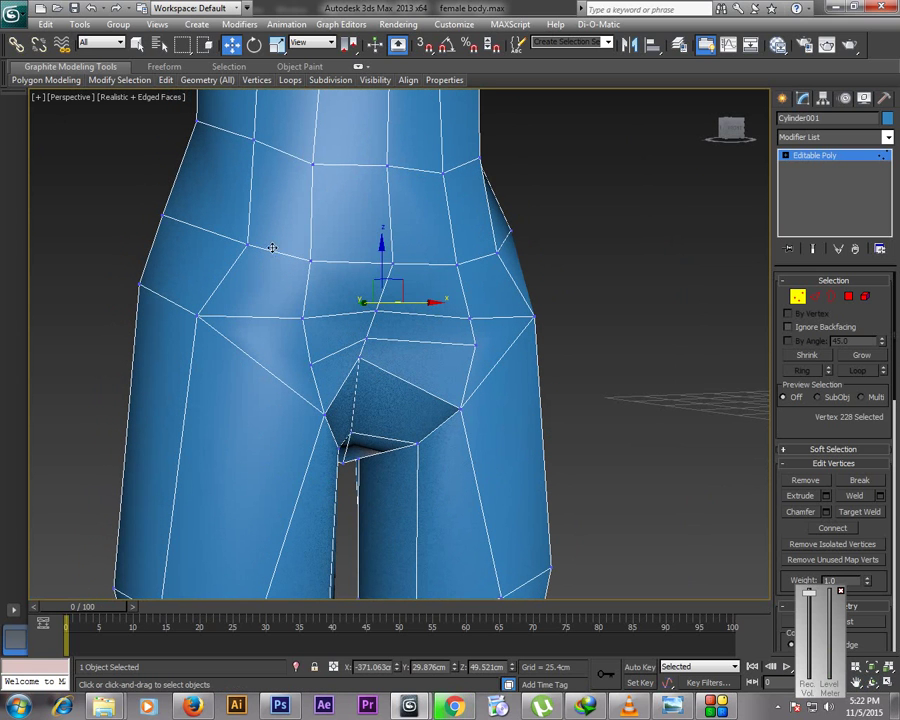
pyautogui.click(272, 247)
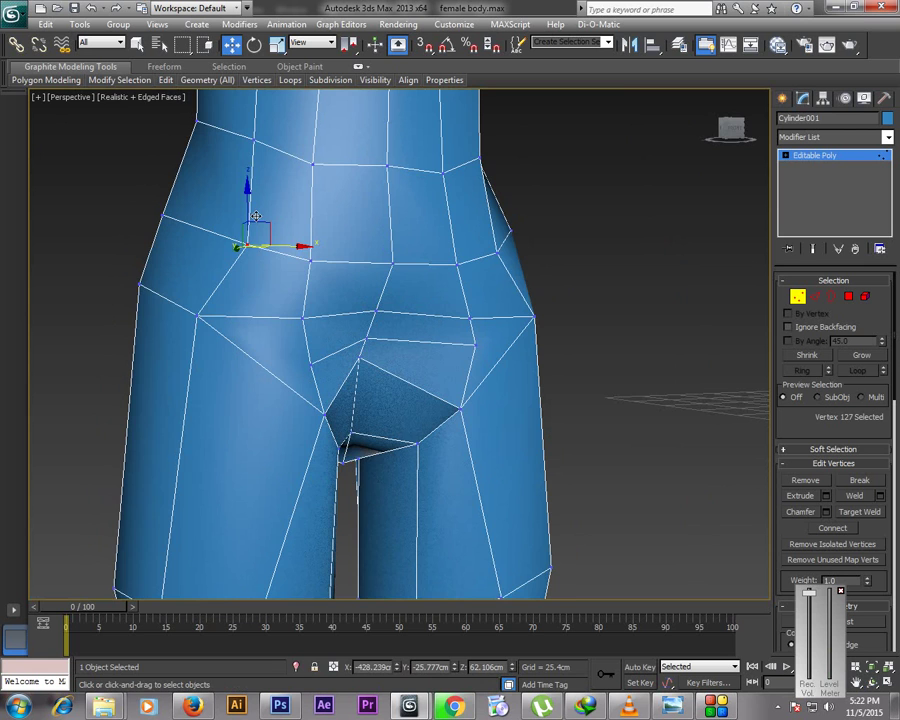
pyautogui.hotkey('alt', 'w')
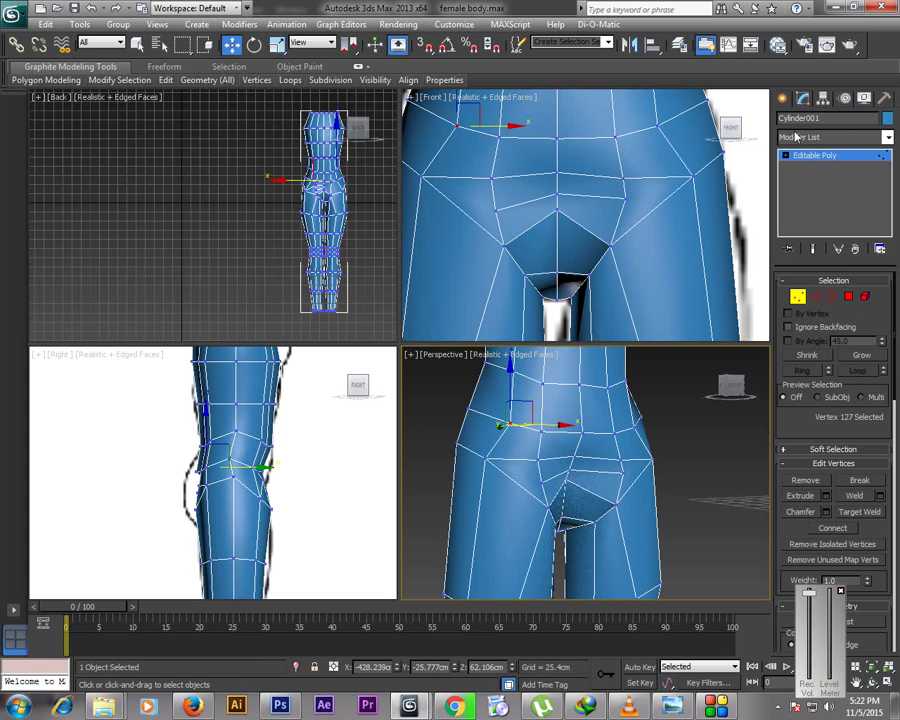
pyautogui.click(354, 224)
pyautogui.hotkey('alt', 'w')
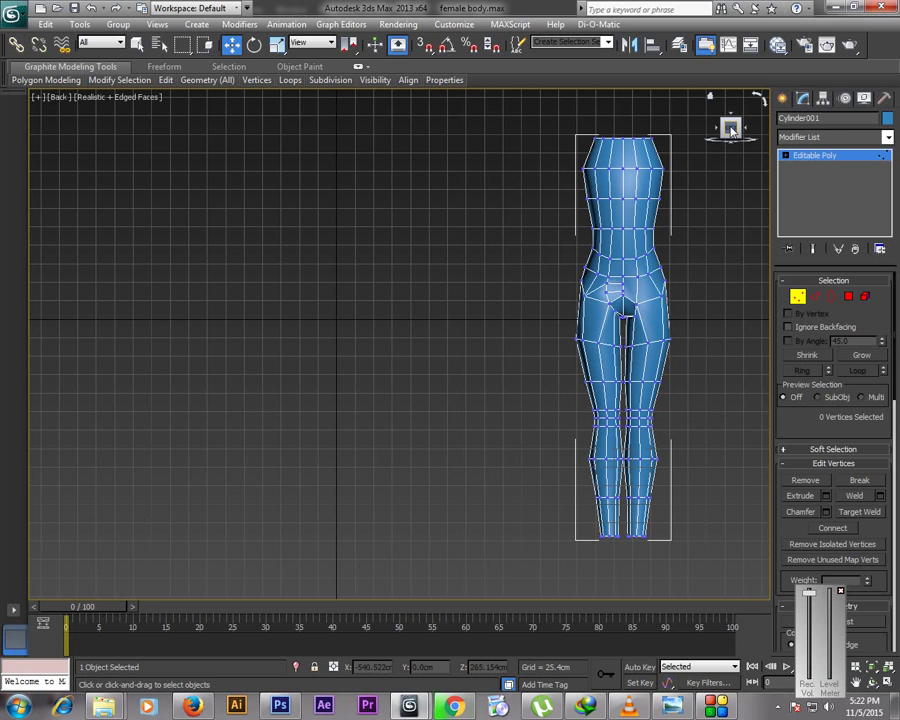
pyautogui.hotkey('alt', 'w')
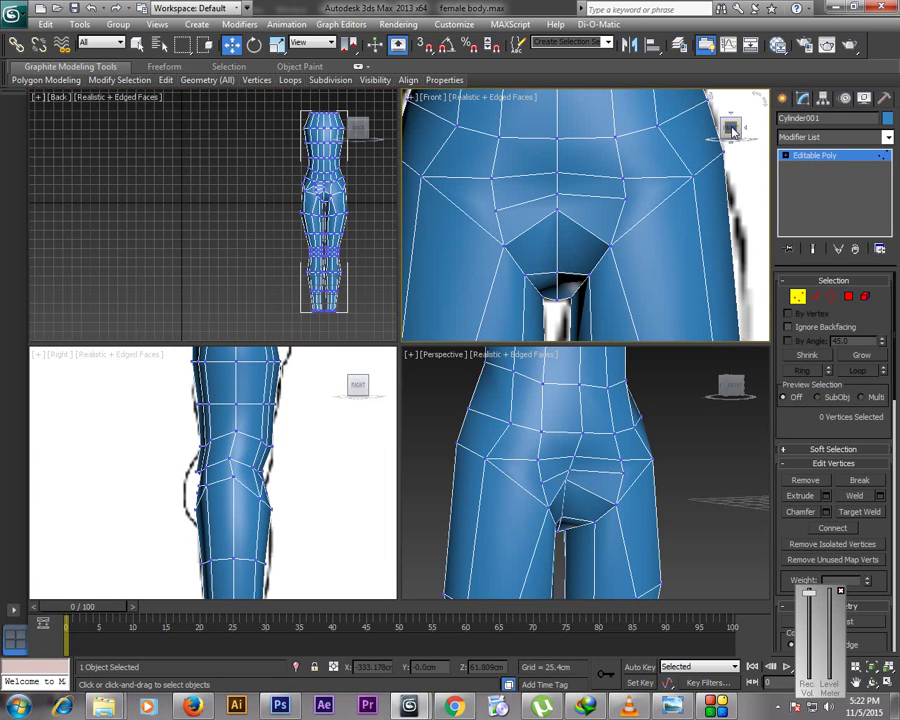
# Compare the whole body with the references in the Front and Right views, checking the front hip vertices
pyautogui.press('1')
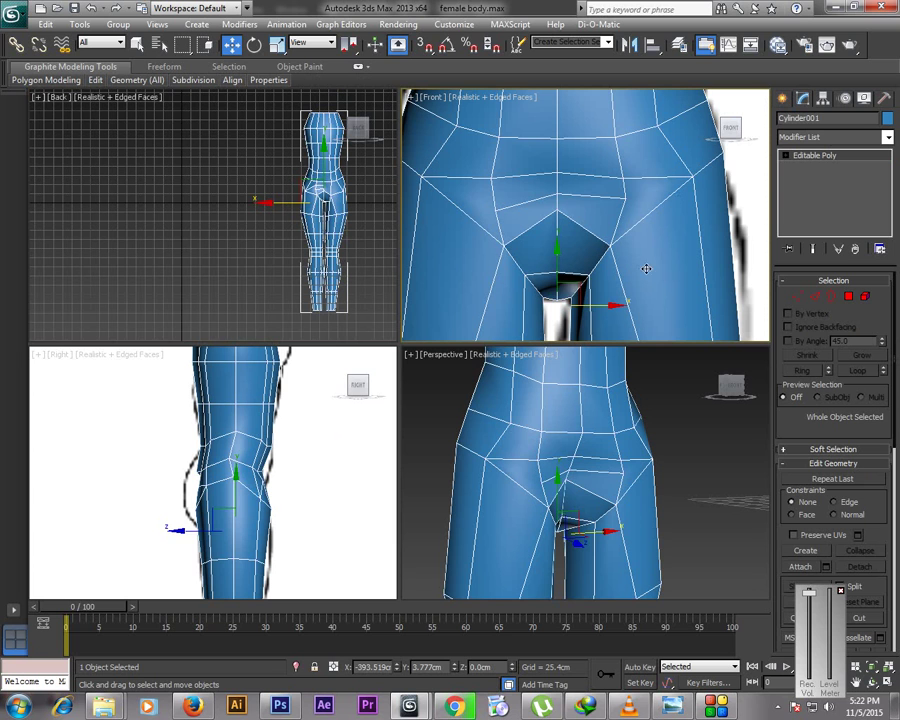
pyautogui.click(856, 682)
pyautogui.scroll(-6, 630, 250)
pyautogui.moveTo(621, 277); pyautogui.dragTo(629, 235)
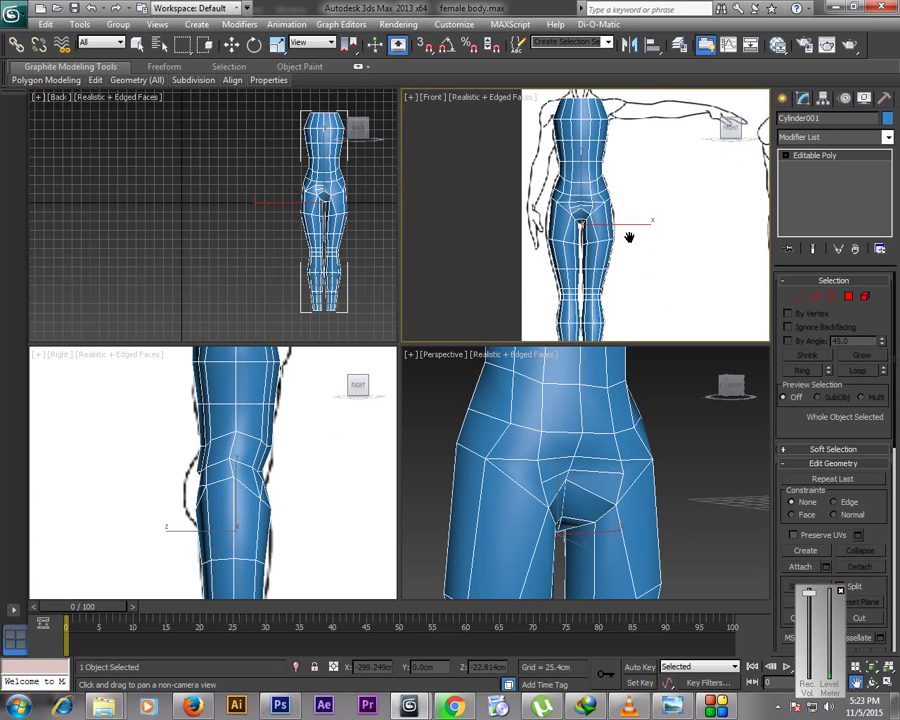
pyautogui.scroll(-3, 629, 235)
pyautogui.moveTo(297, 453); pyautogui.dragTo(304, 473)
pyautogui.scroll(-2, 305, 472)
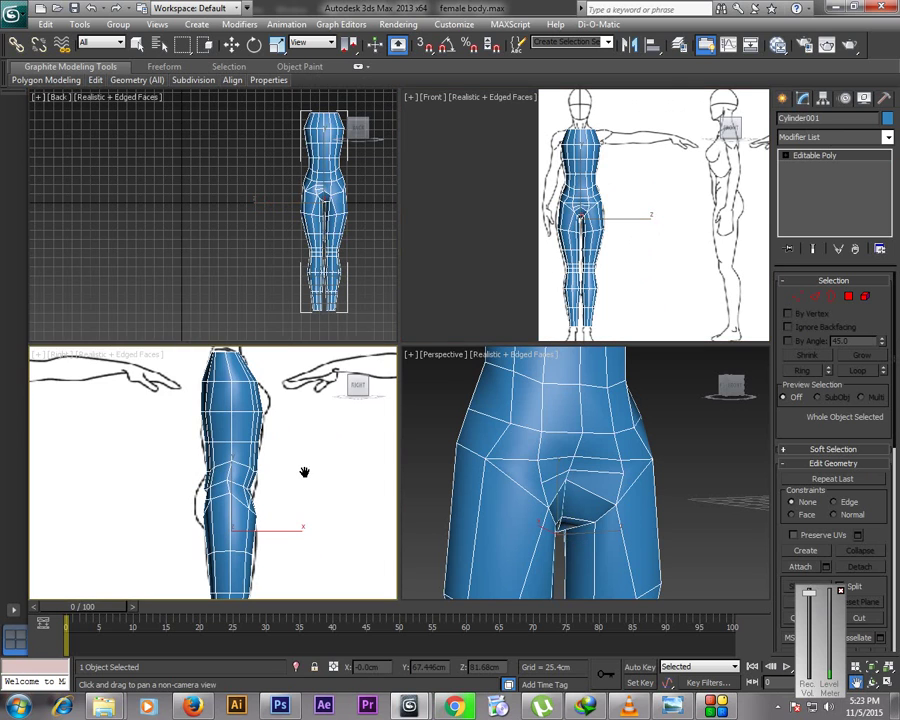
pyautogui.click(797, 297)
pyautogui.click(250, 489)
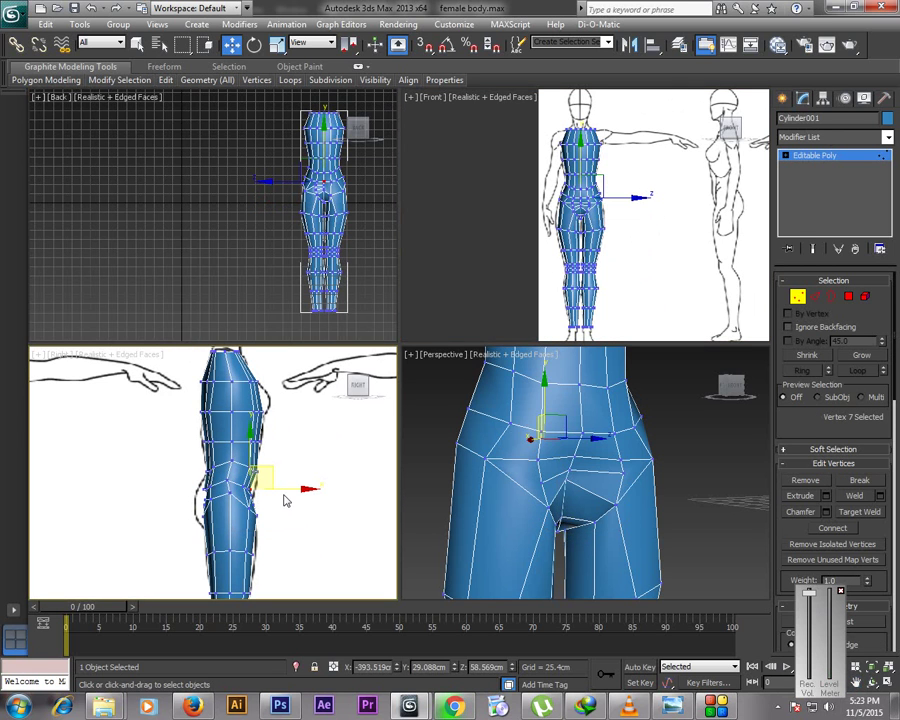
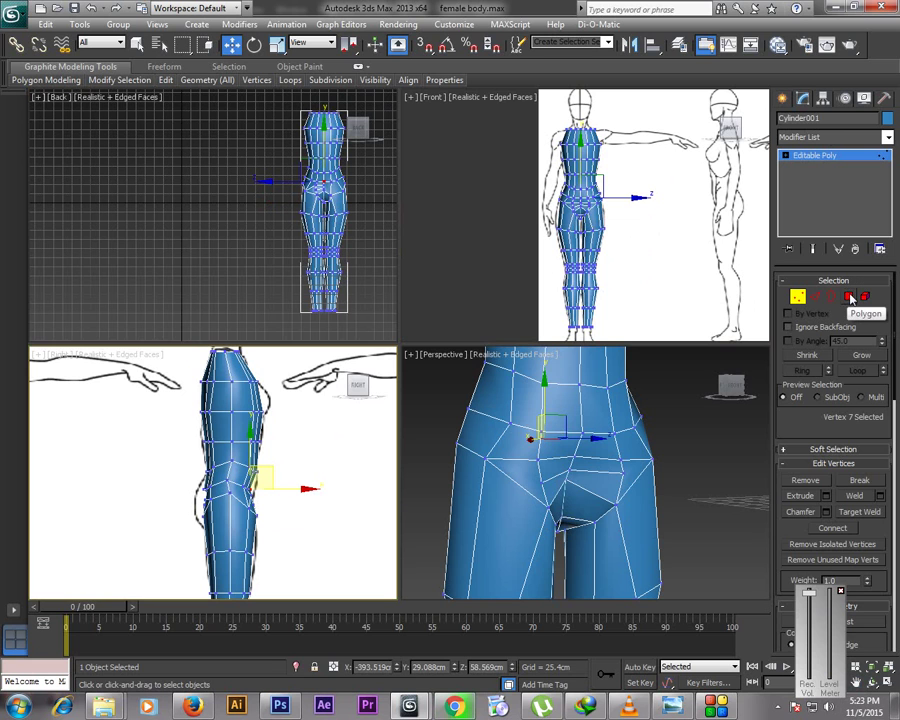
# Delete the polygons on the body half away from the reference's extended arm in the Front view, keeping the opposite half
pyautogui.click(849, 297)
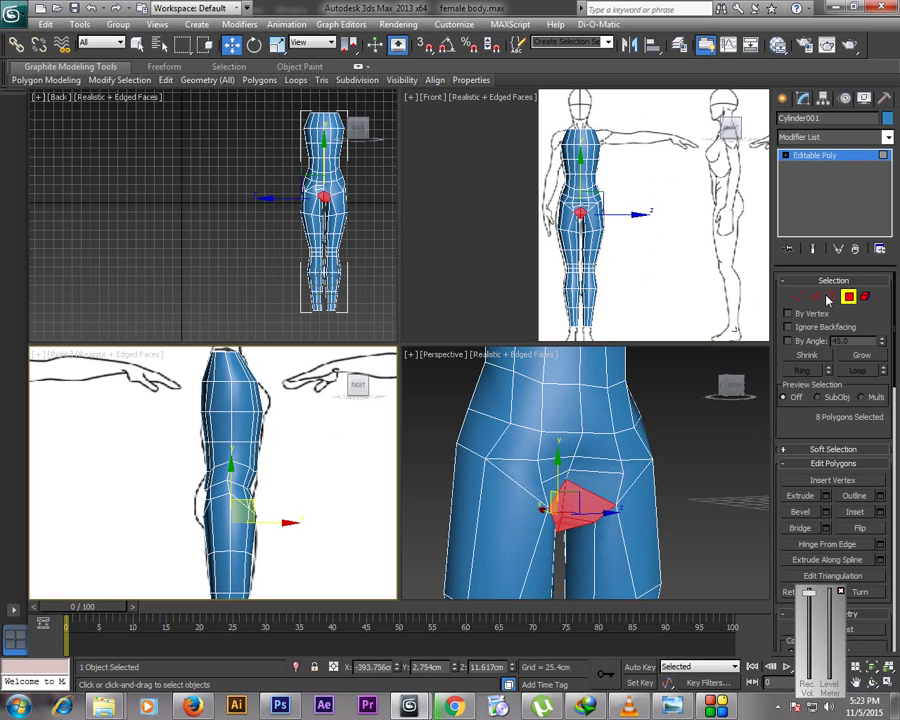
pyautogui.click(668, 157)
pyautogui.moveTo(529, 103); pyautogui.dragTo(576, 359)
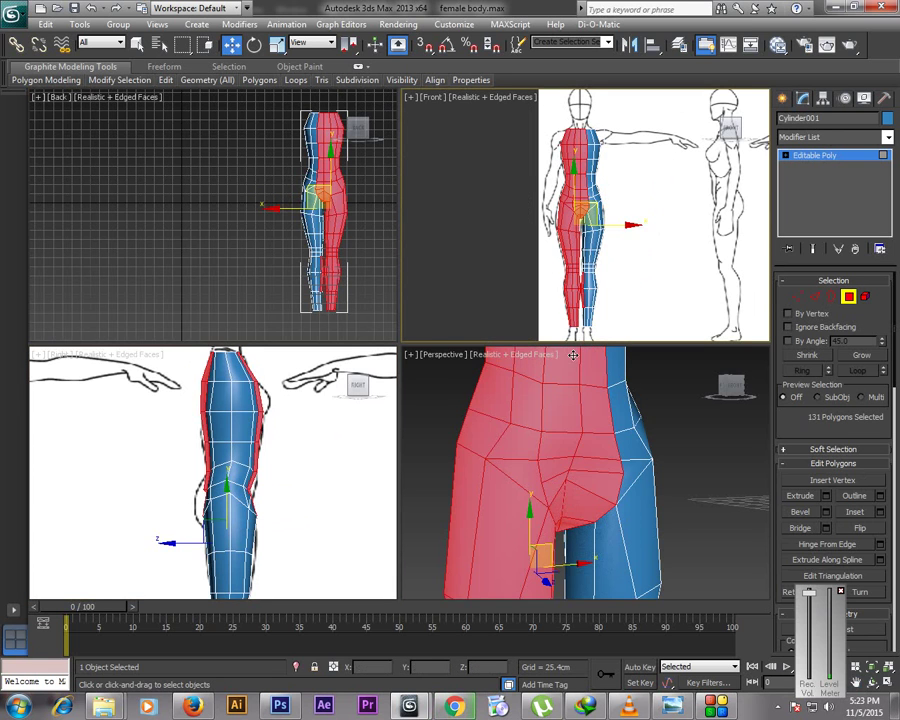
pyautogui.click(543, 108)
pyautogui.moveTo(522, 108); pyautogui.dragTo(583, 344)
pyautogui.click(682, 322)
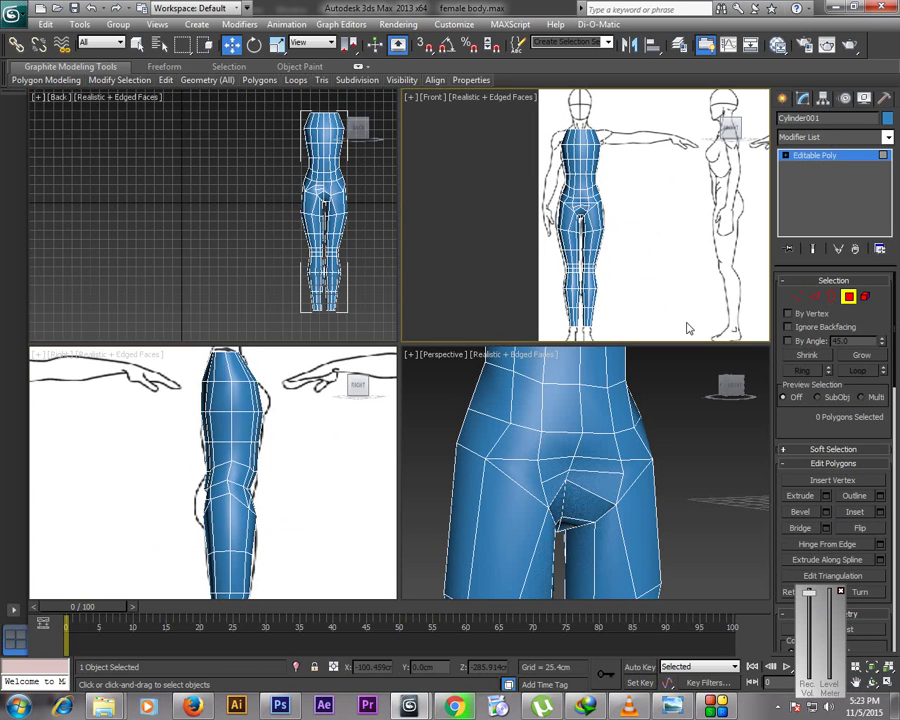
pyautogui.click(856, 682)
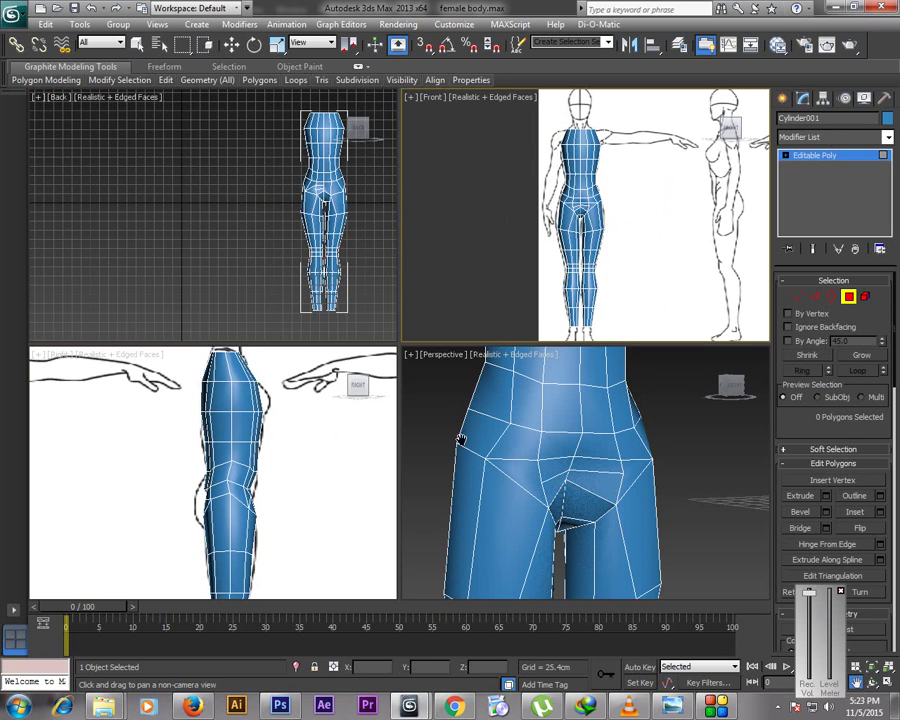
pyautogui.moveTo(585, 145); pyautogui.dragTo(613, 308)
pyautogui.scroll(-2, 624, 123)
pyautogui.rightClick(677, 214)
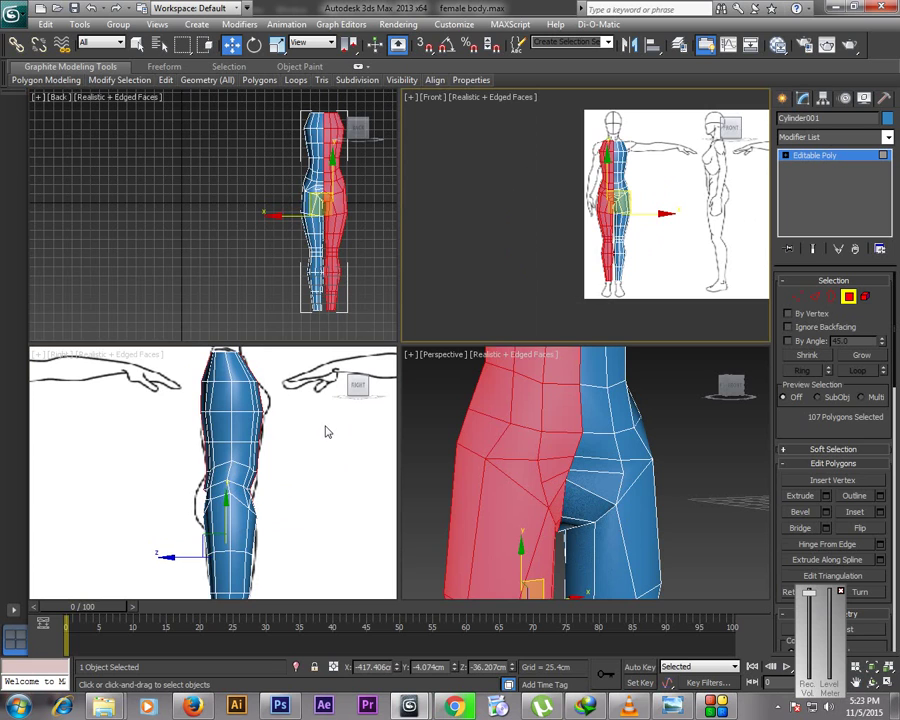
pyautogui.press('Delete')
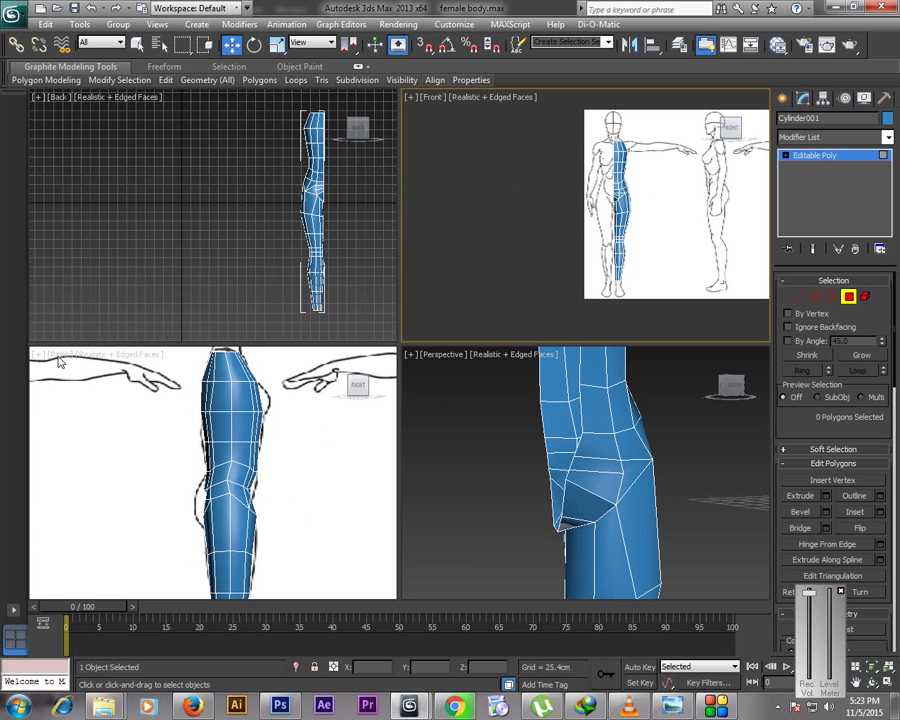
# Replace the Right view's background reference with the image wer.png
pyautogui.click(167, 489)
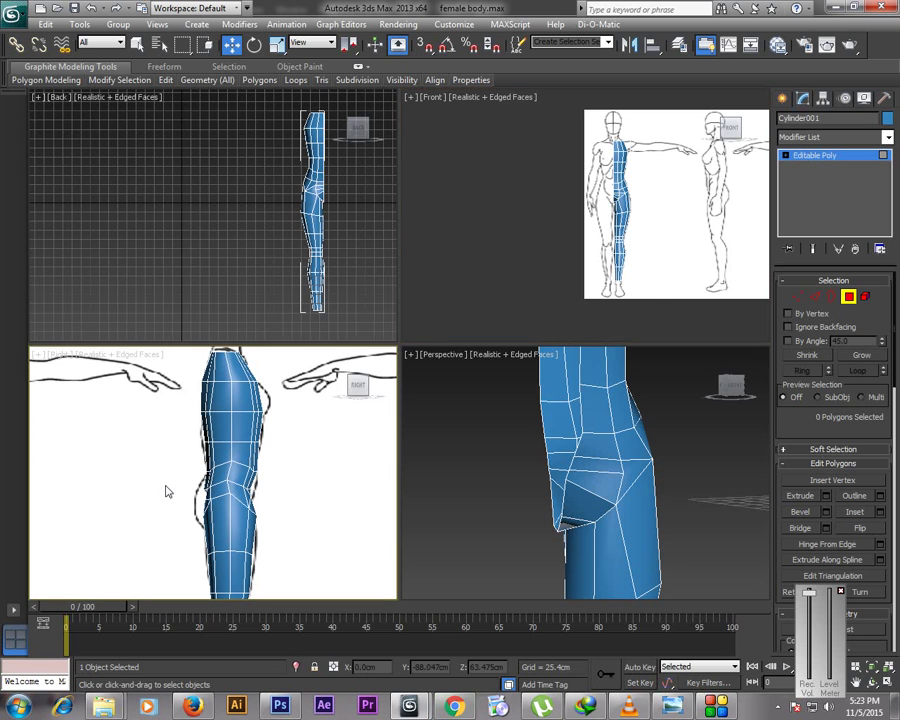
pyautogui.hotkey('alt', 'b')
pyautogui.click(538, 460)
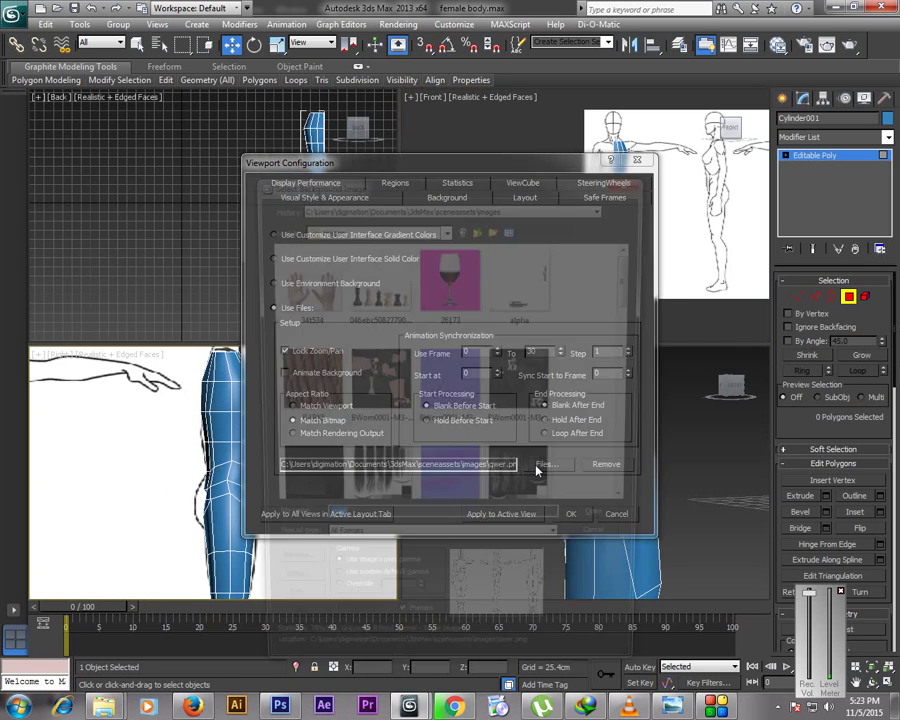
pyautogui.scroll(-10, 595, 352)
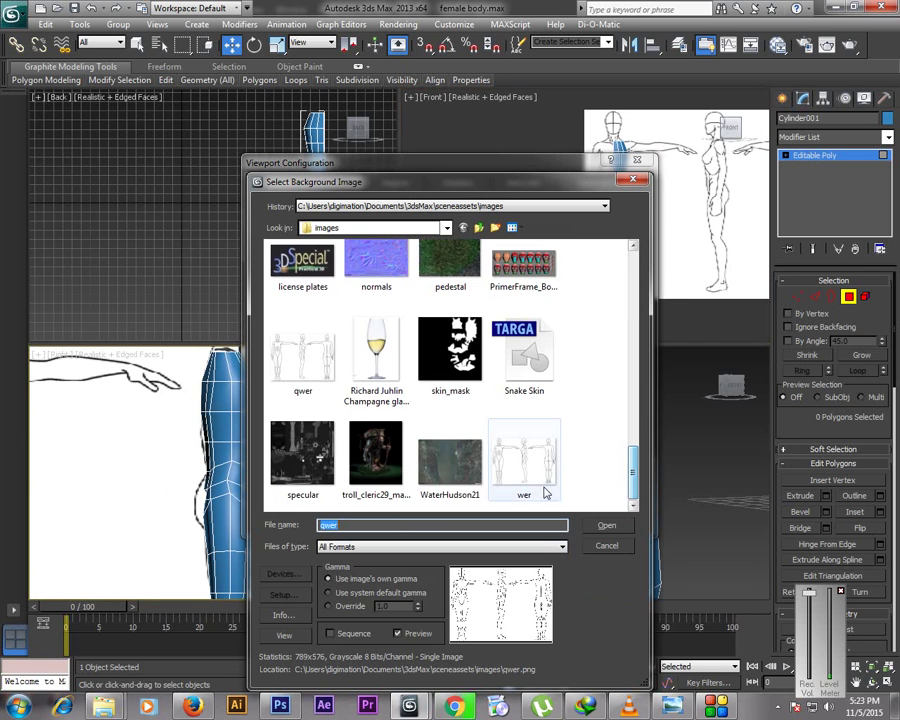
pyautogui.doubleClick(506, 464)
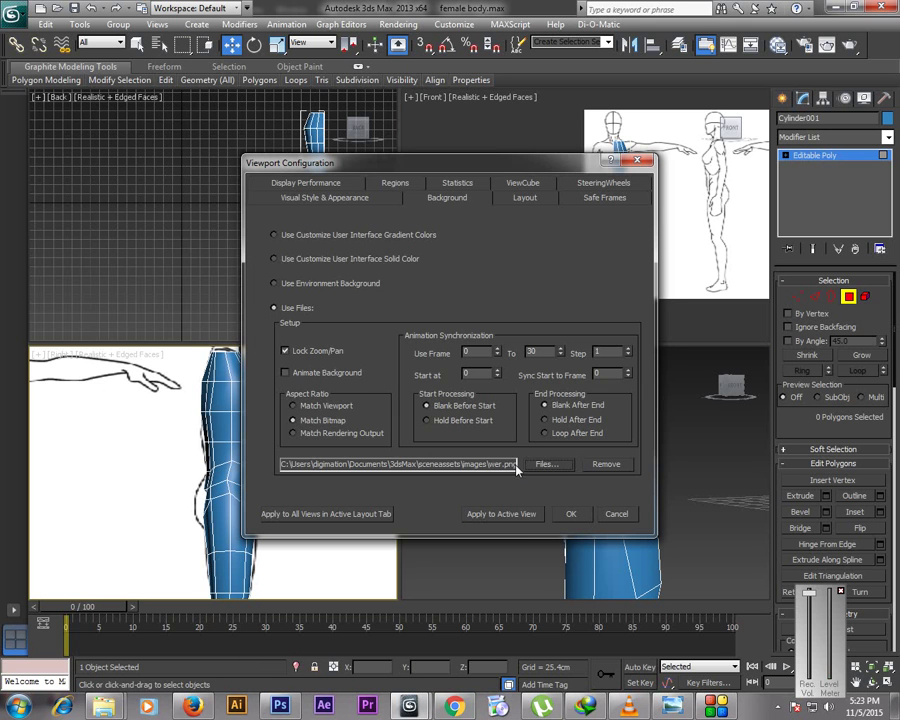
pyautogui.click(569, 514)
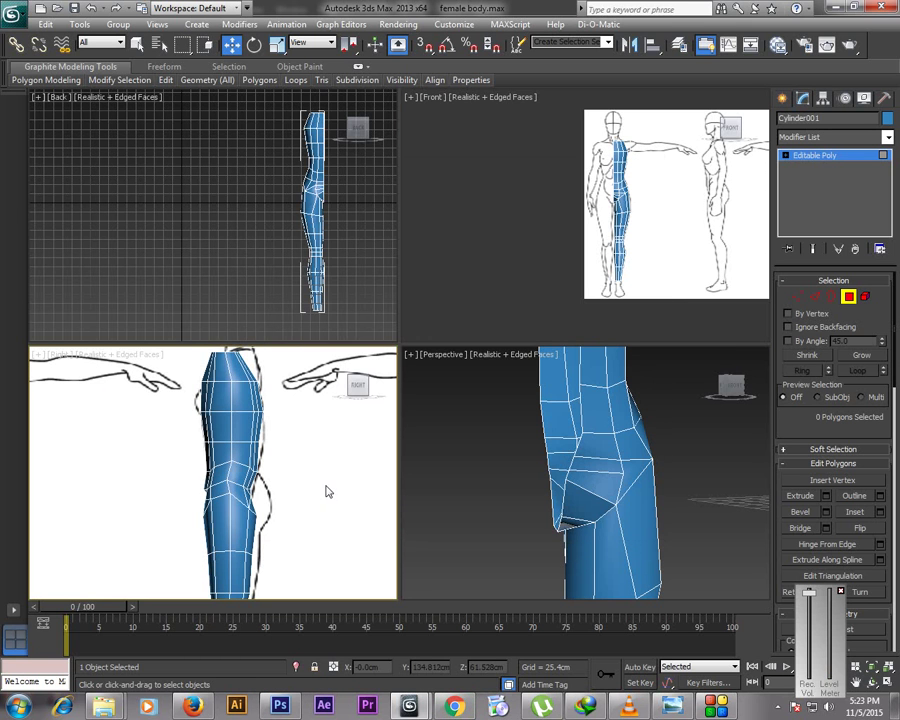
# Leave polygon editing and shift the whole half body about 4.8 cm along Y to align with the side reference
pyautogui.click(848, 297)
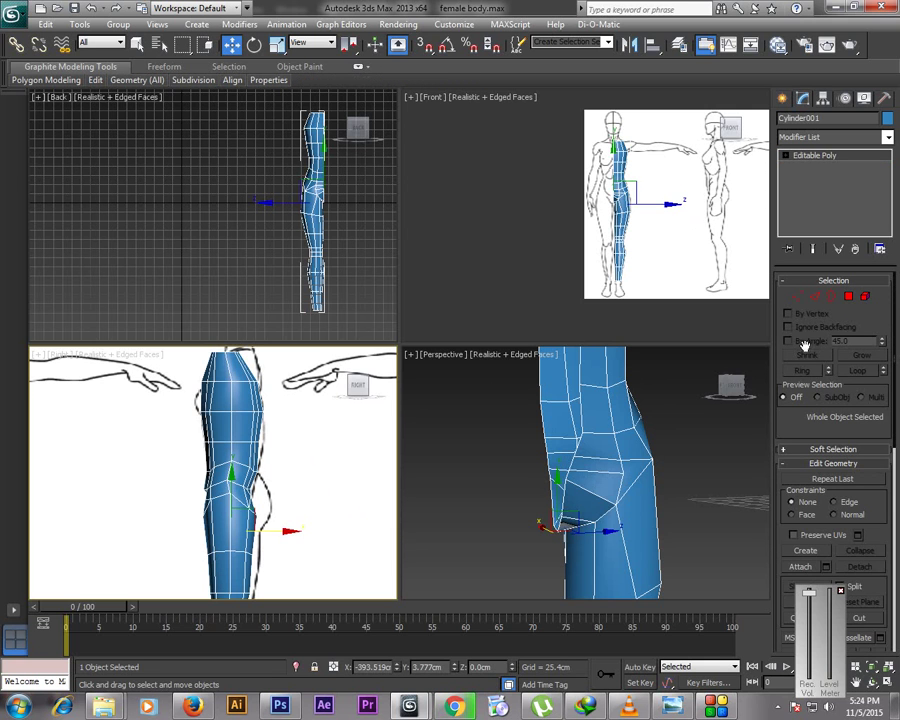
pyautogui.click(340, 478)
pyautogui.click(265, 517)
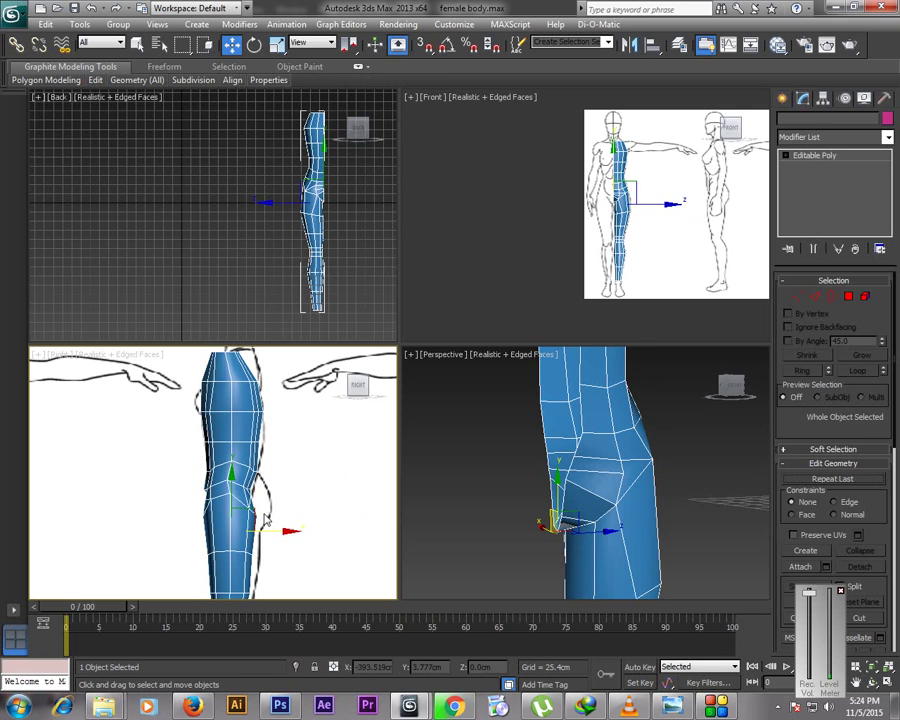
pyautogui.moveTo(281, 533); pyautogui.dragTo(285, 534)
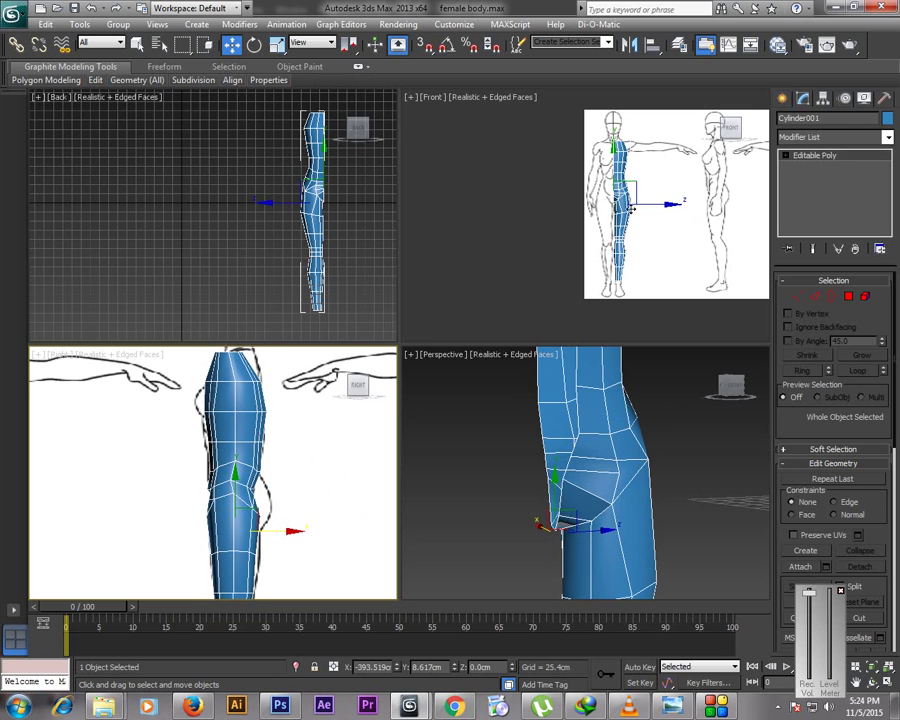
pyautogui.click(634, 258)
pyautogui.click(624, 212)
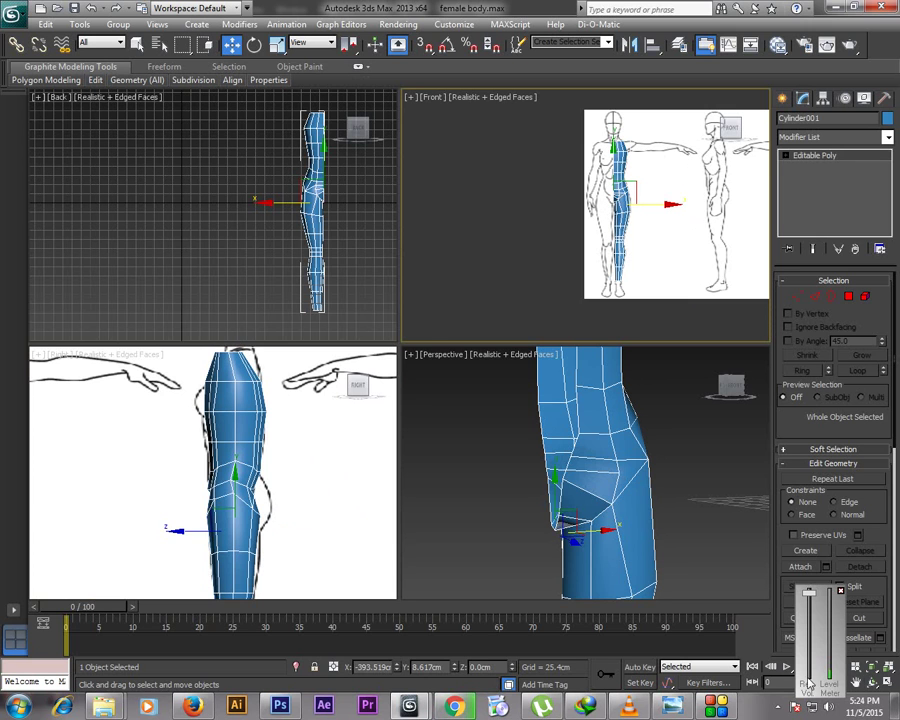
# Move the two upper rear hip vertices backward about 16.3 cm and 9.6 cm in the Right view toward the buttock outline
pyautogui.click(856, 682)
pyautogui.moveTo(241, 514); pyautogui.dragTo(267, 487)
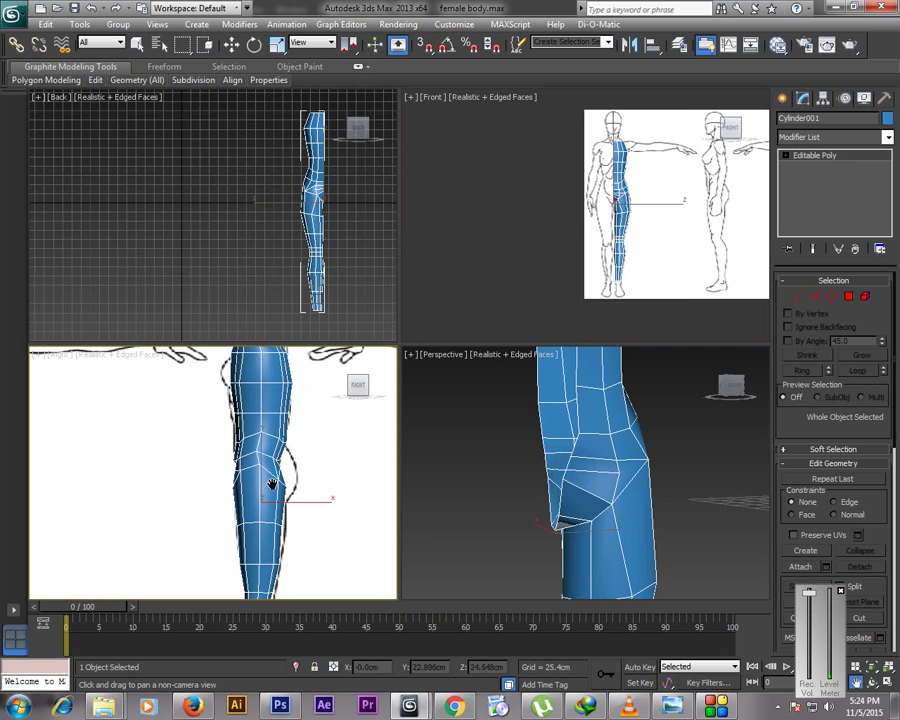
pyautogui.hotkey('alt', 'w')
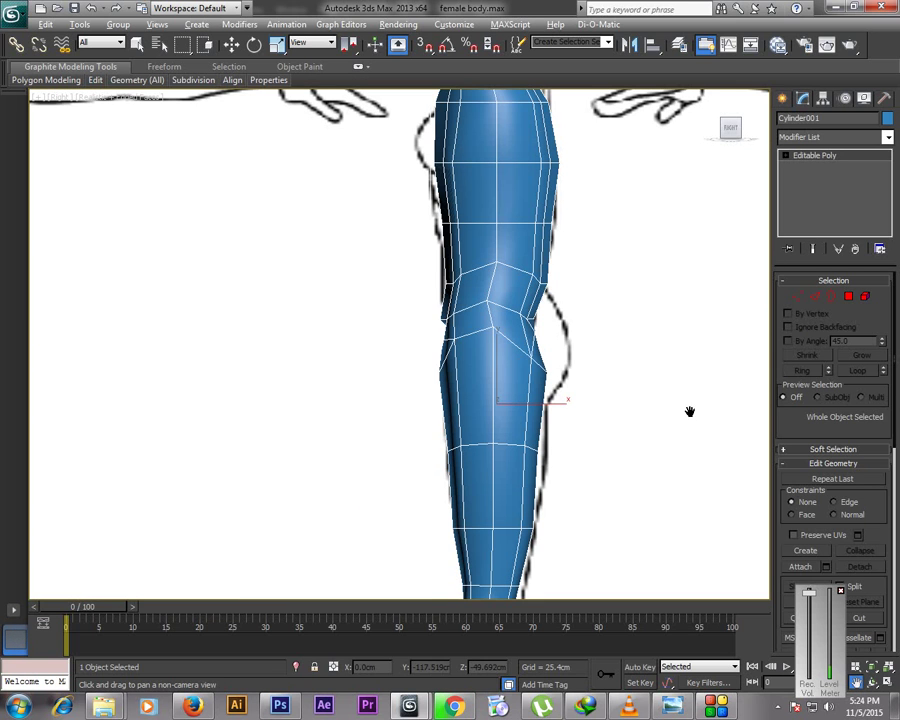
pyautogui.click(797, 297)
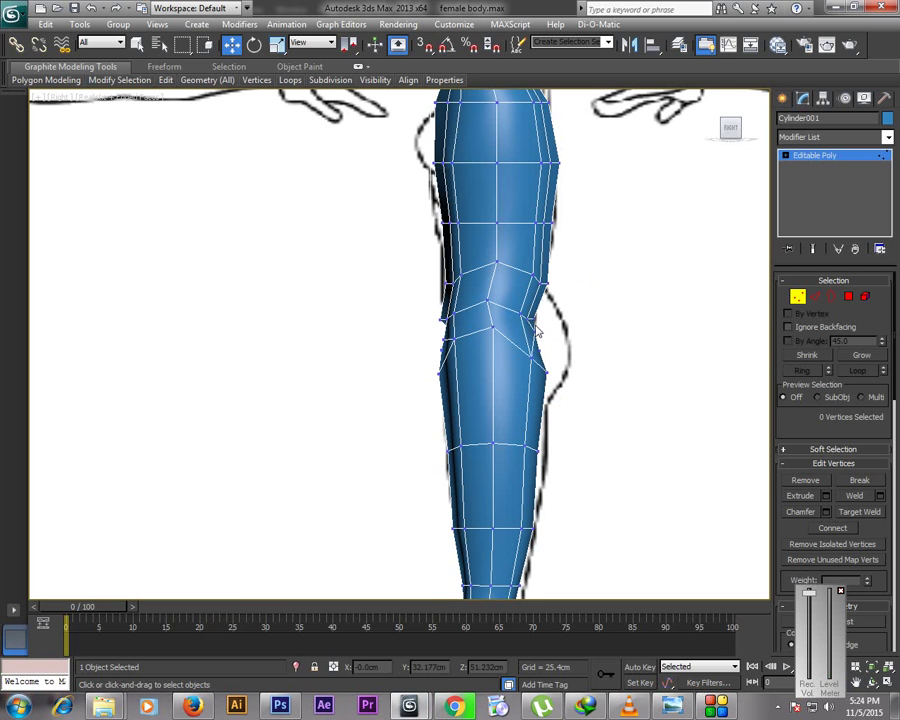
pyautogui.click(535, 320)
pyautogui.moveTo(572, 321); pyautogui.dragTo(588, 322)
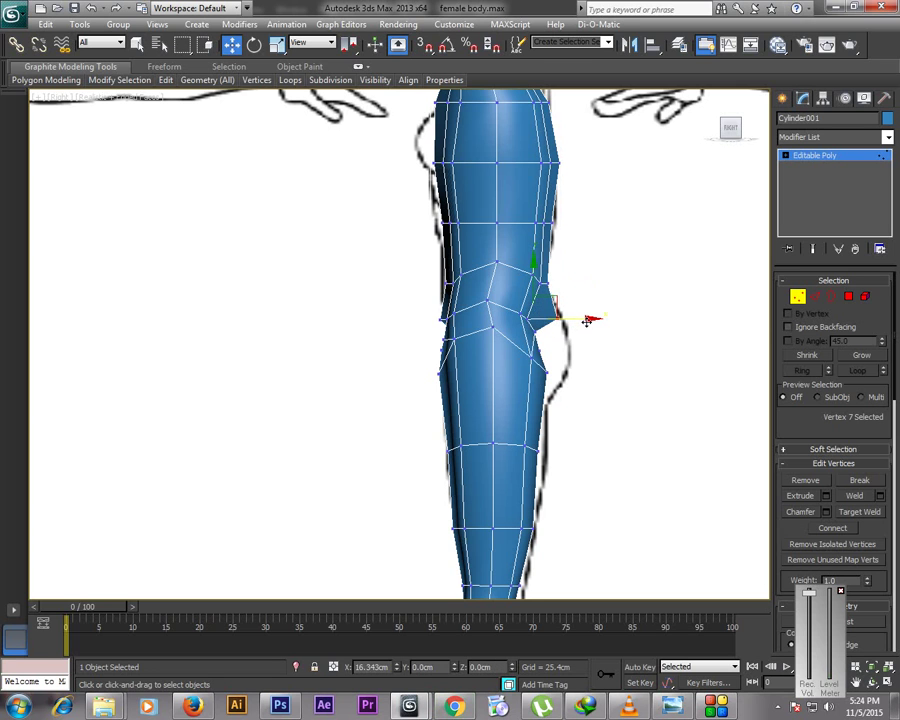
pyautogui.click(528, 318)
pyautogui.moveTo(575, 322); pyautogui.dragTo(588, 321)
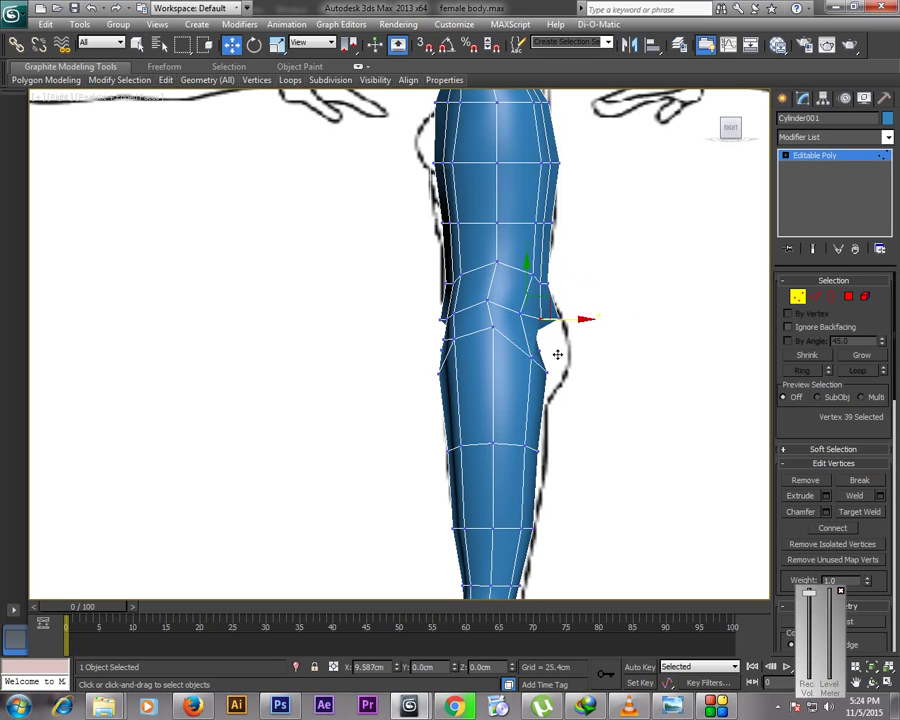
# Pull the middle rear hip vertices out to the buttock outline of the side reference in the Right view
pyautogui.click(541, 347)
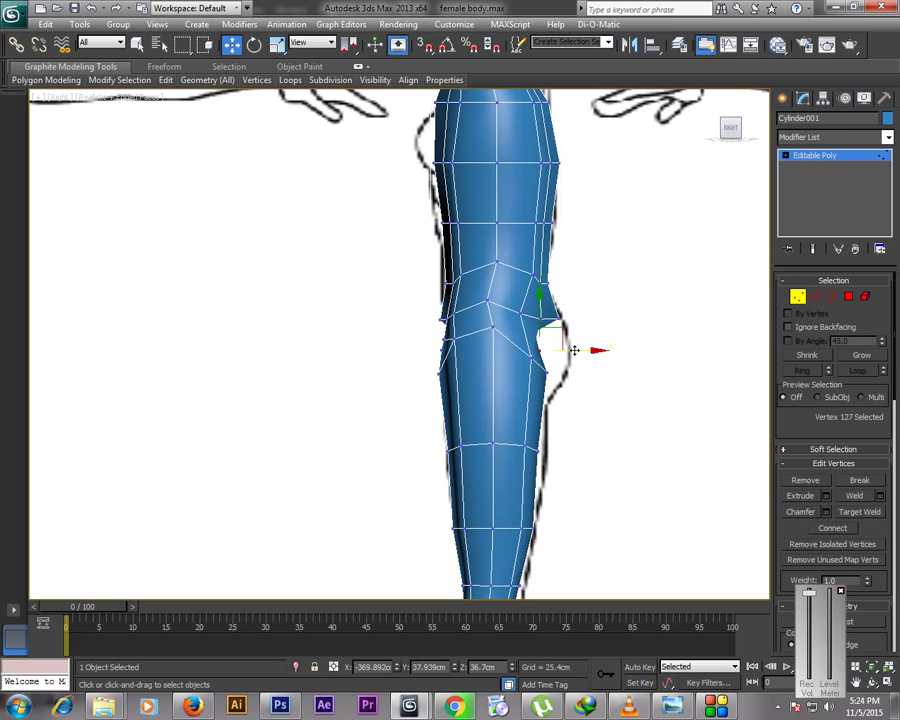
pyautogui.moveTo(587, 351)
pyautogui.mouseDown()
pyautogui.moveTo(609, 352)
pyautogui.moveTo(601, 333)
pyautogui.moveTo(630, 332)
pyautogui.mouseUp()
pyautogui.press('F3')
pyautogui.click(535, 331)
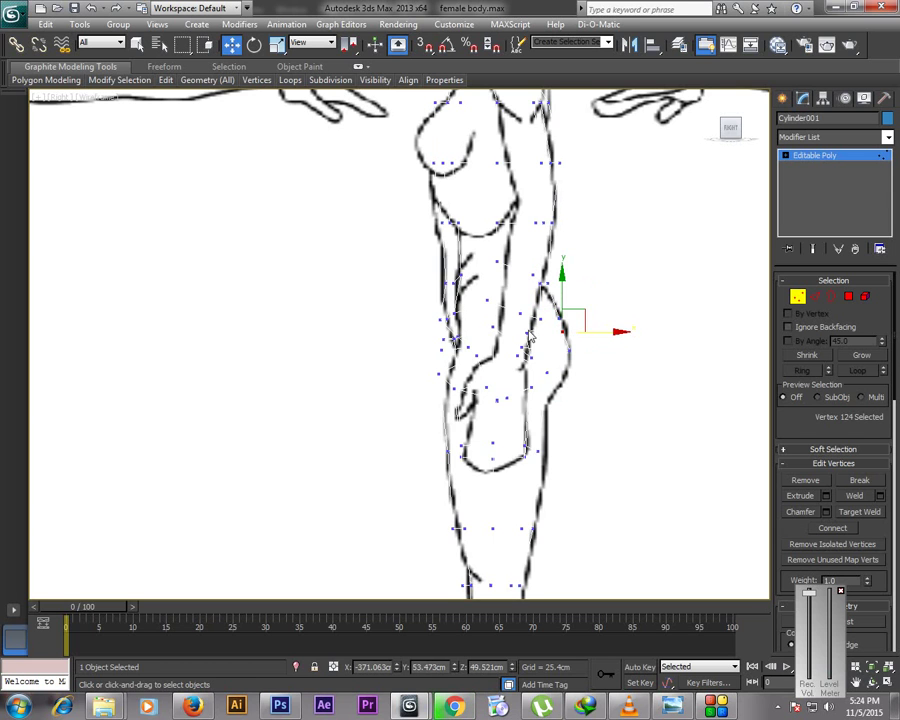
pyautogui.click(527, 331)
pyautogui.hotkey('alt', 'x')
pyautogui.moveTo(583, 331); pyautogui.dragTo(590, 332)
pyautogui.hotkey('alt', 'w')
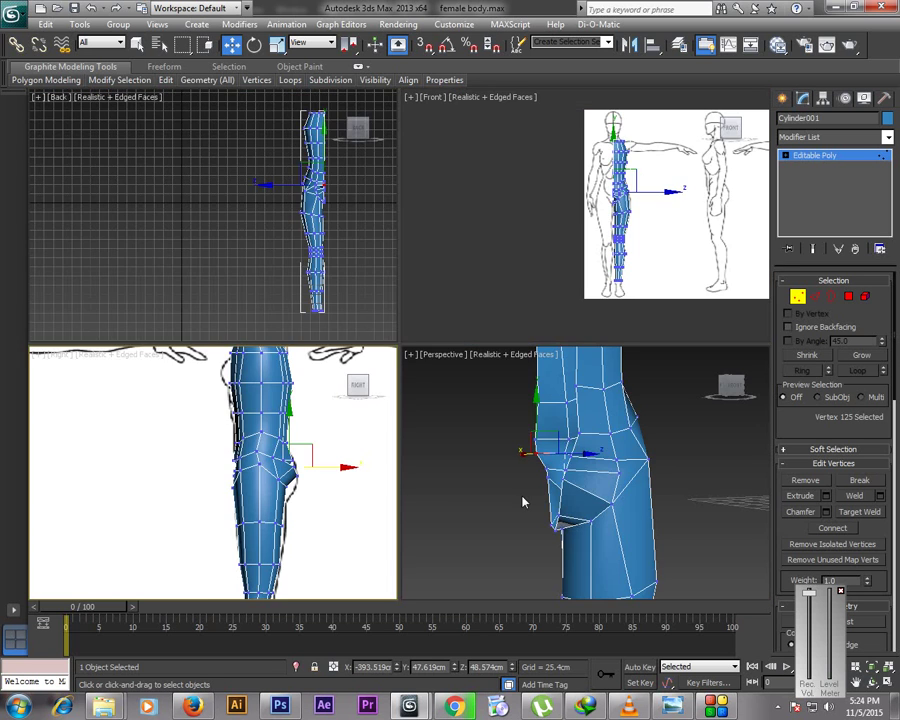
# Move the rear vertices on the open inner edge at the groin backward toward the buttock in the Perspective view
pyautogui.hotkey('alt', 'w')
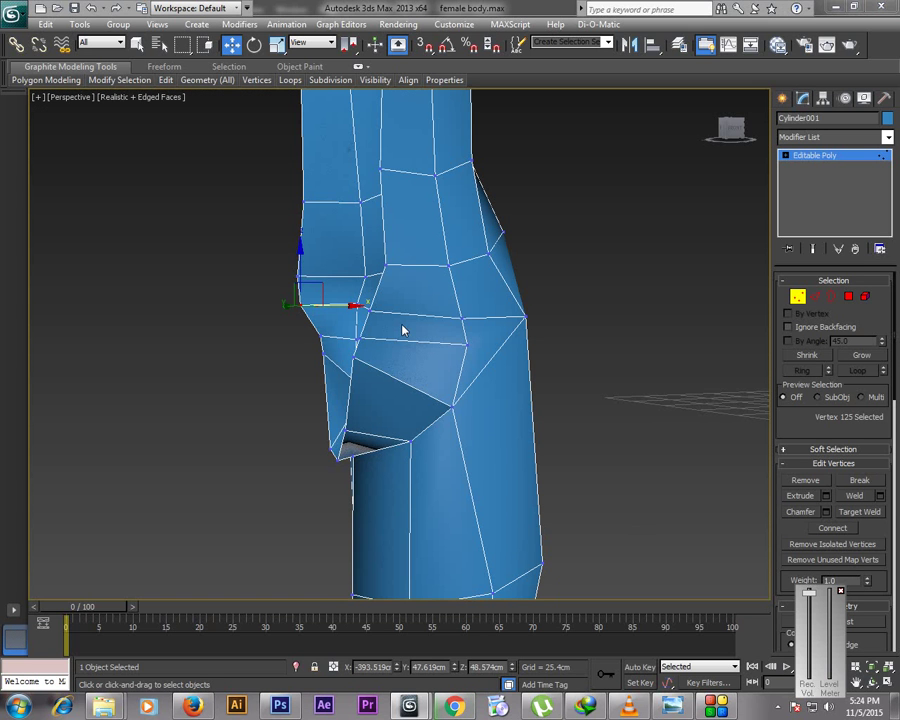
pyautogui.click(871, 681)
pyautogui.moveTo(209, 271); pyautogui.dragTo(459, 397)
pyautogui.press('w')
pyautogui.click(363, 332)
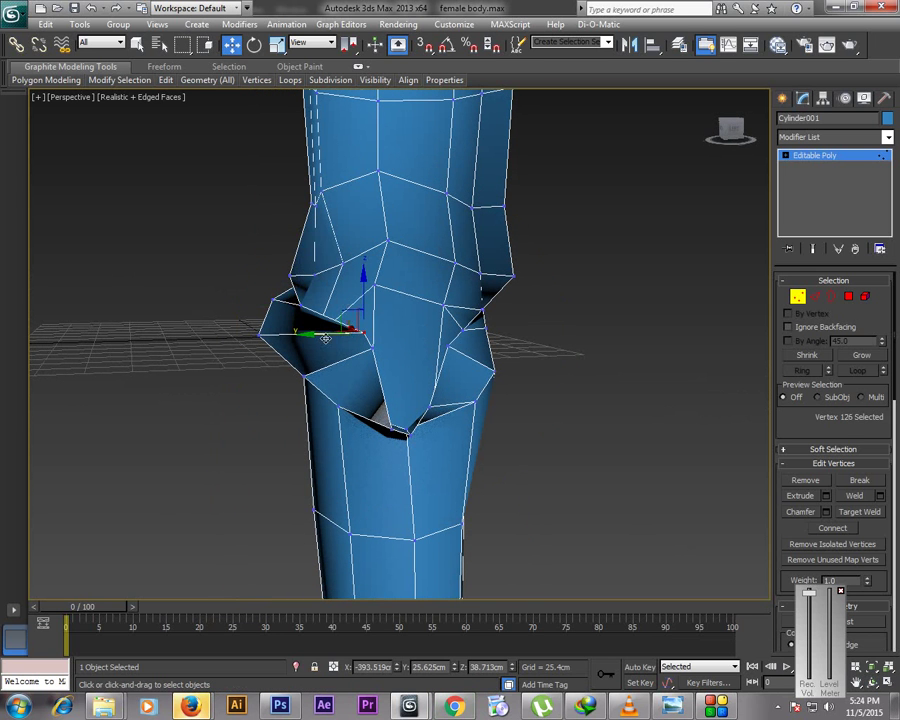
pyautogui.moveTo(352, 305); pyautogui.dragTo(256, 352)
pyautogui.click(371, 349)
pyautogui.hotkey('ctrl', 'z')
pyautogui.click(392, 430)
pyautogui.moveTo(386, 428); pyautogui.dragTo(308, 429)
# Move the front vertices on the open inner edge at the groin forward toward the front of the hip
pyautogui.click(427, 408)
pyautogui.moveTo(390, 410); pyautogui.dragTo(414, 411)
pyautogui.moveTo(445, 357)
pyautogui.mouseDown()
pyautogui.moveTo(450, 350)
pyautogui.moveTo(449, 358)
pyautogui.mouseUp()
pyautogui.click(450, 347)
pyautogui.click(461, 321)
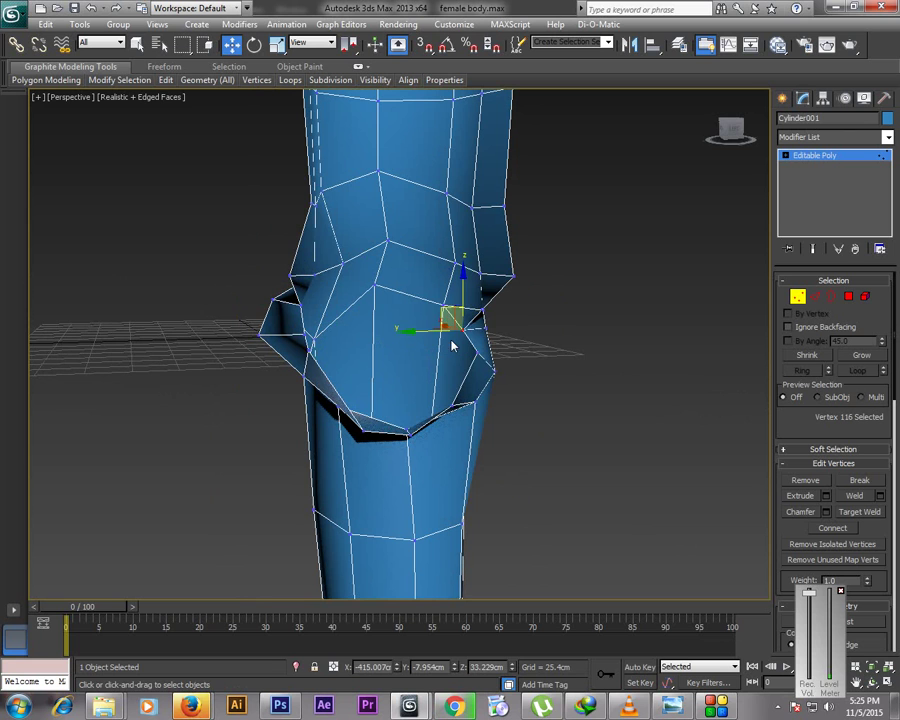
pyautogui.moveTo(429, 333); pyautogui.dragTo(455, 317)
pyautogui.click(483, 309)
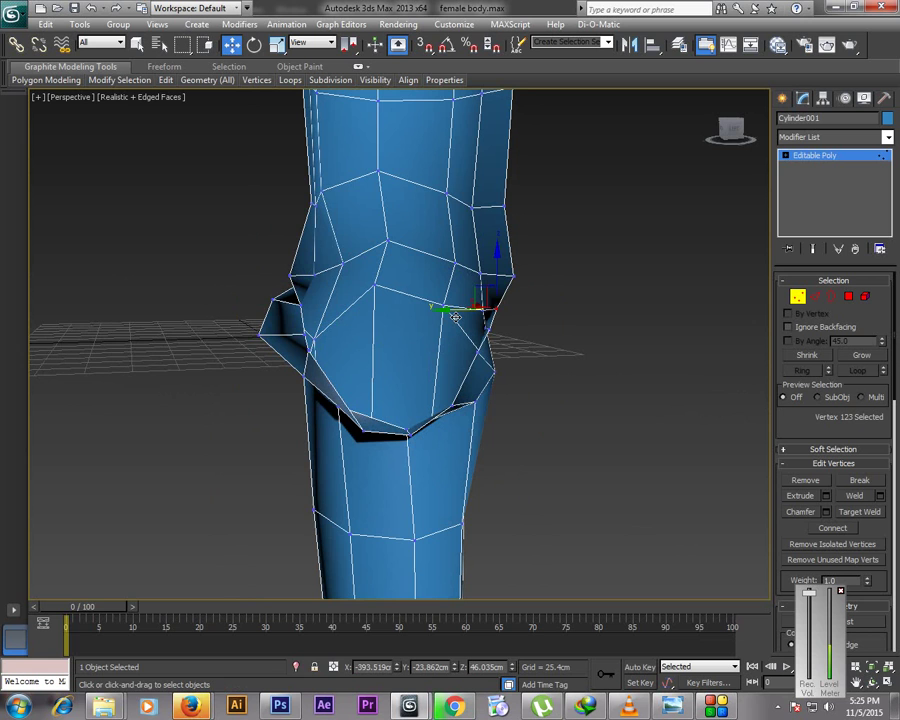
# Leave vertex editing and apply a Symmetry modifier to the half body
pyautogui.hotkey('alt', 'w')
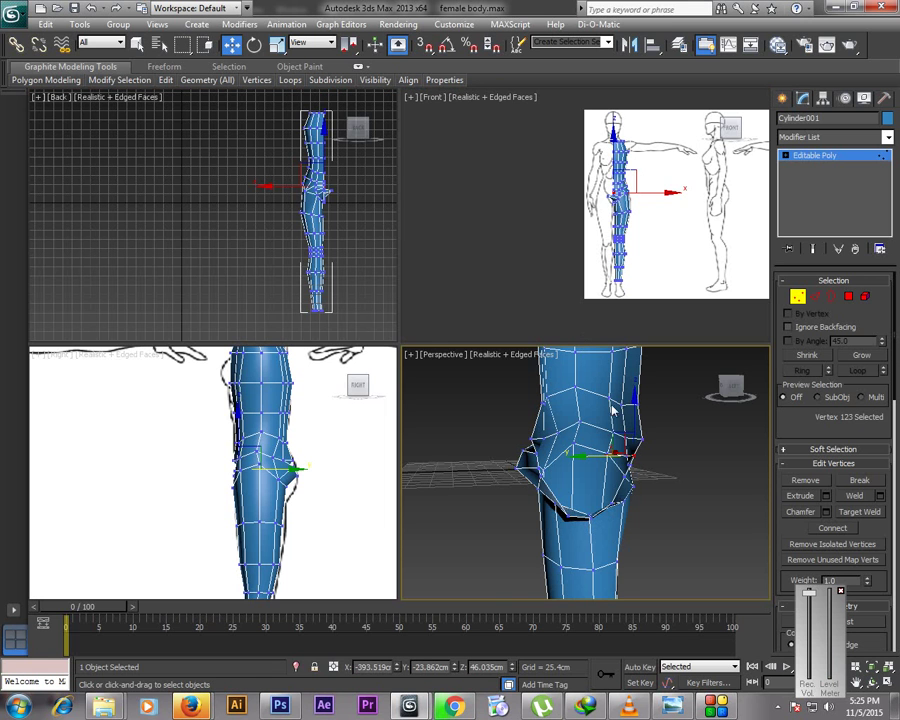
pyautogui.click(673, 522)
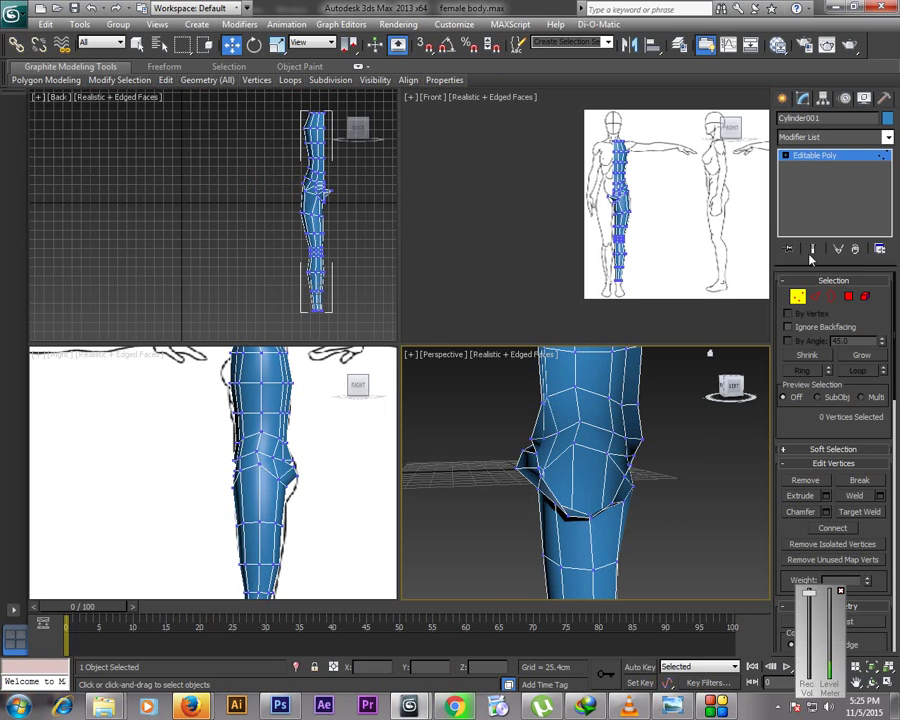
pyautogui.click(826, 157)
pyautogui.click(886, 140)
pyautogui.write('se')
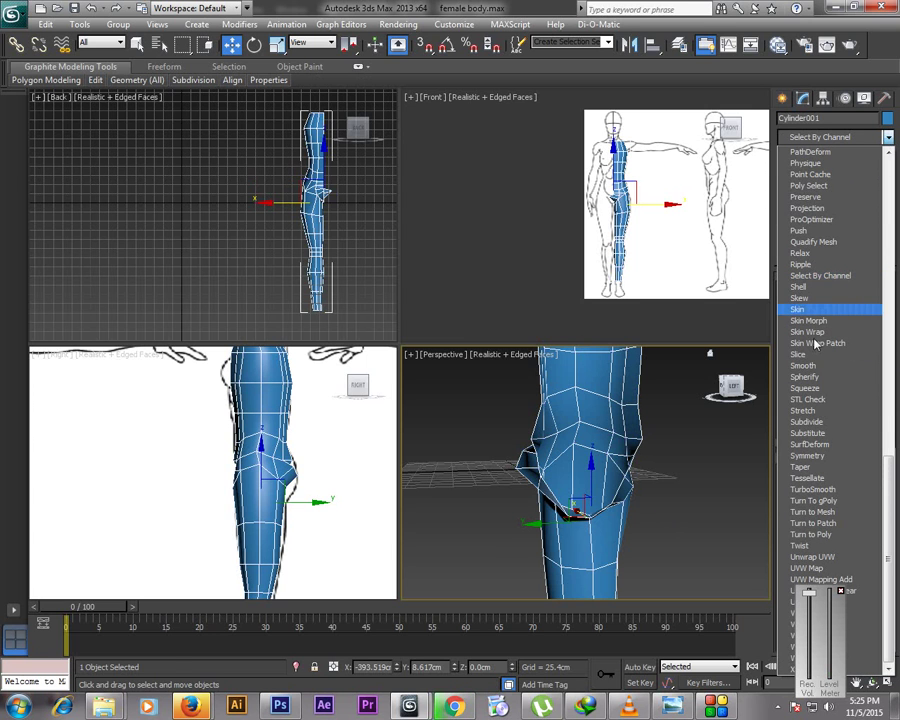
pyautogui.click(816, 456)
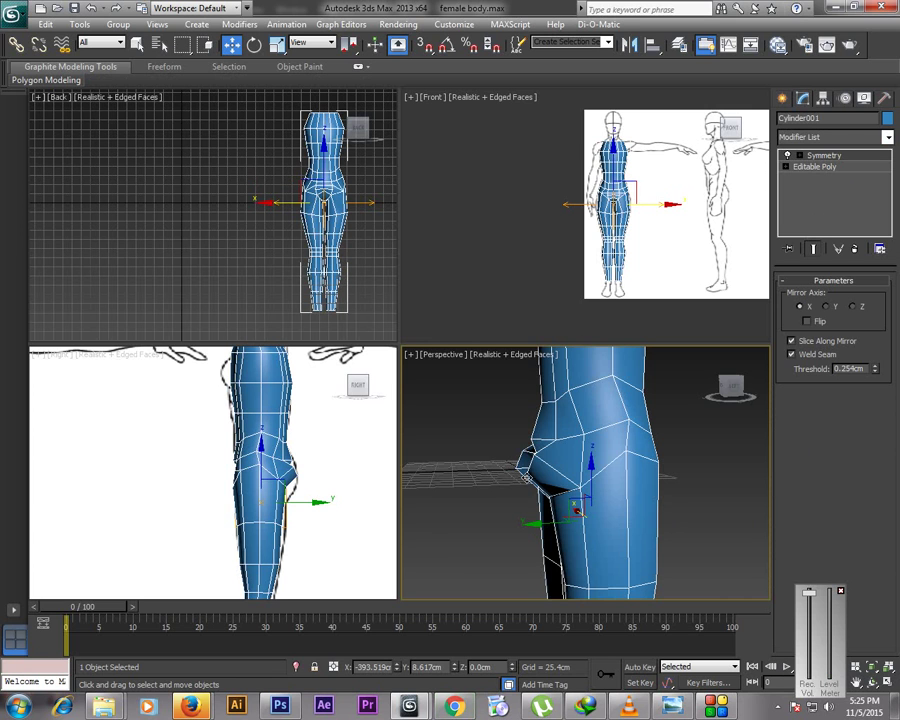
# Examine the mirrored hips and buttocks in the Perspective view and against the reference in the Right view
pyautogui.rightClick(505, 485)
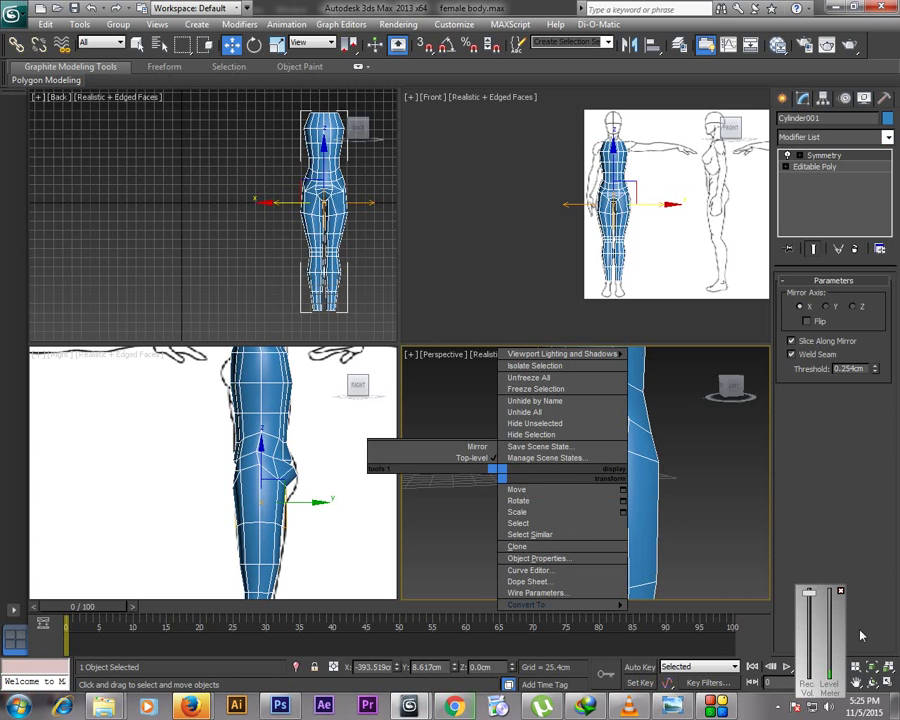
pyautogui.hotkey('ctrl', 'r')
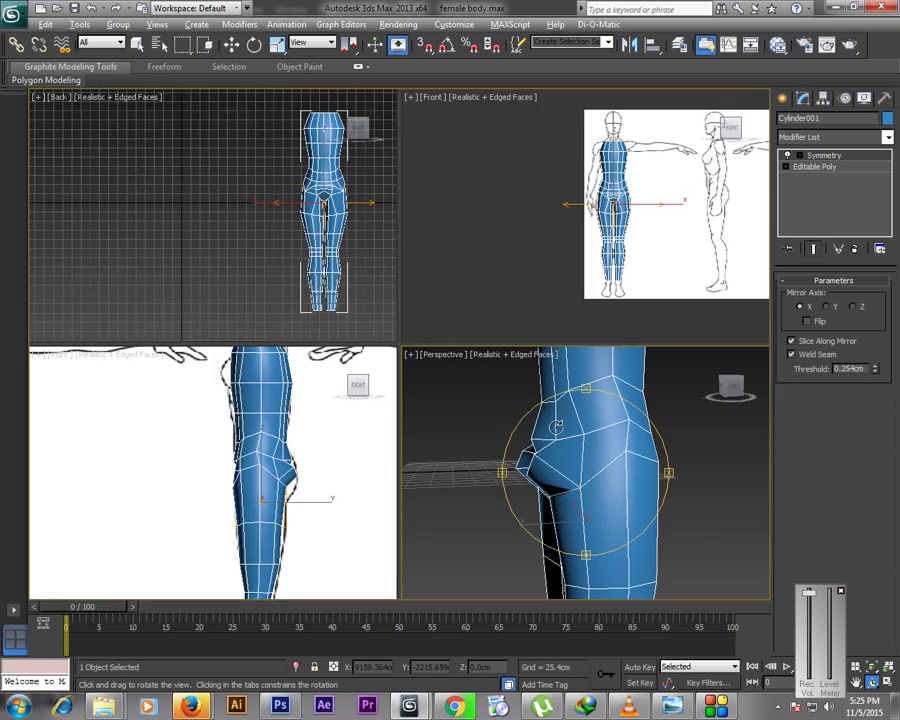
pyautogui.hotkey('alt', 'w')
pyautogui.moveTo(466, 272)
pyautogui.mouseDown()
pyautogui.moveTo(346, 281)
pyautogui.moveTo(221, 265)
pyautogui.moveTo(261, 278)
pyautogui.moveTo(476, 275)
pyautogui.mouseUp()
pyautogui.hotkey('alt', 'w')
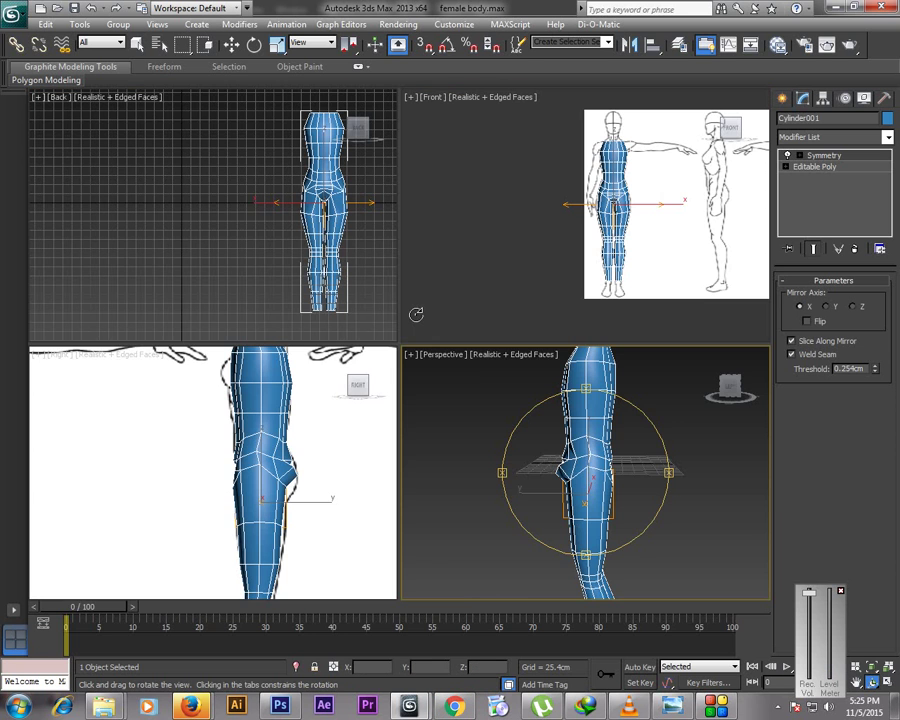
pyautogui.rightClick(283, 440)
pyautogui.hotkey('alt', 'w')
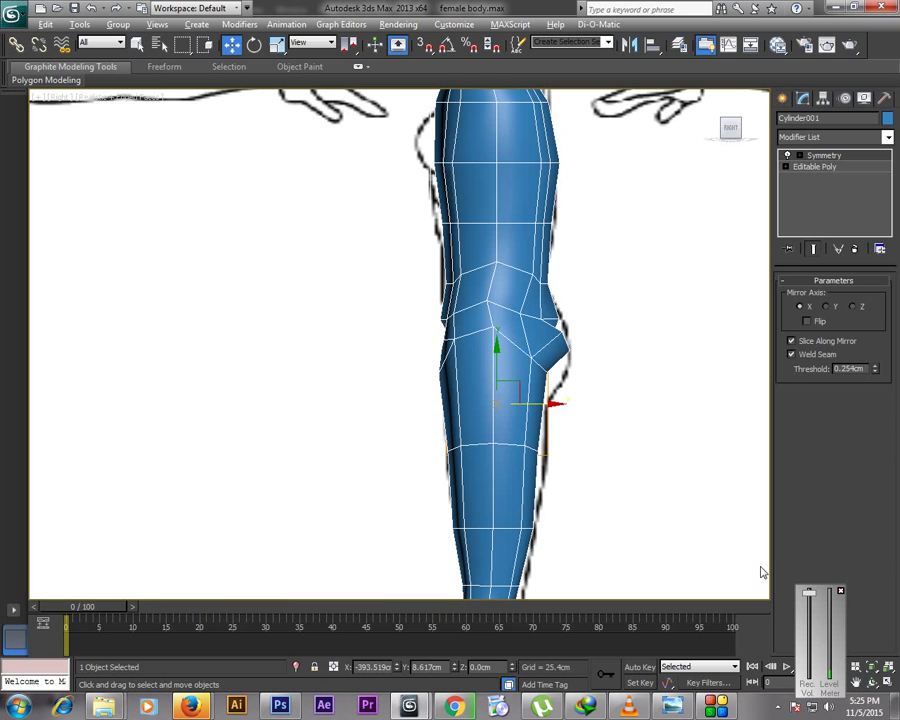
# Move the top ring of the torso's vertices backward in the Right view to line up with the neck base of the reference
pyautogui.click(856, 682)
pyautogui.moveTo(525, 188); pyautogui.dragTo(518, 341)
pyautogui.press('w')
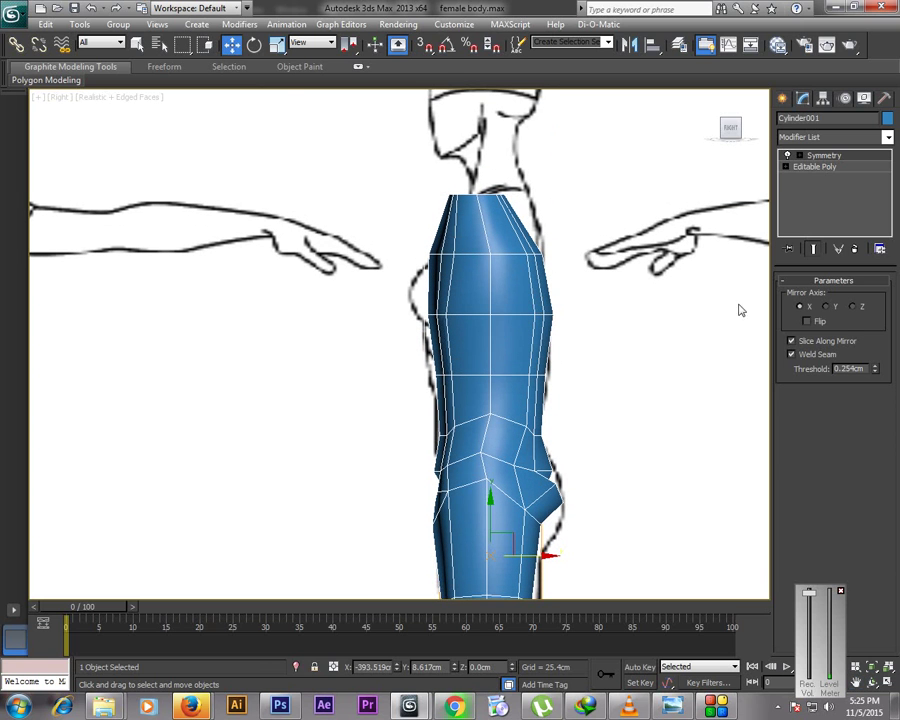
pyautogui.click(833, 170)
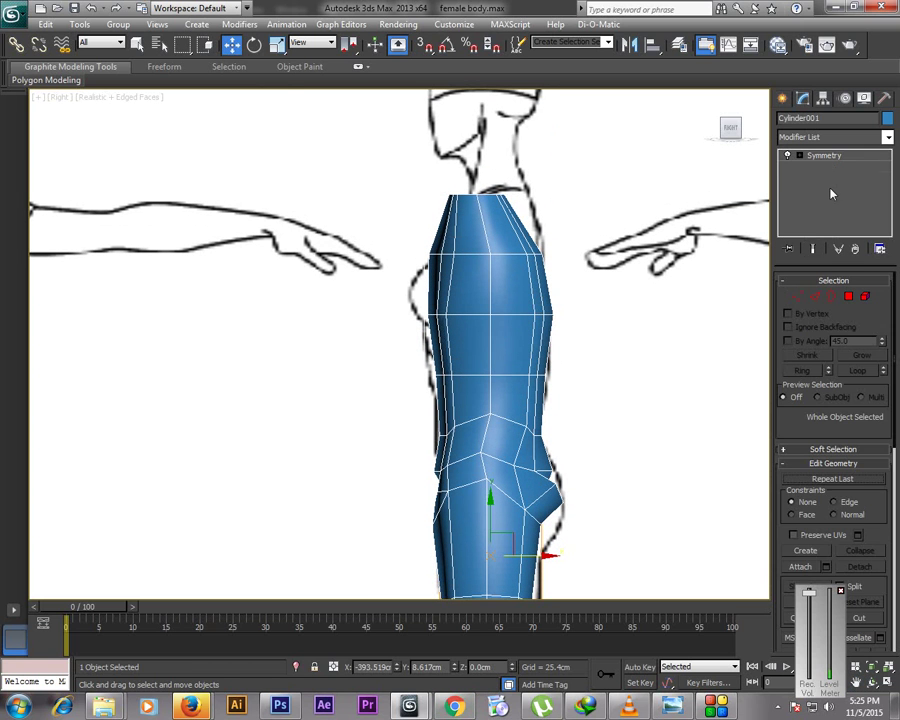
pyautogui.click(796, 298)
pyautogui.moveTo(422, 112); pyautogui.dragTo(548, 192)
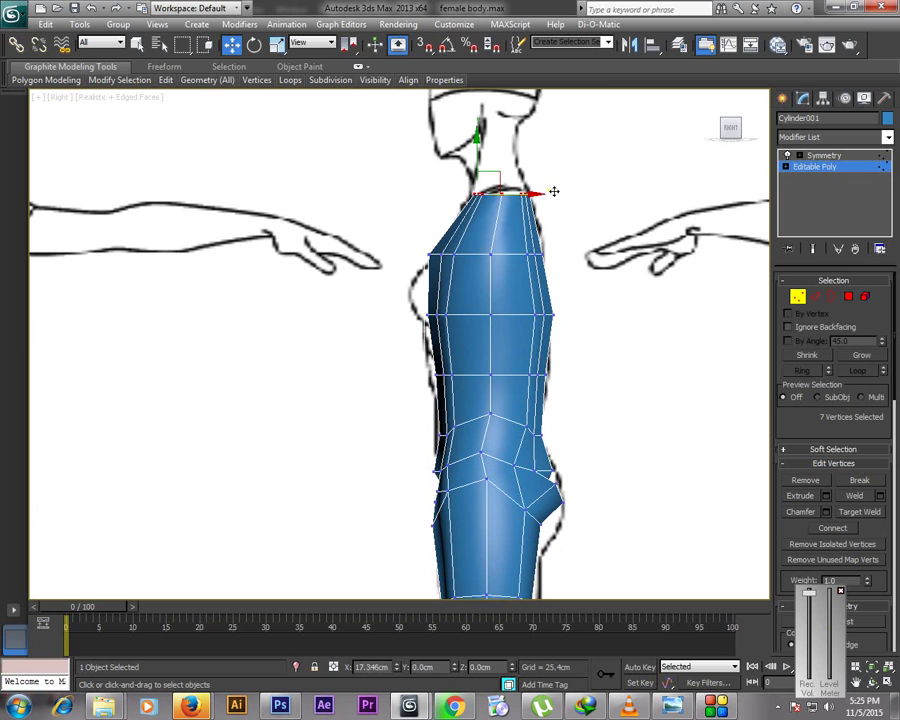
pyautogui.click(478, 327)
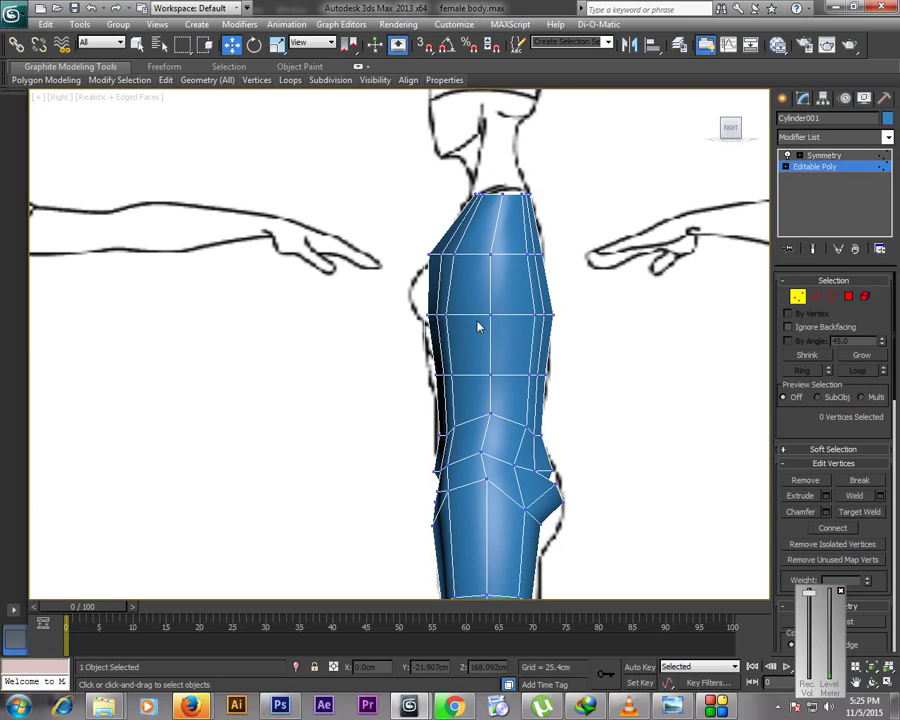
# Move the back and side vertices of the chest and waist rows forward to hollow the back, using see-through display
pyautogui.moveTo(530, 298); pyautogui.dragTo(571, 328)
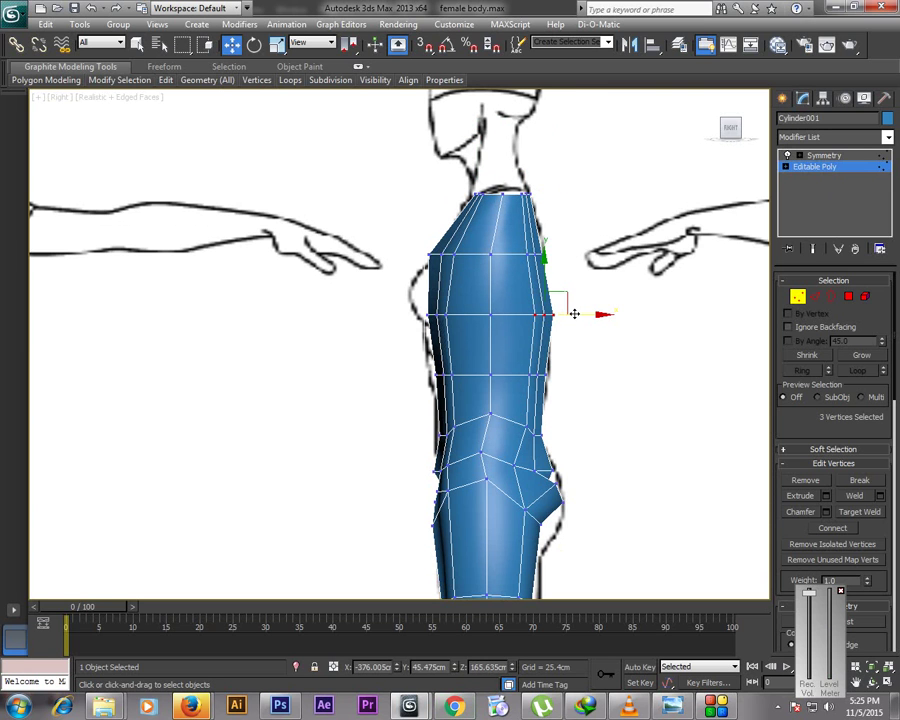
pyautogui.hotkey('alt', 'x')
pyautogui.moveTo(574, 314); pyautogui.dragTo(555, 318)
pyautogui.moveTo(518, 361); pyautogui.dragTo(553, 377)
pyautogui.keyDown('ctrl'); pyautogui.click(491, 375); pyautogui.keyUp('ctrl')
pyautogui.moveTo(481, 302); pyautogui.dragTo(551, 338)
pyautogui.moveTo(476, 292); pyautogui.dragTo(526, 315)
pyautogui.click(533, 334)
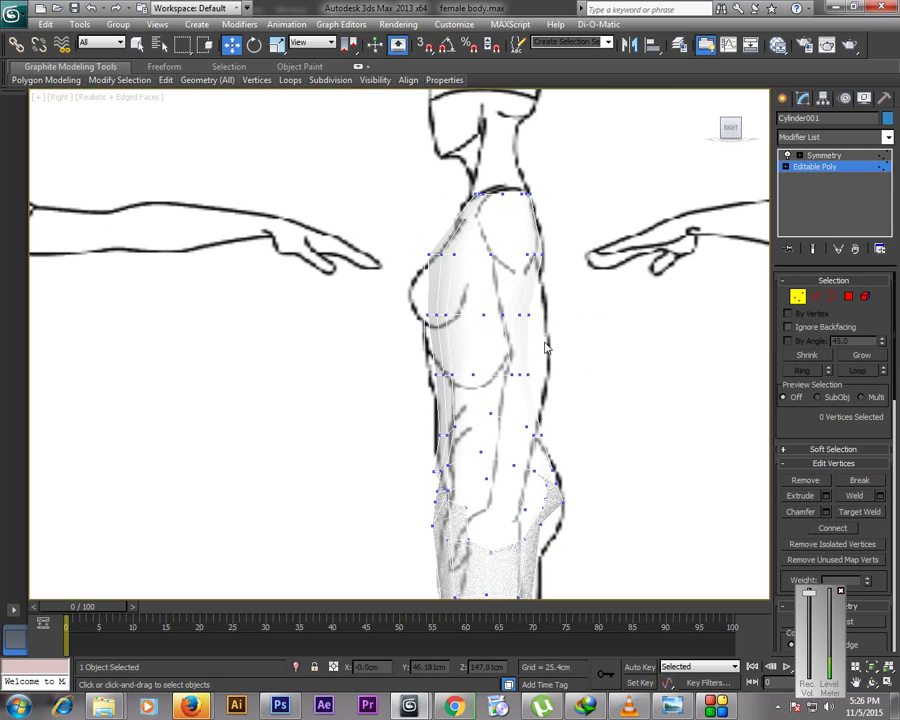
pyautogui.hotkey('alt', 'x')
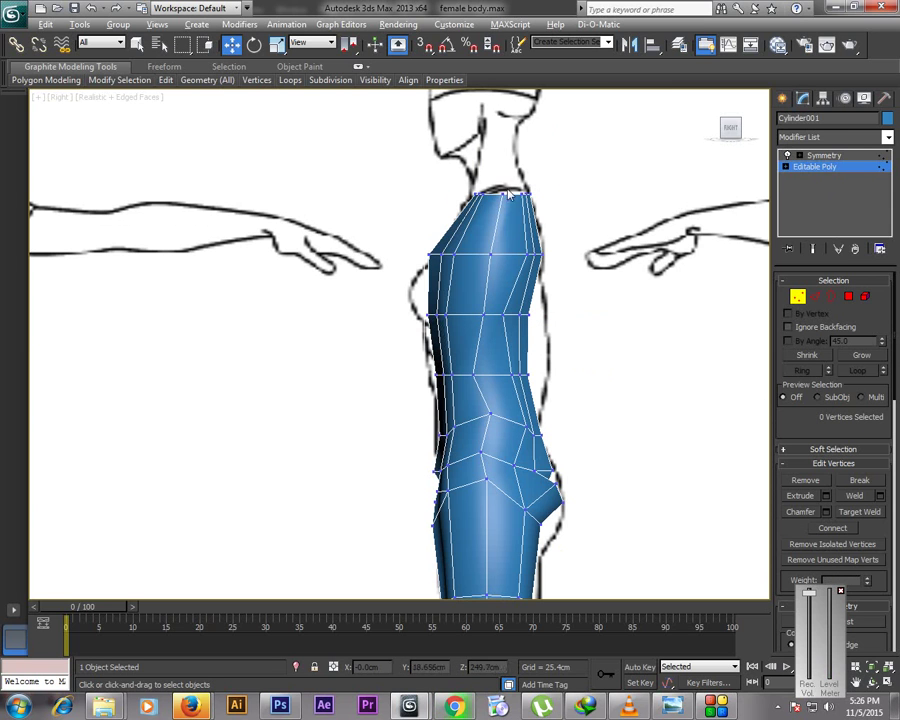
# Move the side vertices of the chest row and the upper hip row forward to straighten the side edge line
pyautogui.click(484, 316)
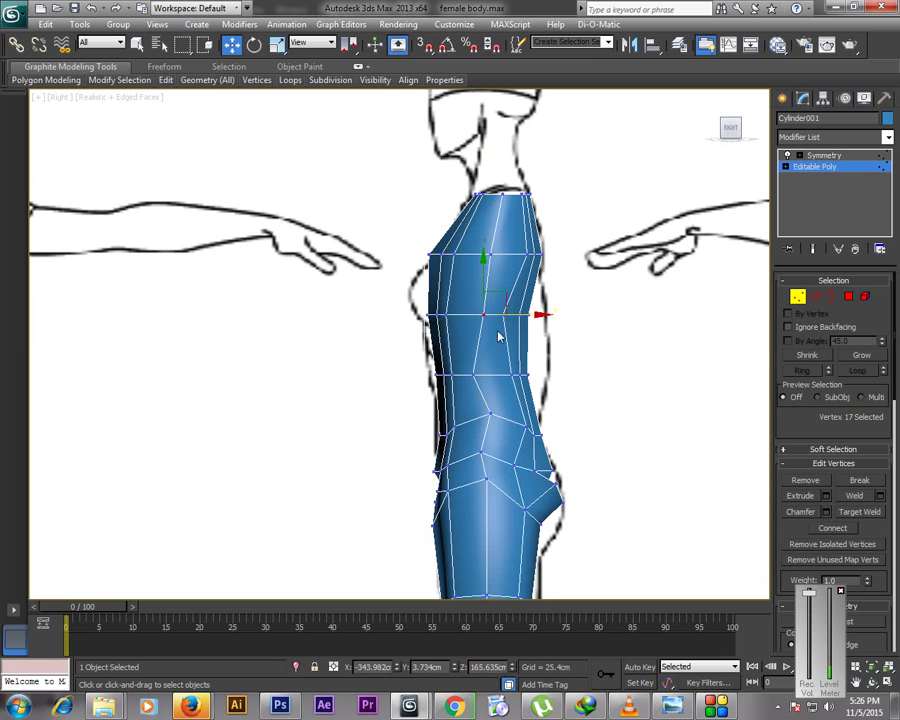
pyautogui.moveTo(488, 410); pyautogui.dragTo(508, 440)
pyautogui.click(479, 413)
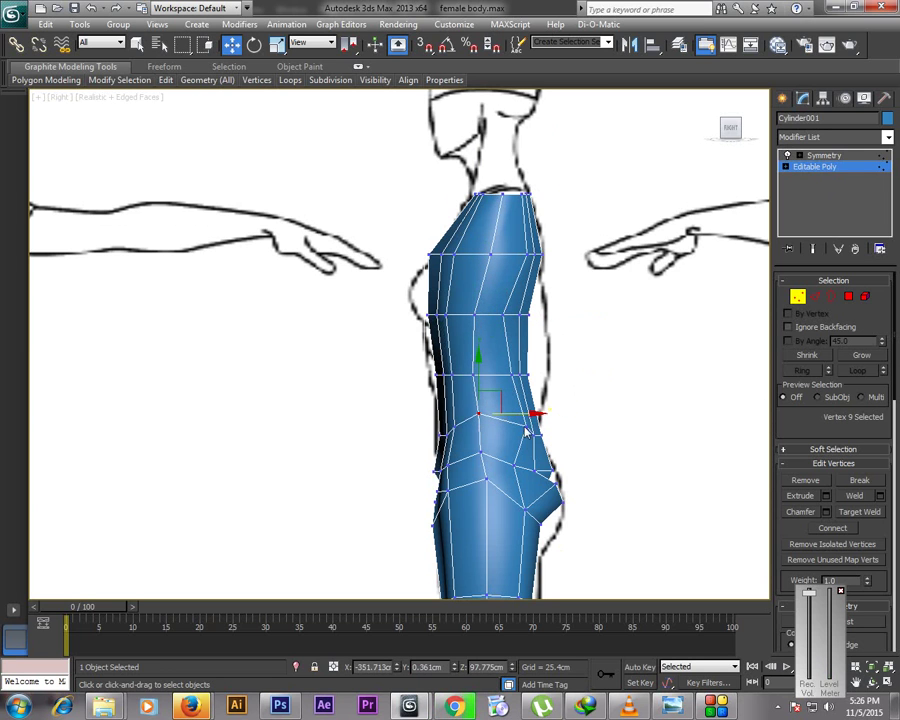
pyautogui.click(563, 459)
# Adjust single rear-side vertices on the waist and hip rows forward or backward to even out the edge flow toward the buttock
pyautogui.moveTo(508, 357); pyautogui.dragTo(540, 380)
pyautogui.click(498, 374)
pyautogui.click(508, 375)
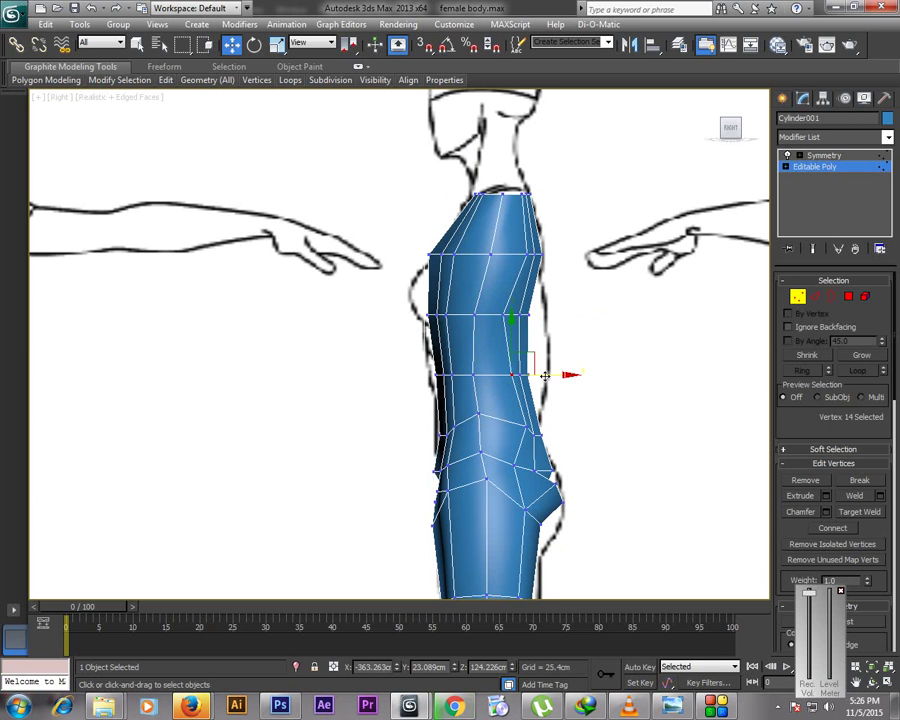
pyautogui.click(518, 428)
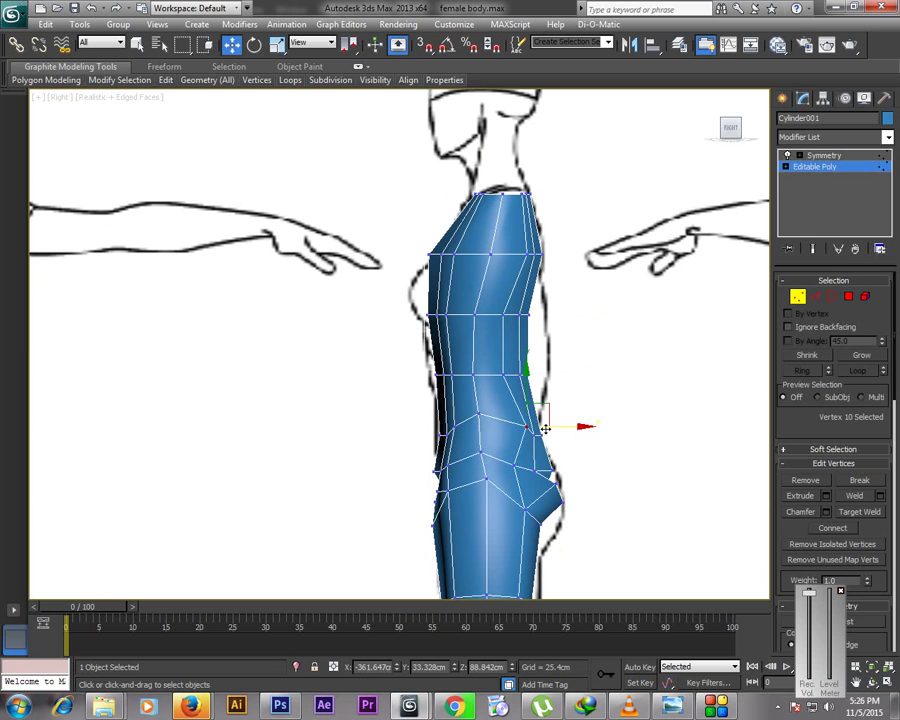
pyautogui.click(524, 484)
pyautogui.click(538, 466)
pyautogui.moveTo(538, 466); pyautogui.dragTo(547, 466)
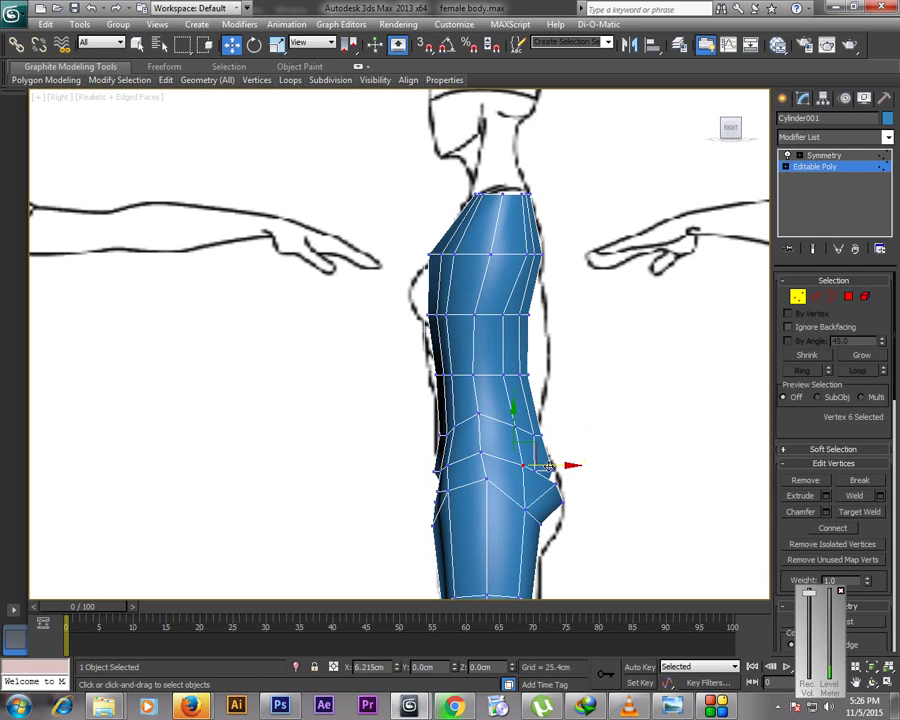
pyautogui.click(462, 523)
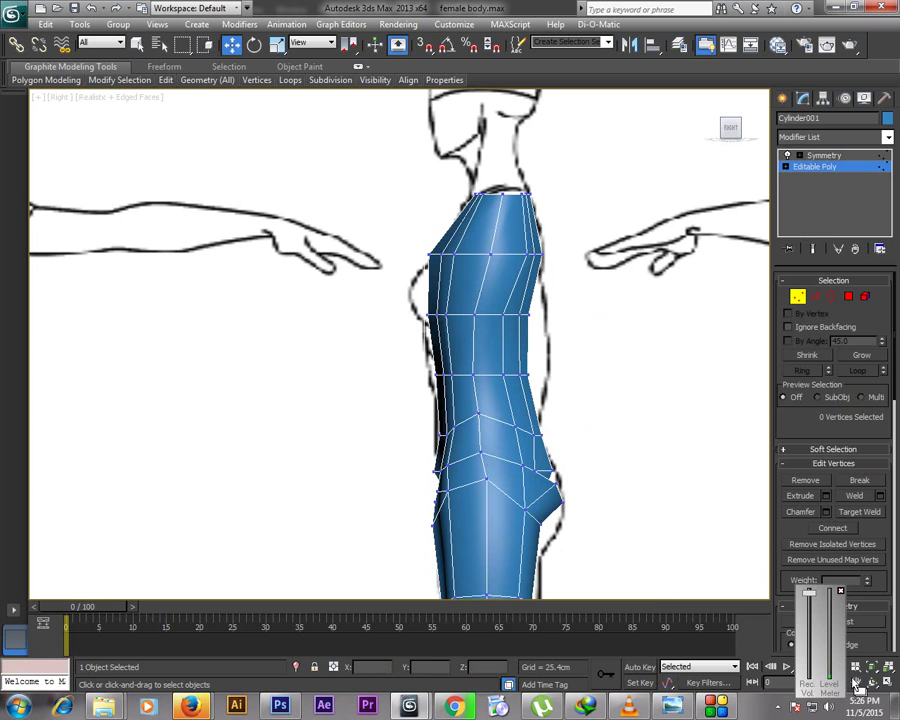
# Move the three vertex rows from calf to ankle backward onto the lower leg of the side reference
pyautogui.moveTo(516, 482); pyautogui.dragTo(517, 240, button='middle')
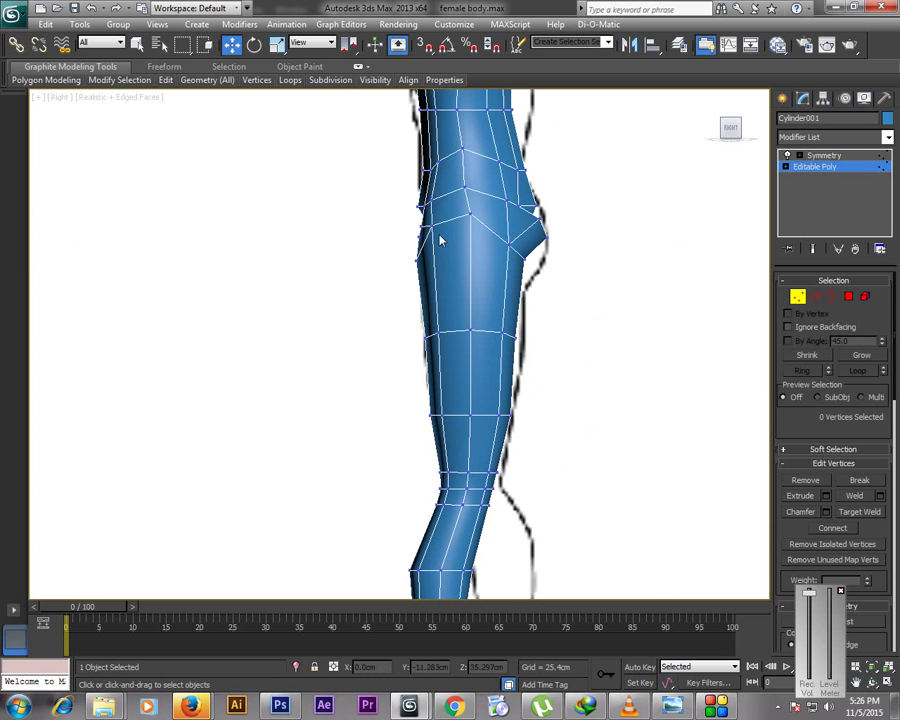
pyautogui.scroll(-2, 529, 345)
pyautogui.scroll(-2, 529, 345)
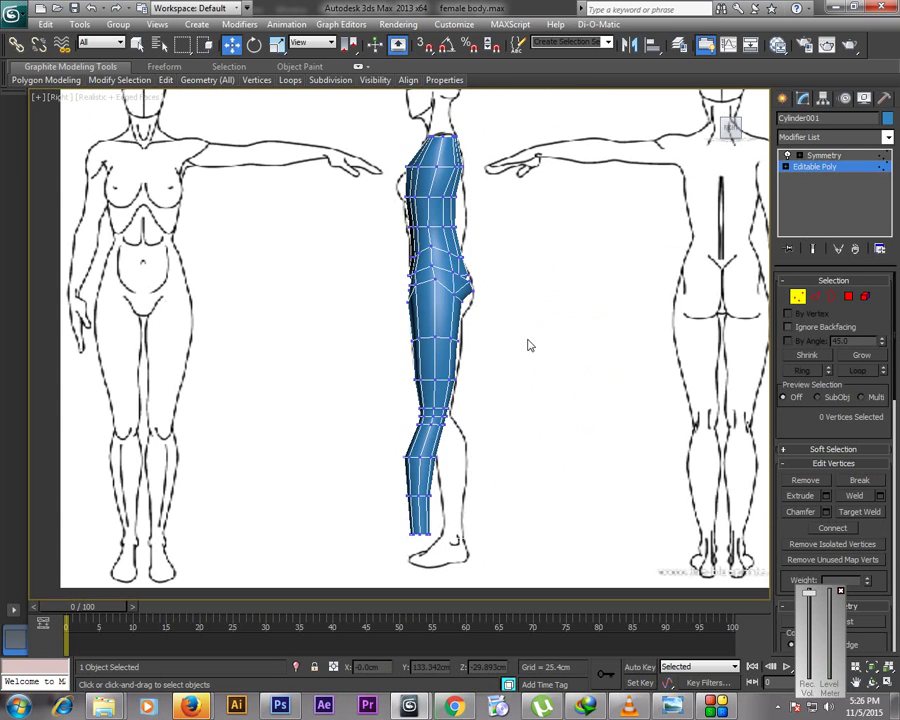
pyautogui.moveTo(369, 445); pyautogui.dragTo(463, 553)
pyautogui.moveTo(467, 494); pyautogui.dragTo(497, 492)
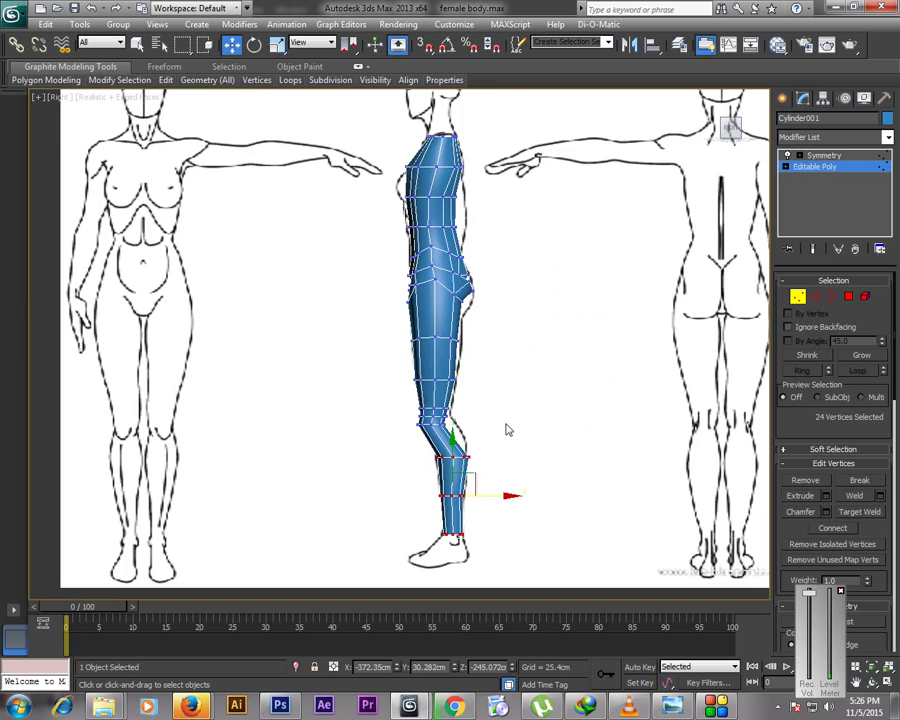
pyautogui.click(580, 488)
# Move the vertex row just below the knee backward and the calf row slightly forward to fit the leg outline
pyautogui.scroll(5, 583, 492)
pyautogui.moveTo(554, 487); pyautogui.dragTo(498, 228, button='middle')
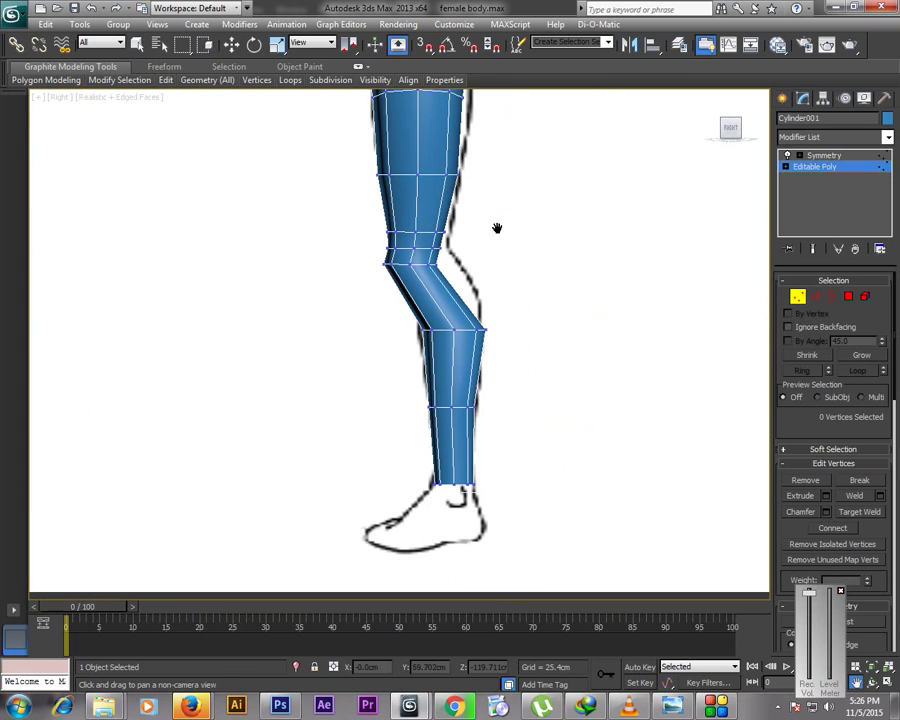
pyautogui.scroll(2, 532, 310)
pyautogui.moveTo(346, 206); pyautogui.dragTo(470, 230)
pyautogui.moveTo(462, 213); pyautogui.dragTo(498, 260)
pyautogui.click(490, 340)
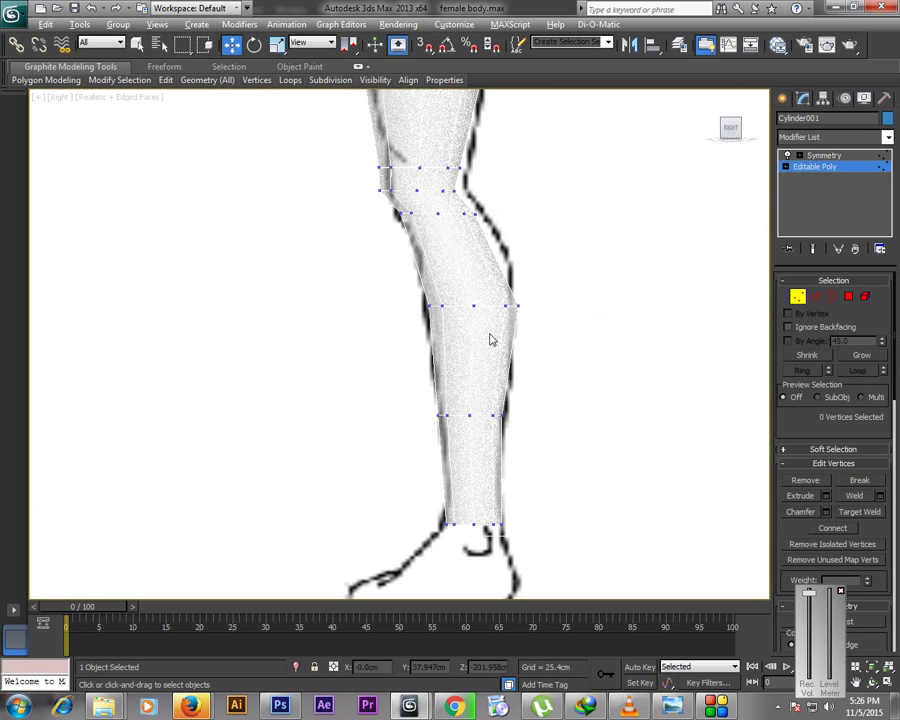
pyautogui.moveTo(490, 326); pyautogui.dragTo(525, 318)
# Move the two knee vertex rows backward and widen the row just below the knee to the reference outline
pyautogui.moveTo(338, 146); pyautogui.dragTo(491, 193)
pyautogui.click(497, 224)
pyautogui.moveTo(390, 208); pyautogui.dragTo(490, 216)
pyautogui.press('r')
pyautogui.press('w')
pyautogui.click(538, 290)
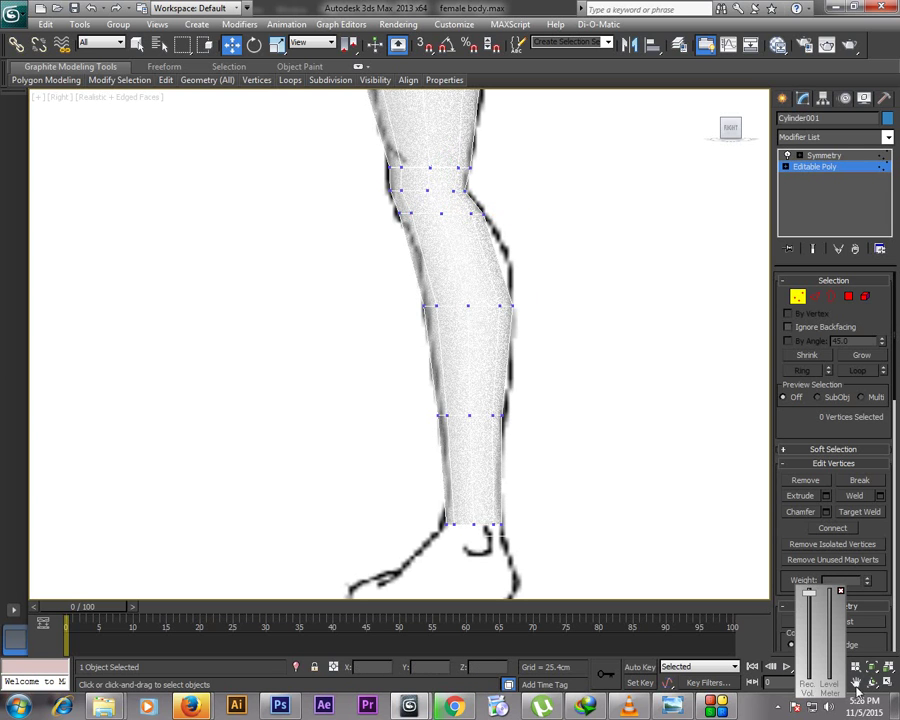
# Move the lower and middle thigh vertex rows backward to match the thigh outline in the Right view
pyautogui.moveTo(560, 440); pyautogui.dragTo(524, 346, button='middle')
pyautogui.moveTo(326, 388); pyautogui.dragTo(508, 458)
pyautogui.moveTo(467, 421); pyautogui.dragTo(476, 422)
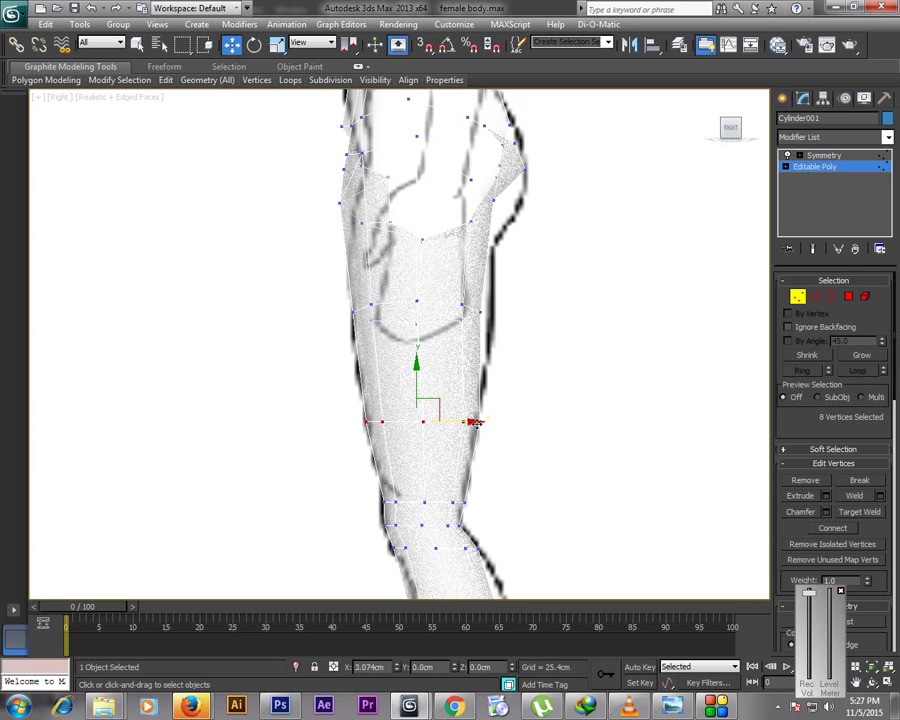
pyautogui.moveTo(350, 273); pyautogui.dragTo(500, 330)
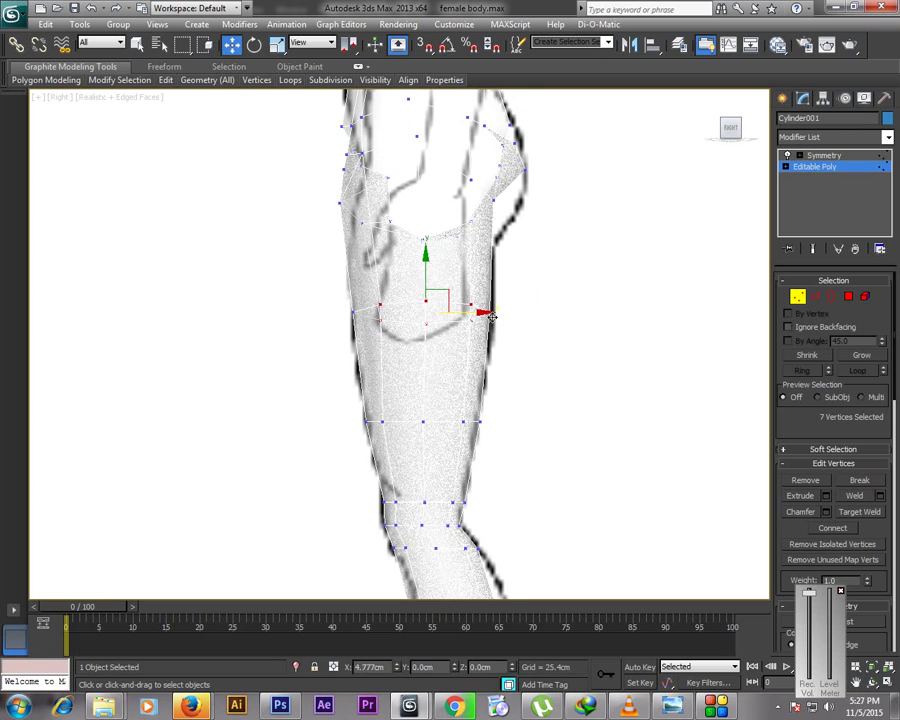
pyautogui.click(797, 297)
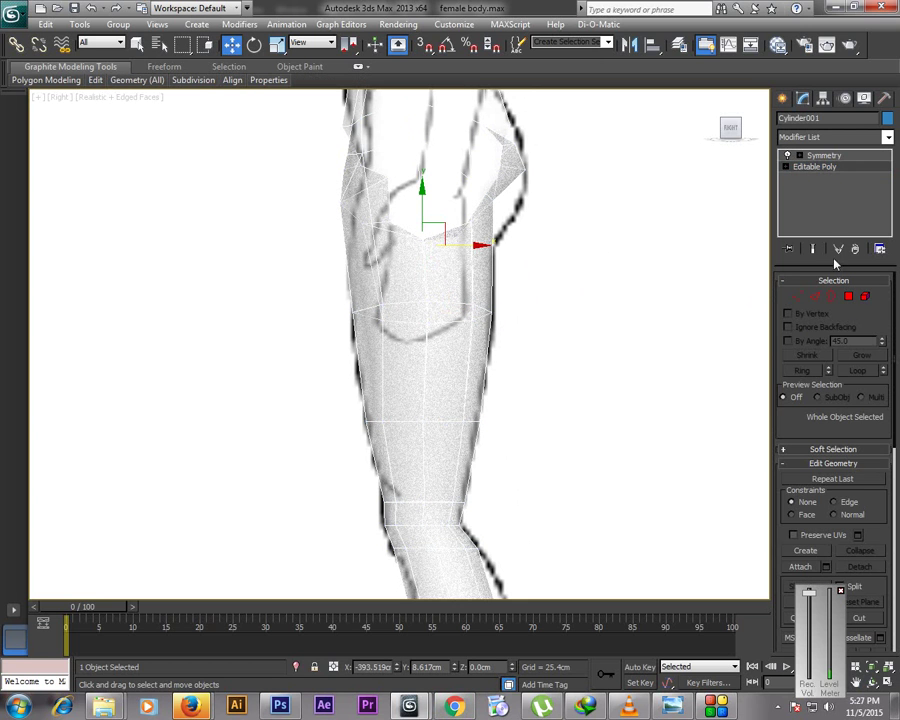
pyautogui.click(797, 297)
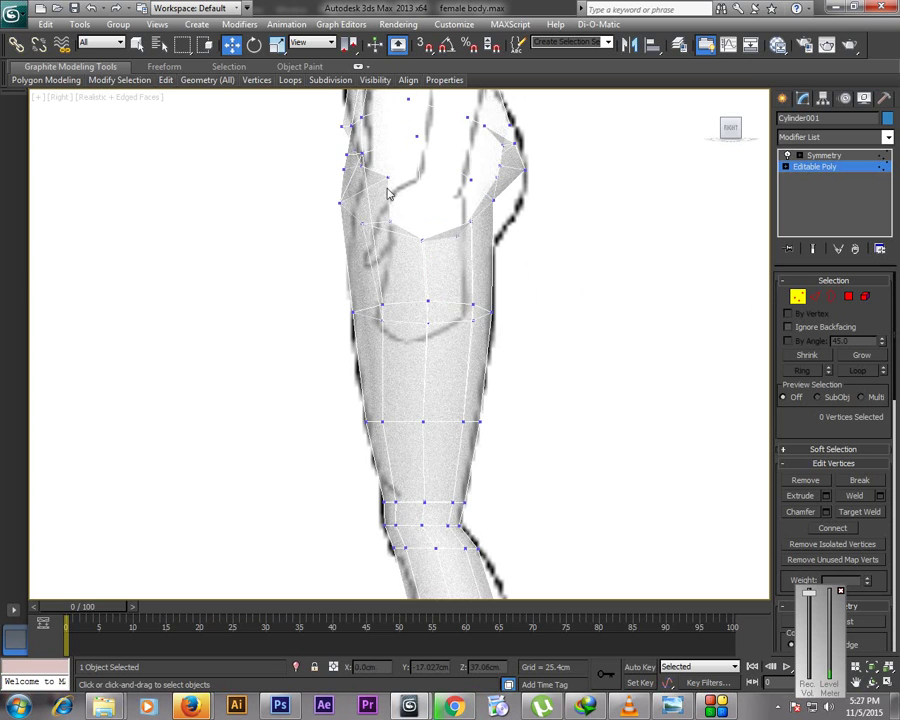
# Move the stray buttock vertex that sticks out past the body's open inner edge back to the centre line in the Front view
pyautogui.hotkey('alt', 'w')
pyautogui.rightClick(652, 530)
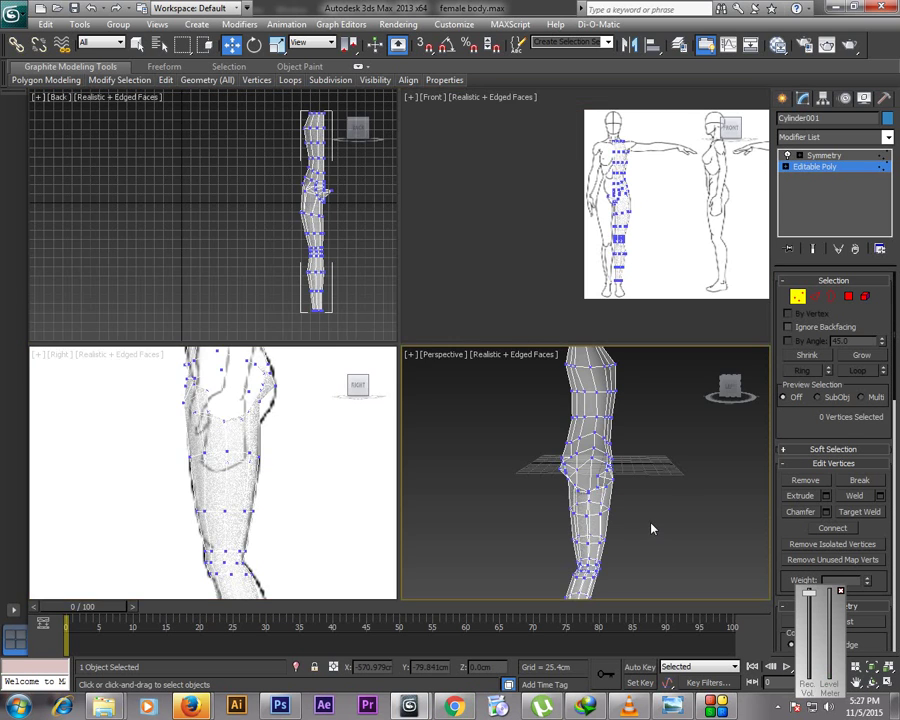
pyautogui.hotkey('alt', 'w')
pyautogui.hotkey('ctrl', 'r')
pyautogui.moveTo(626, 297); pyautogui.dragTo(392, 260)
pyautogui.press('w')
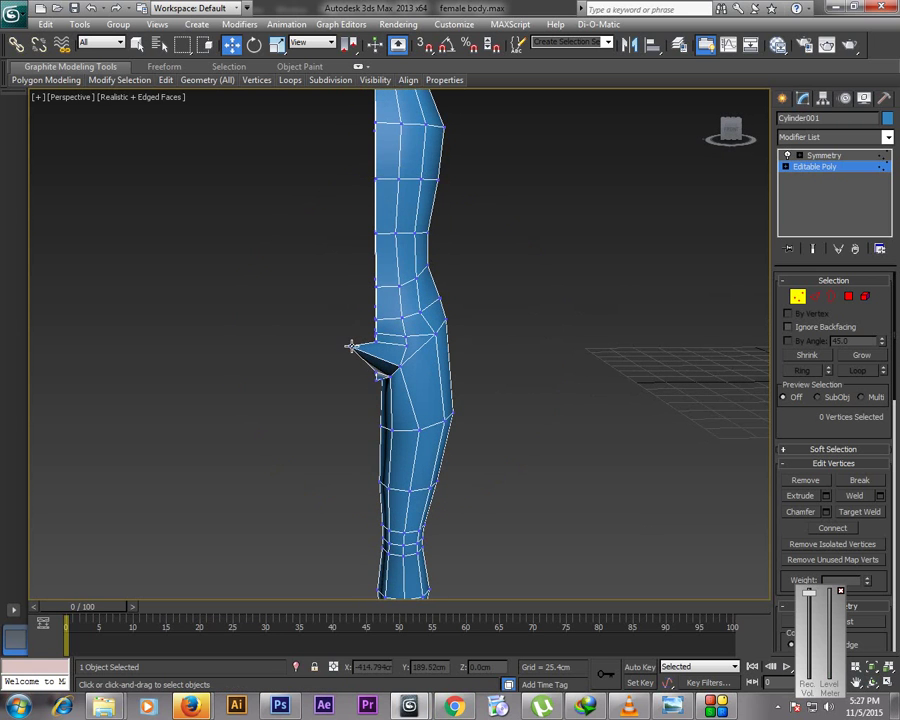
pyautogui.click(350, 346)
pyautogui.hotkey('alt', 'w')
pyautogui.hotkey('alt', 'w')
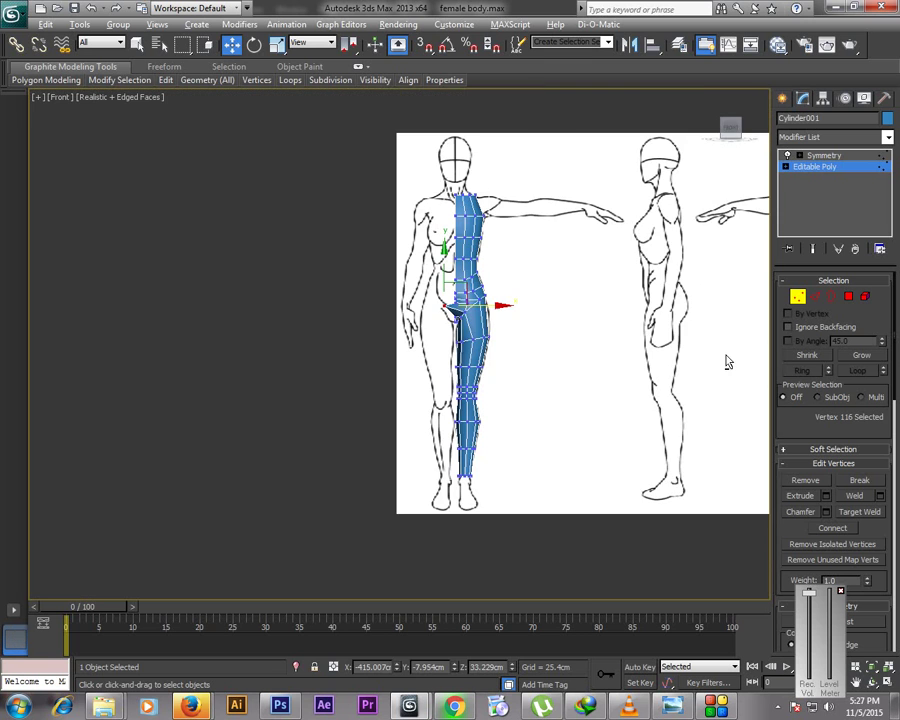
pyautogui.click(858, 681)
pyautogui.moveTo(480, 287); pyautogui.dragTo(414, 316)
pyautogui.scroll(6, 461, 226)
pyautogui.moveTo(413, 315); pyautogui.dragTo(376, 418, button='middle')
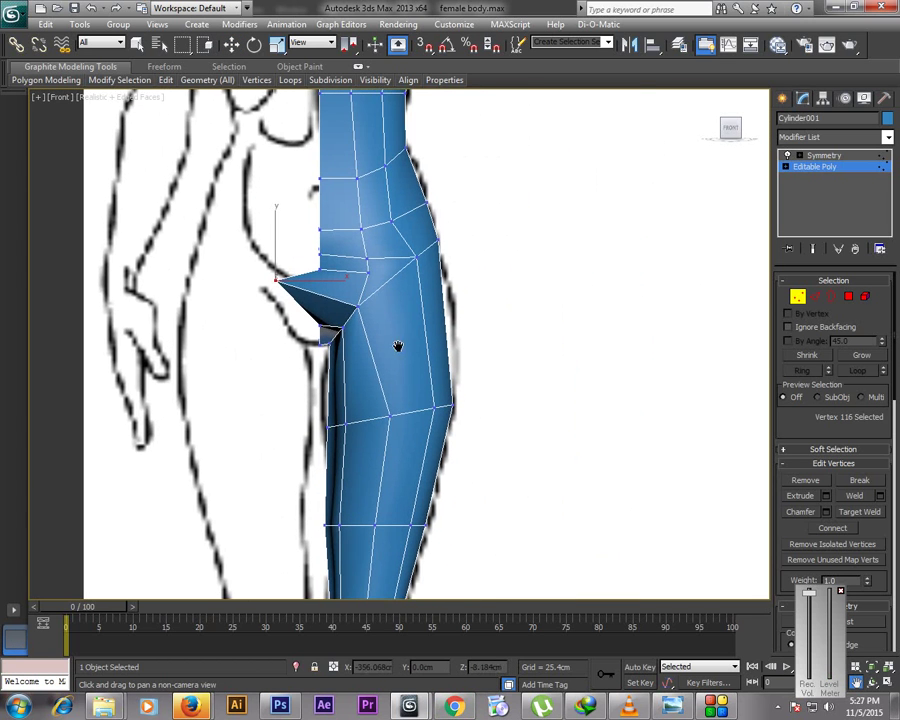
pyautogui.press('w')
pyautogui.moveTo(334, 284); pyautogui.dragTo(383, 304)
# Return to the Symmetry modifier level to check the full mirrored body
pyautogui.click(836, 157)
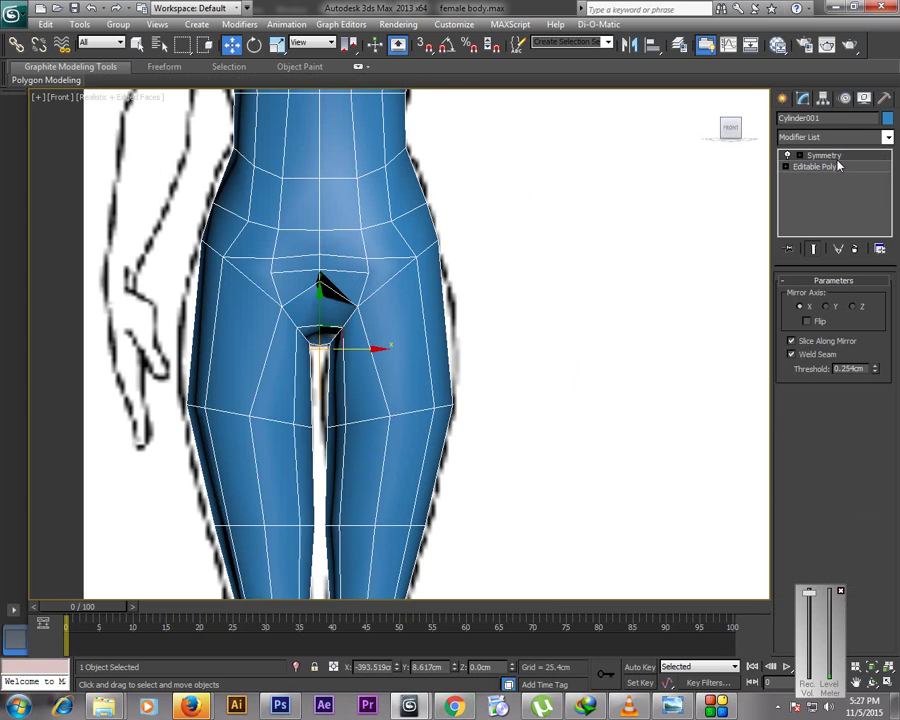
pyautogui.click(673, 317)
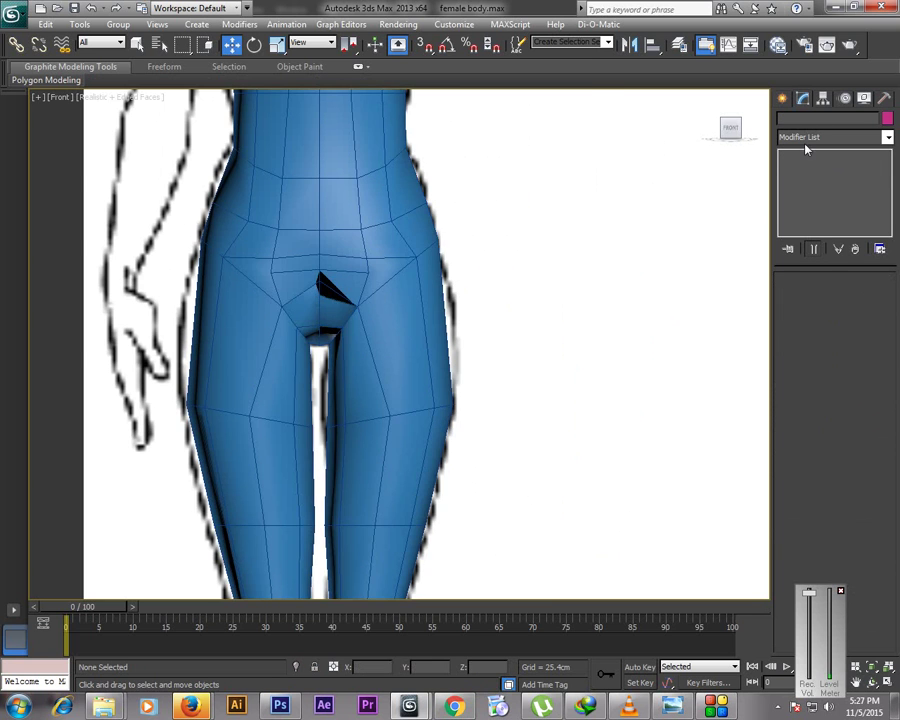
pyautogui.hotkey('alt', 'w')
pyautogui.click(600, 196)
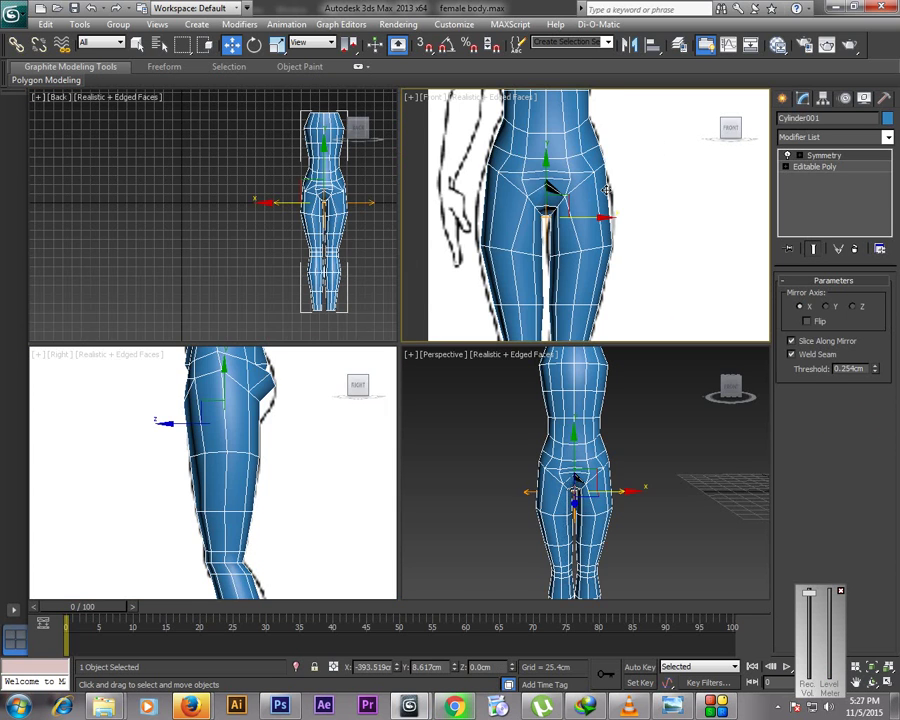
# Create a sphere with a radius of about 31 cm over one breast of the front reference, with the body shown see-through
pyautogui.hotkey('alt', 'w')
pyautogui.moveTo(546, 191); pyautogui.dragTo(559, 479, button='middle')
pyautogui.scroll(2, 557, 430)
pyautogui.click(784, 99)
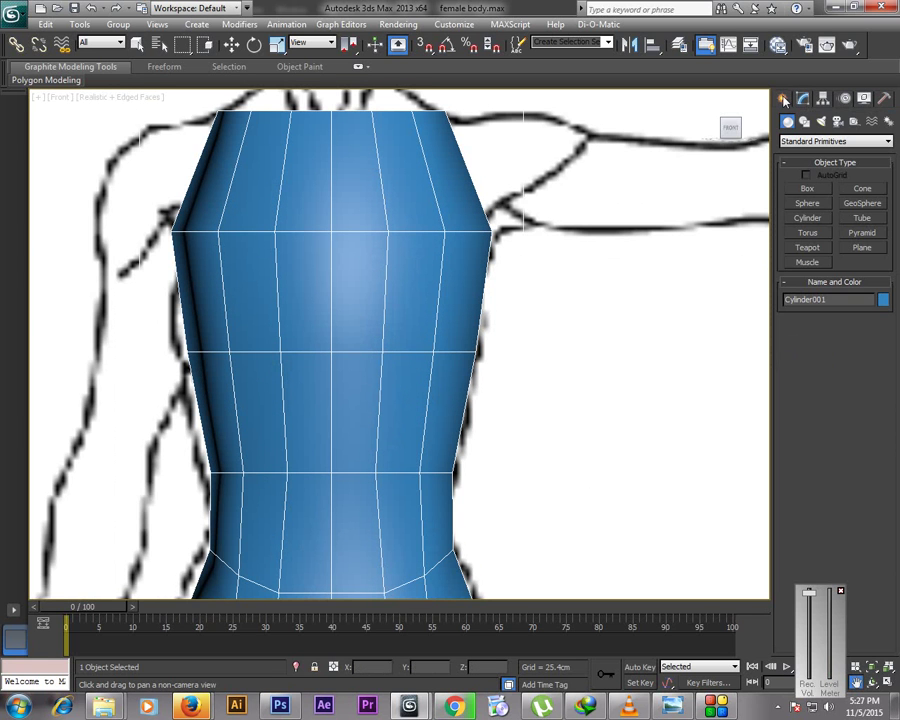
pyautogui.click(807, 203)
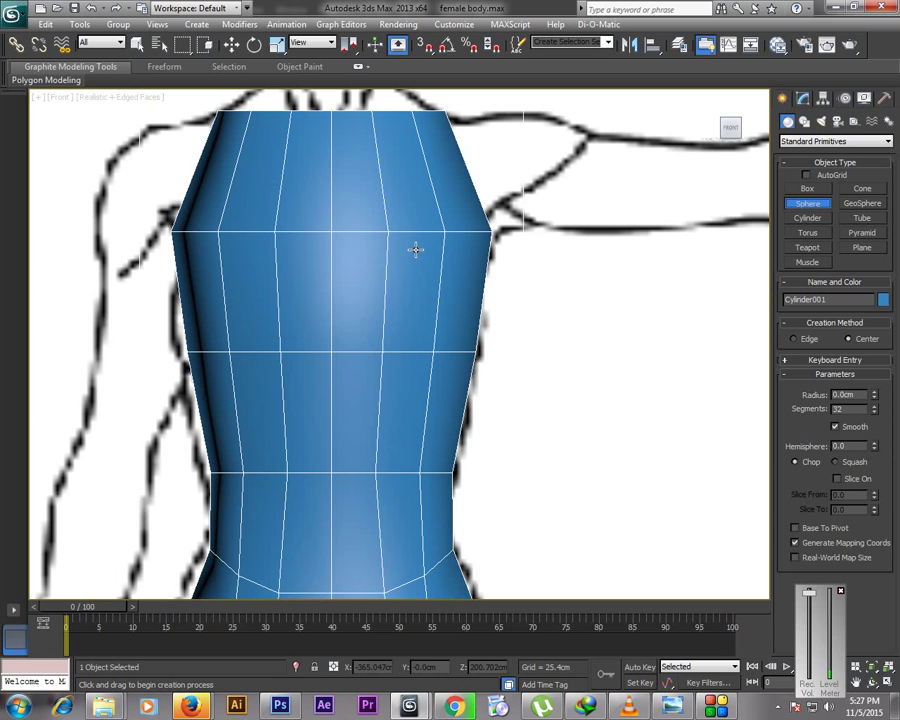
pyautogui.hotkey('alt', 'x')
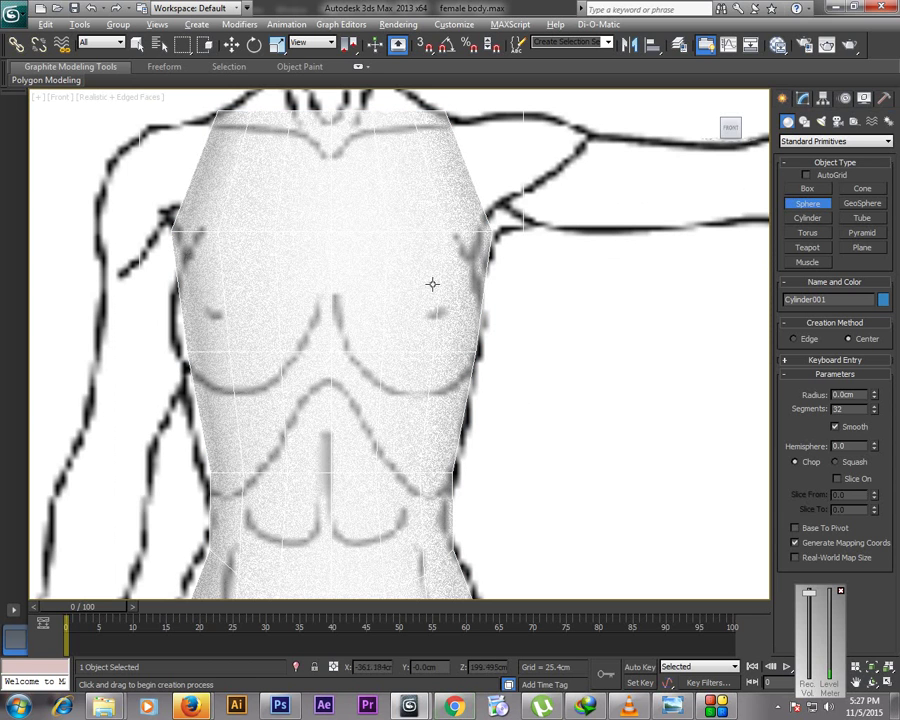
pyautogui.moveTo(427, 320); pyautogui.dragTo(466, 394)
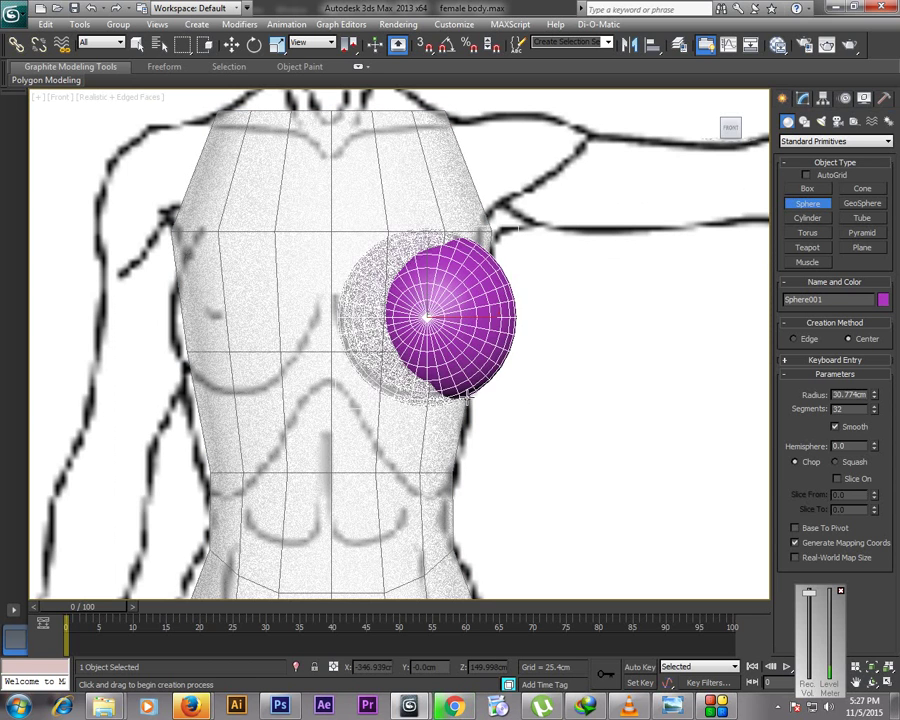
pyautogui.press('w')
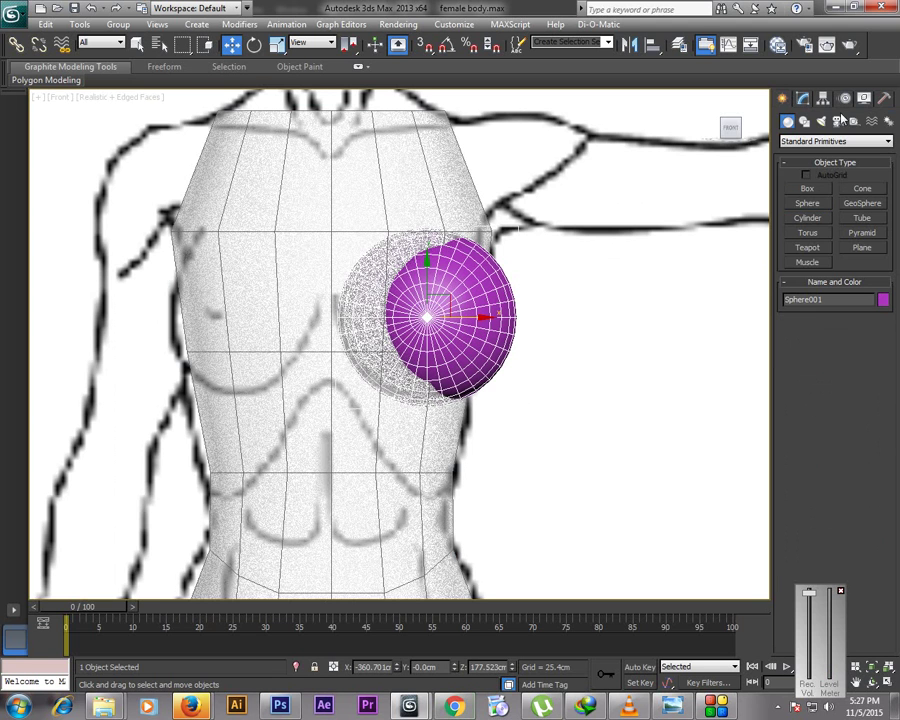
# Set the sphere's segments to 8 for a low-poly shape
pyautogui.click(802, 99)
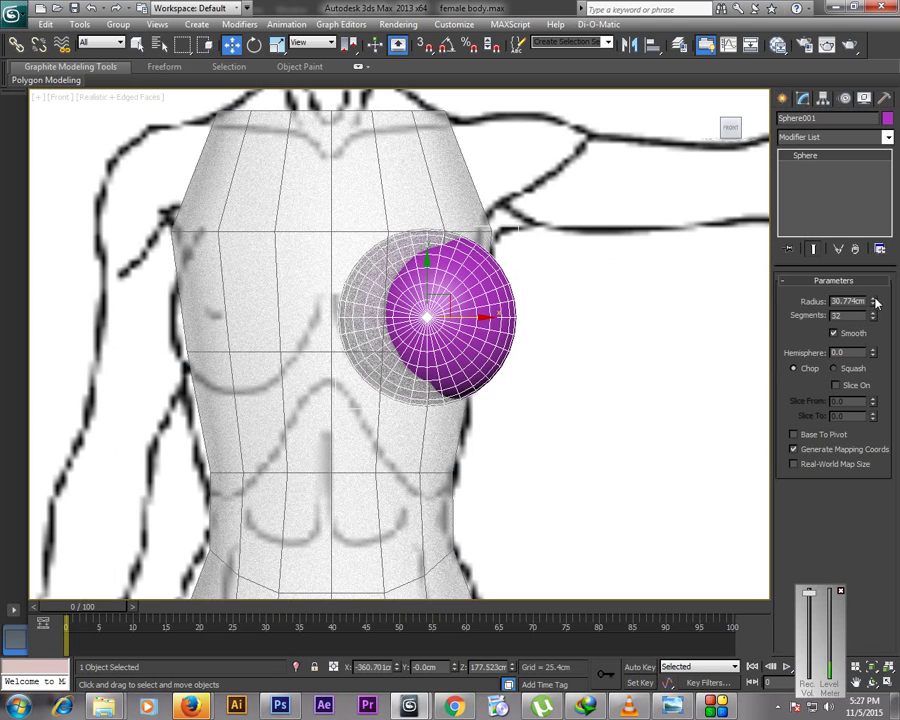
pyautogui.moveTo(848, 316); pyautogui.dragTo(803, 318)
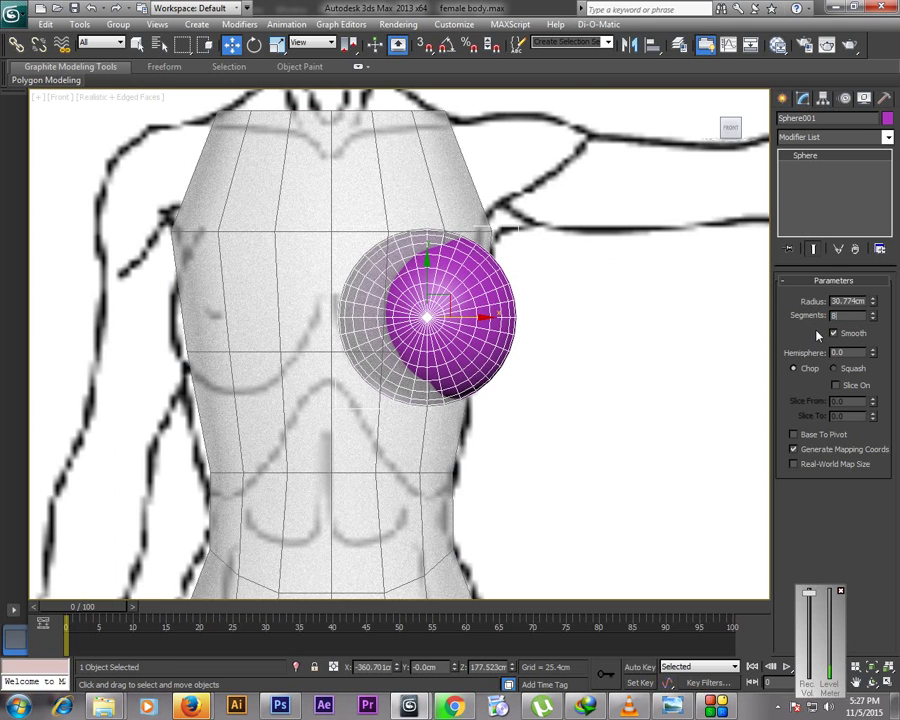
pyautogui.write('8')
pyautogui.press('Return')
pyautogui.hotkey('alt', 'w')
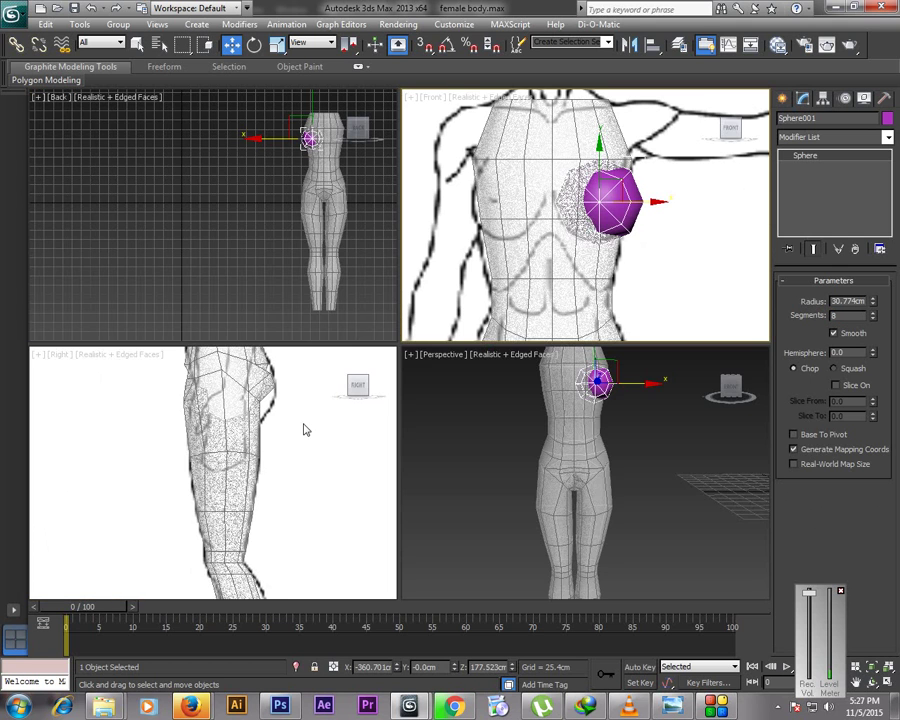
# Move the sphere forward along the horizontal axis in the Right view, towards the breast outline of the side reference
pyautogui.rightClick(302, 429)
pyautogui.hotkey('alt', 'w')
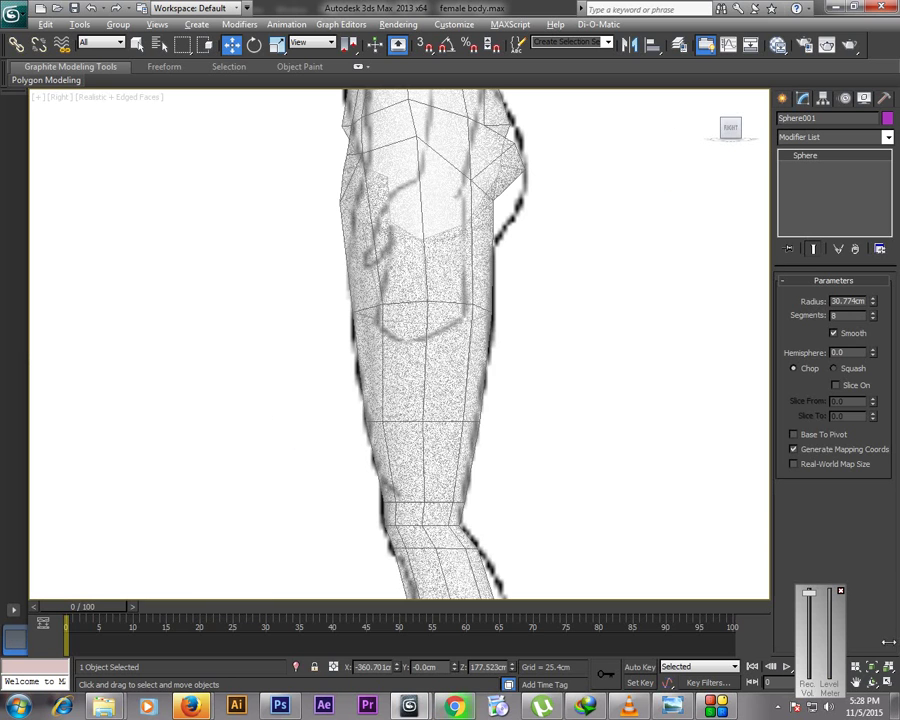
pyautogui.moveTo(386, 348); pyautogui.dragTo(479, 584, button='middle')
pyautogui.moveTo(466, 261); pyautogui.dragTo(402, 505, button='middle')
pyautogui.scroll(3, 415, 475)
pyautogui.scroll(1, 400, 415)
pyautogui.press('w')
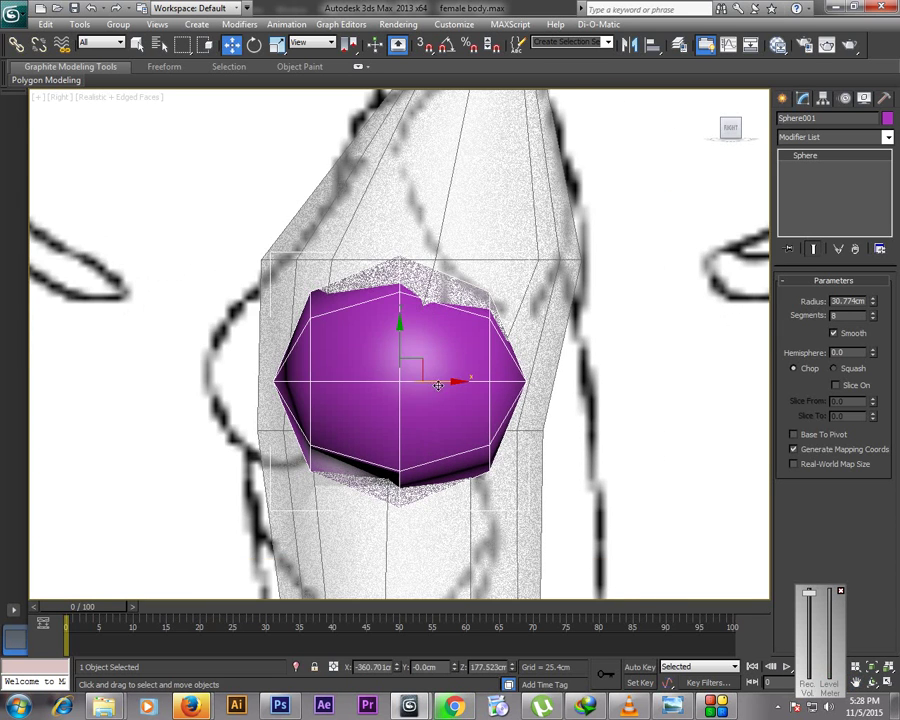
pyautogui.moveTo(386, 380); pyautogui.dragTo(301, 380)
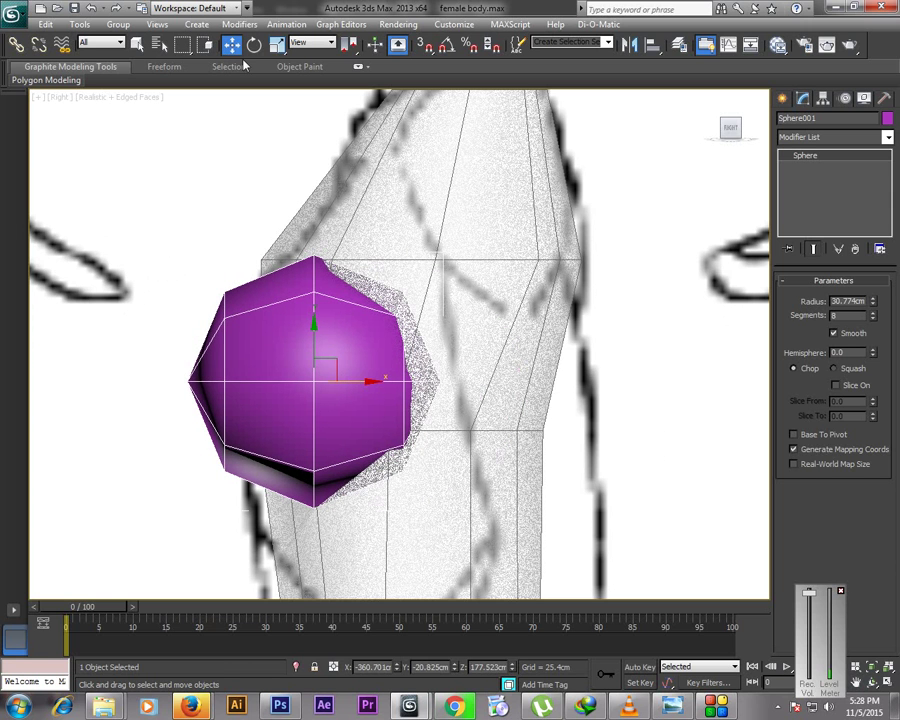
# Tilt the sphere by about 9 degrees in the Right view and nudge it slightly forward and up
pyautogui.click(254, 44)
pyautogui.moveTo(349, 345); pyautogui.dragTo(343, 322)
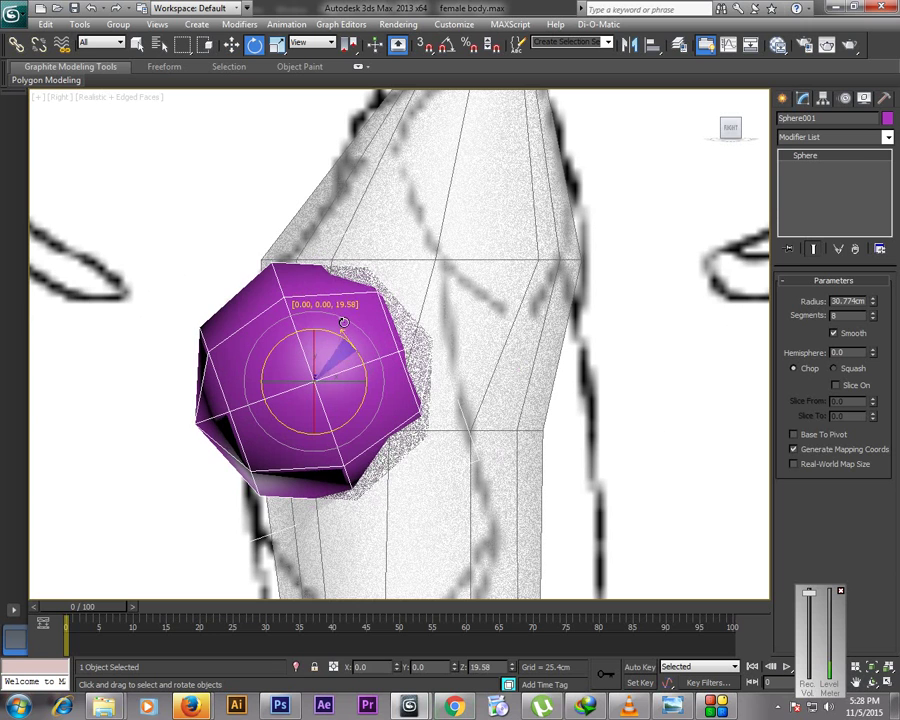
pyautogui.moveTo(584, 357); pyautogui.dragTo(590, 360)
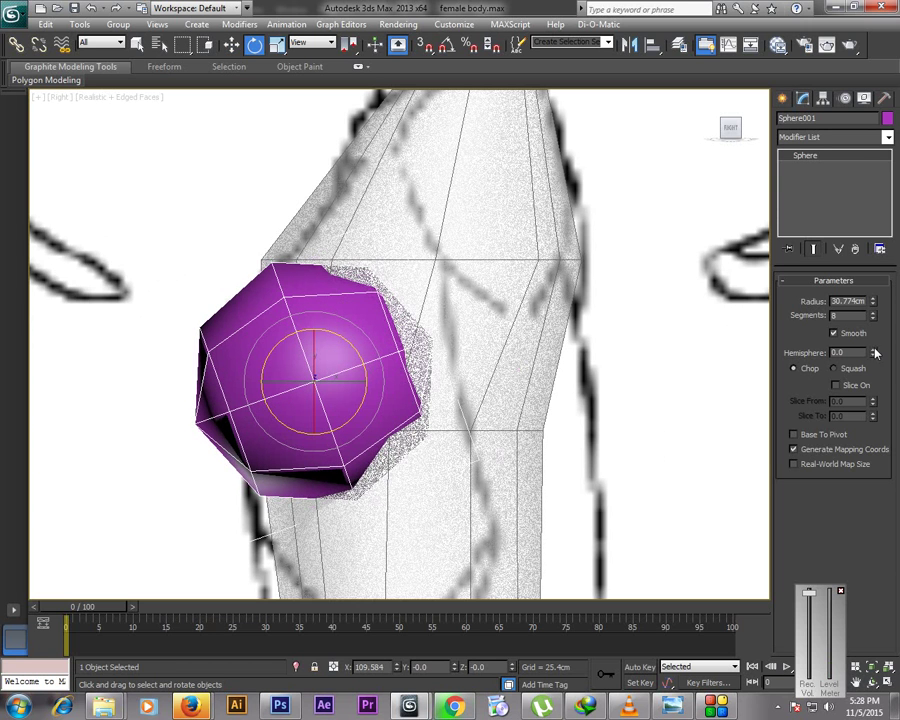
pyautogui.moveTo(362, 354); pyautogui.dragTo(376, 364)
pyautogui.moveTo(351, 319); pyautogui.dragTo(352, 325)
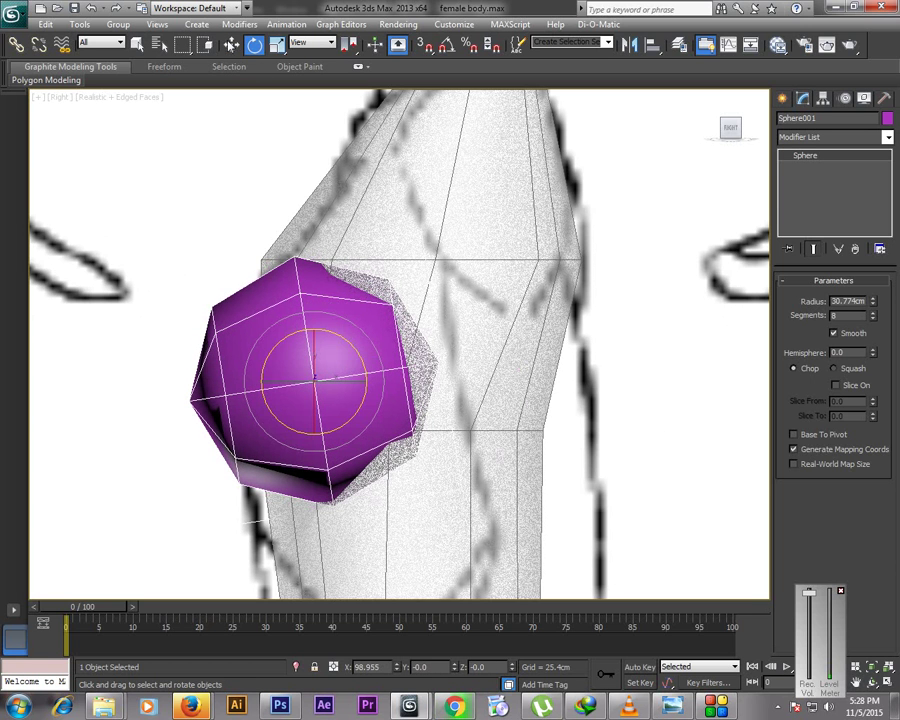
pyautogui.press('w')
pyautogui.moveTo(324, 371); pyautogui.dragTo(312, 366)
# Set the sphere's radius to 25.85 cm and move it inward and down over the breast in the Front view
pyautogui.hotkey('alt', 'w')
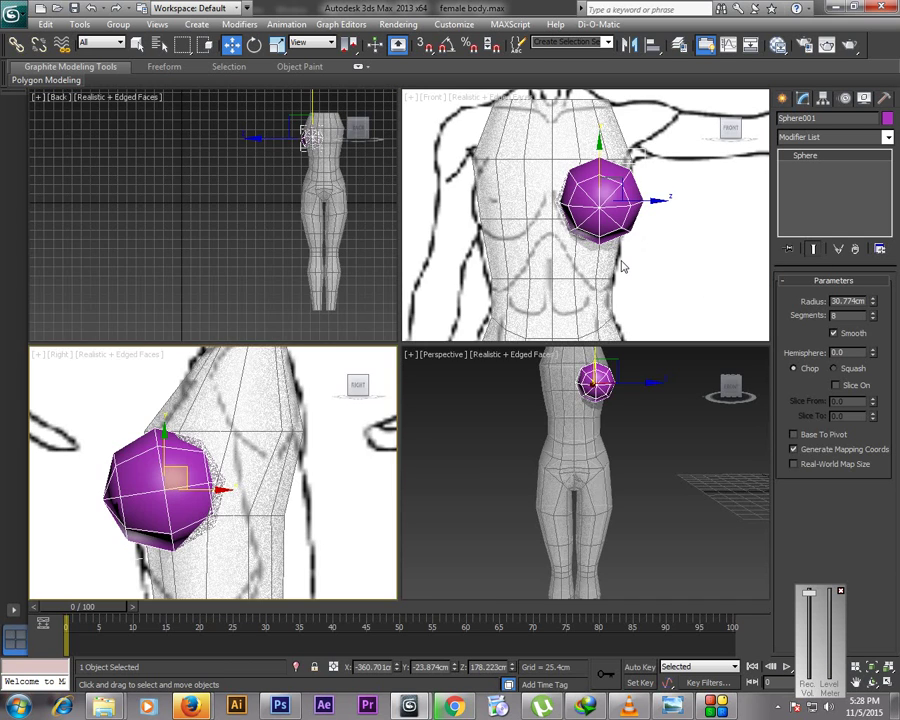
pyautogui.hotkey('alt', 'w')
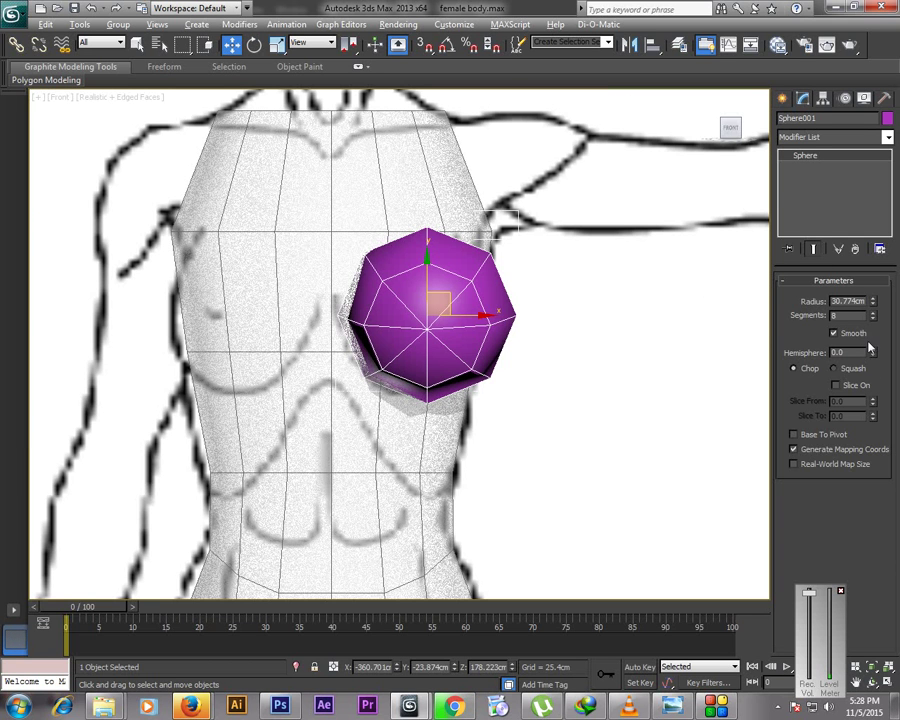
pyautogui.moveTo(873, 304); pyautogui.dragTo(873, 340)
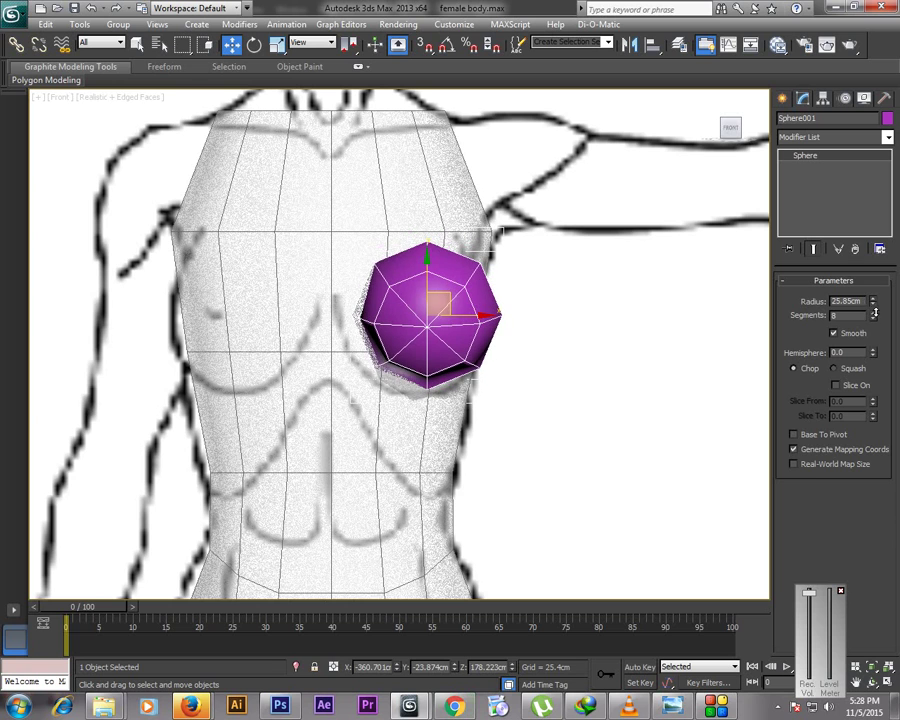
pyautogui.moveTo(448, 300); pyautogui.dragTo(426, 312)
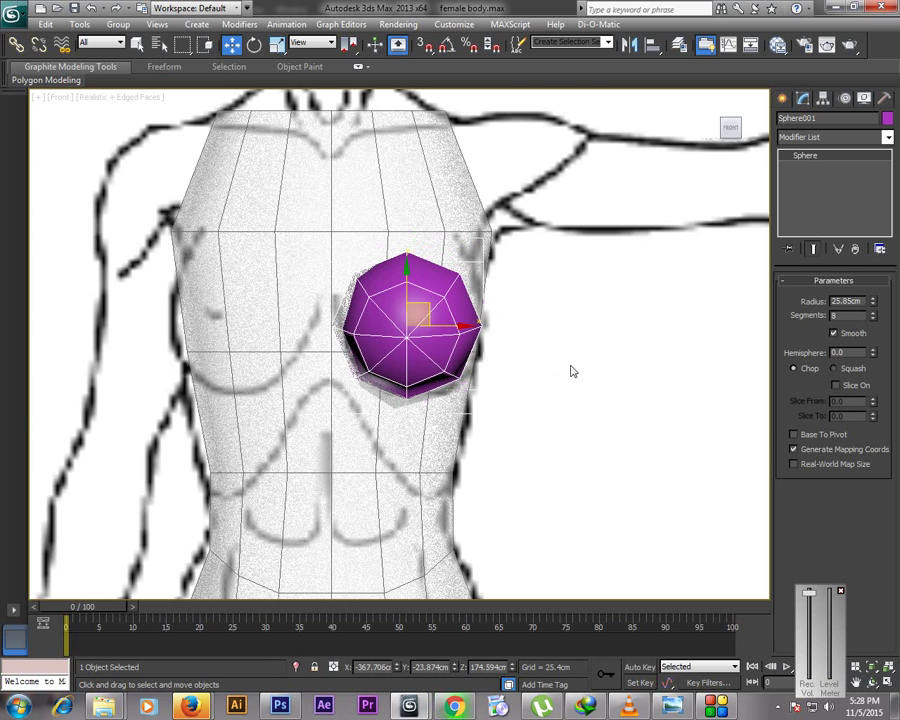
# Cut off the back of the sphere with a hemisphere value of 0.365
pyautogui.hotkey('alt', 'w')
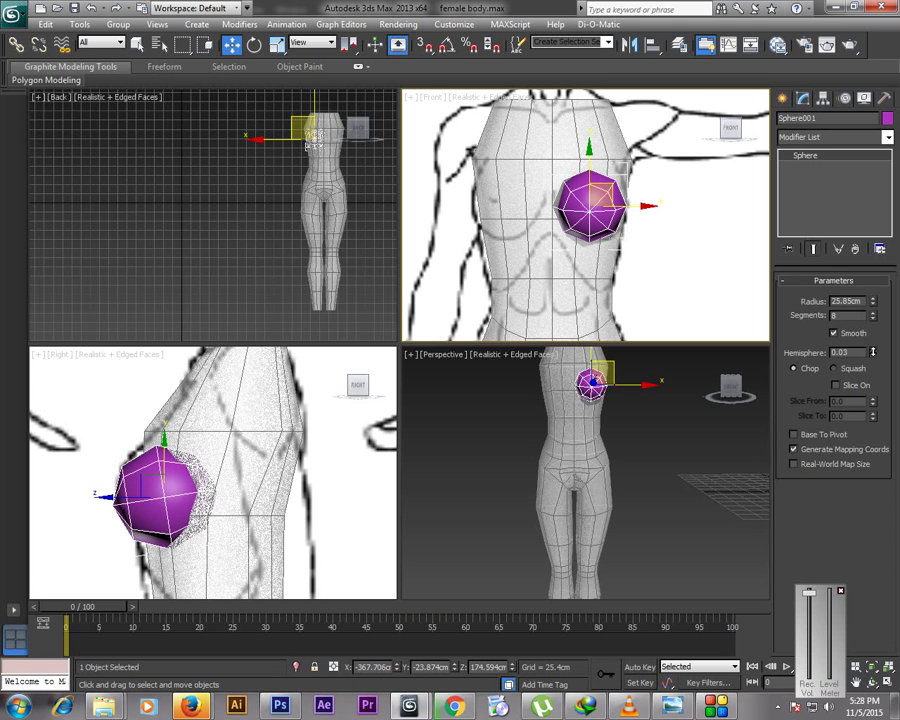
pyautogui.moveTo(872, 349); pyautogui.dragTo(871, 301)
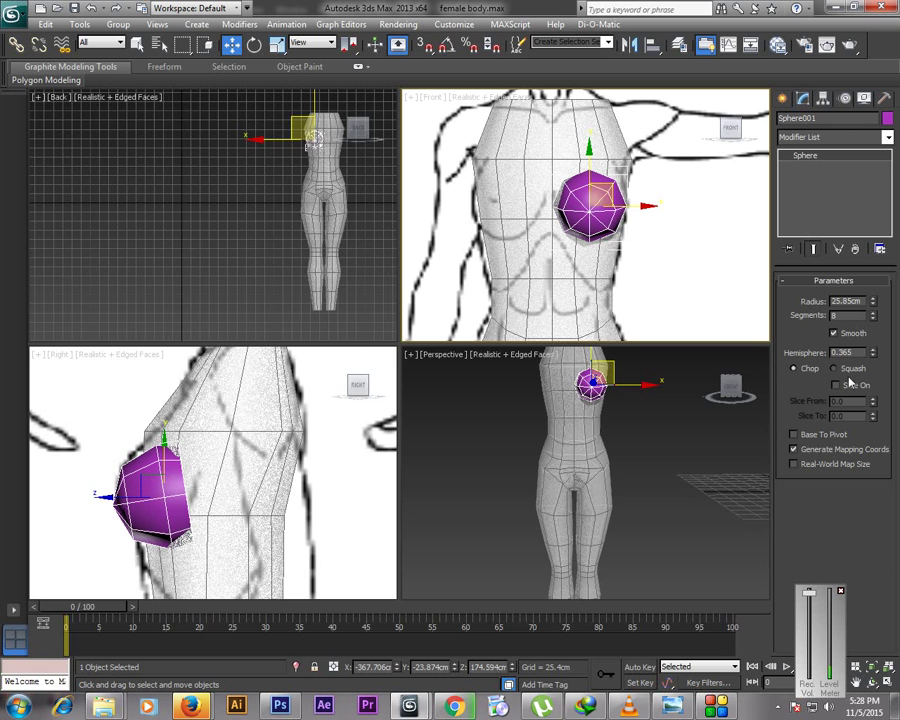
pyautogui.click(872, 682)
pyautogui.click(602, 432)
pyautogui.hotkey('alt', 'w')
pyautogui.moveTo(461, 333); pyautogui.dragTo(366, 352)
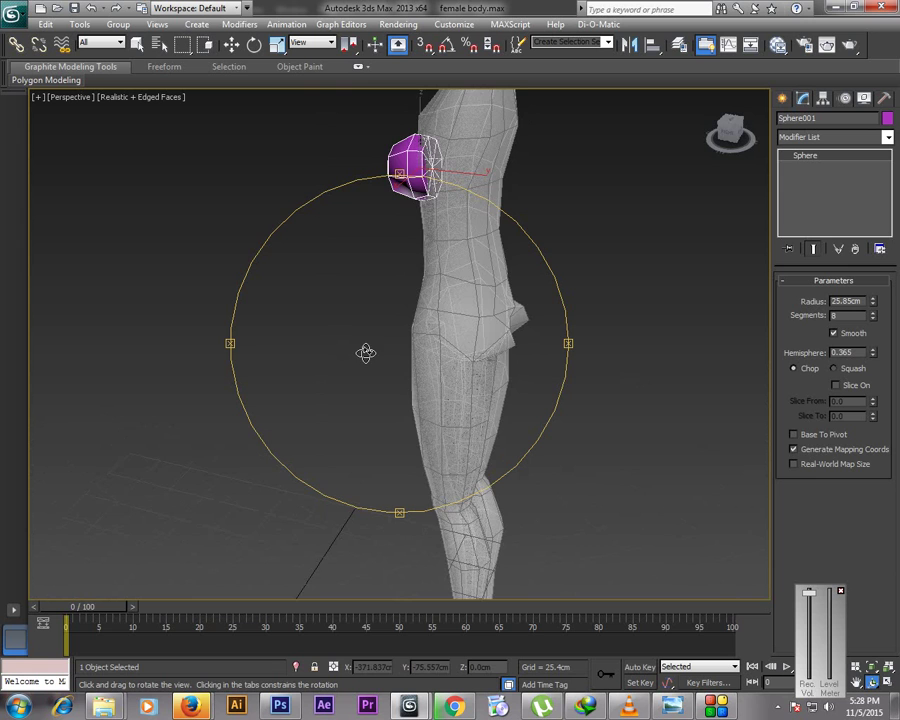
# Isolate the cut sphere and turn the Perspective view to face its flat back
pyautogui.click(295, 666)
pyautogui.moveTo(421, 413); pyautogui.dragTo(460, 418)
pyautogui.press('w')
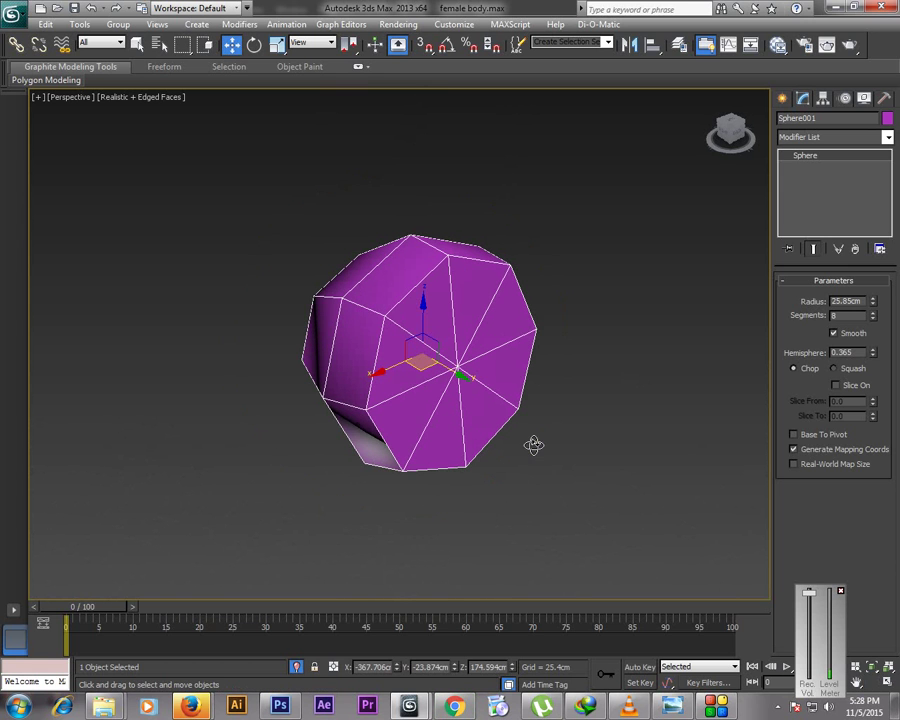
pyautogui.rightClick(518, 388)
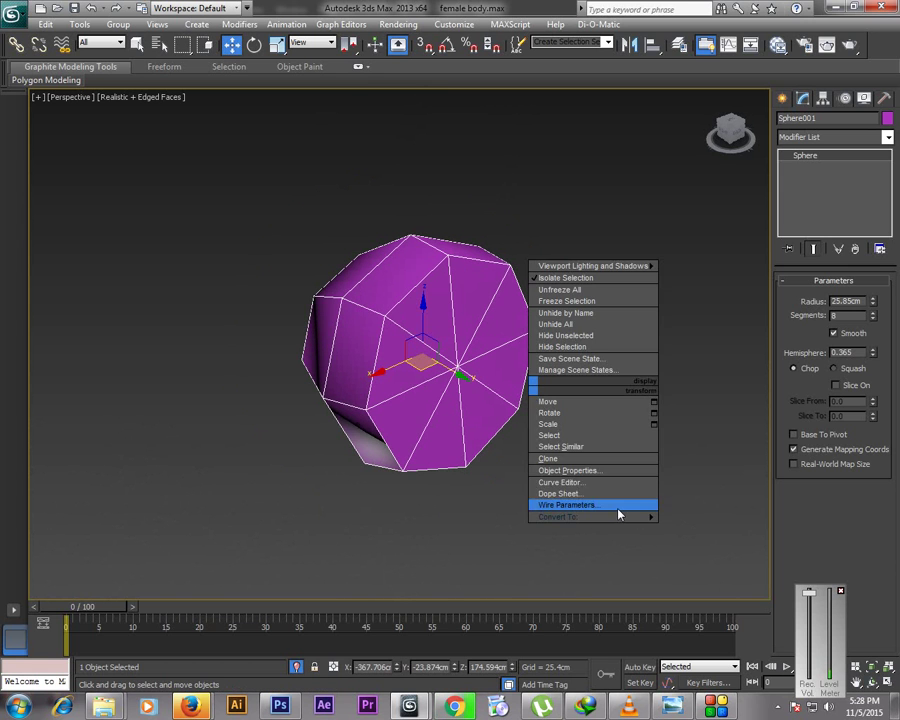
pyautogui.moveTo(645, 518)
pyautogui.click(693, 528)
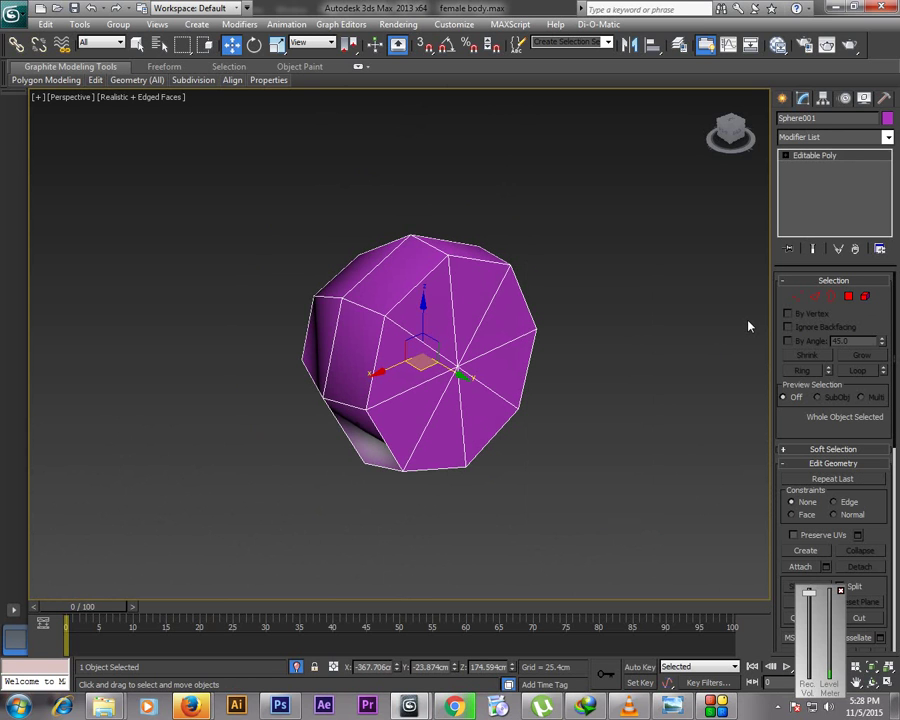
pyautogui.hotkey('ctrl', 'z')
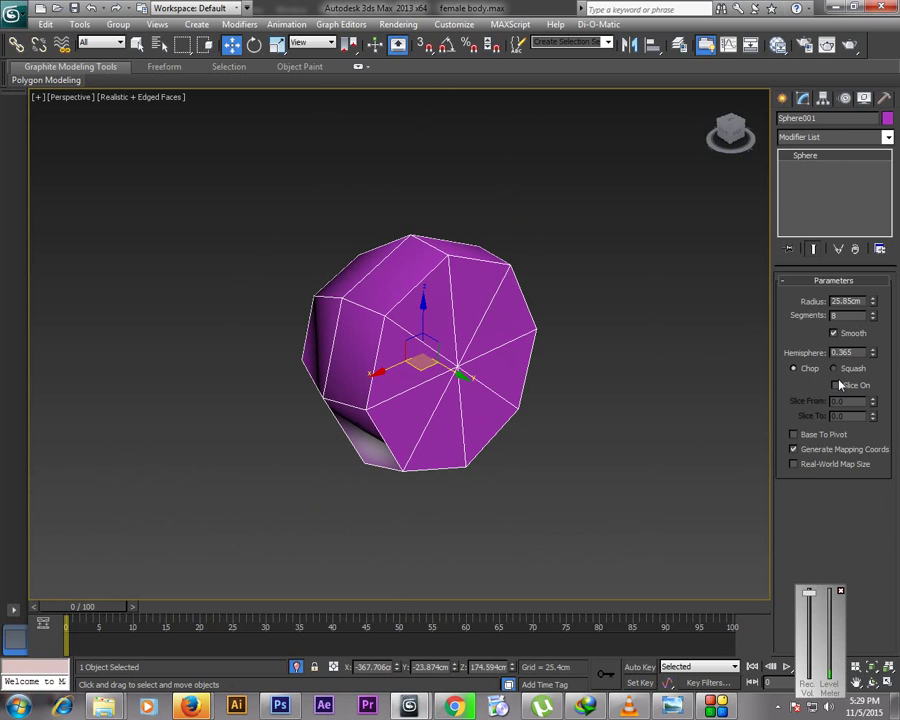
# Convert the cut sphere to Editable Poly and delete the centre vertex of its flat back to open it
pyautogui.rightClick(605, 388)
pyautogui.moveTo(700, 516)
pyautogui.click(780, 524)
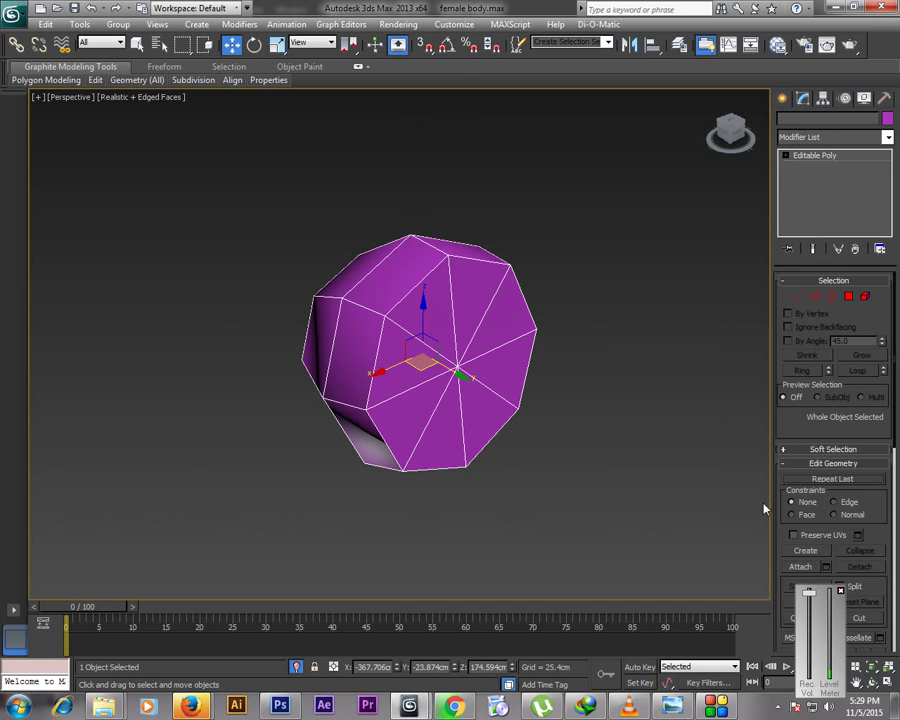
pyautogui.click(460, 373)
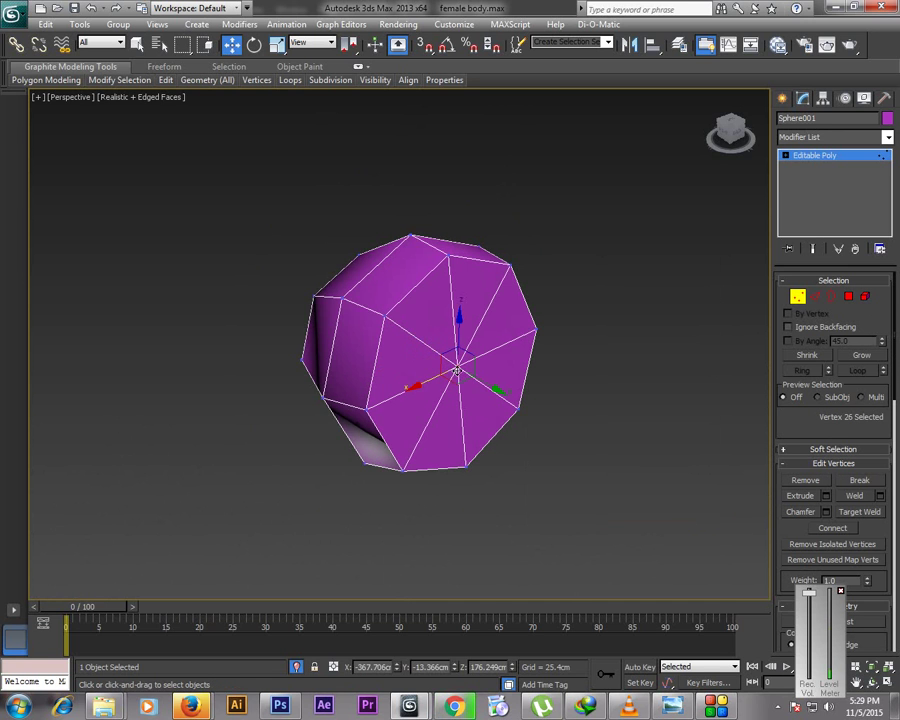
pyautogui.press('Delete')
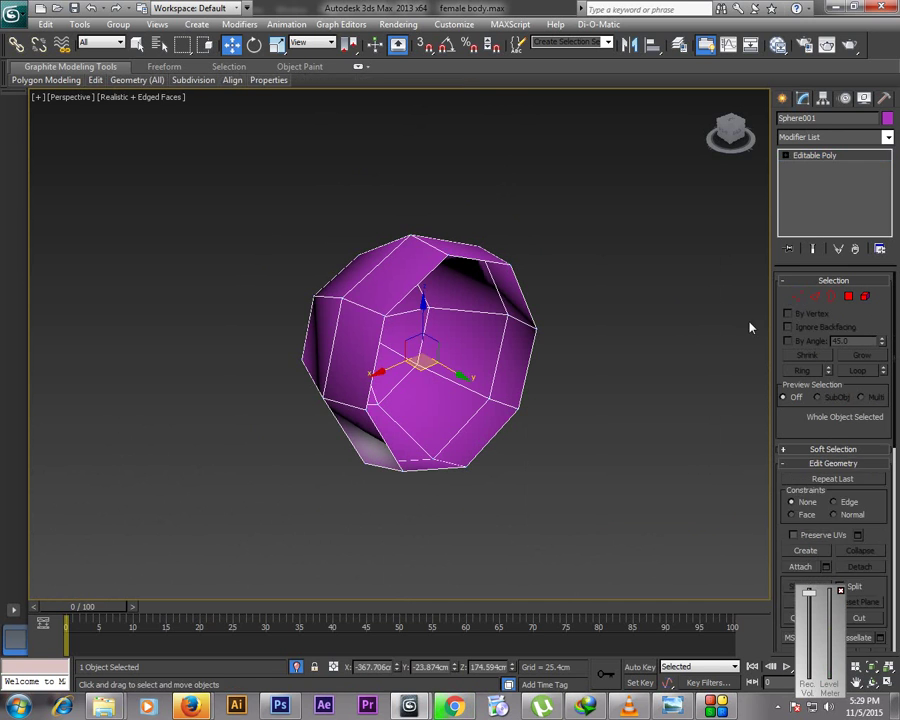
pyautogui.click(797, 297)
# Move the open shell up and slightly back in the Right view to fit the breast outline
pyautogui.hotkey('alt', 'w')
pyautogui.rightClick(151, 500)
pyautogui.hotkey('alt', 'w')
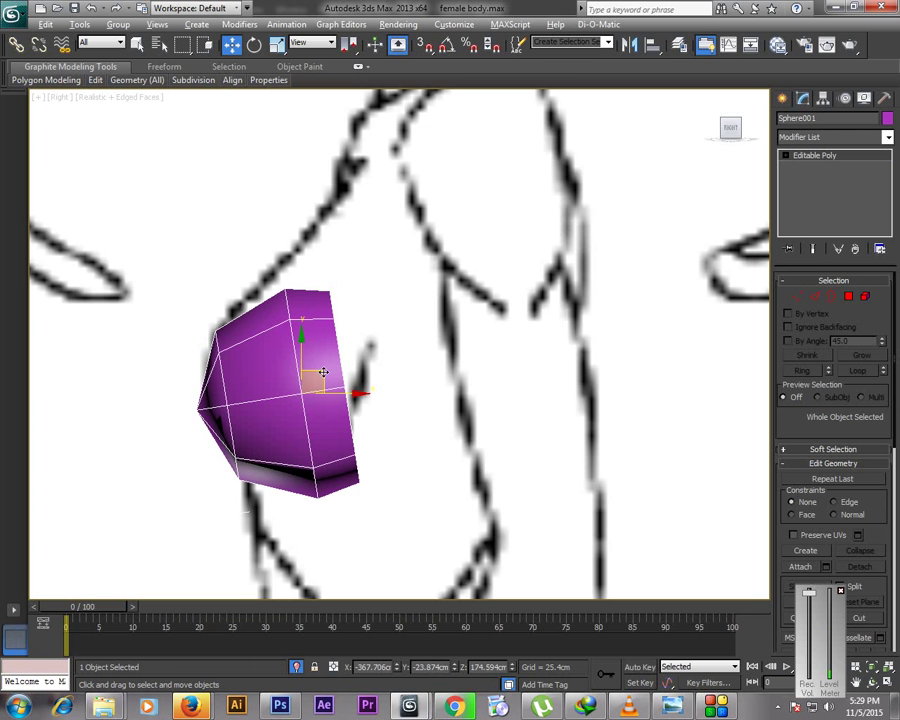
pyautogui.moveTo(327, 369); pyautogui.dragTo(333, 354)
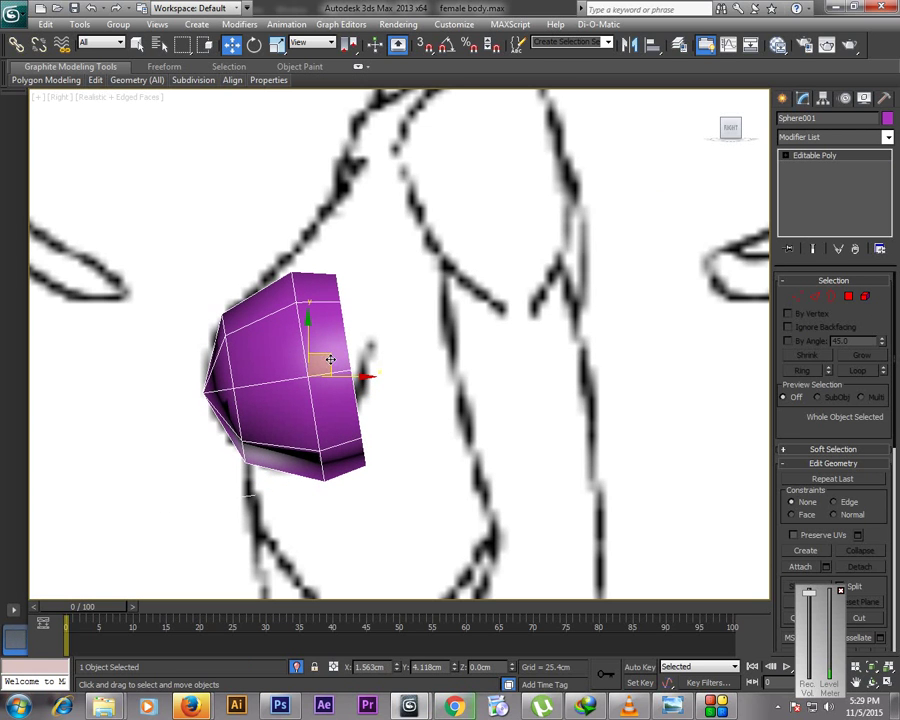
# Raise the top vertices of the rear edge and of the adjacent ring onto the chest line in the Right view
pyautogui.click(800, 296)
pyautogui.moveTo(320, 237); pyautogui.dragTo(332, 212)
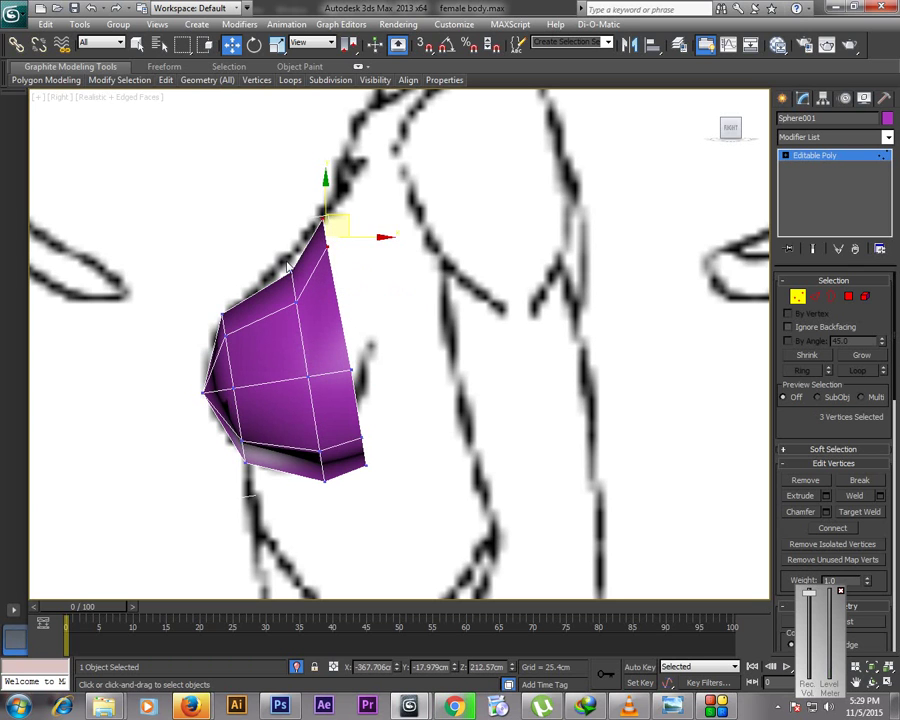
pyautogui.moveTo(309, 330); pyautogui.dragTo(311, 331)
pyautogui.moveTo(315, 276)
pyautogui.mouseDown()
pyautogui.moveTo(309, 267)
pyautogui.moveTo(306, 274)
pyautogui.mouseUp()
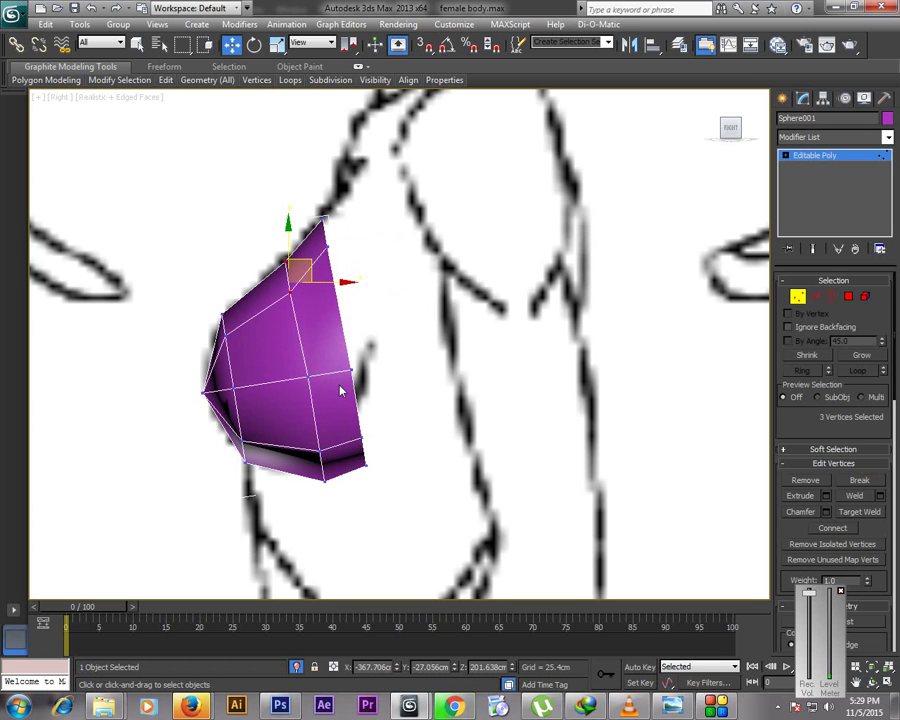
# Make the shell see-through and raise the mid-height vertices of its two rear rings in the Right view
pyautogui.hotkey('alt', 'x')
pyautogui.press('q')
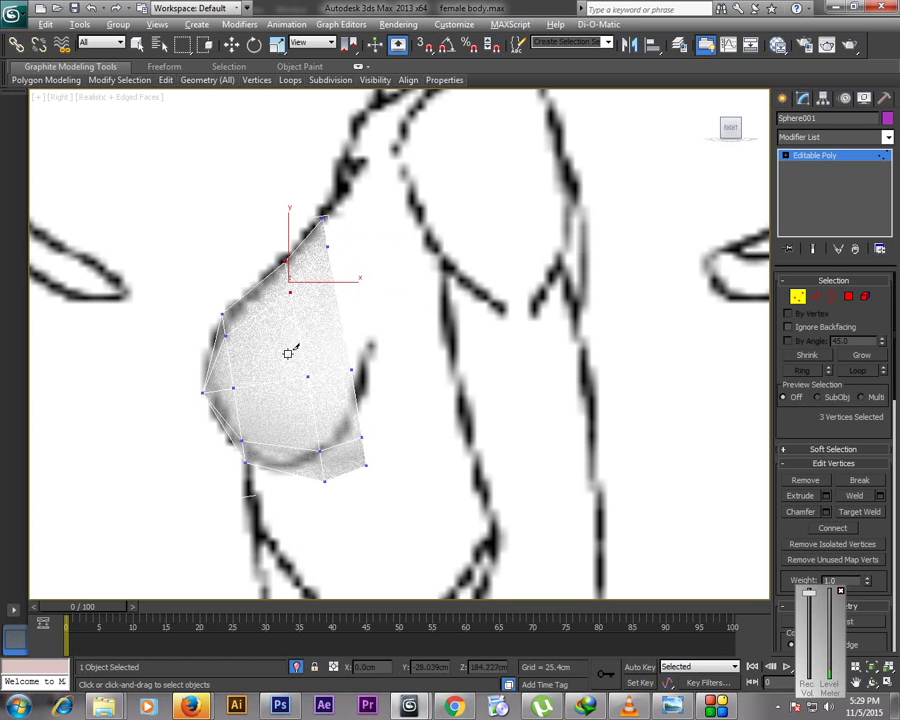
pyautogui.click(231, 46)
pyautogui.click(386, 367)
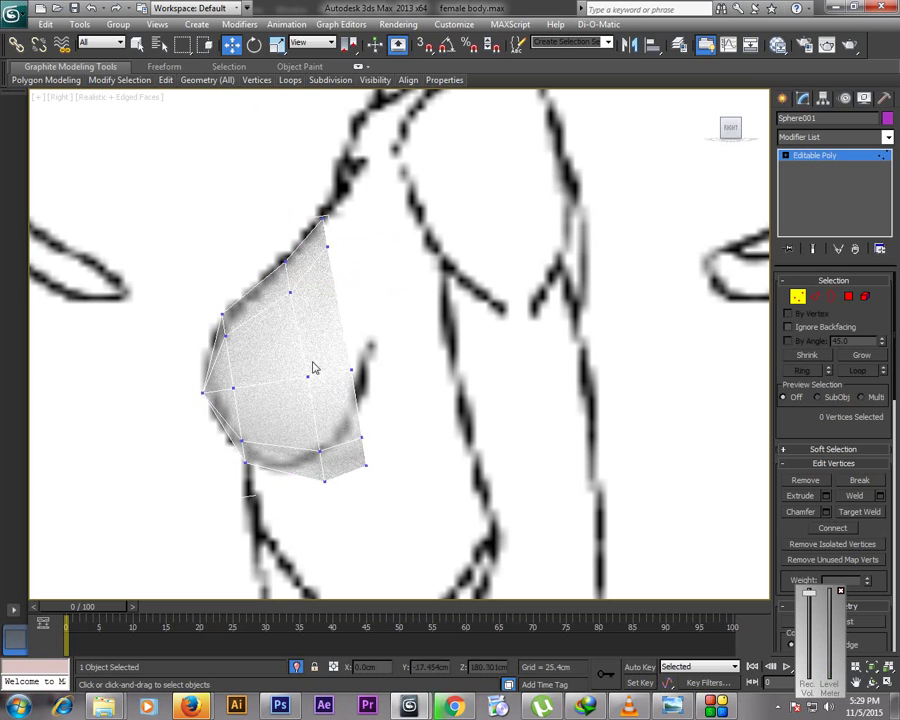
pyautogui.moveTo(294, 398); pyautogui.dragTo(370, 354)
pyautogui.moveTo(352, 358); pyautogui.dragTo(361, 296)
pyautogui.click(377, 278)
# Raise the lower vertices of the two rear rings to match the underside curve of the breast reference
pyautogui.click(376, 464)
pyautogui.moveTo(380, 476); pyautogui.dragTo(348, 424)
pyautogui.moveTo(384, 436); pyautogui.dragTo(380, 355)
pyautogui.moveTo(302, 434); pyautogui.dragTo(344, 492)
pyautogui.moveTo(333, 437)
pyautogui.mouseDown()
pyautogui.moveTo(325, 411)
pyautogui.moveTo(333, 405)
pyautogui.mouseUp()
pyautogui.click(255, 434)
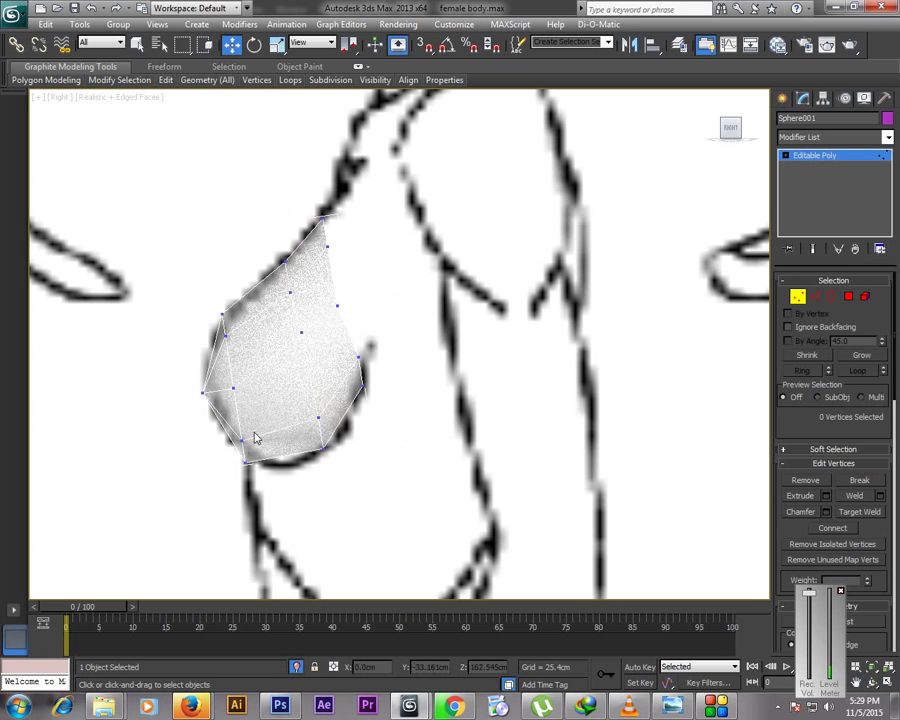
# Shift the front ring's lower, middle and upper vertices back, fitting them to the breast outline in the Right view
pyautogui.moveTo(227, 424); pyautogui.dragTo(276, 480)
pyautogui.moveTo(268, 433); pyautogui.dragTo(292, 435)
pyautogui.click(263, 492)
pyautogui.moveTo(226, 373); pyautogui.dragTo(258, 394)
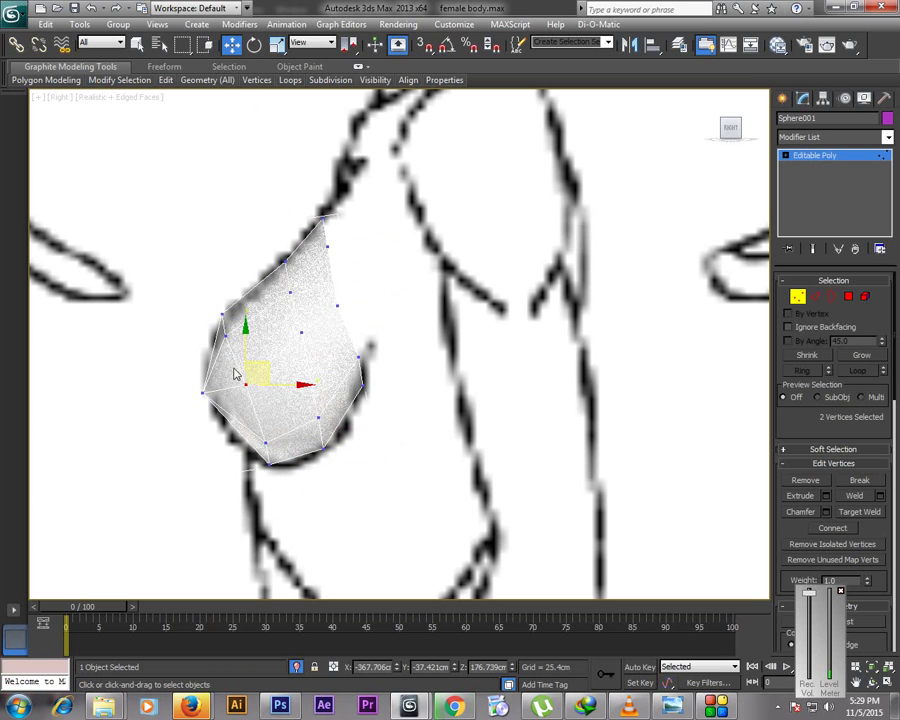
pyautogui.moveTo(258, 360); pyautogui.dragTo(260, 358)
pyautogui.moveTo(245, 314); pyautogui.dragTo(253, 310)
# Rotate the front ring of eight vertices by about -15 degrees and move its upper vertices onto the outline
pyautogui.moveTo(225, 407); pyautogui.dragTo(280, 470)
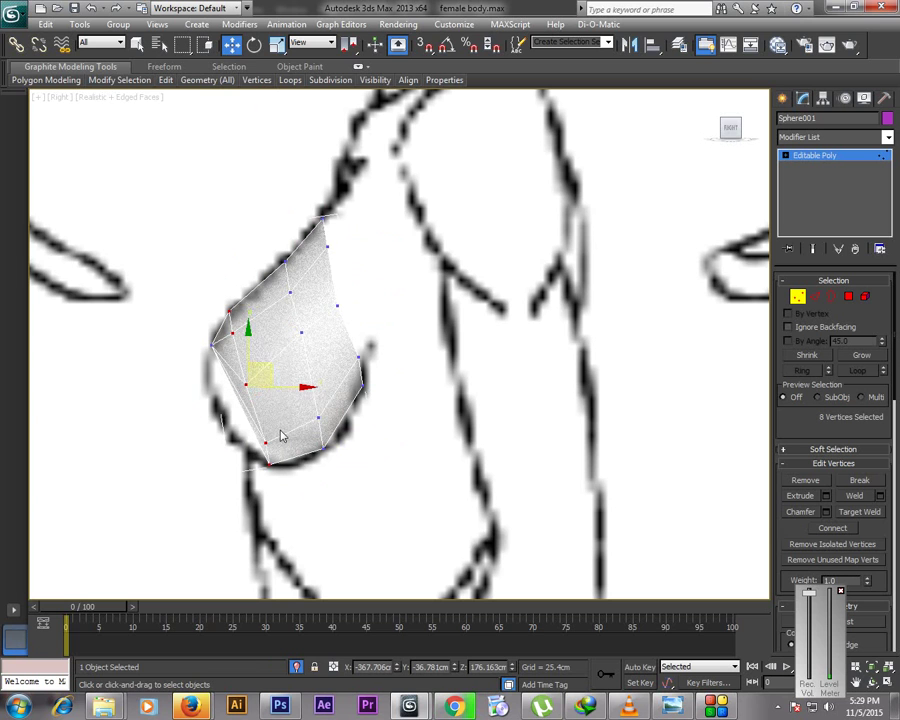
pyautogui.moveTo(307, 362); pyautogui.dragTo(309, 368)
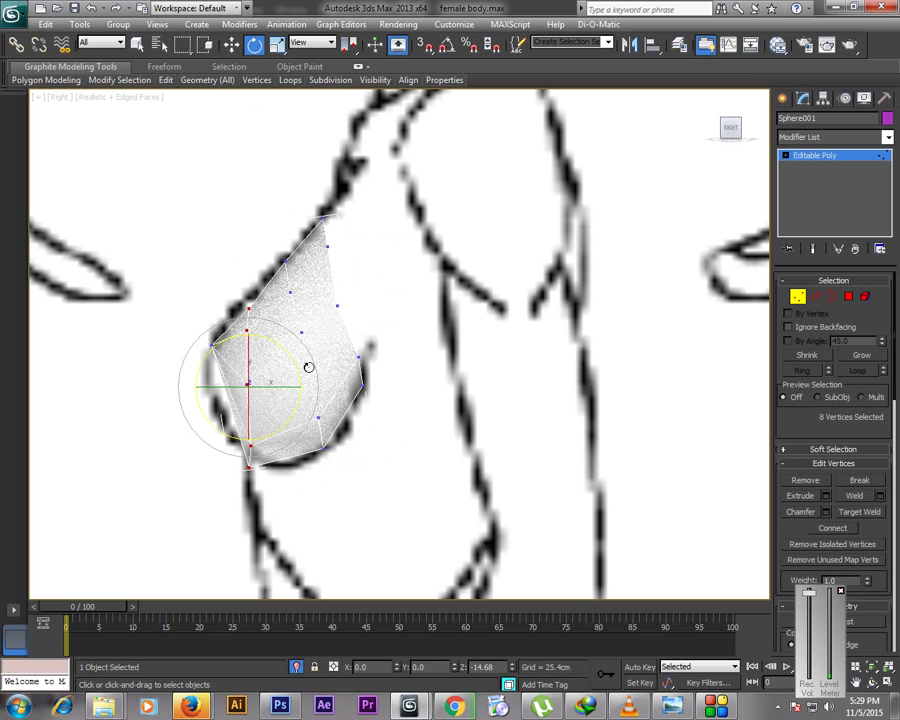
pyautogui.click(232, 46)
pyautogui.moveTo(235, 285); pyautogui.dragTo(258, 330)
pyautogui.click(613, 333)
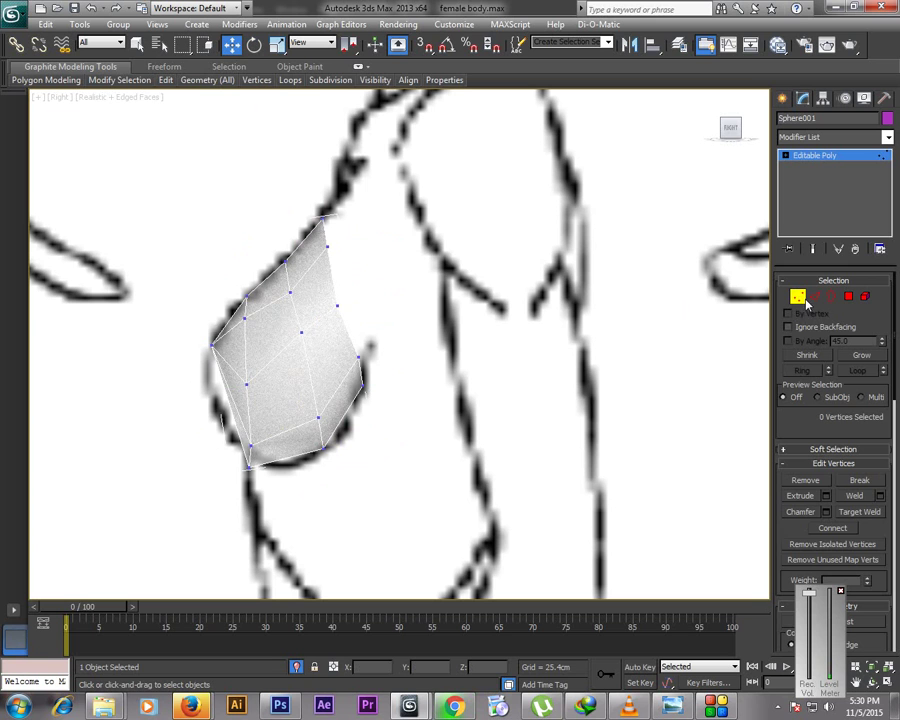
# Connect the eight edges radiating from the breast's front tip with two segments, adding two edge loops
pyautogui.press('2')
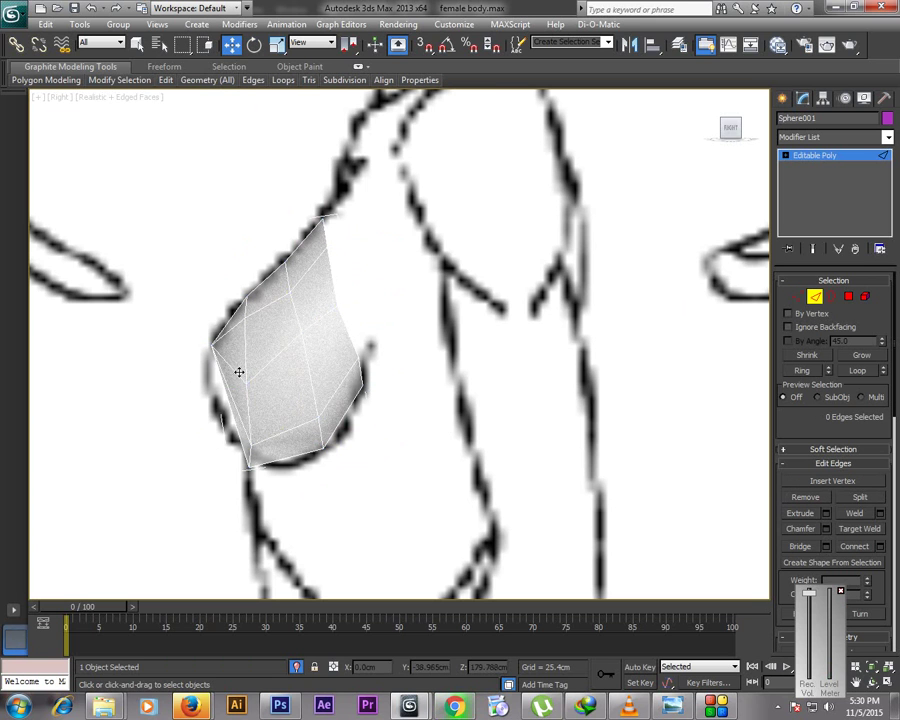
pyautogui.click(239, 372)
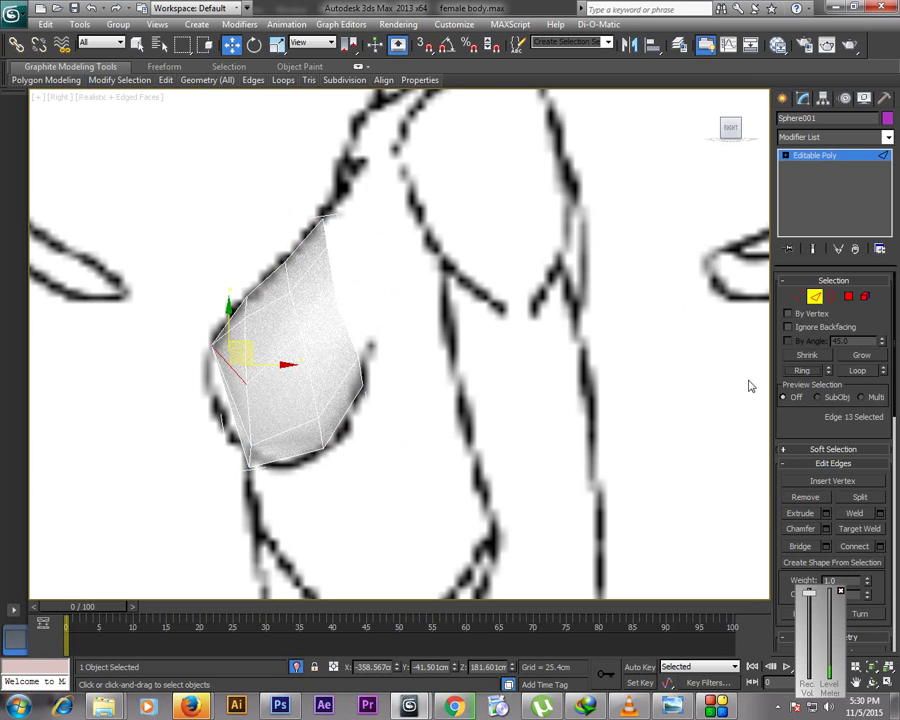
pyautogui.moveTo(224, 294); pyautogui.dragTo(242, 447)
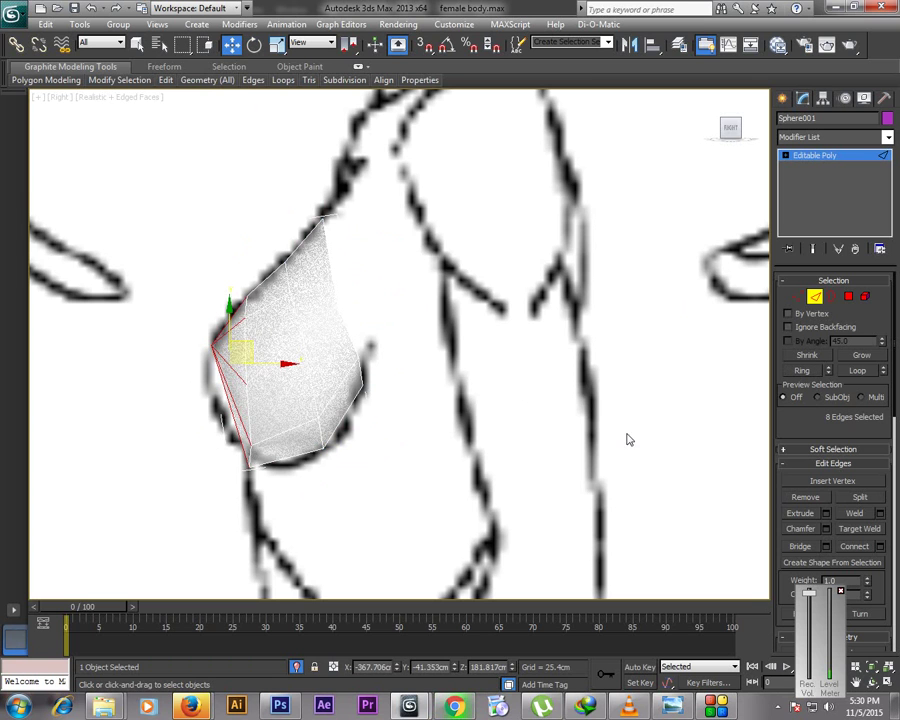
pyautogui.rightClick(458, 346)
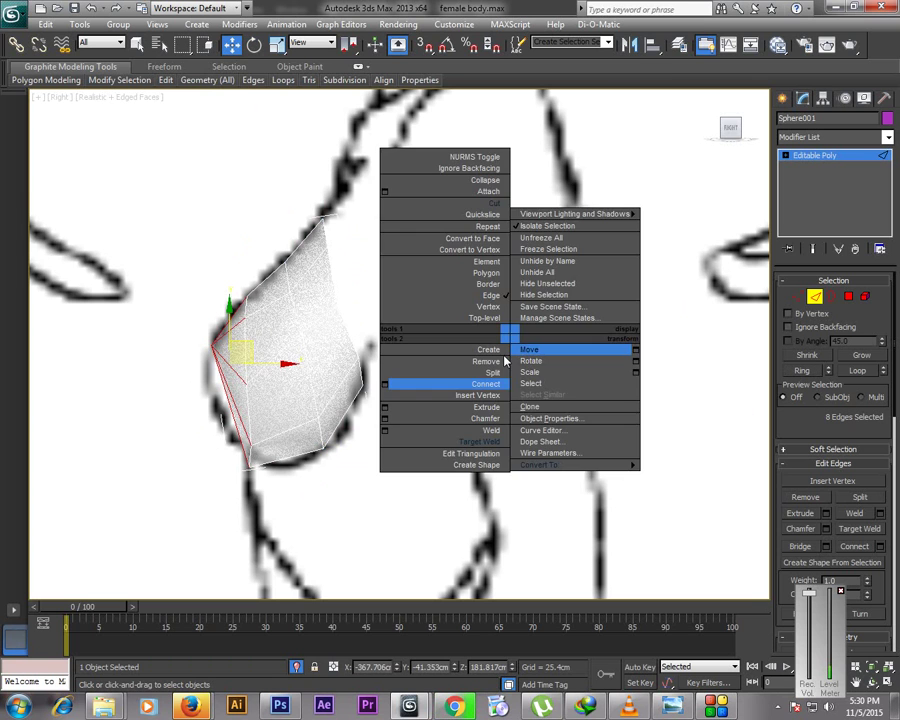
pyautogui.click(392, 383)
pyautogui.scroll(5, 415, 372)
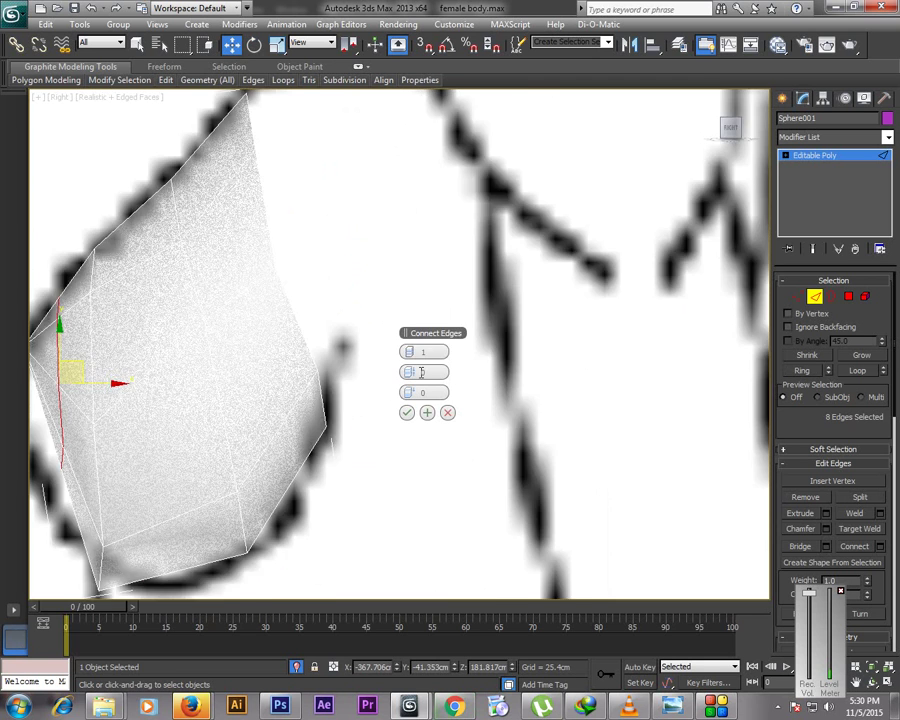
pyautogui.click(414, 353)
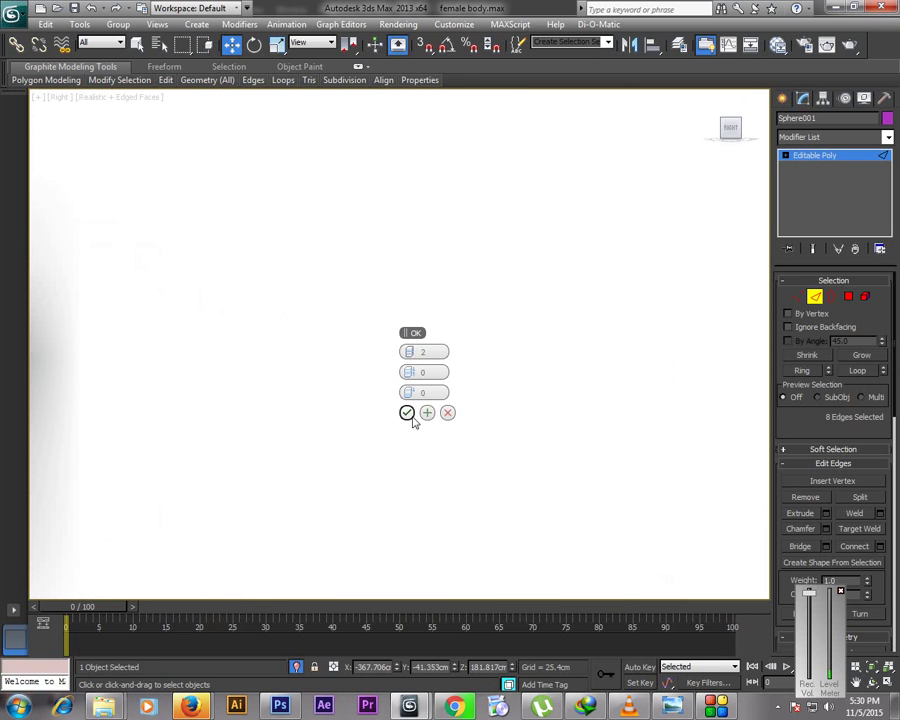
pyautogui.click(407, 413)
pyautogui.scroll(-6, 556, 519)
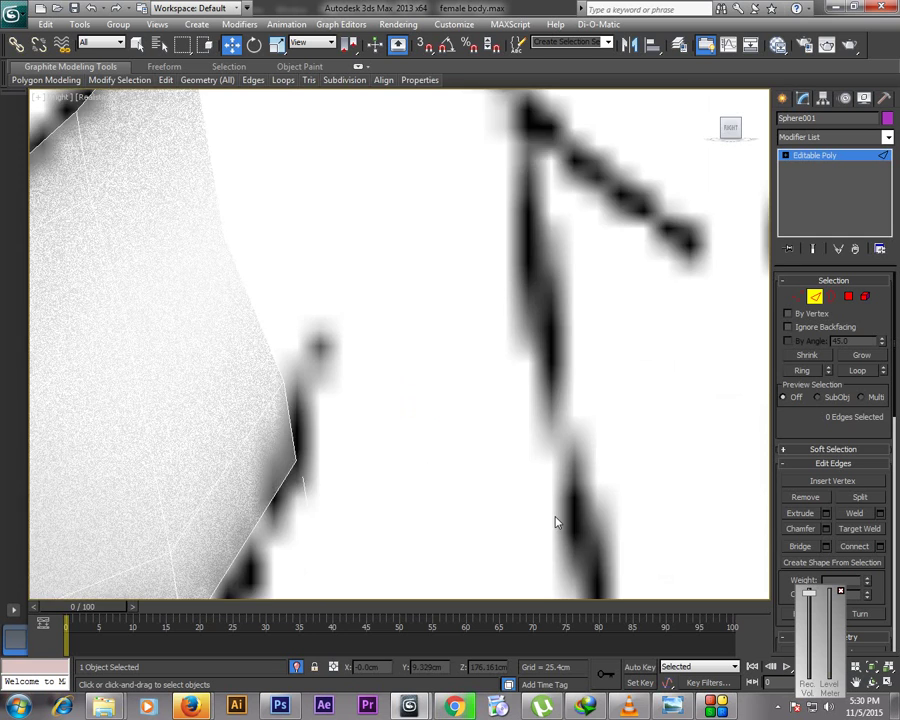
# Move the lower vertices of the two new loops and the underside vertices behind them onto the breast outline in the Right view
pyautogui.click(797, 296)
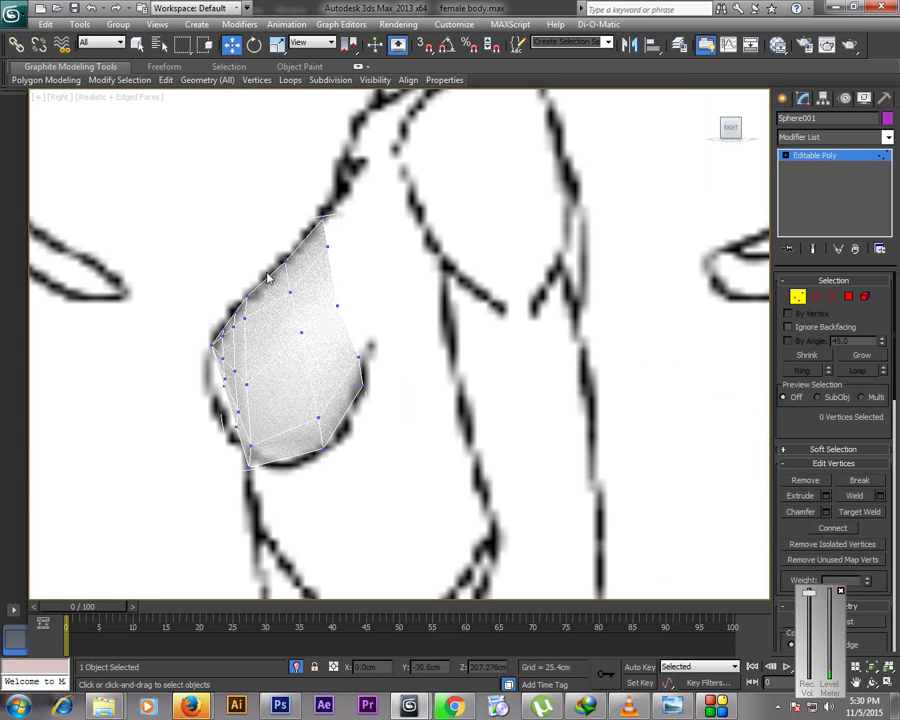
pyautogui.moveTo(209, 374); pyautogui.dragTo(231, 371)
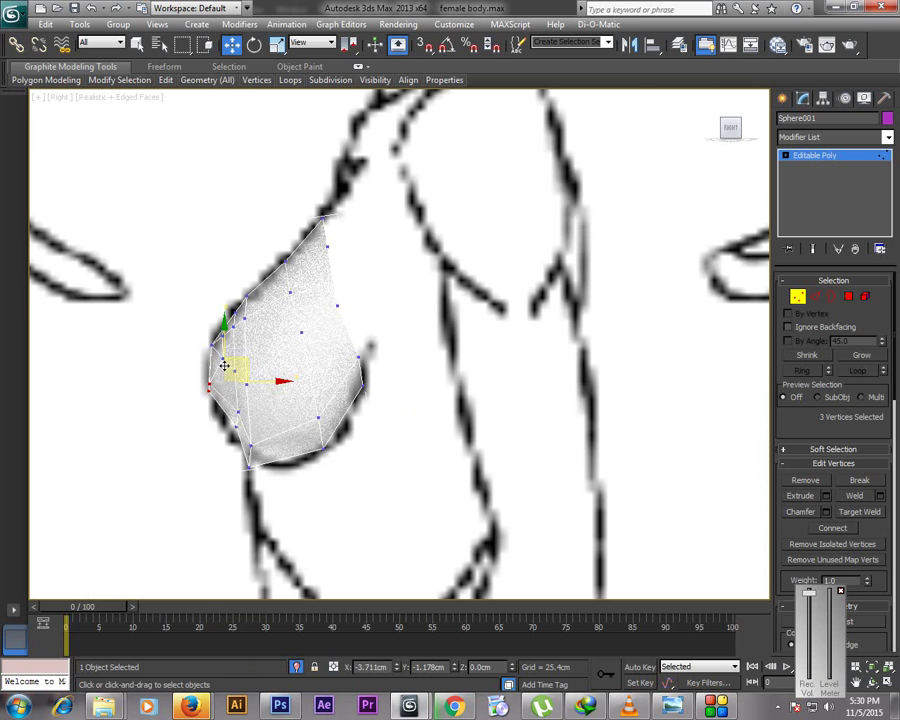
pyautogui.click(237, 420)
pyautogui.moveTo(232, 433); pyautogui.dragTo(270, 426)
pyautogui.click(240, 443)
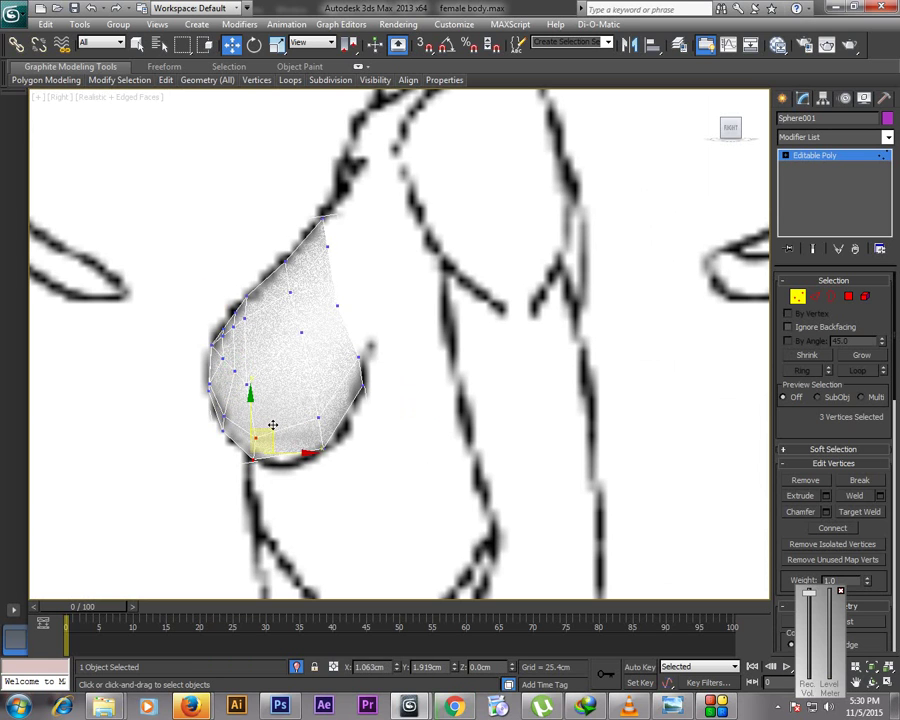
# Nudge the side vertices of the front loops slightly back and down to even out their spacing
pyautogui.click(291, 475)
pyautogui.moveTo(254, 388); pyautogui.dragTo(260, 383)
pyautogui.moveTo(264, 365); pyautogui.dragTo(274, 358)
pyautogui.click(268, 304)
pyautogui.moveTo(239, 313)
pyautogui.mouseDown()
pyautogui.moveTo(256, 328)
pyautogui.moveTo(272, 307)
pyautogui.moveTo(241, 335)
pyautogui.mouseUp()
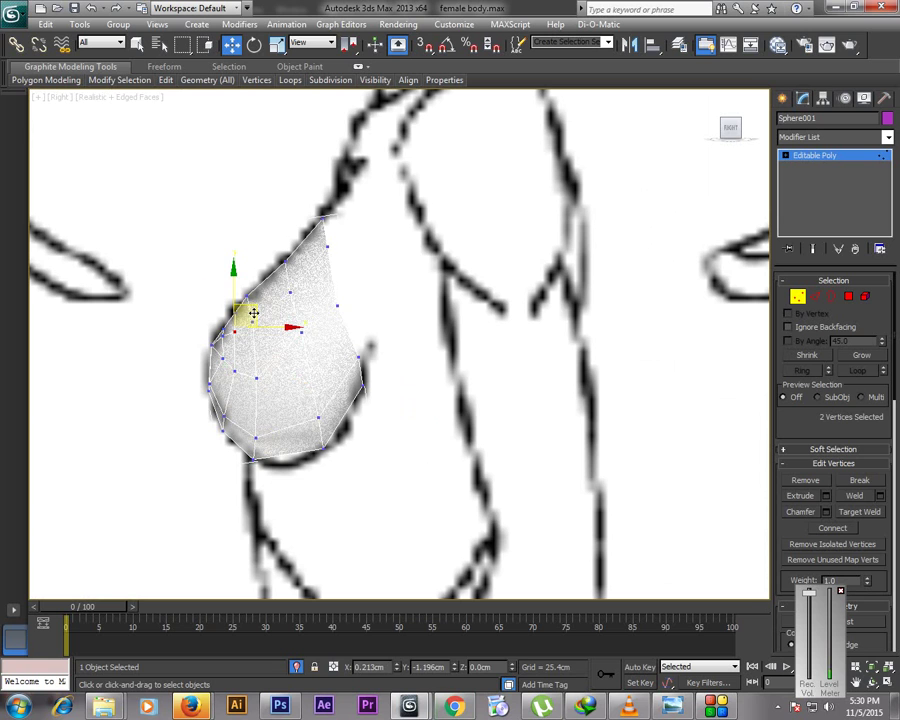
pyautogui.click(272, 404)
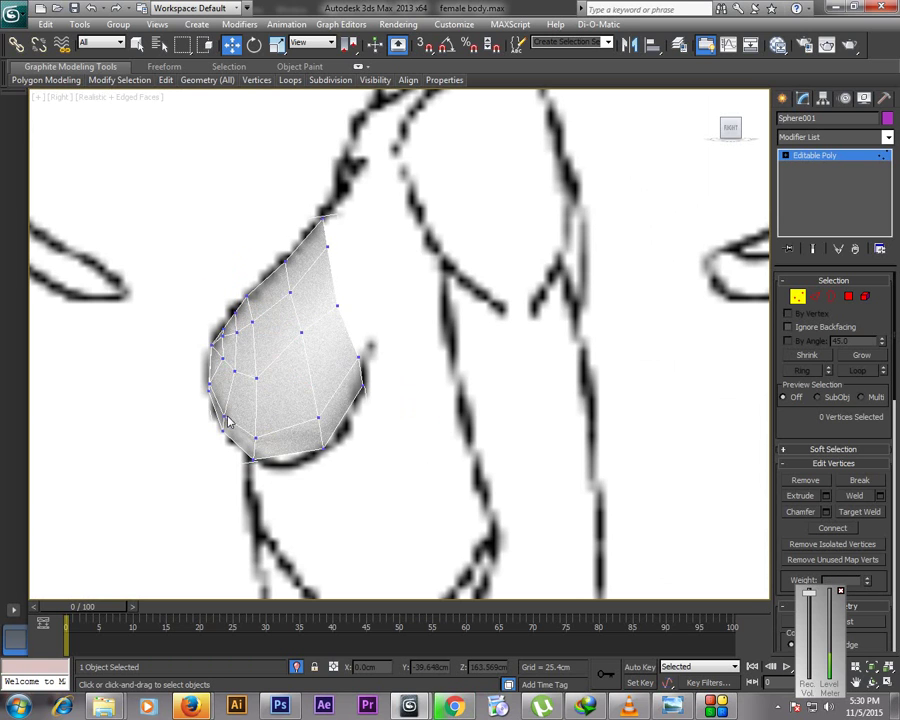
pyautogui.moveTo(237, 351); pyautogui.dragTo(270, 405)
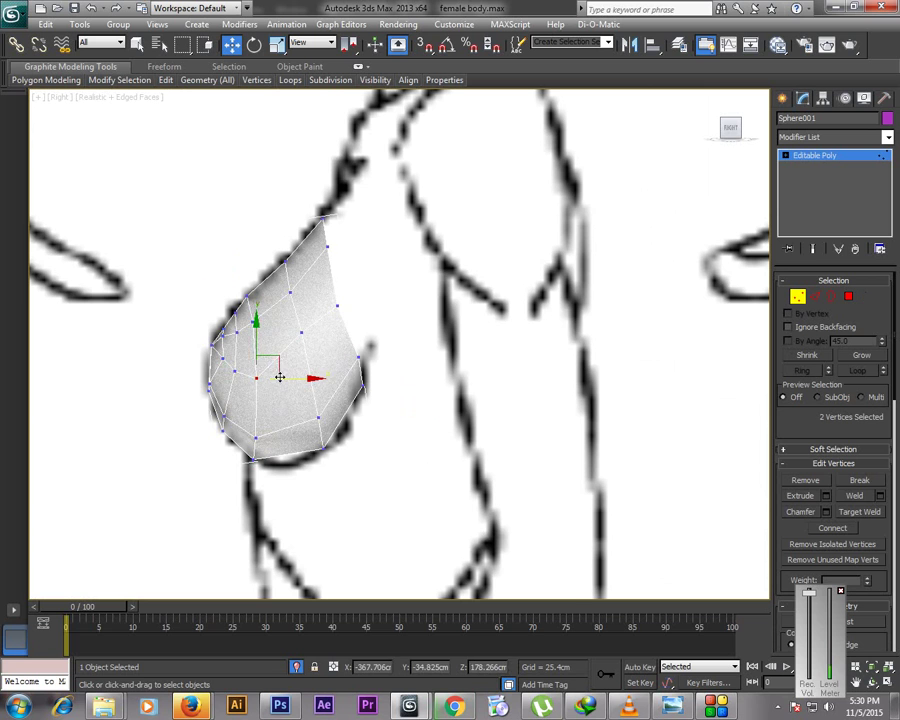
pyautogui.click(599, 323)
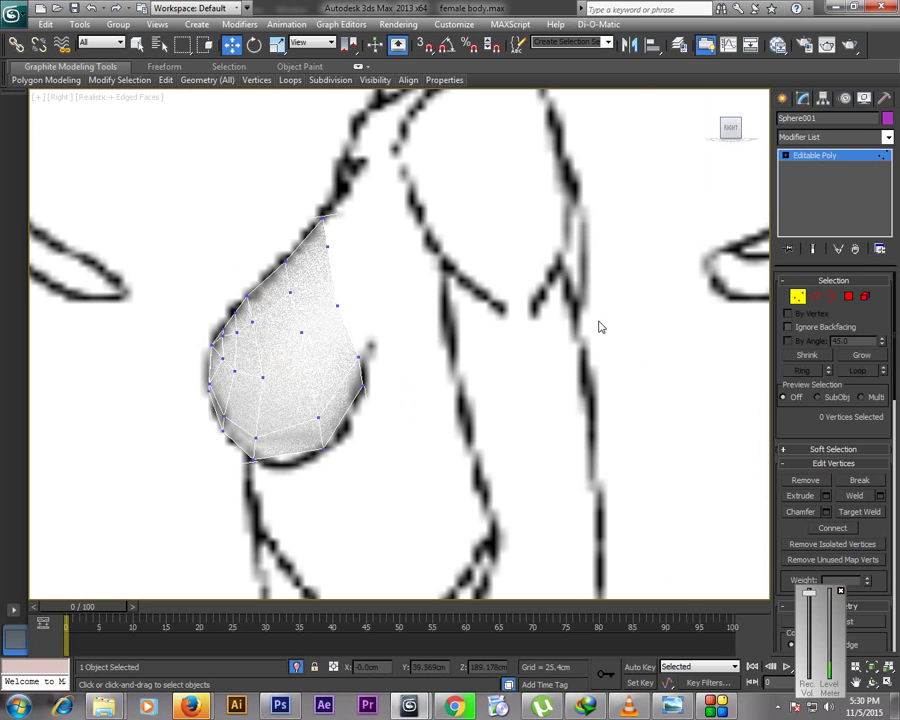
pyautogui.scroll(4, 254, 290)
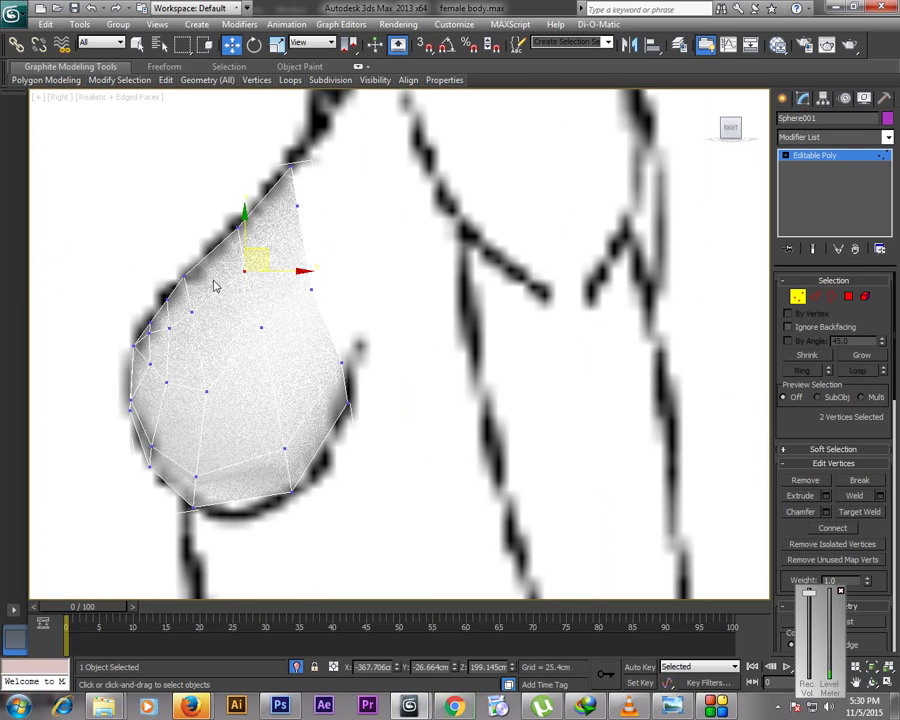
pyautogui.scroll(-4, 151, 247)
pyautogui.scroll(3, 221, 287)
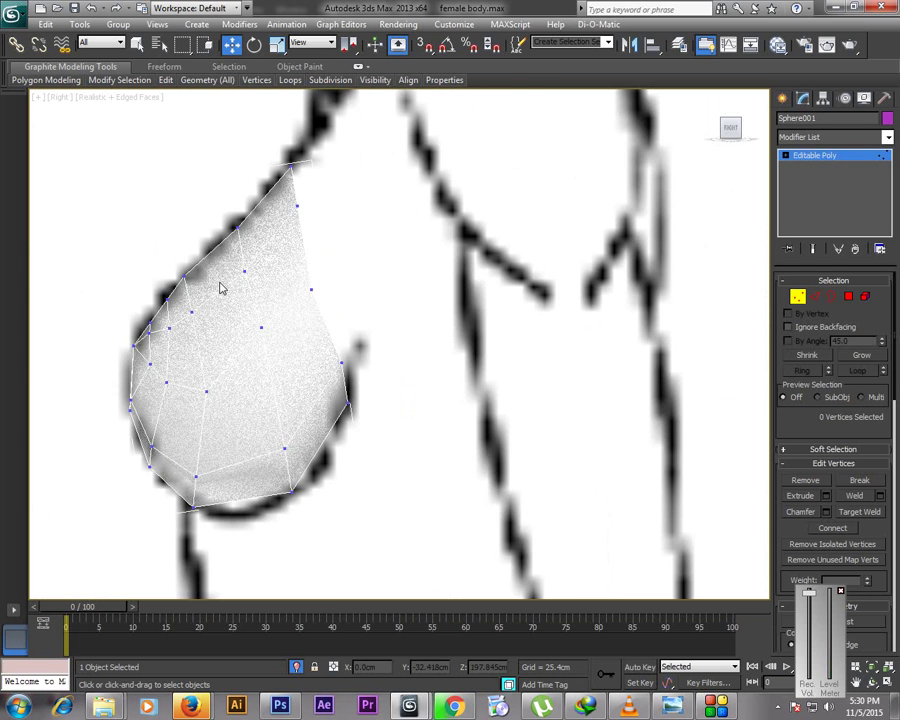
# Connect the ring of edges across the middle of the breast with one segment
pyautogui.click(815, 296)
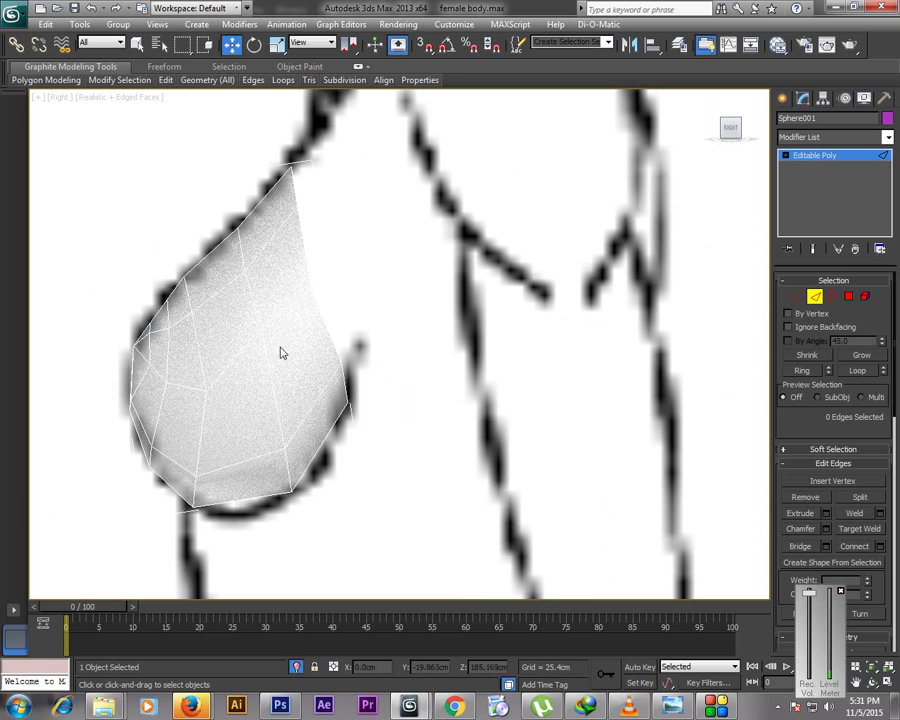
pyautogui.click(239, 357)
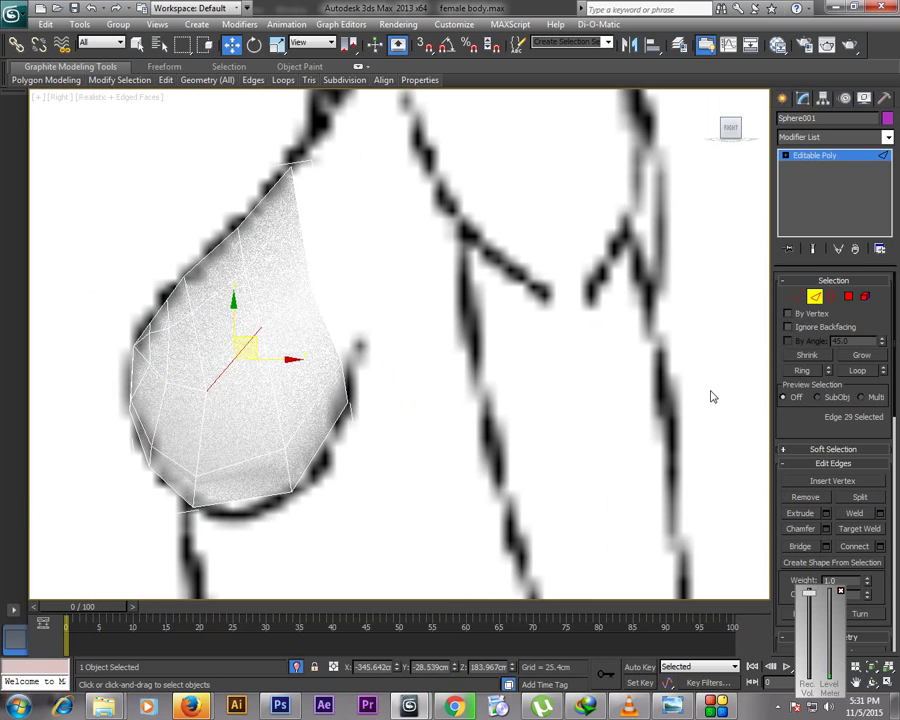
pyautogui.click(802, 371)
pyautogui.rightClick(607, 352)
pyautogui.click(483, 402)
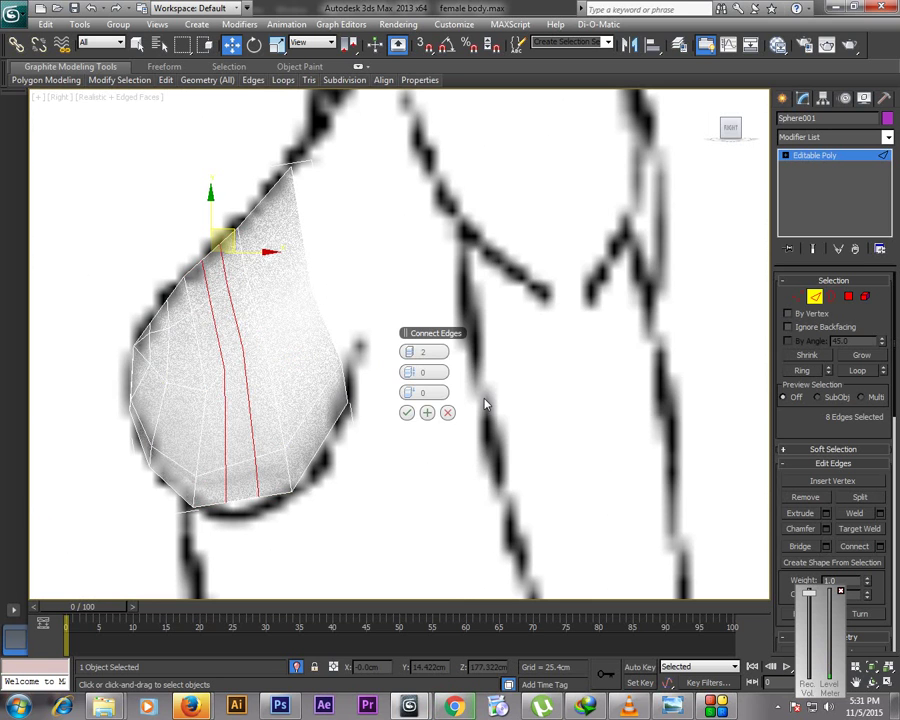
pyautogui.click(409, 355)
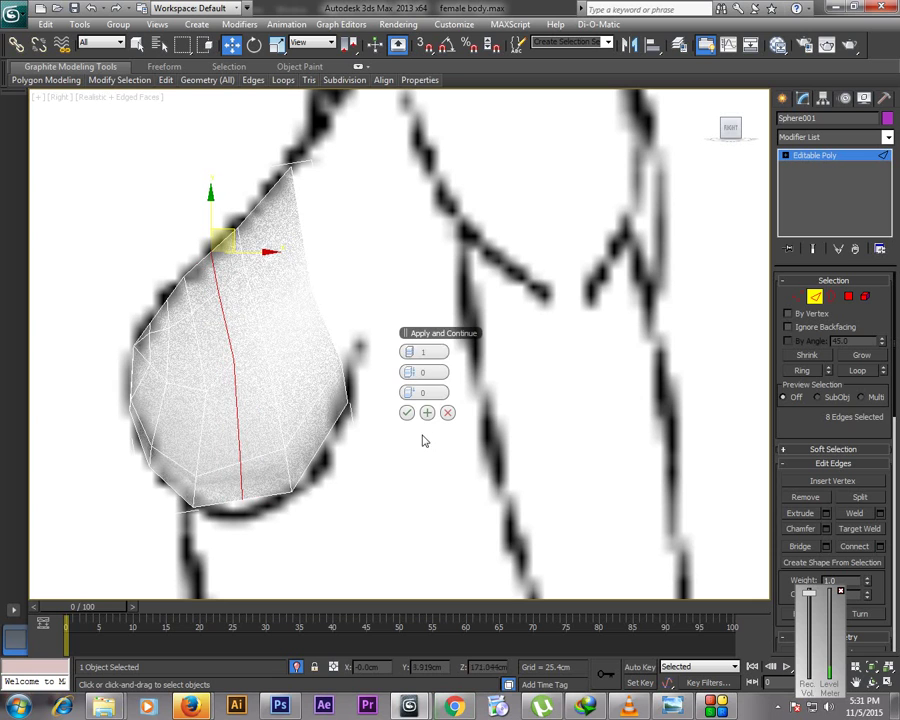
pyautogui.click(408, 416)
# Lower the new middle loop's bottom vertices and raise its top vertices onto the outline, finishing vertex editing
pyautogui.click(797, 296)
pyautogui.moveTo(222, 447); pyautogui.dragTo(253, 508)
pyautogui.moveTo(253, 449); pyautogui.dragTo(255, 466)
pyautogui.moveTo(200, 239); pyautogui.dragTo(211, 268)
pyautogui.click(184, 276)
pyautogui.click(797, 297)
# Turn off see-through display for the breast and maximize the Front view
pyautogui.hotkey('alt', 'w')
pyautogui.click(535, 275)
pyautogui.hotkey('alt', 'w')
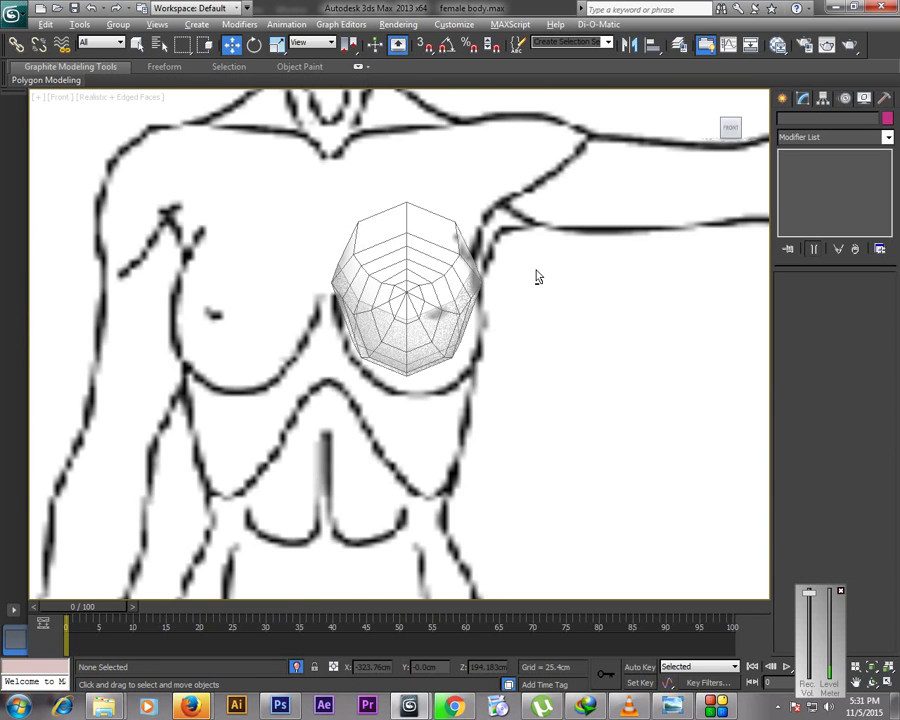
pyautogui.hotkey('alt', 'w')
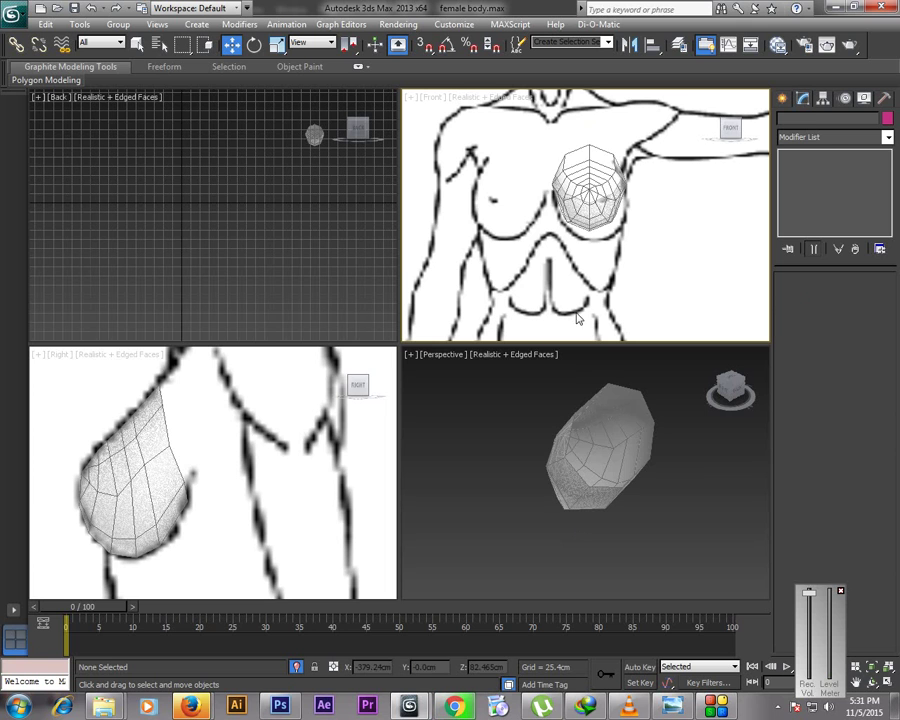
pyautogui.click(604, 193)
pyautogui.hotkey('alt', 'x')
pyautogui.click(612, 255)
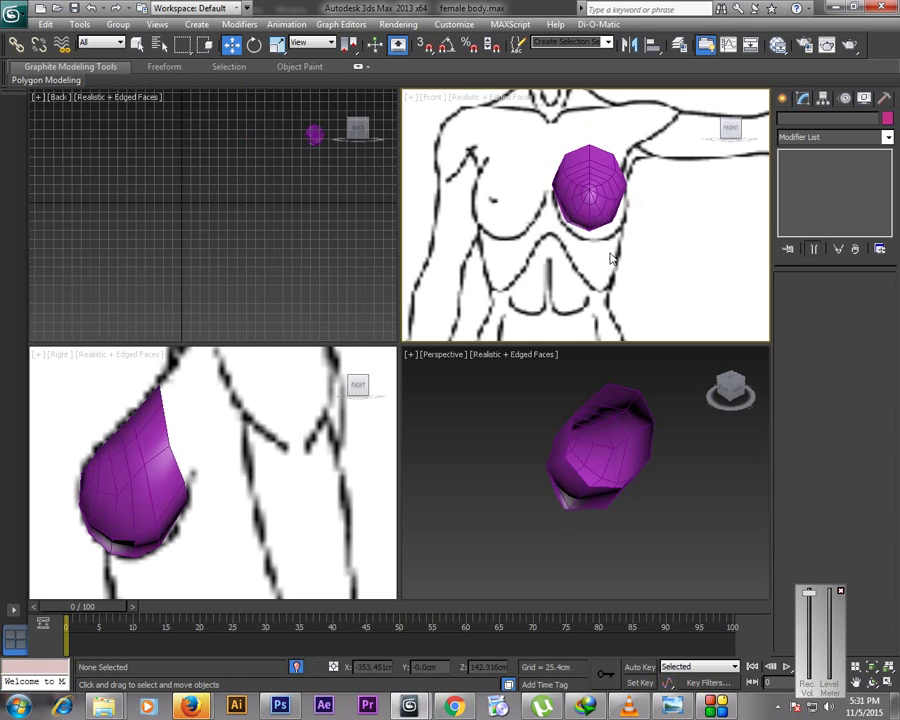
pyautogui.hotkey('alt', 'w')
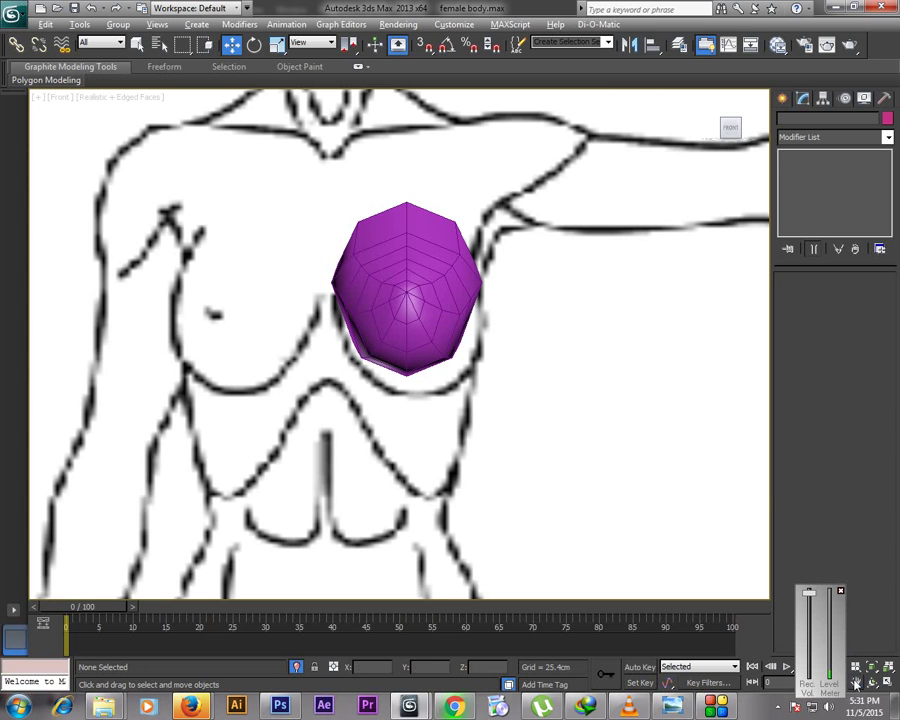
# Move the breast's lower outer and bottom center vertices down to the reference outline in the Front view
pyautogui.scroll(5, 589, 334)
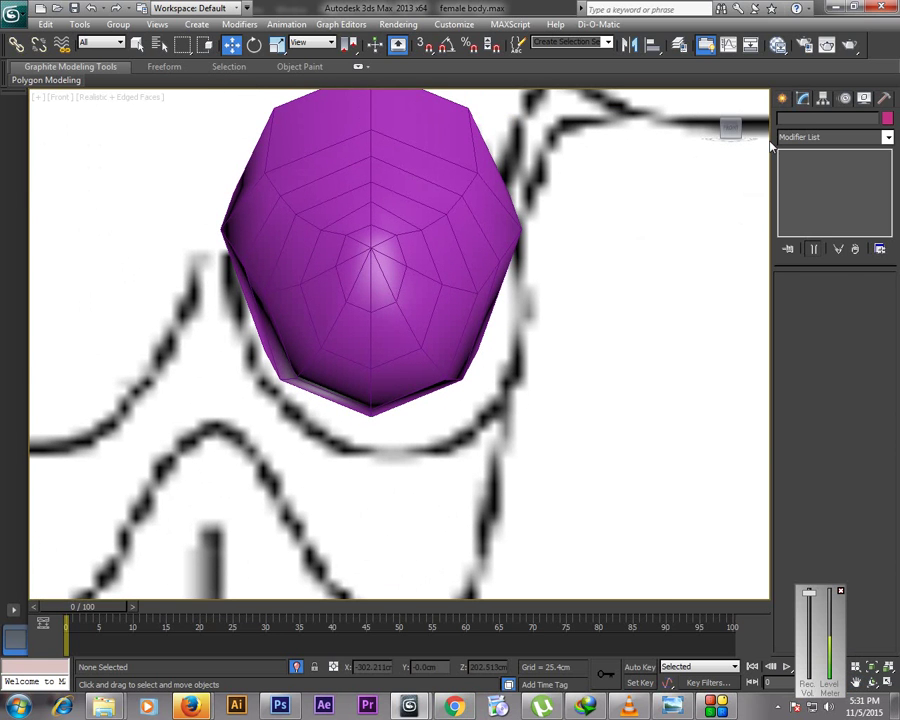
pyautogui.click(456, 179)
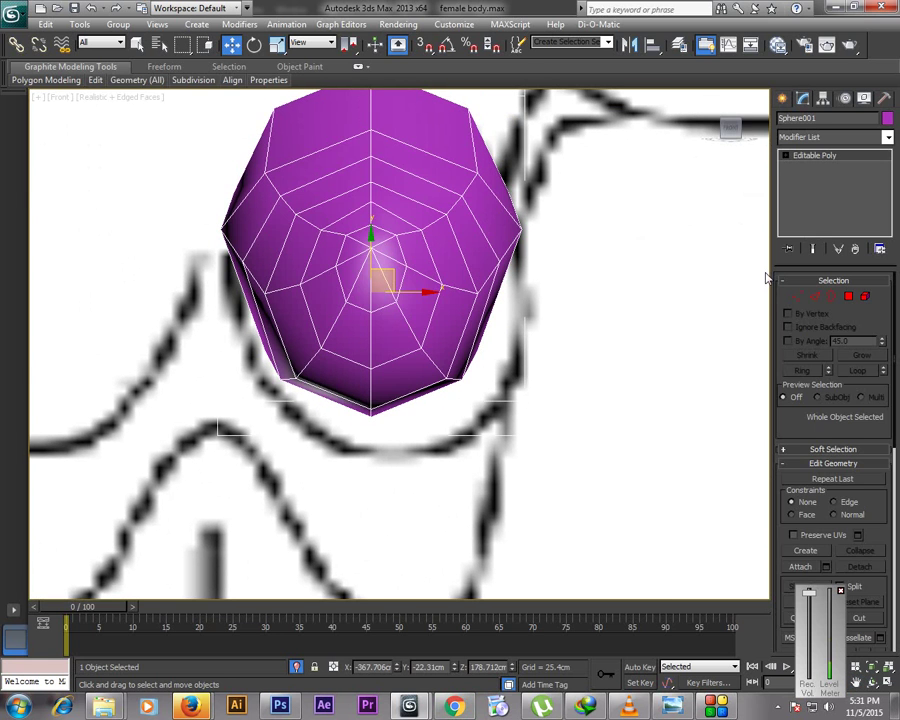
pyautogui.click(799, 297)
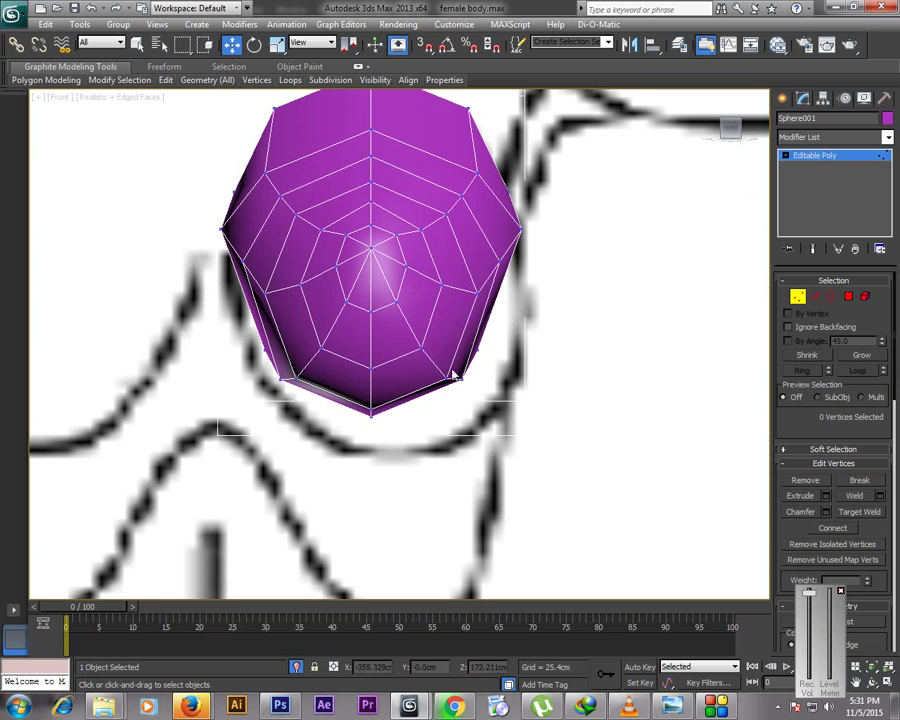
pyautogui.moveTo(502, 412); pyautogui.dragTo(500, 410)
pyautogui.moveTo(492, 352); pyautogui.dragTo(508, 386)
pyautogui.moveTo(358, 397); pyautogui.dragTo(378, 442)
pyautogui.moveTo(370, 377); pyautogui.dragTo(370, 412)
# Move the breast's lower inner vertices down and inward onto the reference outline, finishing vertex editing
pyautogui.moveTo(269, 355); pyautogui.dragTo(314, 406)
pyautogui.moveTo(243, 340); pyautogui.dragTo(304, 405)
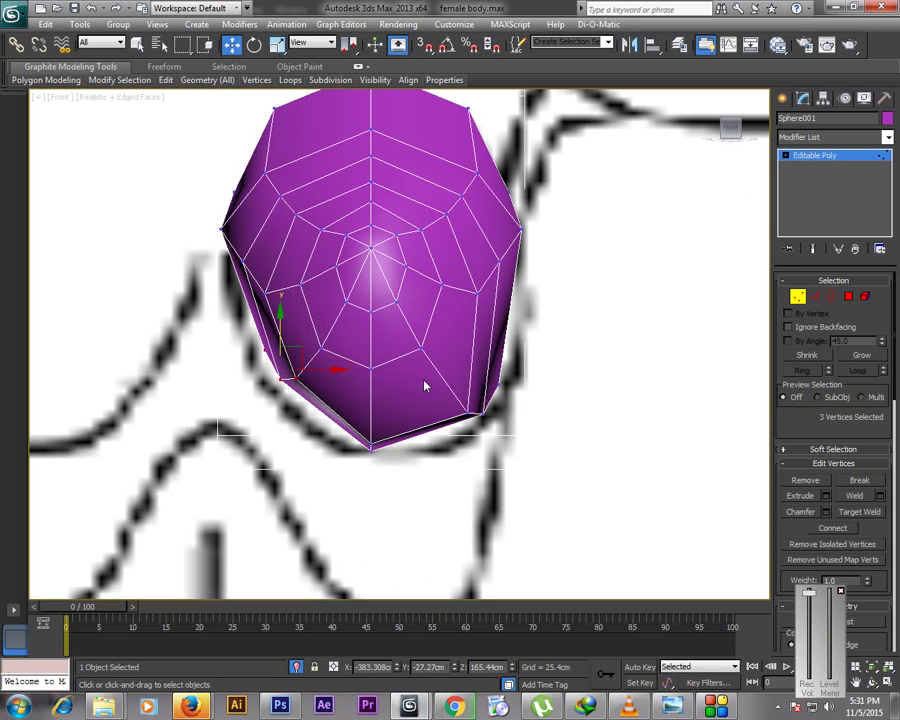
pyautogui.moveTo(299, 350); pyautogui.dragTo(282, 410)
pyautogui.click(478, 394)
pyautogui.click(440, 428)
pyautogui.moveTo(487, 425); pyautogui.dragTo(493, 427)
pyautogui.click(637, 287)
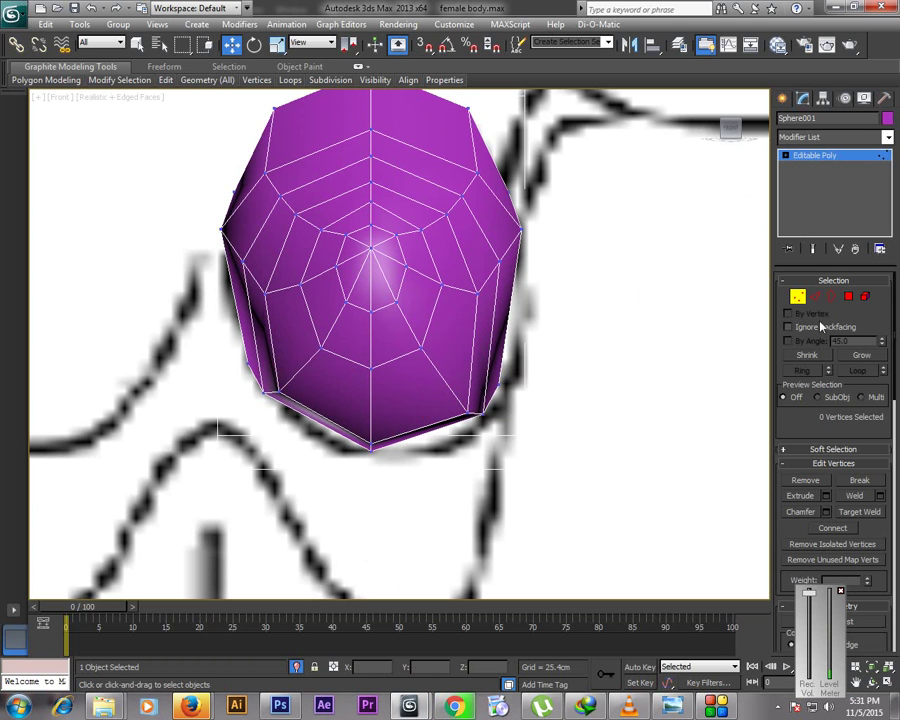
pyautogui.click(797, 297)
# Exit isolation to bring back the body and check the breast's fit against the torso in the maximized Perspective view
pyautogui.hotkey('alt', 'w')
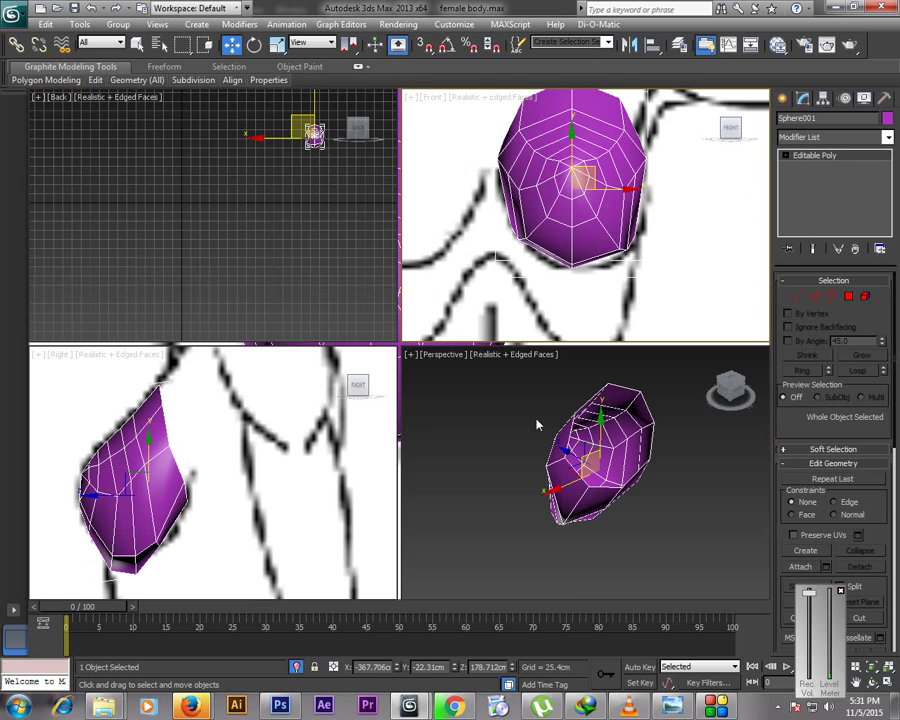
pyautogui.click(297, 666)
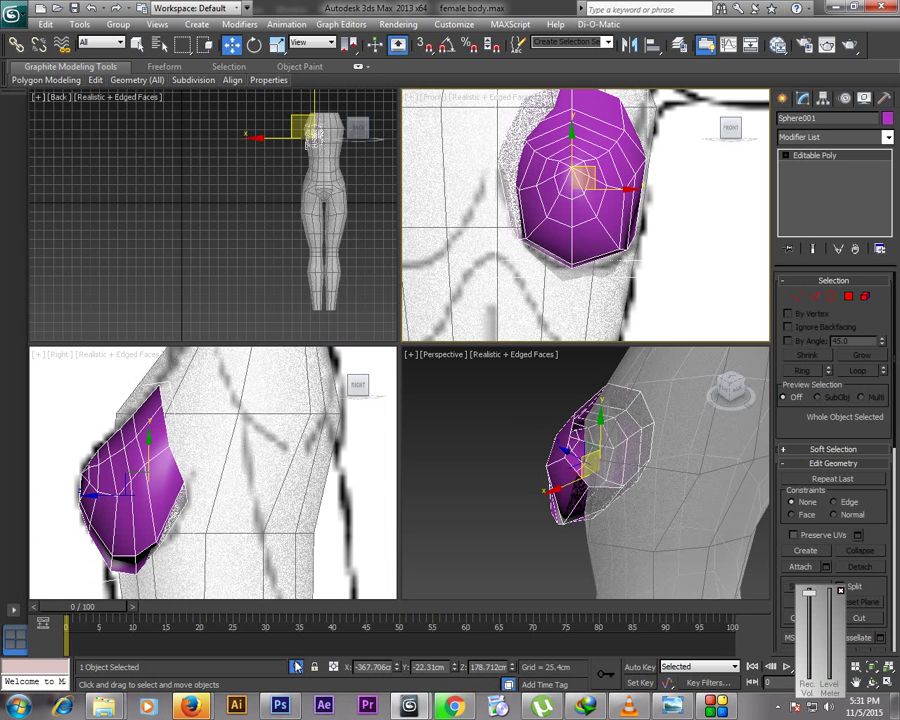
pyautogui.click(456, 535)
pyautogui.hotkey('alt', 'w')
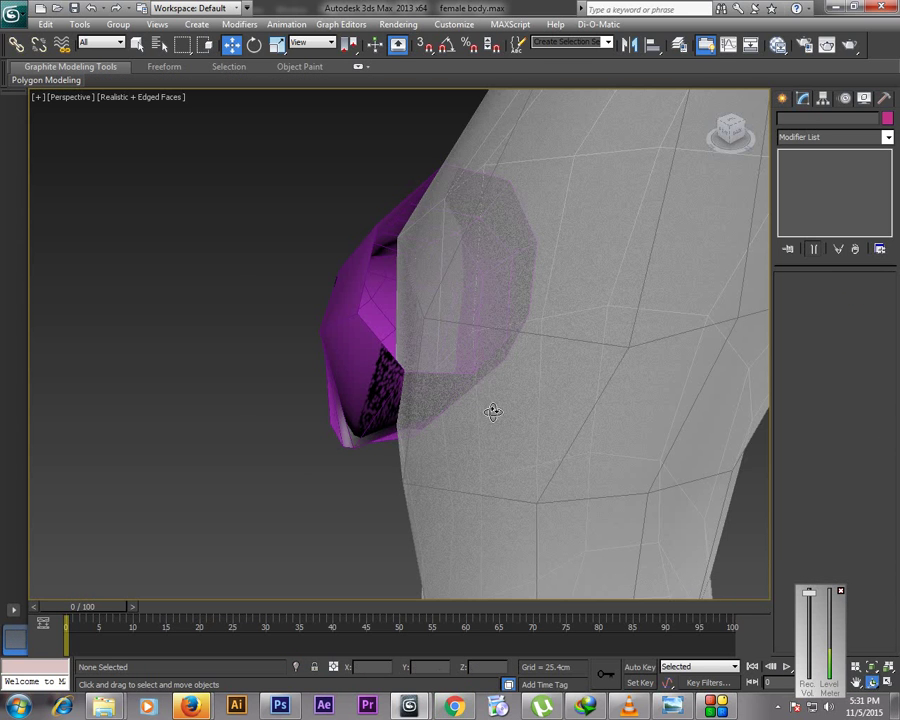
pyautogui.click(872, 683)
pyautogui.moveTo(348, 247); pyautogui.dragTo(382, 311)
pyautogui.press('w')
pyautogui.click(419, 323)
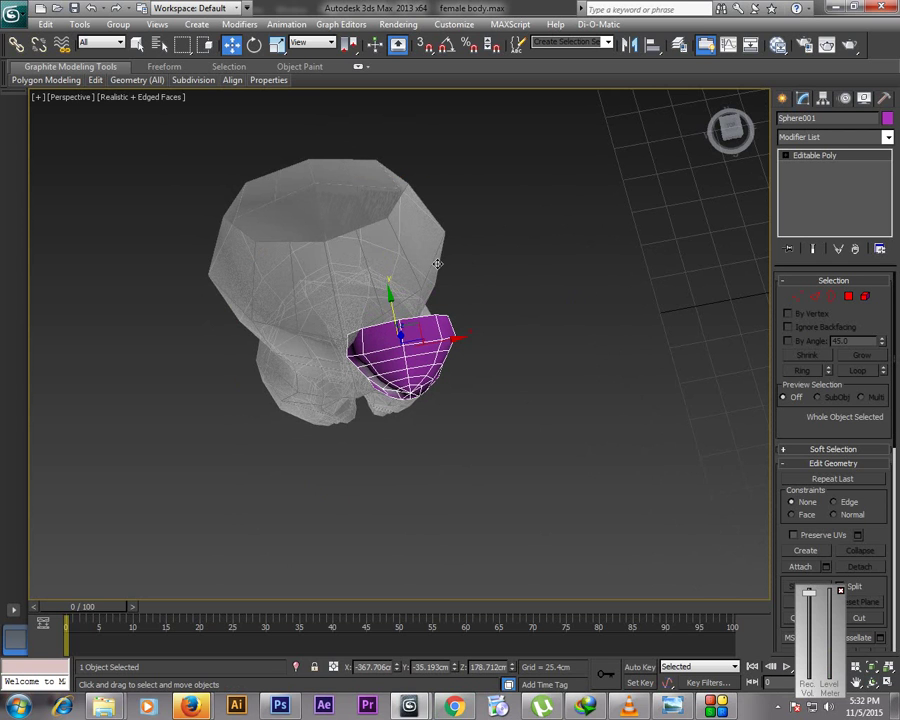
# Turn off see-through display for the body and view the whole figure from the front
pyautogui.click(402, 246)
pyautogui.hotkey('alt', 'x')
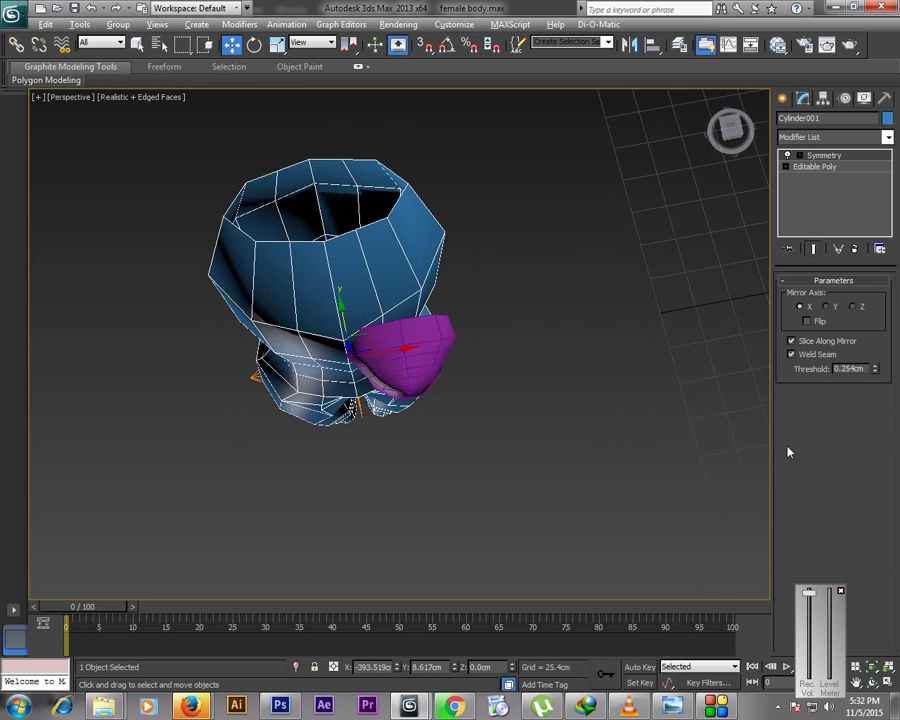
pyautogui.click(870, 682)
pyautogui.moveTo(388, 302); pyautogui.dragTo(386, 213)
pyautogui.rightClick(430, 250)
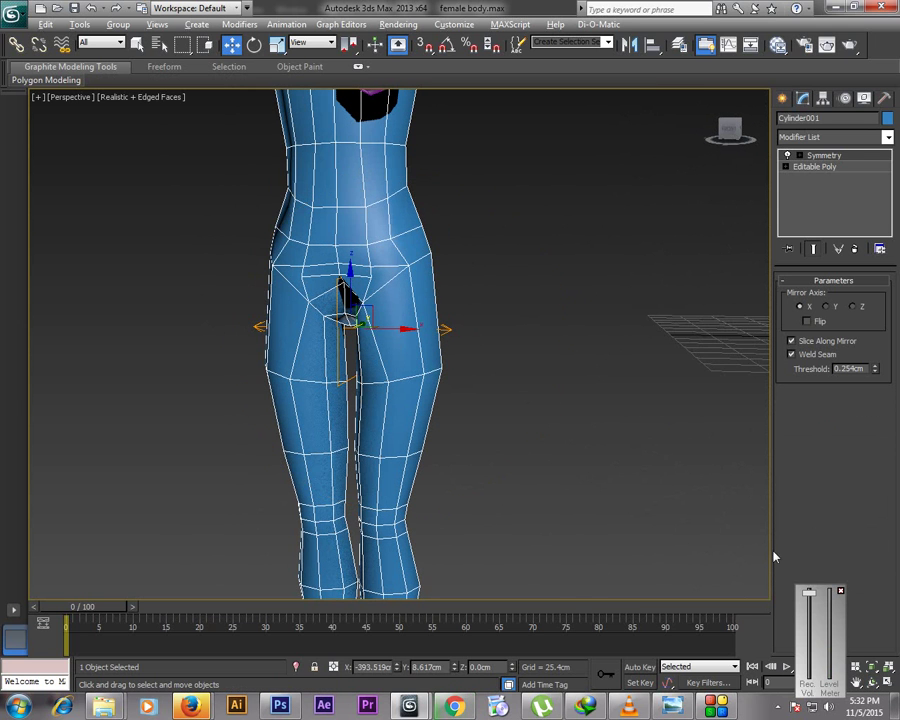
# Maximize the Front view on the upper torso and select the body instead of the breast
pyautogui.hotkey('alt', 'w')
pyautogui.click(614, 224)
pyautogui.hotkey('alt', 'w')
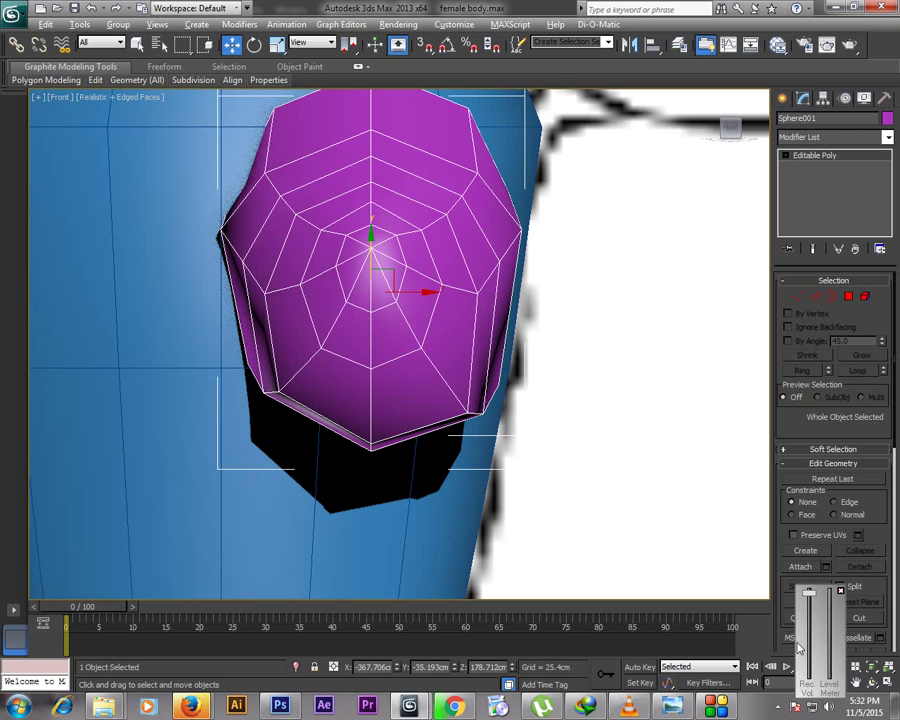
pyautogui.moveTo(622, 218); pyautogui.dragTo(496, 410, button='middle')
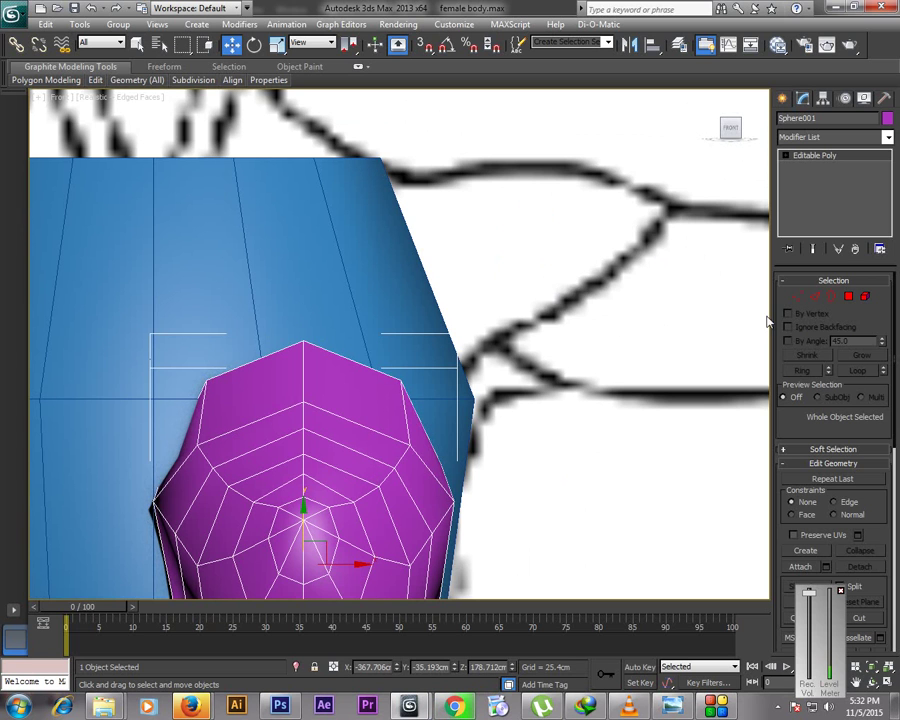
pyautogui.press('2')
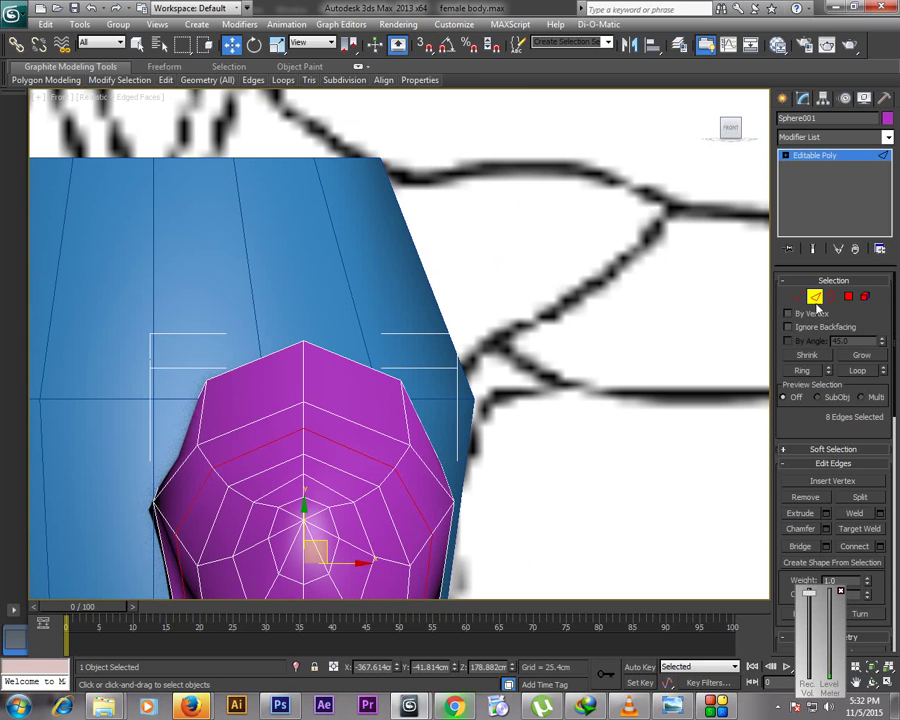
pyautogui.click(394, 257)
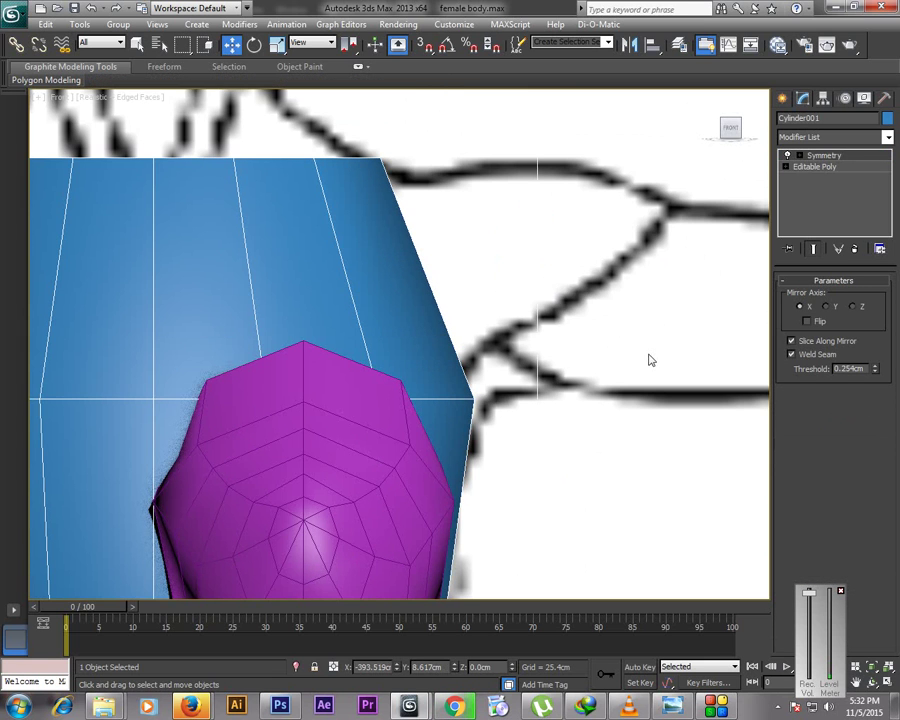
pyautogui.moveTo(456, 316); pyautogui.dragTo(484, 198, button='middle')
pyautogui.scroll(-4, 434, 263)
pyautogui.press('w')
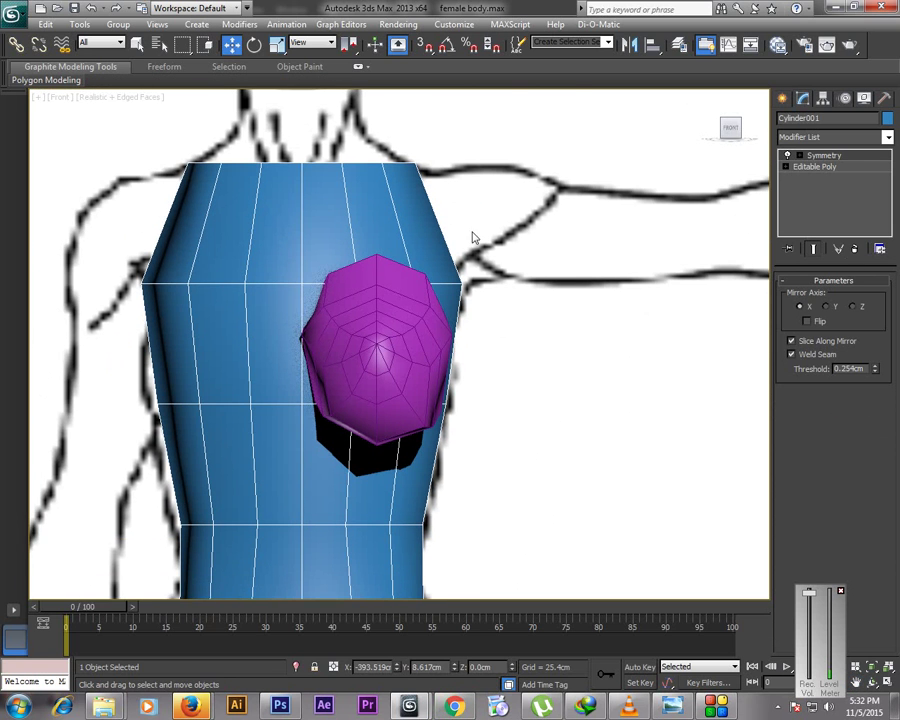
# Connect the ring of vertical edges across the upper torso with 1 segment in the body's Editable Poly, keeping the mirrored result shown
pyautogui.click(830, 167)
pyautogui.click(813, 248)
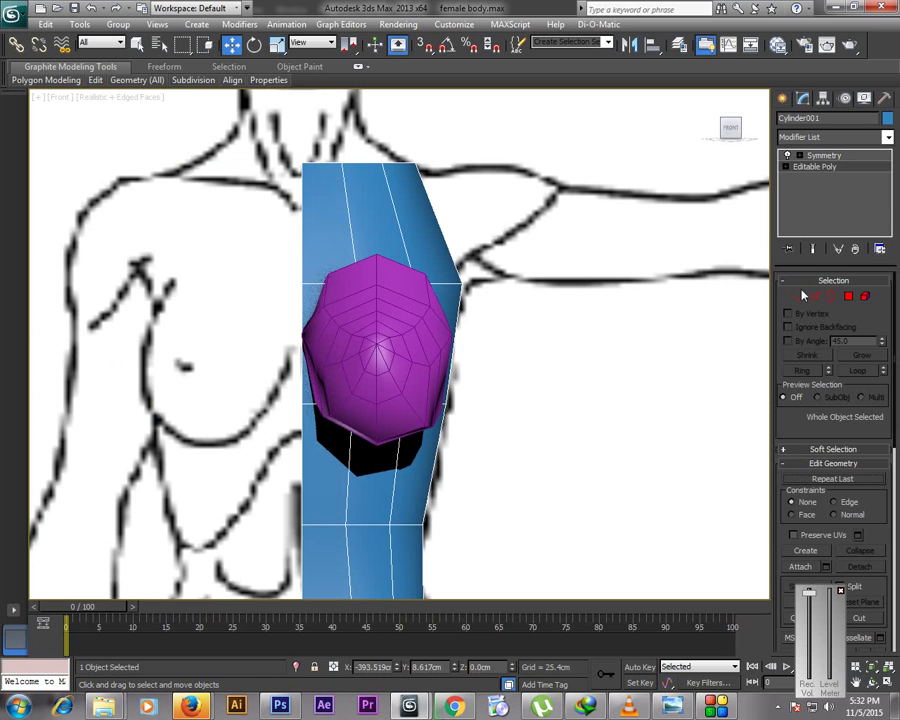
pyautogui.click(813, 249)
pyautogui.press('2')
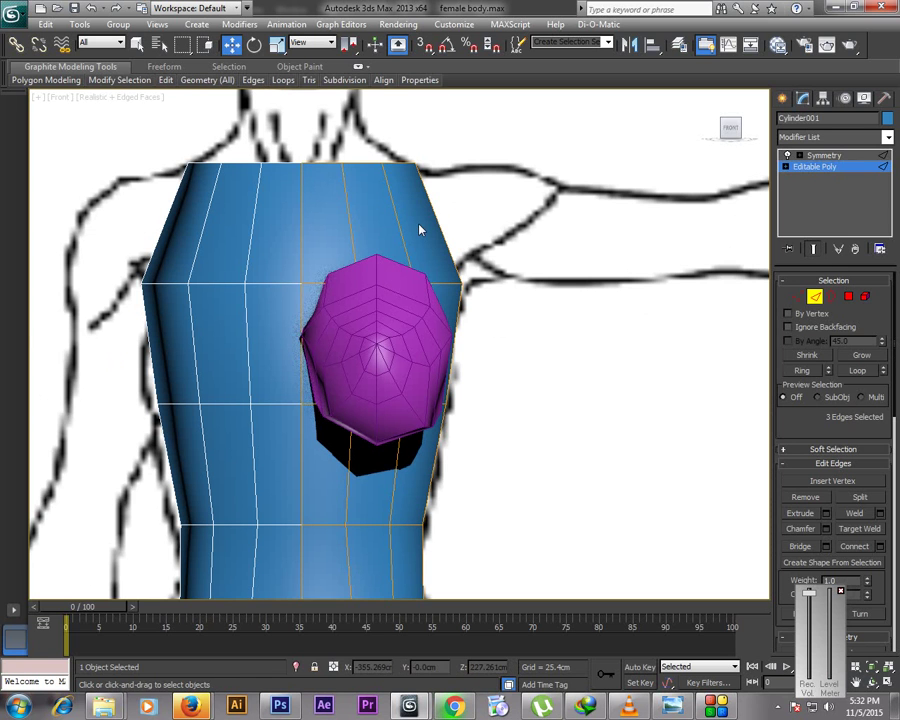
pyautogui.click(430, 221)
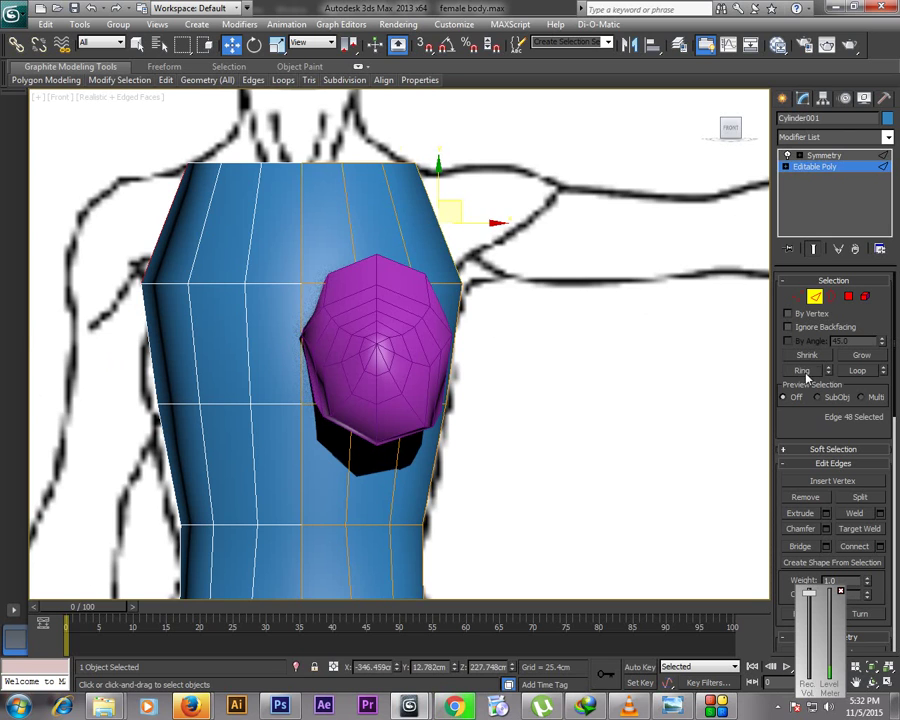
pyautogui.click(802, 370)
pyautogui.rightClick(631, 299)
pyautogui.click(509, 347)
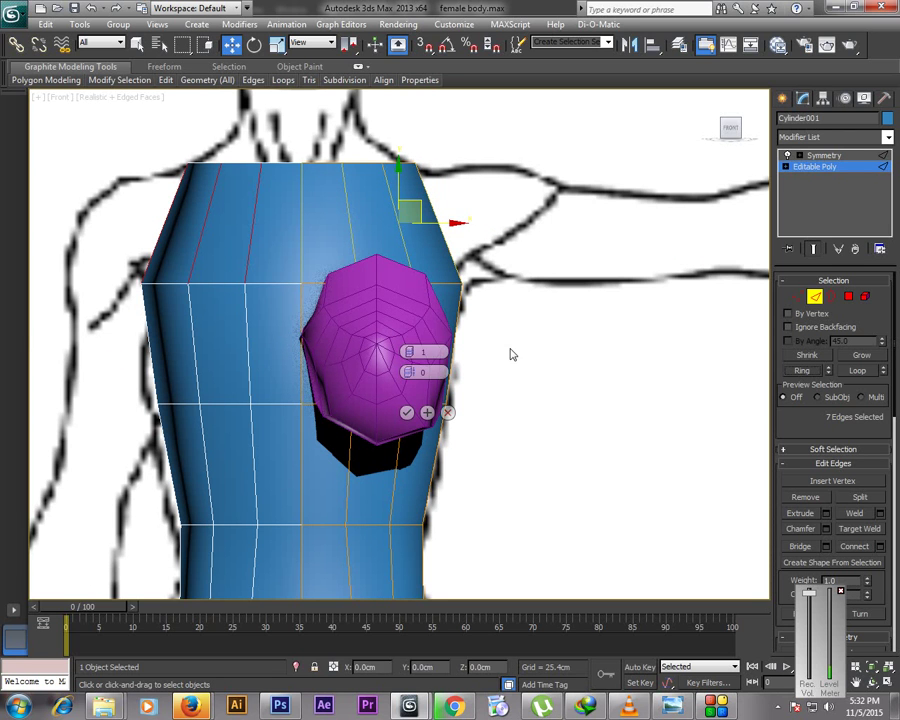
pyautogui.click(406, 412)
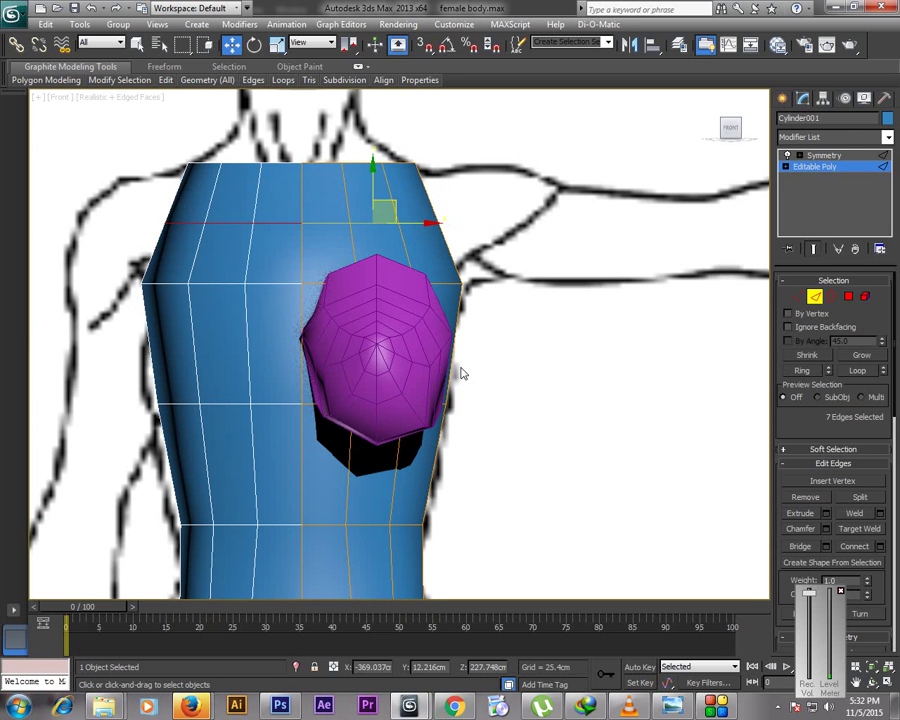
# Move the outer vertices of the new upper-torso edge loop up and outward toward the shoulder
pyautogui.click(508, 246)
pyautogui.press('1')
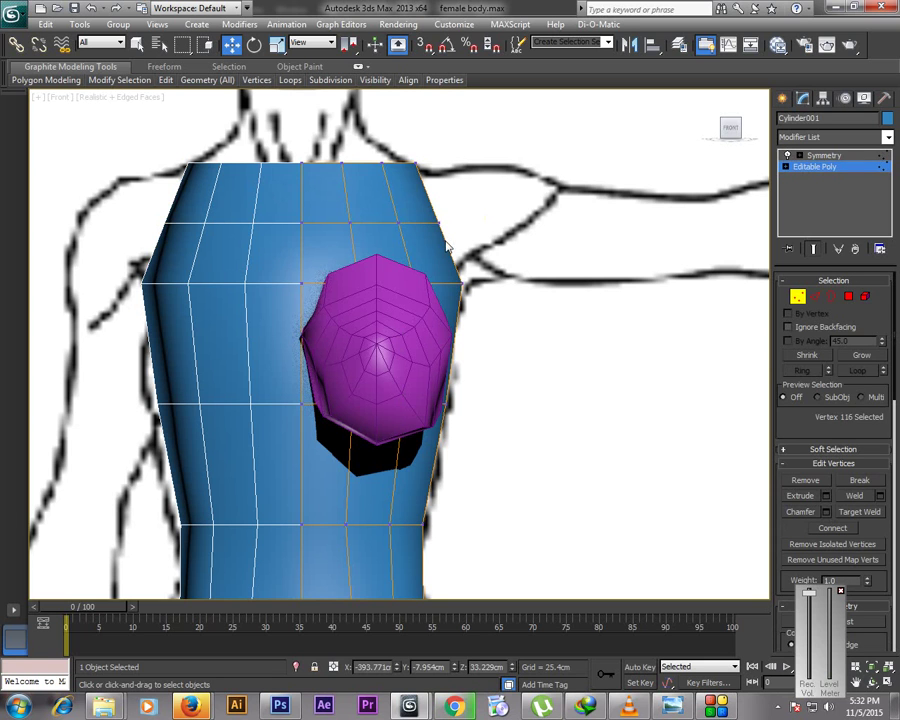
pyautogui.moveTo(447, 246); pyautogui.dragTo(446, 192)
pyautogui.click(486, 236)
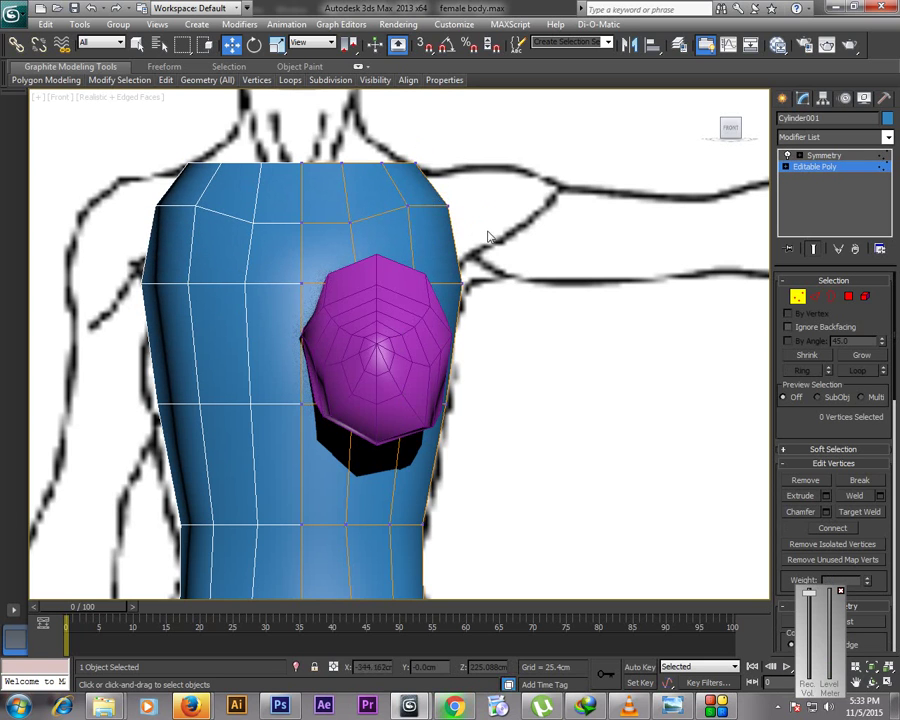
# Examine the reshaped upper torso from the side in the maximized Perspective view
pyautogui.hotkey('alt', 'w')
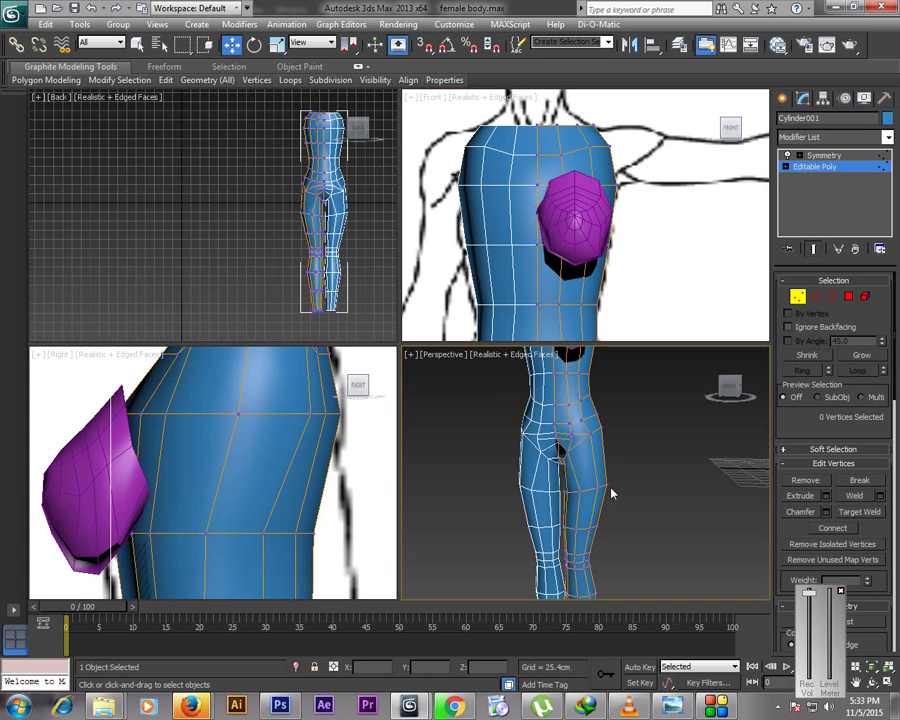
pyautogui.hotkey('alt', 'w')
pyautogui.keyDown('alt'); pyautogui.moveTo(603, 484); pyautogui.dragTo(704, 533, button='middle'); pyautogui.keyUp('alt')
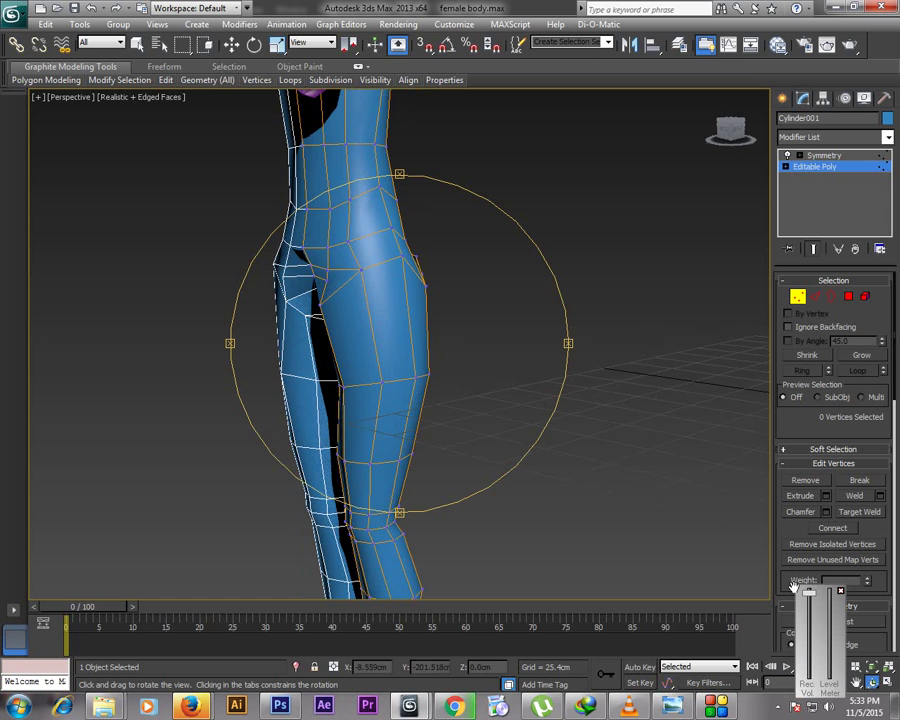
pyautogui.click(858, 682)
pyautogui.moveTo(458, 222); pyautogui.dragTo(480, 444)
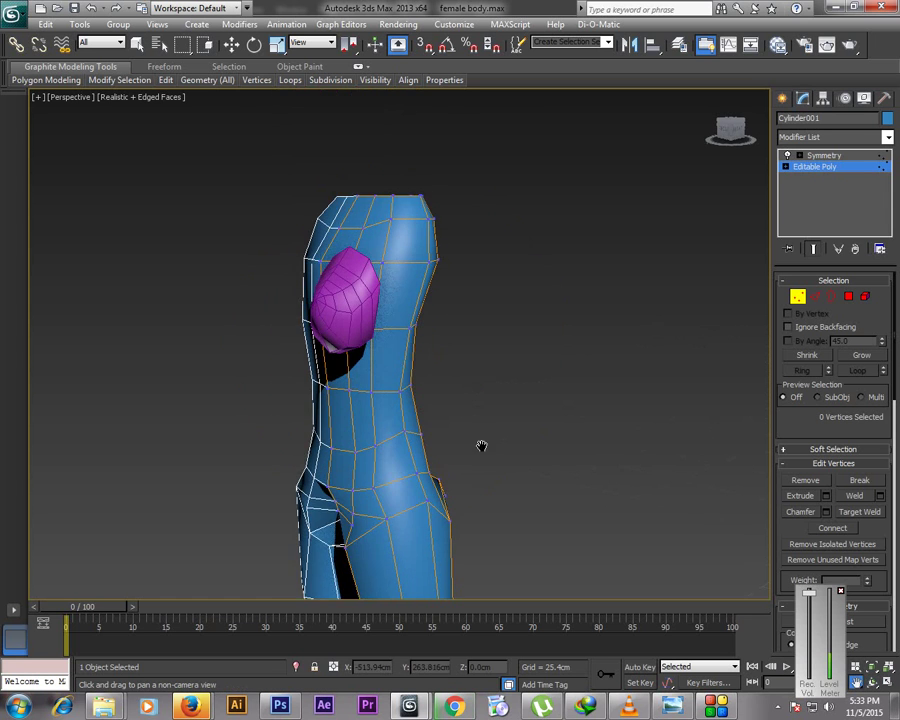
pyautogui.scroll(4, 482, 440)
pyautogui.moveTo(502, 340); pyautogui.dragTo(482, 489)
pyautogui.press('w')
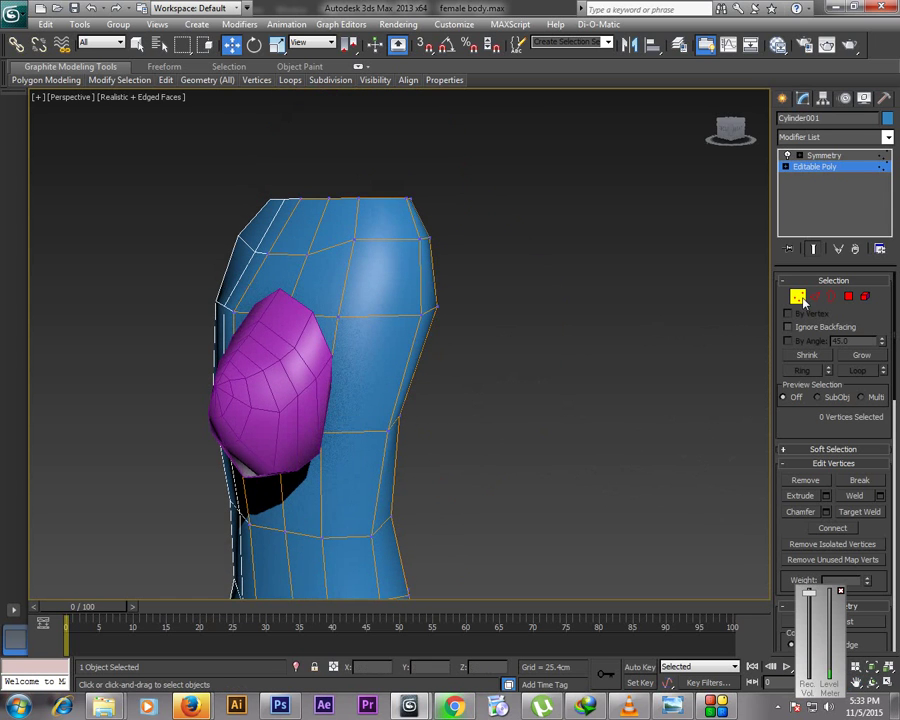
# Try to connect the four edges meeting at the shoulder's side vertex with 1 segment
pyautogui.click(420, 239)
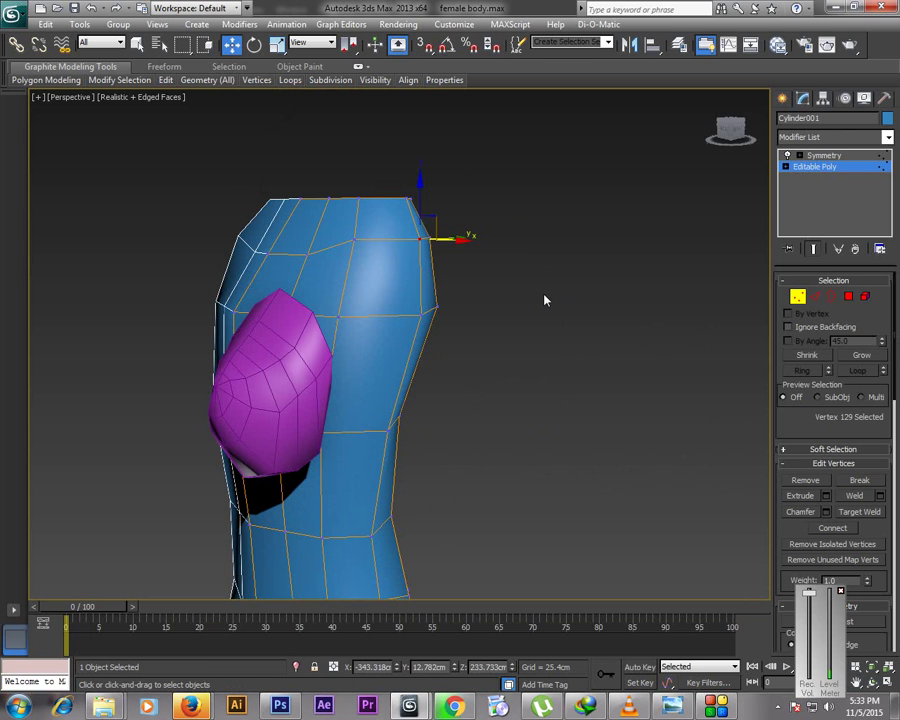
pyautogui.press('2')
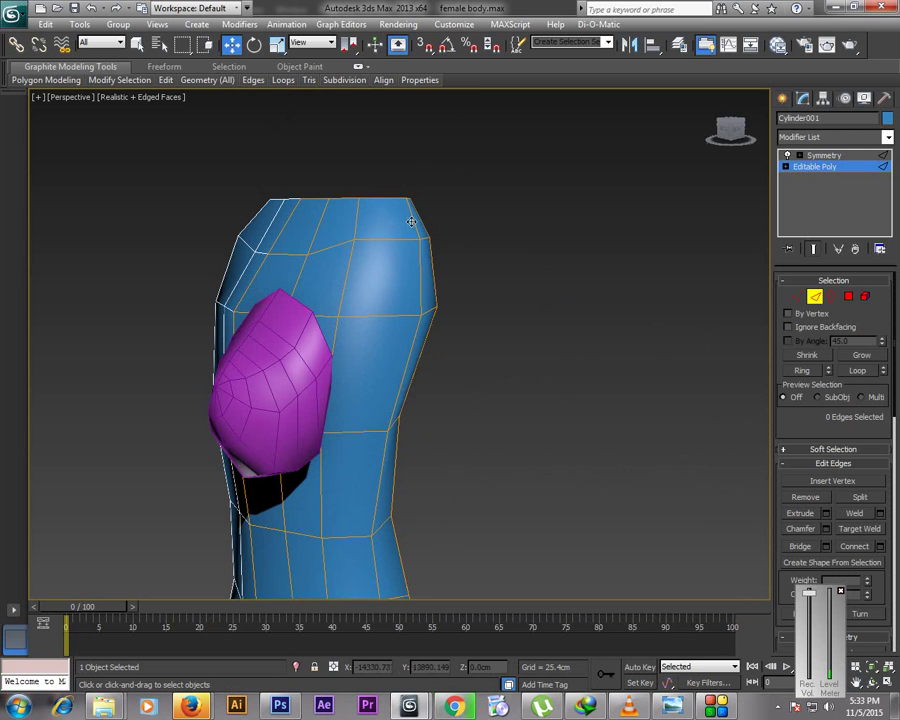
pyautogui.click(404, 239)
pyautogui.keyDown('ctrl'); pyautogui.click(400, 239); pyautogui.keyUp('ctrl')
pyautogui.keyDown('ctrl'); pyautogui.click(418, 280); pyautogui.keyUp('ctrl')
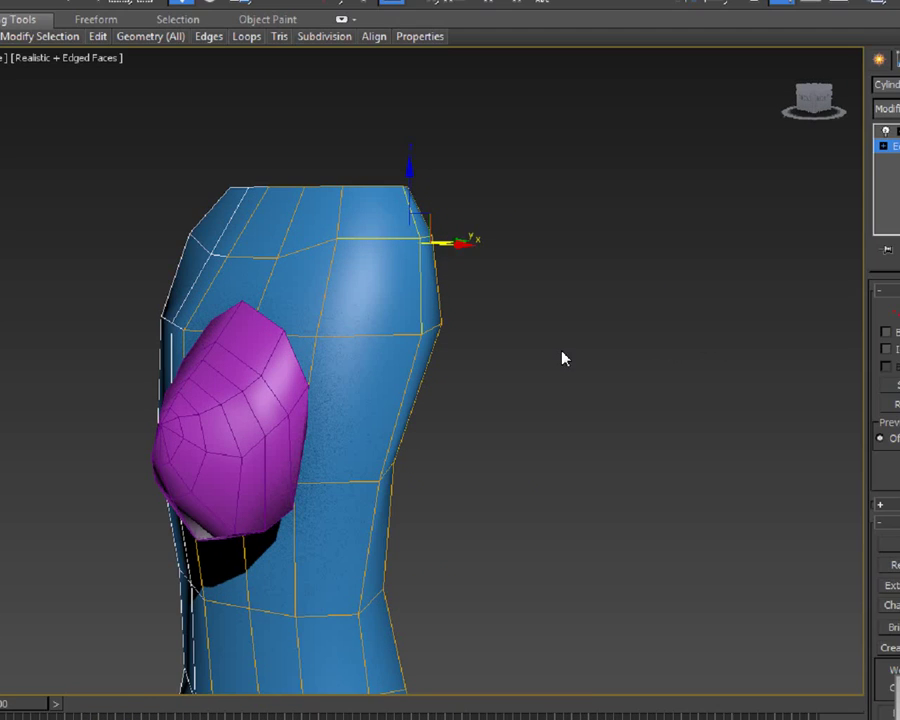
pyautogui.rightClick(520, 330)
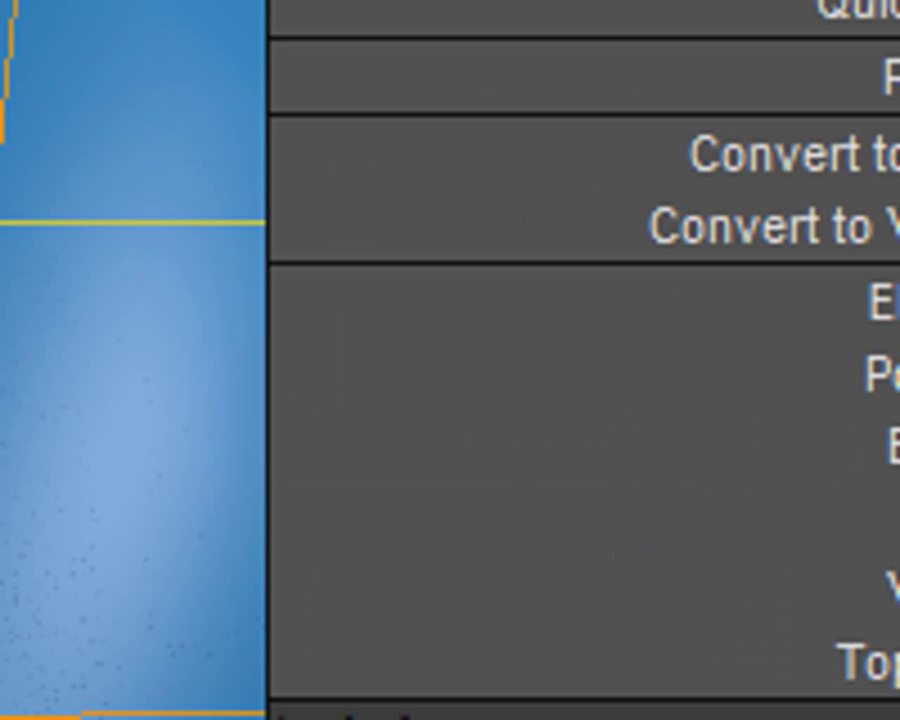
pyautogui.press('Escape')
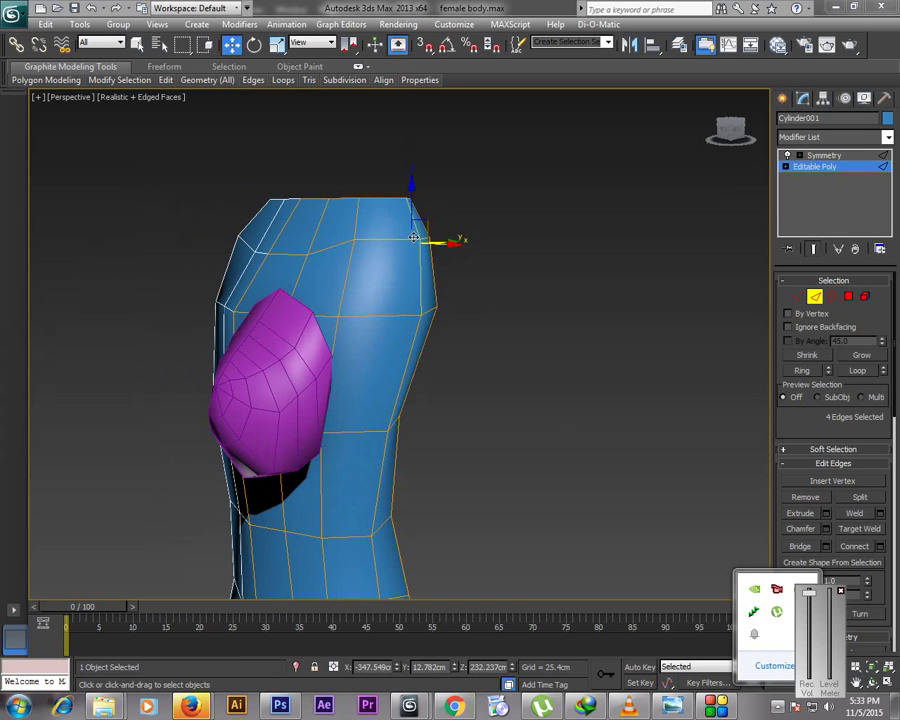
pyautogui.rightClick(534, 321)
pyautogui.click(527, 365)
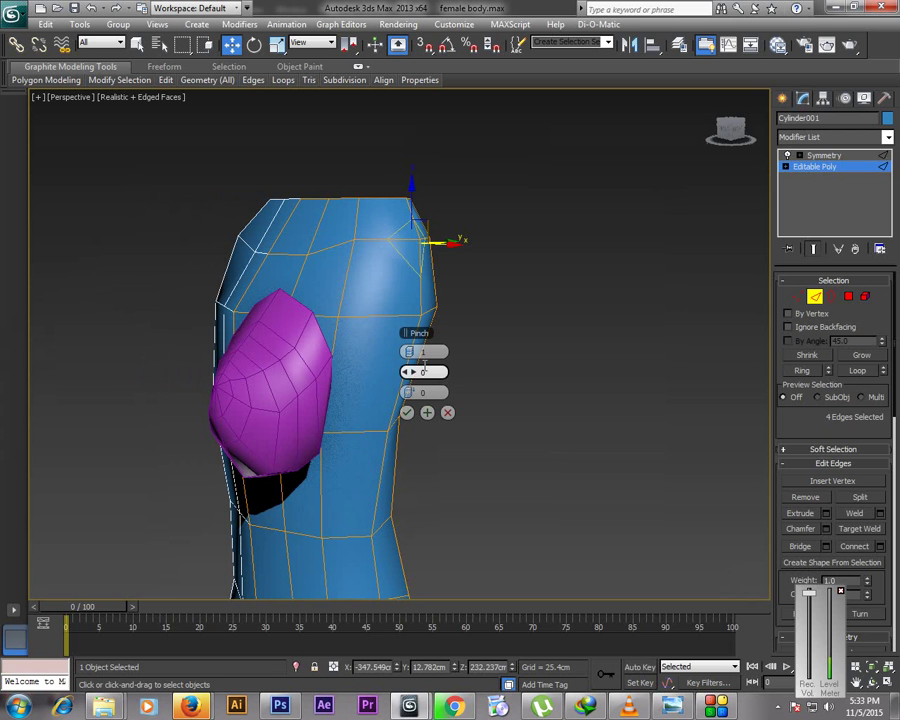
pyautogui.click(406, 412)
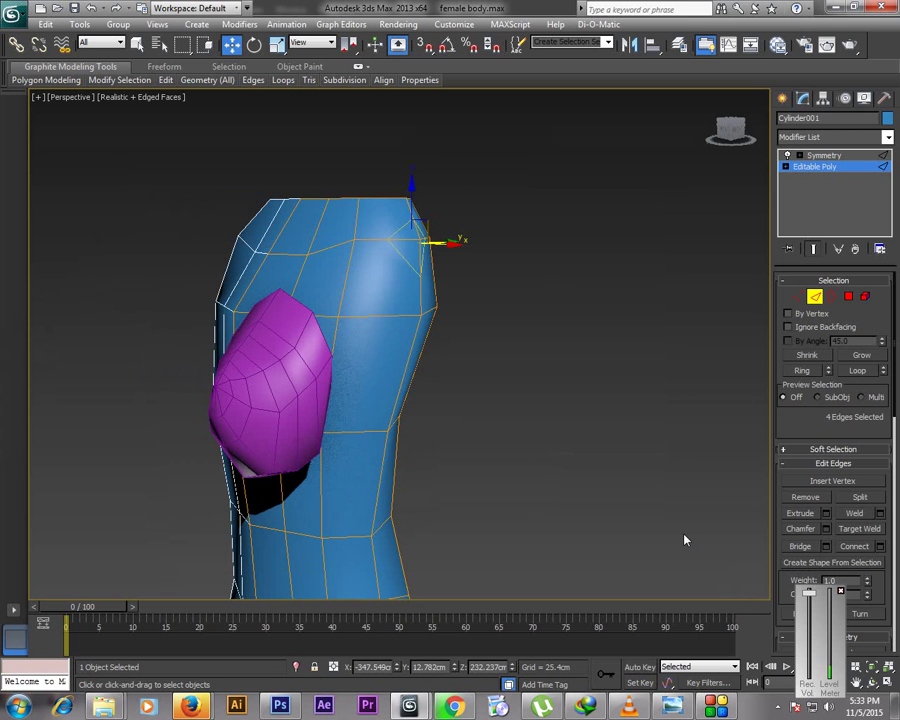
# Select the four edges around the shoulder's side vertex and connect them with 1 segment to form a diamond for the arm
pyautogui.hotkey('ctrl', 'r')
pyautogui.moveTo(520, 340); pyautogui.dragTo(420, 260)
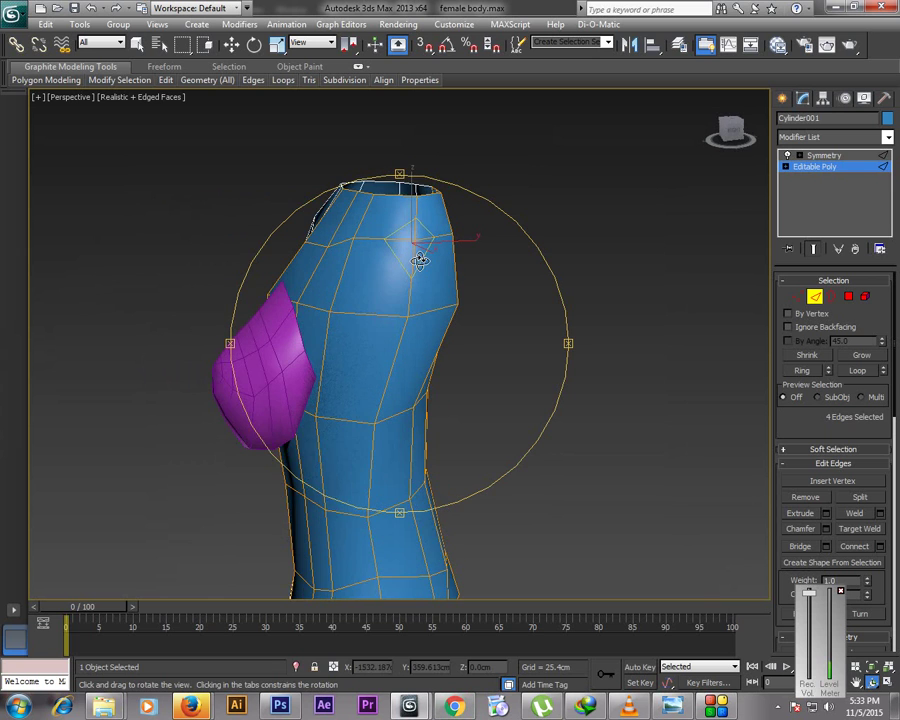
pyautogui.keyDown('alt'); pyautogui.moveTo(420, 260); pyautogui.dragTo(454, 258, button='middle'); pyautogui.keyUp('alt')
pyautogui.keyDown('alt'); pyautogui.moveTo(545, 300); pyautogui.dragTo(500, 454, button='middle'); pyautogui.keyUp('alt')
pyautogui.scroll(3, 532, 360)
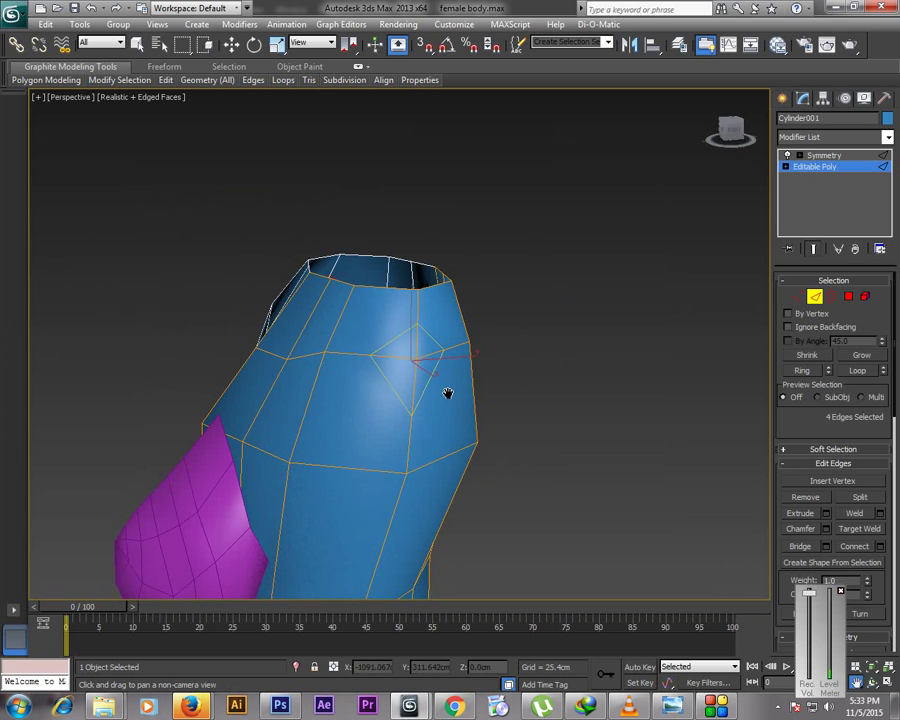
pyautogui.press('w')
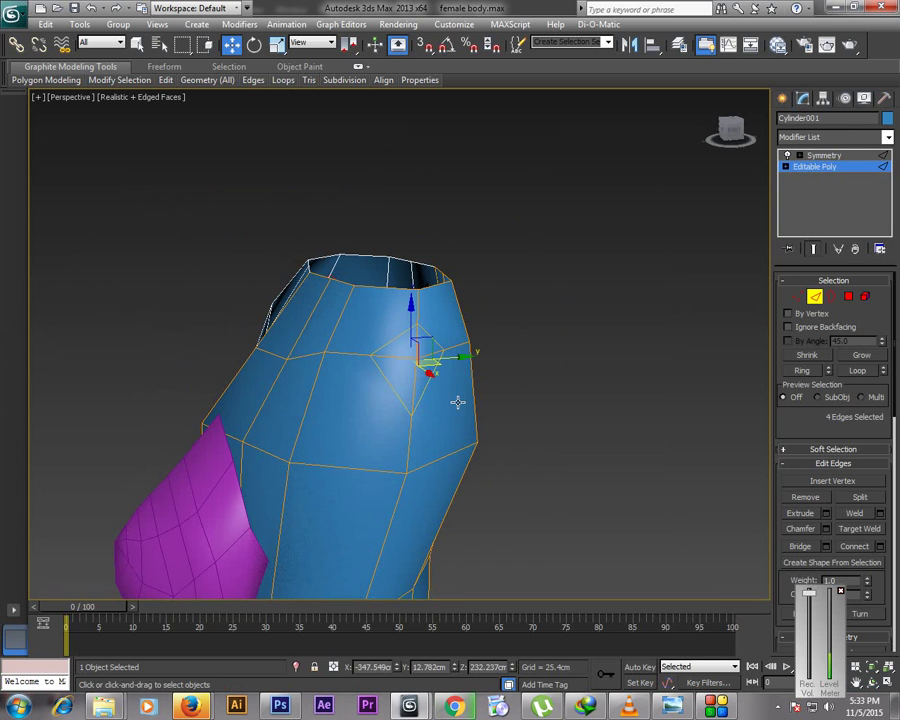
pyautogui.click(446, 372)
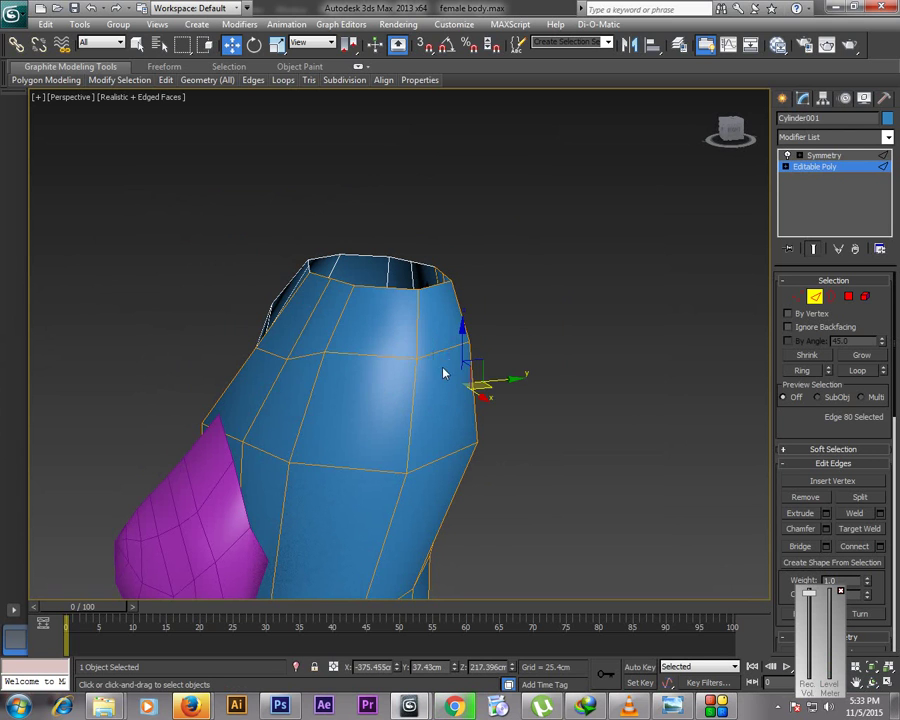
pyautogui.click(414, 342)
pyautogui.keyDown('ctrl'); pyautogui.click(418, 338); pyautogui.keyUp('ctrl')
pyautogui.keyDown('ctrl'); pyautogui.click(397, 355); pyautogui.keyUp('ctrl')
pyautogui.keyDown('ctrl'); pyautogui.click(411, 388); pyautogui.keyUp('ctrl')
pyautogui.rightClick(441, 404)
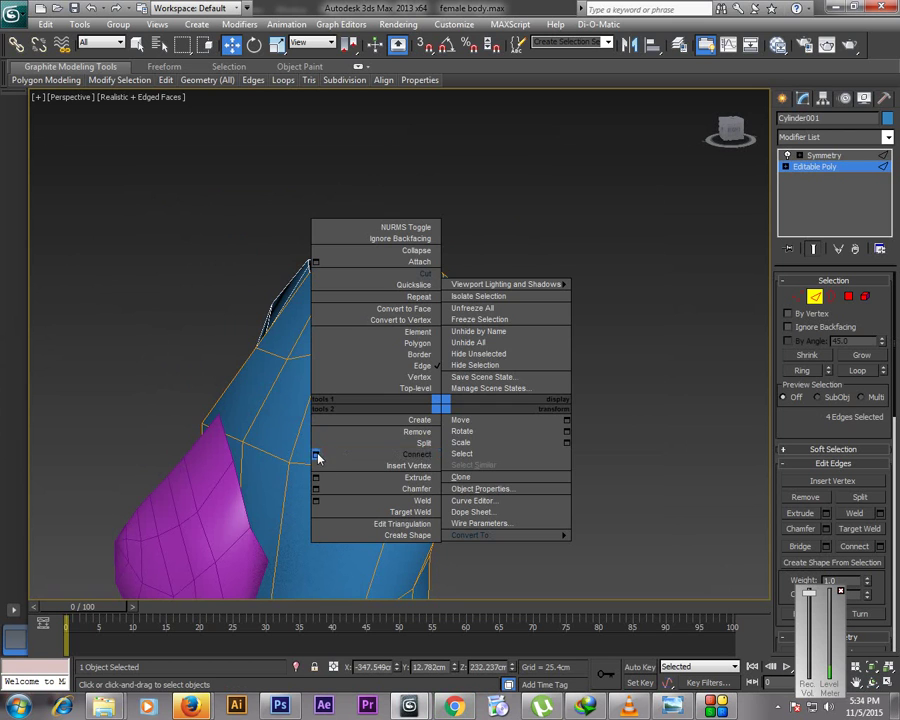
pyautogui.click(317, 456)
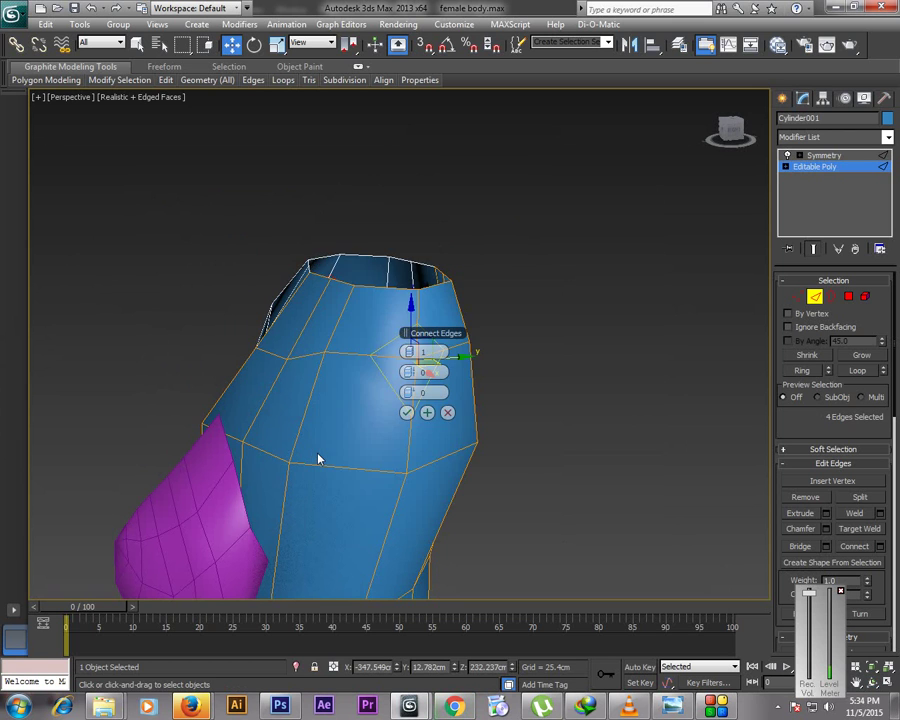
pyautogui.click(407, 413)
# Cut new edges from the midpoints of the diamond's two upper sides out to the neighboring vertical edges
pyautogui.keyDown('ctrl'); pyautogui.click(797, 296); pyautogui.keyUp('ctrl')
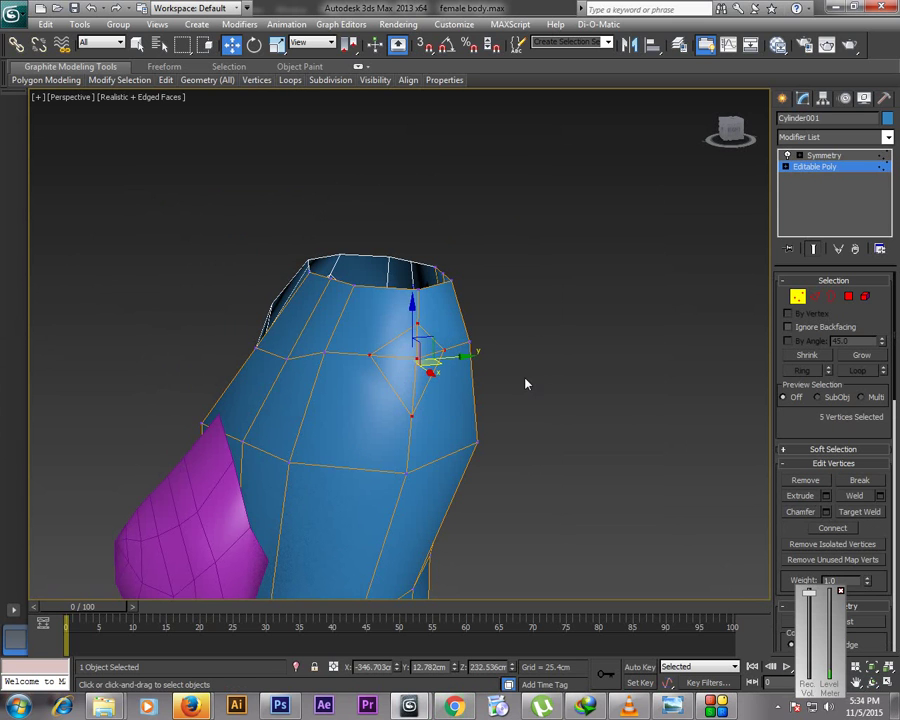
pyautogui.rightClick(521, 374)
pyautogui.click(506, 268)
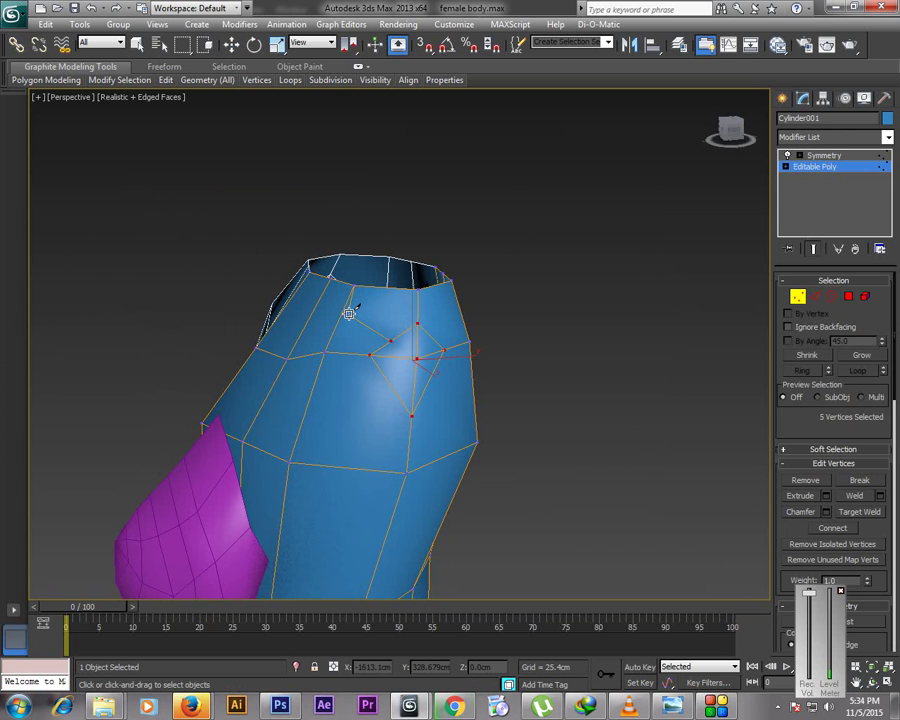
pyautogui.click(444, 349)
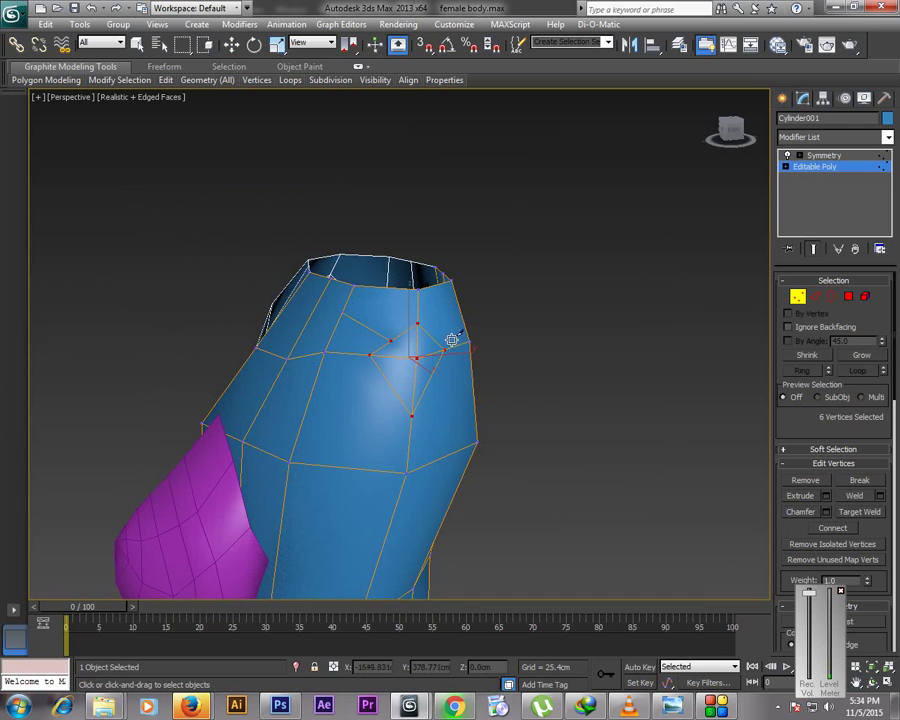
pyautogui.click(432, 335)
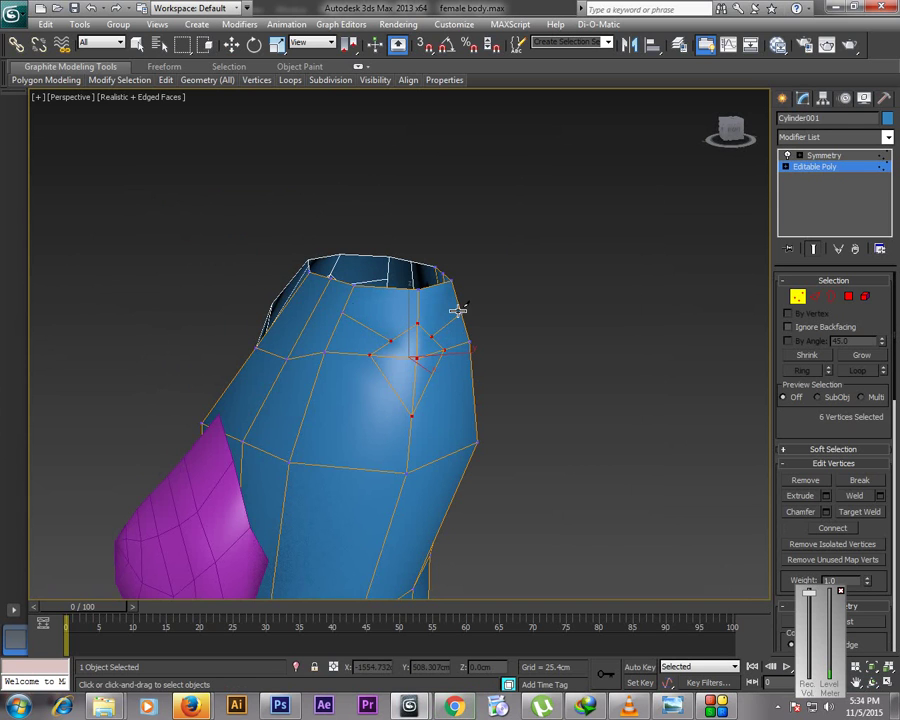
# Cut new edges from the midpoints of the diamond's two lower sides out to the neighboring vertical edges, finishing the cuts
pyautogui.click(387, 382)
pyautogui.click(307, 408)
pyautogui.rightClick(307, 408)
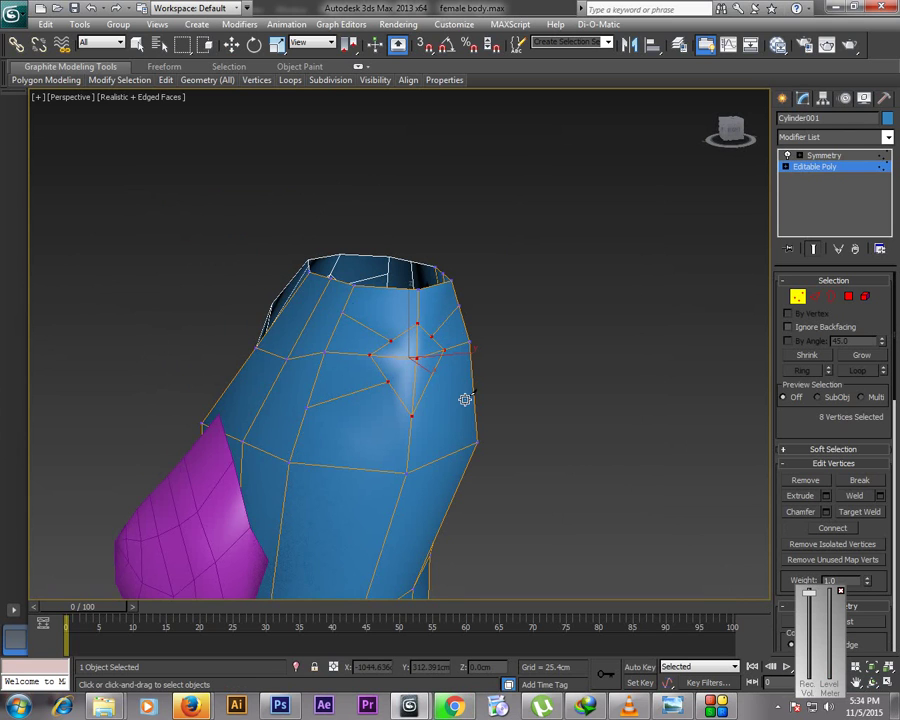
pyautogui.click(431, 380)
pyautogui.click(475, 403)
pyautogui.rightClick(475, 403)
pyautogui.click(516, 441)
pyautogui.press('w')
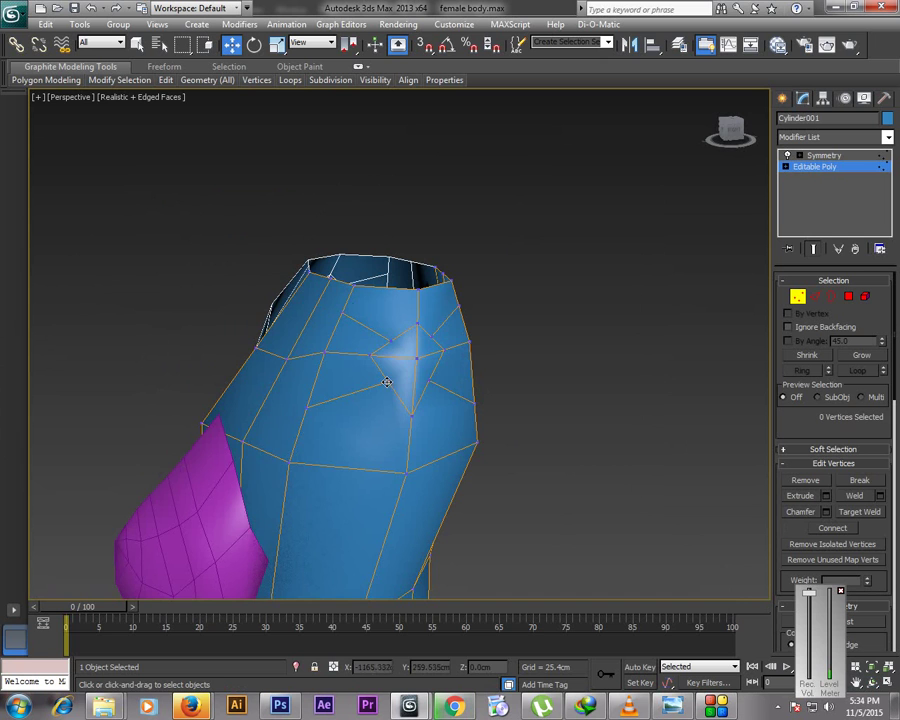
# Move the diamond's three lower vertices outward and down in the Right view to widen the arm opening
pyautogui.click(396, 381)
pyautogui.hotkey('alt', 'w')
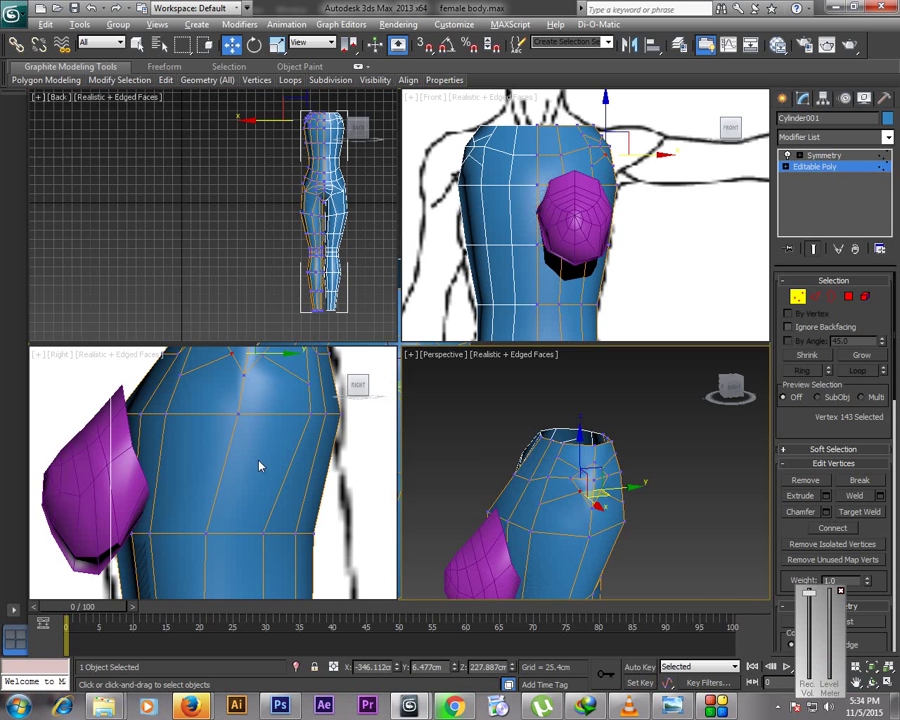
pyautogui.moveTo(249, 397); pyautogui.dragTo(263, 466, button='middle')
pyautogui.hotkey('alt', 'w')
pyautogui.moveTo(325, 487); pyautogui.dragTo(235, 511, button='middle')
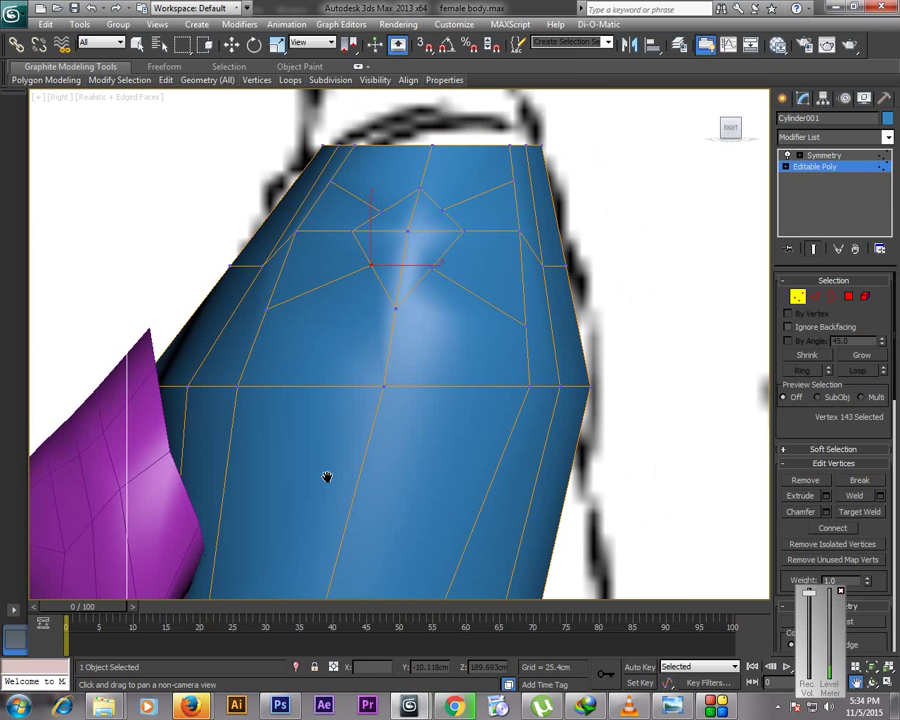
pyautogui.press('w')
pyautogui.moveTo(384, 257); pyautogui.dragTo(332, 320)
pyautogui.click(433, 277)
pyautogui.moveTo(434, 279); pyautogui.dragTo(385, 359)
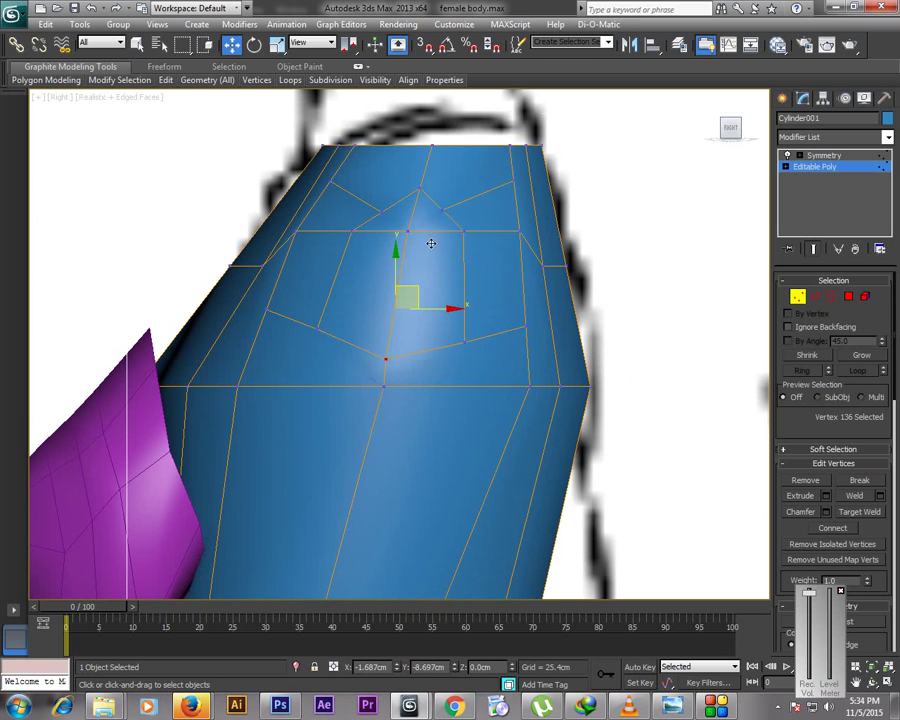
# Move the diamond's upper and side vertices outward in the Right view to round the arm opening
pyautogui.click(446, 195)
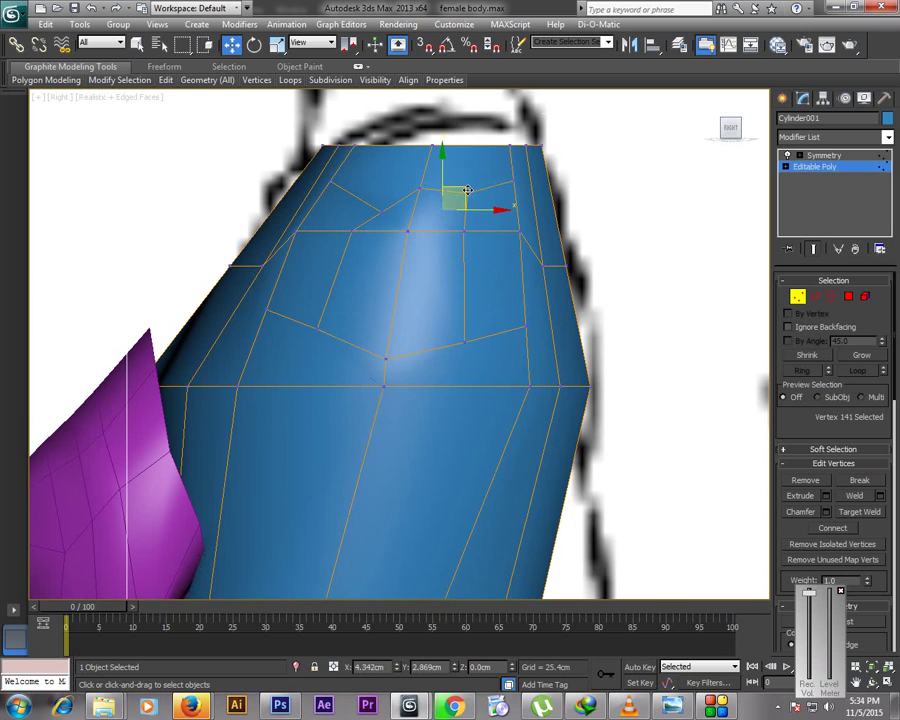
pyautogui.moveTo(467, 190); pyautogui.dragTo(494, 169)
pyautogui.click(377, 196)
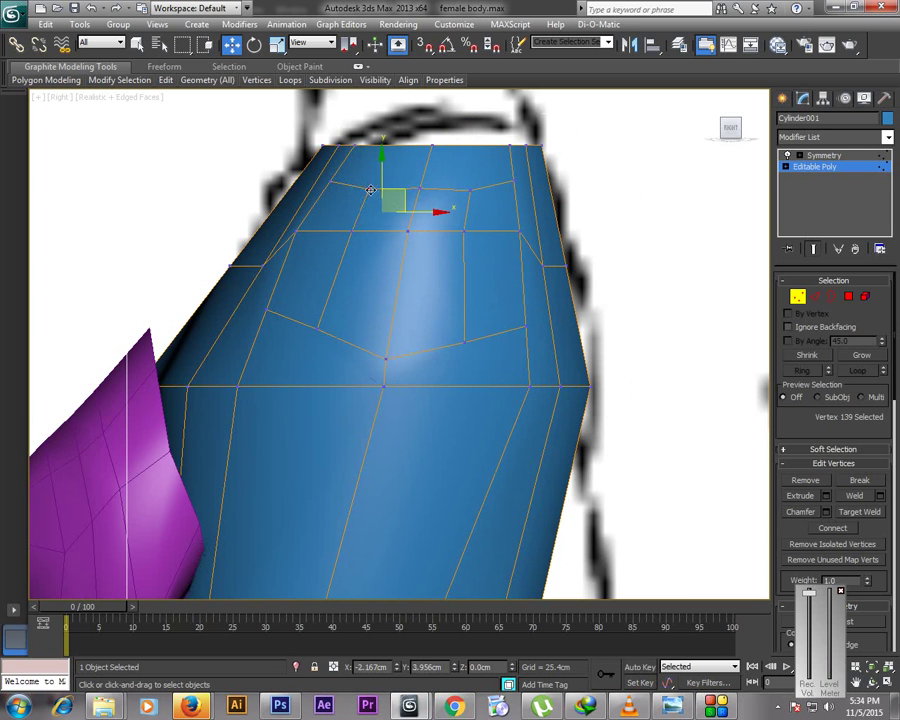
pyautogui.moveTo(375, 188); pyautogui.dragTo(387, 181)
pyautogui.moveTo(352, 231); pyautogui.dragTo(335, 228)
pyautogui.click(463, 229)
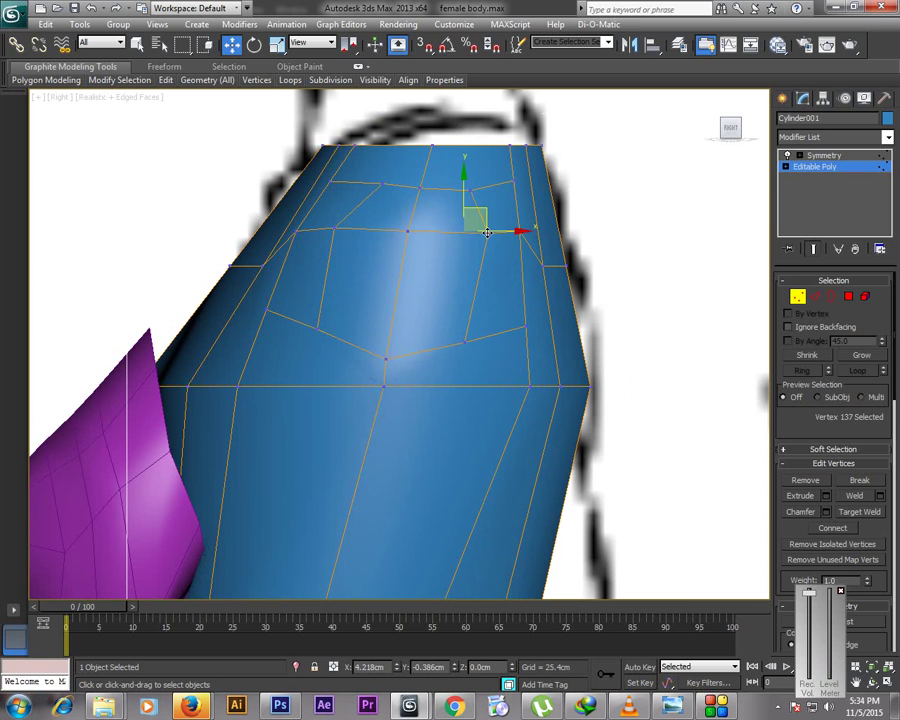
pyautogui.click(420, 187)
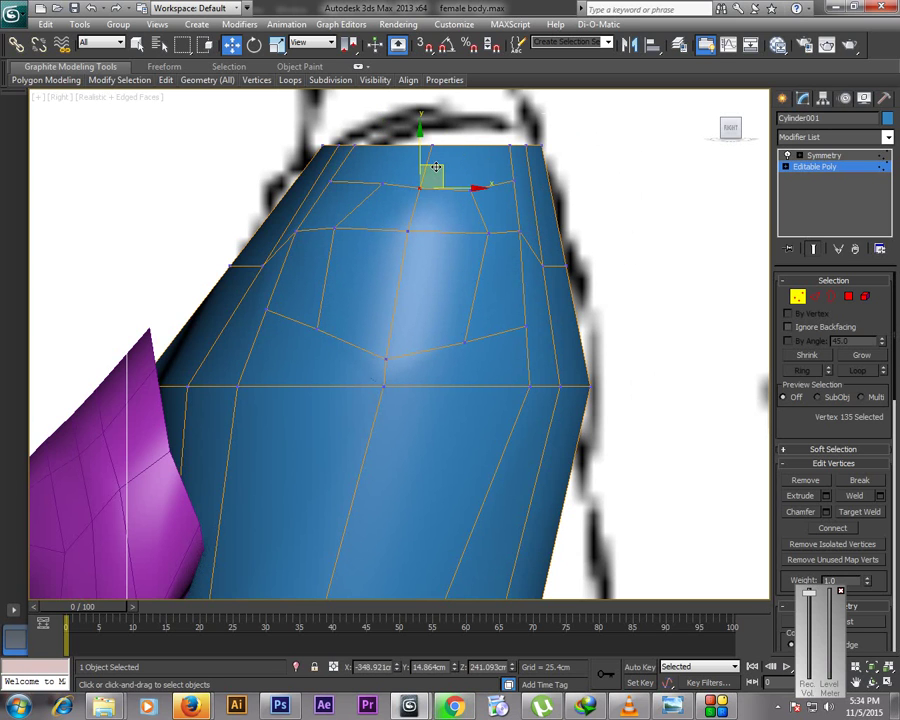
pyautogui.click(387, 301)
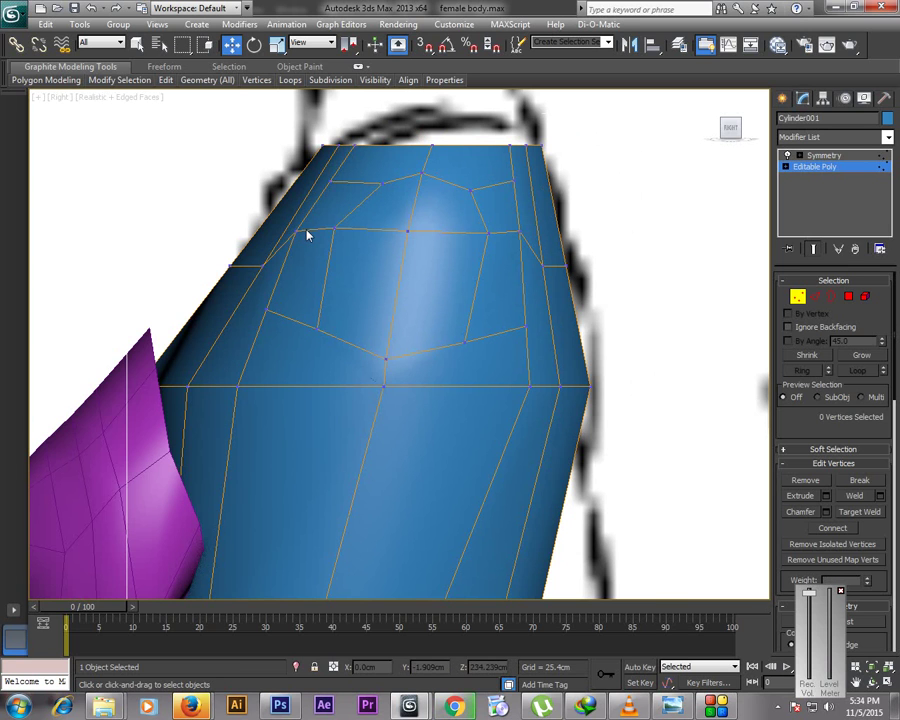
# Select the five vertices in the horizontal row through the arm opening and move them down
pyautogui.click(337, 229)
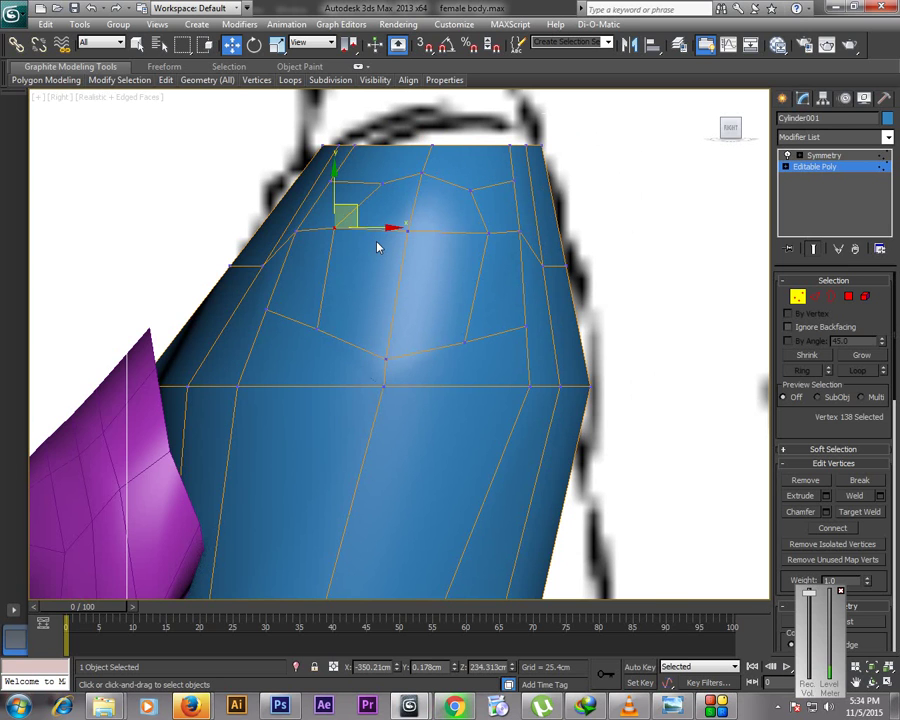
pyautogui.keyDown('ctrl'); pyautogui.click(407, 231); pyautogui.keyUp('ctrl')
pyautogui.keyDown('ctrl'); pyautogui.click(490, 233); pyautogui.keyUp('ctrl')
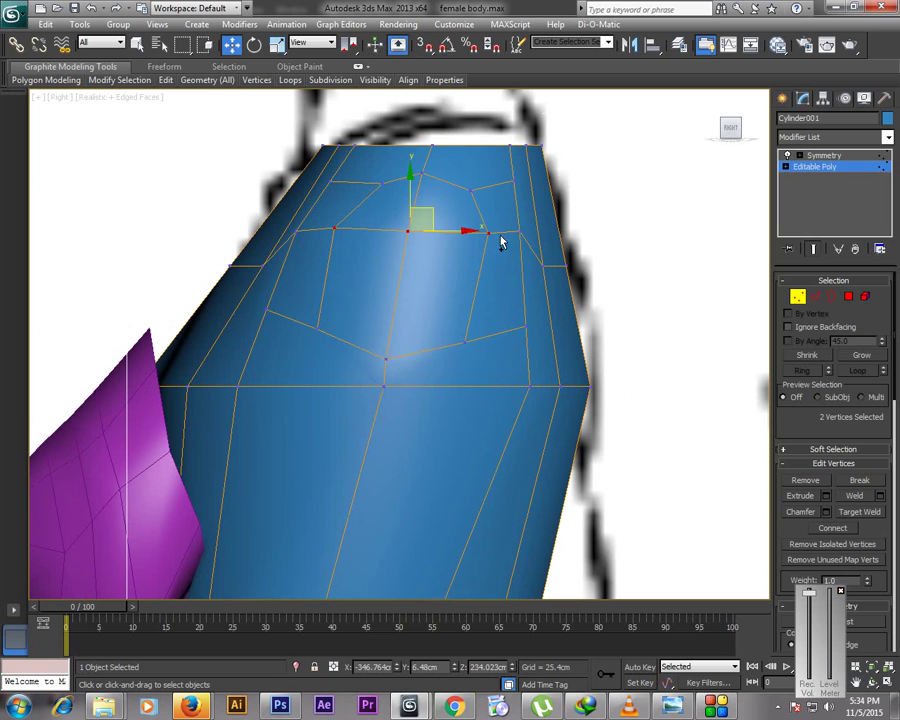
pyautogui.keyDown('ctrl'); pyautogui.click(517, 232); pyautogui.keyUp('ctrl')
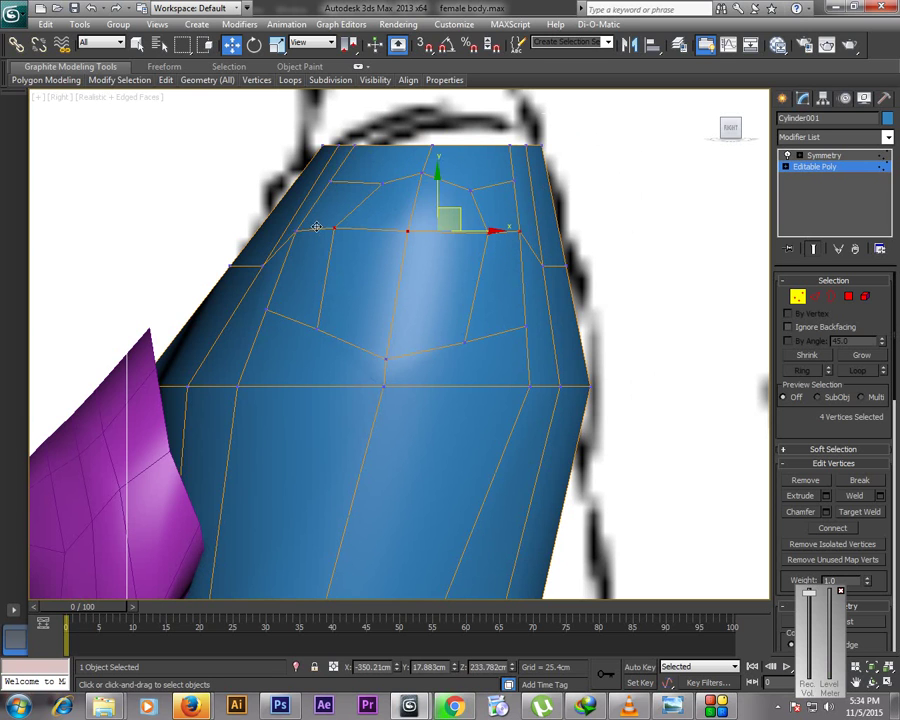
pyautogui.keyDown('ctrl'); pyautogui.click(316, 227); pyautogui.keyUp('ctrl')
pyautogui.moveTo(428, 217); pyautogui.dragTo(428, 232)
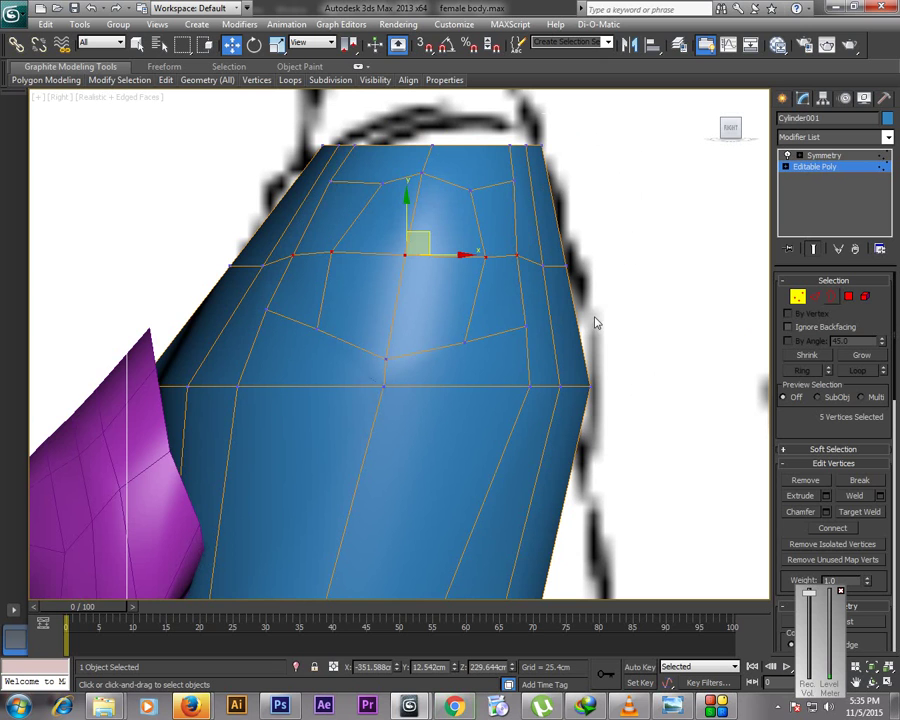
# Select the four polygons inside the arm opening and shift them slightly outward in the Front view
pyautogui.click(849, 297)
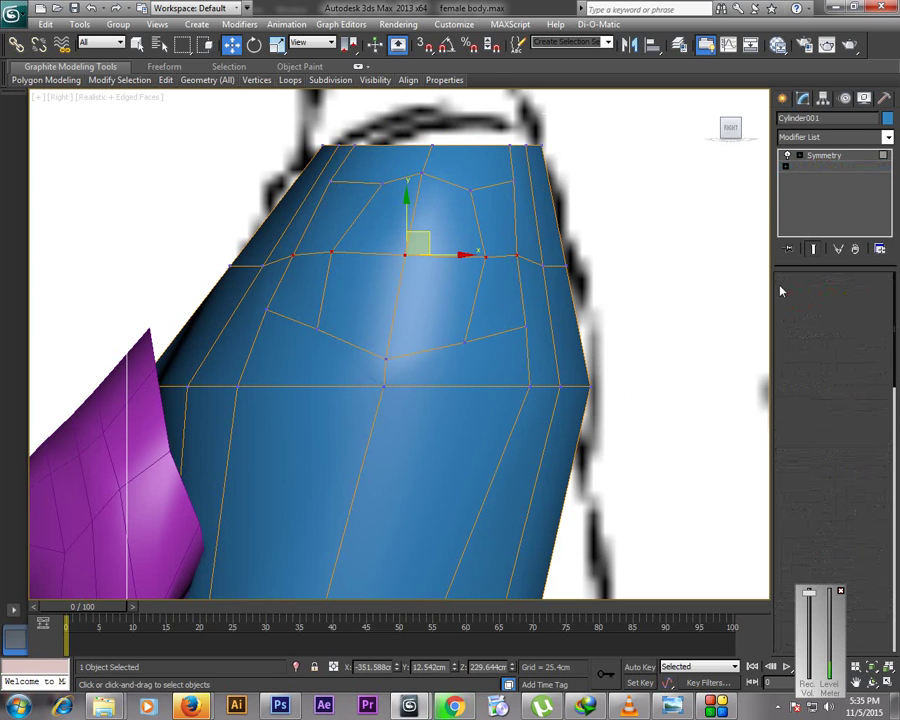
pyautogui.click(392, 244)
pyautogui.keyDown('ctrl'); pyautogui.click(384, 285); pyautogui.keyUp('ctrl')
pyautogui.keyDown('ctrl'); pyautogui.click(431, 293); pyautogui.keyUp('ctrl')
pyautogui.keyDown('ctrl'); pyautogui.click(437, 240); pyautogui.keyUp('ctrl')
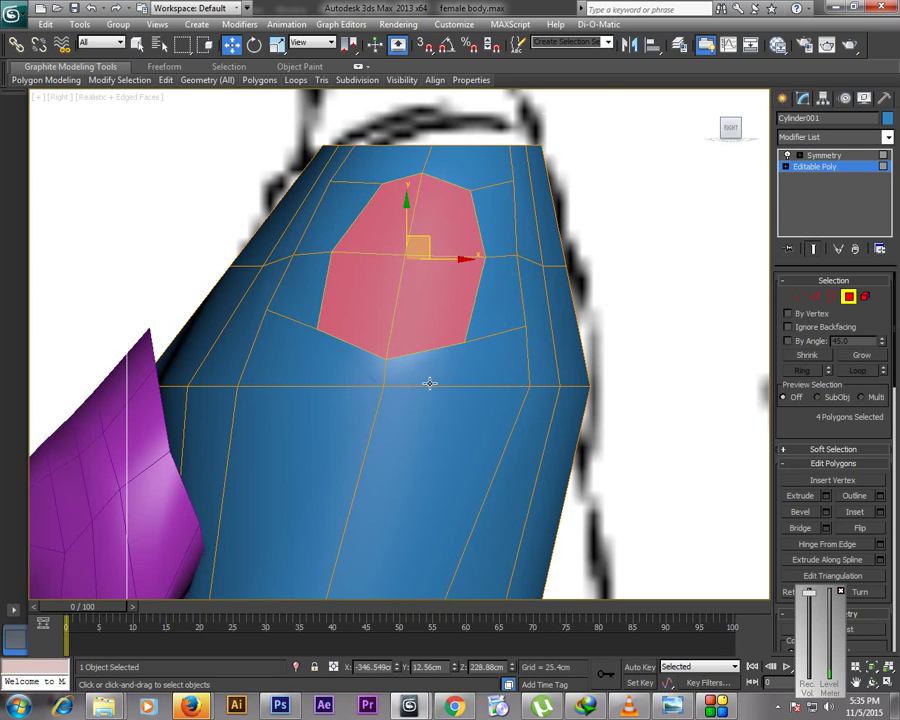
pyautogui.hotkey('alt', 'w')
pyautogui.rightClick(630, 190)
pyautogui.hotkey('alt', 'w')
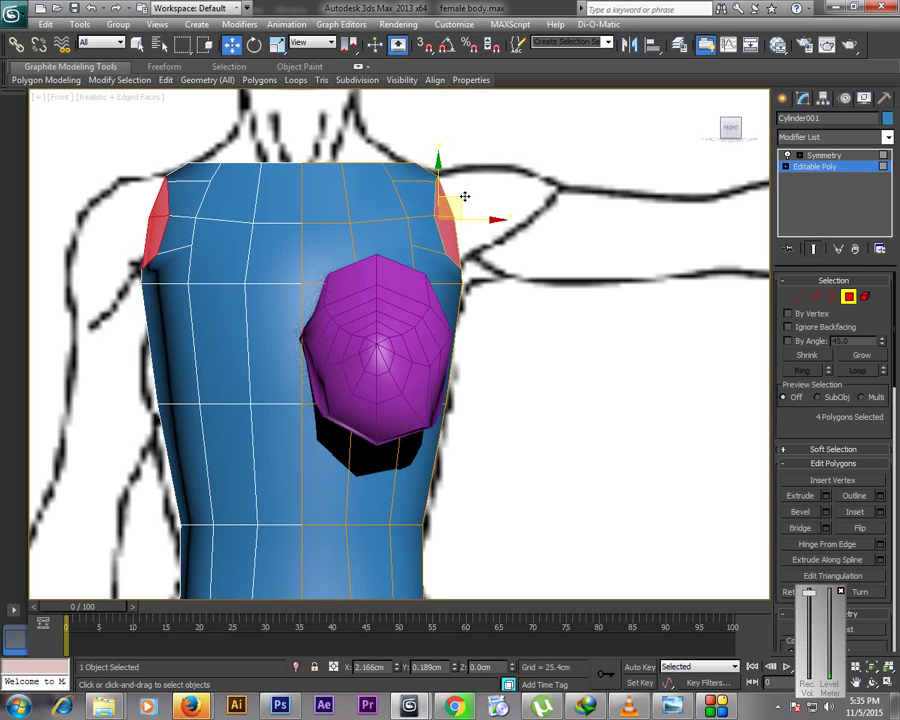
pyautogui.moveTo(468, 202); pyautogui.dragTo(476, 203)
# Extrude the four arm opening polygons 25.4 cm and shift the extruded end slightly toward the back
pyautogui.rightClick(501, 297)
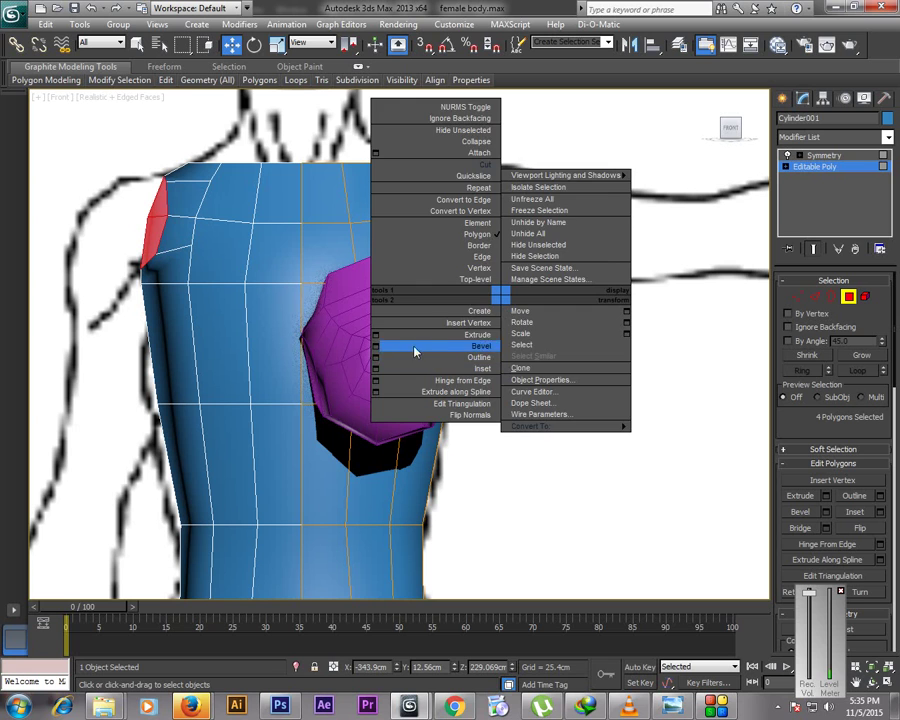
pyautogui.click(377, 336)
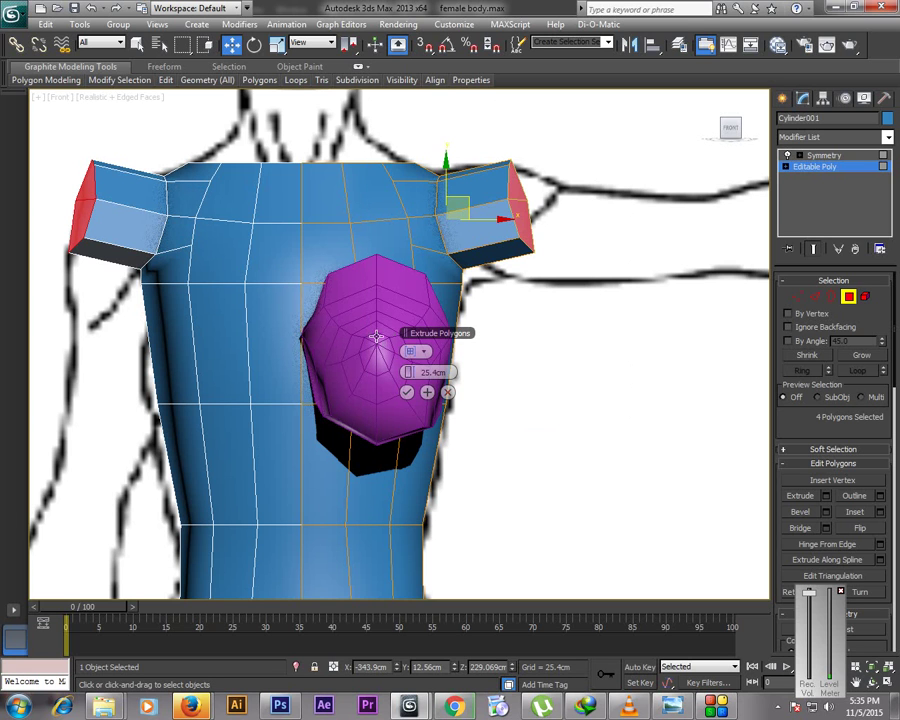
pyautogui.click(407, 392)
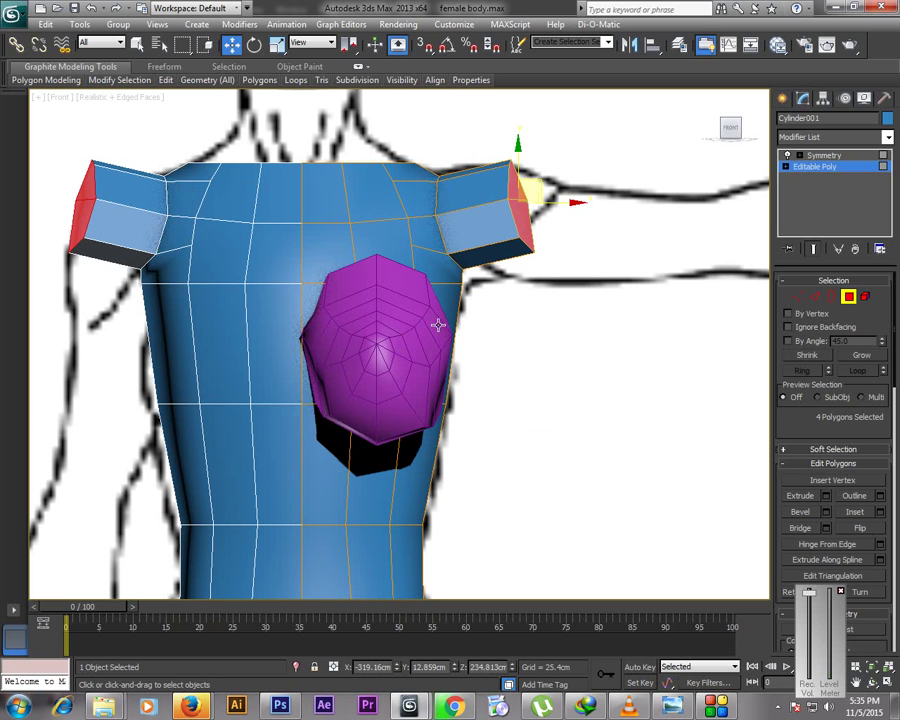
pyautogui.hotkey('alt', 'w')
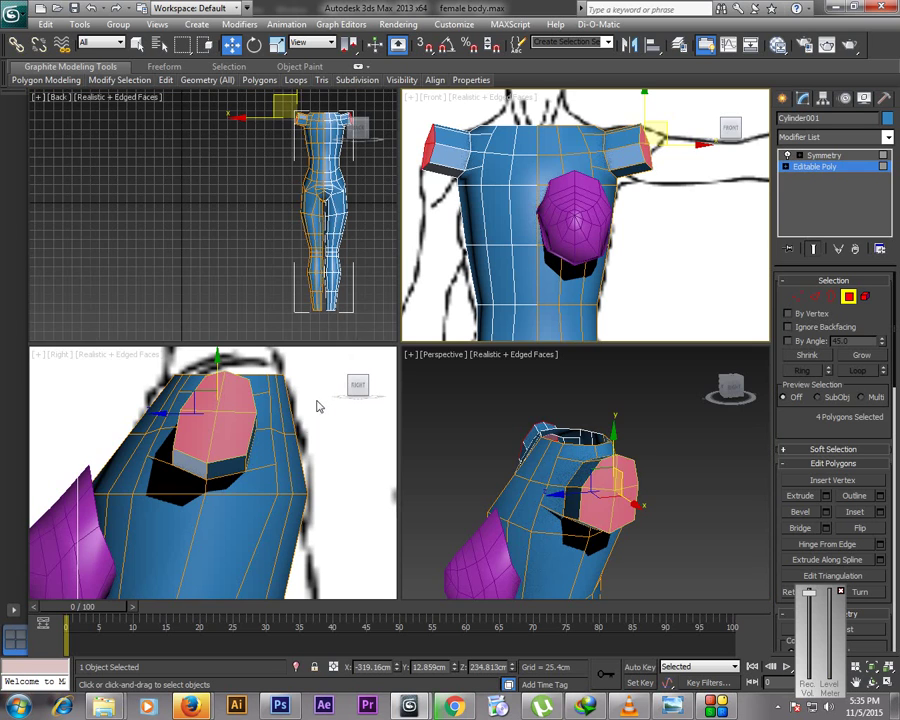
pyautogui.click(265, 417)
pyautogui.moveTo(264, 417); pyautogui.dragTo(276, 421)
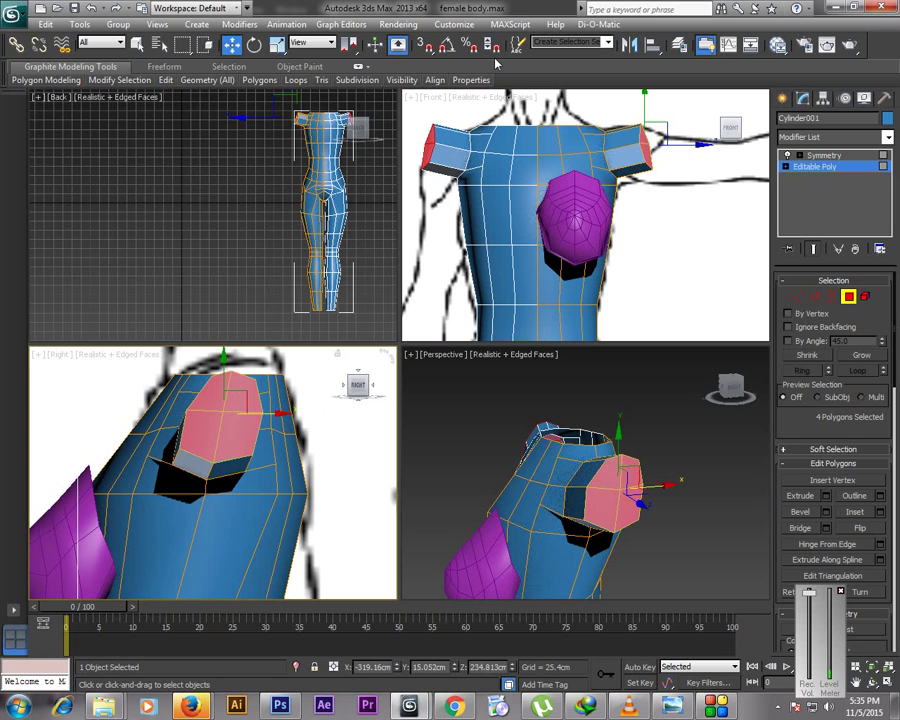
# Scale the arm's end polygons along X in the Front view until they form a flat vertical end
pyautogui.press('r')
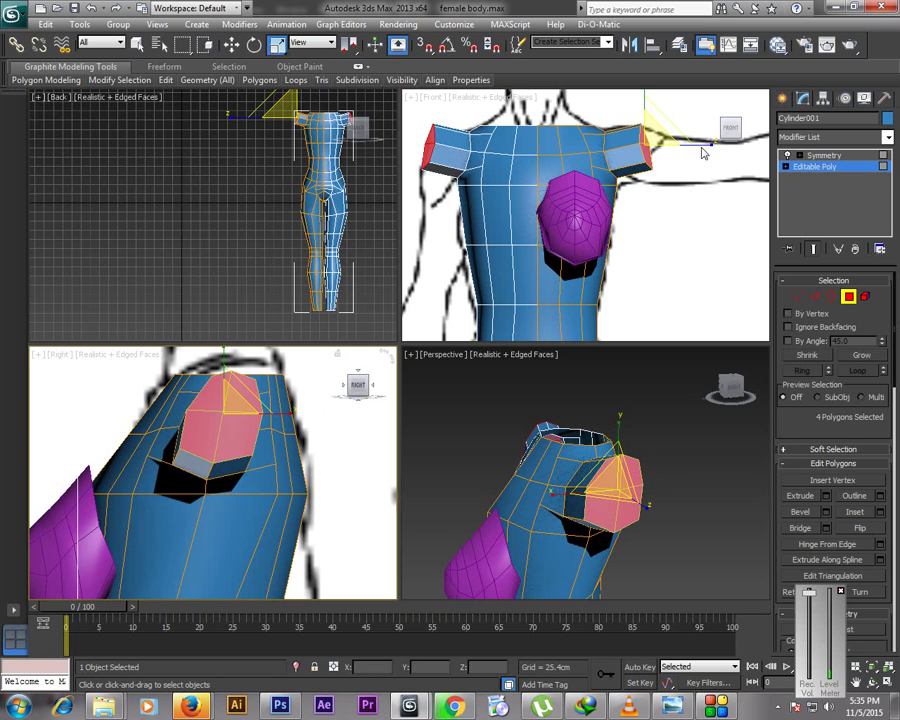
pyautogui.rightClick(696, 153)
pyautogui.moveTo(702, 145); pyautogui.dragTo(321, 257)
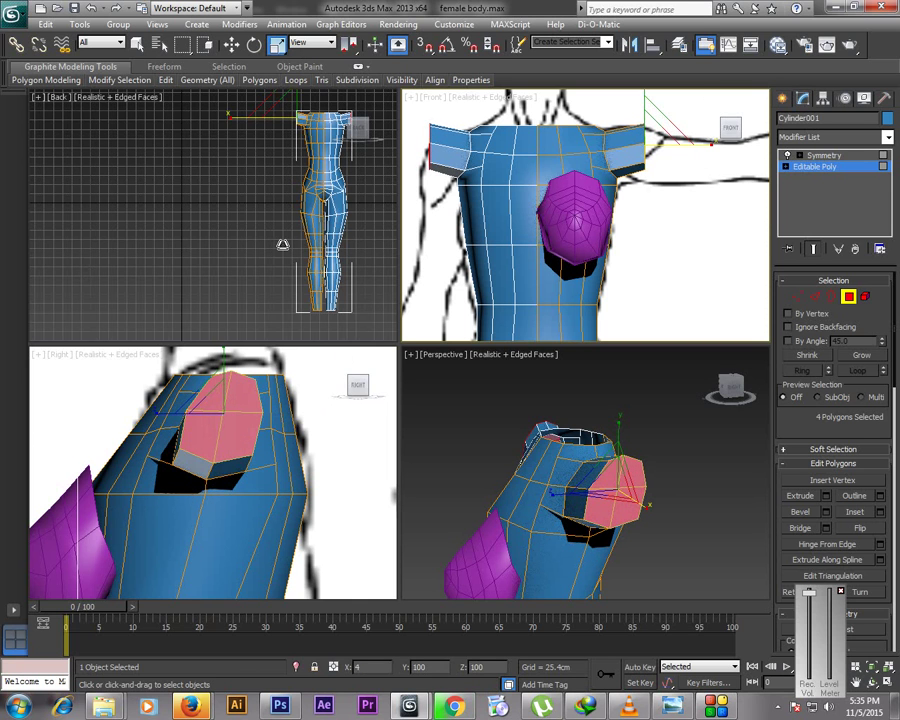
# Move the vertices at the top of the arm's base slightly upward in the Front view
pyautogui.press('w')
pyautogui.hotkey('alt', 'w')
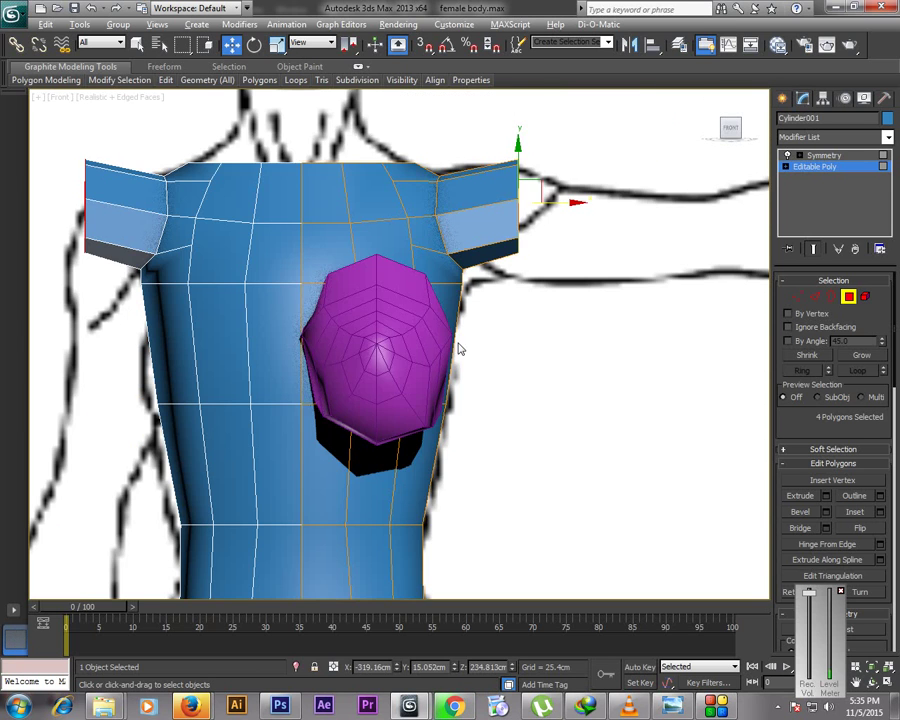
pyautogui.press('1')
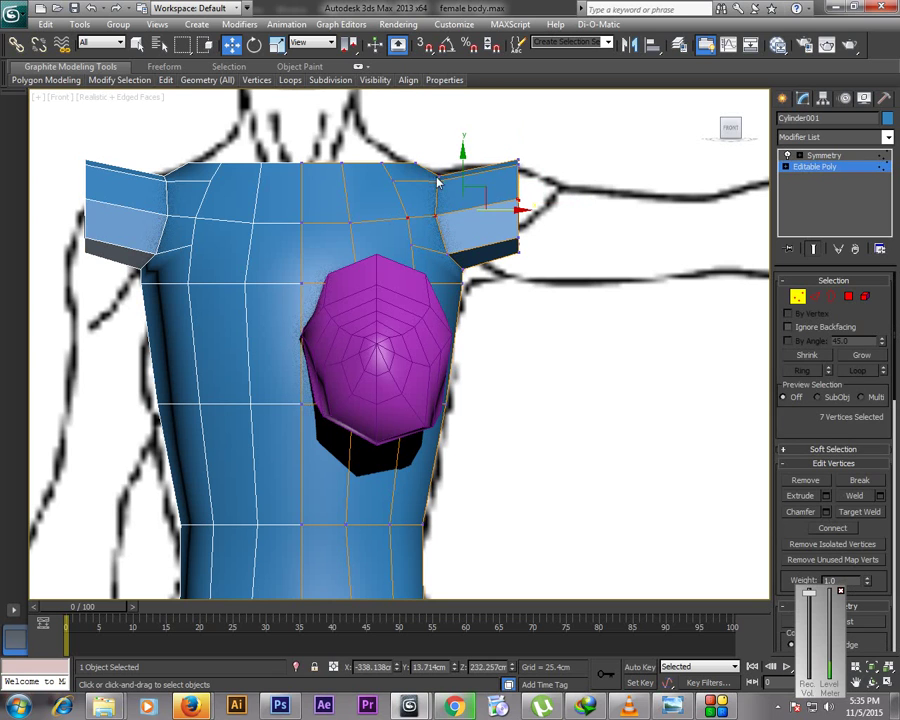
pyautogui.moveTo(455, 165); pyautogui.dragTo(458, 155)
pyautogui.click(522, 196)
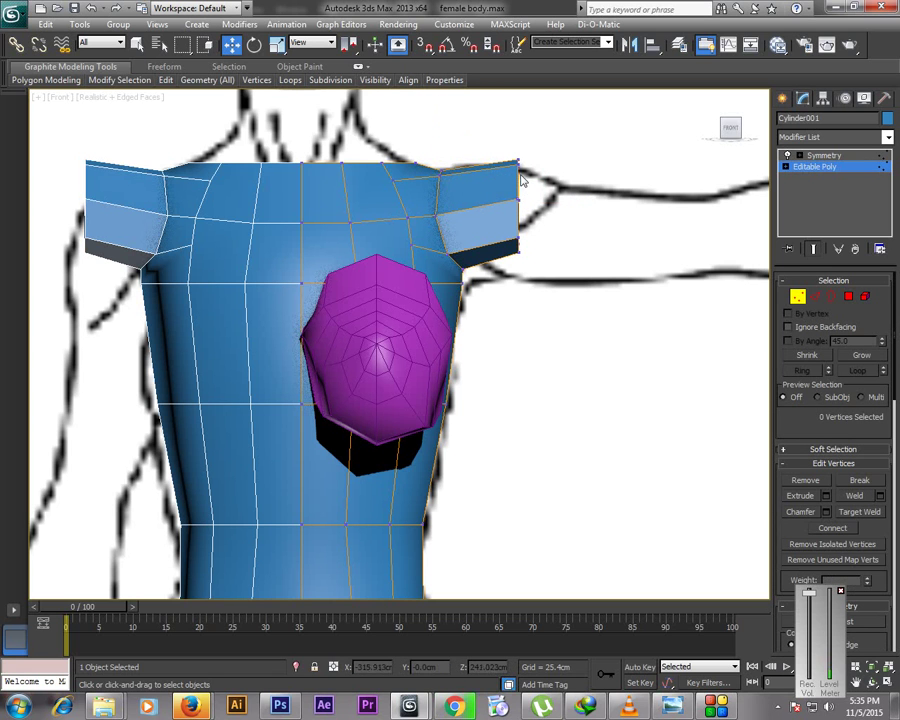
# Move the arm's end vertices onto the slanted shoulder outline of the reference
pyautogui.click(522, 167)
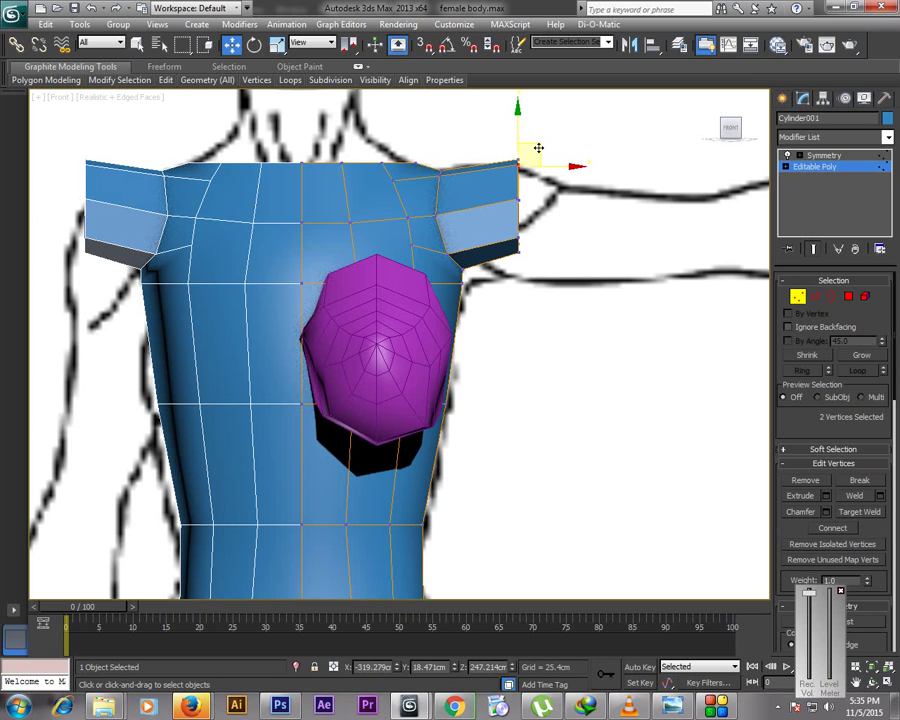
pyautogui.moveTo(538, 162); pyautogui.dragTo(571, 170)
pyautogui.click(515, 162)
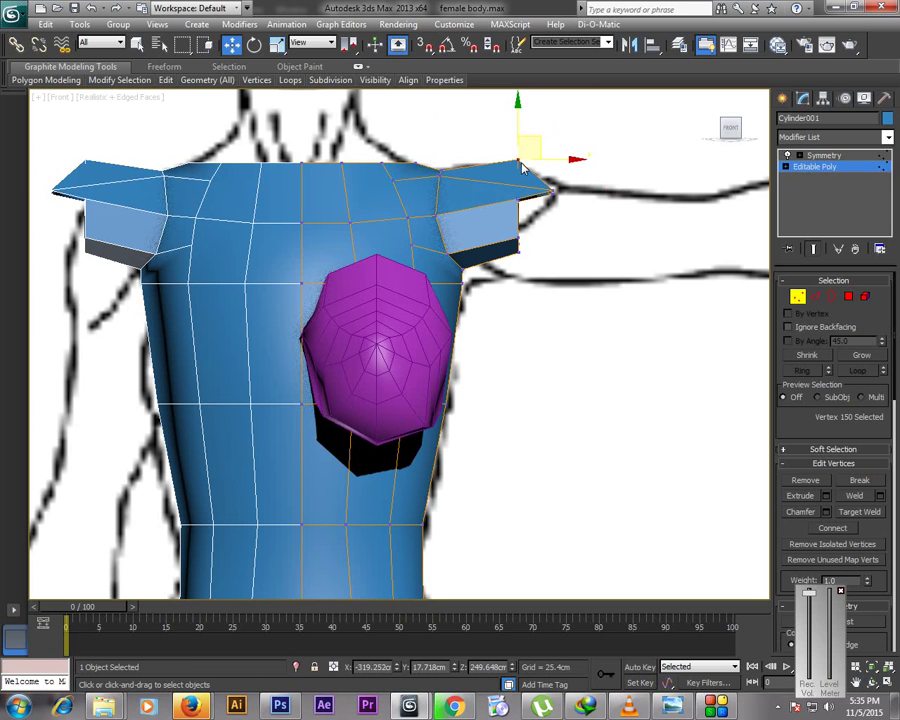
pyautogui.moveTo(526, 215)
pyautogui.mouseDown()
pyautogui.moveTo(564, 196)
pyautogui.moveTo(535, 191)
pyautogui.moveTo(528, 217)
pyautogui.moveTo(537, 228)
pyautogui.mouseUp()
# Select the overlapping front and back vertices at the upper arm base and move them slightly down, using wireframe display
pyautogui.scroll(2, 551, 197)
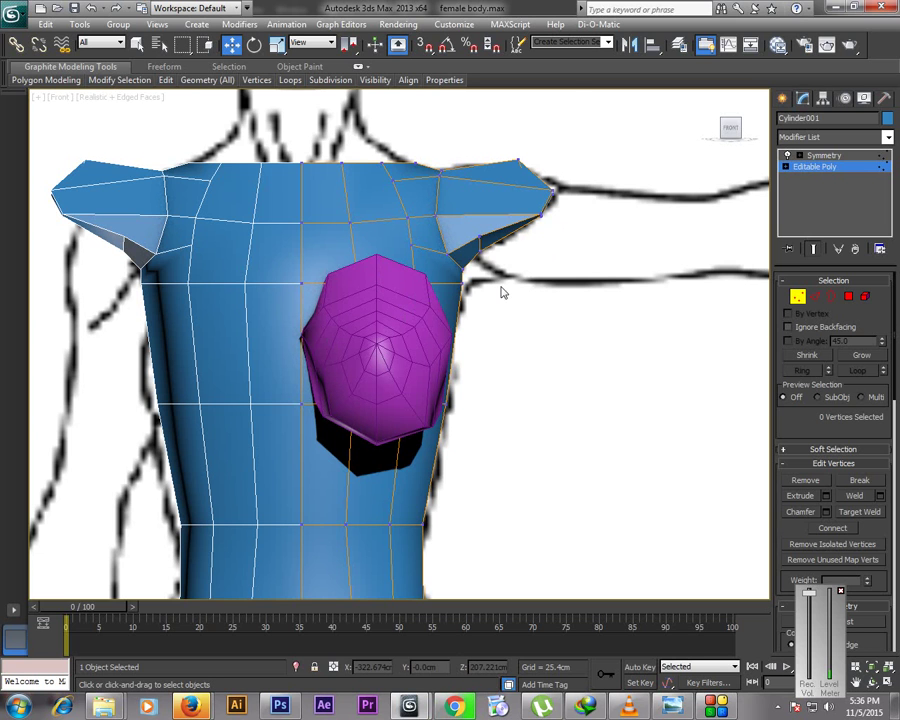
pyautogui.scroll(2, 508, 291)
pyautogui.click(856, 682)
pyautogui.moveTo(577, 215); pyautogui.dragTo(570, 394)
pyautogui.scroll(3, 569, 341)
pyautogui.press('w')
pyautogui.moveTo(479, 229); pyautogui.dragTo(521, 273)
pyautogui.press('F3')
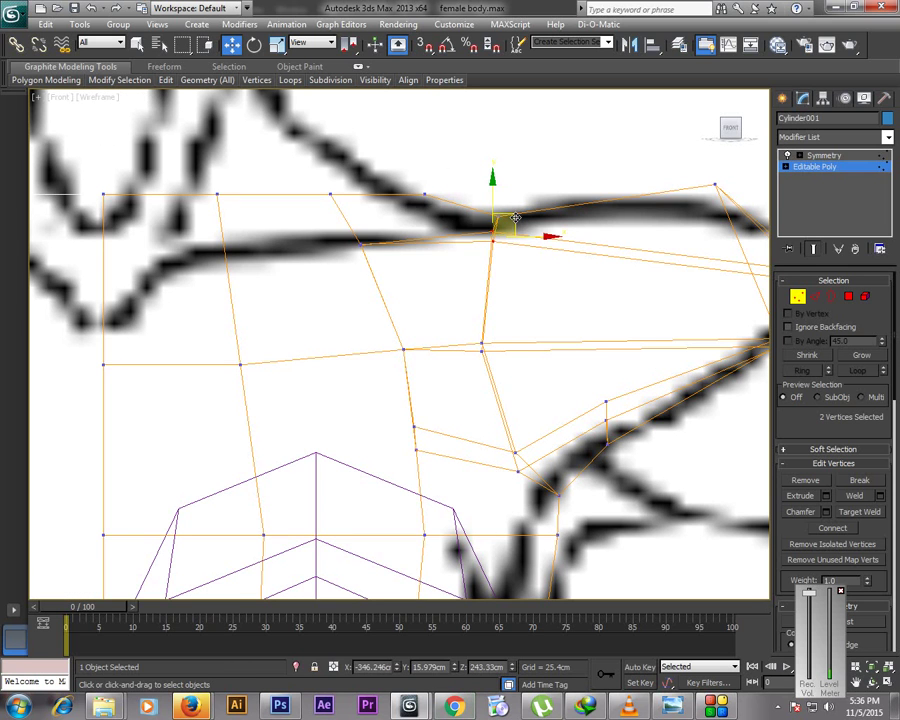
pyautogui.moveTo(518, 235); pyautogui.dragTo(382, 252)
pyautogui.click(540, 291)
pyautogui.scroll(-2, 541, 291)
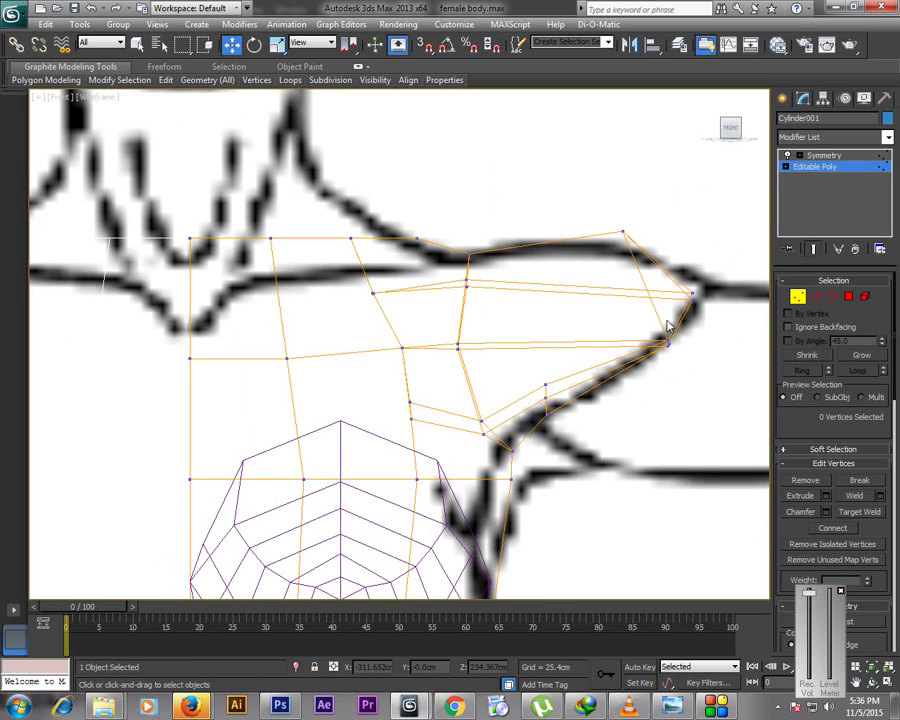
pyautogui.press('F3')
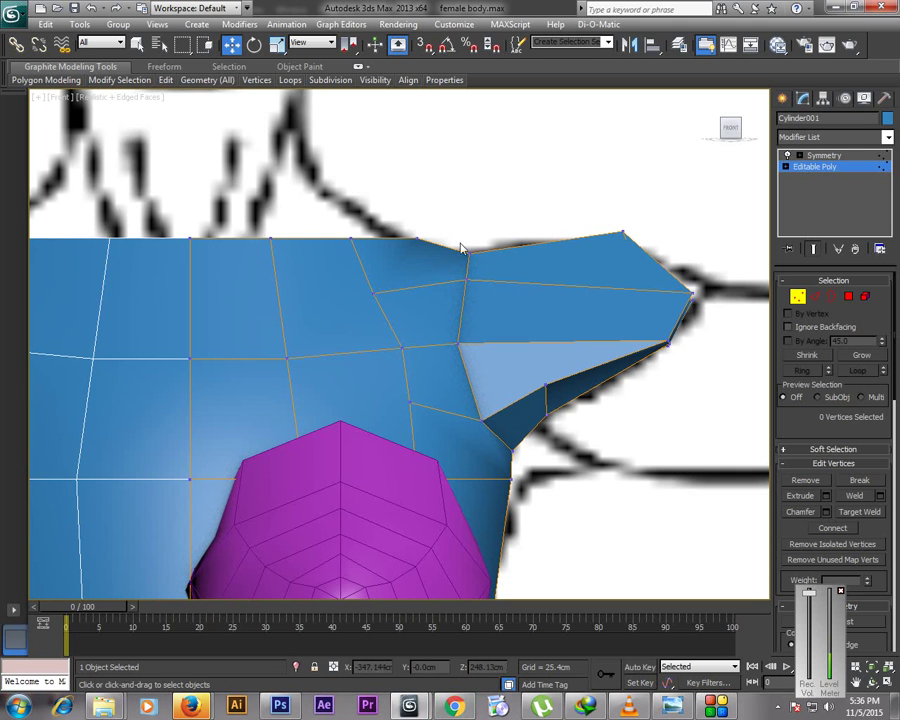
# Move the torso's side vertex below the armpit down and inward to follow the reference outline
pyautogui.moveTo(491, 273); pyautogui.dragTo(495, 278)
pyautogui.click(687, 307)
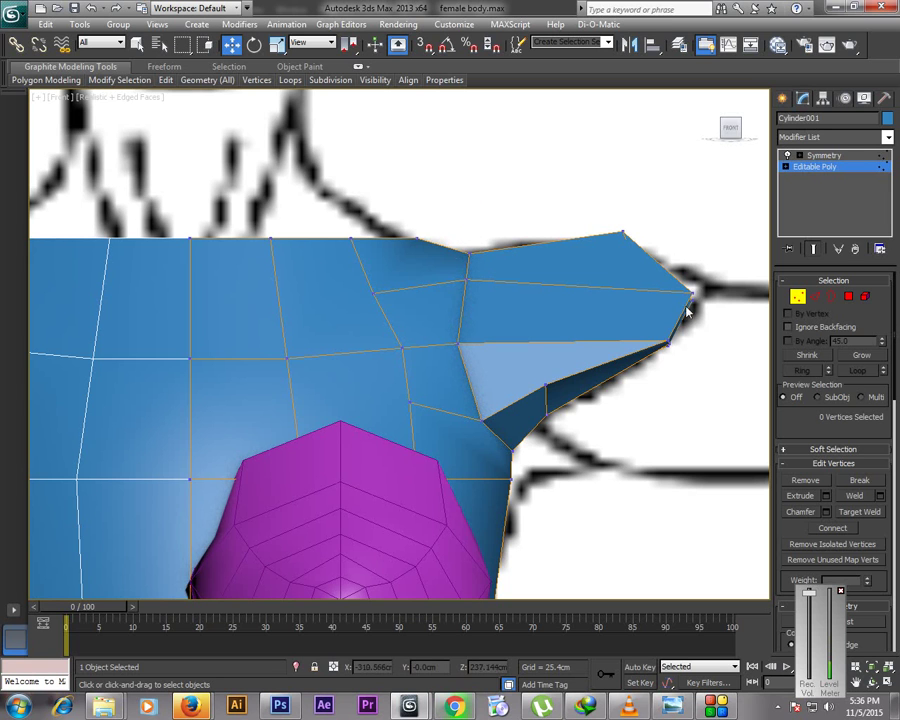
pyautogui.moveTo(532, 374); pyautogui.dragTo(563, 436)
pyautogui.moveTo(466, 411); pyautogui.dragTo(502, 442)
pyautogui.click(511, 470)
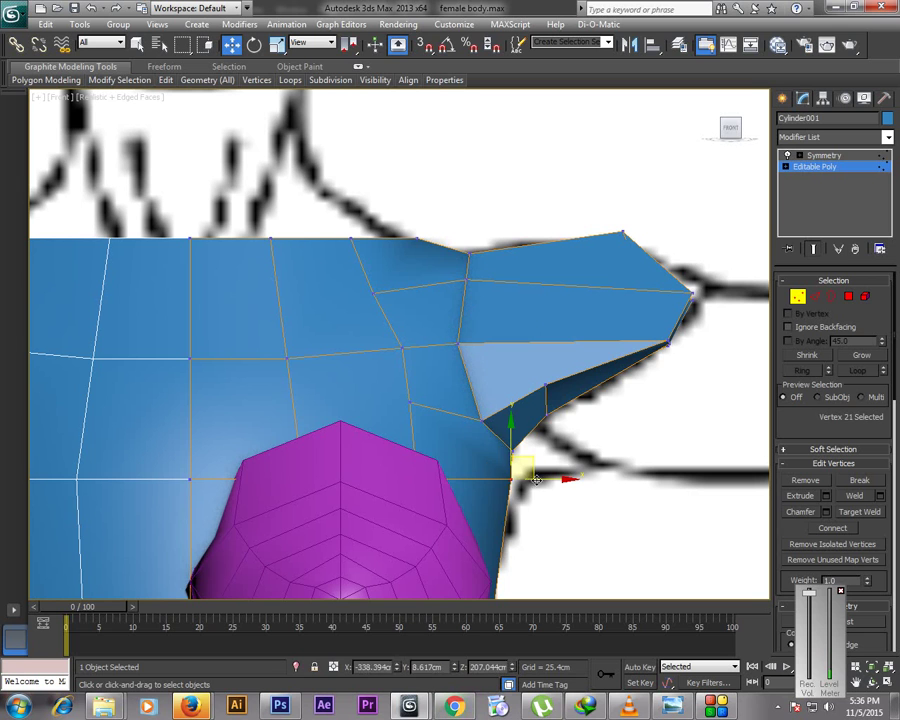
pyautogui.moveTo(524, 504); pyautogui.dragTo(523, 505)
pyautogui.click(566, 401)
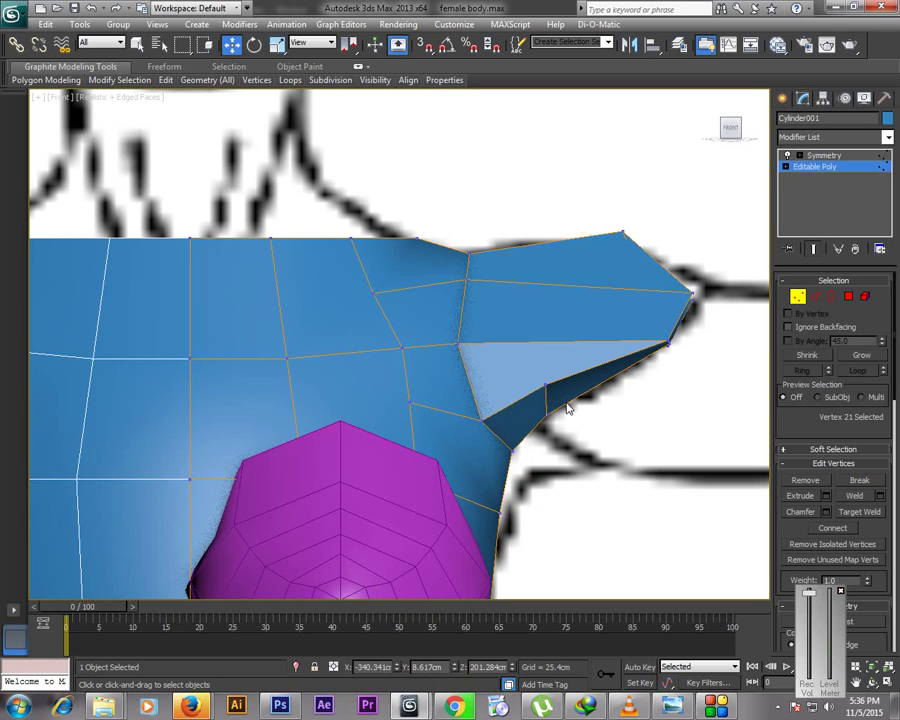
pyautogui.scroll(-2, 587, 477)
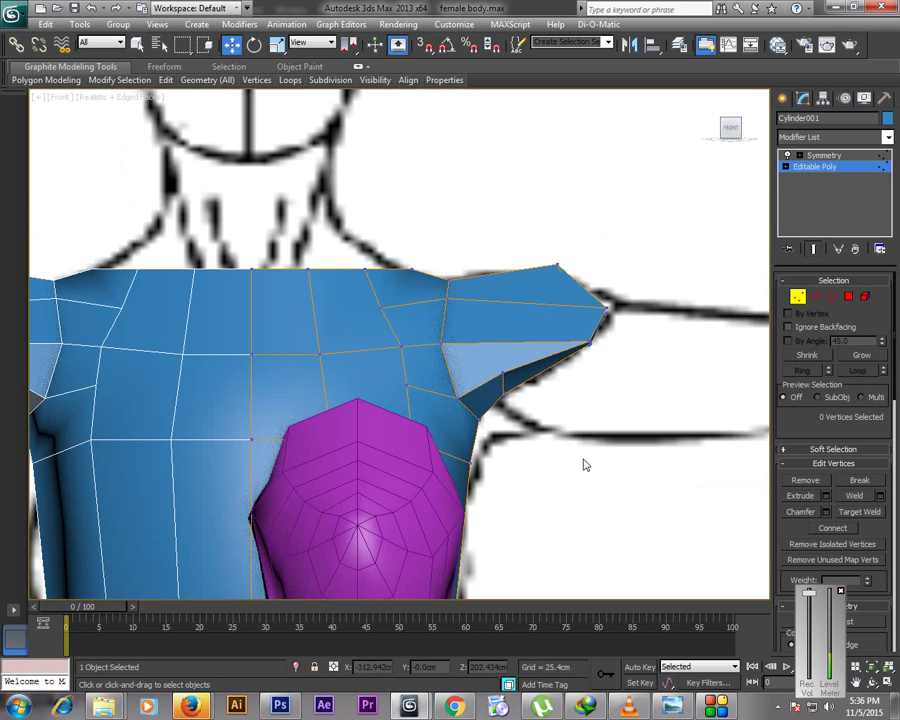
# Leave vertex editing and isolate the body mesh, hiding the separate breast object in front of the chest
pyautogui.click(795, 297)
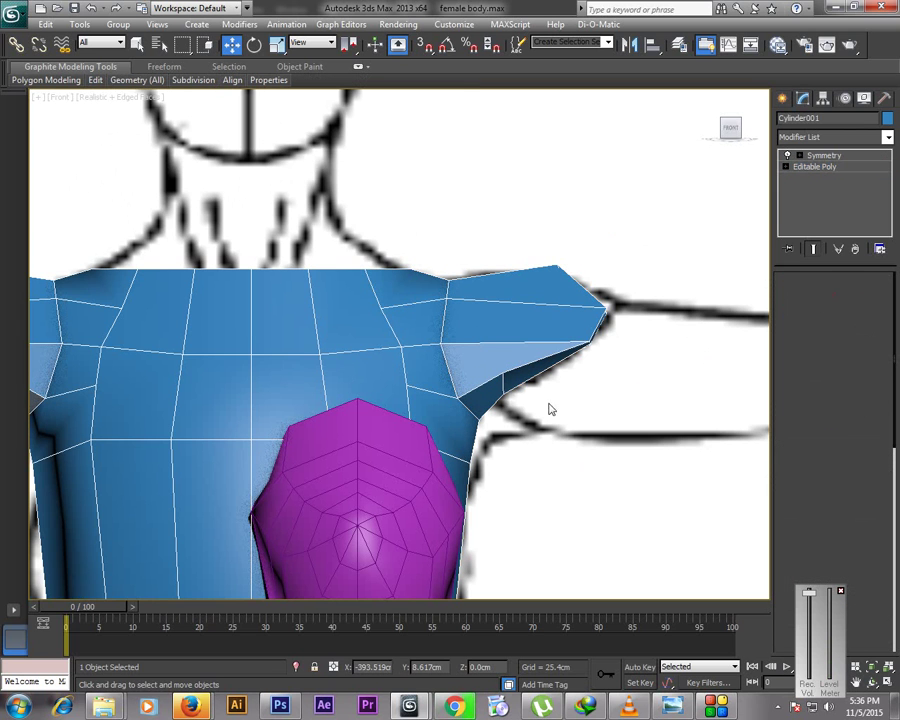
pyautogui.click(387, 445)
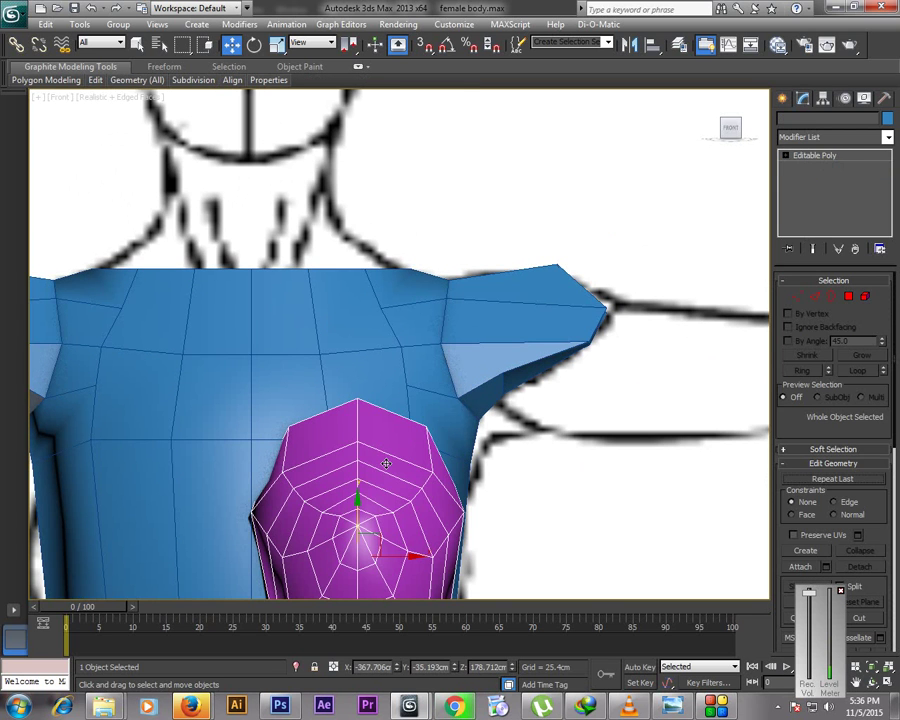
pyautogui.click(401, 363)
pyautogui.scroll(-9, 401, 363)
pyautogui.click(296, 667)
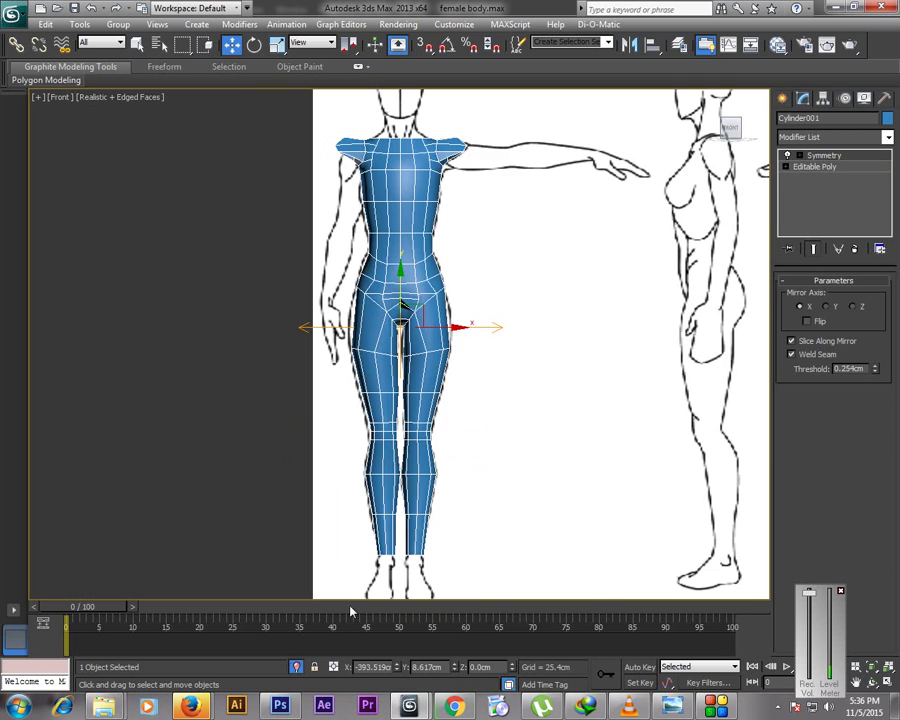
pyautogui.click(855, 682)
pyautogui.scroll(6, 464, 432)
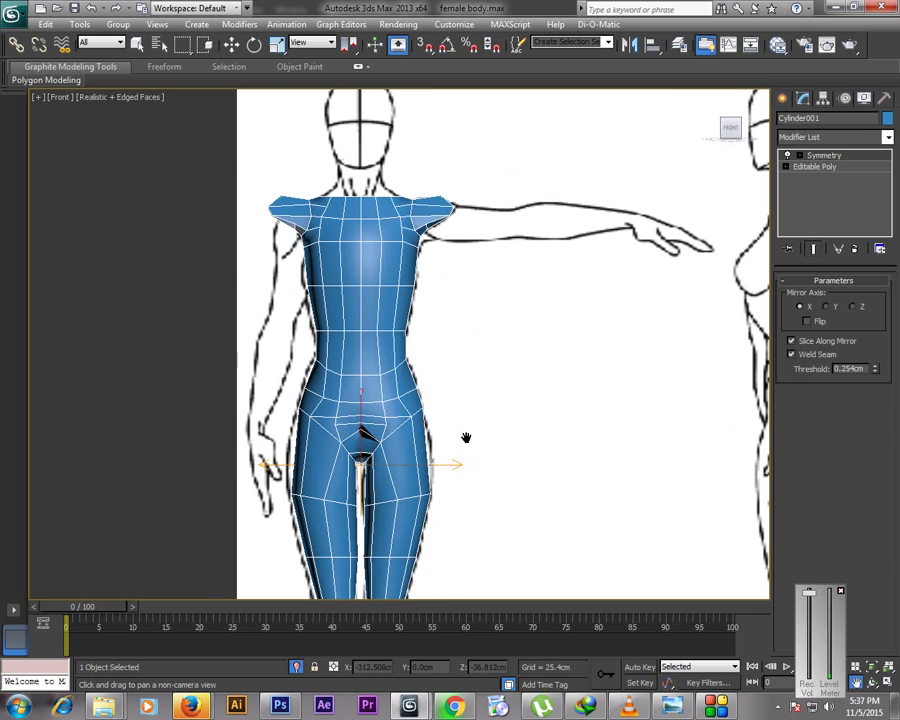
pyautogui.scroll(3, 421, 290)
pyautogui.moveTo(375, 198); pyautogui.dragTo(442, 396)
pyautogui.rightClick(448, 392)
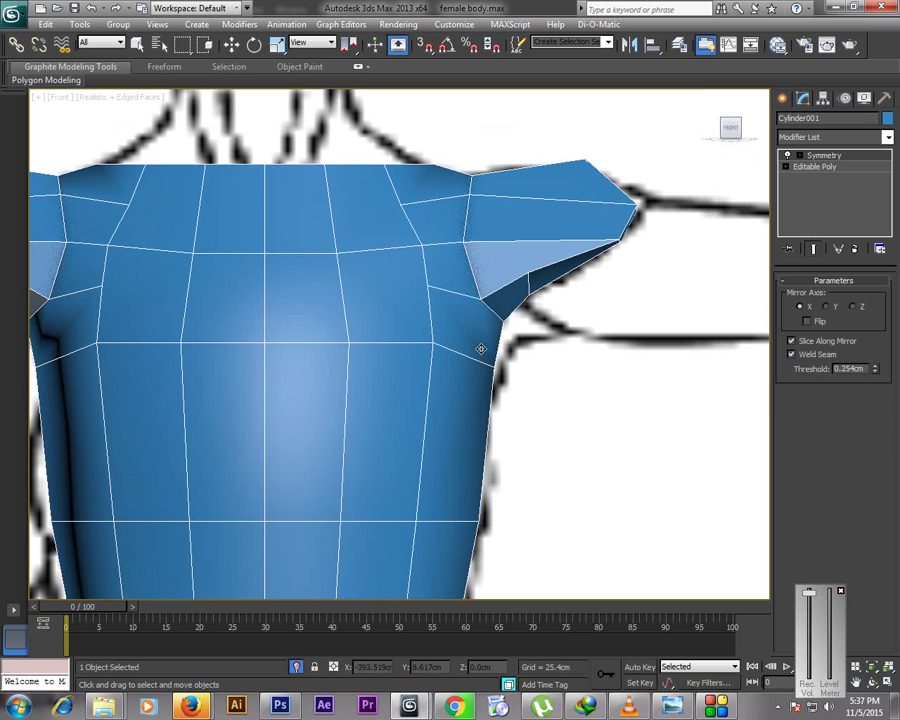
# Connect the ring of vertical torso edges below the armpit with one segment and a slide of 5
pyautogui.click(801, 167)
pyautogui.press('1')
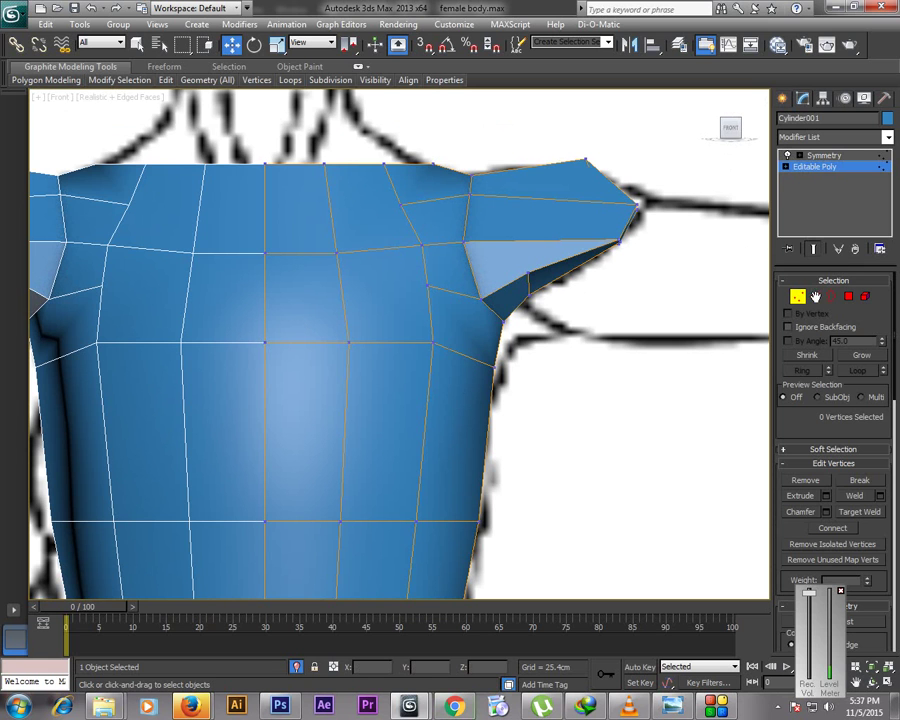
pyautogui.click(815, 297)
pyautogui.click(484, 433)
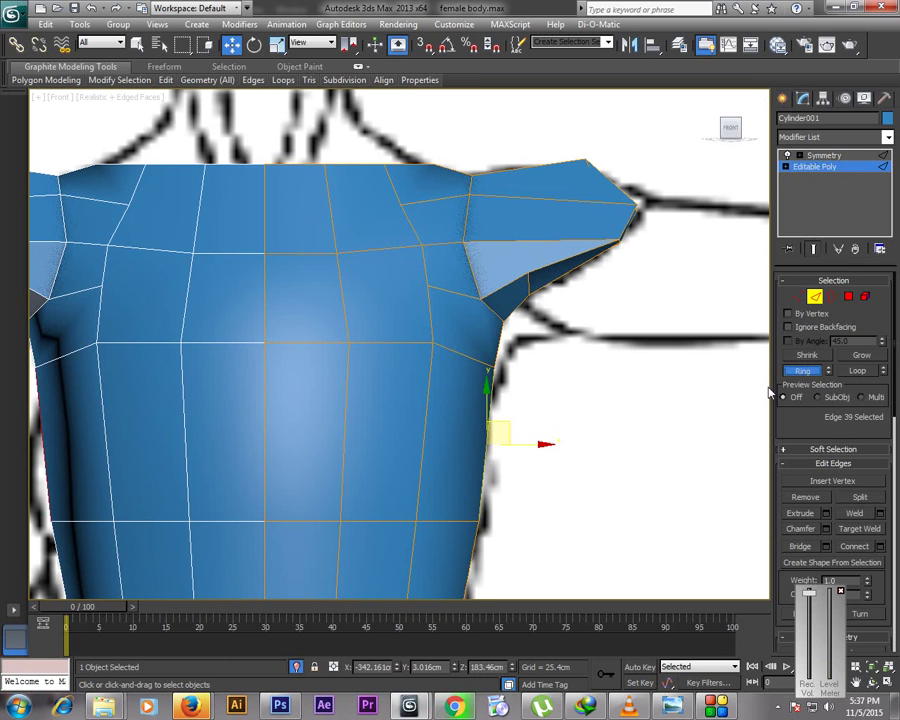
pyautogui.rightClick(640, 392)
pyautogui.click(506, 452)
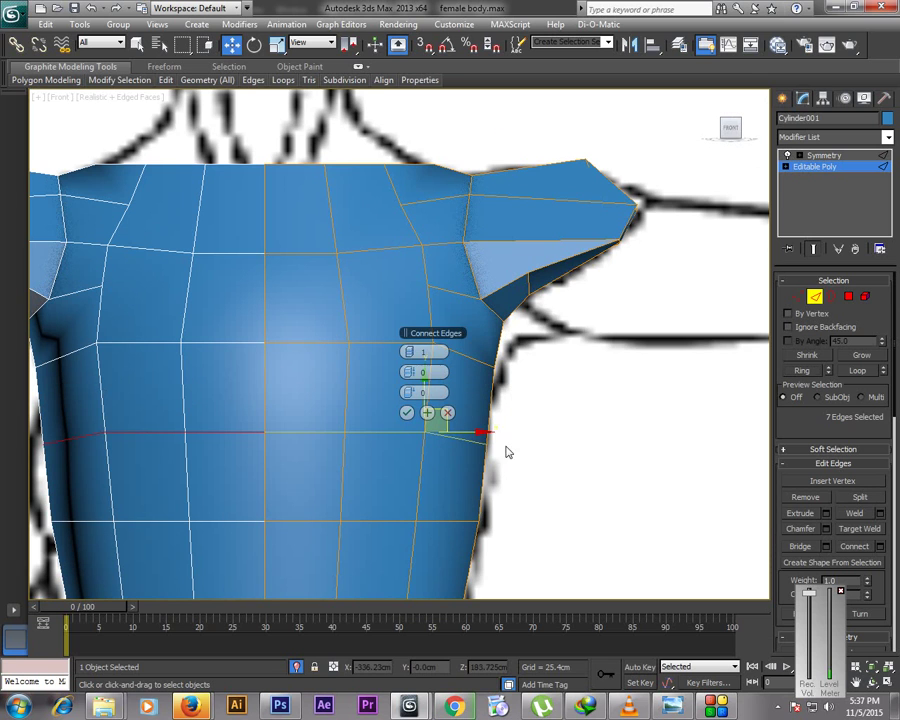
pyautogui.moveTo(412, 372); pyautogui.dragTo(425, 392)
pyautogui.rightClick(415, 372)
pyautogui.click(406, 412)
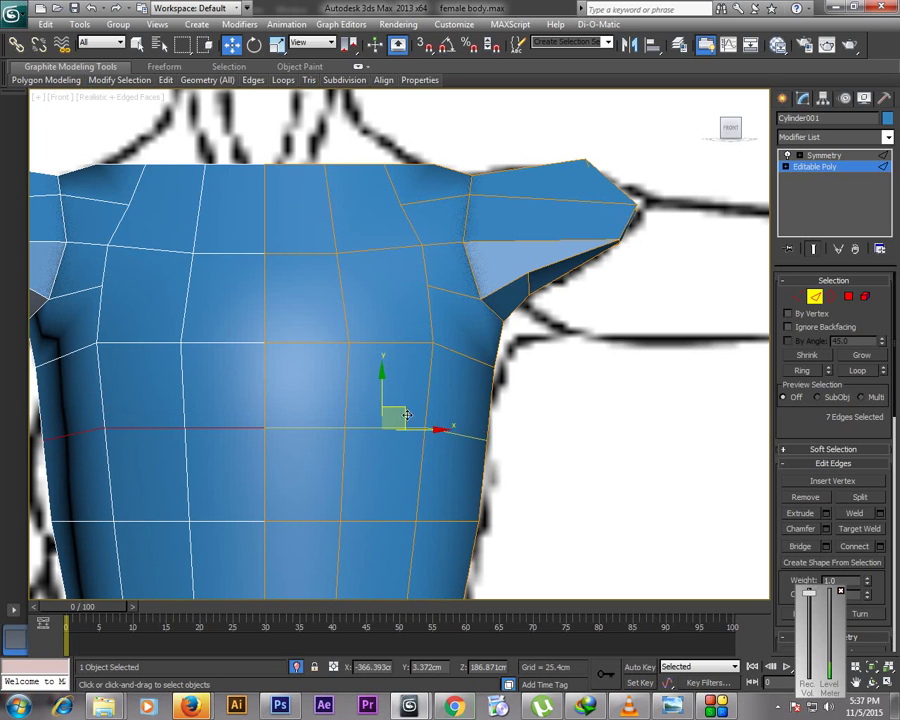
pyautogui.click(611, 364)
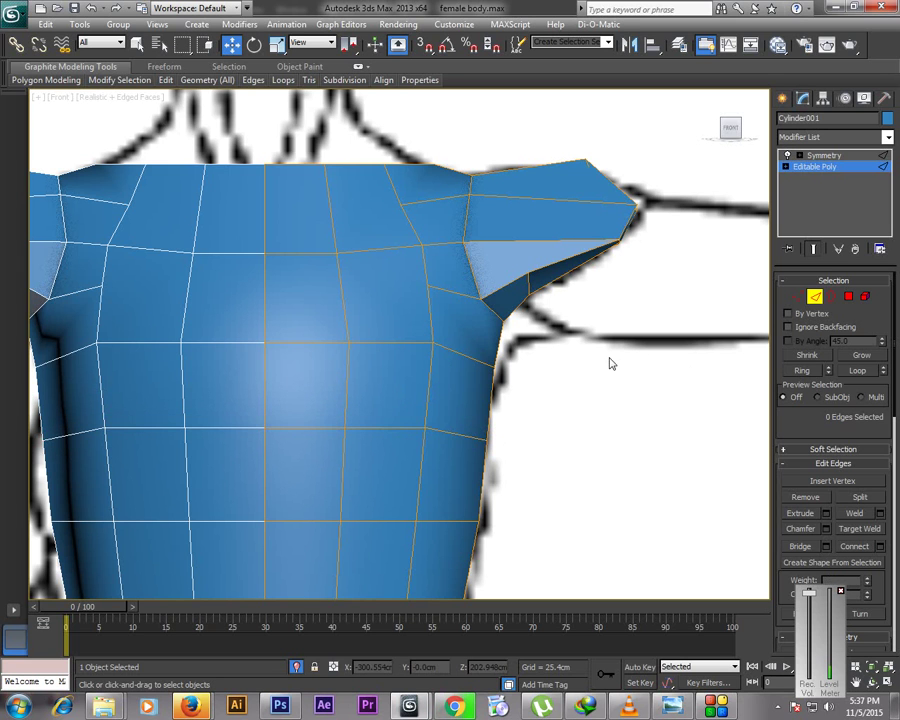
# Connect the four edges meeting at the breast's centre vertex with one segment to form a diamond
pyautogui.click(797, 297)
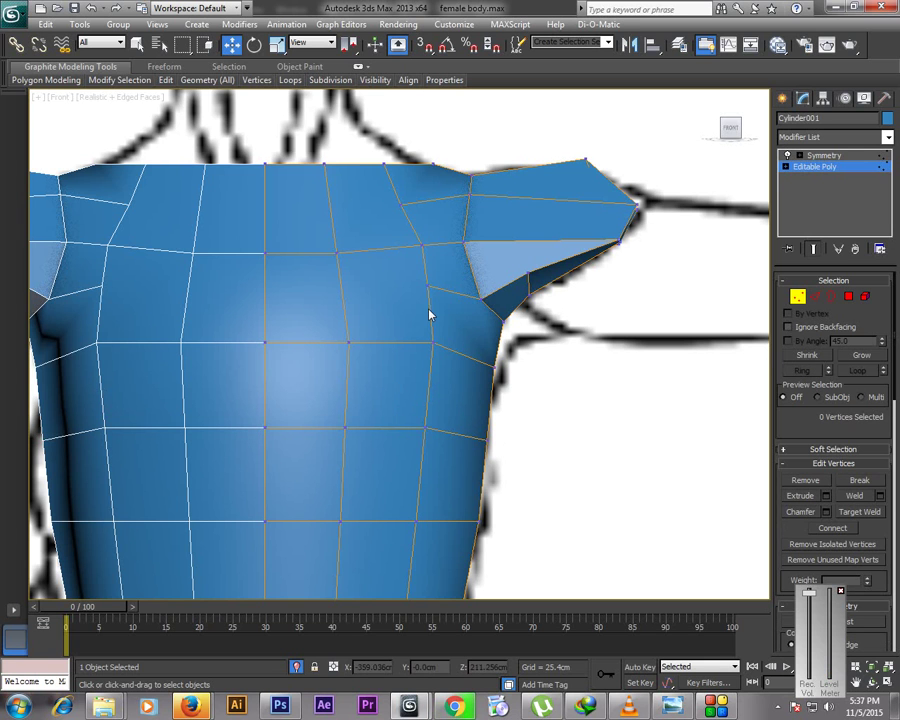
pyautogui.click(813, 299)
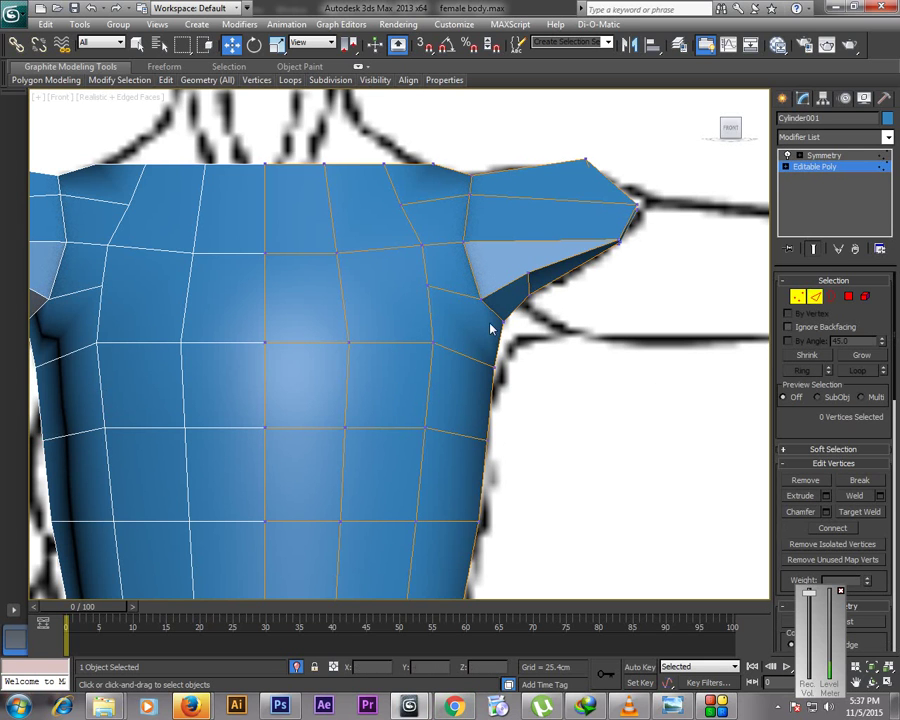
pyautogui.press('2')
pyautogui.click(382, 342)
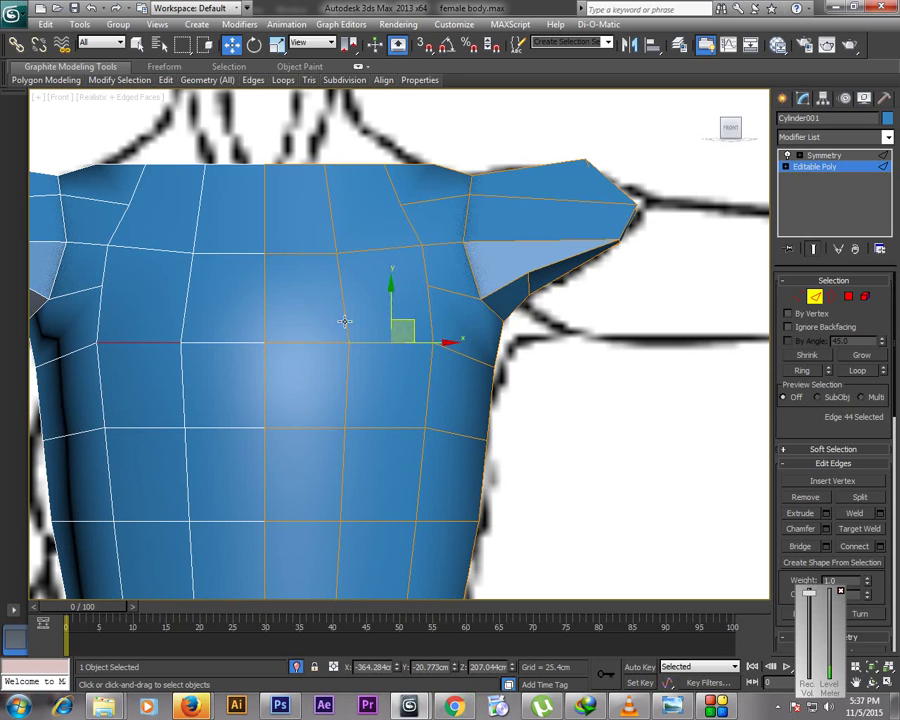
pyautogui.keyDown('ctrl'); pyautogui.click(340, 323); pyautogui.keyUp('ctrl')
pyautogui.keyDown('ctrl'); pyautogui.click(325, 343); pyautogui.keyUp('ctrl')
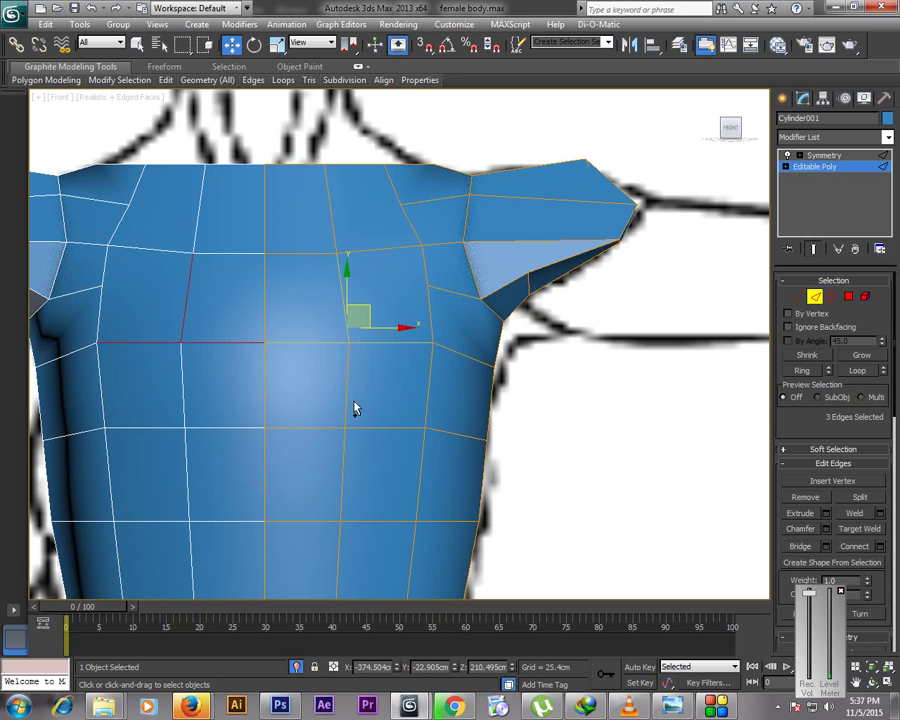
pyautogui.keyDown('ctrl'); pyautogui.click(350, 406); pyautogui.keyUp('ctrl')
pyautogui.rightClick(426, 398)
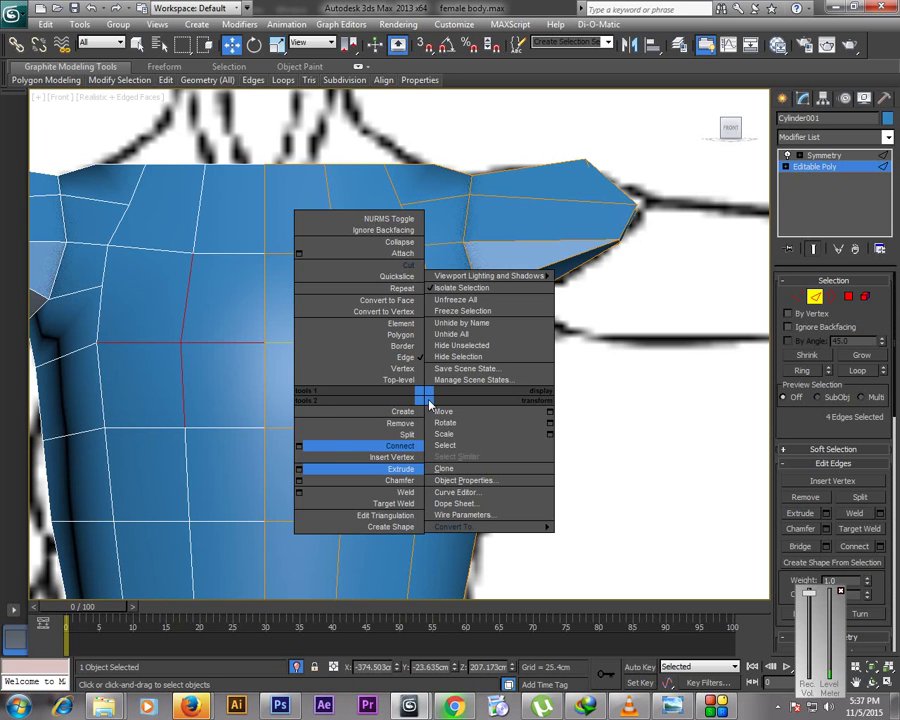
pyautogui.click(299, 446)
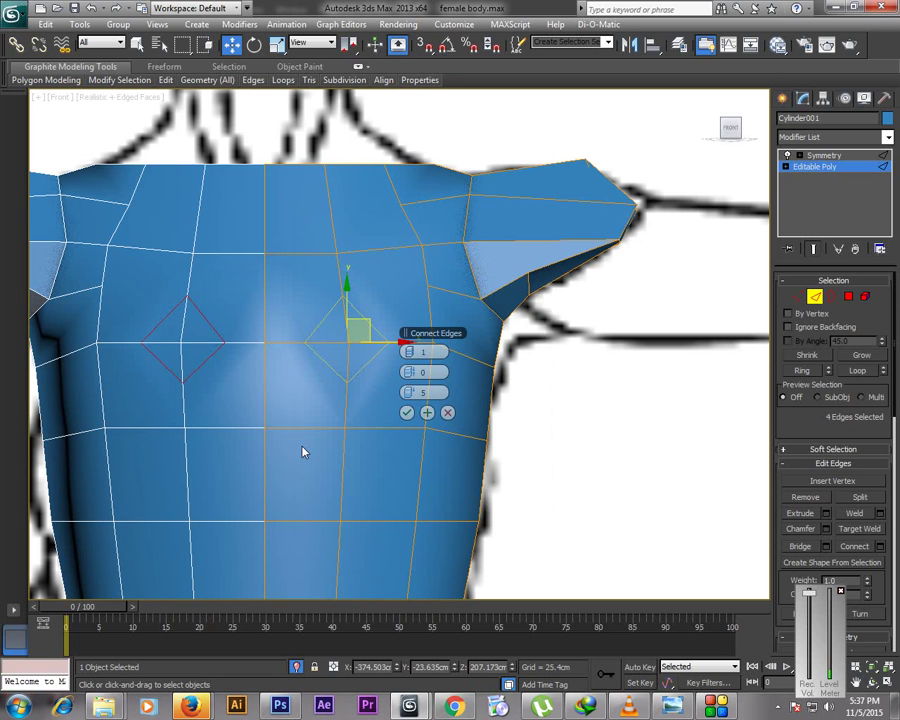
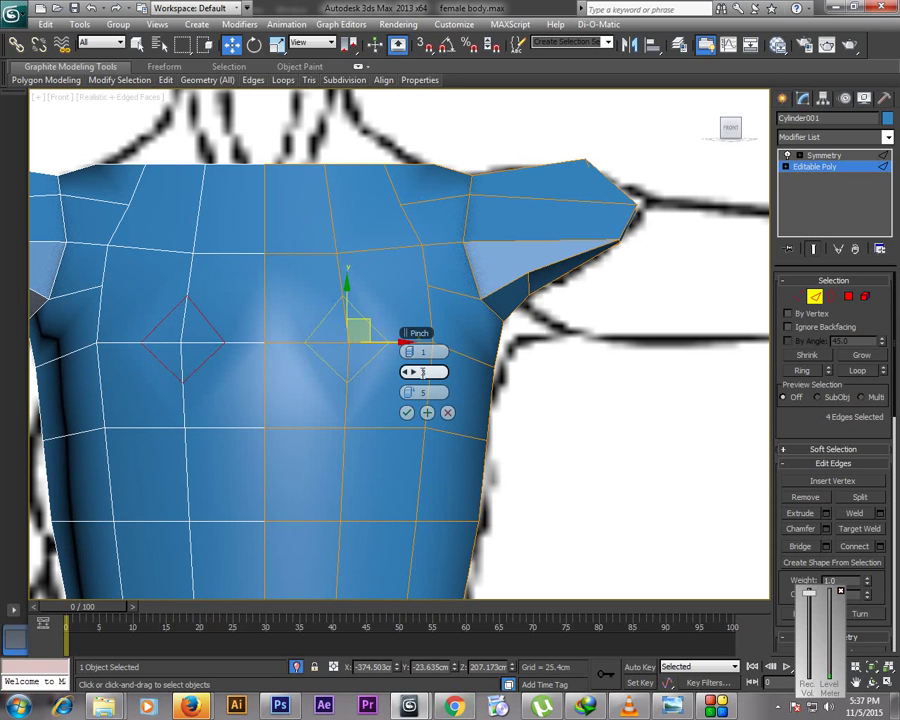
pyautogui.rightClick(422, 372)
pyautogui.click(412, 377)
pyautogui.moveTo(413, 392); pyautogui.dragTo(478, 365)
pyautogui.rightClick(415, 391)
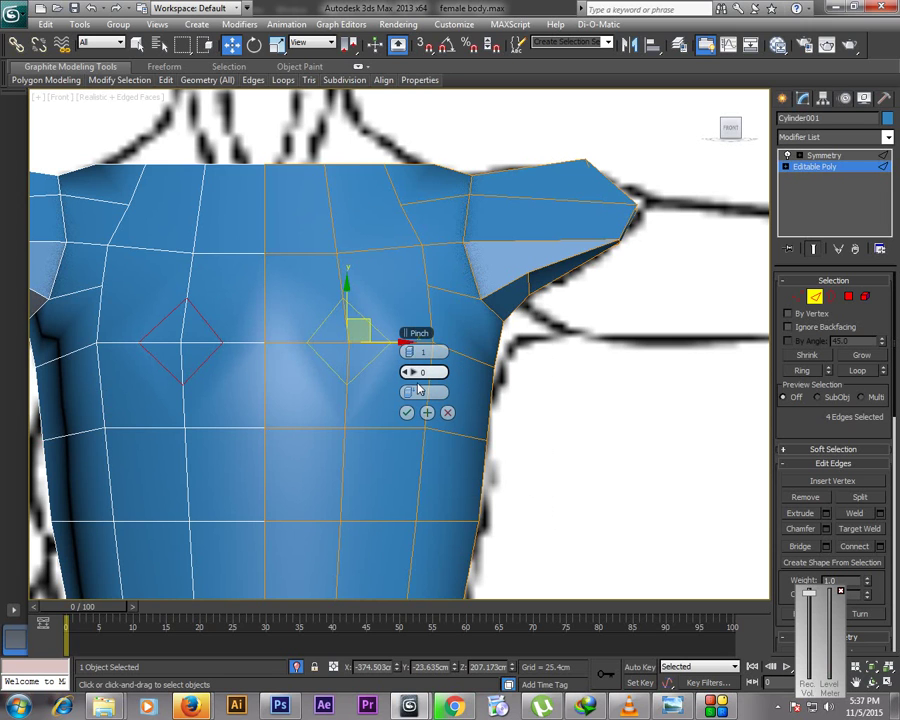
pyautogui.click(407, 412)
# Scale the chest diamond's edges up slightly and clear the edge selection
pyautogui.press('r')
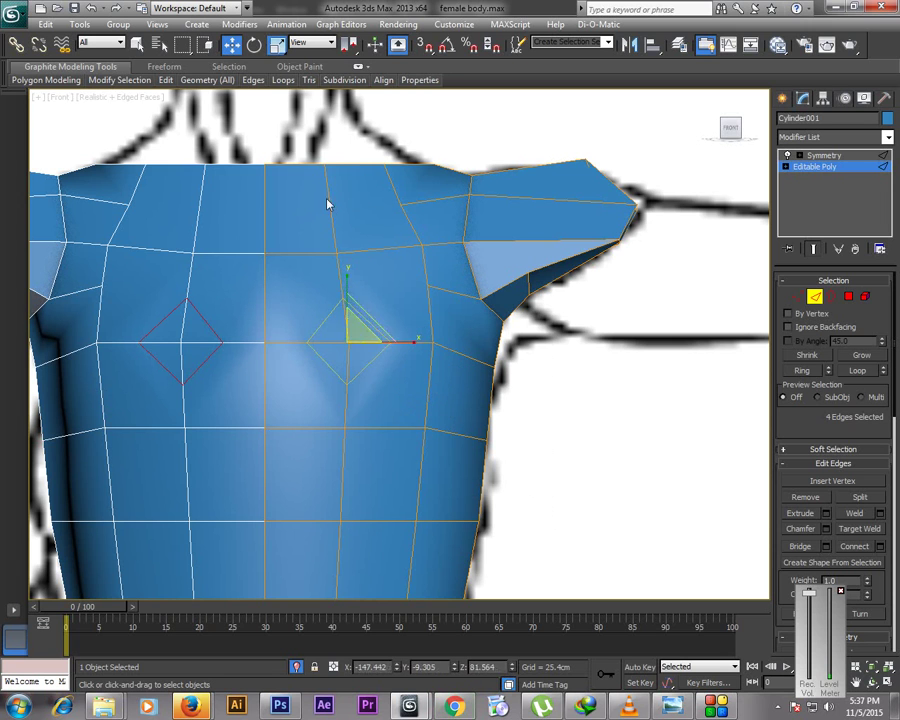
pyautogui.moveTo(343, 325); pyautogui.dragTo(312, 244)
pyautogui.press('w')
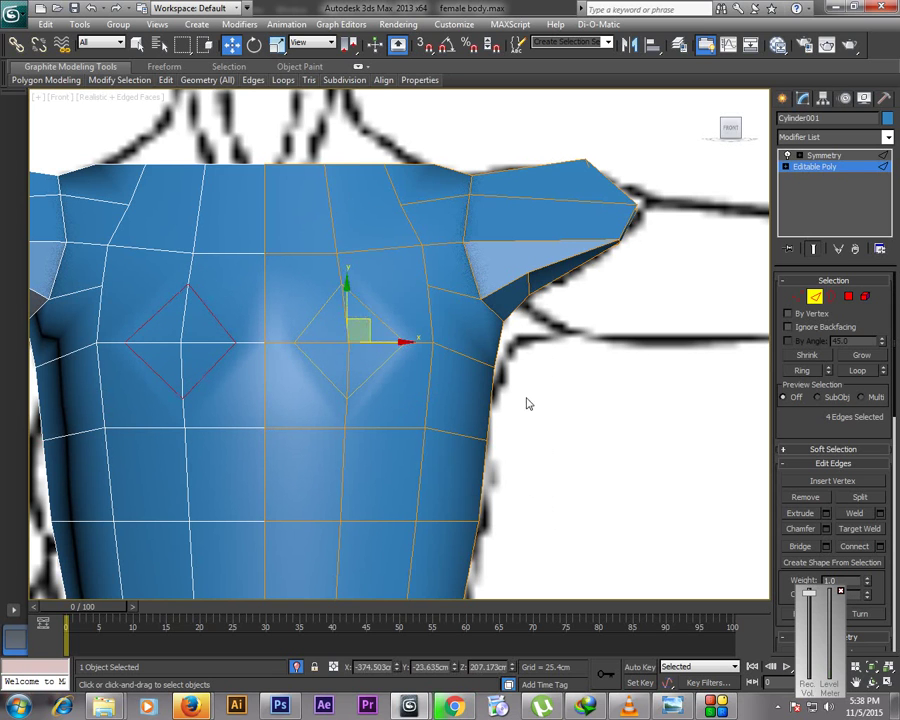
pyautogui.click(526, 388)
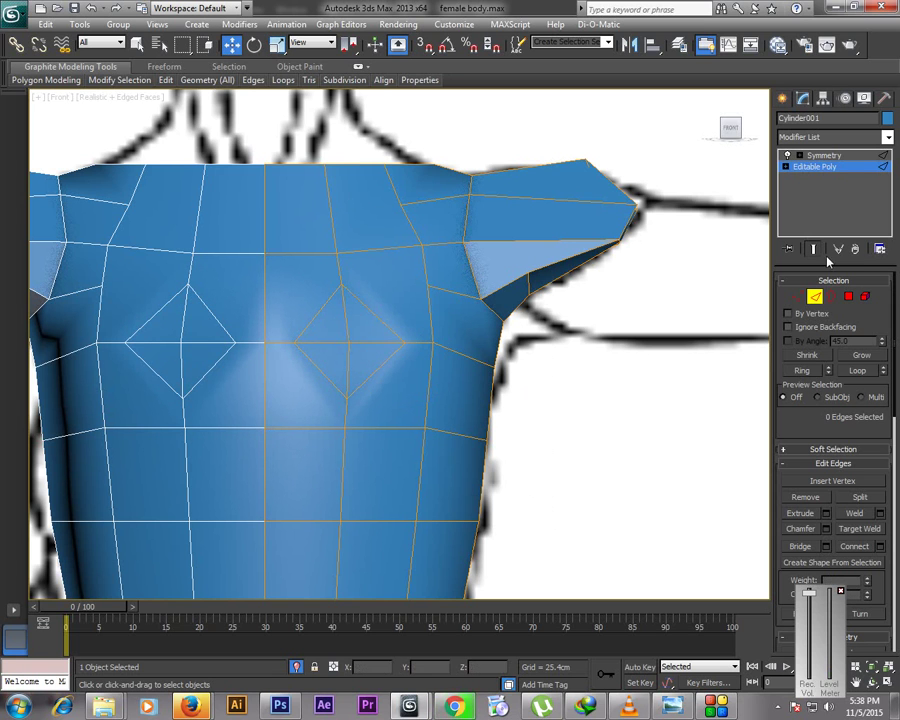
# Cut diagonal edges from the two upper corners of the surrounding chest quads through the diamond to its centre vertex
pyautogui.click(797, 296)
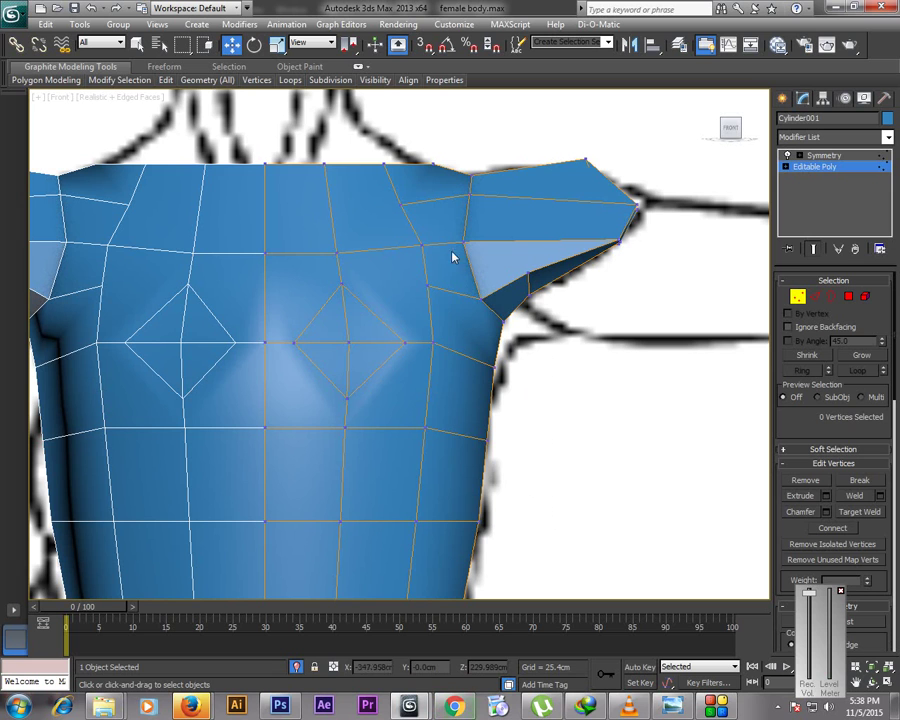
pyautogui.rightClick(362, 322)
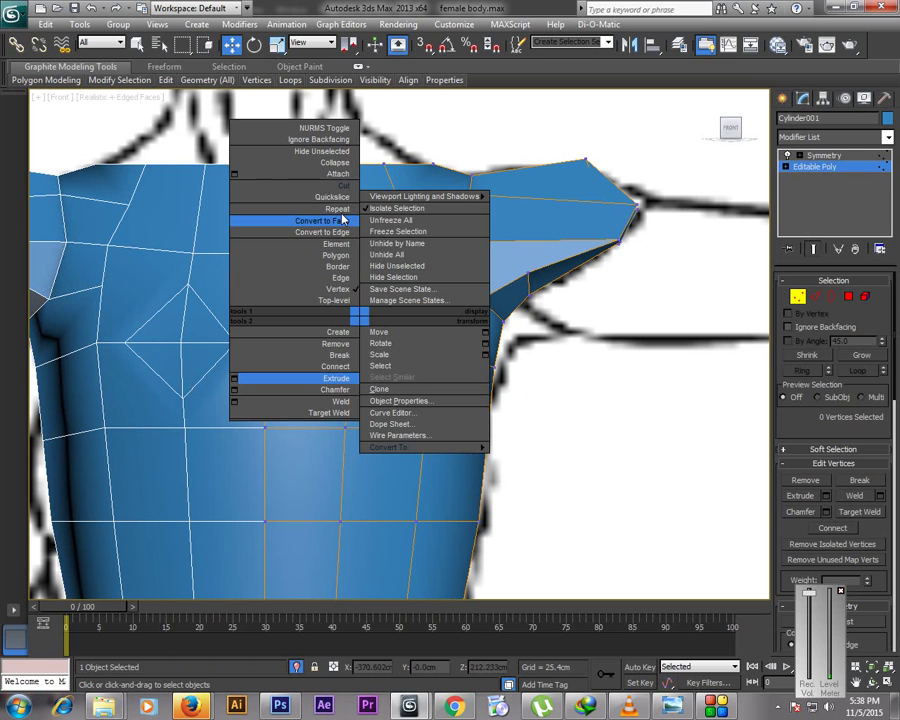
pyautogui.click(422, 244)
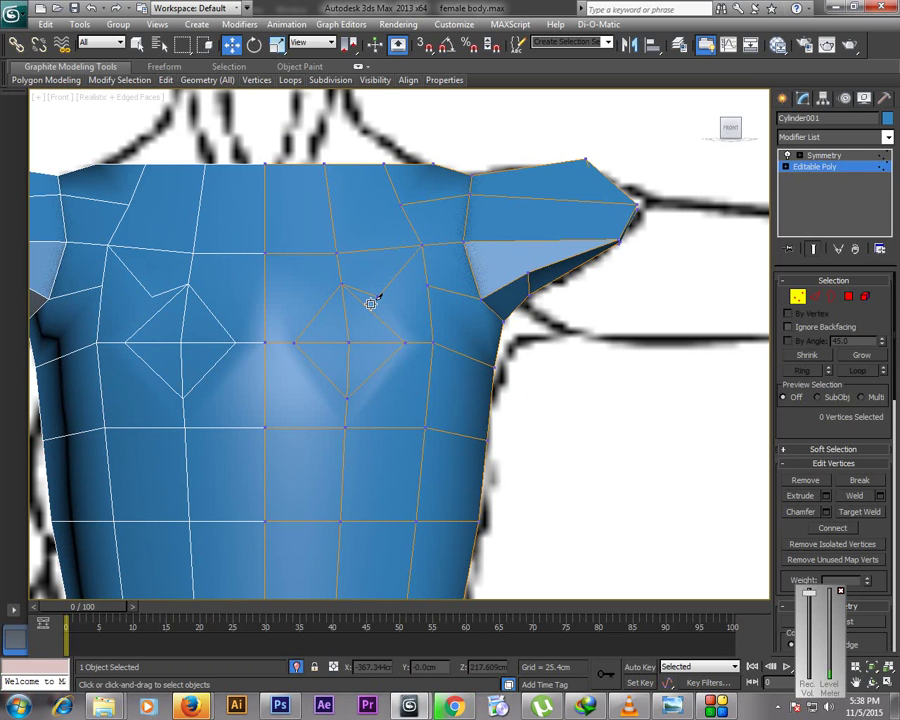
pyautogui.click(369, 308)
pyautogui.click(351, 342)
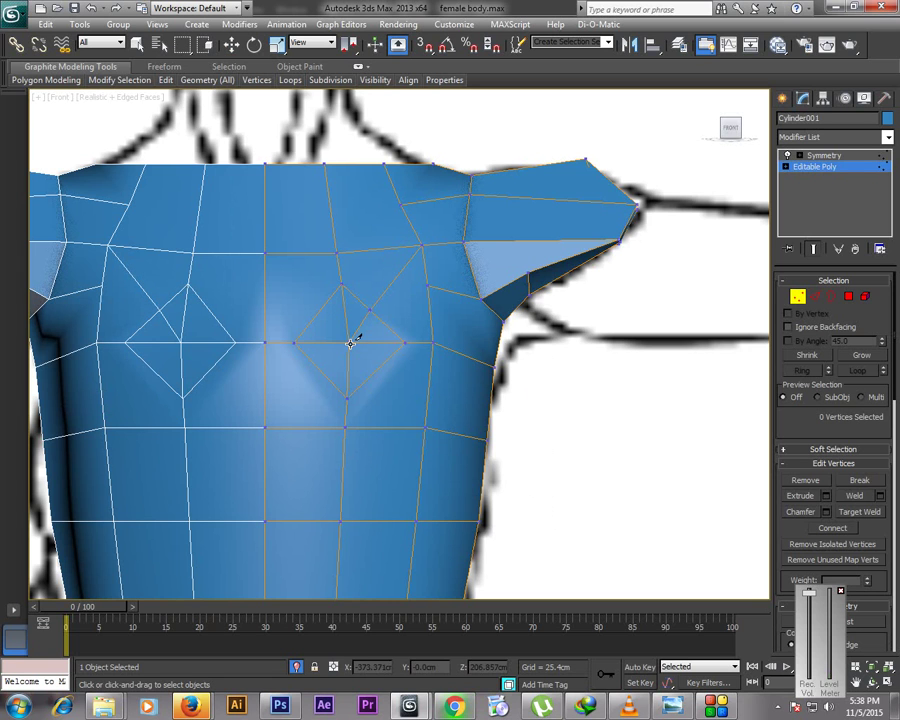
pyautogui.click(264, 254)
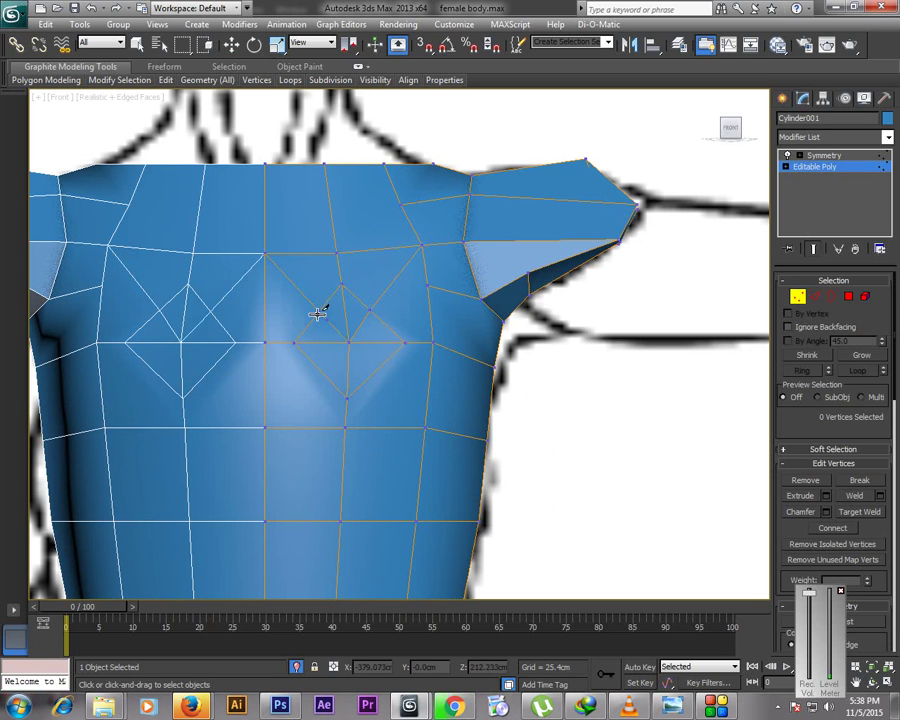
pyautogui.click(347, 342)
pyautogui.rightClick(347, 342)
# Cut diagonal edges between the diamond's centre vertex and the two lower corners of the surrounding chest quads
pyautogui.click(265, 427)
pyautogui.click(320, 369)
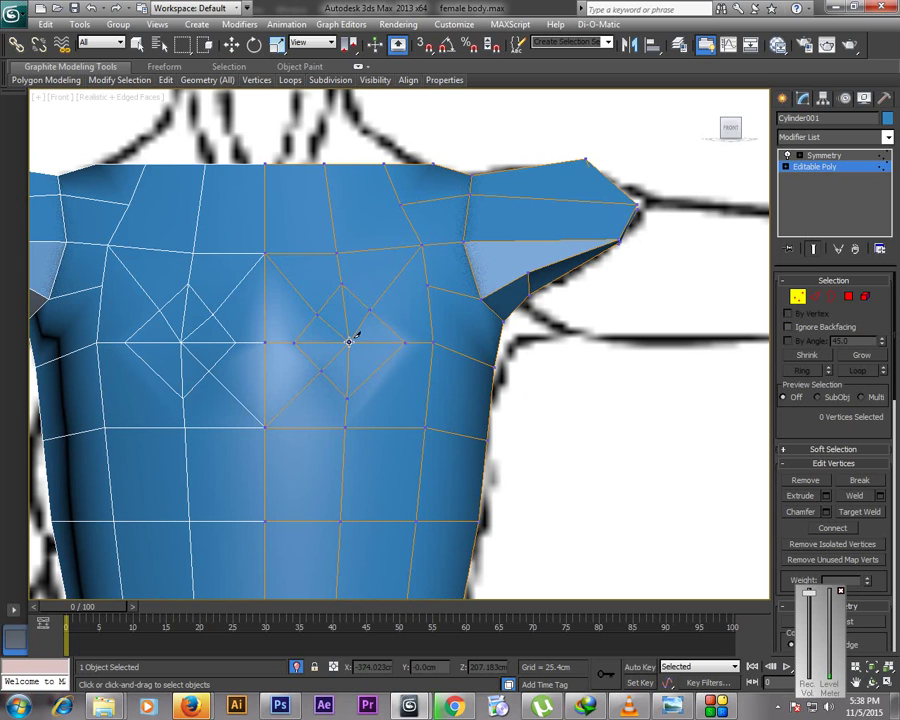
pyautogui.rightClick(349, 342)
pyautogui.click(425, 427)
pyautogui.click(374, 372)
pyautogui.press('w')
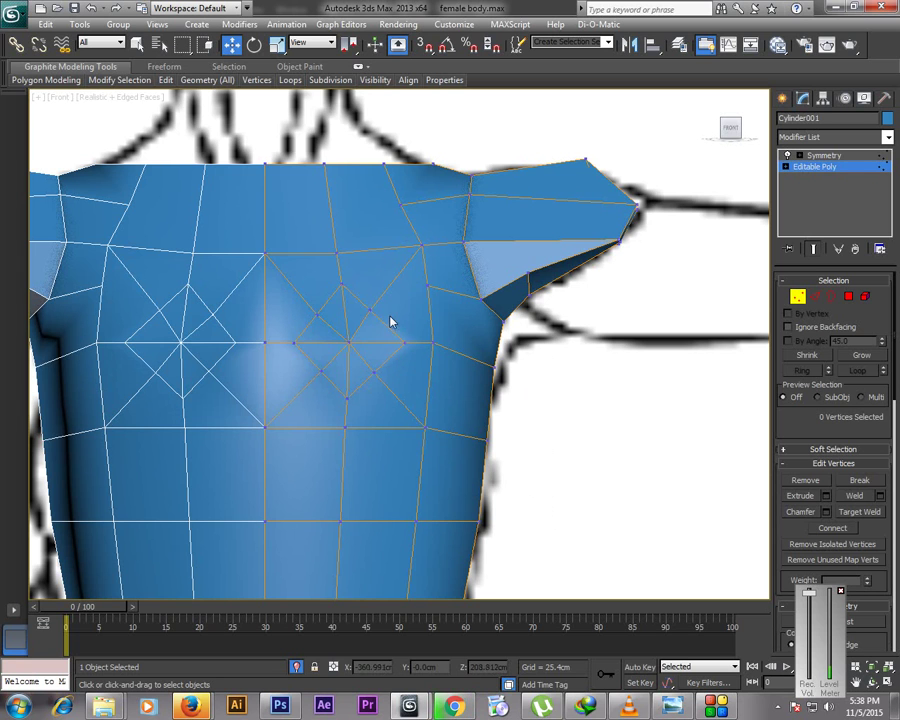
# Move the four new diagonal vertices outward to round the chest diamond into an even octagon
pyautogui.click(381, 297)
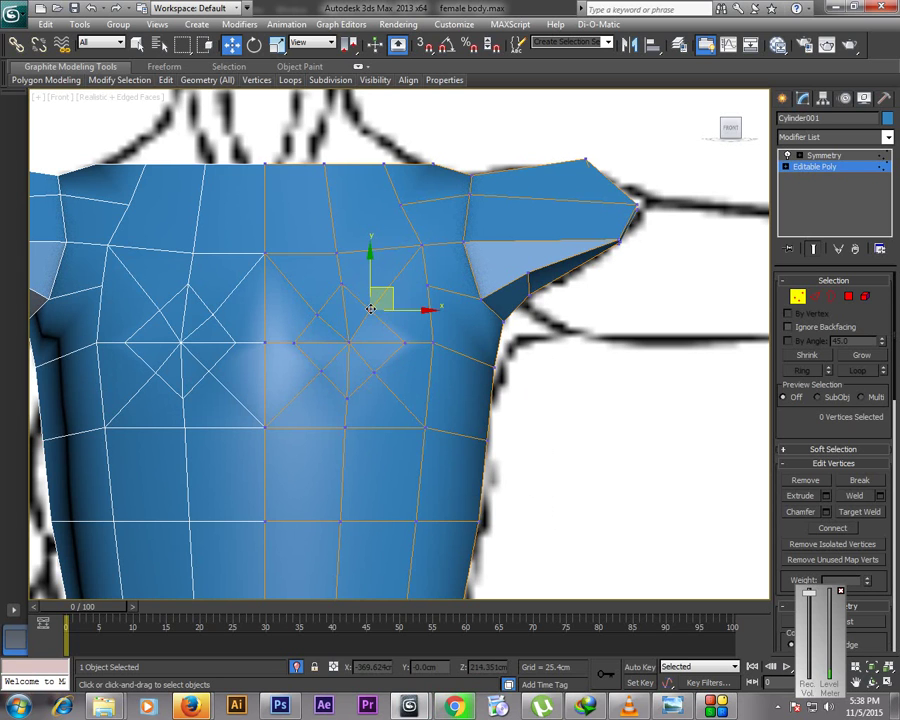
pyautogui.moveTo(404, 279); pyautogui.dragTo(407, 273)
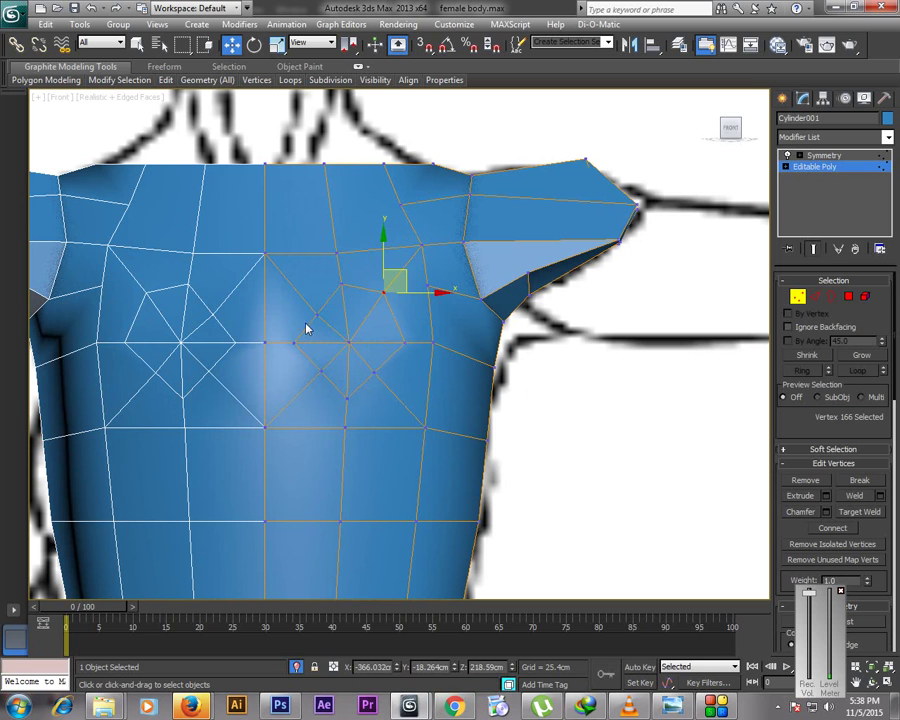
pyautogui.moveTo(313, 314); pyautogui.dragTo(302, 302)
pyautogui.moveTo(320, 371); pyautogui.dragTo(299, 382)
pyautogui.click(375, 376)
pyautogui.moveTo(376, 373); pyautogui.dragTo(388, 392)
pyautogui.click(384, 411)
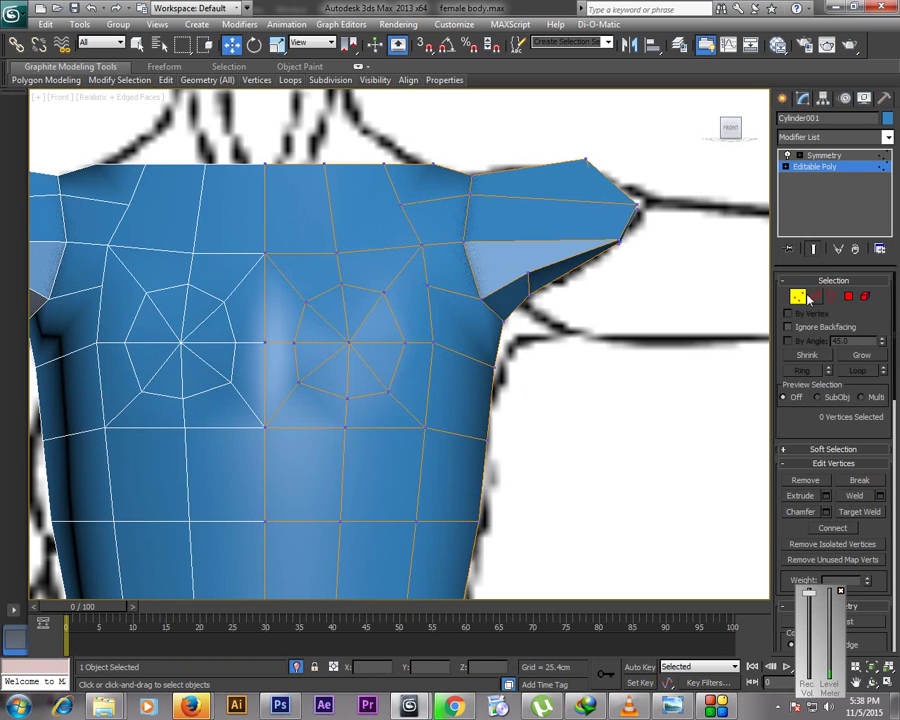
# Delete the centre vertex of the chest octagon on the isolated body to open a hole for the breast
pyautogui.click(297, 666)
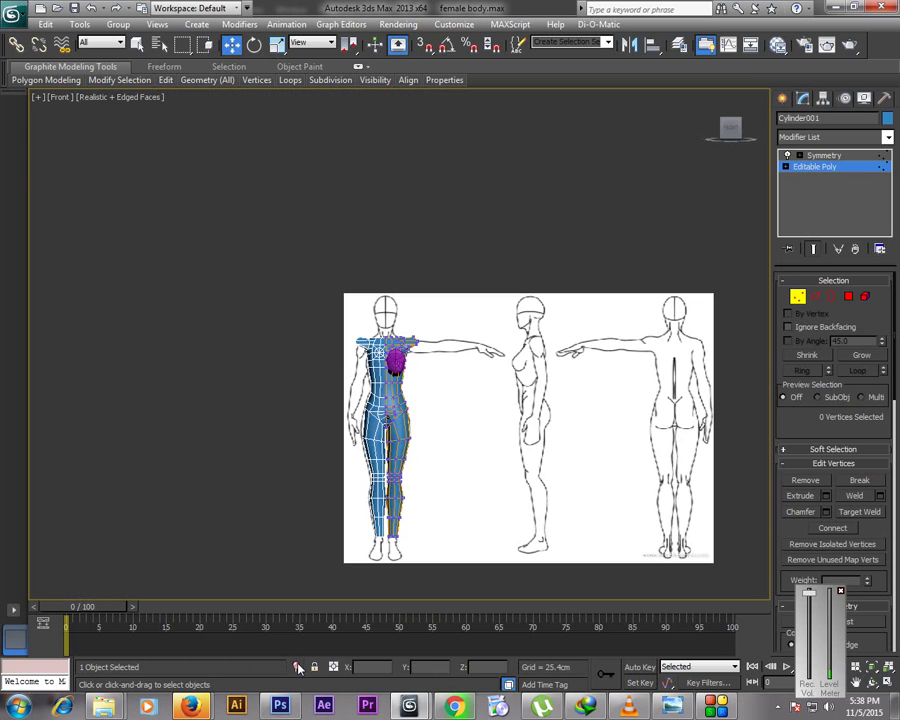
pyautogui.click(856, 682)
pyautogui.moveTo(605, 346); pyautogui.dragTo(563, 540)
pyautogui.scroll(3, 557, 498)
pyautogui.scroll(3, 557, 498)
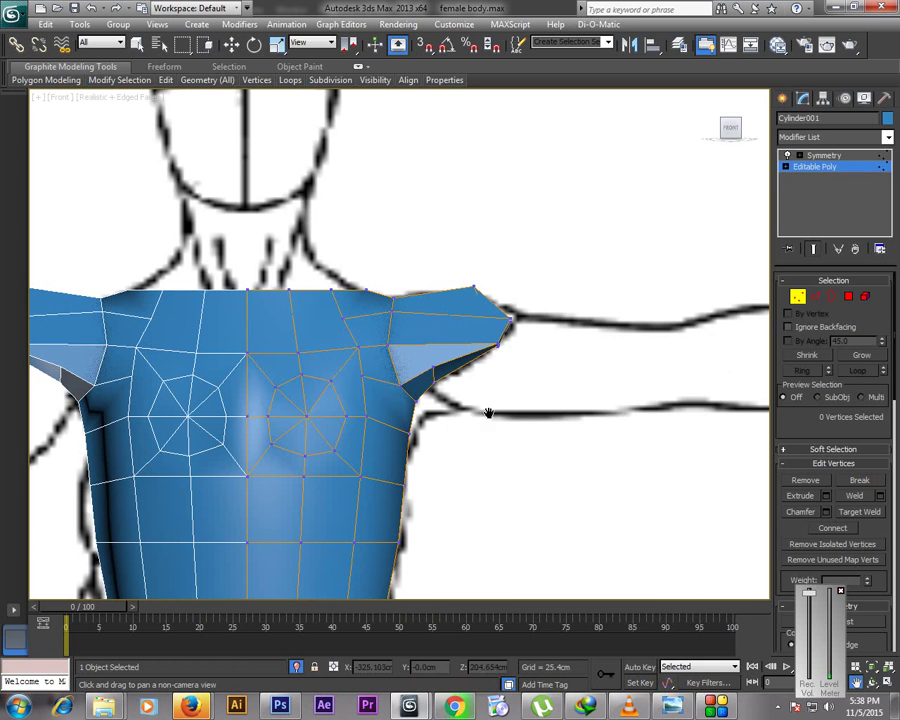
pyautogui.moveTo(488, 412); pyautogui.dragTo(526, 398)
pyautogui.rightClick(524, 402)
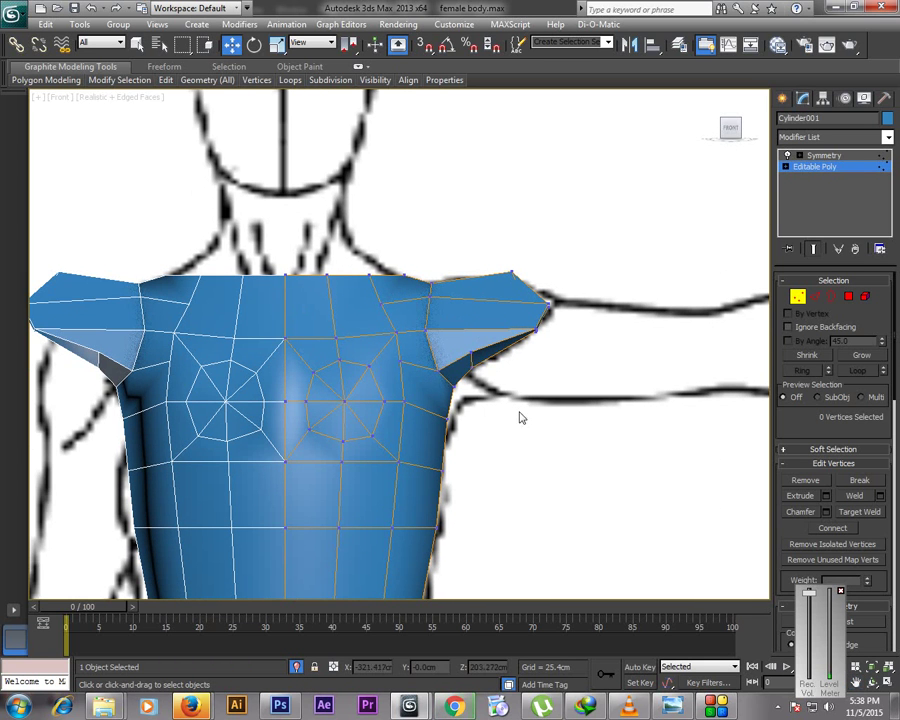
pyautogui.click(345, 402)
pyautogui.press('Delete')
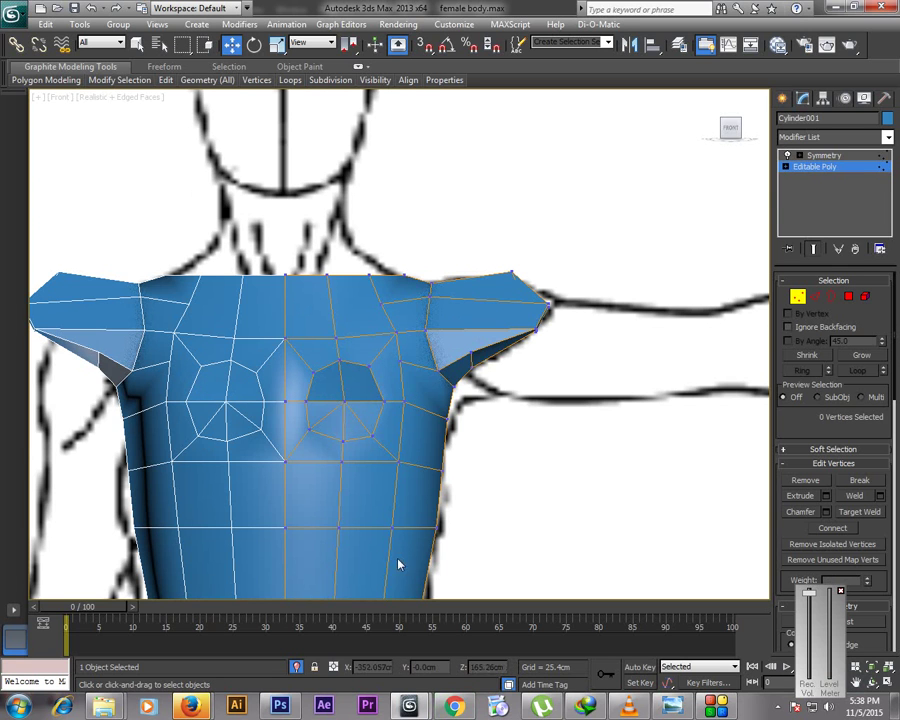
# Remove the centre point where the chest octagon's edges meet, and end the body's isolation to show the breast and references
pyautogui.click(344, 403)
pyautogui.press('Delete')
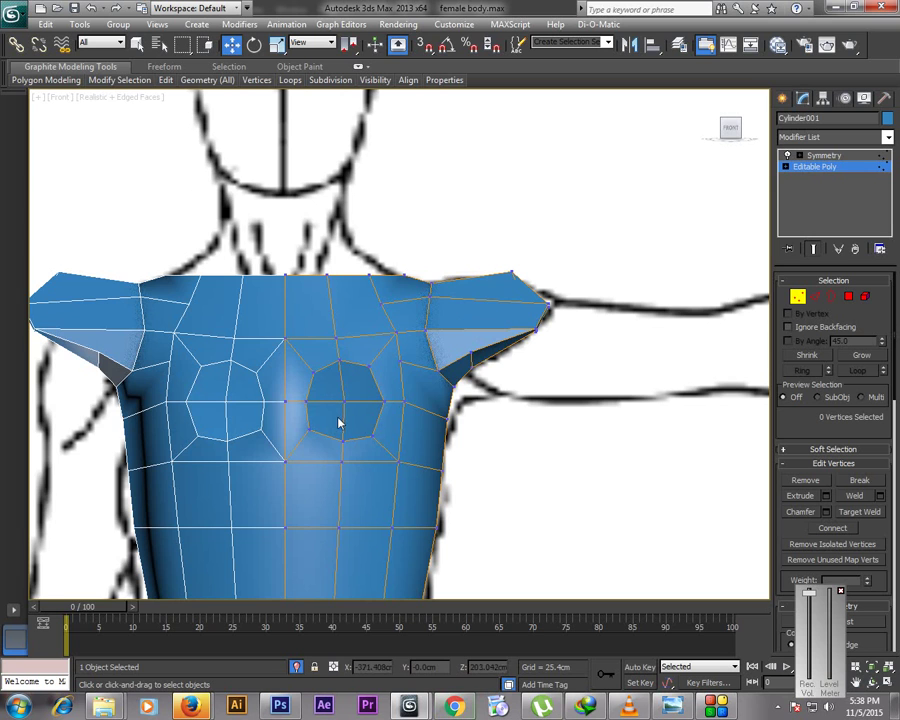
pyautogui.click(295, 668)
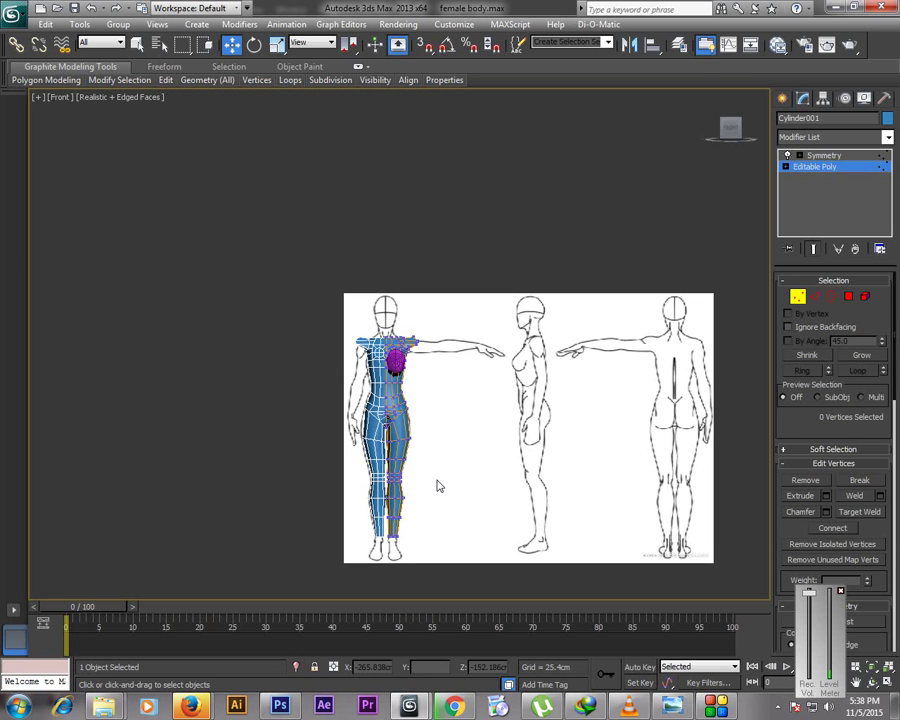
# Scale the breast sphere down uniformly to about 71% and move it up over the octagon in the chest
pyautogui.moveTo(521, 453); pyautogui.dragTo(519, 445, button='middle')
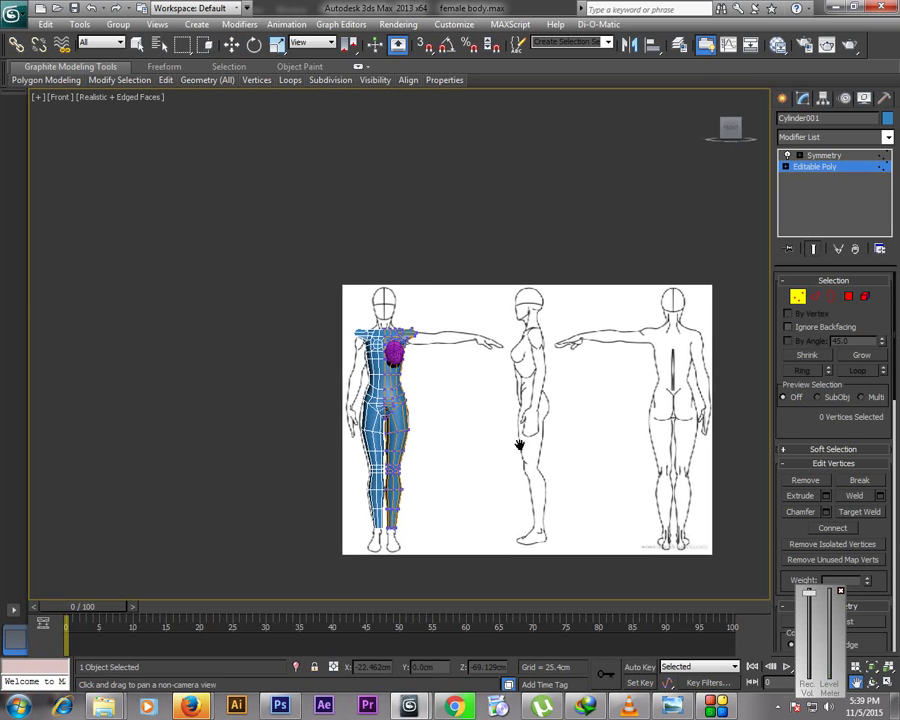
pyautogui.scroll(11, 510, 412)
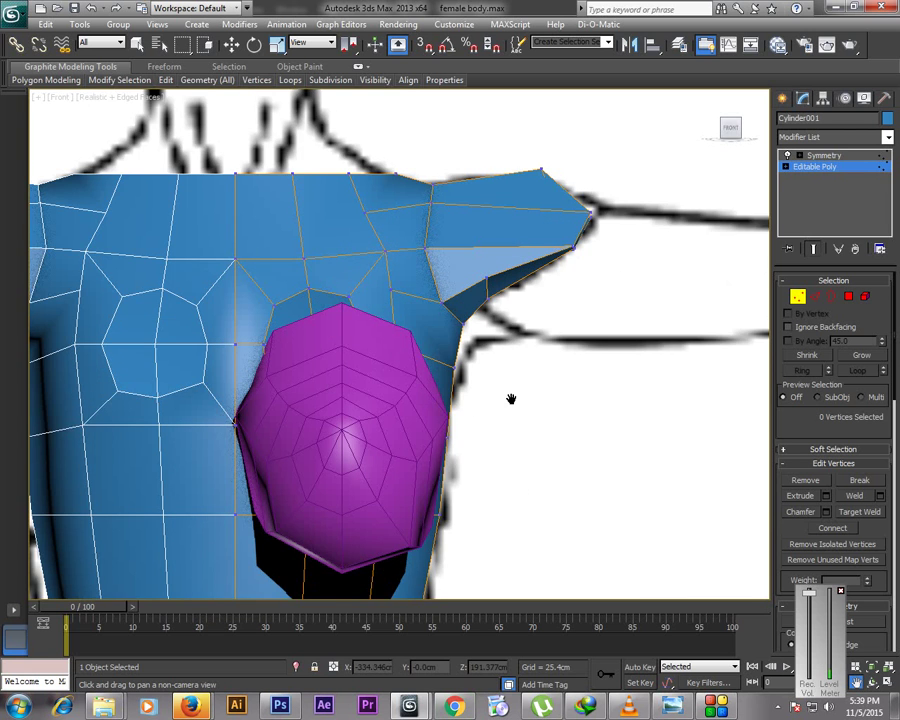
pyautogui.scroll(-2, 515, 401)
pyautogui.scroll(5, 522, 402)
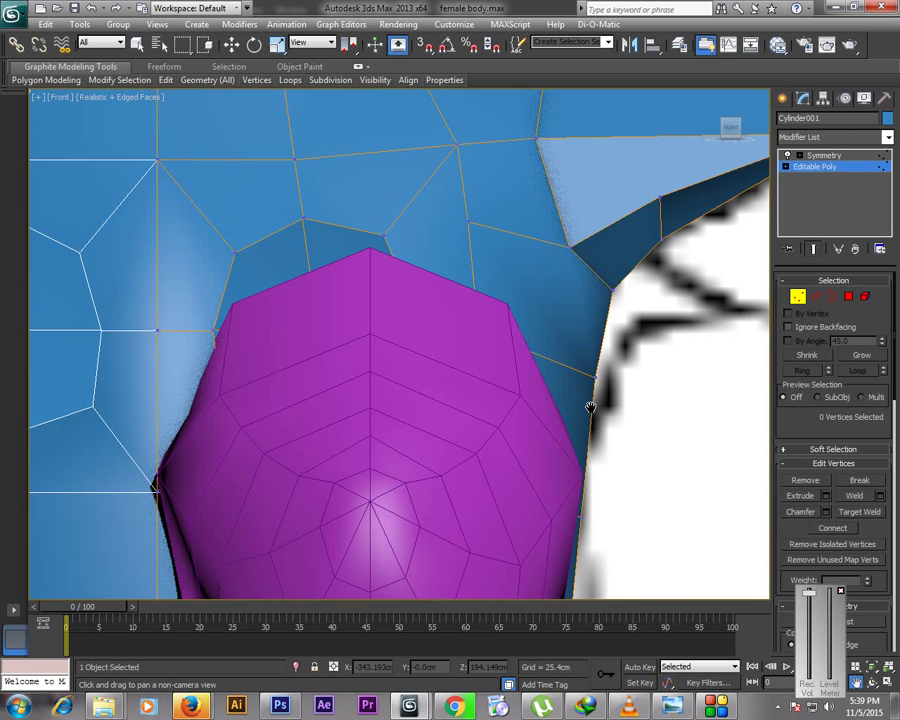
pyautogui.click(797, 300)
pyautogui.click(505, 438)
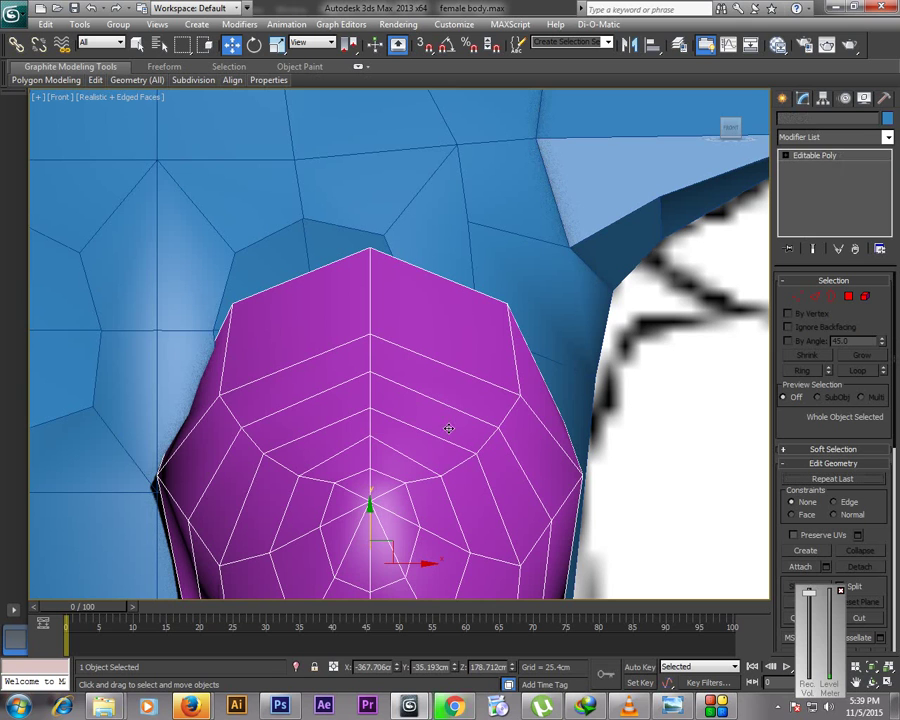
pyautogui.click(277, 44)
pyautogui.moveTo(371, 564); pyautogui.dragTo(383, 596)
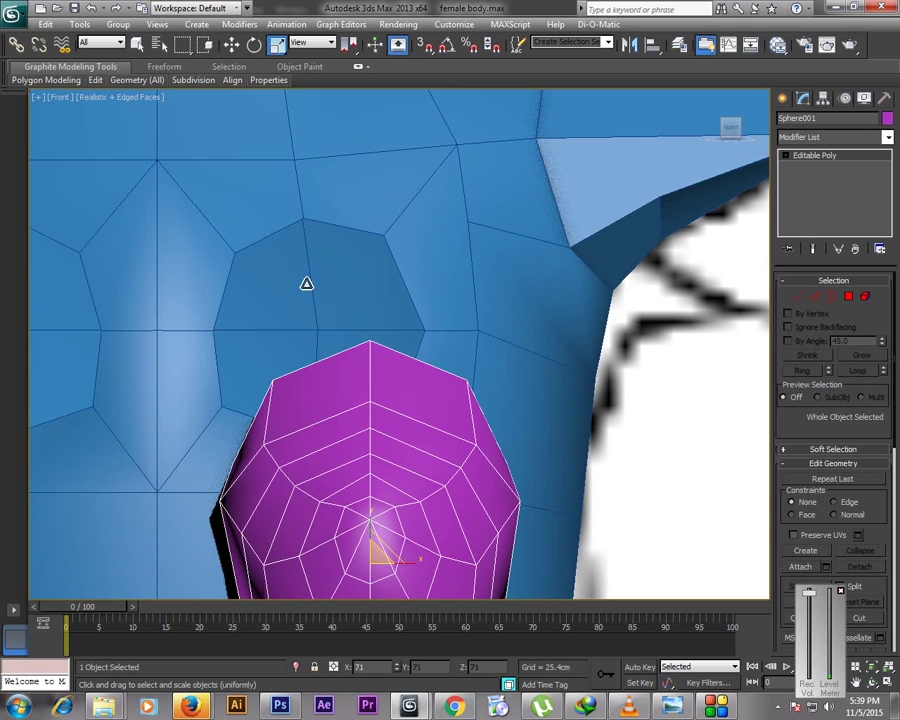
pyautogui.press('w')
pyautogui.moveTo(368, 502); pyautogui.dragTo(384, 386)
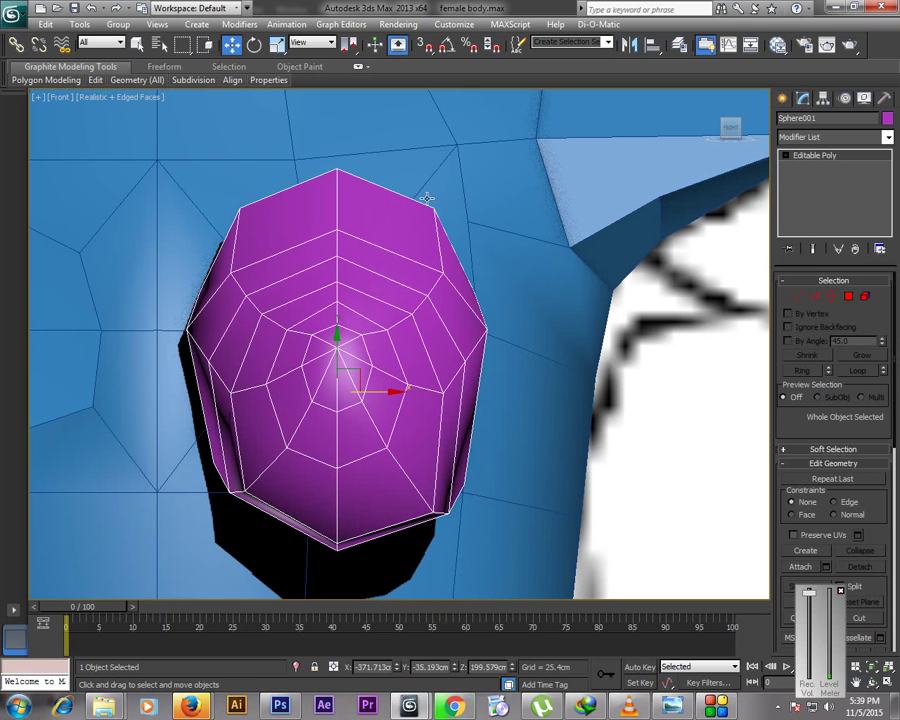
# Attach the breast sphere to the body mesh at its Editable Poly level
pyautogui.click(510, 231)
pyautogui.rightClick(513, 232)
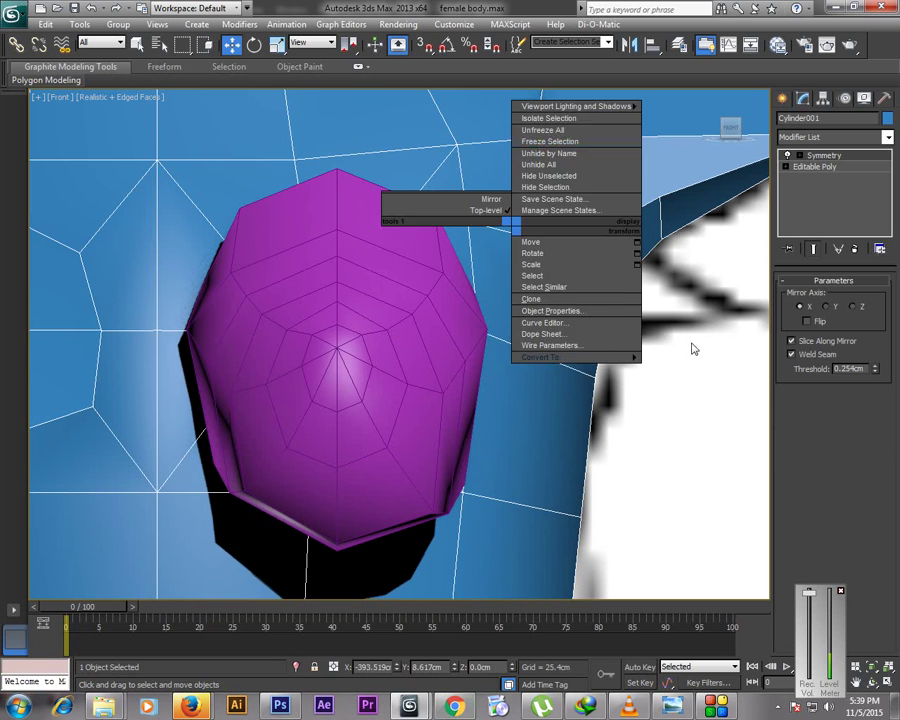
pyautogui.click(820, 167)
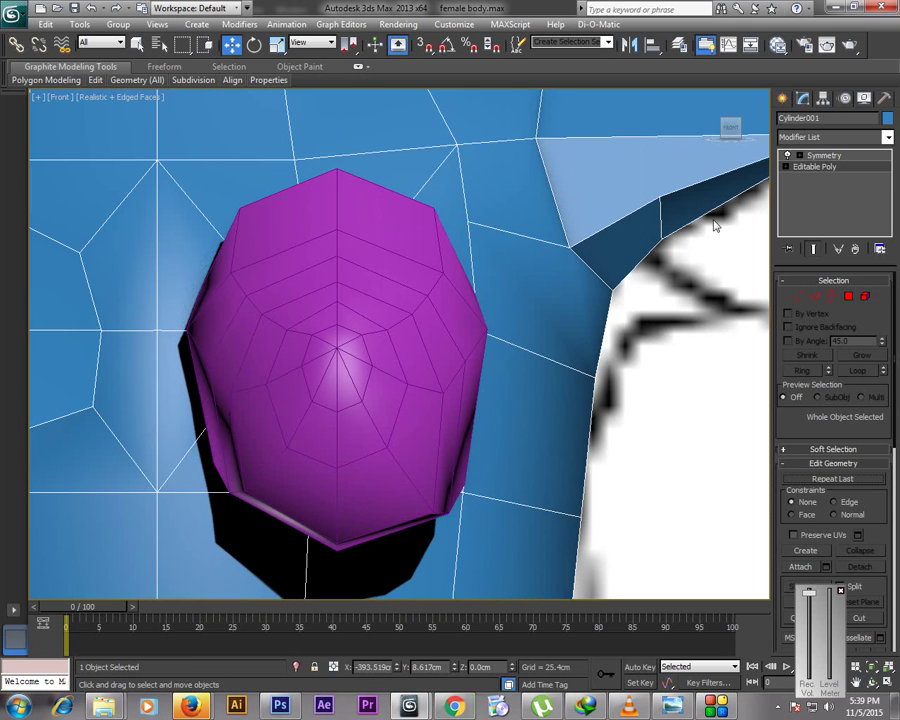
pyautogui.rightClick(506, 230)
pyautogui.click(487, 112)
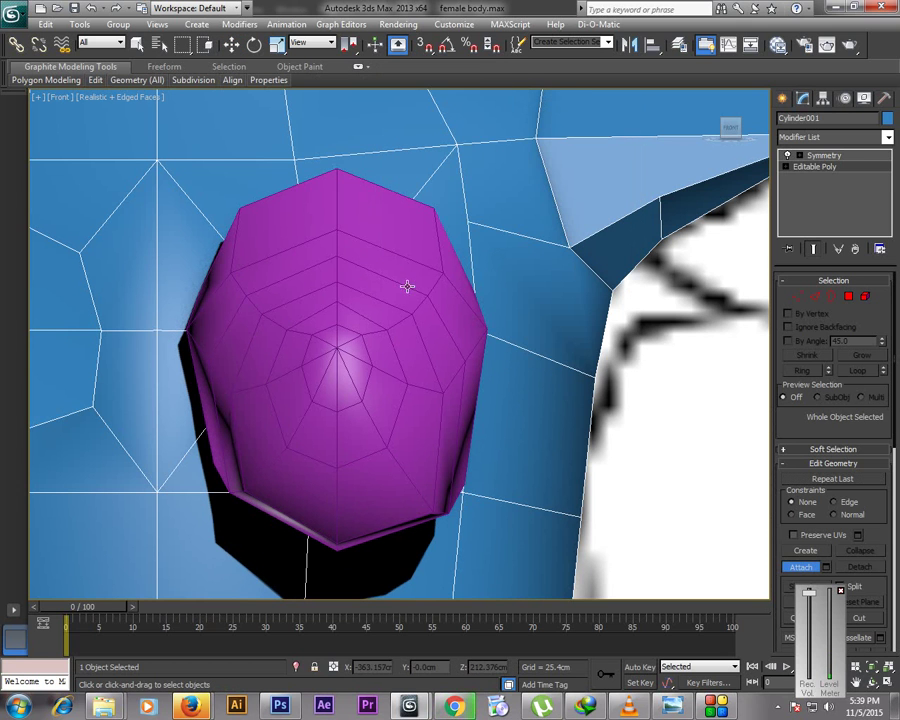
pyautogui.click(406, 284)
# Select the attached breast as an element and move it down about 6 cm in front of the chest hole
pyautogui.hotkey('alt', 'w')
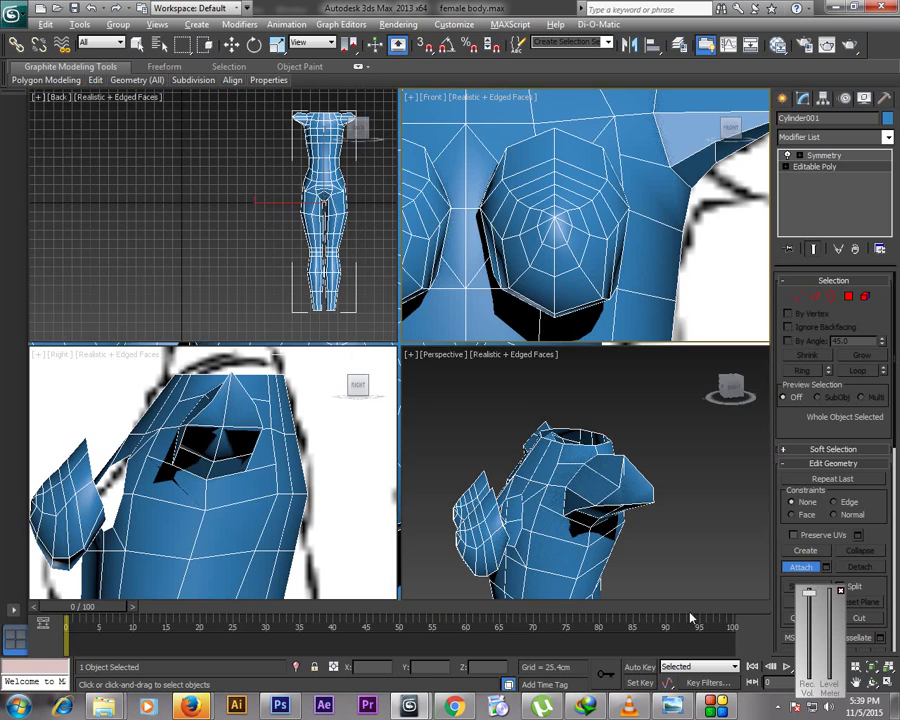
pyautogui.hotkey('alt', 'w')
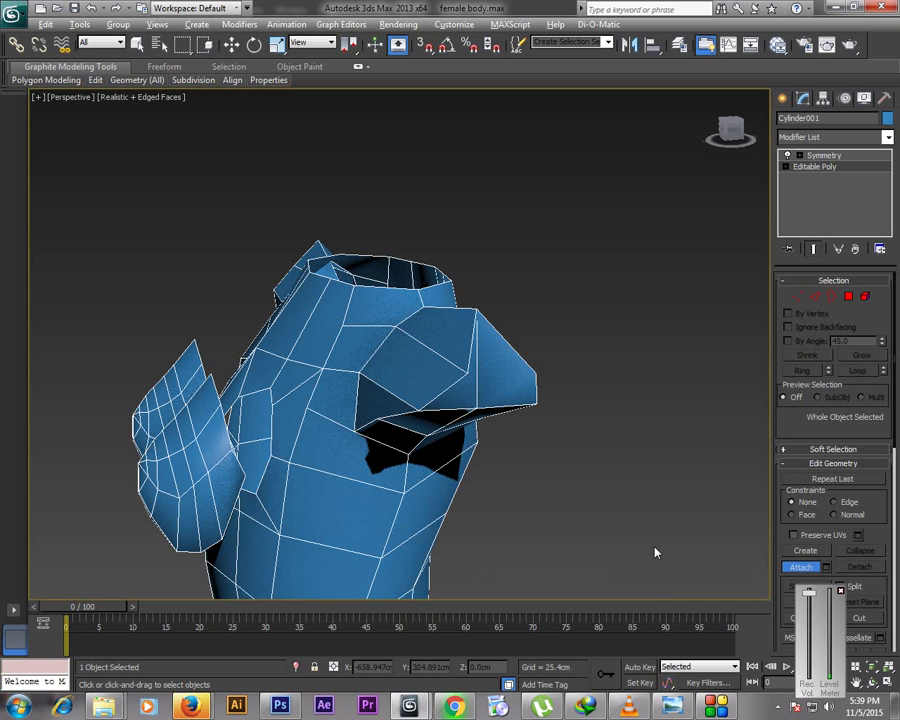
pyautogui.click(872, 682)
pyautogui.moveTo(406, 394)
pyautogui.mouseDown()
pyautogui.moveTo(394, 362)
pyautogui.moveTo(394, 384)
pyautogui.mouseUp()
pyautogui.rightClick(394, 384)
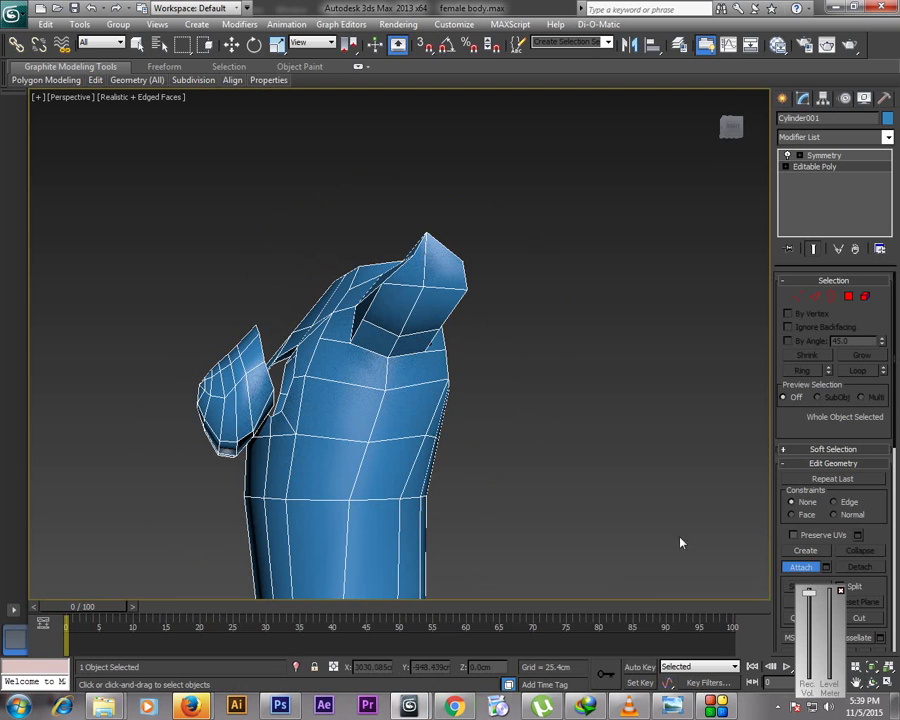
pyautogui.click(857, 683)
pyautogui.moveTo(312, 344); pyautogui.dragTo(548, 208)
pyautogui.rightClick(474, 311)
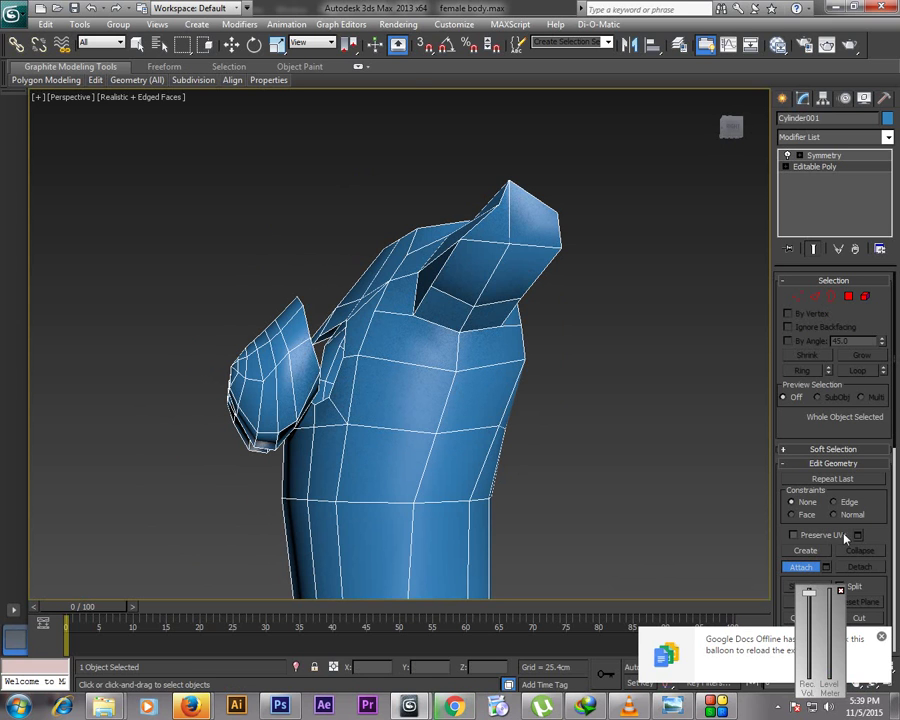
pyautogui.click(882, 637)
pyautogui.click(830, 300)
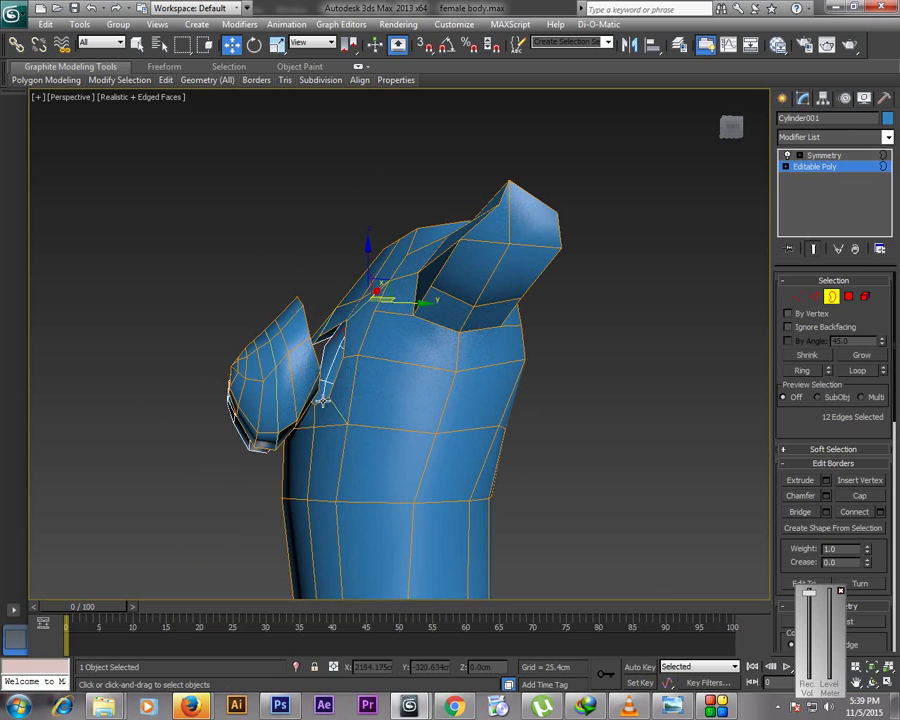
pyautogui.press('5')
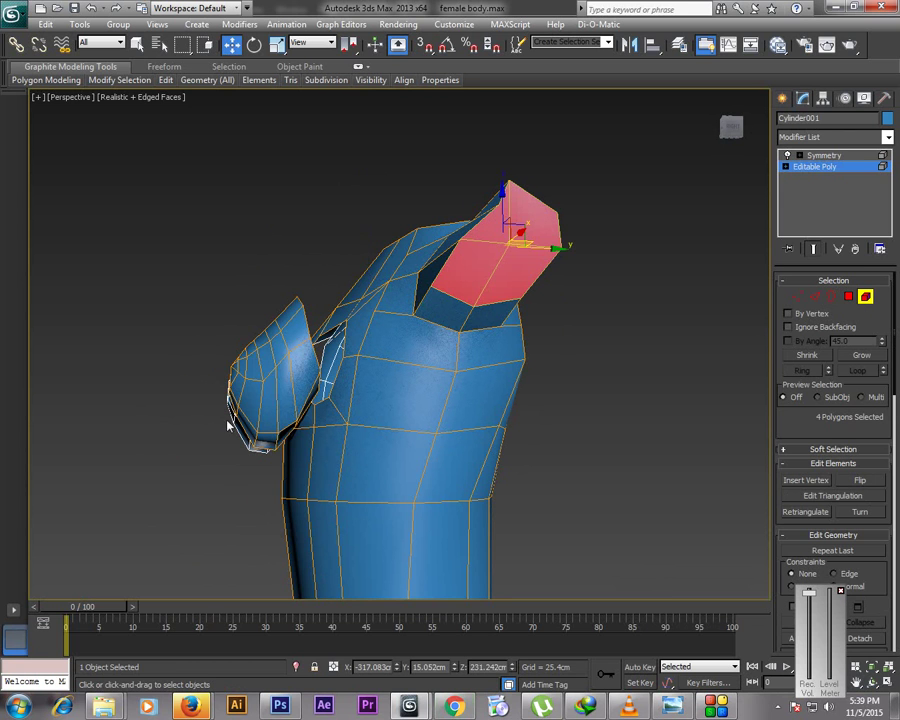
pyautogui.click(273, 393)
pyautogui.moveTo(265, 330); pyautogui.dragTo(260, 342)
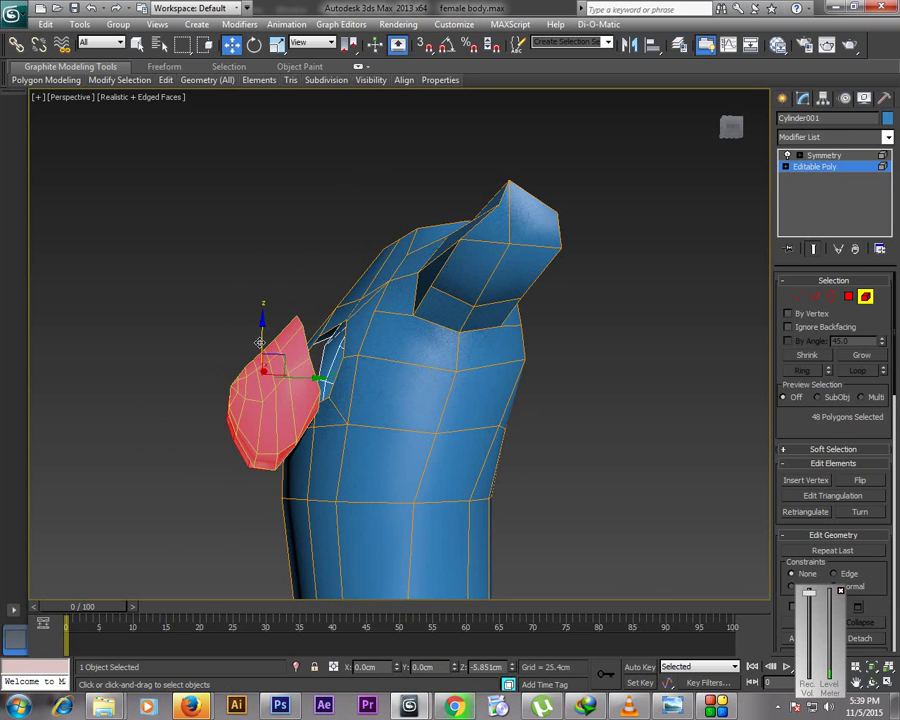
pyautogui.click(872, 682)
pyautogui.moveTo(510, 424); pyautogui.dragTo(183, 388)
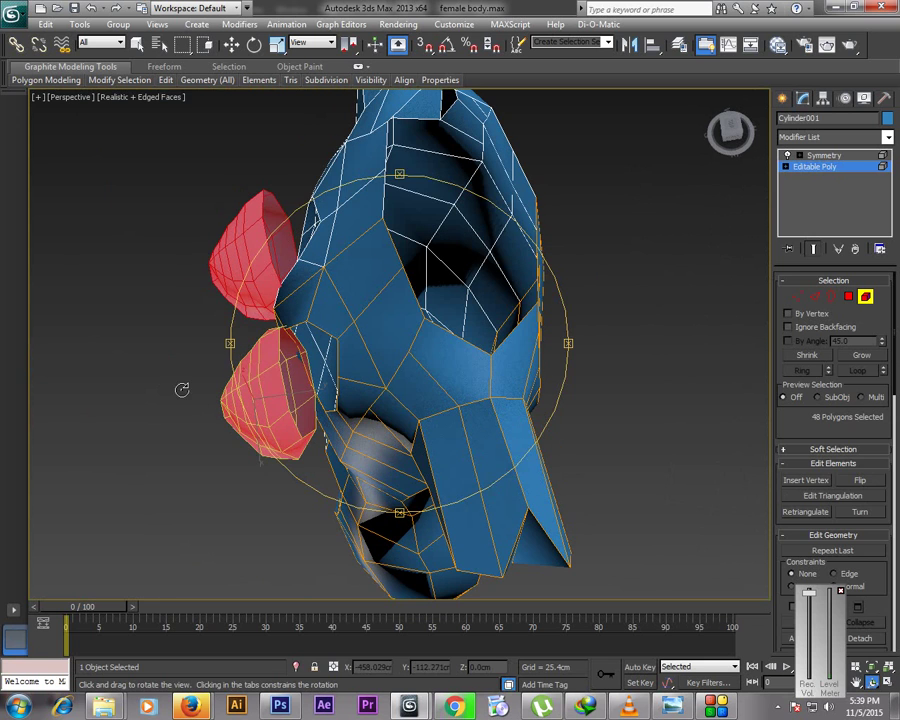
# Rotate the selected breast element about 9.6 degrees around Z so its open rim faces the chest opening
pyautogui.press('w')
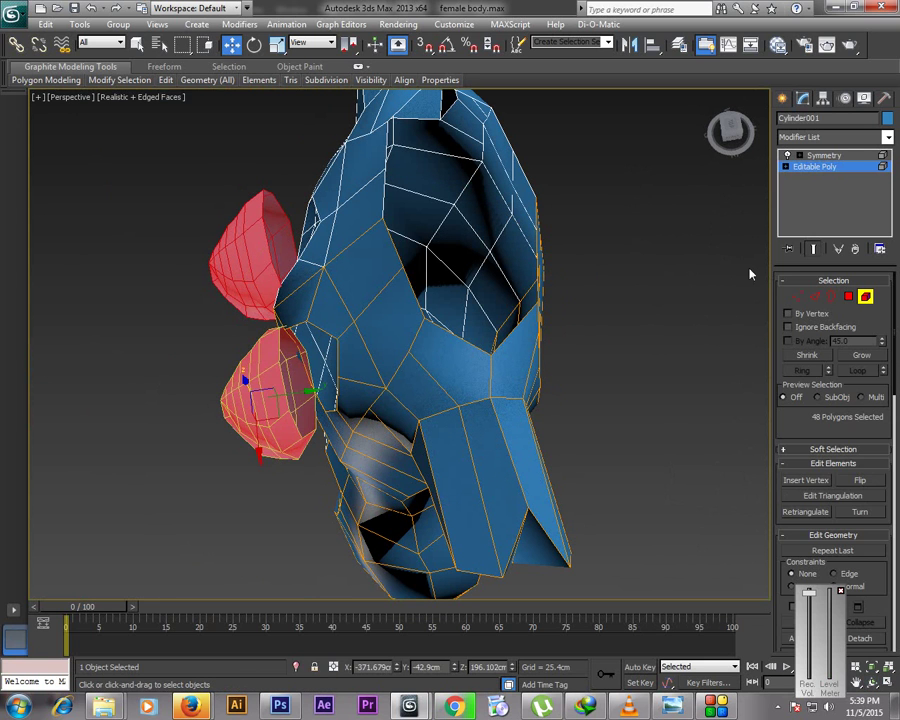
pyautogui.press('1')
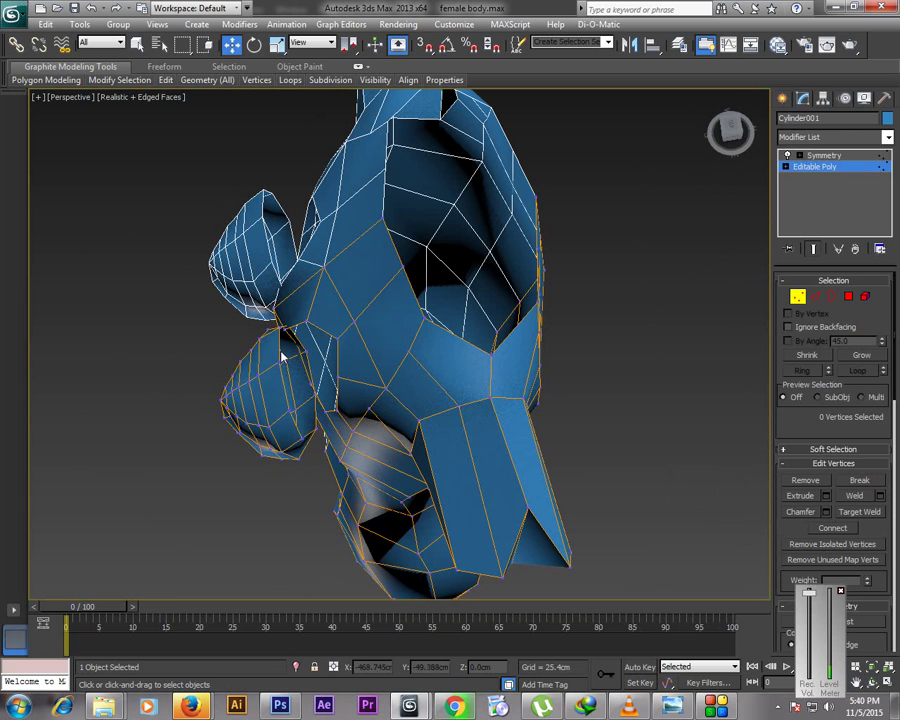
pyautogui.click(864, 297)
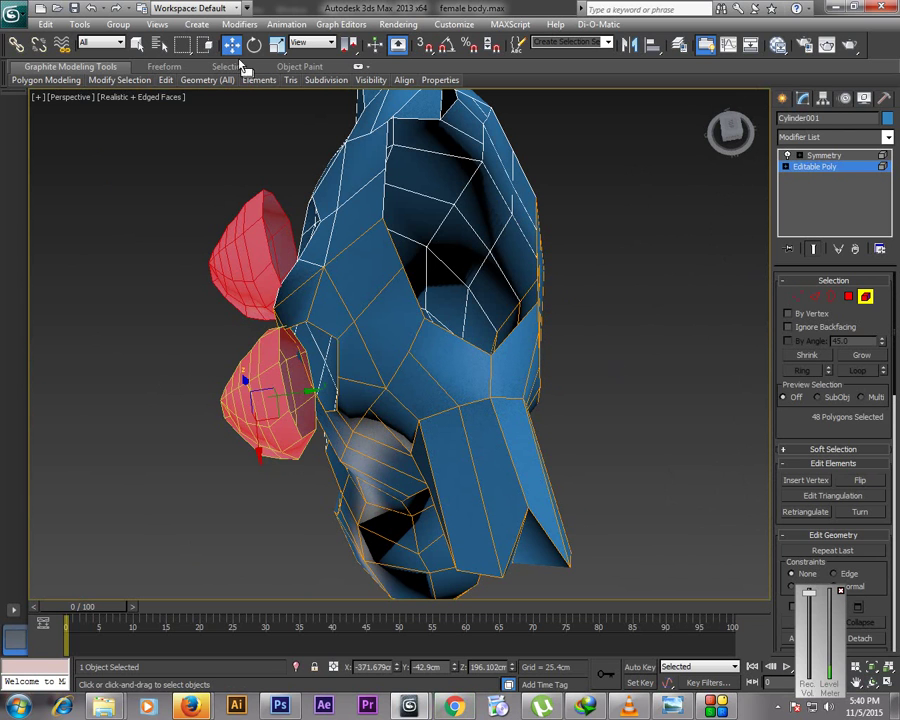
pyautogui.press('e')
pyautogui.moveTo(277, 443); pyautogui.dragTo(289, 437)
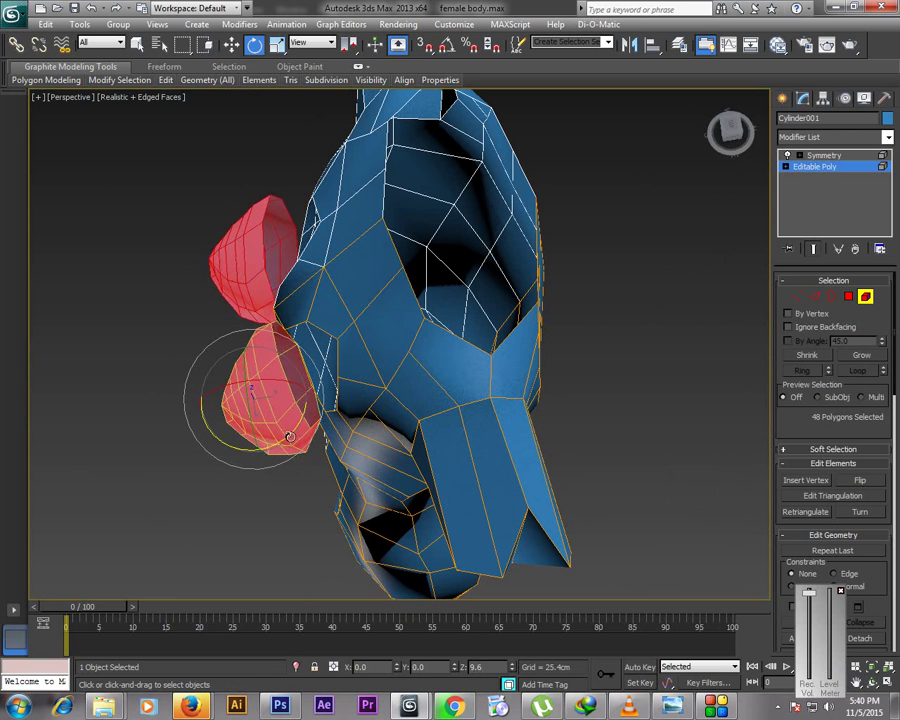
pyautogui.press('w')
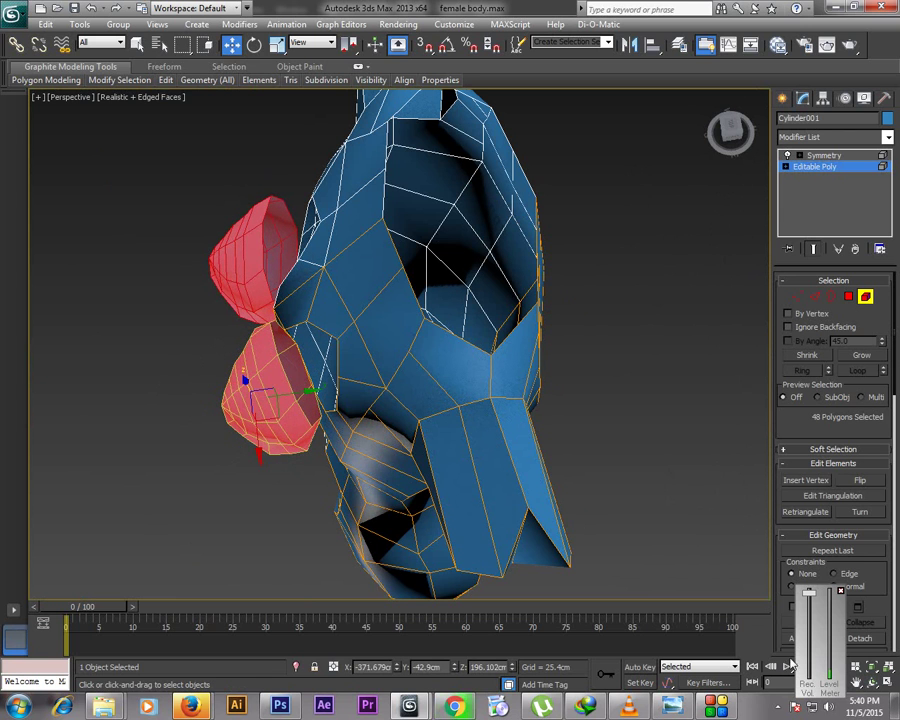
# Target-weld the top and upper outer vertices of the chest opening to the matching vertices on the breast's upper rim
pyautogui.click(872, 682)
pyautogui.keyDown('alt'); pyautogui.moveTo(570, 460); pyautogui.dragTo(545, 323, button='middle'); pyautogui.keyUp('alt')
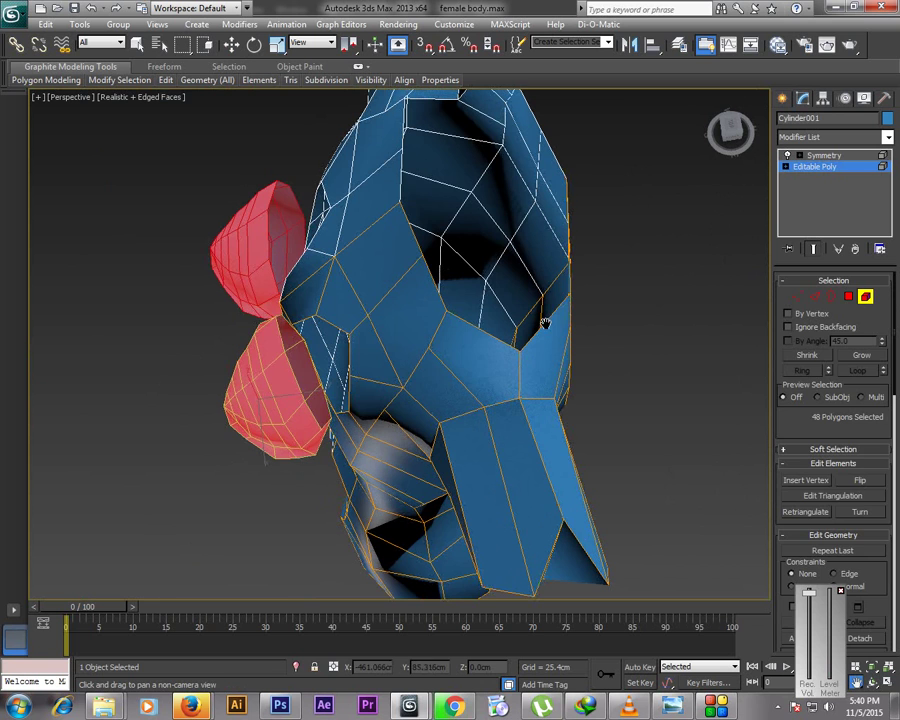
pyautogui.press('1')
pyautogui.rightClick(443, 365)
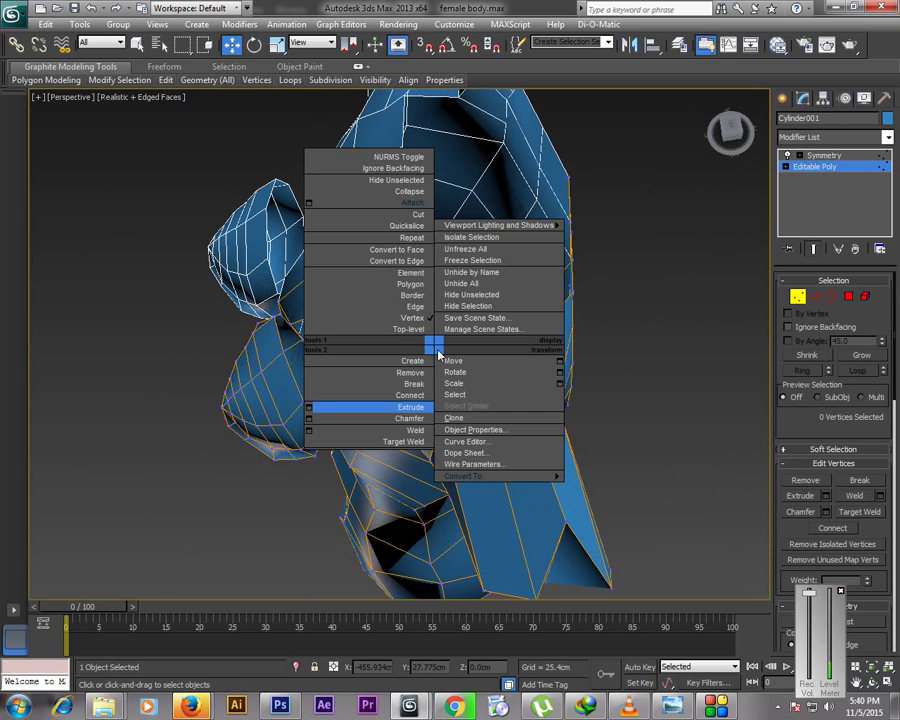
pyautogui.click(385, 438)
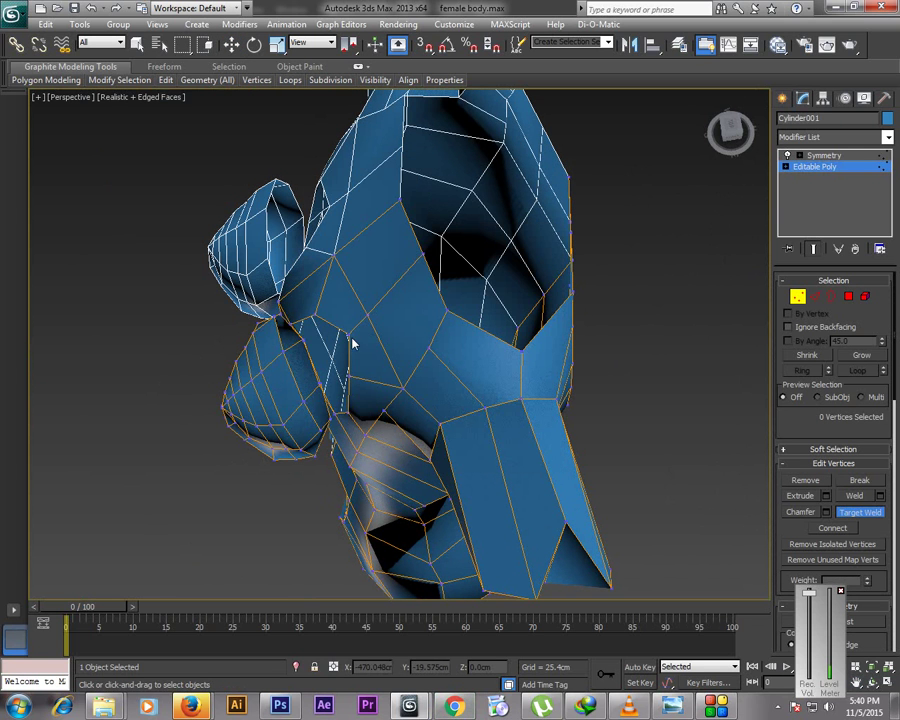
pyautogui.hotkey('ctrl', 'r')
pyautogui.moveTo(372, 353); pyautogui.dragTo(408, 271)
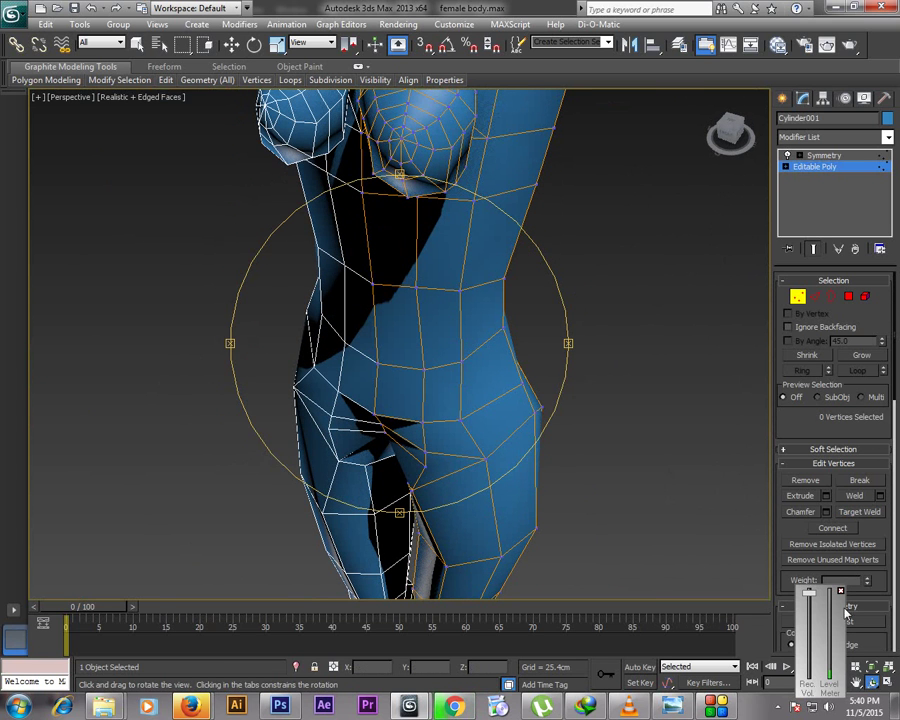
pyautogui.click(856, 684)
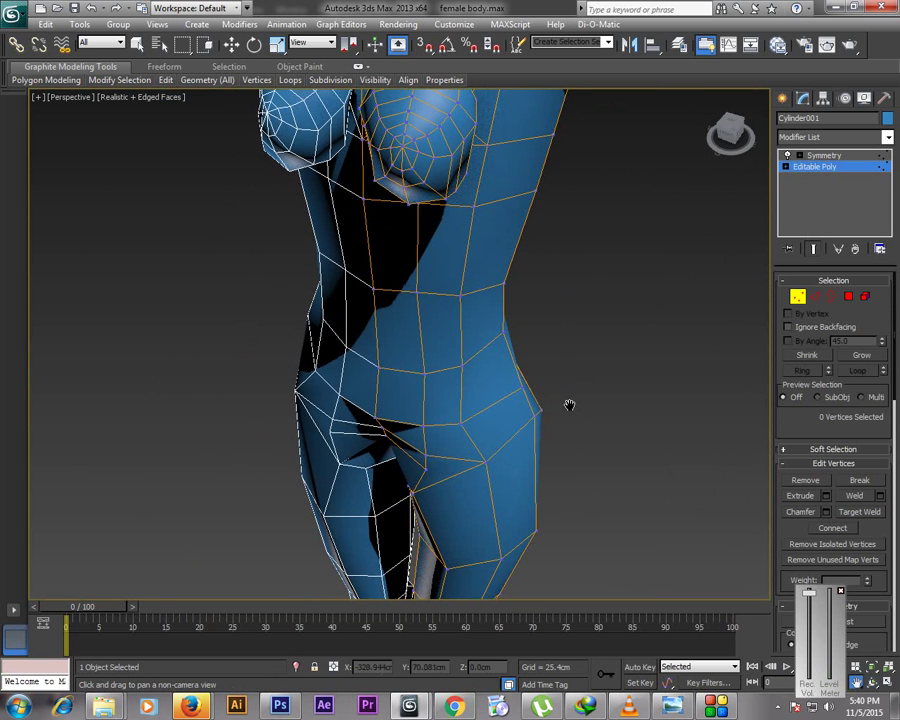
pyautogui.scroll(-5, 563, 400)
pyautogui.moveTo(488, 239); pyautogui.dragTo(553, 452)
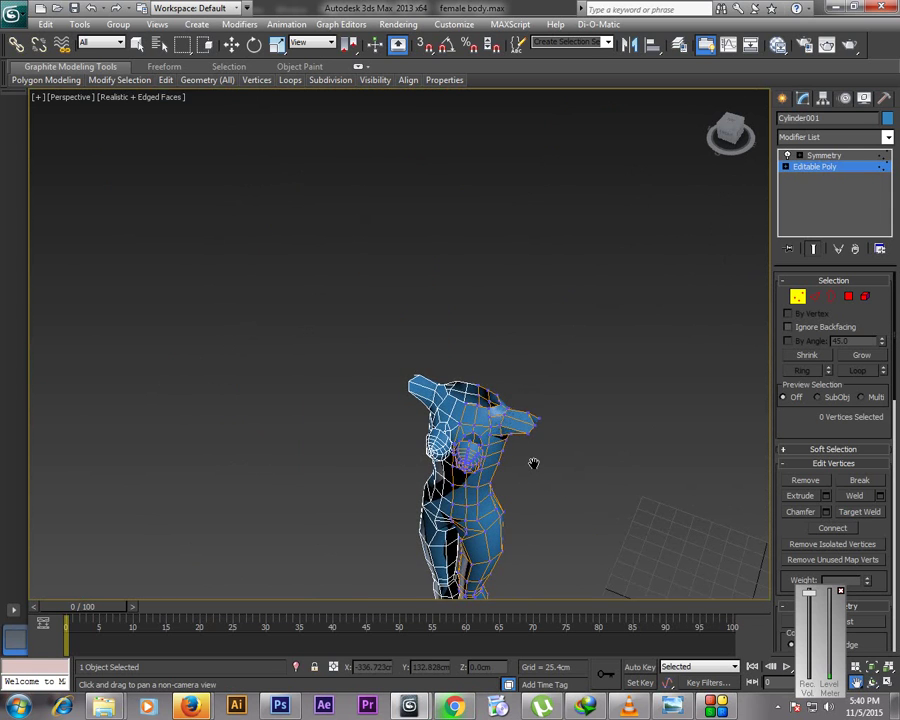
pyautogui.scroll(5, 574, 499)
pyautogui.moveTo(577, 502); pyautogui.dragTo(462, 263)
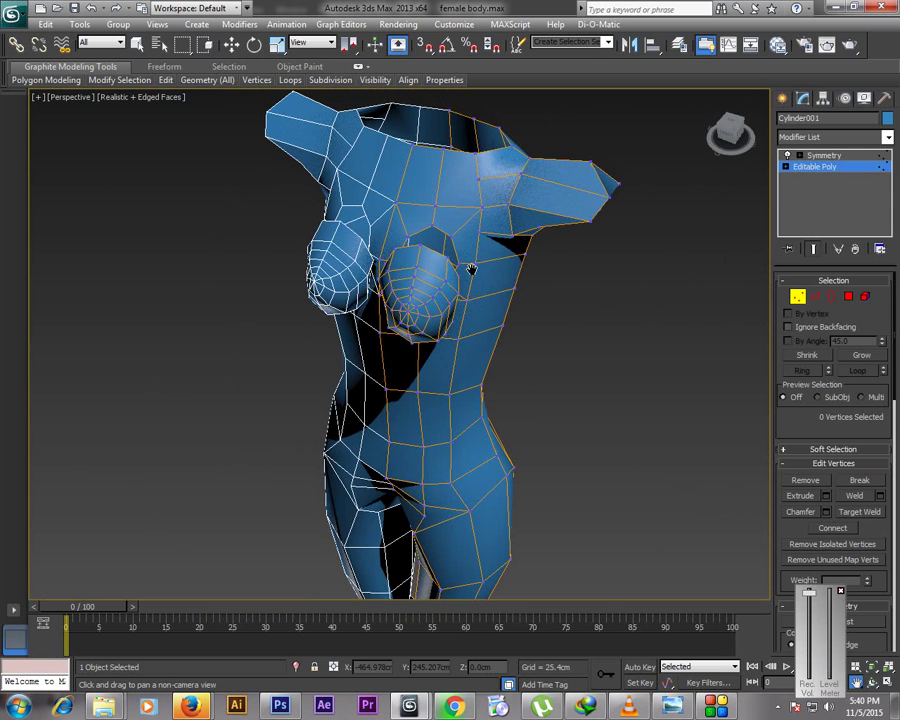
pyautogui.scroll(10, 454, 372)
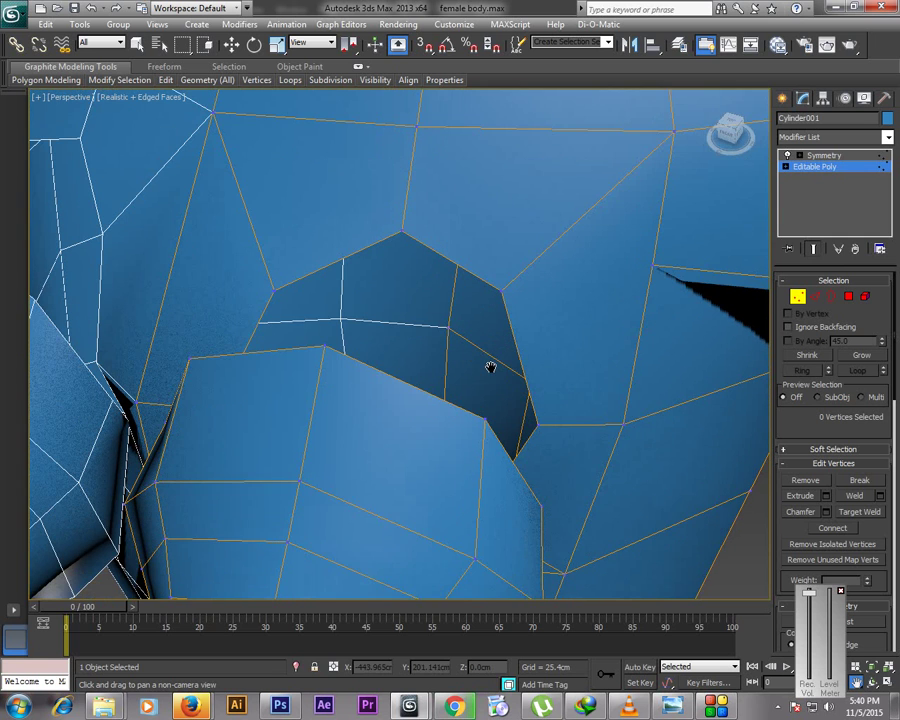
pyautogui.moveTo(490, 367); pyautogui.dragTo(527, 336, button='middle')
pyautogui.hotkey('ctrl', 'w')
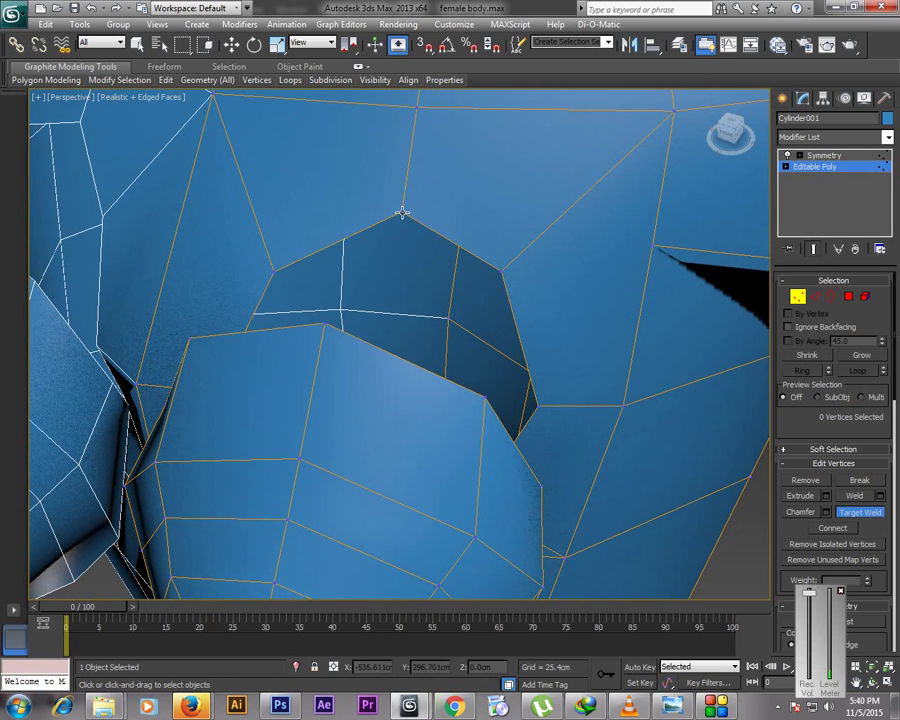
pyautogui.click(322, 325)
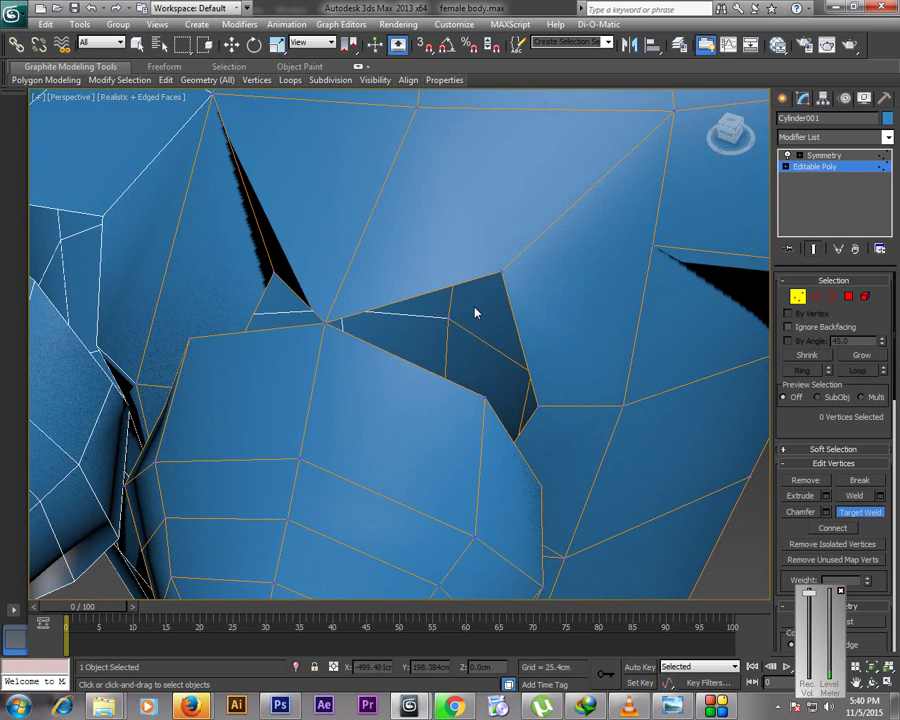
pyautogui.click(501, 272)
pyautogui.click(485, 399)
# Target-weld the outer side vertex of the chest opening to the neighbouring vertex on the breast's outer rim
pyautogui.click(872, 682)
pyautogui.moveTo(478, 397); pyautogui.dragTo(434, 356)
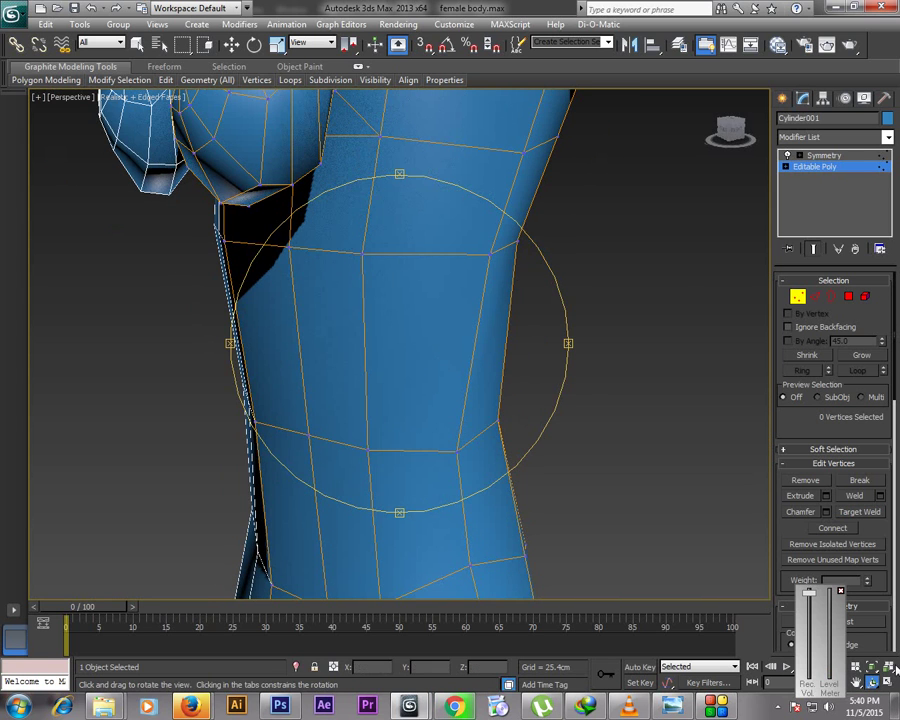
pyautogui.click(857, 683)
pyautogui.moveTo(504, 215); pyautogui.dragTo(502, 310)
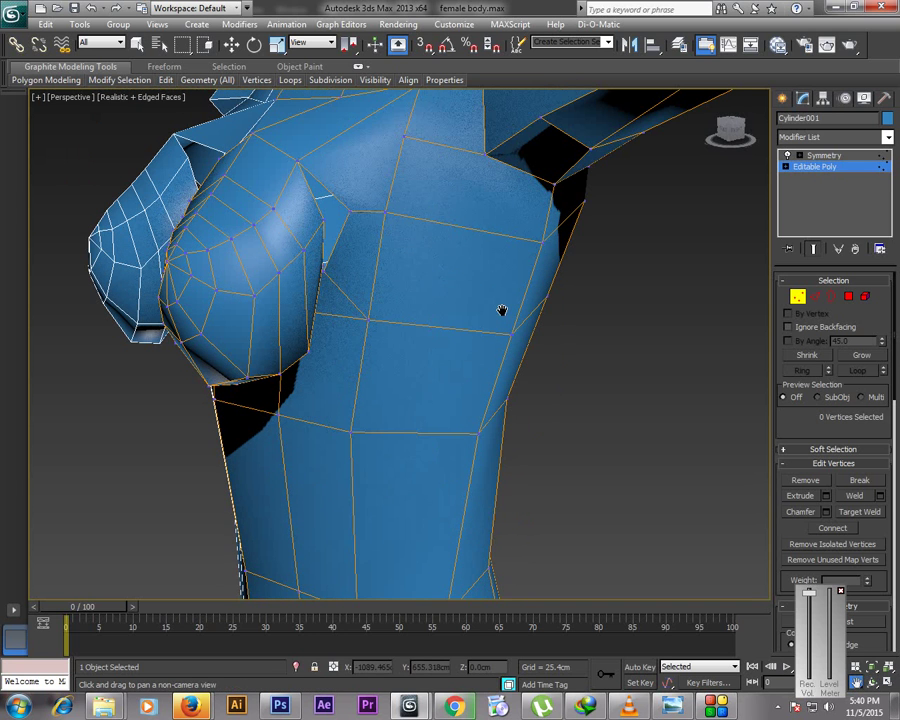
pyautogui.rightClick(395, 223)
pyautogui.click(353, 212)
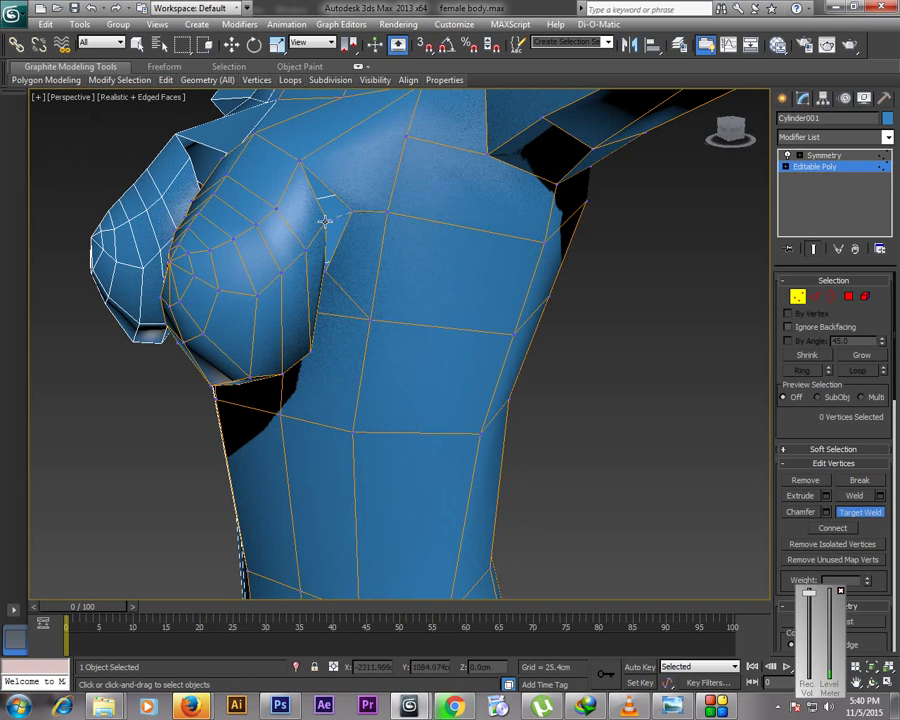
pyautogui.click(325, 221)
# Target-weld the two upper inner vertices of the chest opening to the matching inner rim vertices of the breast
pyautogui.click(871, 681)
pyautogui.moveTo(300, 330); pyautogui.dragTo(462, 328)
pyautogui.rightClick(577, 354)
pyautogui.hotkey('ctrl', 'shift', 'w')
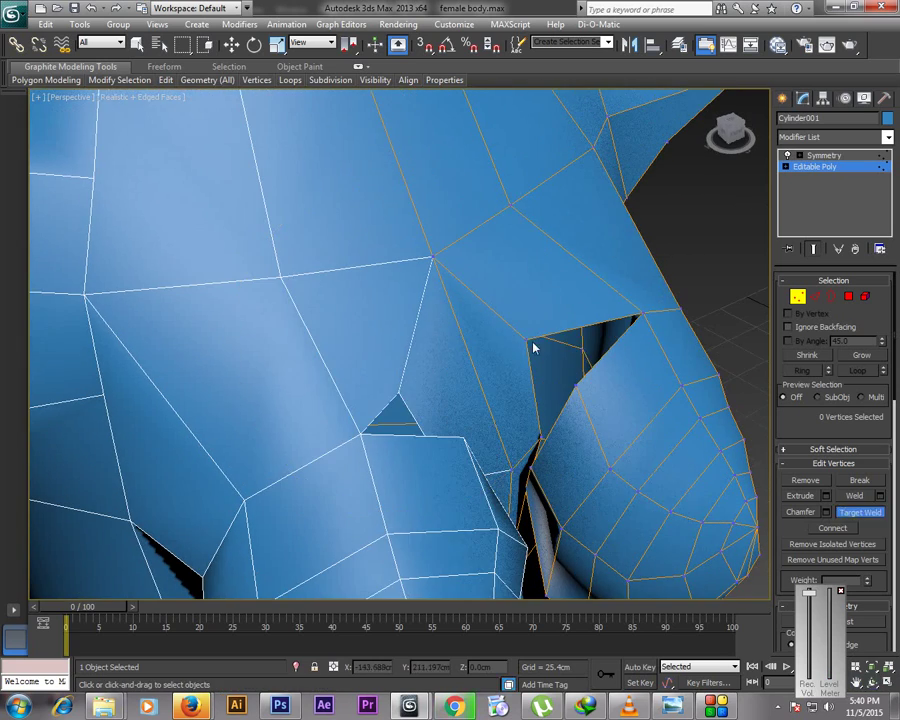
pyautogui.click(575, 383)
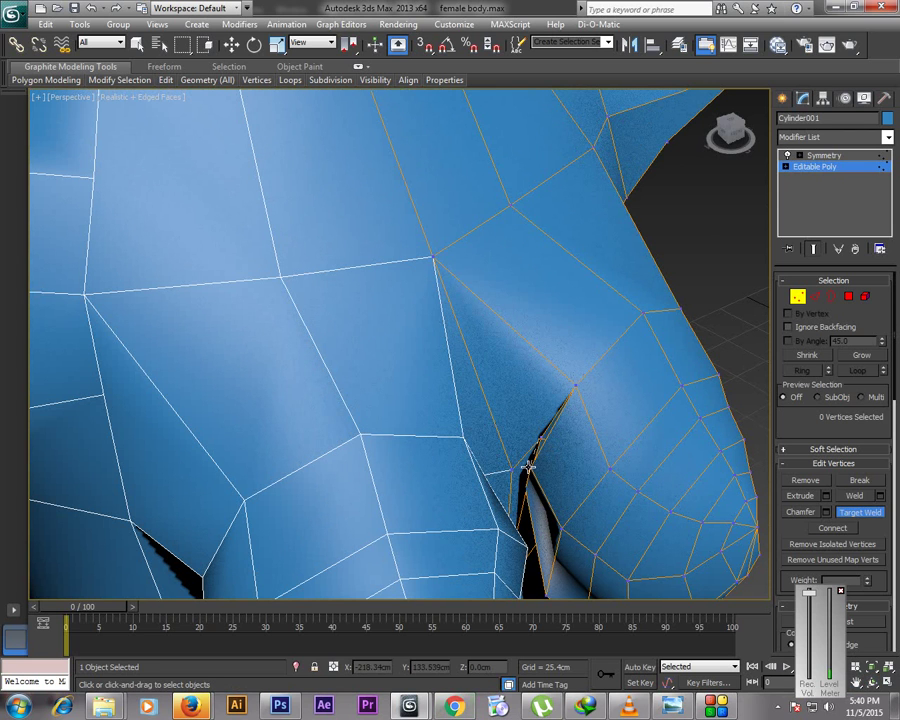
pyautogui.click(528, 465)
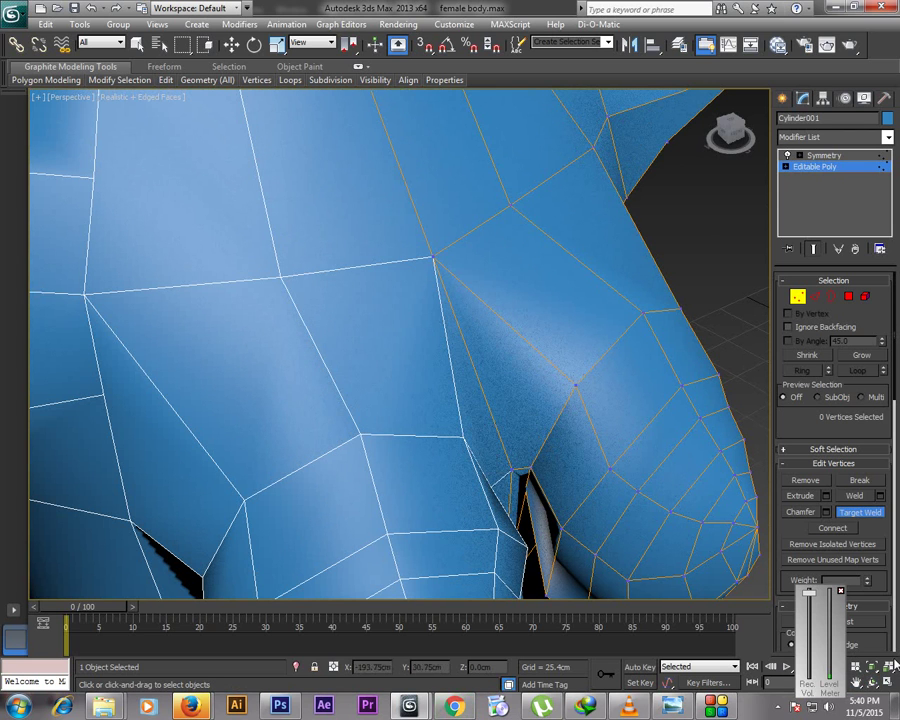
# Turn off the Symmetry modifier and target-weld the next inner vertex of the chest opening to the breast rim
pyautogui.click(788, 156)
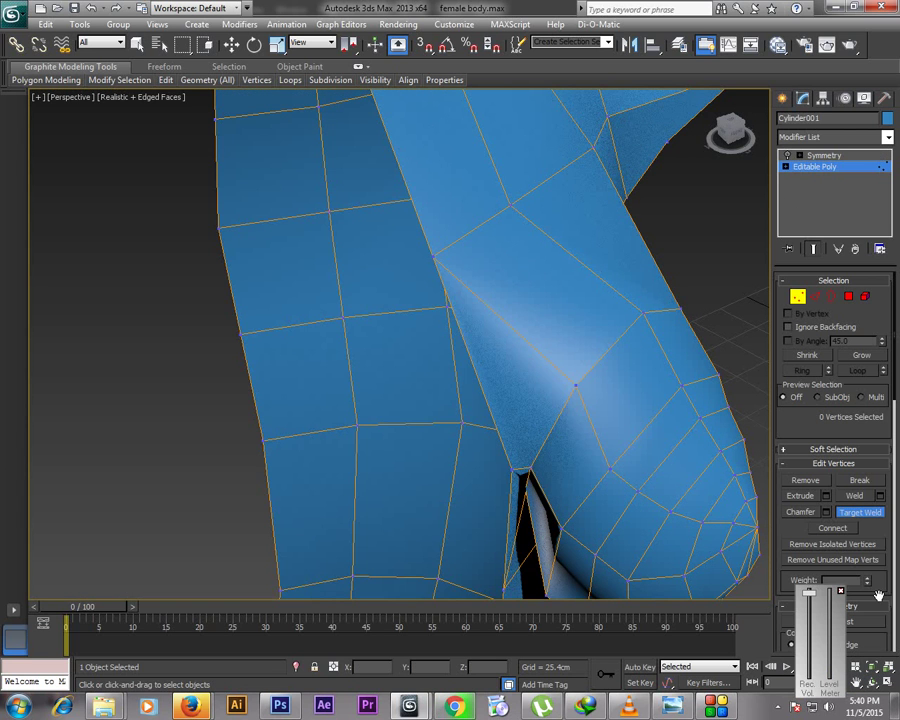
pyautogui.click(871, 681)
pyautogui.moveTo(560, 425); pyautogui.dragTo(504, 417)
pyautogui.rightClick(590, 355)
pyautogui.rightClick(592, 350)
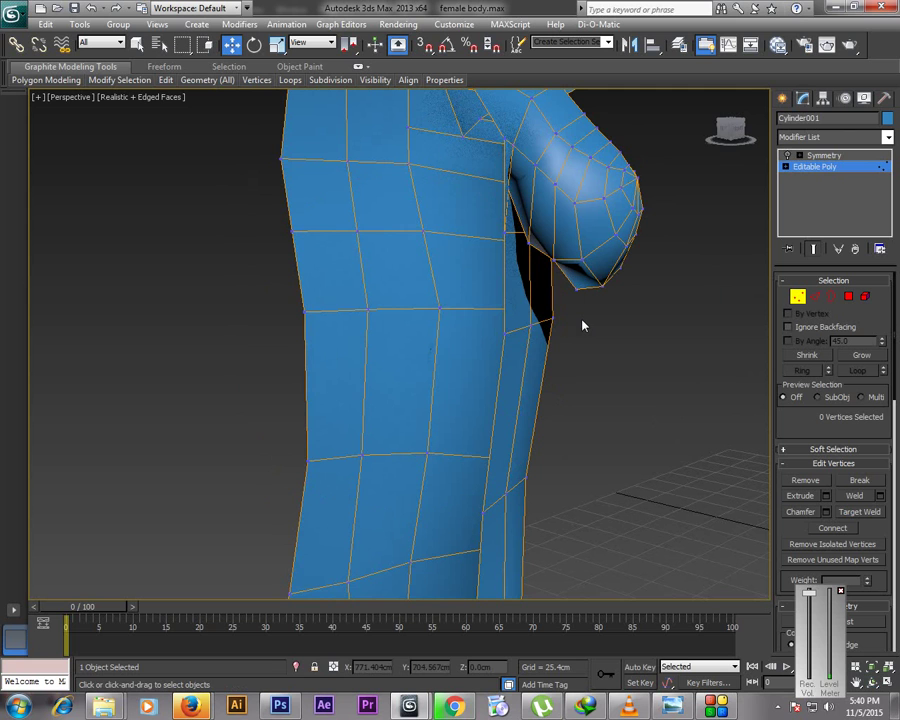
pyautogui.click(509, 187)
pyautogui.moveTo(467, 191); pyautogui.dragTo(524, 212)
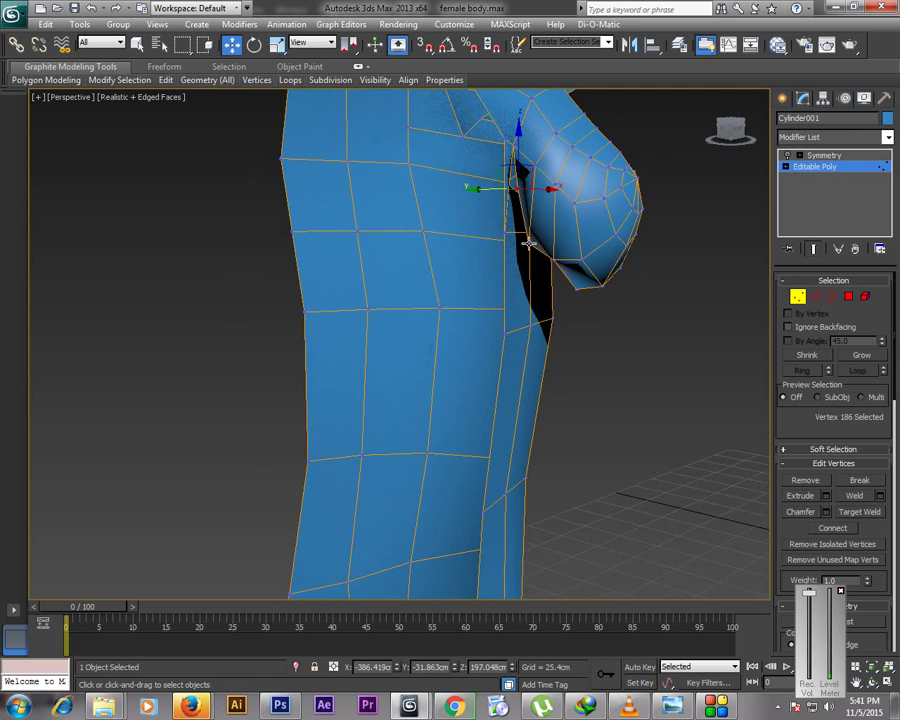
pyautogui.rightClick(520, 290)
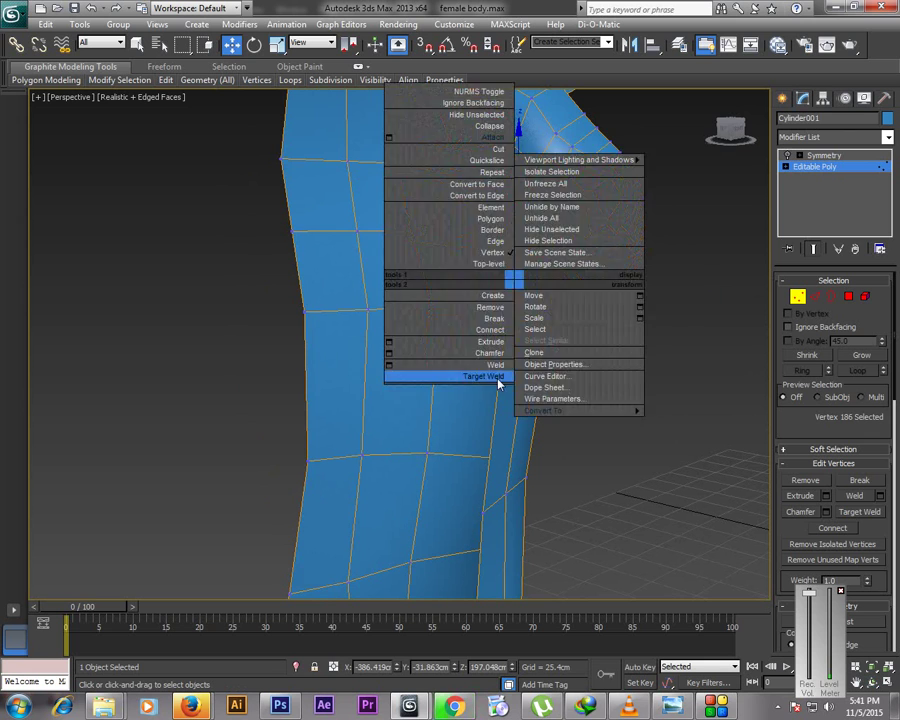
pyautogui.click(488, 375)
pyautogui.click(517, 189)
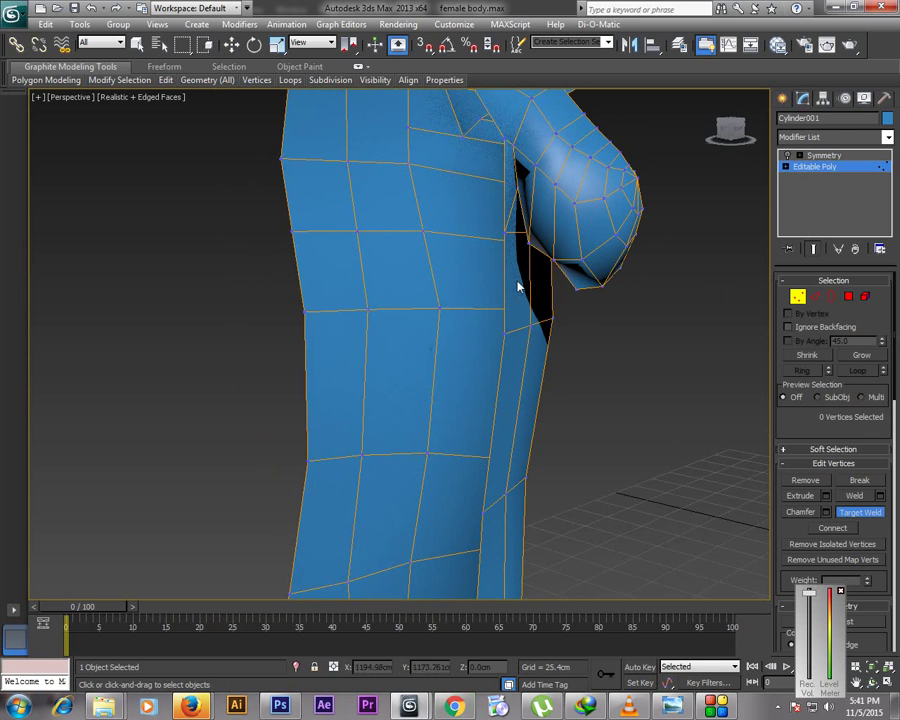
# Move the inner rim vertex along Y to about -30.47 cm
pyautogui.press('w')
pyautogui.click(517, 189)
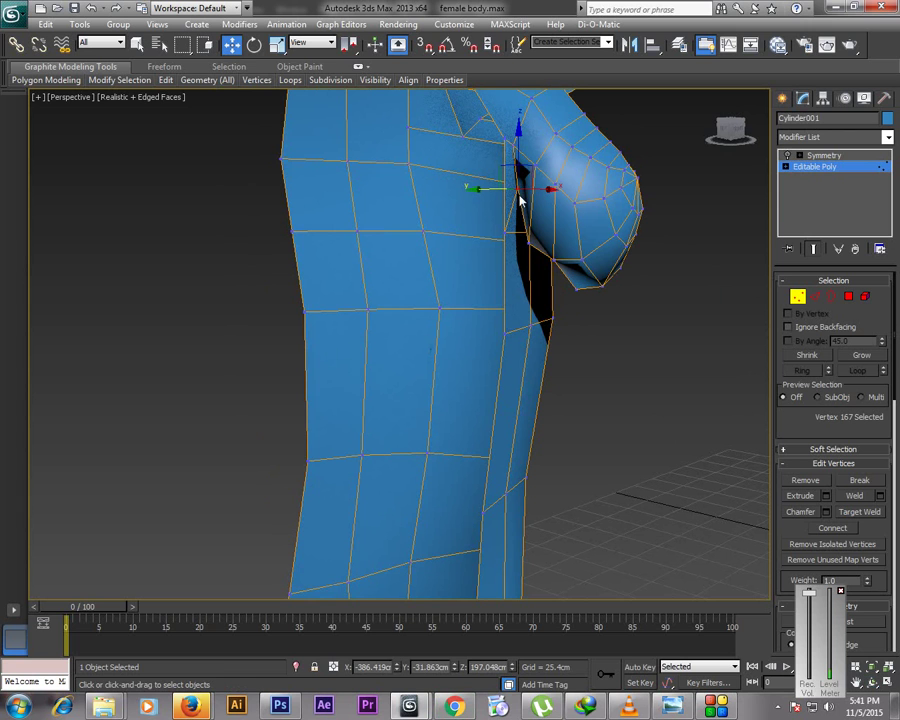
pyautogui.moveTo(497, 191); pyautogui.dragTo(491, 191)
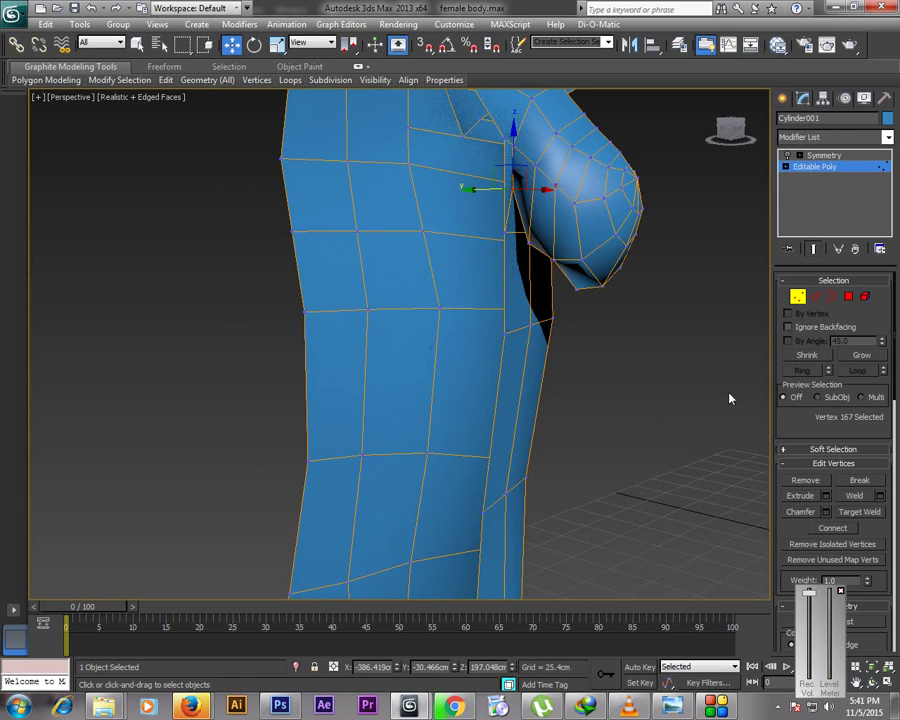
# Try to target-weld the neighbouring vertices in the gap between the breast's inner rim and the chest, using wireframe display
pyautogui.click(872, 682)
pyautogui.moveTo(578, 297); pyautogui.dragTo(354, 215)
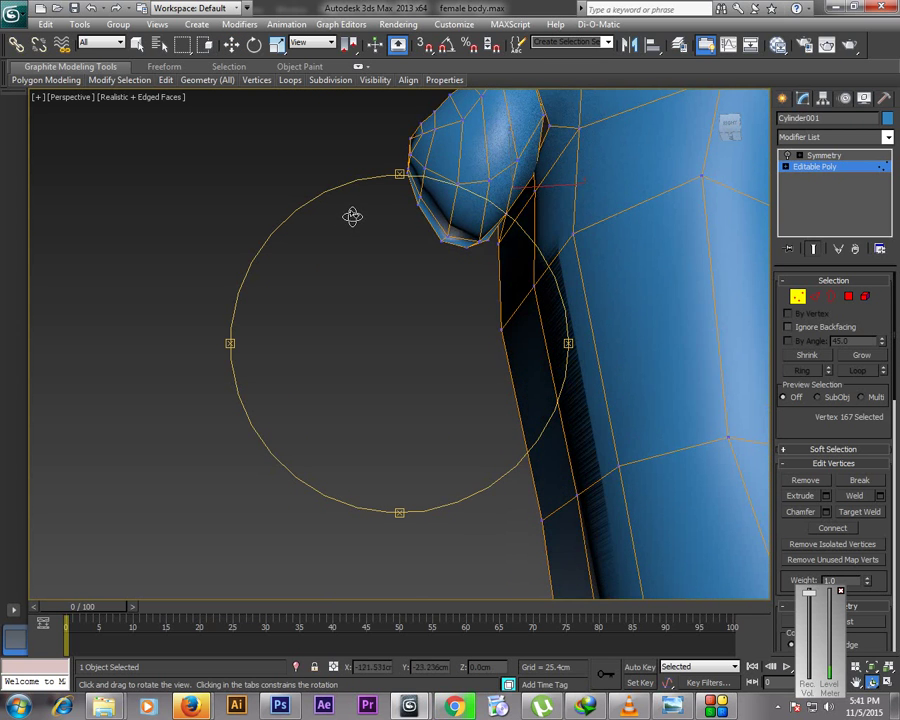
pyautogui.rightClick(525, 204)
pyautogui.rightClick(586, 196)
pyautogui.click(500, 298)
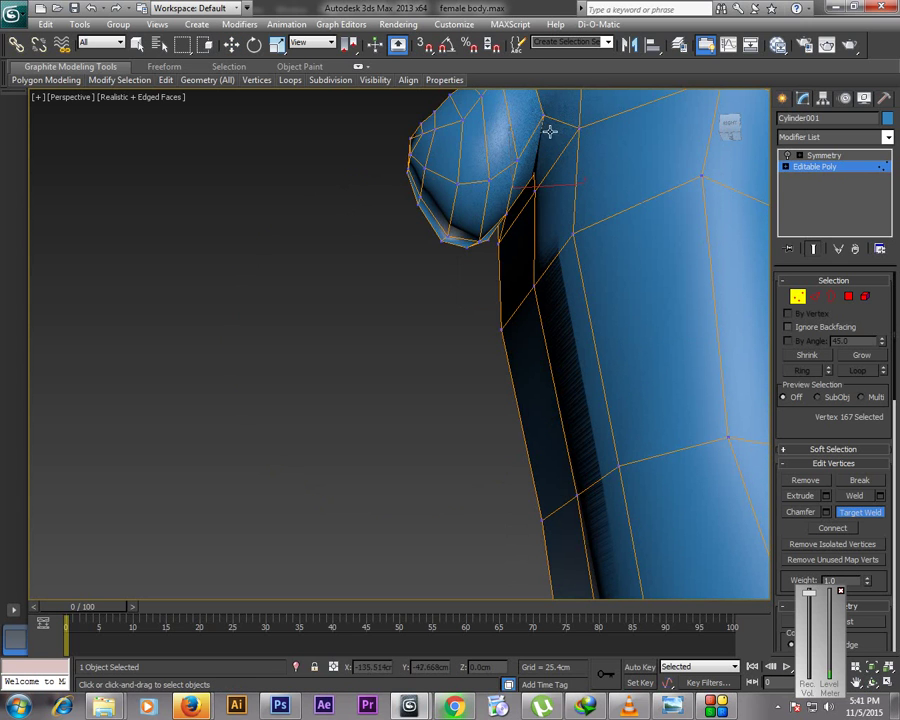
pyautogui.click(872, 682)
pyautogui.moveTo(470, 210); pyautogui.dragTo(513, 204)
pyautogui.rightClick(513, 204)
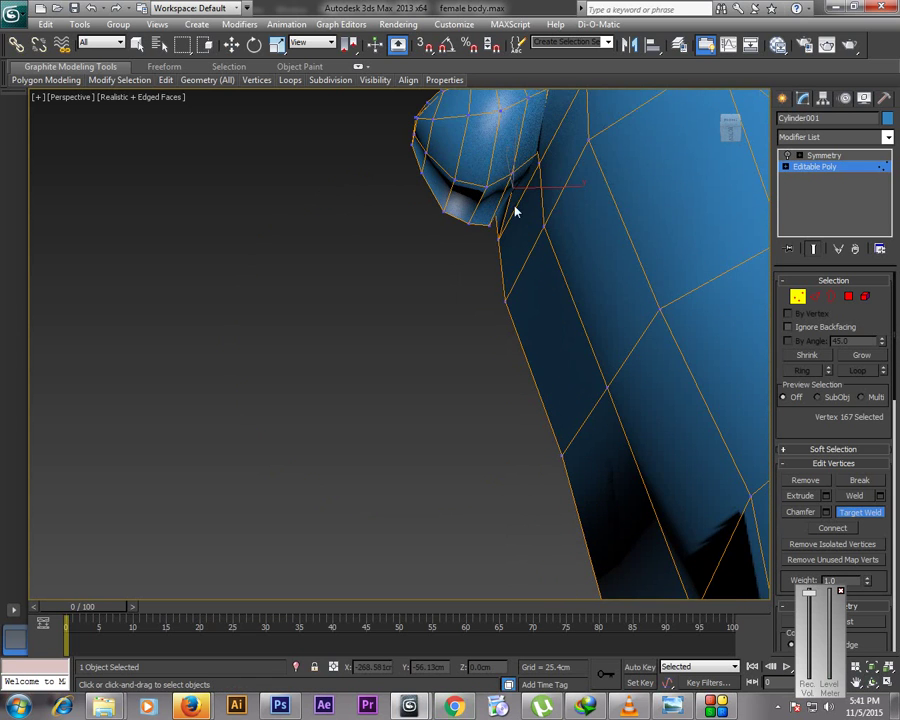
pyautogui.press('F3')
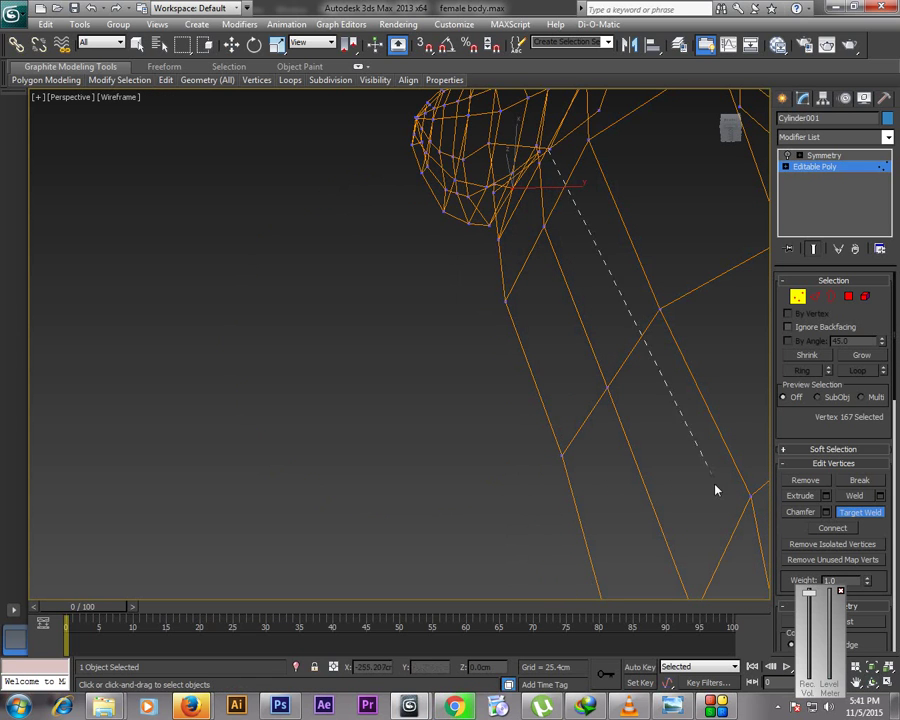
pyautogui.rightClick(671, 390)
pyautogui.click(553, 152)
pyautogui.click(550, 148)
# Select the inner rim vertex below the gap in wireframe display and shift it about -0.44 cm along Y
pyautogui.click(857, 685)
pyautogui.moveTo(545, 215); pyautogui.dragTo(366, 387)
pyautogui.scroll(4, 512, 305)
pyautogui.rightClick(428, 323)
pyautogui.click(398, 341)
pyautogui.press('F3')
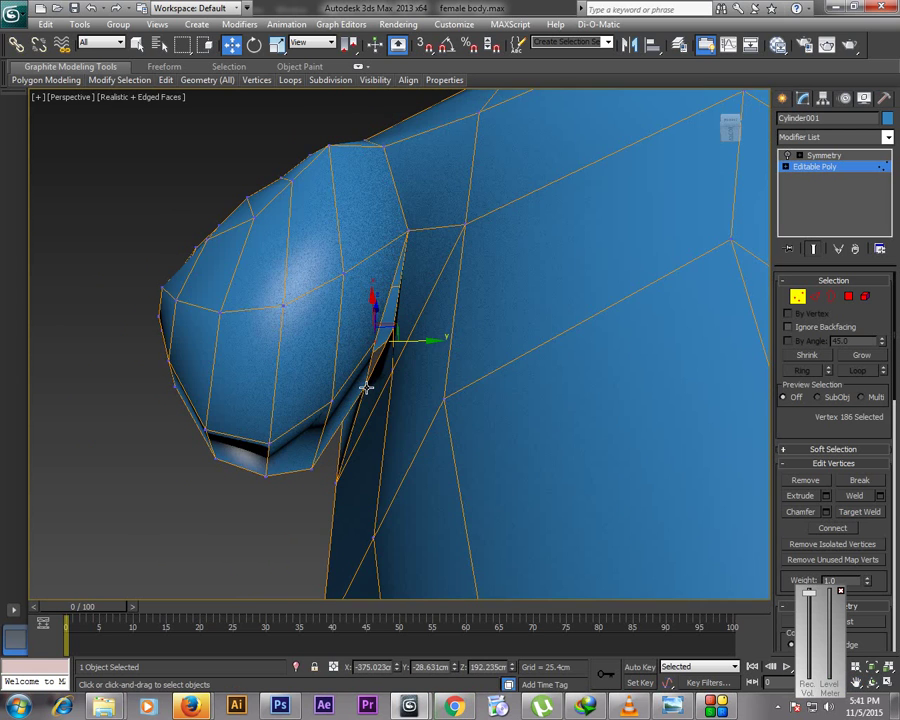
pyautogui.press('F3')
pyautogui.click(366, 387)
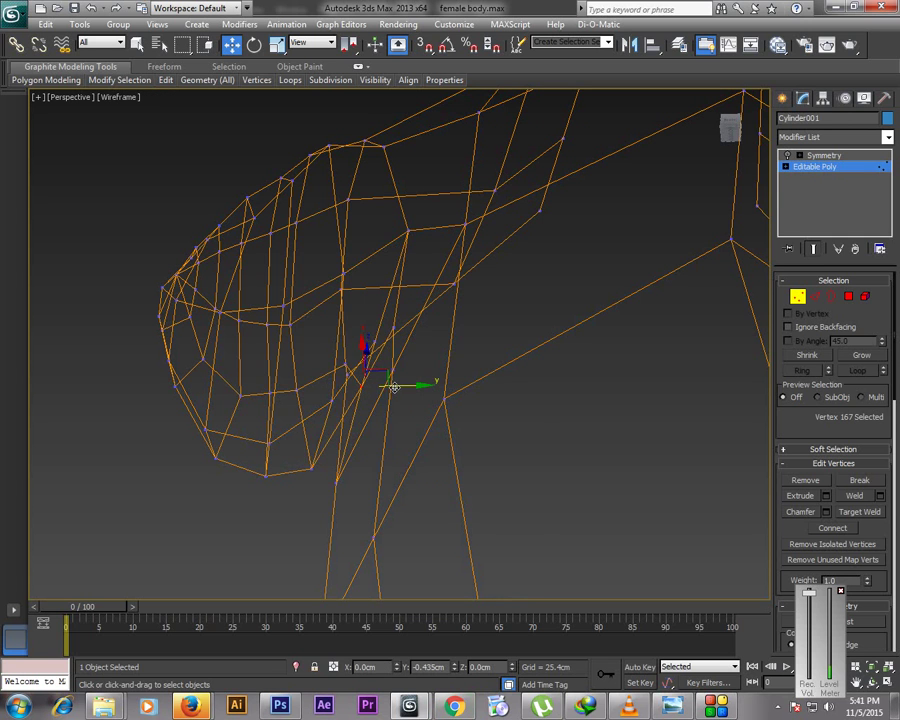
# Target-weld the neighbouring vertices in the gap beside the breast rim and shift the adjoining rim vertex along Y toward the torso
pyautogui.rightClick(418, 397)
pyautogui.click(402, 492)
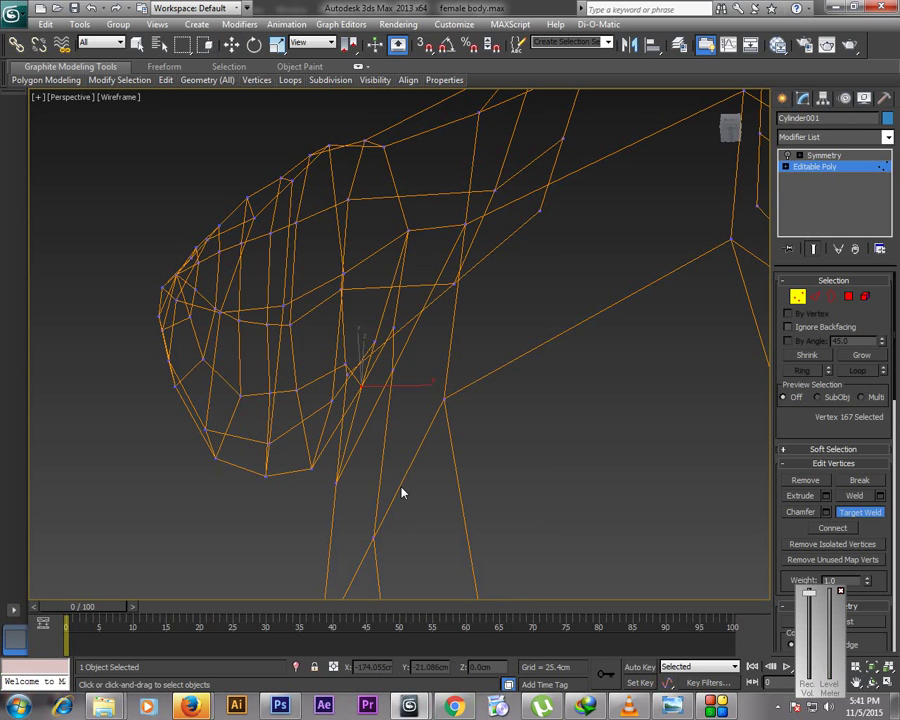
pyautogui.click(378, 341)
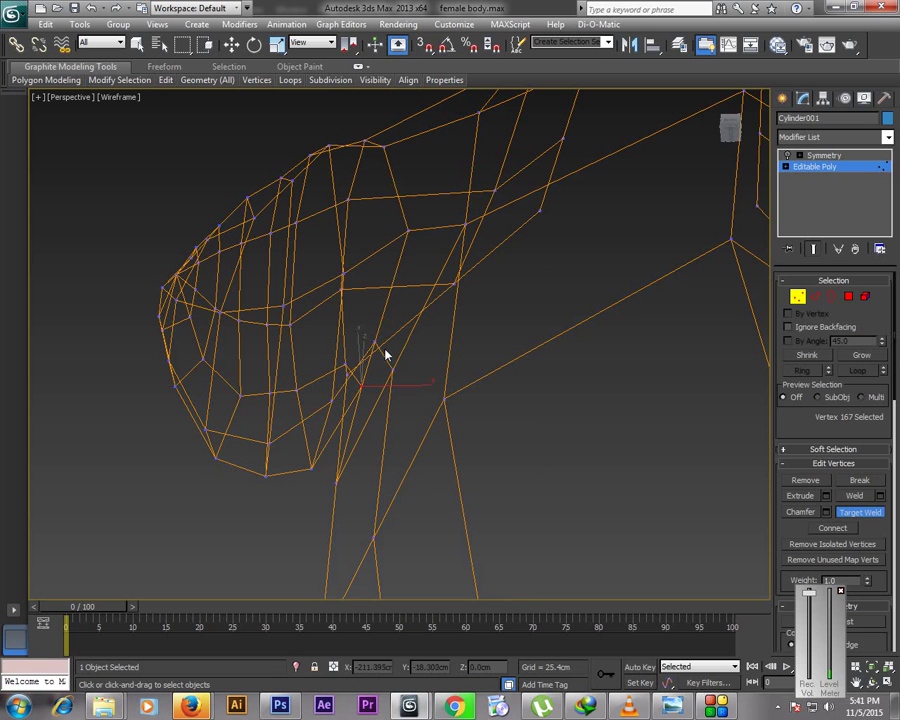
pyautogui.press('w')
pyautogui.click(375, 343)
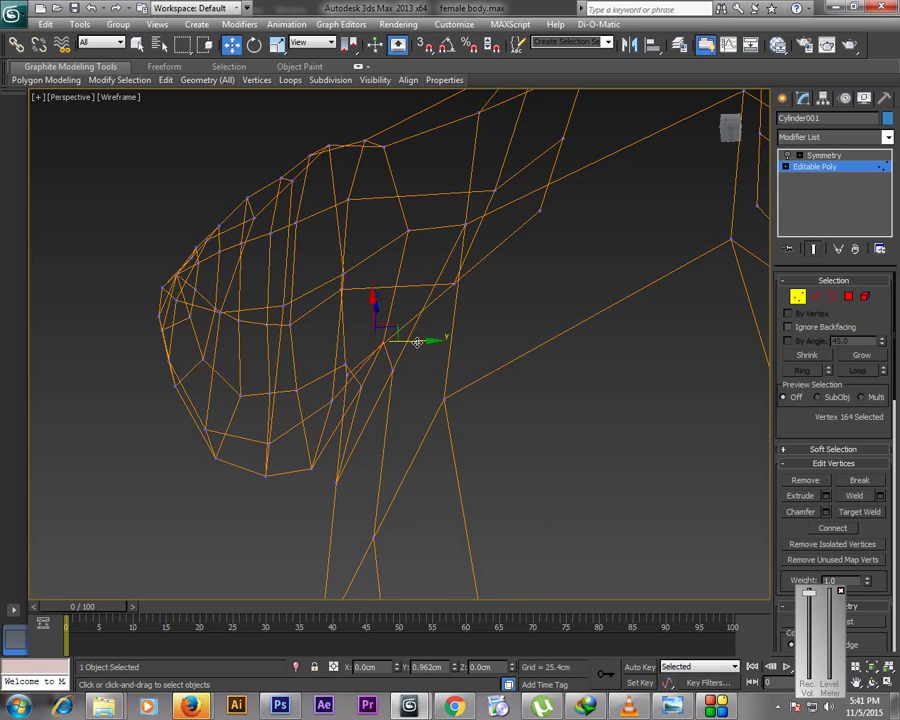
pyautogui.press('F3')
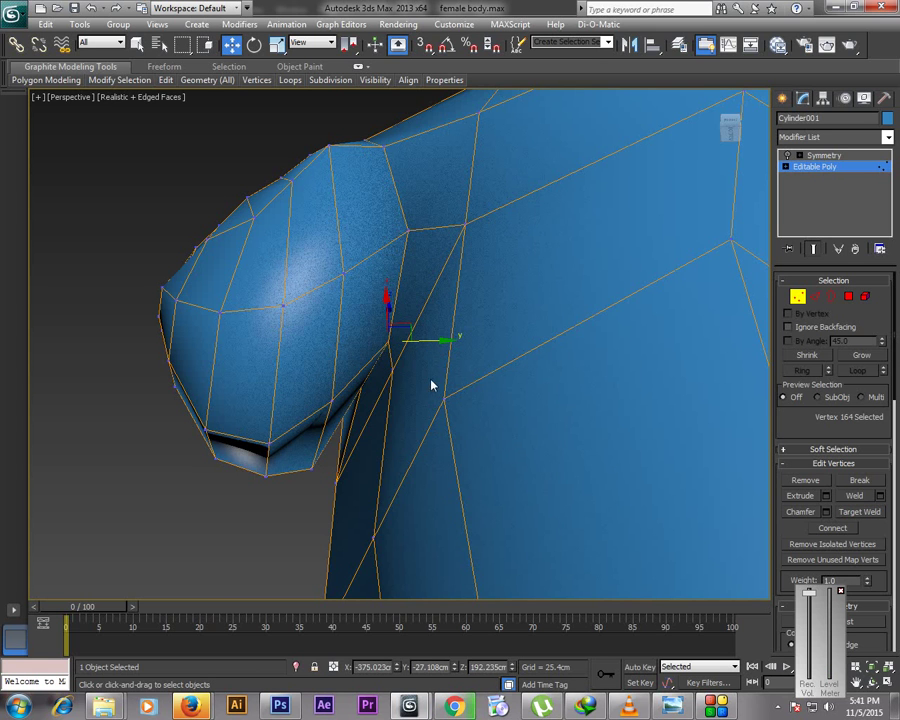
# Turn the Symmetry modifier back on and examine the mirrored breasts and shoulders from the front and side
pyautogui.click(872, 686)
pyautogui.moveTo(733, 558); pyautogui.dragTo(492, 372)
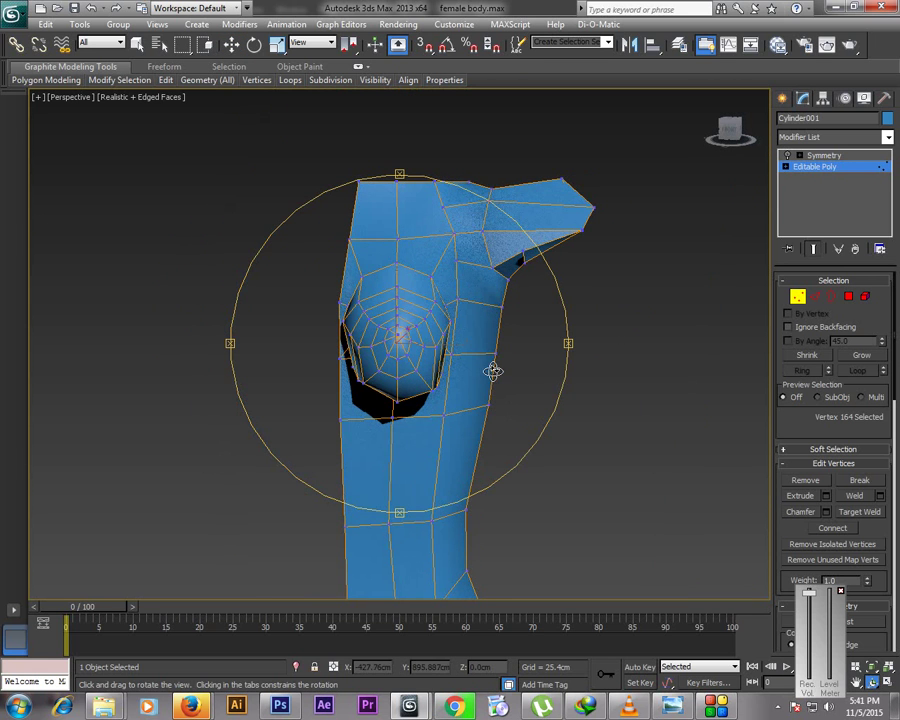
pyautogui.click(790, 157)
pyautogui.rightClick(512, 291)
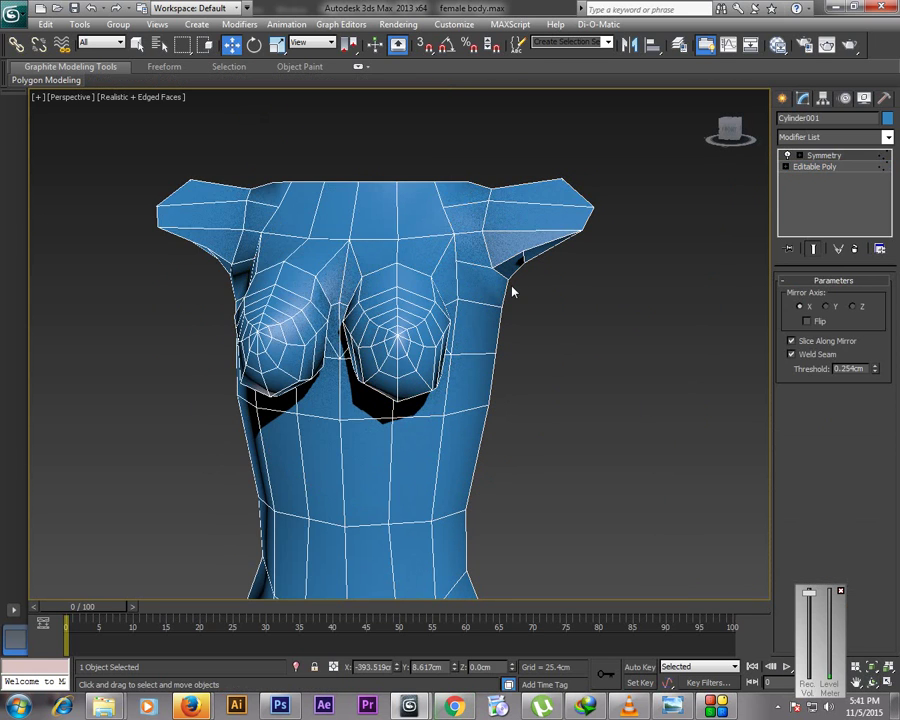
pyautogui.click(876, 682)
pyautogui.moveTo(269, 272); pyautogui.dragTo(402, 350)
pyautogui.scroll(5, 453, 380)
pyautogui.press('w')
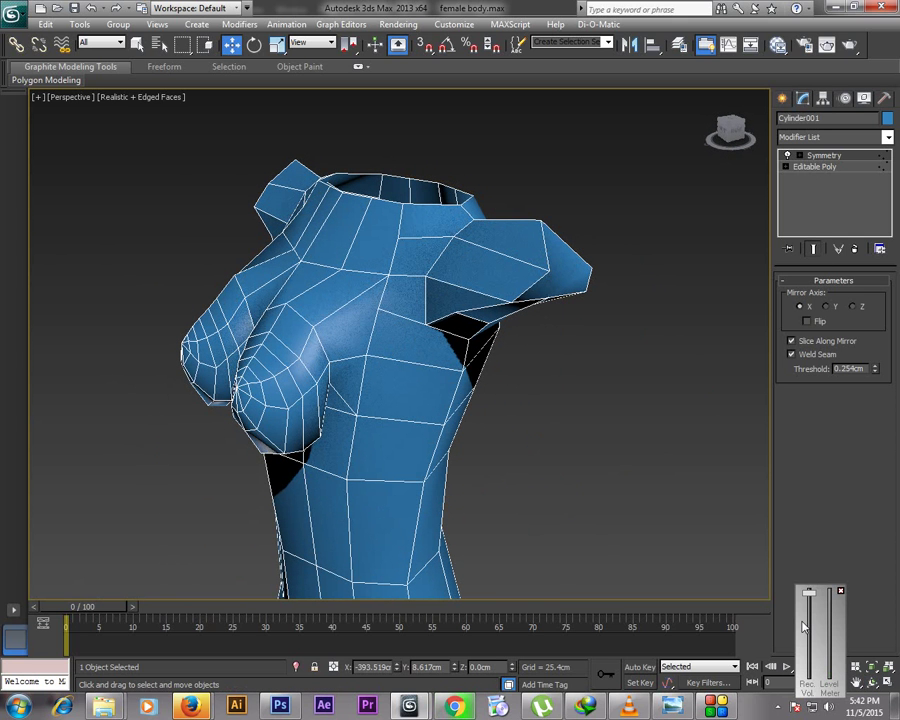
pyautogui.click(871, 683)
pyautogui.moveTo(541, 322); pyautogui.dragTo(577, 341)
pyautogui.press('w')
# In the Front view, reshape the open end of the arm stub by repositioning its upper and lower vertices against the reference drawing
pyautogui.hotkey('alt', 'w')
pyautogui.click(632, 214)
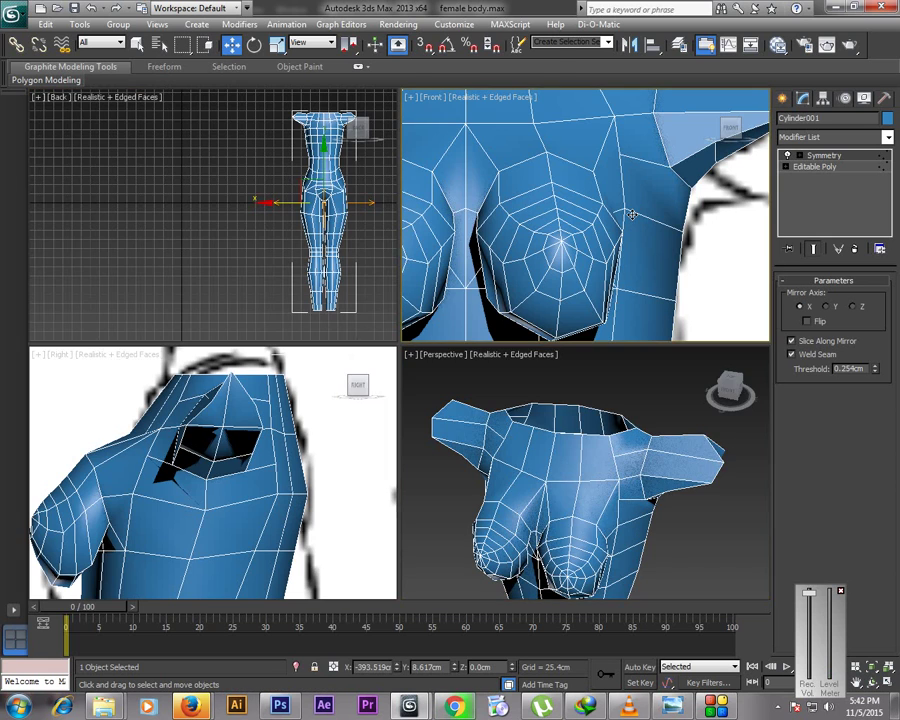
pyautogui.hotkey('alt', 'w')
pyautogui.click(856, 682)
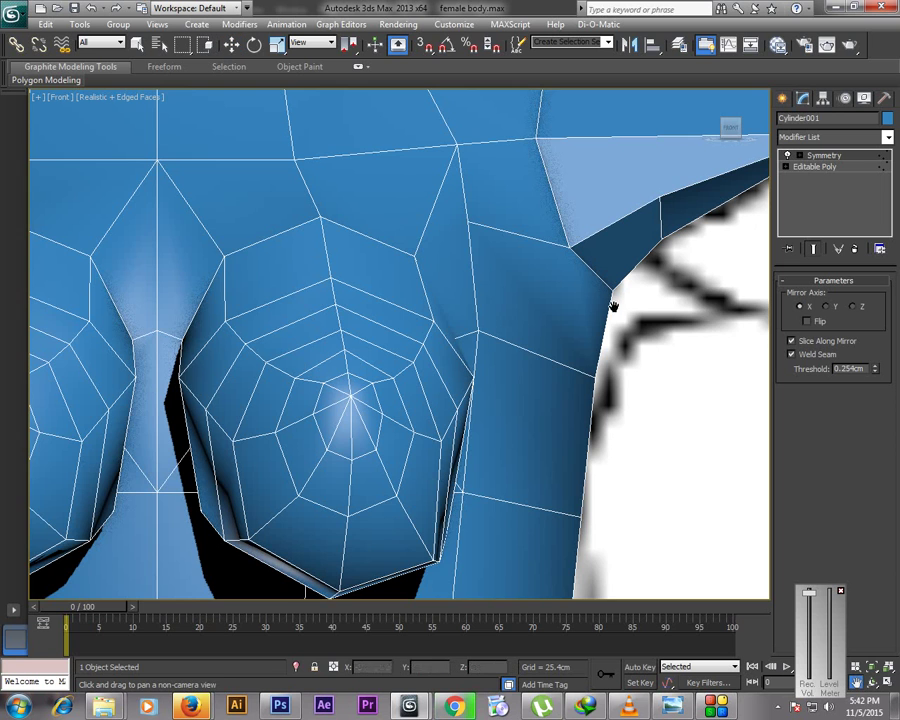
pyautogui.moveTo(520, 244); pyautogui.dragTo(488, 299)
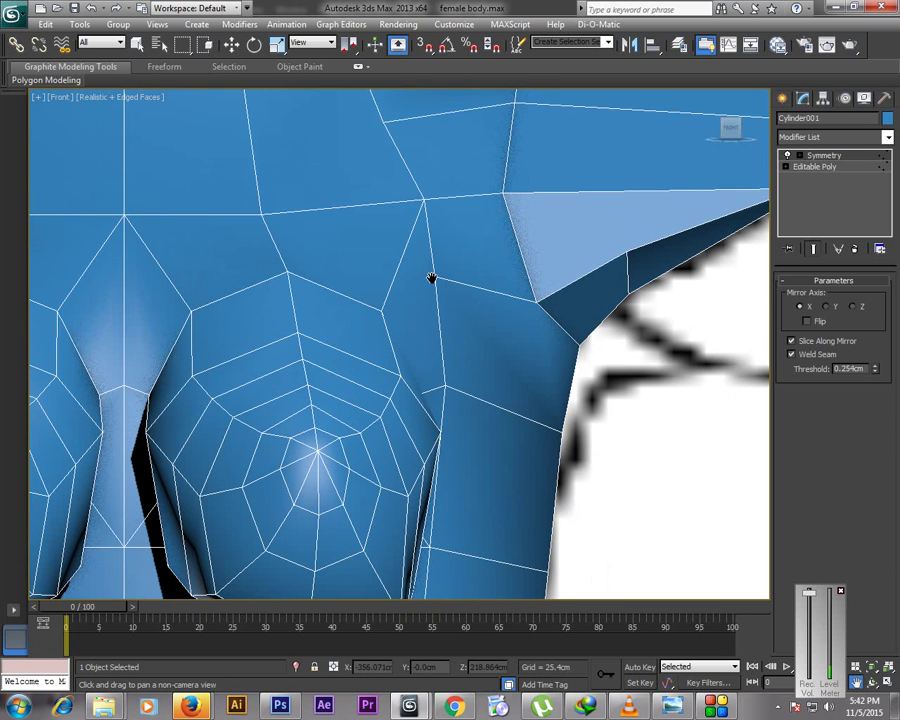
pyautogui.moveTo(394, 307); pyautogui.dragTo(489, 400)
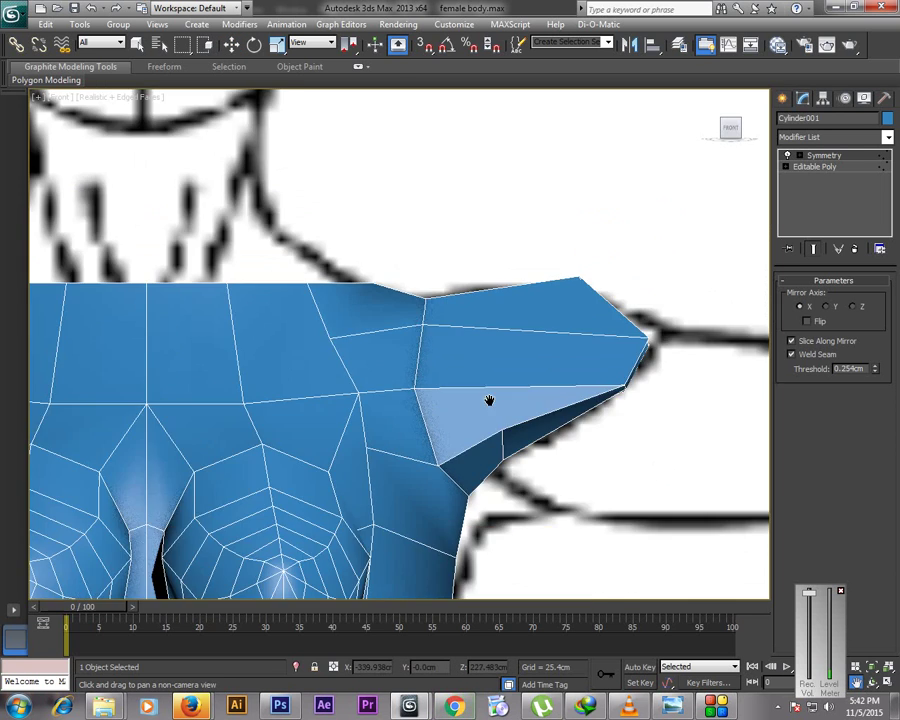
pyautogui.click(818, 169)
pyautogui.moveTo(533, 249); pyautogui.dragTo(632, 310)
pyautogui.moveTo(601, 269); pyautogui.dragTo(695, 308)
pyautogui.moveTo(661, 417); pyautogui.dragTo(477, 444)
pyautogui.moveTo(588, 400); pyautogui.dragTo(515, 449)
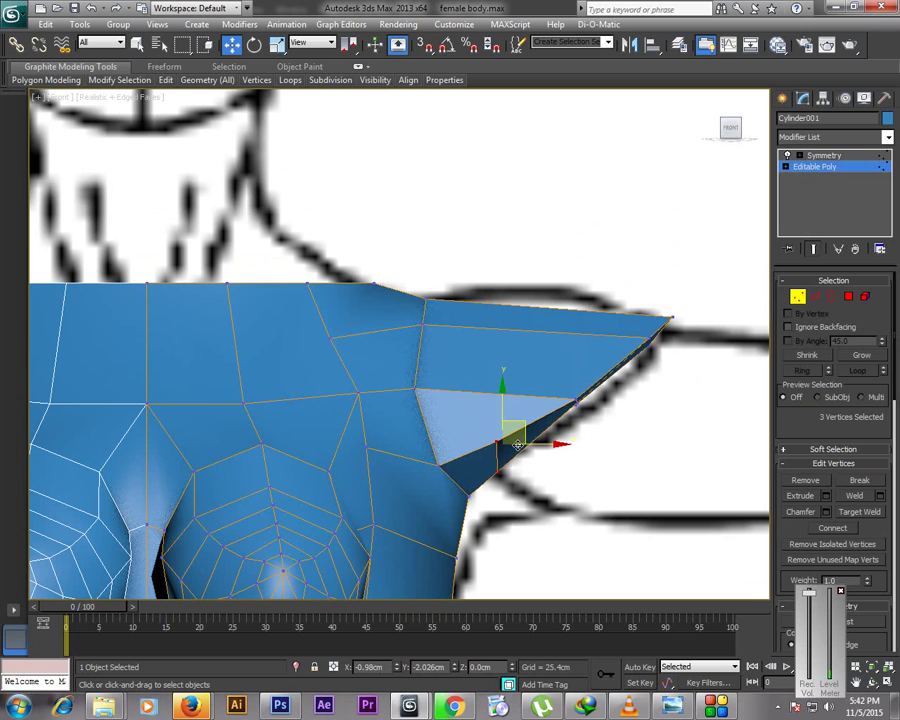
# Move the upper shoulder vertices at the arm's base outward along the reference shoulder line
pyautogui.click(457, 314)
pyautogui.moveTo(408, 287); pyautogui.dragTo(481, 297)
pyautogui.click(476, 298)
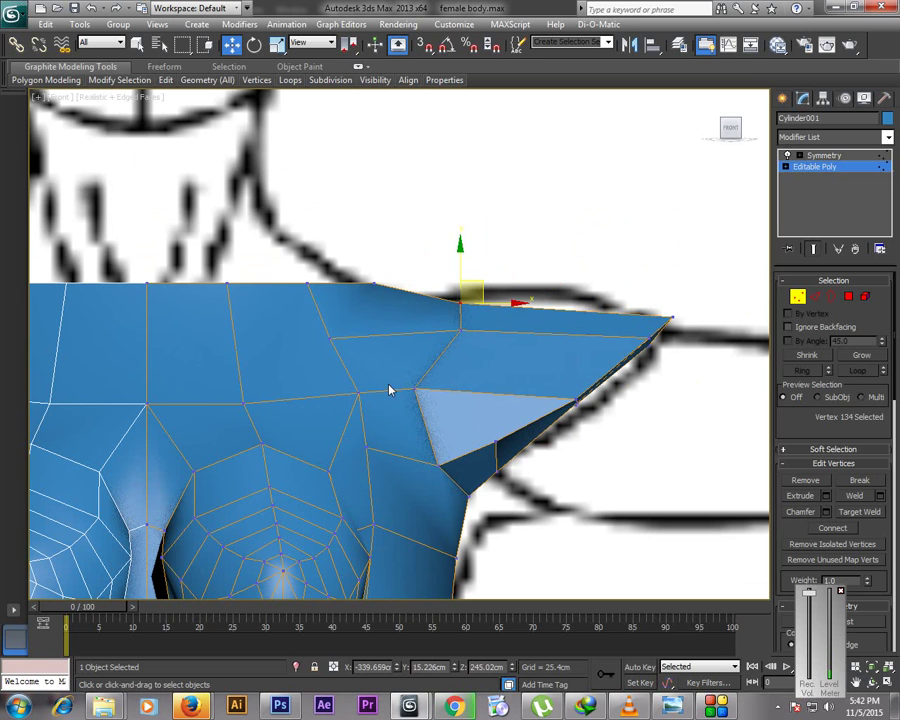
# Convert the body to an Editable Poly so the Symmetry modifier is collapsed into the mesh
pyautogui.scroll(-2, 334, 339)
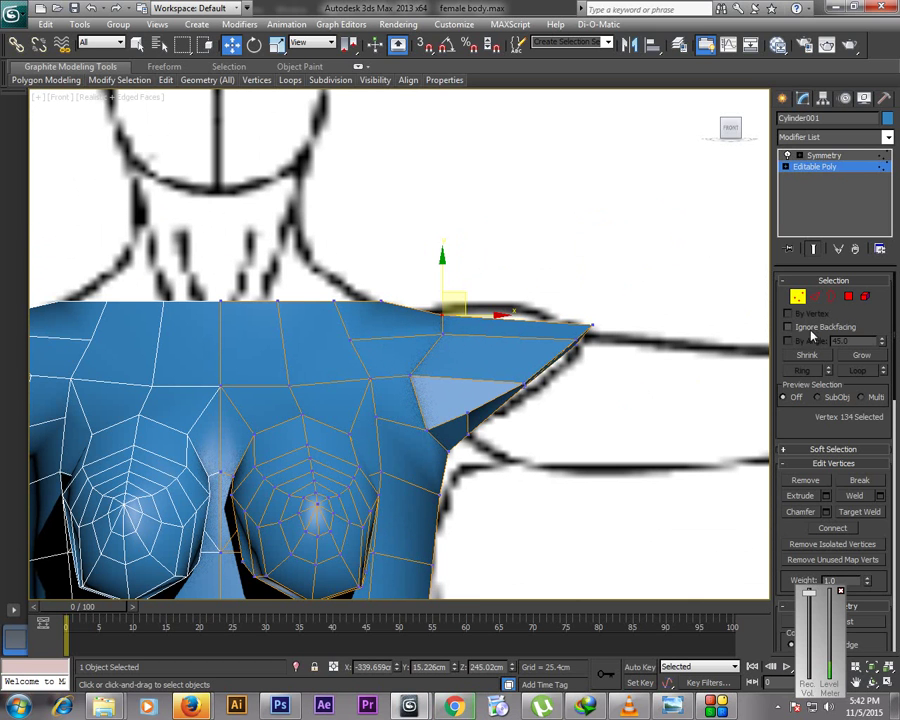
pyautogui.rightClick(588, 305)
pyautogui.moveTo(710, 436)
pyautogui.click(730, 451)
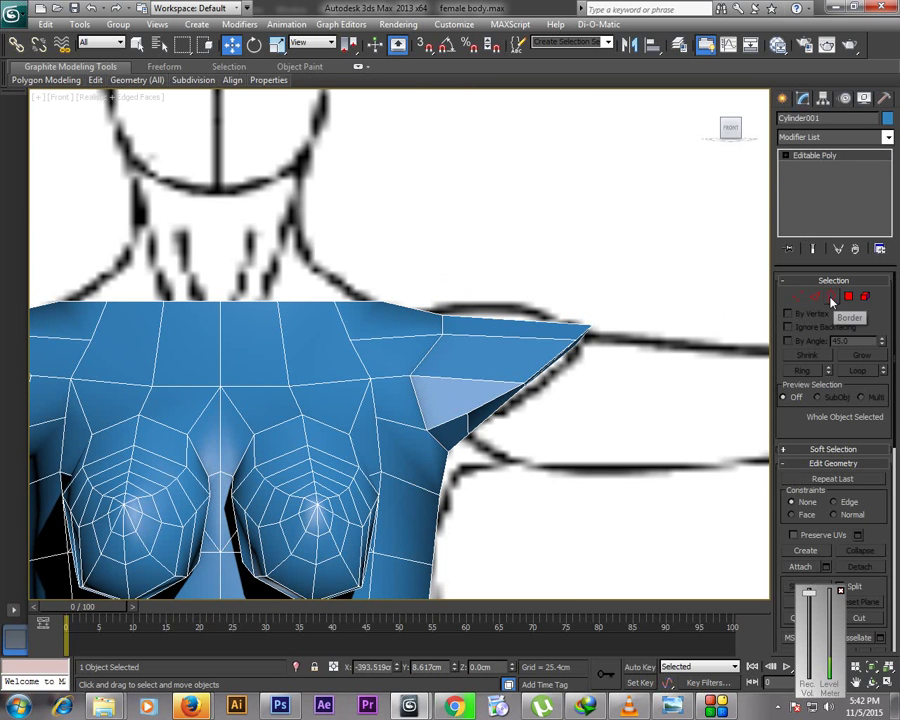
# Extrude the neck opening's border upward and scale it narrower to form the start of the neck
pyautogui.click(831, 296)
pyautogui.click(235, 301)
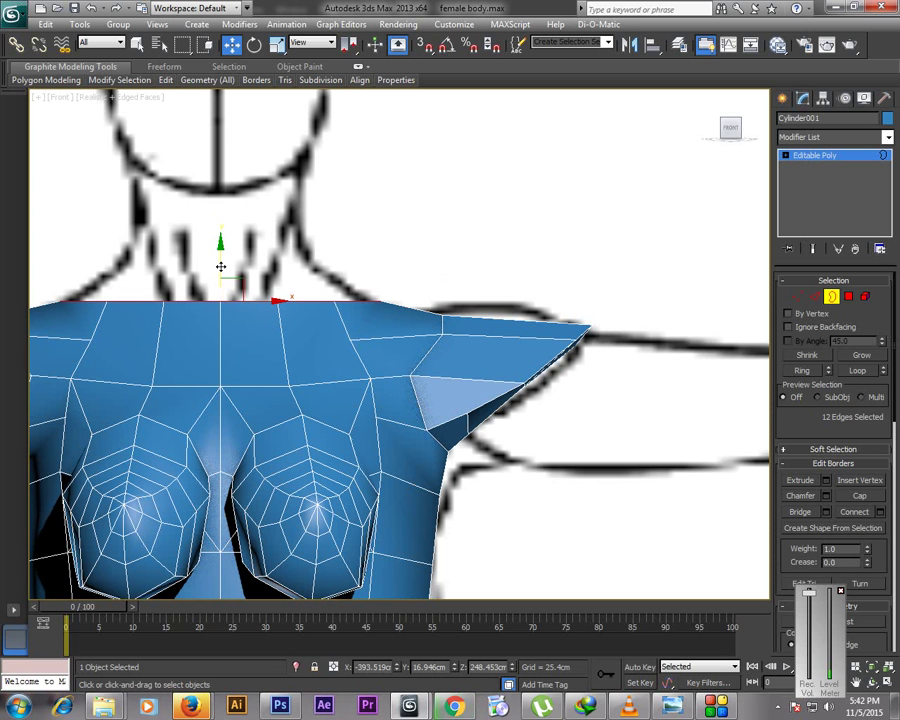
pyautogui.keyDown('shift'); pyautogui.moveTo(224, 248); pyautogui.dragTo(247, 304); pyautogui.keyUp('shift')
pyautogui.click(276, 44)
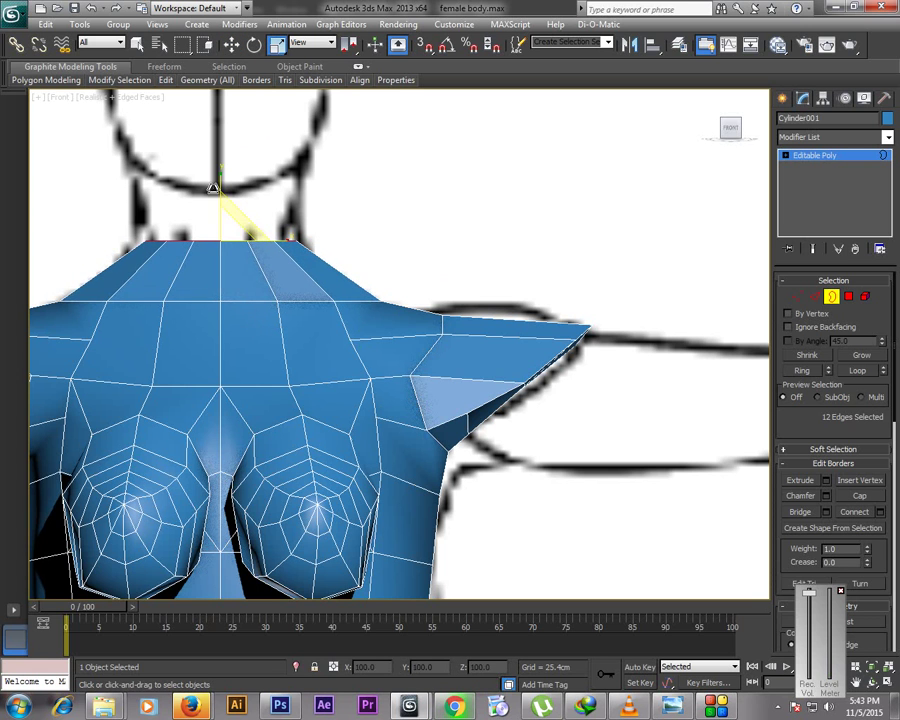
# In the Right view, adjust the new neck border's depth and position to fit the neck in the side reference
pyautogui.hotkey('alt', 'w')
pyautogui.hotkey('alt', 'w')
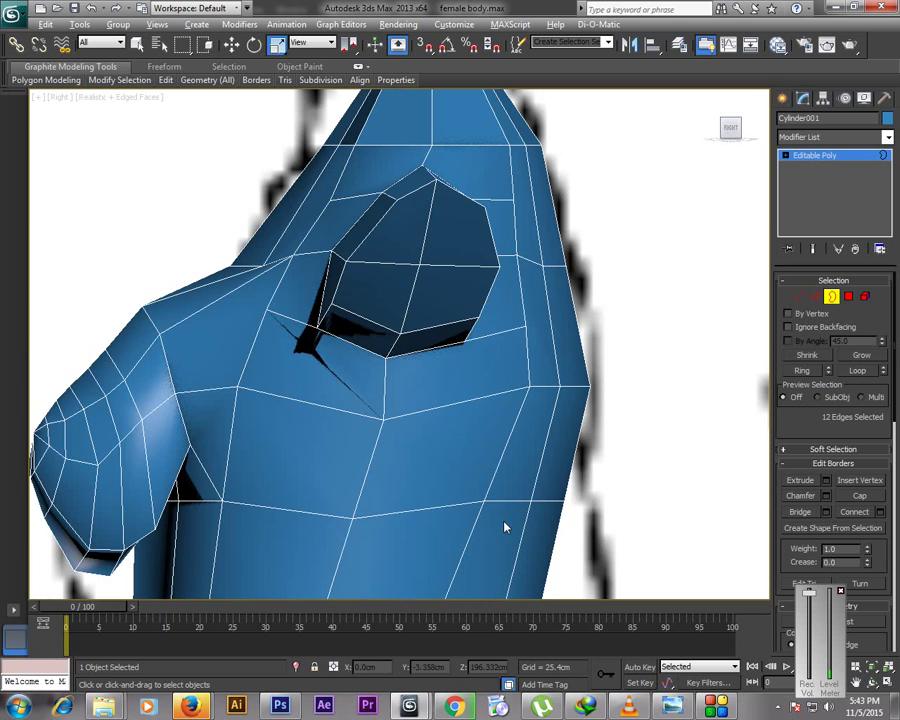
pyautogui.click(858, 683)
pyautogui.moveTo(434, 192); pyautogui.dragTo(432, 362)
pyautogui.rightClick(423, 331)
pyautogui.moveTo(487, 231); pyautogui.dragTo(453, 231)
pyautogui.press('w')
pyautogui.click(399, 318)
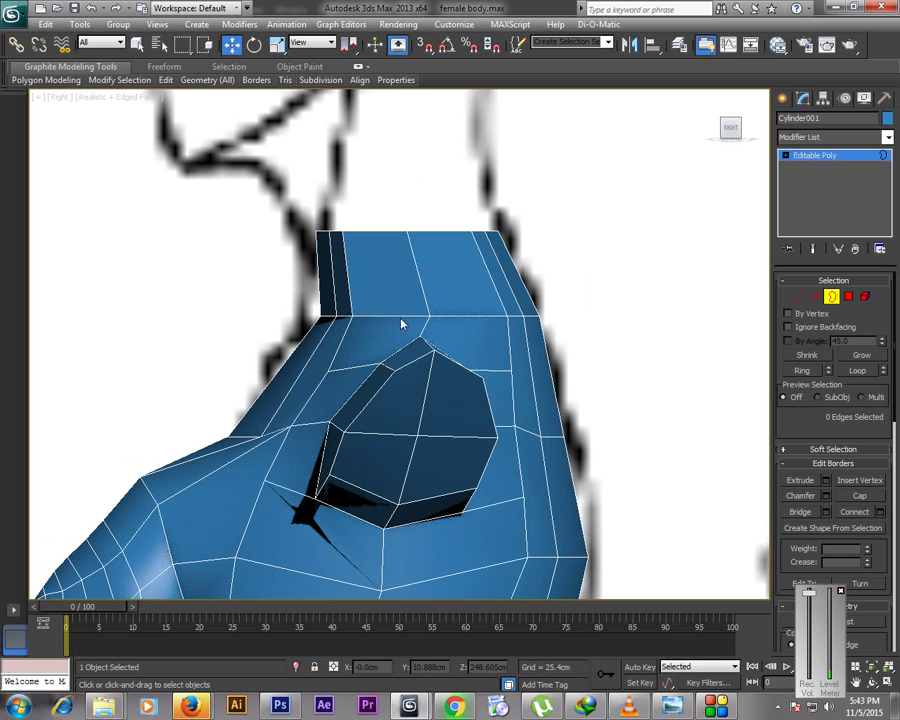
# Select the edge loop at the base of the neck and scale it front to back in the Right view
pyautogui.press('2')
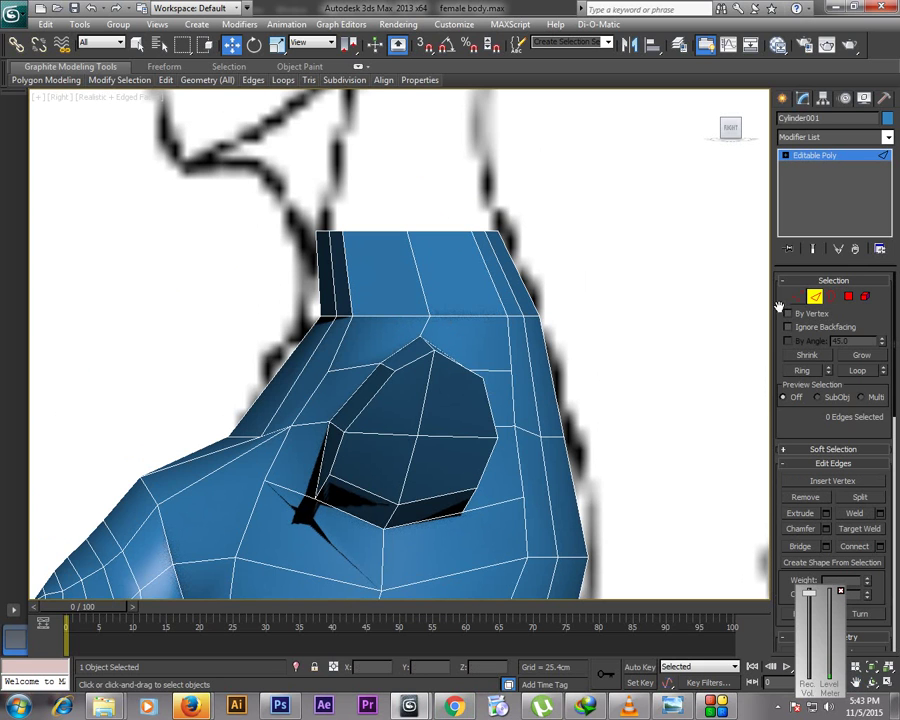
pyautogui.doubleClick(476, 316)
pyautogui.press('w')
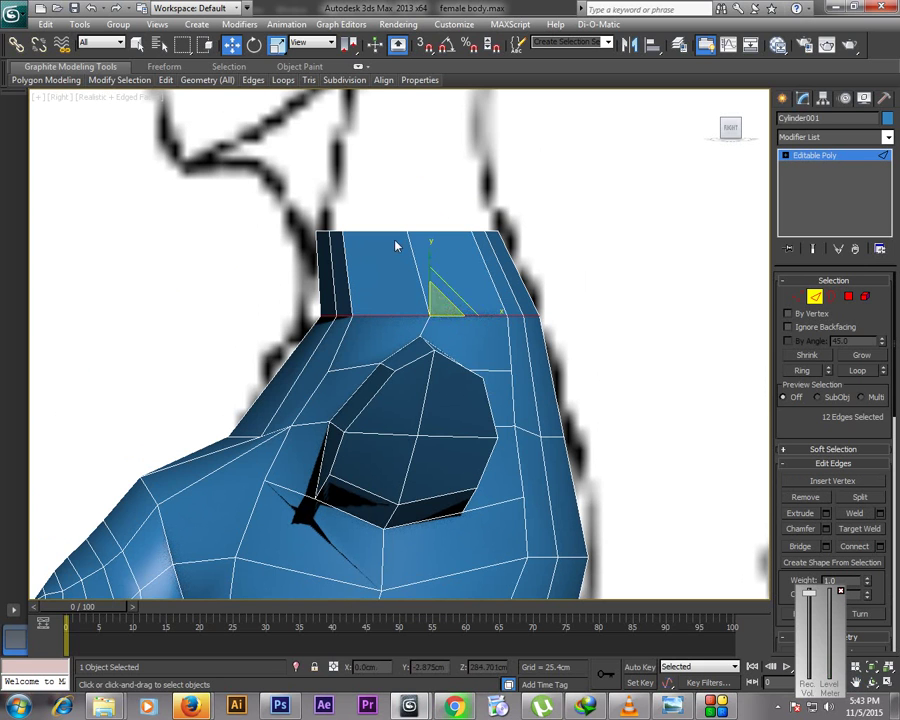
pyautogui.moveTo(488, 317); pyautogui.dragTo(458, 318)
pyautogui.press('w')
# Examine the torso's side profile against the reference drawing
pyautogui.moveTo(530, 380); pyautogui.dragTo(526, 218, button='middle')
pyautogui.scroll(-2, 526, 218)
pyautogui.moveTo(505, 263); pyautogui.dragTo(612, 177, button='middle')
pyautogui.scroll(-3, 402, 232)
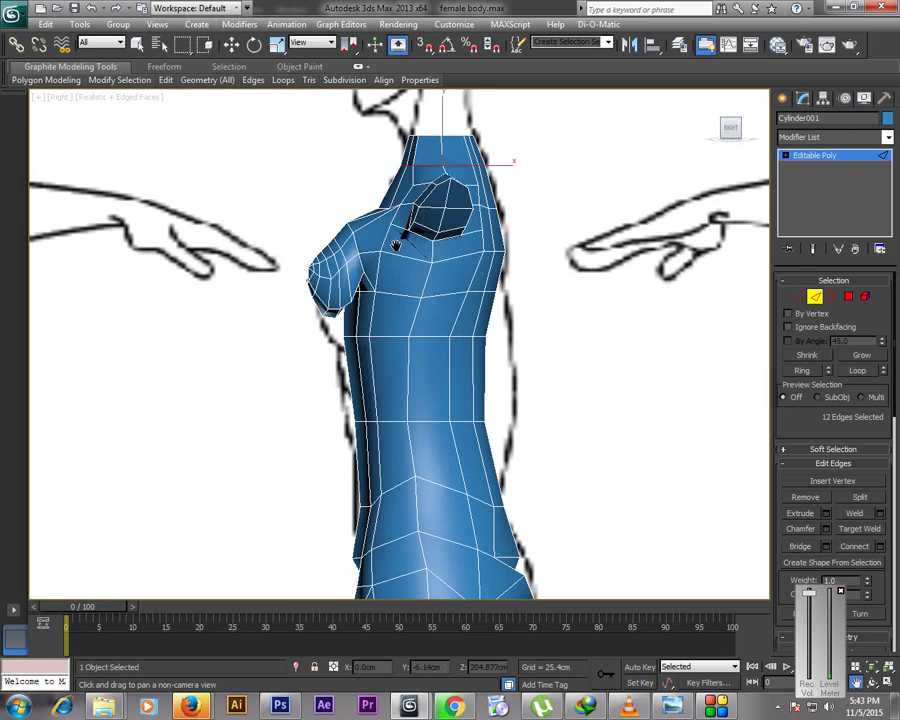
pyautogui.moveTo(420, 352); pyautogui.dragTo(491, 455, button='middle')
pyautogui.scroll(2, 460, 251)
pyautogui.scroll(1, 490, 432)
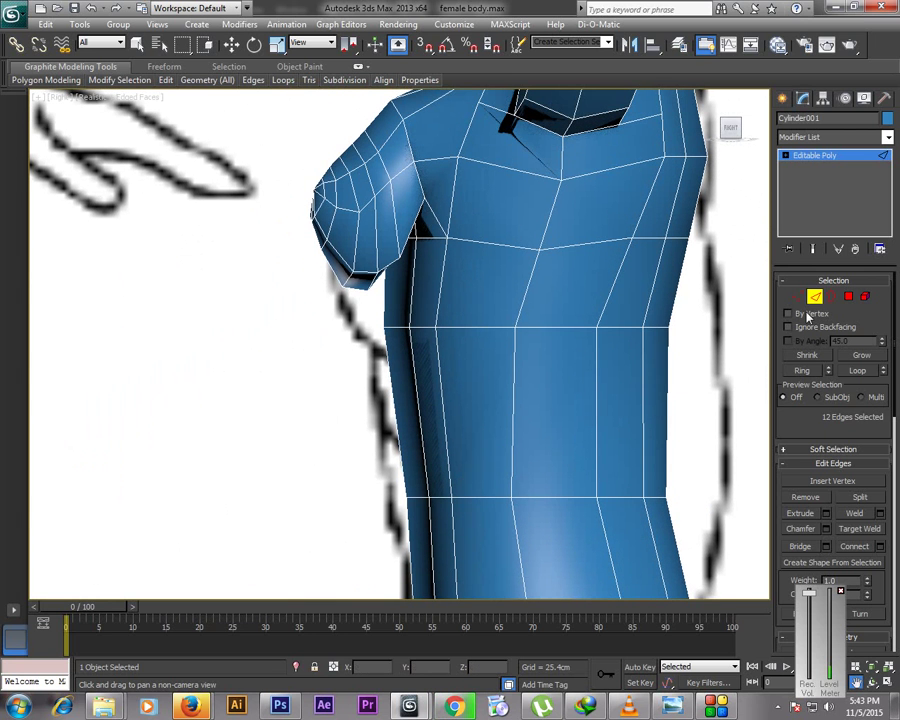
# Switch to vertex editing and examine the openings beneath the breasts from the front and from below
pyautogui.click(797, 296)
pyautogui.hotkey('alt', 'w')
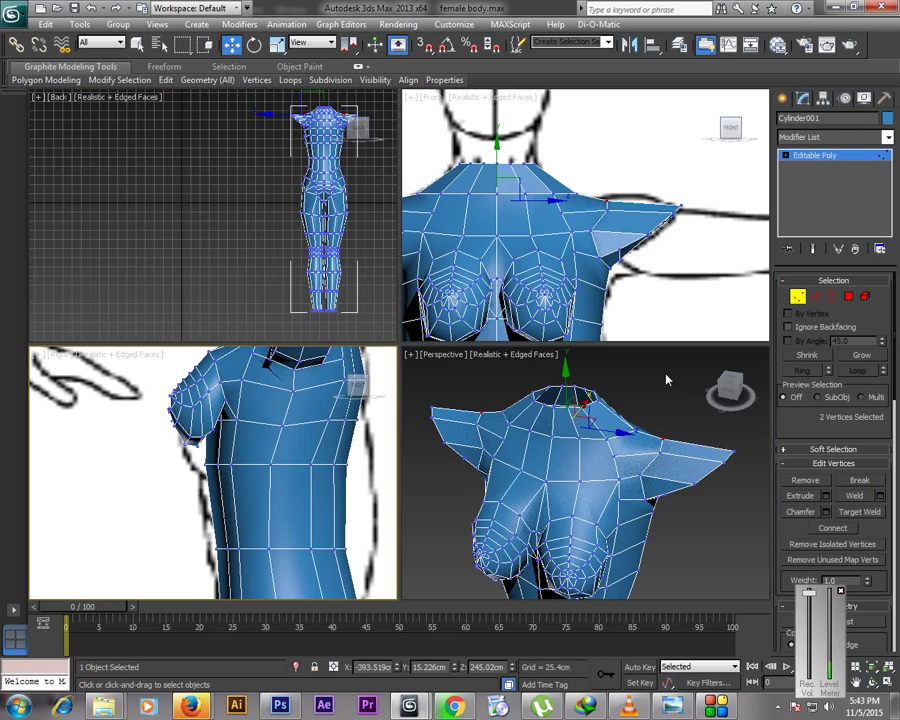
pyautogui.hotkey('alt', 'w')
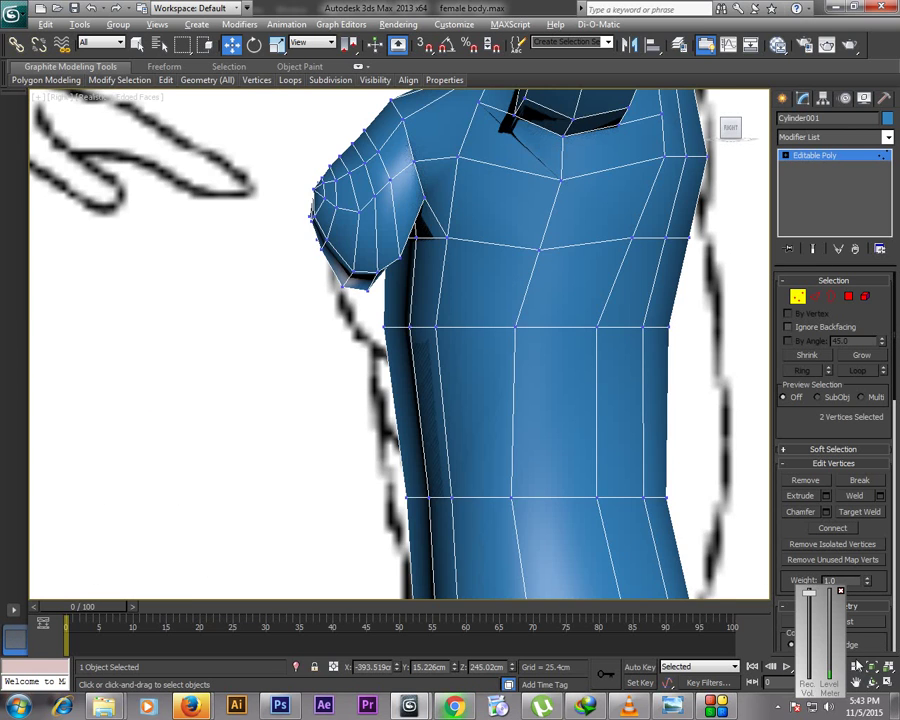
pyautogui.click(871, 681)
pyautogui.moveTo(458, 287); pyautogui.dragTo(583, 300)
pyautogui.rightClick(632, 210)
pyautogui.press('w')
pyautogui.click(855, 683)
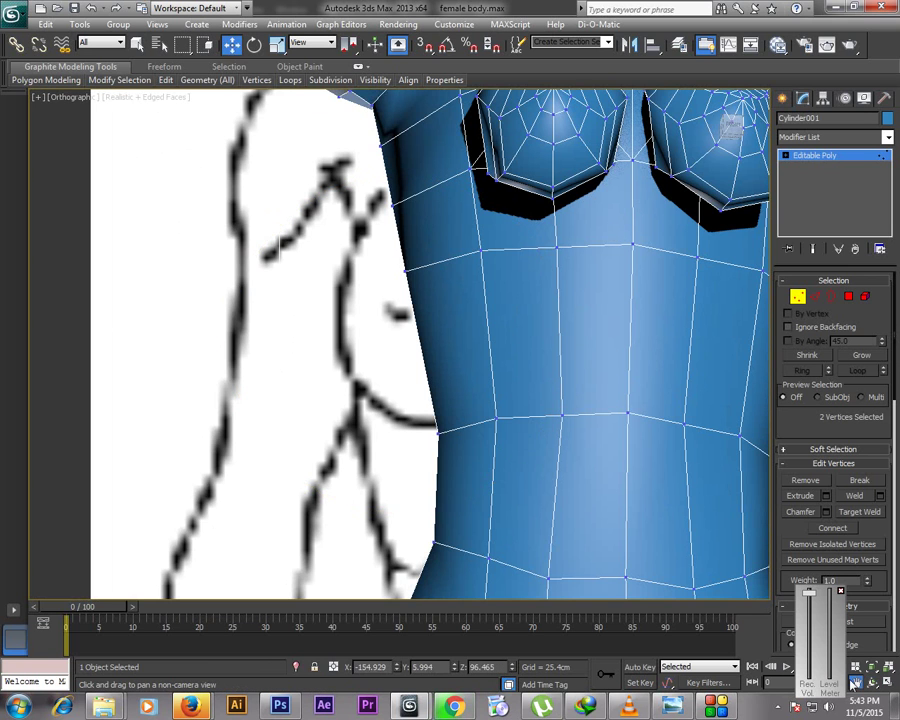
pyautogui.moveTo(578, 220); pyautogui.dragTo(326, 267)
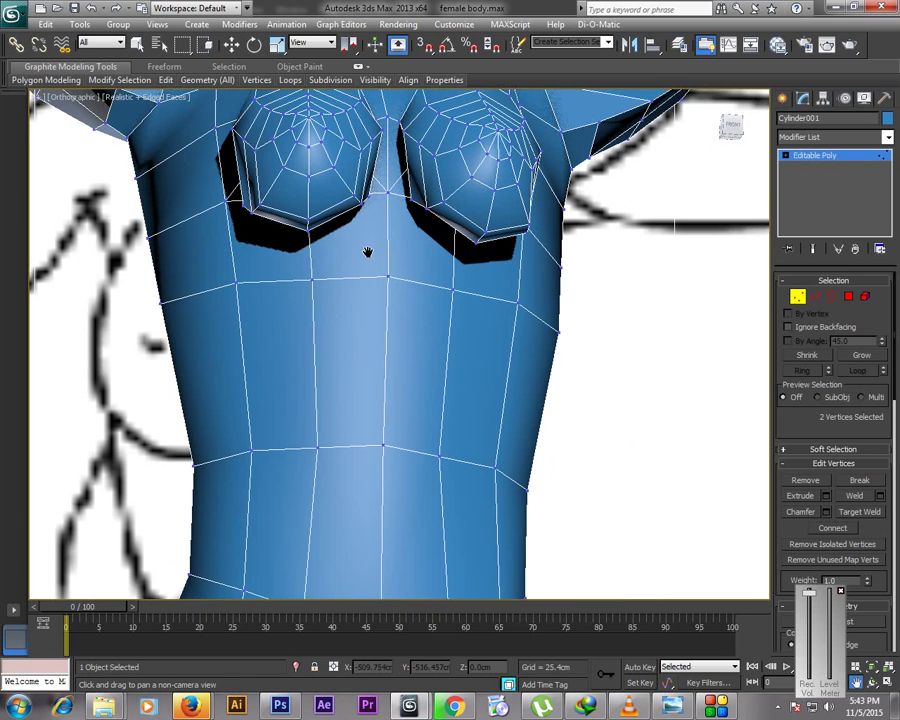
pyautogui.rightClick(477, 232)
pyautogui.press('F3')
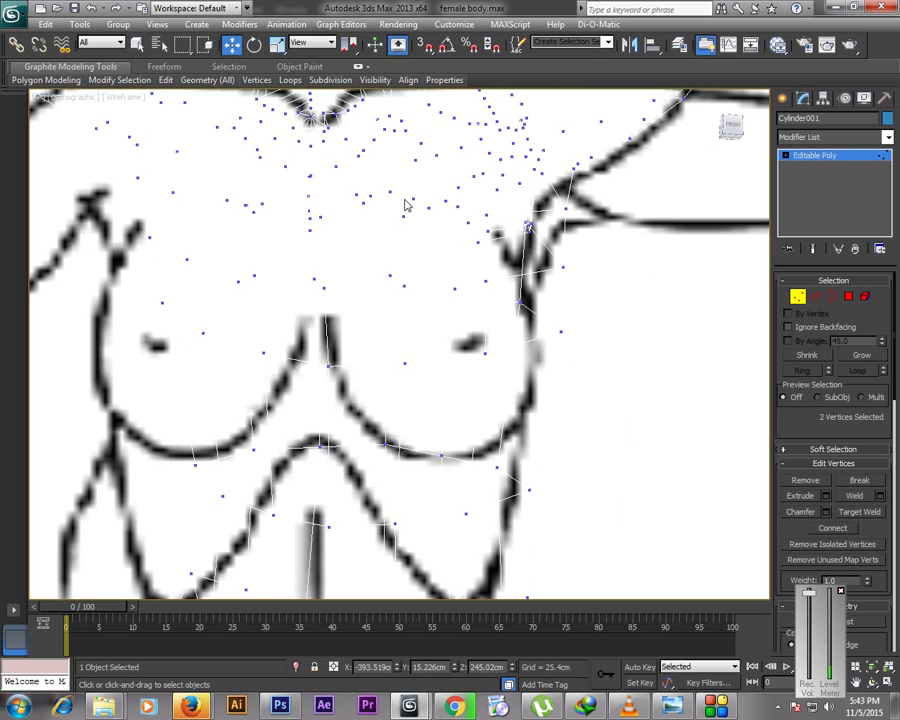
pyautogui.press('F3')
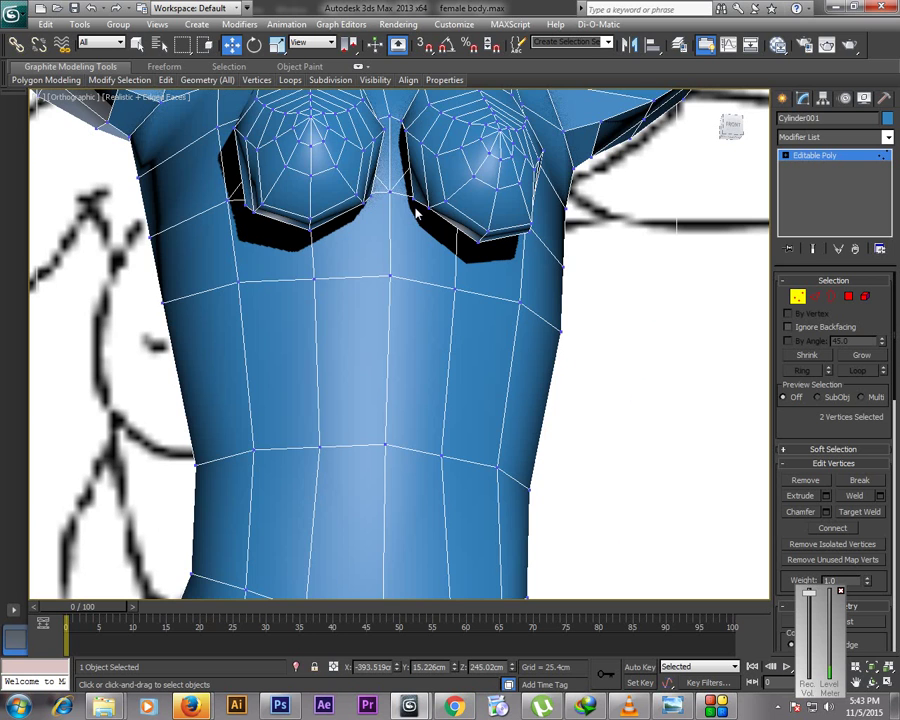
pyautogui.click(872, 682)
pyautogui.moveTo(480, 185); pyautogui.dragTo(533, 175)
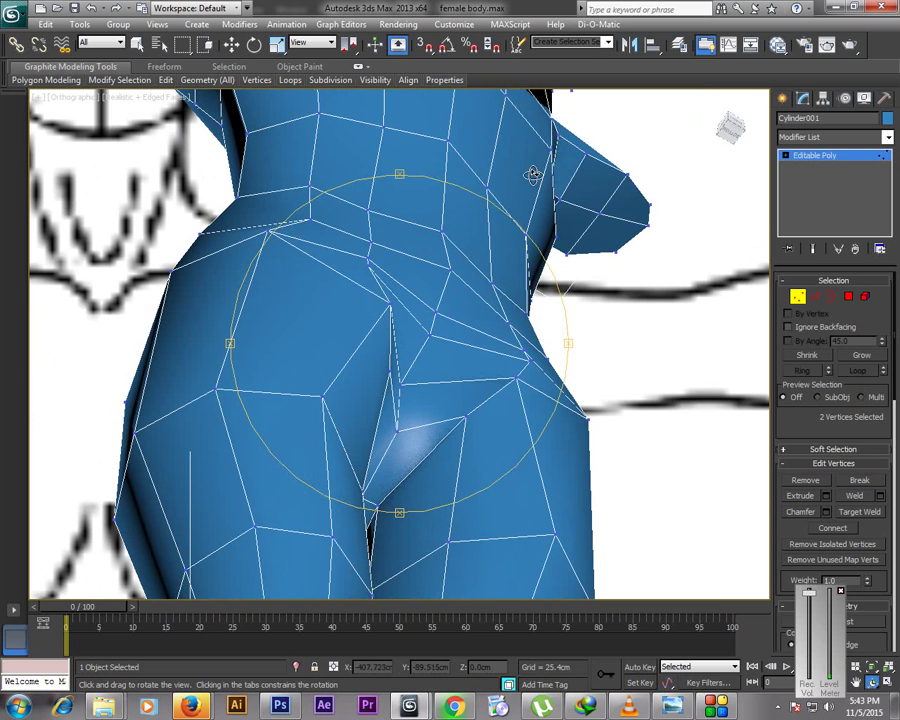
pyautogui.click(856, 668)
pyautogui.click(857, 682)
pyautogui.moveTo(572, 235); pyautogui.dragTo(566, 237)
pyautogui.moveTo(566, 237); pyautogui.dragTo(573, 449, button='middle')
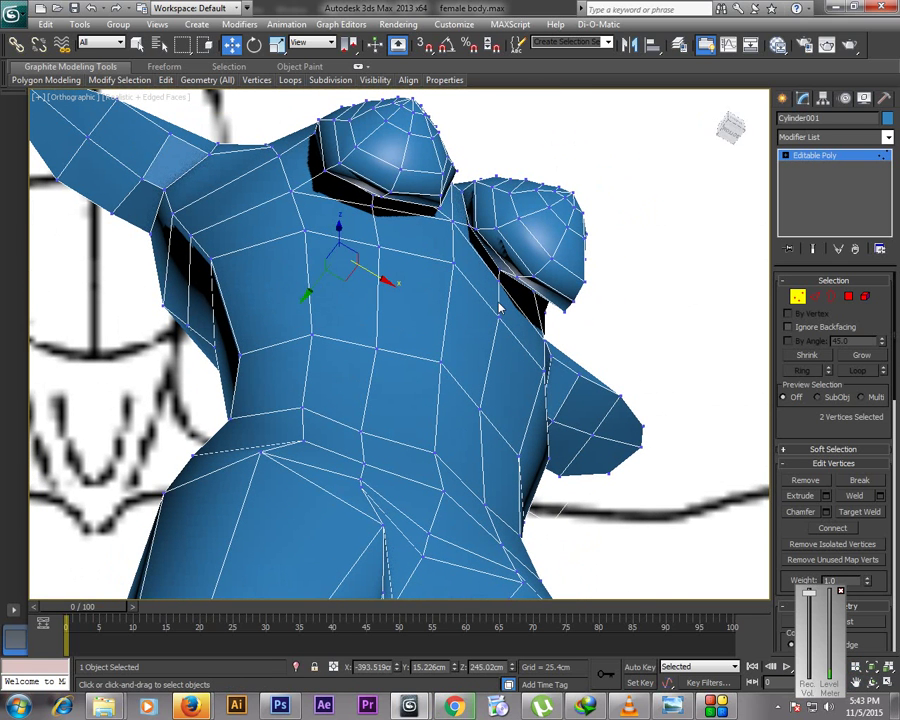
# Select three chest vertices around the opening under one breast, lower them to Z of about 179 cm, and deselect the outer one
pyautogui.click(498, 283)
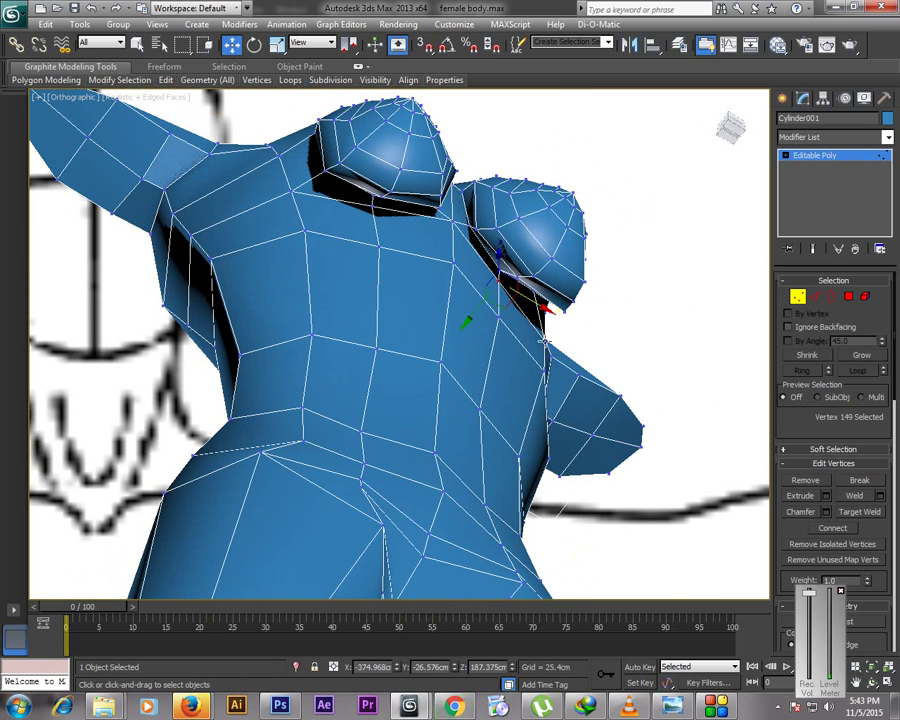
pyautogui.keyDown('ctrl'); pyautogui.click(545, 340); pyautogui.keyUp('ctrl')
pyautogui.keyDown('ctrl'); pyautogui.click(453, 221); pyautogui.keyUp('ctrl')
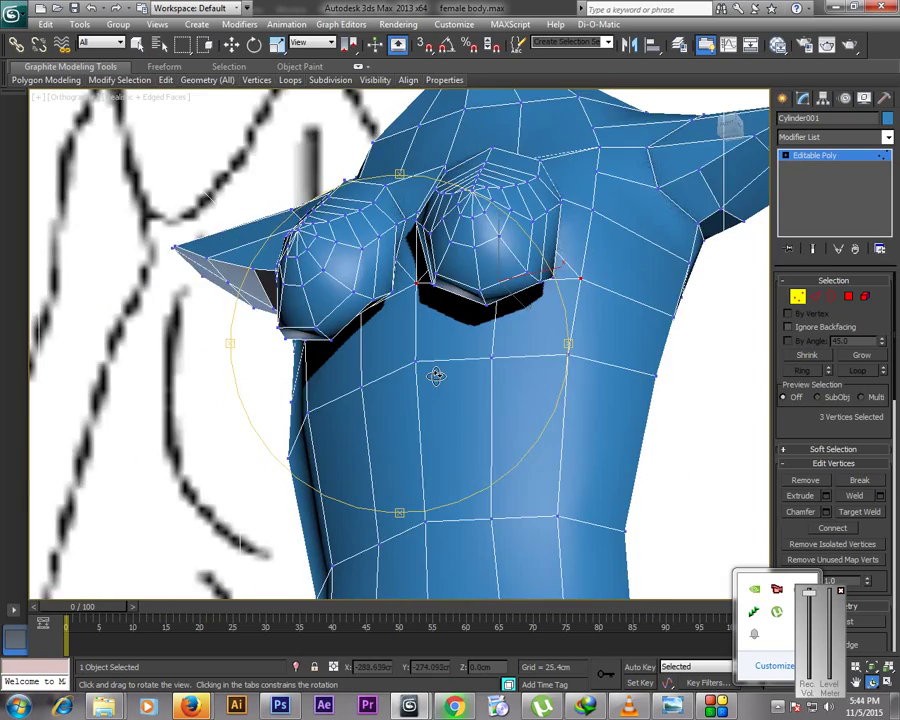
pyautogui.moveTo(434, 374); pyautogui.dragTo(458, 412)
pyautogui.press('w')
pyautogui.moveTo(499, 243); pyautogui.dragTo(510, 292)
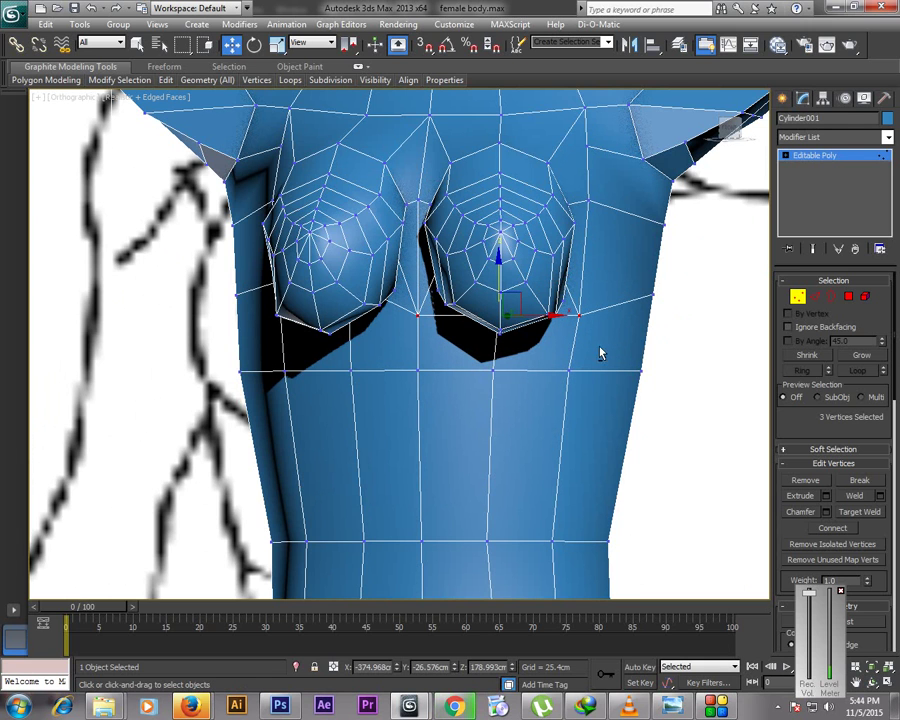
pyautogui.keyDown('alt'); pyautogui.click(581, 311); pyautogui.keyUp('alt')
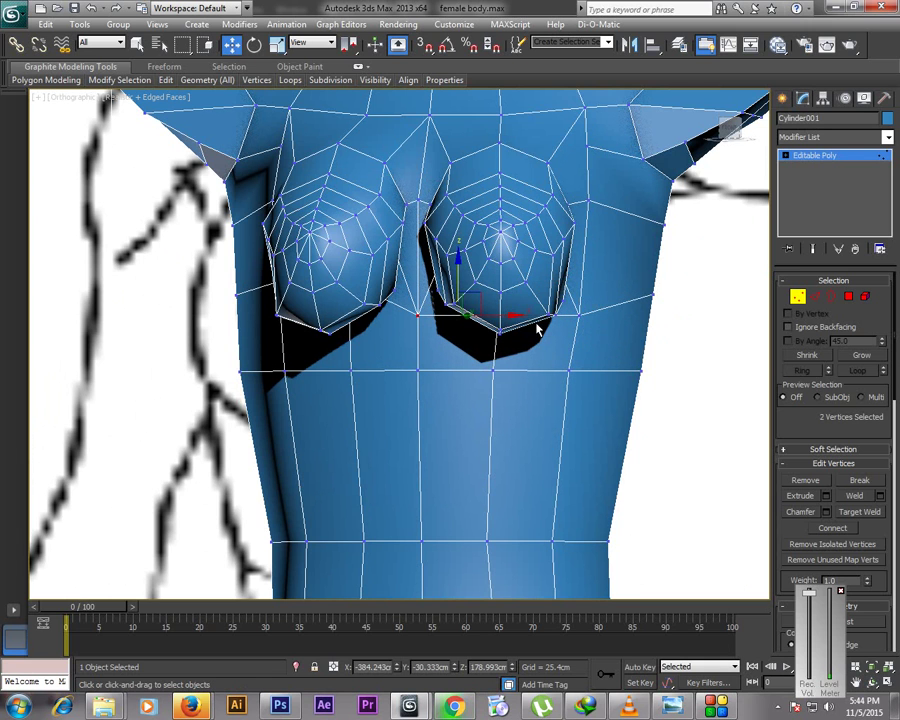
# Deselect the chest's centre vertex, lower the remaining vertex directly beneath the breast, and clear the selection
pyautogui.keyDown('alt'); pyautogui.click(415, 312); pyautogui.keyUp('alt')
pyautogui.moveTo(499, 283); pyautogui.dragTo(499, 306)
pyautogui.click(534, 408)
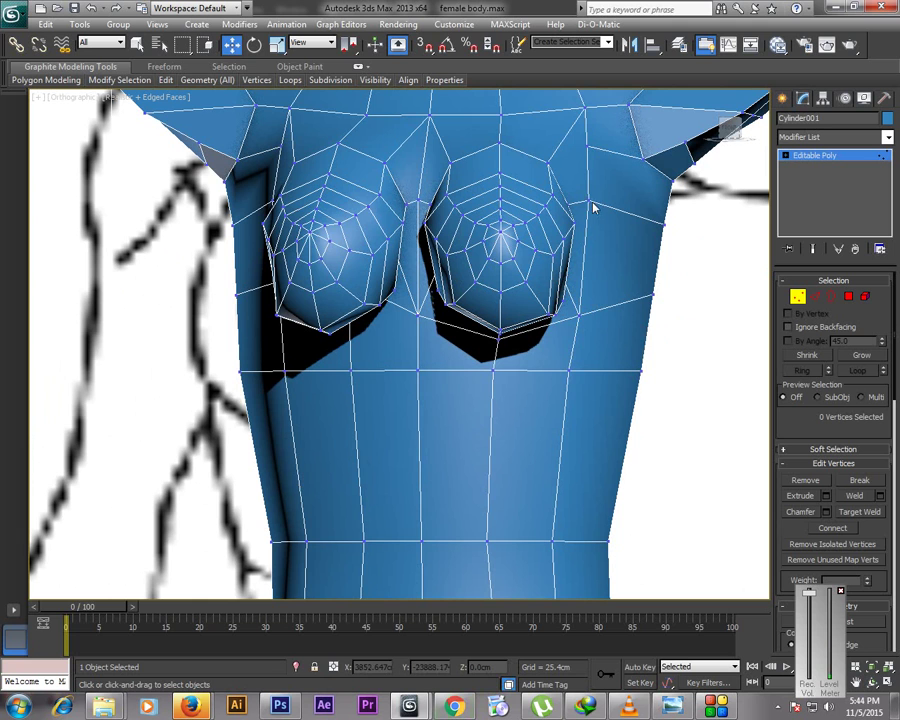
# Move the chest vertex between the breast and the armpit outward to X of about -348 cm
pyautogui.click(593, 147)
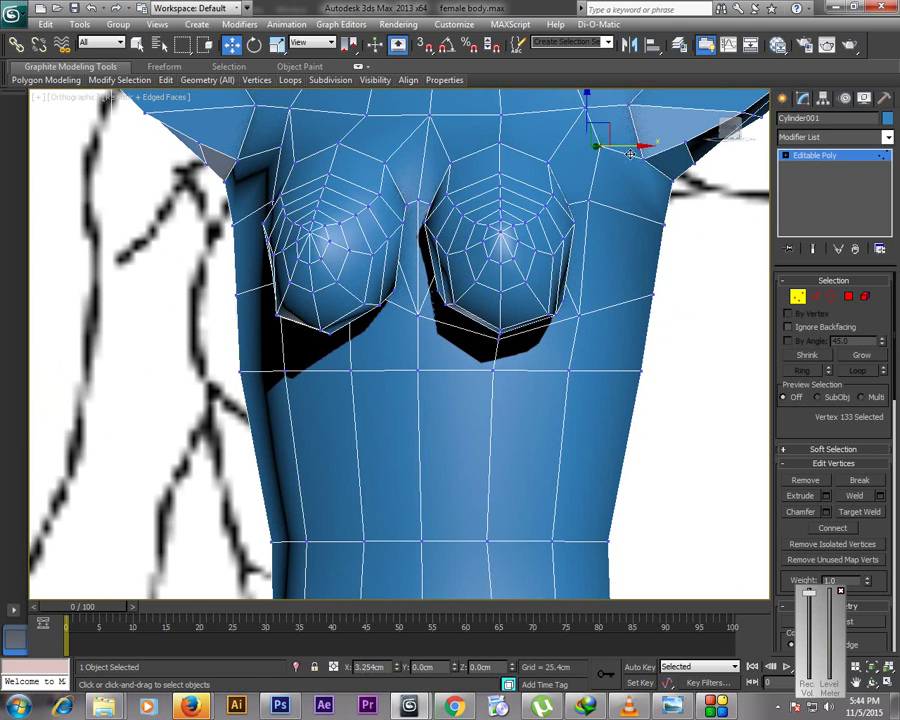
pyautogui.click(595, 200)
pyautogui.moveTo(626, 204); pyautogui.dragTo(652, 204)
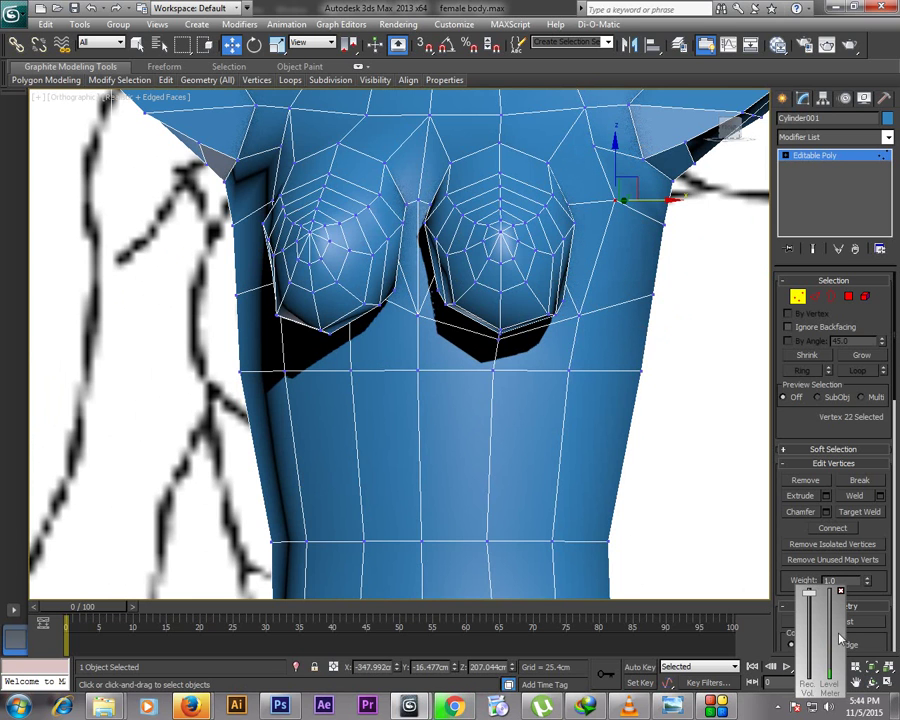
# Move the upper chest vertex below the collar outward toward the shoulder and clear the selection
pyautogui.click(856, 682)
pyautogui.moveTo(615, 178); pyautogui.dragTo(515, 358)
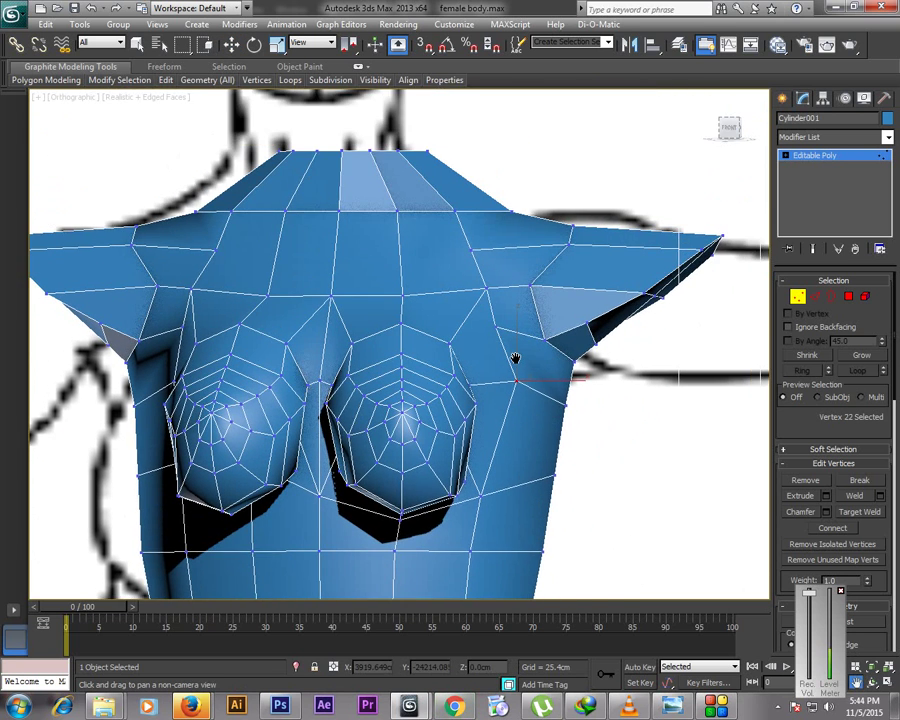
pyautogui.moveTo(515, 358); pyautogui.dragTo(507, 371, button='middle')
pyautogui.click(468, 268)
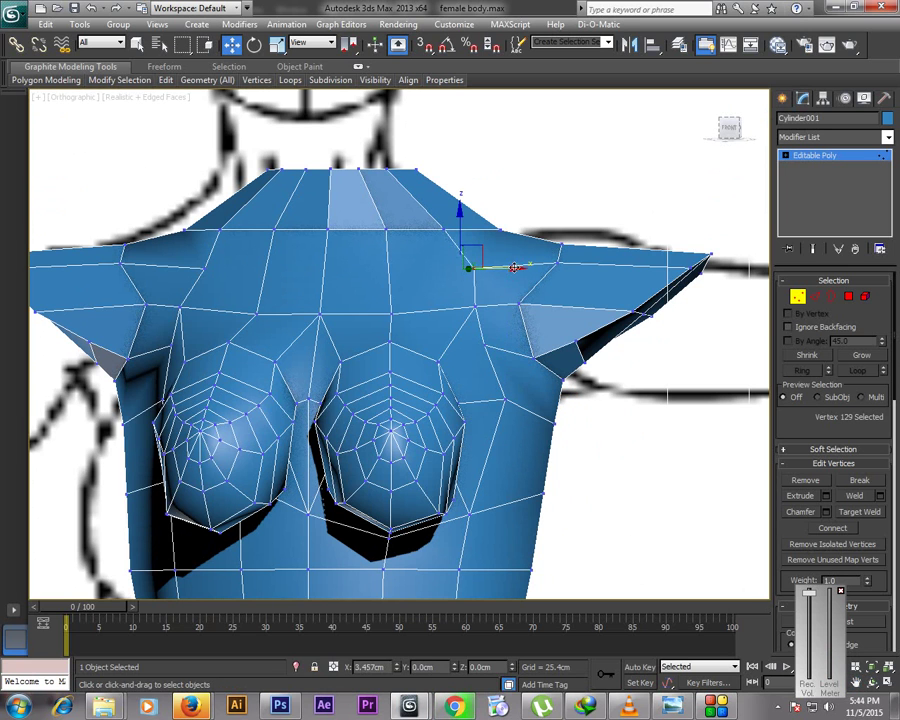
pyautogui.moveTo(514, 267); pyautogui.dragTo(532, 267)
pyautogui.click(502, 276)
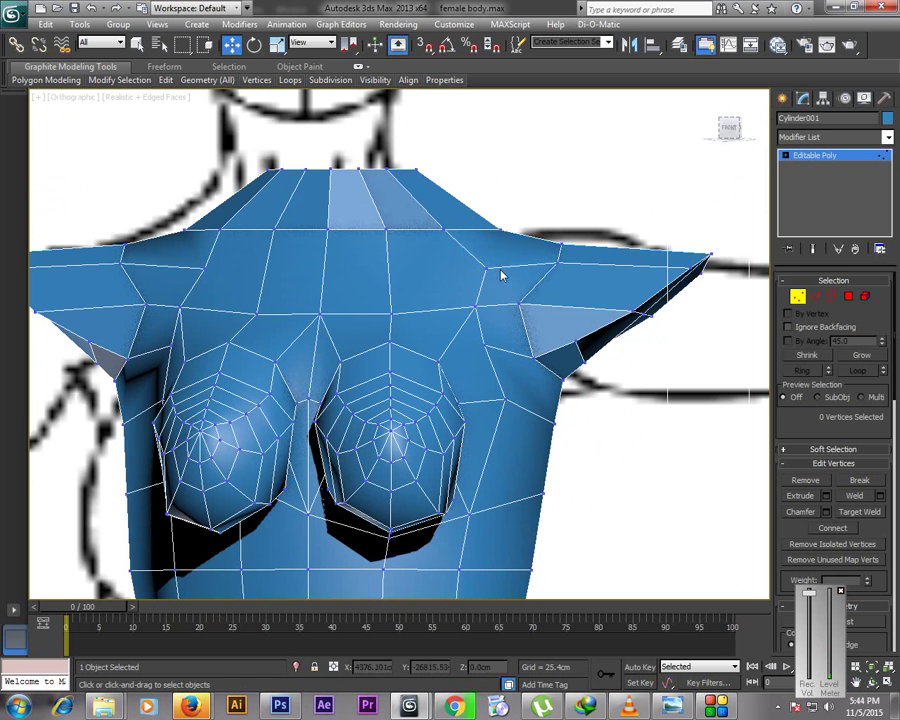
# Cut an edge from the front armpit corner to the outer chest vertex and remove the redundant edge above it
pyautogui.rightClick(518, 419)
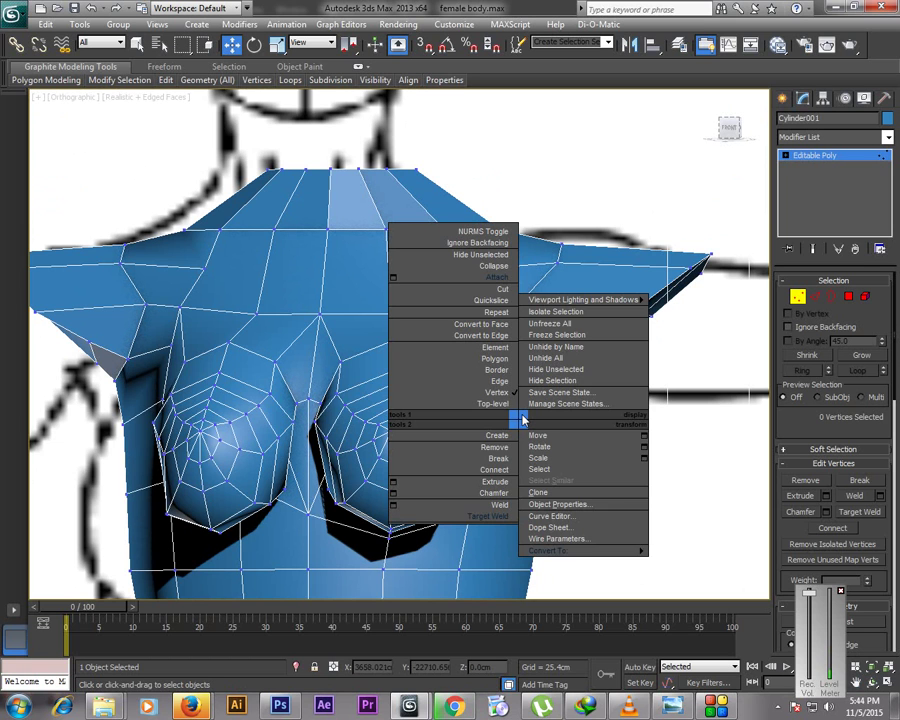
pyautogui.click(505, 300)
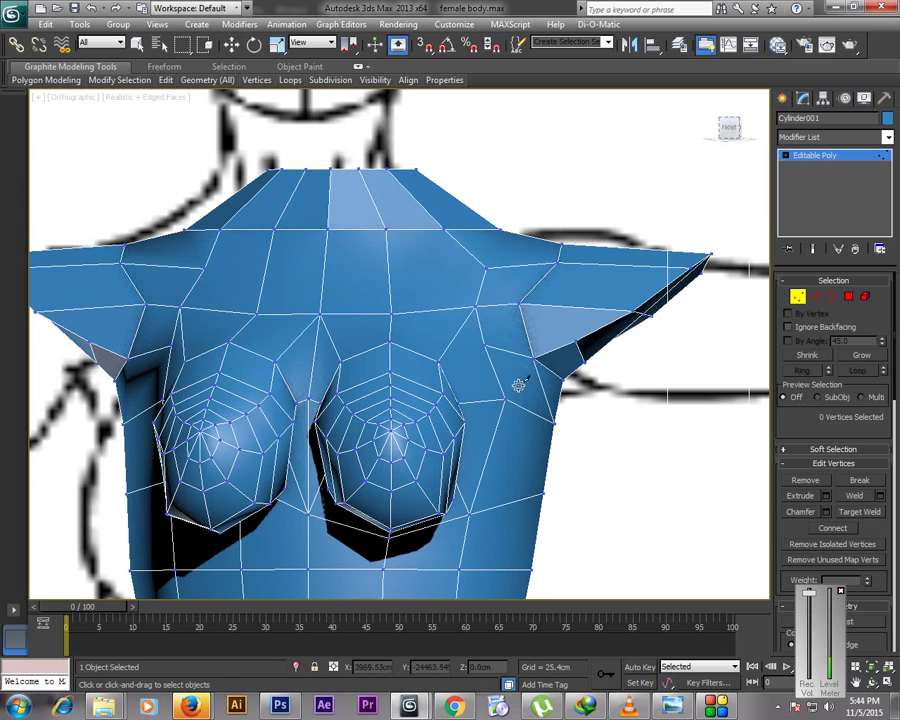
pyautogui.rightClick(516, 362)
pyautogui.click(815, 297)
pyautogui.keyDown('ctrl'); pyautogui.click(519, 378); pyautogui.keyUp('ctrl')
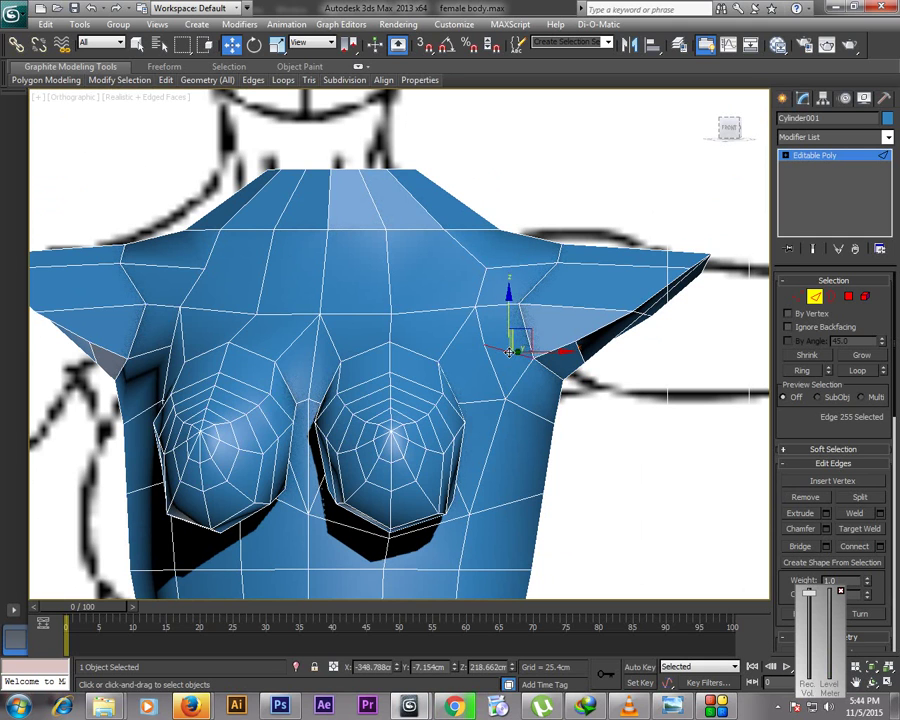
pyautogui.click(457, 251)
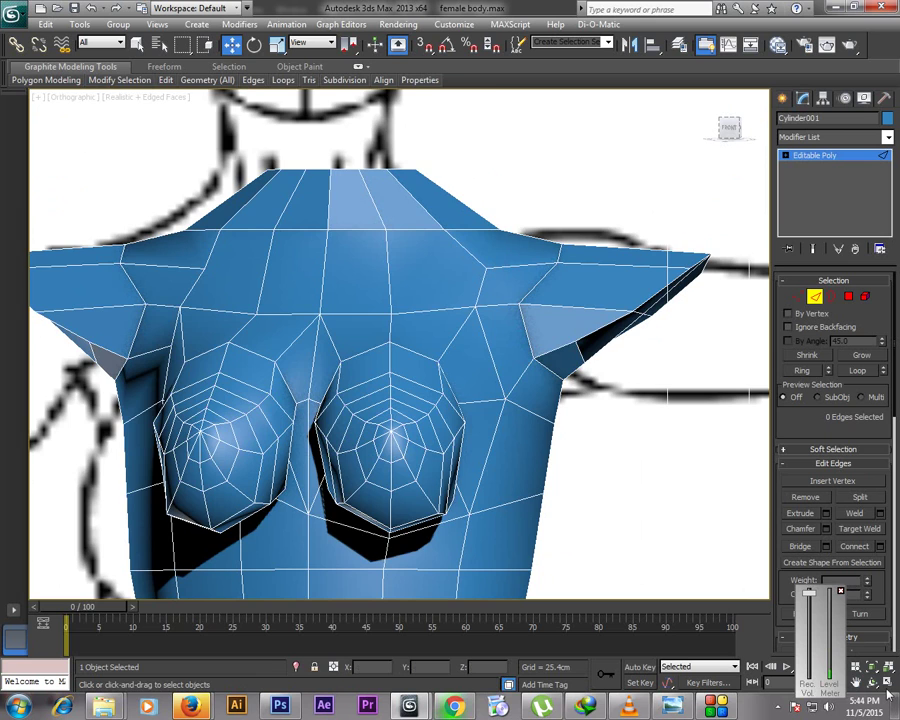
# Cut an edge from the rear armpit corner to the torso vertex diagonally below it on the back
pyautogui.hotkey('ctrl', 'r')
pyautogui.hotkey('alt', 'w')
pyautogui.click(600, 543)
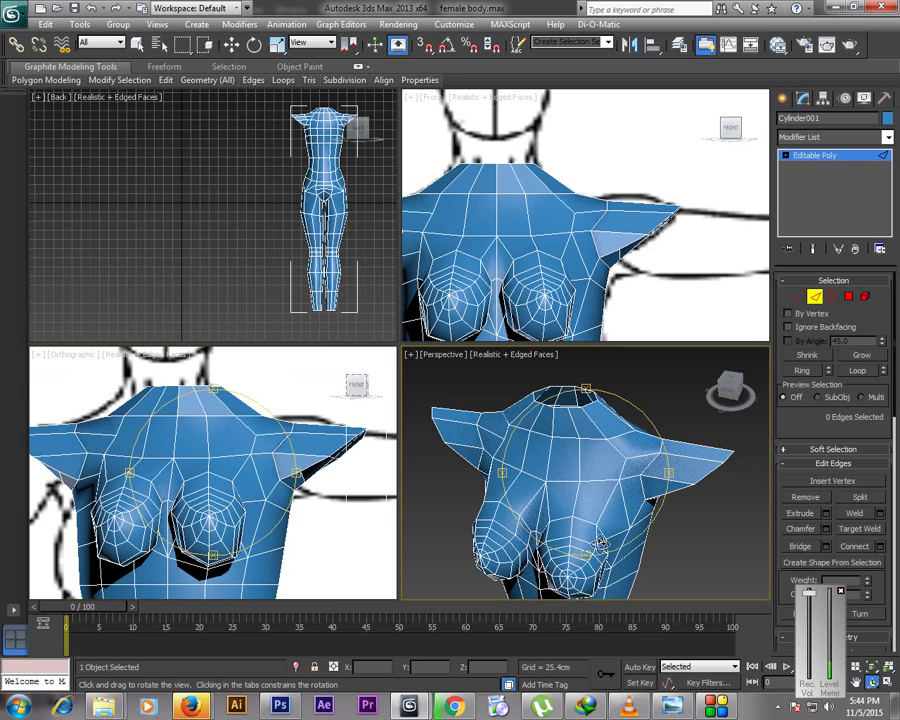
pyautogui.hotkey('alt', 'w')
pyautogui.moveTo(502, 418); pyautogui.dragTo(367, 254)
pyautogui.scroll(2, 371, 256)
pyautogui.rightClick(371, 256)
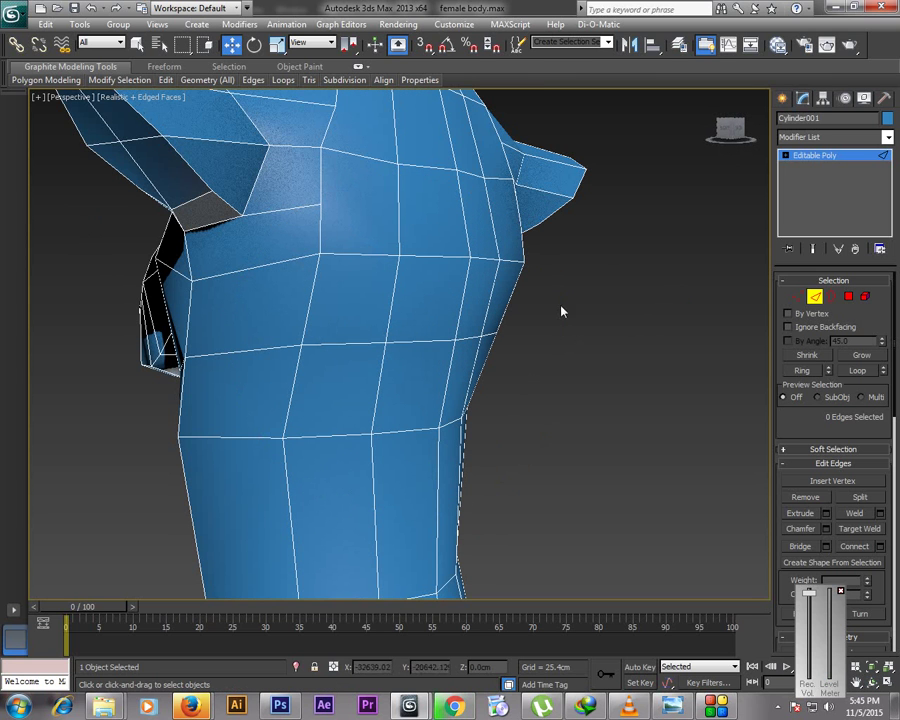
pyautogui.press('1')
pyautogui.rightClick(474, 257)
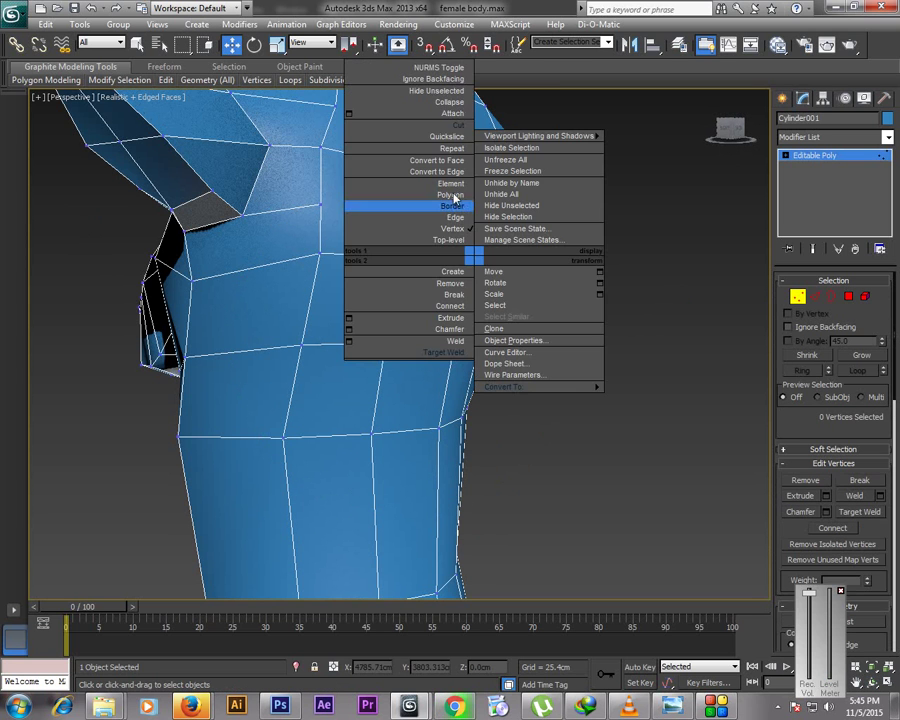
pyautogui.click(450, 115)
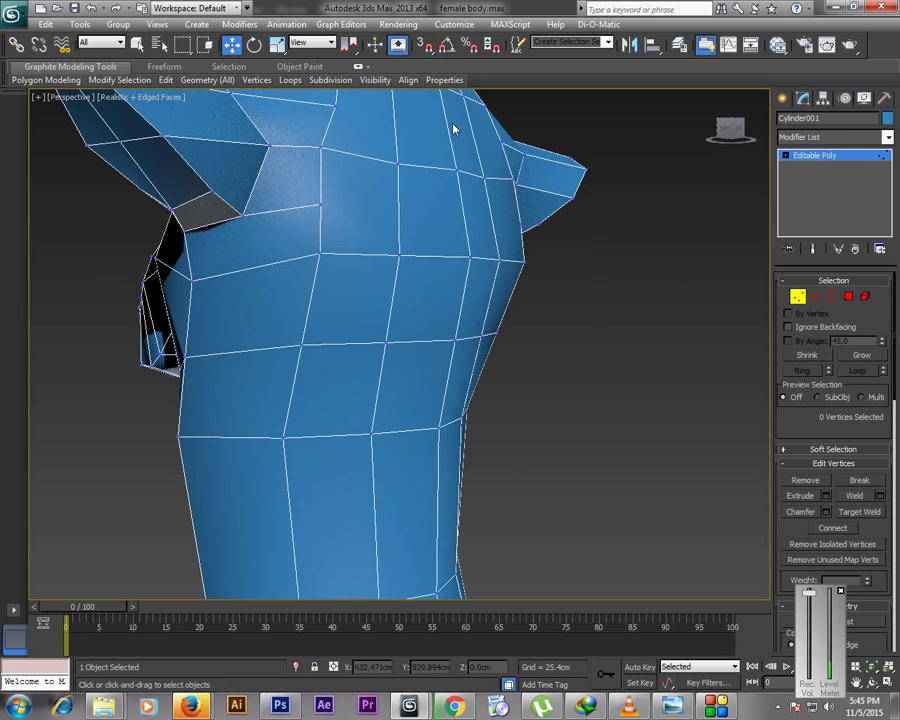
pyautogui.click(243, 213)
pyautogui.click(321, 254)
pyautogui.rightClick(333, 261)
pyautogui.rightClick(476, 277)
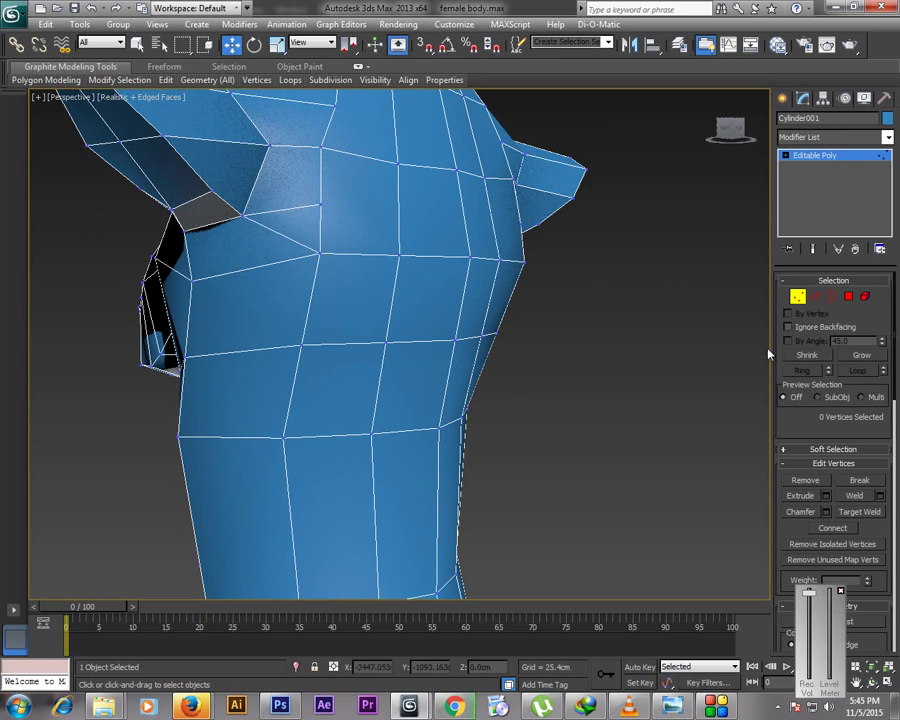
# Remove the redundant edge above the new diagonal cut behind the armpit
pyautogui.click(815, 296)
pyautogui.click(282, 232)
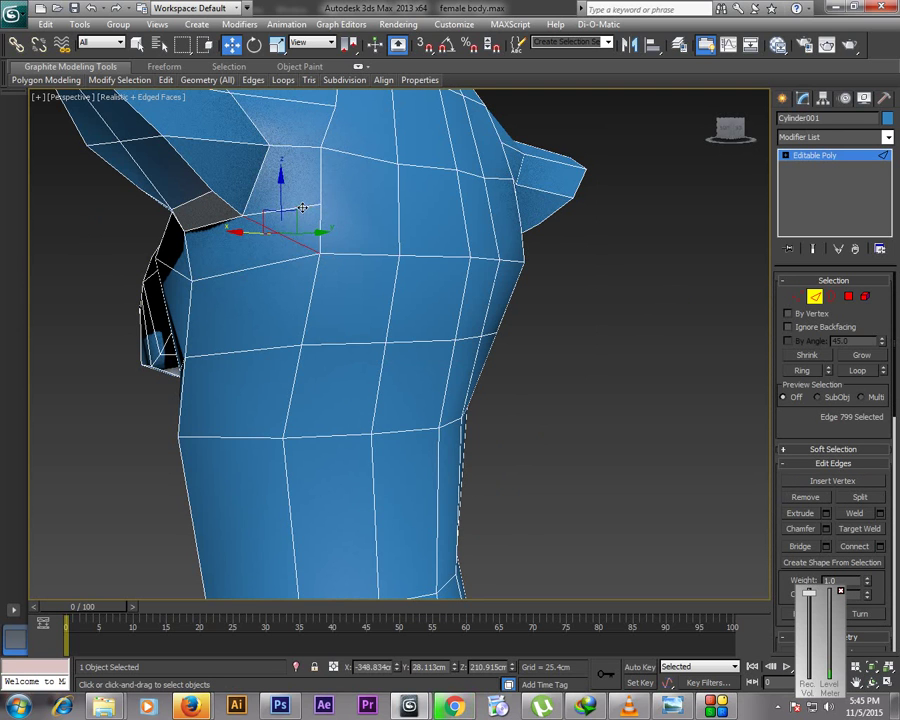
pyautogui.click(703, 351)
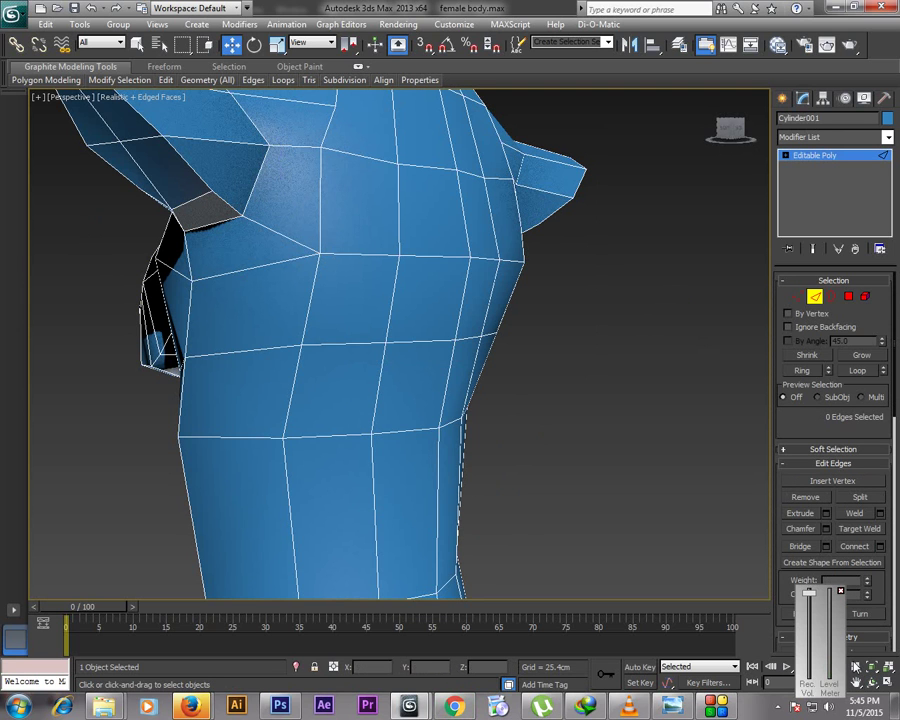
# Cut a new edge line across the top of the shoulder, linking its front and rear vertices through the middle edge
pyautogui.keyDown('alt'); pyautogui.moveTo(376, 230); pyautogui.dragTo(416, 256, button='middle'); pyautogui.keyUp('alt')
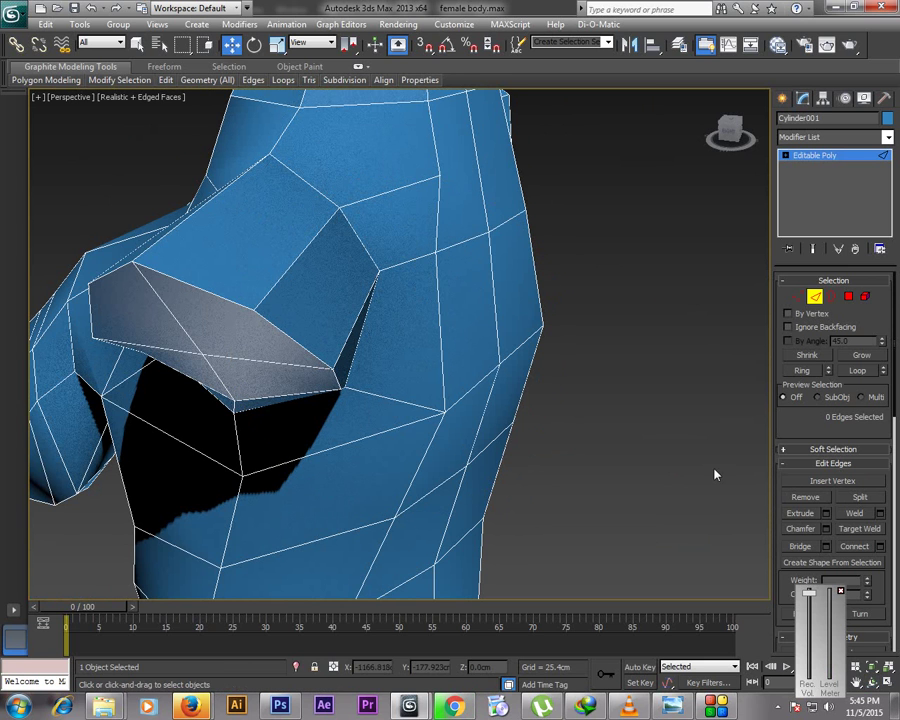
pyautogui.keyDown('alt'); pyautogui.moveTo(358, 255); pyautogui.dragTo(406, 261, button='middle'); pyautogui.keyUp('alt')
pyautogui.rightClick(410, 276)
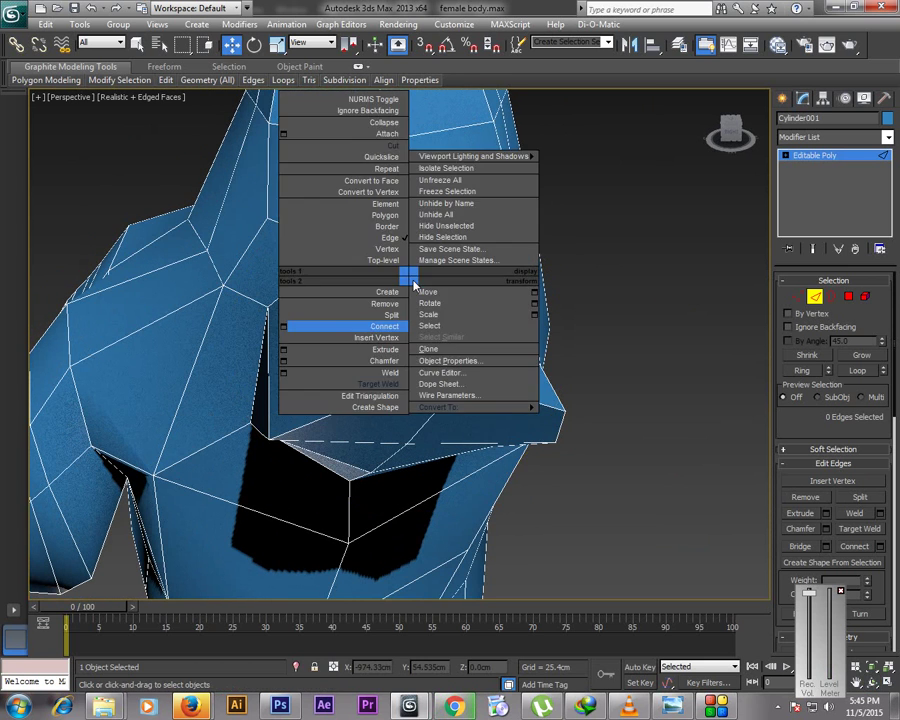
pyautogui.click(393, 158)
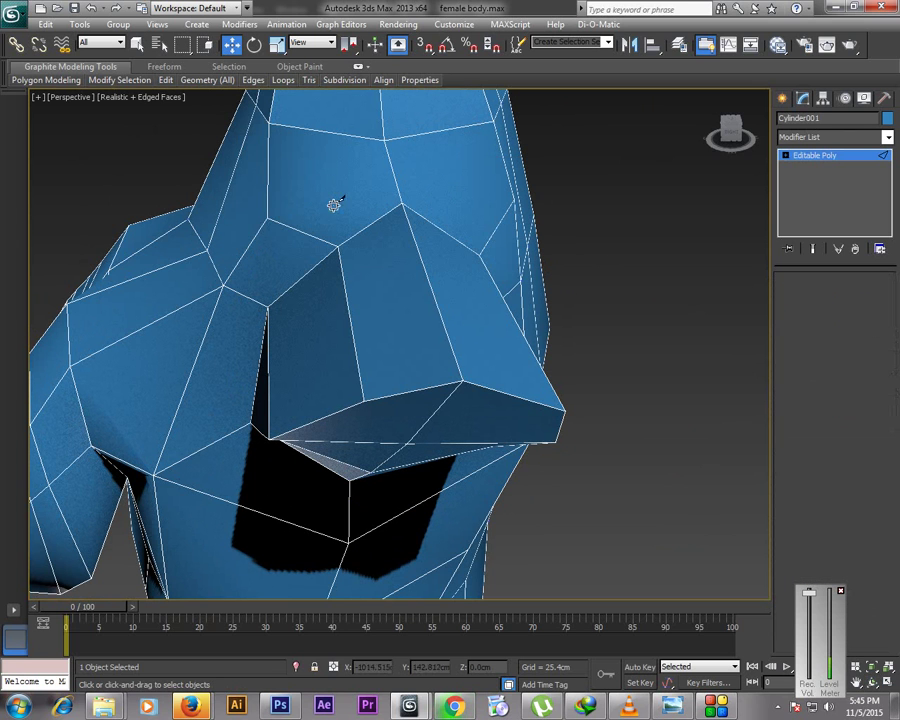
pyautogui.press('1')
pyautogui.click(268, 215)
pyautogui.click(393, 171)
pyautogui.click(513, 198)
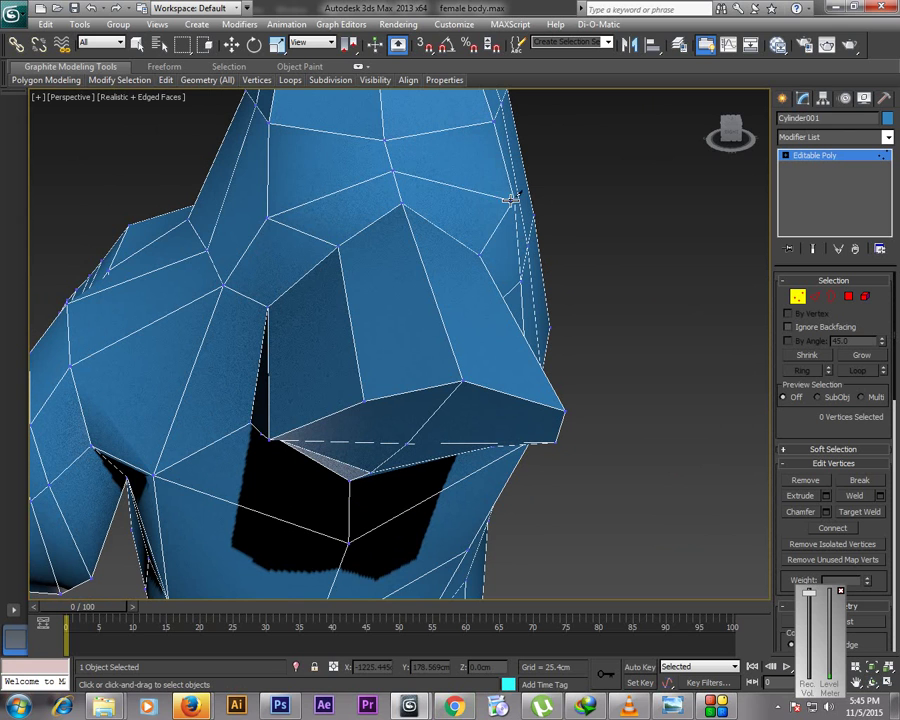
pyautogui.press('w')
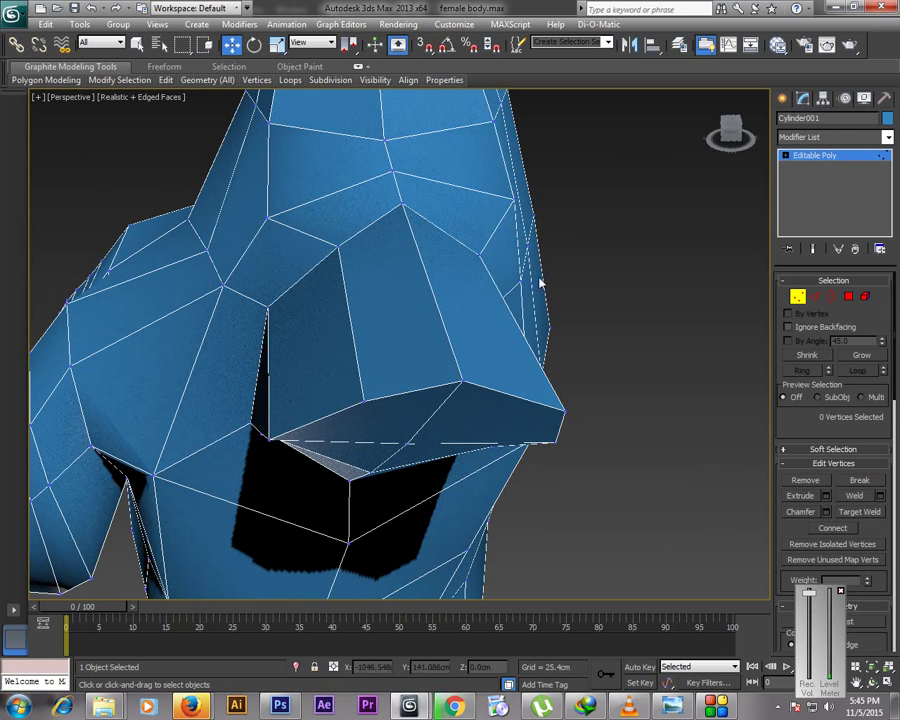
# Continue the shoulder cut from its front vertex across the upper chest toward the centre
pyautogui.click(871, 681)
pyautogui.moveTo(482, 271); pyautogui.dragTo(428, 261)
pyautogui.scroll(-4, 432, 255)
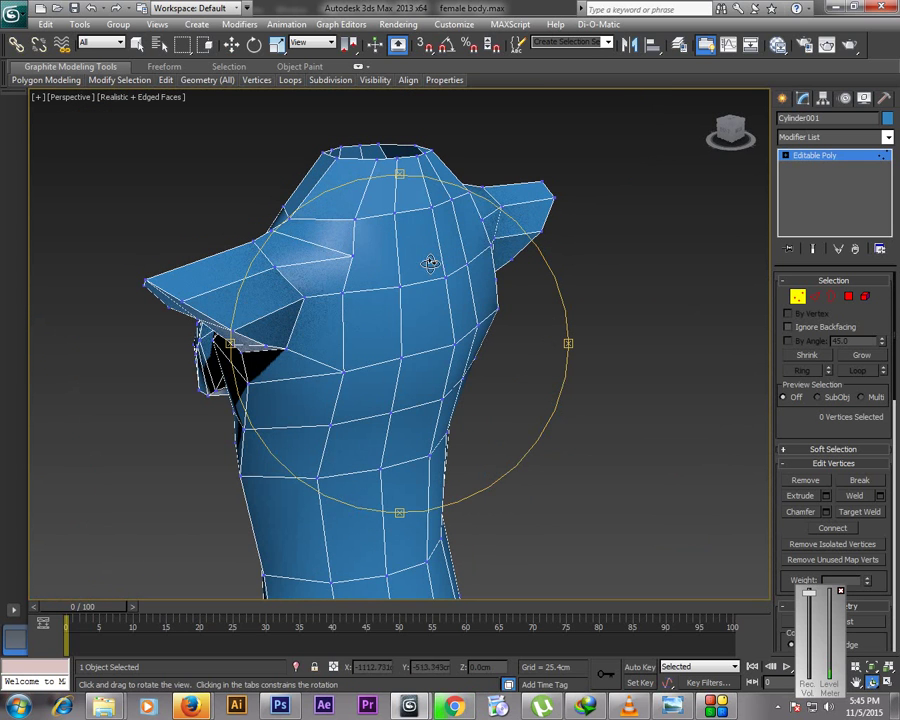
pyautogui.moveTo(469, 222); pyautogui.dragTo(526, 267)
pyautogui.moveTo(422, 310); pyautogui.dragTo(464, 308)
pyautogui.press('w')
pyautogui.rightClick(468, 297)
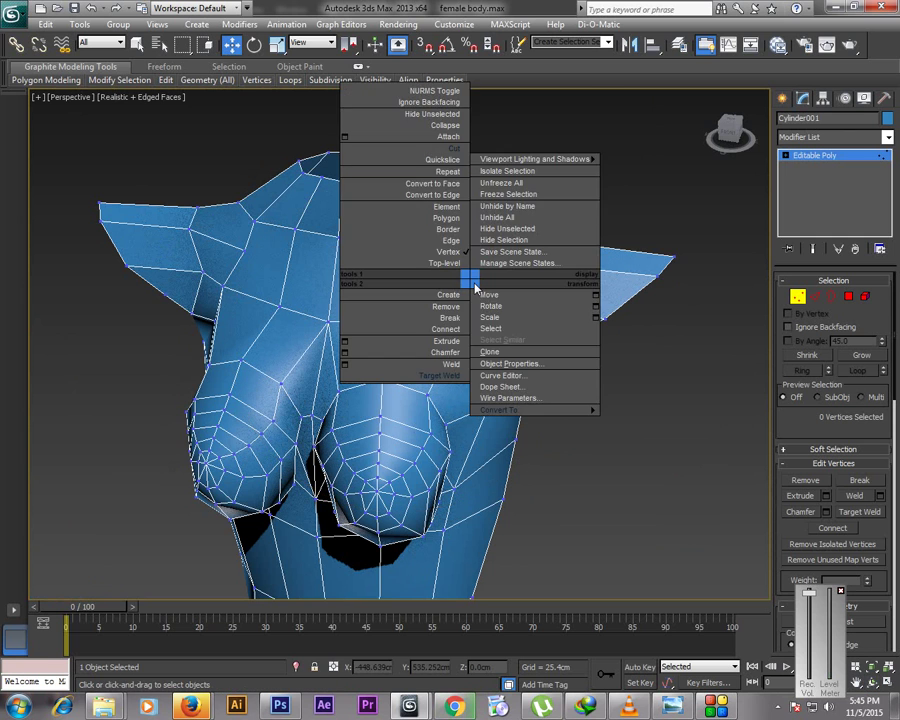
pyautogui.click(446, 148)
pyautogui.click(478, 273)
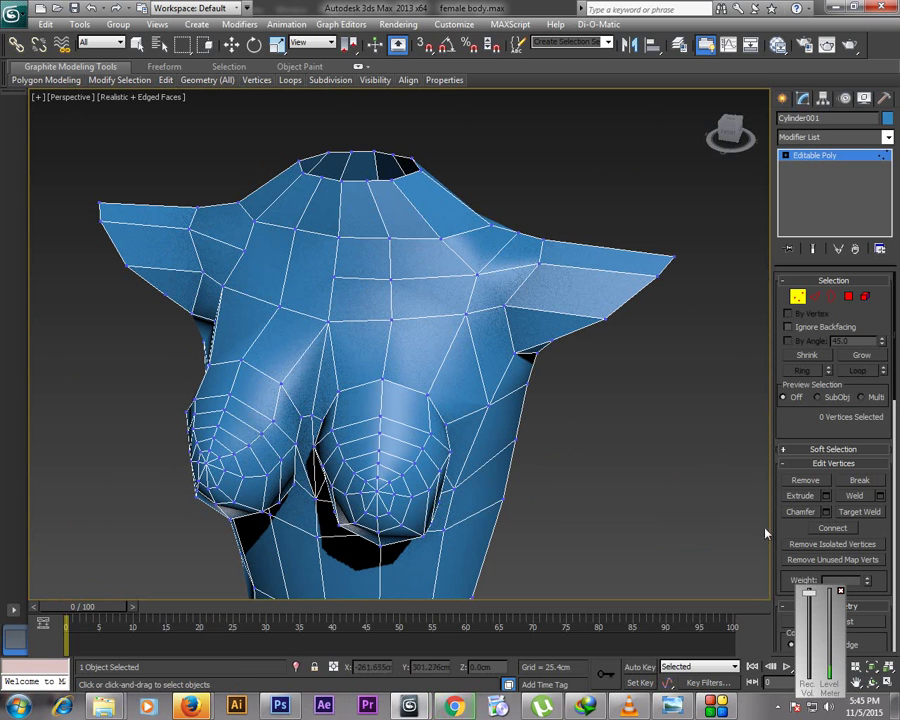
# Continue the shoulder cut from its rear vertex across the upper back to the second vertical edge
pyautogui.click(871, 686)
pyautogui.moveTo(466, 201); pyautogui.dragTo(267, 199)
pyautogui.rightClick(267, 199)
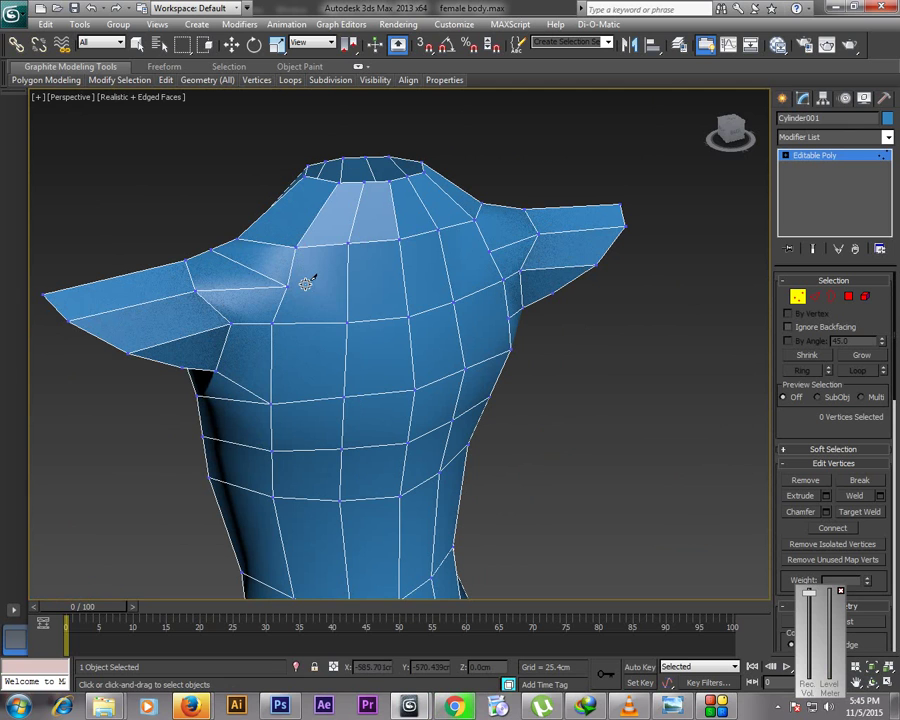
pyautogui.click(301, 284)
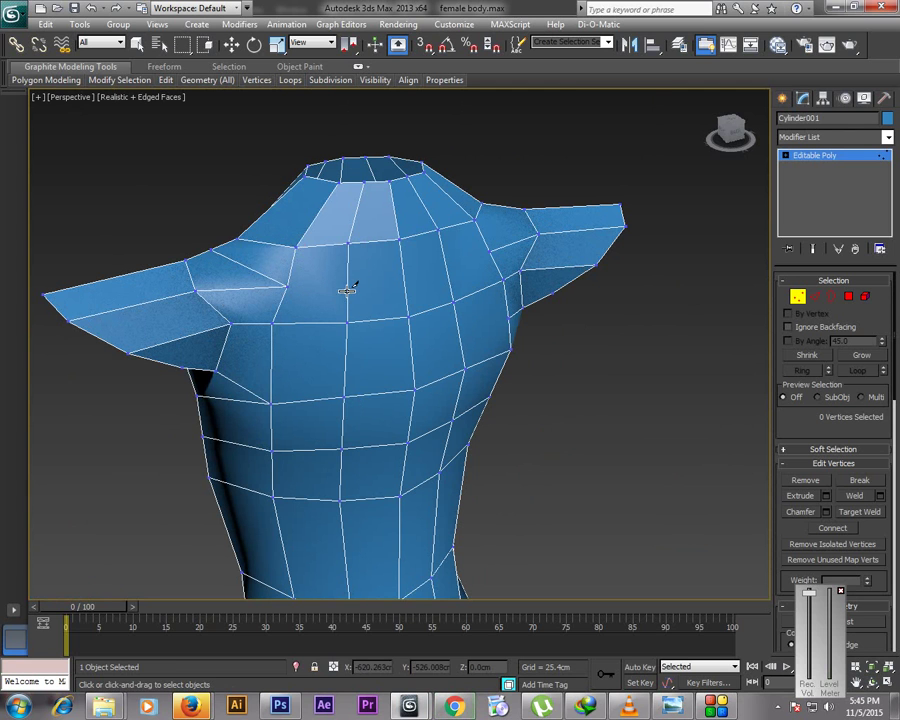
pyautogui.click(404, 282)
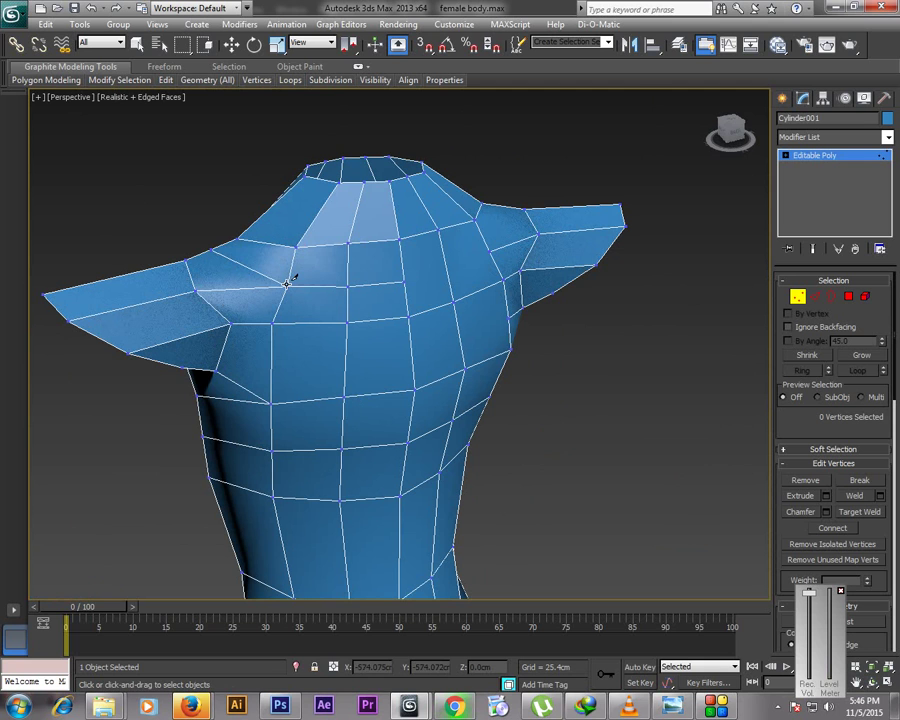
pyautogui.press('w')
# Move the upper back vertex beside the shoulder inward to X of about -365 cm
pyautogui.click(272, 323)
pyautogui.click(279, 350)
pyautogui.click(270, 324)
pyautogui.moveTo(242, 329); pyautogui.dragTo(269, 339)
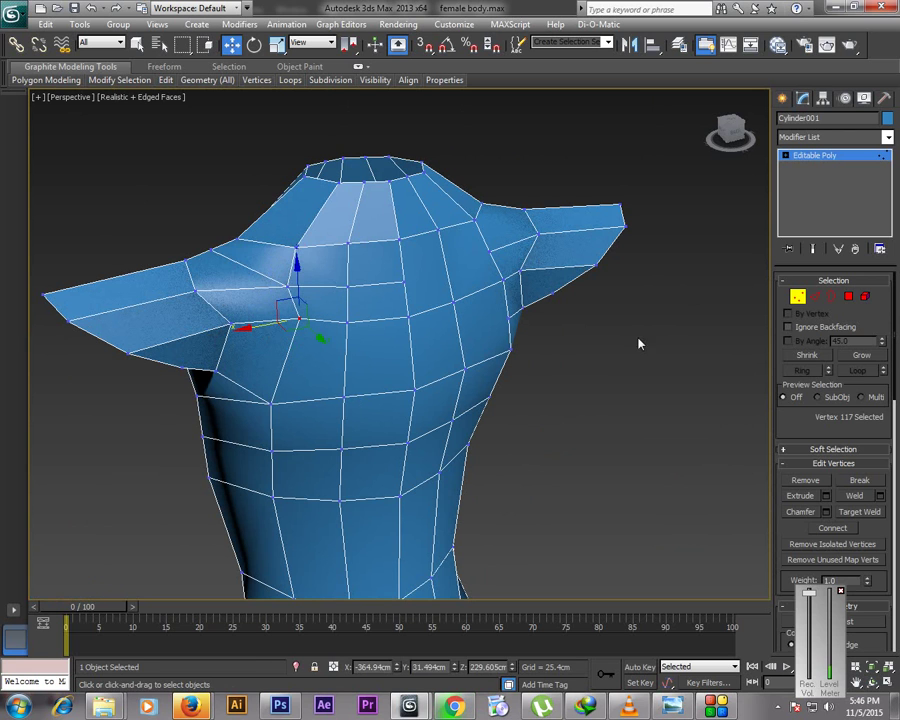
# Select the edge ring running from the rear shoulder edge and examine it around the underarm
pyautogui.press('2')
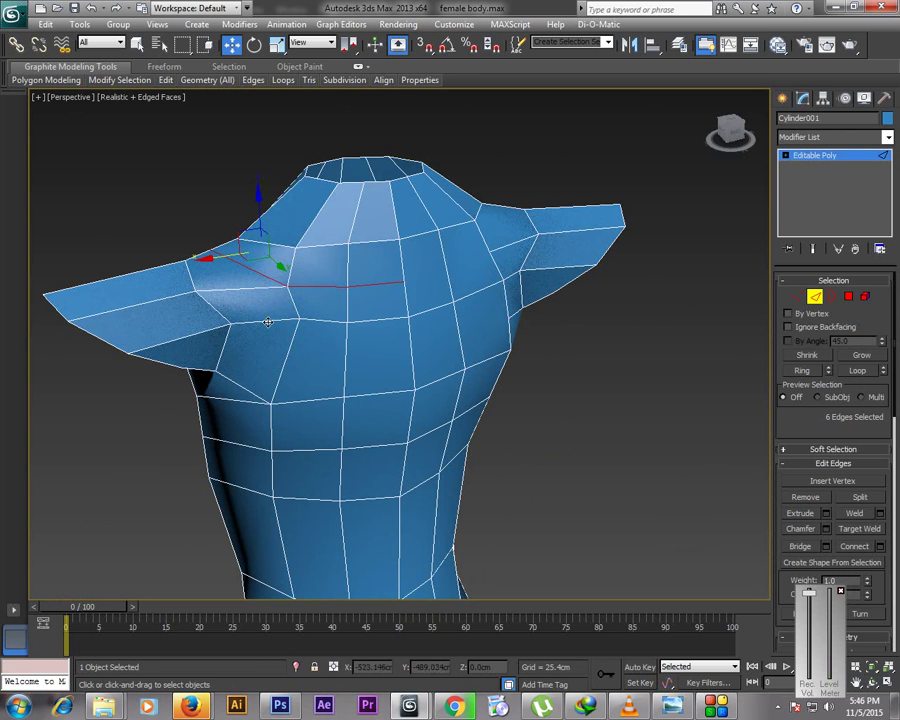
pyautogui.click(268, 322)
pyautogui.click(801, 370)
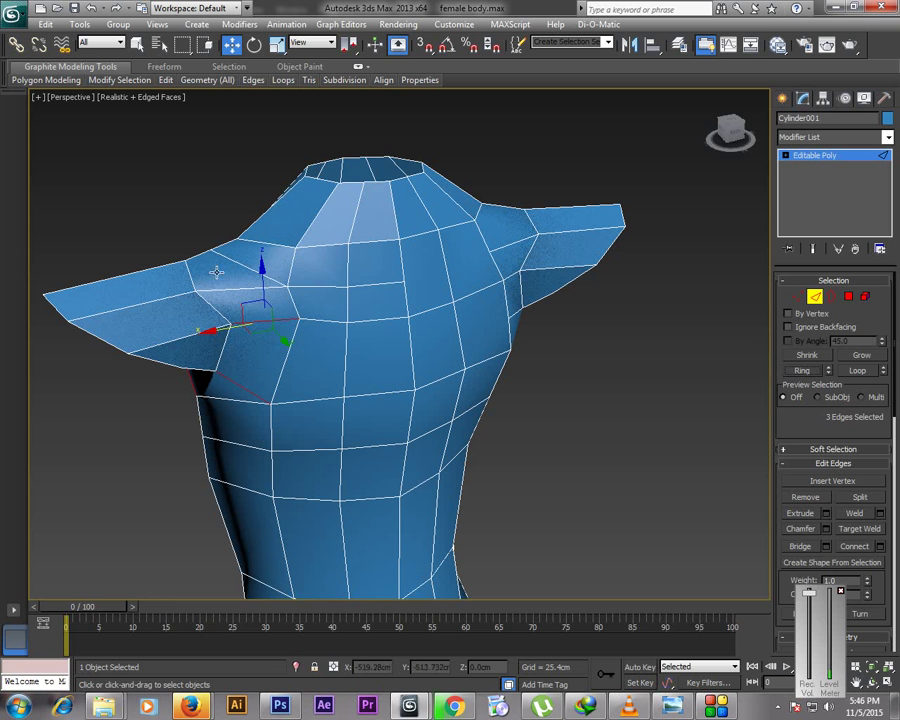
pyautogui.click(872, 681)
pyautogui.moveTo(307, 317); pyautogui.dragTo(398, 264)
pyautogui.rightClick(380, 289)
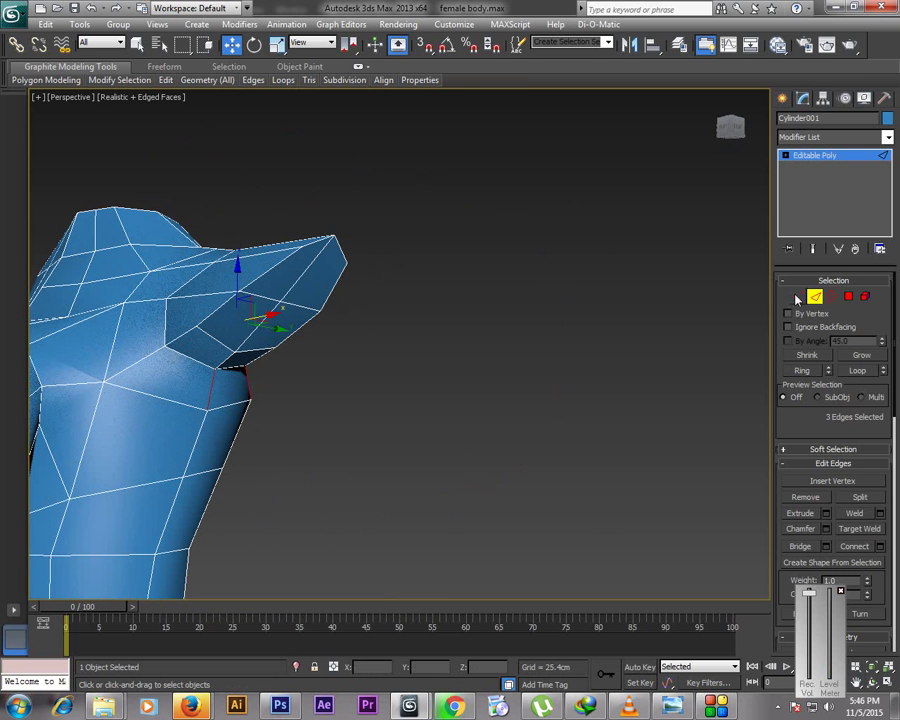
# Try moving the outer chest vertex below the armpit to test whether it is welded
pyautogui.click(797, 297)
pyautogui.click(104, 384)
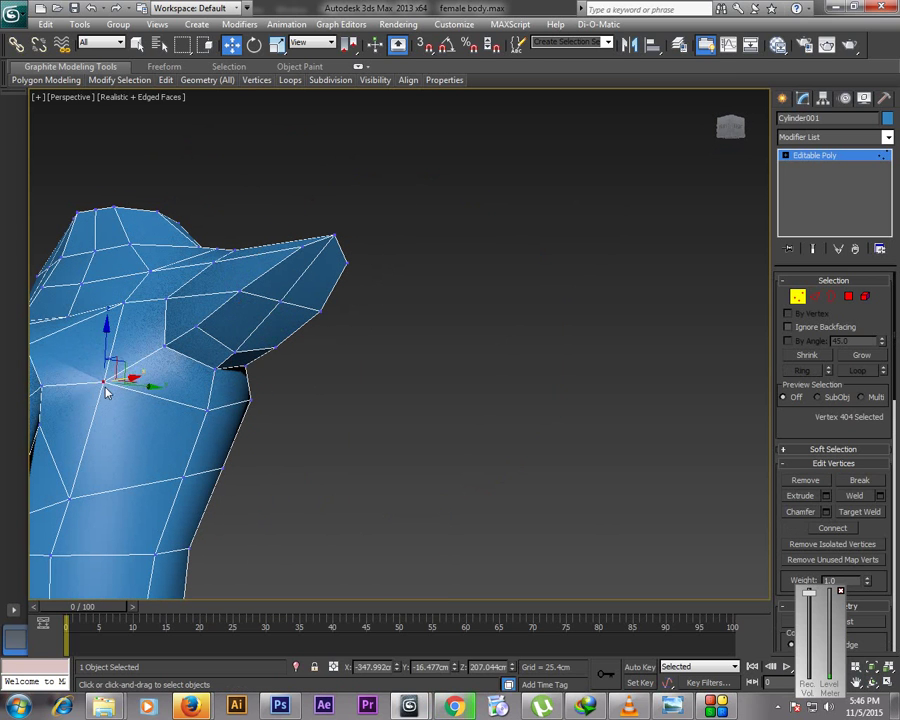
pyautogui.moveTo(110, 383); pyautogui.dragTo(112, 385)
pyautogui.rightClick(117, 400)
pyautogui.click(100, 490)
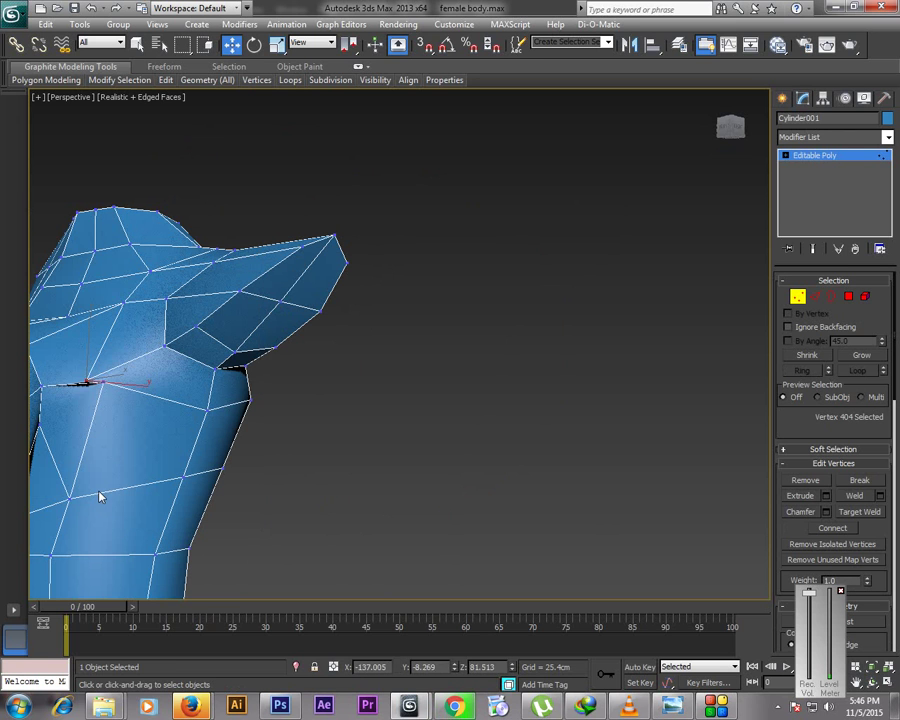
pyautogui.click(106, 389)
pyautogui.rightClick(124, 390)
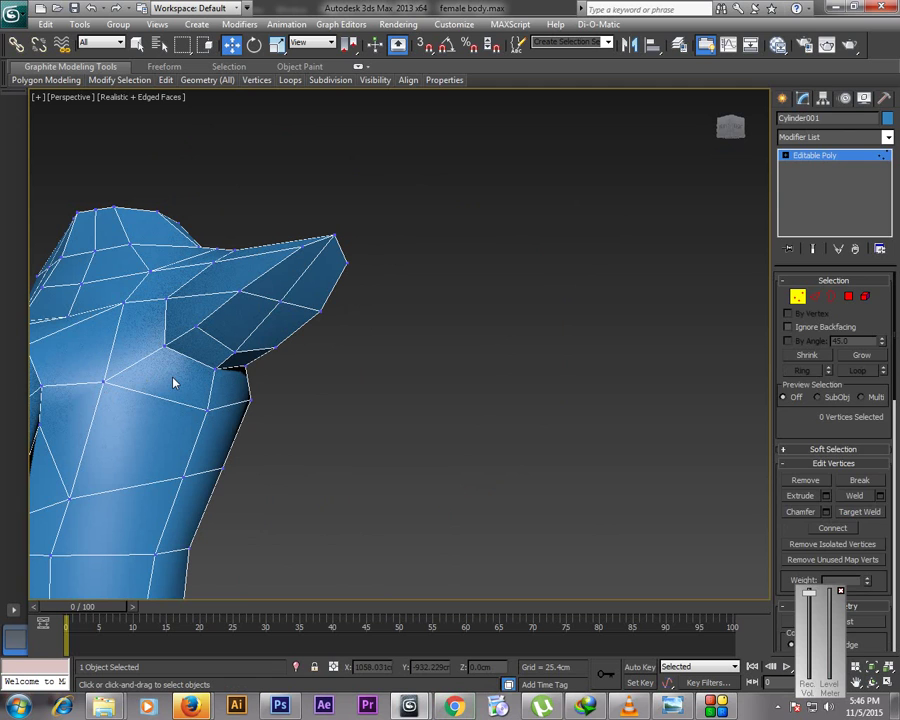
# Select the edge ring through the underarm edge, clear the selection and examine the torso from the front
pyautogui.press('2')
pyautogui.click(135, 346)
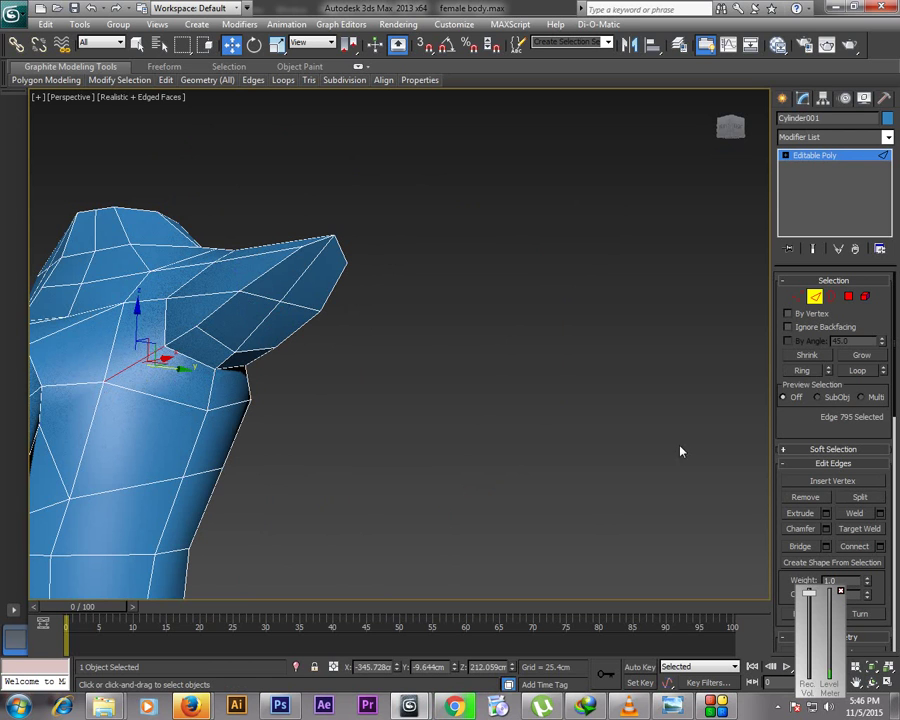
pyautogui.click(801, 371)
pyautogui.click(502, 470)
pyautogui.click(872, 682)
pyautogui.moveTo(322, 352); pyautogui.dragTo(362, 373)
pyautogui.moveTo(361, 372)
pyautogui.keyDown('alt'); pyautogui.mouseDown(button='middle')
pyautogui.moveTo(342, 358)
pyautogui.moveTo(352, 358)
pyautogui.mouseUp(button='middle'); pyautogui.keyUp('alt')
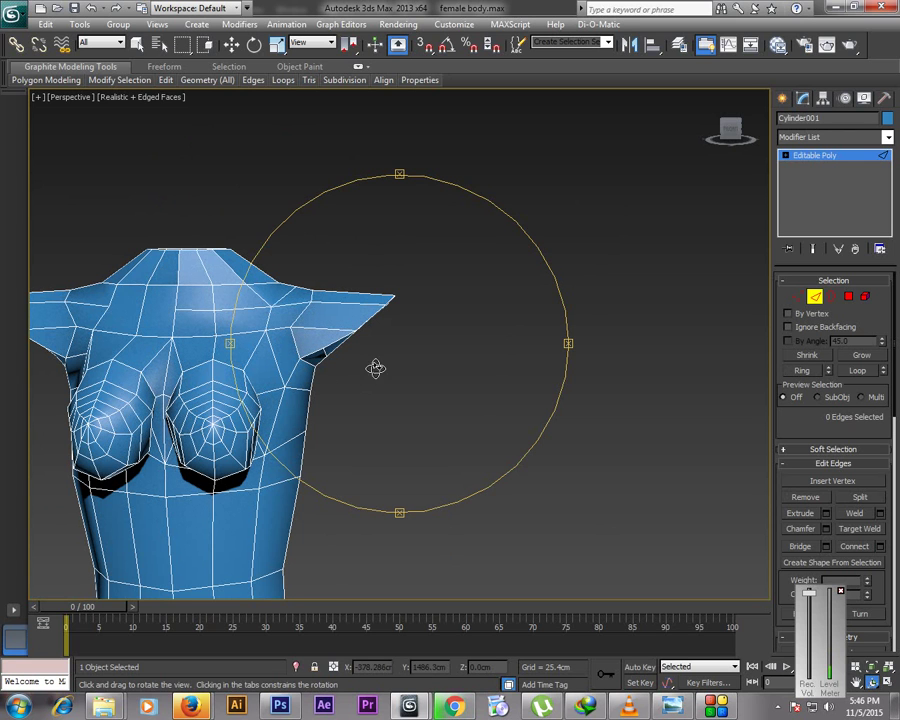
# Delete the polygons of the character's right half from the neck down to the knee in the front view
pyautogui.press('w')
pyautogui.hotkey('ctrl', 'w')
pyautogui.hotkey('alt', 'w')
pyautogui.click(606, 282)
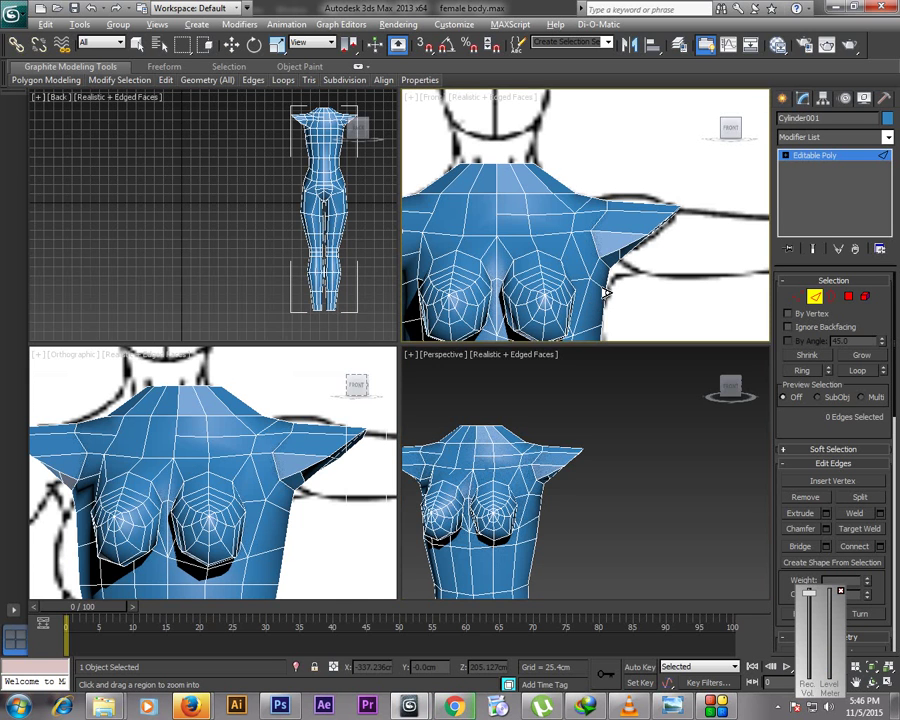
pyautogui.hotkey('alt', 'w')
pyautogui.click(856, 682)
pyautogui.moveTo(460, 398); pyautogui.dragTo(524, 250)
pyautogui.scroll(-4, 520, 346)
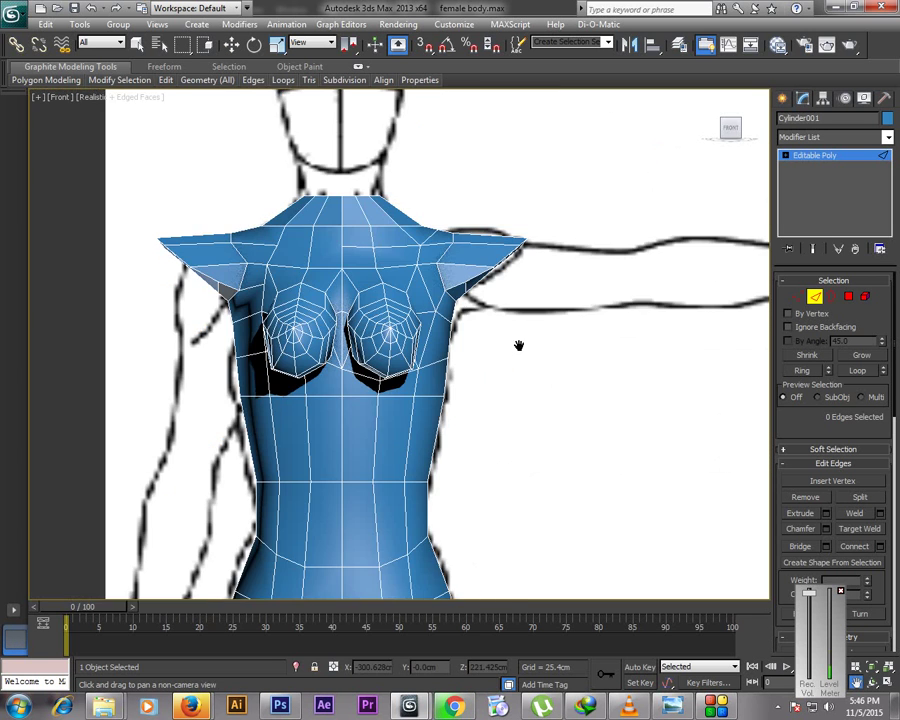
pyautogui.scroll(1, 526, 261)
pyautogui.scroll(-4, 697, 274)
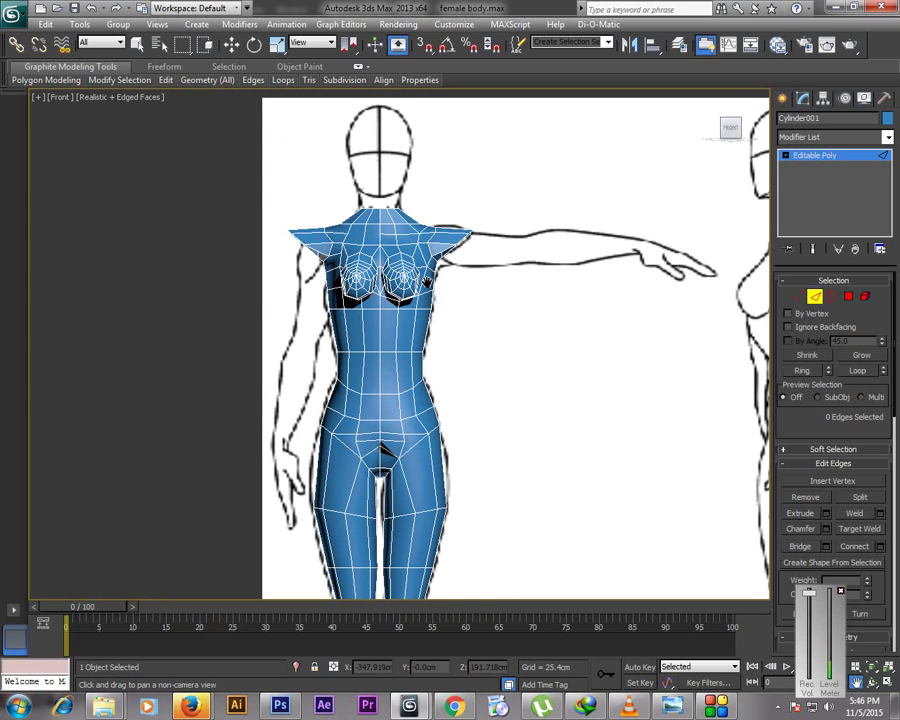
pyautogui.moveTo(444, 333); pyautogui.dragTo(457, 356)
pyautogui.click(850, 298)
pyautogui.click(200, 157)
pyautogui.moveTo(194, 149); pyautogui.dragTo(362, 601)
pyautogui.press('Delete')
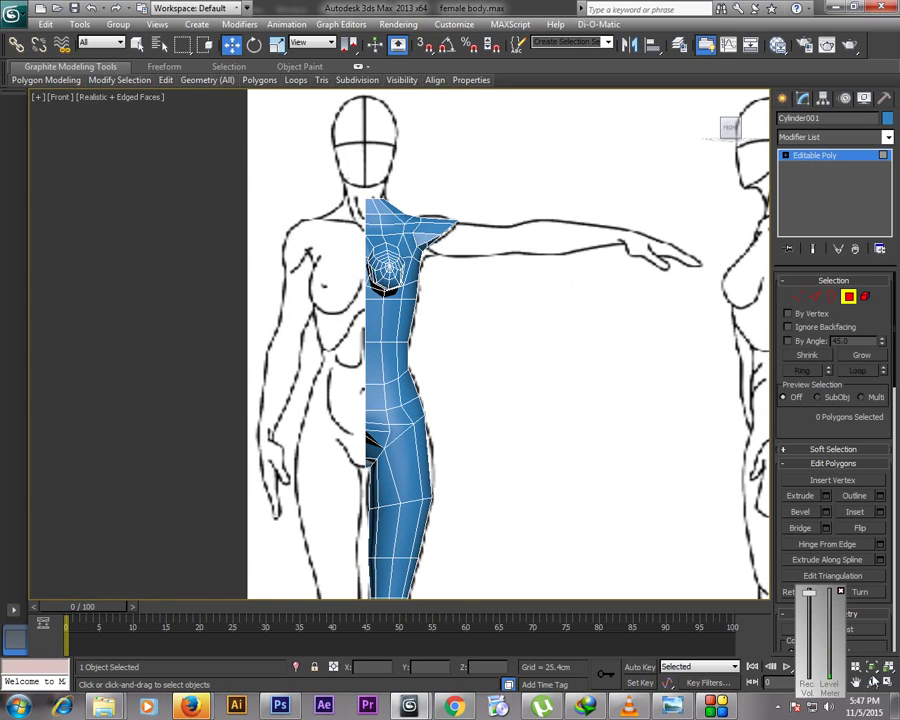
# Delete the remaining lower leg polygons on the character's right side
pyautogui.moveTo(422, 464); pyautogui.dragTo(397, 204, button='middle')
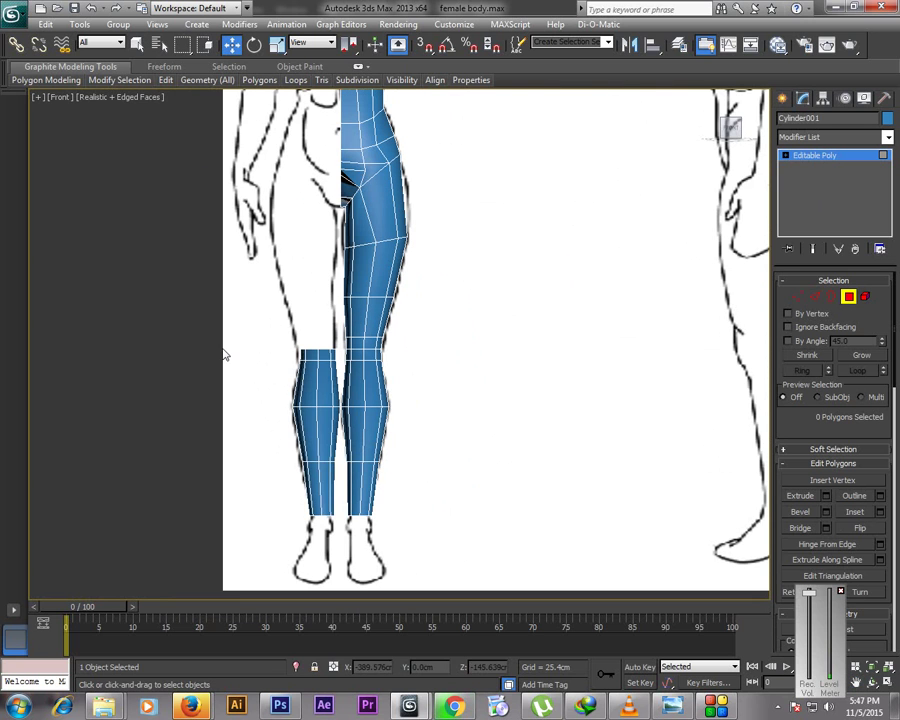
pyautogui.moveTo(211, 301); pyautogui.dragTo(338, 530)
pyautogui.press('Delete')
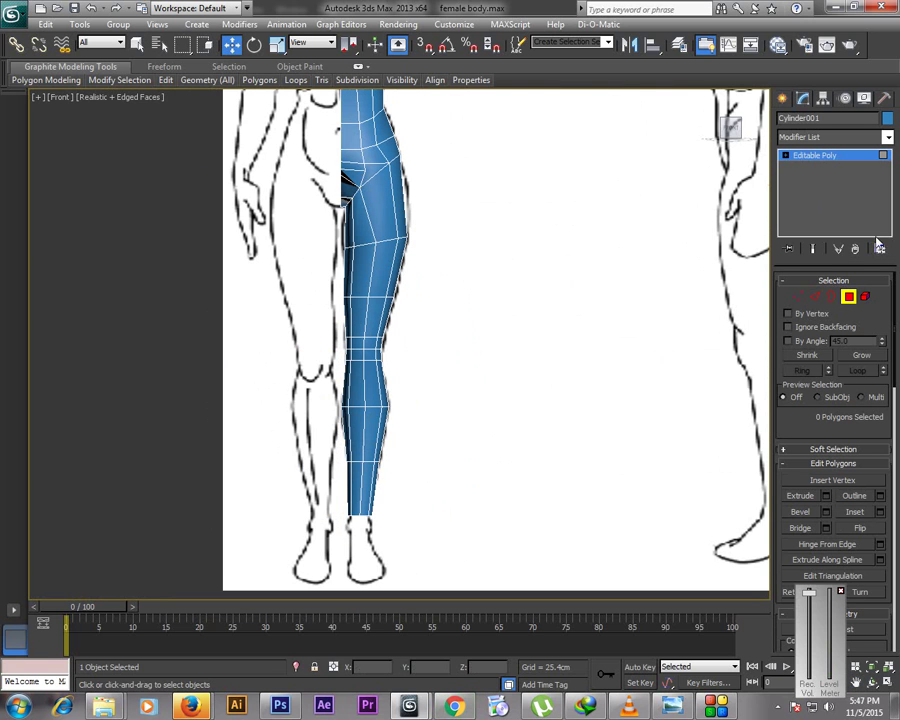
# Apply a Symmetry modifier to the half body to mirror it across the X axis
pyautogui.press('4')
pyautogui.click(888, 138)
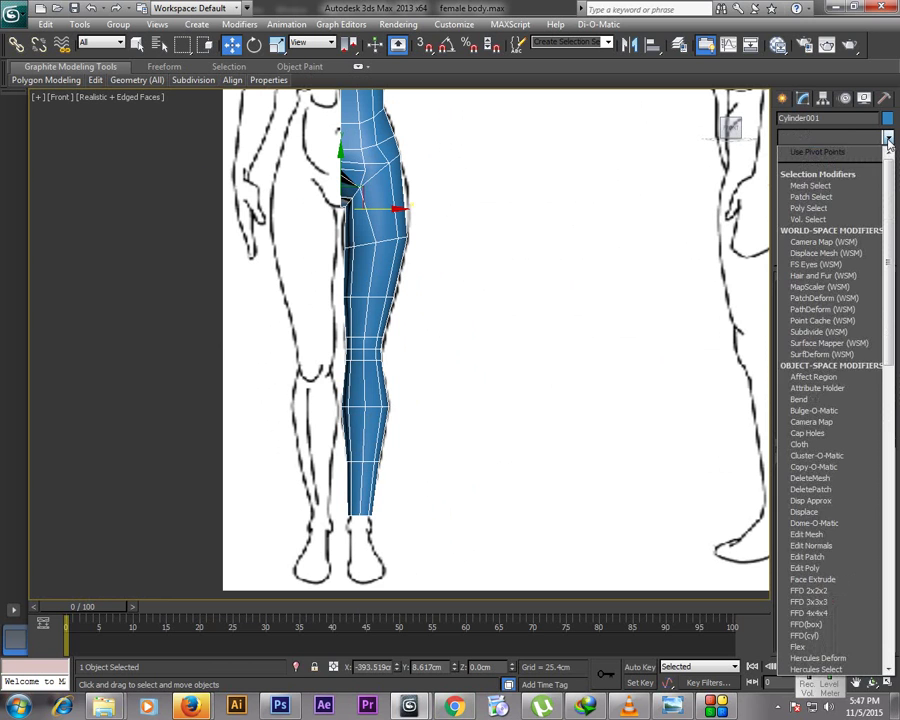
pyautogui.press('s')
pyautogui.press('s')
pyautogui.press('s')
pyautogui.press('s')
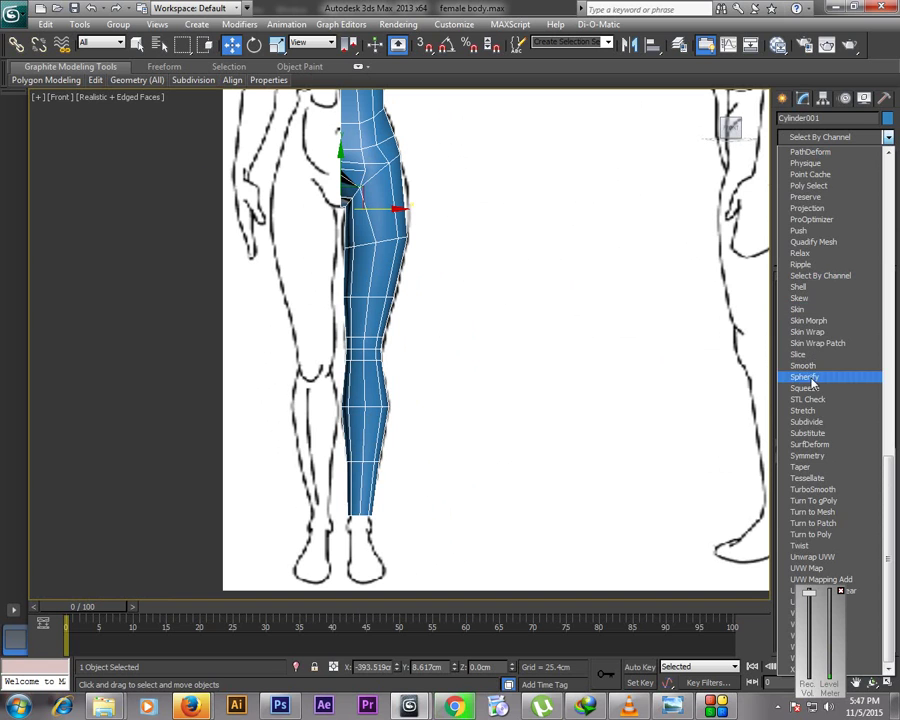
pyautogui.click(812, 456)
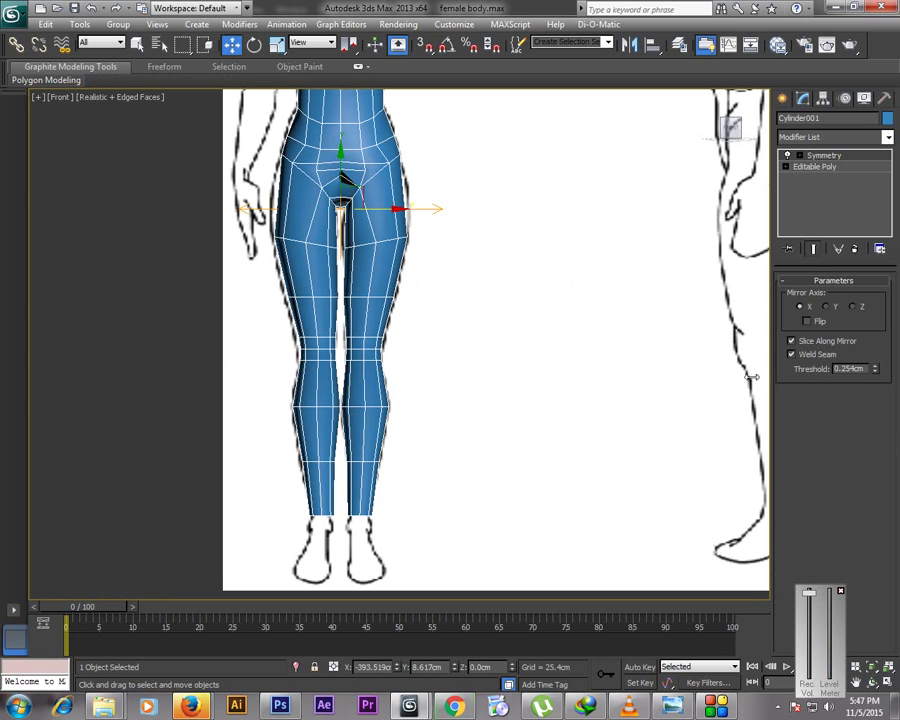
# Add a TurboSmooth modifier above Symmetry and hide the edge lines in the front view
pyautogui.click(887, 137)
pyautogui.press('t')
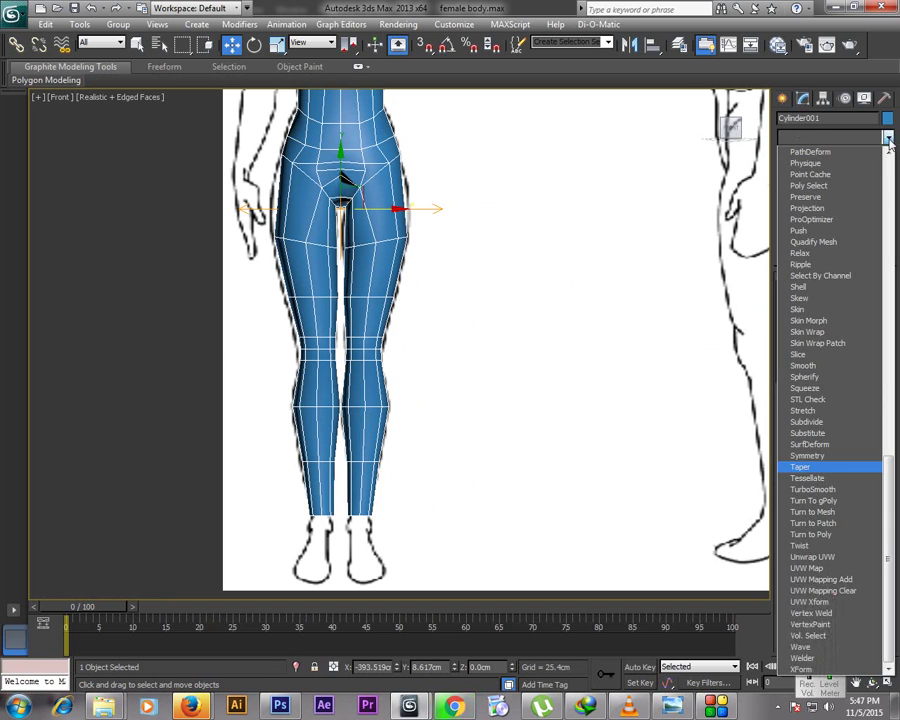
pyautogui.click(816, 490)
pyautogui.click(857, 684)
pyautogui.moveTo(527, 191); pyautogui.dragTo(532, 386)
pyautogui.press('F4')
pyautogui.moveTo(474, 241)
pyautogui.mouseDown()
pyautogui.moveTo(479, 291)
pyautogui.moveTo(489, 267)
pyautogui.mouseUp()
# Examine the smoothed torso in the perspective view from the front, side and around the underarm
pyautogui.hotkey('alt', 'w')
pyautogui.click(536, 406)
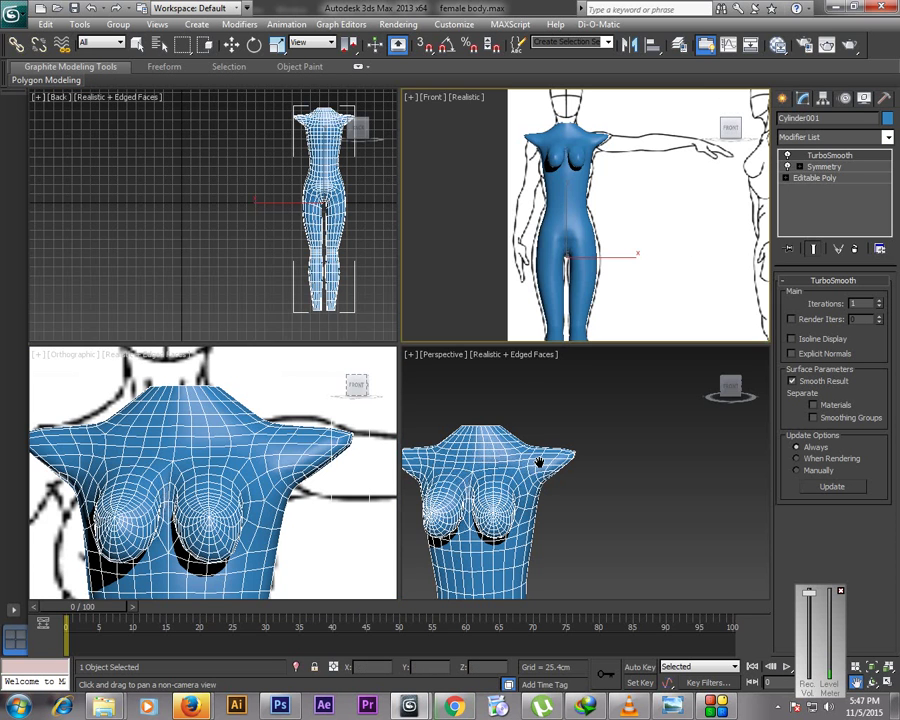
pyautogui.hotkey('alt', 'w')
pyautogui.moveTo(572, 476); pyautogui.dragTo(625, 427)
pyautogui.scroll(-5, 625, 427)
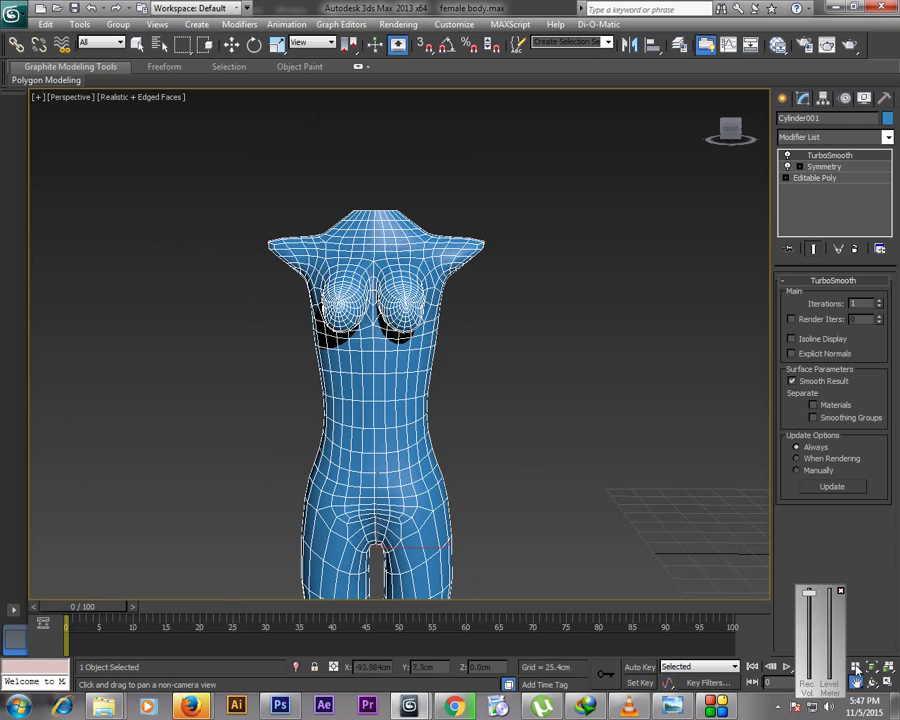
pyautogui.keyDown('alt'); pyautogui.moveTo(410, 405); pyautogui.dragTo(304, 407, button='middle'); pyautogui.keyUp('alt')
pyautogui.moveTo(304, 407); pyautogui.dragTo(346, 352)
pyautogui.scroll(5, 366, 398)
pyautogui.scroll(-3, 340, 347)
pyautogui.keyDown('alt'); pyautogui.moveTo(232, 242); pyautogui.dragTo(320, 331, button='middle'); pyautogui.keyUp('alt')
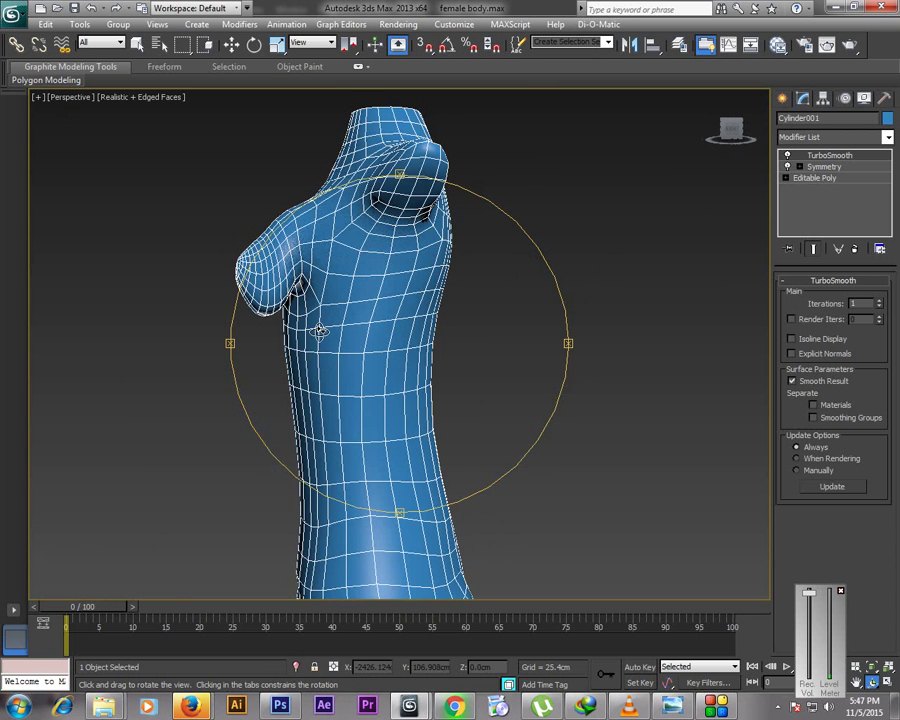
# Return to the Editable Poly's vertex level with the end result shown and look closely at the underarm
pyautogui.click(814, 177)
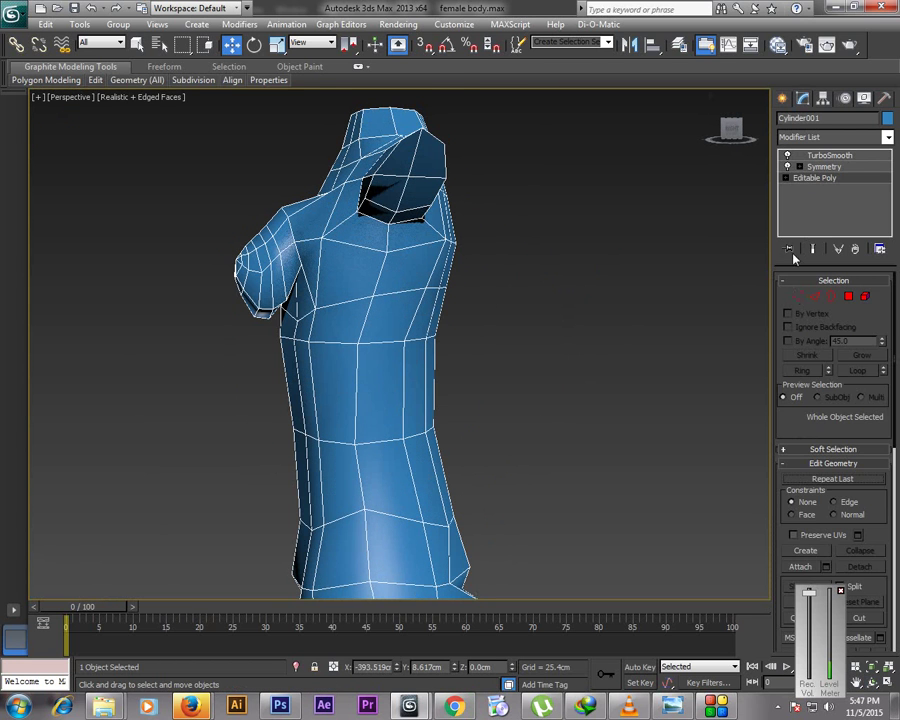
pyautogui.click(797, 297)
pyautogui.click(813, 248)
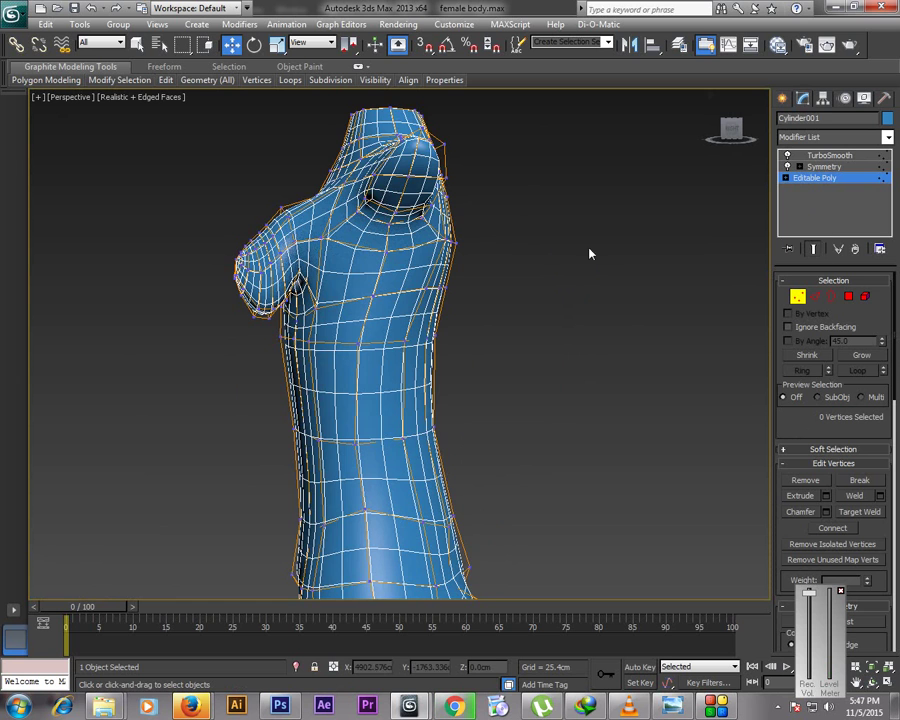
pyautogui.click(872, 682)
pyautogui.moveTo(383, 320); pyautogui.dragTo(354, 279)
pyautogui.scroll(5, 291, 280)
pyautogui.moveTo(290, 279); pyautogui.dragTo(329, 301)
pyautogui.click(856, 682)
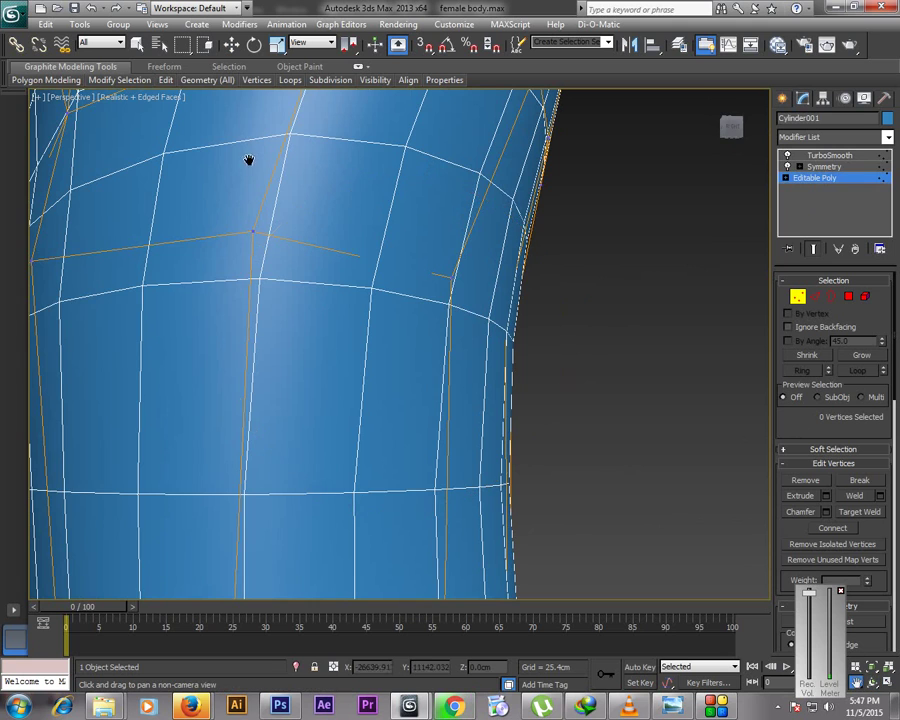
pyautogui.moveTo(167, 161); pyautogui.dragTo(258, 191)
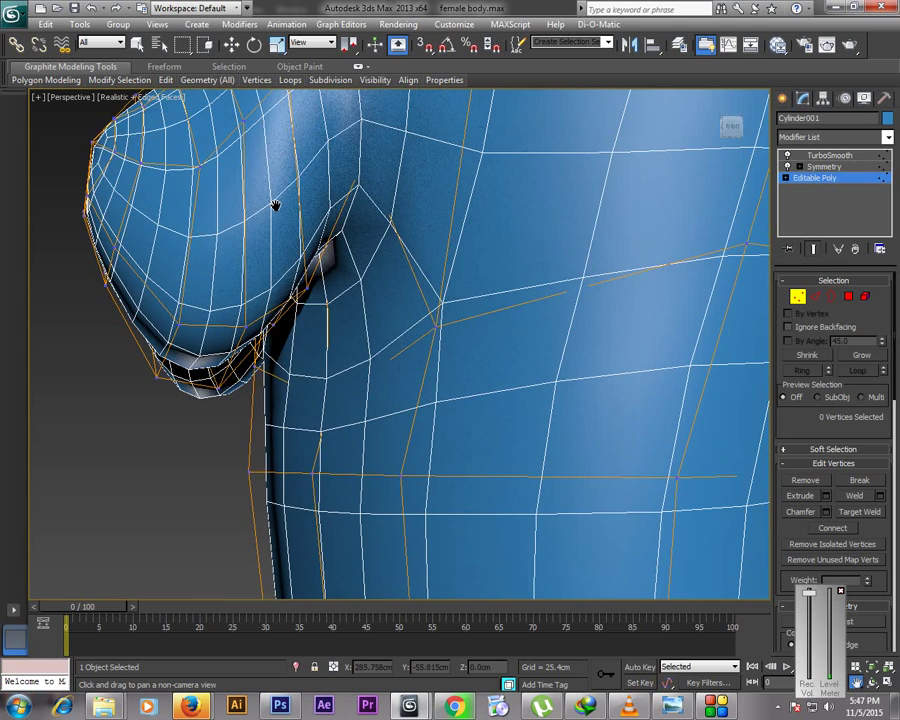
# Move the vertex at the breast's outer upper edge outward in the front view to about X -352.9, Z 208.2 cm
pyautogui.hotkey('alt', 'w')
pyautogui.click(588, 217)
pyautogui.scroll(2, 588, 217)
pyautogui.scroll(2, 560, 232)
pyautogui.hotkey('alt', 'w')
pyautogui.moveTo(360, 198); pyautogui.dragTo(443, 246)
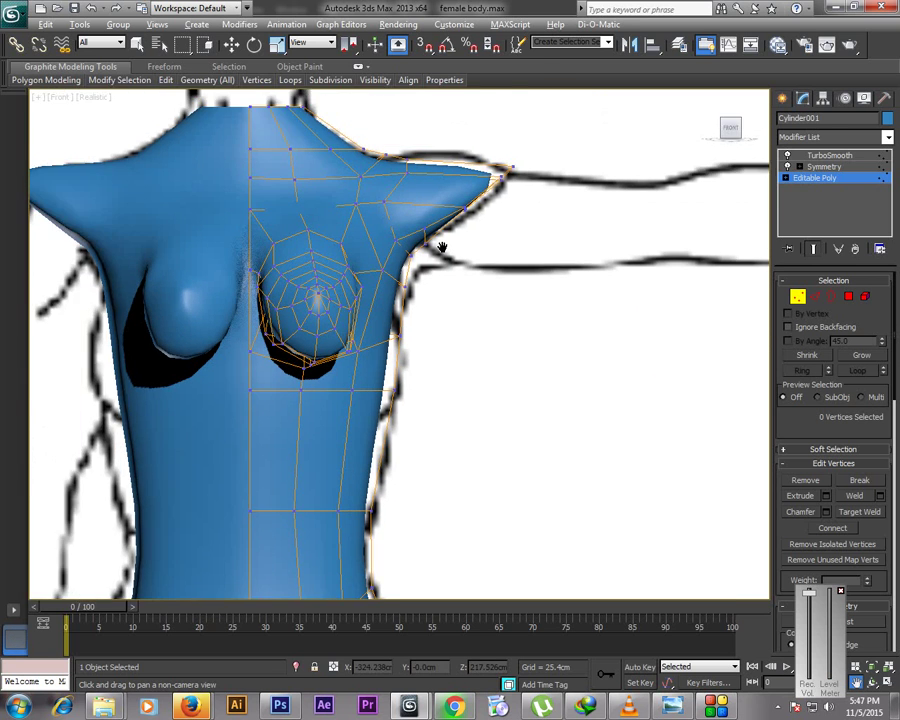
pyautogui.scroll(2, 443, 246)
pyautogui.moveTo(353, 230); pyautogui.dragTo(388, 243)
pyautogui.rightClick(388, 243)
pyautogui.press('w')
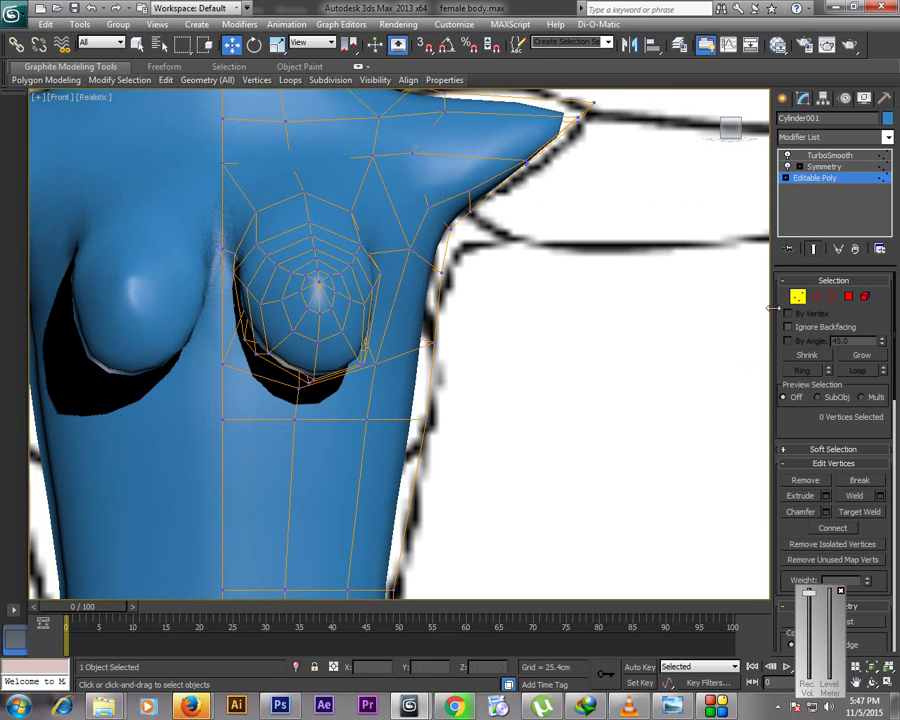
pyautogui.press('F3')
pyautogui.click(371, 252)
pyautogui.press('F3')
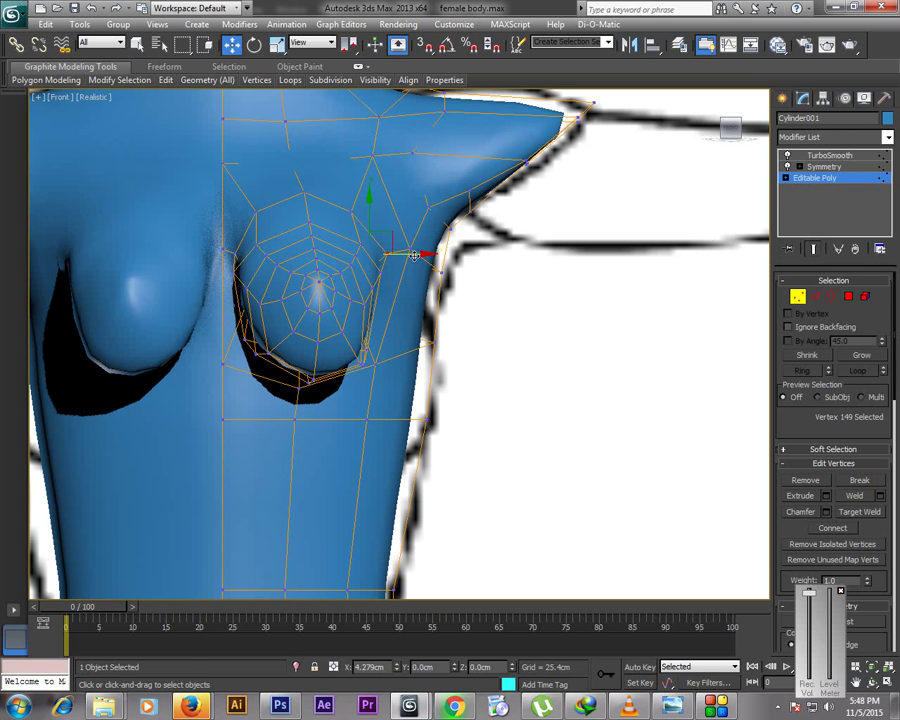
pyautogui.moveTo(378, 252); pyautogui.dragTo(398, 230)
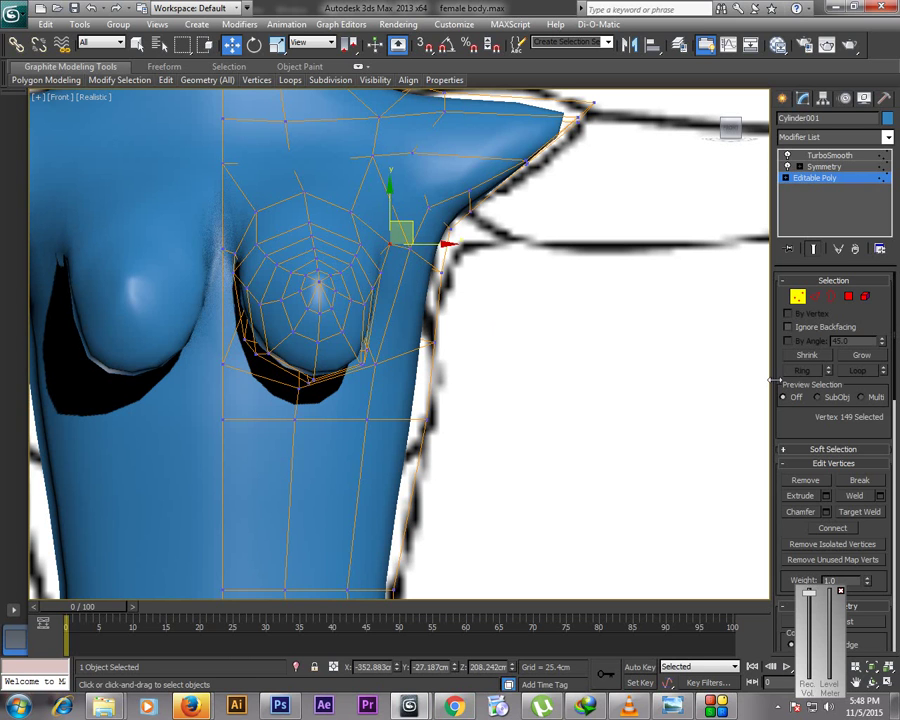
# Move the edge between the breast and the underarm outward to X of about -350.6 cm
pyautogui.press('2')
pyautogui.click(381, 265)
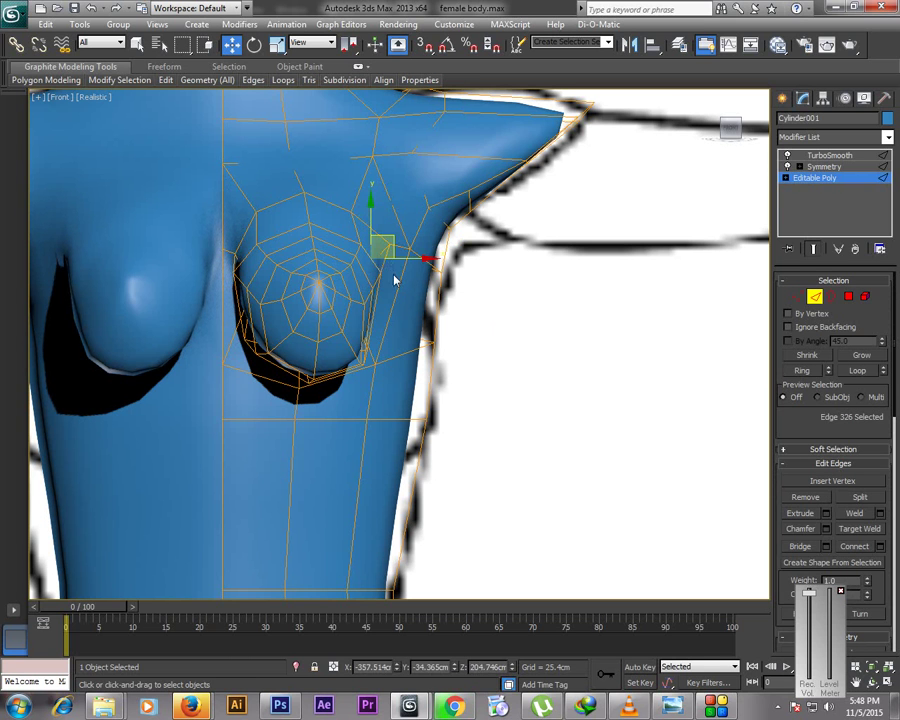
pyautogui.click(420, 258)
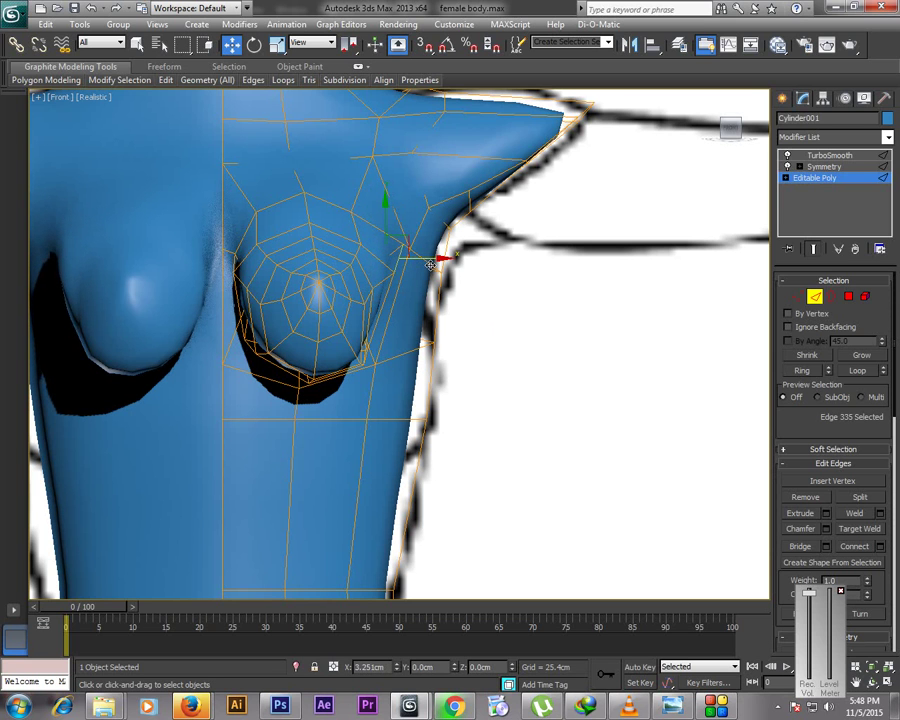
pyautogui.moveTo(430, 264); pyautogui.dragTo(429, 287)
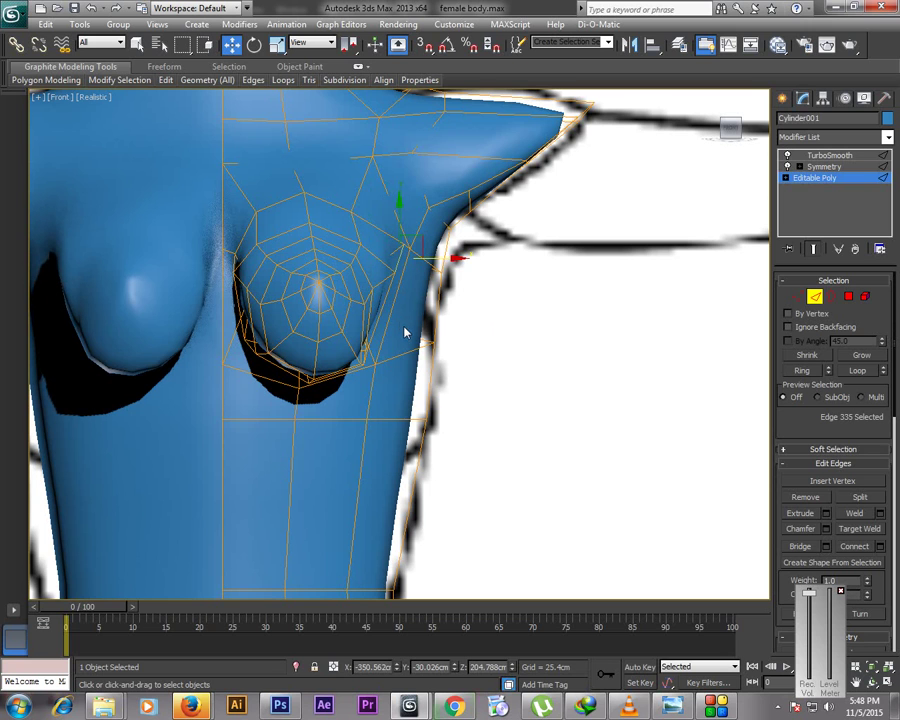
# Move the lower outer edge beside the breast outward and down to about X -359, Z 187 cm
pyautogui.click(829, 372)
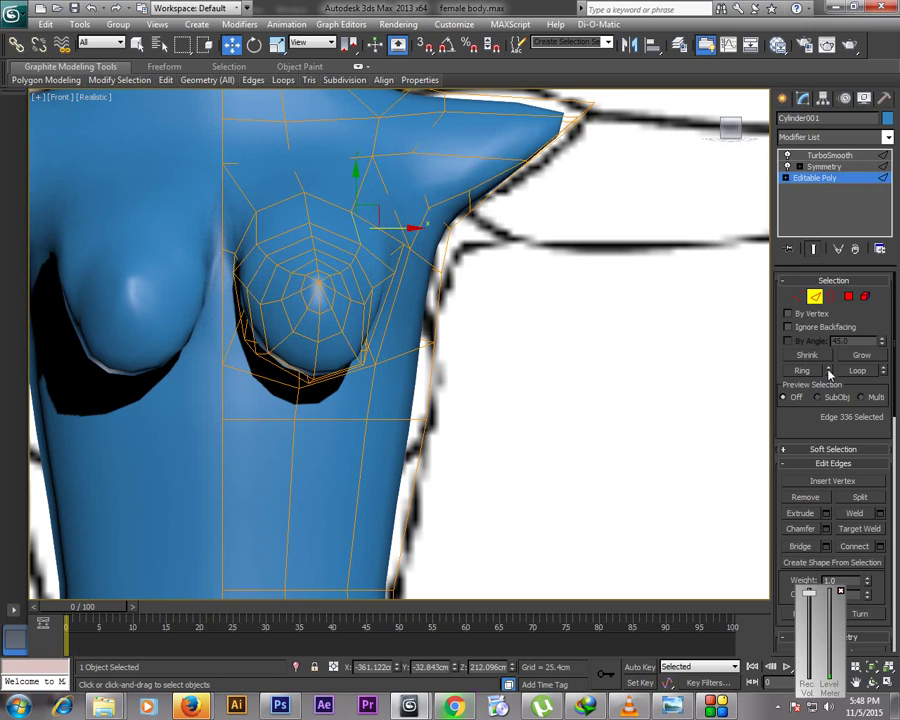
pyautogui.click(829, 374)
pyautogui.click(829, 374)
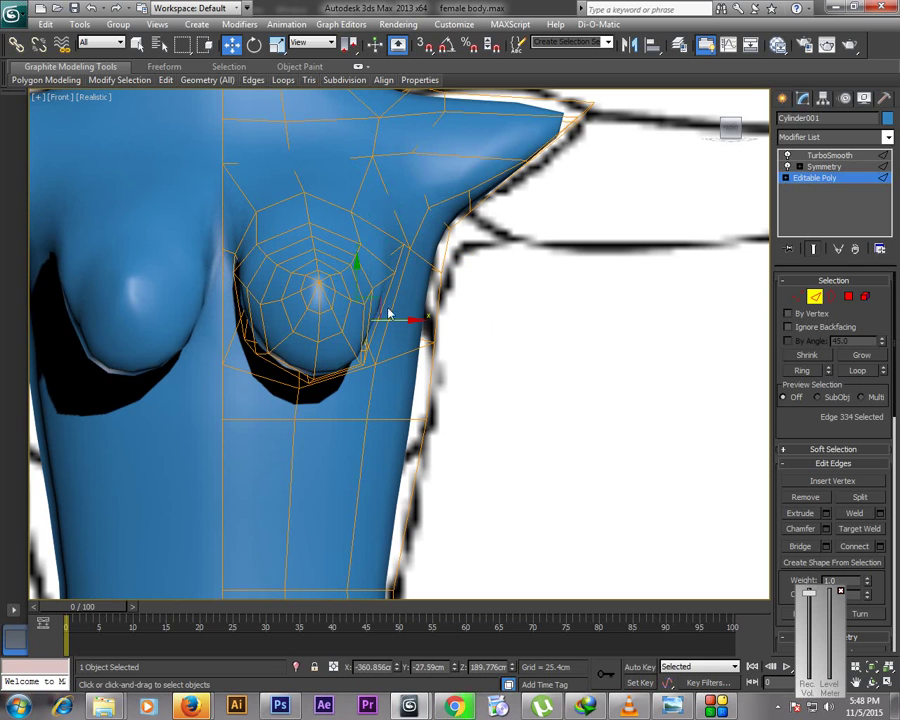
pyautogui.moveTo(385, 314); pyautogui.dragTo(392, 353)
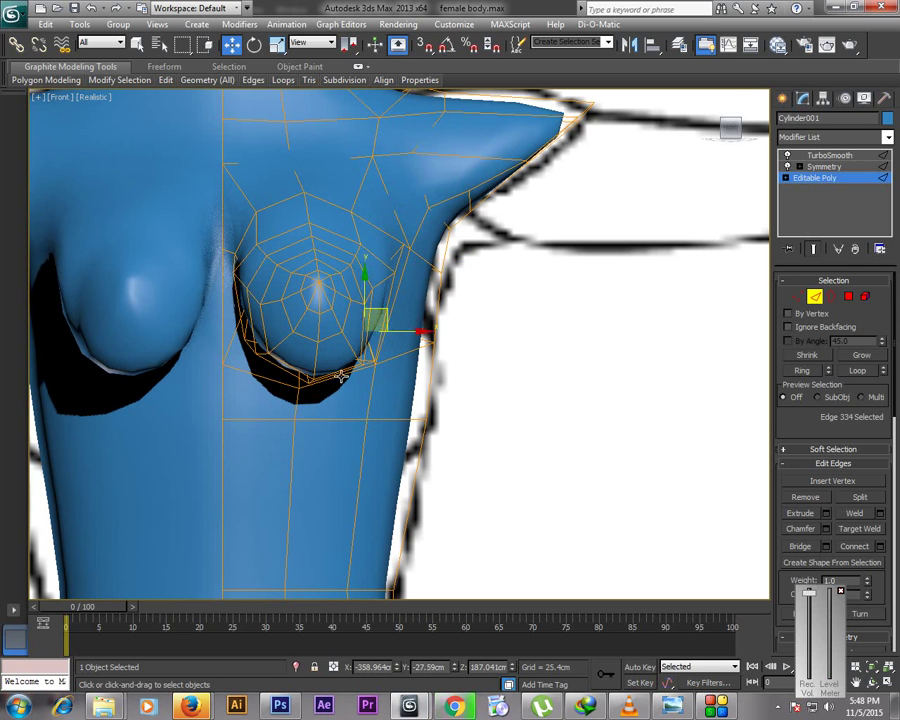
# Lower the horizontal edge loop across the torso below the breasts
pyautogui.click(341, 376)
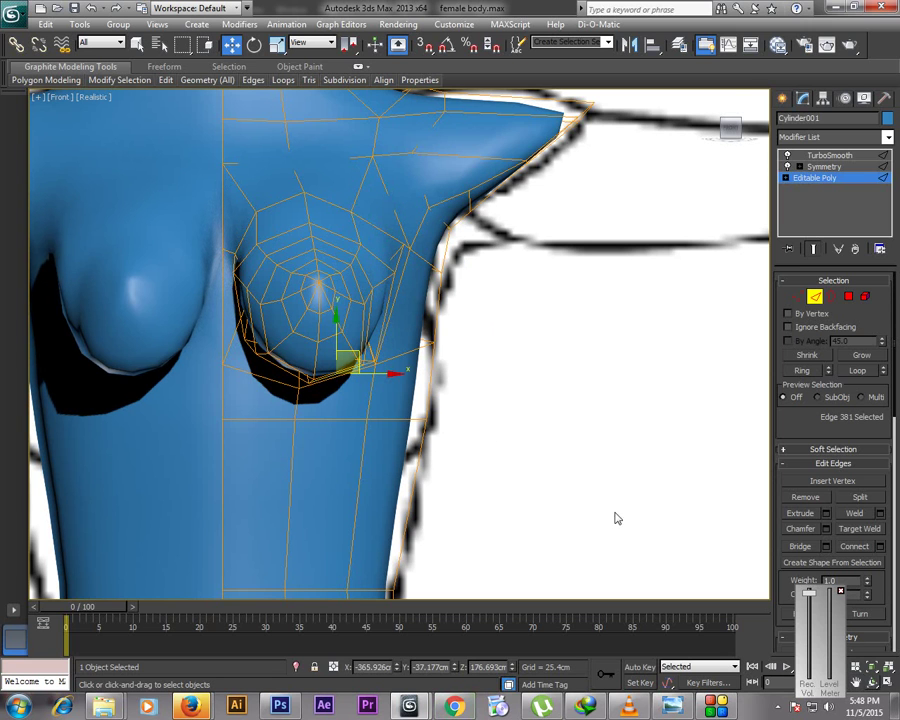
pyautogui.click(271, 380)
pyautogui.click(273, 418)
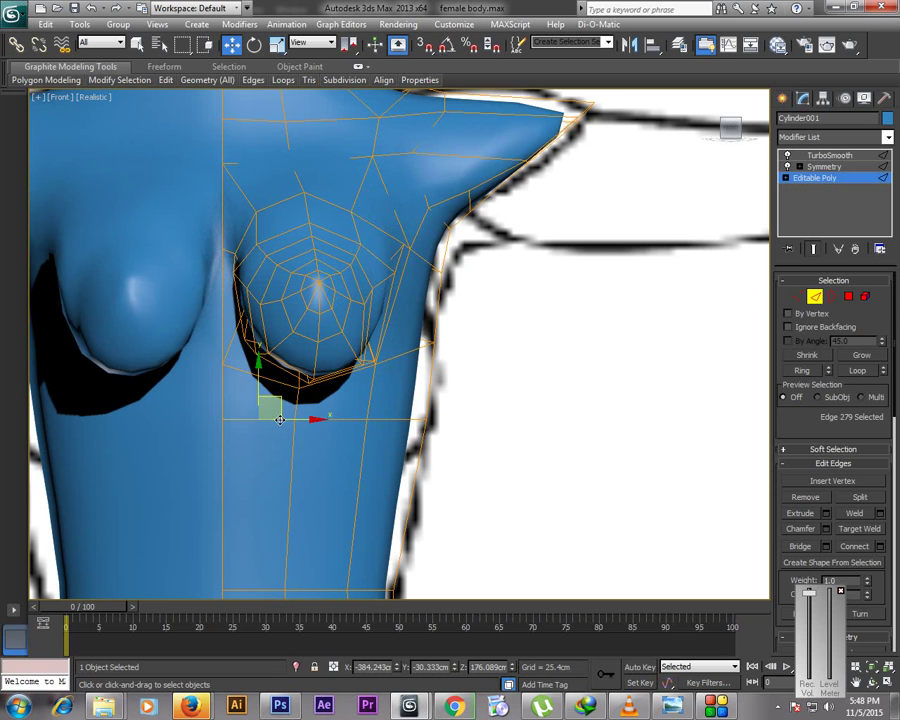
pyautogui.click(323, 421)
pyautogui.doubleClick(323, 421)
pyautogui.moveTo(331, 387); pyautogui.dragTo(331, 420)
# Lower the inner edge under the breast by about 7 cm and bring the outer side edge down in line
pyautogui.doubleClick(265, 340)
pyautogui.click(260, 333)
pyautogui.moveTo(260, 338); pyautogui.dragTo(258, 362)
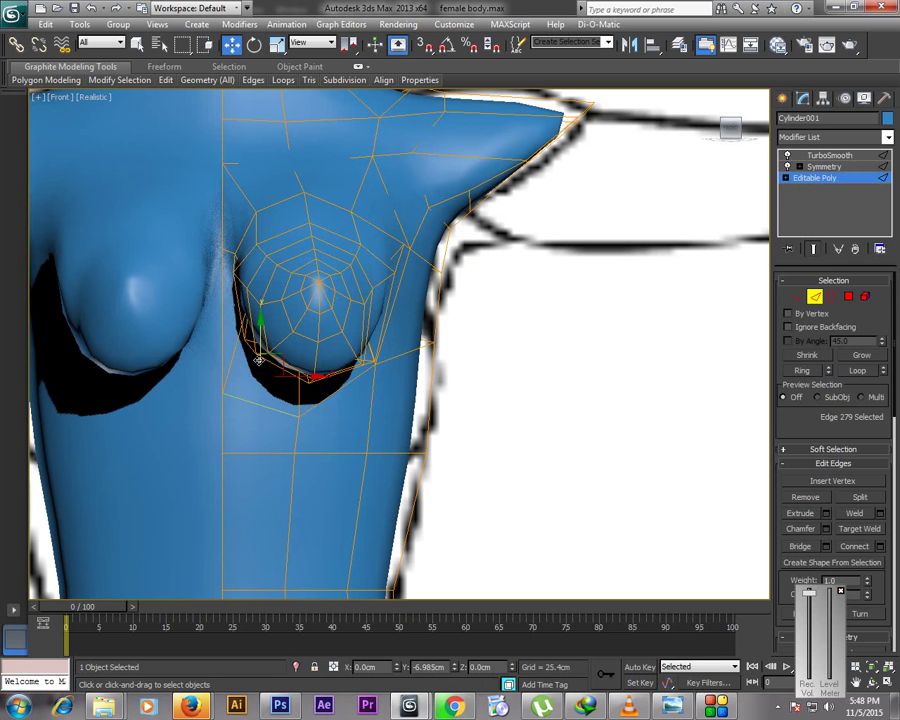
pyautogui.click(405, 330)
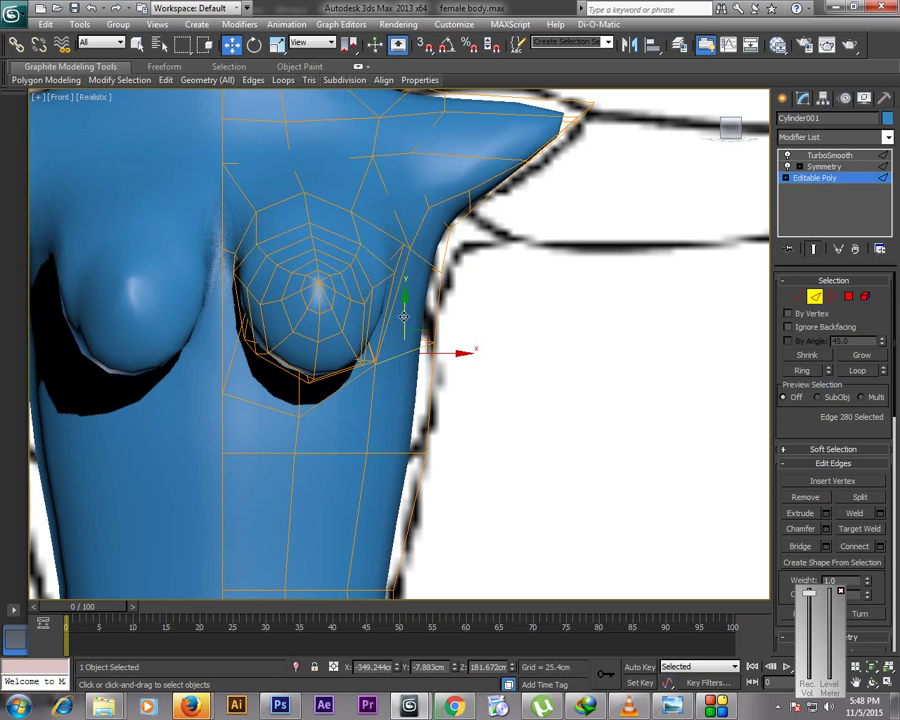
pyautogui.moveTo(406, 352); pyautogui.dragTo(354, 402)
# Lower the edge beneath the outer part of the breast to Z of about 171.9 cm
pyautogui.click(350, 406)
pyautogui.click(824, 373)
pyautogui.click(830, 374)
pyautogui.click(830, 374)
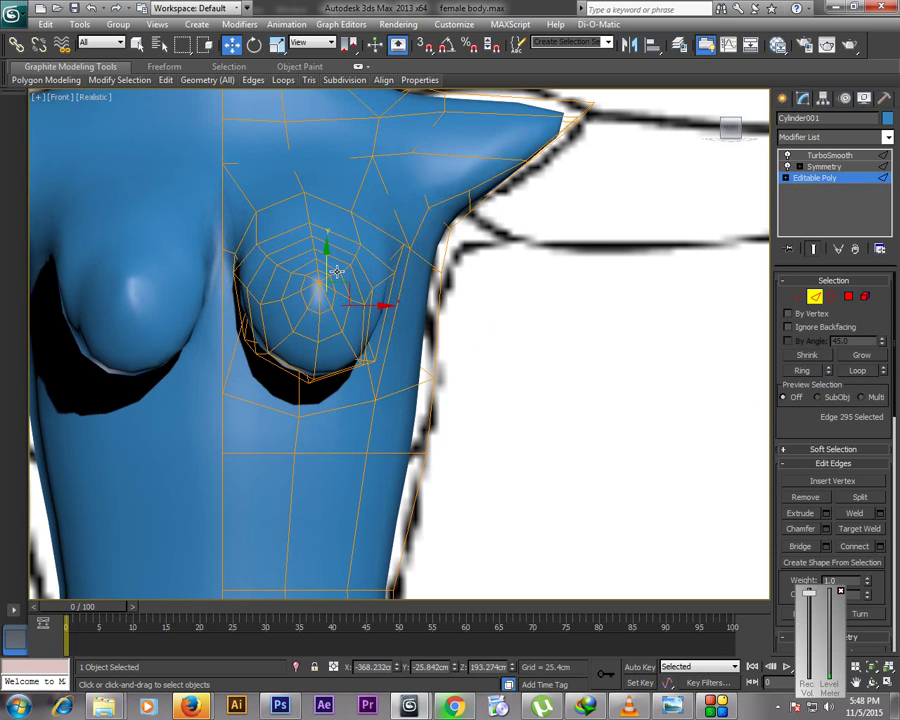
pyautogui.moveTo(326, 265); pyautogui.dragTo(331, 353)
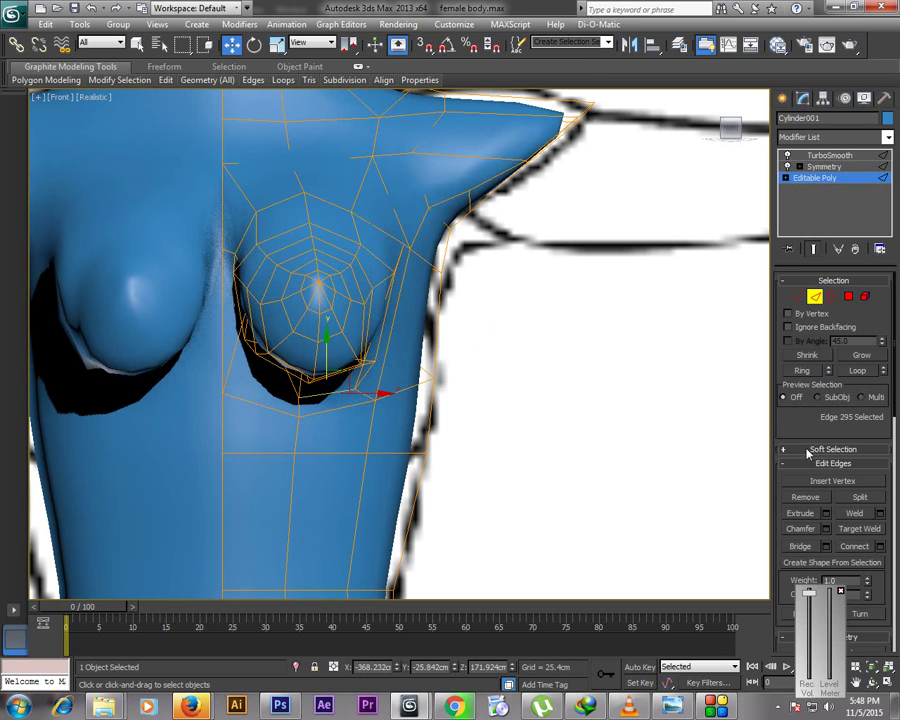
# Move the lower outer edge of the breast outward and the lower inner edge down and inward to about X -385, Z 180 cm
pyautogui.click(884, 371)
pyautogui.moveTo(423, 319); pyautogui.dragTo(441, 321)
pyautogui.click(884, 371)
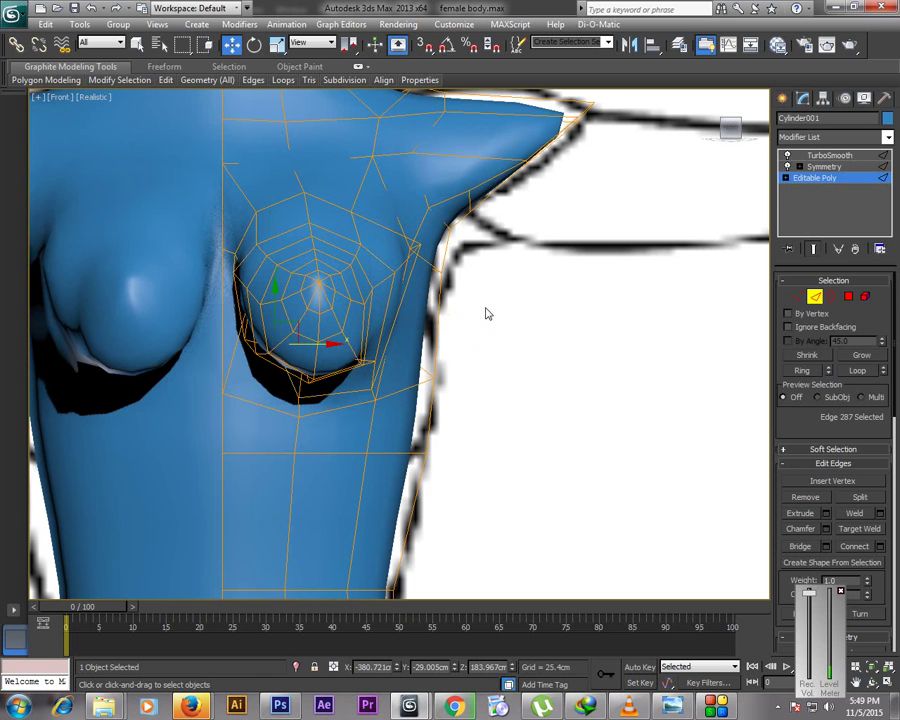
pyautogui.click(268, 343)
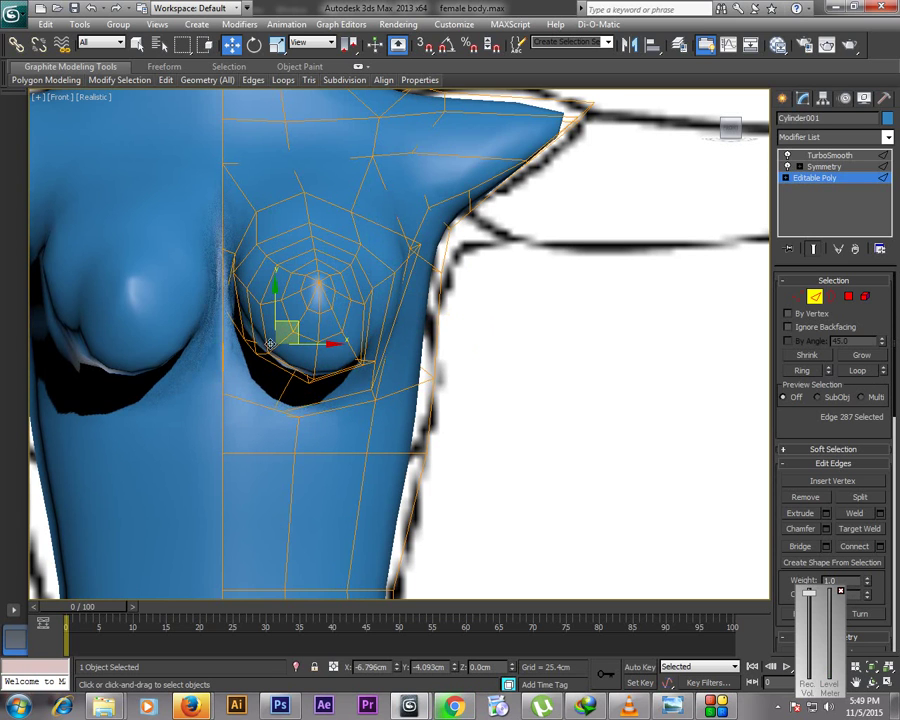
pyautogui.moveTo(279, 344); pyautogui.dragTo(277, 345)
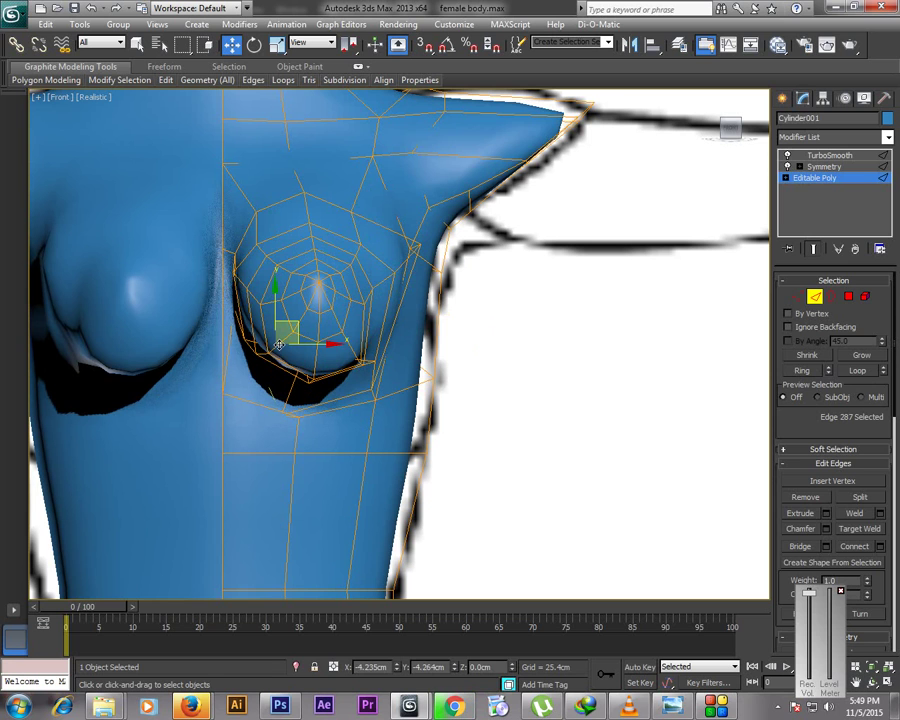
# Move the vertex beneath the breast up and inward to about X -381, Z 171 cm
pyautogui.click(798, 296)
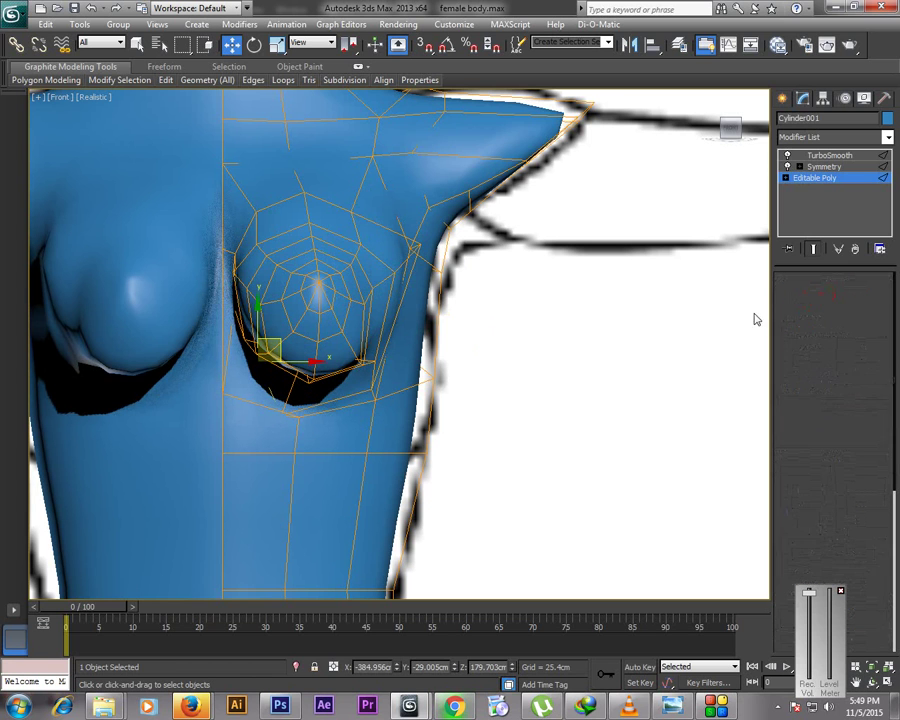
pyautogui.click(296, 416)
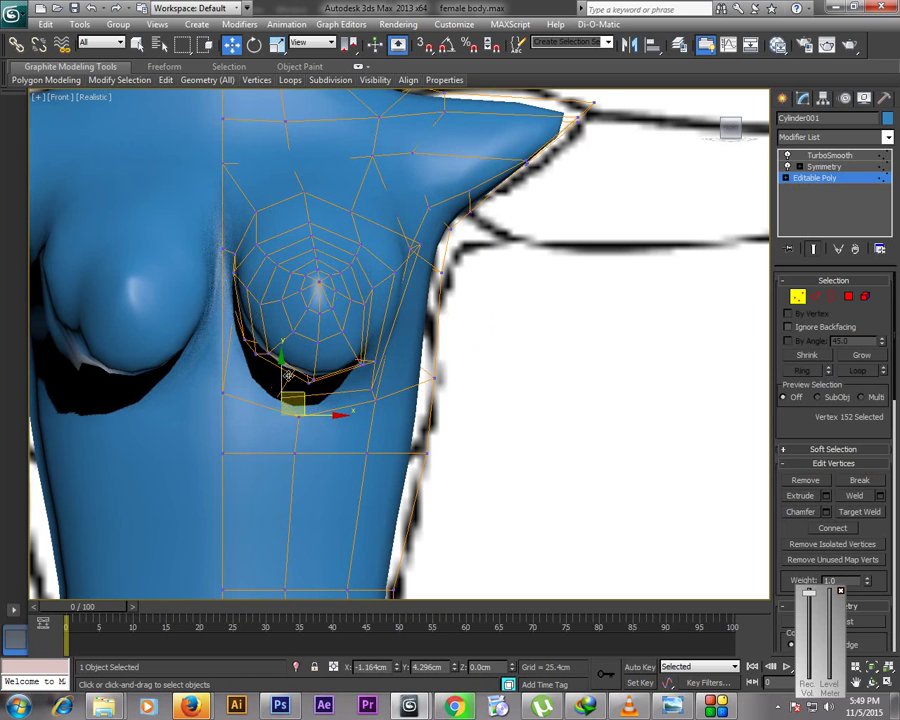
pyautogui.moveTo(287, 375); pyautogui.dragTo(238, 328)
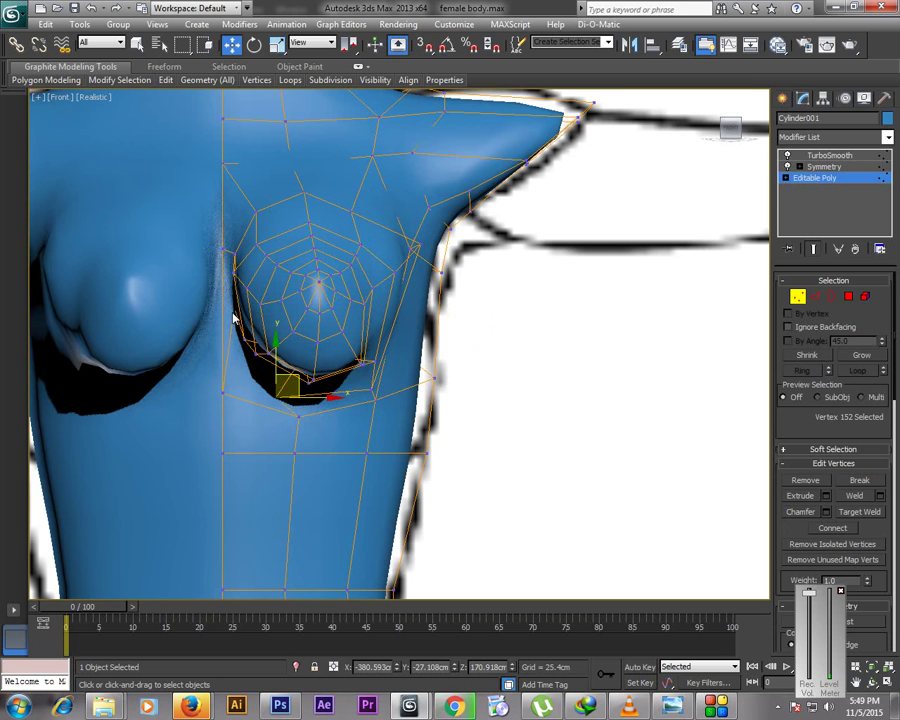
# Lower the vertex on the inner side of the breast to a Z of about 174.1 cm
pyautogui.press('F3')
pyautogui.click(234, 309)
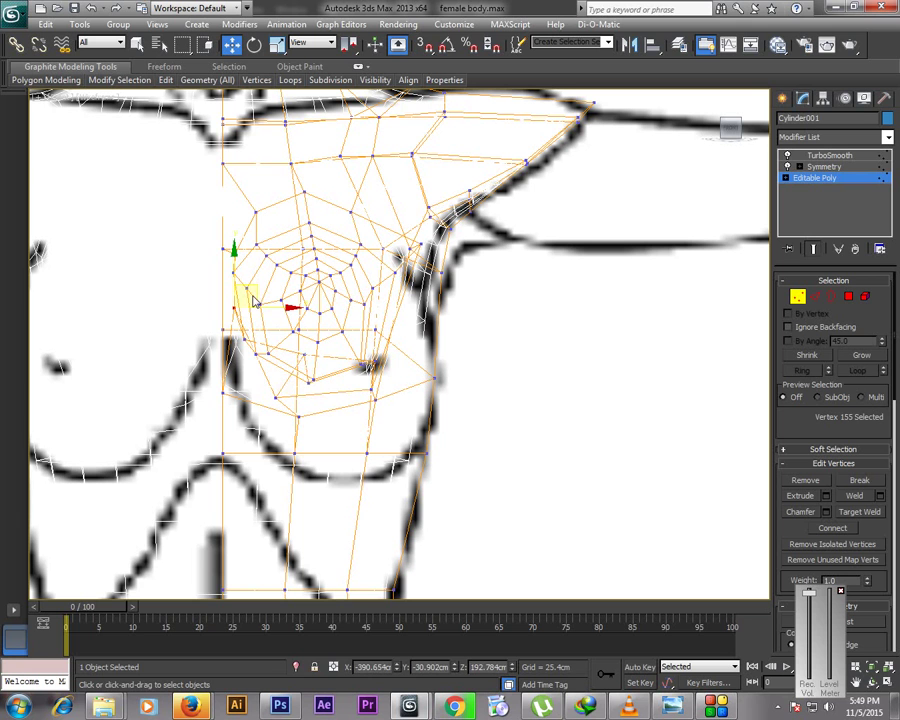
pyautogui.moveTo(249, 294); pyautogui.dragTo(253, 368)
pyautogui.press('F3')
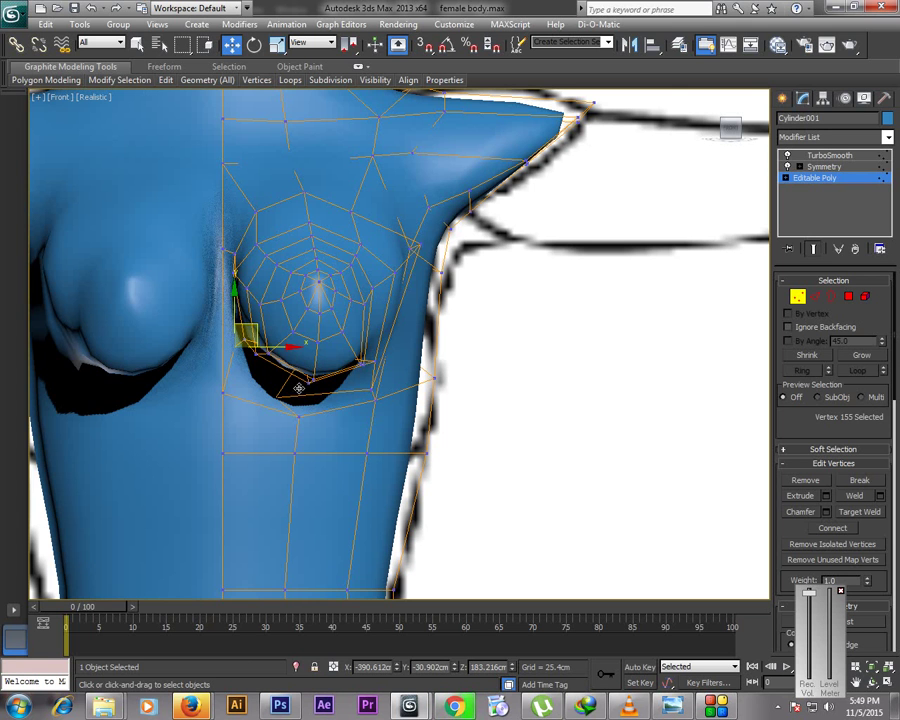
pyautogui.hotkey('alt', 'w')
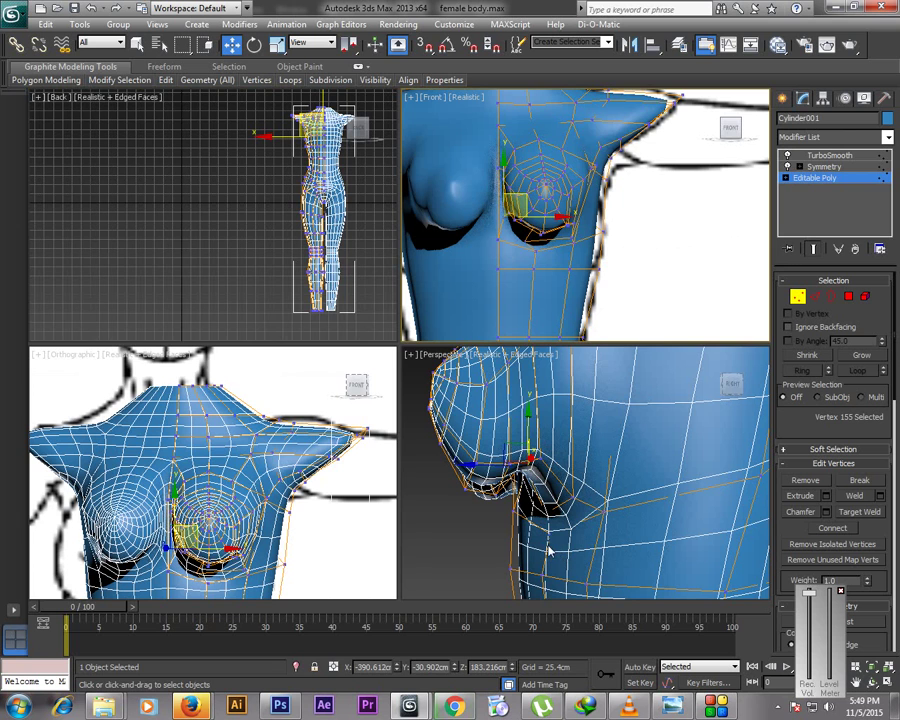
pyautogui.hotkey('alt', 'w')
pyautogui.moveTo(339, 334); pyautogui.dragTo(318, 400)
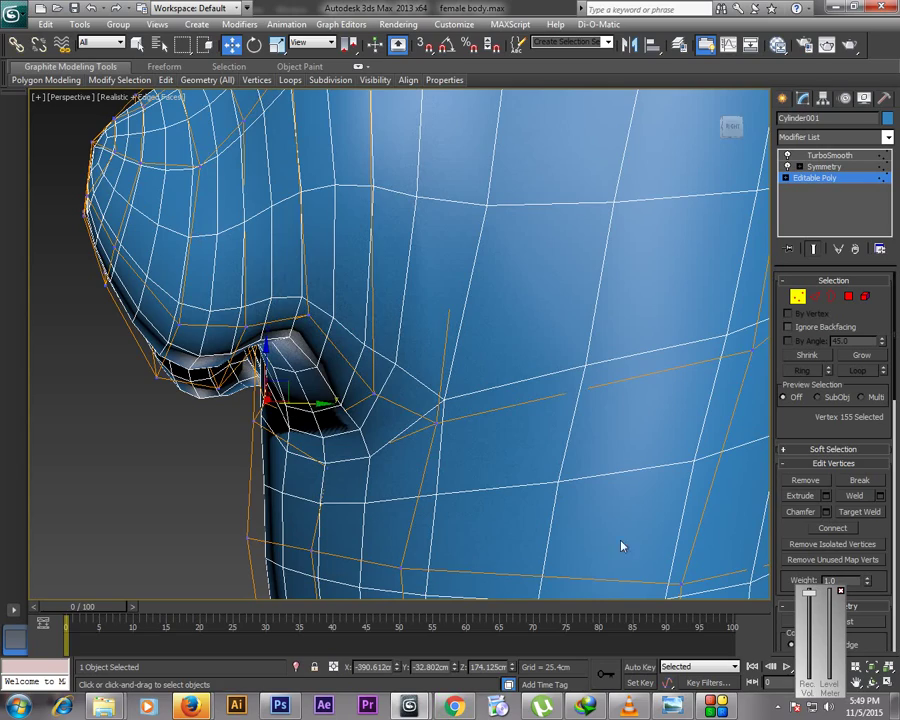
# Lower the two neighbouring inner vertices of the under-breast fold to a Z of about 176.9 cm
pyautogui.click(870, 681)
pyautogui.moveTo(332, 342); pyautogui.dragTo(436, 358)
pyautogui.rightClick(330, 385)
pyautogui.moveTo(240, 392); pyautogui.dragTo(250, 397)
pyautogui.click(297, 320)
pyautogui.moveTo(294, 266); pyautogui.dragTo(337, 357)
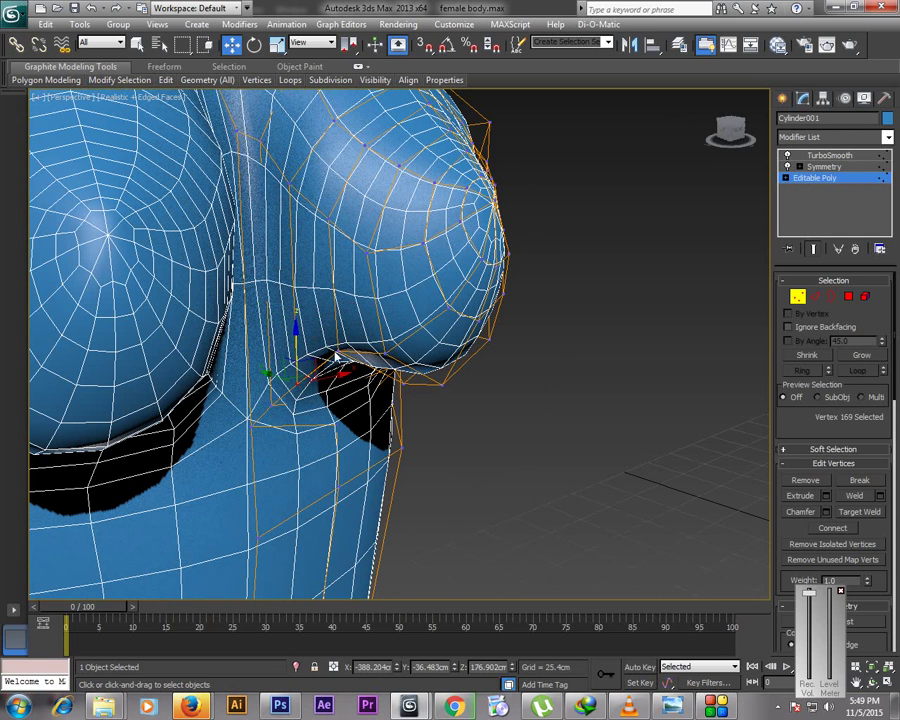
pyautogui.click(337, 357)
pyautogui.click(339, 345)
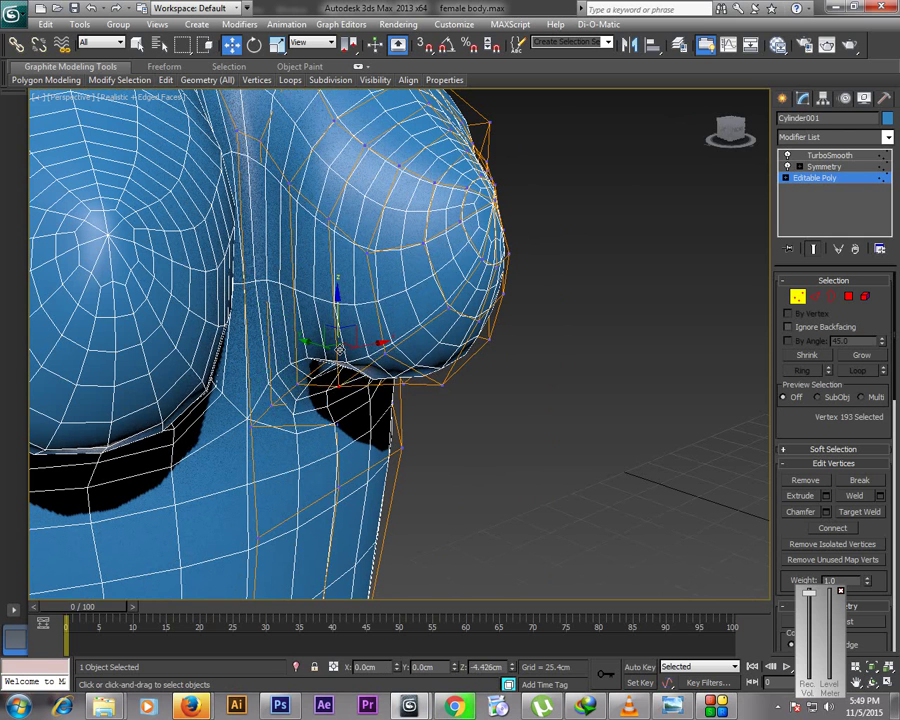
pyautogui.moveTo(342, 345); pyautogui.dragTo(343, 350)
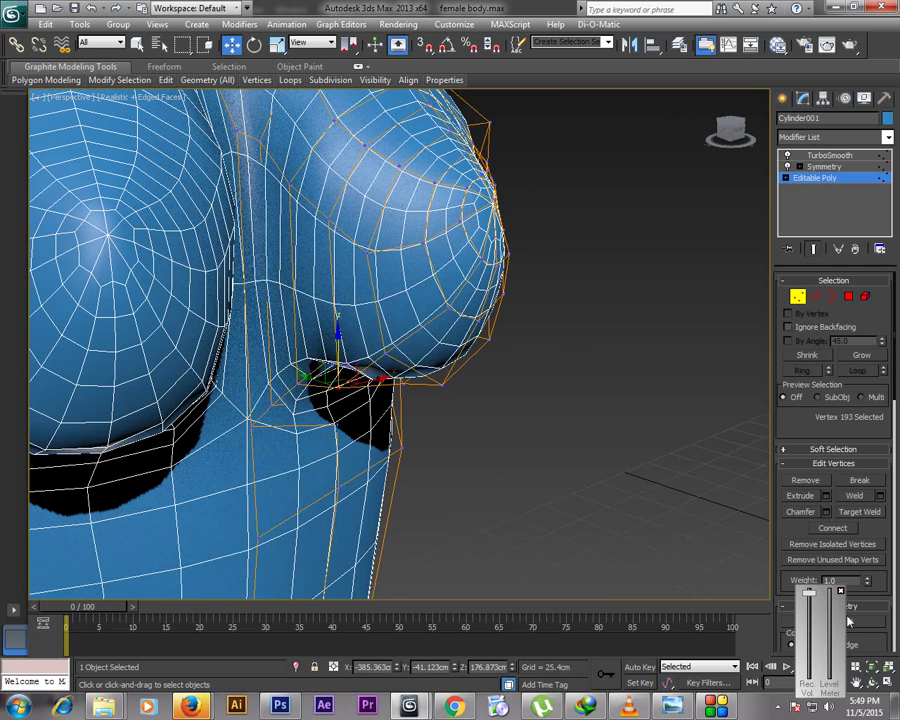
# Lower the next vertex along the underside of the breast to deepen the fold
pyautogui.hotkey('ctrl', 'r')
pyautogui.moveTo(497, 372); pyautogui.dragTo(423, 371)
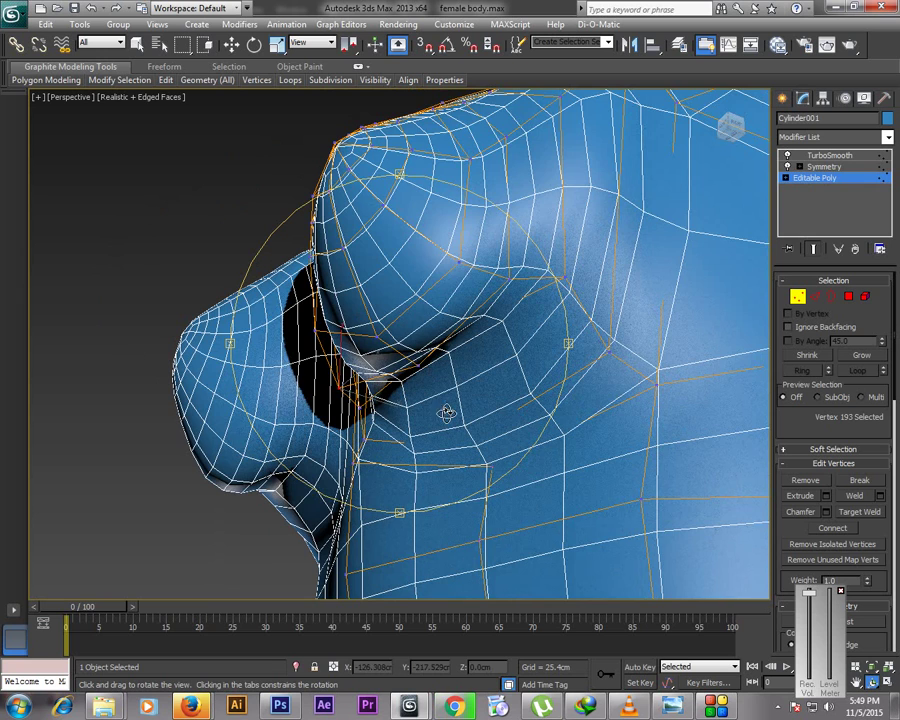
pyautogui.press('F3')
pyautogui.press('w')
pyautogui.press('F3')
pyautogui.press('F3')
pyautogui.click(452, 335)
pyautogui.click(452, 335)
pyautogui.press('F3')
pyautogui.moveTo(448, 311); pyautogui.dragTo(452, 384)
# Lower the outer under-breast vertex to a Z of about 174.2 cm and shift it slightly inward along X
pyautogui.click(871, 681)
pyautogui.moveTo(470, 300)
pyautogui.mouseDown()
pyautogui.moveTo(484, 285)
pyautogui.moveTo(472, 296)
pyautogui.moveTo(480, 300)
pyautogui.mouseUp()
pyautogui.rightClick(614, 372)
pyautogui.press('w')
pyautogui.click(612, 330)
pyautogui.moveTo(614, 291); pyautogui.dragTo(597, 385)
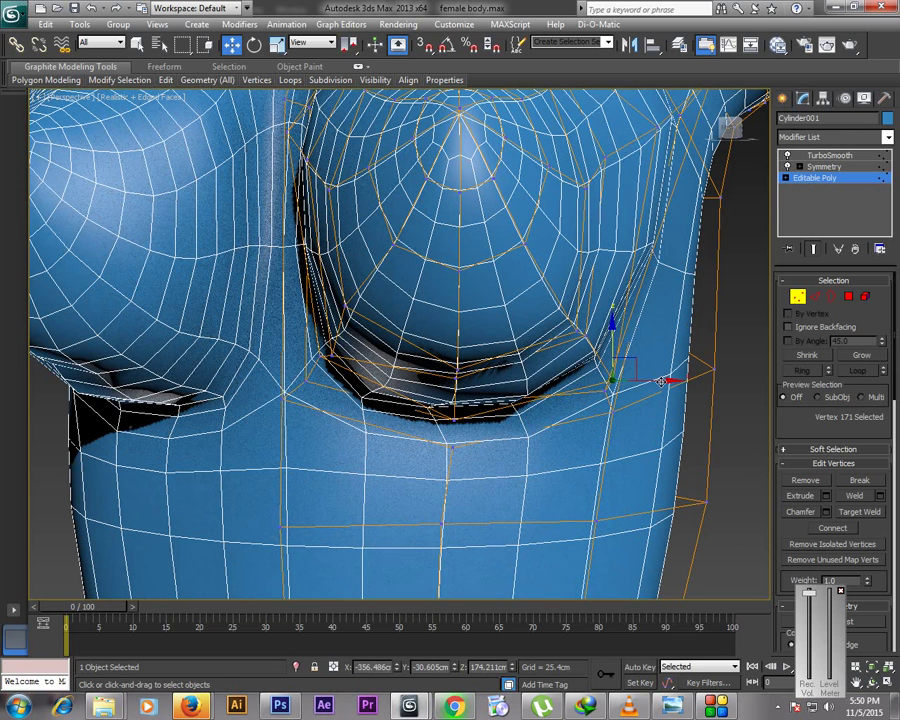
pyautogui.moveTo(654, 382); pyautogui.dragTo(620, 374)
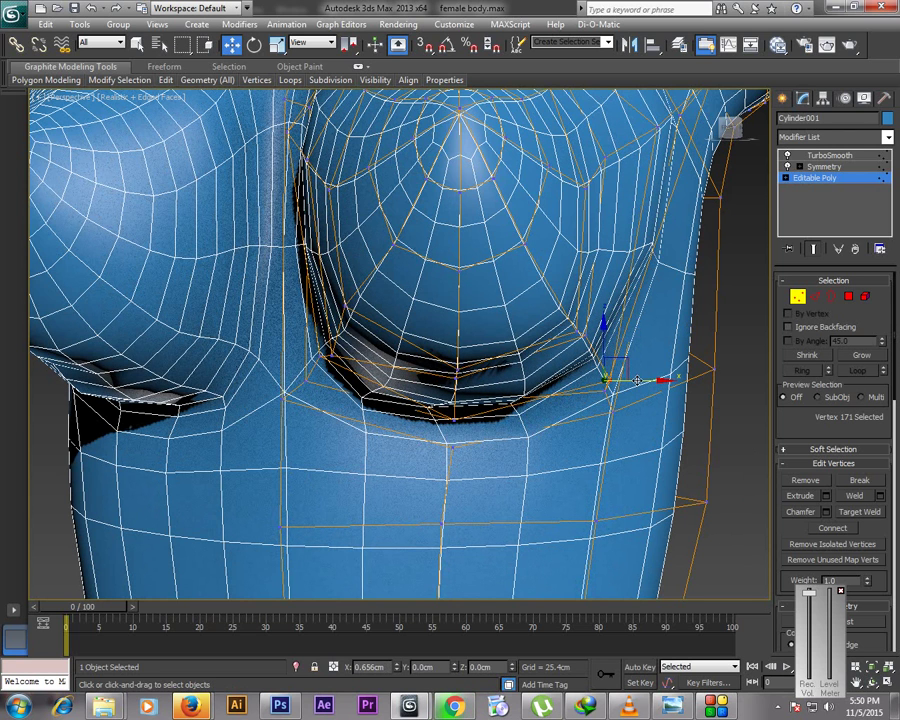
# Lower the adjacent outer vertex to a Z of about 179 cm and the central under-breast vertex to about 171.9 cm
pyautogui.click(585, 343)
pyautogui.moveTo(589, 304); pyautogui.dragTo(531, 338)
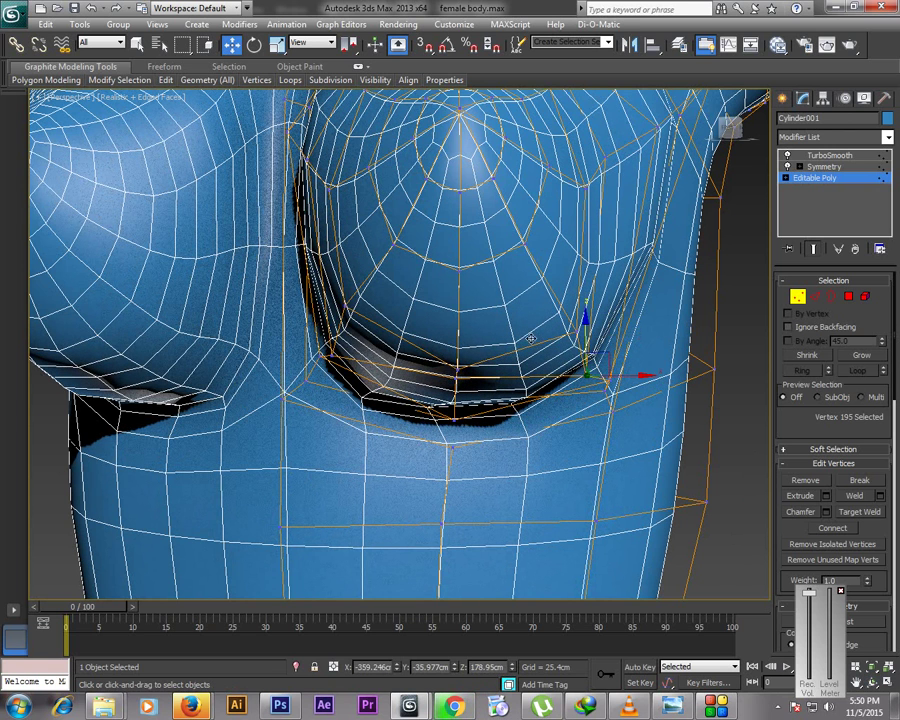
pyautogui.click(452, 360)
pyautogui.moveTo(454, 356); pyautogui.dragTo(456, 398)
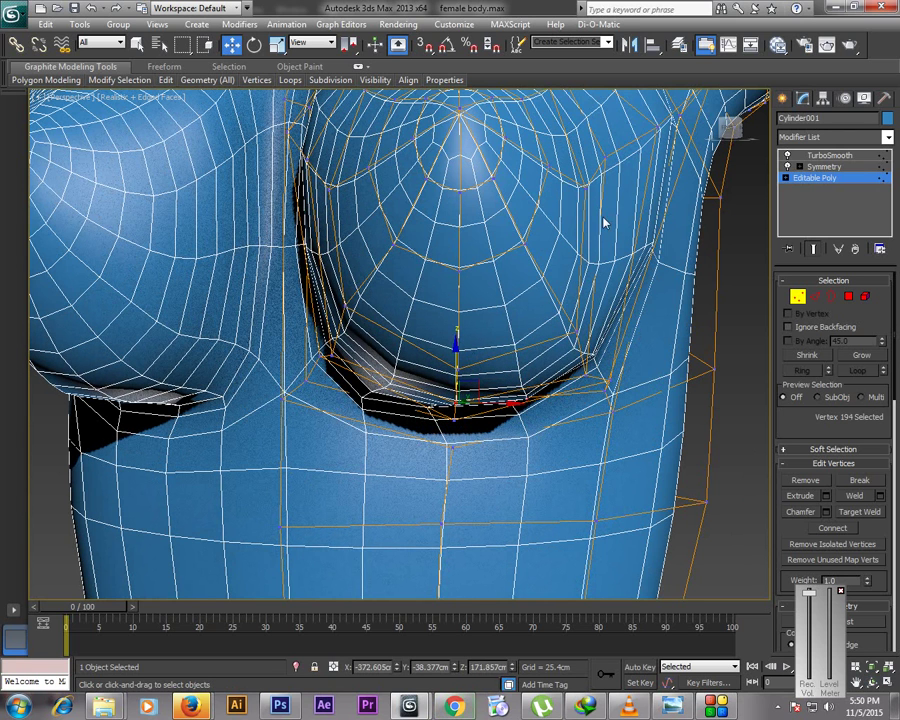
# Move the two vertices on the outer side of the breast outward along X, the inner one to about -357.6 cm
pyautogui.click(605, 167)
pyautogui.moveTo(647, 157); pyautogui.dragTo(682, 147)
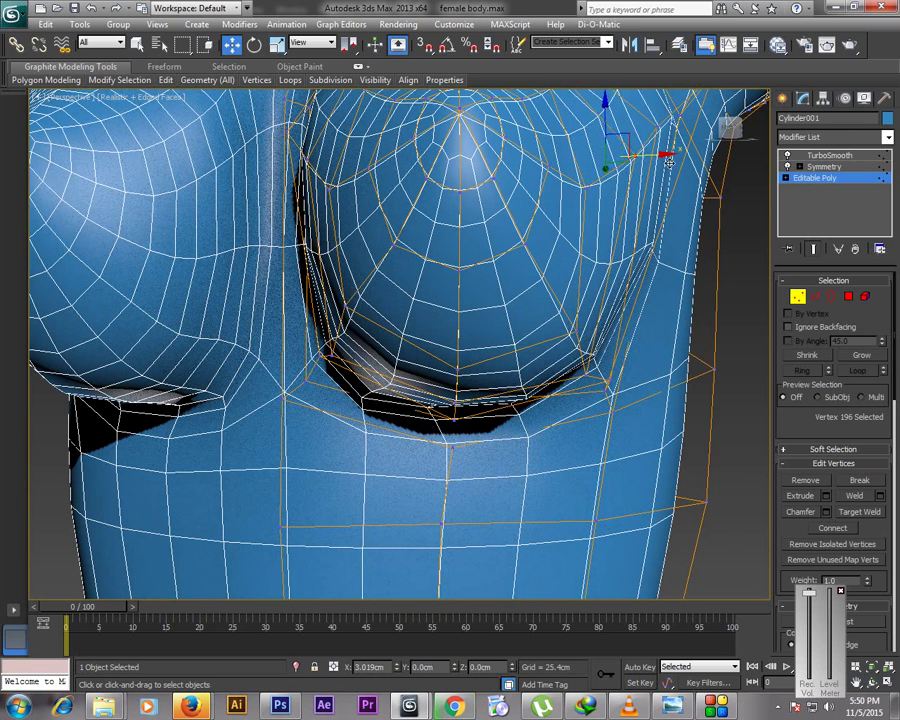
pyautogui.click(586, 187)
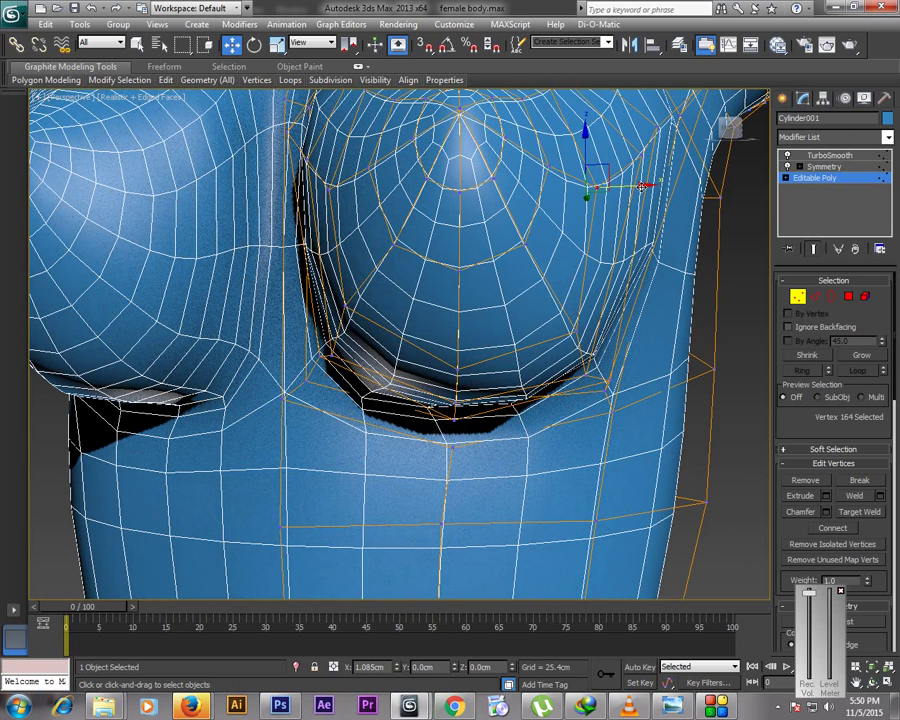
pyautogui.moveTo(641, 187); pyautogui.dragTo(650, 186)
# Examine the smoothed torso and legs from several angles with the edge display hidden
pyautogui.scroll(-5, 549, 276)
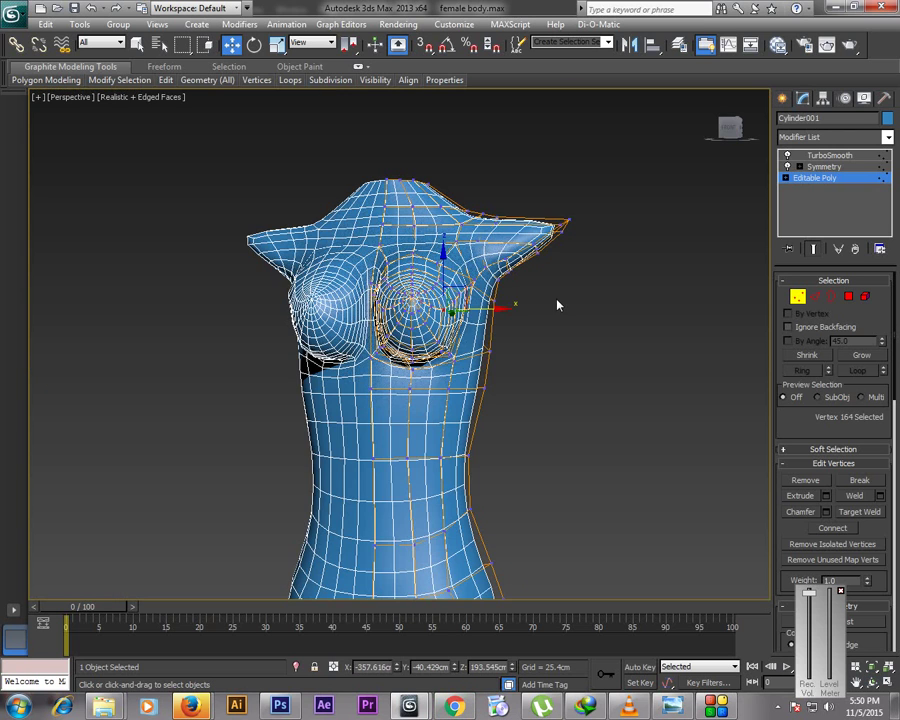
pyautogui.click(797, 297)
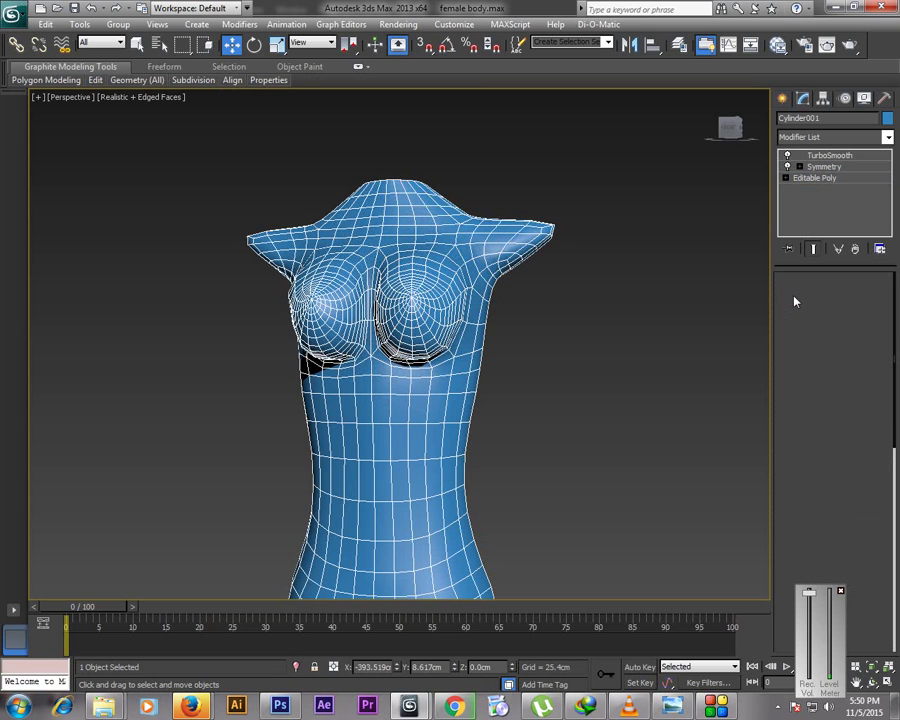
pyautogui.press('F4')
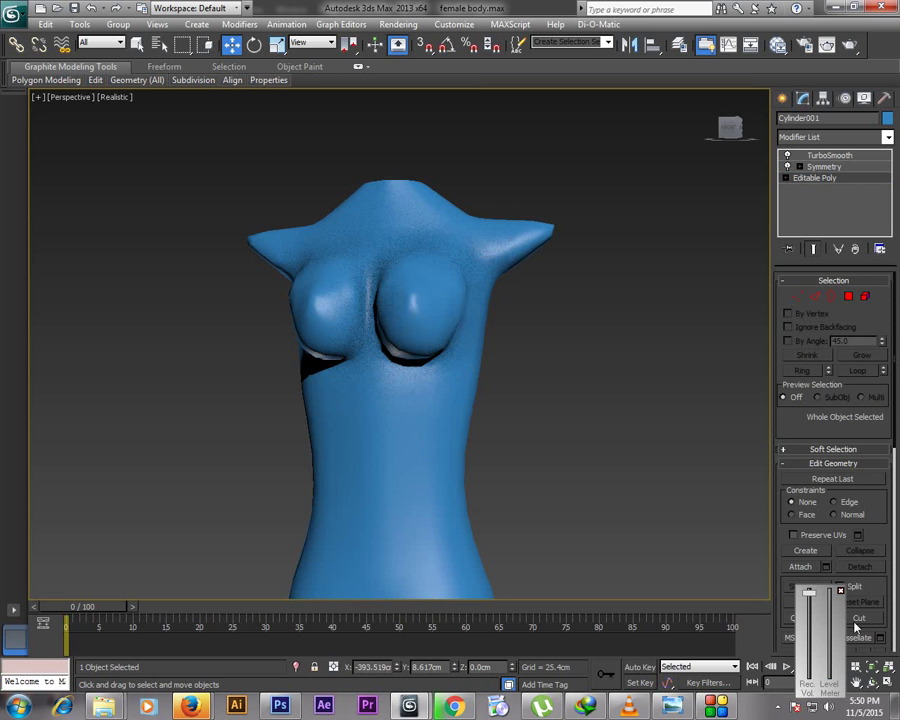
pyautogui.click(872, 682)
pyautogui.moveTo(556, 409)
pyautogui.mouseDown()
pyautogui.moveTo(494, 327)
pyautogui.moveTo(521, 326)
pyautogui.moveTo(490, 369)
pyautogui.moveTo(474, 351)
pyautogui.moveTo(492, 353)
pyautogui.moveTo(354, 336)
pyautogui.moveTo(364, 376)
pyautogui.moveTo(392, 382)
pyautogui.moveTo(469, 373)
pyautogui.moveTo(478, 333)
pyautogui.moveTo(465, 395)
pyautogui.moveTo(588, 430)
pyautogui.moveTo(560, 428)
pyautogui.mouseUp()
pyautogui.scroll(-5, 521, 326)
pyautogui.scroll(5, 490, 369)
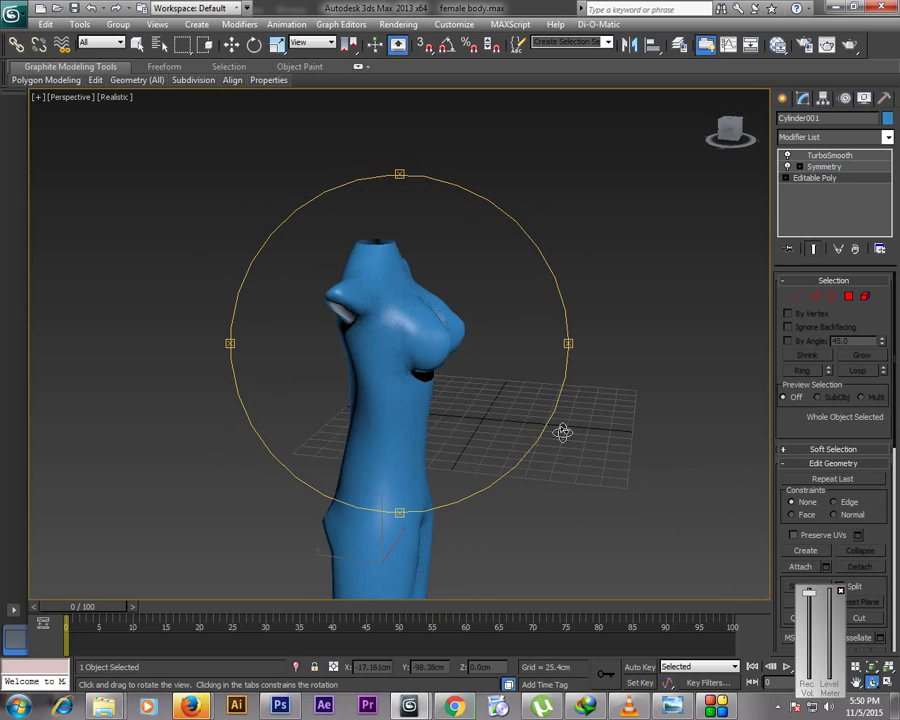
pyautogui.click(856, 681)
pyautogui.moveTo(472, 381); pyautogui.dragTo(468, 170)
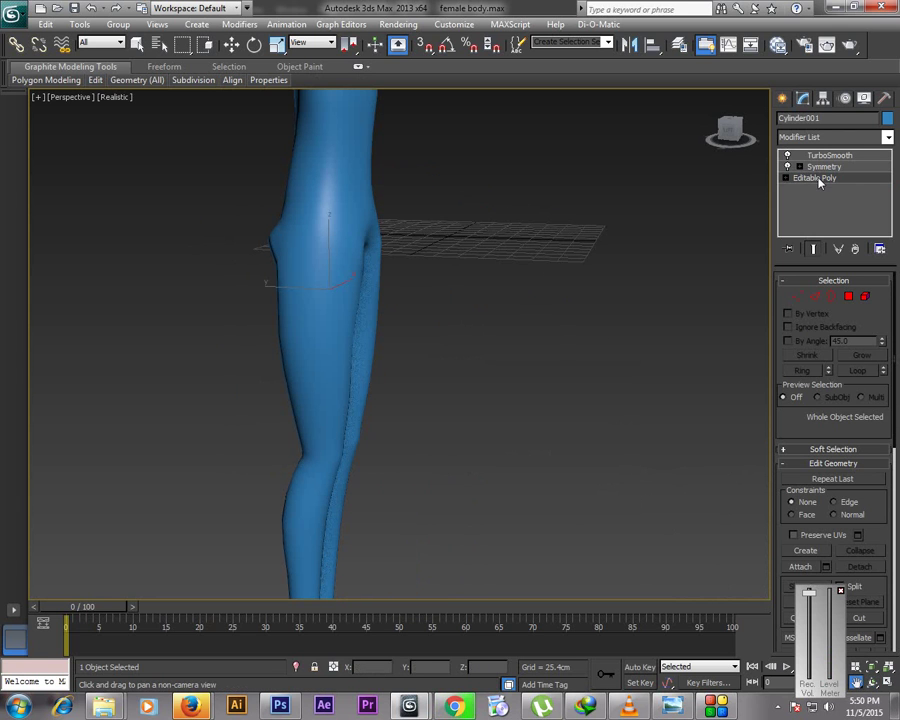
# Return to vertex editing and adjust the vertices at the front of the crotch
pyautogui.click(797, 297)
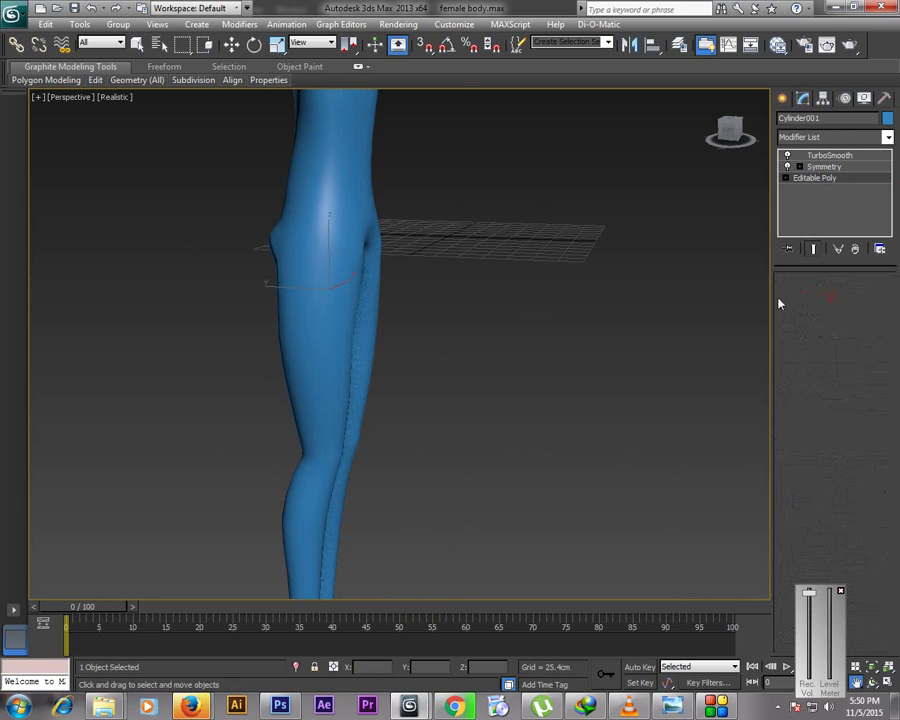
pyautogui.click(872, 682)
pyautogui.moveTo(400, 315); pyautogui.dragTo(386, 263)
pyautogui.rightClick(405, 183)
pyautogui.click(432, 156)
pyautogui.moveTo(432, 156)
pyautogui.mouseDown()
pyautogui.moveTo(400, 187)
pyautogui.moveTo(432, 179)
pyautogui.mouseUp()
pyautogui.click(399, 187)
pyautogui.click(404, 146)
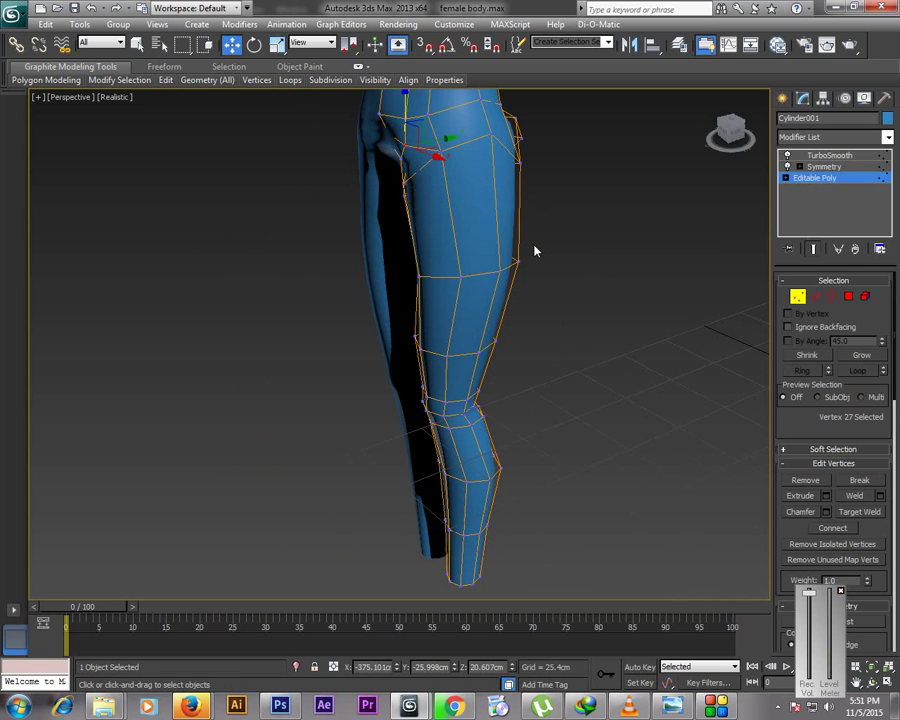
# Move the front crotch vertex slightly forward along Y
pyautogui.click(855, 683)
pyautogui.scroll(3, 593, 378)
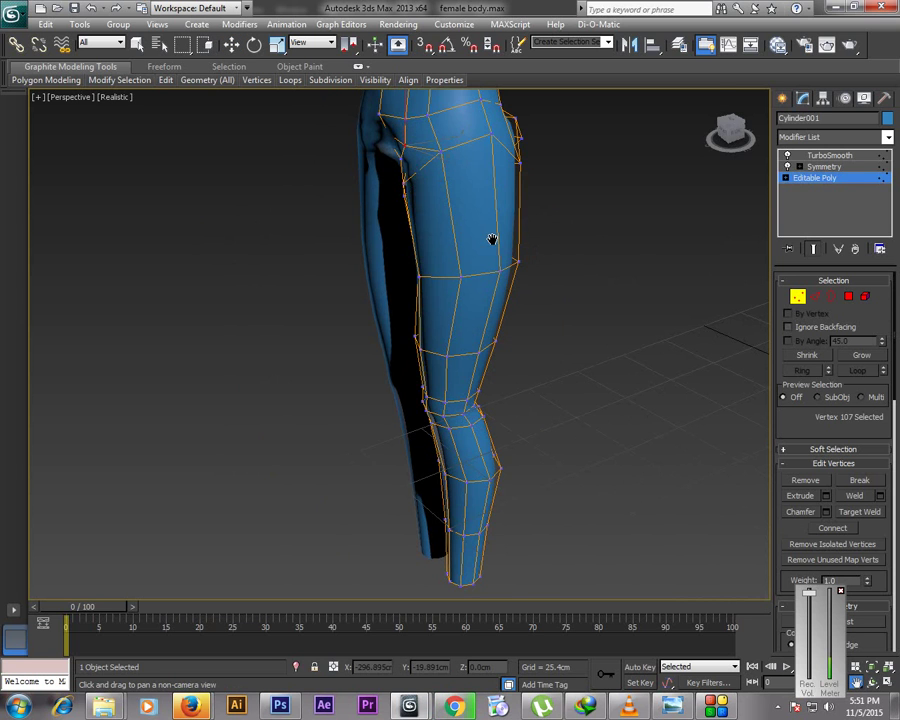
pyautogui.scroll(4, 496, 309)
pyautogui.moveTo(471, 314); pyautogui.dragTo(421, 340)
pyautogui.press('w')
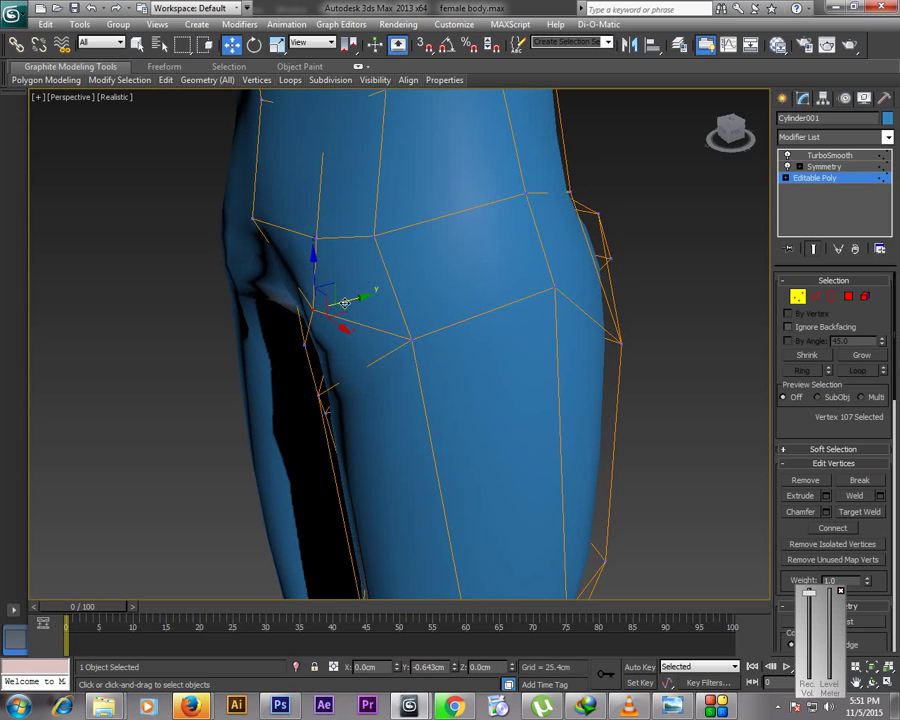
pyautogui.moveTo(334, 304); pyautogui.dragTo(328, 242)
# Reposition three lower-abdomen vertices along Y: the centre one back, the middle one forward about 1.9 cm, and the outer one to about Y -16.7 cm
pyautogui.click(316, 240)
pyautogui.click(253, 219)
pyautogui.moveTo(300, 211); pyautogui.dragTo(318, 209)
pyautogui.click(314, 236)
pyautogui.click(315, 240)
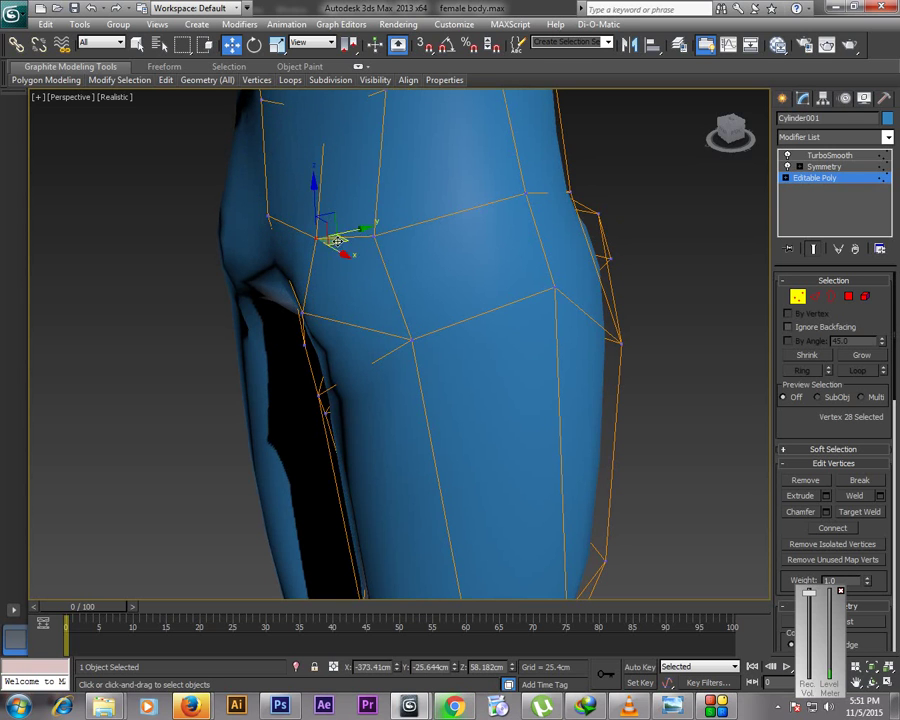
pyautogui.moveTo(336, 234); pyautogui.dragTo(344, 233)
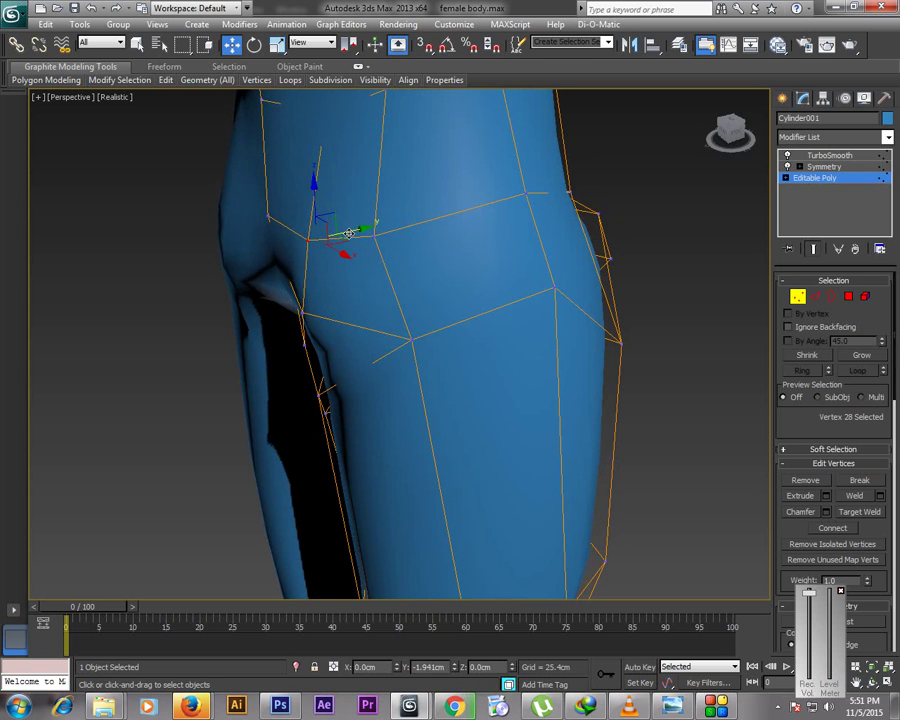
pyautogui.click(374, 237)
pyautogui.moveTo(411, 229); pyautogui.dragTo(450, 222)
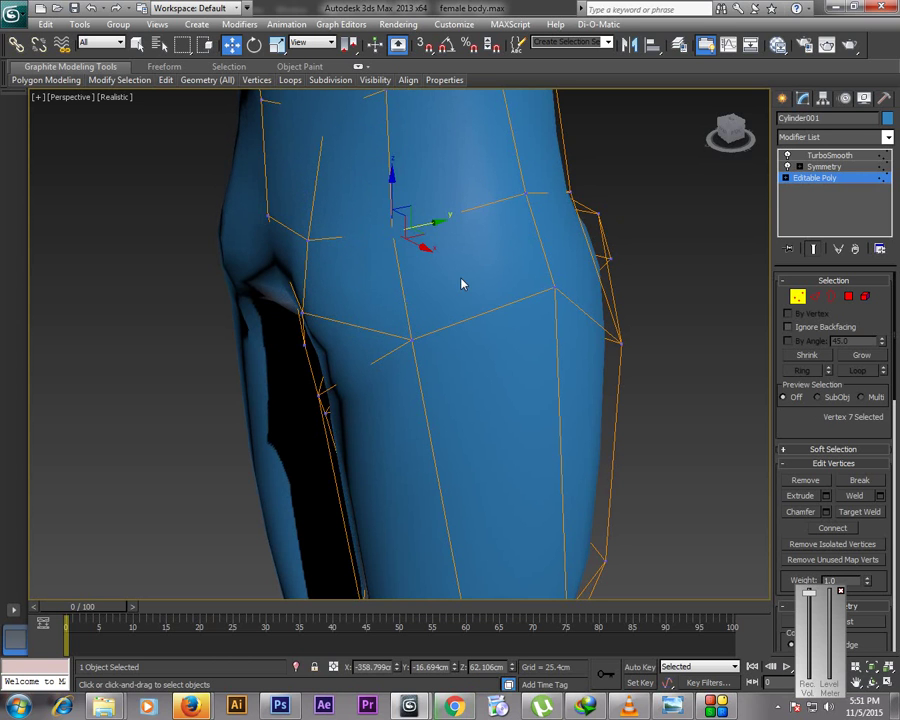
# Push the two protruding front vertices above the crotch back along Y to flatten the profile
pyautogui.click(873, 683)
pyautogui.moveTo(385, 250); pyautogui.dragTo(489, 291)
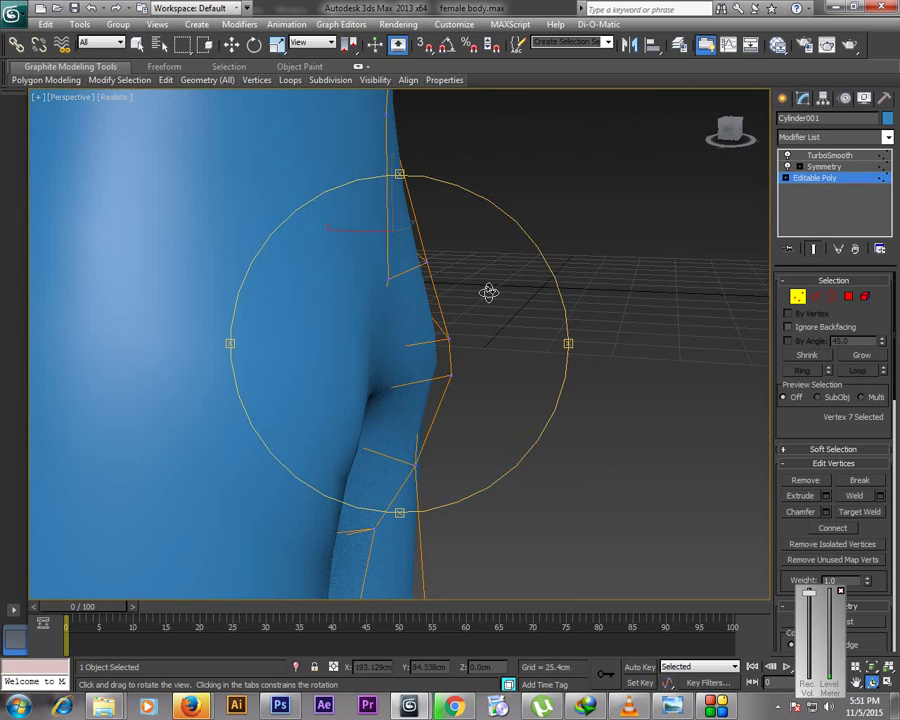
pyautogui.rightClick(470, 368)
pyautogui.click(451, 375)
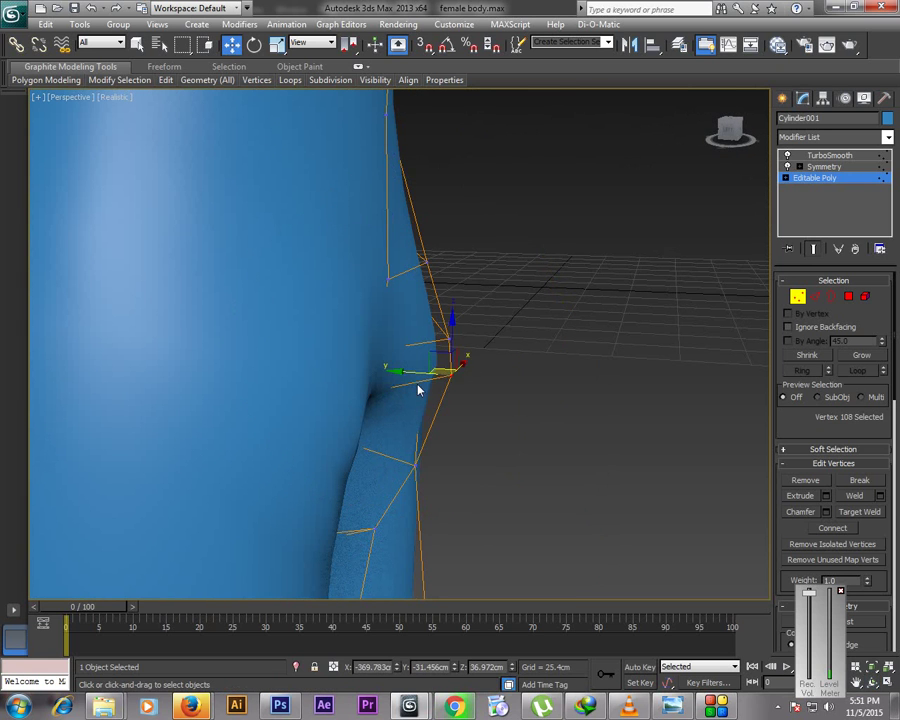
pyautogui.moveTo(401, 372)
pyautogui.mouseDown()
pyautogui.moveTo(388, 368)
pyautogui.moveTo(396, 377)
pyautogui.mouseUp()
pyautogui.click(440, 336)
pyautogui.click(398, 539)
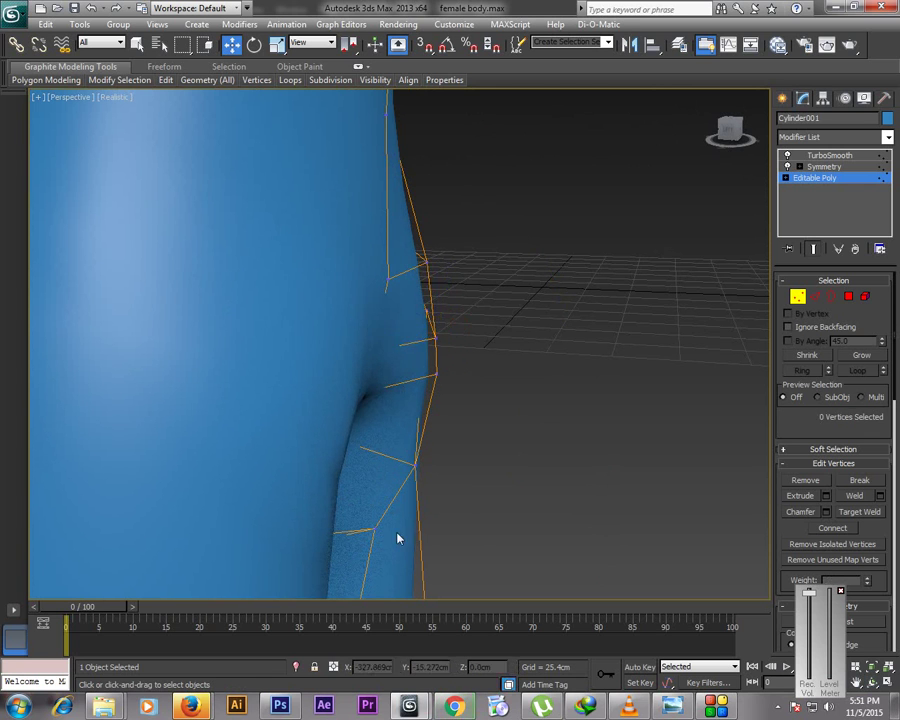
# Push the vertex below the crotch back about 5.3 cm along Y, and the vertex above it slightly back along Y
pyautogui.moveTo(372, 528); pyautogui.dragTo(312, 521)
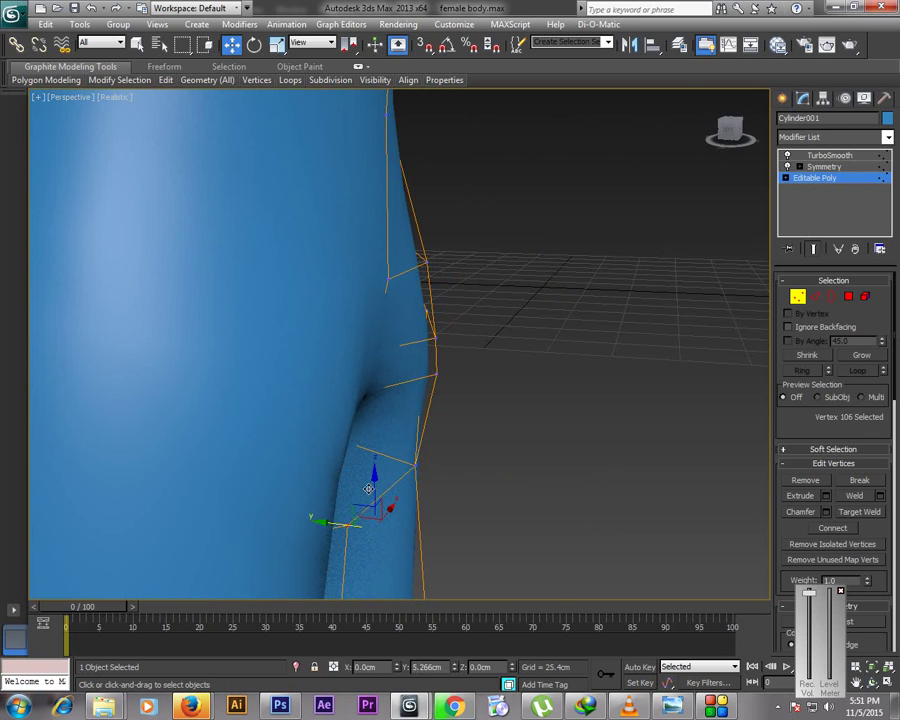
pyautogui.click(416, 466)
pyautogui.moveTo(369, 462); pyautogui.dragTo(356, 461)
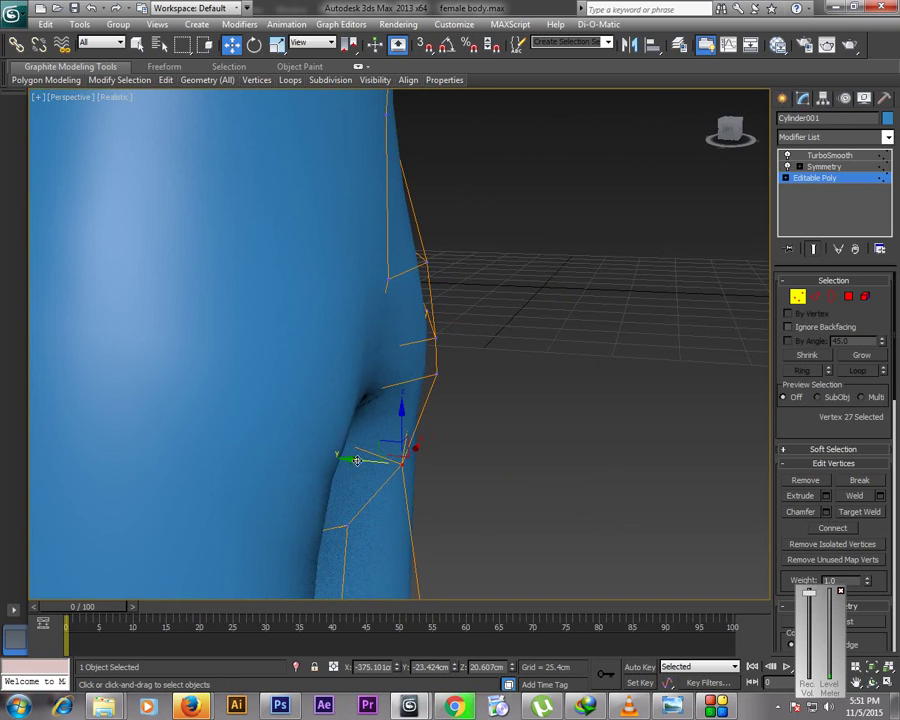
# From a side view, move the front hip vertex beside the crotch back along Y
pyautogui.keyDown('alt'); pyautogui.moveTo(358, 463); pyautogui.dragTo(403, 471, button='middle'); pyautogui.keyUp('alt')
pyautogui.click(872, 684)
pyautogui.moveTo(290, 217); pyautogui.dragTo(400, 311)
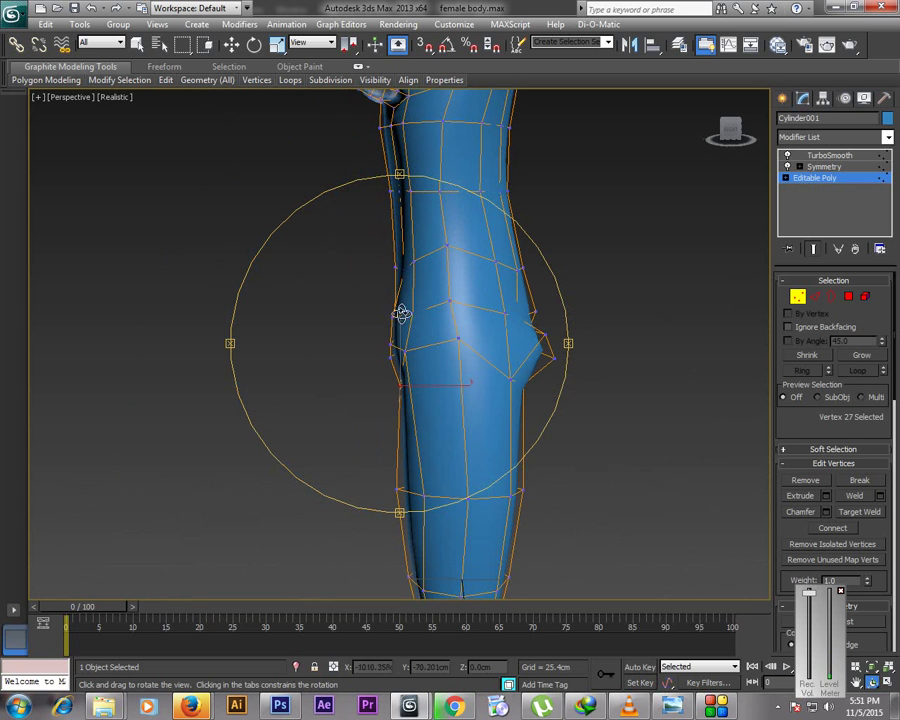
pyautogui.press('w')
pyautogui.click(405, 351)
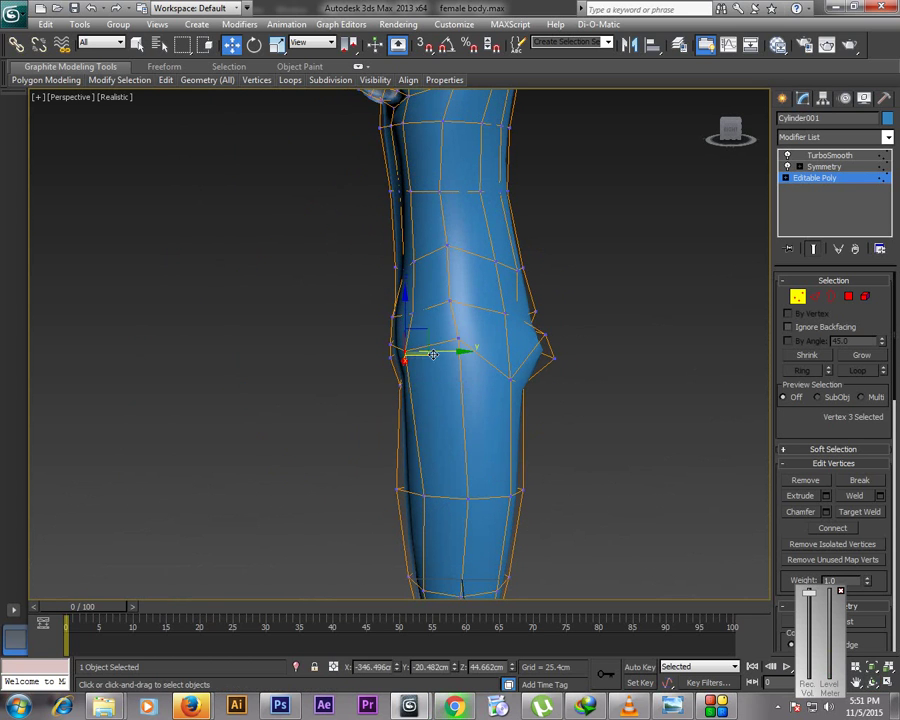
pyautogui.moveTo(438, 351); pyautogui.dragTo(455, 315)
pyautogui.click(412, 316)
# Push the protruding vertices along the front profile, from lower abdomen to upper thigh, back along Y to flatten it
pyautogui.doubleClick(391, 348)
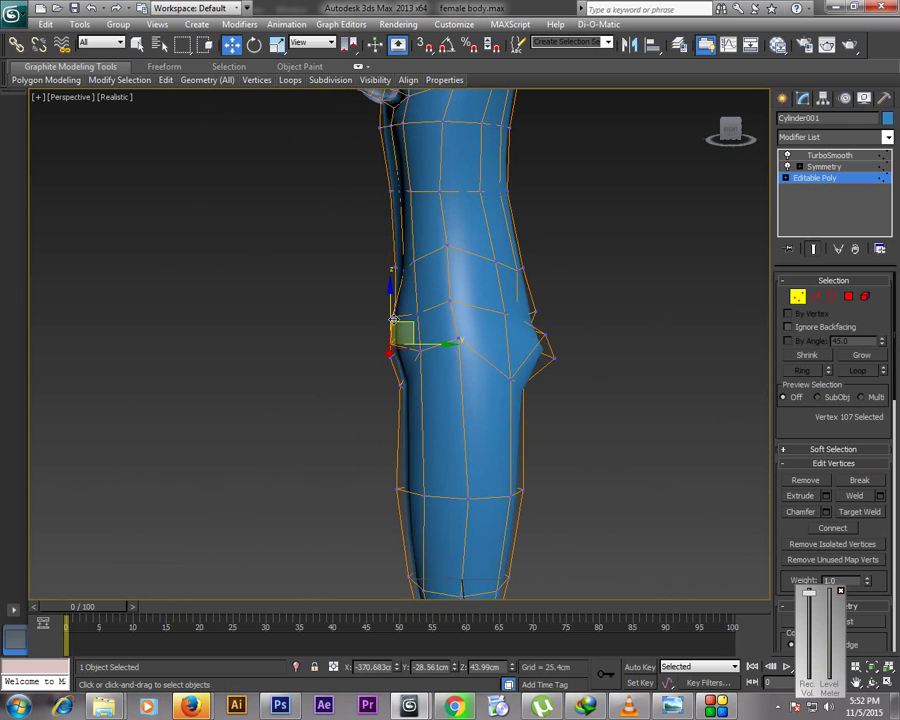
pyautogui.moveTo(440, 321); pyautogui.dragTo(442, 386)
pyautogui.click(391, 346)
pyautogui.click(391, 360)
pyautogui.click(400, 385)
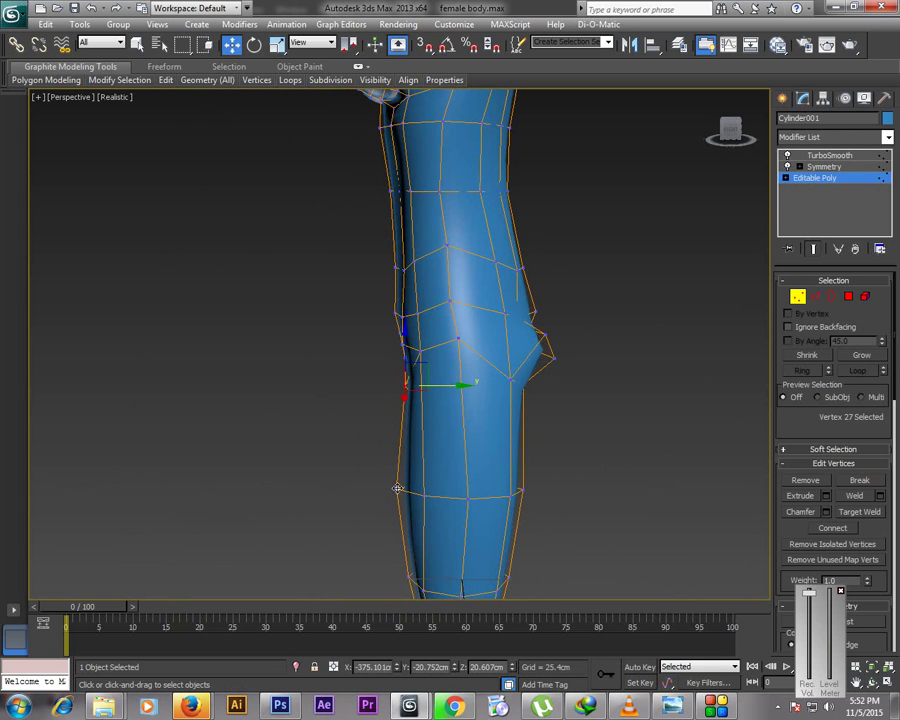
pyautogui.click(405, 490)
pyautogui.moveTo(440, 490); pyautogui.dragTo(445, 490)
pyautogui.click(657, 476)
# From an angled front view, move the recessed centreline vertex above the crotch forward along Y
pyautogui.click(870, 682)
pyautogui.moveTo(402, 275); pyautogui.dragTo(530, 341)
pyautogui.press('Escape')
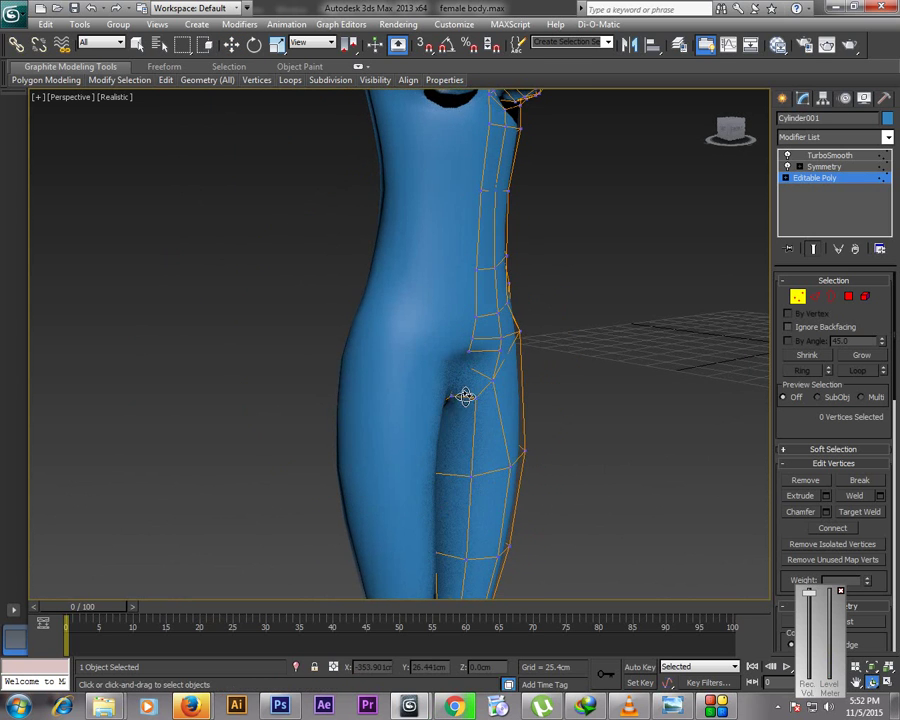
pyautogui.press('F3')
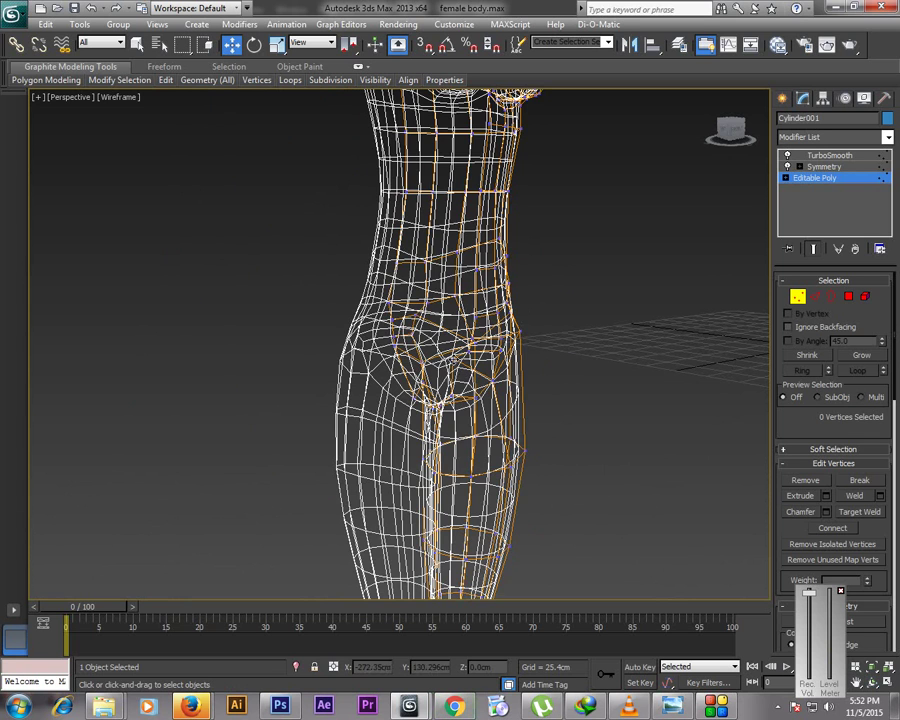
pyautogui.press('F3')
pyautogui.click(456, 352)
pyautogui.moveTo(424, 354); pyautogui.dragTo(445, 346)
pyautogui.click(469, 351)
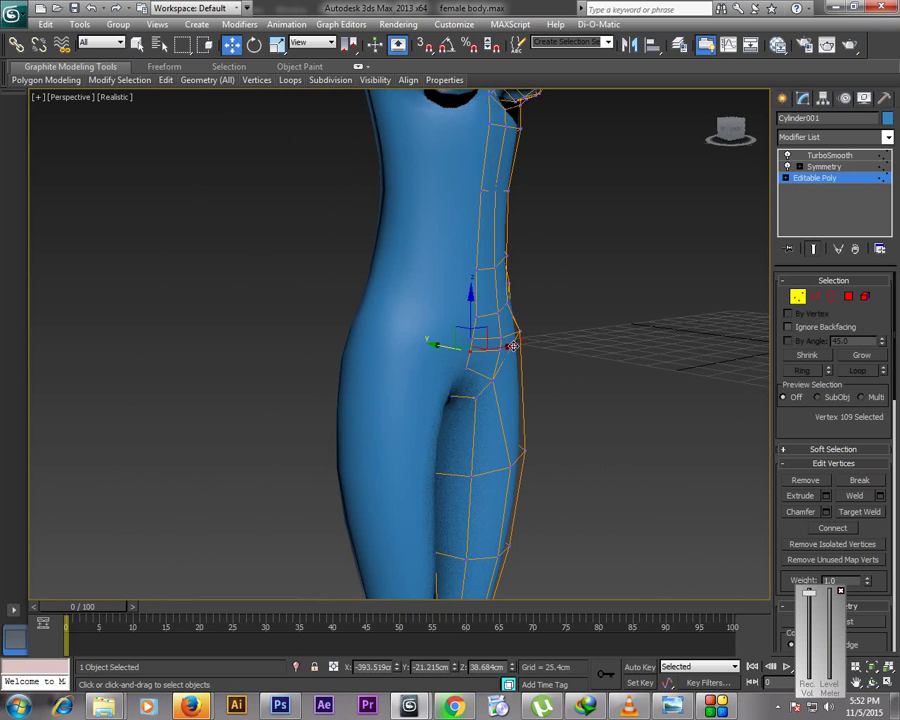
# Move the outer vertex of the lower edge row above the crotch forward about 2.1 cm along Y
pyautogui.click(848, 296)
pyautogui.click(484, 362)
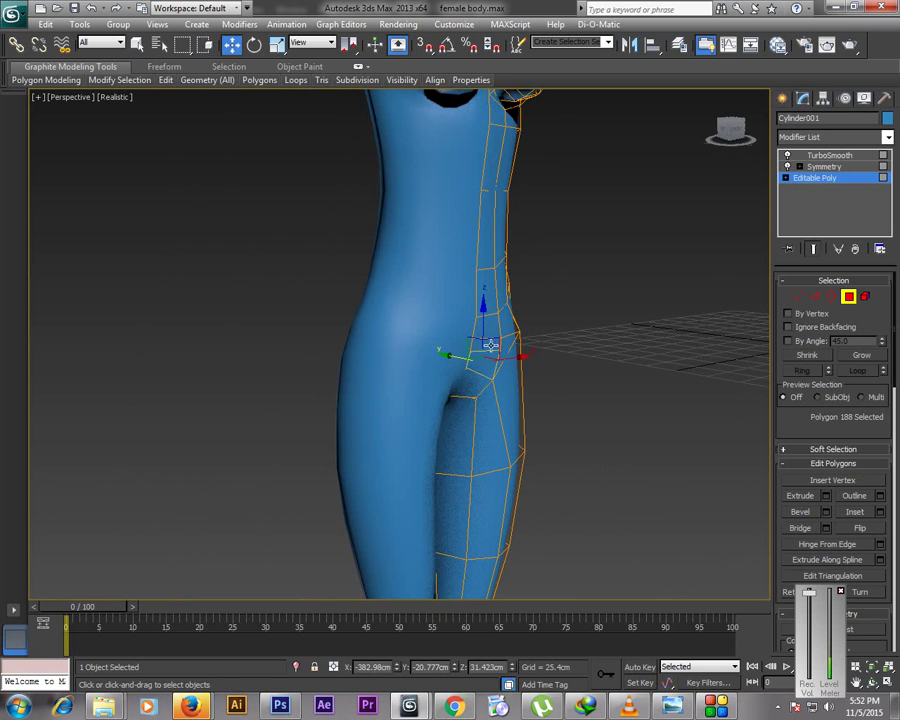
pyautogui.click(871, 683)
pyautogui.moveTo(492, 343); pyautogui.dragTo(451, 331)
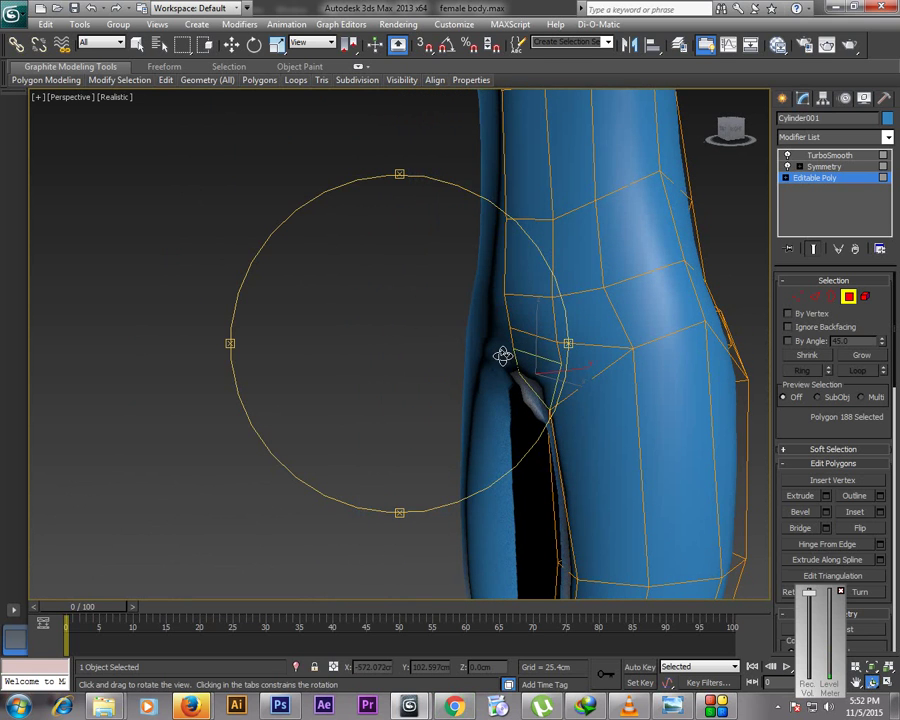
pyautogui.rightClick(678, 352)
pyautogui.press('w')
pyautogui.click(798, 299)
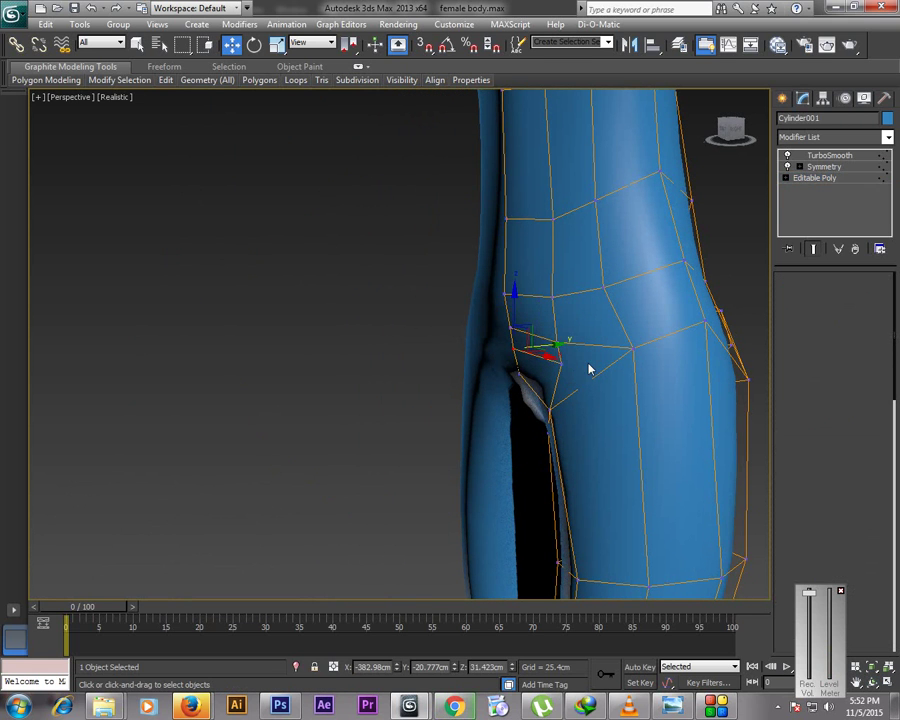
pyautogui.click(562, 364)
pyautogui.moveTo(600, 358); pyautogui.dragTo(596, 358)
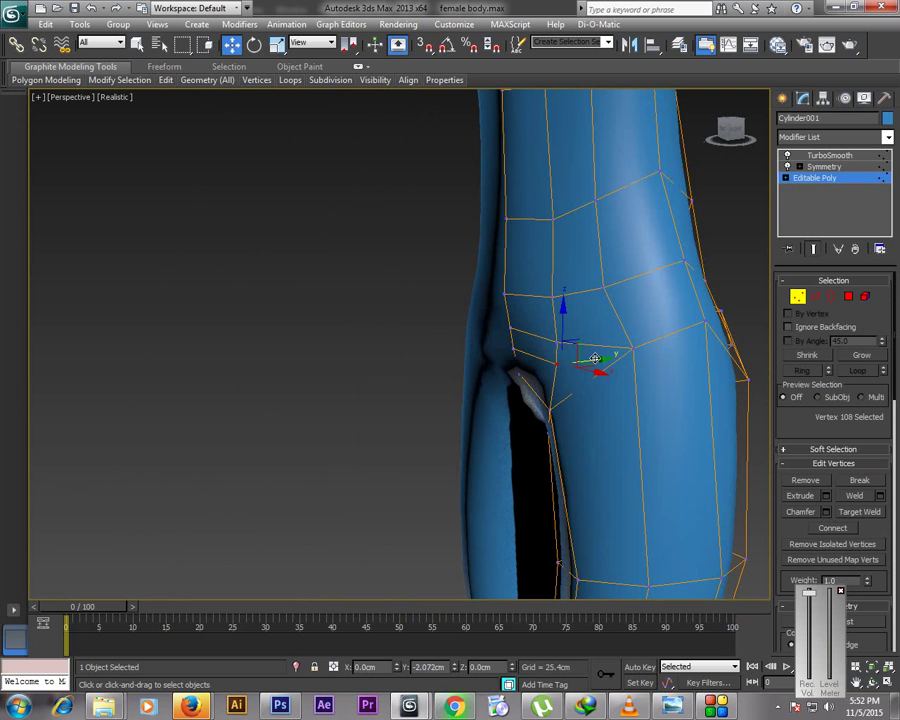
pyautogui.click(537, 396)
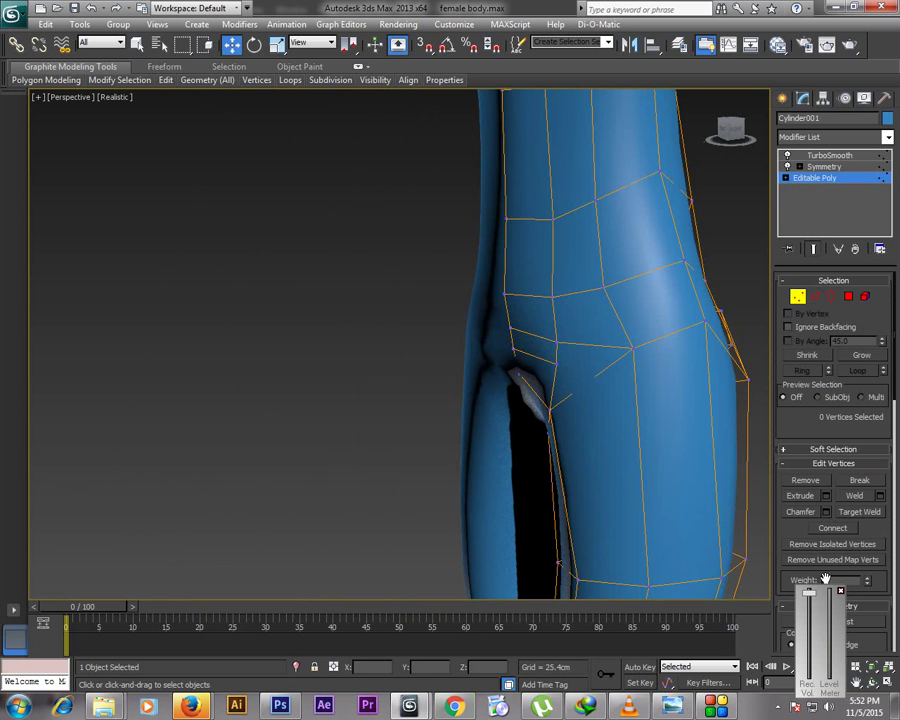
# Maximize the front view and make the body see-through over the reference drawing
pyautogui.click(871, 682)
pyautogui.moveTo(460, 257); pyautogui.dragTo(522, 251)
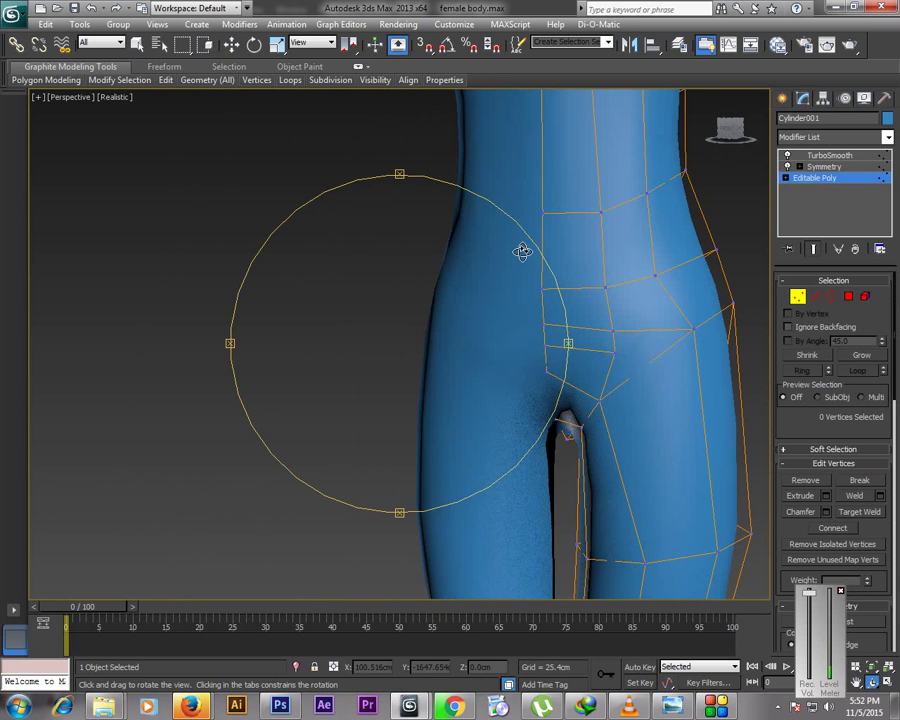
pyautogui.rightClick(522, 251)
pyautogui.click(857, 682)
pyautogui.moveTo(662, 220); pyautogui.dragTo(653, 325)
pyautogui.rightClick(643, 312)
pyautogui.scroll(-3, 595, 171)
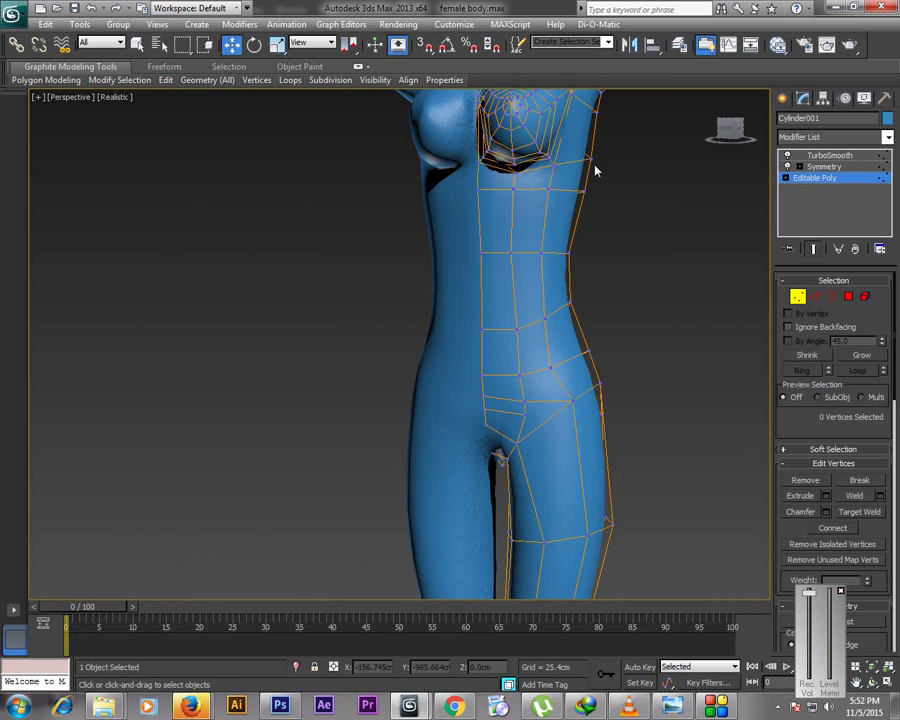
pyautogui.hotkey('alt', 'w')
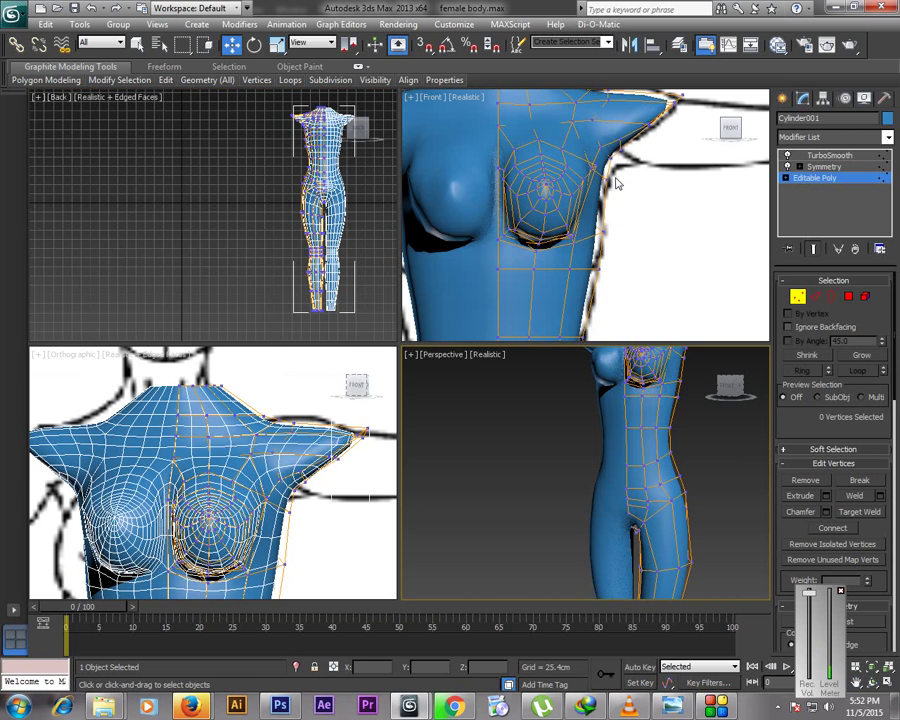
pyautogui.hotkey('alt', 'w')
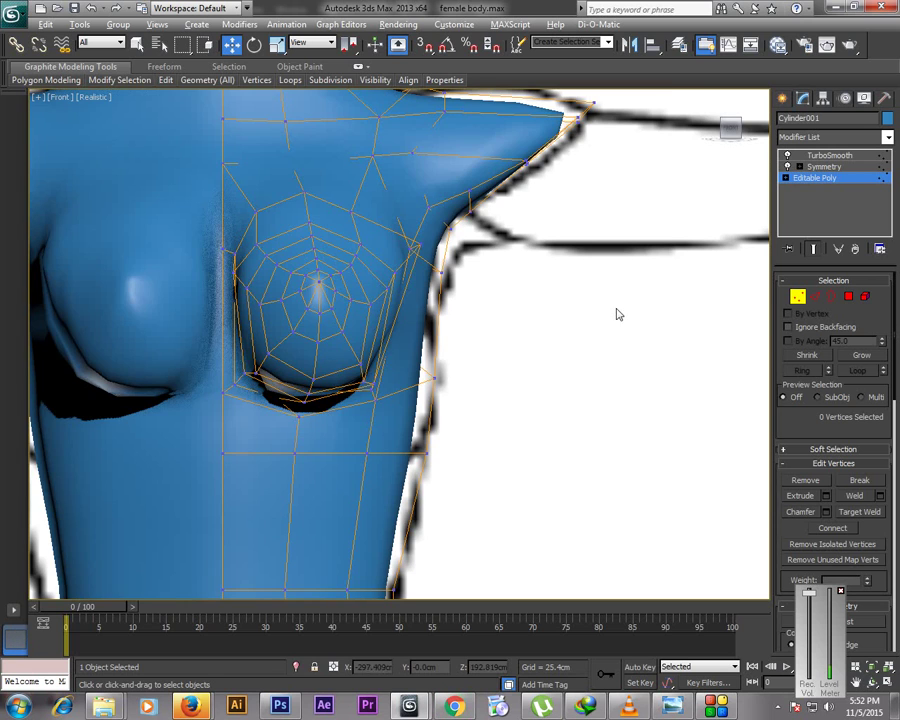
pyautogui.hotkey('alt', 'x')
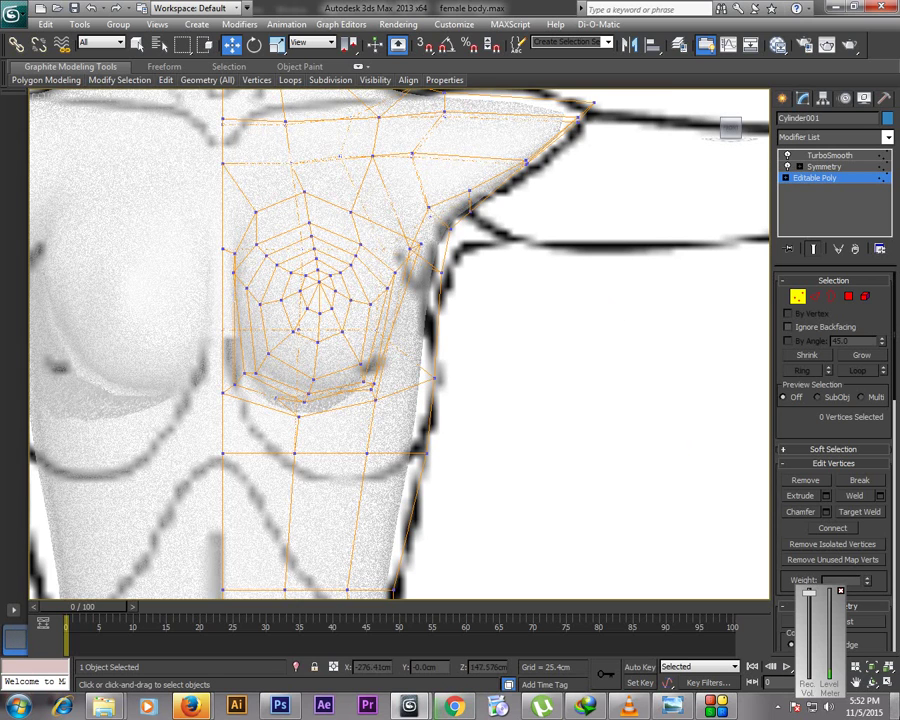
# Cut new edges from the centreline below the breasts outward across the ribcage, and down to the waist edge row
pyautogui.click(857, 686)
pyautogui.moveTo(454, 337); pyautogui.dragTo(485, 236)
pyautogui.scroll(-6, 482, 243)
pyautogui.scroll(1, 462, 284)
pyautogui.moveTo(462, 284); pyautogui.dragTo(480, 213)
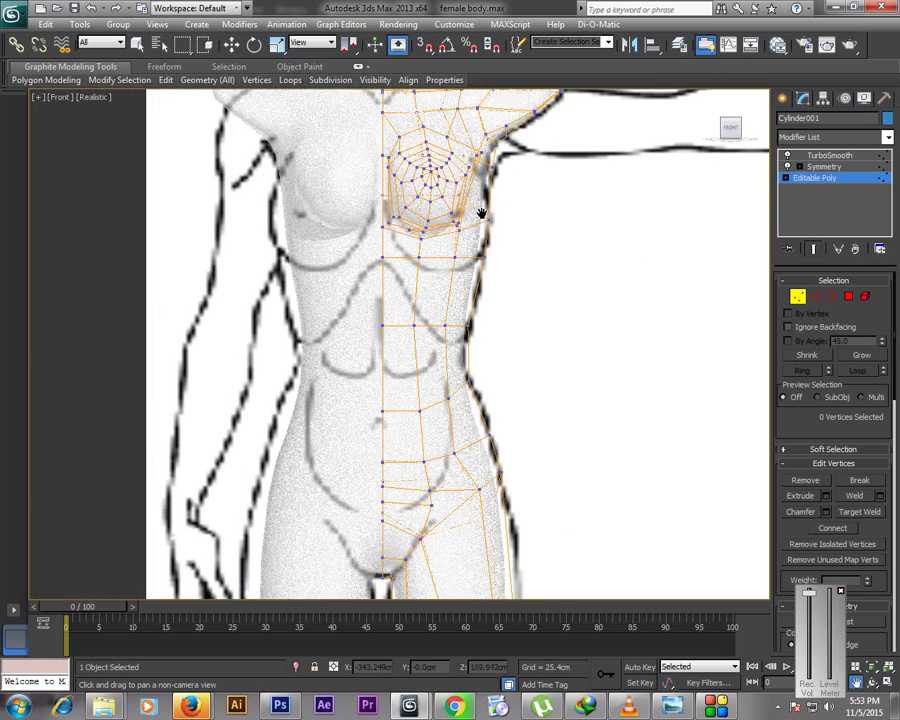
pyautogui.moveTo(481, 266); pyautogui.dragTo(476, 223)
pyautogui.scroll(2, 473, 219)
pyautogui.rightClick(476, 239)
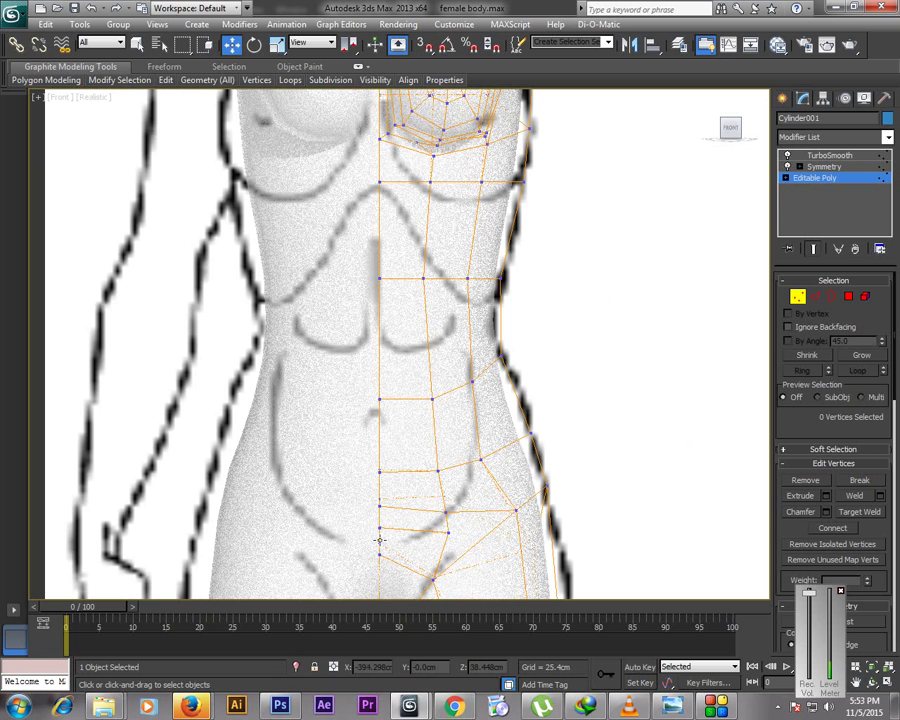
pyautogui.rightClick(474, 430)
pyautogui.click(455, 299)
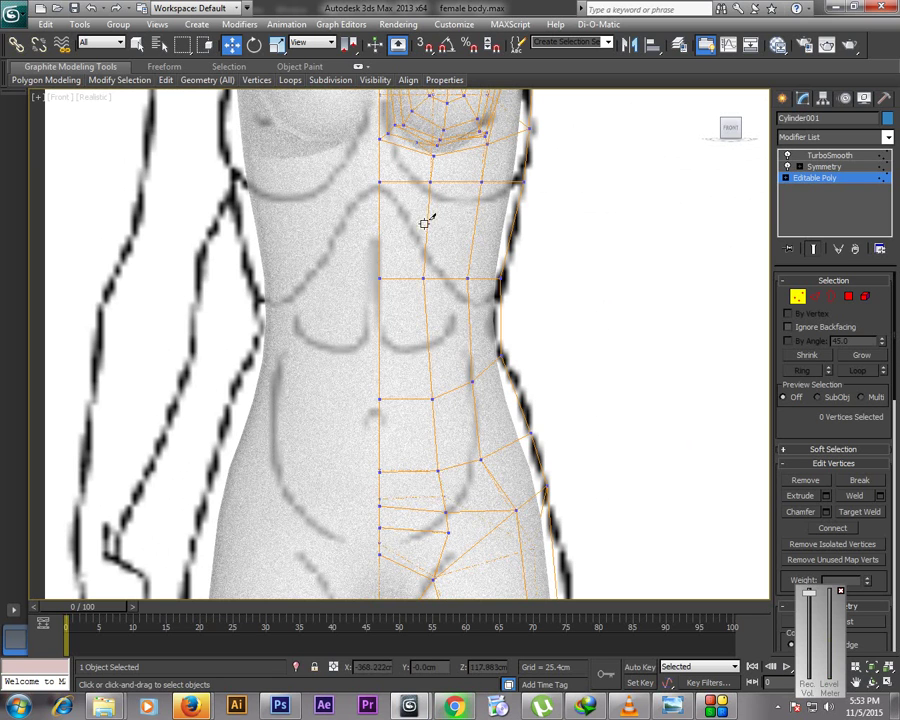
pyautogui.click(381, 196)
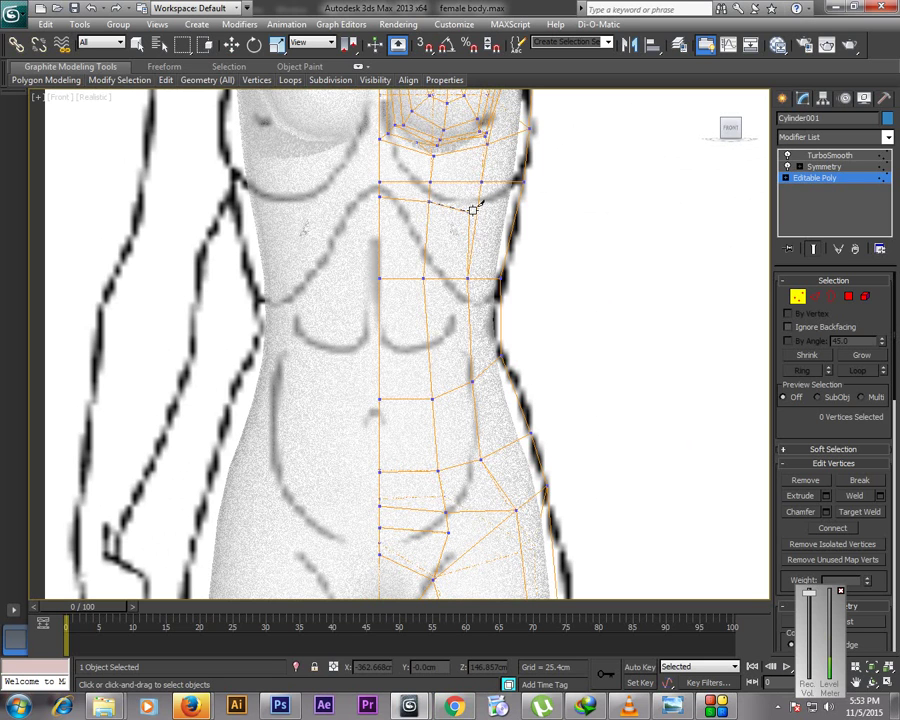
pyautogui.click(462, 210)
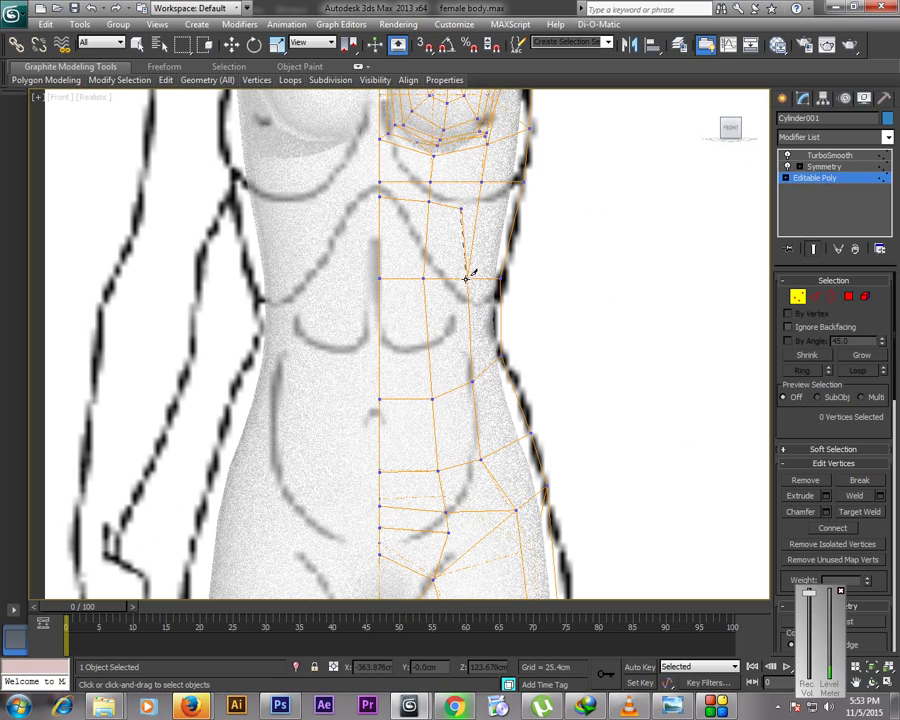
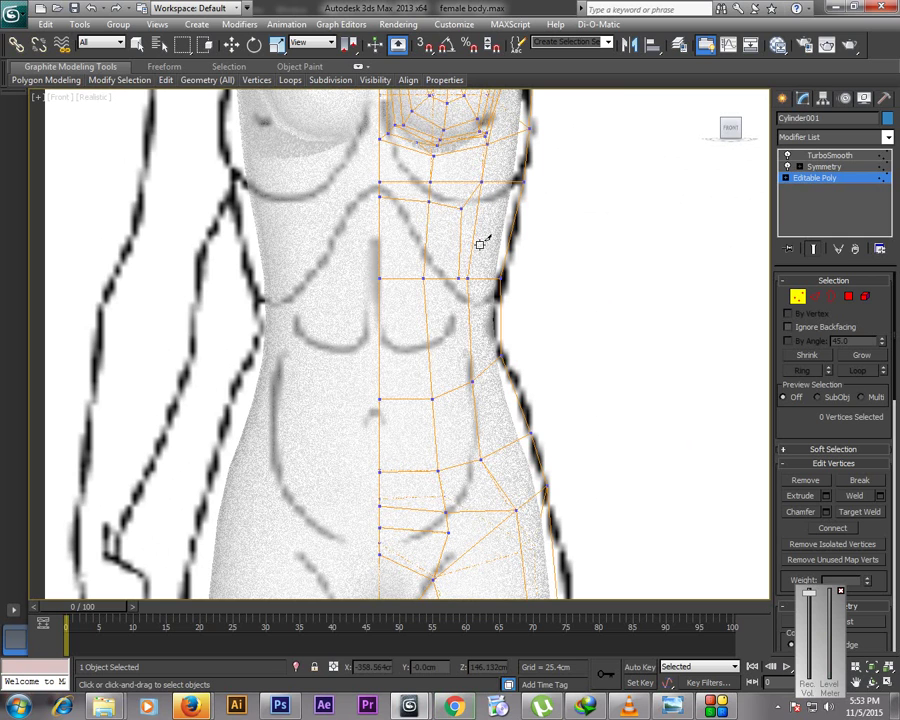
# Lower the two outer ribcage vertices at the cut's corner, shift the waist vertex slightly outward, and turn off see-through display
pyautogui.press('w')
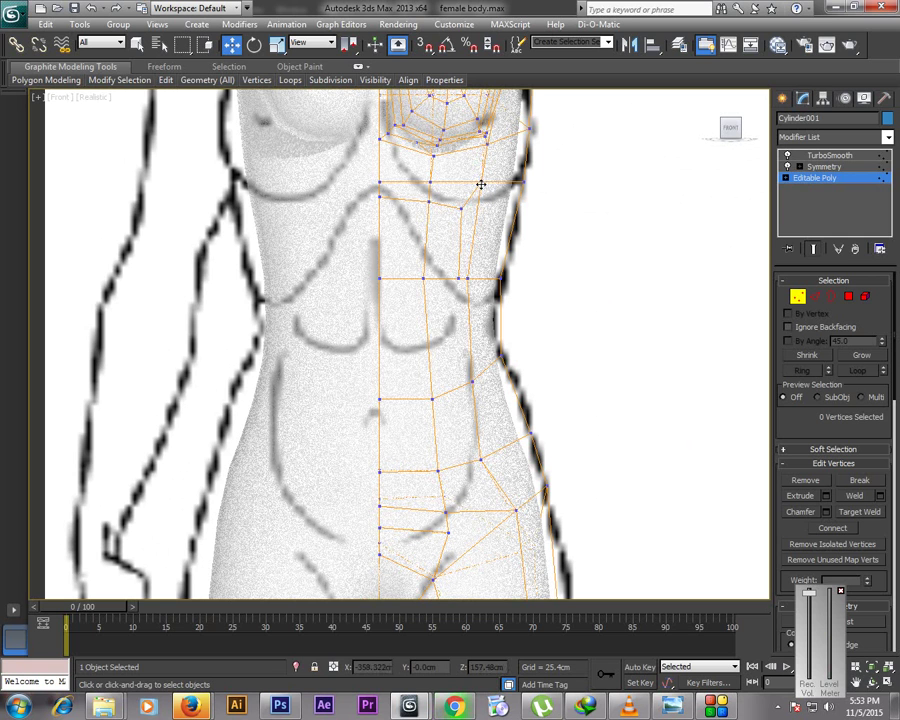
pyautogui.click(480, 182)
pyautogui.keyDown('ctrl'); pyautogui.click(457, 213); pyautogui.keyUp('ctrl')
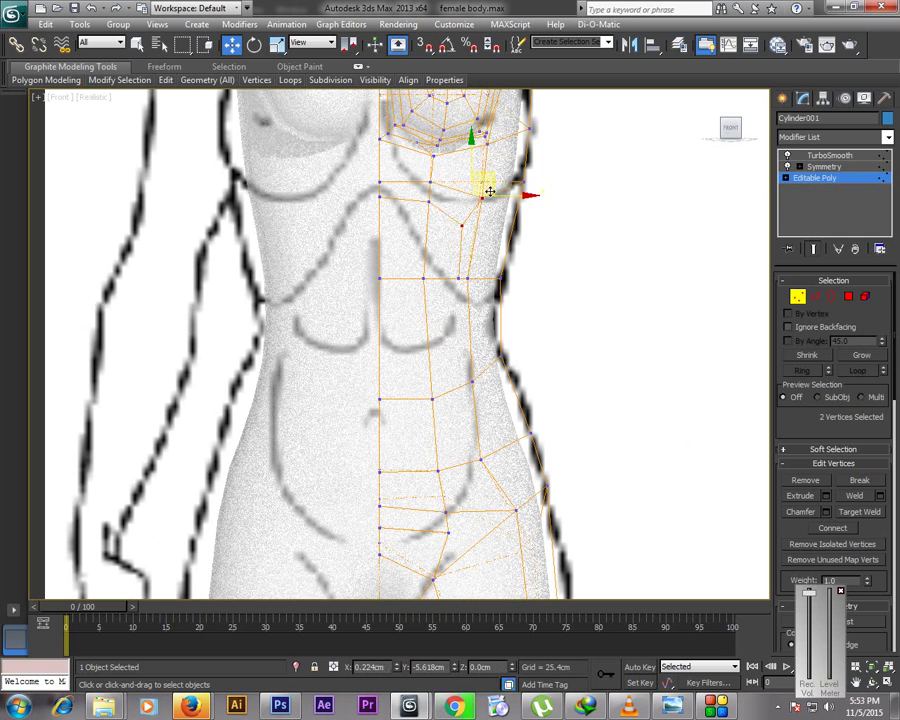
pyautogui.click(467, 278)
pyautogui.moveTo(503, 279); pyautogui.dragTo(500, 279)
pyautogui.click(454, 428)
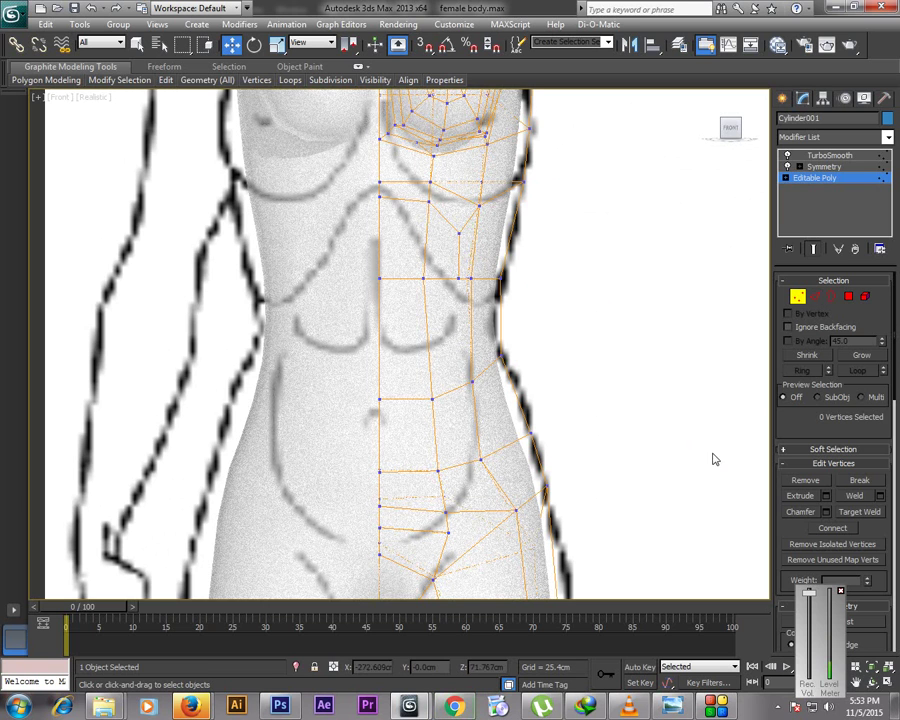
pyautogui.hotkey('alt', 'x')
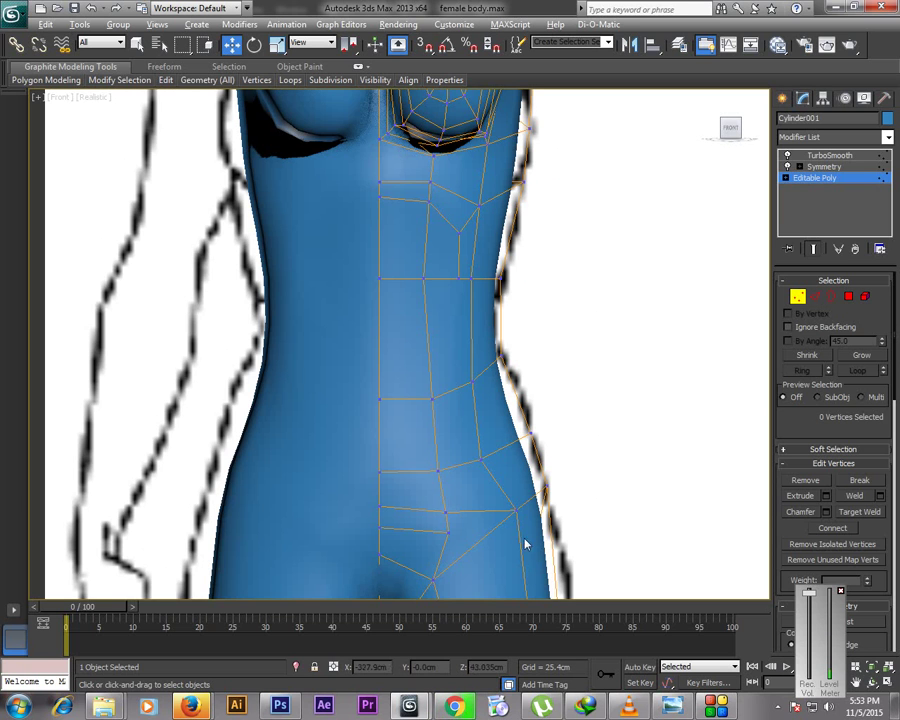
# Lower the two centreline vertices above the crotch and shift the lower-abdomen vertex beside them inward
pyautogui.click(381, 555)
pyautogui.moveTo(381, 509); pyautogui.dragTo(410, 571)
pyautogui.click(449, 532)
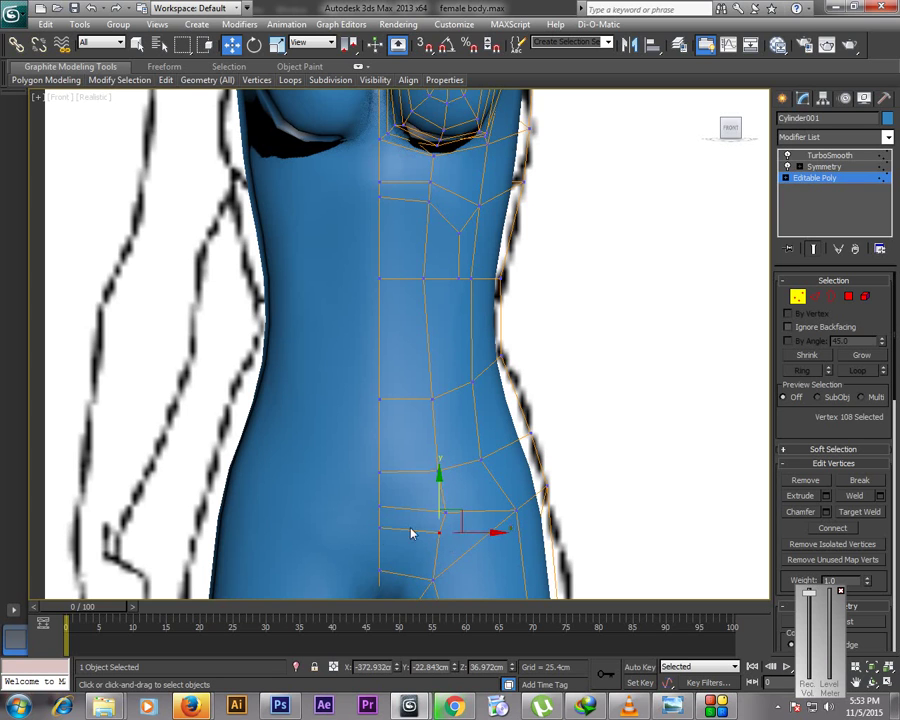
pyautogui.click(380, 528)
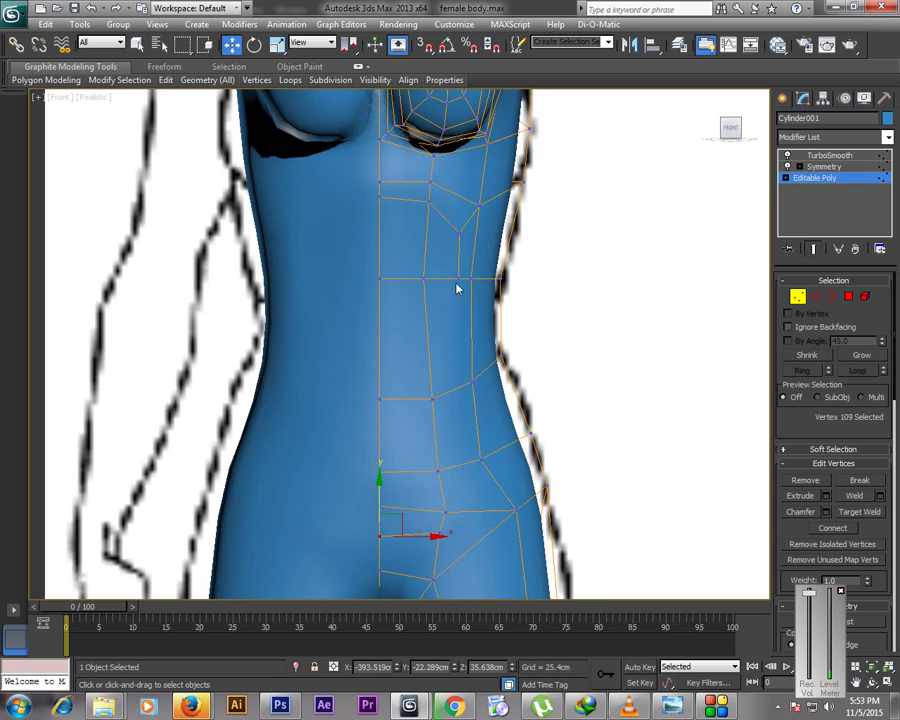
# Cut a new edge line from the waist row down through the abdomen and across to the centreline above the crotch
pyautogui.rightClick(472, 458)
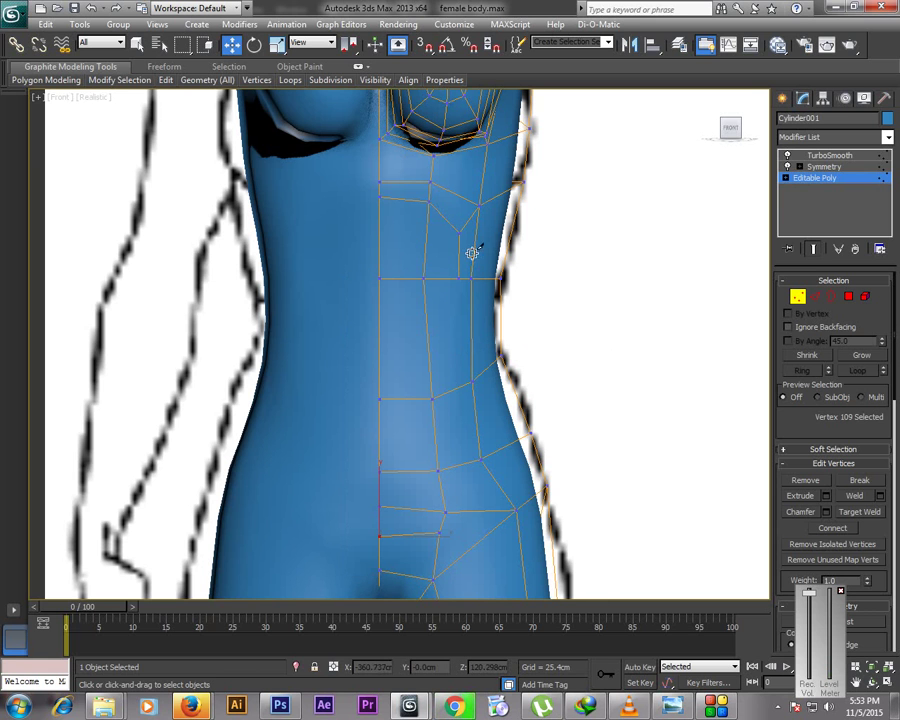
pyautogui.moveTo(464, 272); pyautogui.dragTo(457, 382)
pyautogui.click(462, 386)
pyautogui.click(467, 463)
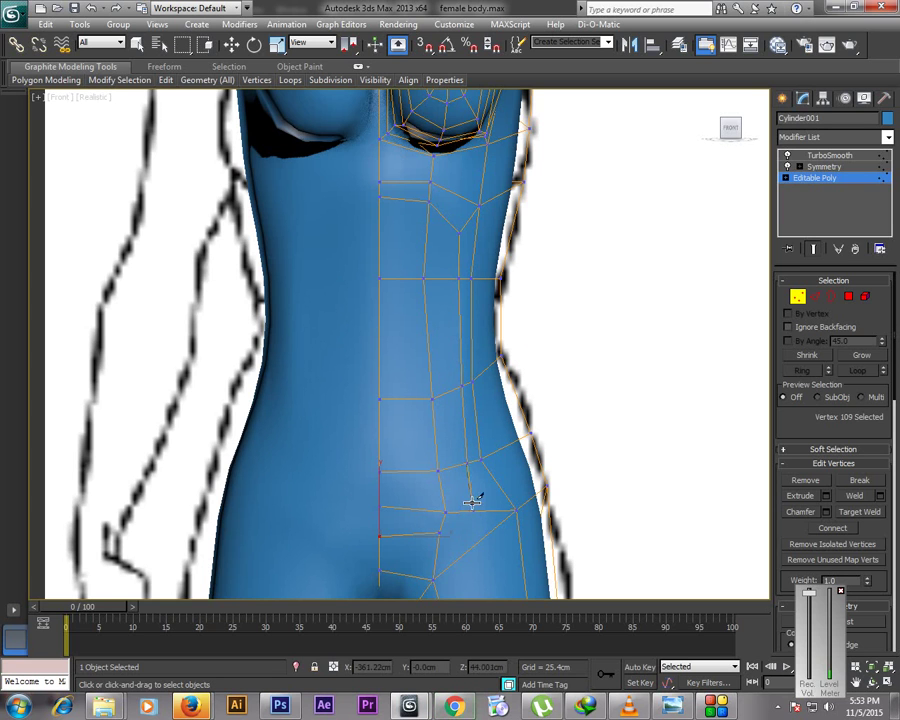
pyautogui.moveTo(472, 498); pyautogui.dragTo(380, 553)
pyautogui.click(379, 553)
pyautogui.rightClick(459, 552)
# Finish the abdomen cut and shift the three vertices beside the centreline in the row below the waist inward
pyautogui.press('w')
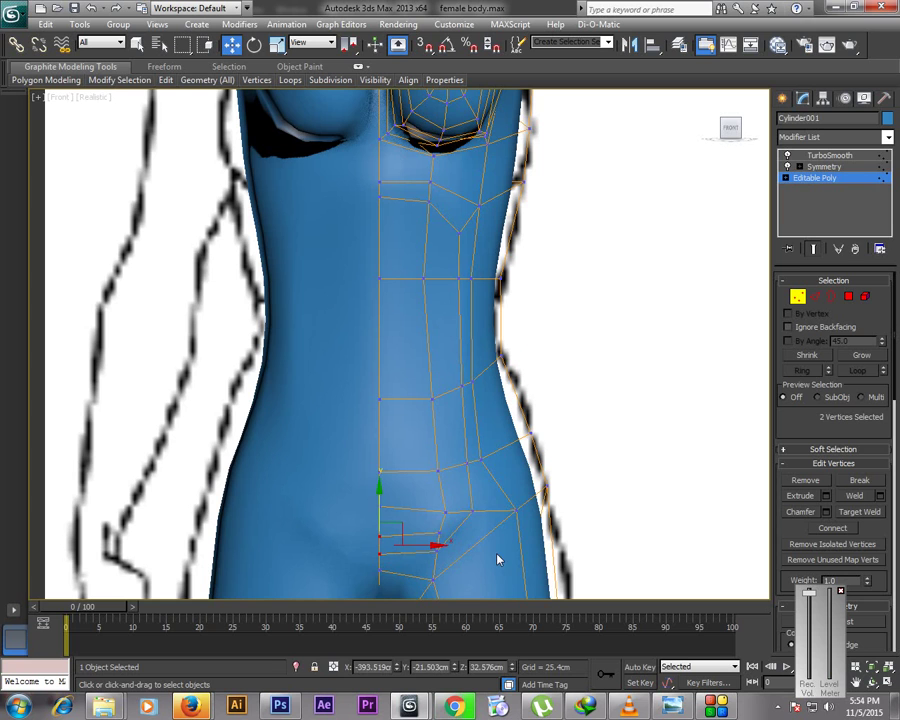
pyautogui.click(472, 511)
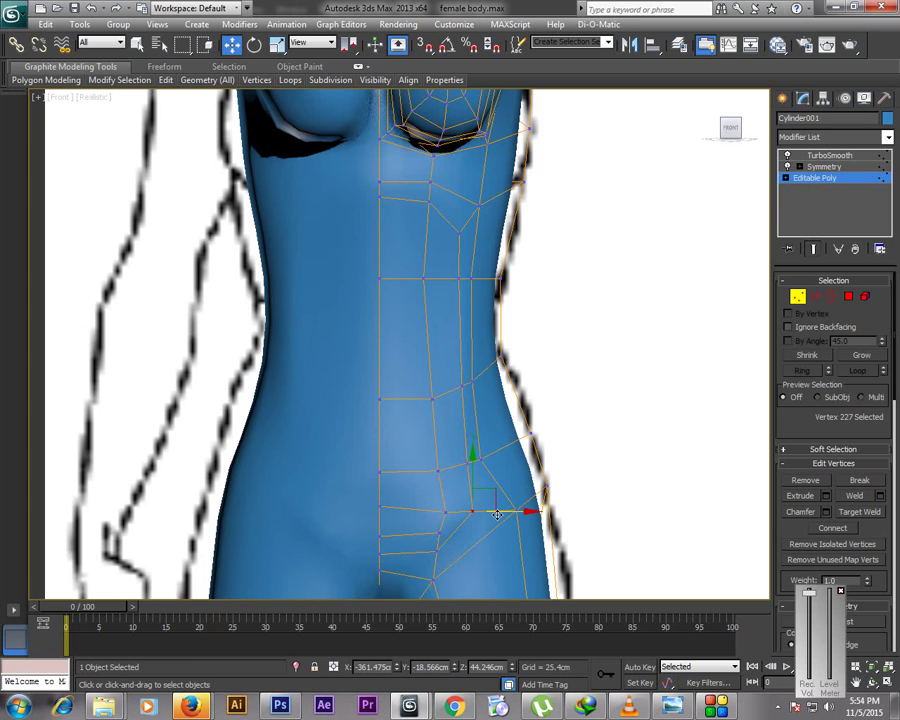
pyautogui.click(463, 387)
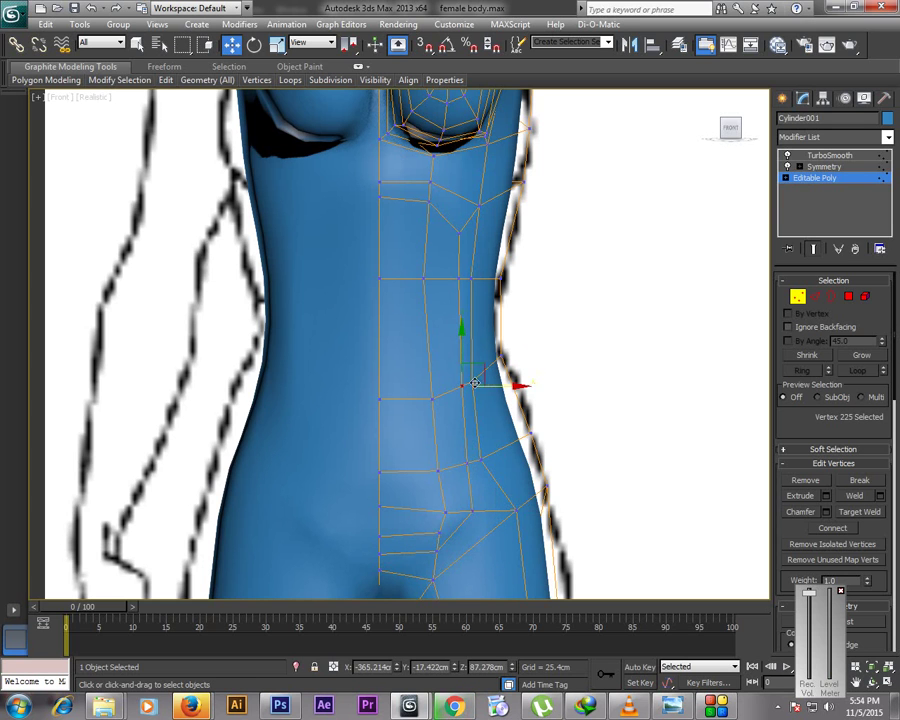
pyautogui.keyDown('ctrl'); pyautogui.click(472, 382); pyautogui.keyUp('ctrl')
pyautogui.keyDown('ctrl'); pyautogui.click(433, 399); pyautogui.keyUp('ctrl')
pyautogui.moveTo(494, 390); pyautogui.dragTo(478, 389)
pyautogui.click(467, 491)
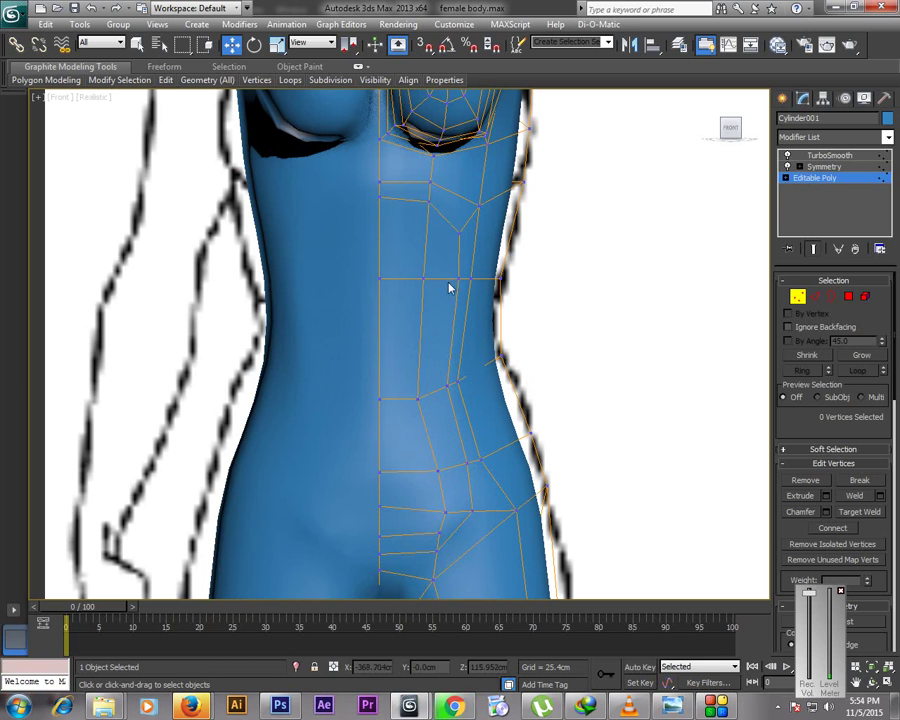
# Lower the six vertices of the ribcage contour below the breasts slightly
pyautogui.click(381, 196)
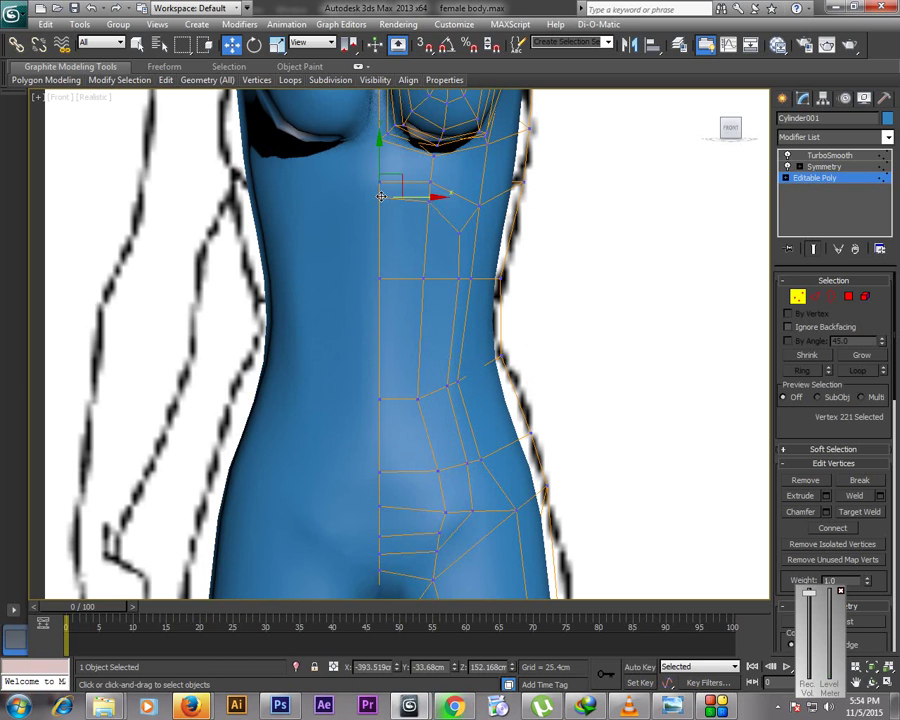
pyautogui.keyDown('ctrl'); pyautogui.click(379, 183); pyautogui.keyUp('ctrl')
pyautogui.keyDown('ctrl'); pyautogui.click(430, 183); pyautogui.keyUp('ctrl')
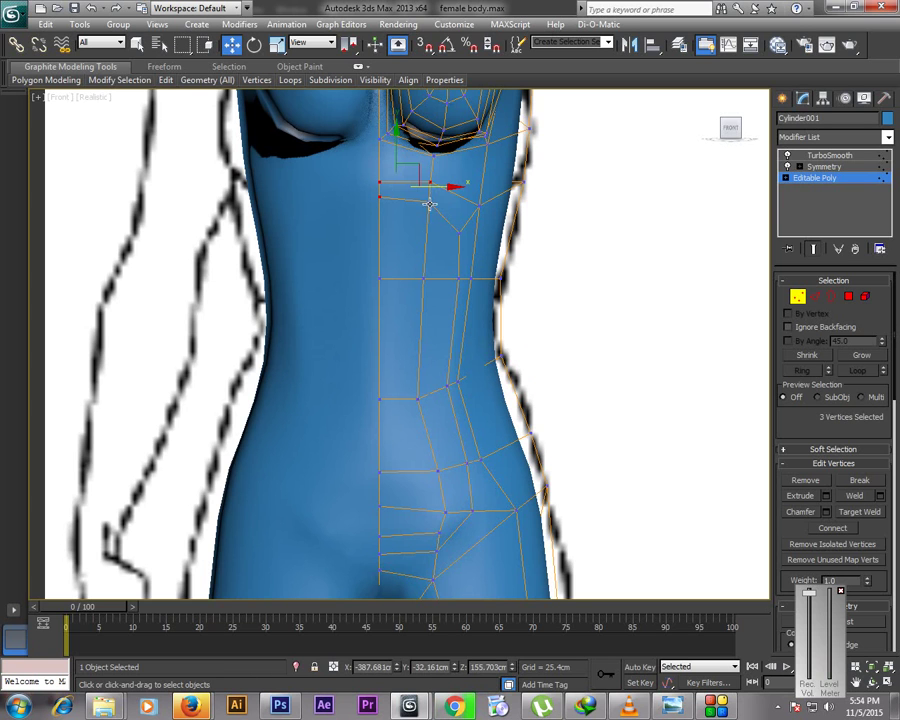
pyautogui.keyDown('ctrl'); pyautogui.click(432, 204); pyautogui.keyUp('ctrl')
pyautogui.keyDown('ctrl'); pyautogui.click(460, 233); pyautogui.keyUp('ctrl')
pyautogui.keyDown('ctrl'); pyautogui.click(479, 206); pyautogui.keyUp('ctrl')
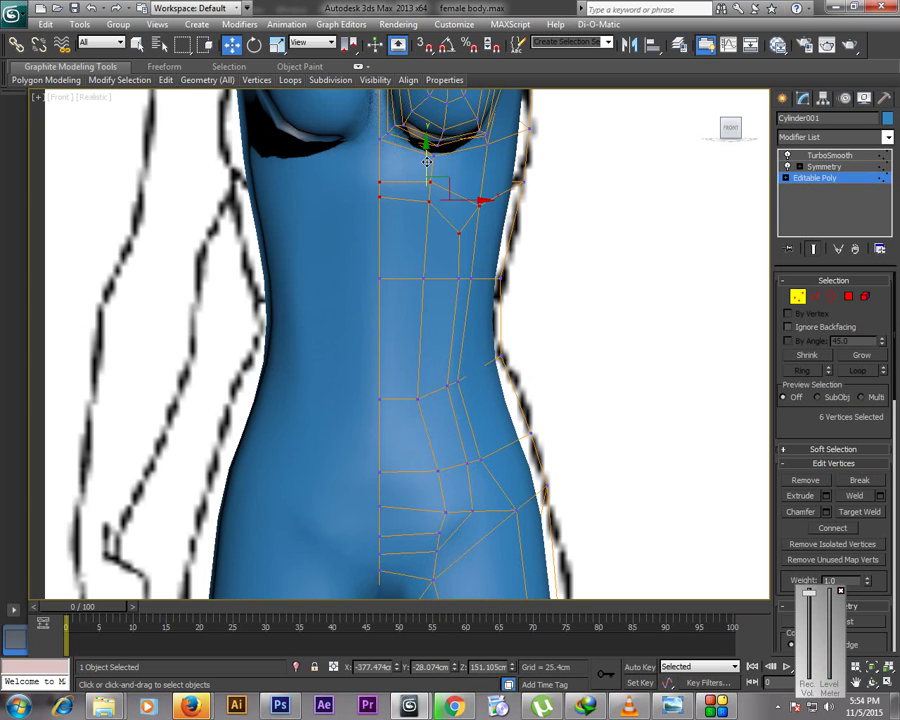
pyautogui.click(437, 447)
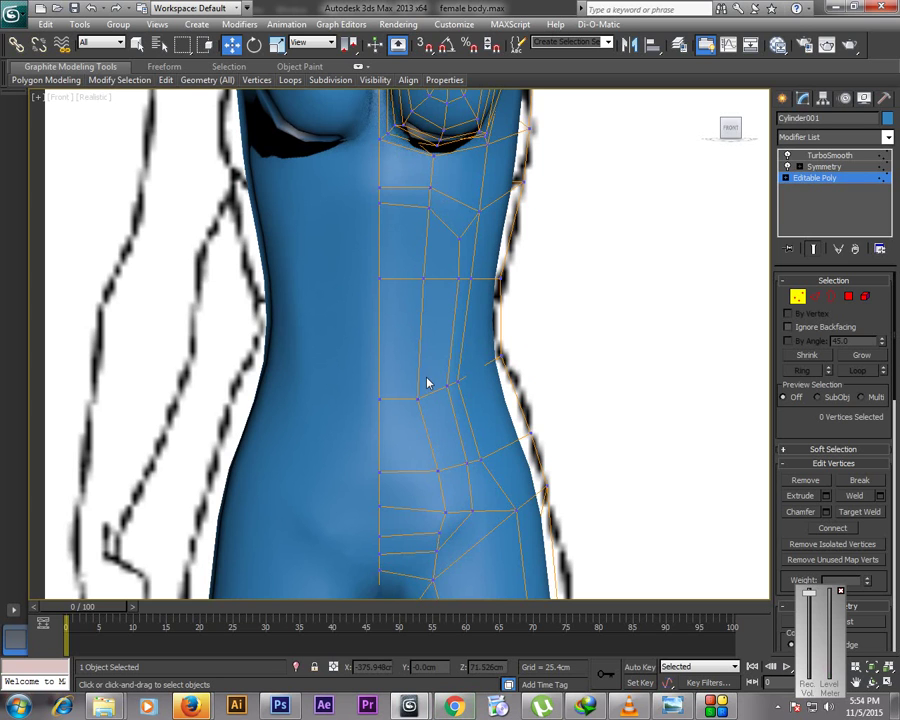
# Shift the lower-abdomen vertex beside the centreline inward, followed by the two vertices below it
pyautogui.click(437, 471)
pyautogui.moveTo(476, 472); pyautogui.dragTo(462, 469)
pyautogui.click(445, 514)
pyautogui.keyDown('ctrl'); pyautogui.click(441, 533); pyautogui.keyUp('ctrl')
pyautogui.moveTo(464, 524); pyautogui.dragTo(445, 522)
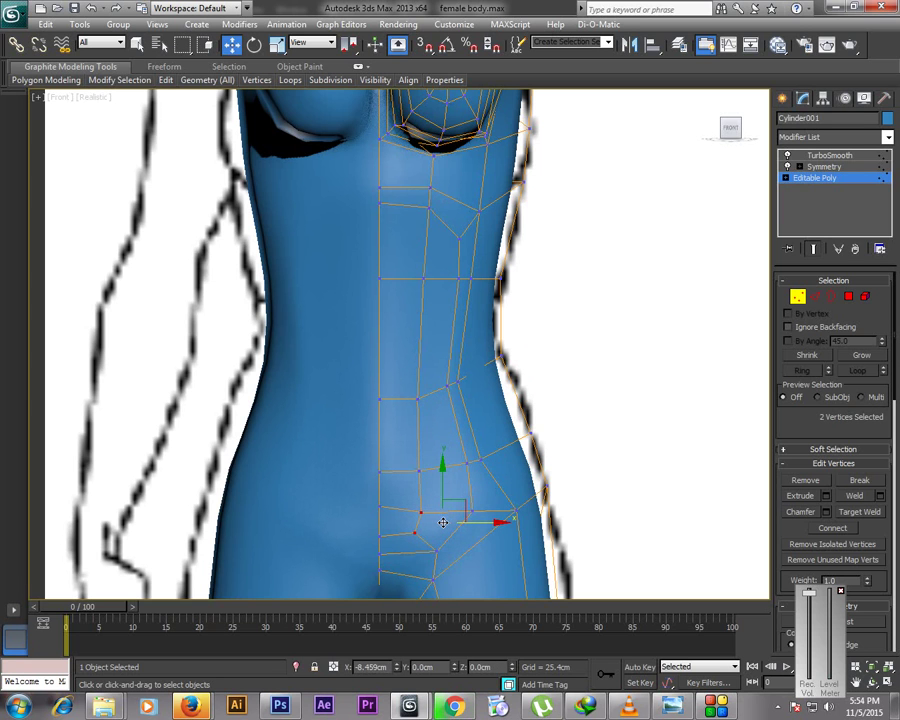
pyautogui.click(454, 423)
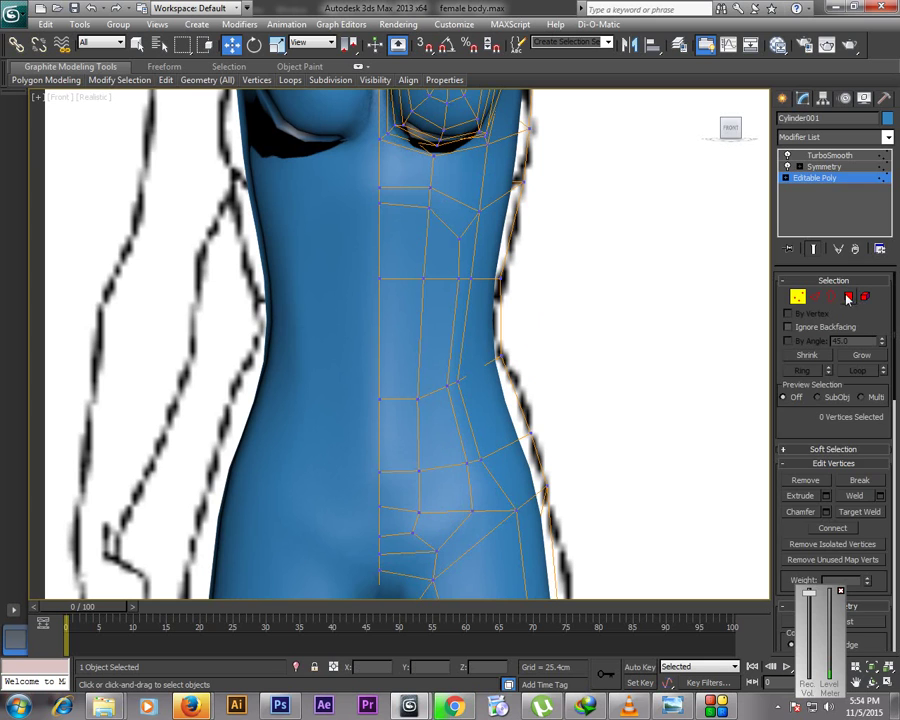
# Select the polygons enclosed by the abdomen contour from the ribcage down to above the crotch and push them slightly inward along the Y axis
pyautogui.click(848, 298)
pyautogui.click(408, 244)
pyautogui.keyDown('ctrl'); pyautogui.click(440, 250); pyautogui.keyUp('ctrl')
pyautogui.keyDown('ctrl'); pyautogui.click(402, 362); pyautogui.keyUp('ctrl')
pyautogui.keyDown('ctrl'); pyautogui.click(402, 424); pyautogui.keyUp('ctrl')
pyautogui.keyDown('ctrl'); pyautogui.click(440, 440); pyautogui.keyUp('ctrl')
pyautogui.keyDown('ctrl'); pyautogui.click(440, 488); pyautogui.keyUp('ctrl')
pyautogui.keyDown('ctrl'); pyautogui.click(410, 506); pyautogui.keyUp('ctrl')
pyautogui.keyDown('ctrl'); pyautogui.click(404, 518); pyautogui.keyUp('ctrl')
pyautogui.keyDown('ctrl'); pyautogui.click(422, 532); pyautogui.keyUp('ctrl')
pyautogui.keyDown('ctrl'); pyautogui.click(420, 538); pyautogui.keyUp('ctrl')
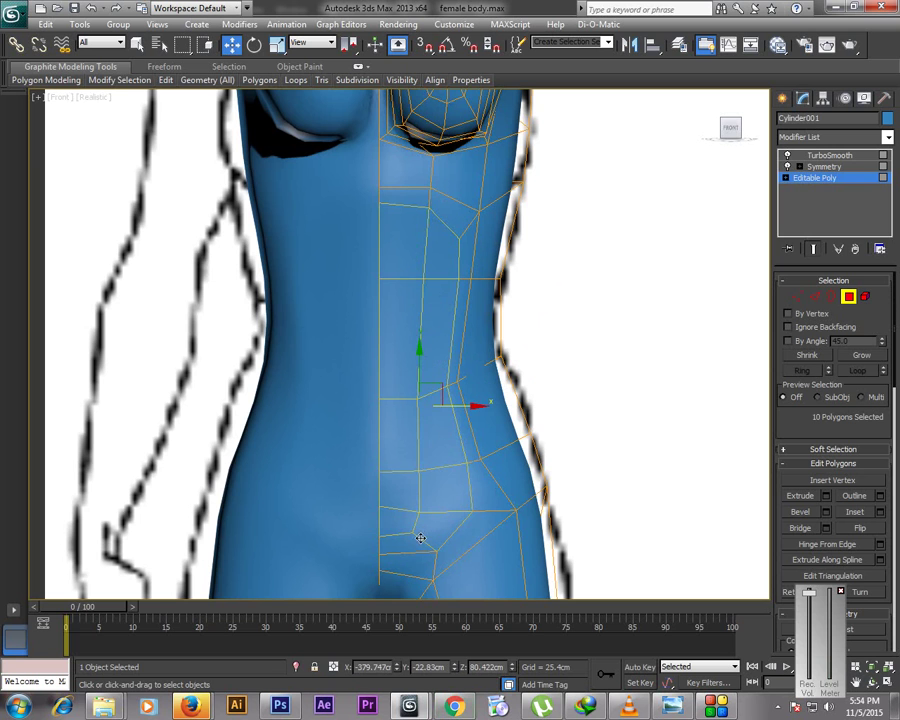
pyautogui.keyDown('ctrl'); pyautogui.click(409, 545); pyautogui.keyUp('ctrl')
pyautogui.hotkey('alt', 'w')
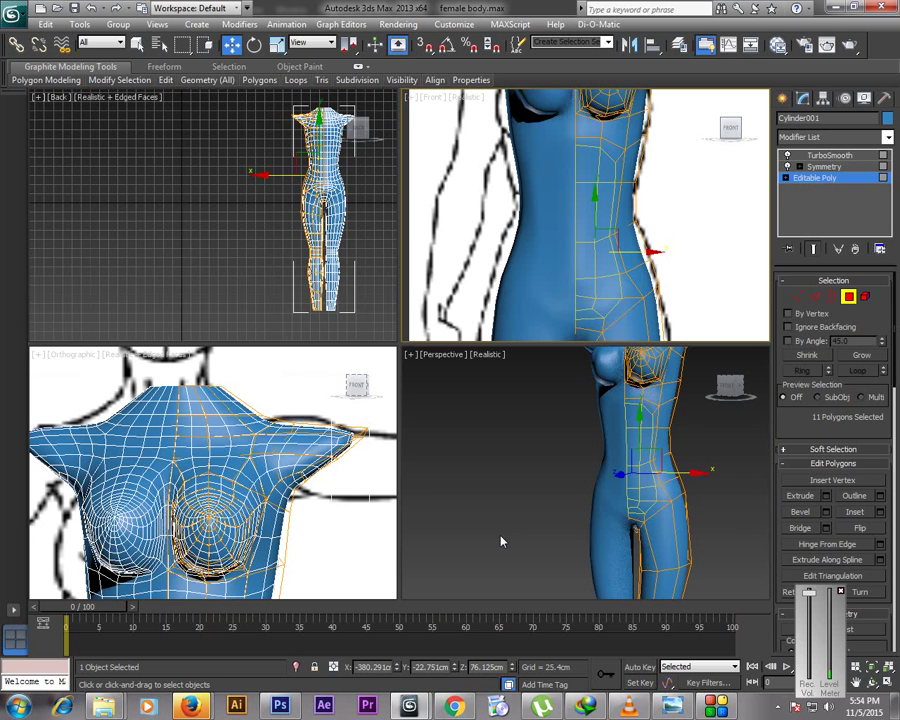
pyautogui.hotkey('alt', 'w')
pyautogui.press('e')
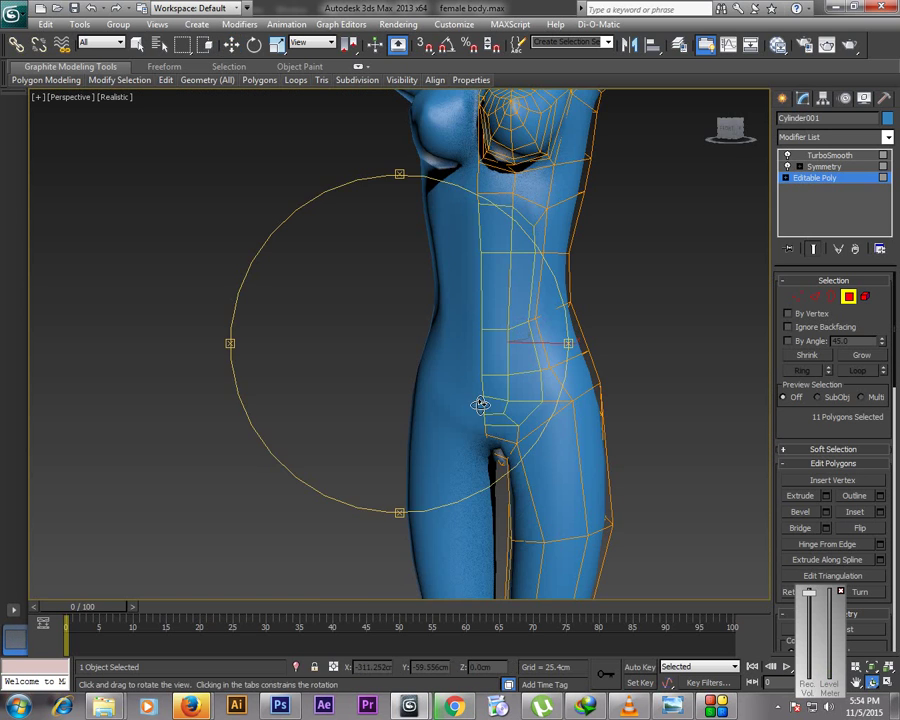
pyautogui.keyDown('alt'); pyautogui.moveTo(408, 319); pyautogui.dragTo(522, 342, button='middle'); pyautogui.keyUp('alt')
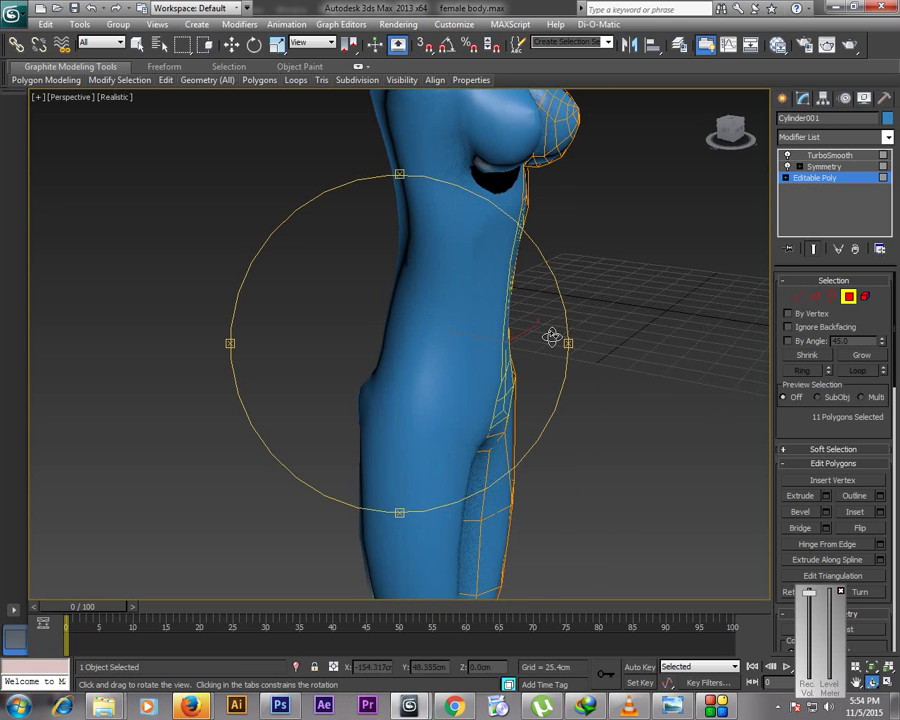
pyautogui.press('w')
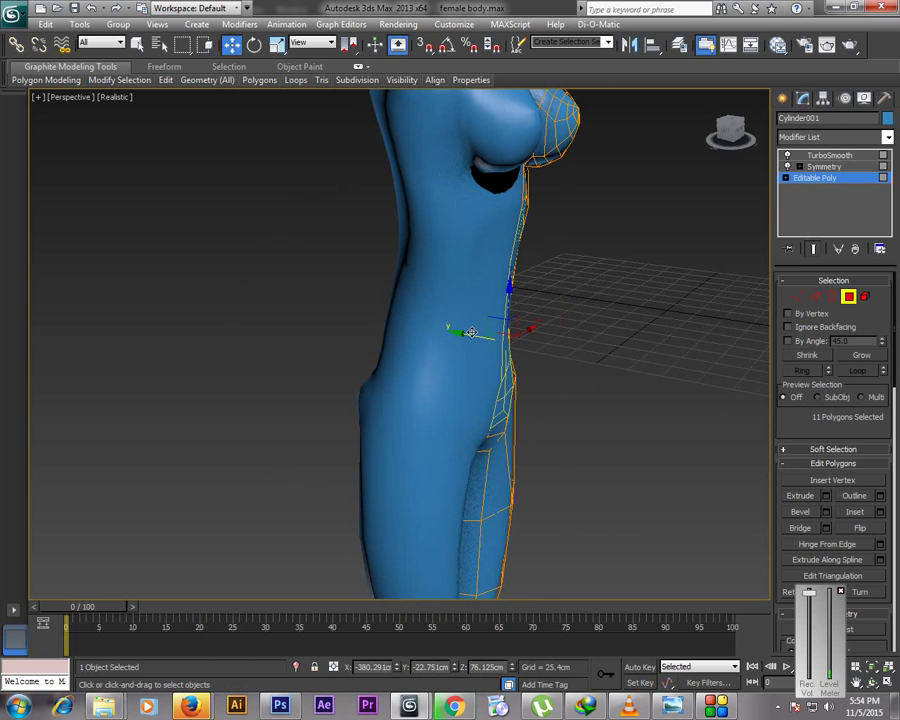
pyautogui.moveTo(468, 332); pyautogui.dragTo(468, 332)
pyautogui.click(574, 338)
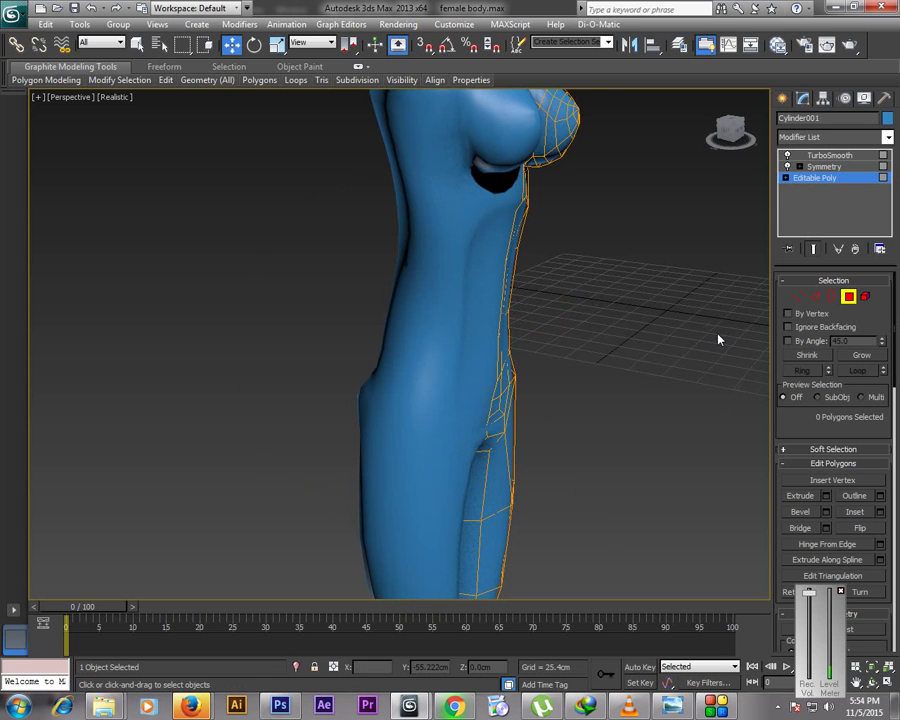
# Delete the TurboSmooth modifier and convert the body with its Symmetry modifier to an Editable Poly
pyautogui.keyDown('alt'); pyautogui.moveTo(691, 494); pyautogui.dragTo(304, 243, button='middle'); pyautogui.keyUp('alt')
pyautogui.keyDown('alt'); pyautogui.moveTo(426, 253); pyautogui.dragTo(476, 288, button='middle'); pyautogui.keyUp('alt')
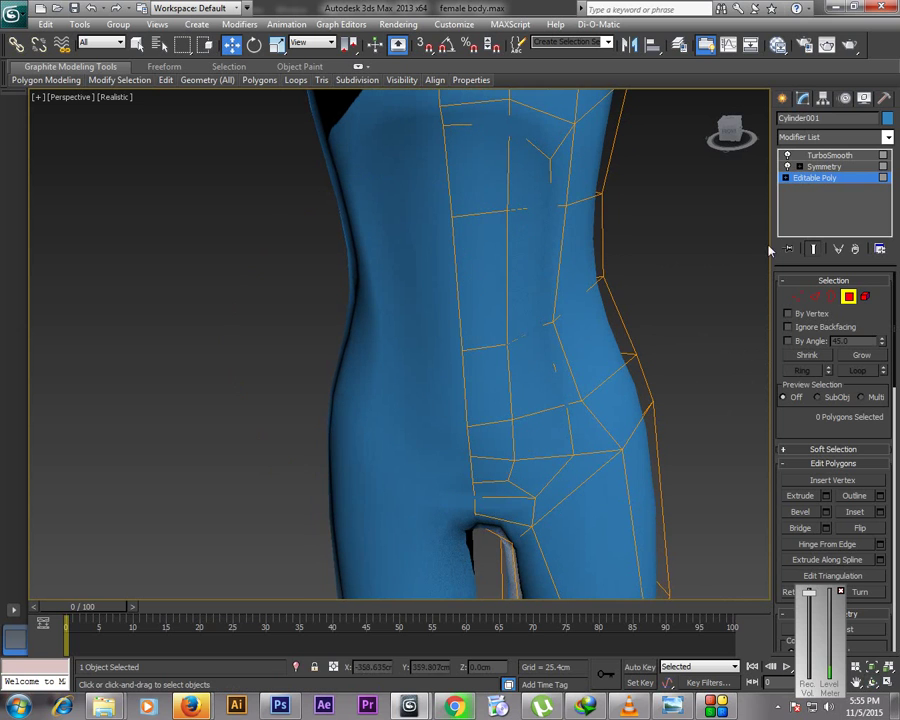
pyautogui.click(876, 182)
pyautogui.rightClick(826, 156)
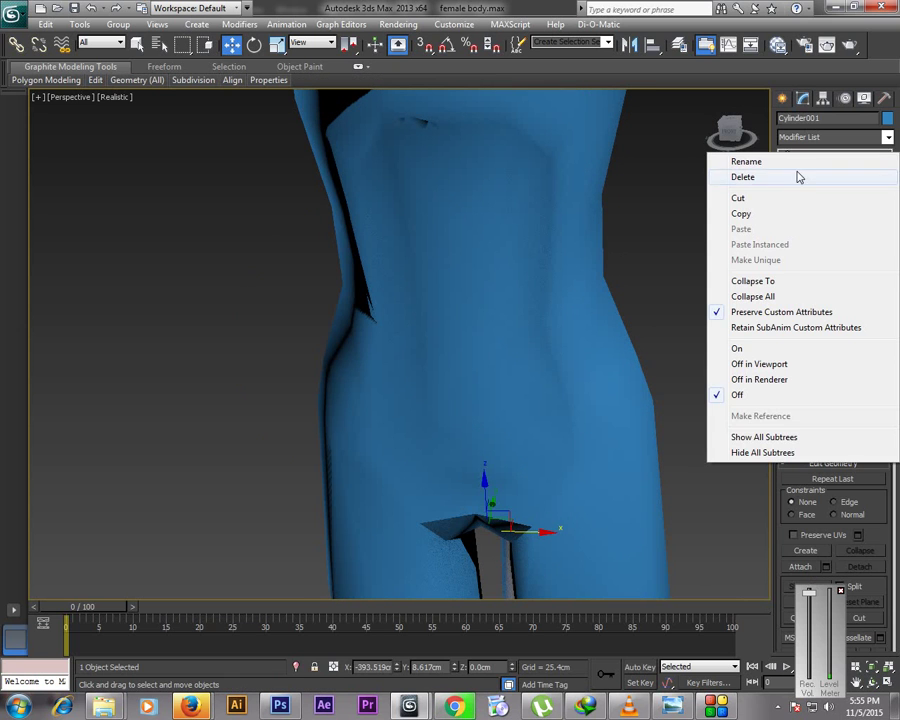
pyautogui.click(790, 178)
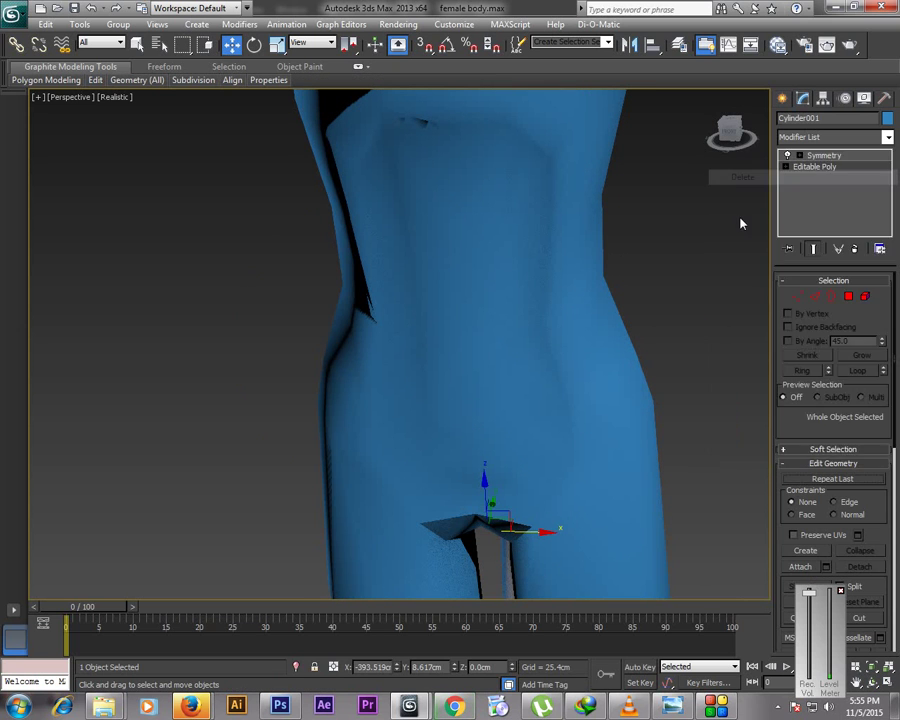
pyautogui.rightClick(592, 226)
pyautogui.moveTo(711, 353)
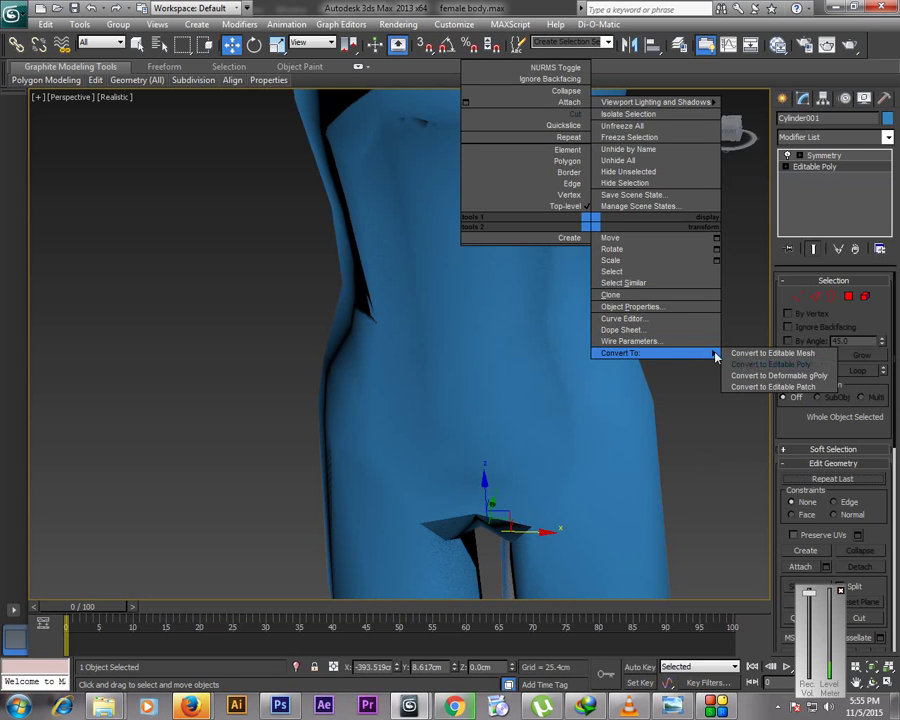
pyautogui.click(775, 373)
# Show edged faces and inset all polygons of the abdomen panel on both halves, from below the breasts to above the crotch
pyautogui.click(848, 296)
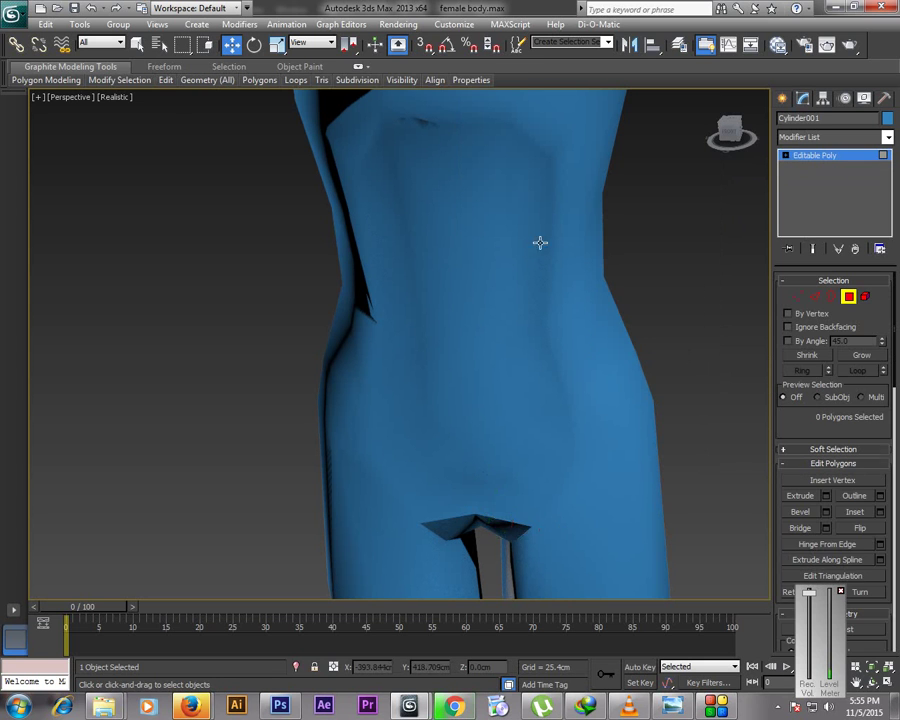
pyautogui.press('F4')
pyautogui.click(458, 186)
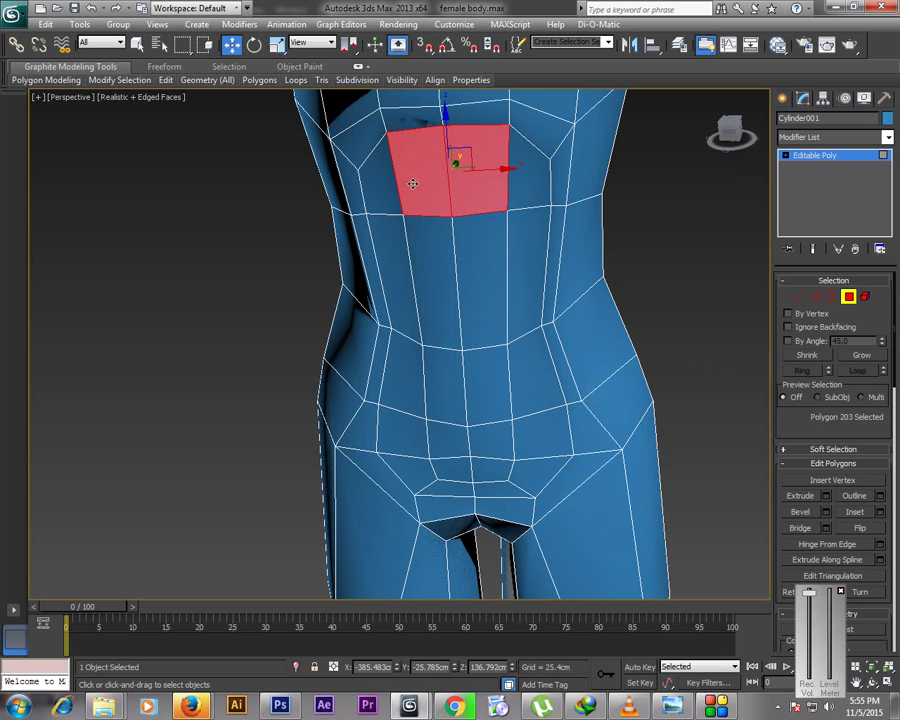
pyautogui.keyDown('ctrl'); pyautogui.click(395, 265); pyautogui.keyUp('ctrl')
pyautogui.keyDown('ctrl'); pyautogui.click(424, 280); pyautogui.keyUp('ctrl')
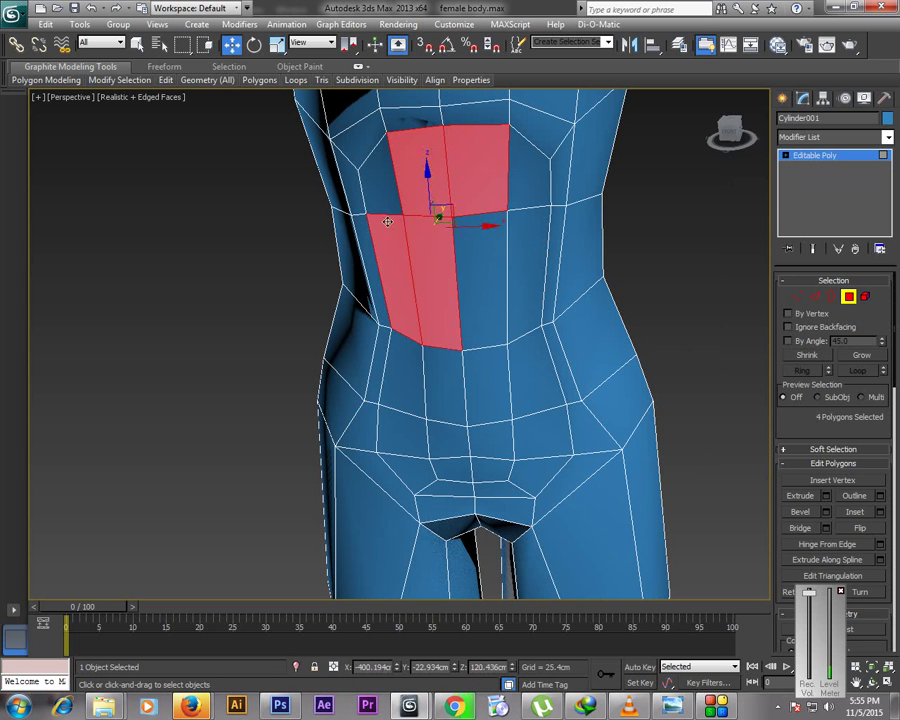
pyautogui.keyDown('ctrl'); pyautogui.click(382, 190); pyautogui.keyUp('ctrl')
pyautogui.keyDown('ctrl'); pyautogui.click(527, 190); pyautogui.keyUp('ctrl')
pyautogui.keyDown('ctrl'); pyautogui.click(495, 255); pyautogui.keyUp('ctrl')
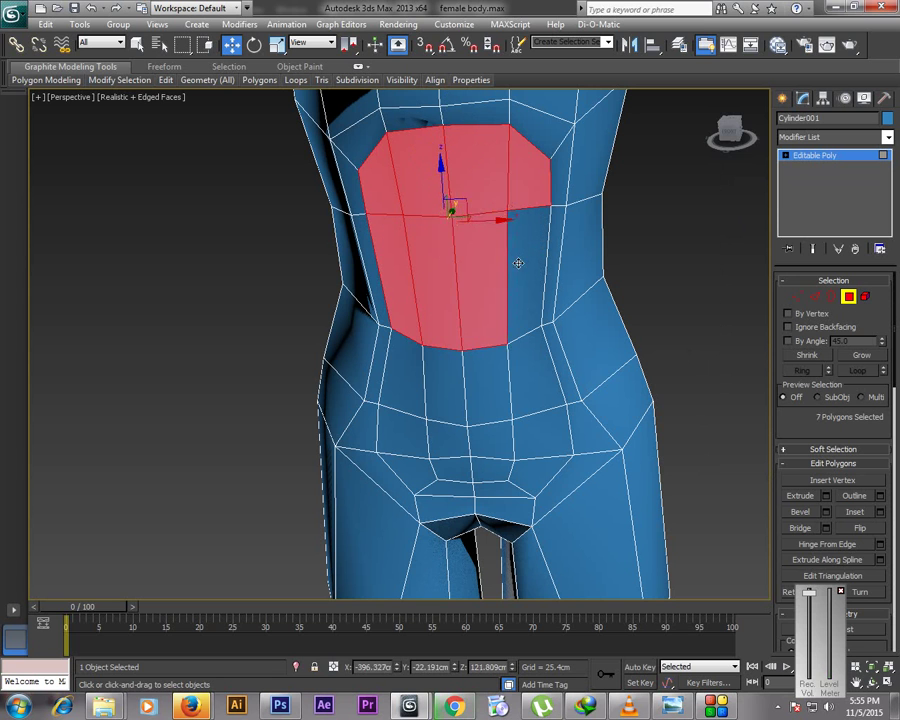
pyautogui.keyDown('ctrl'); pyautogui.click(520, 263); pyautogui.keyUp('ctrl')
pyautogui.keyDown('ctrl'); pyautogui.click(530, 370); pyautogui.keyUp('ctrl')
pyautogui.keyDown('ctrl'); pyautogui.click(485, 385); pyautogui.keyUp('ctrl')
pyautogui.keyDown('ctrl'); pyautogui.click(436, 385); pyautogui.keyUp('ctrl')
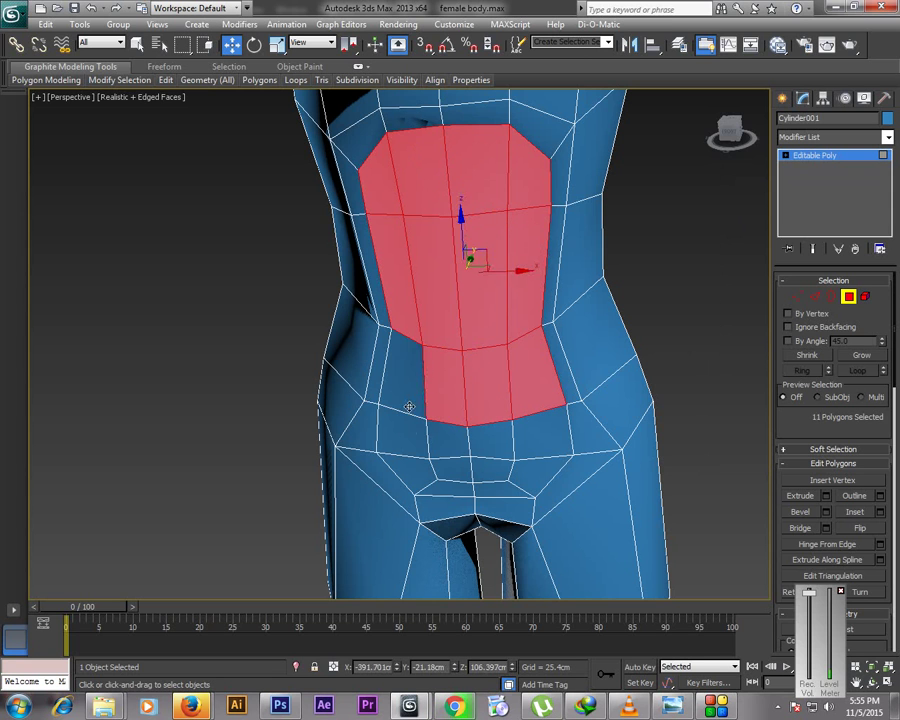
pyautogui.keyDown('ctrl'); pyautogui.click(410, 404); pyautogui.keyUp('ctrl')
pyautogui.keyDown('ctrl'); pyautogui.click(412, 439); pyautogui.keyUp('ctrl')
pyautogui.keyDown('ctrl'); pyautogui.click(416, 474); pyautogui.keyUp('ctrl')
pyautogui.keyDown('ctrl'); pyautogui.click(452, 470); pyautogui.keyUp('ctrl')
pyautogui.keyDown('ctrl'); pyautogui.click(457, 489); pyautogui.keyUp('ctrl')
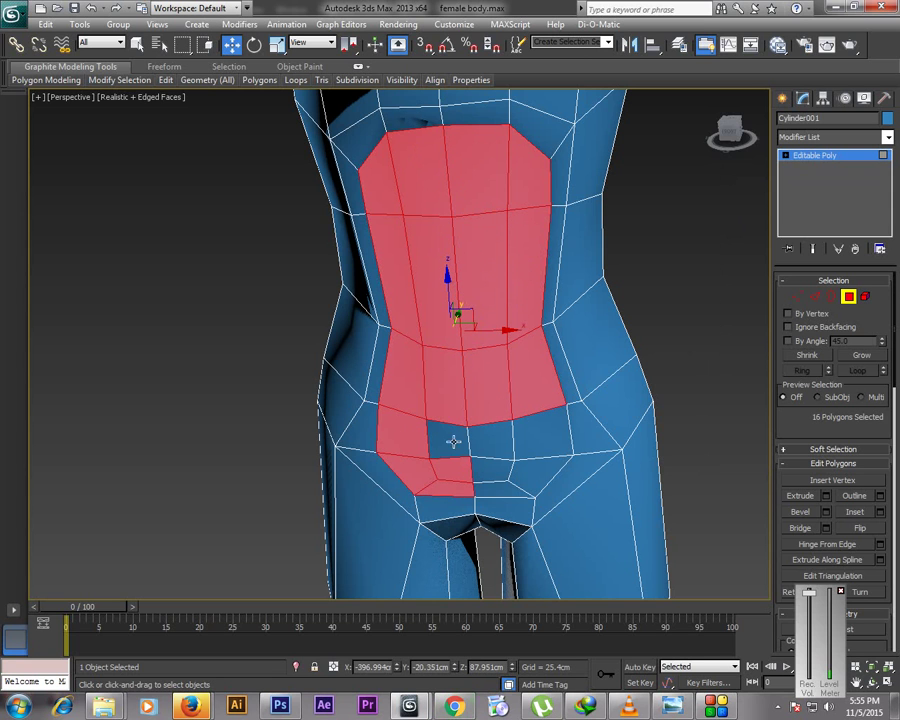
pyautogui.keyDown('ctrl'); pyautogui.click(452, 440); pyautogui.keyUp('ctrl')
pyautogui.keyDown('ctrl'); pyautogui.click(492, 440); pyautogui.keyUp('ctrl')
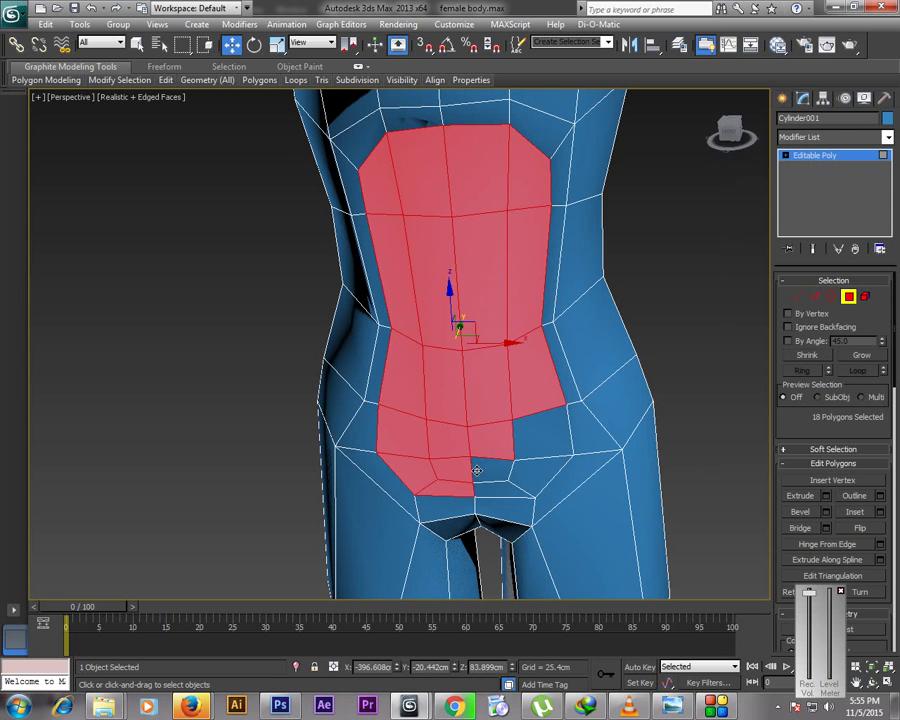
pyautogui.keyDown('ctrl'); pyautogui.click(479, 471); pyautogui.keyUp('ctrl')
pyautogui.keyDown('ctrl'); pyautogui.click(495, 486); pyautogui.keyUp('ctrl')
pyautogui.keyDown('ctrl'); pyautogui.click(542, 473); pyautogui.keyUp('ctrl')
pyautogui.keyDown('ctrl'); pyautogui.click(545, 437); pyautogui.keyUp('ctrl')
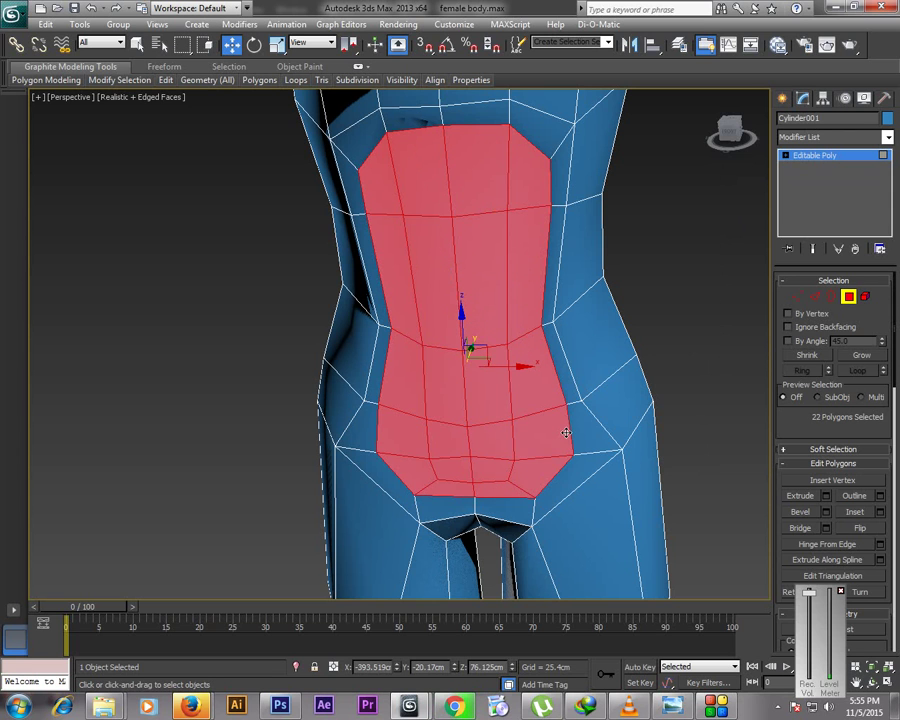
pyautogui.rightClick(567, 438)
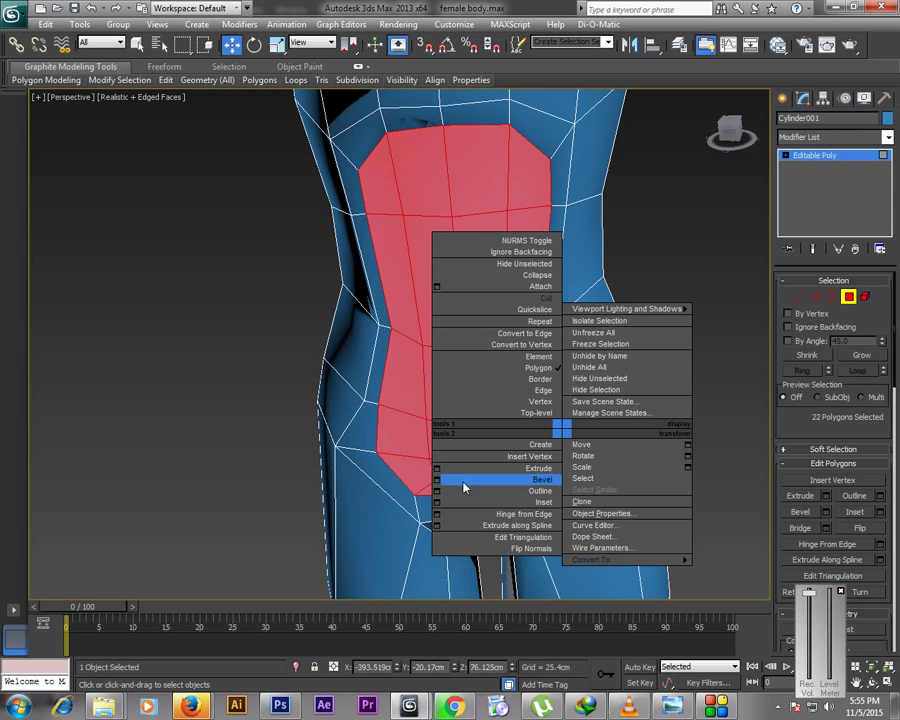
pyautogui.click(437, 503)
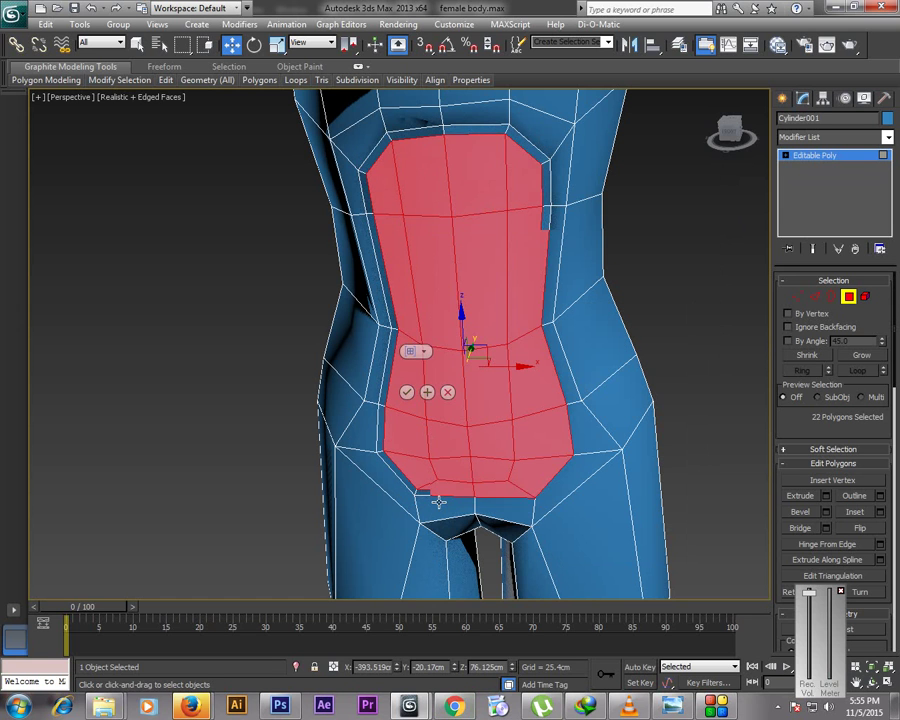
pyautogui.click(407, 392)
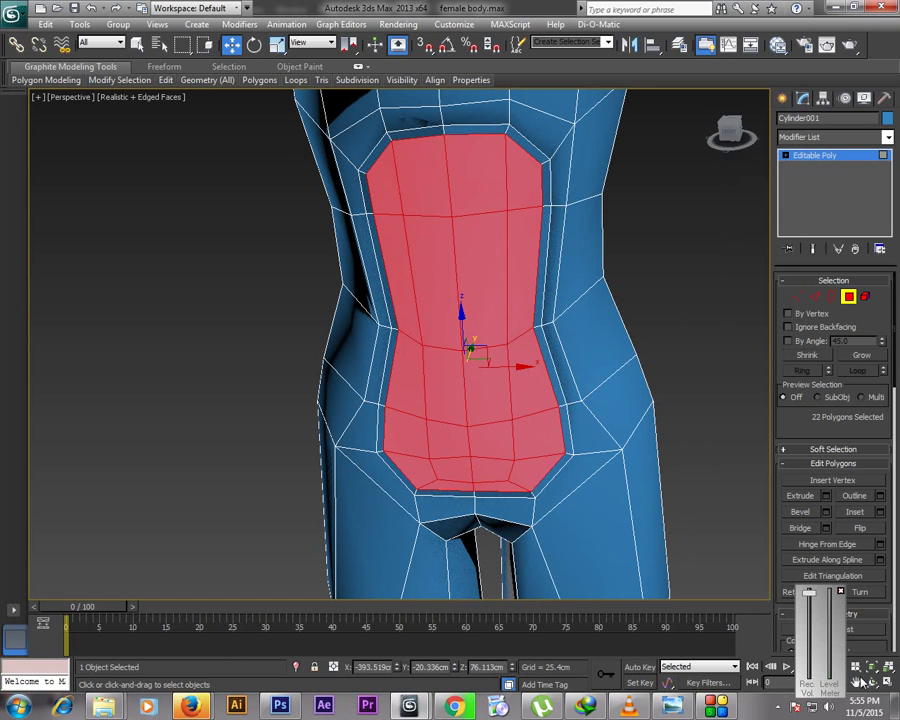
# Push the inset abdomen panel back about 1.5 cm along the Y axis, and its waist-row centreline vertex about 1.4 cm
pyautogui.keyDown('alt'); pyautogui.moveTo(460, 330); pyautogui.dragTo(530, 315, button='middle'); pyautogui.keyUp('alt')
pyautogui.moveTo(426, 368); pyautogui.dragTo(416, 368)
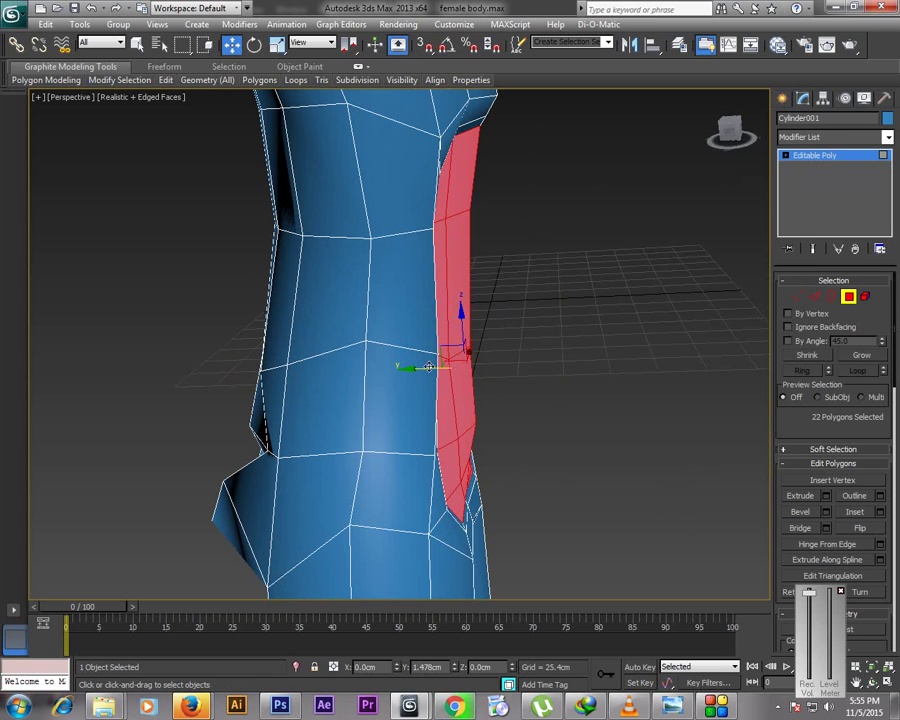
pyautogui.click(797, 296)
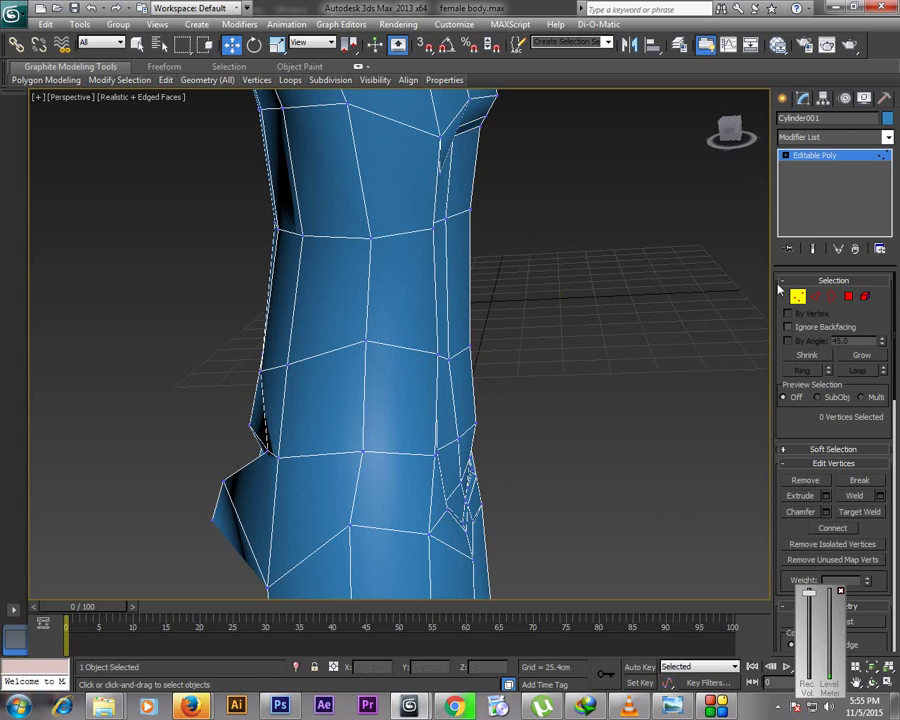
pyautogui.click(432, 211)
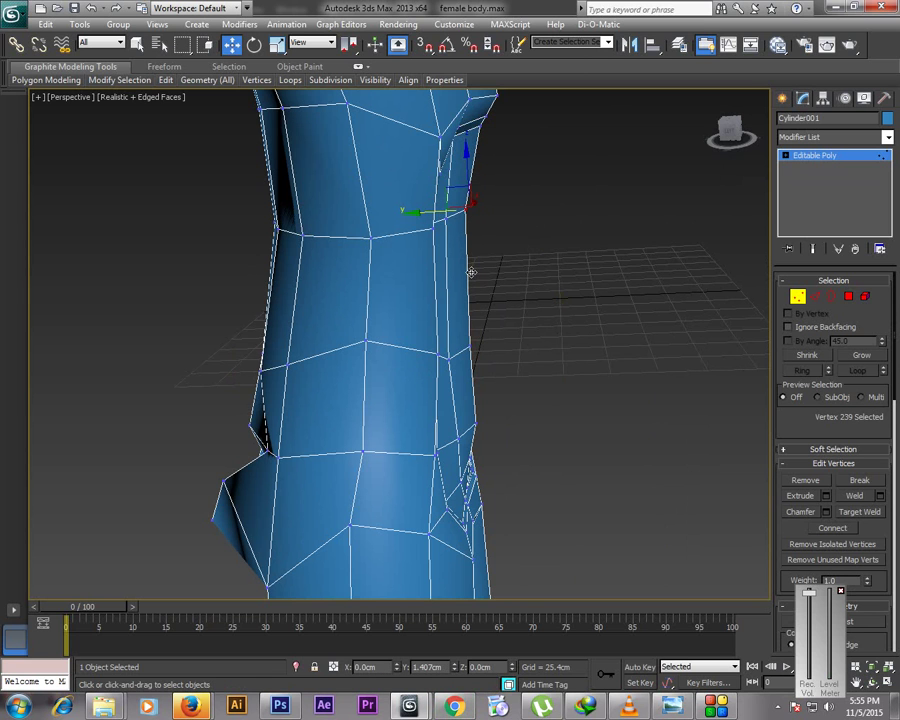
pyautogui.moveTo(471, 272); pyautogui.dragTo(468, 273)
# Adjust the centreline vertex in the lower part of the inset abdomen panel along the Y axis
pyautogui.click(471, 466)
pyautogui.click(856, 682)
pyautogui.moveTo(604, 404); pyautogui.dragTo(474, 175)
pyautogui.scroll(3, 468, 251)
pyautogui.moveTo(322, 168); pyautogui.dragTo(438, 277)
pyautogui.press('w')
pyautogui.click(462, 284)
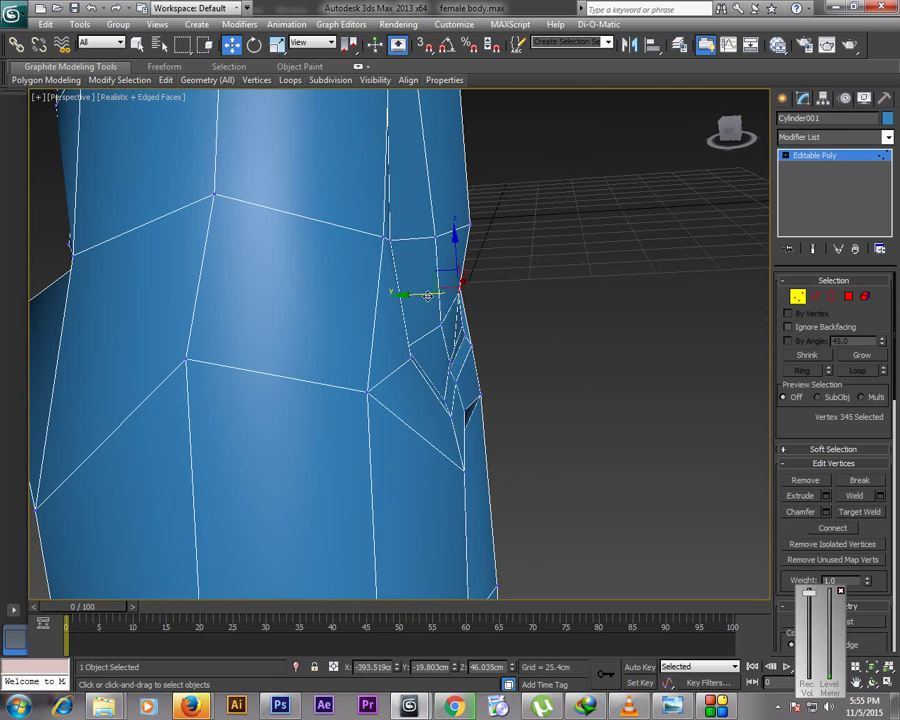
# Shift the vertices around the abdomen panel's bottom rim, just above the crotch, slightly along the Y axis to even out its depth
pyautogui.click(446, 372)
pyautogui.click(450, 365)
pyautogui.hotkey('ctrl', 'r')
pyautogui.moveTo(506, 374); pyautogui.dragTo(450, 350)
pyautogui.rightClick(489, 377)
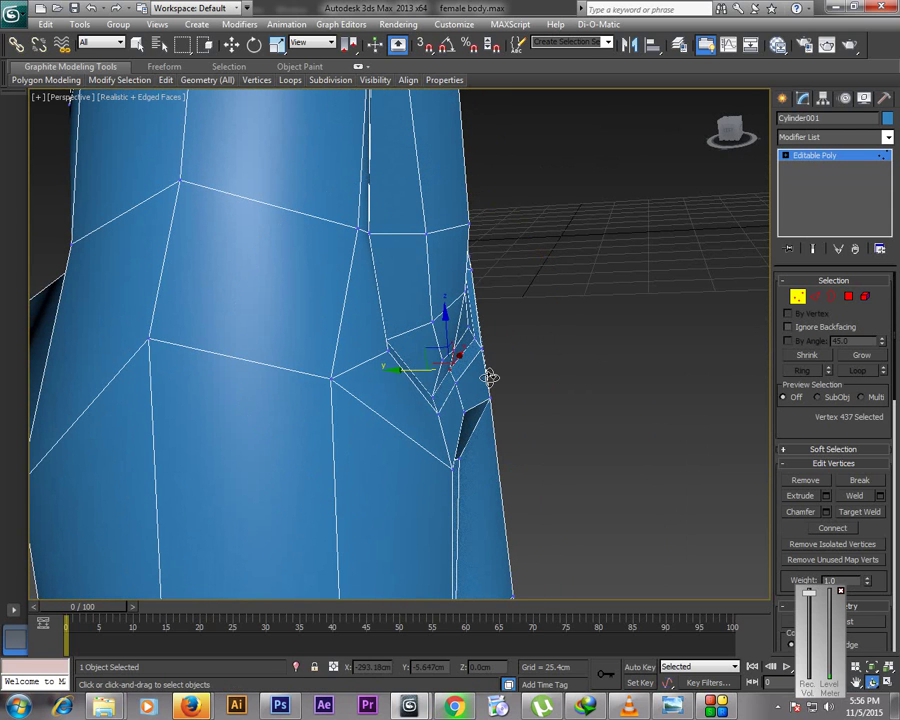
pyautogui.press('w')
pyautogui.keyDown('ctrl'); pyautogui.click(468, 415); pyautogui.keyUp('ctrl')
pyautogui.keyDown('ctrl'); pyautogui.click(432, 387); pyautogui.keyUp('ctrl')
pyautogui.click(526, 374)
pyautogui.moveTo(454, 370); pyautogui.dragTo(424, 409)
pyautogui.click(469, 411)
pyautogui.click(550, 317)
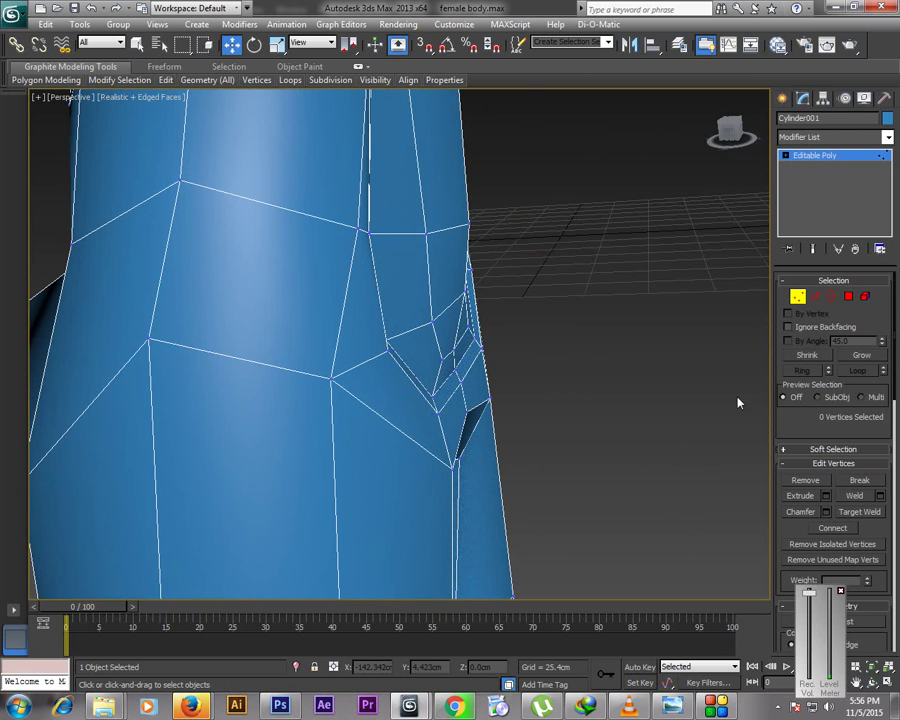
# Apply a TurboSmooth modifier to the whole body and inspect the smoothed abdomen and hips from the front without edged faces
pyautogui.click(801, 298)
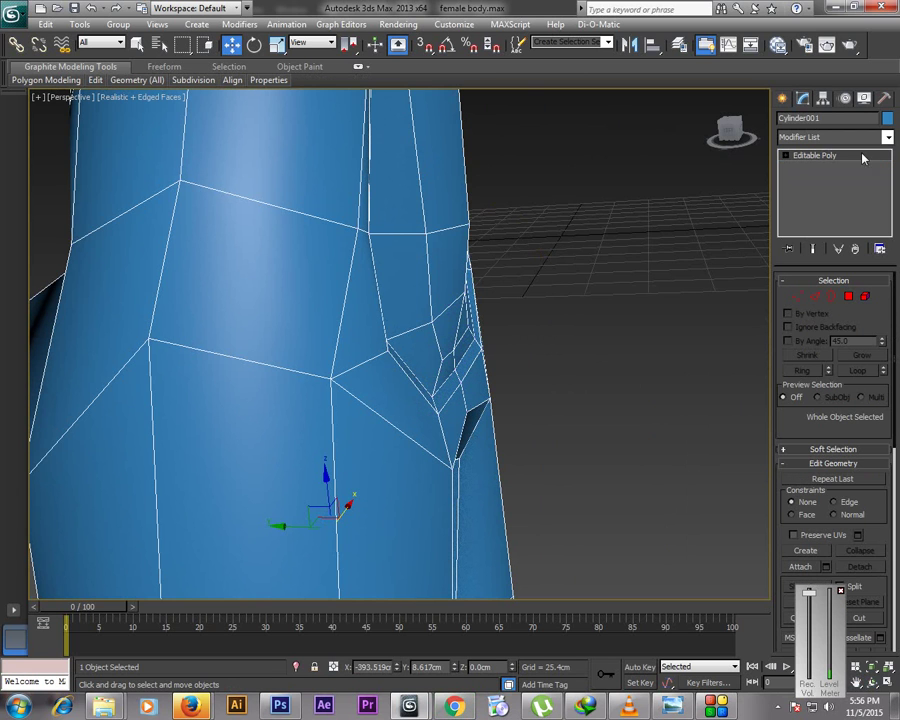
pyautogui.click(887, 137)
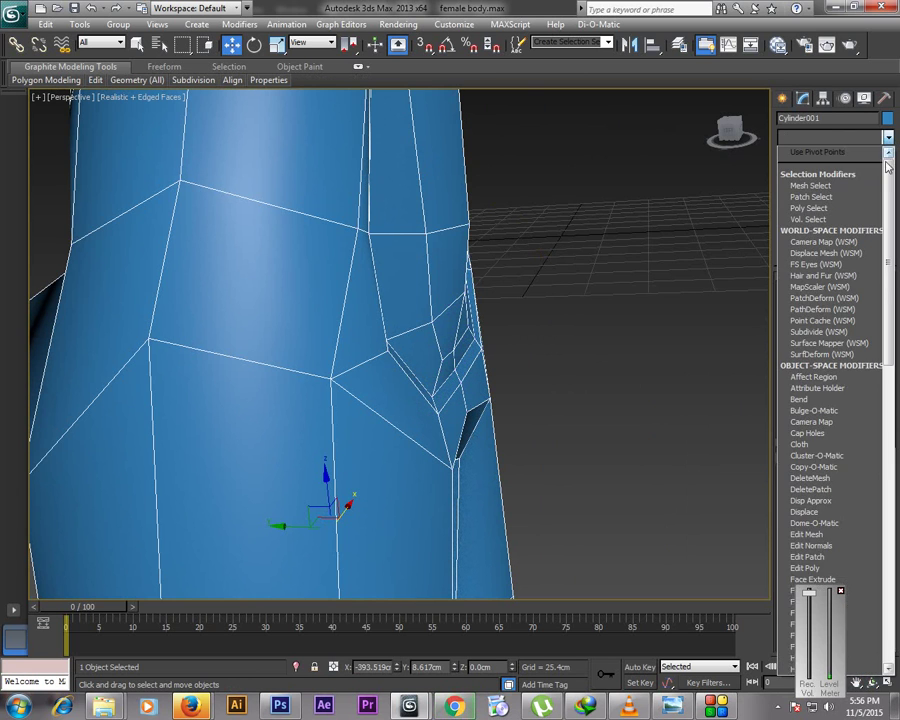
pyautogui.press('t')
pyautogui.click(811, 489)
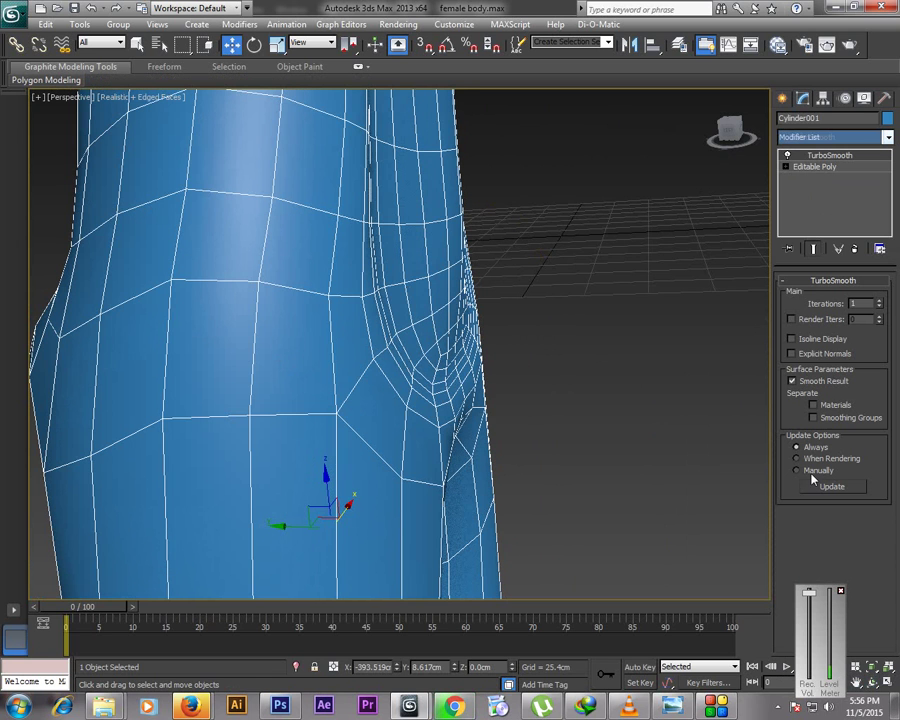
pyautogui.click(869, 682)
pyautogui.press('F4')
pyautogui.moveTo(490, 364); pyautogui.dragTo(365, 322)
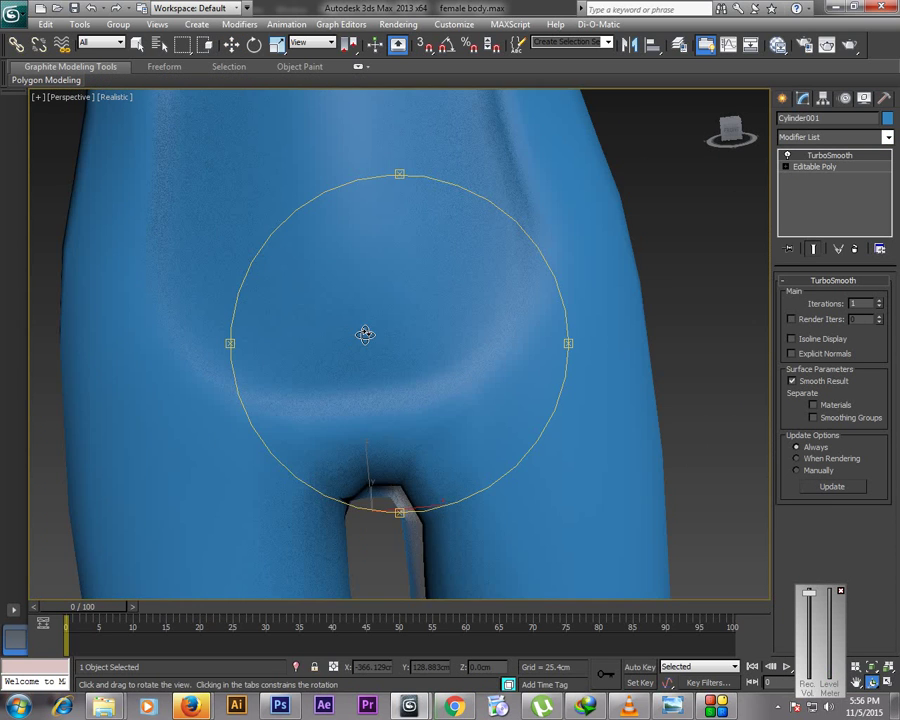
pyautogui.scroll(-5, 367, 323)
pyautogui.moveTo(419, 323)
pyautogui.mouseDown()
pyautogui.moveTo(500, 327)
pyautogui.moveTo(444, 295)
pyautogui.moveTo(410, 296)
pyautogui.moveTo(426, 300)
pyautogui.mouseUp()
pyautogui.scroll(2, 500, 327)
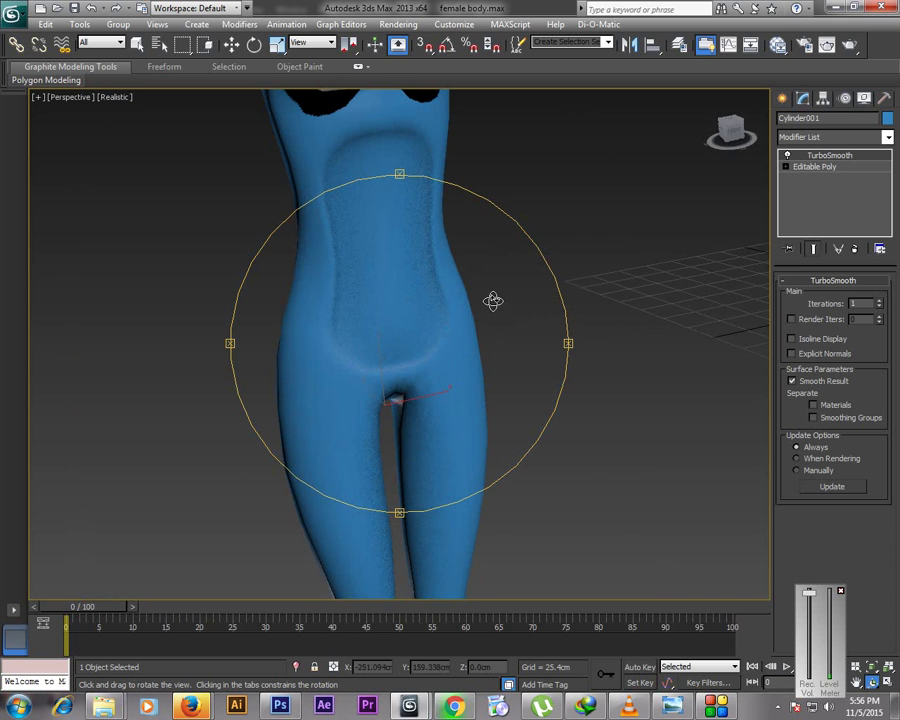
pyautogui.press('w')
# In the Editable Poly below TurboSmooth, delete all torso and upper-thigh polygons on the figure's right half, selecting them in the front view
pyautogui.click(818, 167)
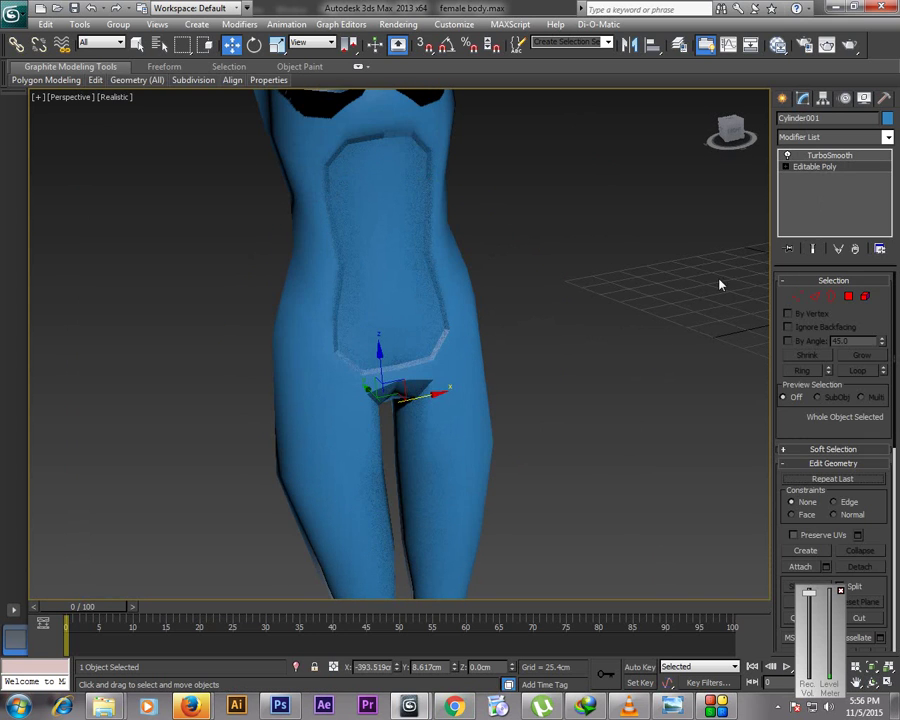
pyautogui.click(849, 296)
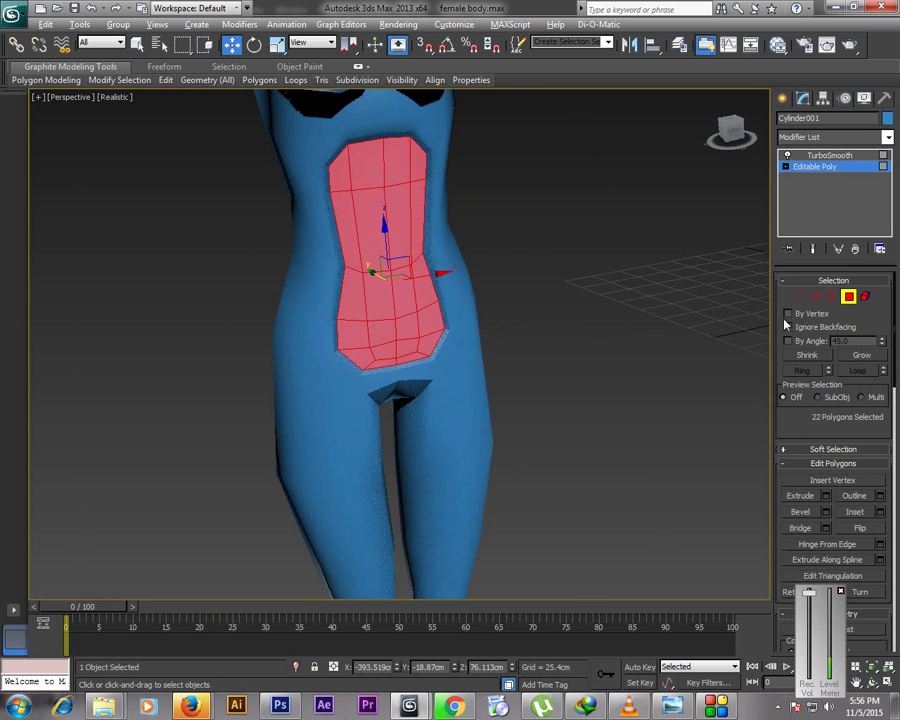
pyautogui.hotkey('alt', 'w')
pyautogui.click(460, 210)
pyautogui.scroll(-5, 463, 212)
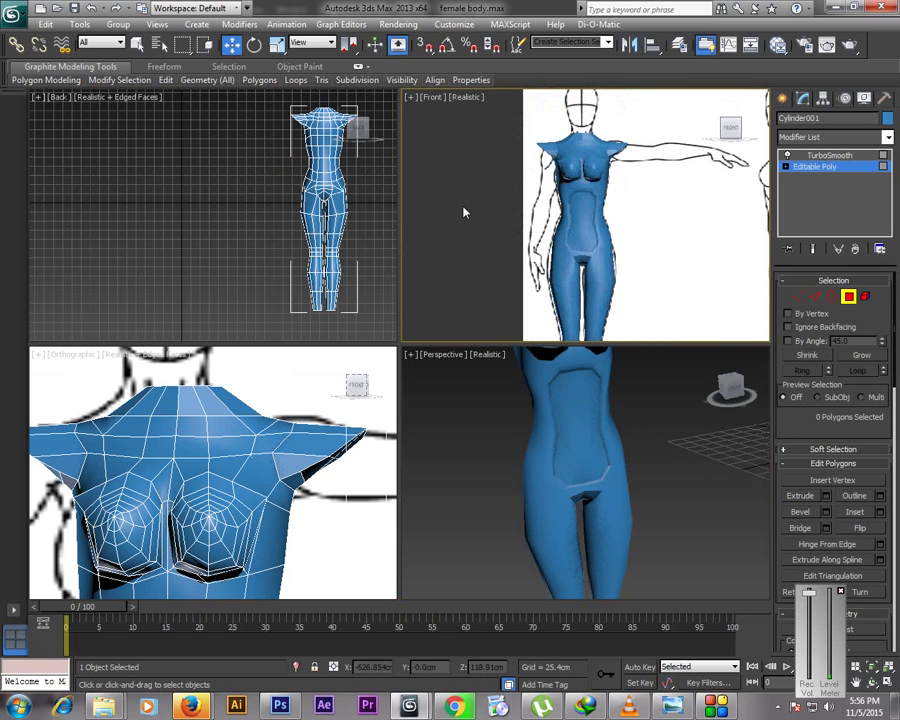
pyautogui.press('F4')
pyautogui.moveTo(489, 120); pyautogui.dragTo(576, 375)
pyautogui.moveTo(584, 298); pyautogui.dragTo(580, 263)
pyautogui.scroll(4, 583, 268)
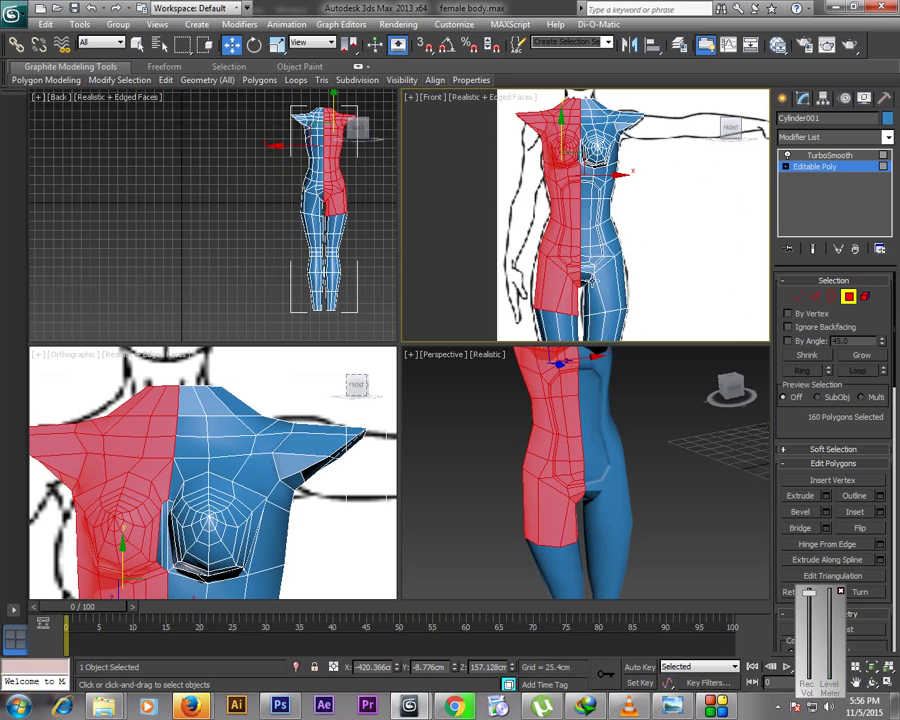
pyautogui.click(855, 684)
pyautogui.moveTo(591, 189); pyautogui.dragTo(565, 134)
pyautogui.scroll(4, 603, 245)
pyautogui.press('Delete')
pyautogui.press('Escape')
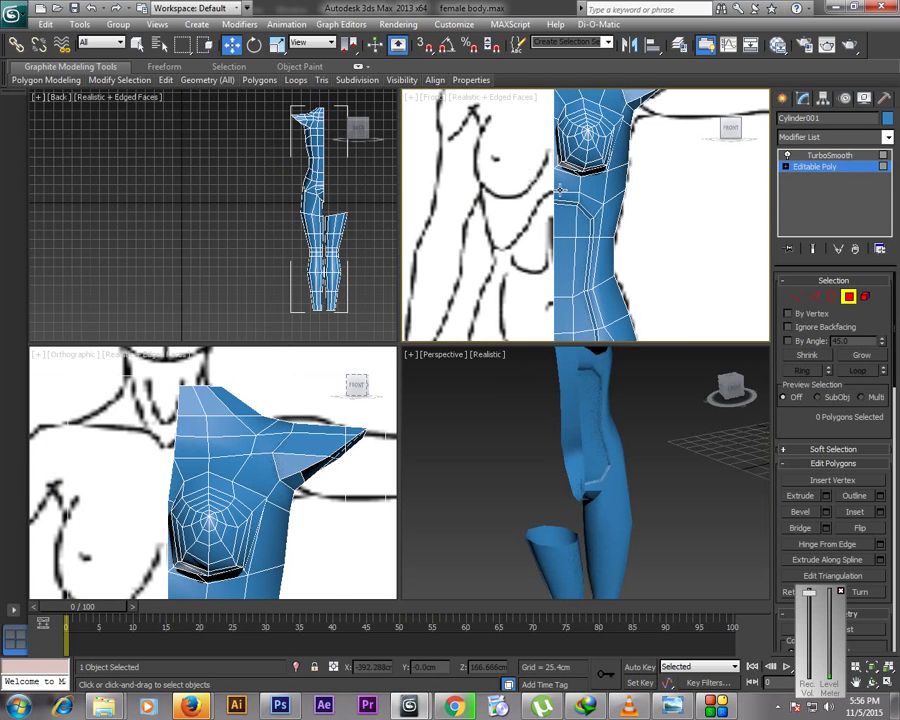
# Delete the remaining lower-leg polygons on the figure's right half so only the other half of the body is left
pyautogui.click(856, 683)
pyautogui.moveTo(478, 118); pyautogui.dragTo(518, 692)
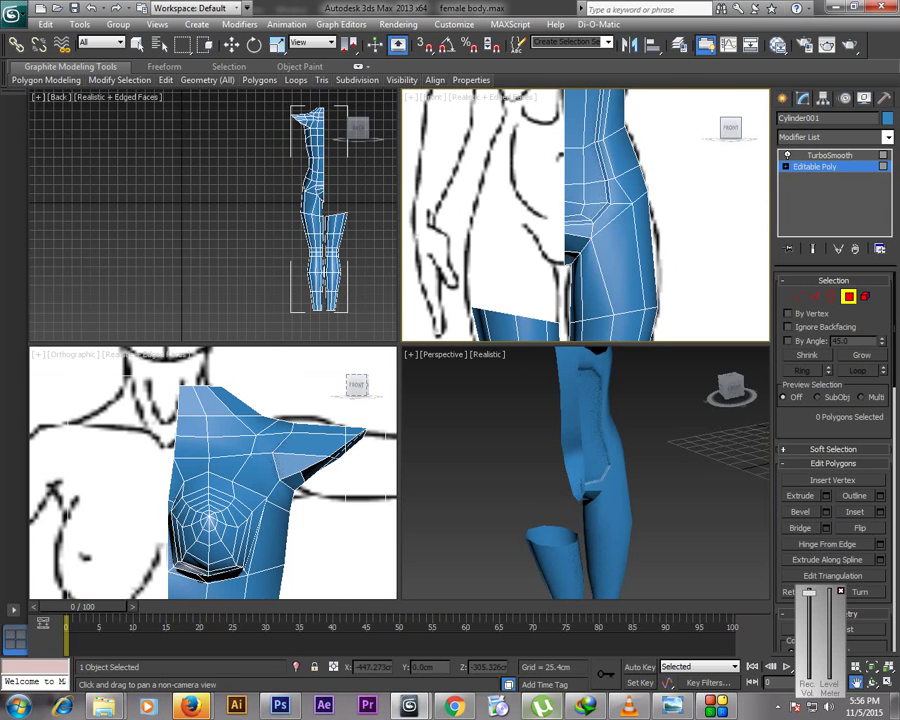
pyautogui.scroll(-4, 525, 692)
pyautogui.moveTo(559, 288); pyautogui.dragTo(570, 311)
pyautogui.scroll(-4, 510, 160)
pyautogui.rightClick(532, 156)
pyautogui.press('Delete')
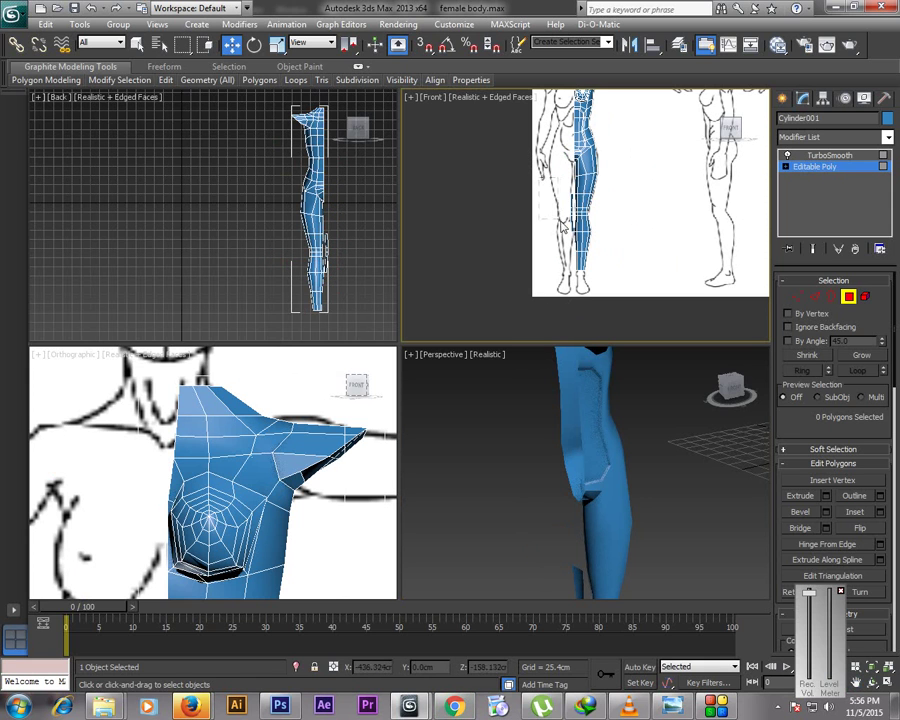
pyautogui.moveTo(541, 222); pyautogui.dragTo(569, 235)
pyautogui.click(808, 357)
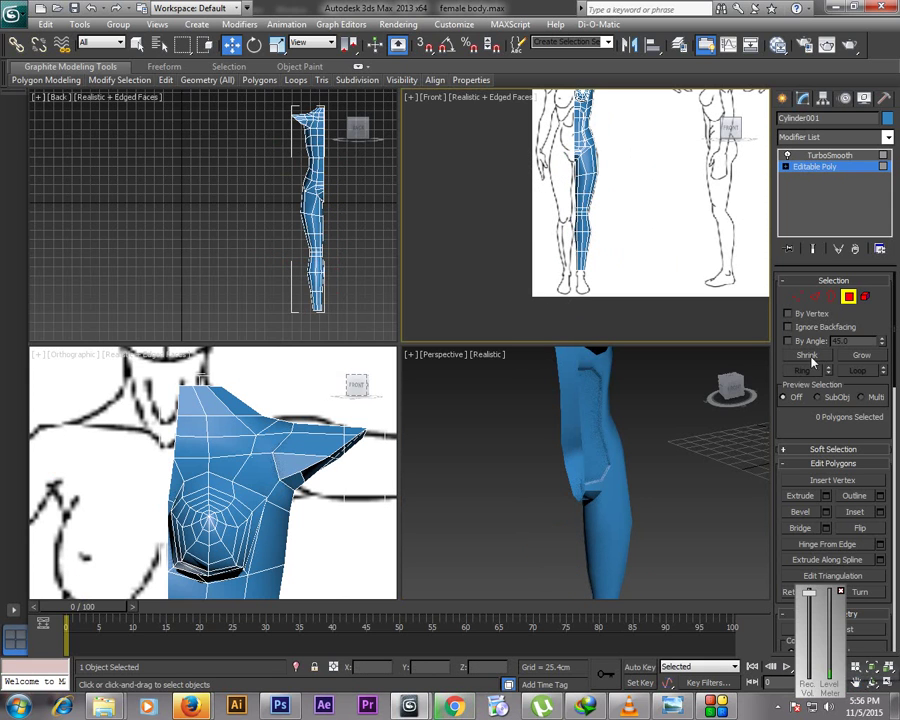
# Add a Symmetry modifier between the Editable Poly and TurboSmooth, mirroring the remaining half along the X axis
pyautogui.click(847, 299)
pyautogui.click(872, 167)
pyautogui.click(888, 139)
pyautogui.scroll(-20, 830, 204)
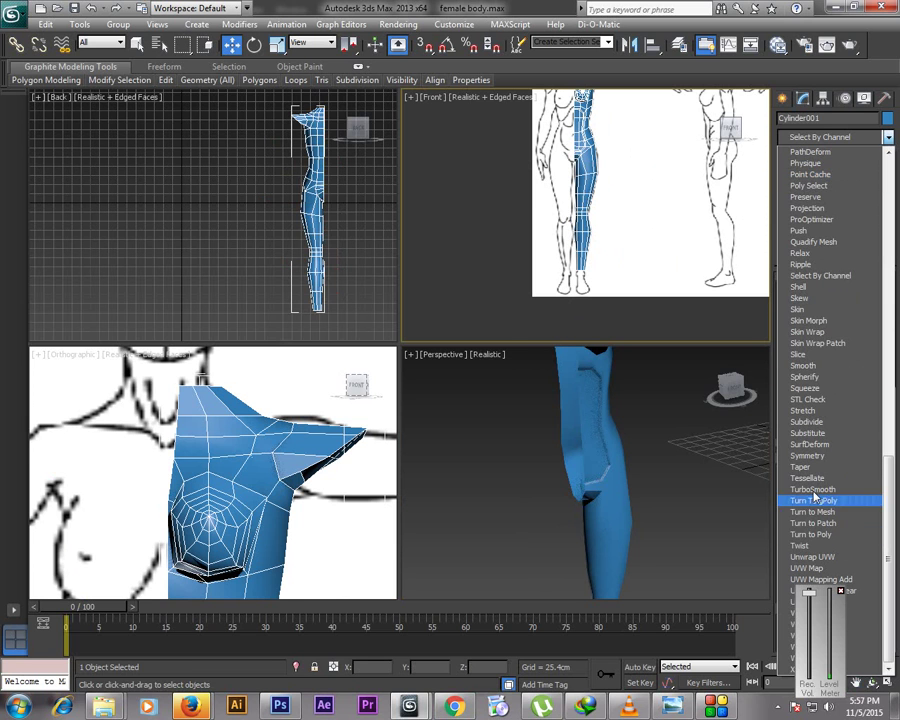
pyautogui.click(807, 455)
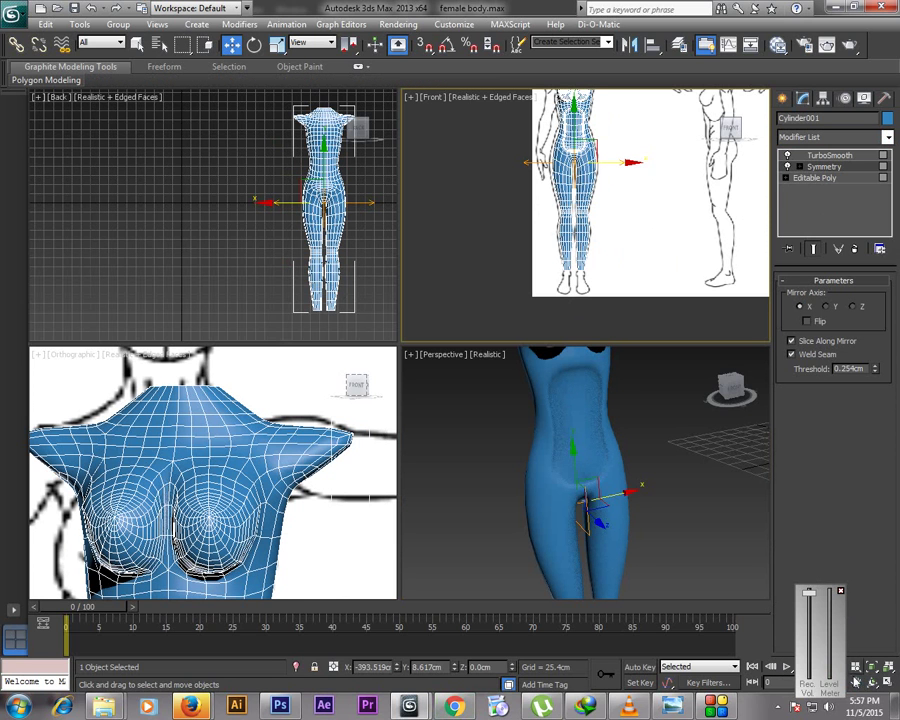
pyautogui.scroll(6, 657, 277)
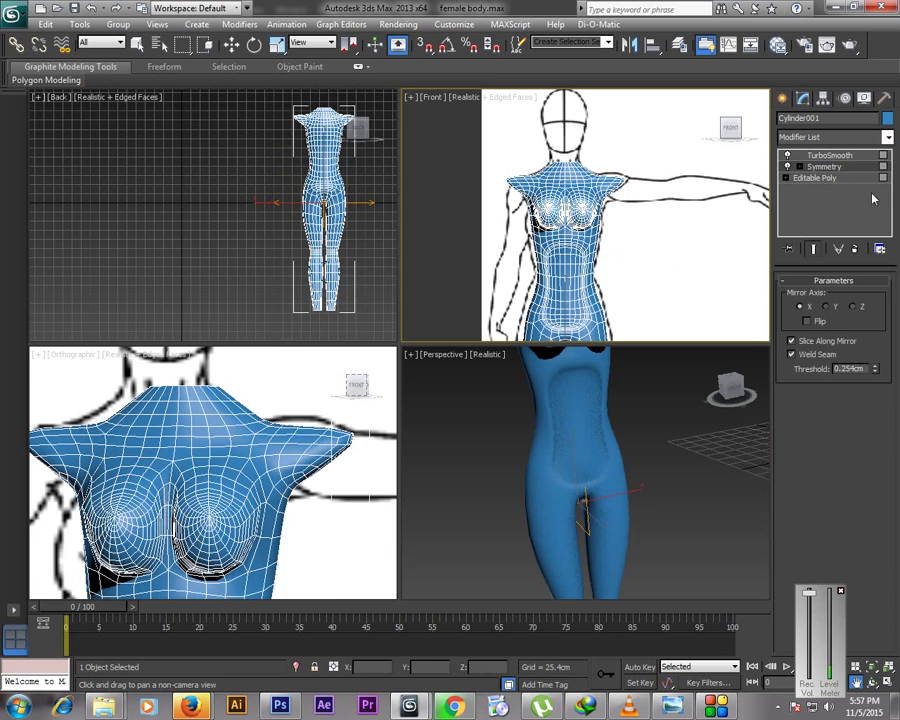
# Switch TurboSmooth off and show the mirrored end result while editing the half body's Editable Poly
pyautogui.click(812, 177)
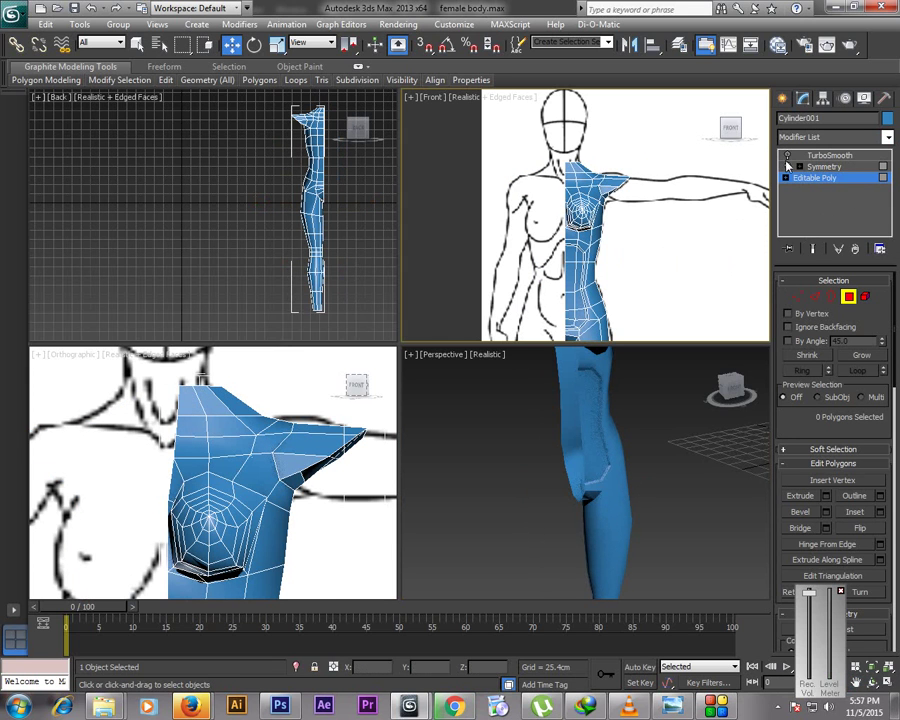
pyautogui.click(824, 167)
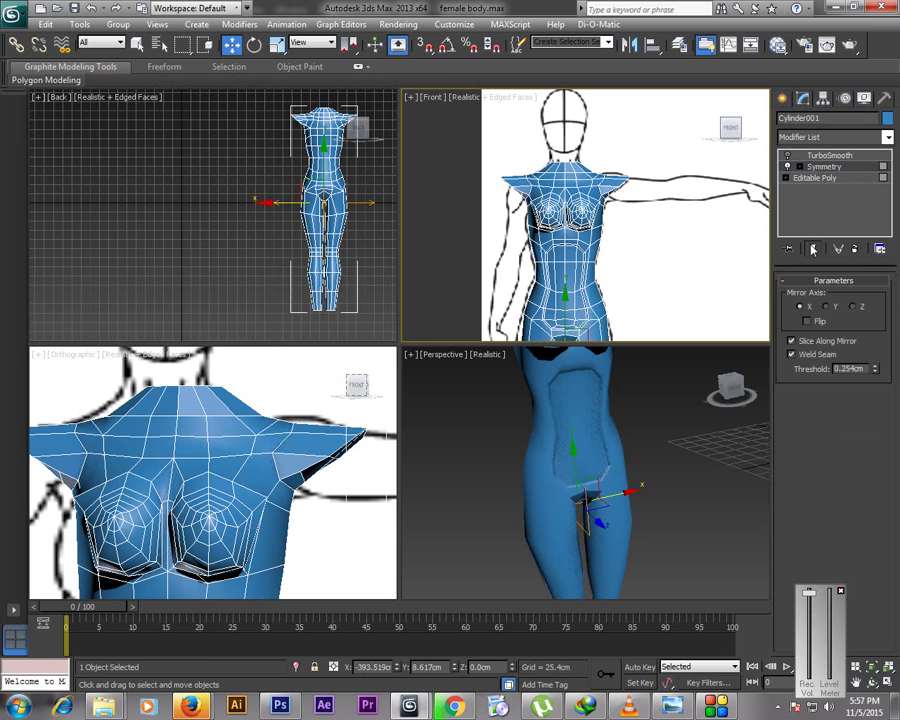
pyautogui.click(816, 177)
pyautogui.click(813, 249)
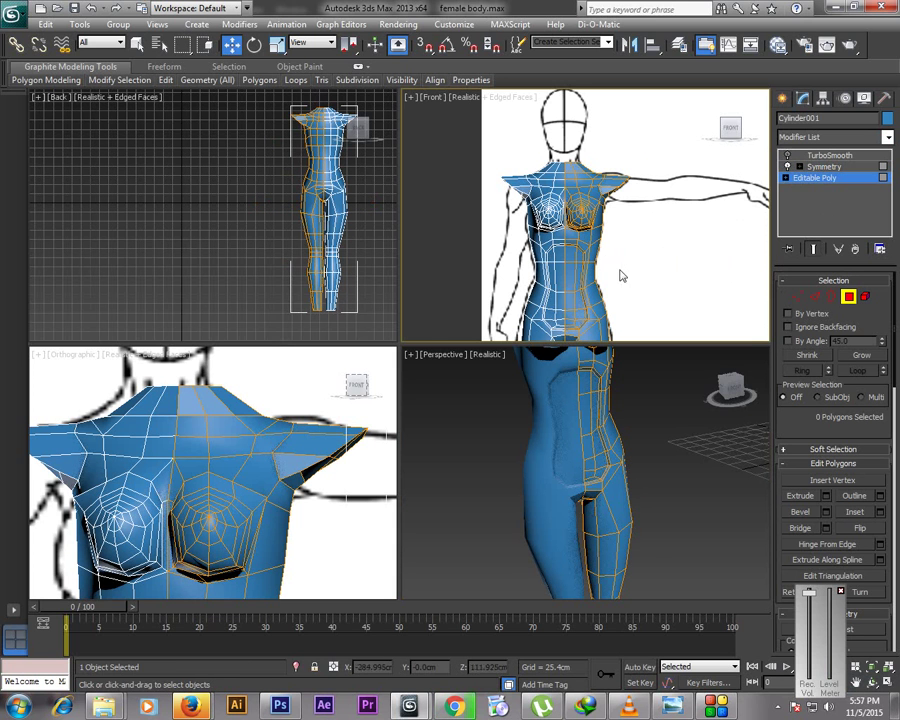
# Raise the abdomen panel's lowest inner polygon beside the centreline by about 6 cm in the front view
pyautogui.click(855, 683)
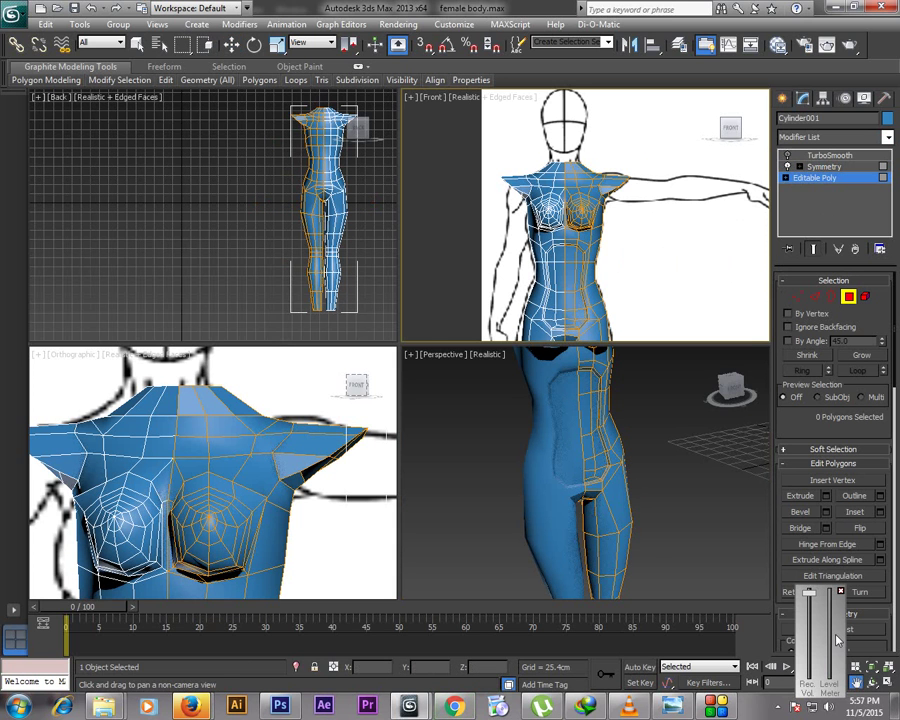
pyautogui.moveTo(641, 259)
pyautogui.mouseDown()
pyautogui.moveTo(623, 163)
pyautogui.moveTo(623, 211)
pyautogui.moveTo(643, 246)
pyautogui.mouseUp()
pyautogui.scroll(2, 643, 246)
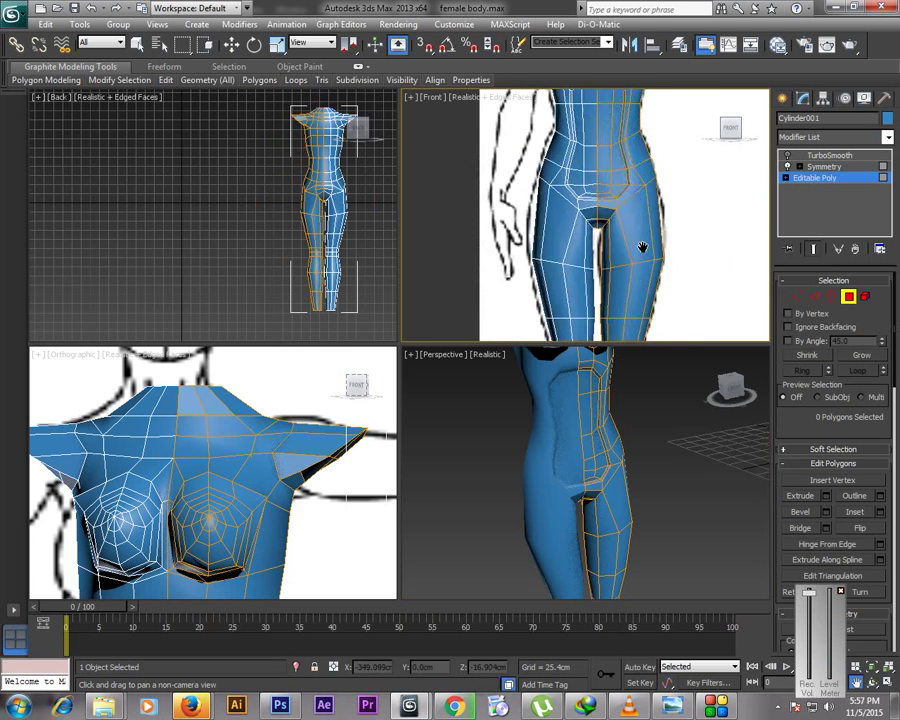
pyautogui.scroll(2, 643, 246)
pyautogui.scroll(2, 653, 236)
pyautogui.moveTo(656, 193)
pyautogui.mouseDown()
pyautogui.moveTo(645, 245)
pyautogui.moveTo(654, 217)
pyautogui.mouseUp()
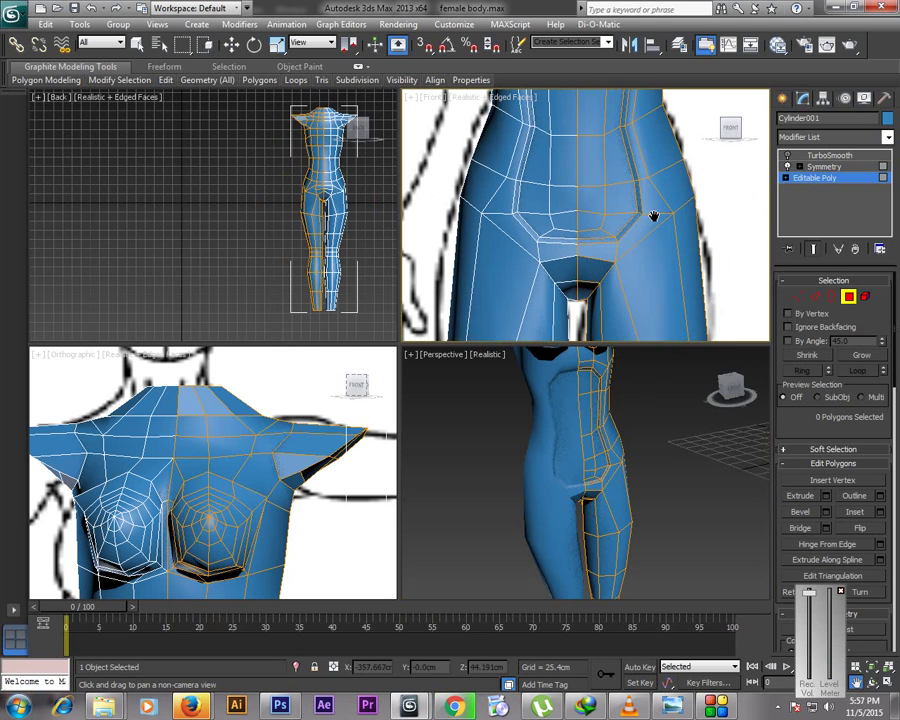
pyautogui.click(790, 297)
pyautogui.click(578, 230)
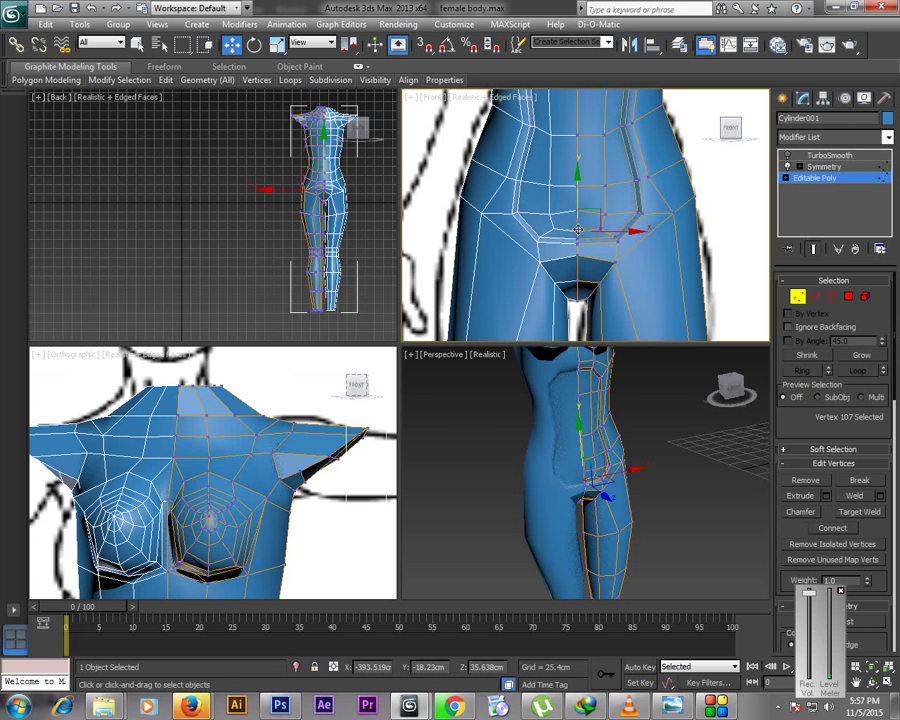
pyautogui.click(845, 297)
pyautogui.press('4')
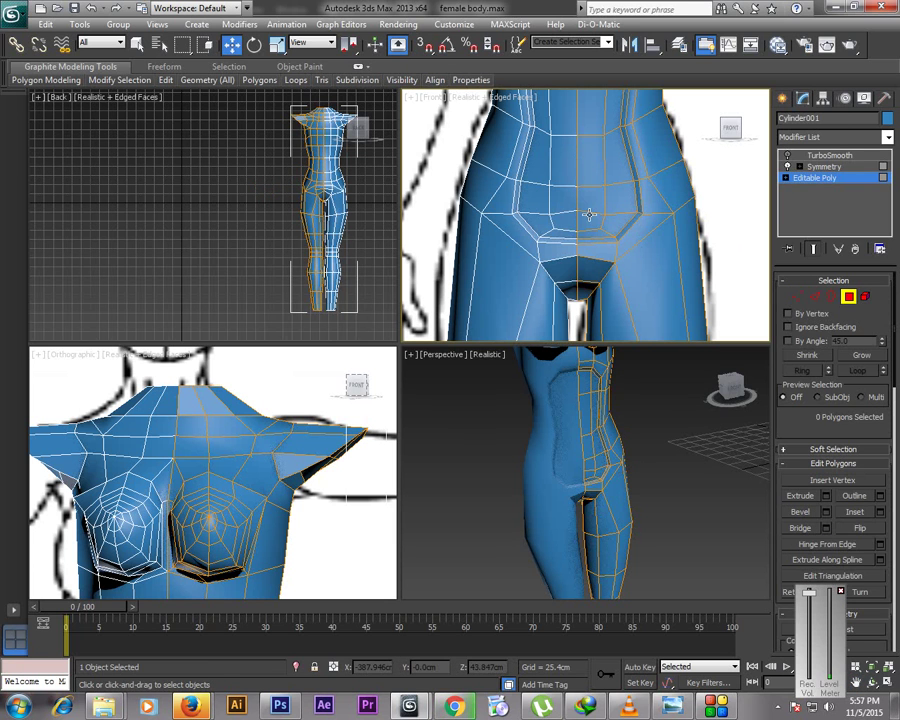
pyautogui.click(590, 205)
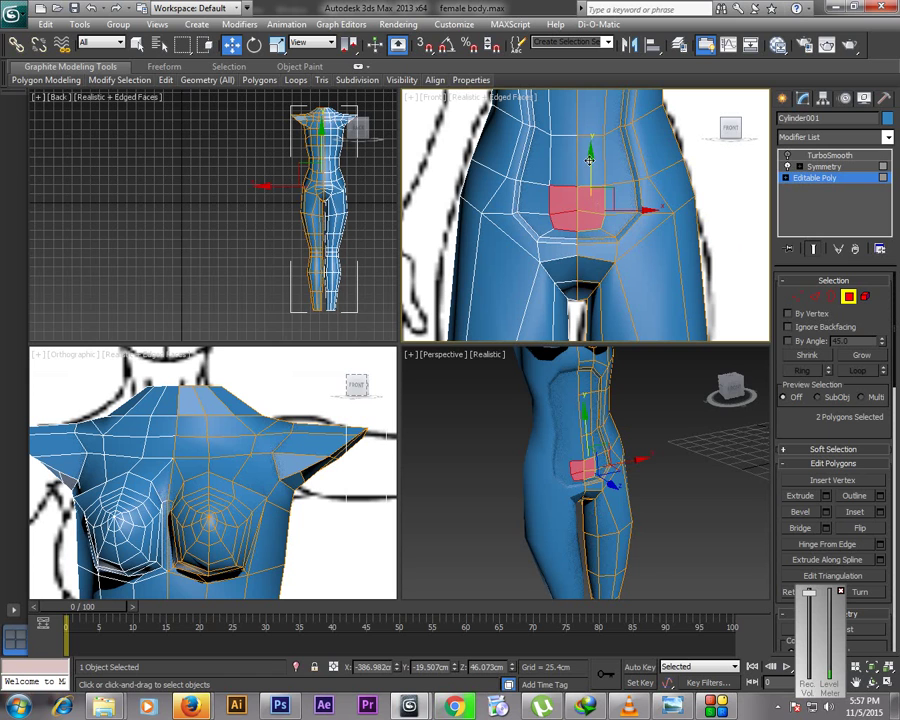
pyautogui.moveTo(590, 160); pyautogui.dragTo(590, 147)
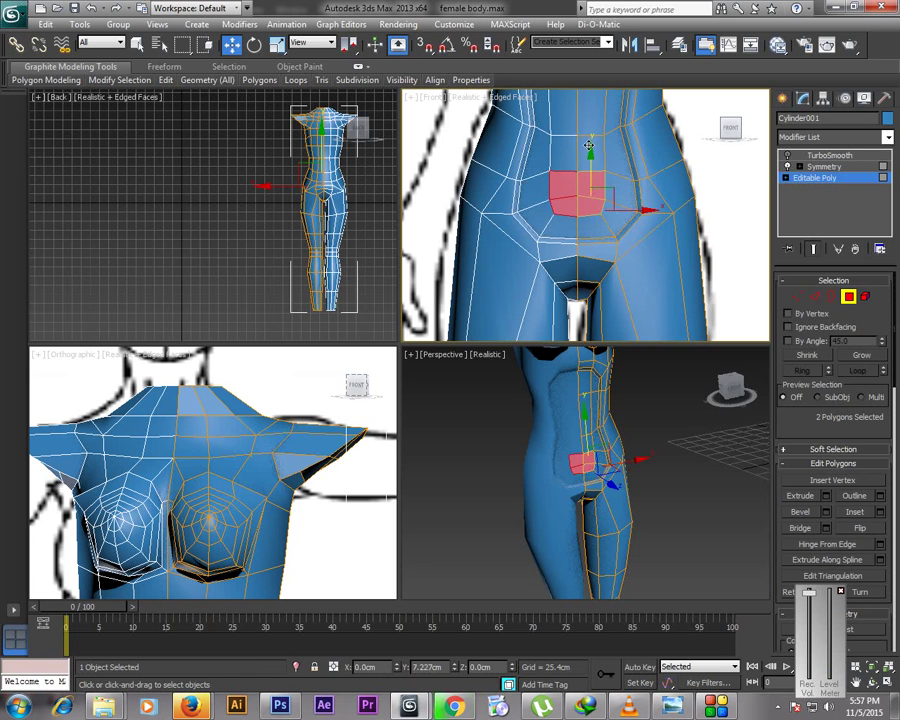
# Select the bottom and diagonal corner edges of the panel's inner contour and move them slightly upward
pyautogui.click(799, 297)
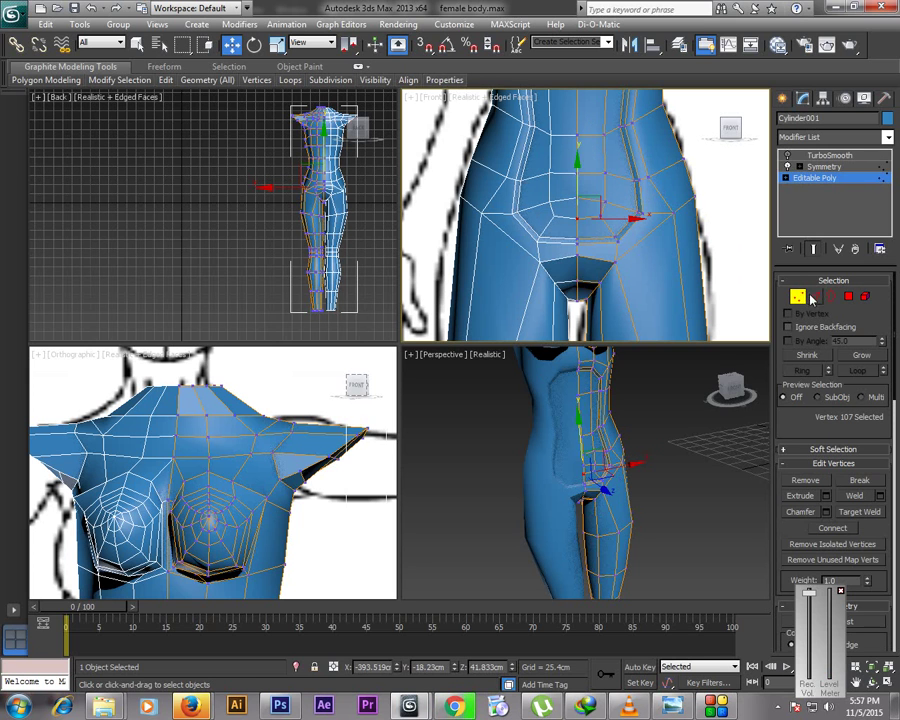
pyautogui.click(813, 298)
pyautogui.click(592, 237)
pyautogui.keyDown('ctrl'); pyautogui.click(628, 225); pyautogui.keyUp('ctrl')
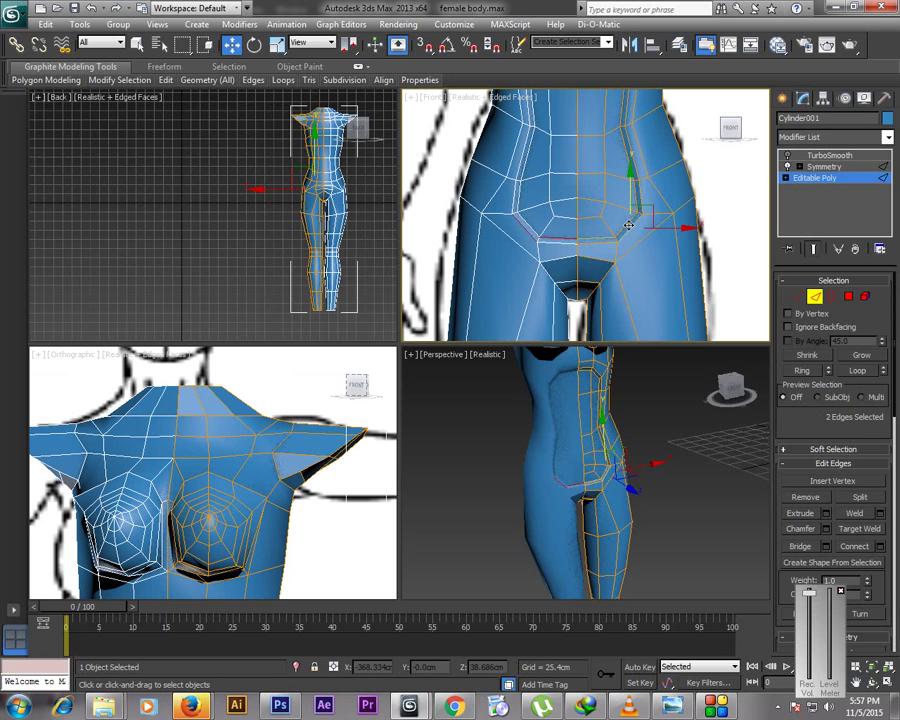
pyautogui.click(610, 240)
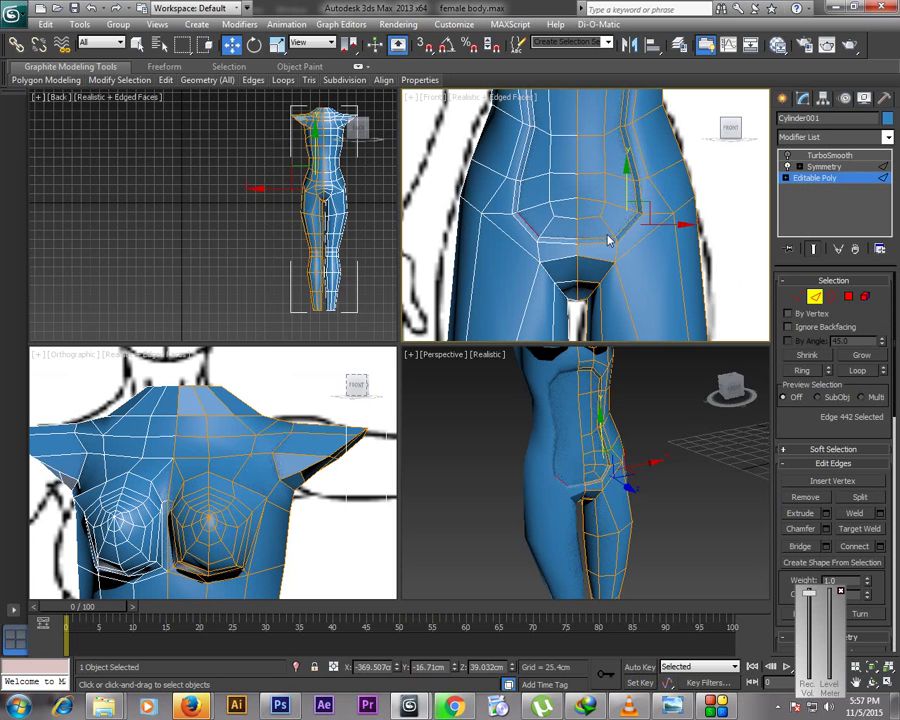
pyautogui.click(608, 229)
pyautogui.moveTo(608, 188); pyautogui.dragTo(606, 175)
# Move the two inner contour edges along the side of the lower abdomen panel slightly toward the centreline and finish edge editing
pyautogui.click(633, 190)
pyautogui.keyDown('ctrl'); pyautogui.click(627, 161); pyautogui.keyUp('ctrl')
pyautogui.moveTo(660, 176); pyautogui.dragTo(654, 176)
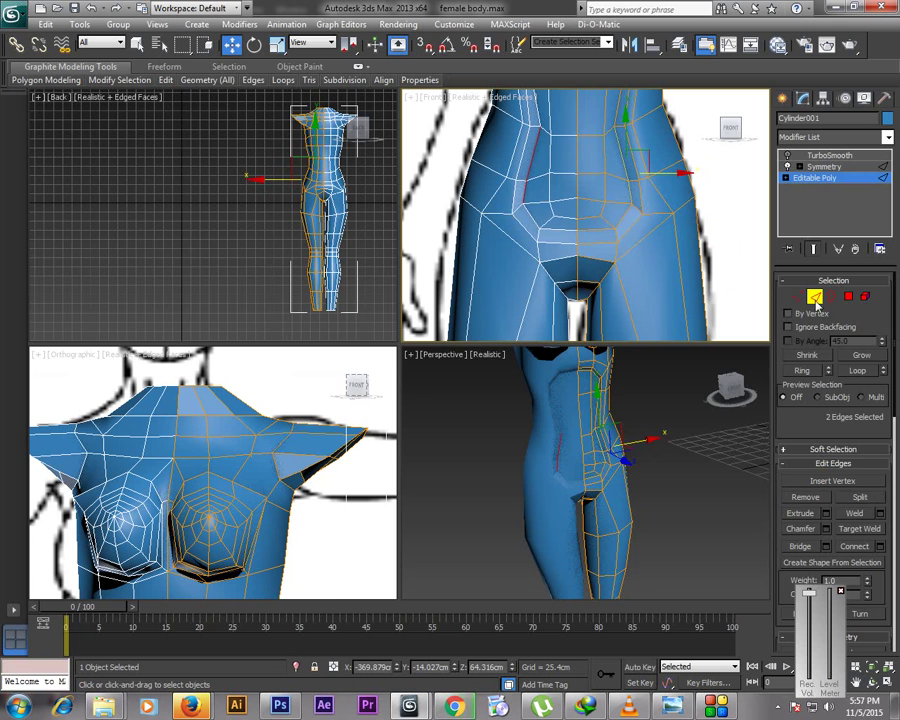
pyautogui.click(815, 297)
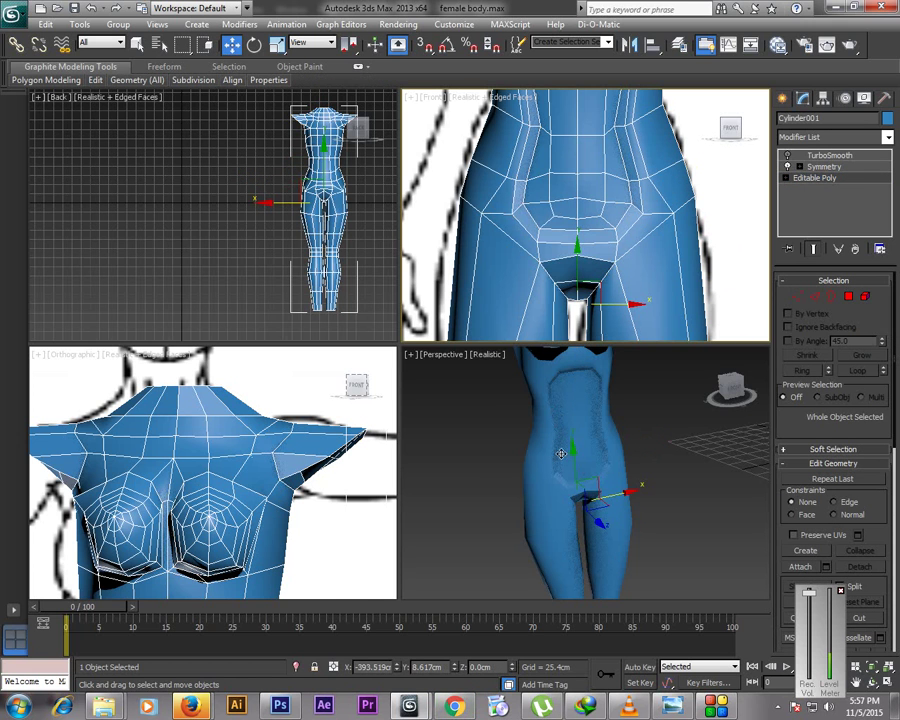
pyautogui.hotkey('alt', 'w')
pyautogui.hotkey('ctrl', 'r')
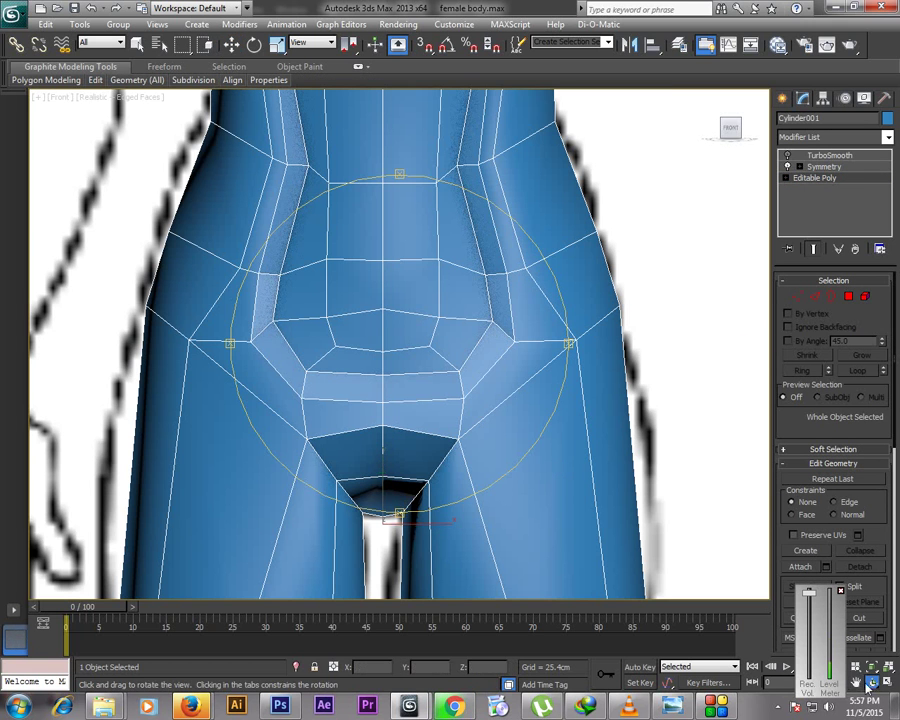
# Raise the upper buttock row's centreline vertex and its neighbour by about 15 cm on the back of the half body
pyautogui.hotkey('alt', 'w')
pyautogui.click(570, 490)
pyautogui.hotkey('alt', 'w')
pyautogui.press('F4')
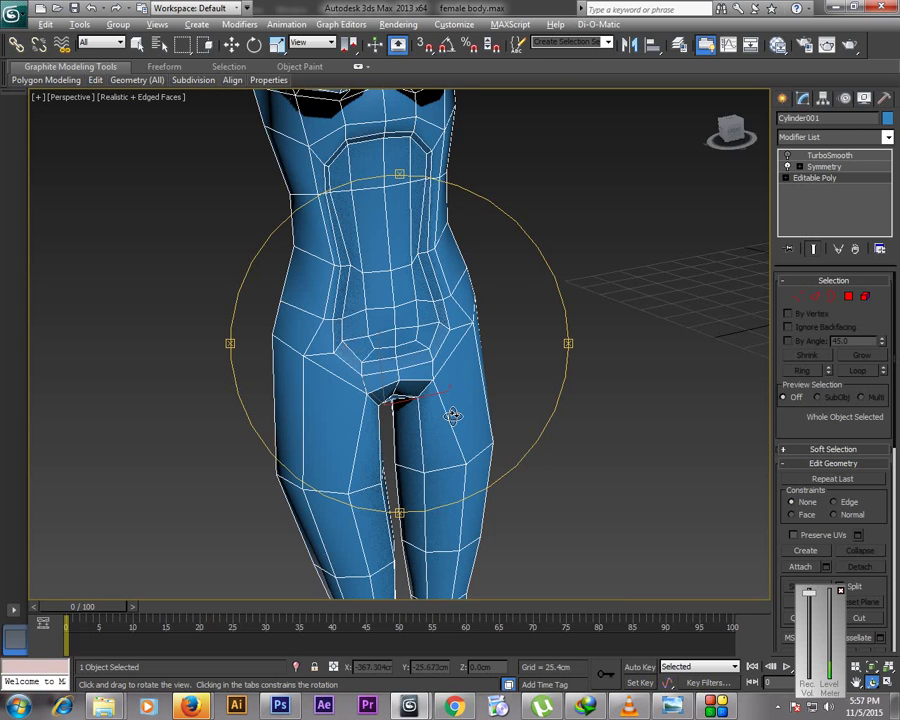
pyautogui.moveTo(352, 346); pyautogui.dragTo(490, 348)
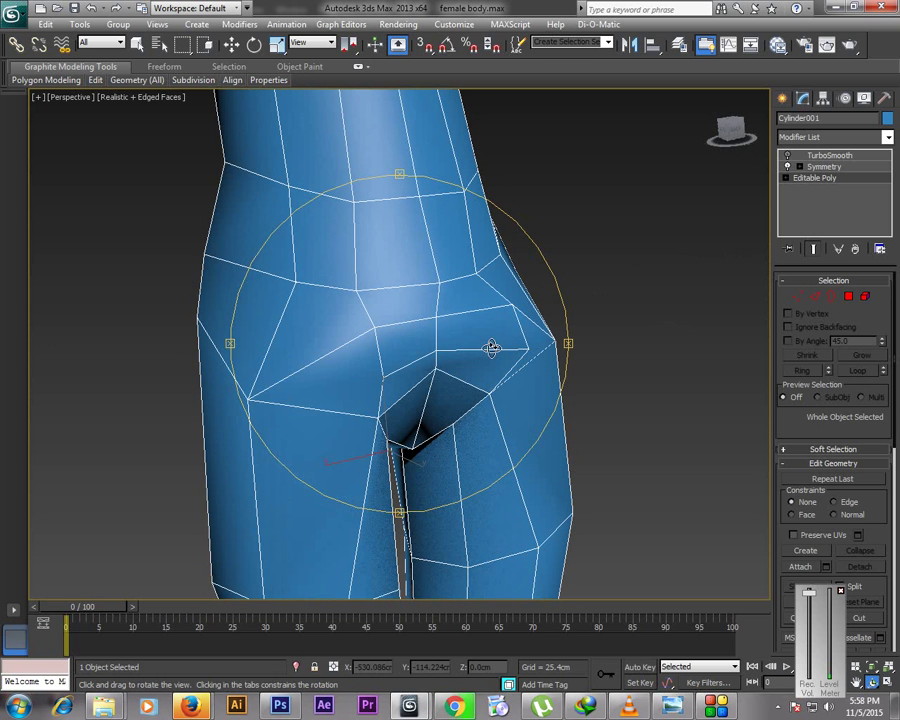
pyautogui.press('w')
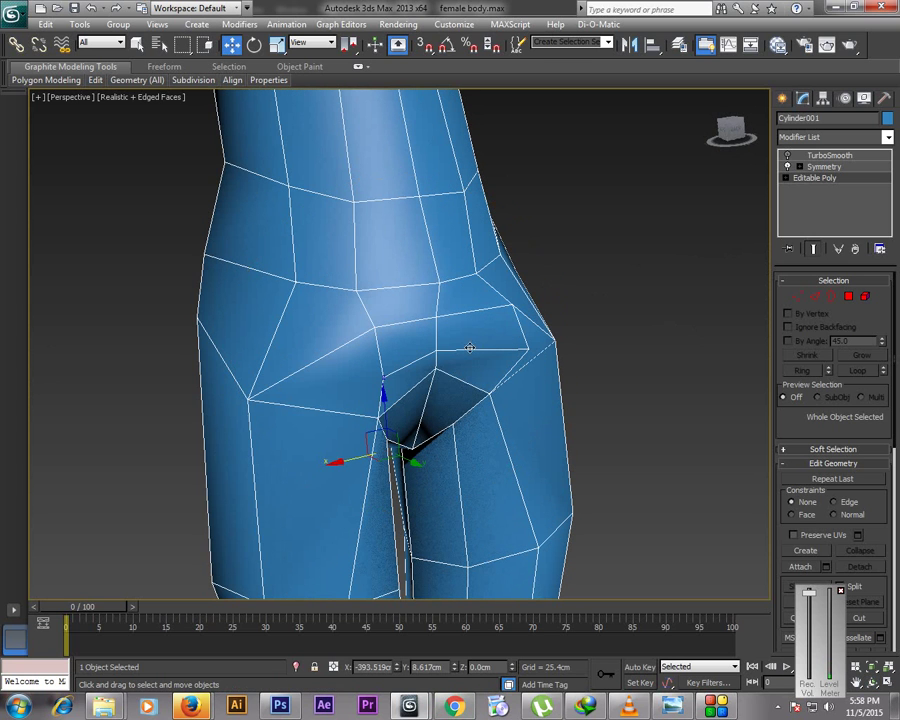
pyautogui.click(797, 297)
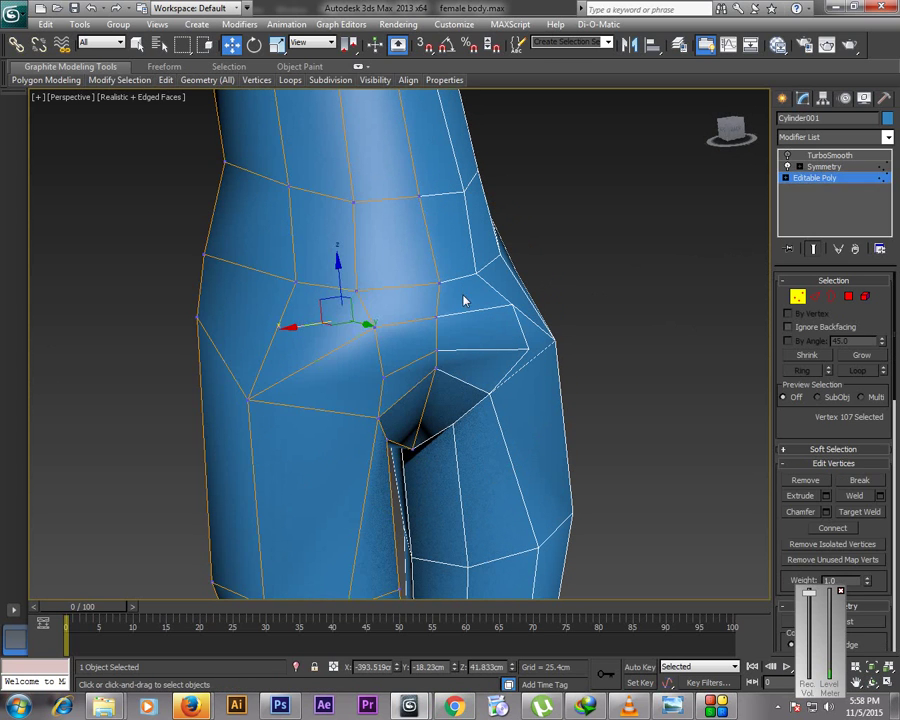
pyautogui.click(357, 291)
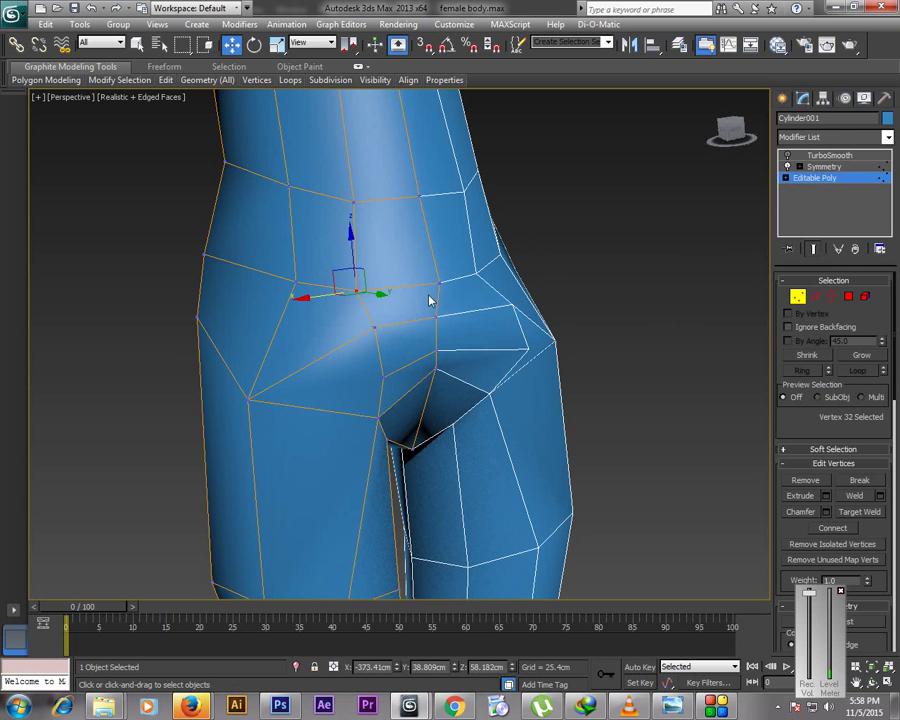
pyautogui.click(734, 137)
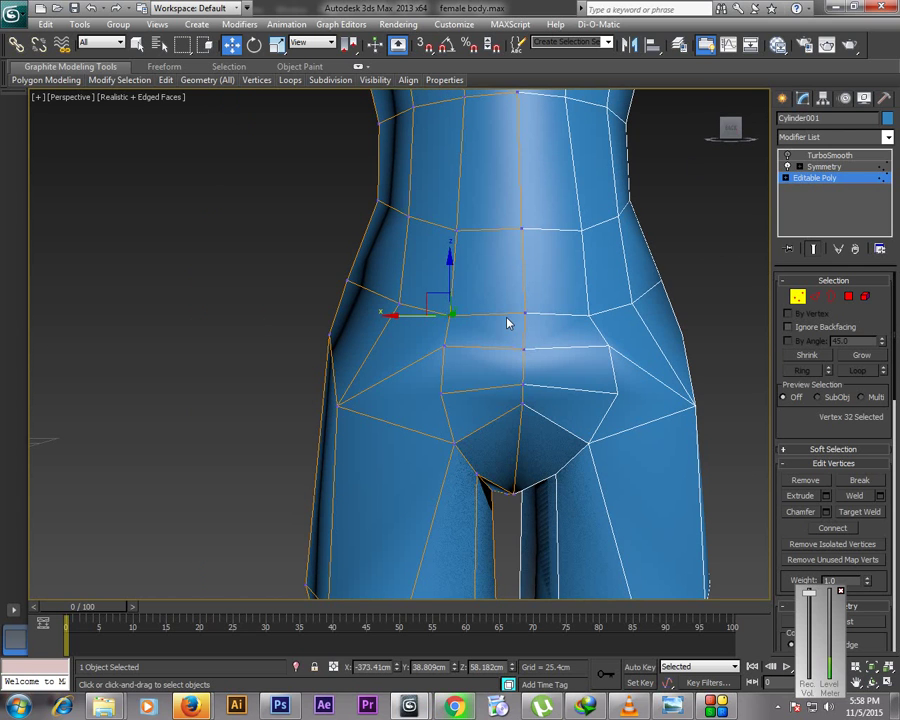
pyautogui.keyDown('ctrl'); pyautogui.click(522, 315); pyautogui.keyUp('ctrl')
pyautogui.moveTo(487, 270); pyautogui.dragTo(486, 215)
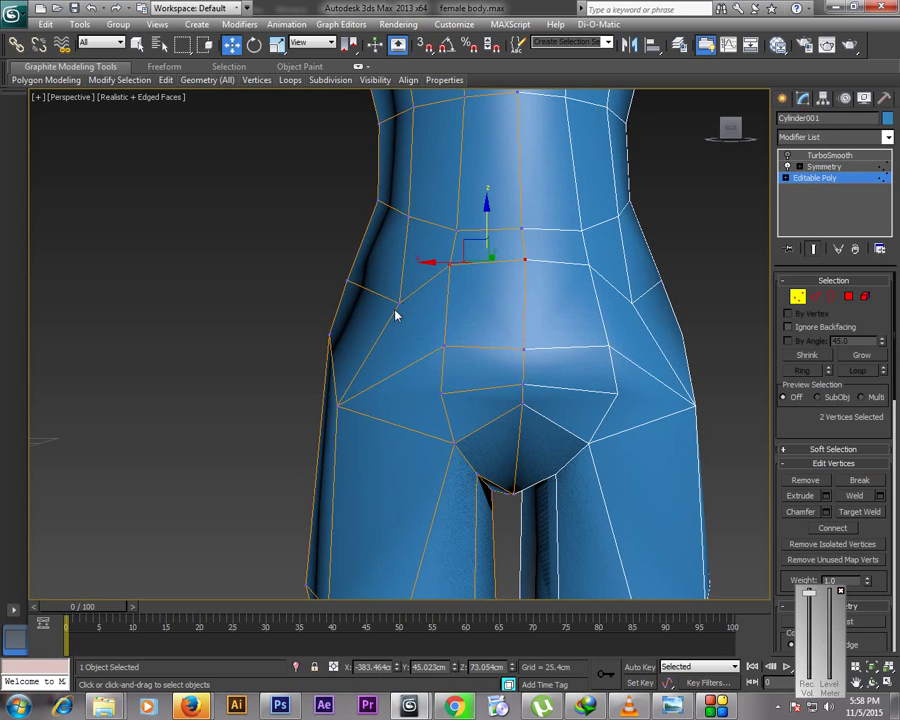
# Raise the outer vertex of the upper buttock row, plus the centreline vertex and its neighbour in the row above
pyautogui.click(400, 302)
pyautogui.moveTo(385, 268); pyautogui.dragTo(383, 238)
pyautogui.click(456, 232)
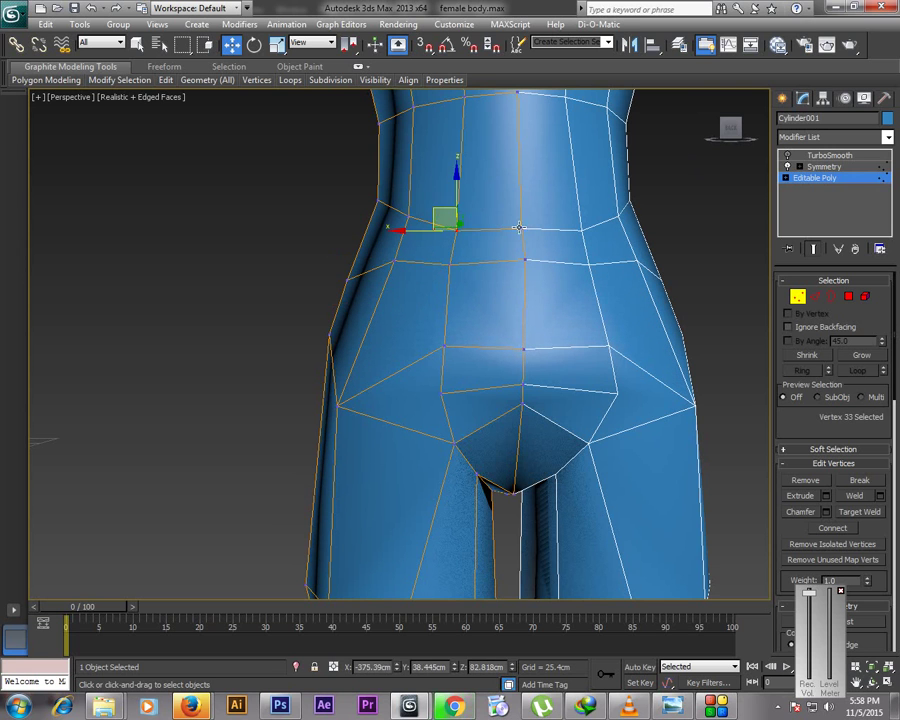
pyautogui.keyDown('ctrl'); pyautogui.click(520, 228); pyautogui.keyUp('ctrl')
pyautogui.moveTo(488, 181); pyautogui.dragTo(488, 151)
# Lower the outer buttock-row vertex slightly outward and move the lower buttock vertex about 6 cm toward the centreline
pyautogui.click(394, 259)
pyautogui.moveTo(380, 255); pyautogui.dragTo(436, 396)
pyautogui.click(441, 397)
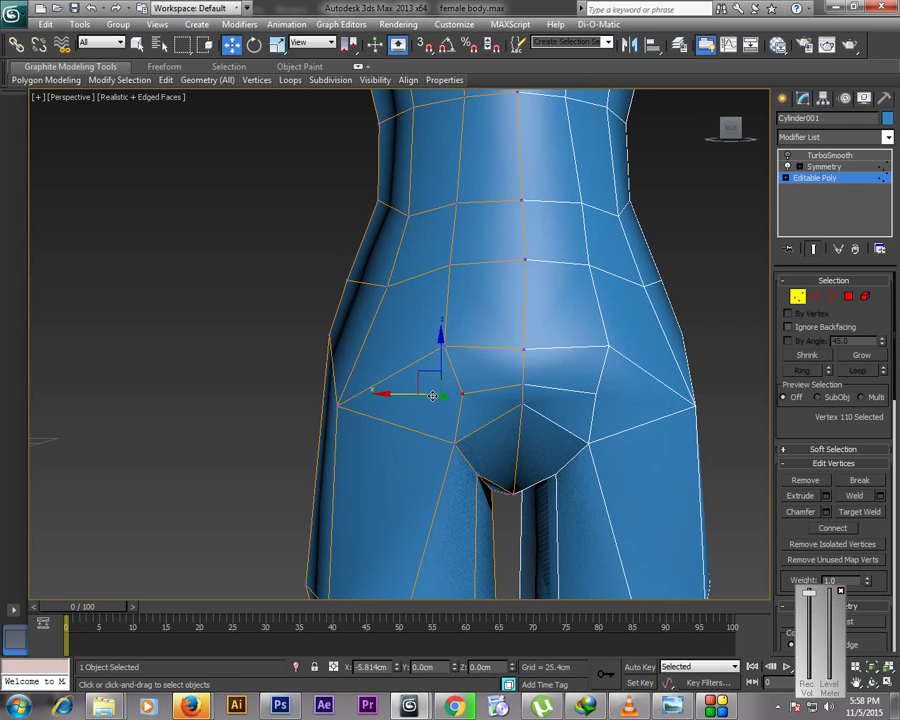
pyautogui.click(458, 406)
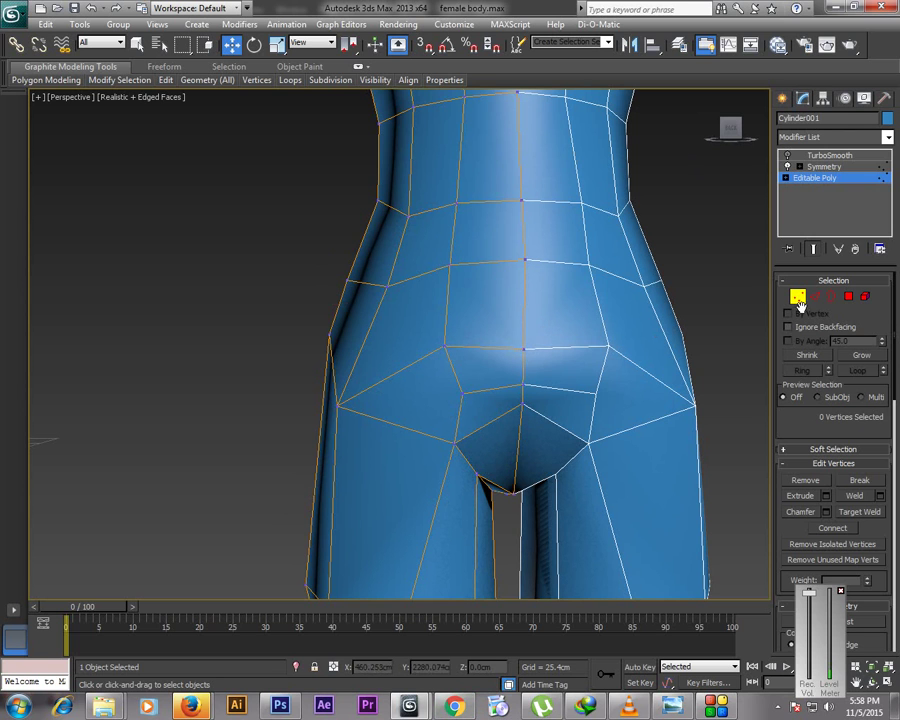
# Select the half body's seven buttock polygons, inset them by 2.54 cm and delete the inner faces
pyautogui.click(848, 298)
pyautogui.click(427, 307)
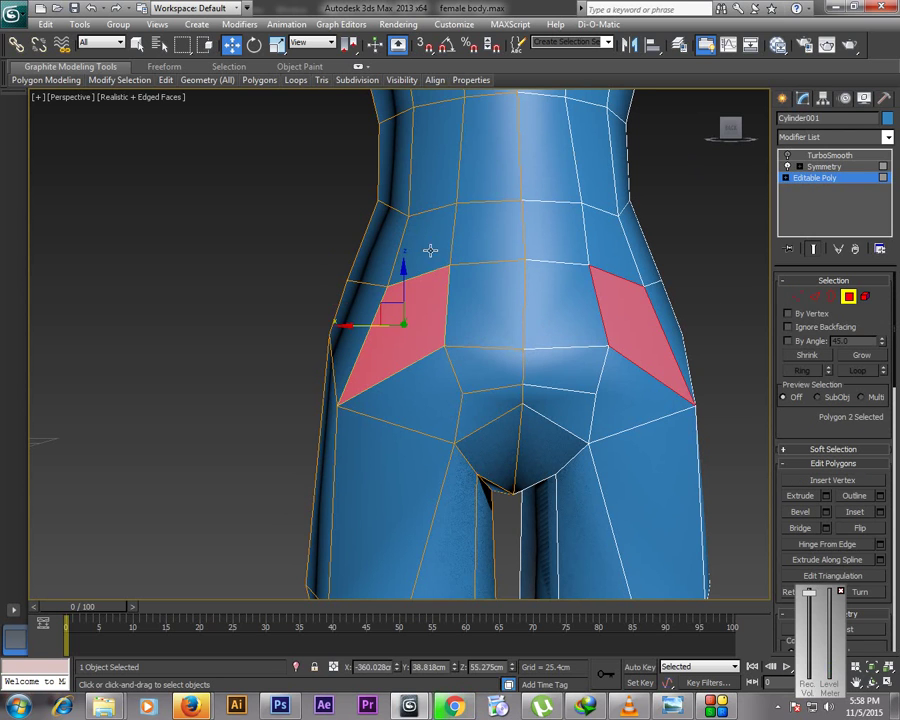
pyautogui.keyDown('ctrl'); pyautogui.click(431, 251); pyautogui.keyUp('ctrl')
pyautogui.keyDown('ctrl'); pyautogui.click(481, 244); pyautogui.keyUp('ctrl')
pyautogui.keyDown('ctrl'); pyautogui.click(485, 300); pyautogui.keyUp('ctrl')
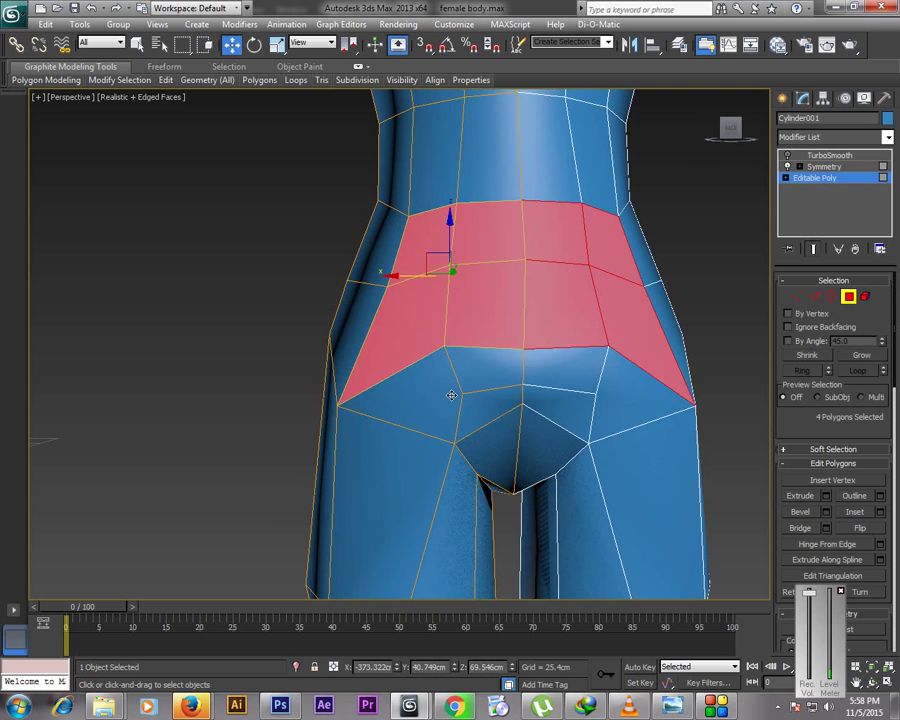
pyautogui.keyDown('ctrl'); pyautogui.click(451, 396); pyautogui.keyUp('ctrl')
pyautogui.keyDown('ctrl'); pyautogui.click(477, 380); pyautogui.keyUp('ctrl')
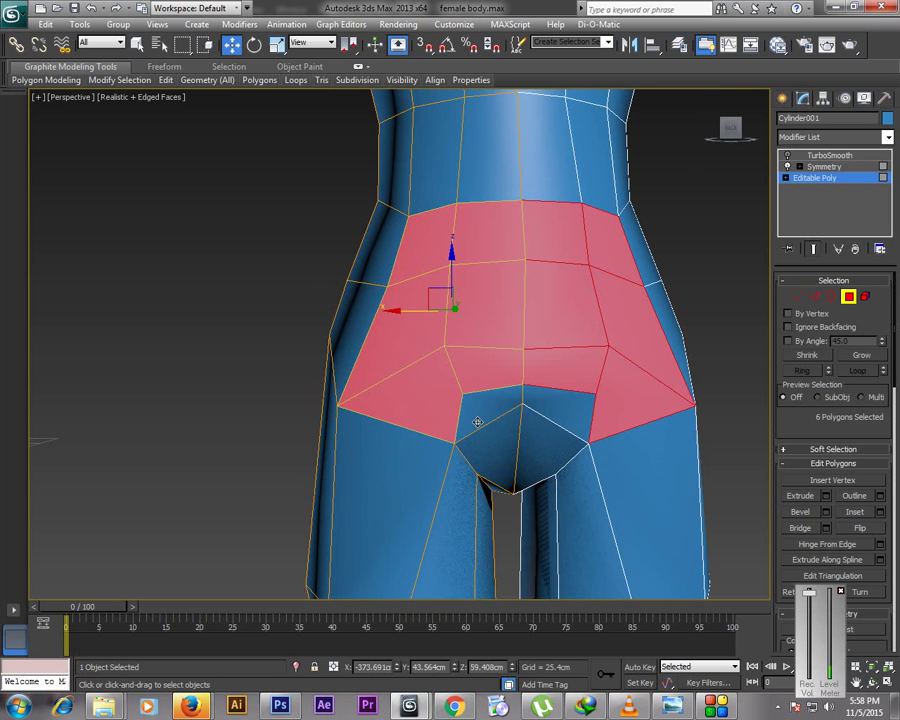
pyautogui.keyDown('ctrl'); pyautogui.click(478, 422); pyautogui.keyUp('ctrl')
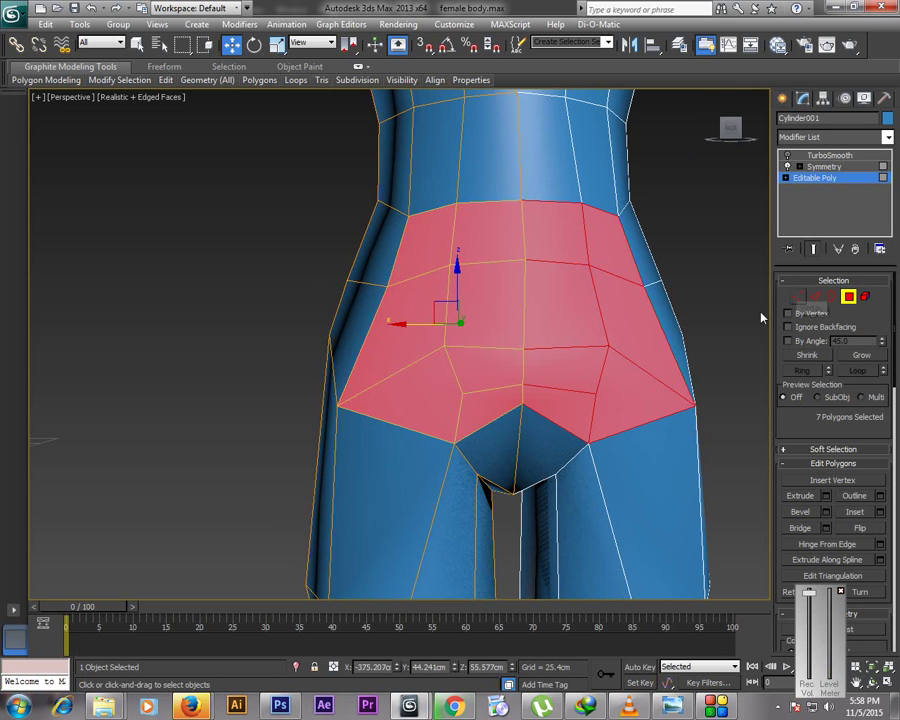
pyautogui.rightClick(594, 326)
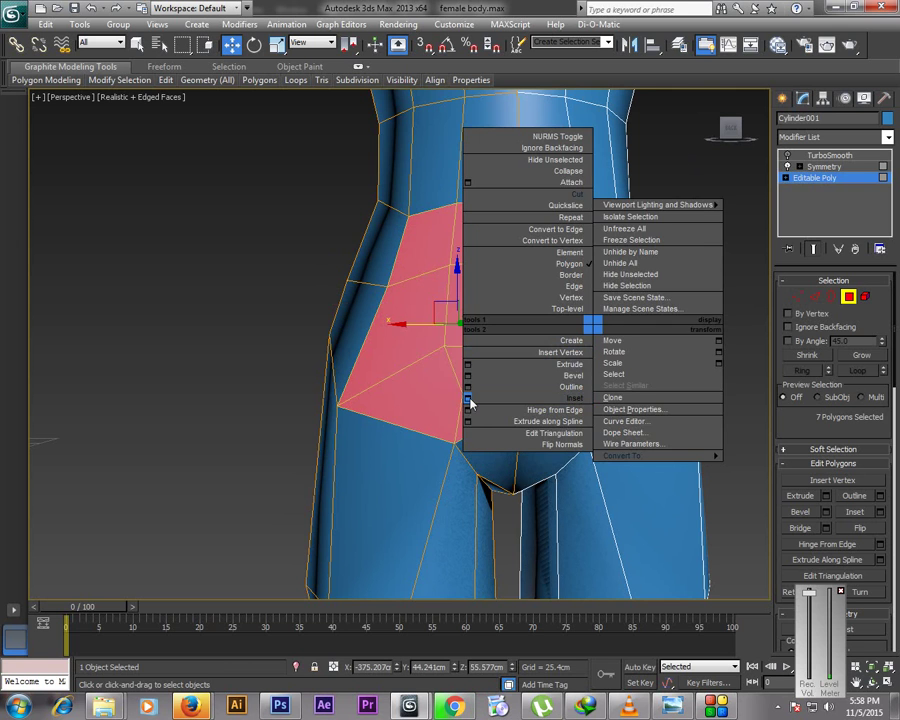
pyautogui.click(468, 400)
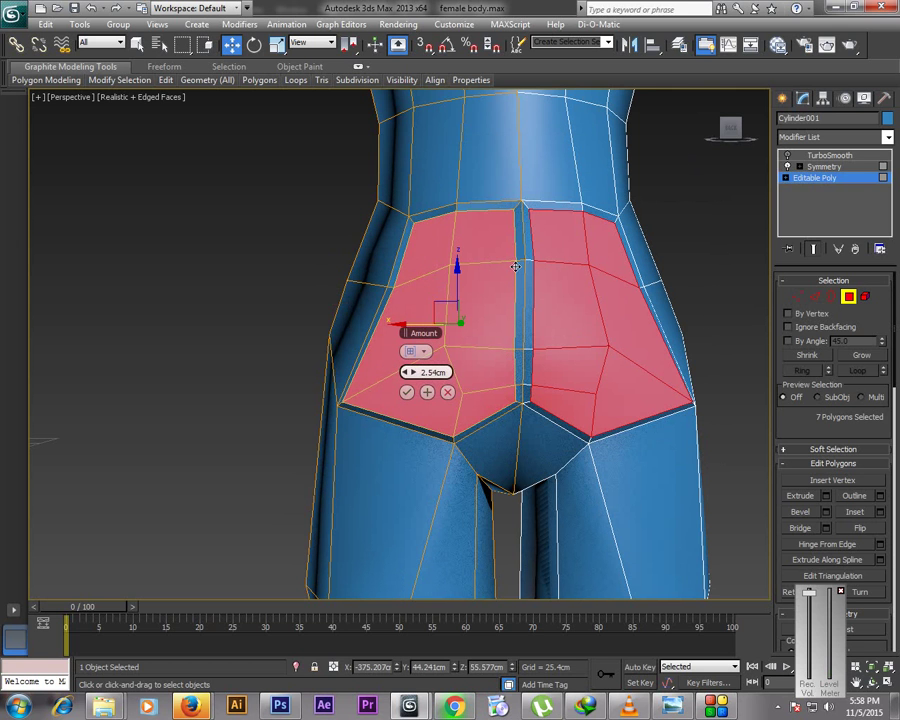
pyautogui.click(408, 393)
pyautogui.press('Delete')
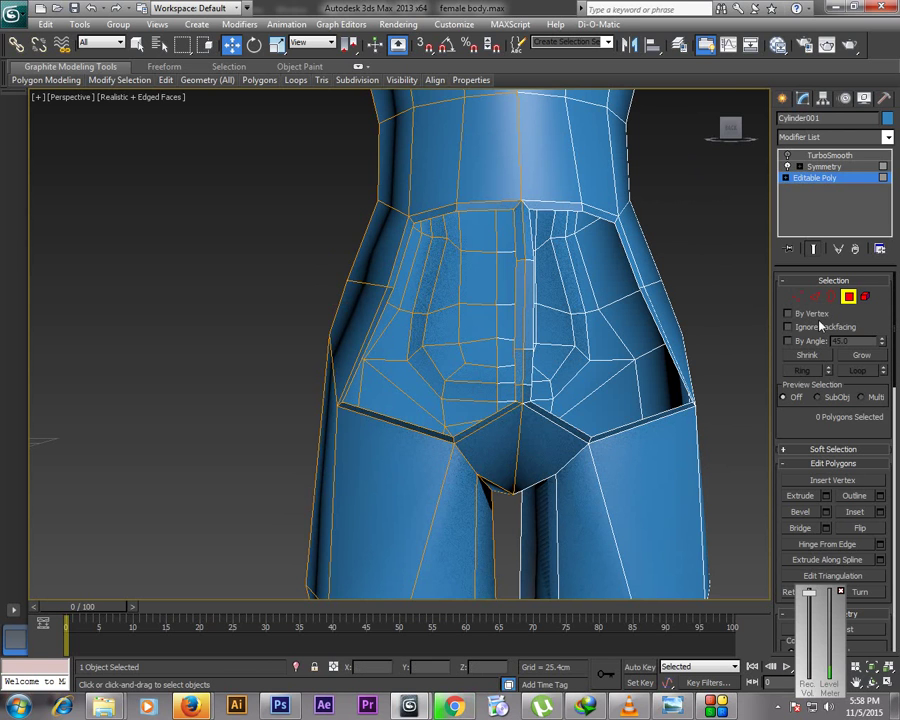
pyautogui.click(798, 298)
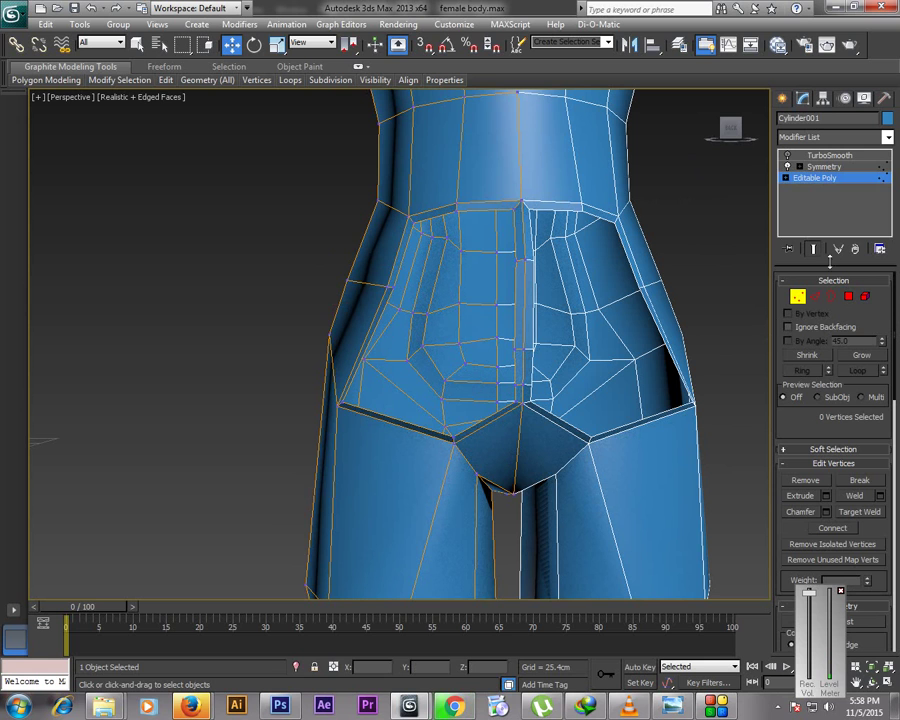
pyautogui.click(798, 298)
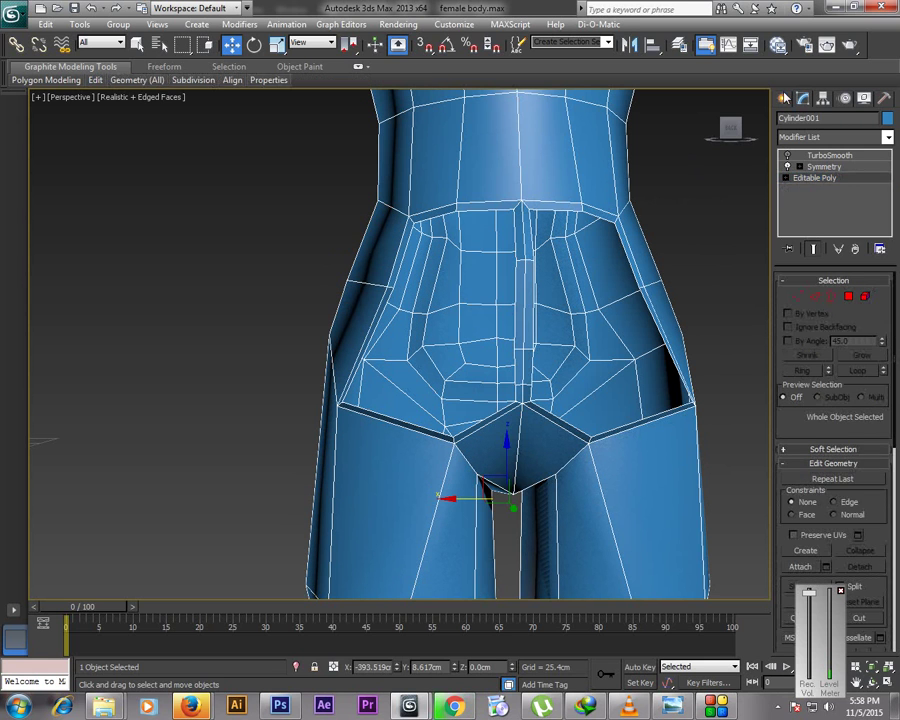
# Create a sphere of about 51 cm radius over the left buttock opening in the back view and shift it slightly outward and down
pyautogui.click(787, 97)
pyautogui.click(808, 204)
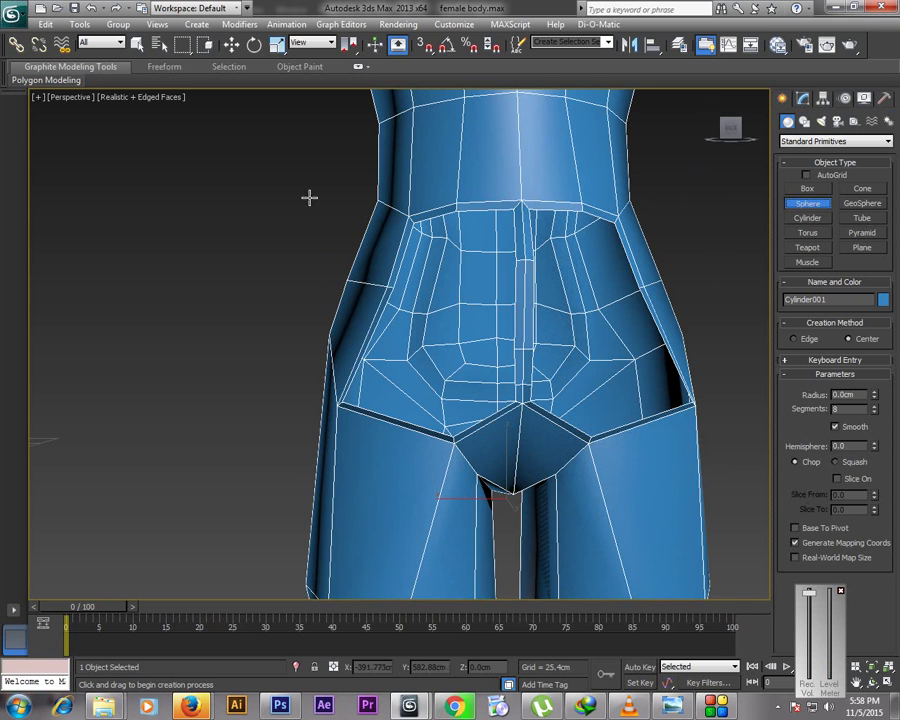
pyautogui.hotkey('alt', 'w')
pyautogui.click(476, 218)
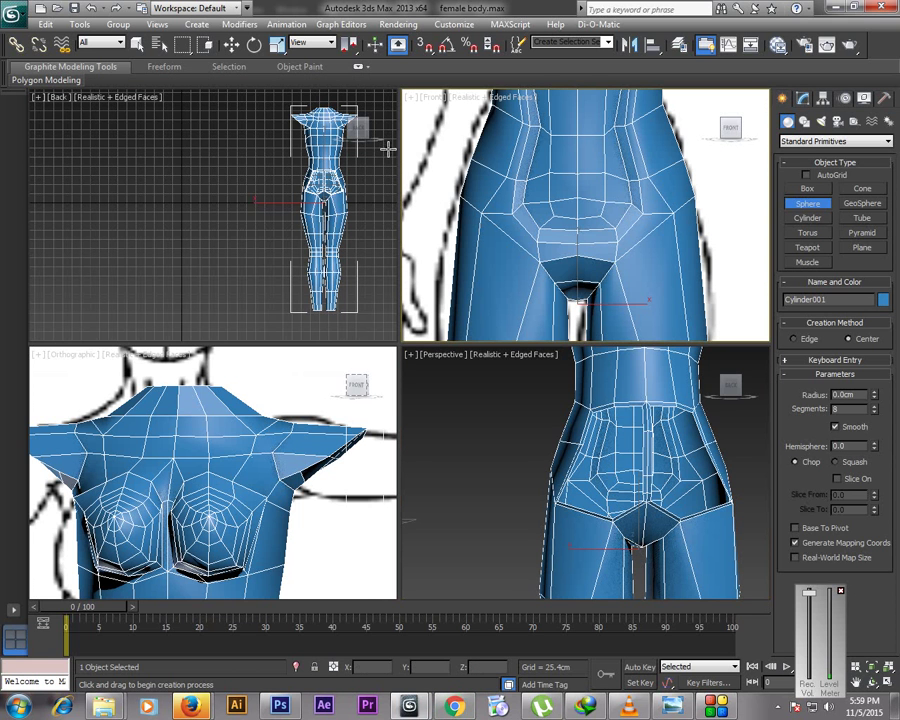
pyautogui.hotkey('alt', 'w')
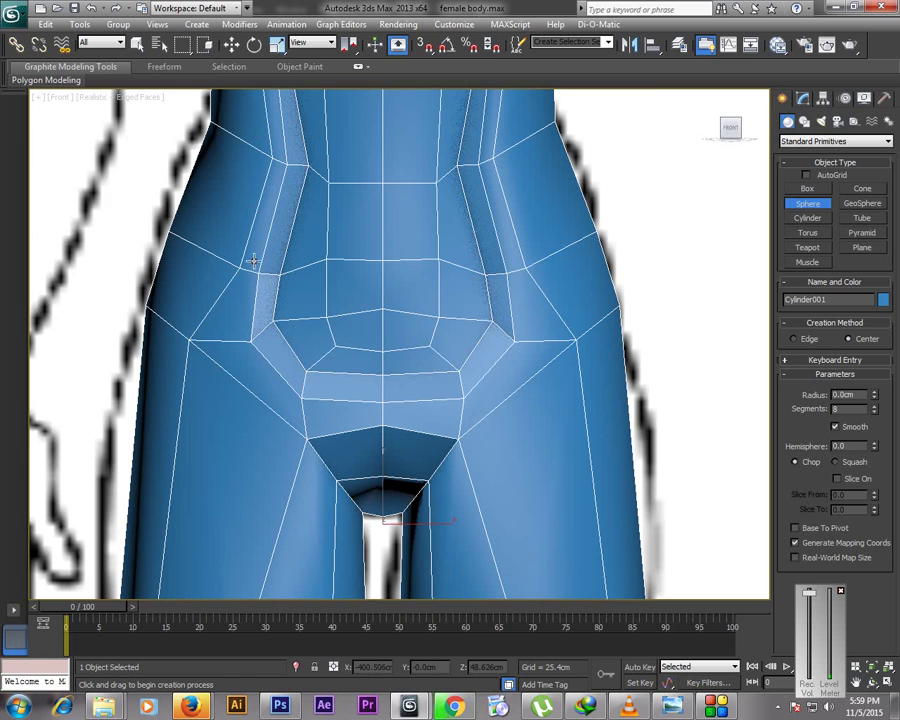
pyautogui.hotkey('alt', 'w')
pyautogui.rightClick(195, 248)
pyautogui.hotkey('alt', 'w')
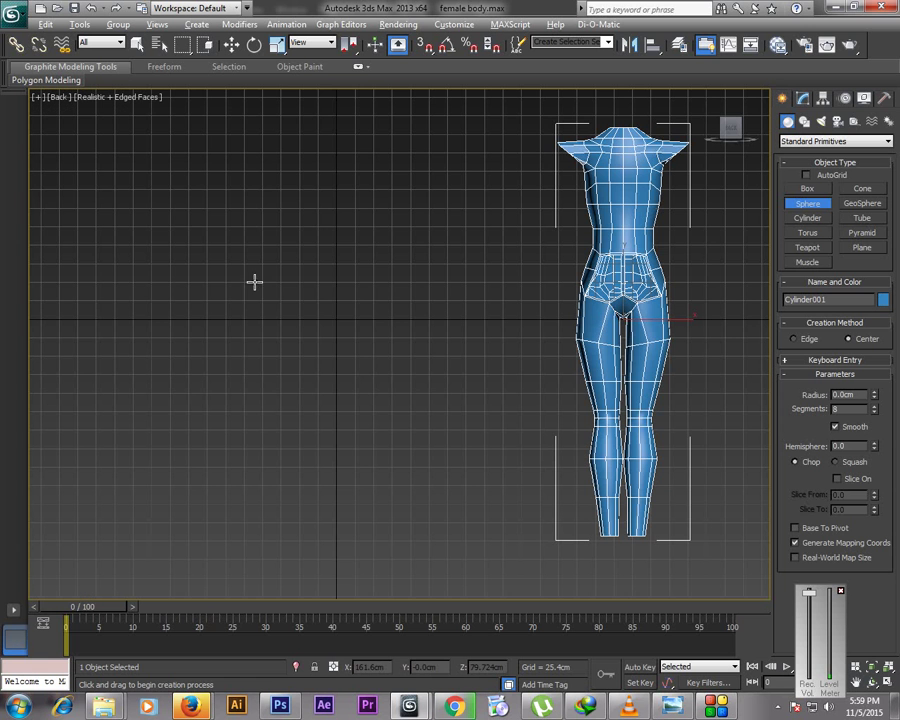
pyautogui.click(856, 682)
pyautogui.moveTo(673, 365); pyautogui.dragTo(561, 377)
pyautogui.scroll(5, 561, 377)
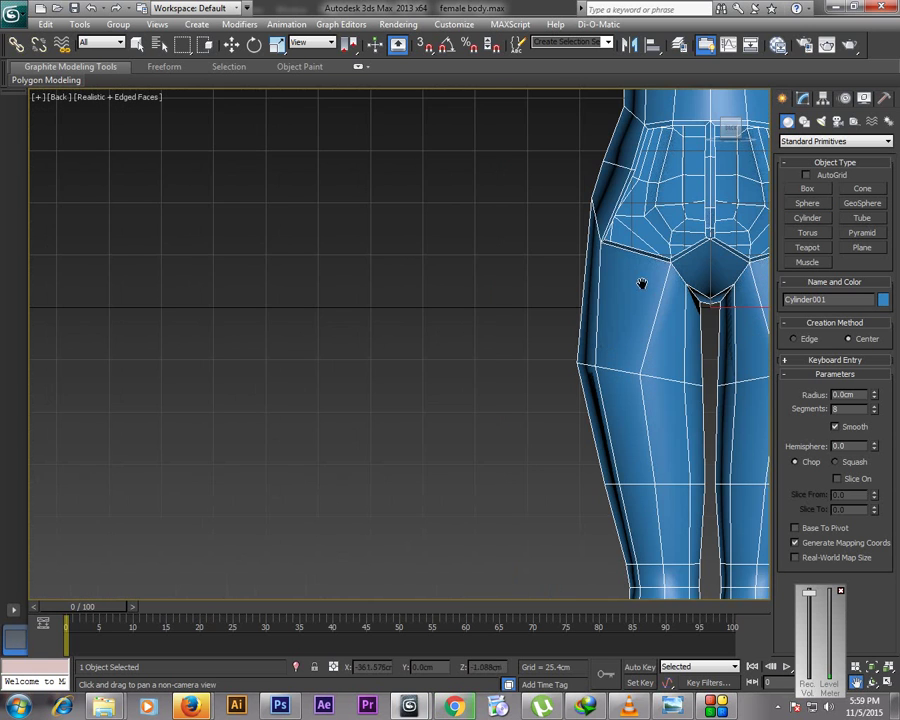
pyautogui.moveTo(643, 288); pyautogui.dragTo(297, 382)
pyautogui.scroll(-1, 278, 386)
pyautogui.moveTo(363, 254); pyautogui.dragTo(494, 258)
pyautogui.click(807, 203)
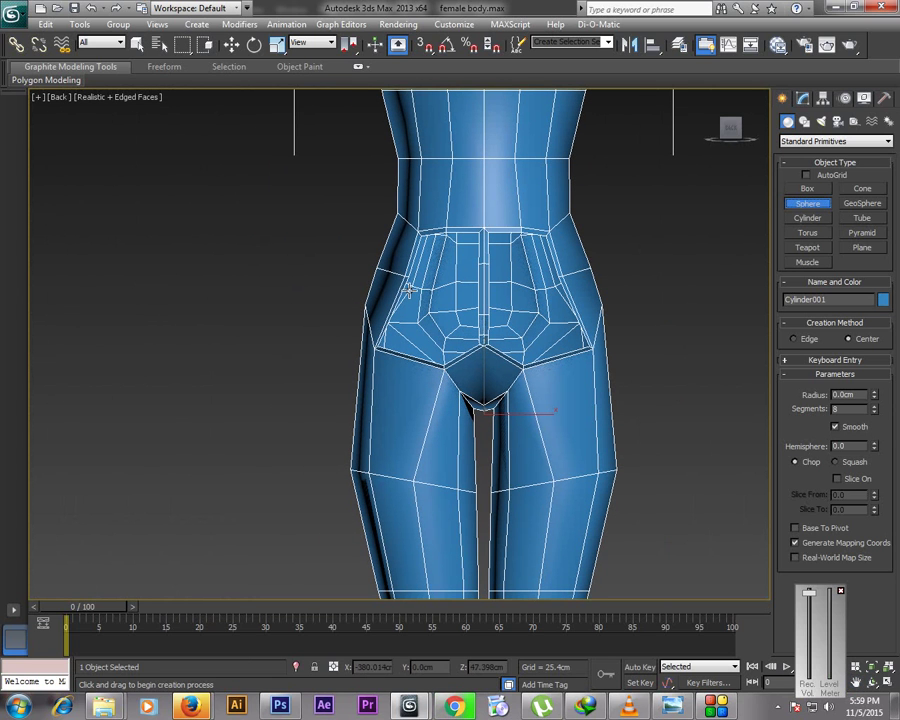
pyautogui.moveTo(438, 286); pyautogui.dragTo(460, 395)
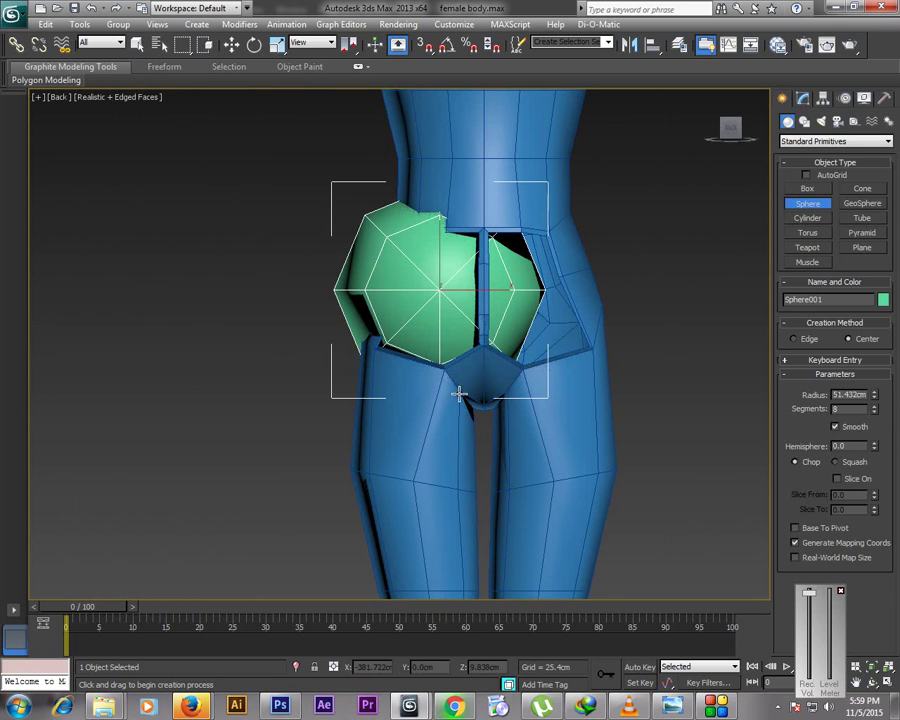
pyautogui.click(231, 44)
pyautogui.moveTo(460, 276); pyautogui.dragTo(446, 289)
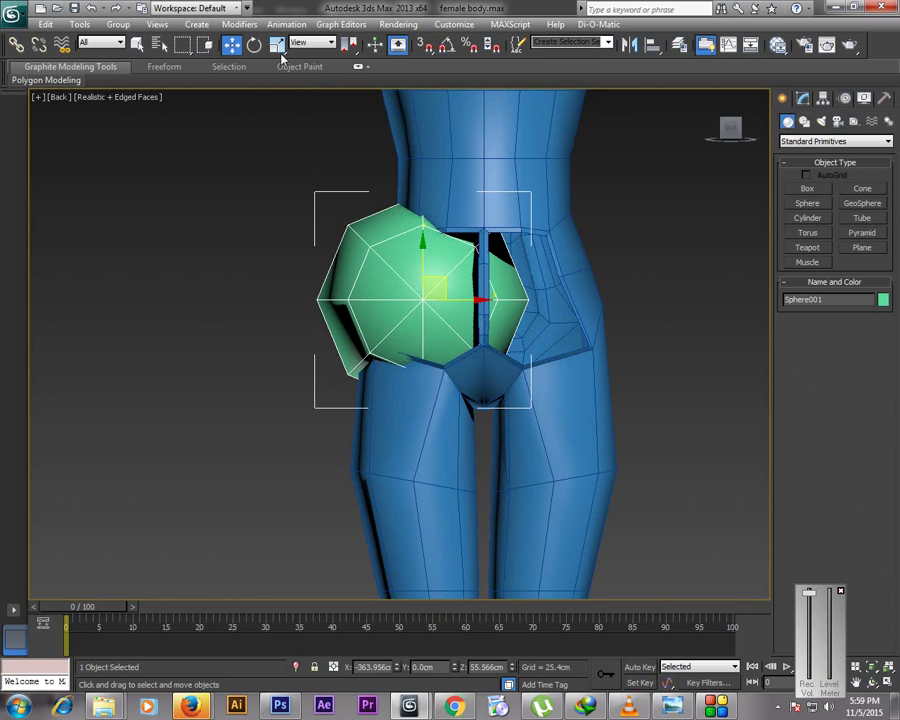
# Change the orthographic viewport to the left view with the side reference drawing
pyautogui.hotkey('alt', 'w')
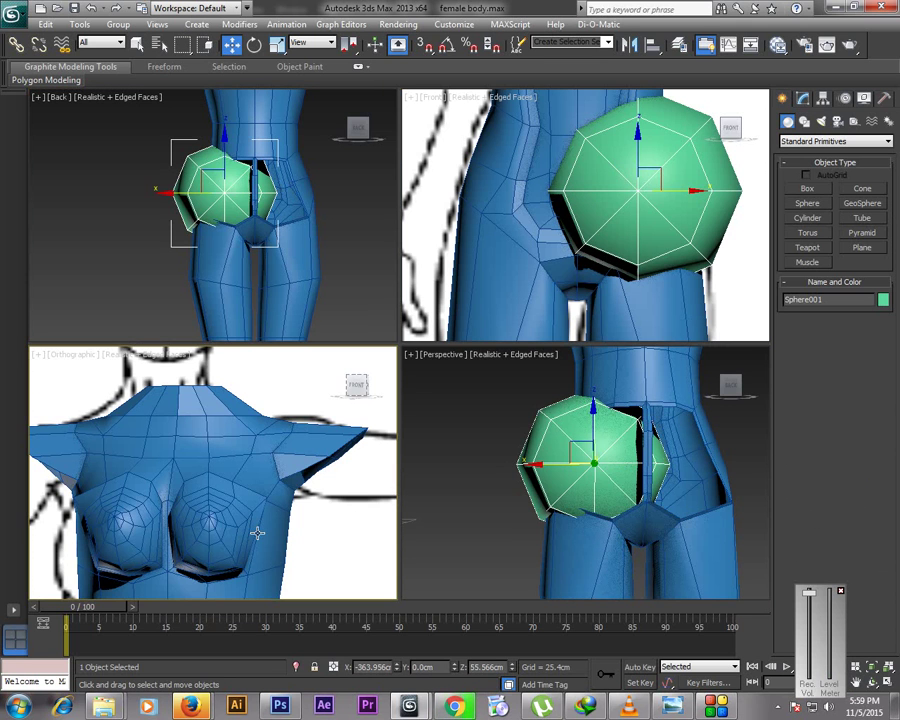
pyautogui.click(856, 681)
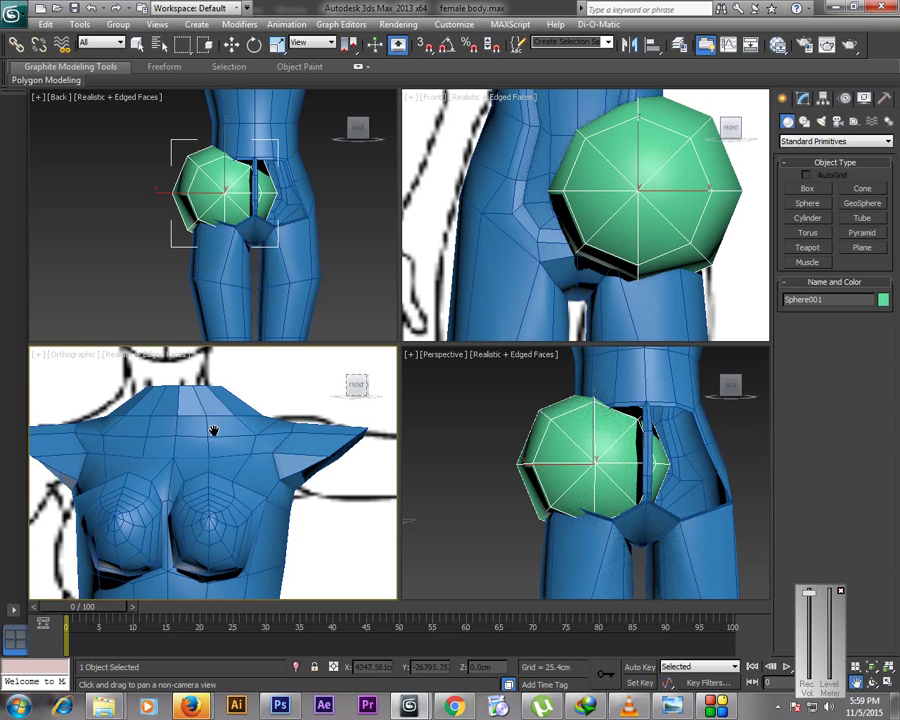
pyautogui.moveTo(210, 430); pyautogui.dragTo(213, 418)
pyautogui.rightClick(156, 400)
pyautogui.press('l')
pyautogui.click(201, 460)
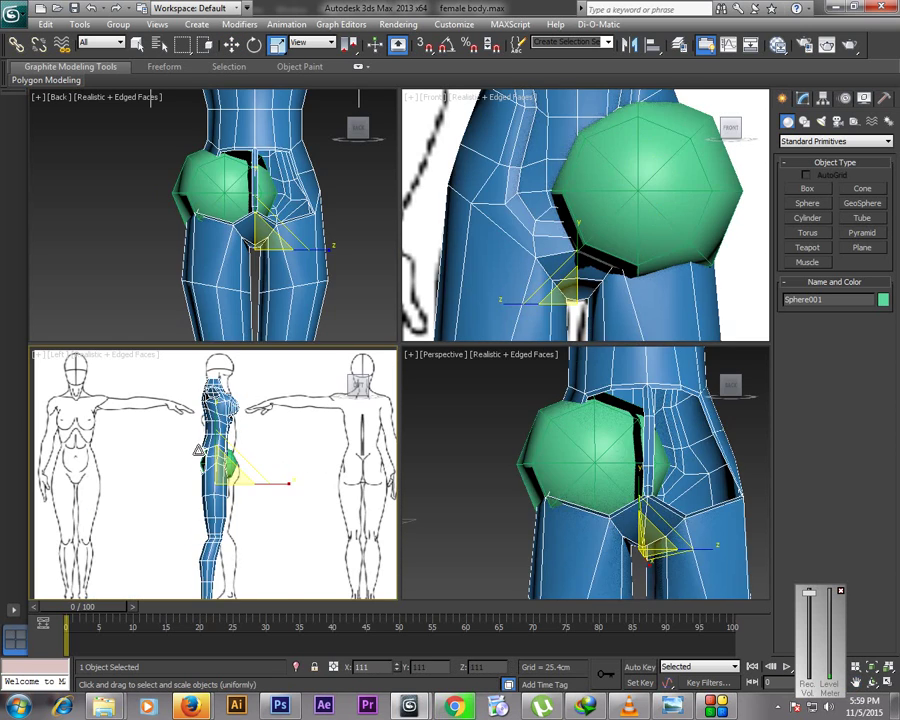
pyautogui.moveTo(198, 450); pyautogui.dragTo(198, 450)
pyautogui.hotkey('ctrl', 'z')
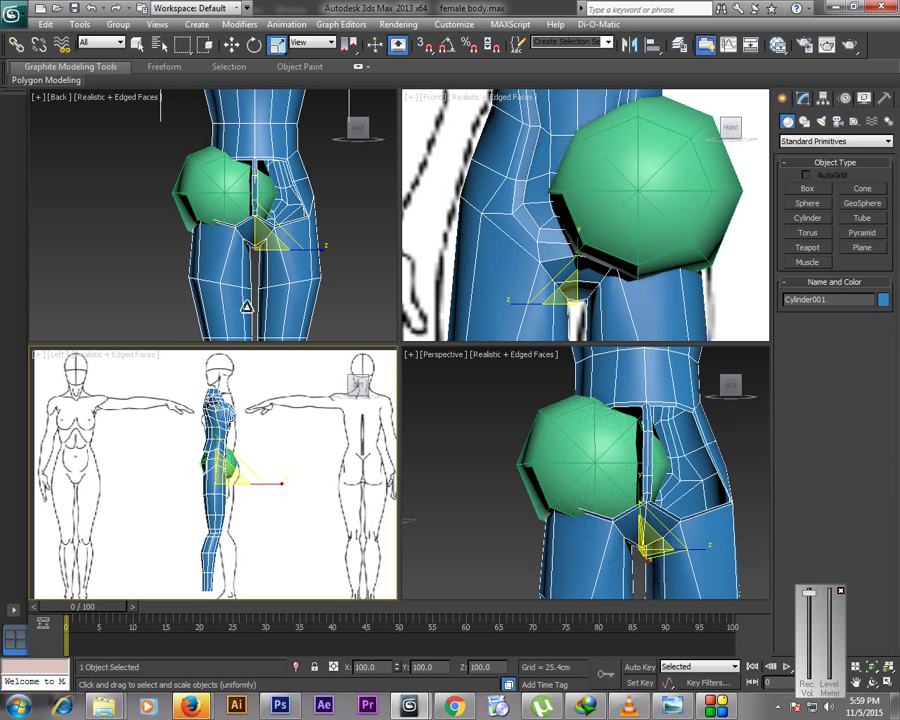
# Select the sphere and move it about 53 cm backwards in the left view, behind the buttocks
pyautogui.click(231, 44)
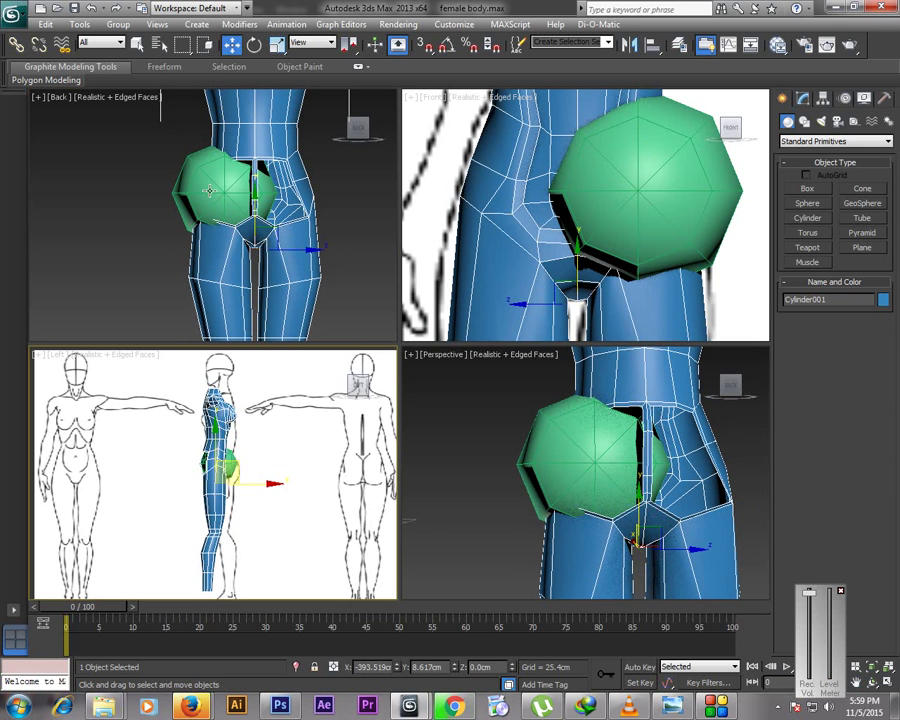
pyautogui.click(208, 190)
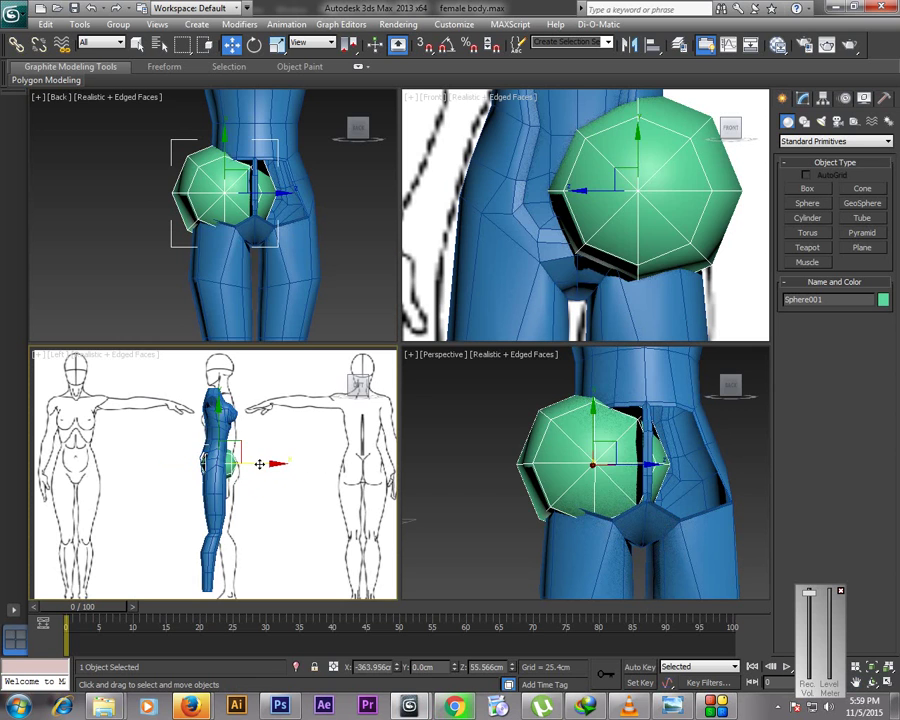
pyautogui.moveTo(258, 476); pyautogui.dragTo(230, 476)
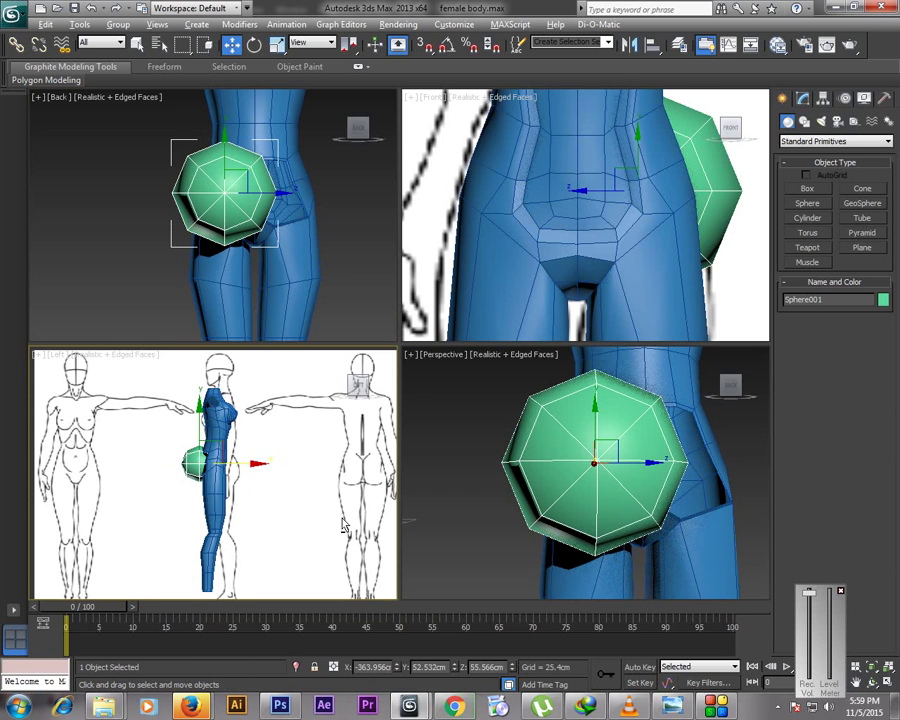
pyautogui.hotkey('alt', 'w')
pyautogui.click(856, 681)
pyautogui.moveTo(485, 401); pyautogui.dragTo(557, 408)
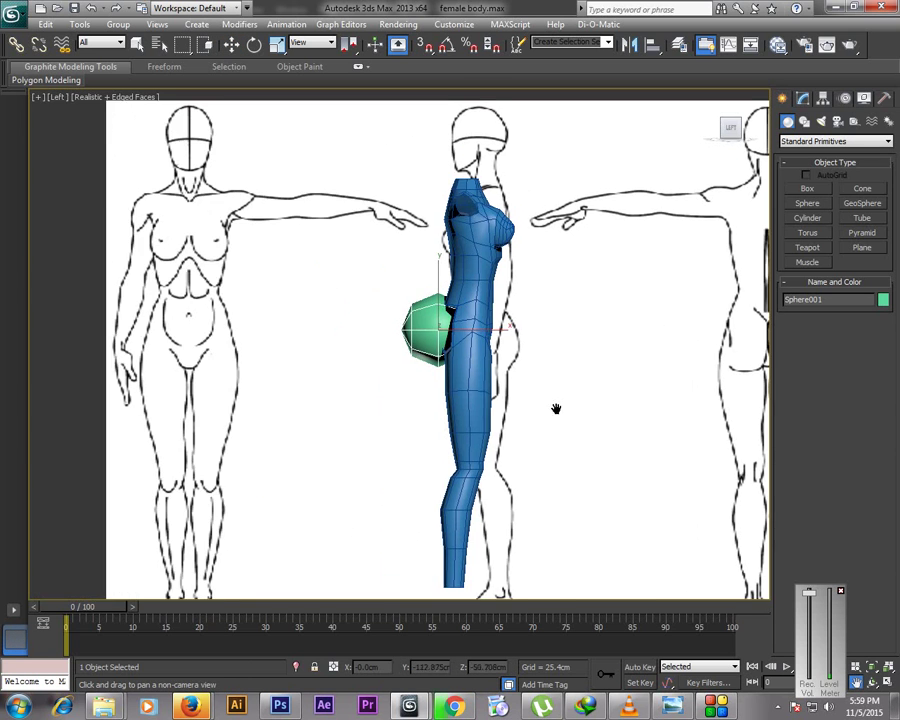
# Change the left view to the right view of the body and the side reference drawing
pyautogui.scroll(5, 560, 400)
pyautogui.moveTo(584, 352); pyautogui.dragTo(439, 474)
pyautogui.scroll(-8, 438, 473)
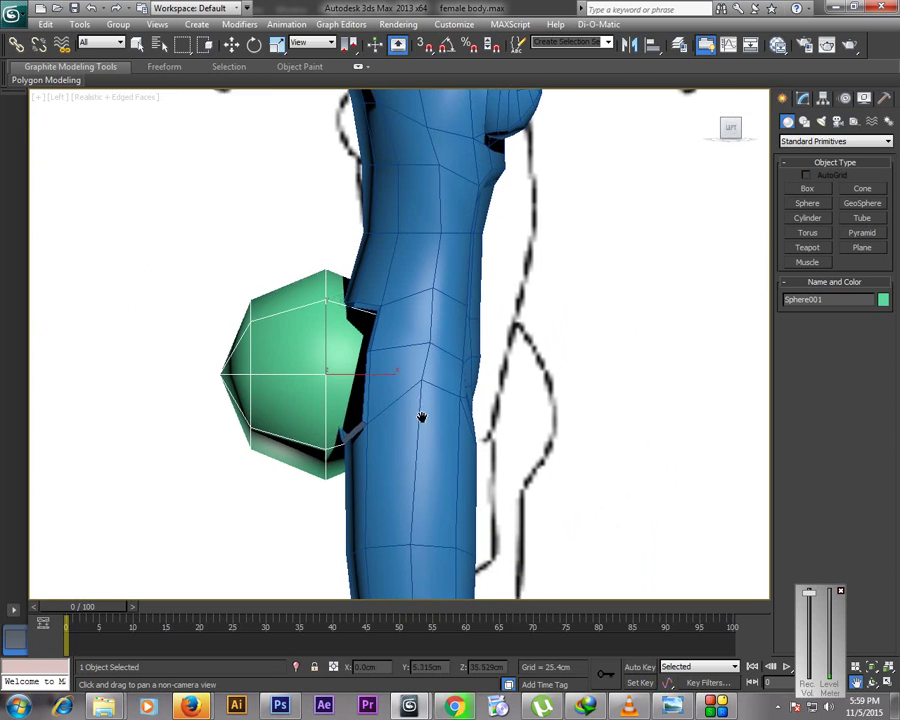
pyautogui.moveTo(443, 418); pyautogui.dragTo(396, 365)
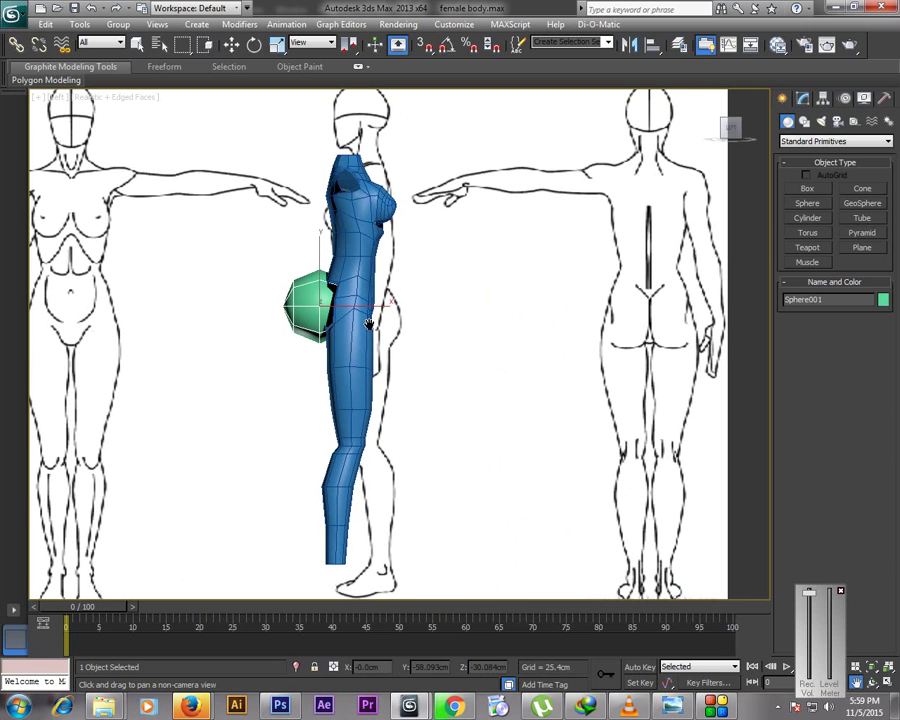
pyautogui.click(57, 97)
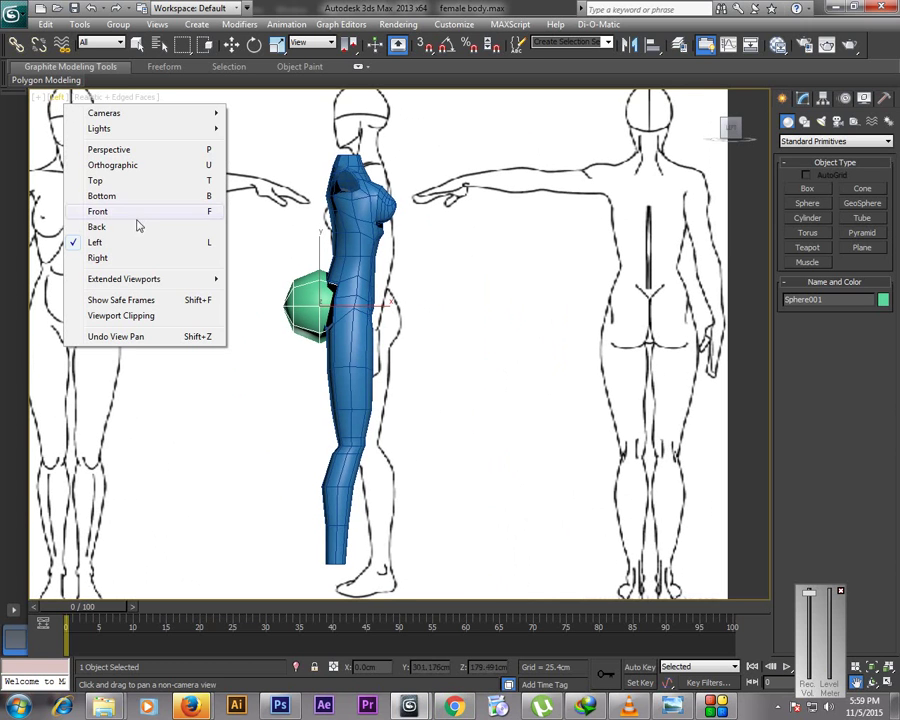
pyautogui.click(108, 258)
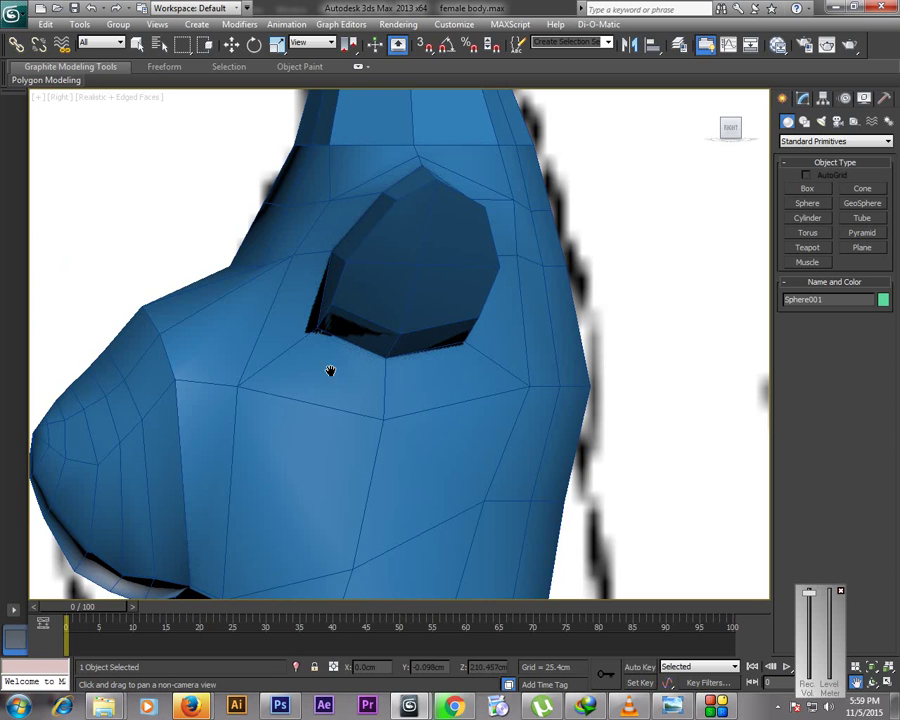
# Move the sphere forward into the hips in the right view, to a Y position of about 36 cm
pyautogui.scroll(-5, 332, 342)
pyautogui.moveTo(354, 300); pyautogui.dragTo(341, 255)
pyautogui.scroll(4, 377, 316)
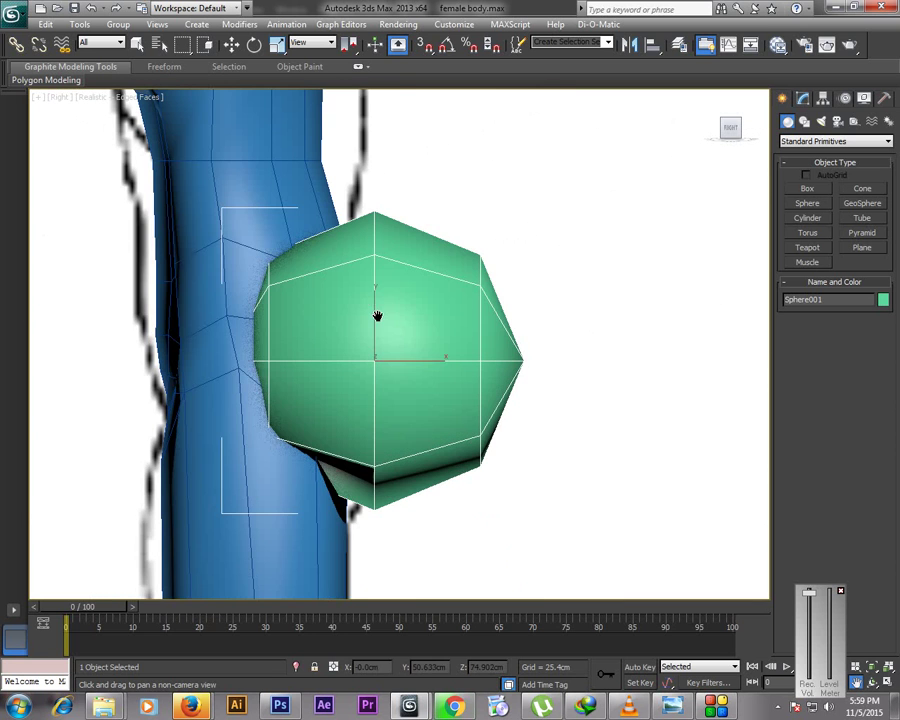
pyautogui.press('w')
pyautogui.moveTo(414, 356); pyautogui.dragTo(369, 361)
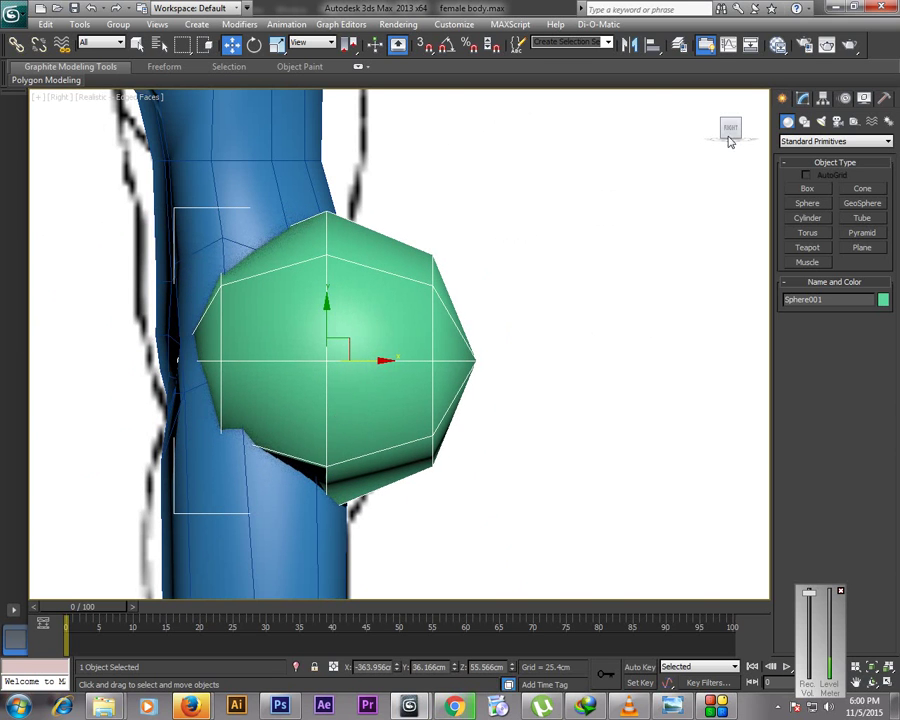
# Rotate the sphere 90 degrees about its vertical axis in the back view with angle snap on
pyautogui.hotkey('alt', 'w')
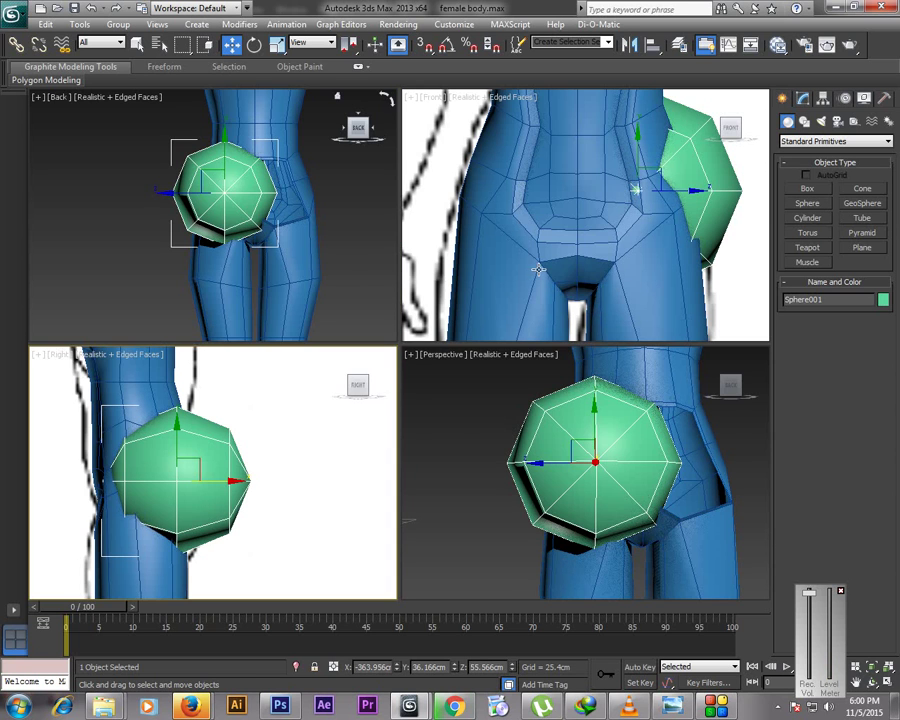
pyautogui.hotkey('alt', 'w')
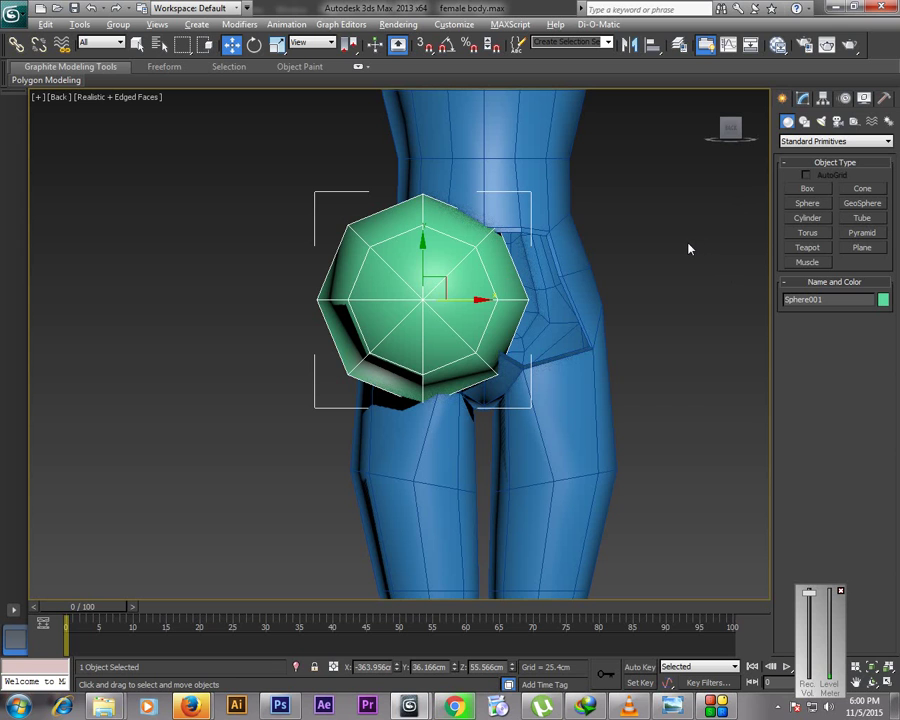
pyautogui.click(254, 44)
pyautogui.moveTo(424, 300); pyautogui.dragTo(530, 270)
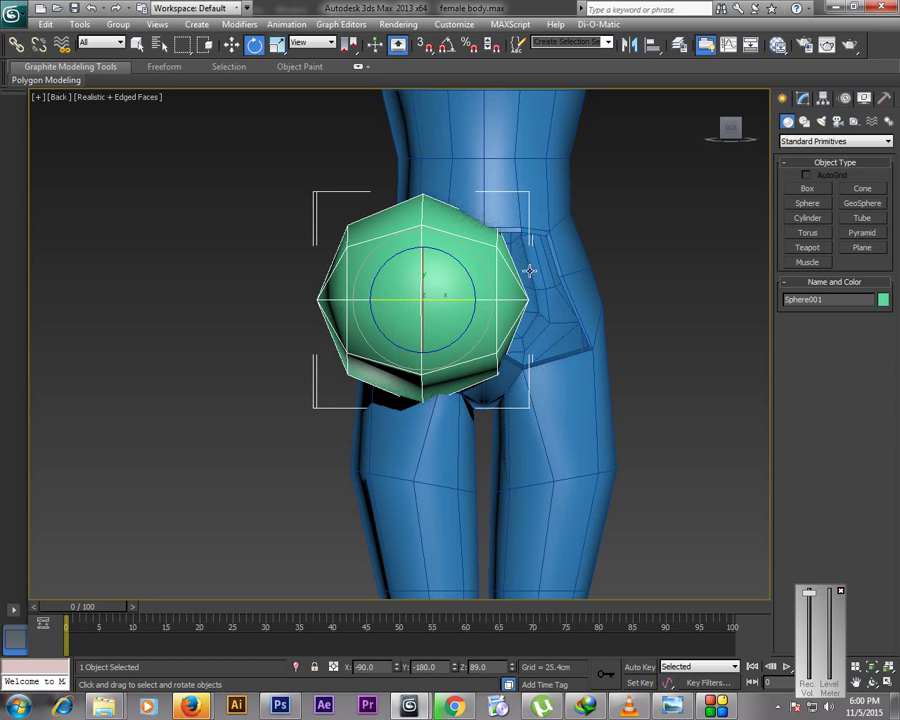
pyautogui.hotkey('ctrl', 'z')
pyautogui.click(446, 48)
pyautogui.moveTo(444, 301); pyautogui.dragTo(502, 311)
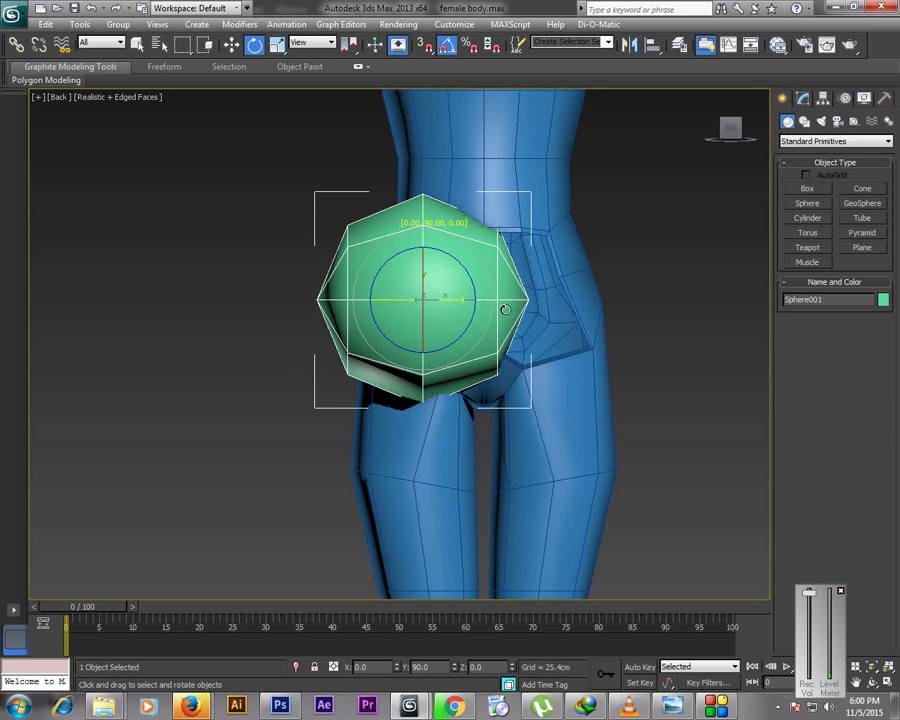
pyautogui.click(231, 44)
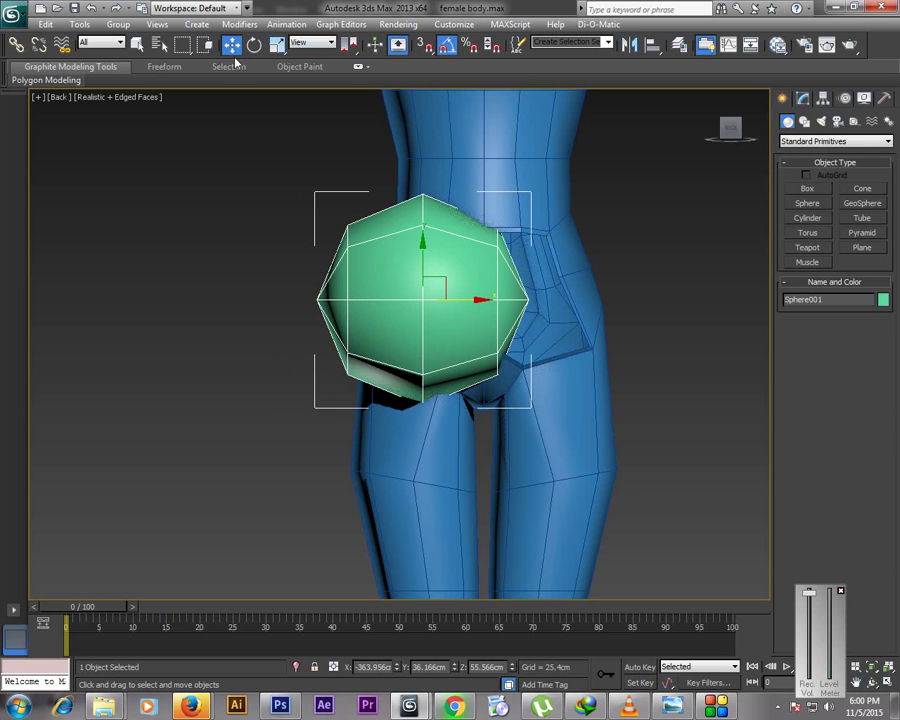
# Try 9 and 10 segments on the sphere and set the segment count back to 8
pyautogui.click(802, 98)
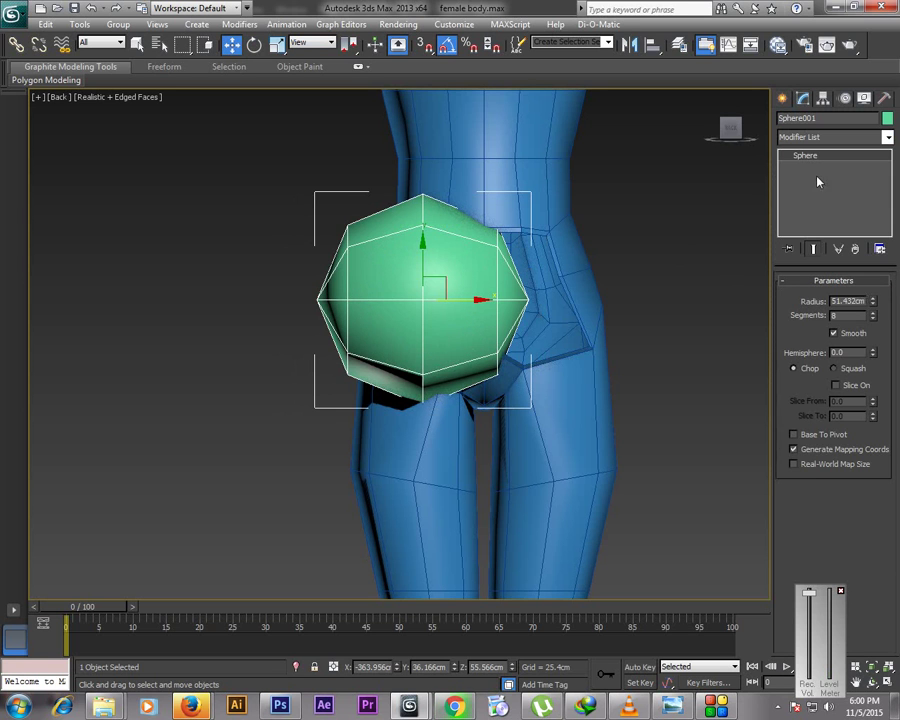
pyautogui.click(872, 318)
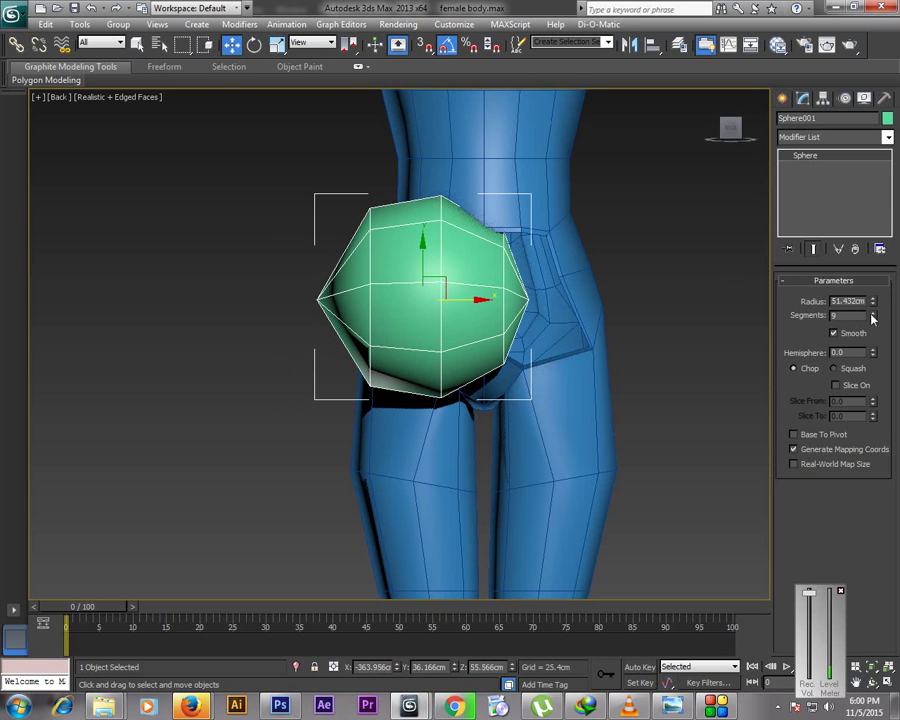
pyautogui.click(872, 318)
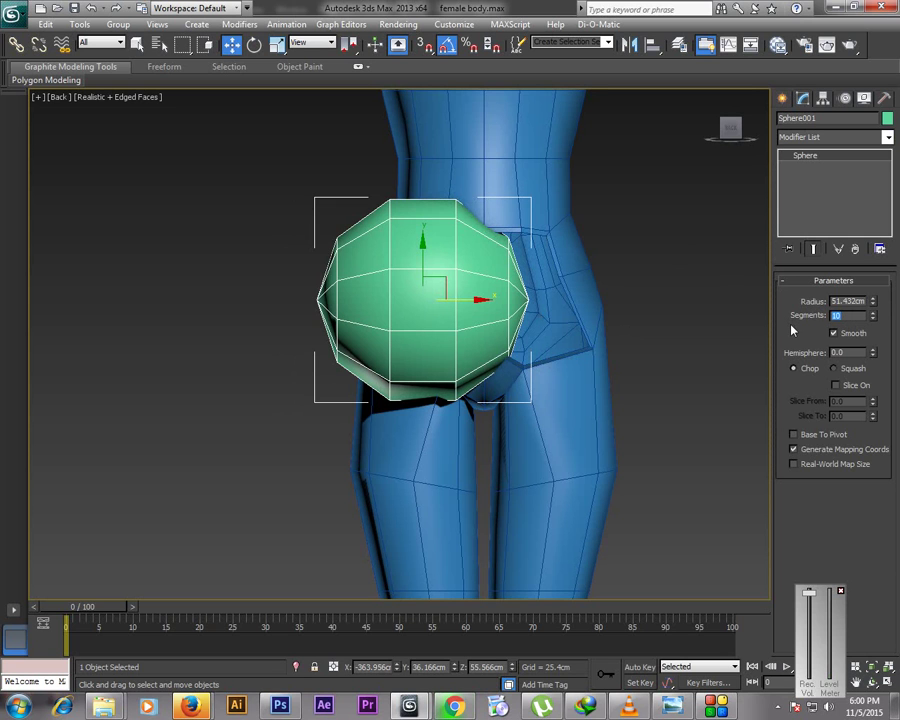
pyautogui.write('8')
pyautogui.press('Return')
pyautogui.click(706, 344)
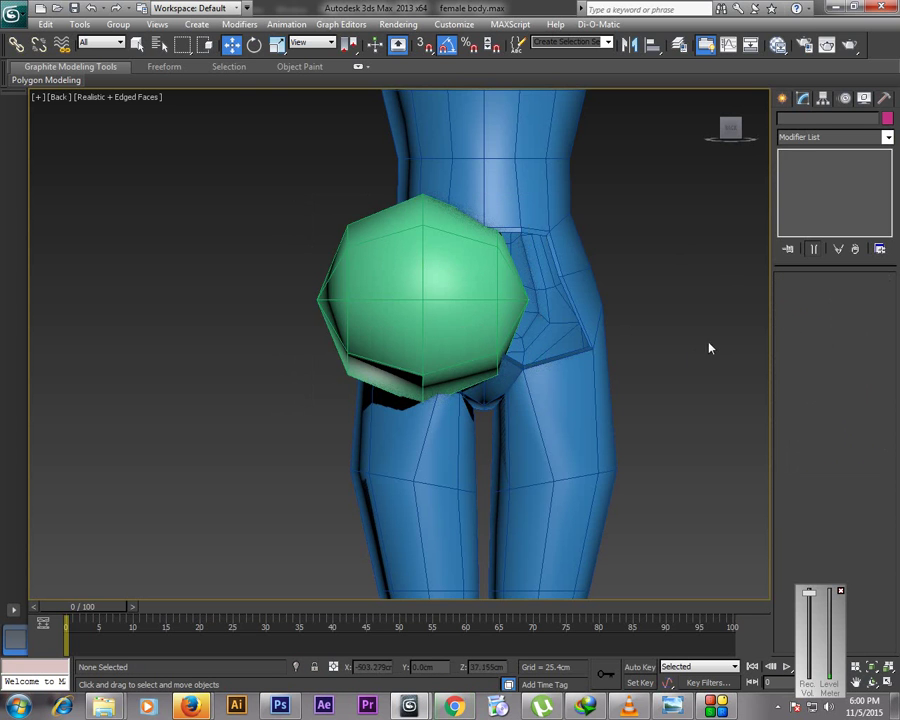
# Isolate the sphere in the maximized right view and make it see-through over the side reference
pyautogui.click(455, 317)
pyautogui.hotkey('alt', 'w')
pyautogui.click(274, 515)
pyautogui.hotkey('alt', 'w')
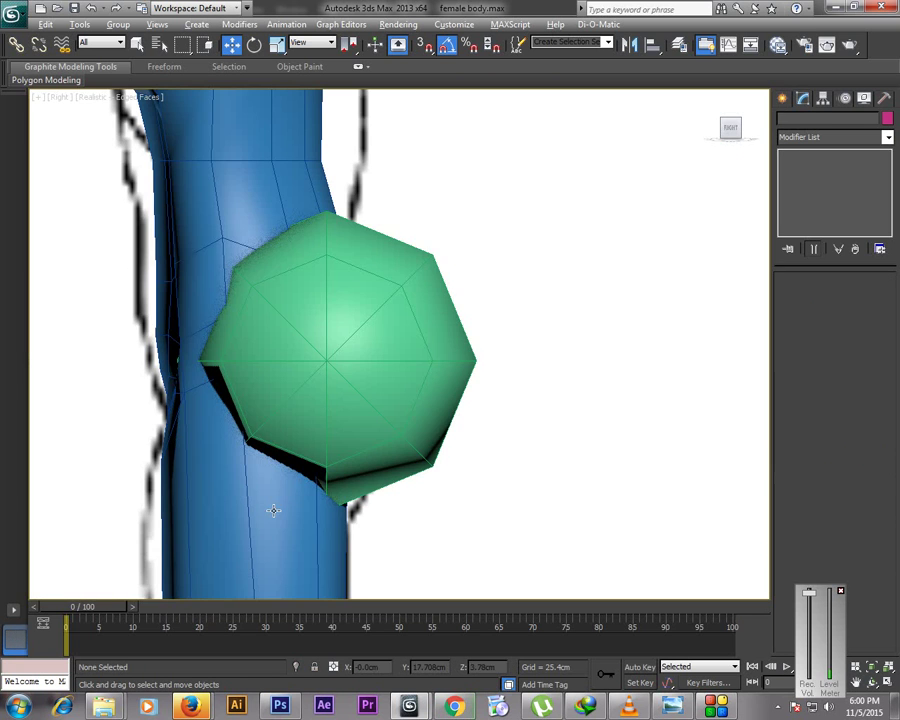
pyautogui.click(349, 447)
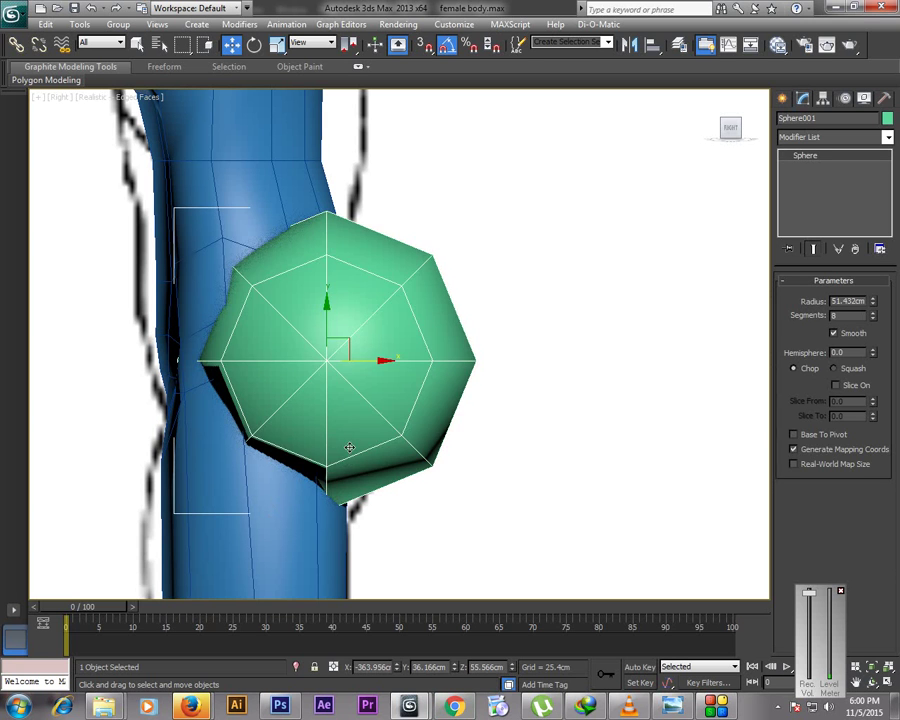
pyautogui.hotkey('alt', 'x')
pyautogui.hotkey('alt', 'x')
pyautogui.click(295, 667)
pyautogui.hotkey('alt', 'x')
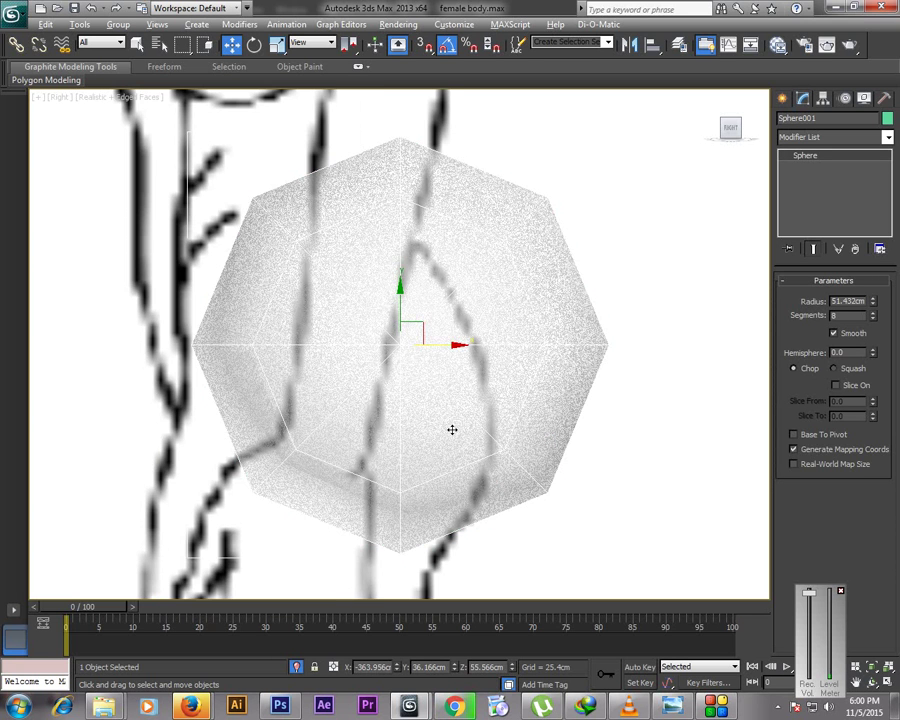
# Convert the sphere to an editable poly and delete the polygons of its front half
pyautogui.scroll(-4, 498, 331)
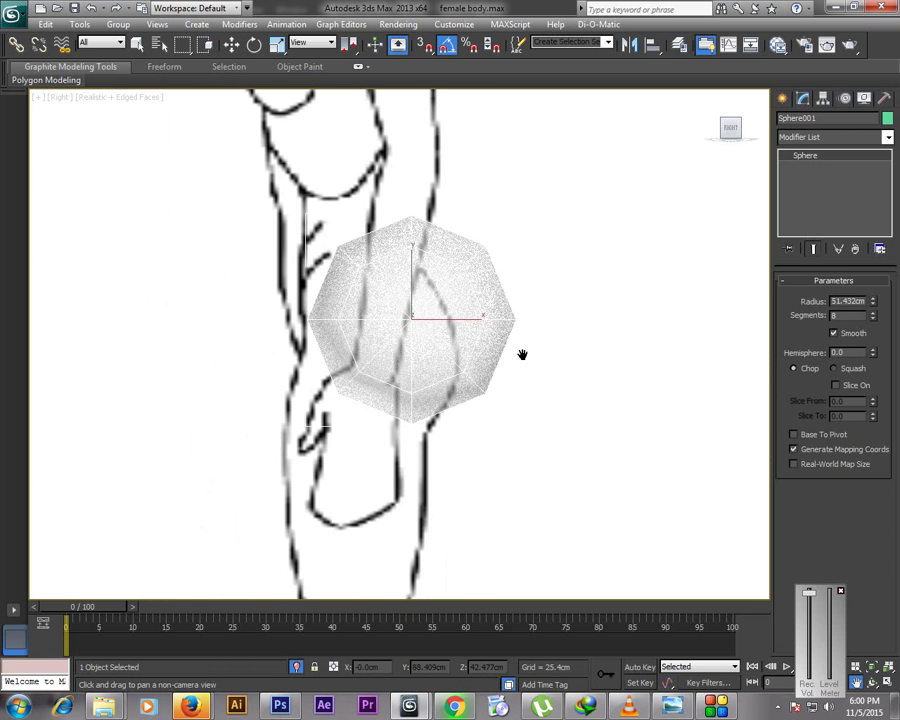
pyautogui.rightClick(505, 322)
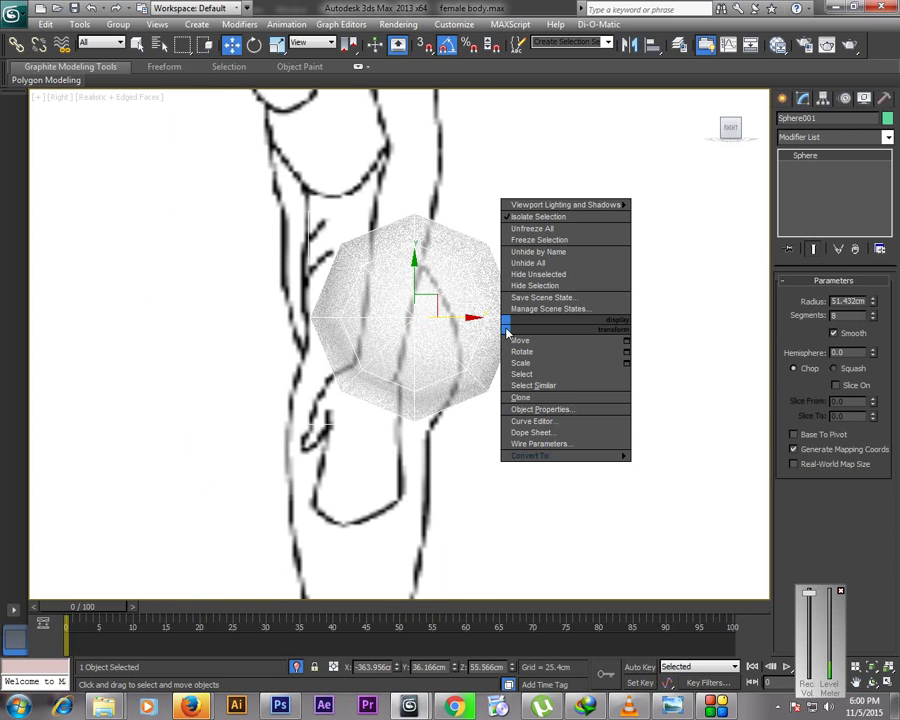
pyautogui.moveTo(612, 460)
pyautogui.click(655, 467)
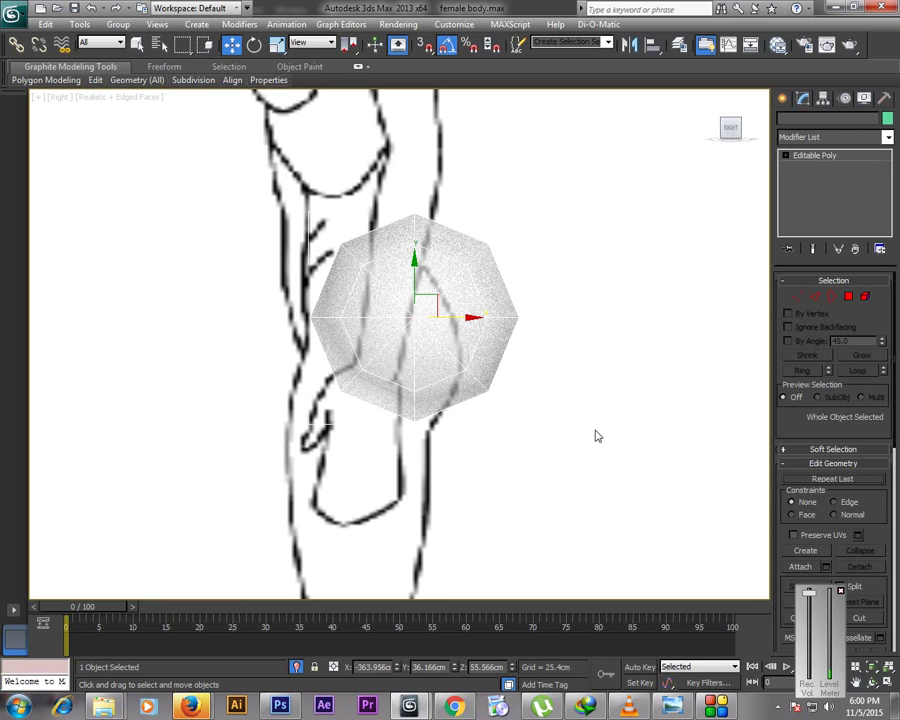
pyautogui.click(848, 297)
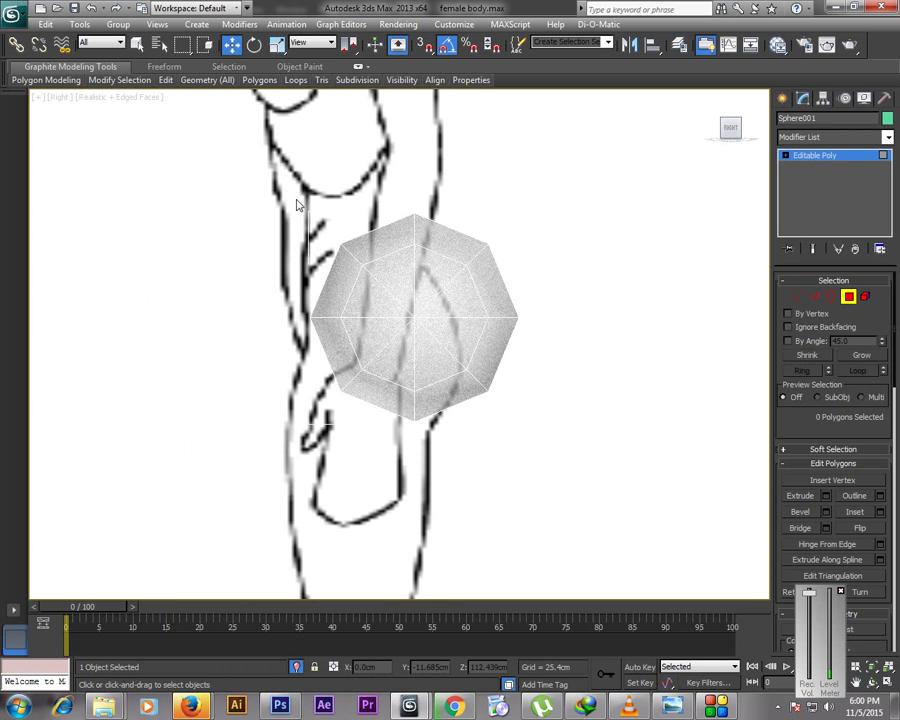
pyautogui.moveTo(296, 205); pyautogui.dragTo(396, 422)
pyautogui.press('Delete')
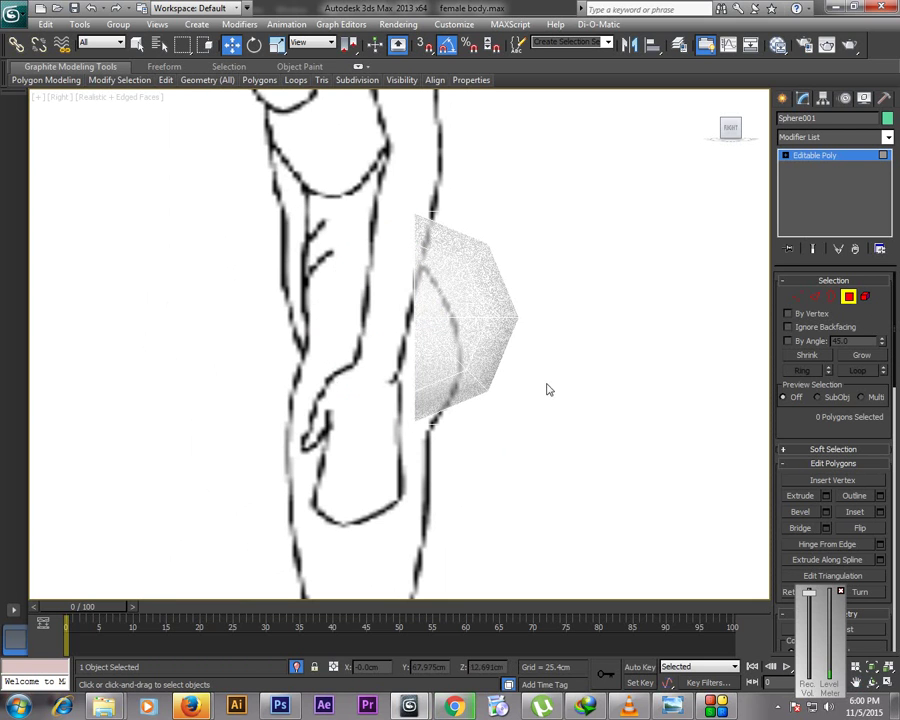
# Select all vertices of the half sphere, stretch them vertically and scale the shape down uniformly to about 68%
pyautogui.click(797, 297)
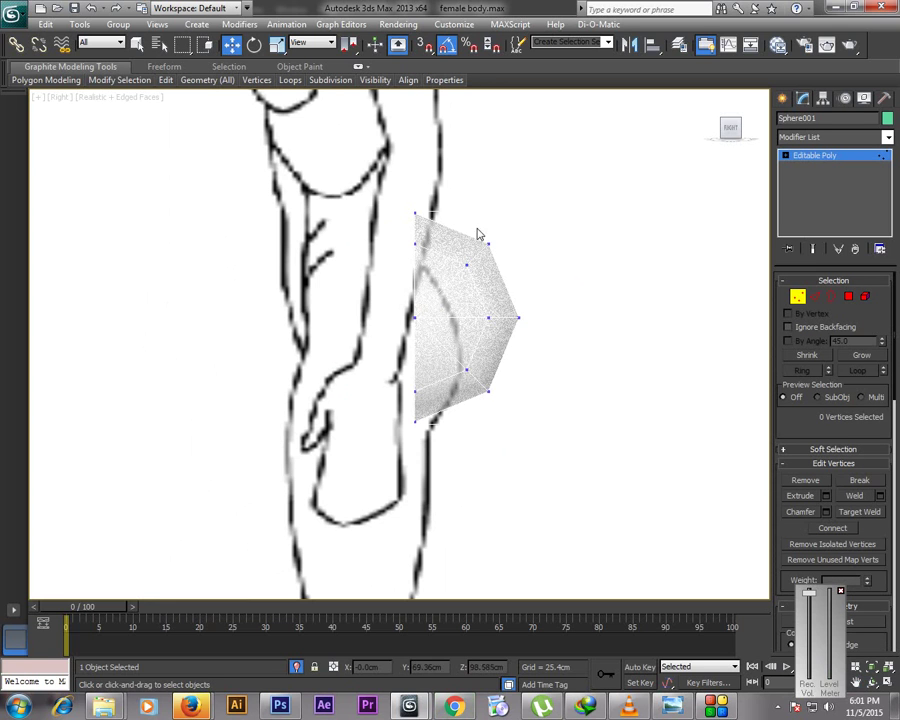
pyautogui.moveTo(477, 354); pyautogui.dragTo(530, 456)
pyautogui.press('r')
pyautogui.moveTo(449, 265); pyautogui.dragTo(450, 249)
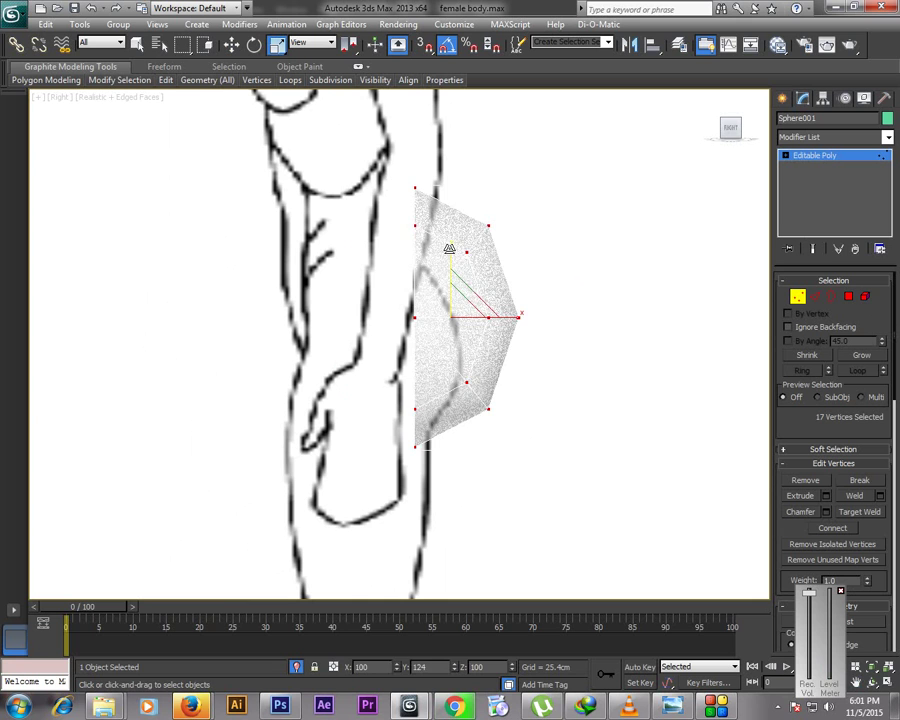
pyautogui.moveTo(510, 318); pyautogui.dragTo(450, 348)
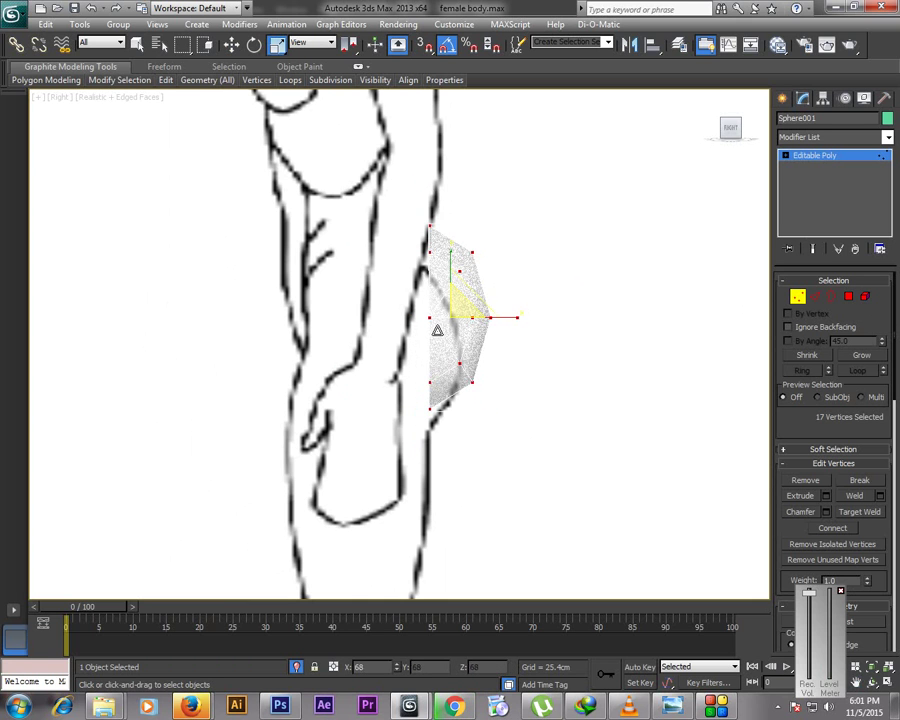
# Move the half sphere's vertices about 12 cm forward and 18 cm down onto the drawn buttock outline
pyautogui.click(231, 45)
pyautogui.moveTo(474, 312); pyautogui.dragTo(451, 348)
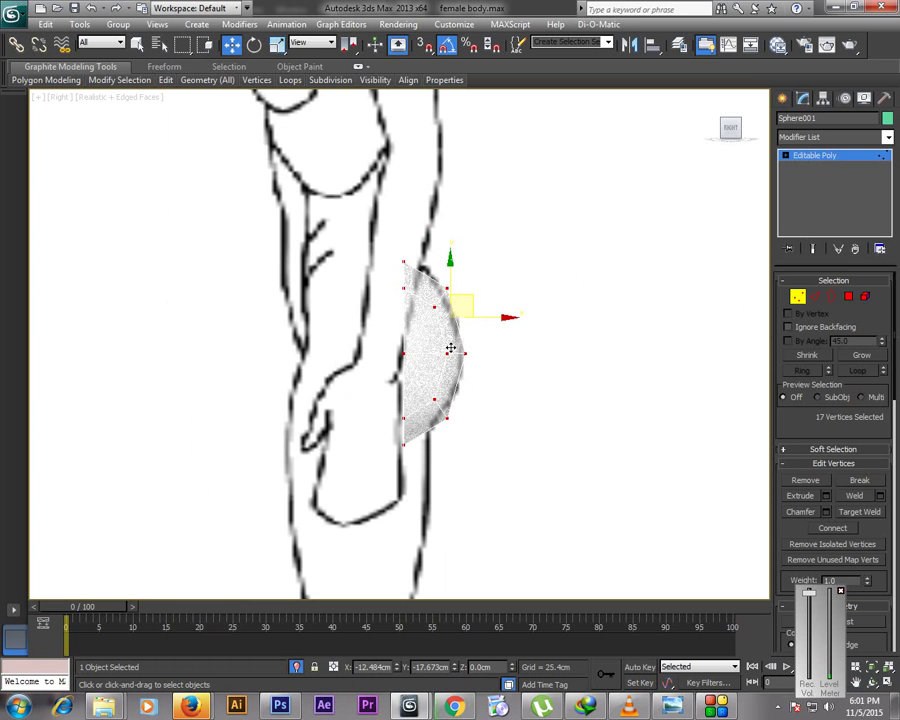
pyautogui.click(500, 418)
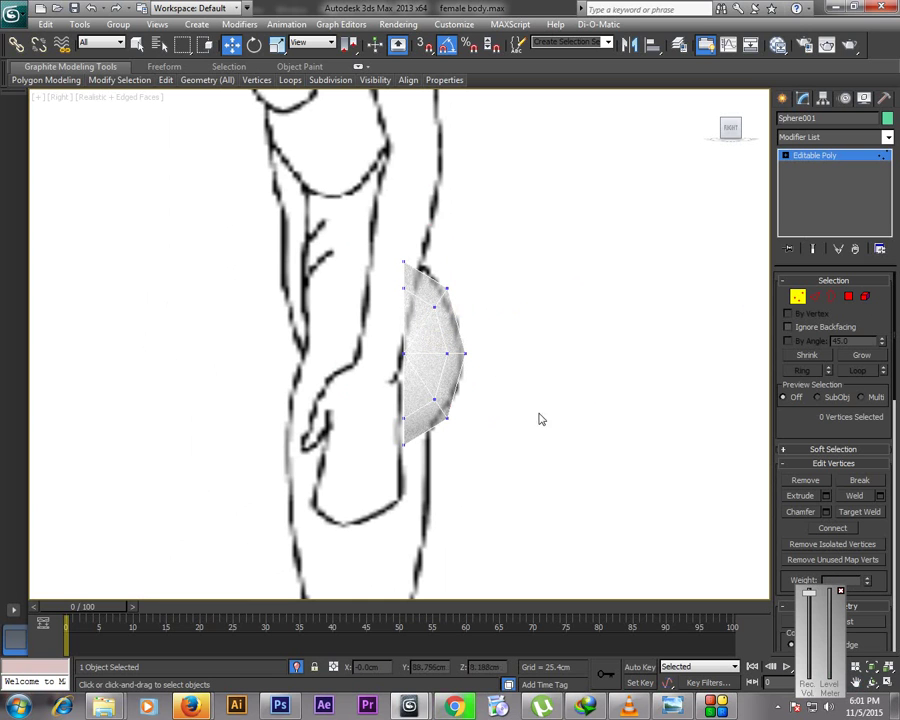
pyautogui.moveTo(430, 339); pyautogui.dragTo(466, 375)
pyautogui.click(739, 320)
# Select the four diagonal edges meeting at the half sphere's two side poles in wireframe and remove them
pyautogui.press('2')
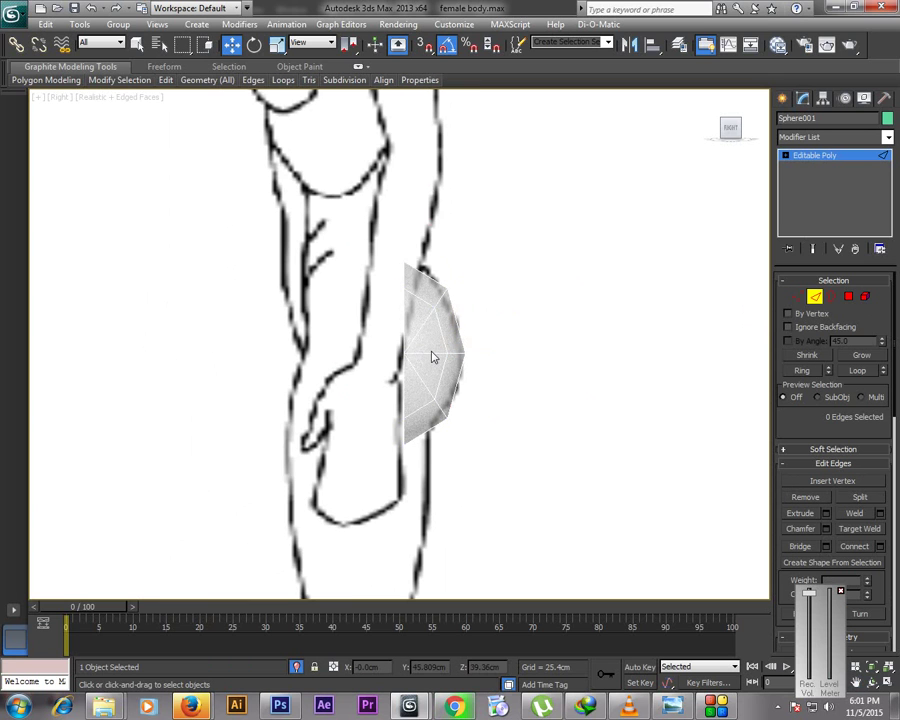
pyautogui.press('F3')
pyautogui.moveTo(415, 397); pyautogui.dragTo(428, 373)
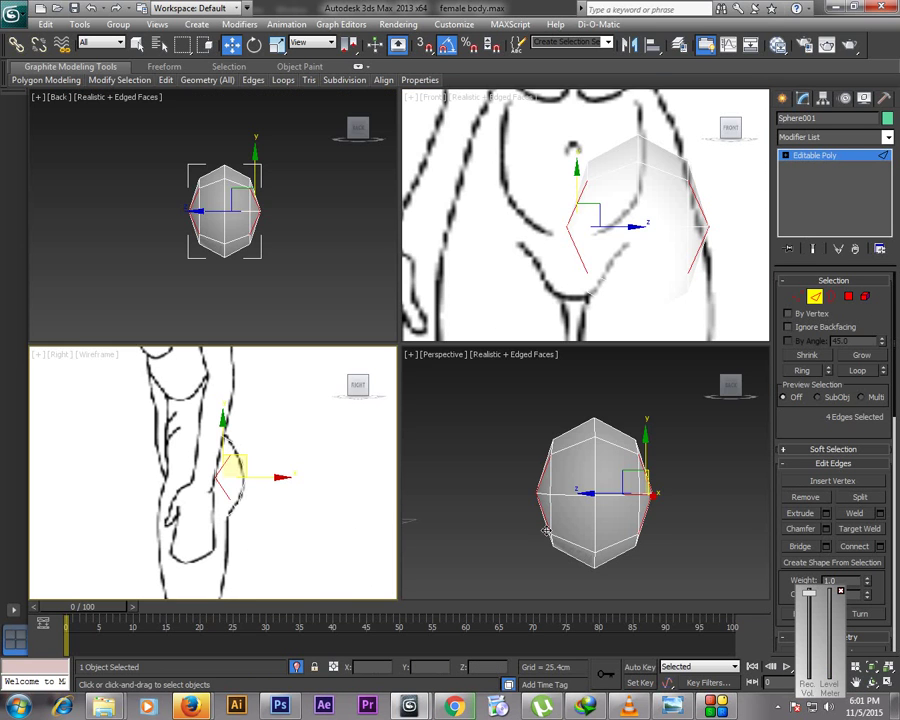
pyautogui.click(882, 682)
pyautogui.click(872, 682)
pyautogui.hotkey('alt', 'w')
pyautogui.hotkey('alt', 'w')
pyautogui.press('z')
pyautogui.hotkey('alt', 'w')
pyautogui.moveTo(516, 464); pyautogui.dragTo(344, 370)
pyautogui.press('BackSpace')
pyautogui.rightClick(422, 371)
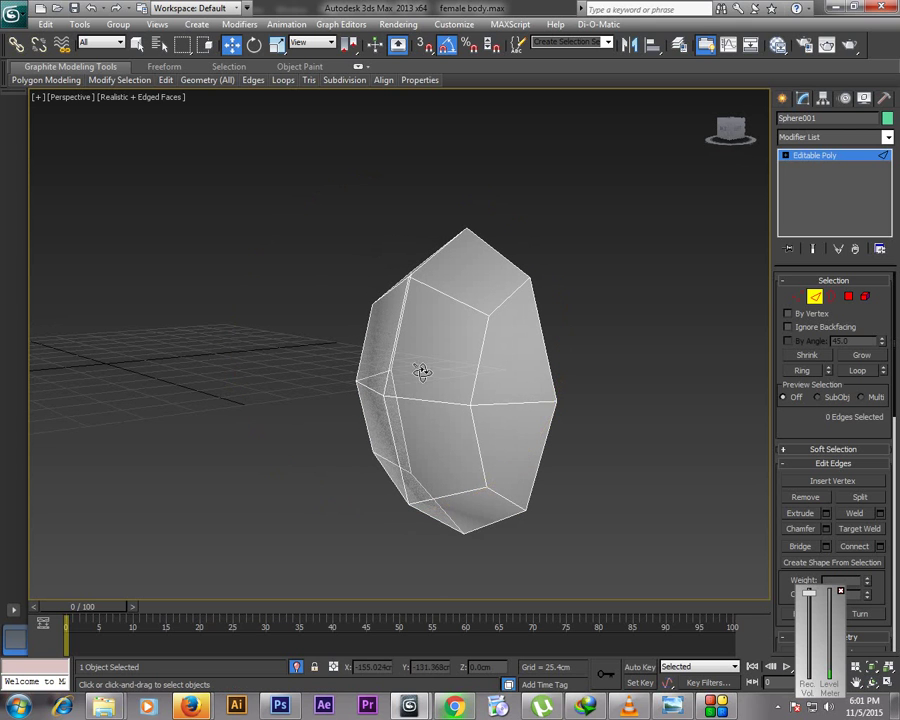
# End the isolation to show the whole body and move the half sphere about 8 cm backwards along Y
pyautogui.click(296, 667)
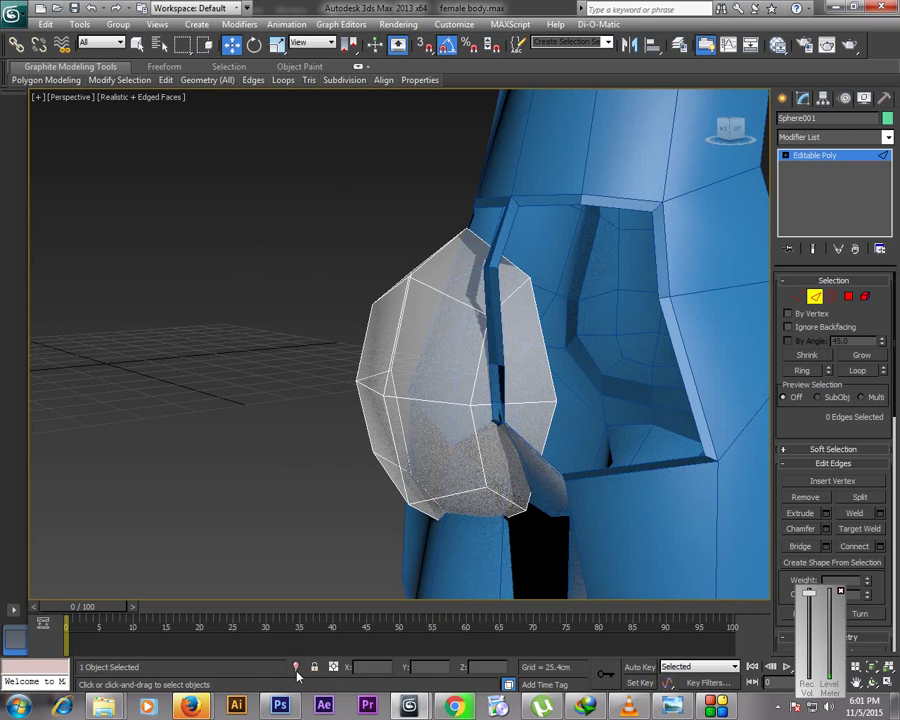
pyautogui.hotkey('ctrl', 'r')
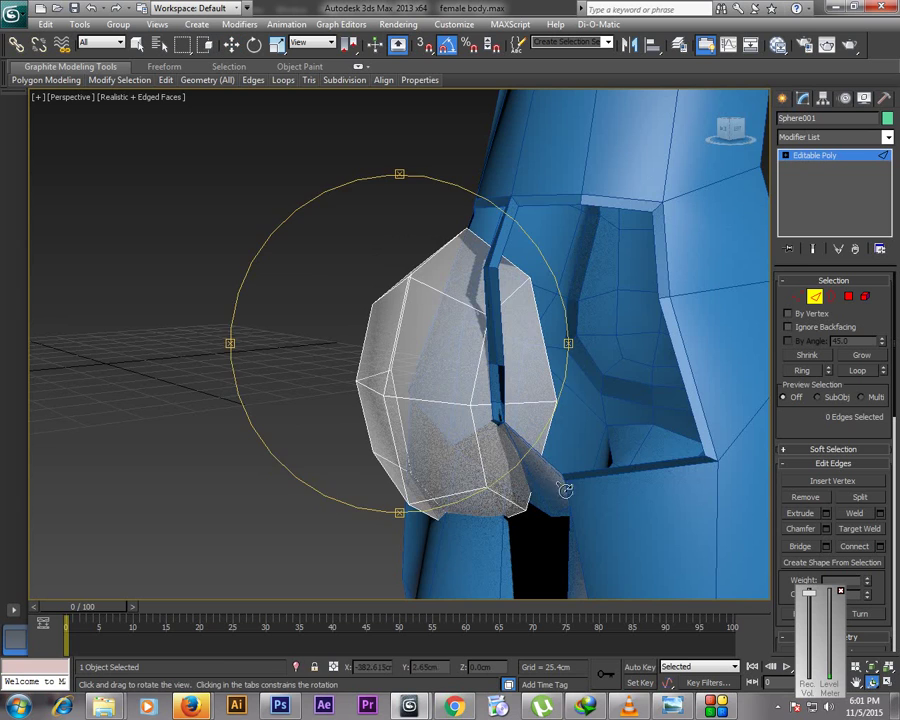
pyautogui.moveTo(356, 418); pyautogui.dragTo(508, 468)
pyautogui.press('Escape')
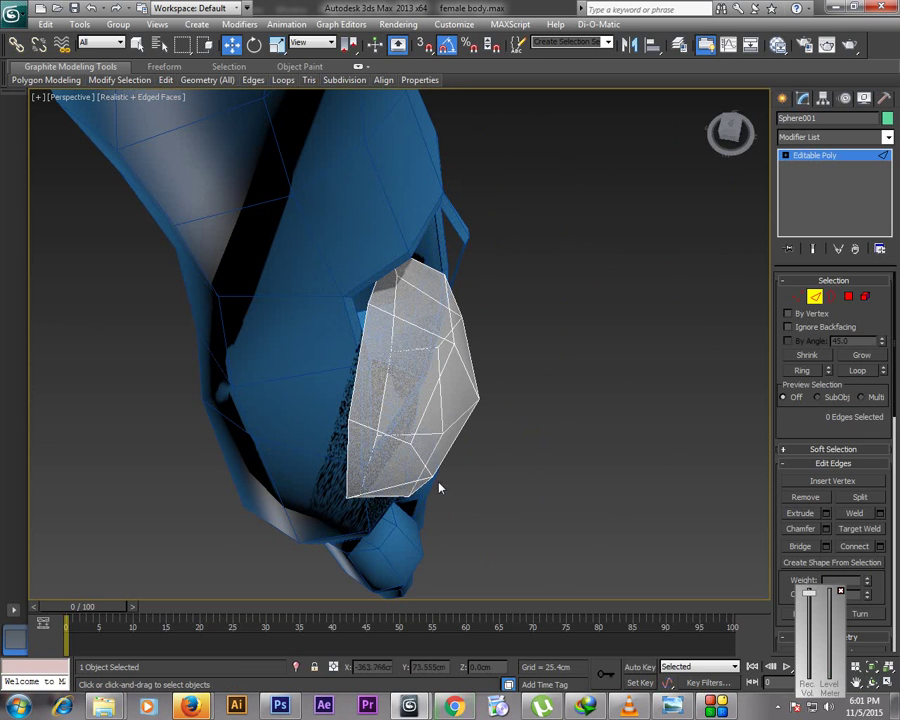
pyautogui.click(815, 297)
pyautogui.moveTo(446, 367); pyautogui.dragTo(474, 370)
pyautogui.hotkey('alt', 'w')
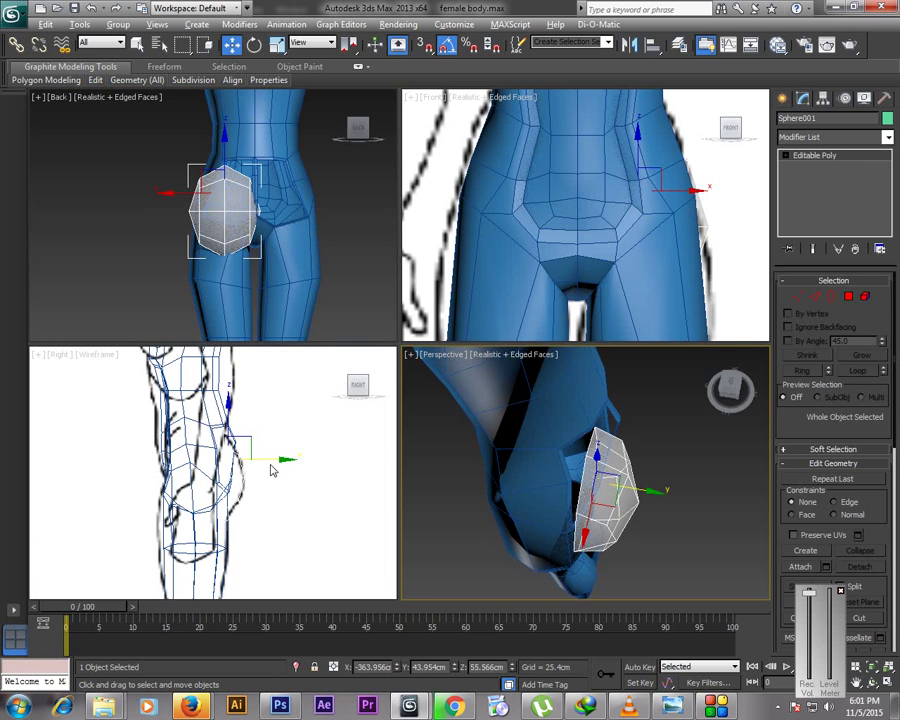
# Attach the half sphere to the body mesh at its base Editable Poly level, beneath the Symmetry and TurboSmooth modifiers
pyautogui.hotkey('alt', 'w')
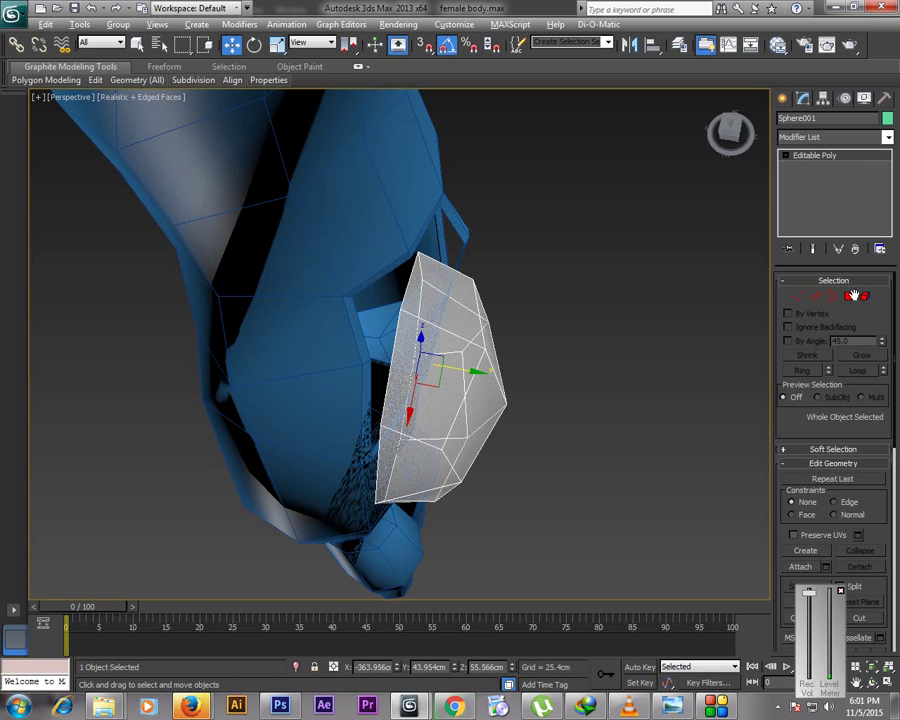
pyautogui.click(797, 297)
pyautogui.click(798, 301)
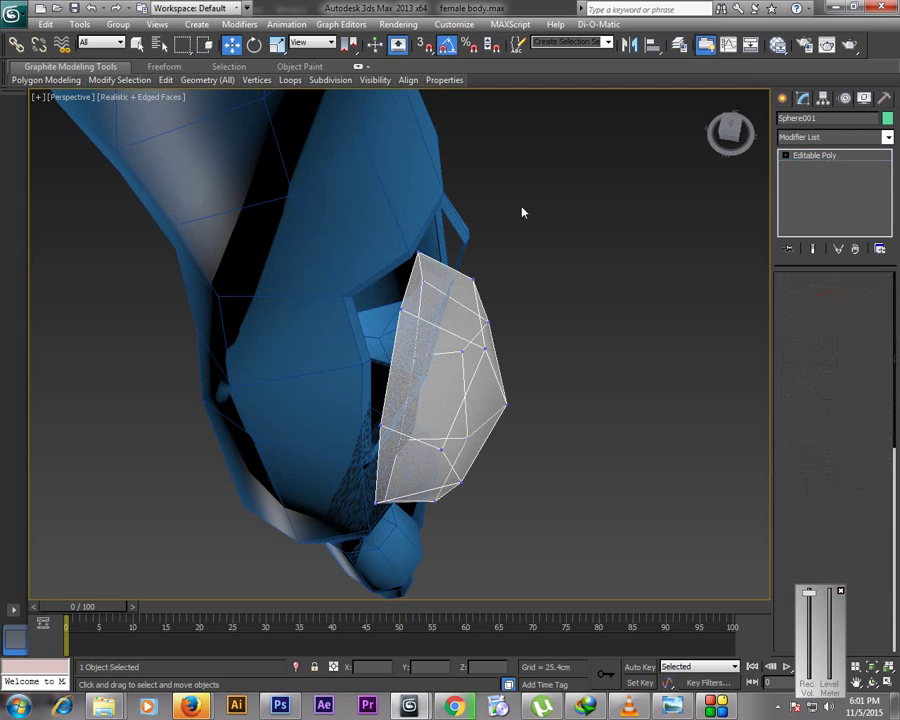
pyautogui.click(385, 169)
pyautogui.click(872, 682)
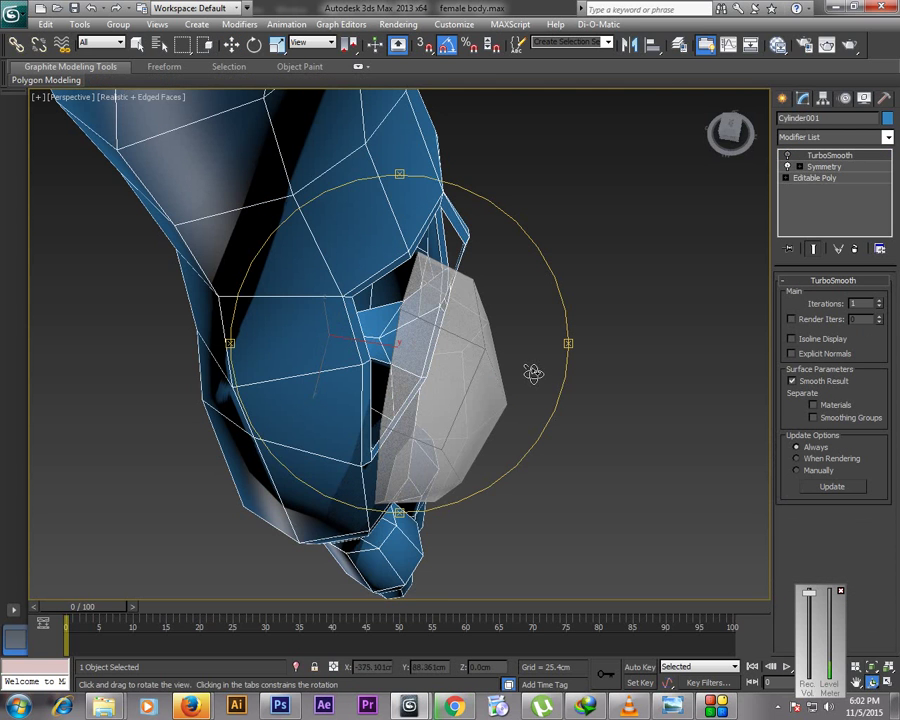
pyautogui.moveTo(476, 351); pyautogui.dragTo(514, 373)
pyautogui.press('w')
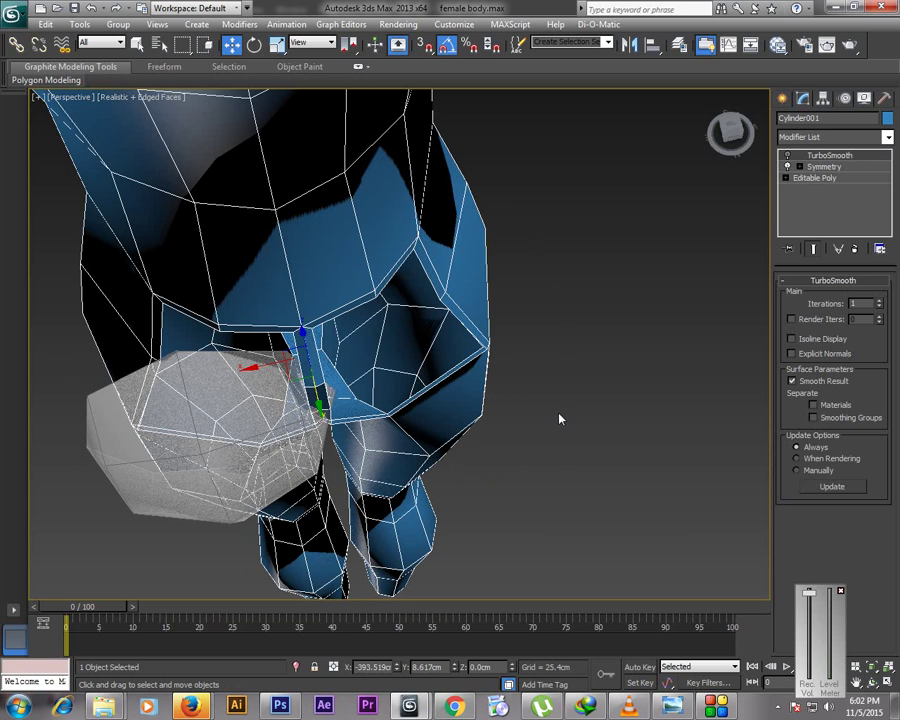
pyautogui.rightClick(559, 418)
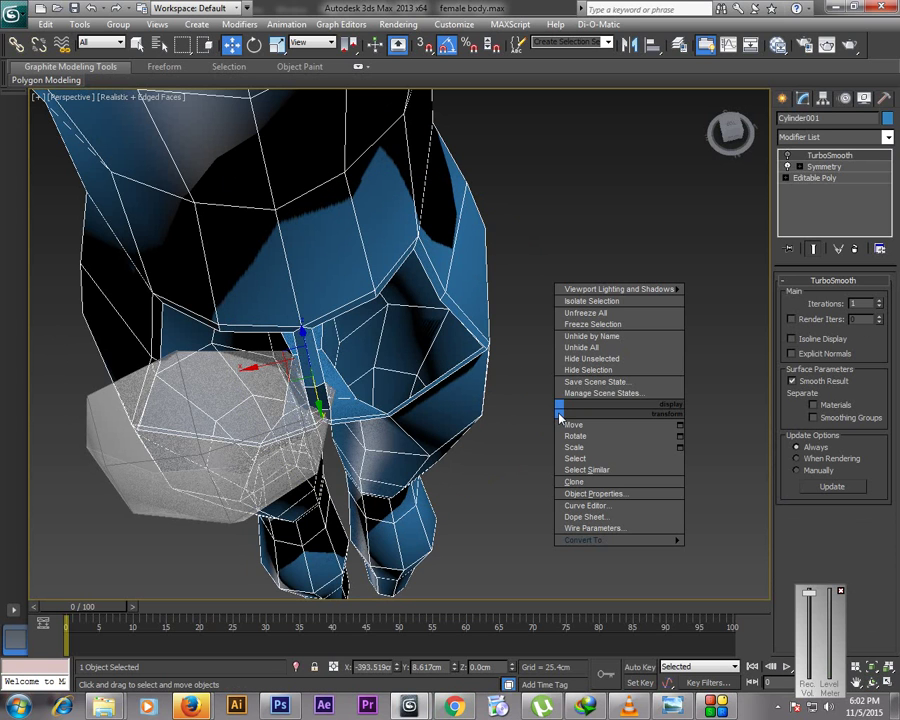
pyautogui.click(812, 178)
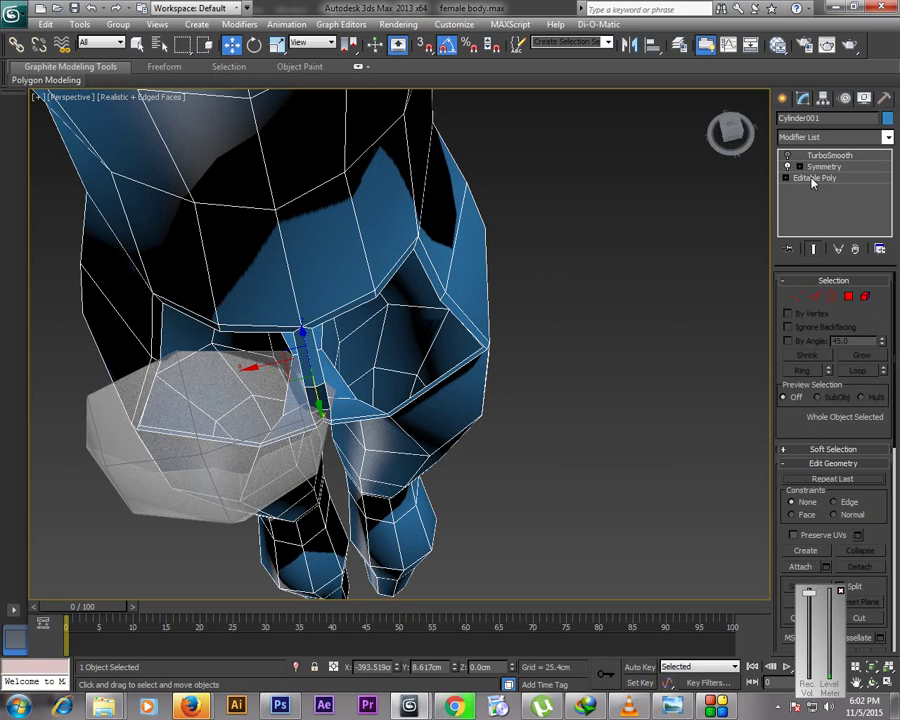
pyautogui.rightClick(676, 238)
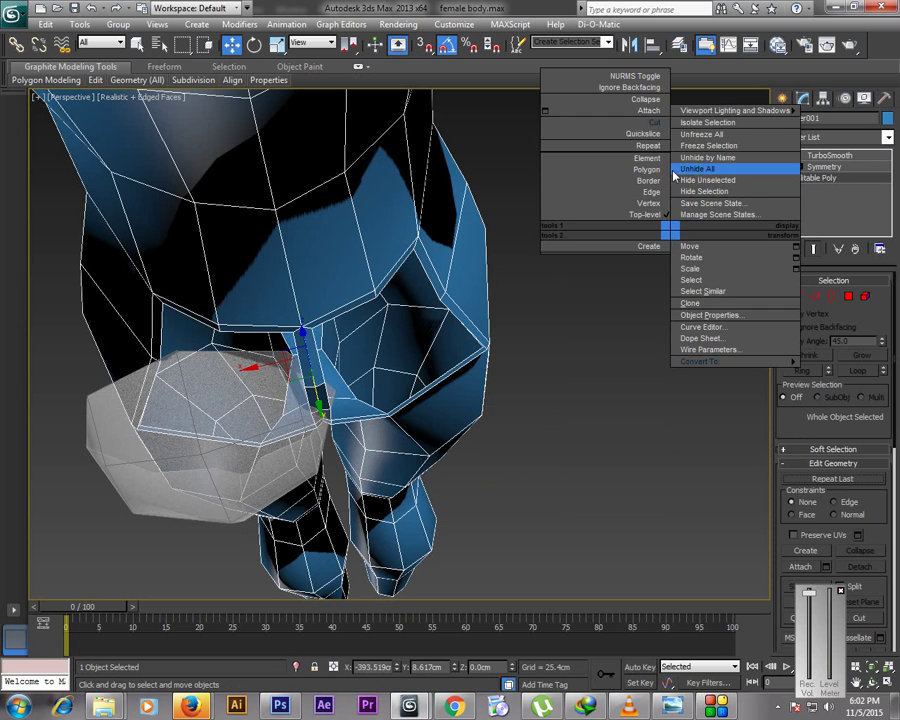
pyautogui.click(651, 117)
pyautogui.click(243, 390)
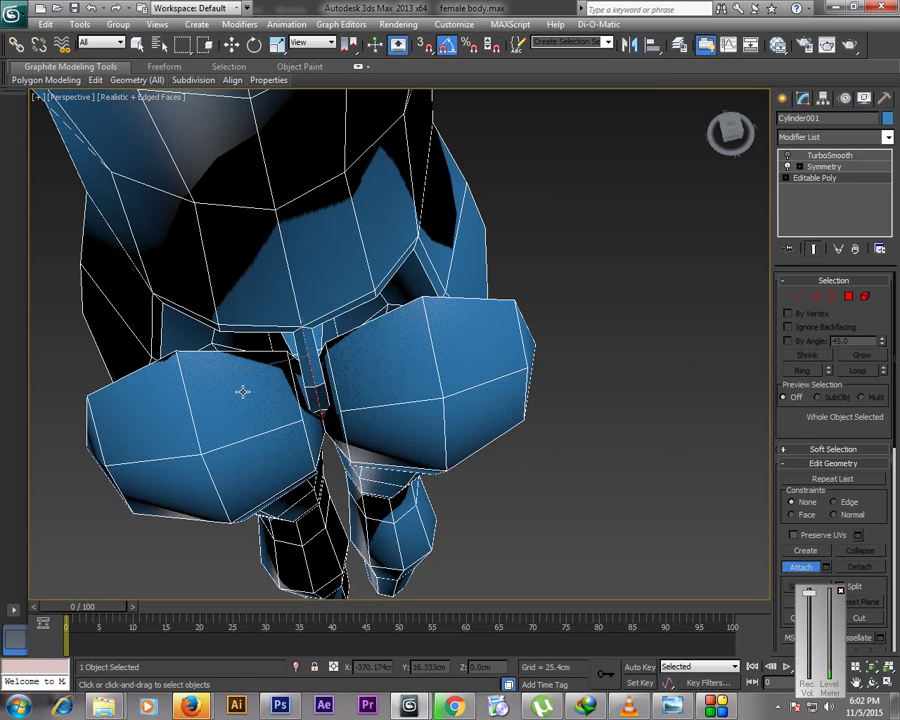
pyautogui.click(872, 682)
pyautogui.moveTo(200, 300); pyautogui.dragTo(231, 281)
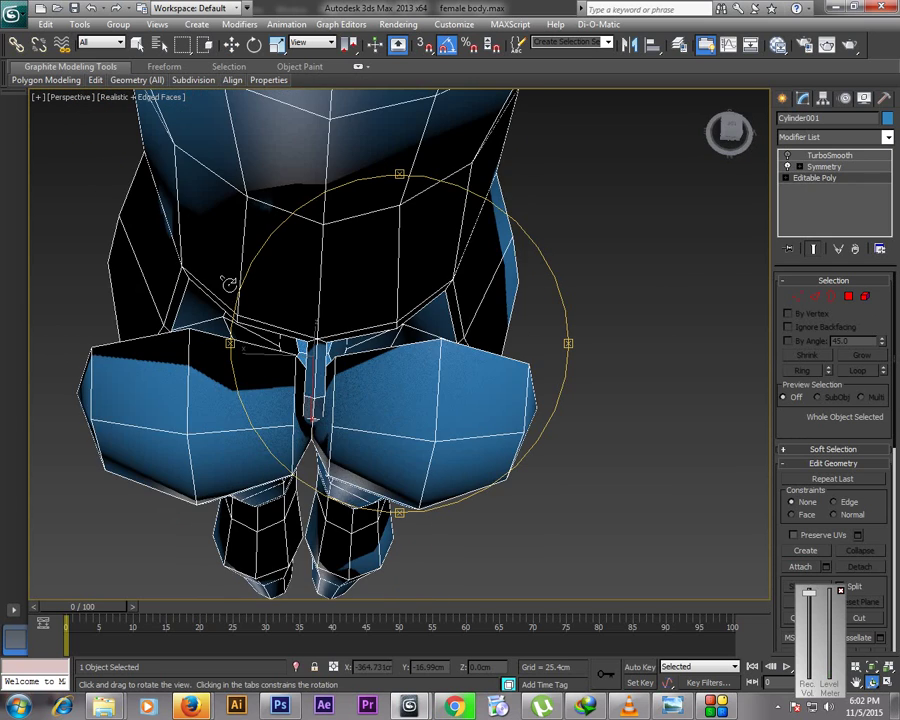
pyautogui.rightClick(565, 415)
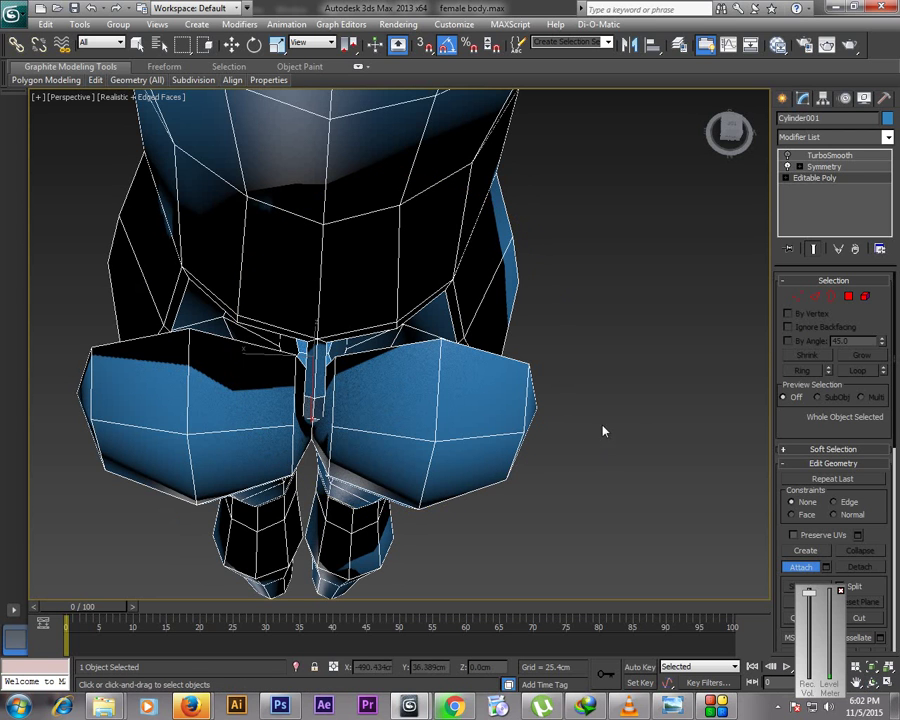
# Select the detached buttock element and rotate it freely with angle snap turned off to align with the hip opening
pyautogui.click(865, 296)
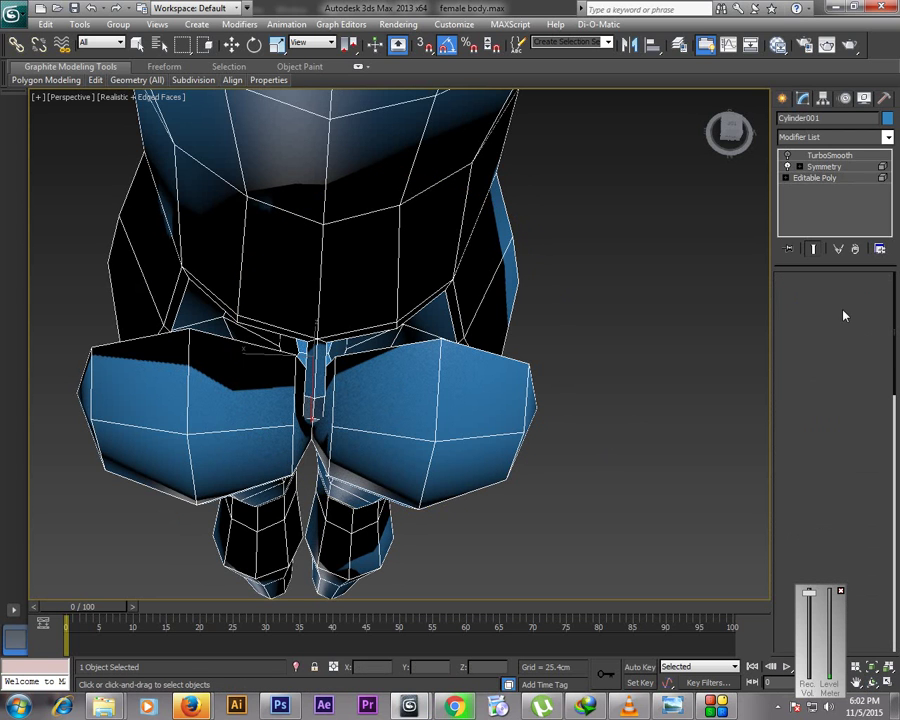
pyautogui.click(197, 378)
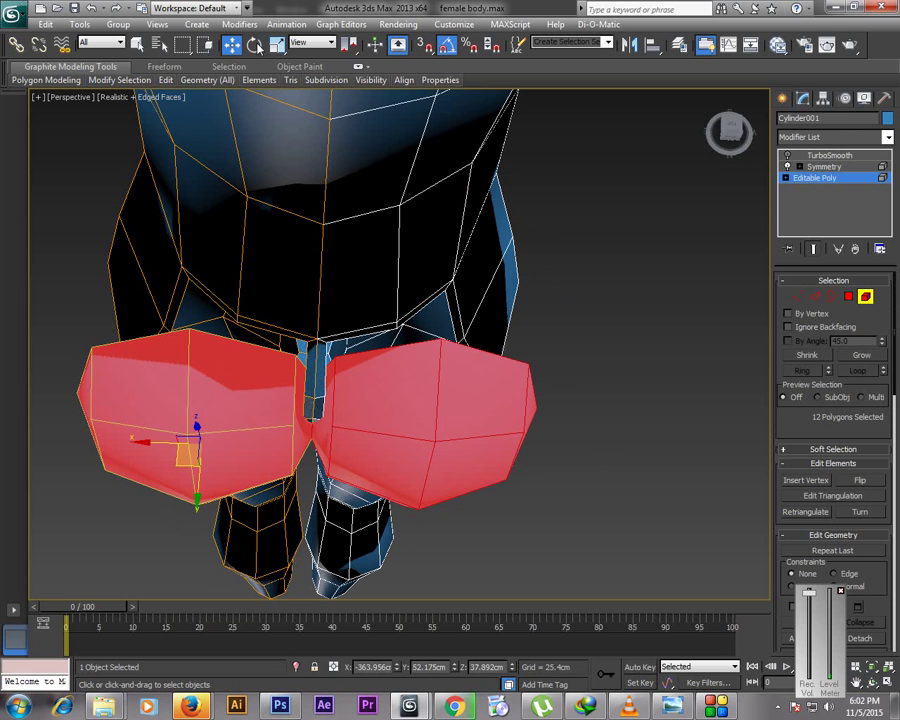
pyautogui.press('e')
pyautogui.moveTo(205, 445); pyautogui.dragTo(203, 485)
pyautogui.click(446, 45)
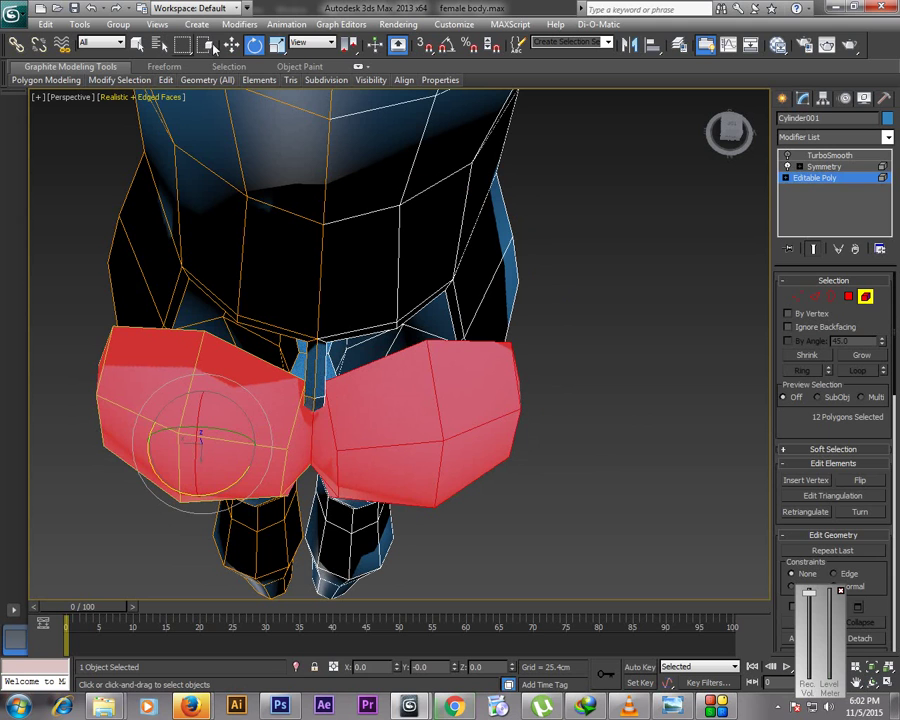
# Target weld the hip opening's upper vertex to the top middle vertex of the buttock element
pyautogui.click(798, 296)
pyautogui.rightClick(562, 281)
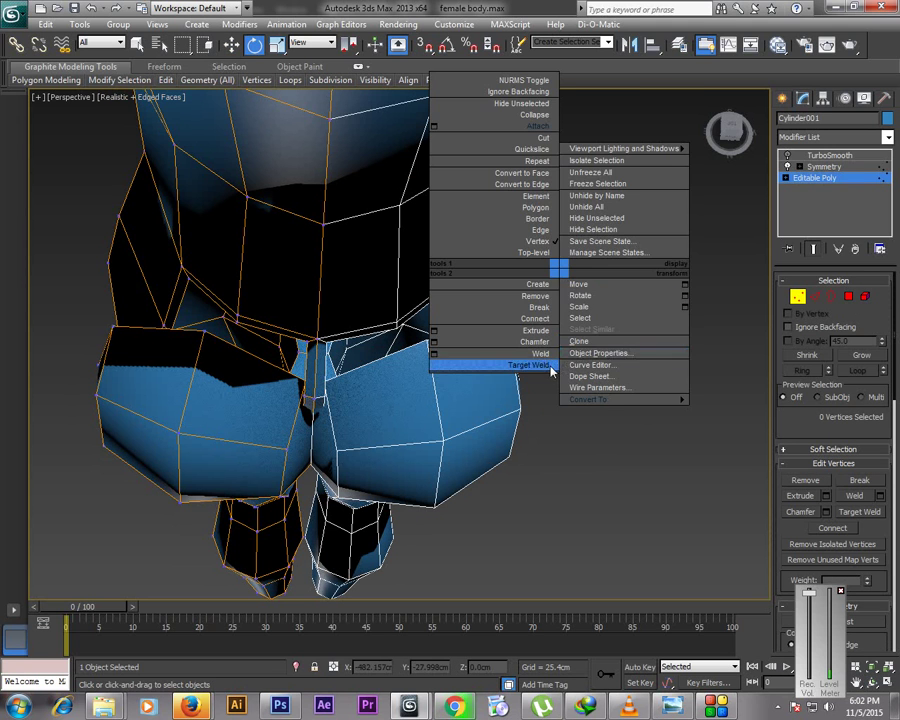
pyautogui.click(520, 364)
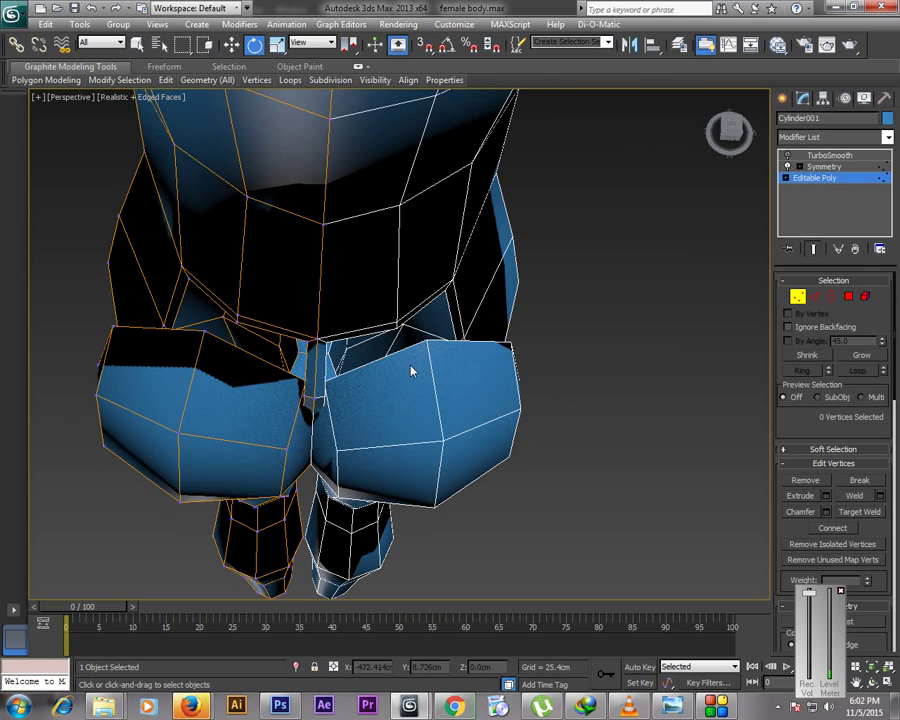
pyautogui.click(205, 331)
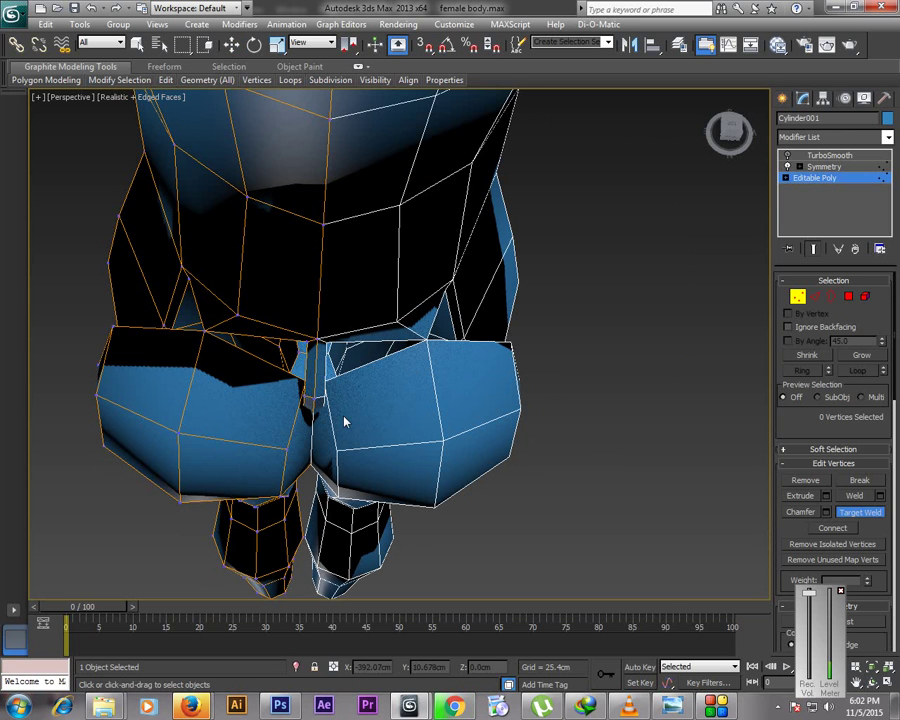
# Target weld the loose vertex near the centre line, just above the inner edge of the buttock
pyautogui.click(872, 682)
pyautogui.moveTo(315, 392); pyautogui.dragTo(335, 342)
pyautogui.rightClick(369, 208)
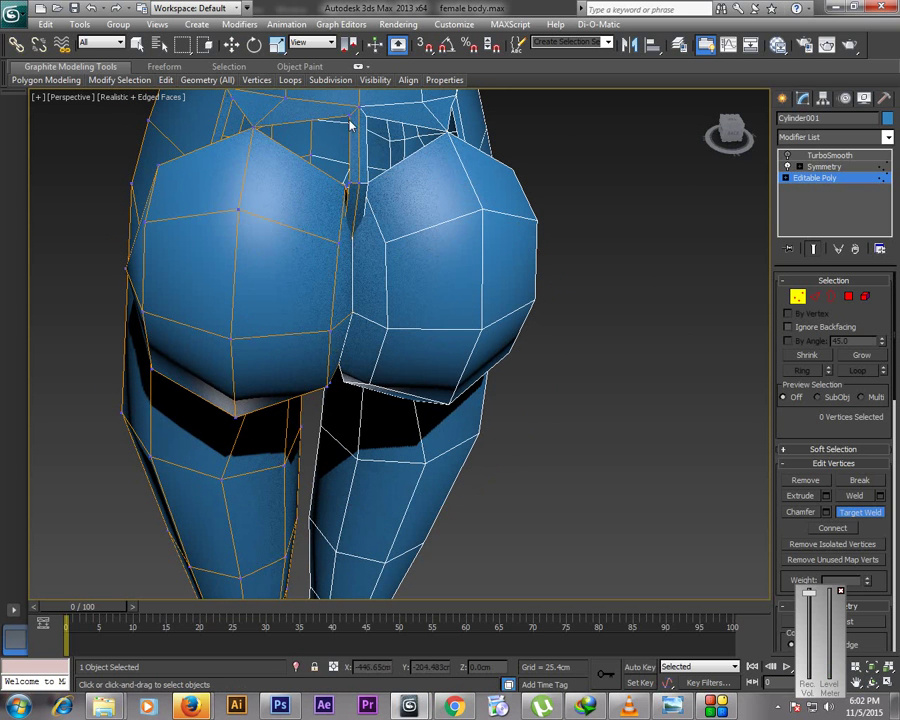
pyautogui.click(349, 117)
pyautogui.click(346, 185)
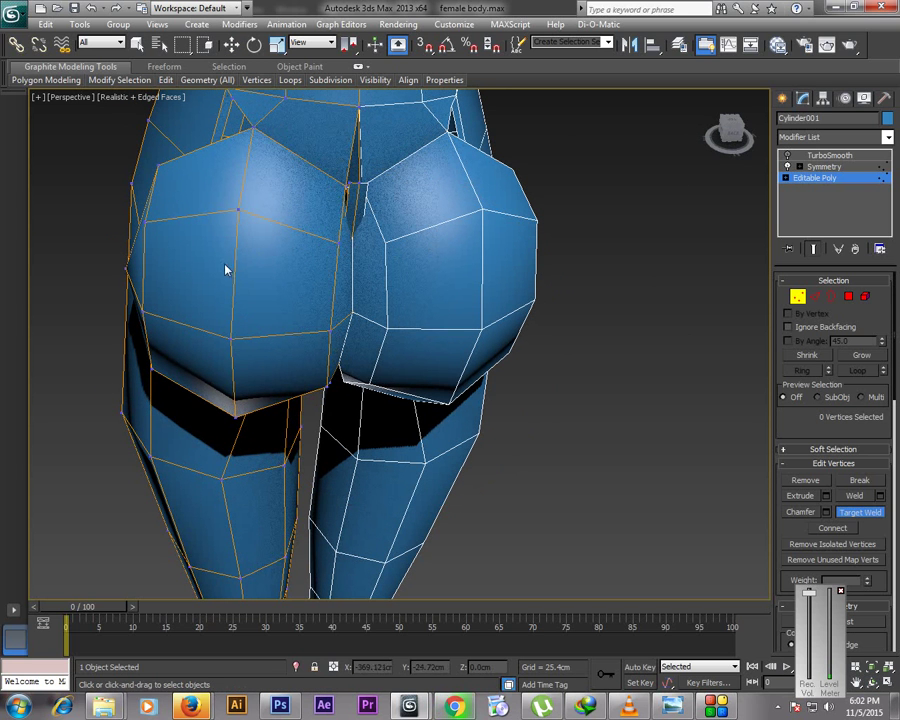
# Move the hip opening's border edge beside the buttock about 13.6 cm along X
pyautogui.hotkey('ctrl', 'r')
pyautogui.moveTo(273, 244); pyautogui.dragTo(362, 252)
pyautogui.rightClick(383, 238)
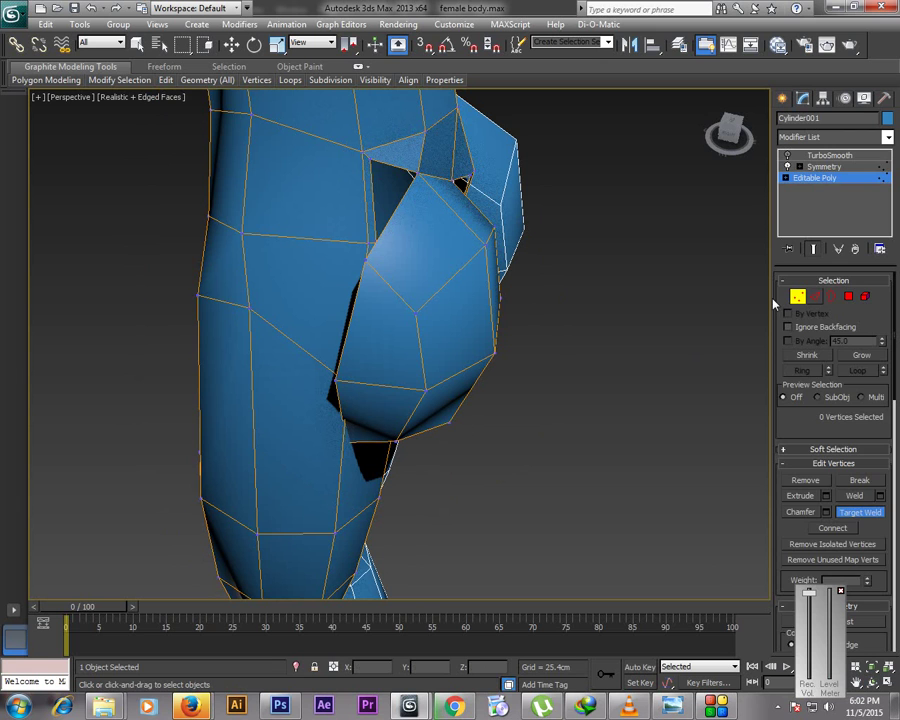
pyautogui.press('2')
pyautogui.press('e')
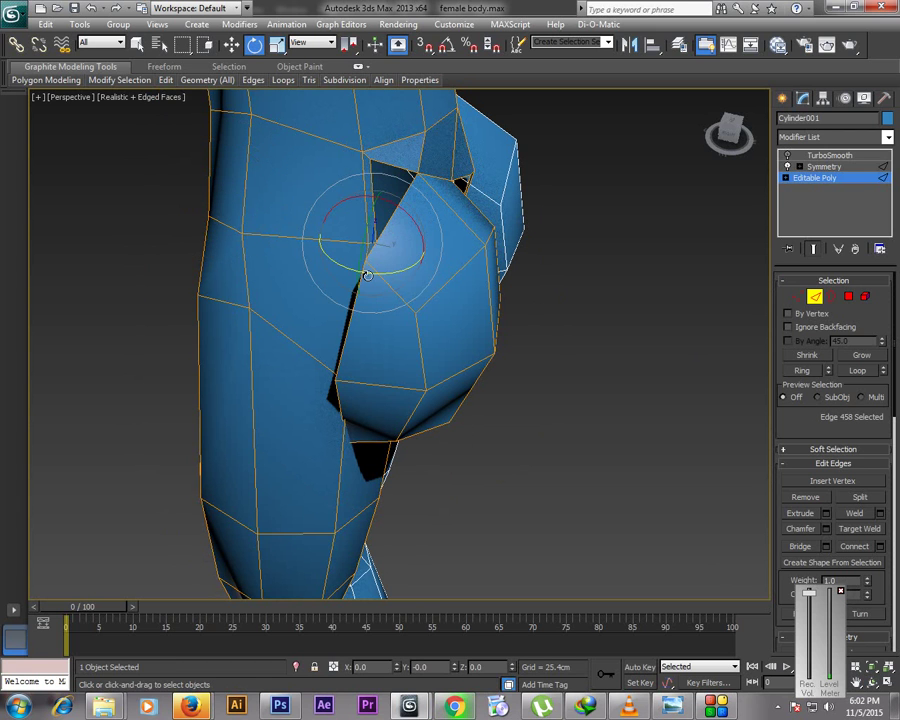
pyautogui.press('w')
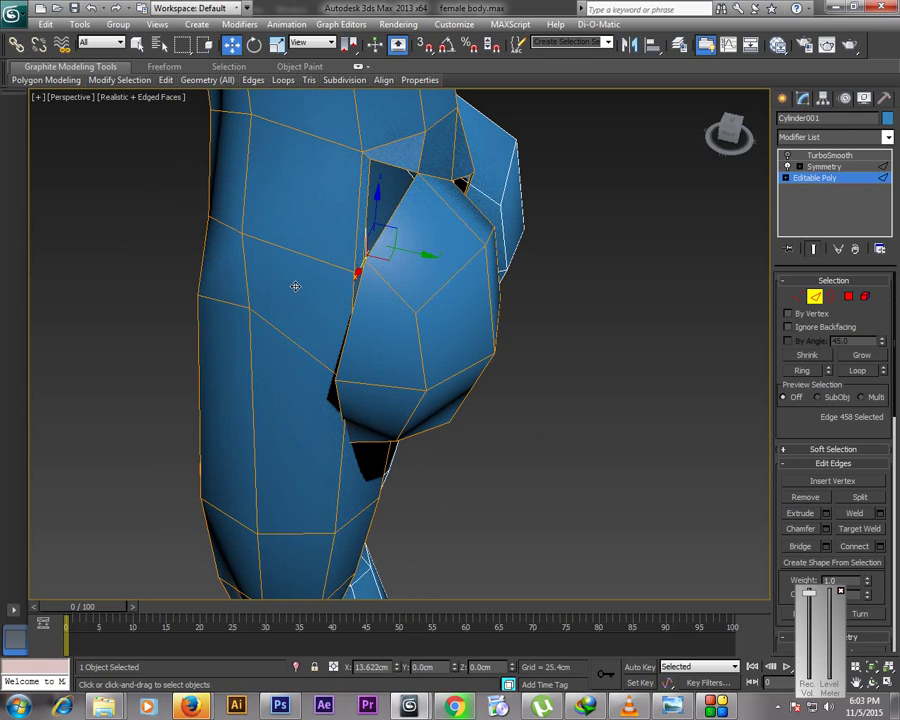
pyautogui.press('1')
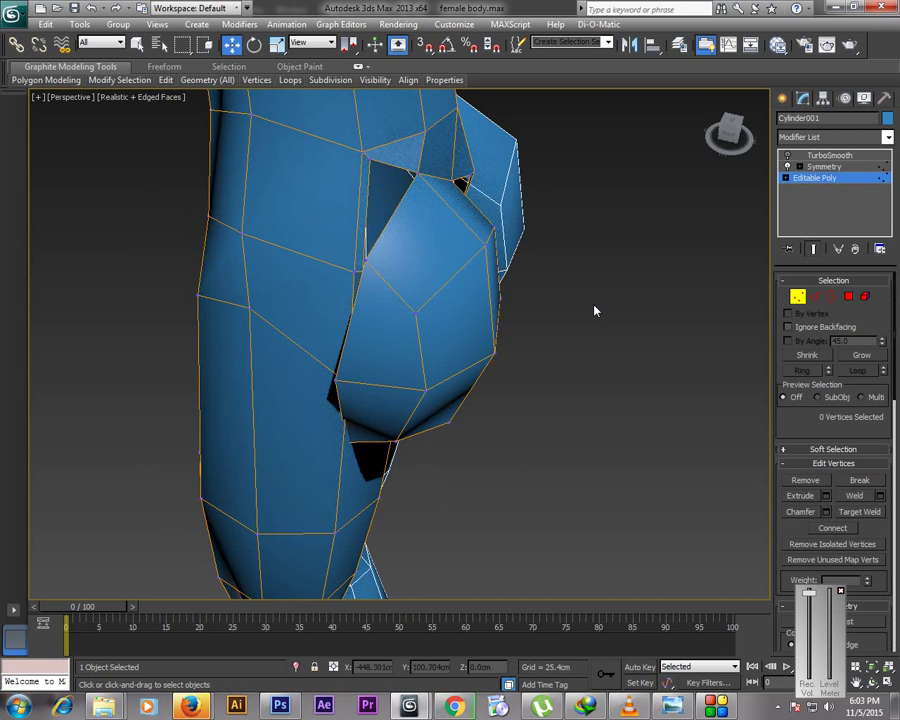
pyautogui.rightClick(594, 311)
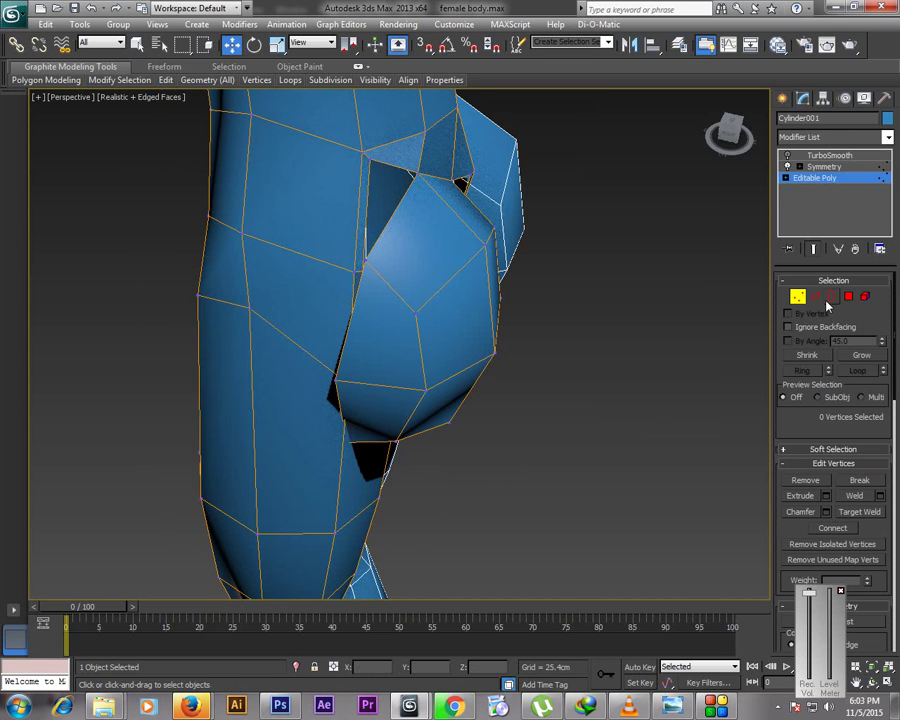
# Shift the same hip border edge along Y toward the front of the body
pyautogui.click(818, 298)
pyautogui.click(375, 279)
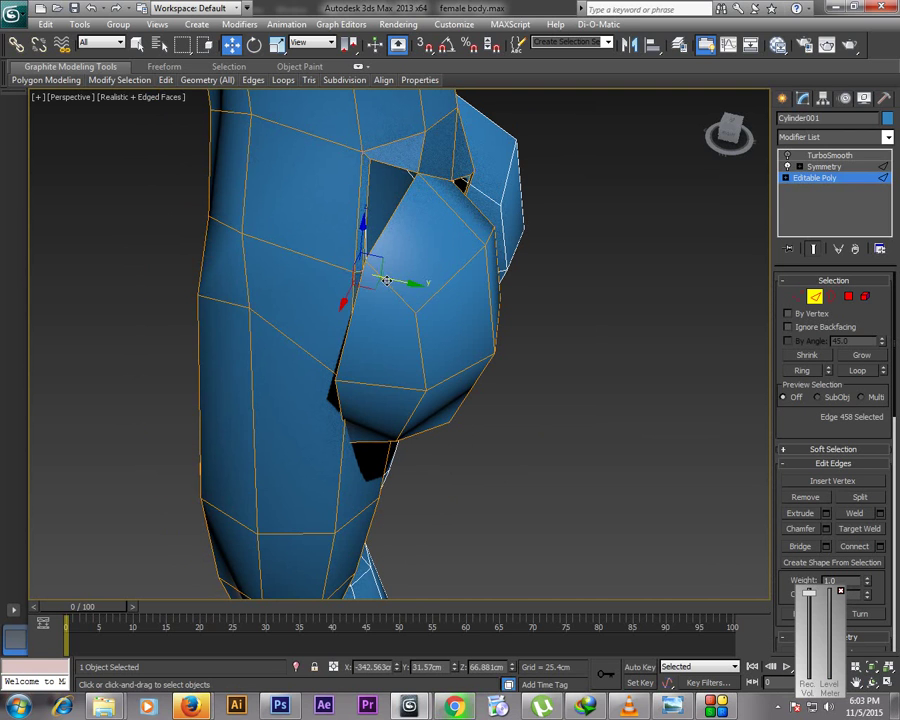
pyautogui.click(498, 287)
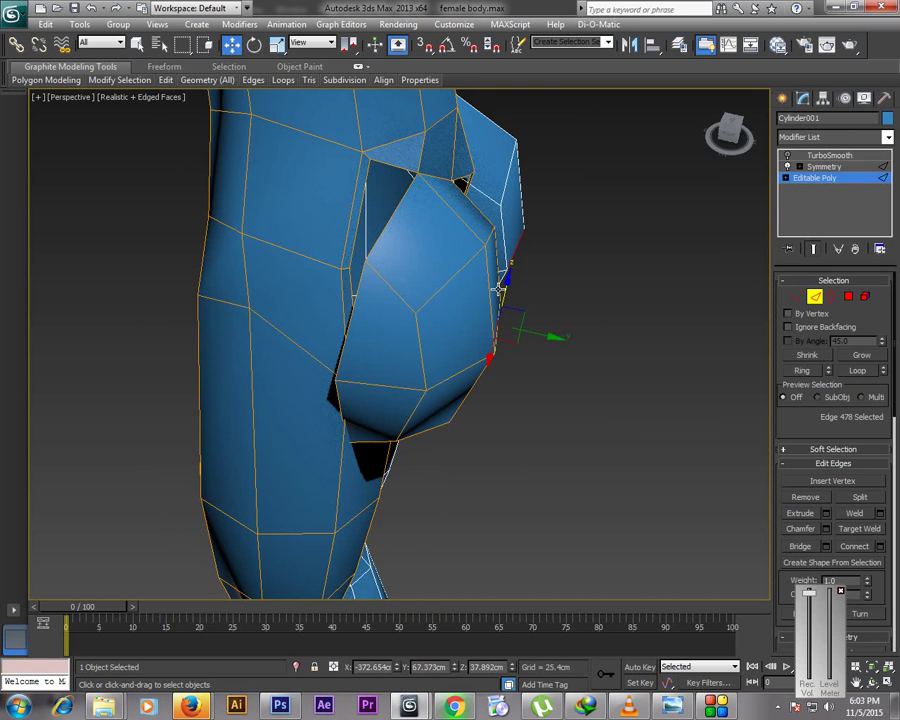
# Target weld the inner vertex of the shifted hip edge to the buttock's upper outer border vertex
pyautogui.click(797, 296)
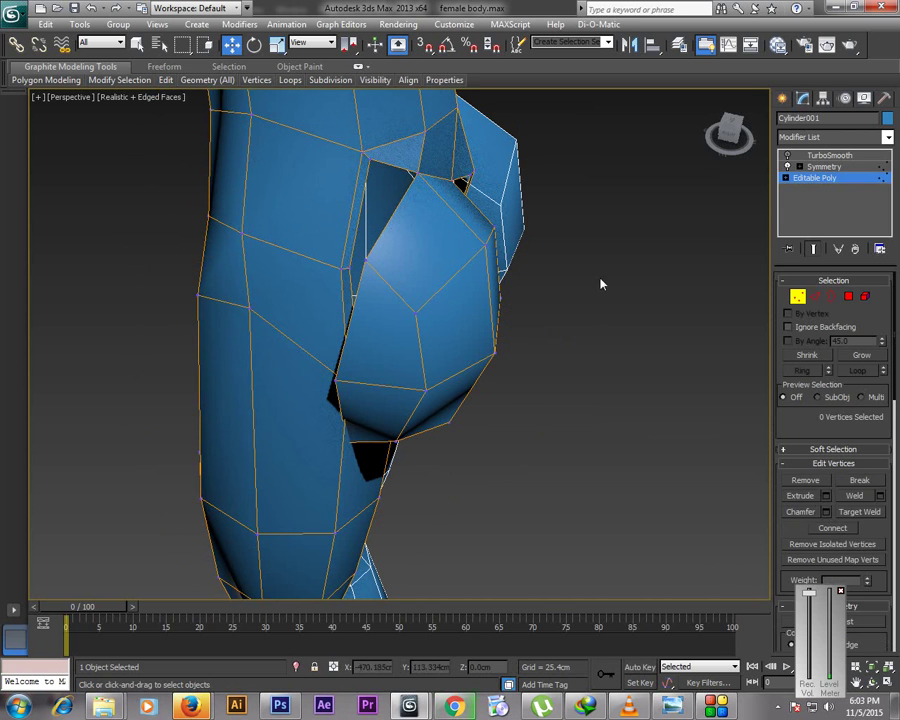
pyautogui.click(350, 268)
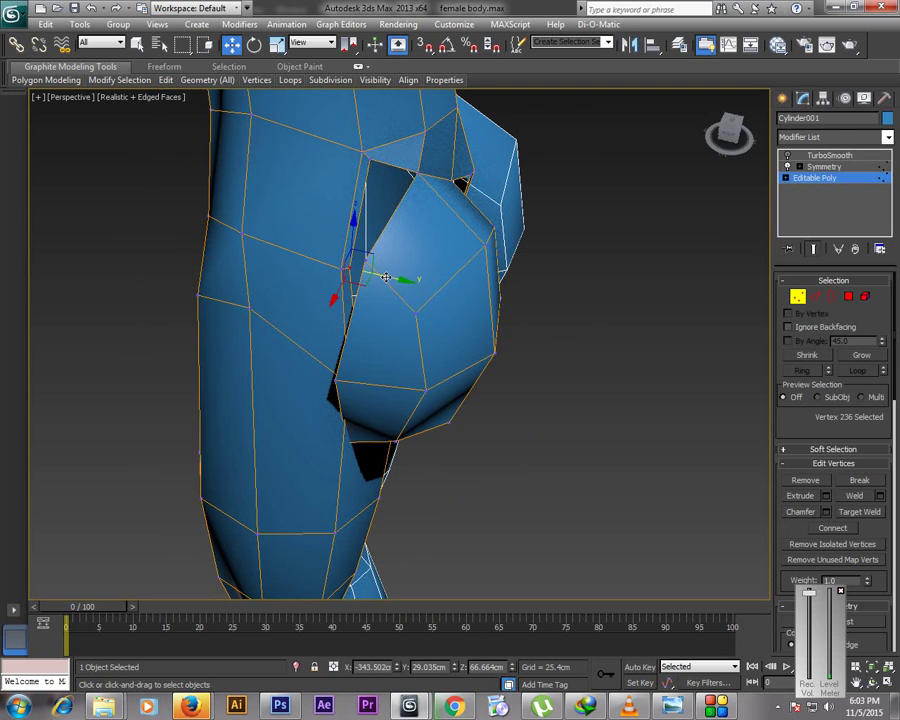
pyautogui.rightClick(453, 333)
pyautogui.click(392, 416)
pyautogui.click(350, 268)
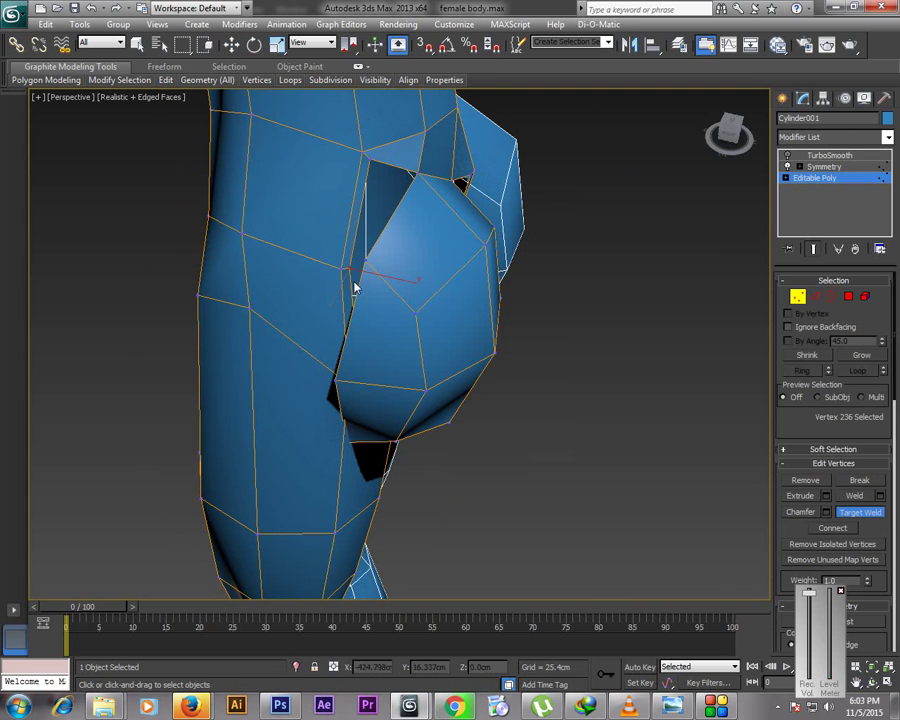
pyautogui.click(364, 261)
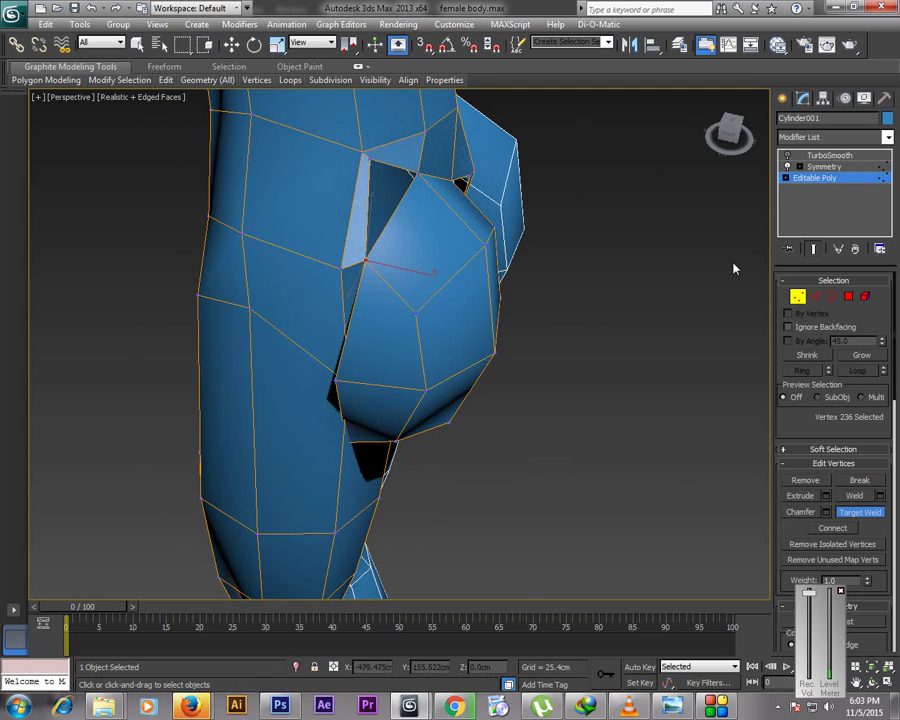
# Select the lower hip border edge in wireframe view and move it forward along Y to about 27.8 cm
pyautogui.click(815, 297)
pyautogui.press('w')
pyautogui.press('F3')
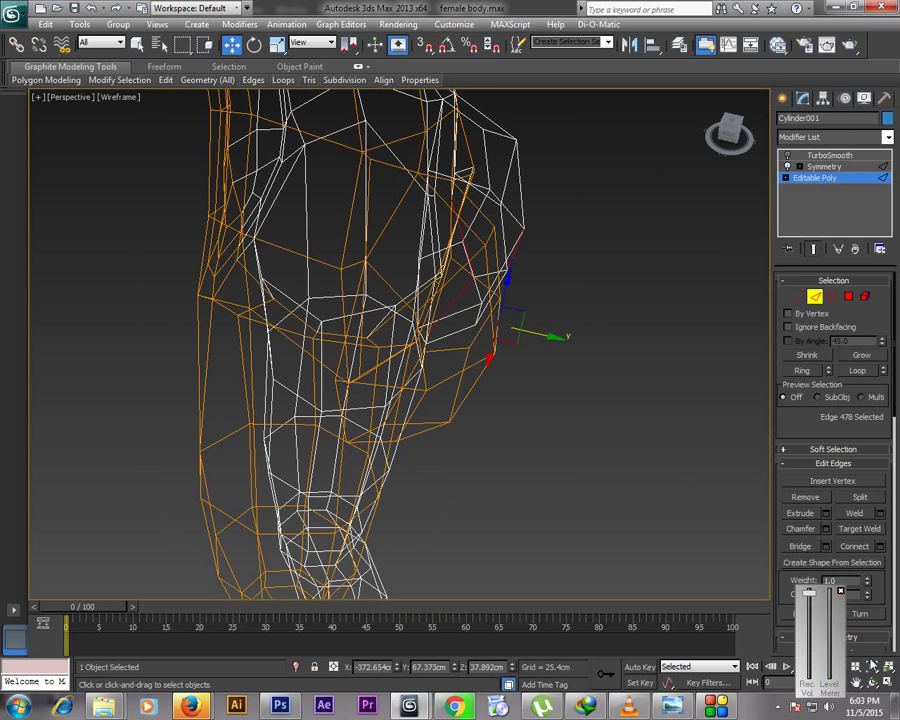
pyautogui.click(872, 681)
pyautogui.moveTo(520, 440); pyautogui.dragTo(439, 404)
pyautogui.rightClick(362, 392)
pyautogui.click(369, 388)
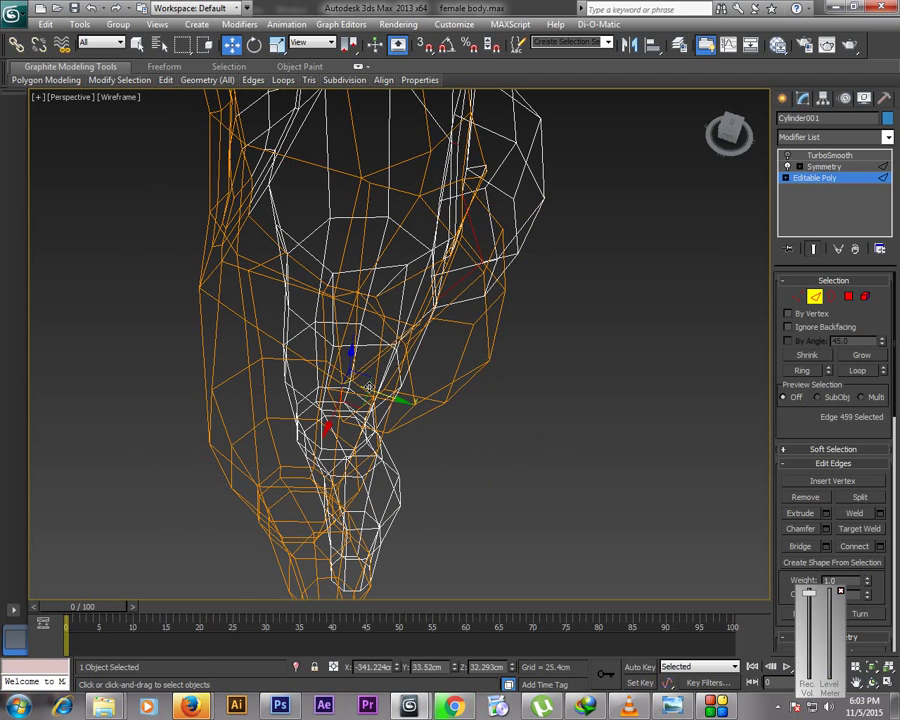
pyautogui.moveTo(379, 396)
pyautogui.mouseDown()
pyautogui.moveTo(354, 402)
pyautogui.moveTo(364, 404)
pyautogui.mouseUp()
pyautogui.press('F3')
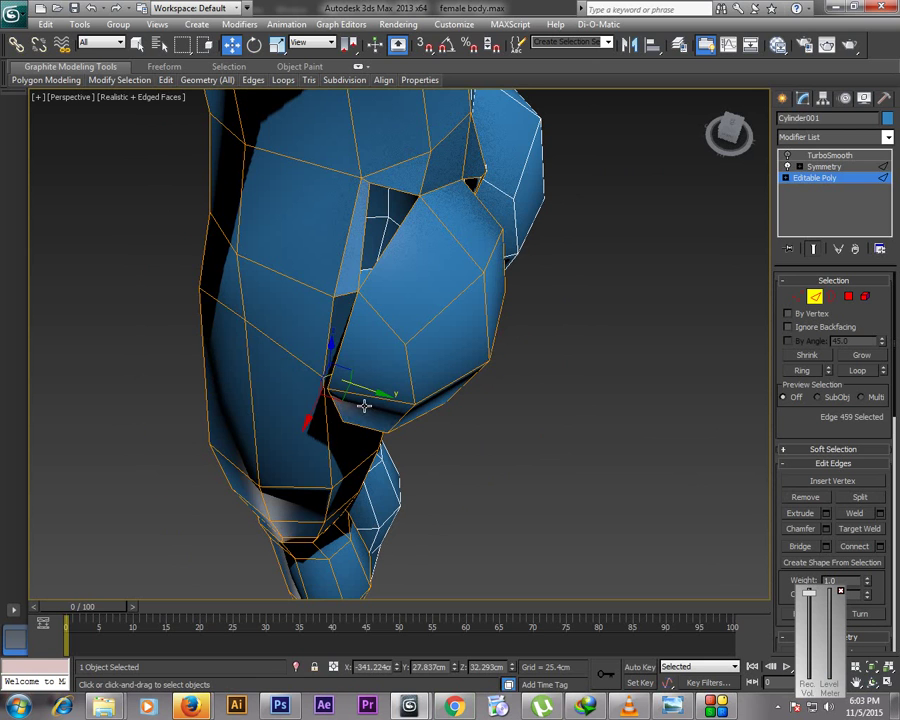
# Target weld the lower hip edge's vertex to the middle vertex on the buttock's outer border
pyautogui.click(872, 681)
pyautogui.moveTo(430, 380); pyautogui.dragTo(412, 287)
pyautogui.rightClick(412, 300)
pyautogui.click(797, 298)
pyautogui.rightClick(596, 326)
pyautogui.click(492, 406)
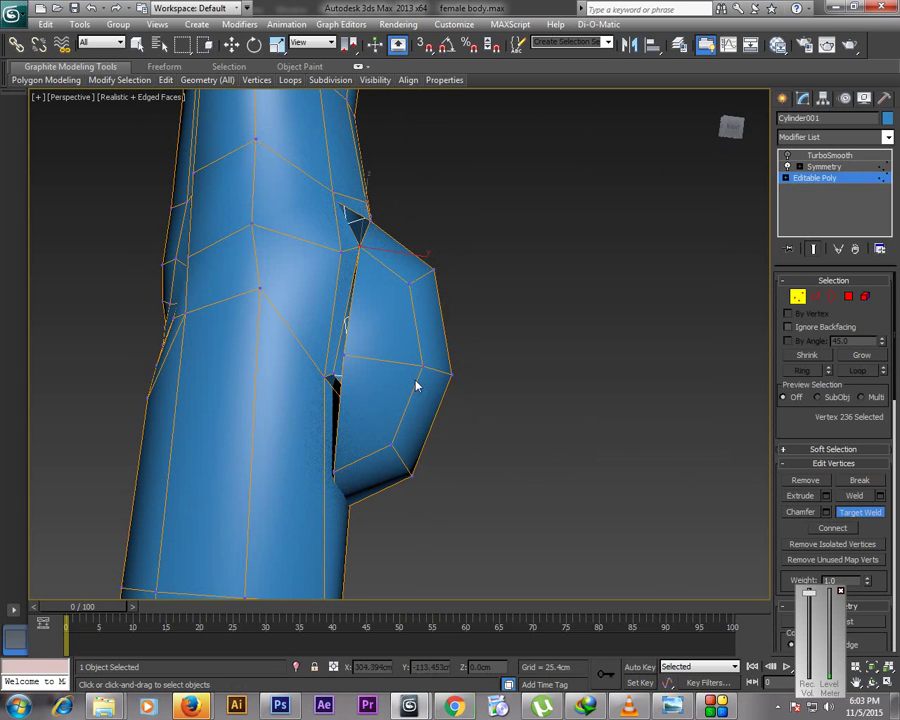
pyautogui.click(344, 354)
# Target weld the vertex at the back of the thigh opening to the buttock's bottom middle vertex in wireframe view
pyautogui.click(872, 682)
pyautogui.moveTo(442, 402); pyautogui.dragTo(344, 360)
pyautogui.moveTo(344, 360)
pyautogui.keyDown('alt'); pyautogui.mouseDown(button='middle')
pyautogui.moveTo(366, 392)
pyautogui.moveTo(366, 424)
pyautogui.moveTo(315, 458)
pyautogui.moveTo(323, 468)
pyautogui.moveTo(307, 463)
pyautogui.moveTo(316, 474)
pyautogui.moveTo(406, 432)
pyautogui.mouseUp(button='middle'); pyautogui.keyUp('alt')
pyautogui.press('F3')
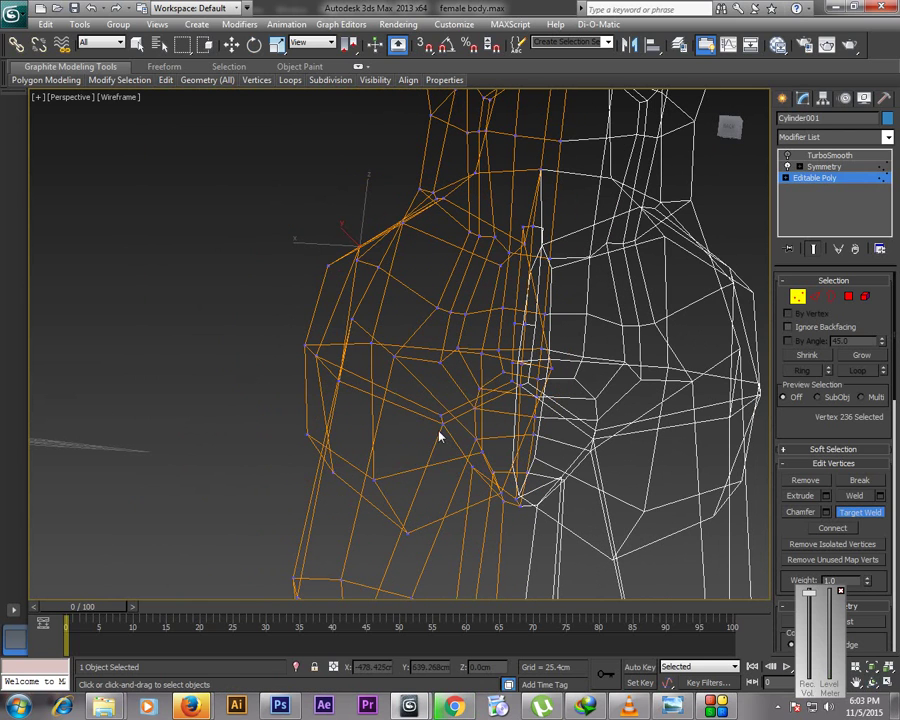
pyautogui.press('w')
pyautogui.rightClick(445, 481)
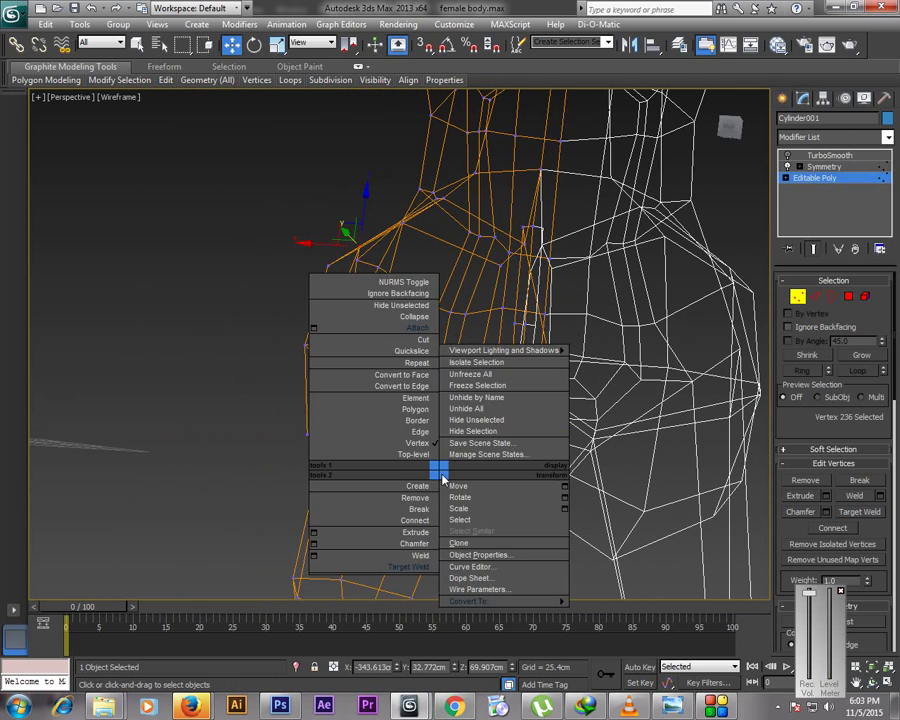
pyautogui.click(400, 542)
pyautogui.click(404, 530)
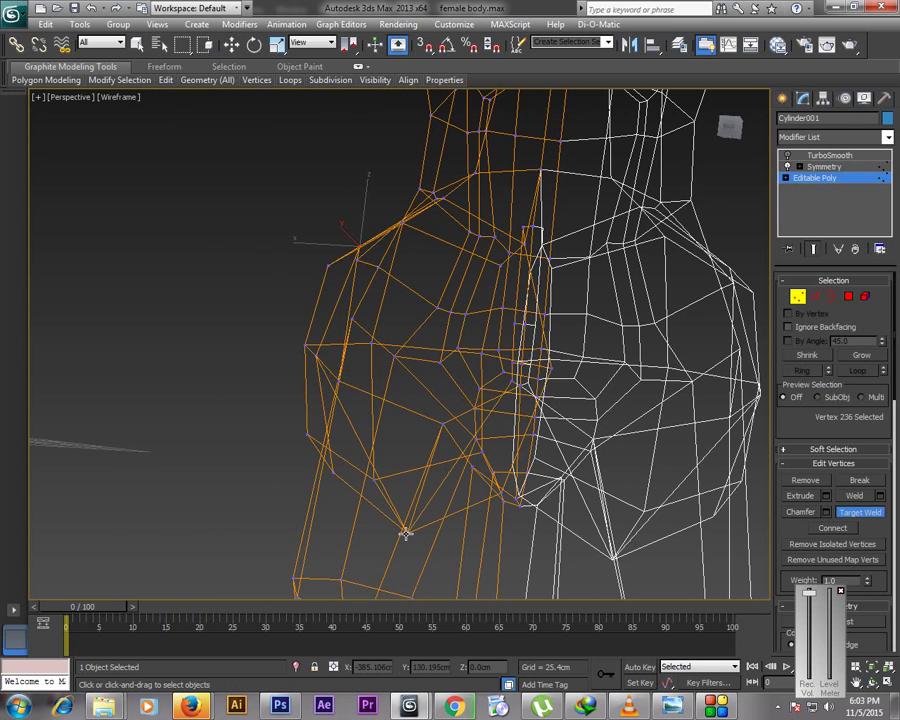
# Move the thigh opening's back vertex and outer vertex down to the level of the buttock's lower border
pyautogui.press('w')
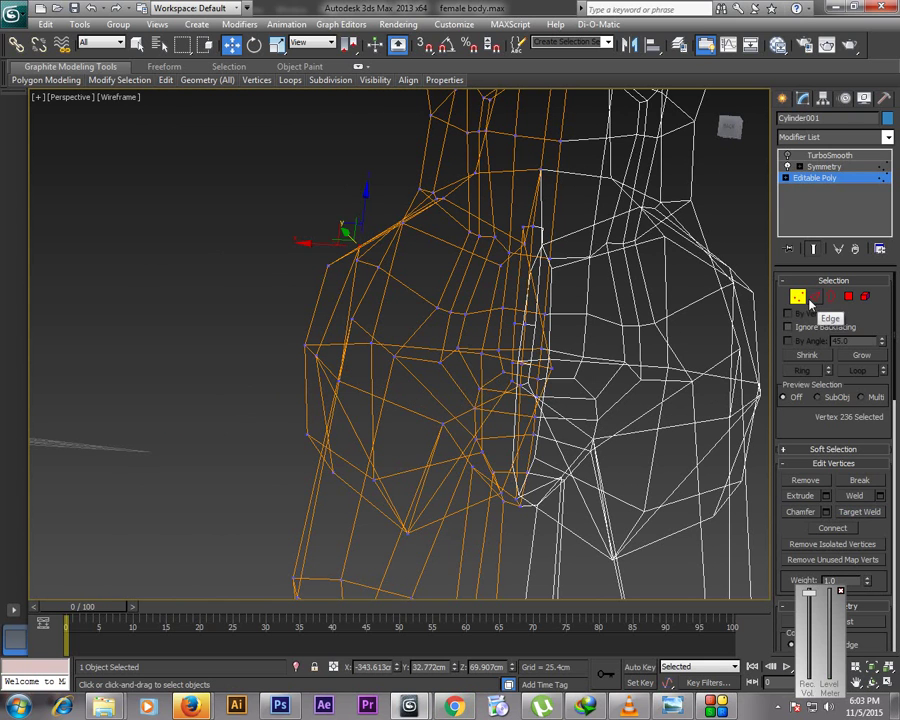
pyautogui.click(816, 296)
pyautogui.press('1')
pyautogui.click(442, 425)
pyautogui.moveTo(428, 405); pyautogui.dragTo(404, 490)
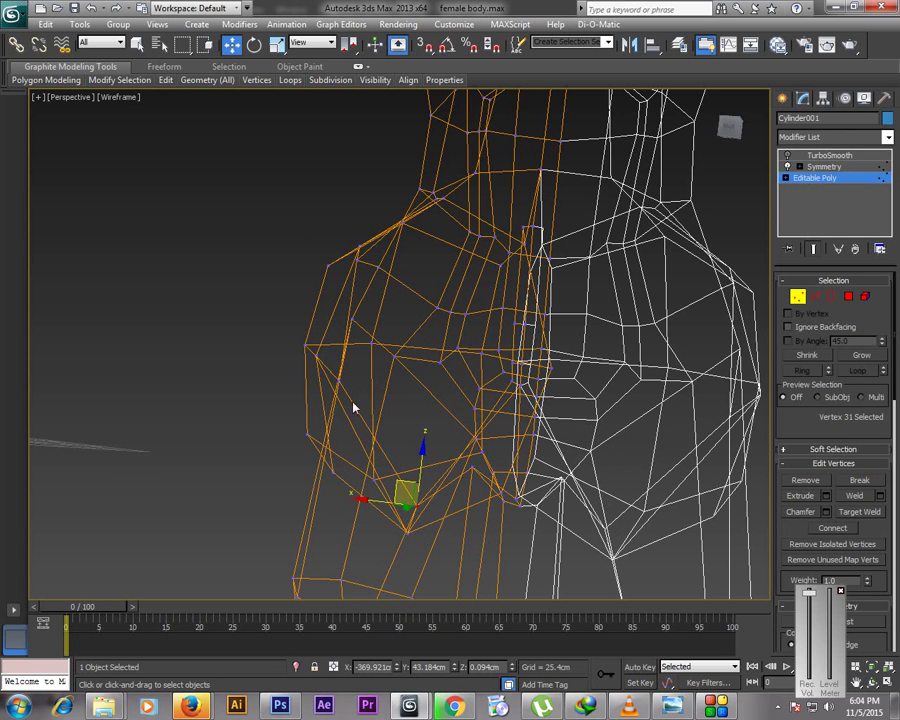
pyautogui.click(330, 370)
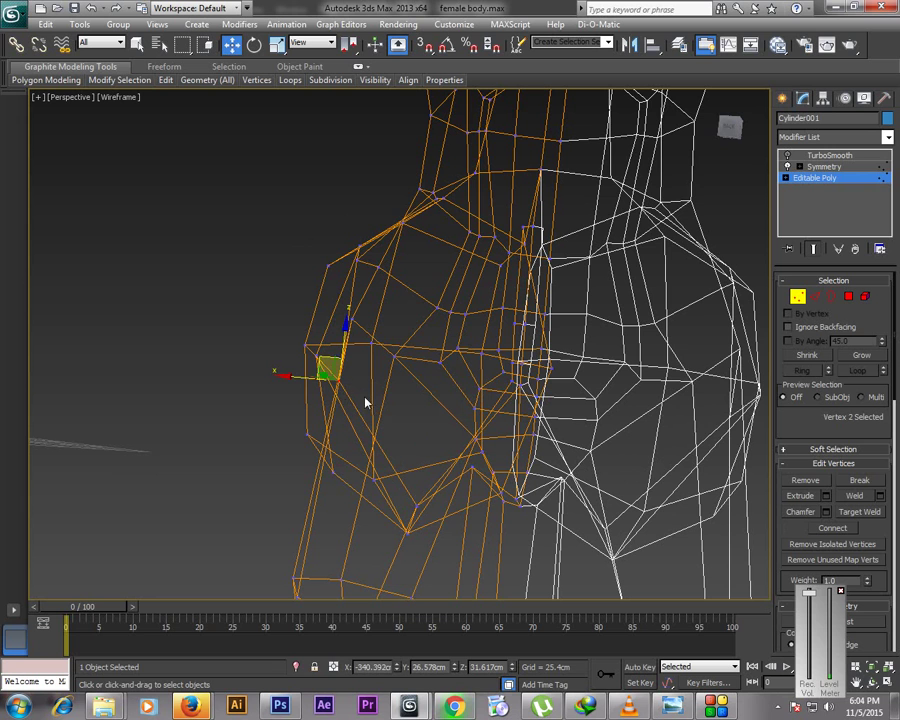
pyautogui.moveTo(322, 357); pyautogui.dragTo(320, 447)
# Target weld the loose thigh opening vertex to the lower outer corner vertex of the buttock
pyautogui.click(873, 679)
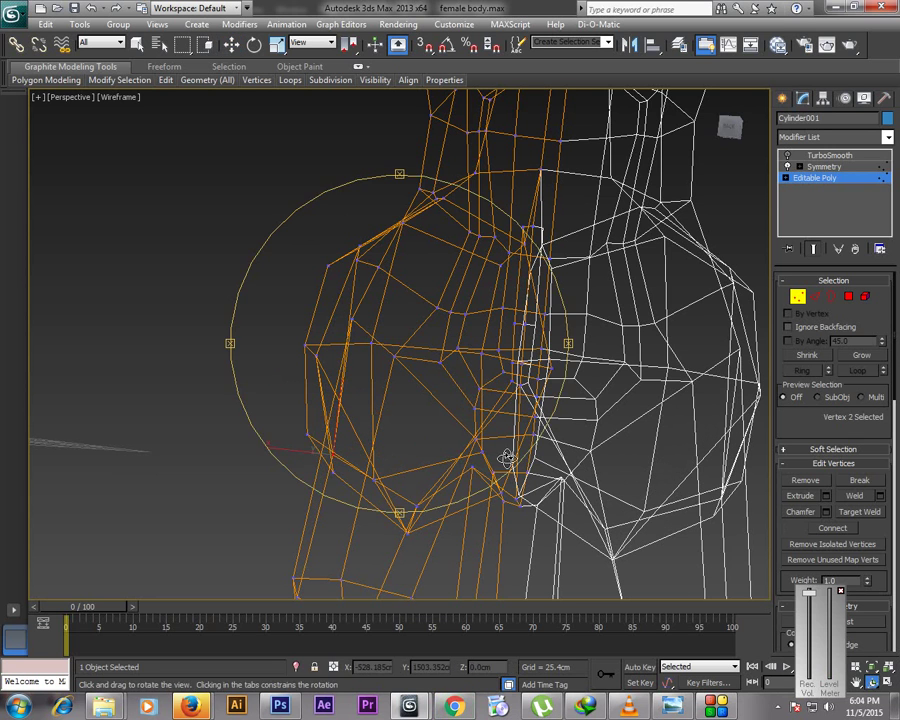
pyautogui.press('F3')
pyautogui.moveTo(418, 424); pyautogui.dragTo(578, 458)
pyautogui.rightClick(553, 460)
pyautogui.press('w')
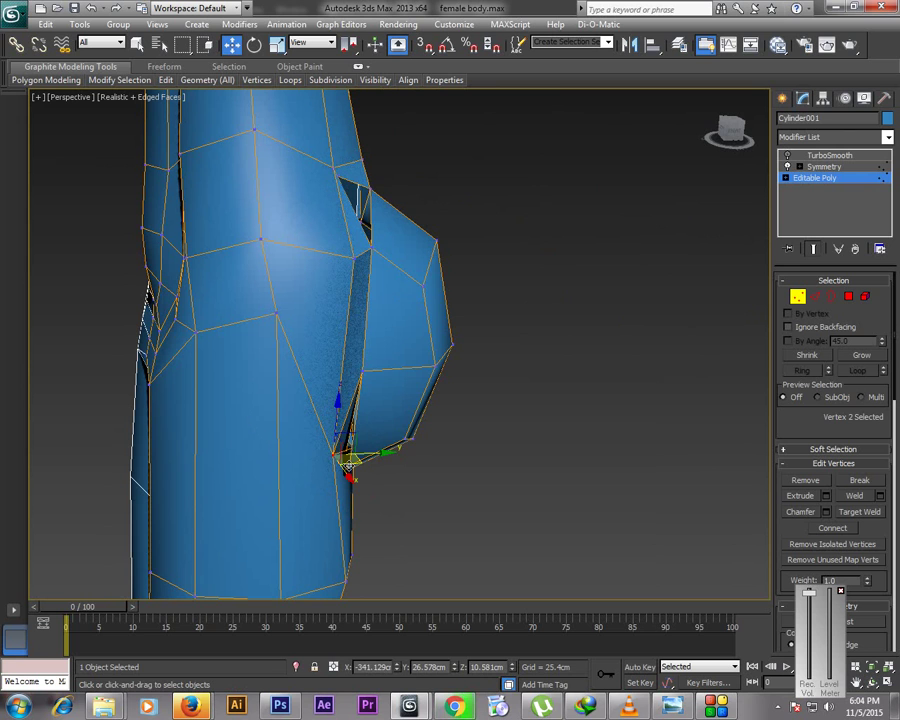
pyautogui.moveTo(348, 463); pyautogui.dragTo(423, 525)
pyautogui.rightClick(490, 461)
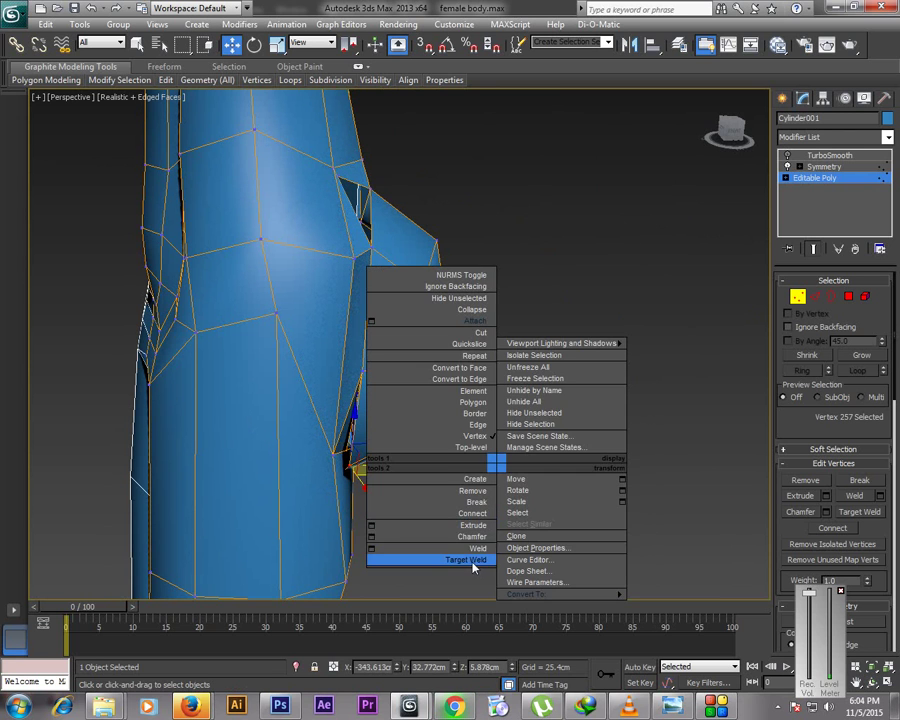
pyautogui.click(470, 558)
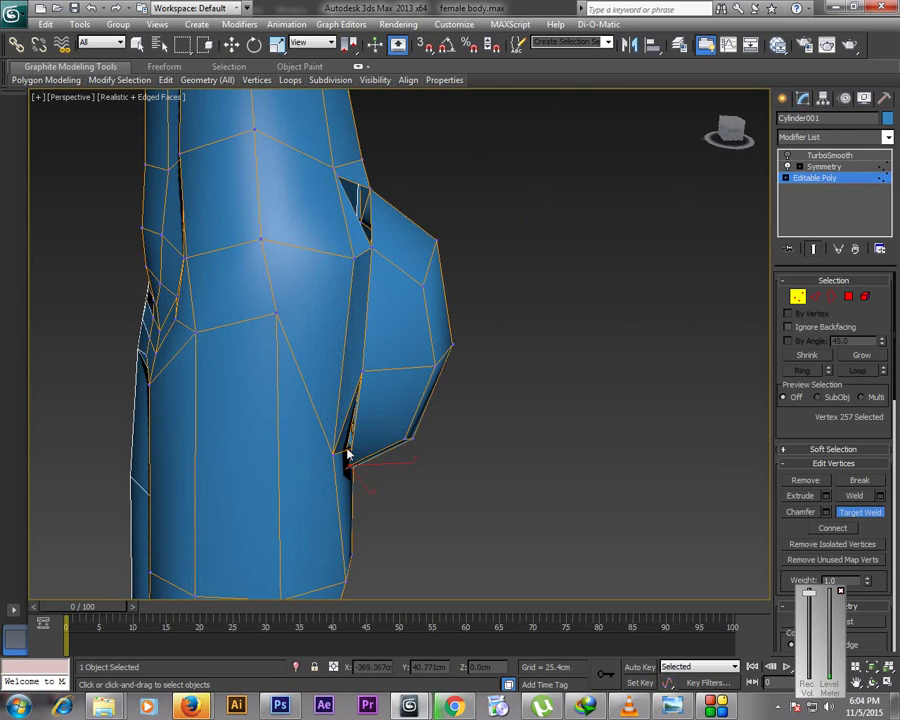
pyautogui.press('F3')
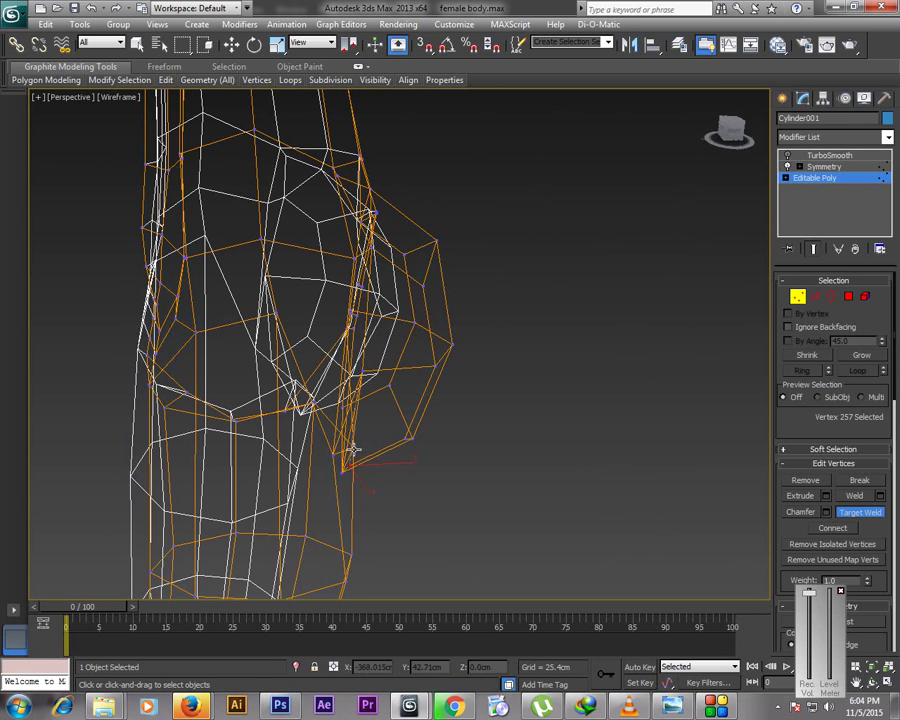
pyautogui.click(342, 469)
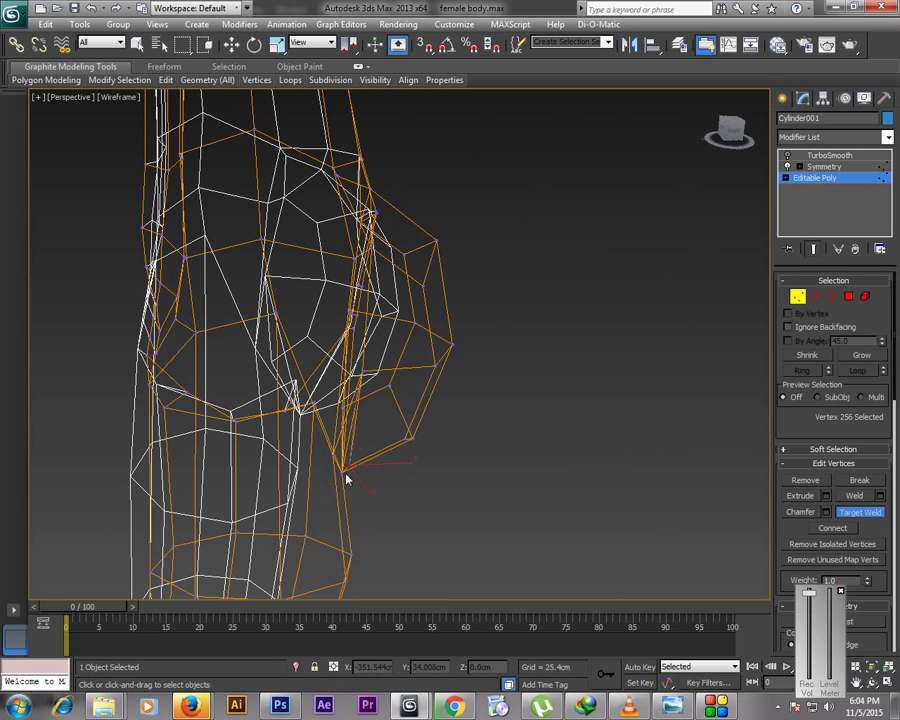
# Return to shaded view and adjust the positions of the middle and bottom vertices on the buttock's outer border
pyautogui.press('F3')
pyautogui.press('w')
pyautogui.click(368, 384)
pyautogui.click(366, 374)
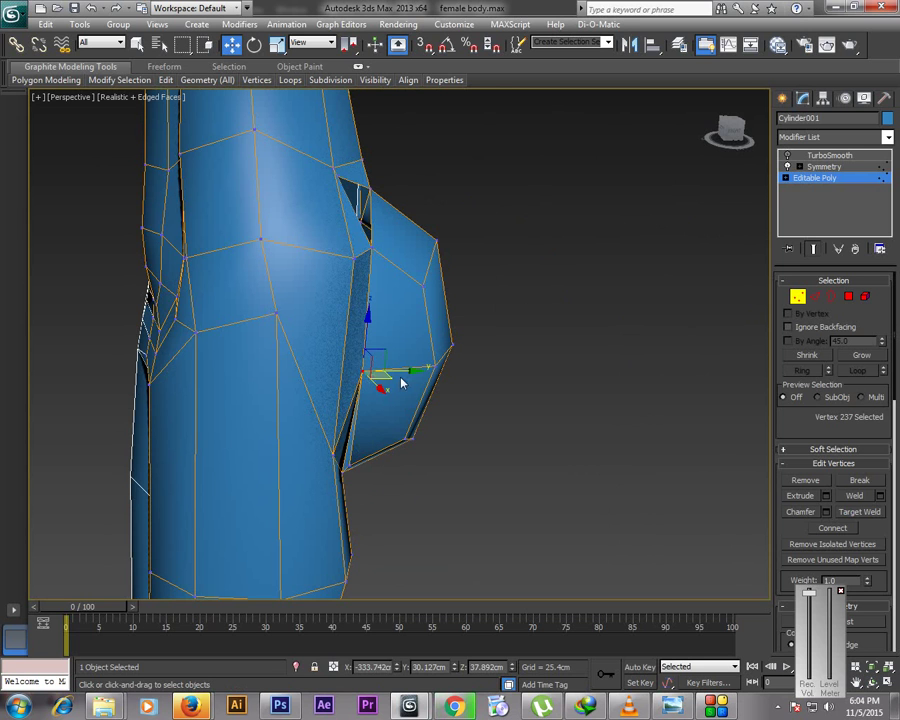
pyautogui.moveTo(408, 374); pyautogui.dragTo(396, 373)
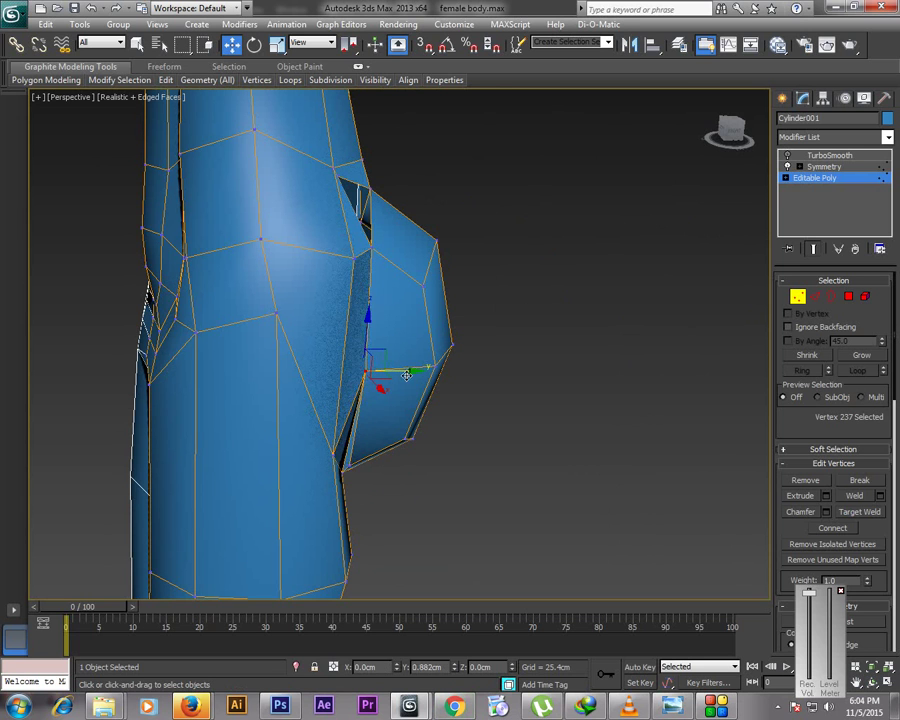
pyautogui.click(352, 467)
pyautogui.moveTo(372, 456); pyautogui.dragTo(392, 432)
# Turn off the Symmetry modifier and expose the open inner side of the single buttock half
pyautogui.click(872, 682)
pyautogui.moveTo(513, 472); pyautogui.dragTo(436, 419)
pyautogui.keyDown('alt'); pyautogui.moveTo(436, 418); pyautogui.dragTo(458, 408, button='middle'); pyautogui.keyUp('alt')
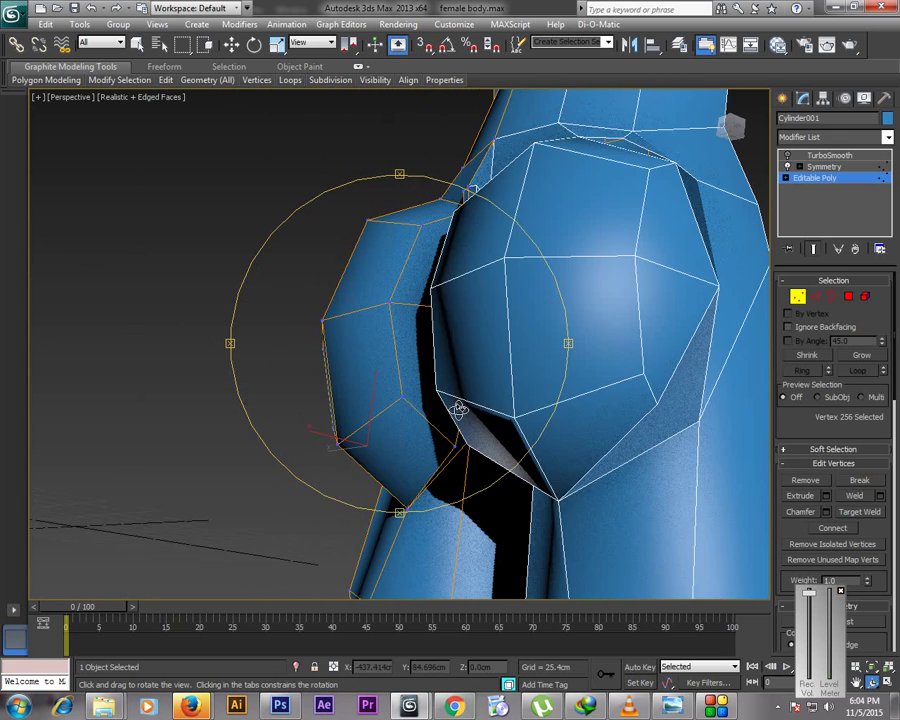
pyautogui.click(786, 169)
pyautogui.moveTo(528, 346); pyautogui.dragTo(483, 385)
pyautogui.keyDown('alt'); pyautogui.moveTo(483, 384); pyautogui.dragTo(309, 381, button='middle'); pyautogui.keyUp('alt')
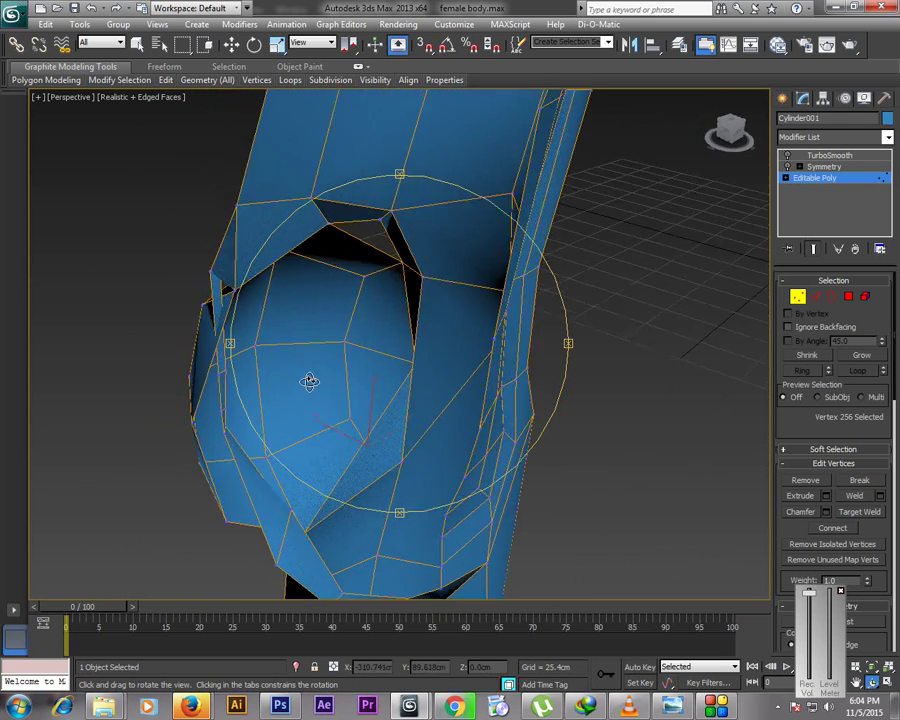
# Move the hip edge above the inner side of the buttock in toward the buttock surface
pyautogui.press('w')
pyautogui.press('2')
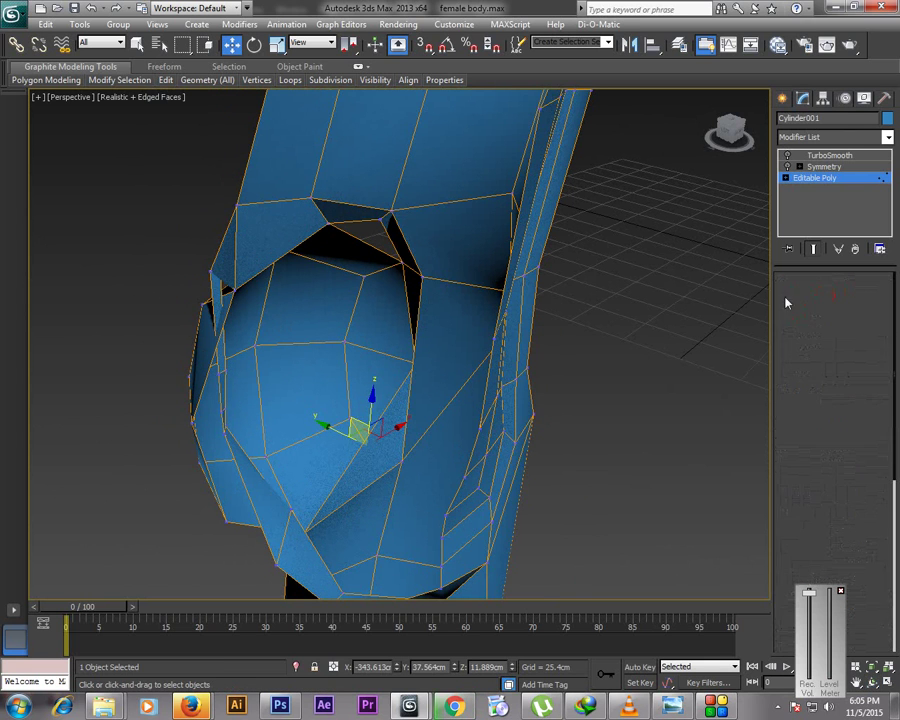
pyautogui.click(217, 271)
pyautogui.moveTo(205, 282); pyautogui.dragTo(288, 300)
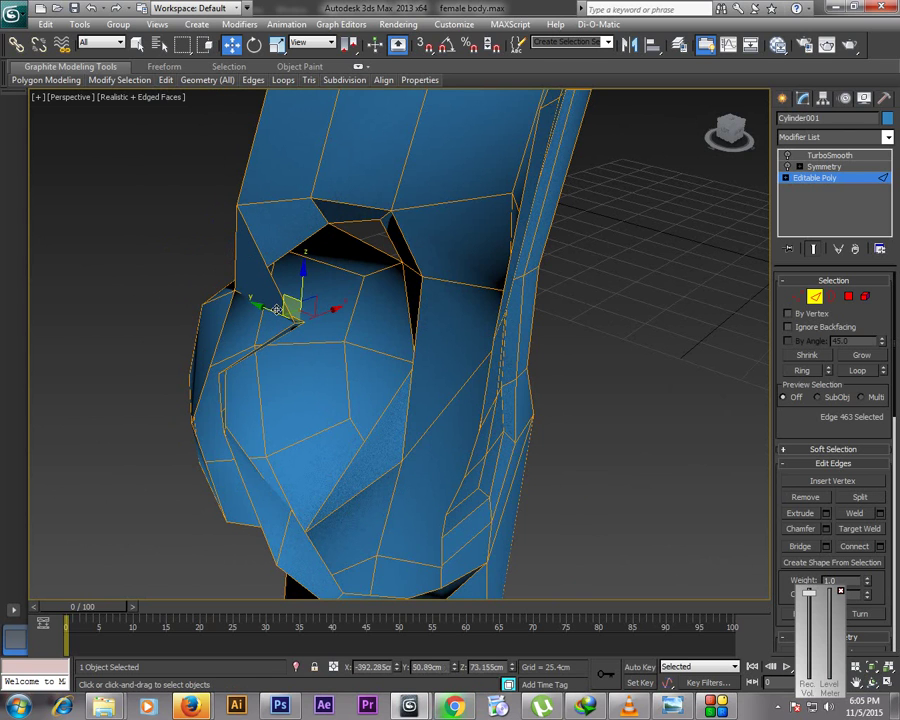
pyautogui.click(227, 413)
pyautogui.click(297, 426)
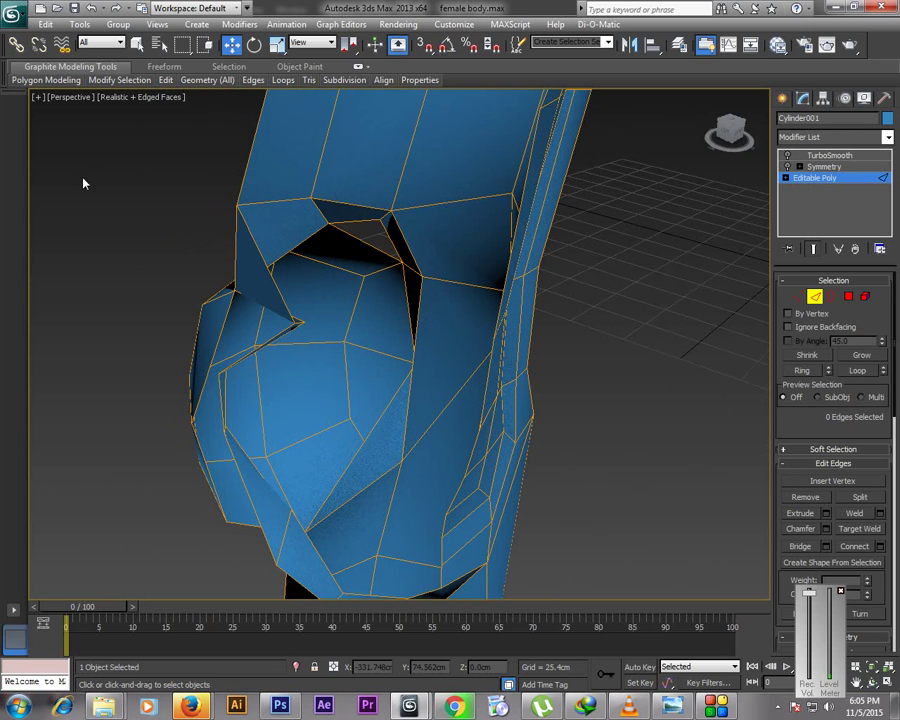
# Remove the unneeded edges from the narrow strip along the buttock's inner side, together with their vertices
pyautogui.click(222, 374)
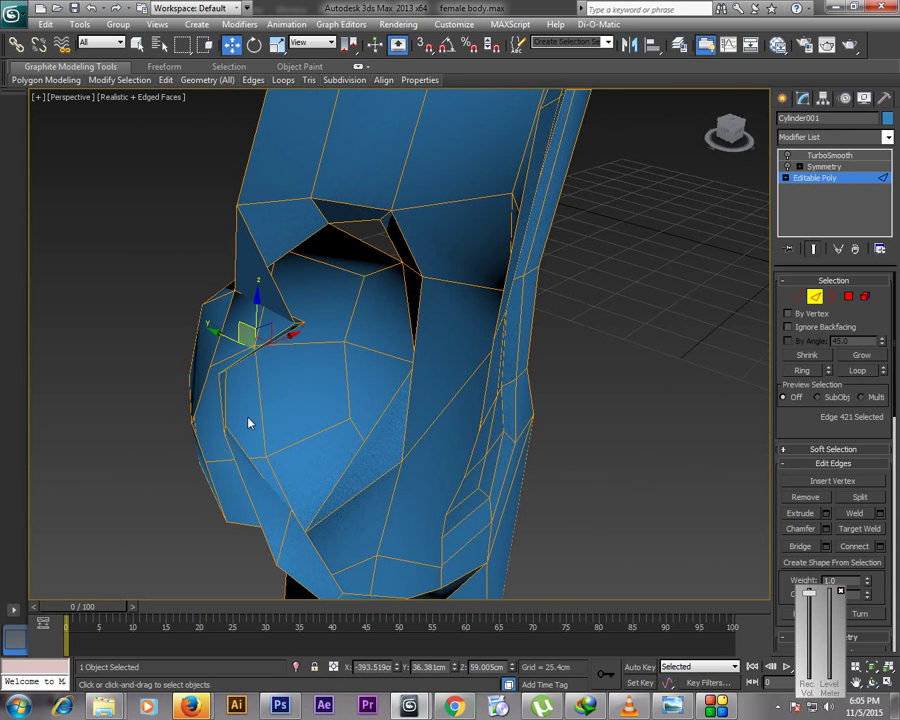
pyautogui.click(871, 682)
pyautogui.moveTo(380, 372); pyautogui.dragTo(307, 382)
pyautogui.rightClick(307, 382)
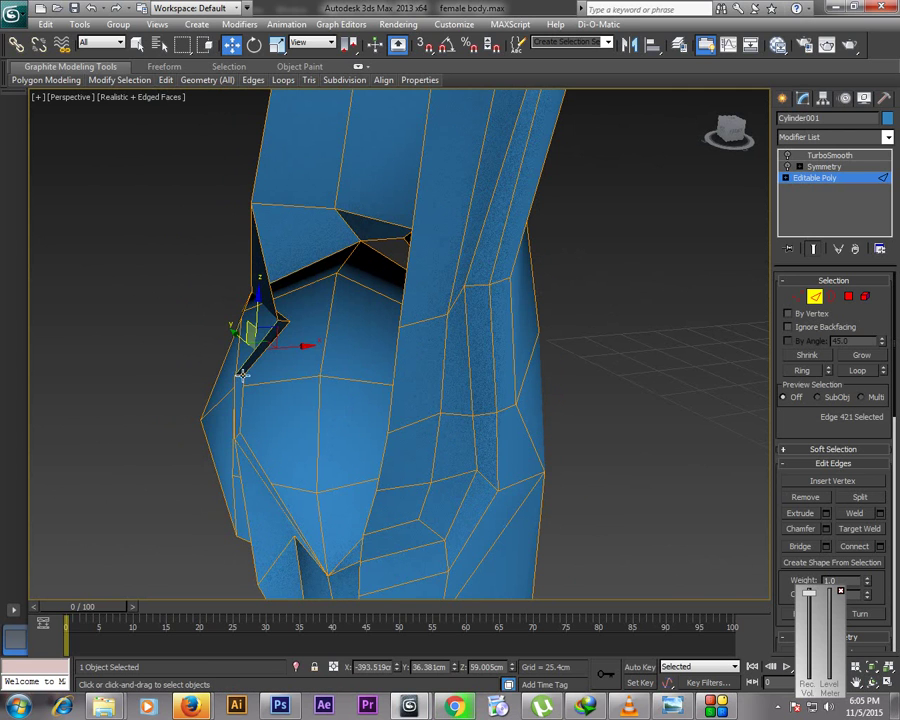
pyautogui.moveTo(242, 375); pyautogui.dragTo(261, 402)
pyautogui.click(261, 402)
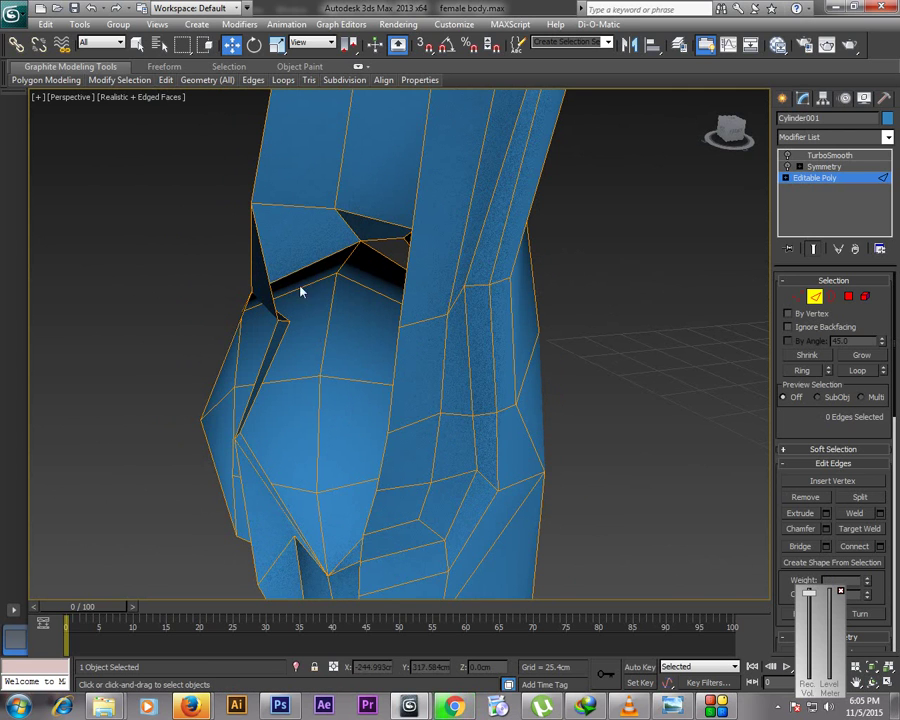
pyautogui.click(283, 321)
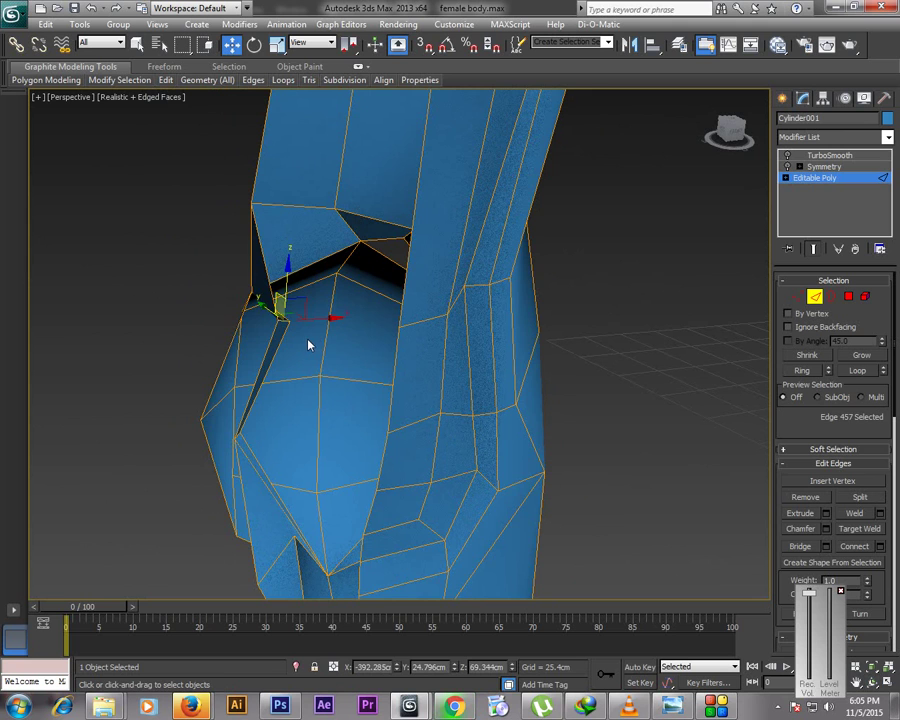
pyautogui.hotkey('ctrl', 'BackSpace')
# Target weld the two neighbouring vertices halfway down the buttock's inner border
pyautogui.hotkey('ctrl', 'r')
pyautogui.moveTo(337, 372); pyautogui.dragTo(336, 337)
pyautogui.rightClick(336, 337)
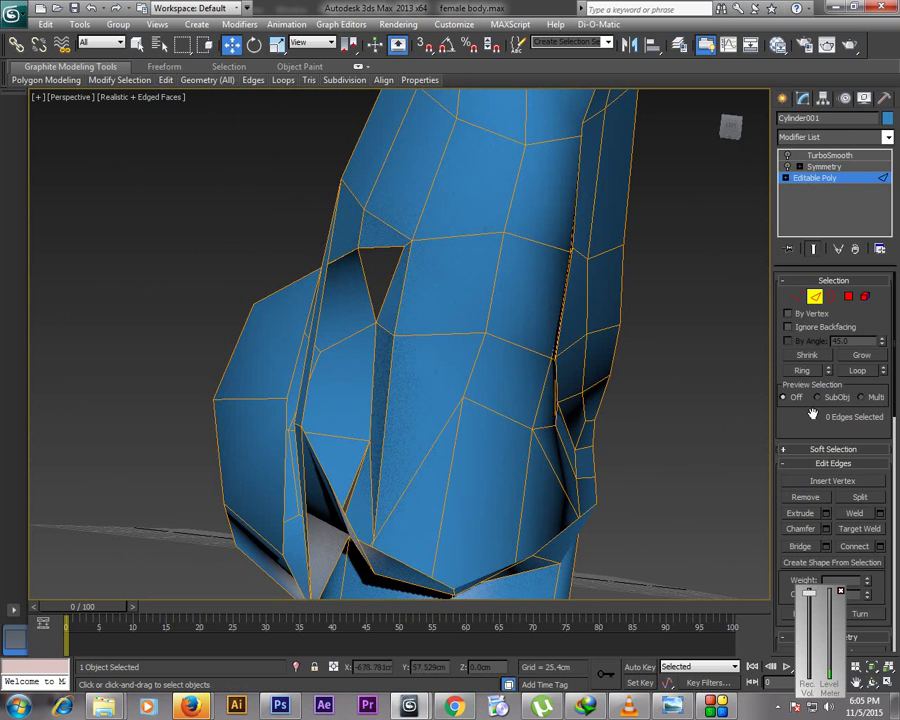
pyautogui.click(797, 296)
pyautogui.rightClick(520, 415)
pyautogui.click(460, 500)
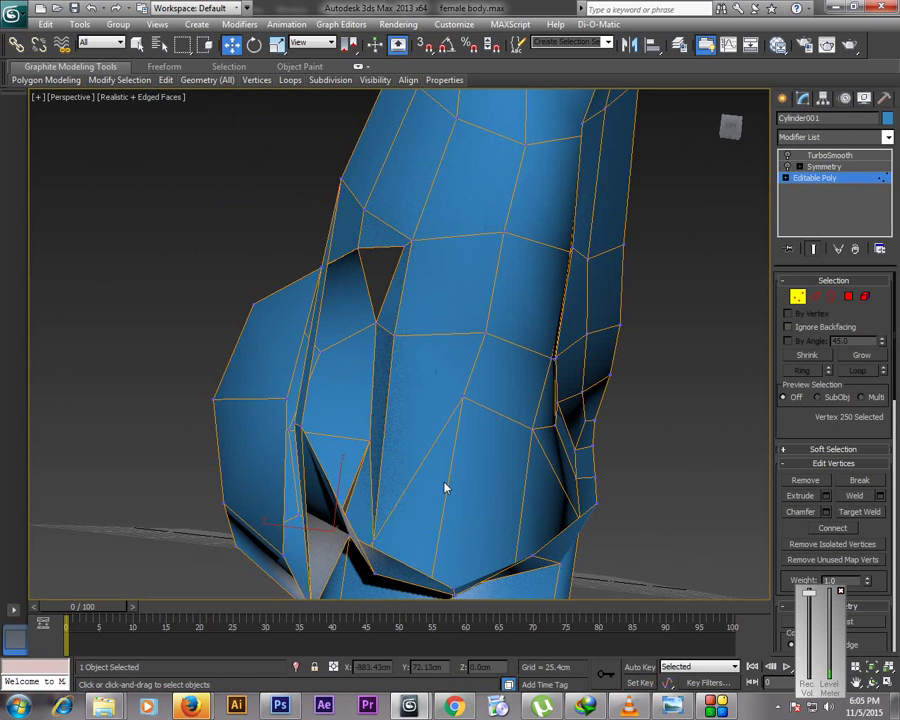
pyautogui.click(287, 400)
pyautogui.click(299, 427)
# Connect the ring of horizontal edges across the middle of the buttock with 1 segment
pyautogui.click(872, 682)
pyautogui.moveTo(345, 370); pyautogui.dragTo(420, 338)
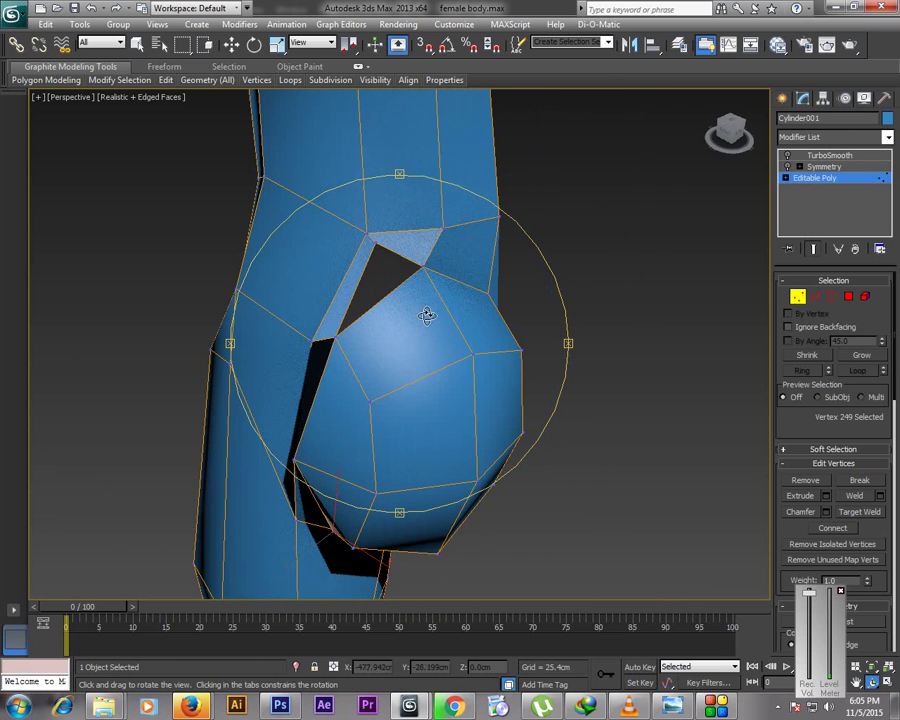
pyautogui.rightClick(427, 316)
pyautogui.click(815, 297)
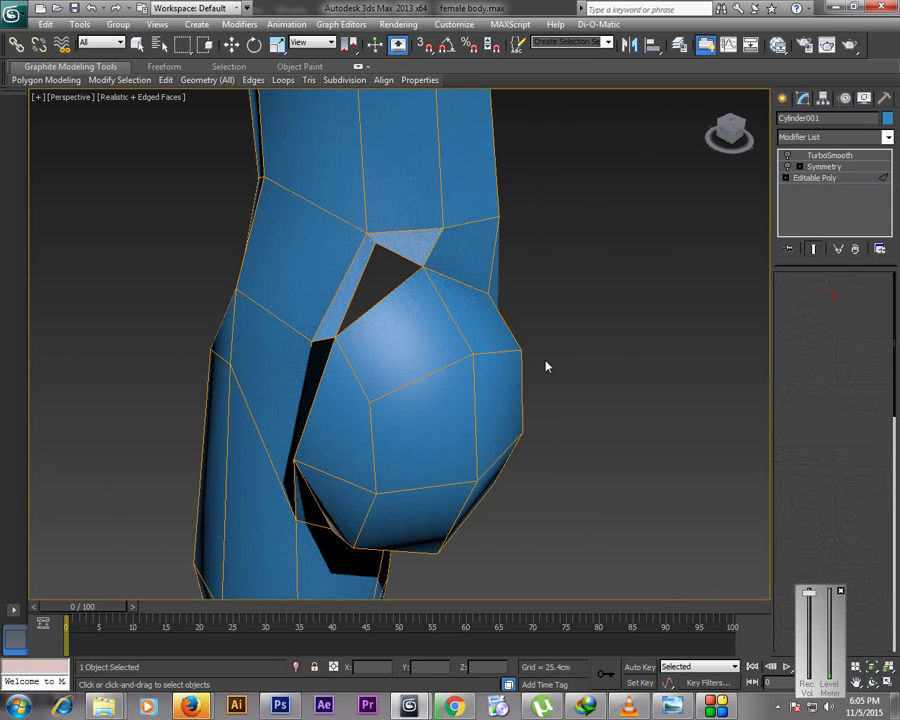
pyautogui.click(414, 385)
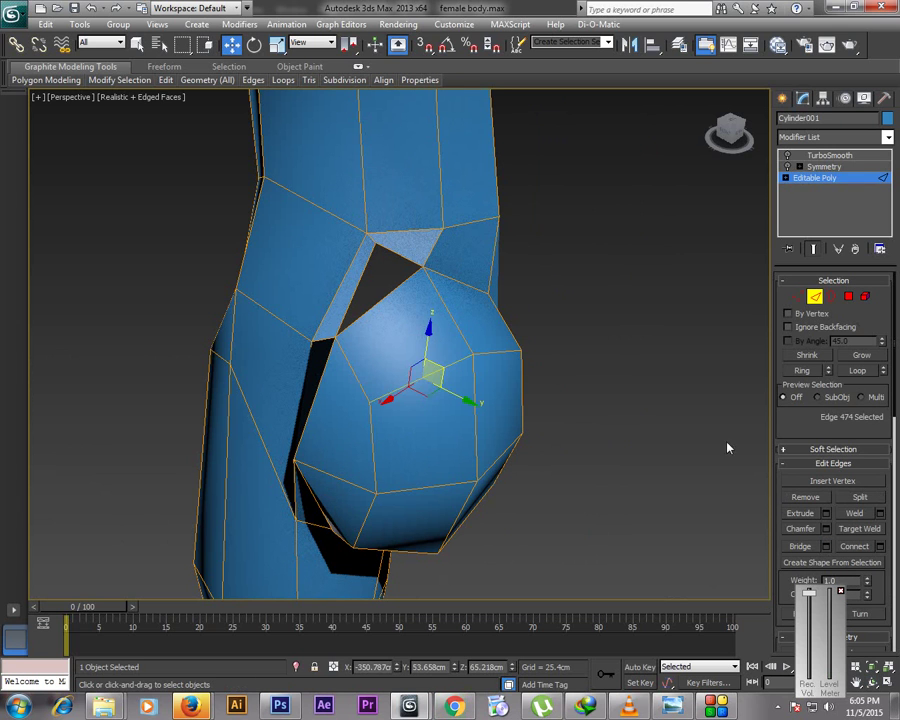
pyautogui.click(801, 371)
pyautogui.rightClick(560, 428)
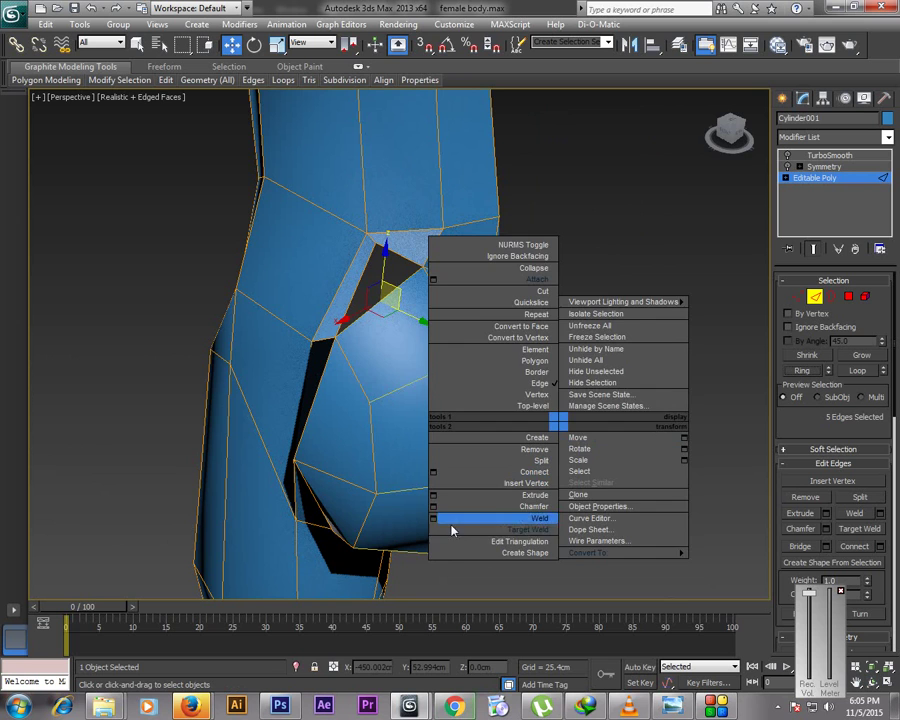
pyautogui.click(433, 472)
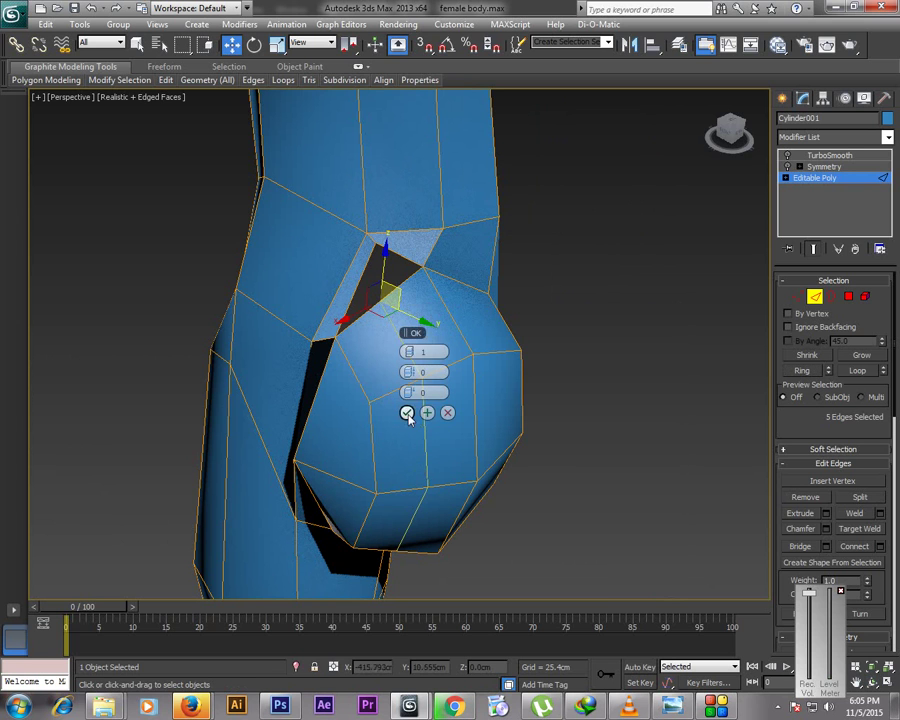
pyautogui.click(406, 412)
# Target weld the hip opening's loose vertex to the new middle vertex on the buttock's upper border
pyautogui.click(797, 296)
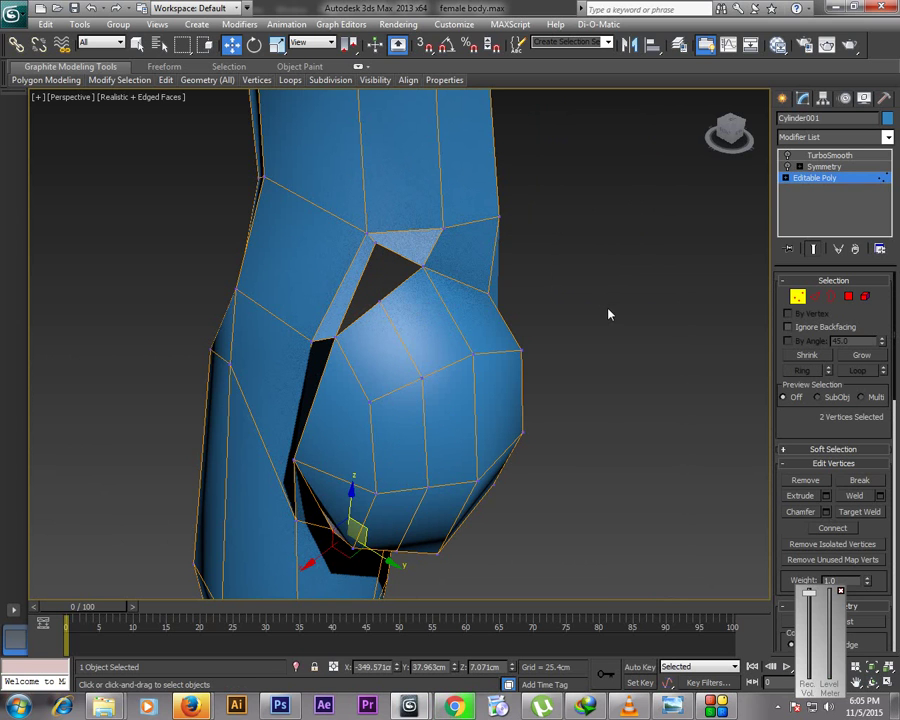
pyautogui.rightClick(607, 310)
pyautogui.click(526, 394)
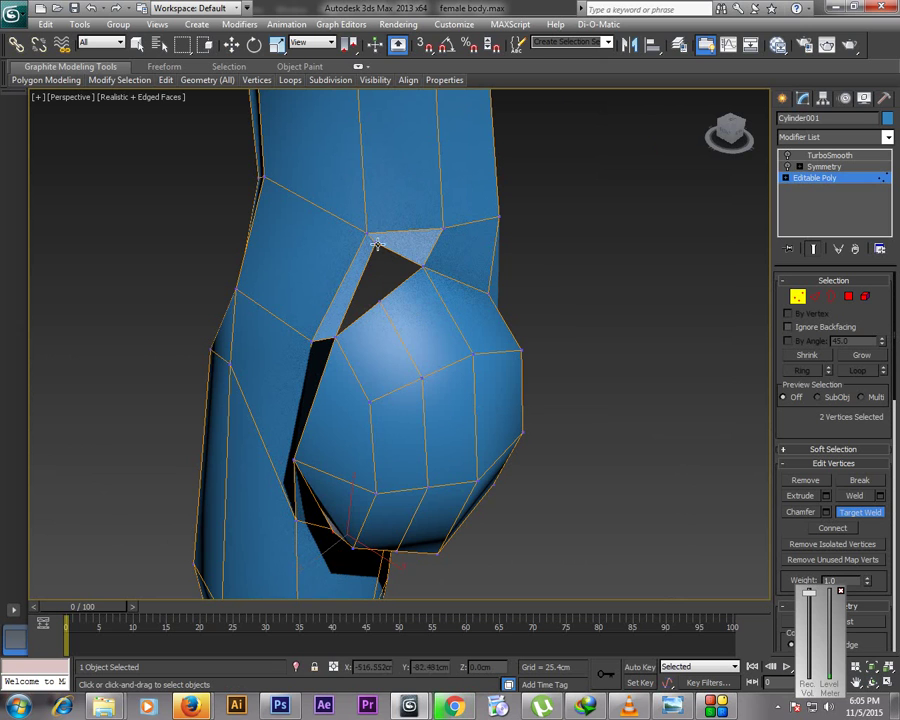
pyautogui.click(380, 297)
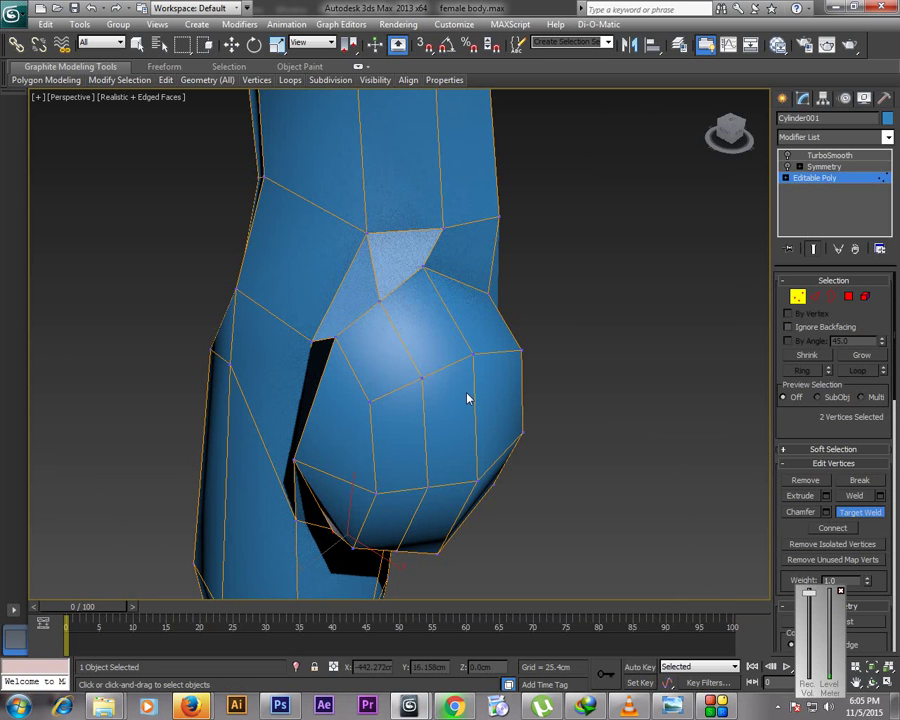
# Move the two selected vertices on the buttock's lower outer border backward, away from the thigh
pyautogui.hotkey('ctrl', 'r')
pyautogui.moveTo(370, 424); pyautogui.dragTo(416, 373)
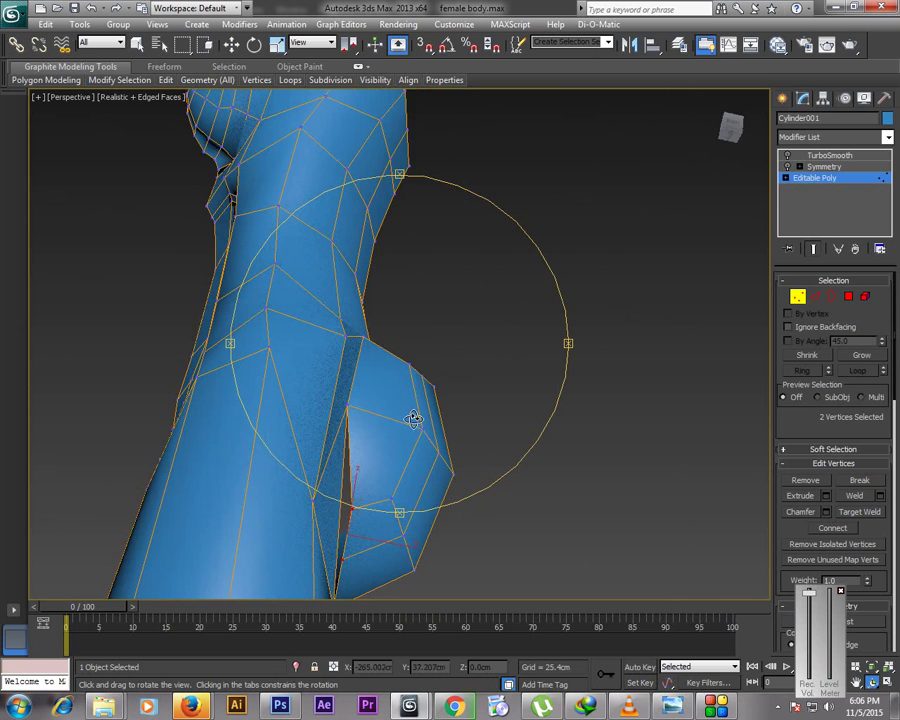
pyautogui.moveTo(432, 446)
pyautogui.mouseDown()
pyautogui.moveTo(432, 432)
pyautogui.moveTo(418, 438)
pyautogui.moveTo(433, 449)
pyautogui.mouseUp()
pyautogui.rightClick(433, 449)
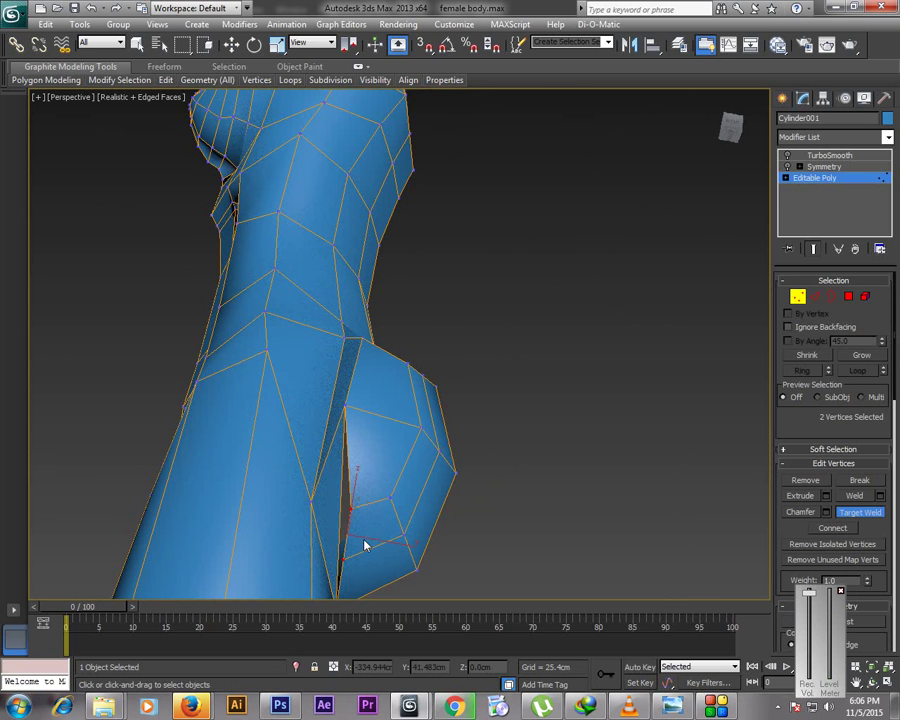
pyautogui.scroll(-4, 398, 564)
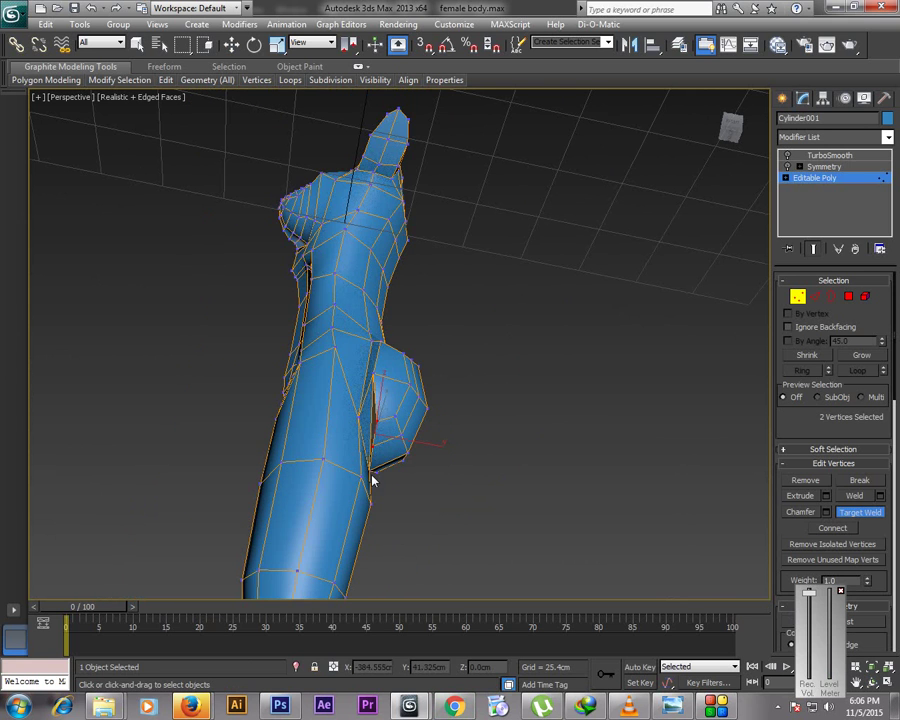
pyautogui.scroll(4, 372, 478)
pyautogui.moveTo(412, 486); pyautogui.dragTo(478, 350, button='middle')
pyautogui.scroll(3, 478, 350)
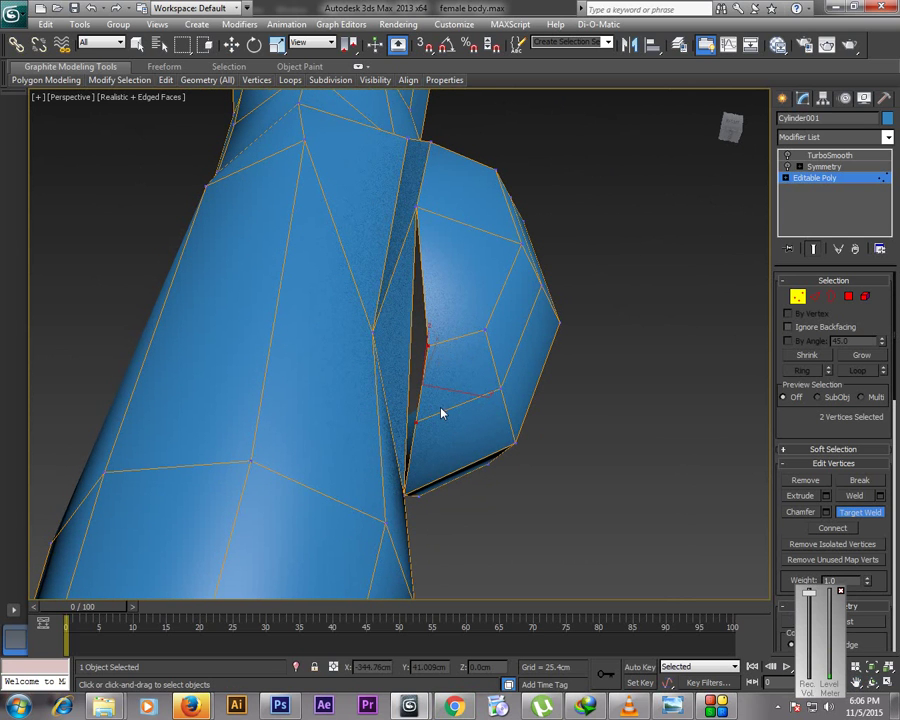
pyautogui.click(231, 44)
pyautogui.moveTo(463, 397); pyautogui.dragTo(480, 398)
pyautogui.click(438, 346)
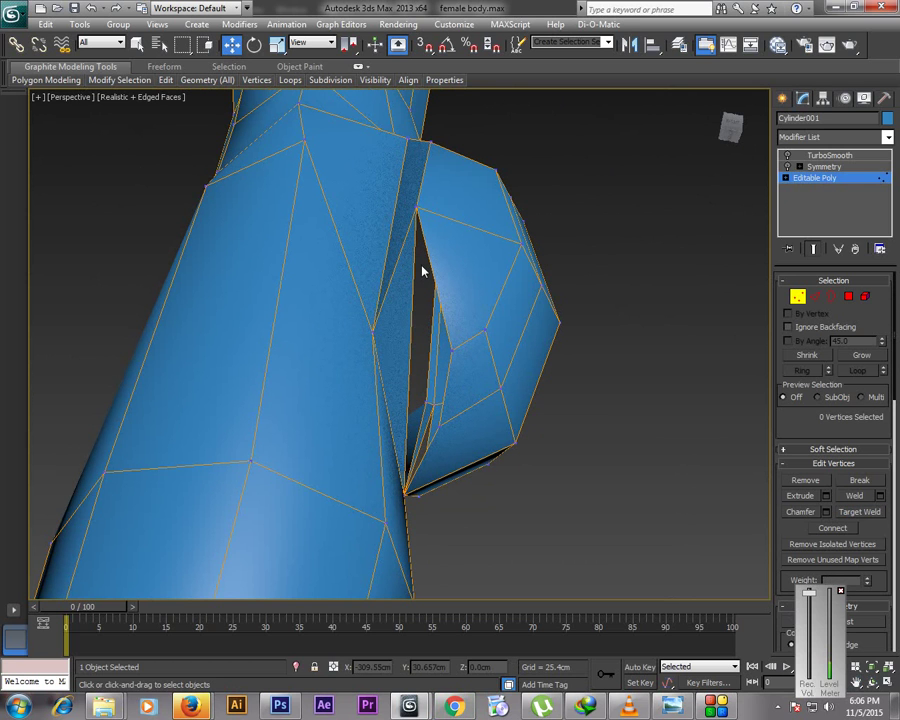
# Cap the open border between the outer side of the buttock and the thigh
pyautogui.click(832, 297)
pyautogui.click(449, 390)
pyautogui.click(852, 496)
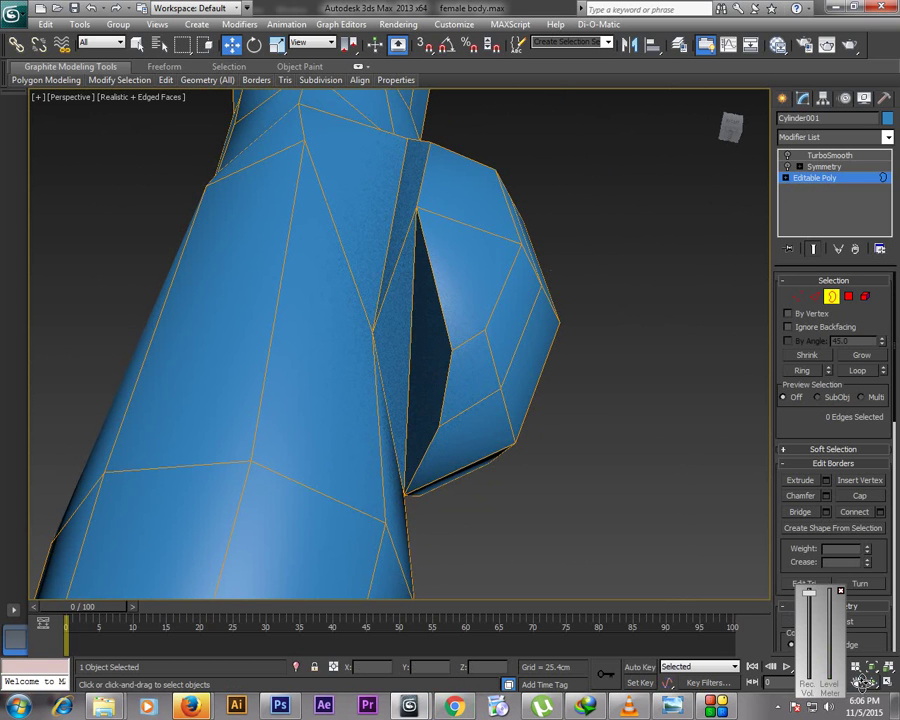
# Move the hip vertex beside the capped gap toward the thigh and the buttock's border vertex outward along Y
pyautogui.click(868, 682)
pyautogui.moveTo(384, 277); pyautogui.dragTo(184, 297)
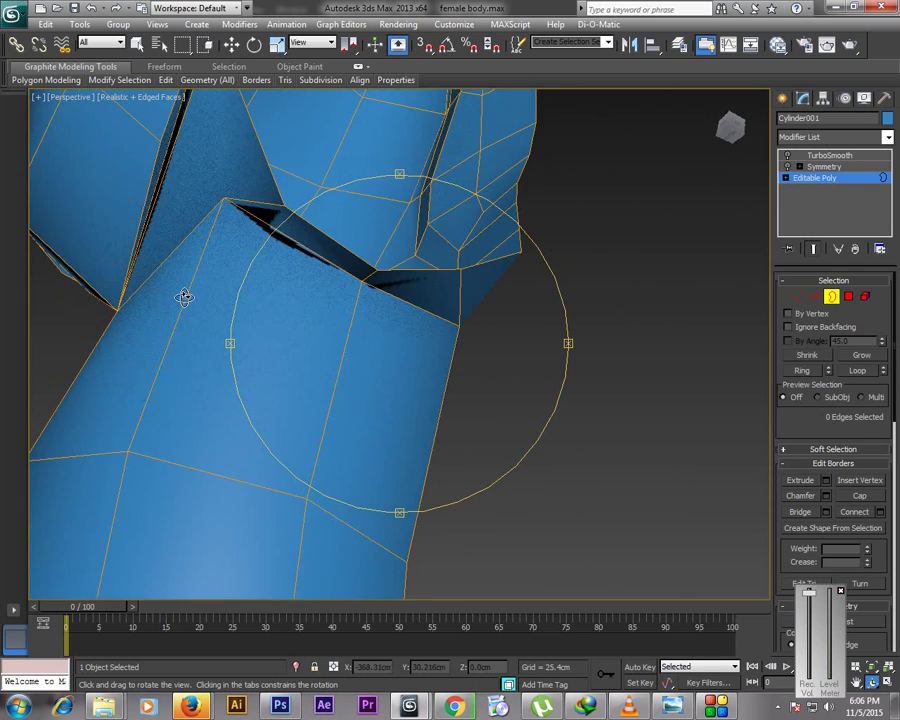
pyautogui.moveTo(159, 249); pyautogui.dragTo(225, 233)
pyautogui.moveTo(209, 227); pyautogui.dragTo(258, 221)
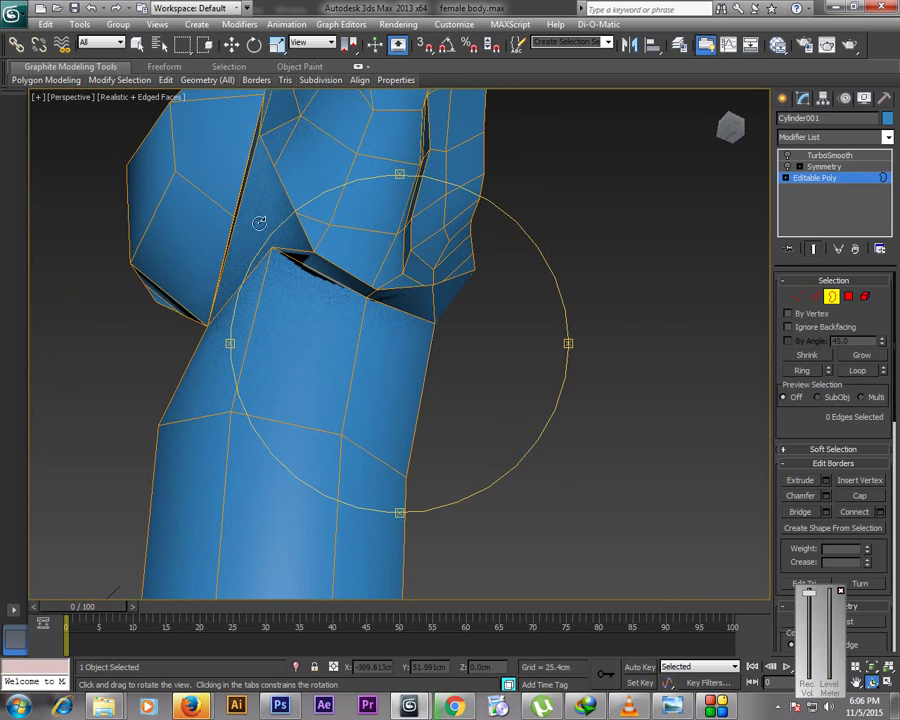
pyautogui.click(798, 296)
pyautogui.click(263, 134)
pyautogui.moveTo(225, 119); pyautogui.dragTo(252, 135)
pyautogui.click(234, 214)
pyautogui.moveTo(201, 203); pyautogui.dragTo(172, 185)
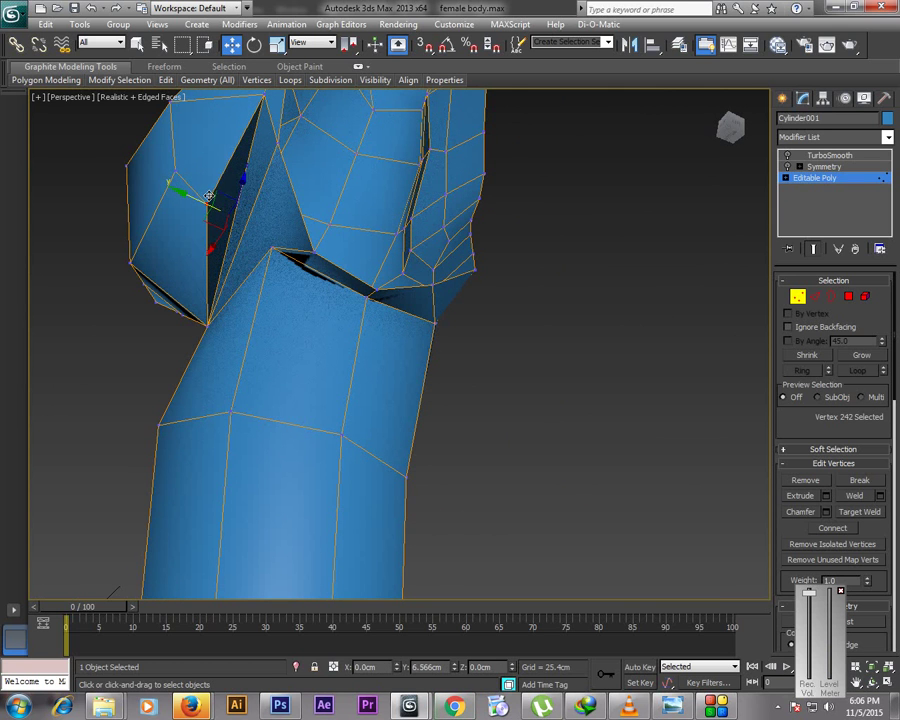
# Remove the long edge running through the gap between the buttock's outer border and the thigh
pyautogui.scroll(3, 208, 196)
pyautogui.hotkey('ctrl', 'r')
pyautogui.moveTo(470, 397); pyautogui.dragTo(235, 243)
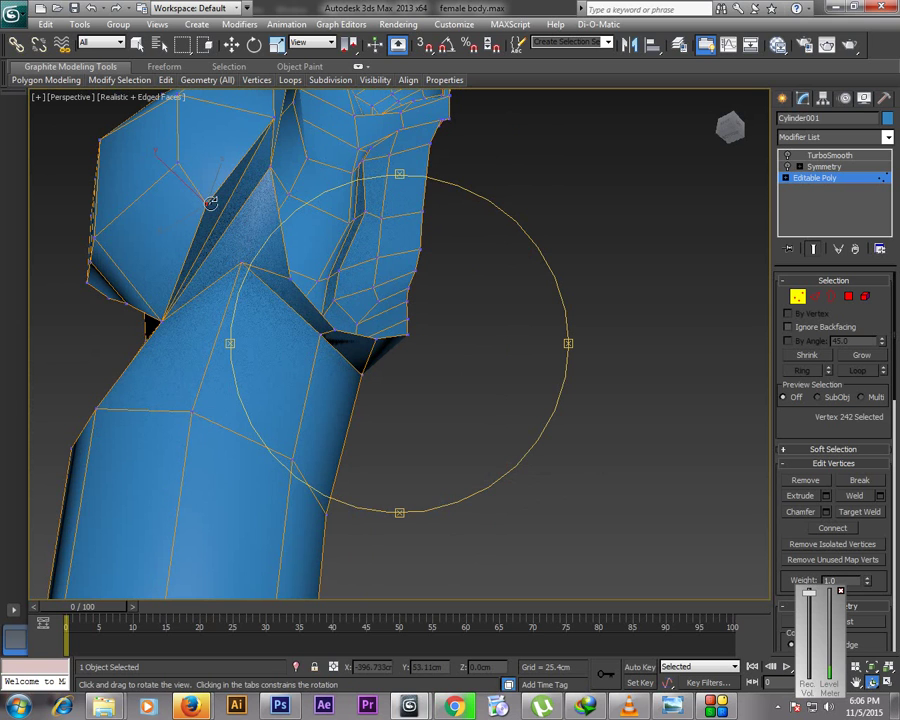
pyautogui.moveTo(244, 248); pyautogui.dragTo(267, 233)
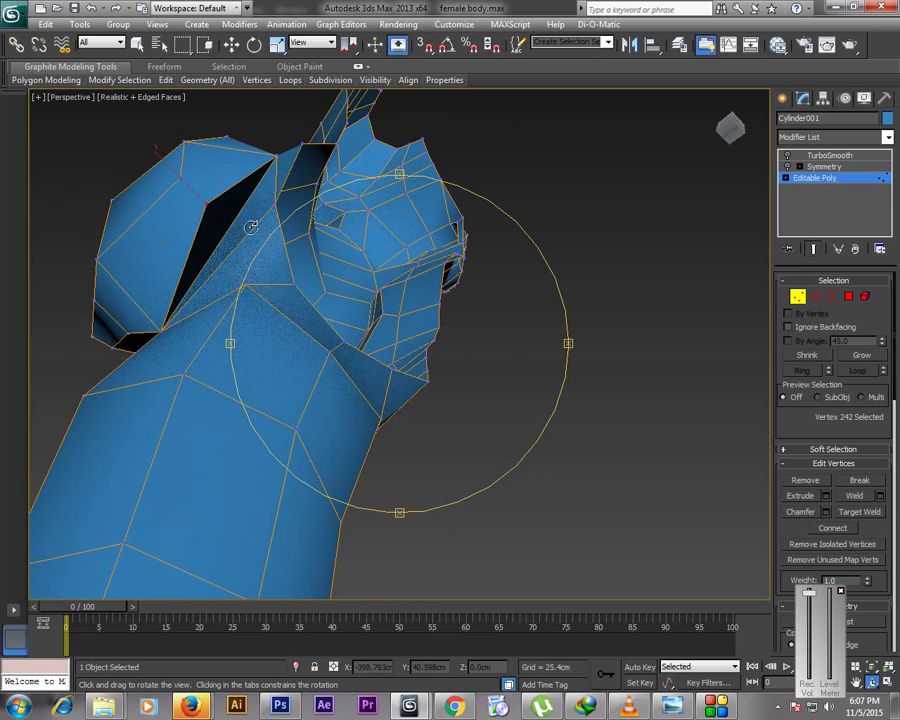
pyautogui.press('w')
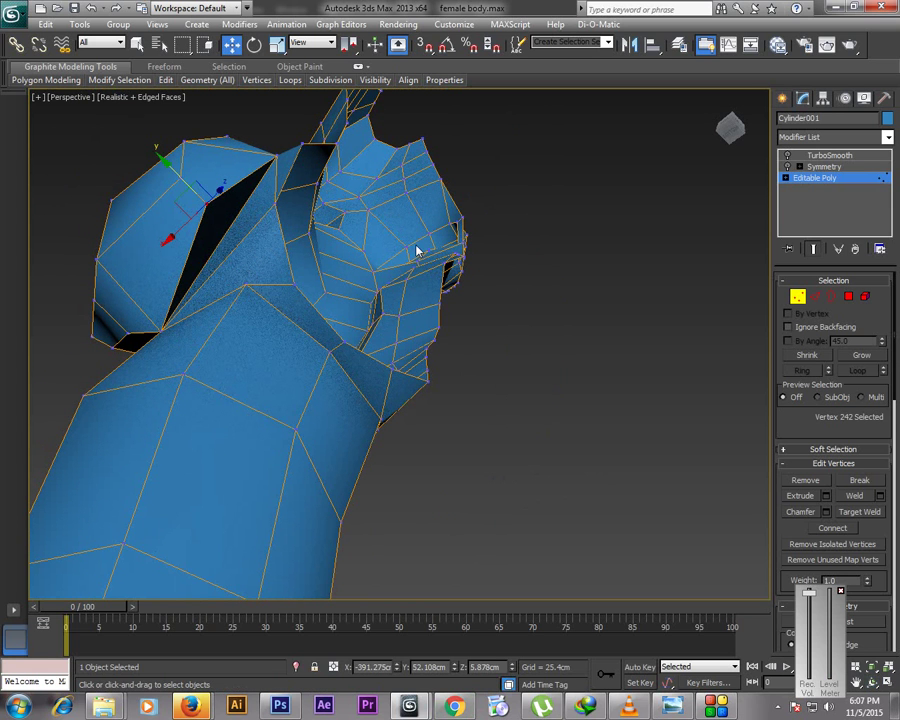
pyautogui.press('2')
pyautogui.click(225, 231)
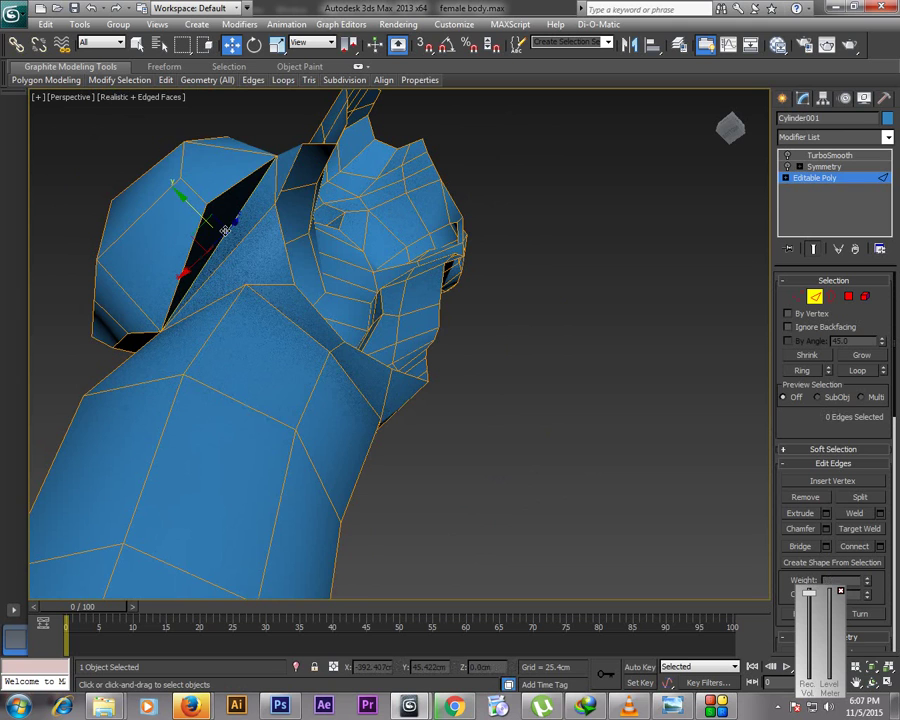
pyautogui.press('BackSpace')
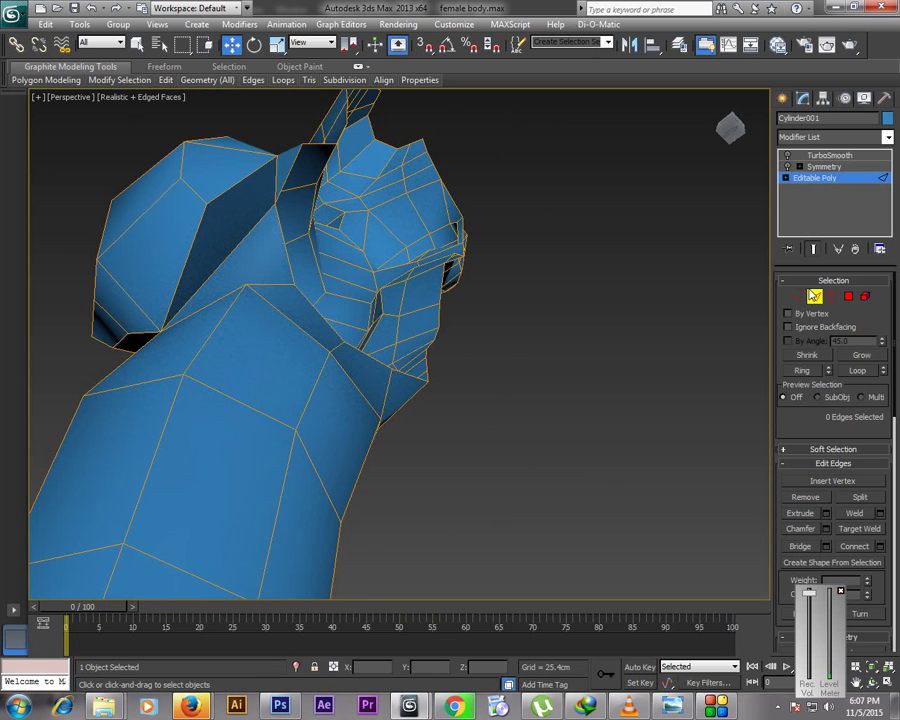
# Preview the buttock and thigh junction with TurboSmooth enabled, and disable the smoothing again for vertex editing
pyautogui.click(814, 296)
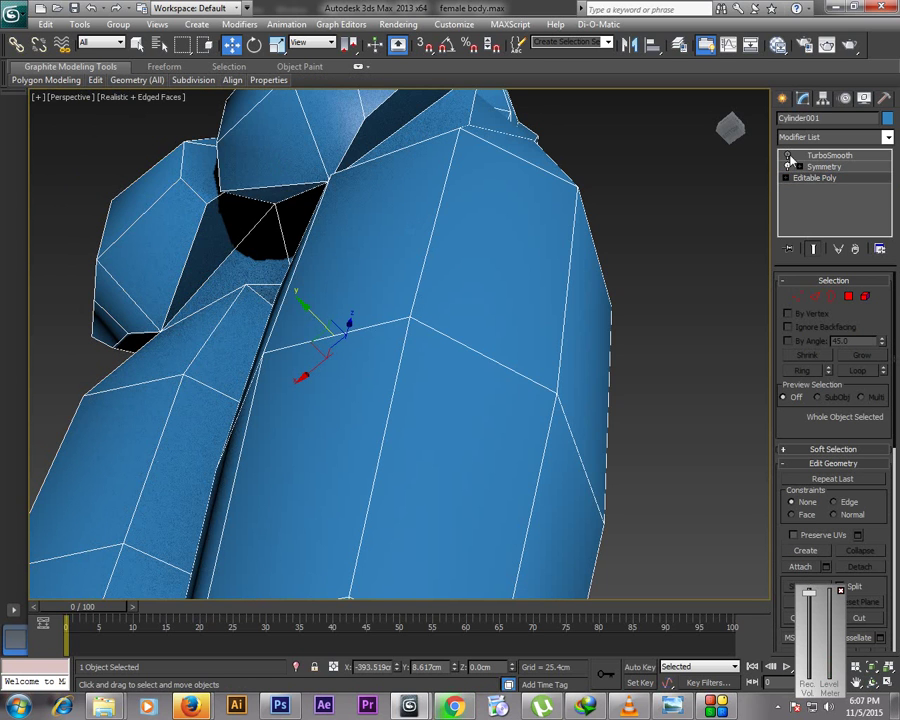
pyautogui.click(788, 156)
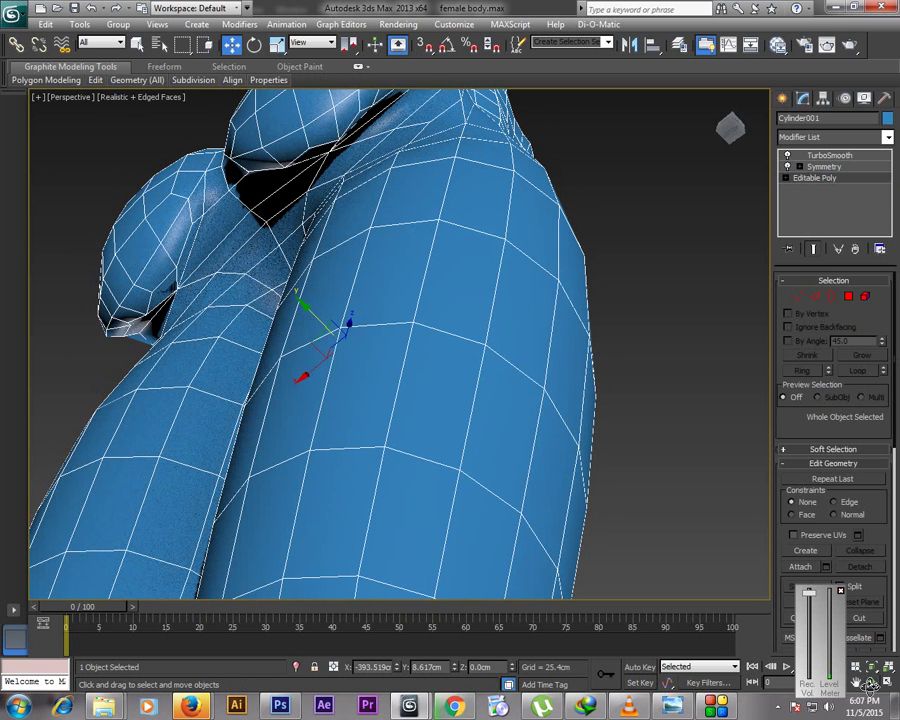
pyautogui.click(870, 683)
pyautogui.moveTo(550, 352); pyautogui.dragTo(430, 305)
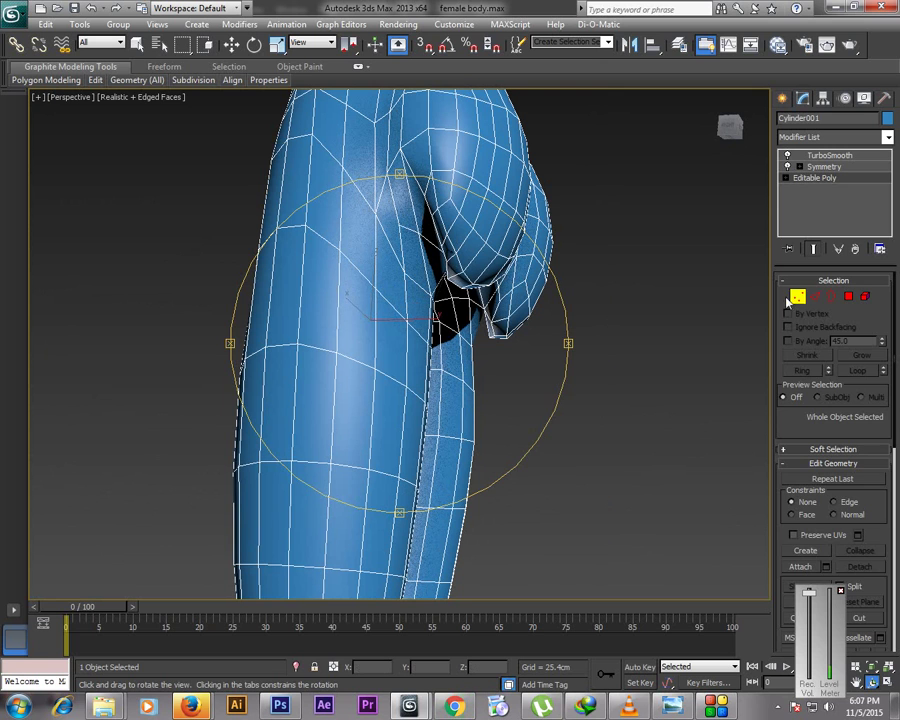
pyautogui.click(797, 296)
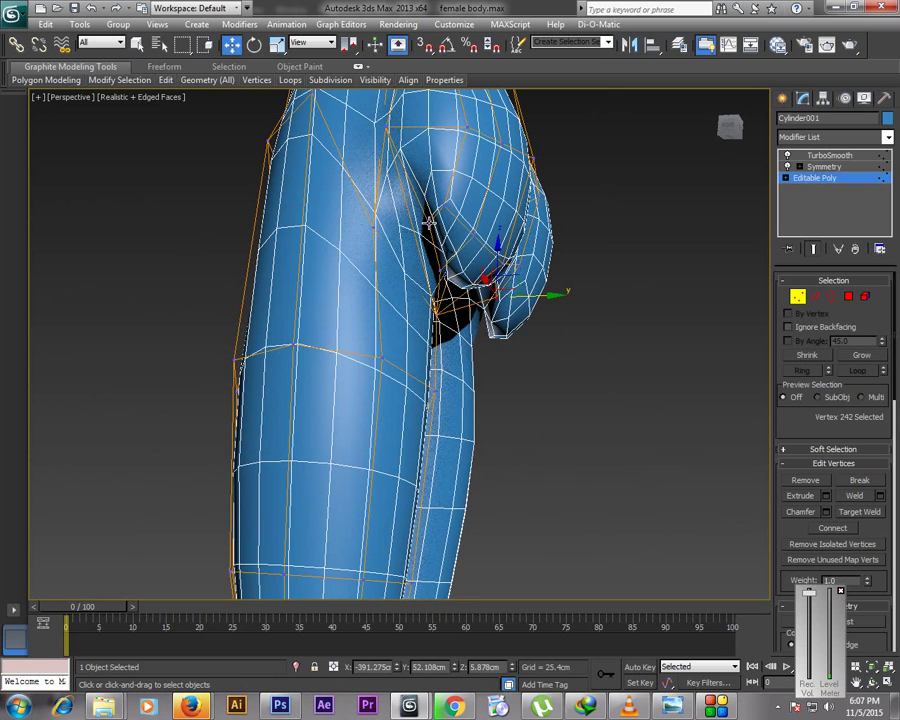
pyautogui.click(788, 156)
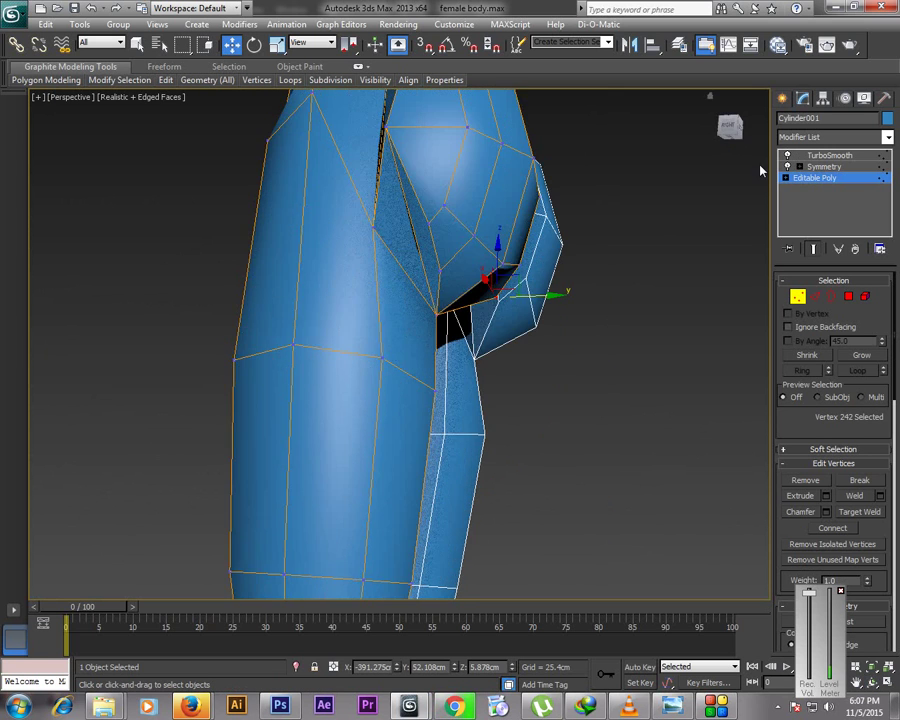
# Move the buttock's outer border vertex backward along Y and cut an edge from the hip vertex below it to the gap's rim
pyautogui.click(395, 127)
pyautogui.moveTo(422, 128); pyautogui.dragTo(433, 134)
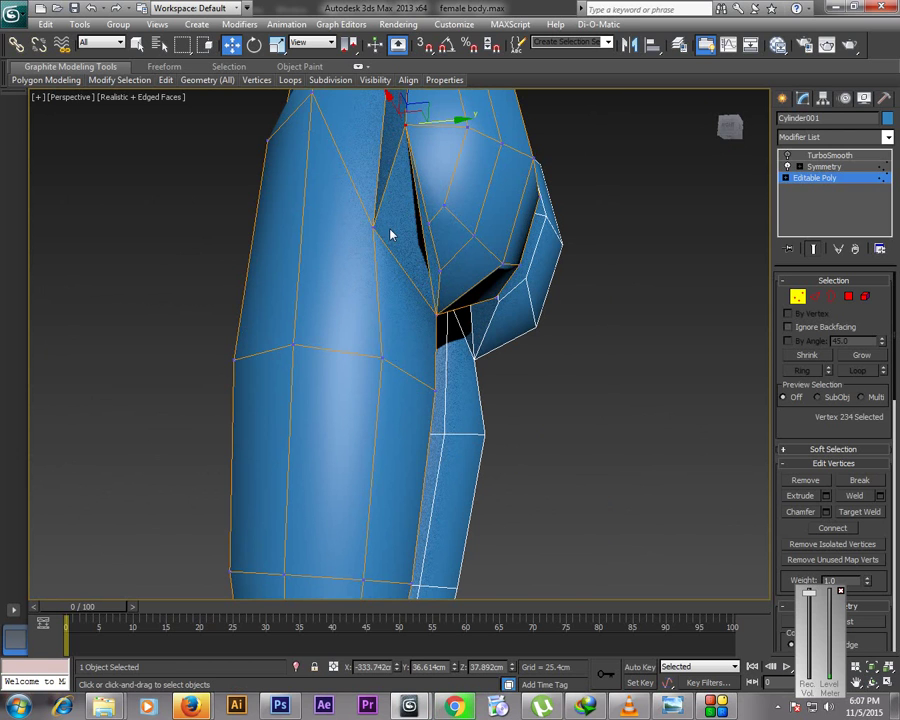
pyautogui.rightClick(397, 242)
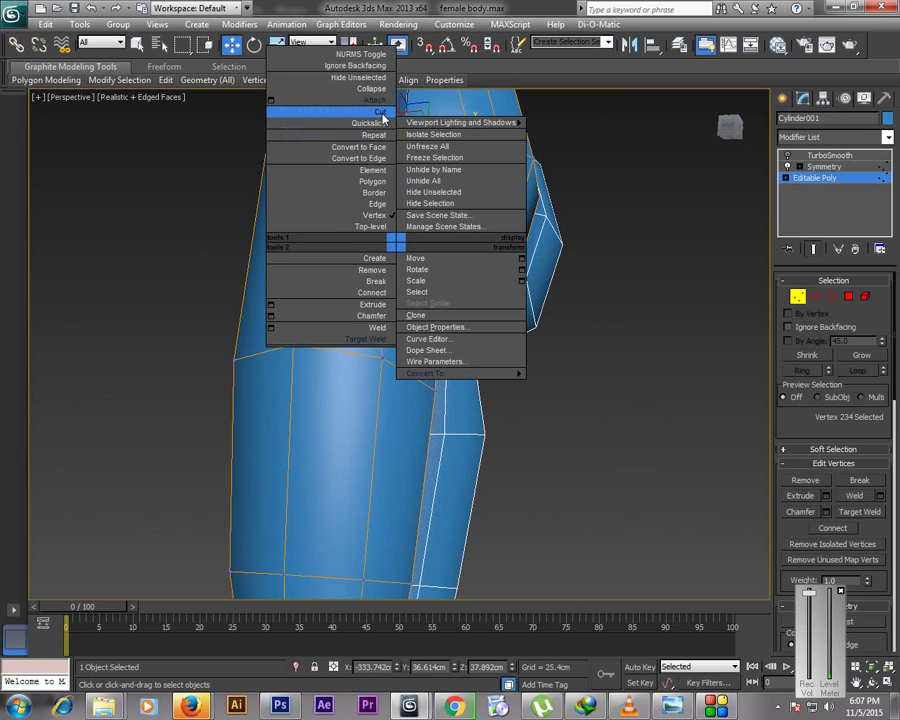
pyautogui.click(383, 119)
pyautogui.click(375, 225)
pyautogui.click(422, 230)
pyautogui.rightClick(423, 245)
pyautogui.press('w')
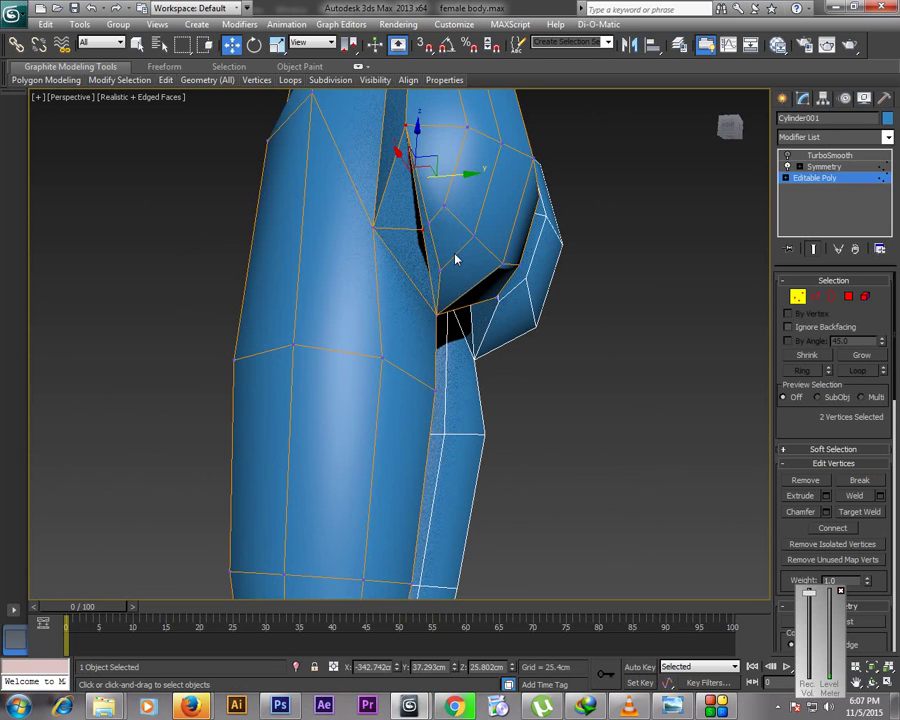
pyautogui.rightClick(455, 260)
pyautogui.click(420, 119)
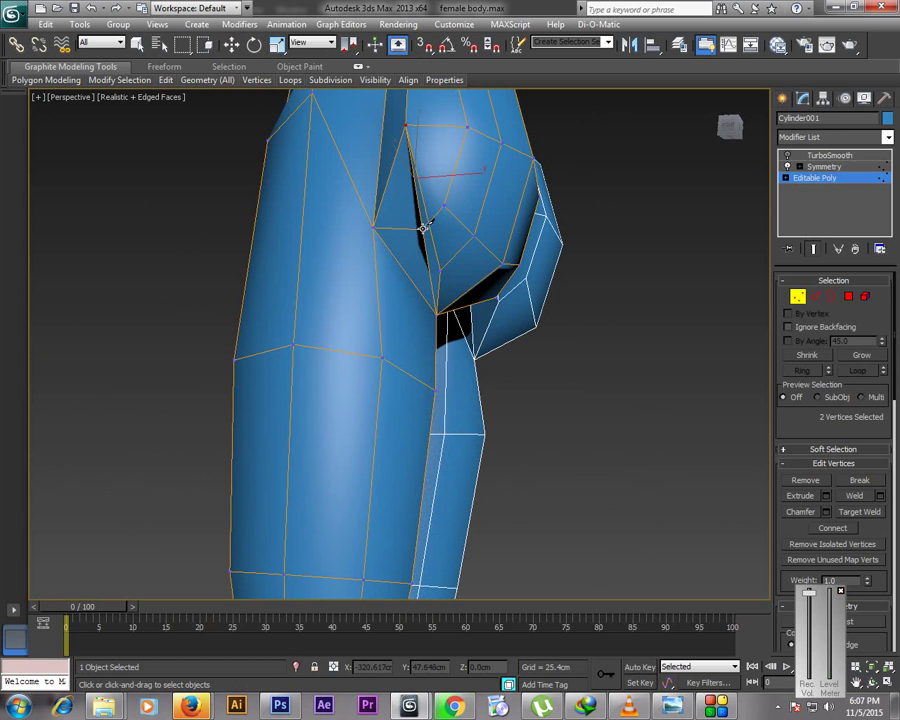
pyautogui.rightClick(450, 269)
pyautogui.click(474, 267)
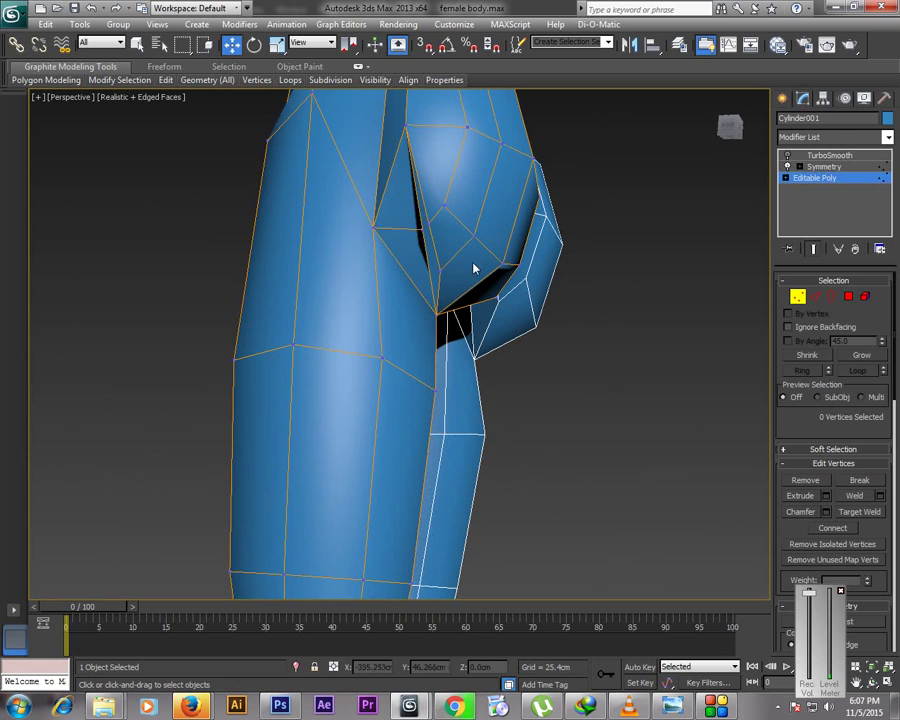
# Delete the narrow polygon along the lower outer border of the buttock
pyautogui.click(848, 296)
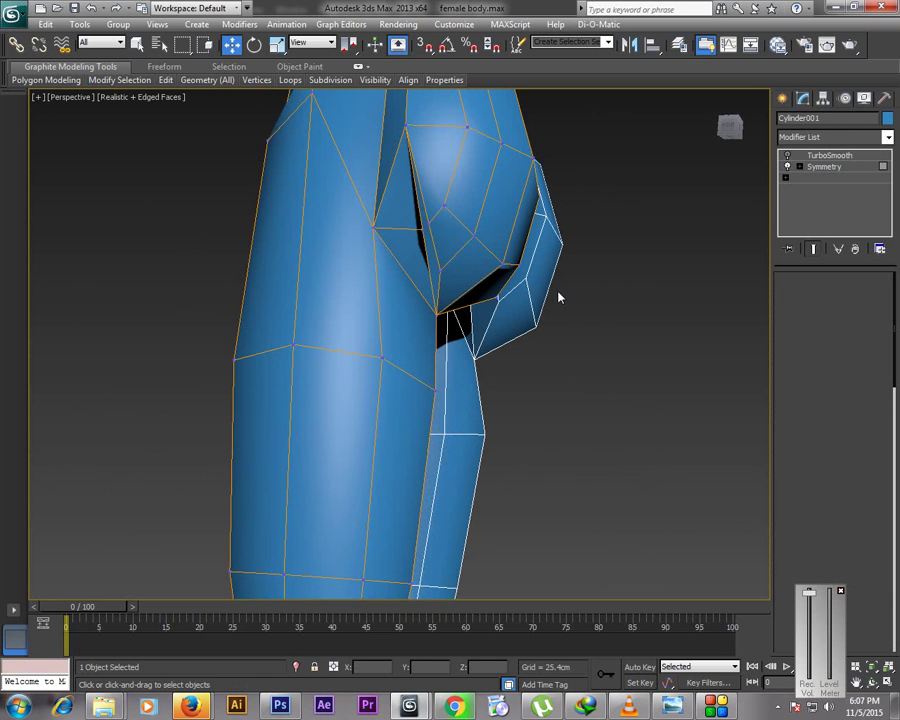
pyautogui.click(428, 245)
pyautogui.click(430, 249)
pyautogui.press('Delete')
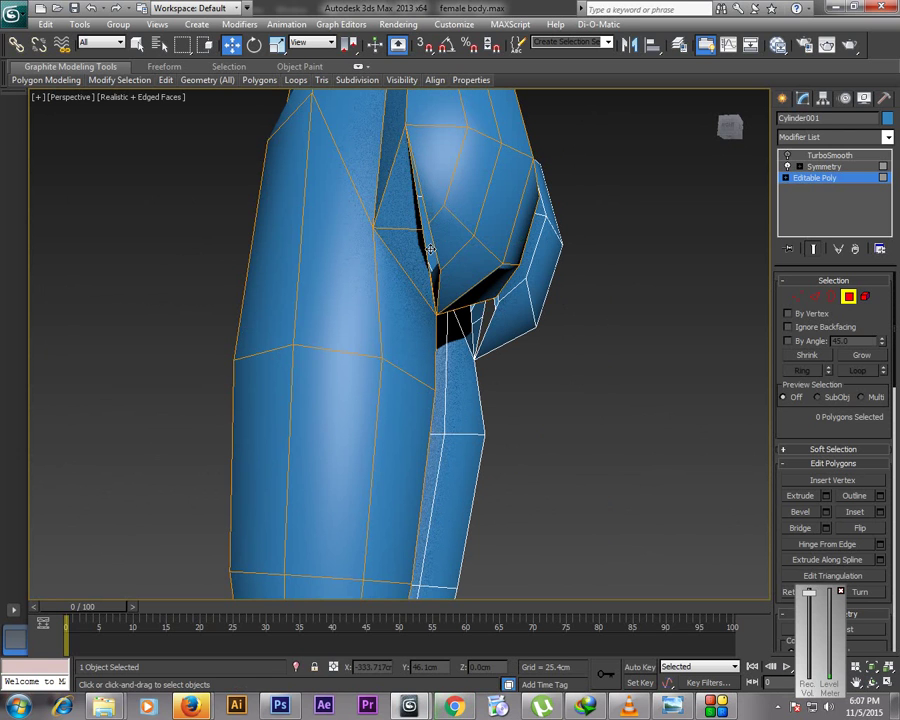
# Target-weld the end vertex of the new cut to the adjacent vertex on the buttock's outer border
pyautogui.press('1')
pyautogui.rightClick(576, 264)
pyautogui.click(544, 354)
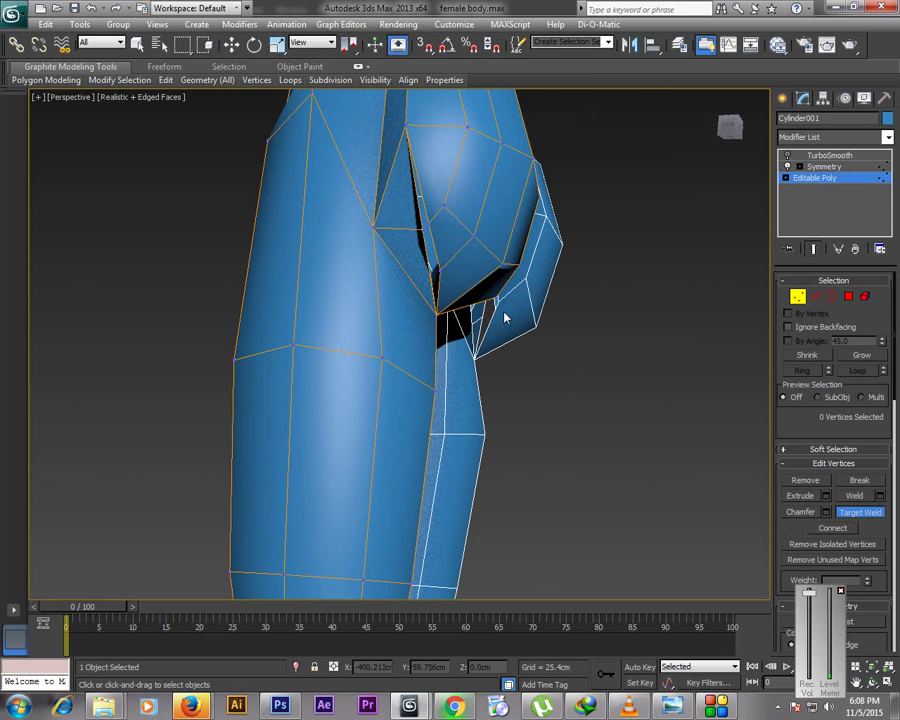
pyautogui.click(422, 230)
pyautogui.click(429, 222)
pyautogui.rightClick(420, 188)
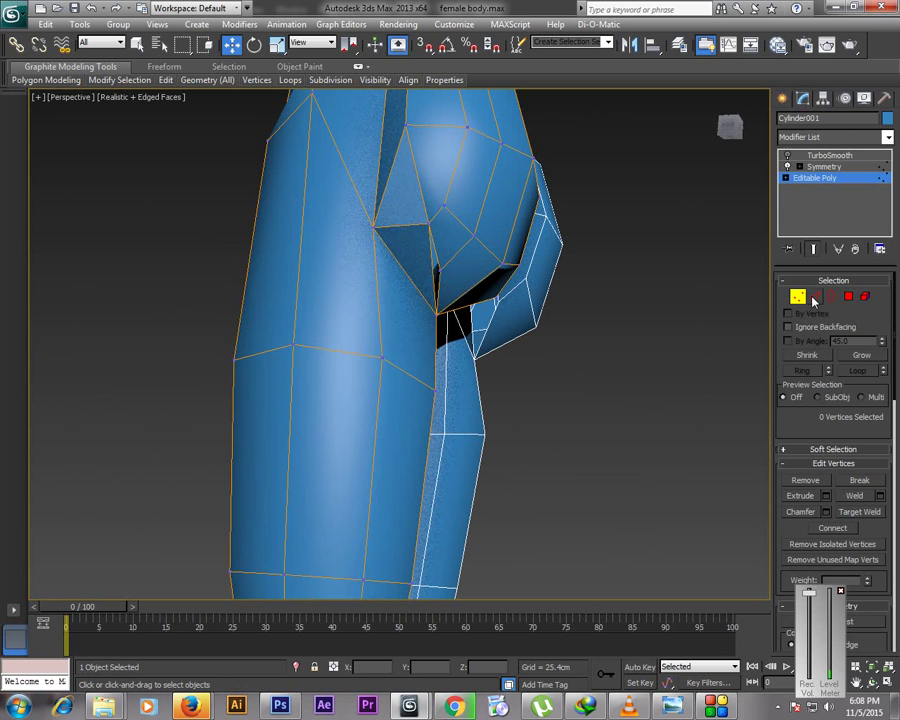
# Remove the edge on the buttock's outer side running from the upper border vertex down to the welded vertex
pyautogui.click(815, 297)
pyautogui.click(413, 201)
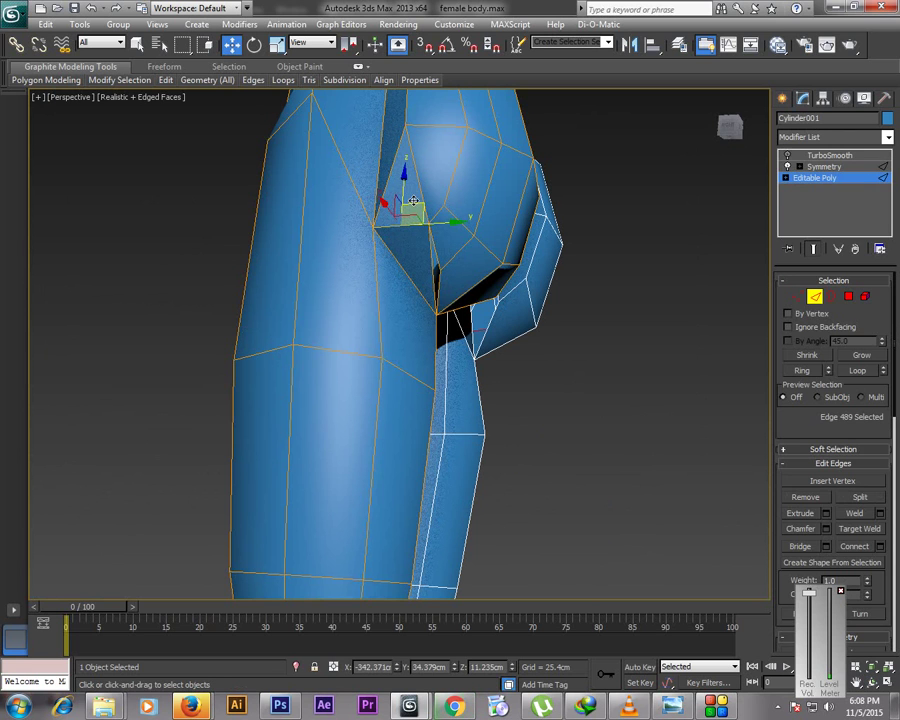
pyautogui.click(419, 184)
pyautogui.click(420, 184)
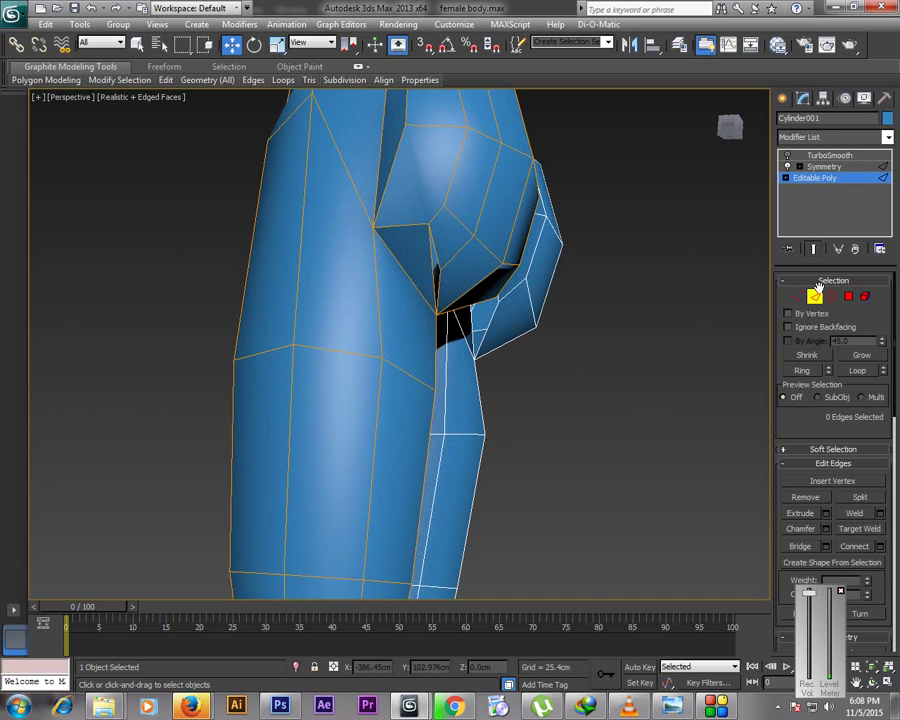
pyautogui.click(797, 296)
pyautogui.rightClick(627, 330)
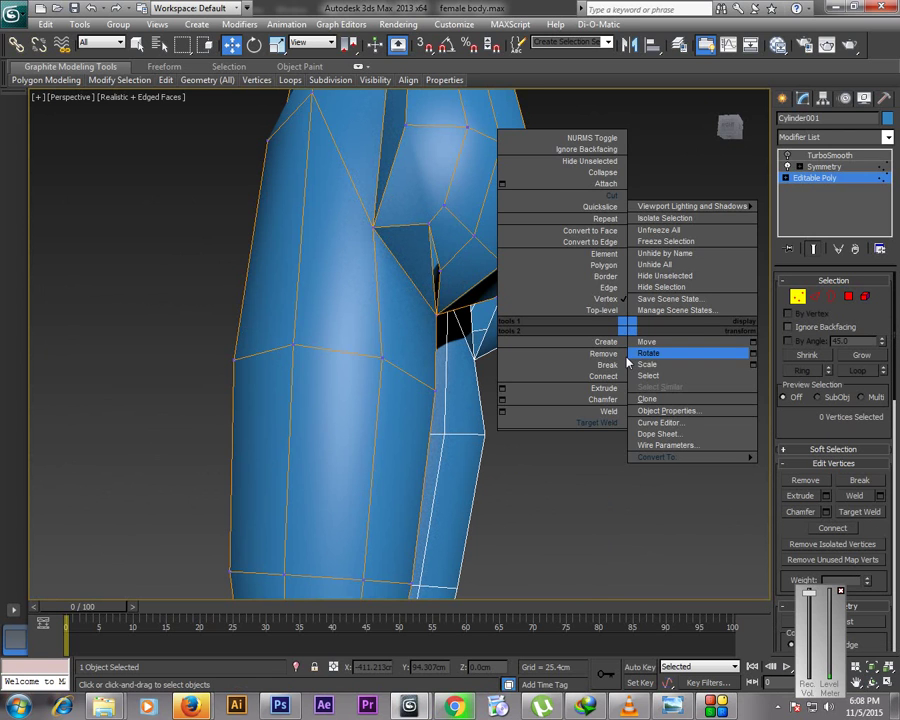
pyautogui.click(597, 422)
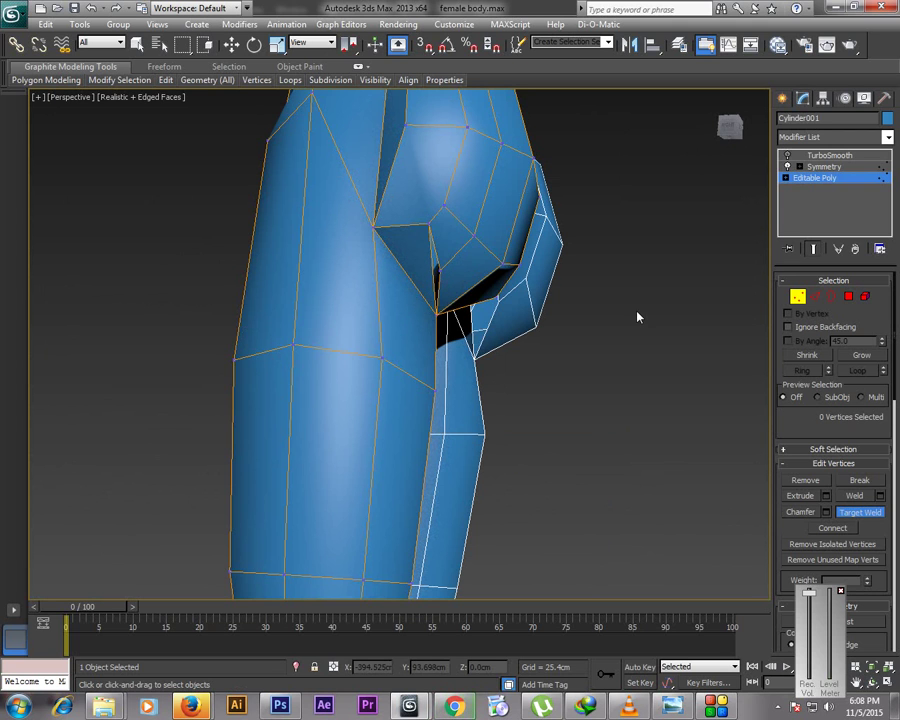
# Delete the polygon below the cut edge, between the thigh and the buttock's lower outer side
pyautogui.click(849, 300)
pyautogui.press('4')
pyautogui.press('w')
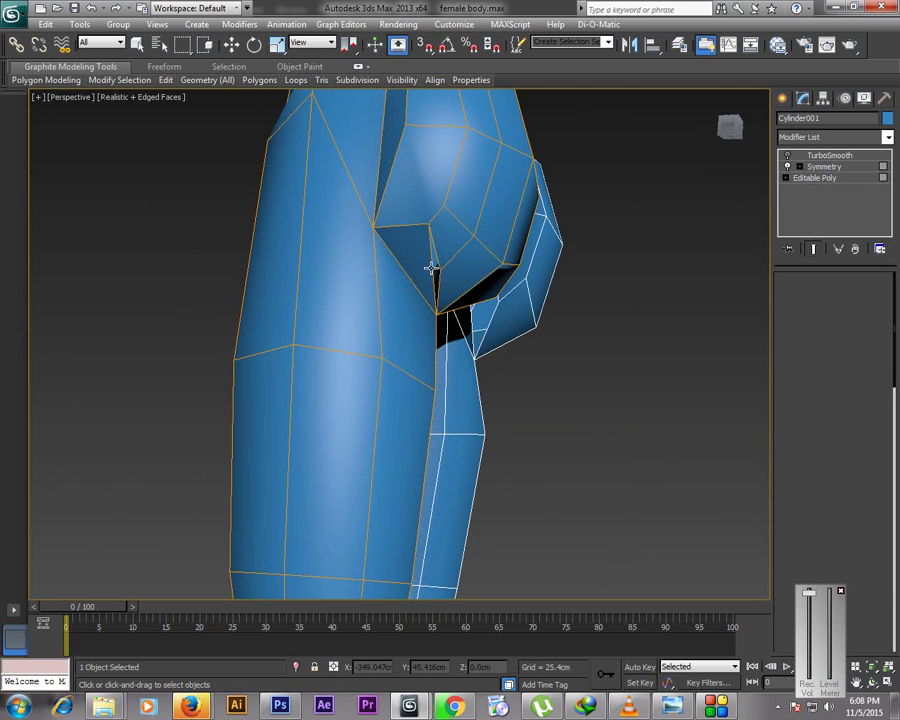
pyautogui.click(403, 267)
pyautogui.click(656, 328)
# Cap the open border of the small hole between the thigh and the buttock's lower outer side
pyautogui.press('3')
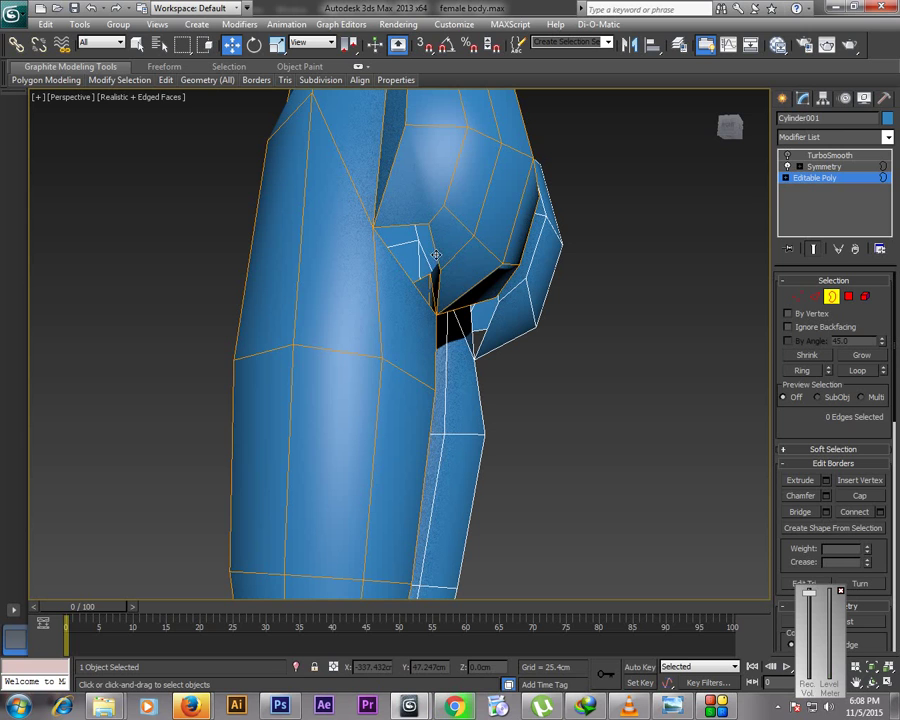
pyautogui.click(468, 290)
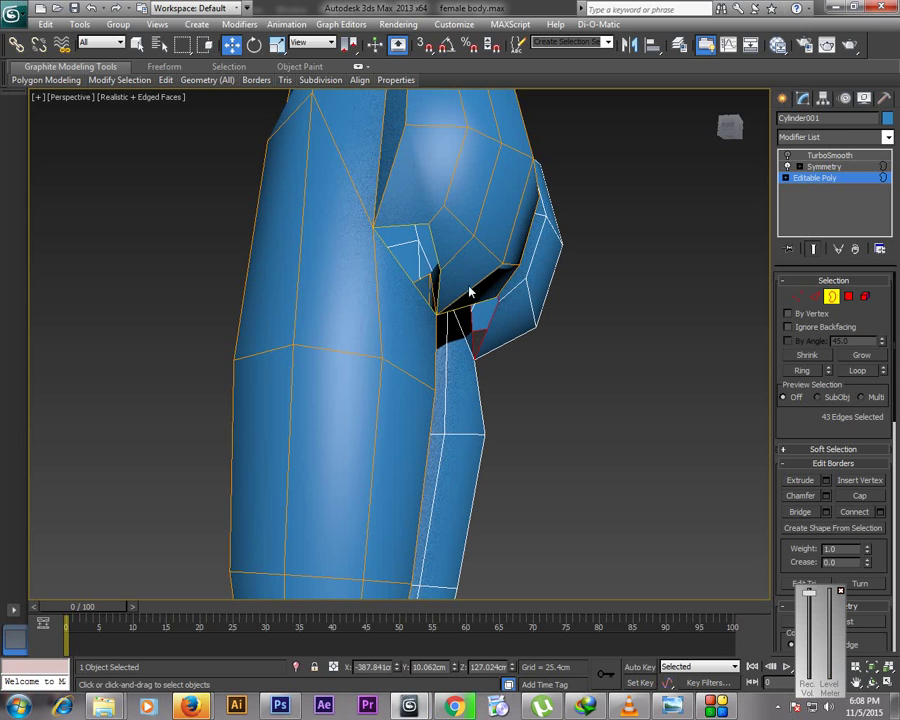
pyautogui.click(859, 495)
pyautogui.click(602, 306)
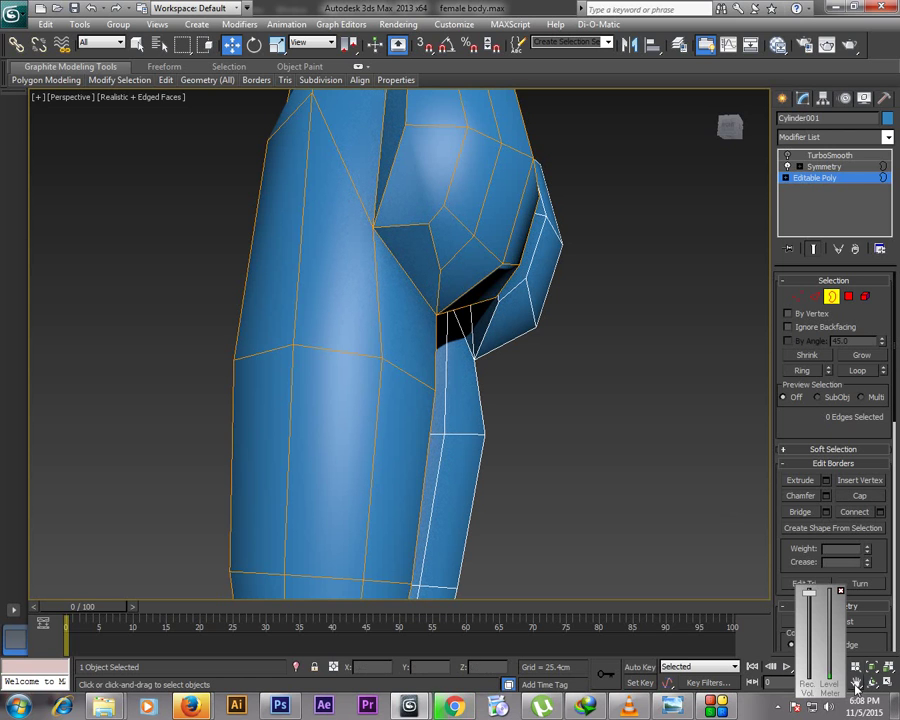
# Cut a new edge line down the buttock from its upper vertex, with a branch running to the buttock's outer rim
pyautogui.moveTo(461, 211); pyautogui.dragTo(457, 328, button='middle')
pyautogui.moveTo(447, 202); pyautogui.dragTo(460, 217, button='middle')
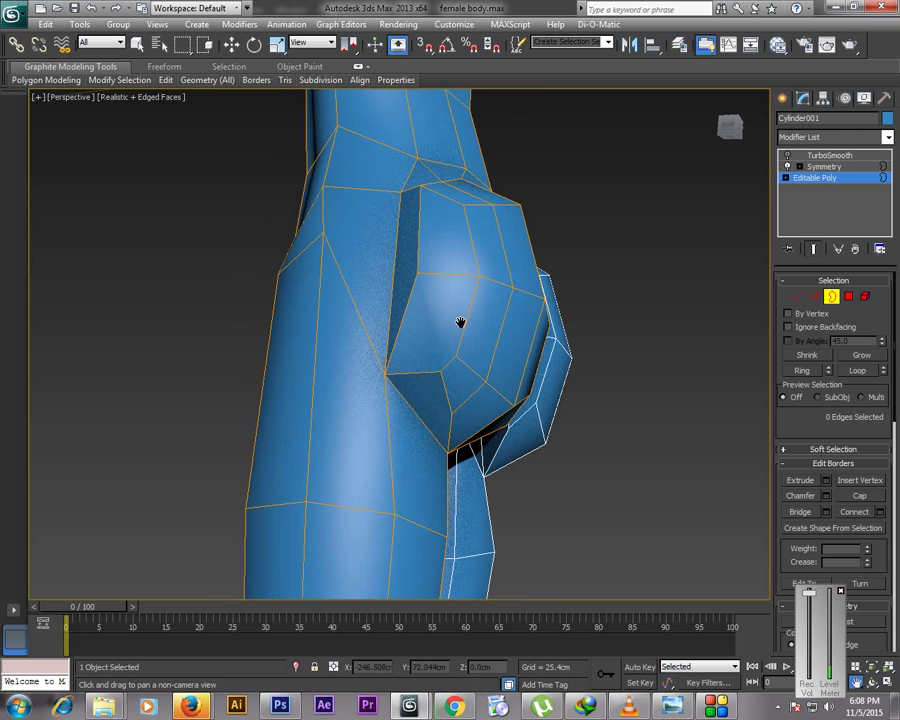
pyautogui.press('w')
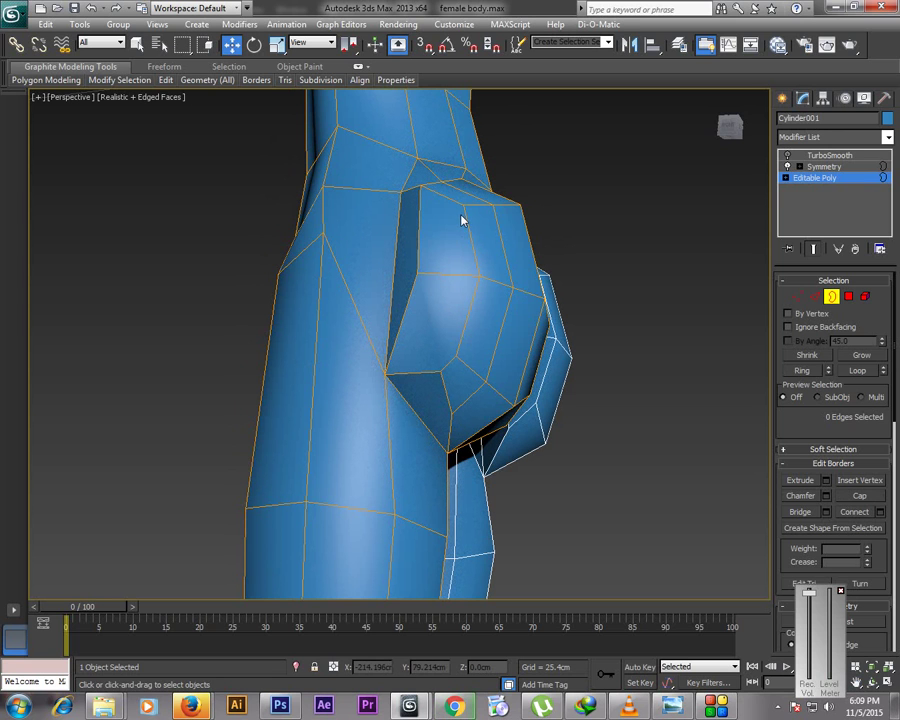
pyautogui.click(794, 298)
pyautogui.rightClick(486, 331)
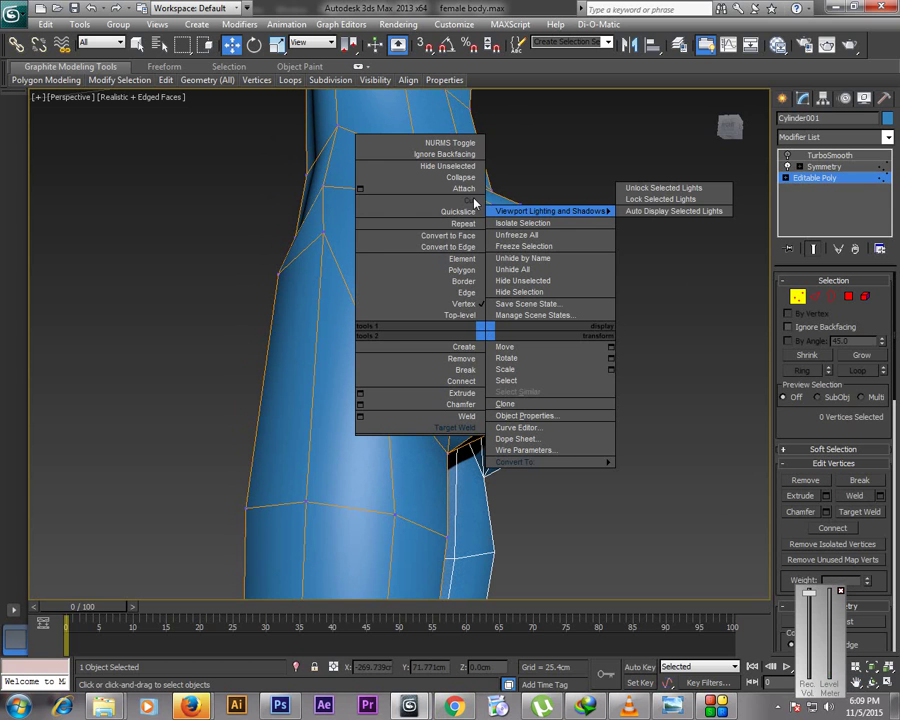
pyautogui.click(470, 206)
pyautogui.rightClick(479, 316)
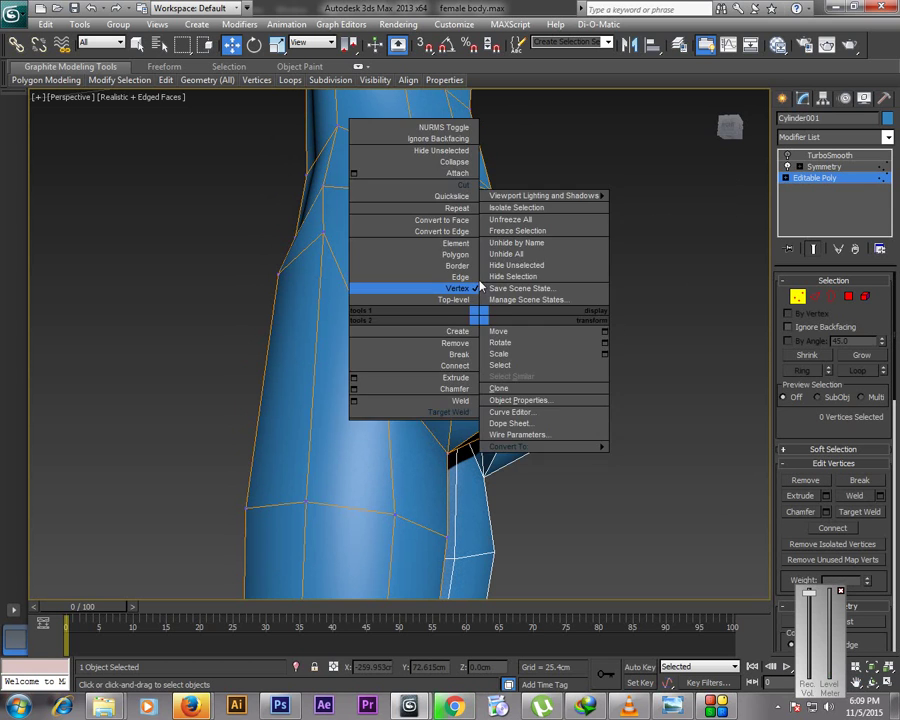
pyautogui.click(465, 186)
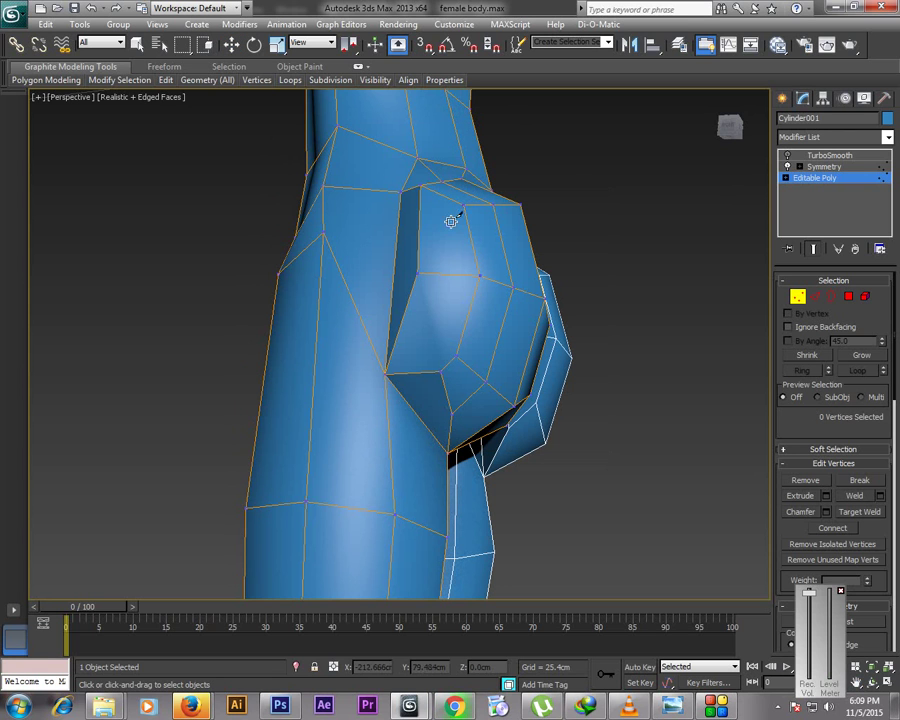
pyautogui.moveTo(450, 233)
pyautogui.mouseDown()
pyautogui.moveTo(448, 226)
pyautogui.moveTo(447, 277)
pyautogui.mouseUp()
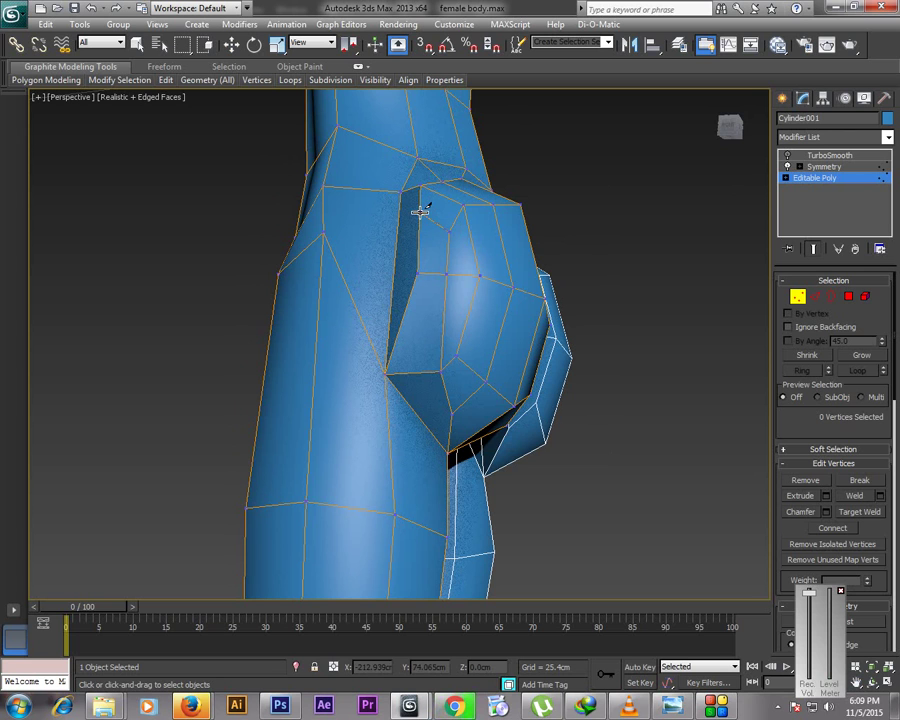
# Try to cut from the buttock's outer rim across the side wall to the existing vertex on the side of the hip
pyautogui.moveTo(420, 210); pyautogui.dragTo(376, 223)
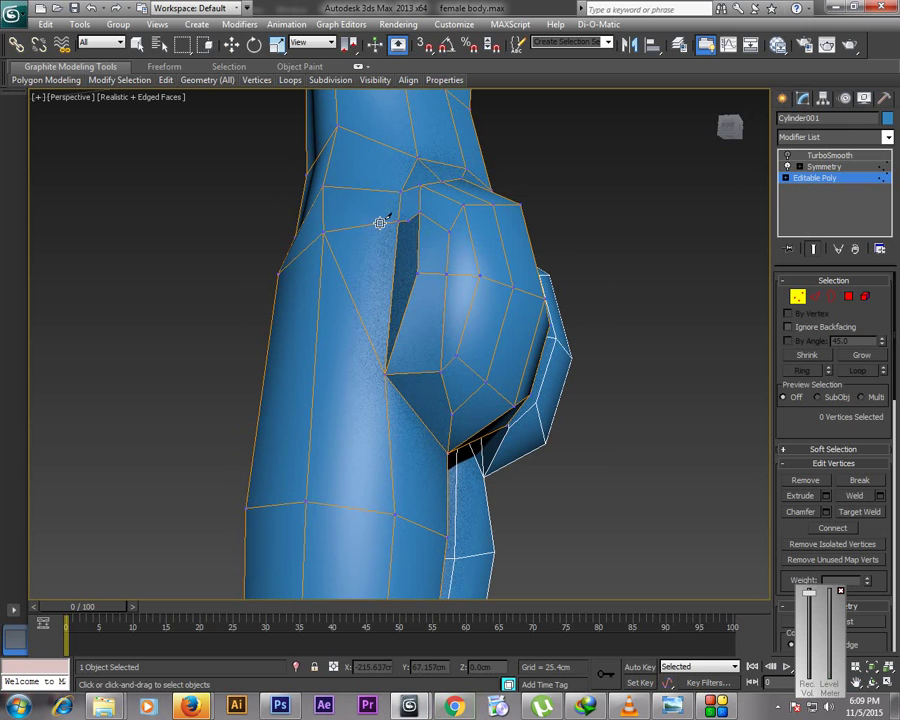
pyautogui.rightClick(377, 235)
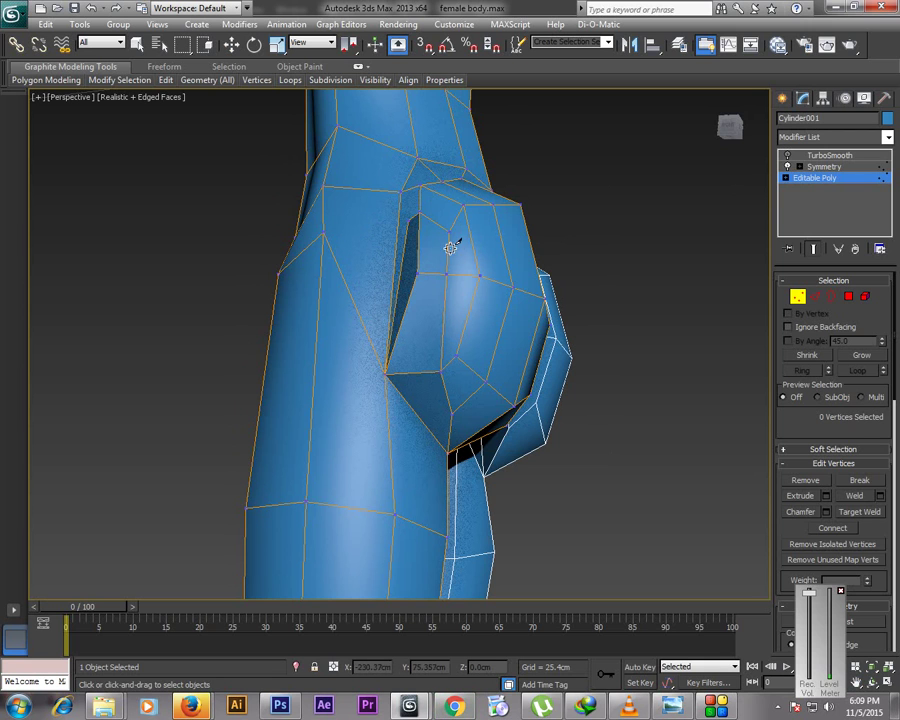
pyautogui.hotkey('ctrl', 'z')
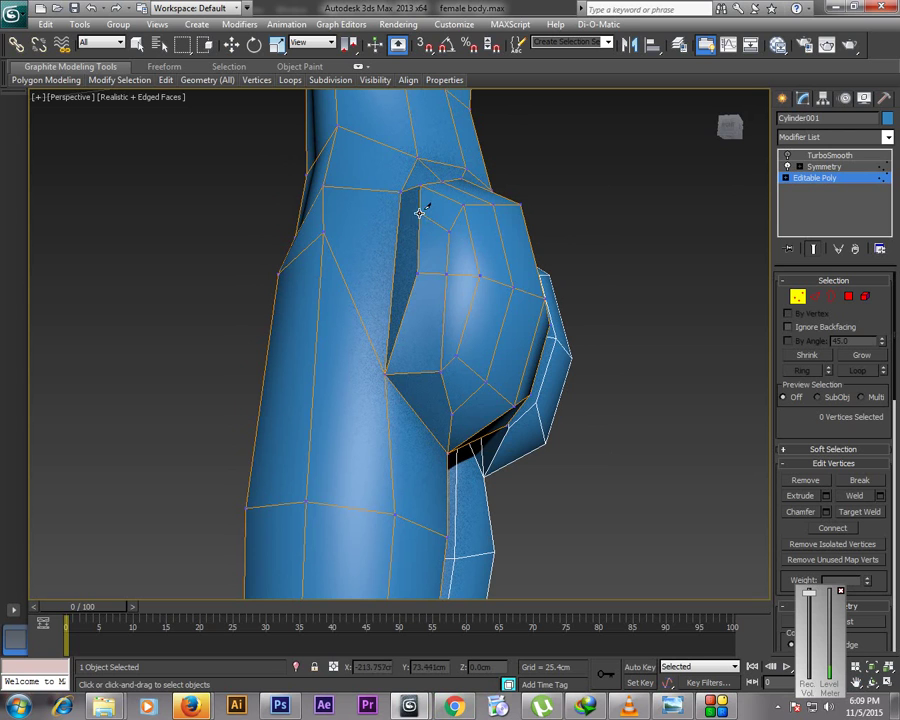
# Cut an edge from the buttock's upper outer rim around the side of the hip and across the front pelvis to the centre line
pyautogui.moveTo(419, 211); pyautogui.dragTo(326, 207)
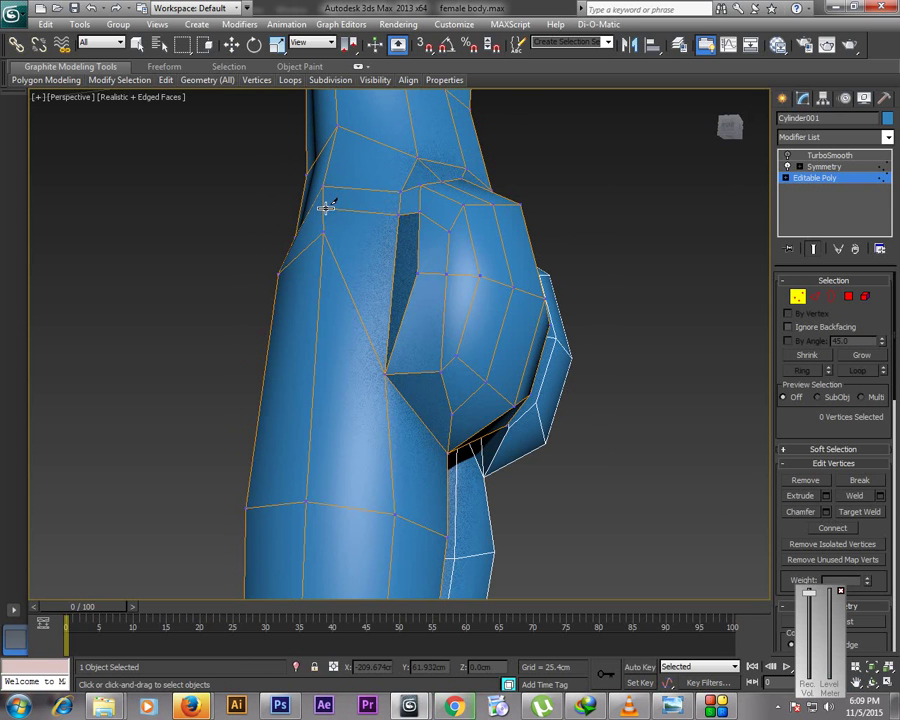
pyautogui.hotkey('ctrl', 'r')
pyautogui.moveTo(337, 286); pyautogui.dragTo(408, 263)
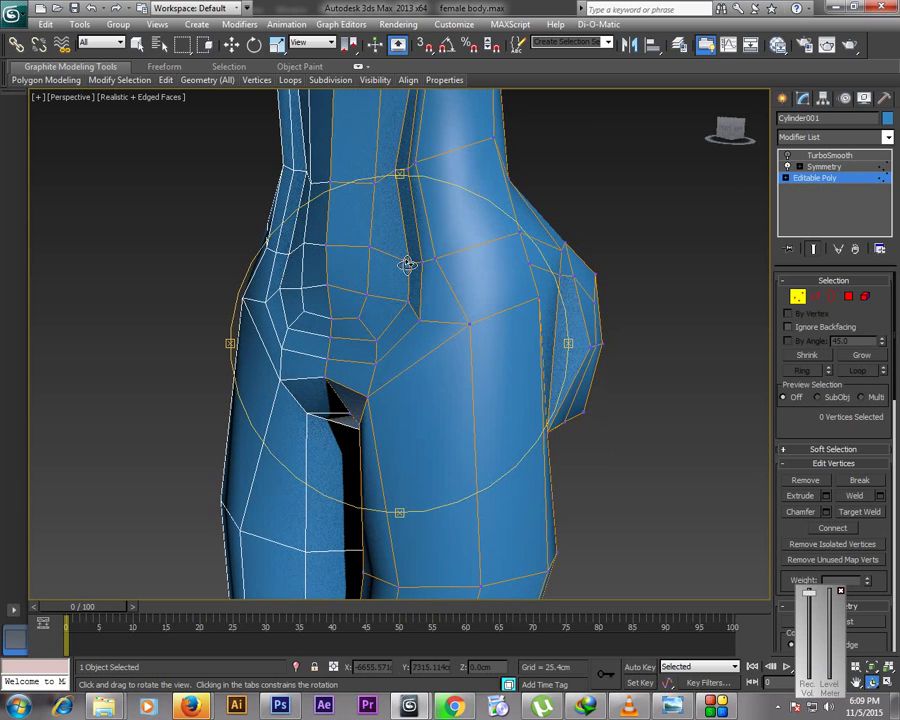
pyautogui.moveTo(472, 295); pyautogui.dragTo(490, 298)
pyautogui.rightClick(611, 285)
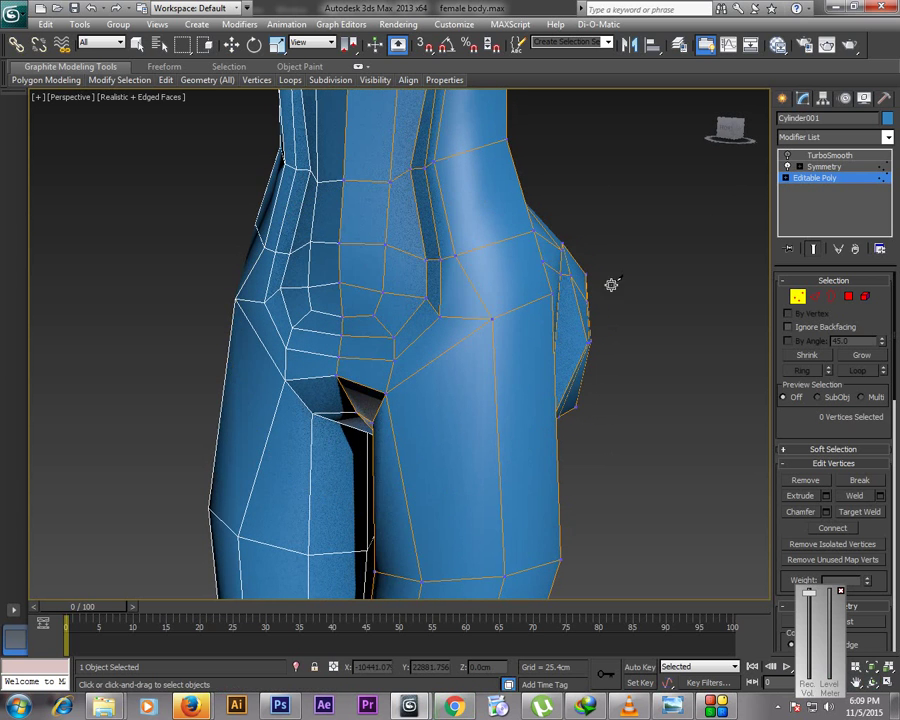
pyautogui.click(543, 261)
pyautogui.click(473, 287)
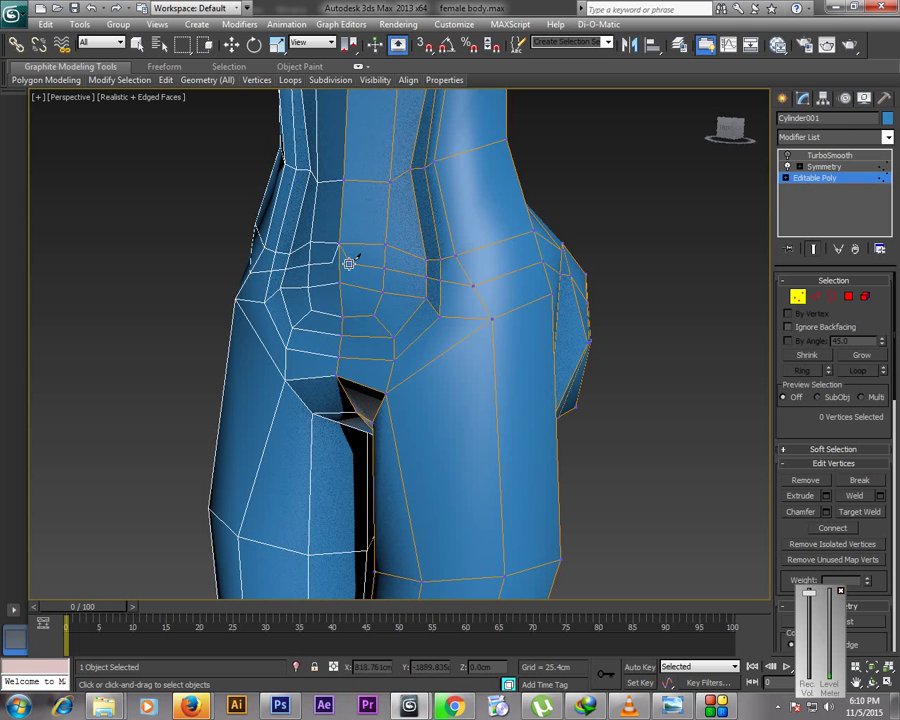
pyautogui.press('w')
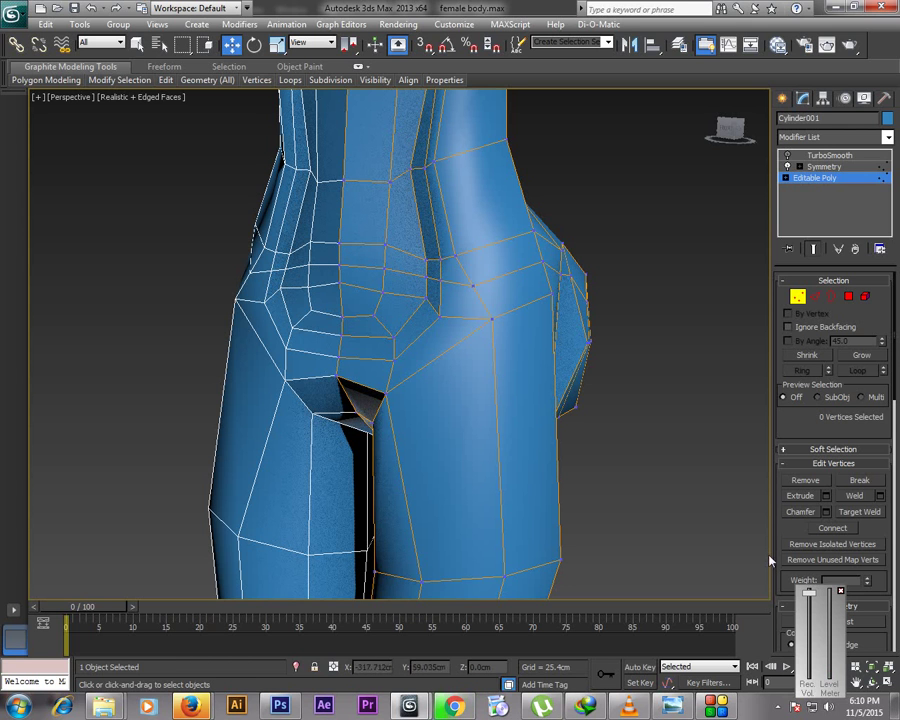
# Reposition the two vertices on the outer side of the hip, where the new cut meets the thigh
pyautogui.click(855, 667)
pyautogui.moveTo(470, 355); pyautogui.dragTo(564, 358)
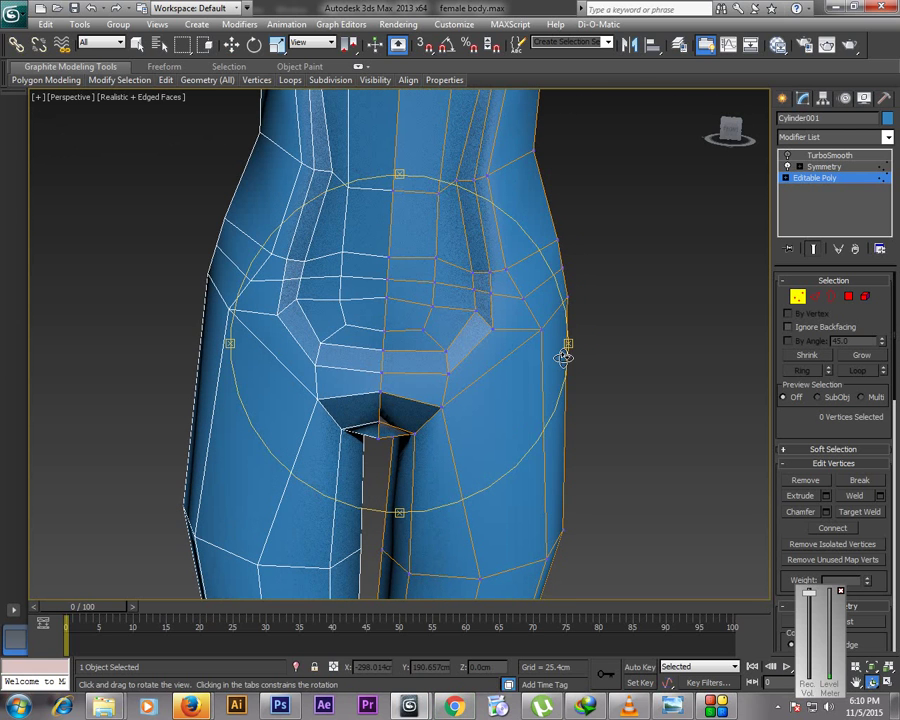
pyautogui.rightClick(560, 354)
pyautogui.click(541, 329)
pyautogui.keyDown('ctrl'); pyautogui.click(566, 296); pyautogui.keyUp('ctrl')
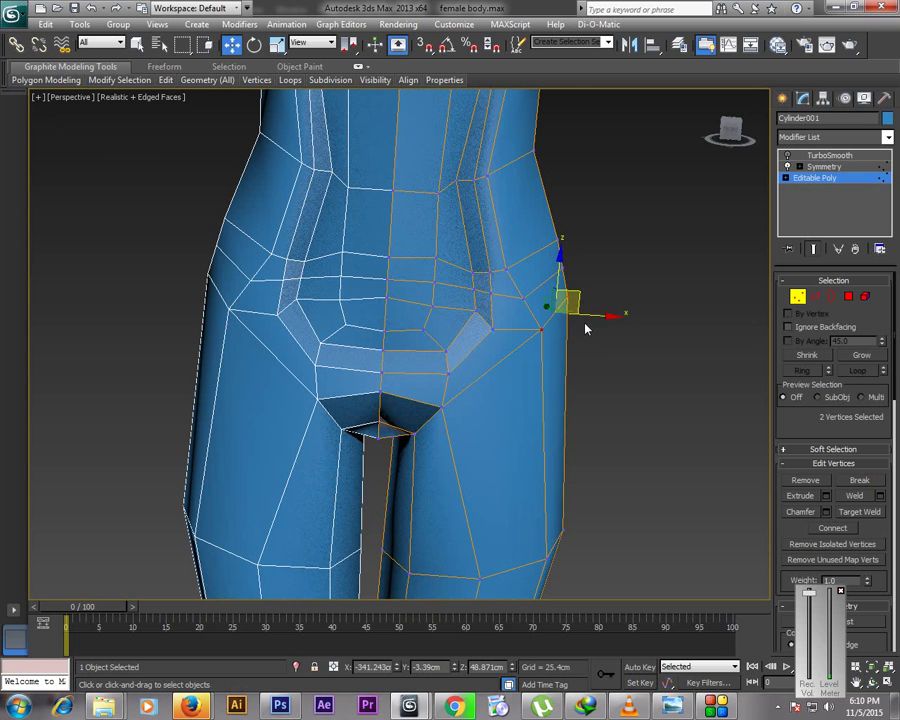
pyautogui.moveTo(576, 305); pyautogui.dragTo(380, 405)
pyautogui.click(592, 400)
# Lower the peaked vertex at the top of the inner thigh by about 17 cm to flatten the thigh's upper border
pyautogui.click(871, 680)
pyautogui.moveTo(500, 360); pyautogui.dragTo(454, 350)
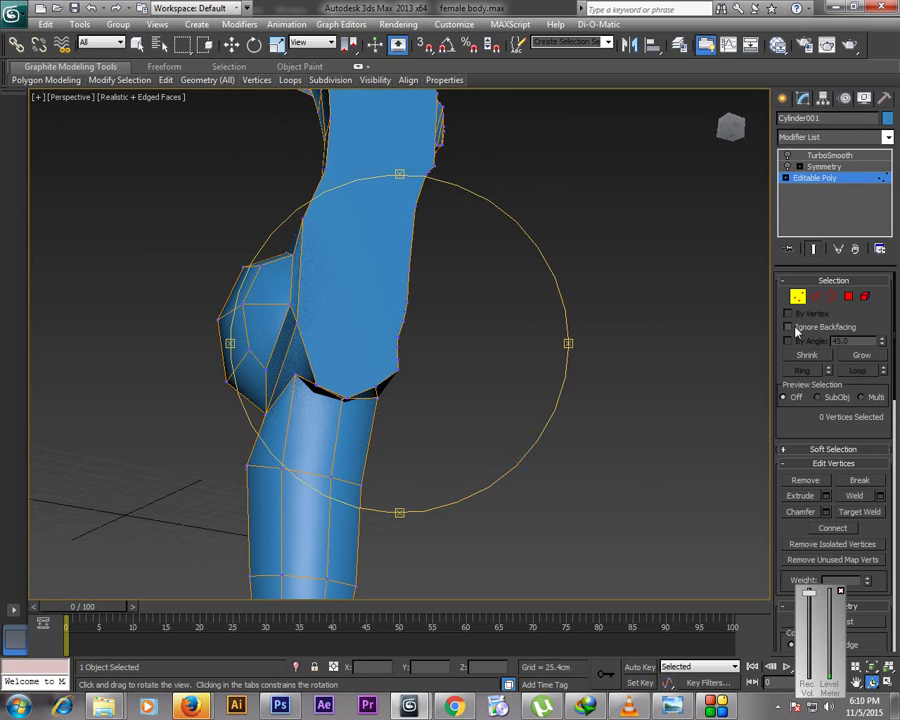
pyautogui.click(866, 298)
pyautogui.click(849, 298)
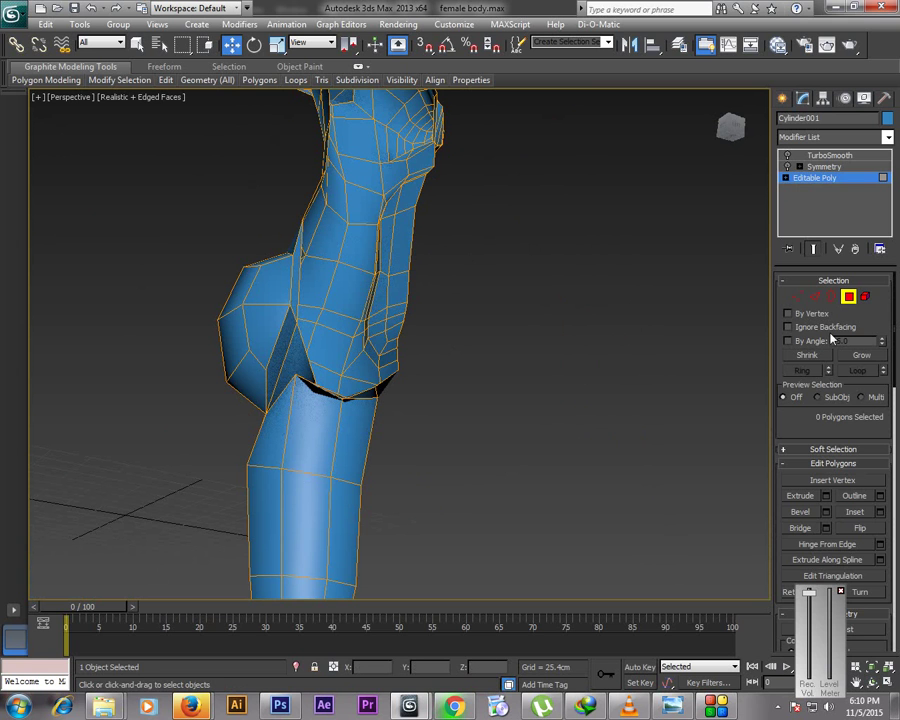
pyautogui.click(848, 296)
pyautogui.click(871, 681)
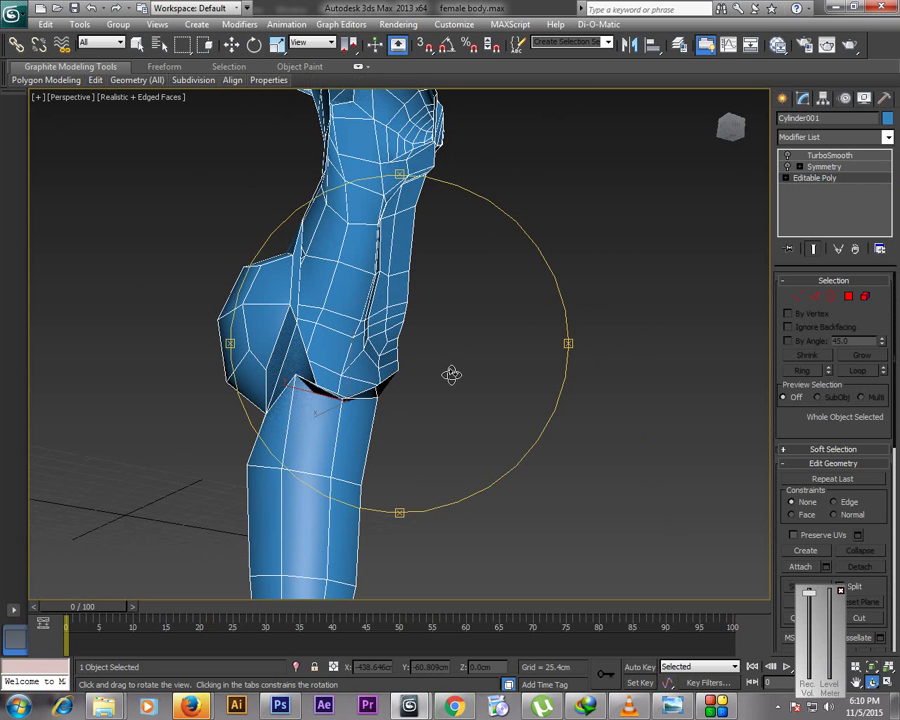
pyautogui.moveTo(451, 374); pyautogui.dragTo(397, 344)
pyautogui.rightClick(397, 344)
pyautogui.click(797, 296)
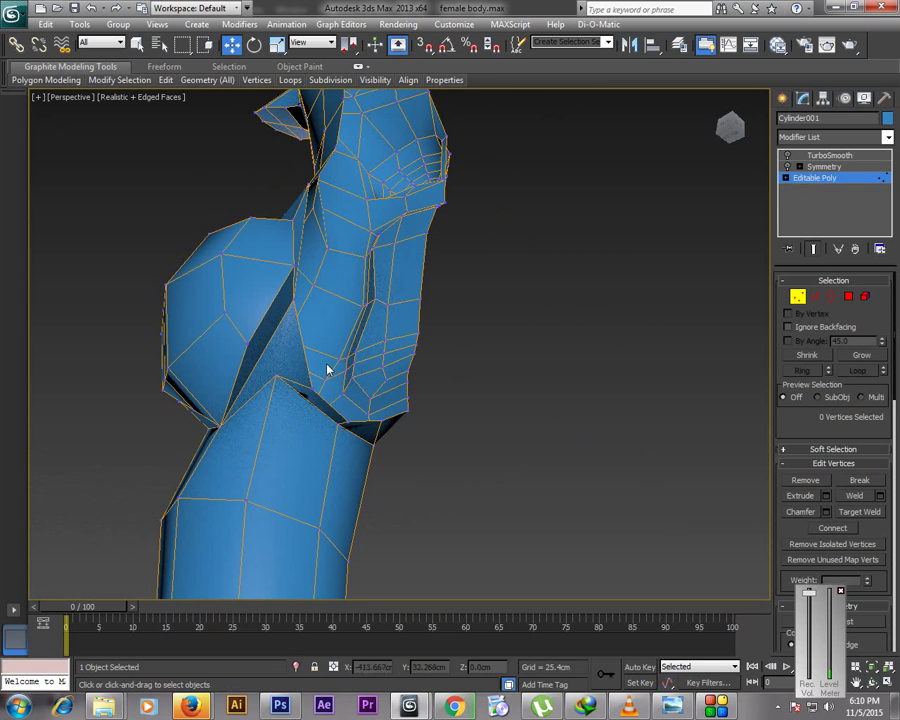
pyautogui.click(275, 374)
pyautogui.moveTo(279, 347); pyautogui.dragTo(267, 378)
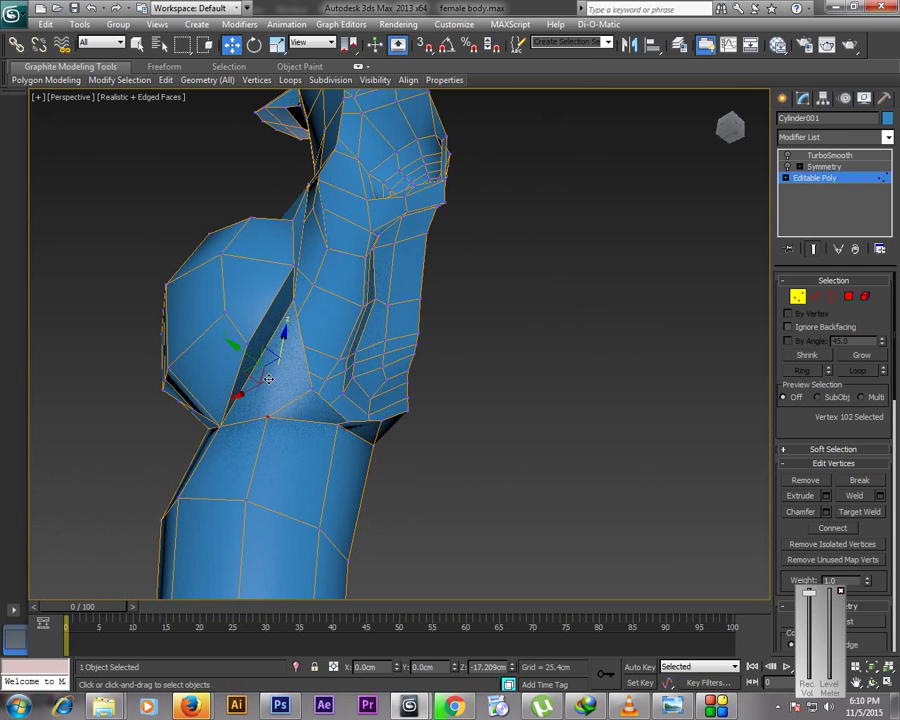
pyautogui.click(337, 426)
pyautogui.click(262, 416)
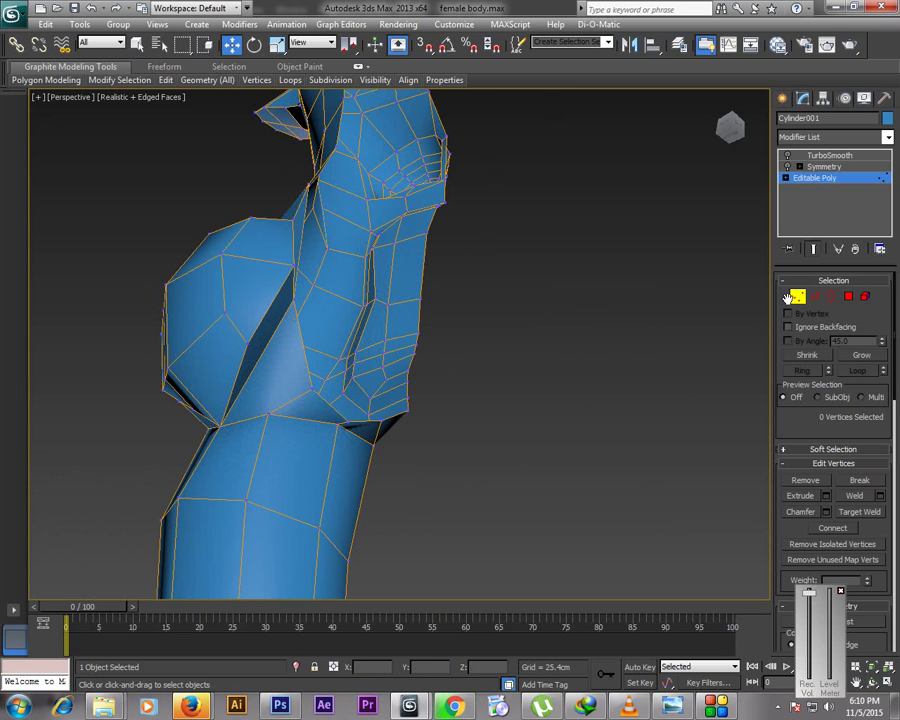
# Cut an edge from the buttock's inner side across the recessed wall above the inner thigh to the pelvis border
pyautogui.press('1')
pyautogui.rightClick(533, 466)
pyautogui.click(498, 362)
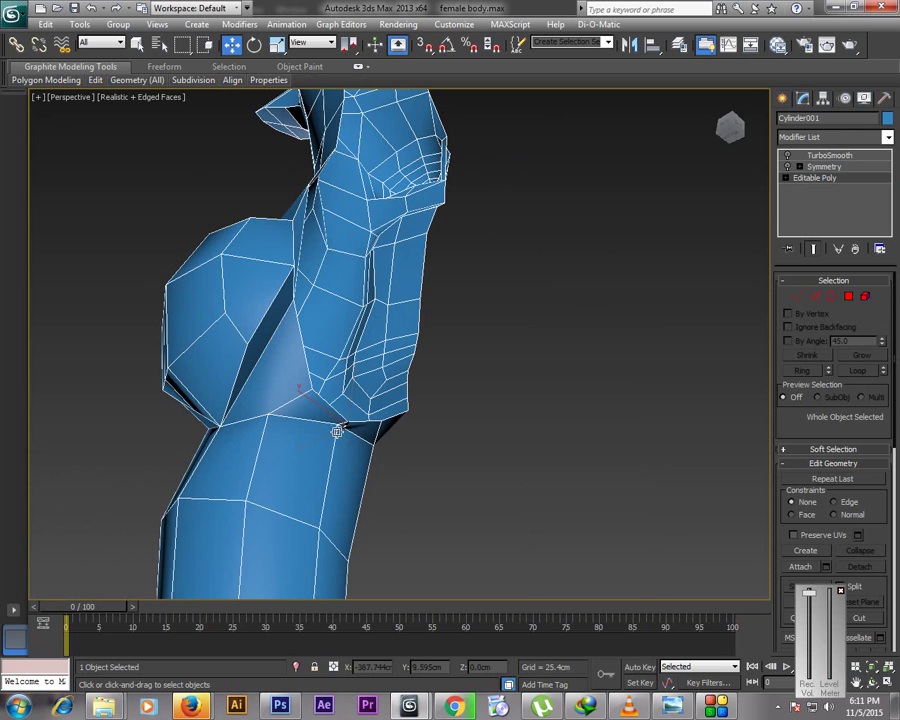
pyautogui.hotkey('alt', 'c')
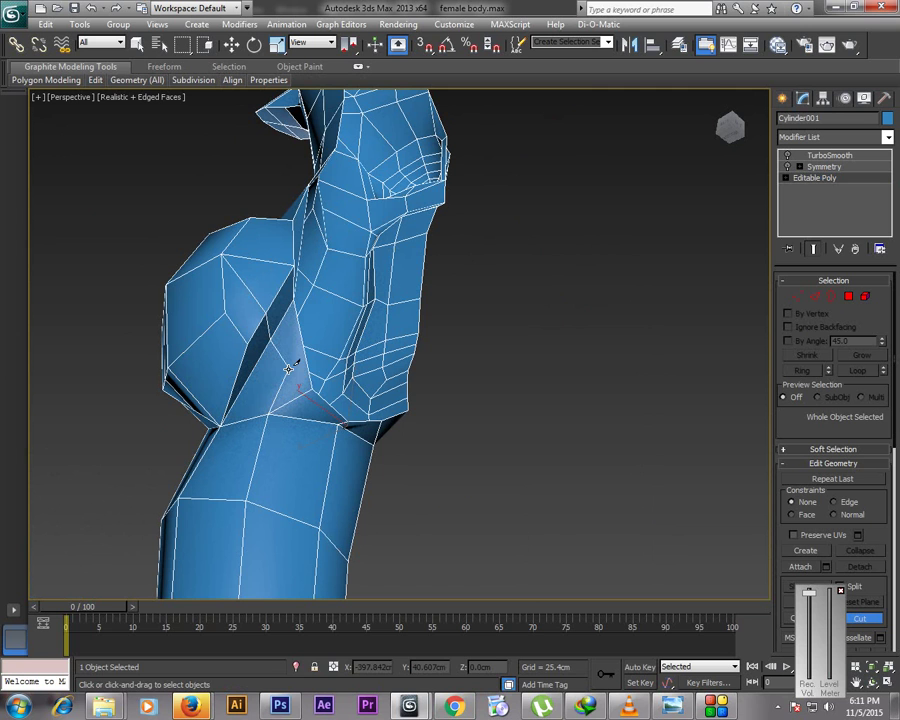
pyautogui.press('w')
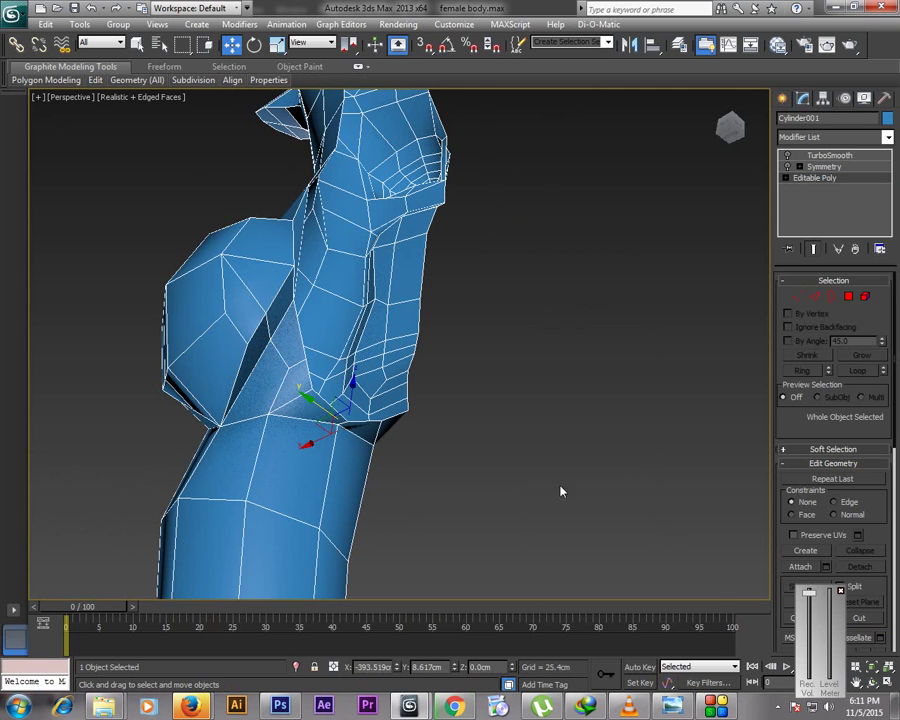
# Cut an edge from the vertex in the middle of the buttock's inner side up to its inner rim
pyautogui.click(872, 683)
pyautogui.moveTo(326, 296); pyautogui.dragTo(320, 360)
pyautogui.rightClick(320, 360)
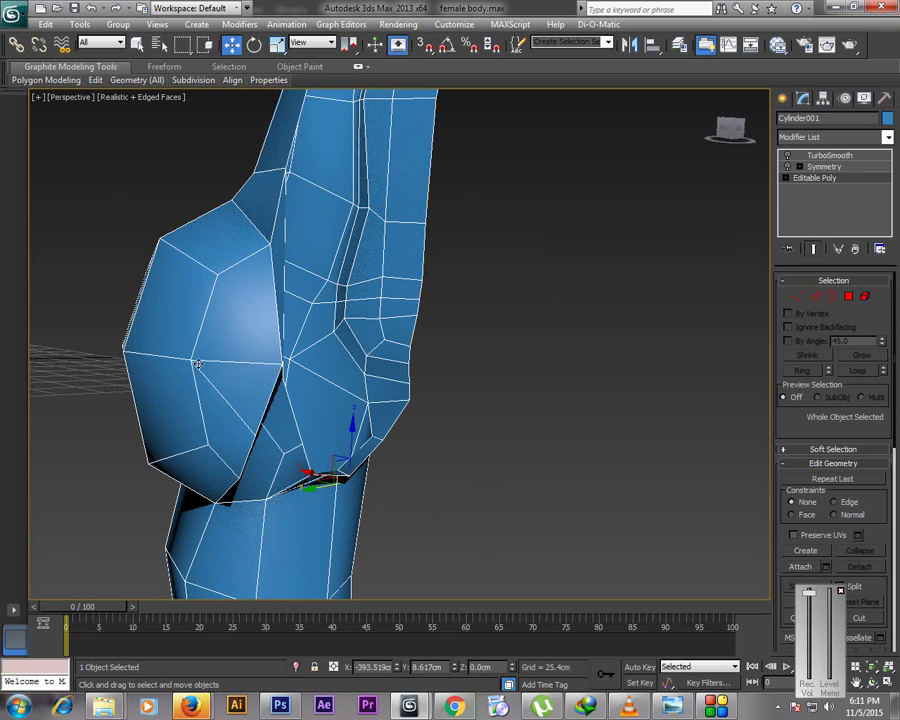
pyautogui.click(796, 299)
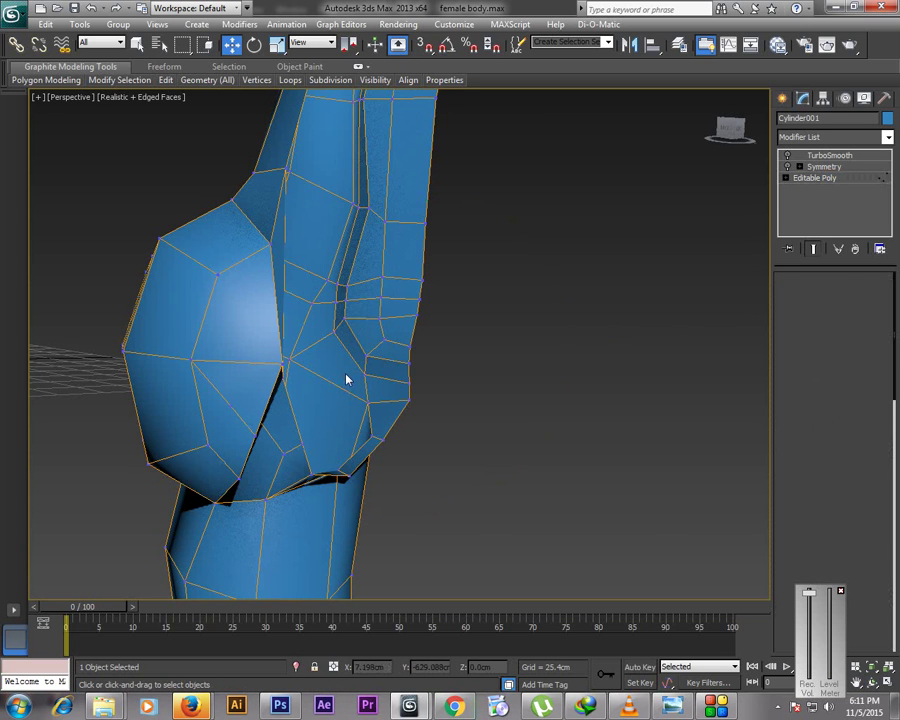
pyautogui.rightClick(244, 390)
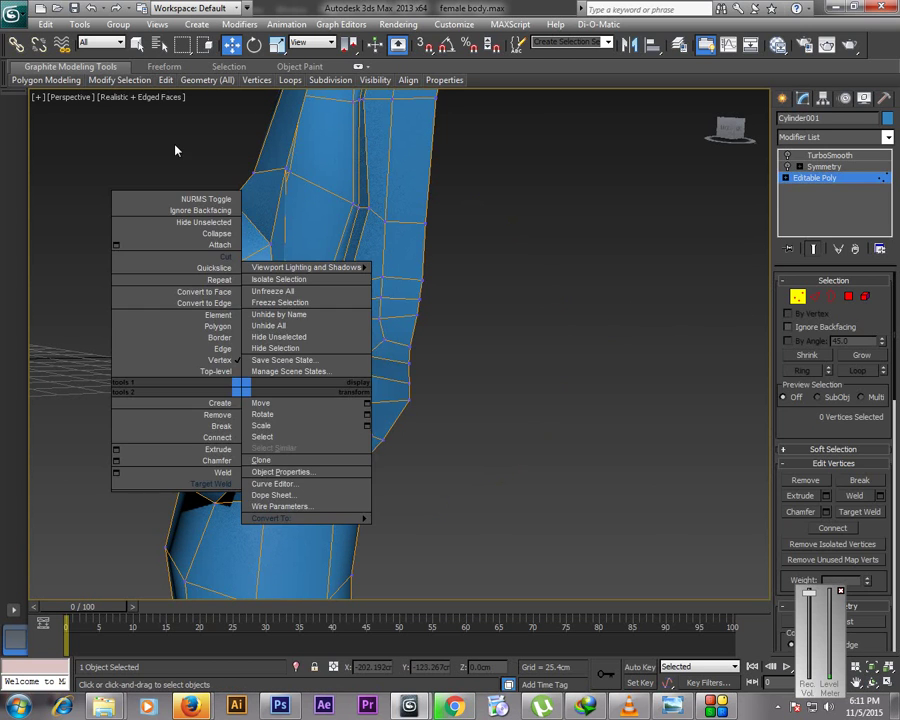
pyautogui.click(215, 257)
pyautogui.click(192, 361)
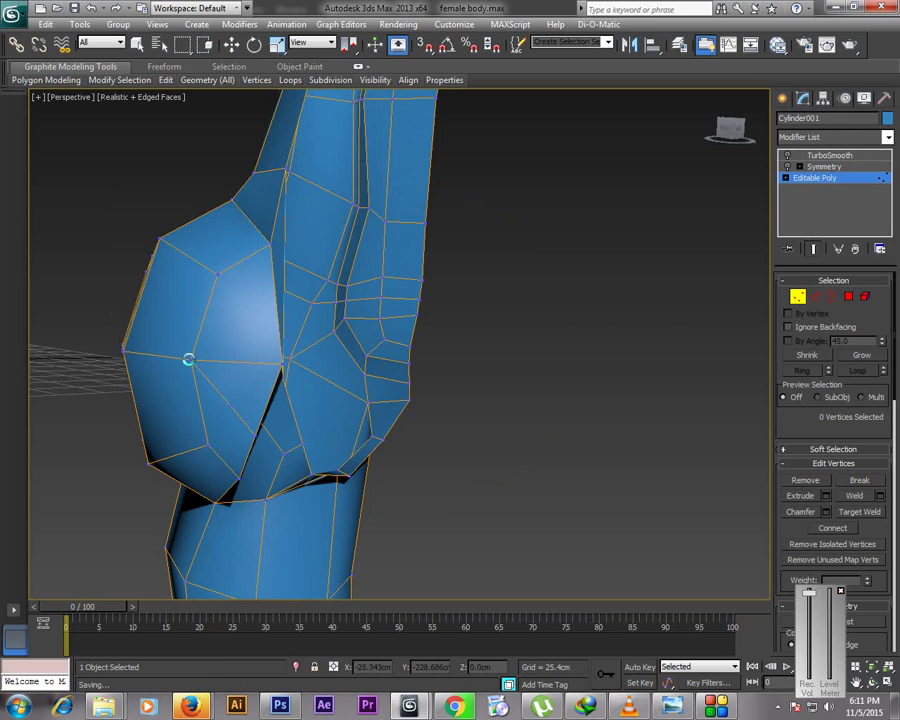
pyautogui.press('w')
# Remove the old horizontal edge below the new cut on the buttock's inner side and the stray vertex on the diagonal edge beneath it
pyautogui.click(815, 296)
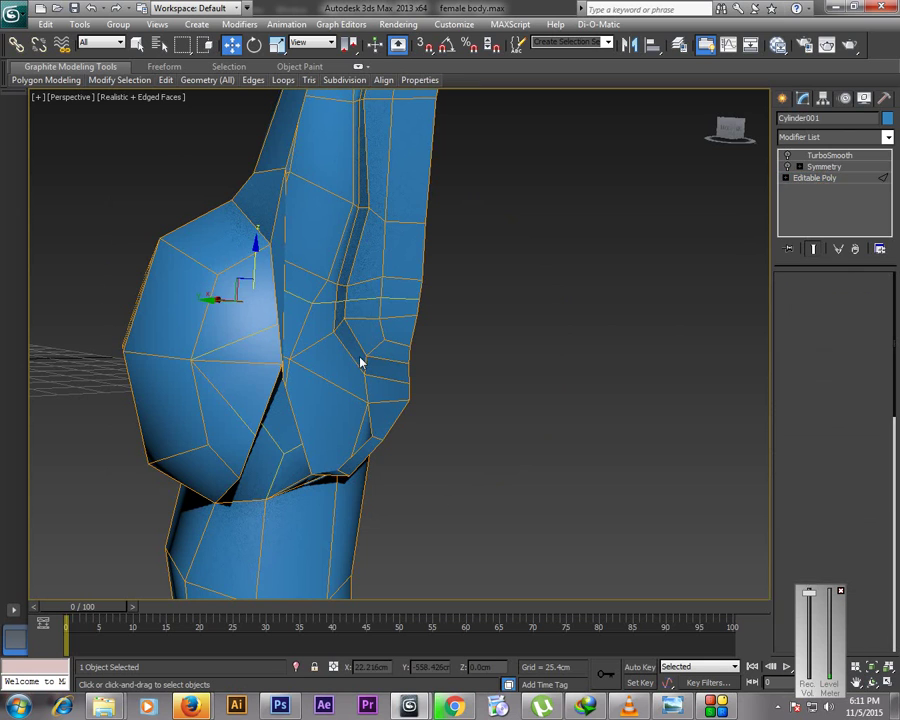
pyautogui.click(249, 363)
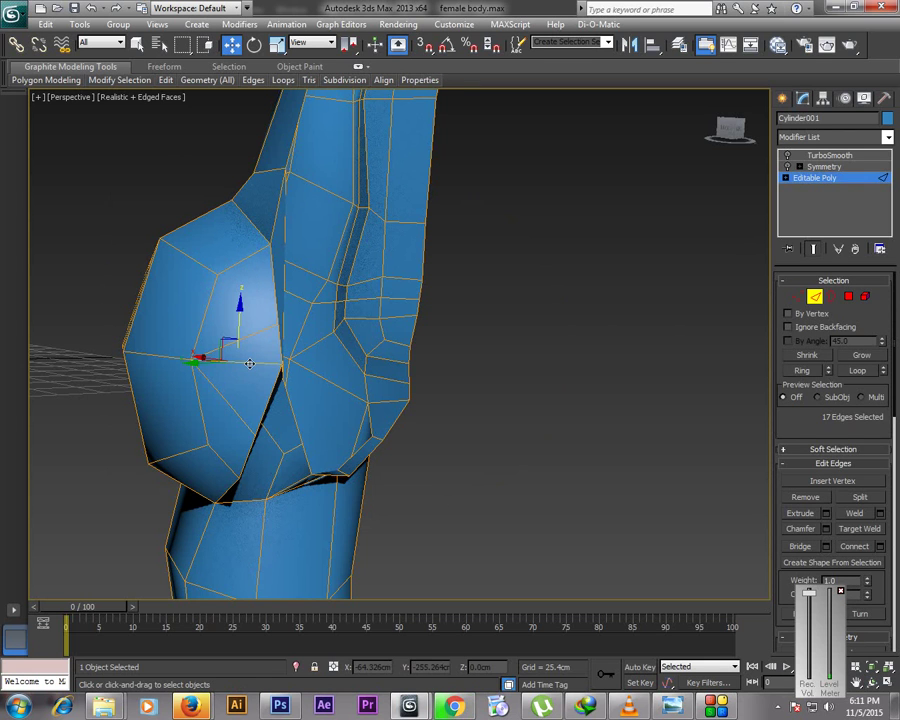
pyautogui.press('BackSpace')
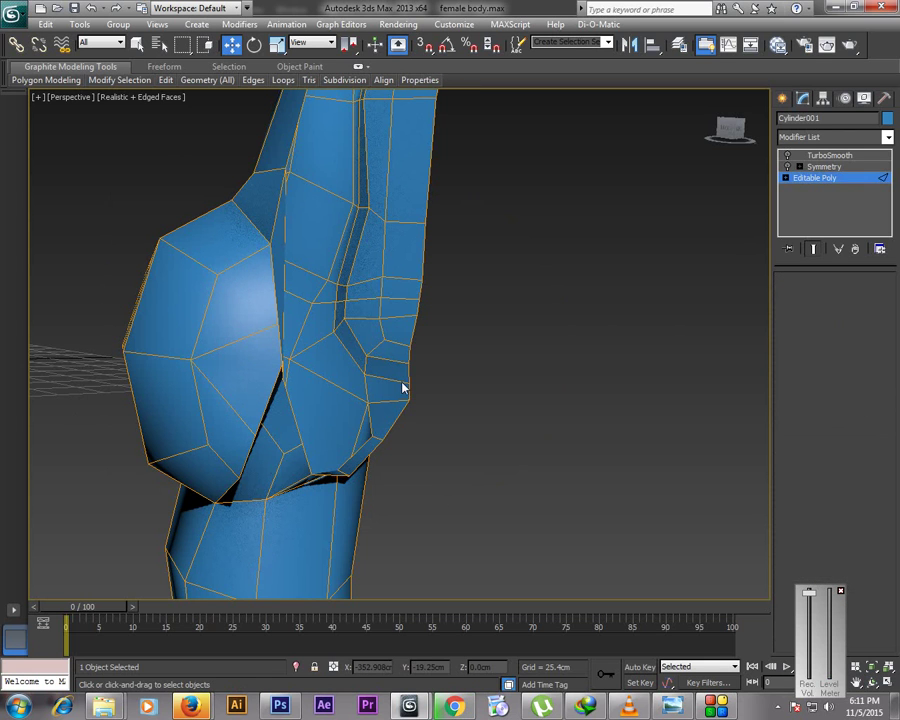
pyautogui.press('1')
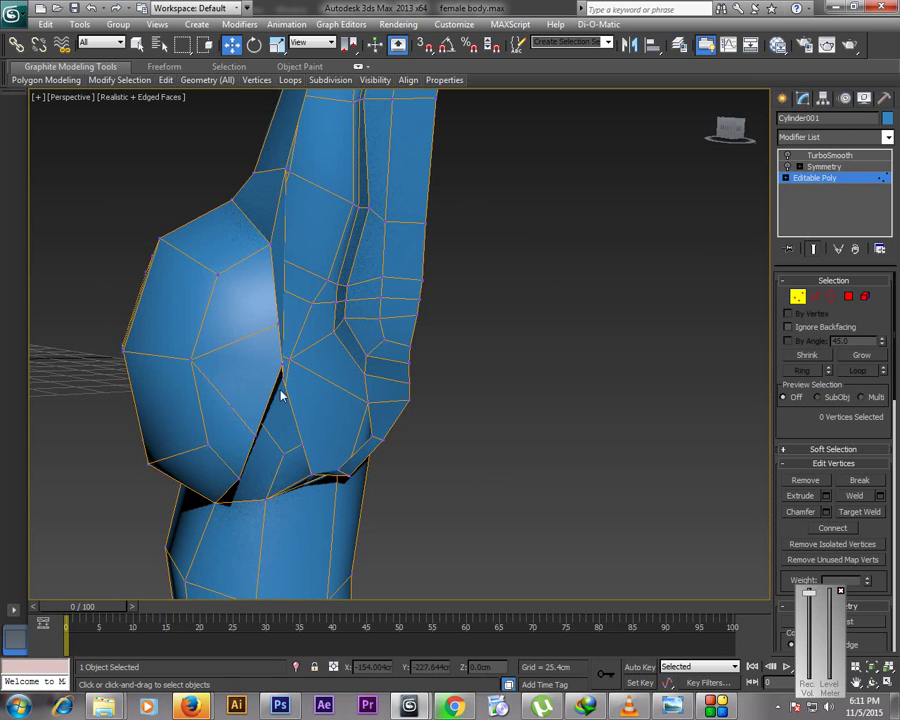
pyautogui.click(227, 400)
pyautogui.press('BackSpace')
pyautogui.click(798, 298)
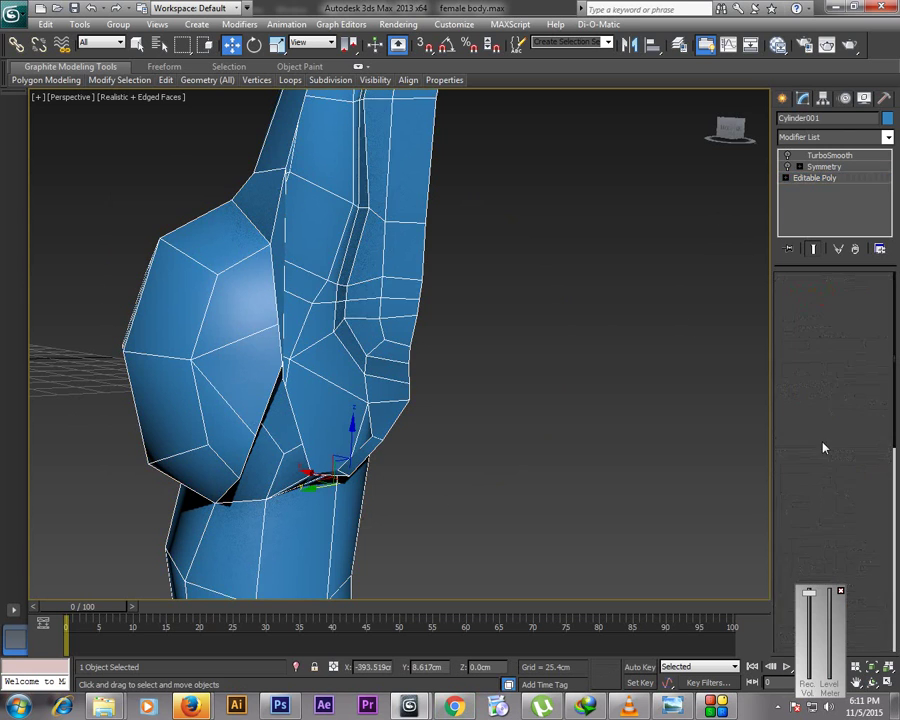
# Lower the two cut vertices on the recessed wall between buttock and pelvis by about 8 cm
pyautogui.hotkey('ctrl', 'r')
pyautogui.moveTo(287, 440); pyautogui.dragTo(262, 424)
pyautogui.press('w')
pyautogui.press('1')
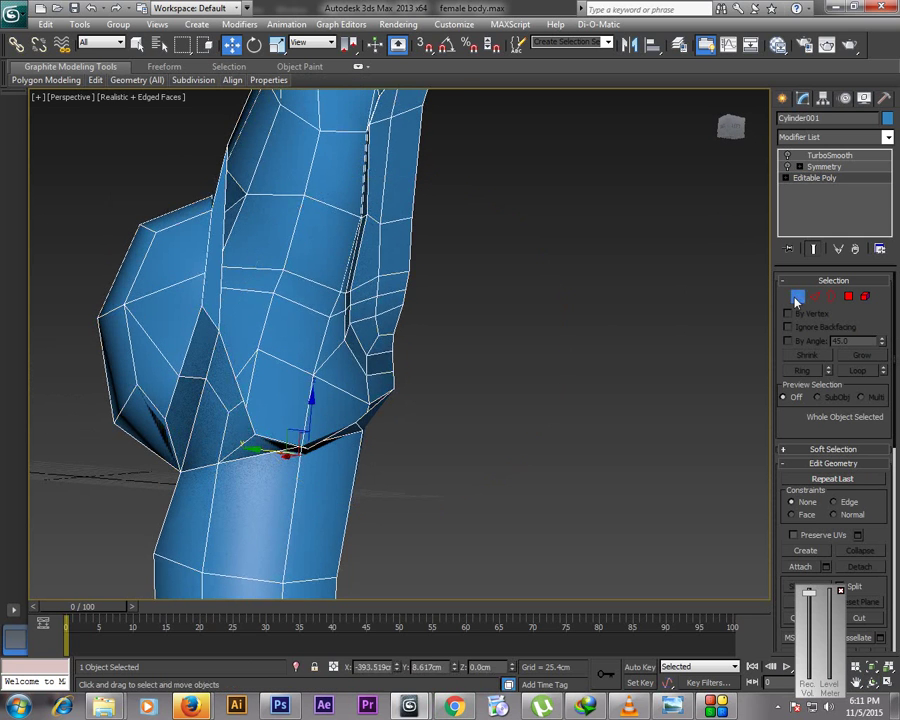
pyautogui.click(205, 378)
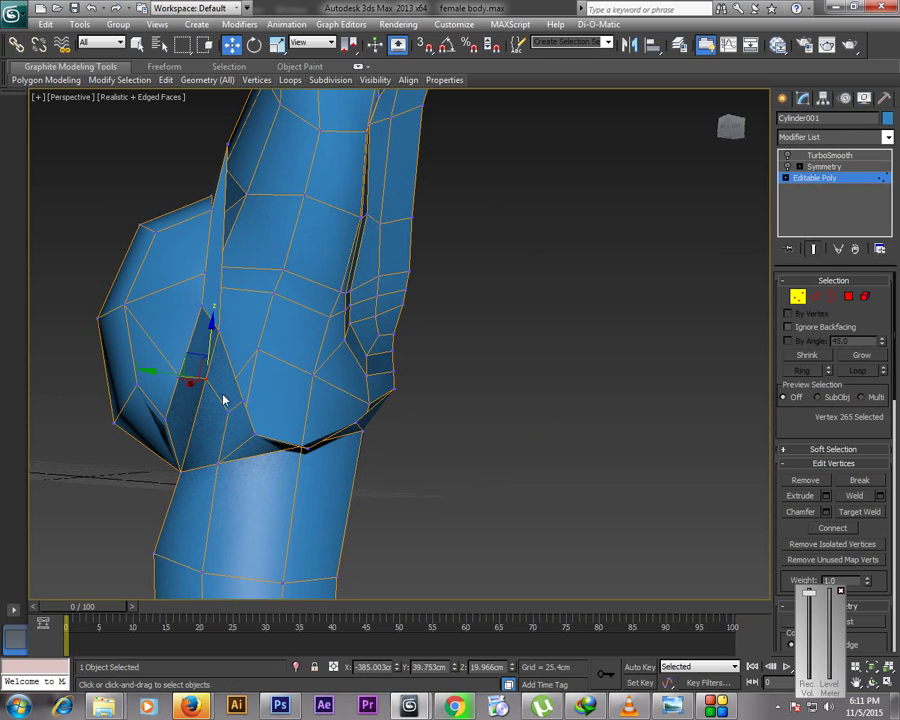
pyautogui.keyDown('ctrl'); pyautogui.click(227, 411); pyautogui.keyUp('ctrl')
pyautogui.moveTo(222, 349); pyautogui.dragTo(220, 375)
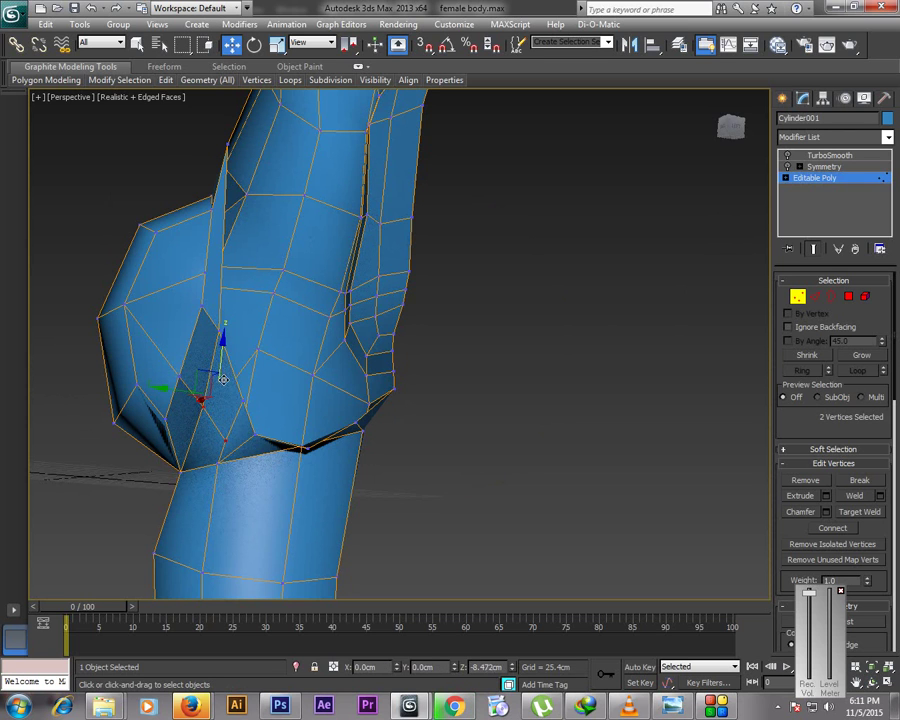
# Shift the vertex at the top of the inner thigh towards the front of the body and raise it about 1.6 cm
pyautogui.click(203, 462)
pyautogui.moveTo(187, 462); pyautogui.dragTo(228, 461)
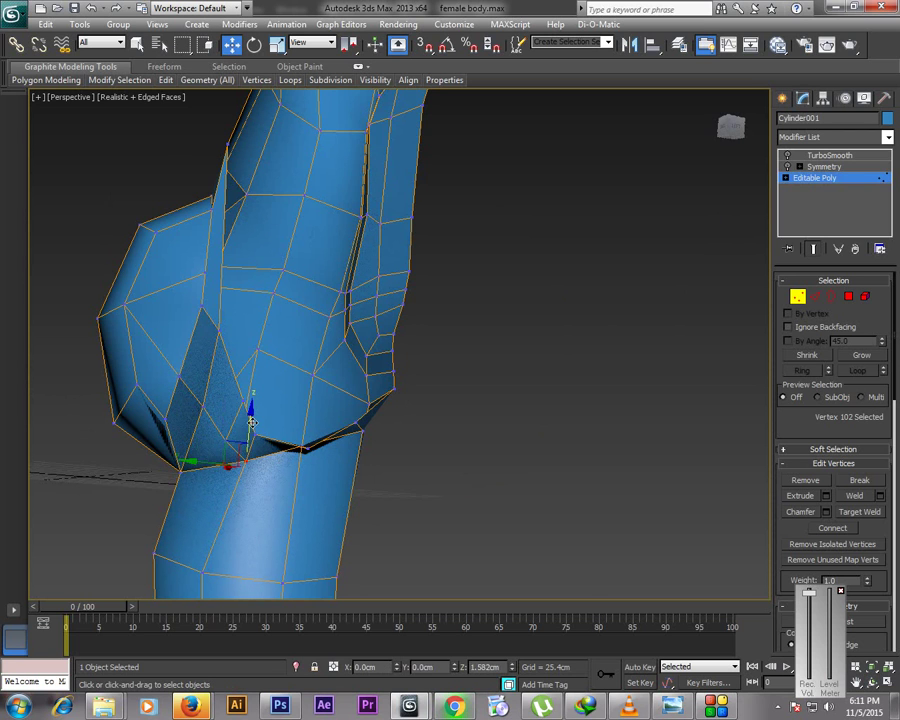
pyautogui.click(286, 524)
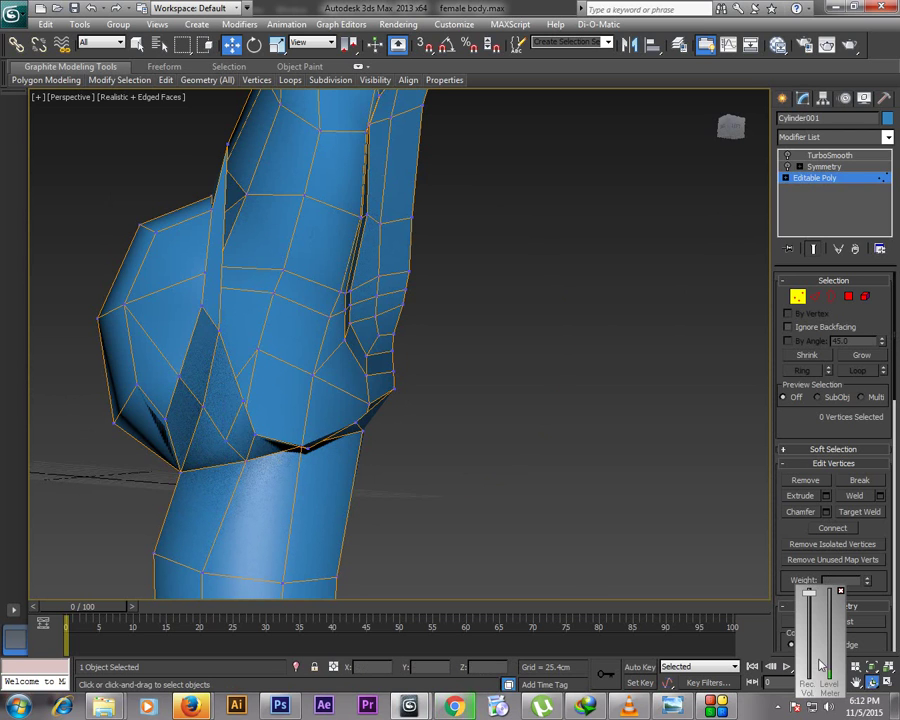
# Turn on the Symmetry and TurboSmooth modifiers, check the smoothed buttocks and thighs from behind, and return to the Editable Poly level
pyautogui.click(872, 682)
pyautogui.moveTo(300, 403); pyautogui.dragTo(394, 378)
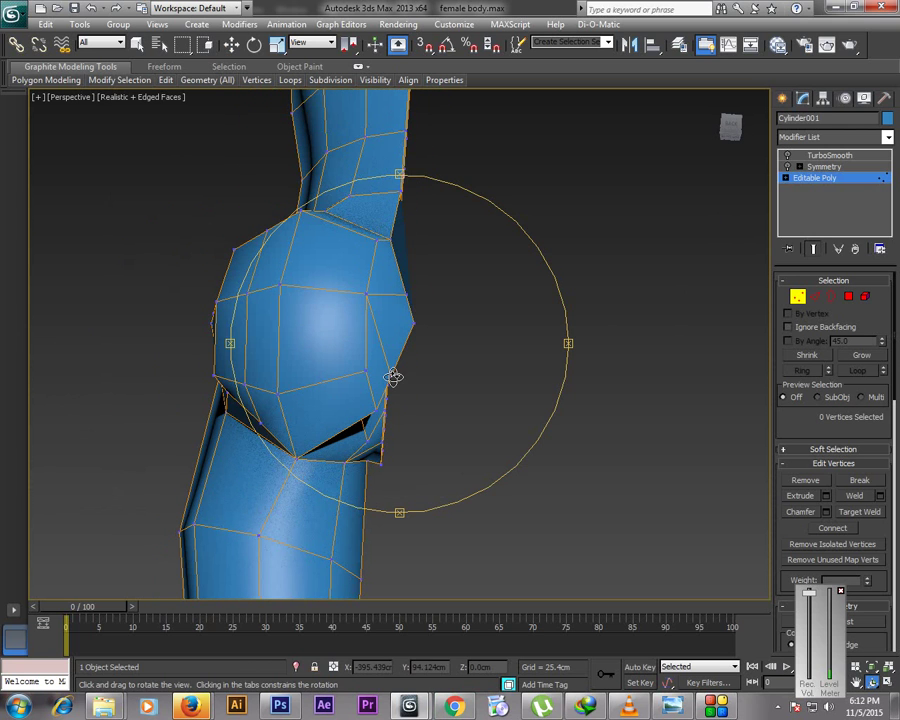
pyautogui.rightClick(395, 378)
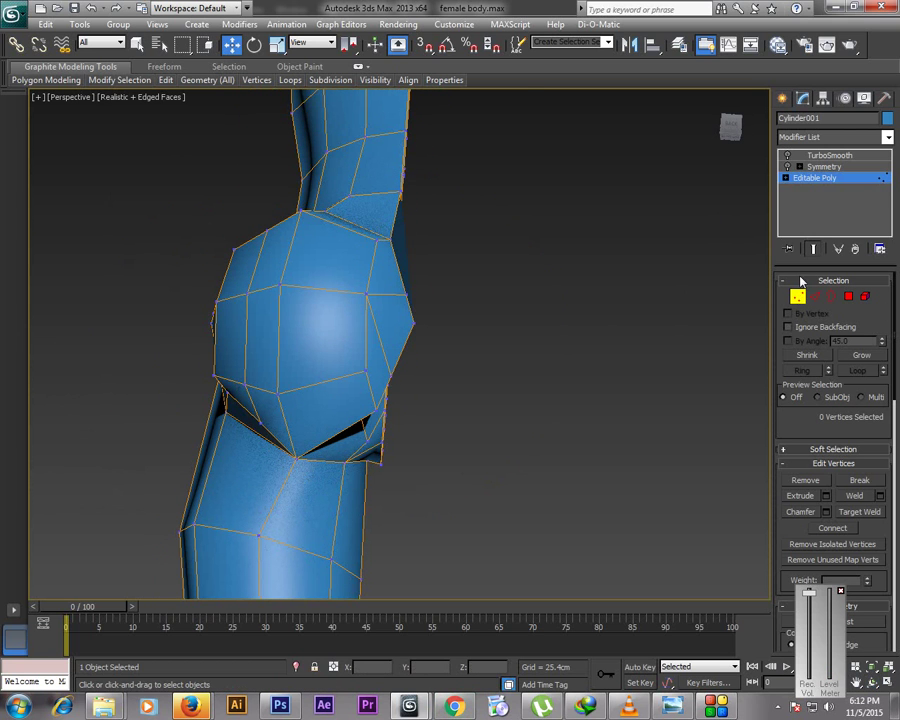
pyautogui.click(812, 182)
pyautogui.click(789, 166)
pyautogui.click(811, 155)
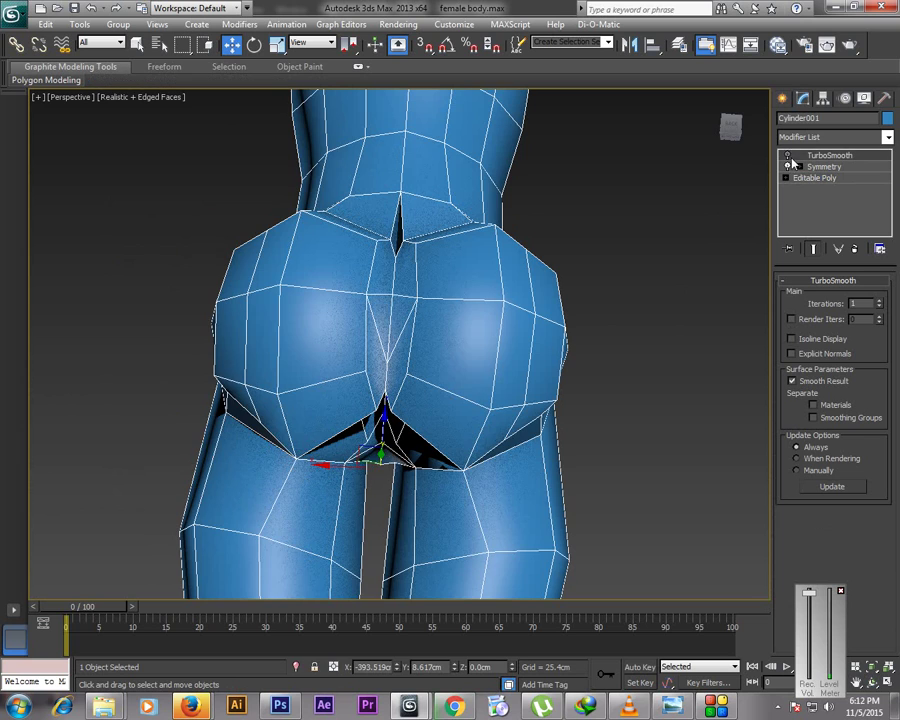
pyautogui.click(788, 156)
pyautogui.click(873, 682)
pyautogui.moveTo(461, 396); pyautogui.dragTo(465, 364)
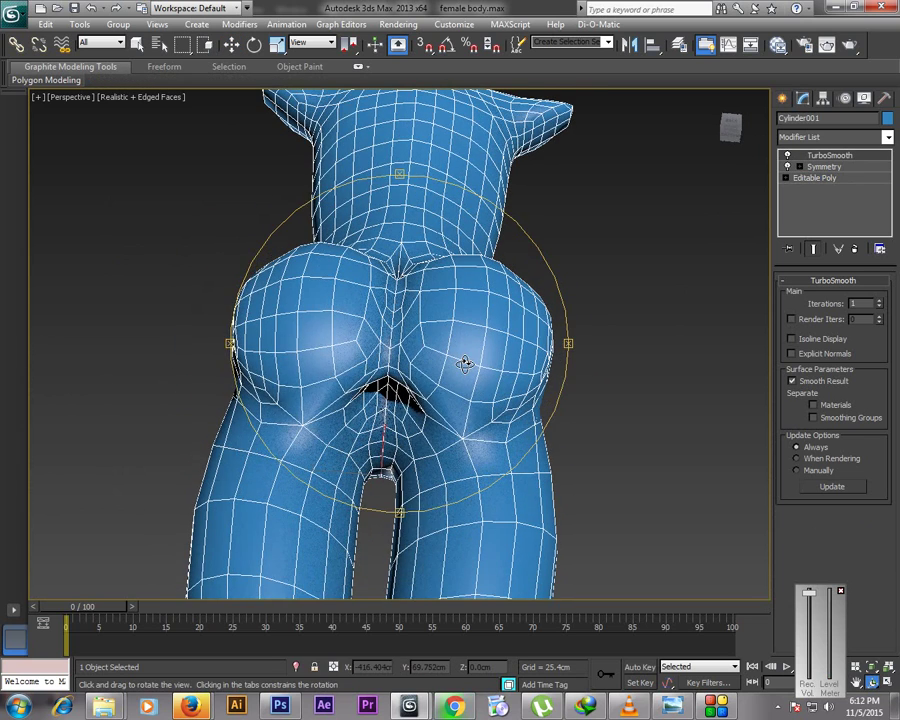
pyautogui.press('w')
pyautogui.click(812, 177)
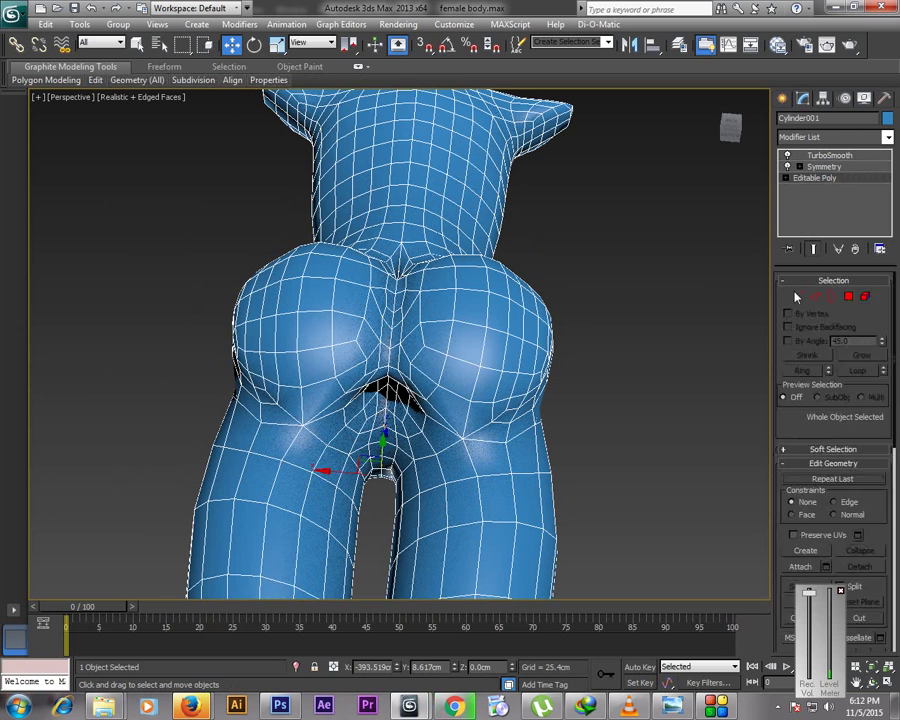
# Disable TurboSmooth and Symmetry, then lower two vertices on the recessed wall between buttock and pelvis by about 15 cm and 4 cm
pyautogui.click(797, 296)
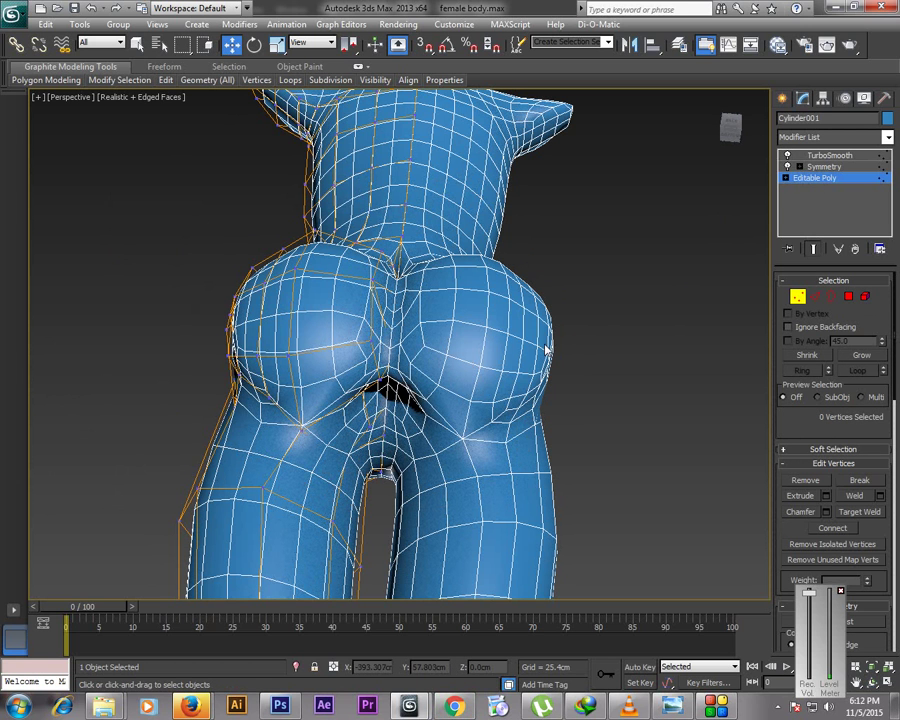
pyautogui.click(787, 156)
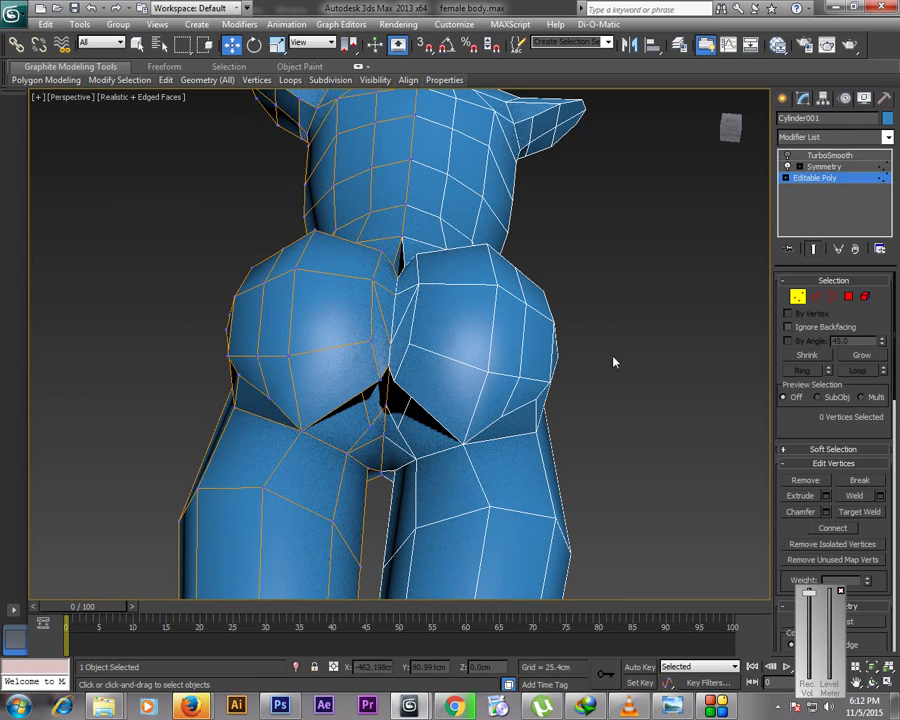
pyautogui.click(787, 167)
pyautogui.click(394, 357)
pyautogui.hotkey('ctrl', 'r')
pyautogui.moveTo(508, 418); pyautogui.dragTo(427, 457)
pyautogui.rightClick(414, 341)
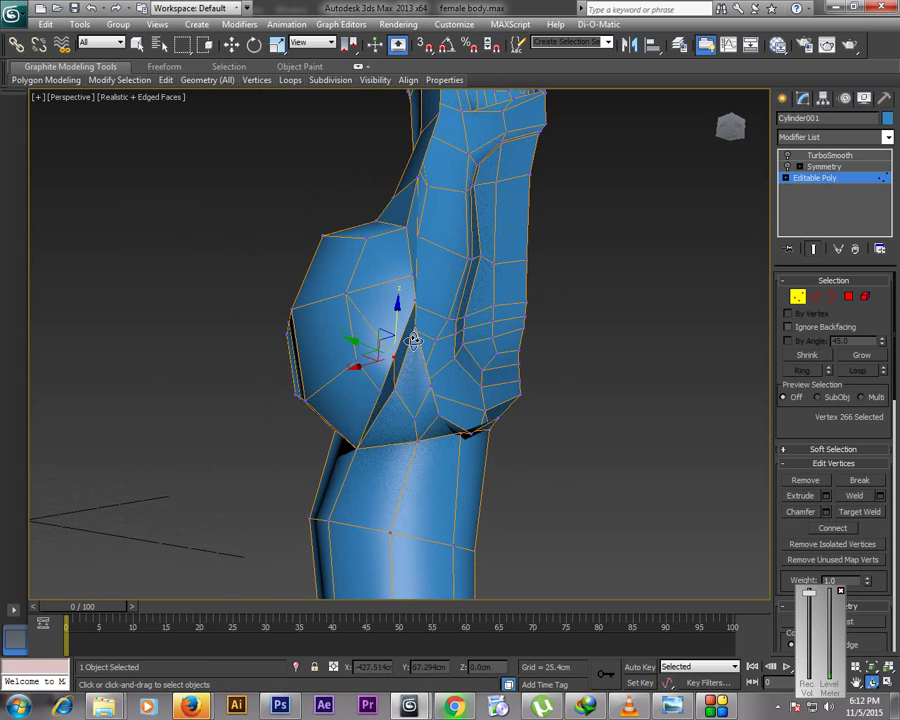
pyautogui.press('w')
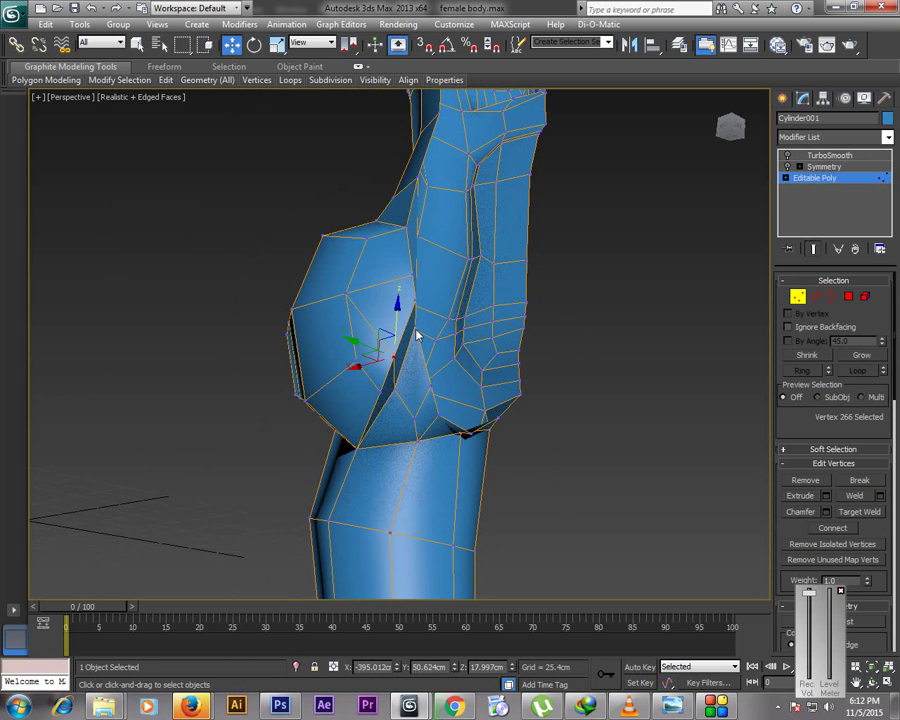
pyautogui.click(410, 330)
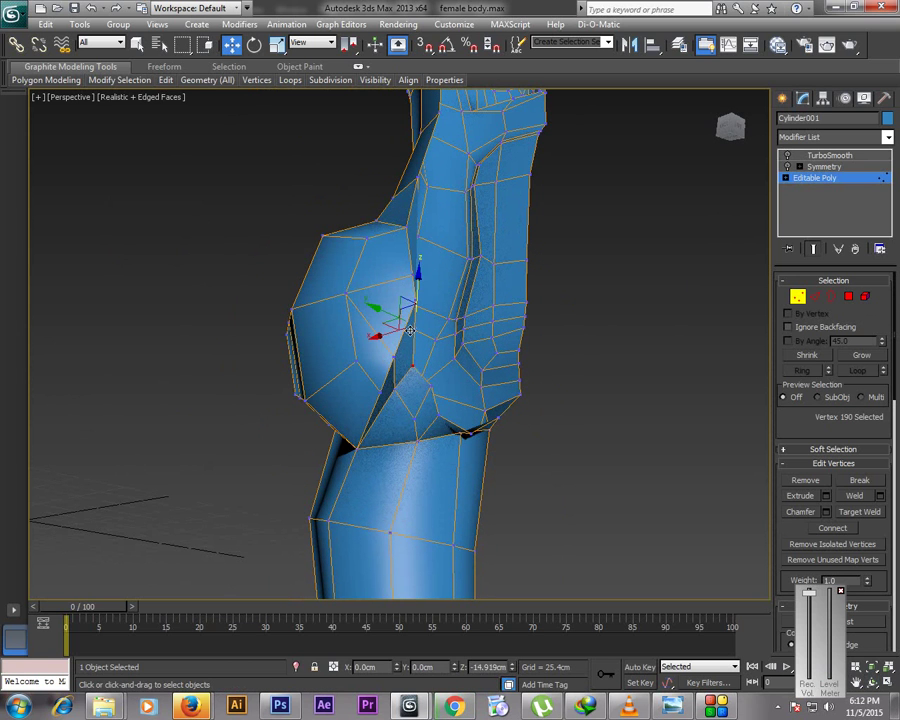
pyautogui.moveTo(409, 331); pyautogui.dragTo(448, 395)
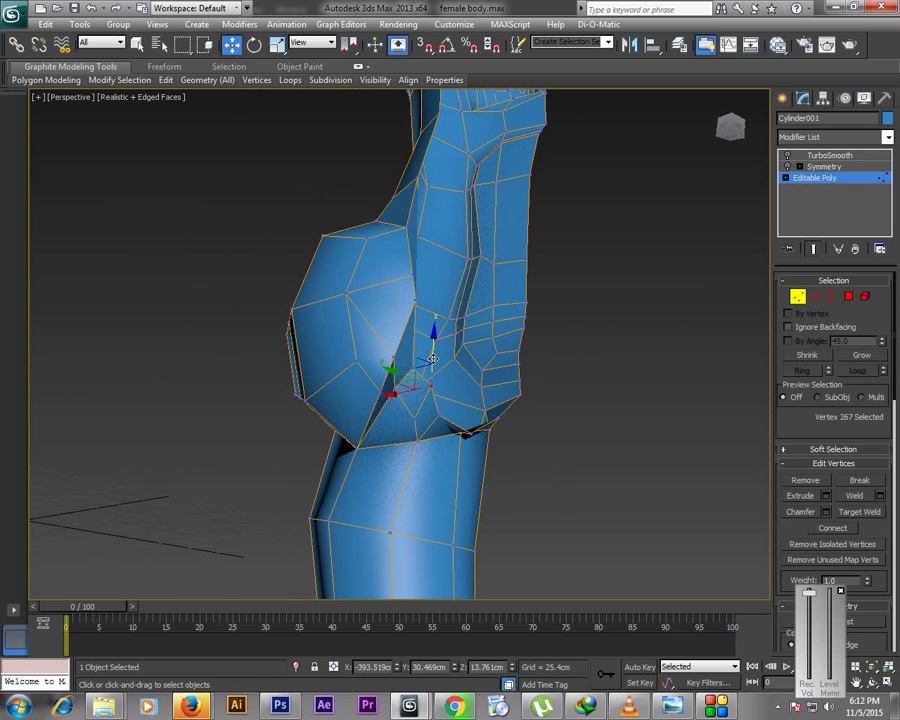
pyautogui.click(417, 378)
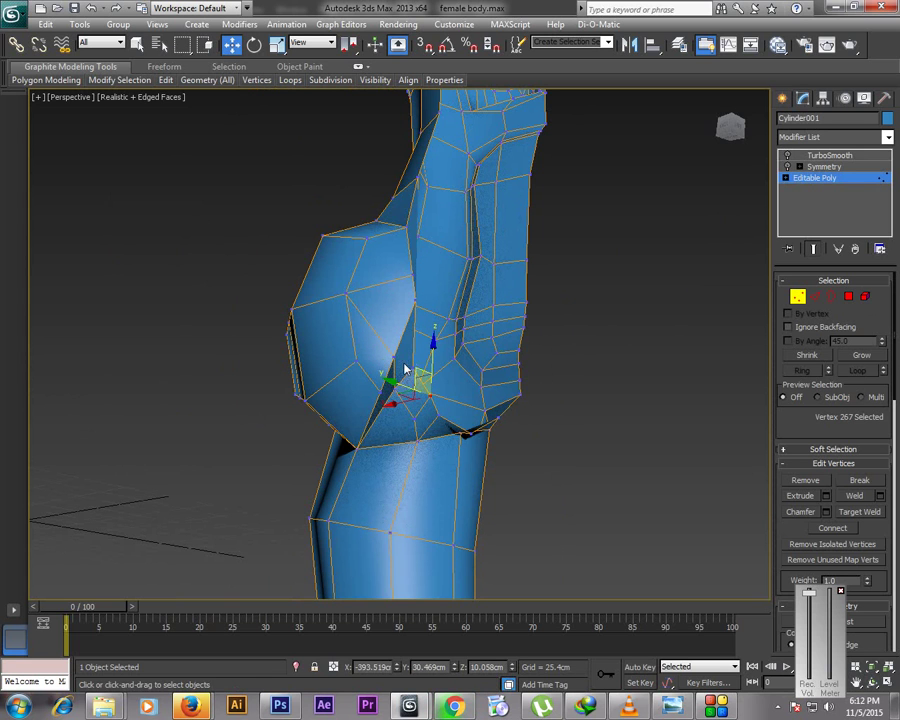
# Move two vertices on the buttock's inner edge about 4 cm towards the body's centre line and about 5 cm down
pyautogui.click(394, 357)
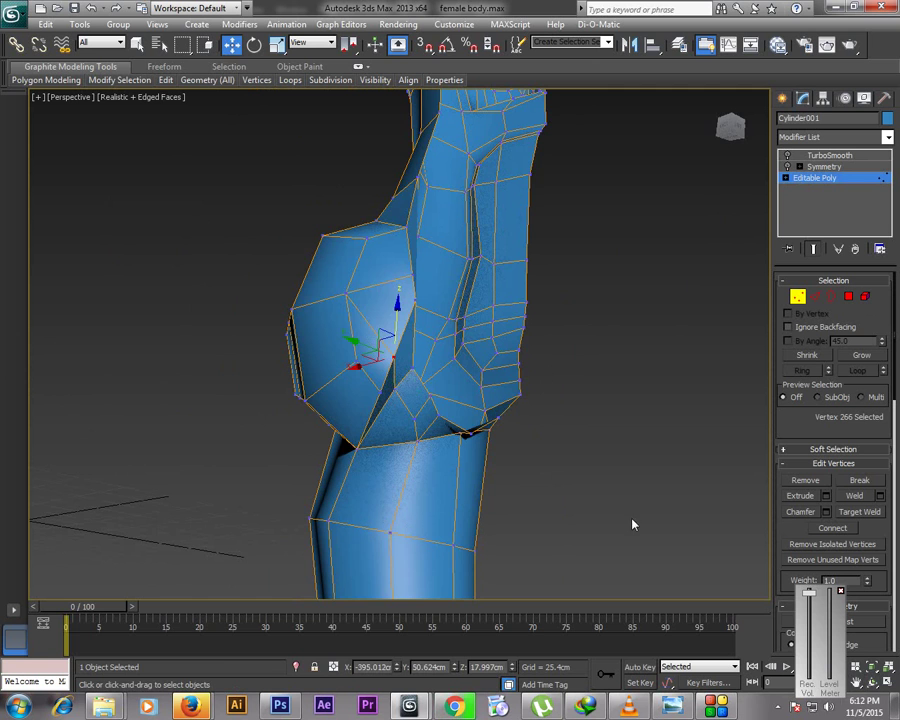
pyautogui.click(872, 682)
pyautogui.moveTo(457, 389); pyautogui.dragTo(424, 406)
pyautogui.rightClick(423, 404)
pyautogui.moveTo(381, 345); pyautogui.dragTo(404, 364)
pyautogui.keyDown('ctrl'); pyautogui.click(400, 362); pyautogui.keyUp('ctrl')
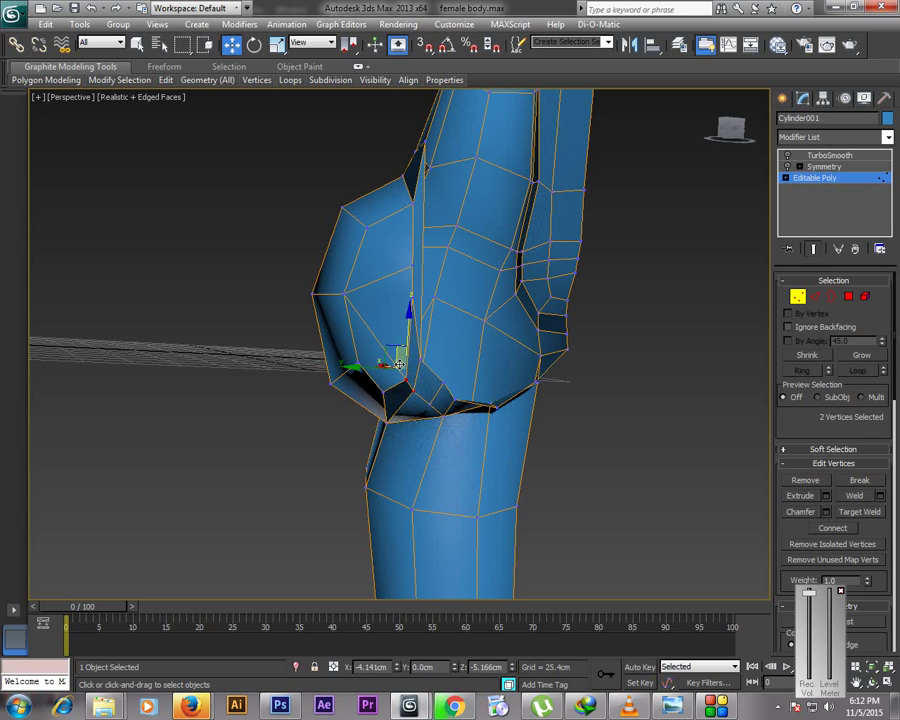
pyautogui.moveTo(400, 362); pyautogui.dragTo(404, 370)
# Turn Symmetry and TurboSmooth back on, hide the edged faces, and examine the smoothed body from behind, the side and the front
pyautogui.click(797, 298)
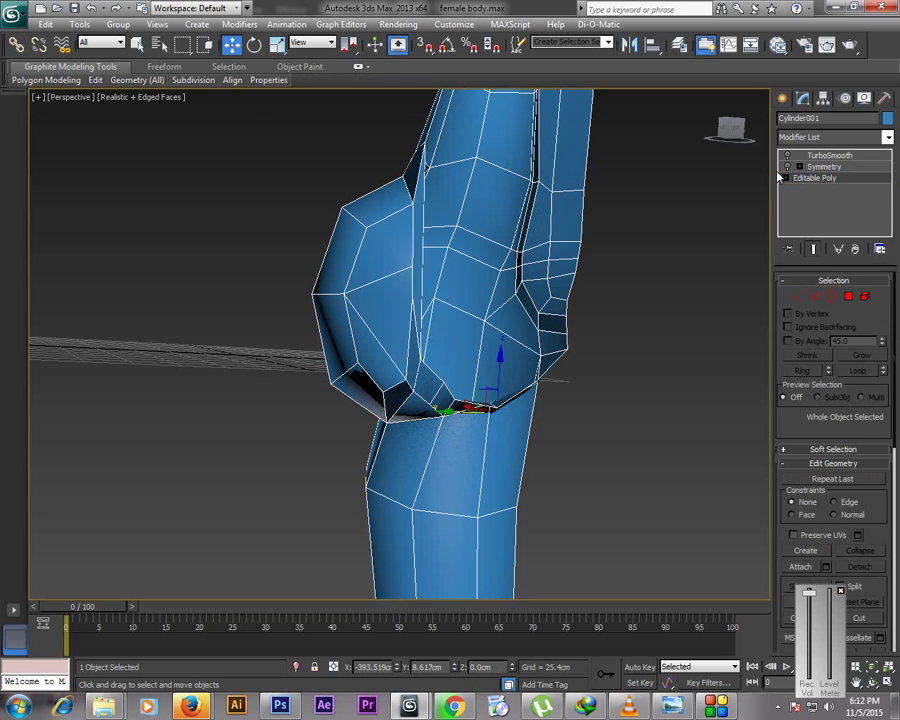
pyautogui.click(788, 166)
pyautogui.click(788, 155)
pyautogui.keyDown('alt'); pyautogui.moveTo(490, 372); pyautogui.dragTo(573, 348, button='middle'); pyautogui.keyUp('alt')
pyautogui.scroll(-5, 548, 367)
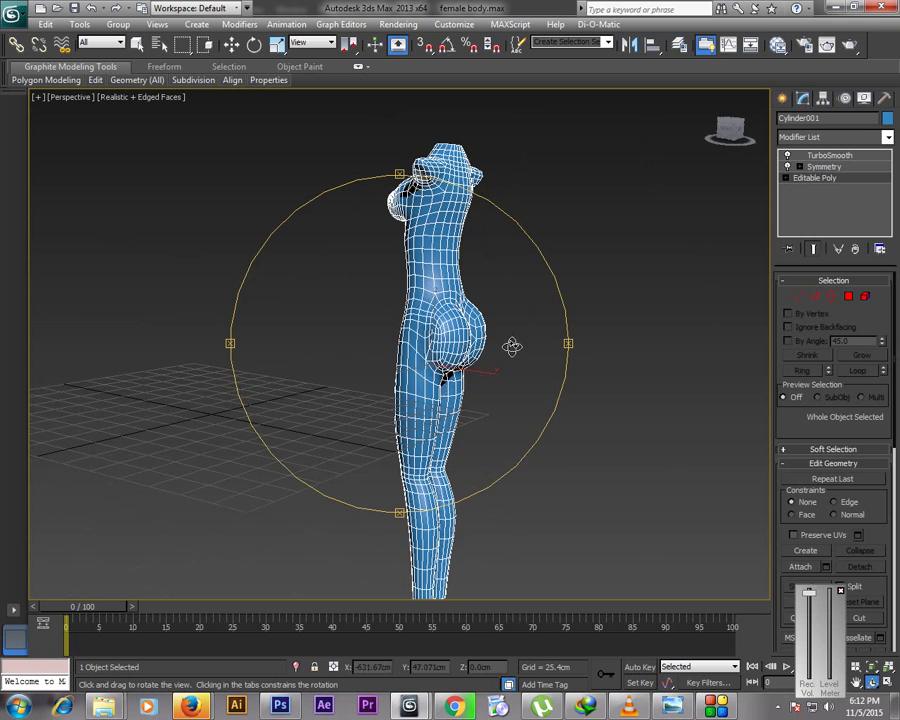
pyautogui.press('F4')
pyautogui.keyDown('alt'); pyautogui.moveTo(478, 342); pyautogui.dragTo(438, 296, button='middle'); pyautogui.keyUp('alt')
pyautogui.scroll(3, 438, 296)
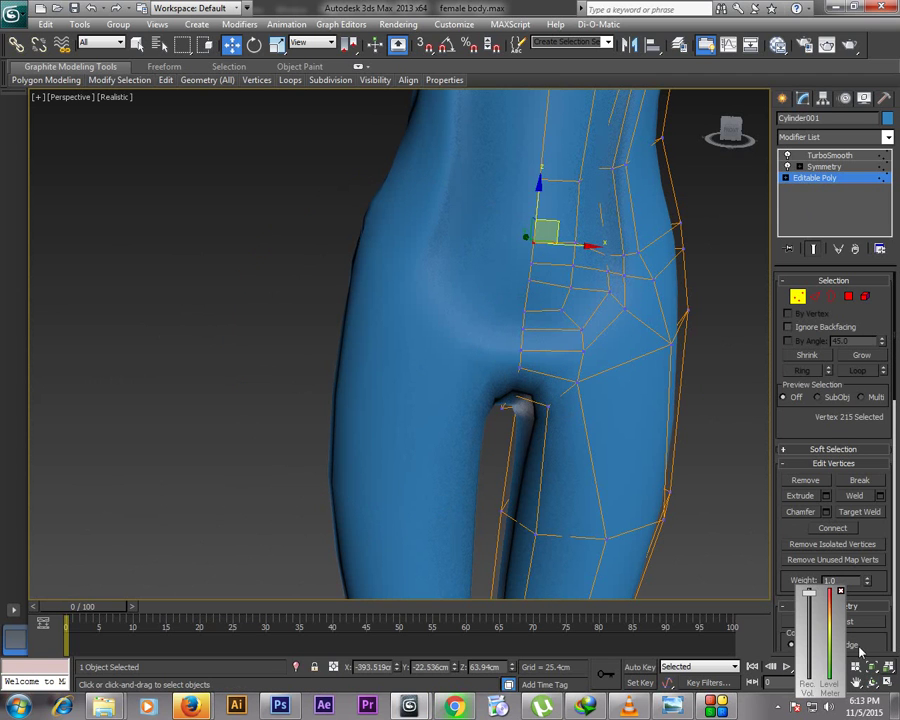
# Raise the lower abdomen's centre-line vertex and its neighbour in the same edge row by about 2.7 cm at the navel position
pyautogui.click(855, 682)
pyautogui.scroll(5, 572, 262)
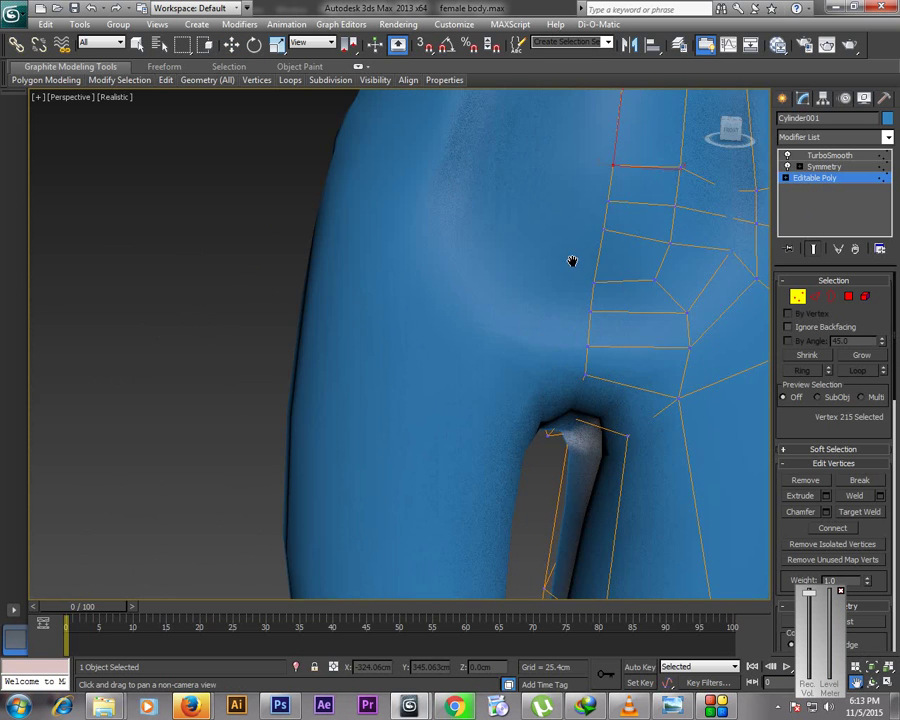
pyautogui.moveTo(398, 294); pyautogui.dragTo(336, 323)
pyautogui.moveTo(482, 209); pyautogui.dragTo(487, 275)
pyautogui.rightClick(482, 286)
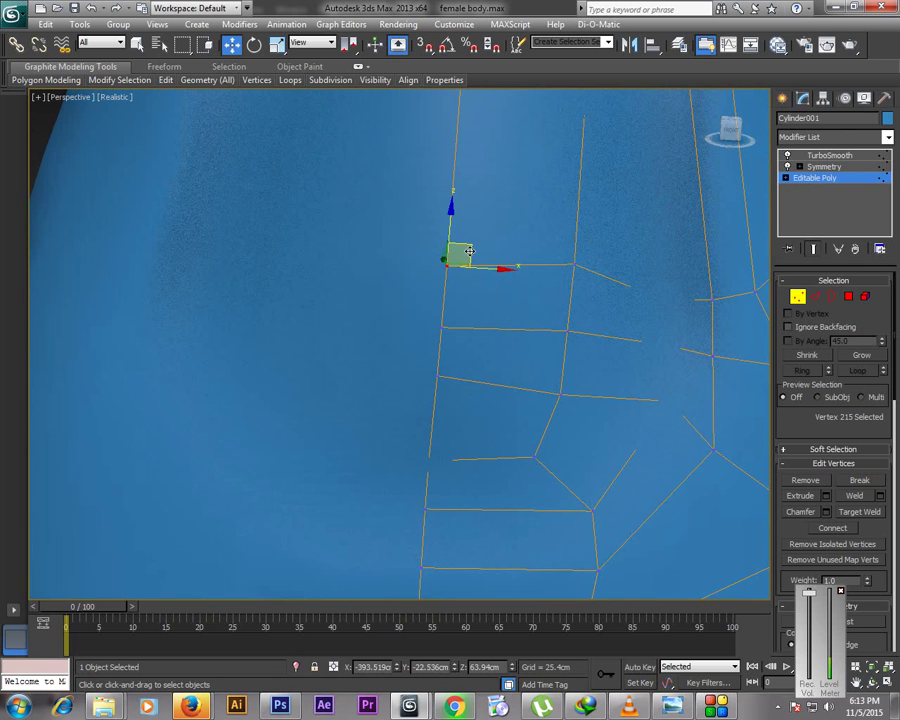
pyautogui.keyDown('ctrl'); pyautogui.click(576, 265); pyautogui.keyUp('ctrl')
pyautogui.moveTo(516, 214); pyautogui.dragTo(516, 194)
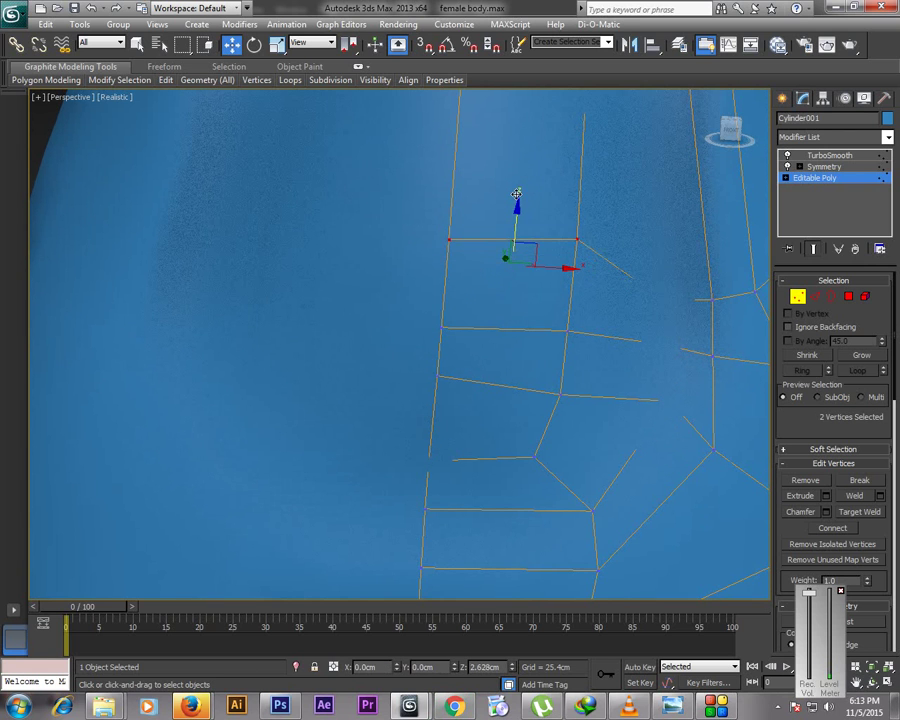
pyautogui.click(512, 263)
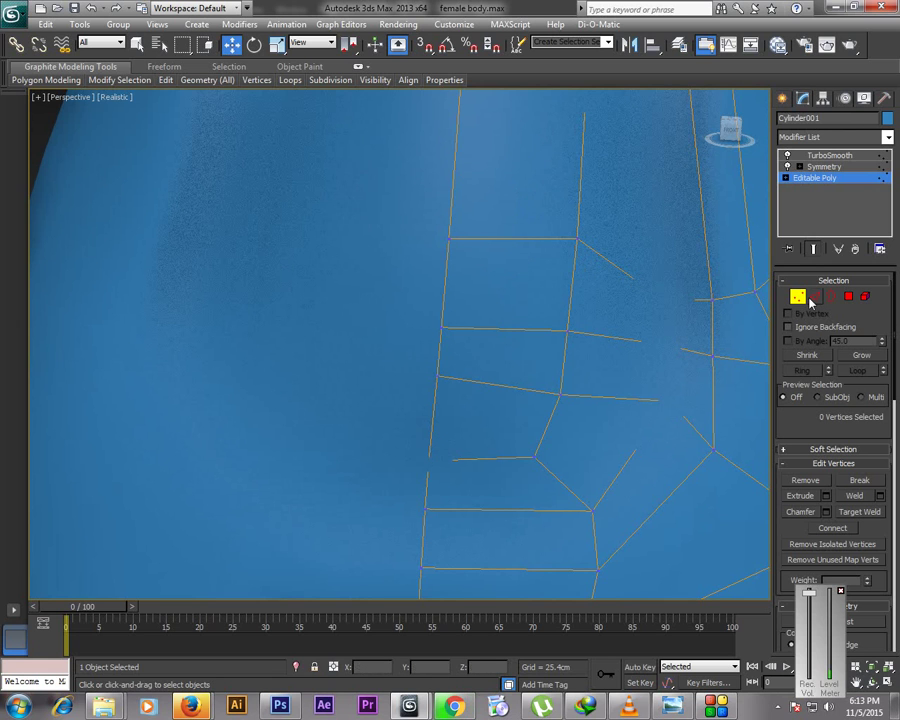
# Cut a small triangle around the navel vertex, from the centre line above it through the horizontal edge to the centre line below
pyautogui.rightClick(578, 257)
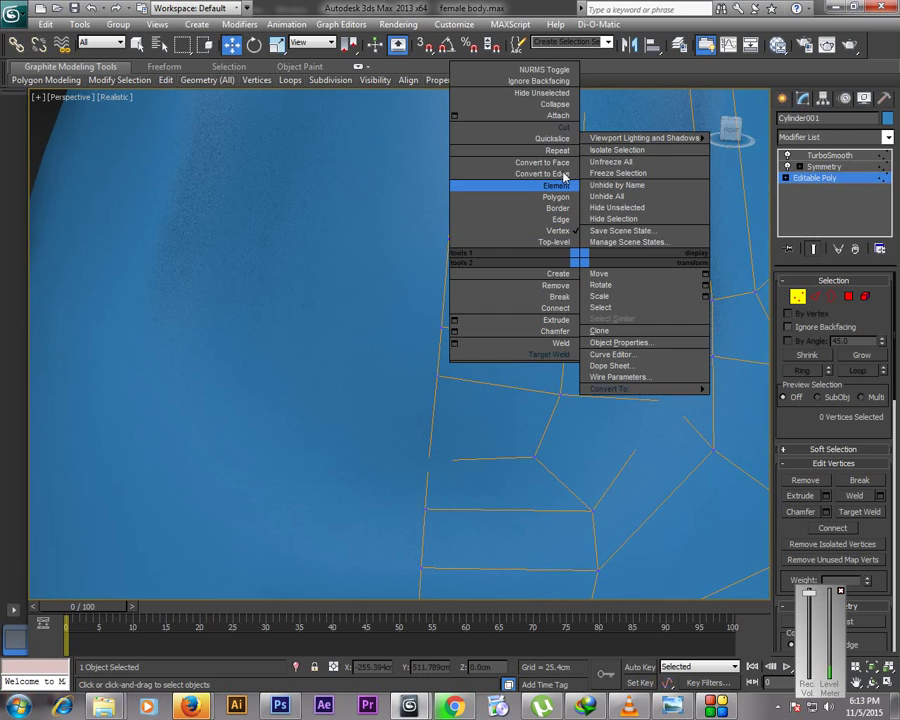
pyautogui.click(552, 139)
pyautogui.click(453, 204)
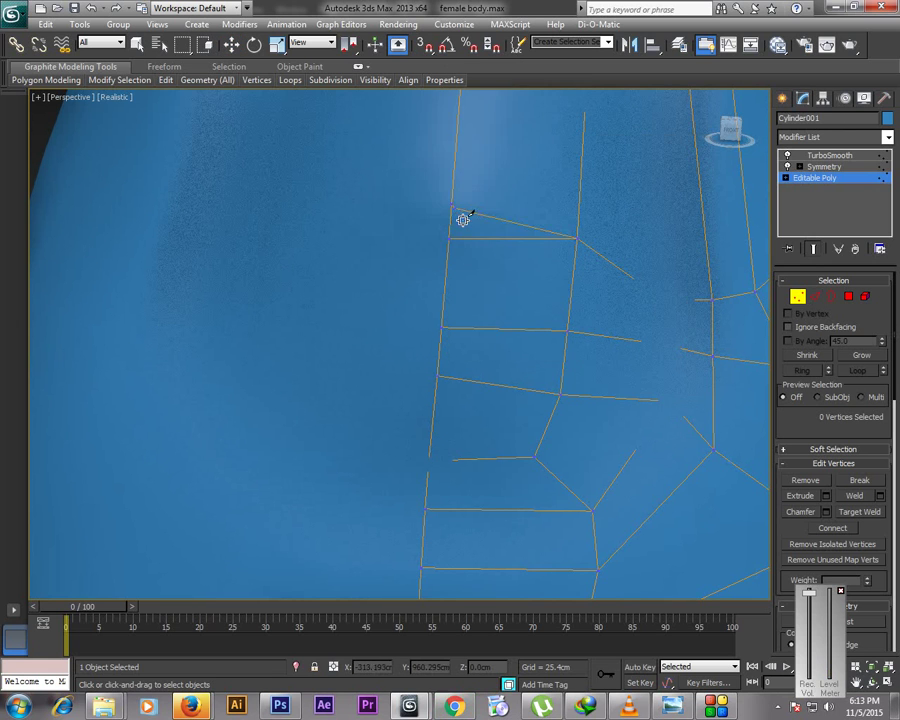
pyautogui.click(471, 238)
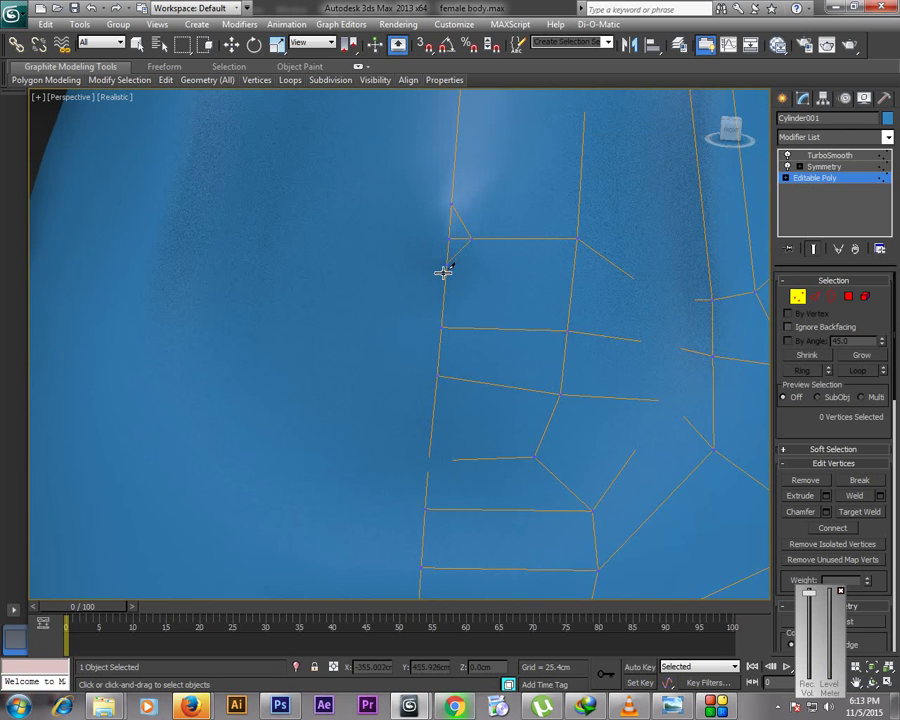
pyautogui.click(449, 271)
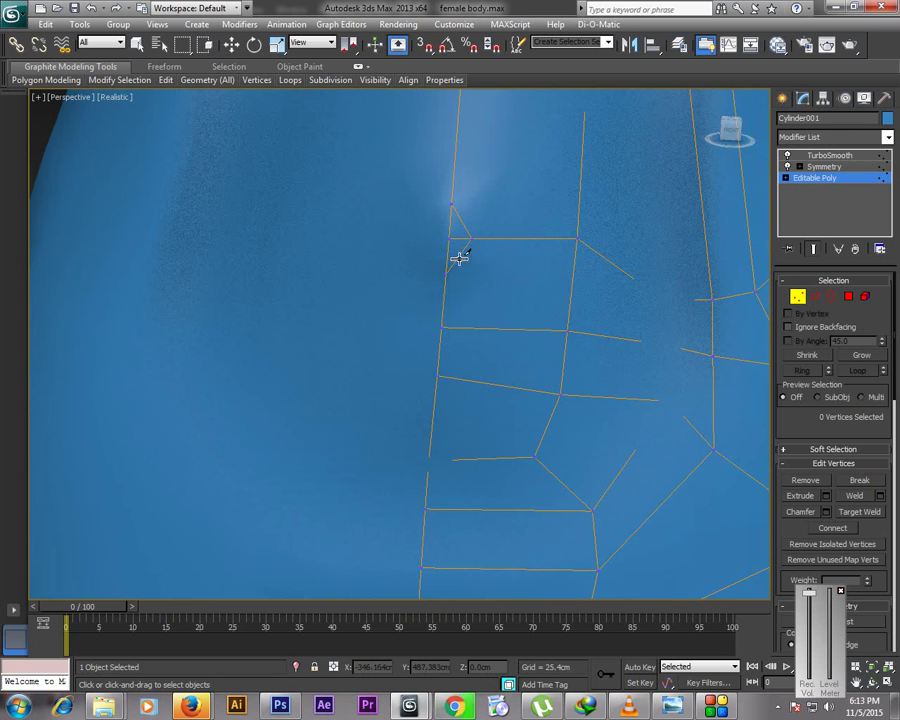
# Cut from the navel triangle's lower and upper sides to the neighbouring column's vertices one row below and one row above
pyautogui.click(568, 331)
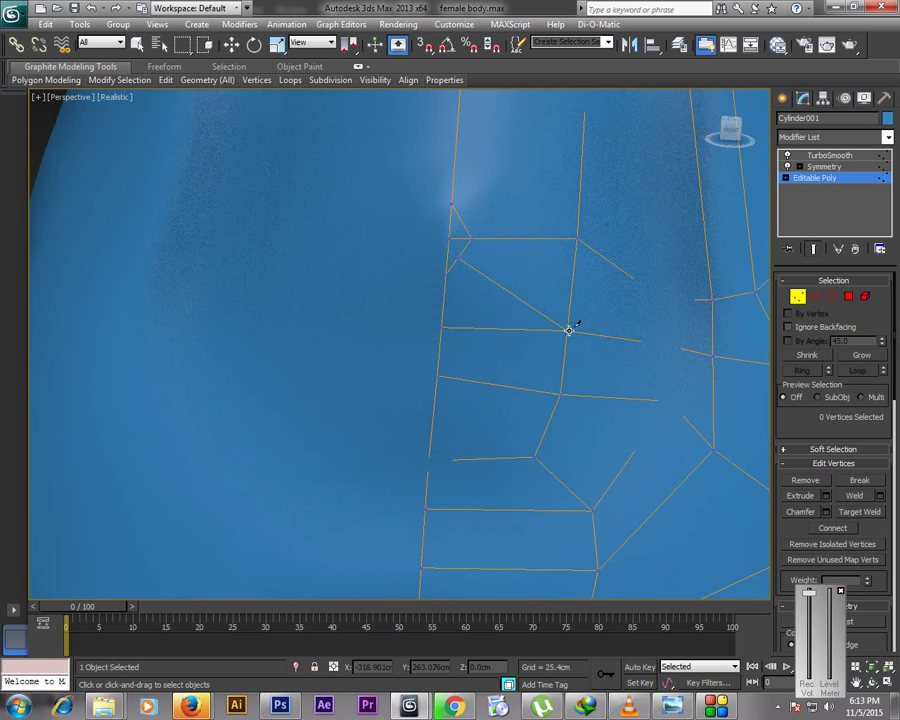
pyautogui.click(462, 218)
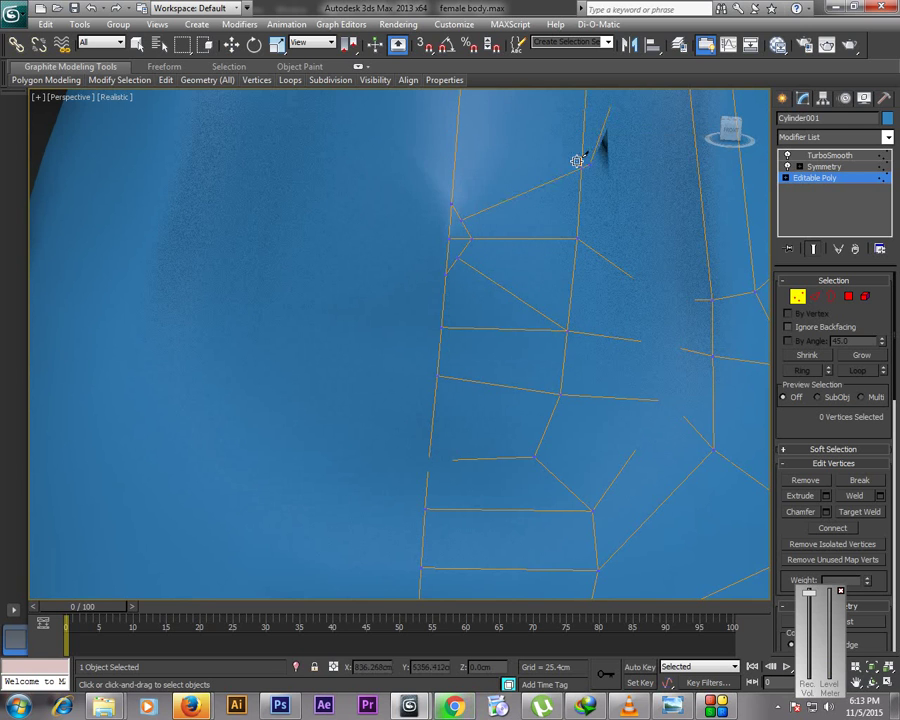
pyautogui.scroll(-4, 575, 160)
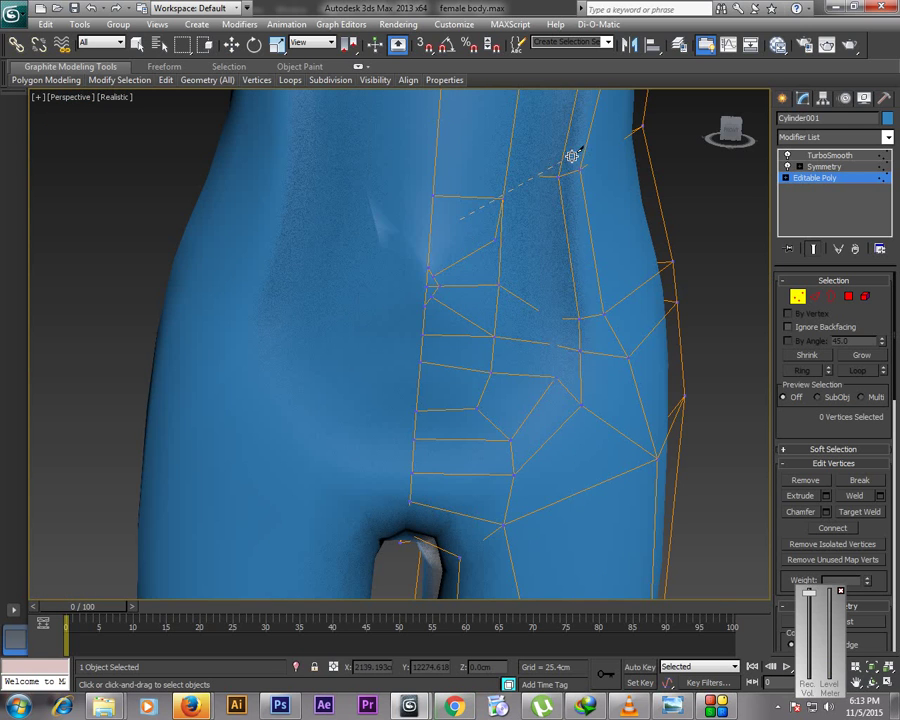
pyautogui.click(501, 198)
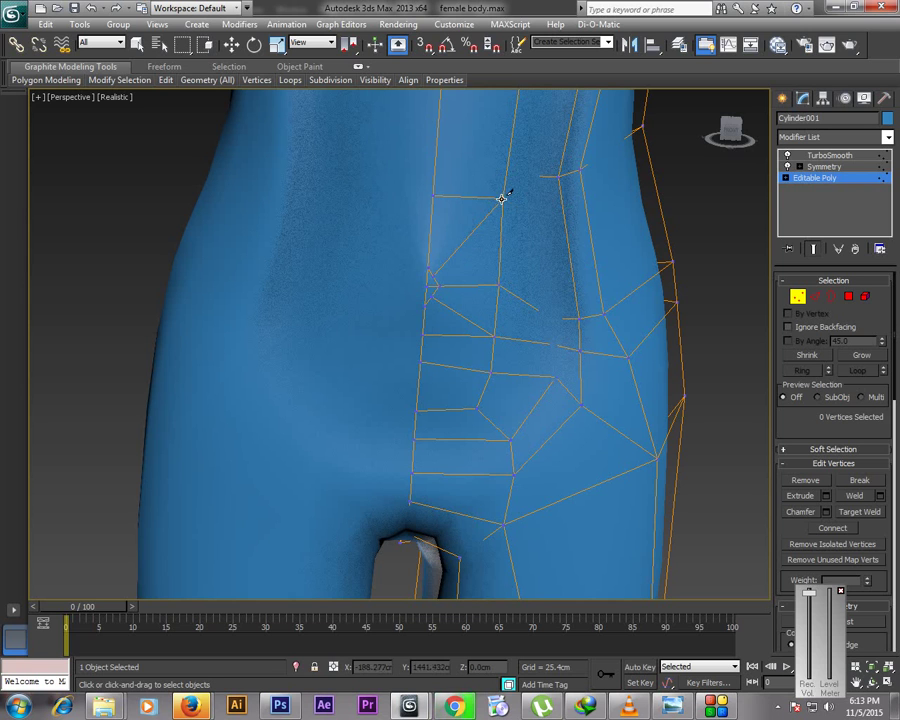
# Move the vertex at the outer end of the upper navel cut slightly down and towards the centre line
pyautogui.press('w')
pyautogui.click(504, 197)
pyautogui.moveTo(519, 187); pyautogui.dragTo(506, 204)
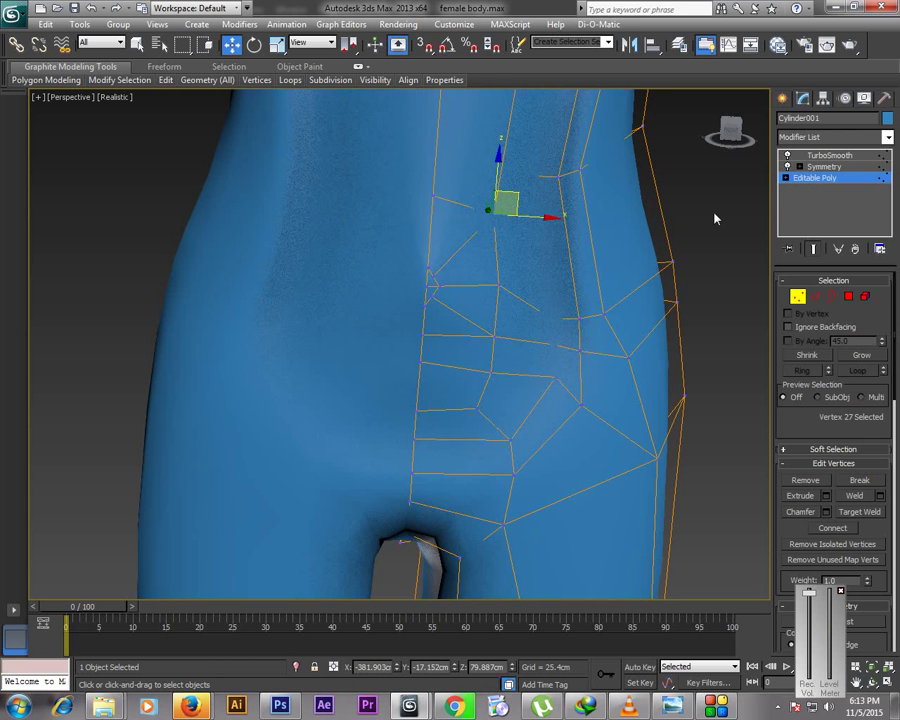
# Disable TurboSmooth and target-weld the duplicate vertex at the outer end of the lower navel cut onto the vertex beside it
pyautogui.click(788, 156)
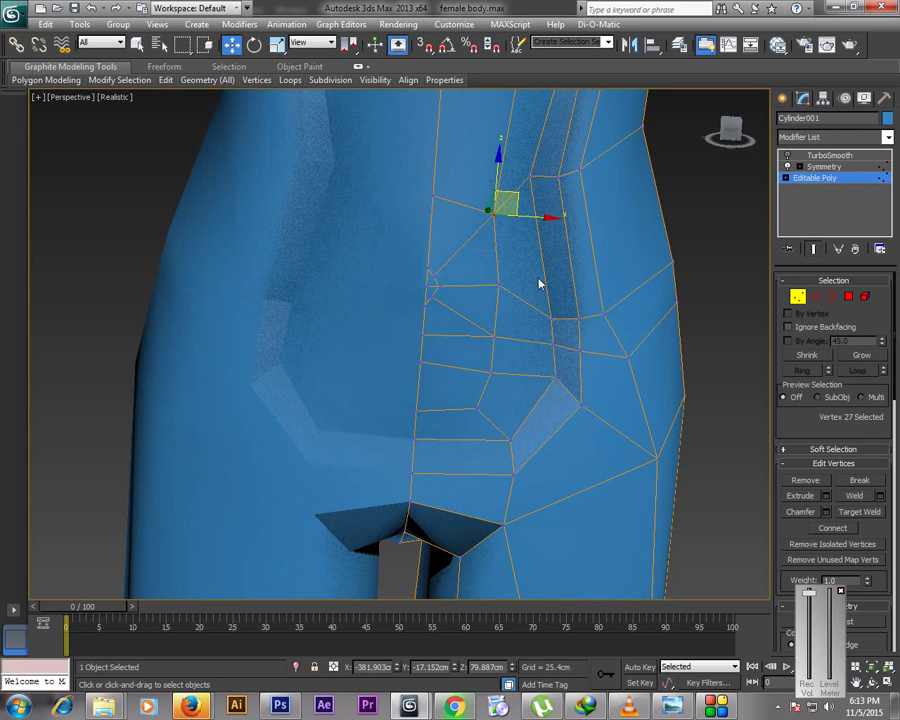
pyautogui.click(490, 342)
pyautogui.click(492, 340)
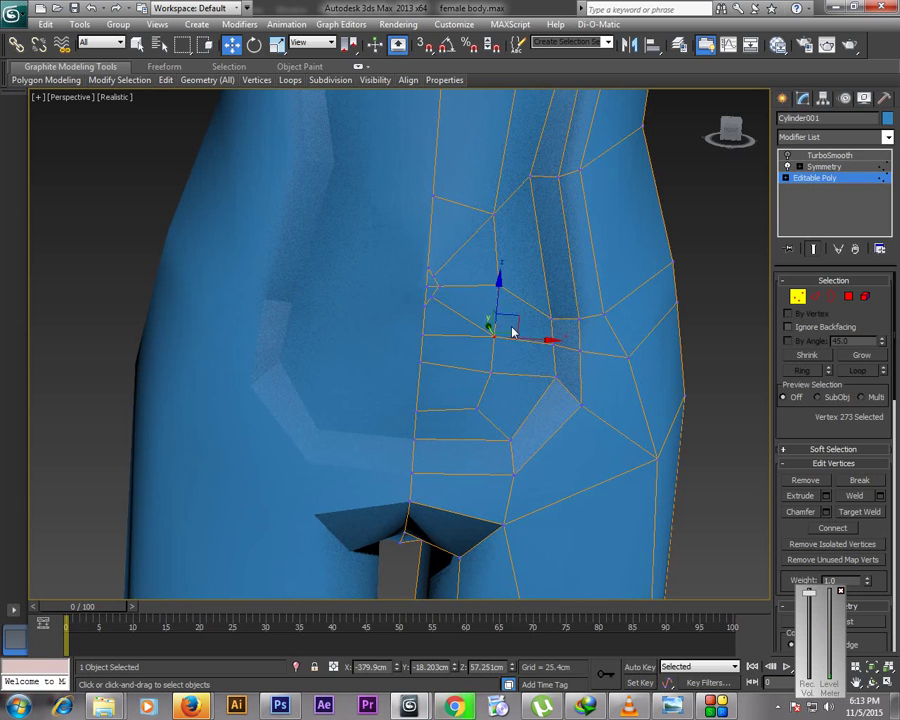
pyautogui.moveTo(509, 311); pyautogui.dragTo(501, 299)
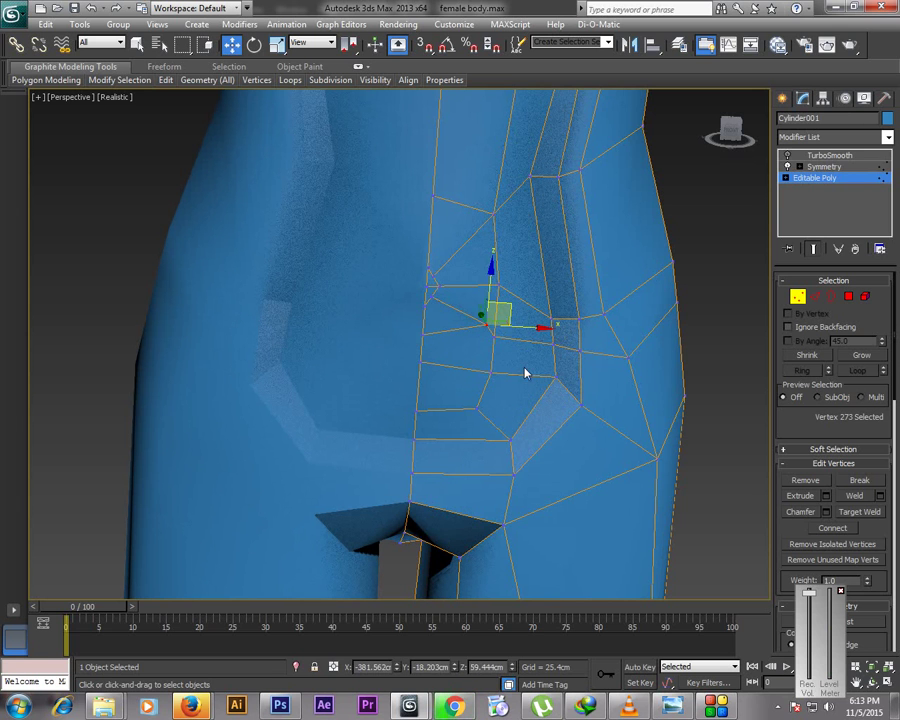
pyautogui.rightClick(526, 370)
pyautogui.click(490, 431)
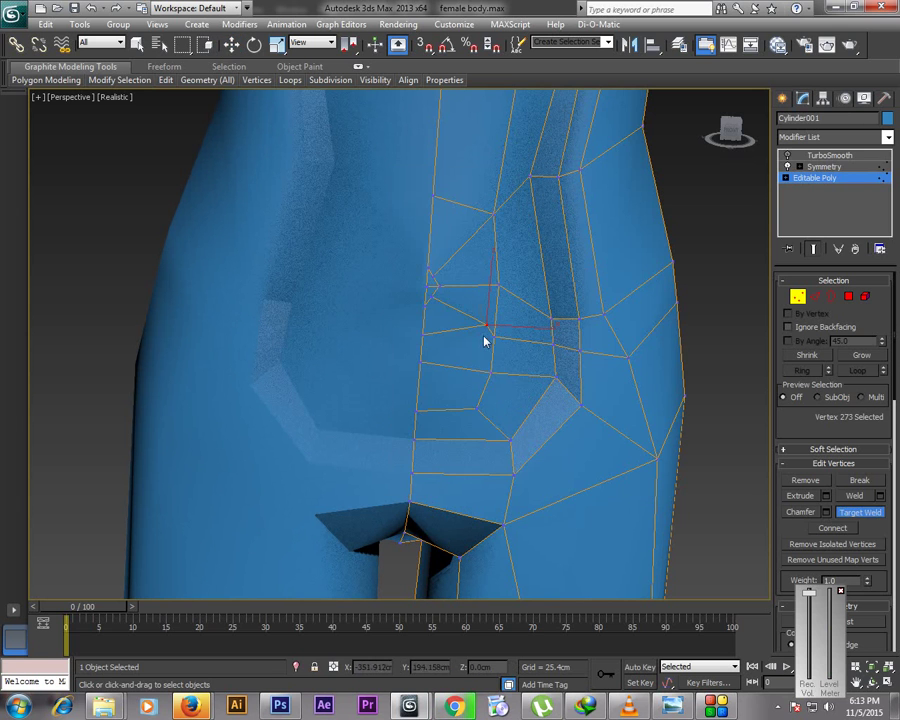
pyautogui.click(495, 338)
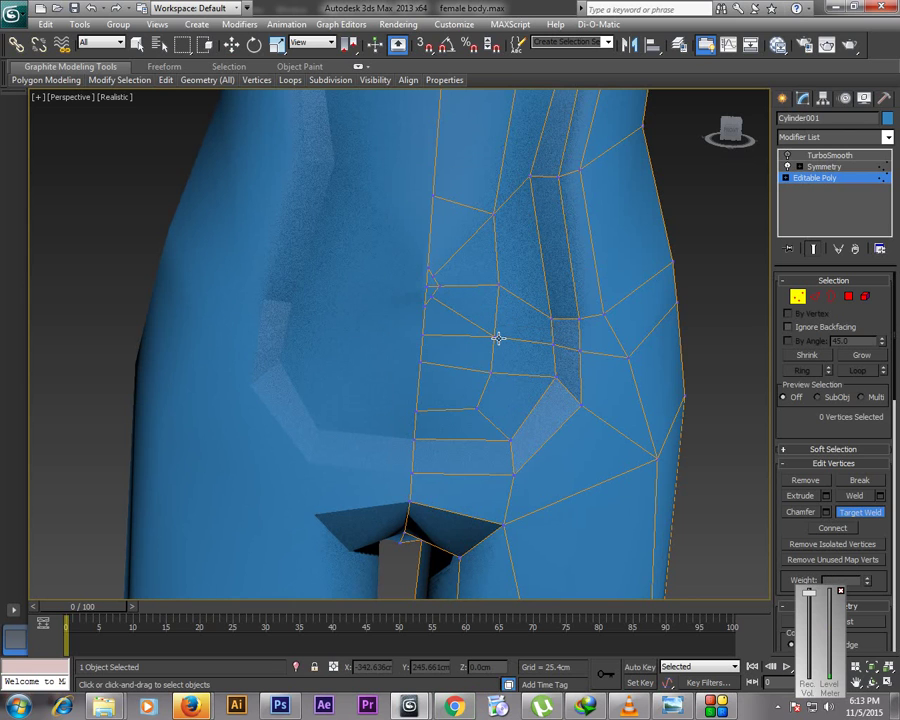
pyautogui.rightClick(499, 338)
# Move the welded vertex slightly up and towards the centre line, and shift the navel's upper and lower cut vertices outward to round its outline
pyautogui.click(493, 337)
pyautogui.moveTo(518, 320); pyautogui.dragTo(512, 308)
pyautogui.click(448, 314)
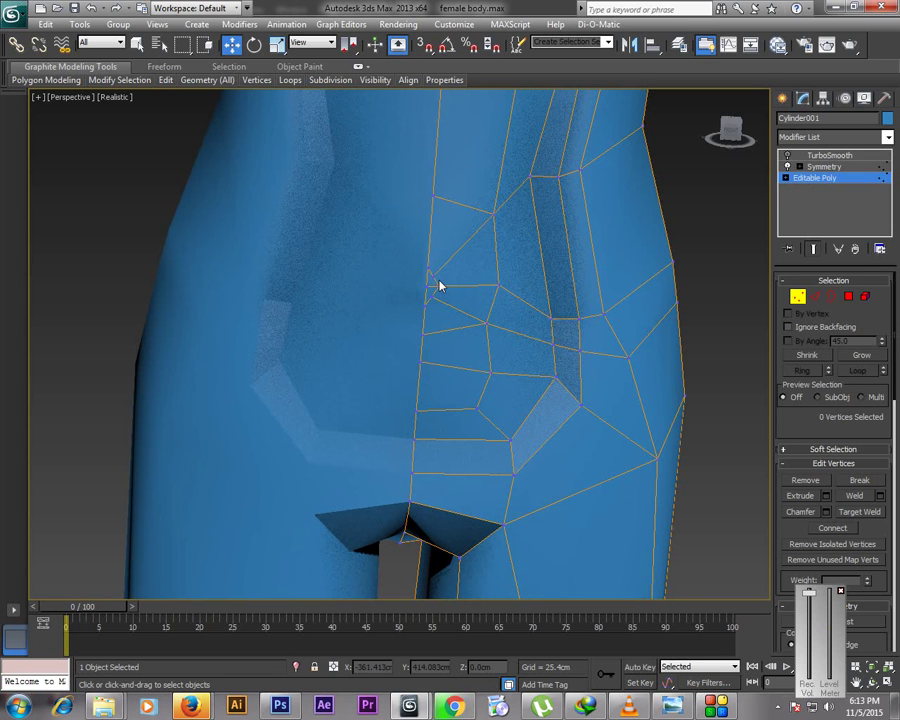
pyautogui.click(429, 290)
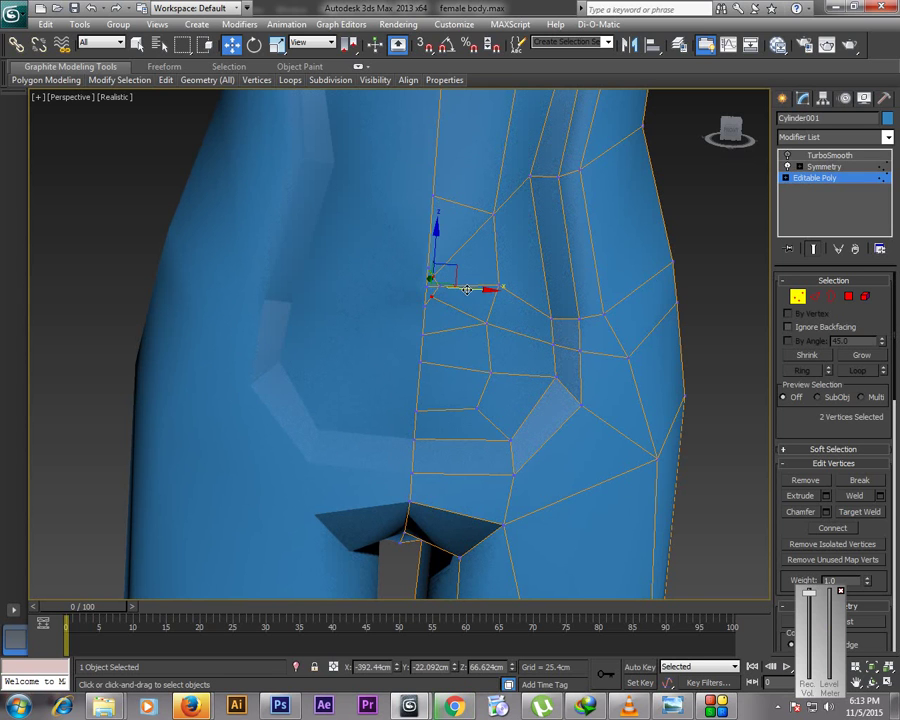
pyautogui.click(640, 298)
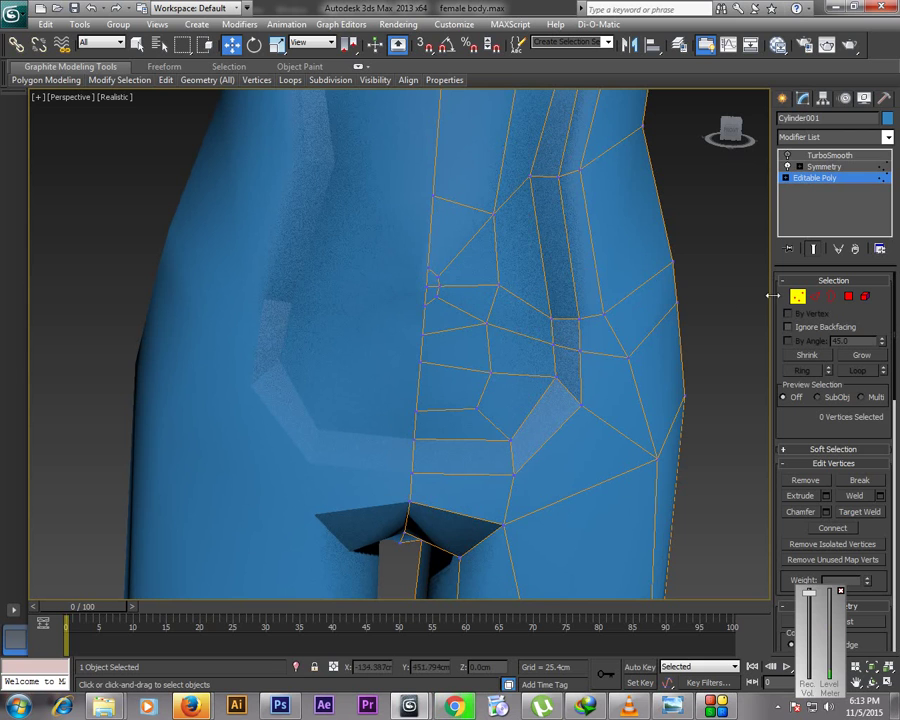
# Push the navel's centre vertex about 1.5 cm into the abdomen along Y and enable TurboSmooth
pyautogui.click(426, 289)
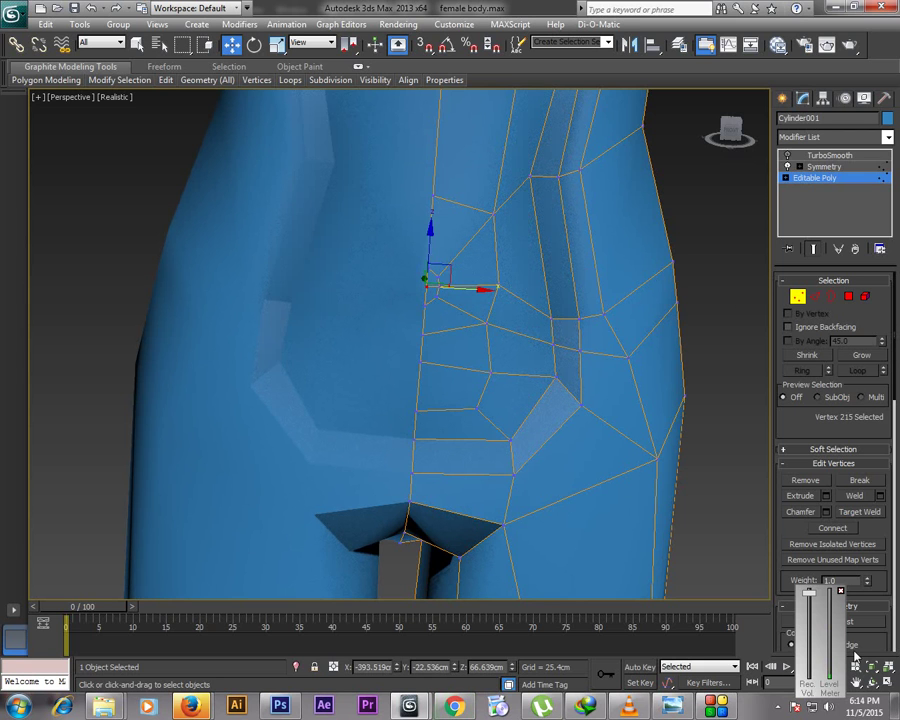
pyautogui.moveTo(446, 295)
pyautogui.keyDown('alt'); pyautogui.mouseDown(button='middle')
pyautogui.moveTo(472, 303)
pyautogui.moveTo(450, 300)
pyautogui.mouseUp(button='middle'); pyautogui.keyUp('alt')
pyautogui.press('w')
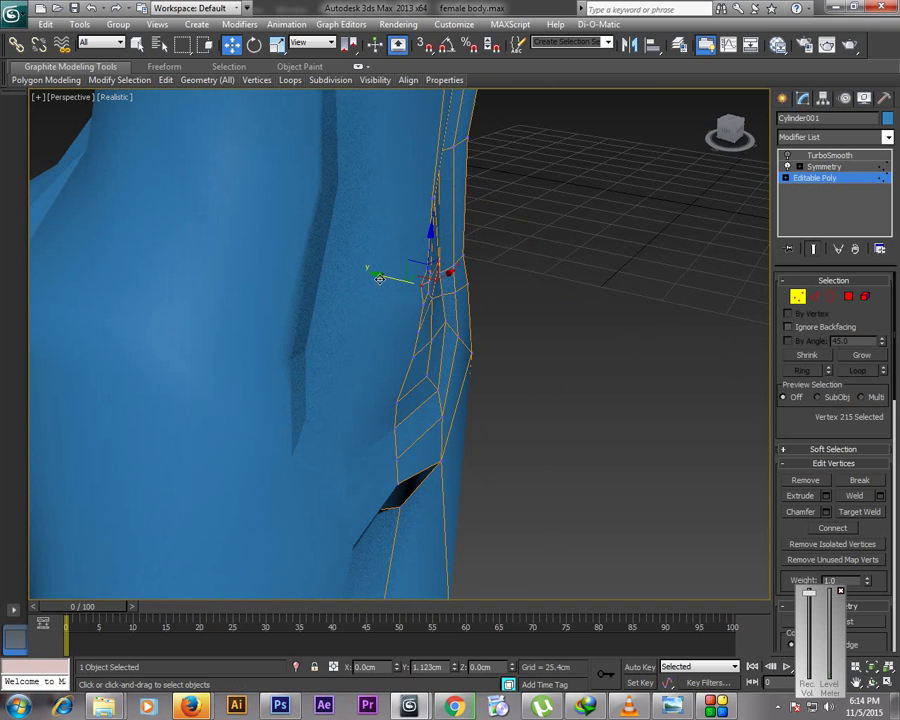
pyautogui.moveTo(378, 278); pyautogui.dragTo(370, 272)
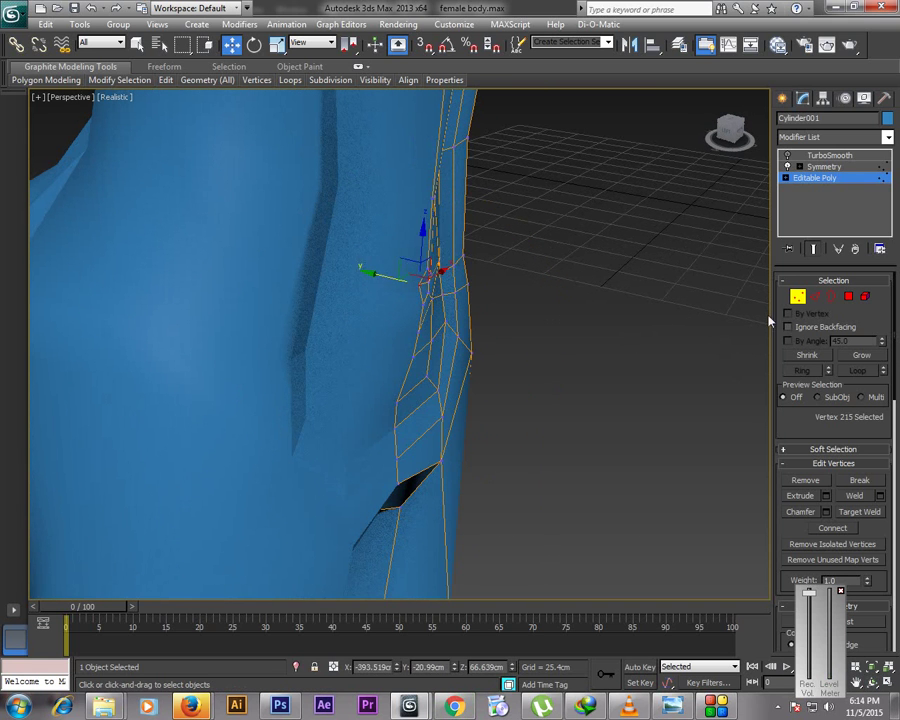
pyautogui.click(798, 298)
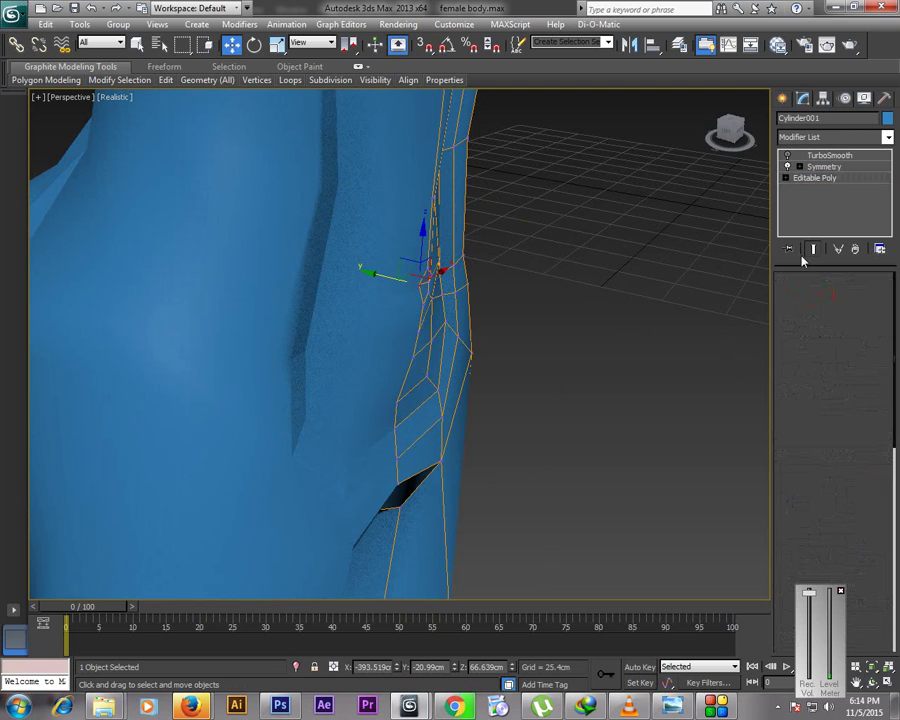
pyautogui.click(787, 157)
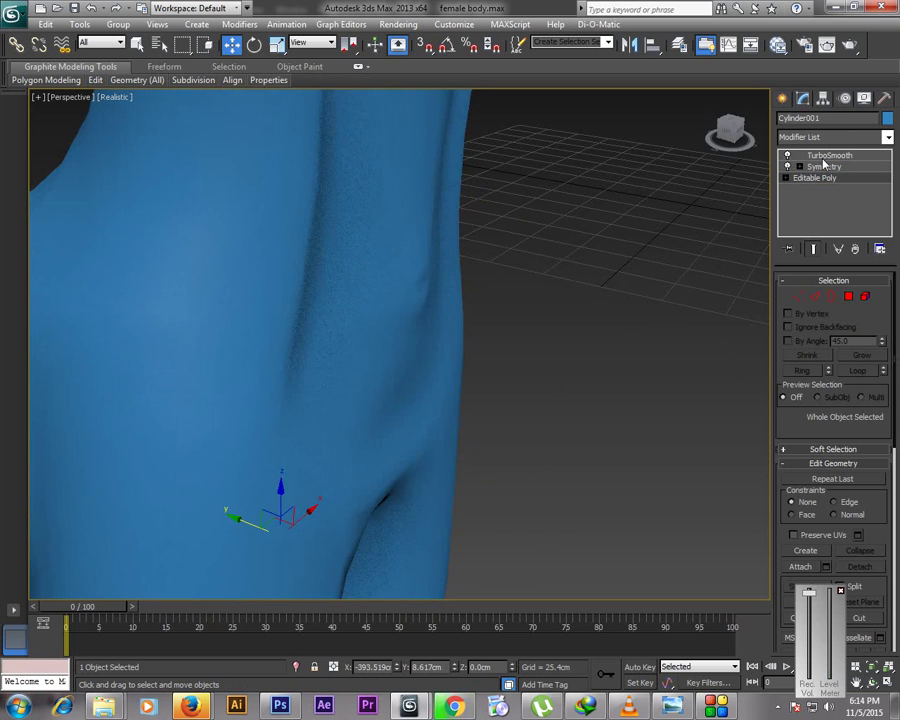
# With TurboSmooth visible, push the navel's centre vertex about 3.6 cm deeper into the abdomen and leave vertex editing
pyautogui.click(829, 155)
pyautogui.click(871, 681)
pyautogui.moveTo(440, 335); pyautogui.dragTo(480, 360)
pyautogui.click(813, 178)
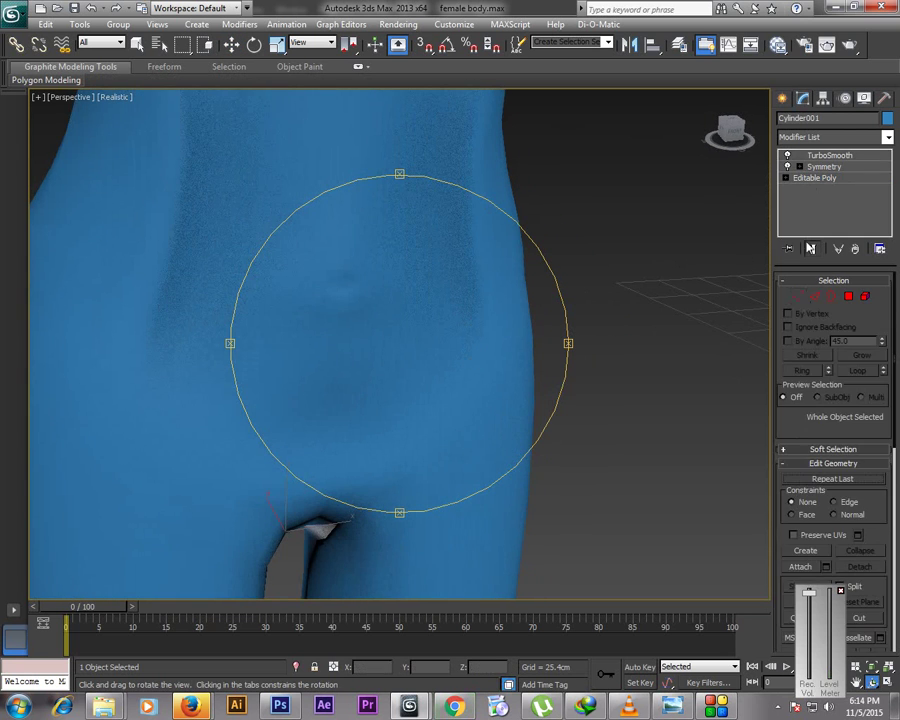
pyautogui.click(805, 297)
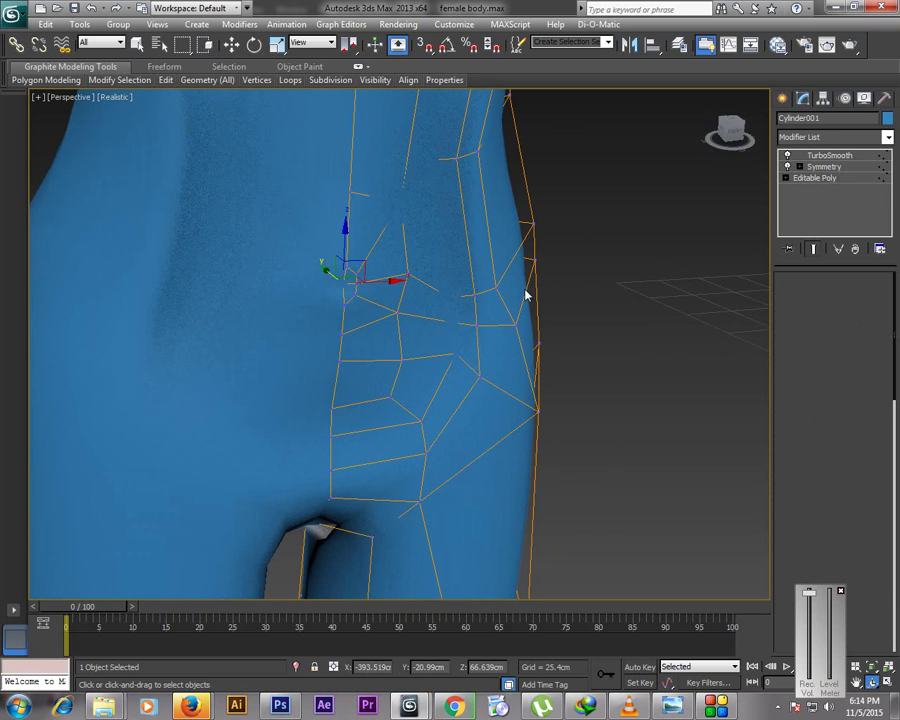
pyautogui.moveTo(324, 269); pyautogui.dragTo(317, 261)
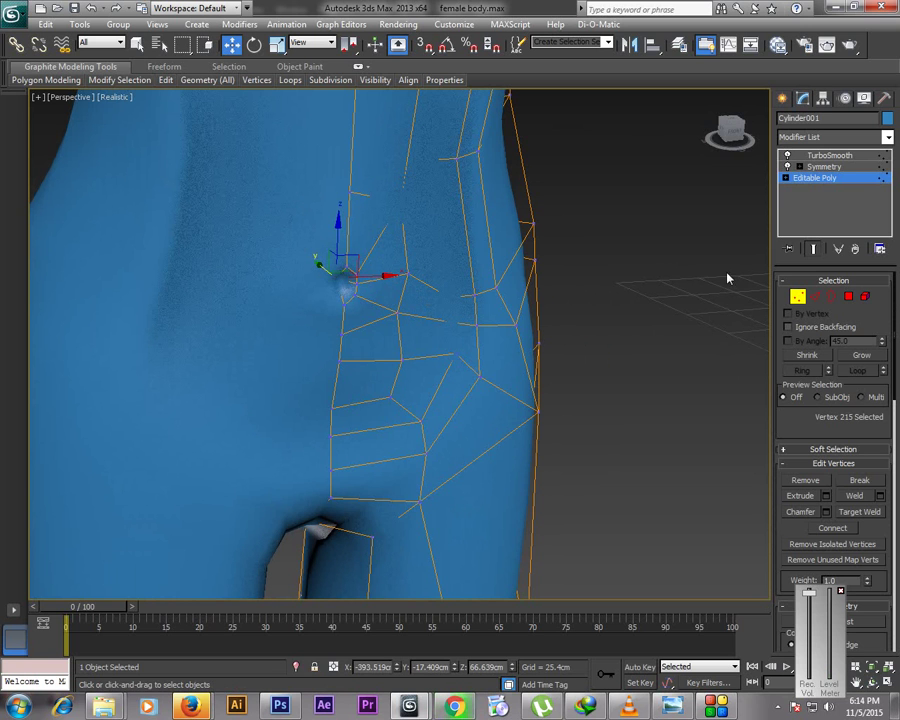
pyautogui.click(797, 297)
# Inspect the smoothed navel and the whole body's shape from several angles in the perspective view
pyautogui.hotkey('ctrl', 'r')
pyautogui.moveTo(487, 338); pyautogui.dragTo(573, 329)
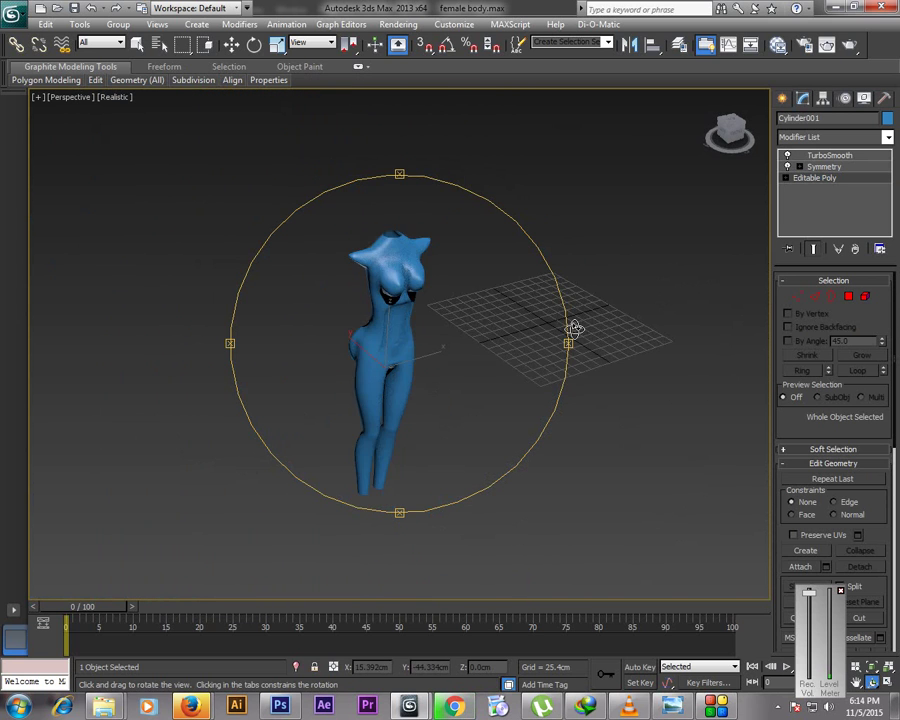
pyautogui.scroll(4, 491, 354)
pyautogui.moveTo(491, 354); pyautogui.dragTo(498, 326)
pyautogui.scroll(-5, 460, 340)
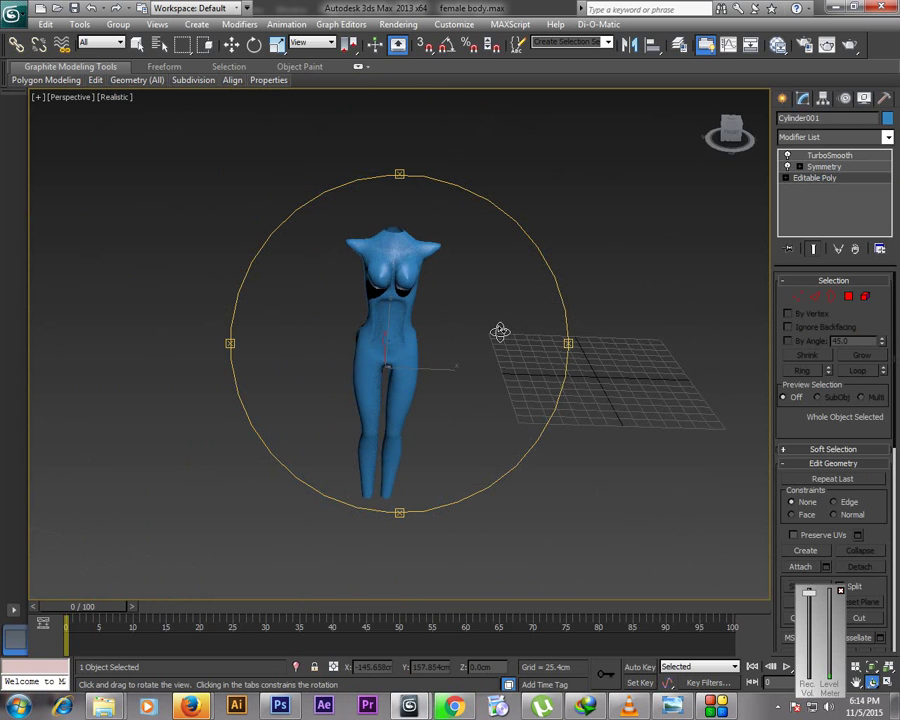
# Maximize the Front view on the body and its reference drawing, and hide the edged faces
pyautogui.press('w')
pyautogui.hotkey('alt', 'w')
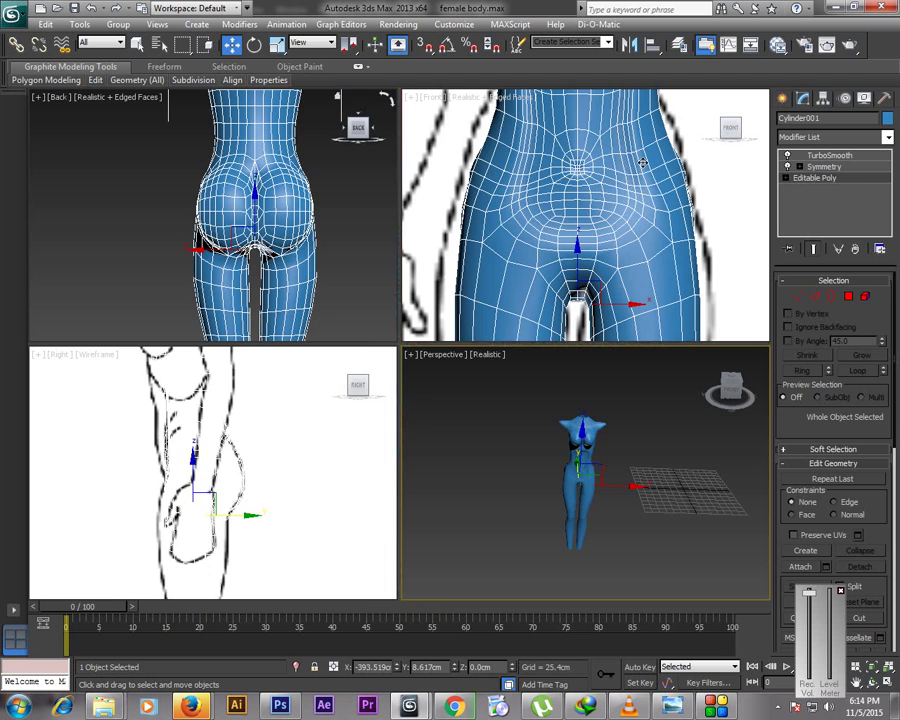
pyautogui.middleClick(643, 163)
pyautogui.hotkey('alt', 'w')
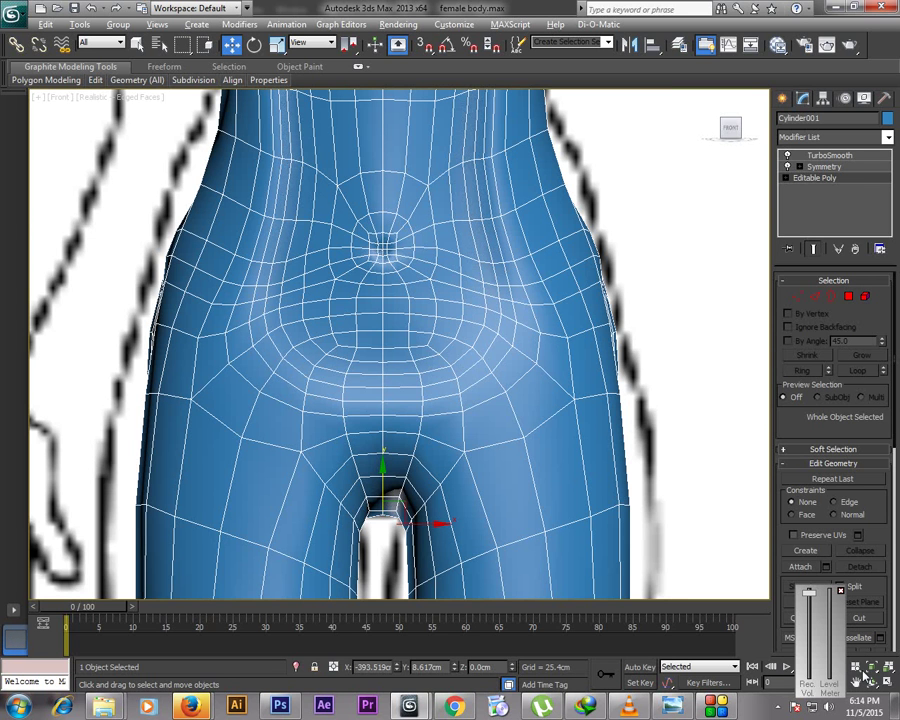
pyautogui.scroll(-8, 585, 275)
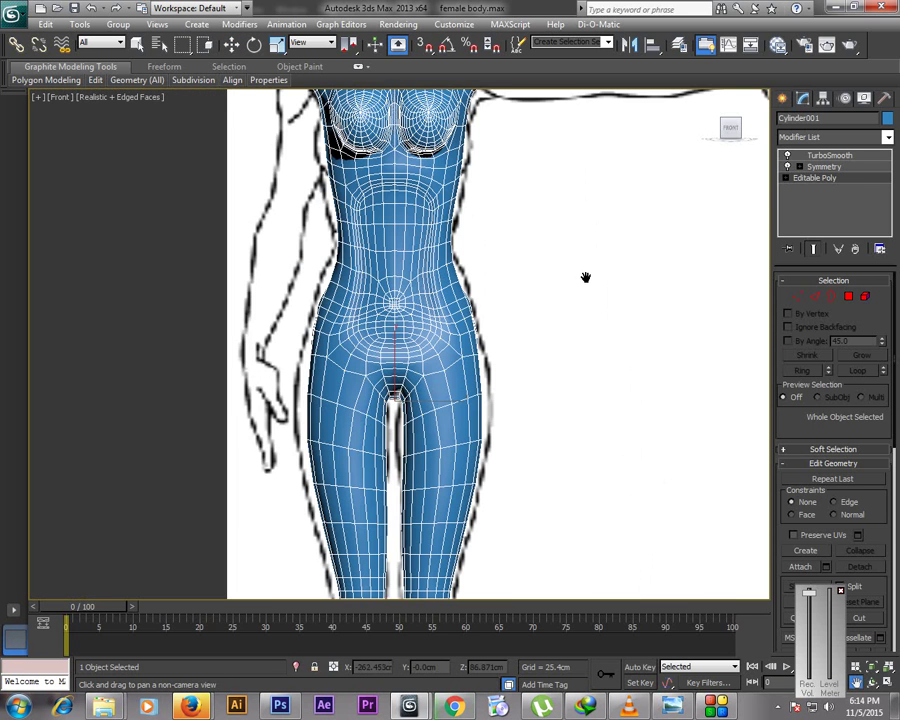
pyautogui.scroll(-3, 582, 281)
pyautogui.moveTo(574, 294); pyautogui.dragTo(599, 253, button='middle')
pyautogui.press('F4')
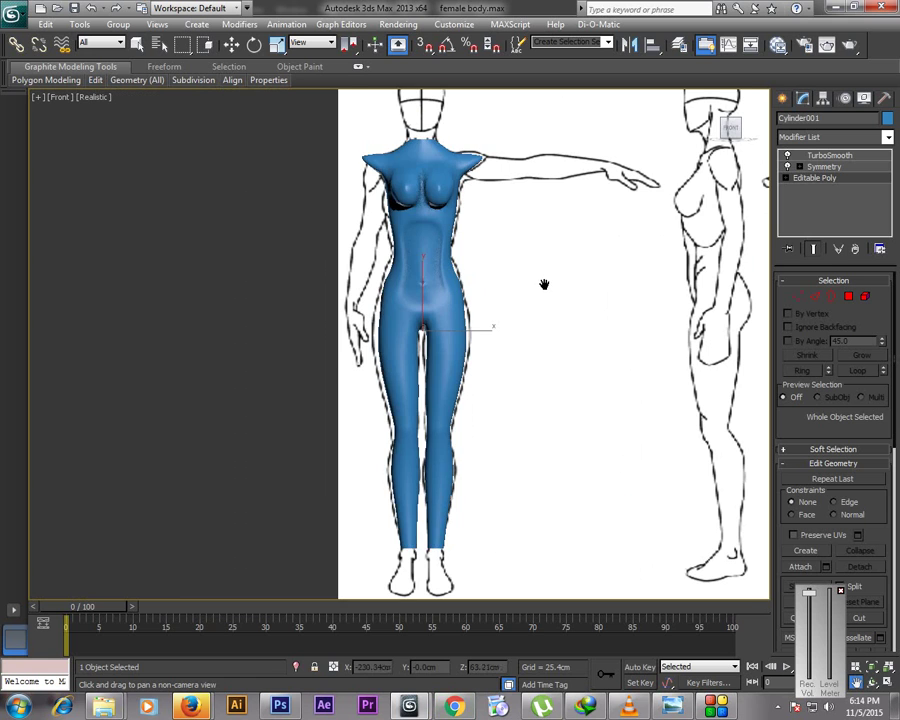
# Move the breast's upper outline vertex up and outward, and its inner outline vertex slightly down and away from the centre line
pyautogui.moveTo(540, 285); pyautogui.dragTo(554, 281, button='middle')
pyautogui.scroll(-3, 546, 279)
pyautogui.scroll(3, 545, 279)
pyautogui.scroll(4, 499, 245)
pyautogui.moveTo(508, 287); pyautogui.dragTo(466, 508, button='middle')
pyautogui.scroll(2, 462, 480)
pyautogui.scroll(2, 479, 276)
pyautogui.moveTo(535, 232); pyautogui.dragTo(474, 388, button='middle')
pyautogui.click(797, 296)
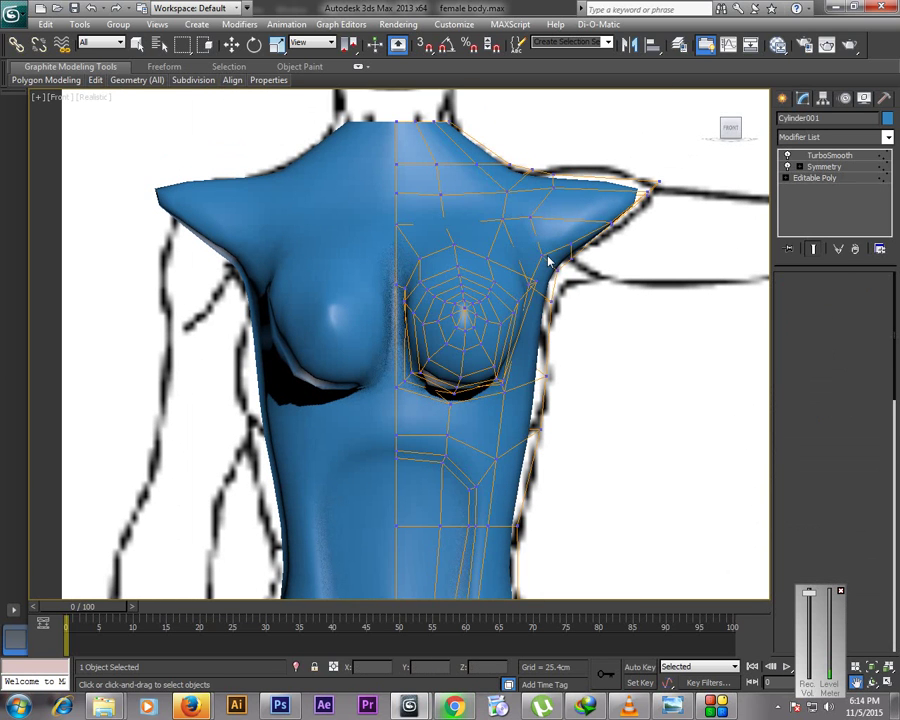
pyautogui.click(487, 259)
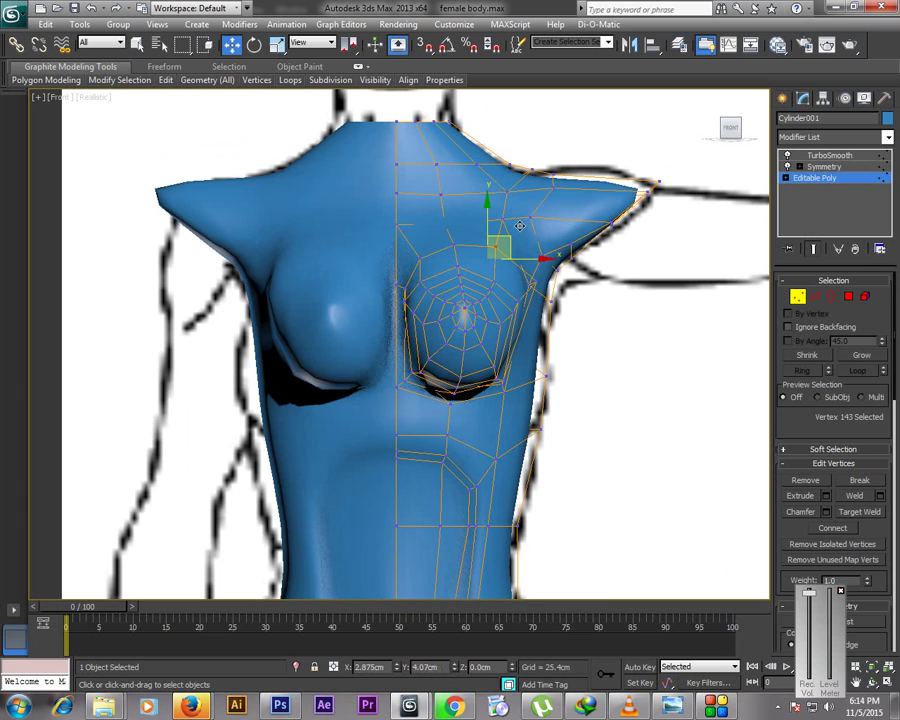
pyautogui.click(405, 300)
pyautogui.moveTo(427, 291); pyautogui.dragTo(431, 297)
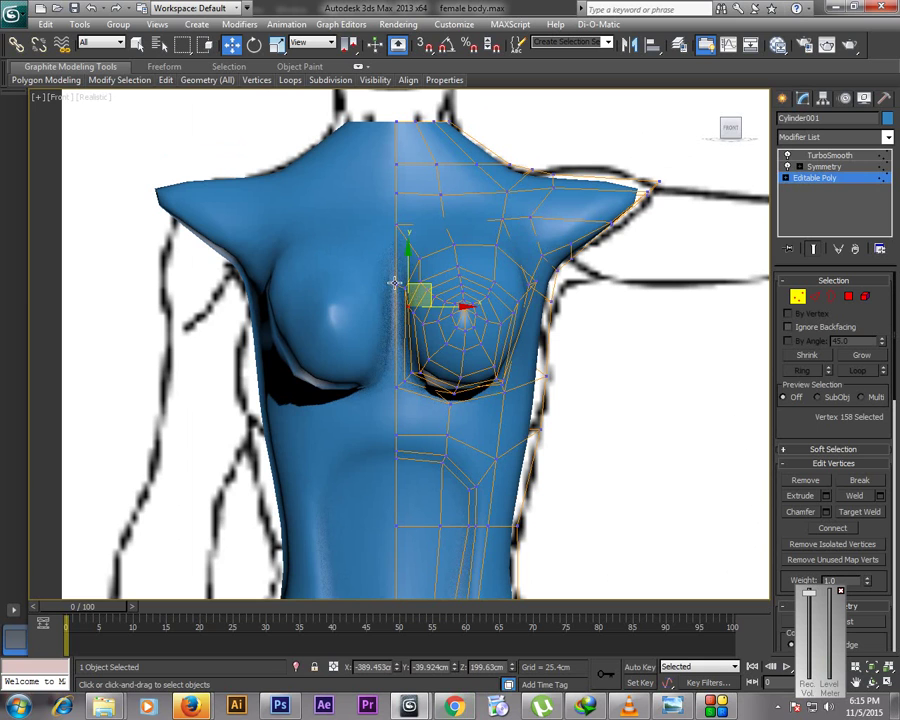
# Shift the paired vertices on the breast's inner edge beside the centre line downward to round its outline
pyautogui.keyDown('ctrl'); pyautogui.click(396, 284); pyautogui.keyUp('ctrl')
pyautogui.keyDown('ctrl'); pyautogui.click(403, 289); pyautogui.keyUp('ctrl')
pyautogui.moveTo(401, 250); pyautogui.dragTo(400, 296)
pyautogui.click(395, 299)
pyautogui.click(396, 302)
pyautogui.keyDown('ctrl'); pyautogui.click(404, 307); pyautogui.keyUp('ctrl')
pyautogui.moveTo(401, 268); pyautogui.dragTo(428, 319)
# Move the breast's upper inner vertex pair up and its lower inner pair down, both about 4.1 cm towards the centre line
pyautogui.click(421, 281)
pyautogui.keyDown('ctrl'); pyautogui.click(427, 288); pyautogui.keyUp('ctrl')
pyautogui.moveTo(444, 276); pyautogui.dragTo(432, 268)
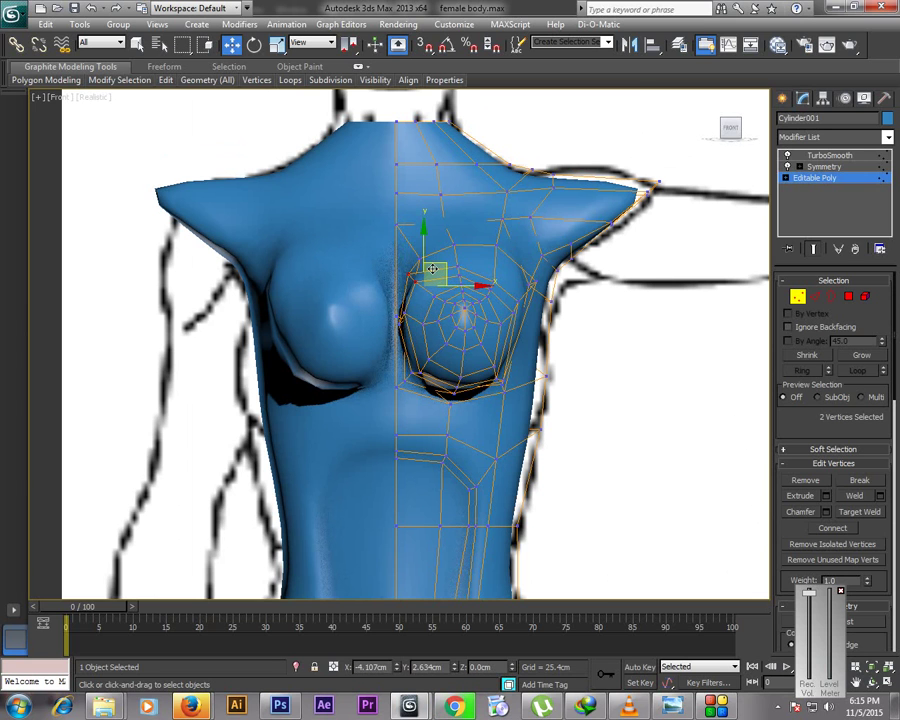
pyautogui.click(414, 378)
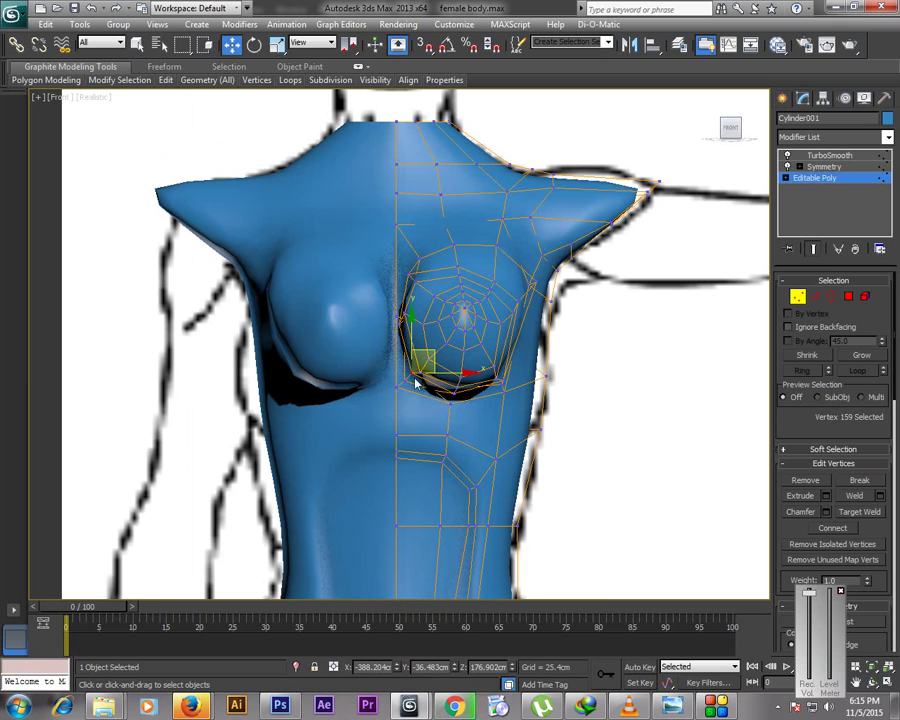
pyautogui.keyDown('ctrl'); pyautogui.click(421, 375); pyautogui.keyUp('ctrl')
pyautogui.moveTo(437, 355); pyautogui.dragTo(427, 360)
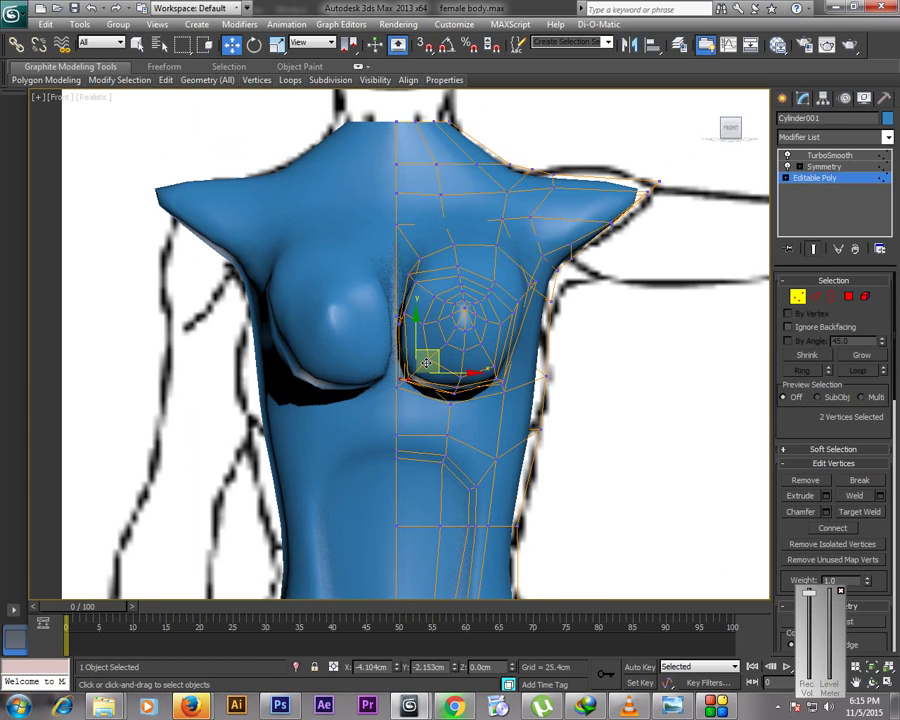
pyautogui.click(437, 399)
# Try to scale the outer edge loop around the breast uniformly
pyautogui.scroll(-3, 438, 400)
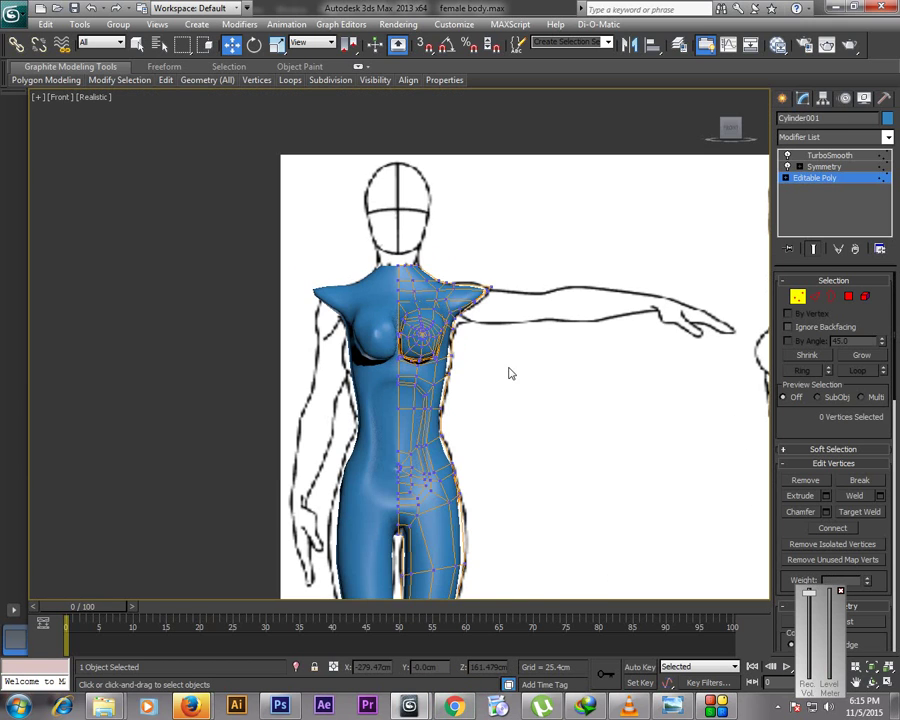
pyautogui.scroll(4, 504, 370)
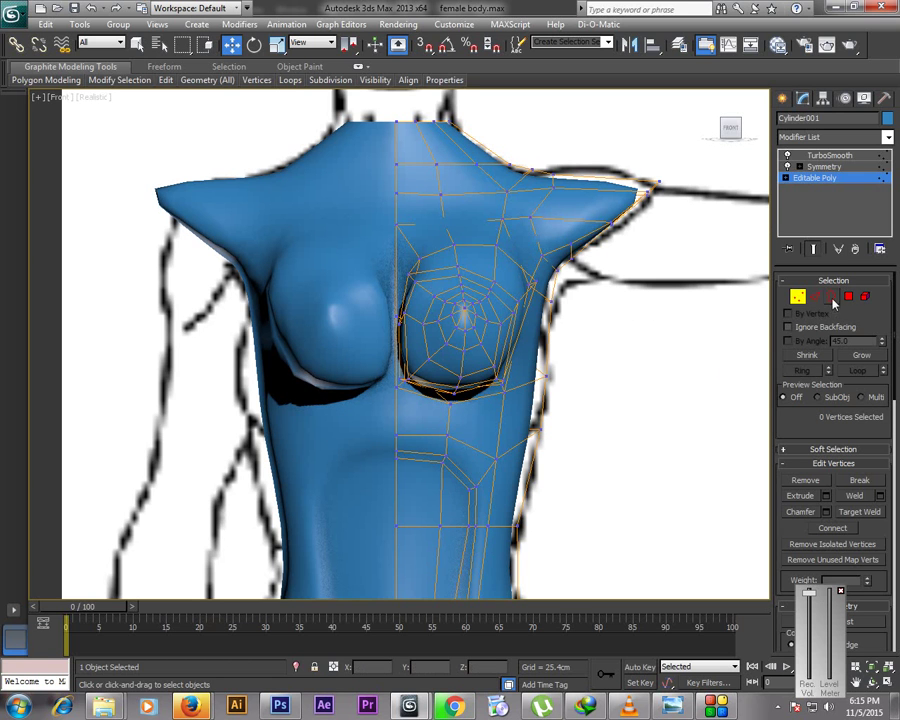
pyautogui.click(816, 297)
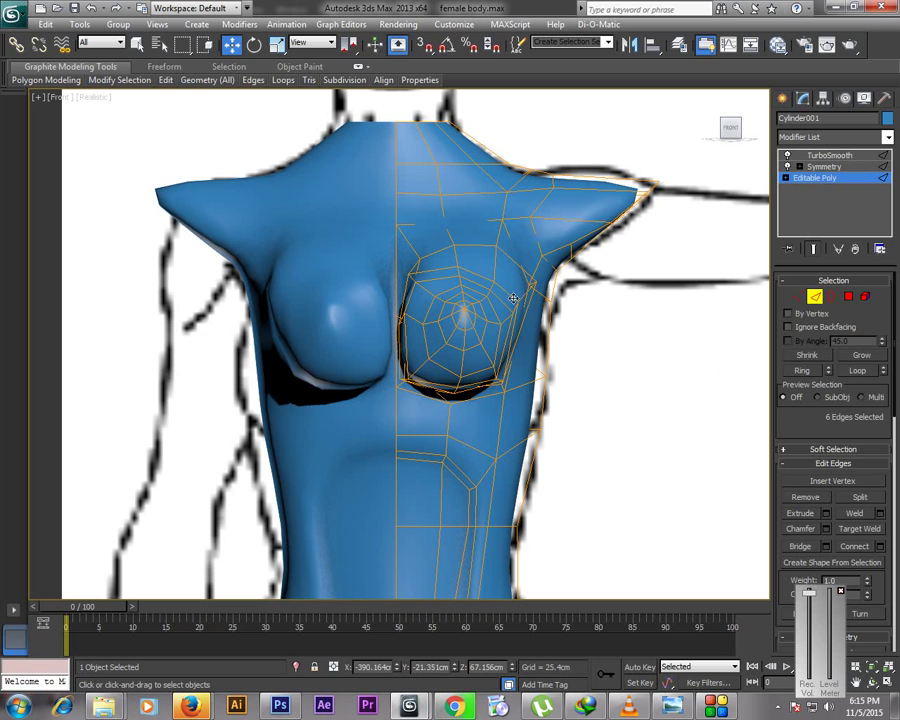
pyautogui.doubleClick(513, 298)
pyautogui.press('r')
pyautogui.moveTo(452, 320); pyautogui.dragTo(451, 339)
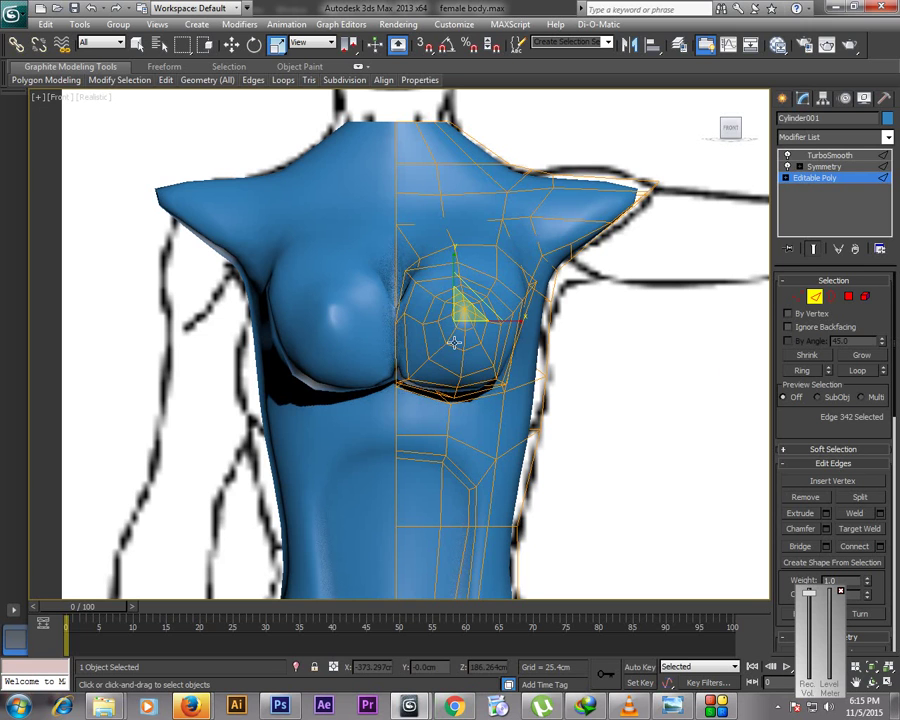
pyautogui.hotkey('ctrl', 'z')
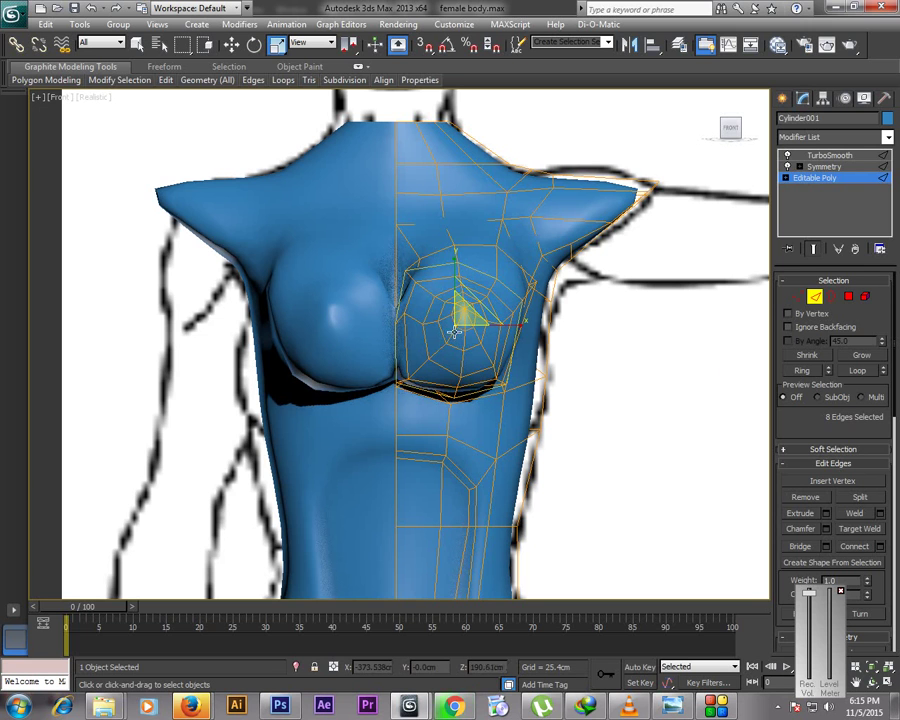
pyautogui.hotkey('ctrl', 'z')
# Scale the breast's concentric edge loops to round its form, enlarging the inner loop around the tip to about 163 percent
pyautogui.moveTo(459, 325); pyautogui.dragTo(435, 327)
pyautogui.doubleClick(414, 285)
pyautogui.moveTo(460, 323); pyautogui.dragTo(461, 299)
pyautogui.doubleClick(441, 334)
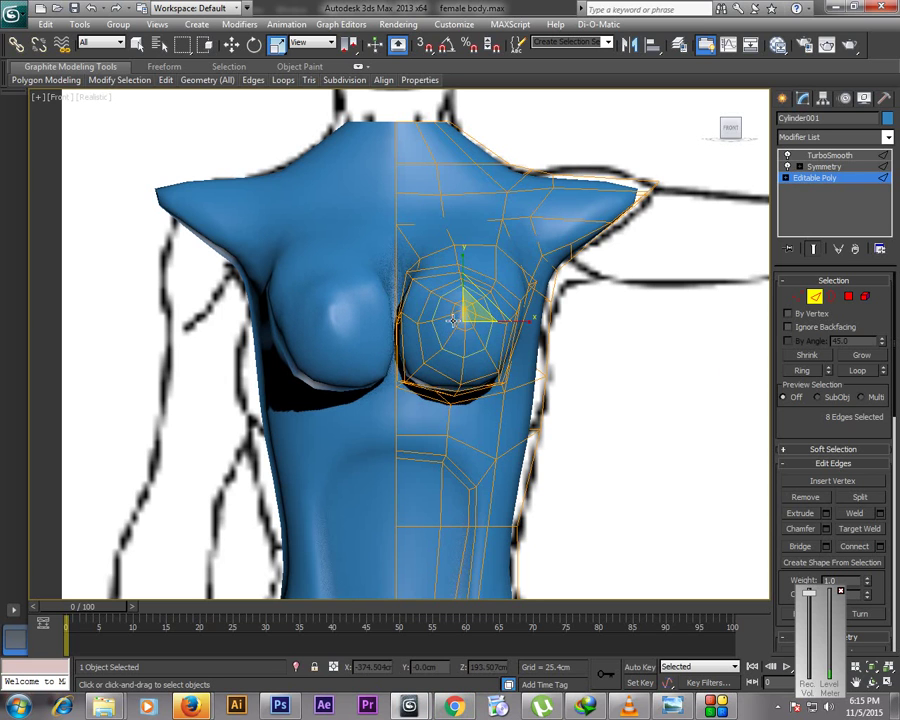
pyautogui.doubleClick(451, 320)
pyautogui.moveTo(465, 305); pyautogui.dragTo(455, 265)
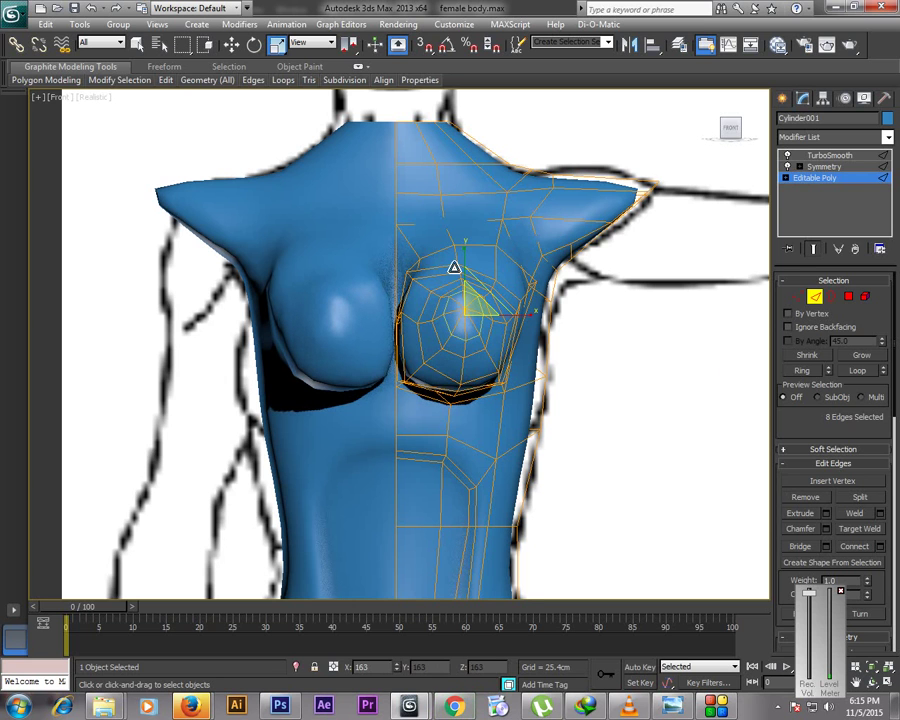
# Chamfer the vertex at the breast's tip by about 1.345 cm
pyautogui.click(797, 297)
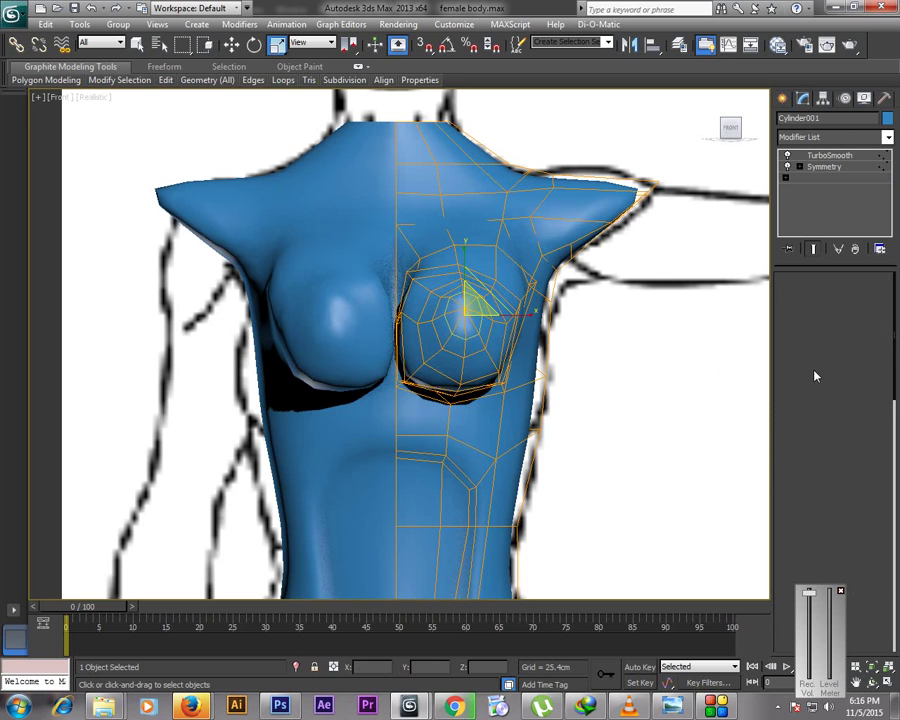
pyautogui.scroll(3, 488, 338)
pyautogui.scroll(2, 488, 338)
pyautogui.moveTo(562, 298); pyautogui.dragTo(508, 338, button='middle')
pyautogui.click(530, 282)
pyautogui.rightClick(530, 322)
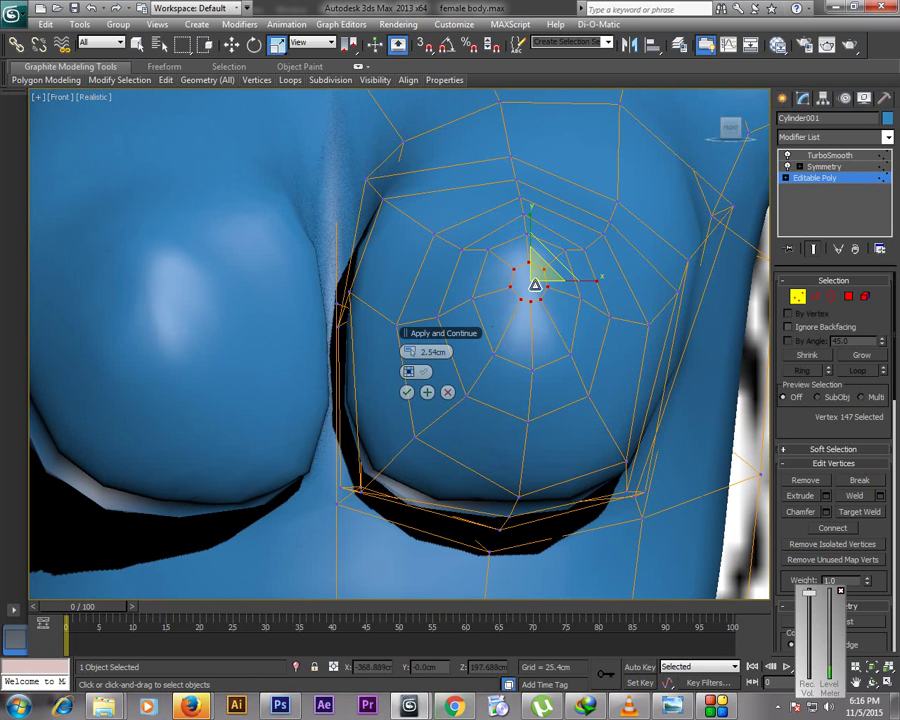
pyautogui.moveTo(410, 351); pyautogui.dragTo(403, 352)
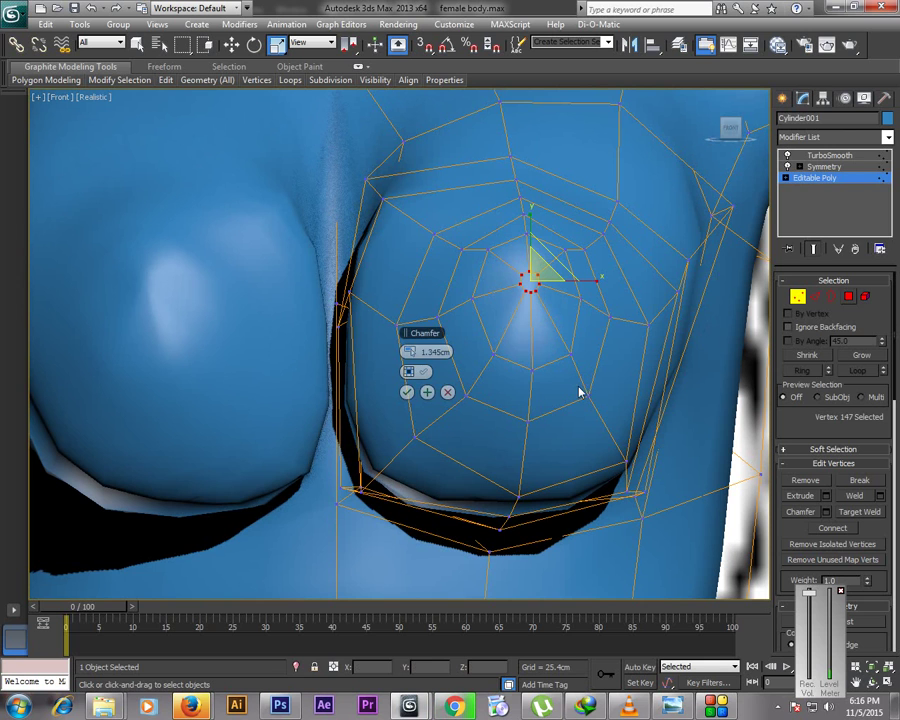
pyautogui.press('Return')
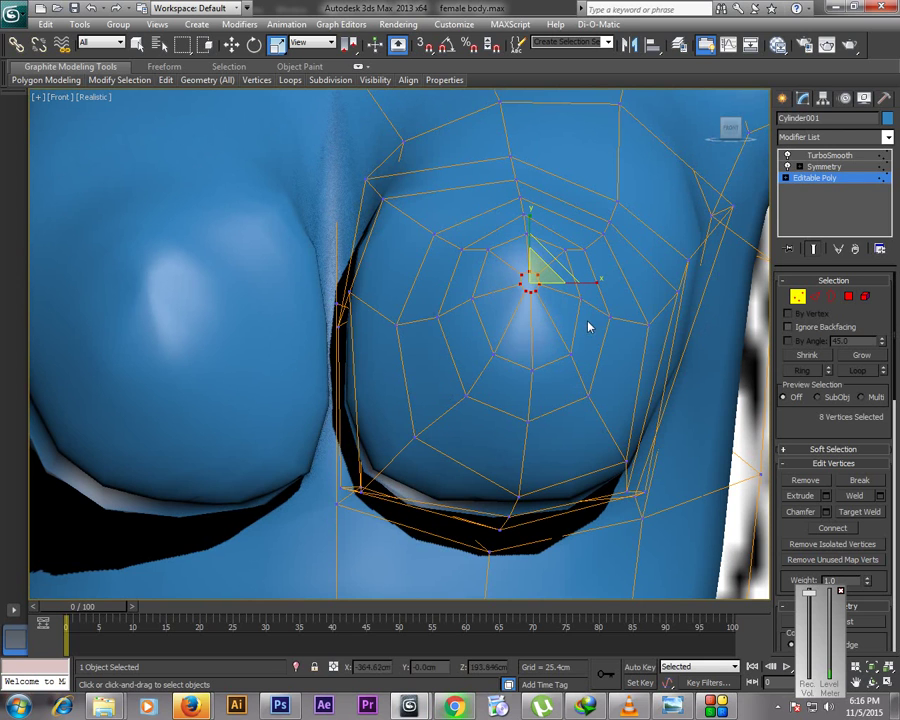
# Extrude the small chamfered polygon at the breast's tip outward by 3.462 cm to form the nipple
pyautogui.click(848, 298)
pyautogui.click(549, 301)
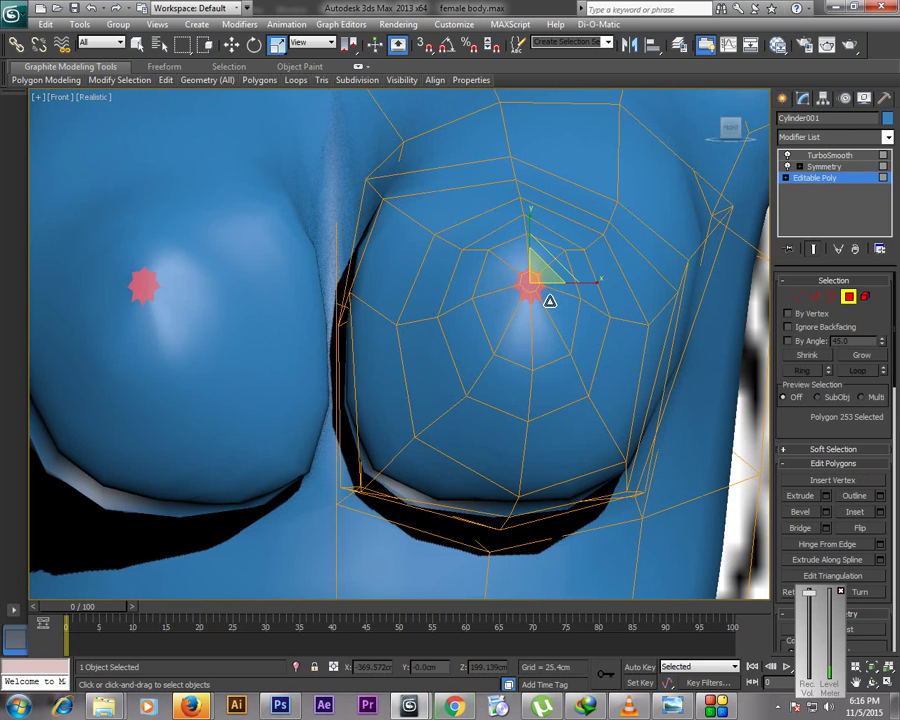
pyautogui.rightClick(549, 315)
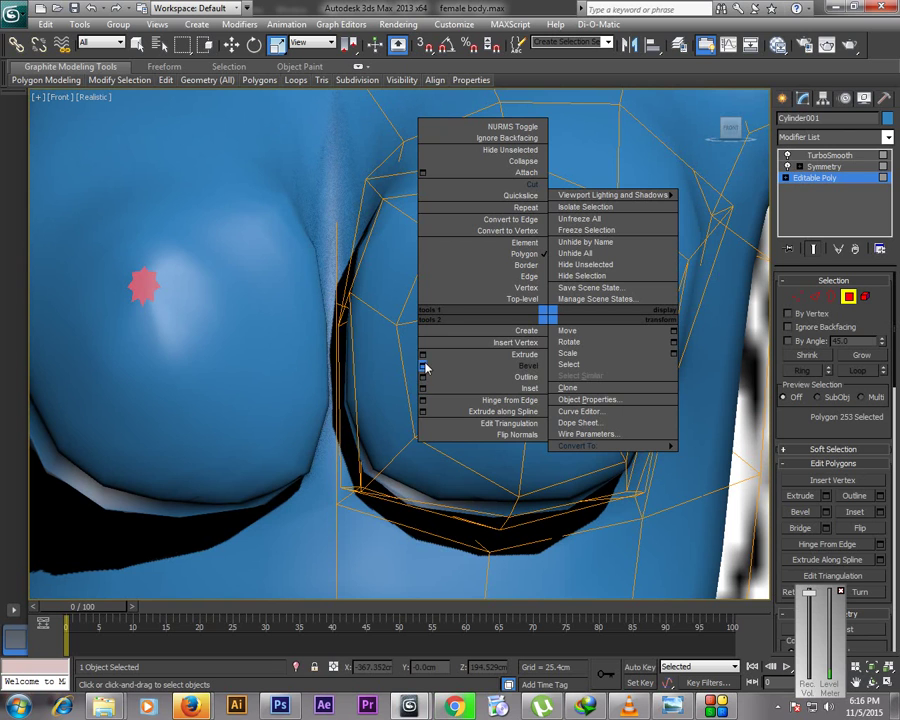
pyautogui.click(424, 354)
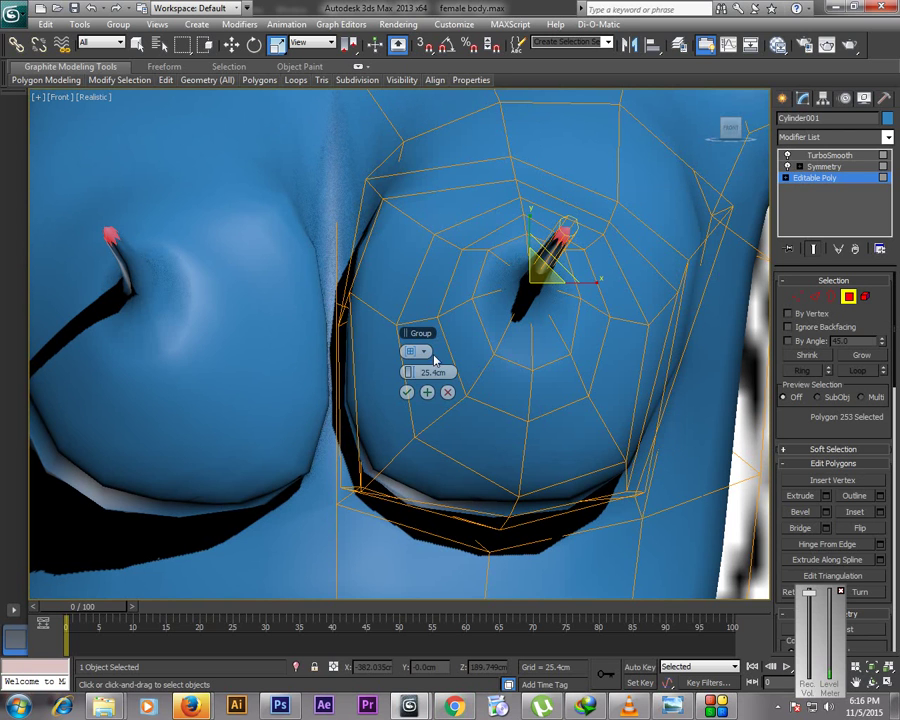
pyautogui.moveTo(418, 375); pyautogui.dragTo(229, 372)
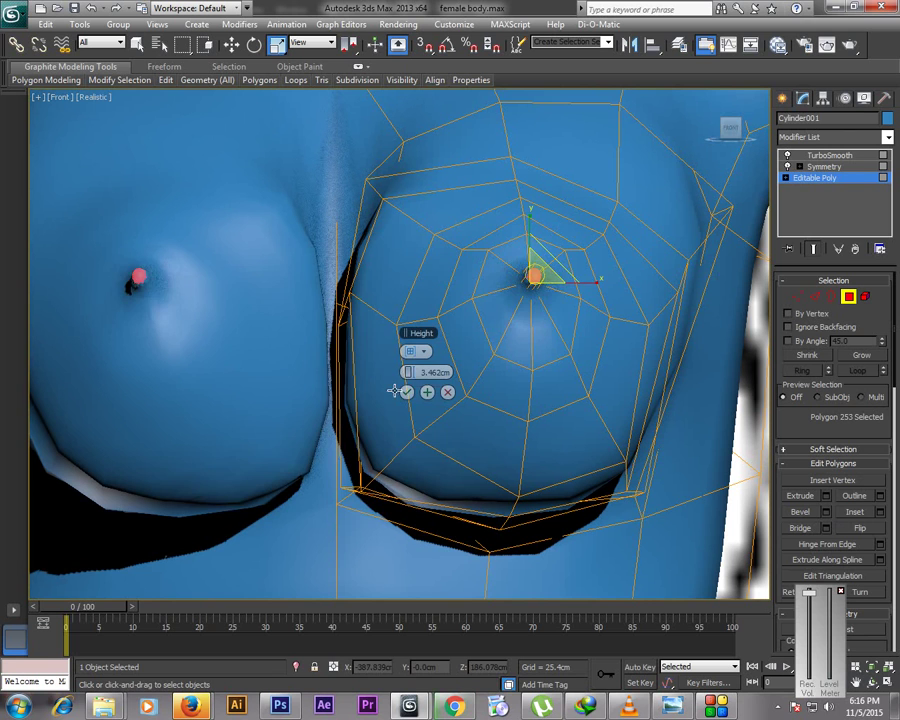
pyautogui.click(395, 391)
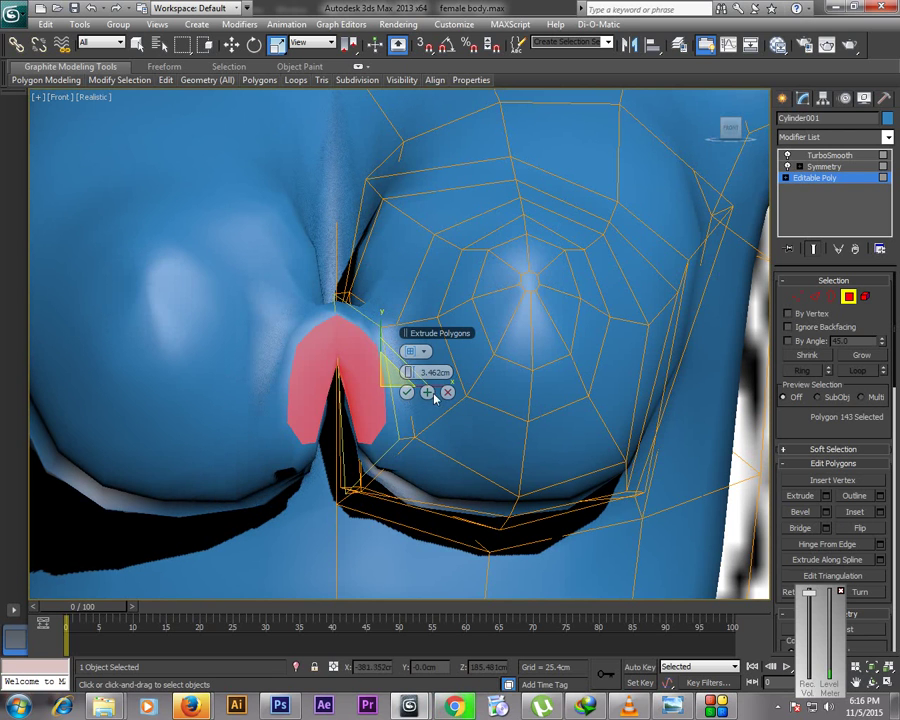
pyautogui.click(532, 282)
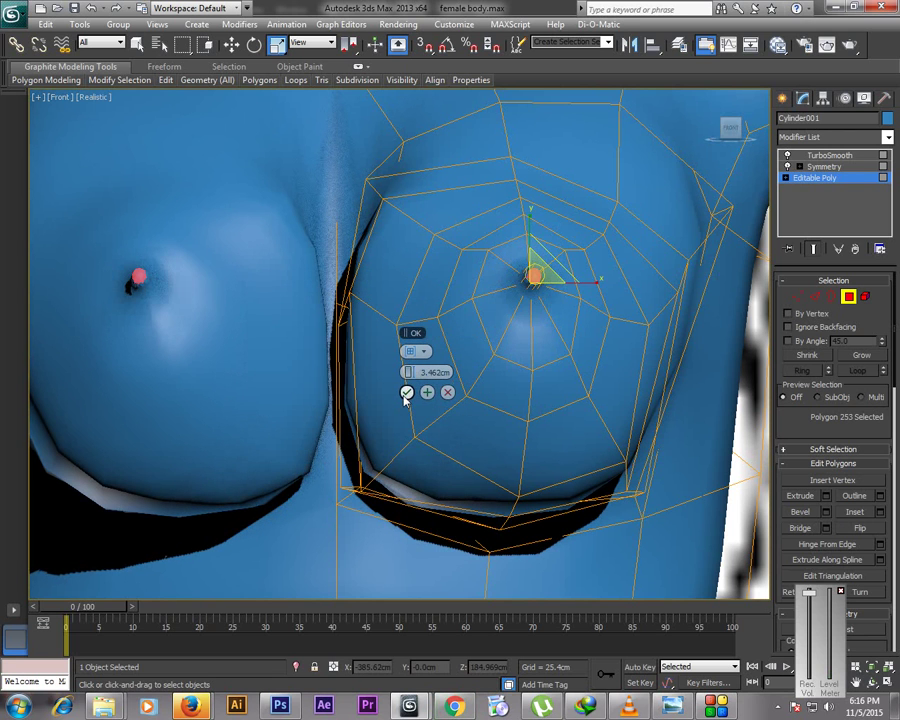
pyautogui.click(406, 393)
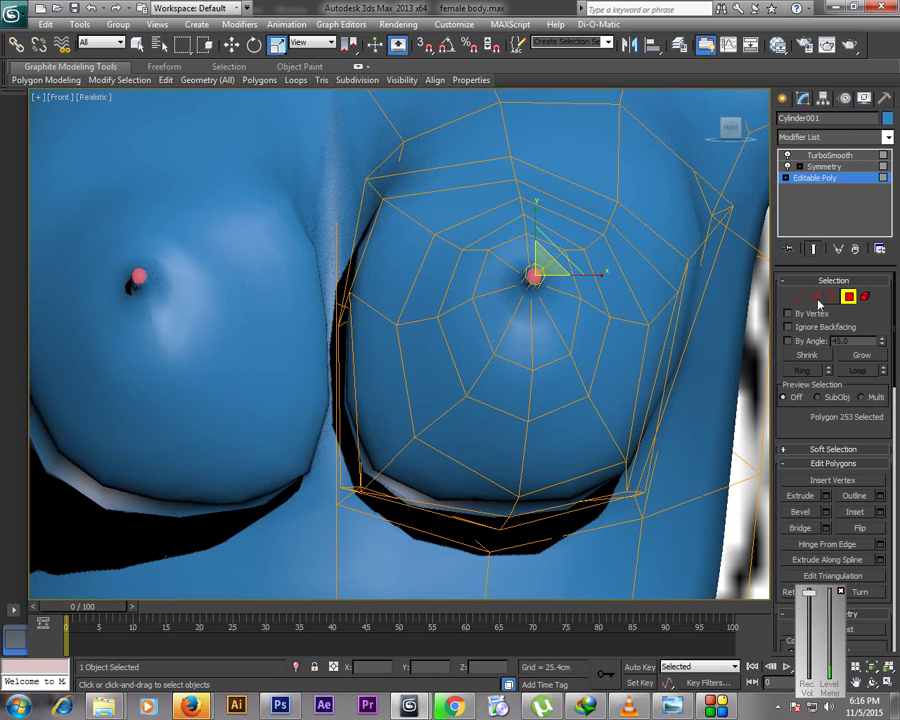
# Inset the nipple's end polygon by 0.3 cm
pyautogui.rightClick(585, 331)
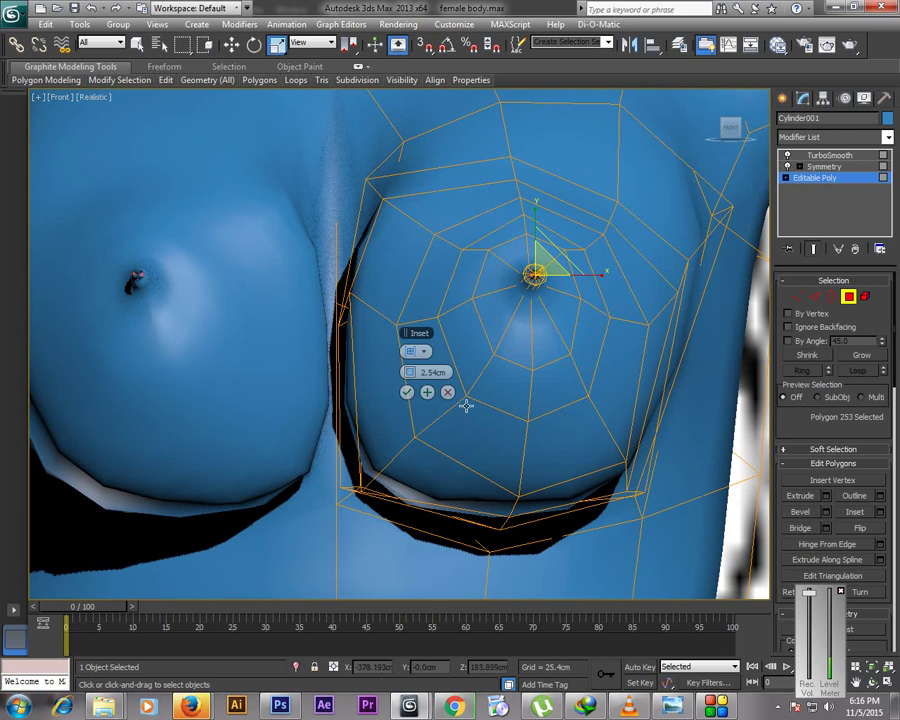
pyautogui.rightClick(413, 373)
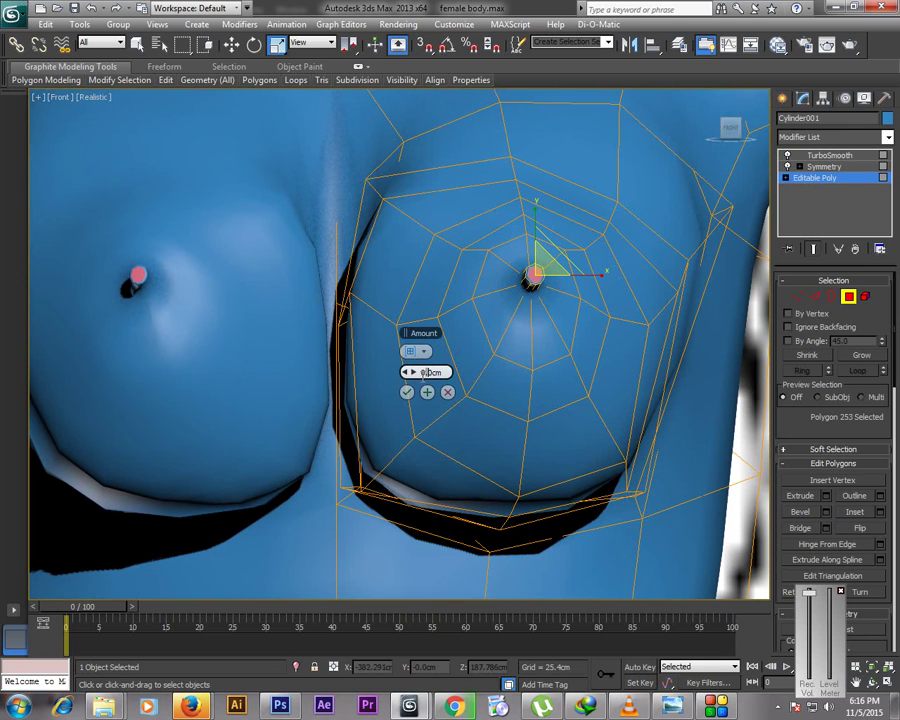
pyautogui.moveTo(428, 372); pyautogui.dragTo(449, 373)
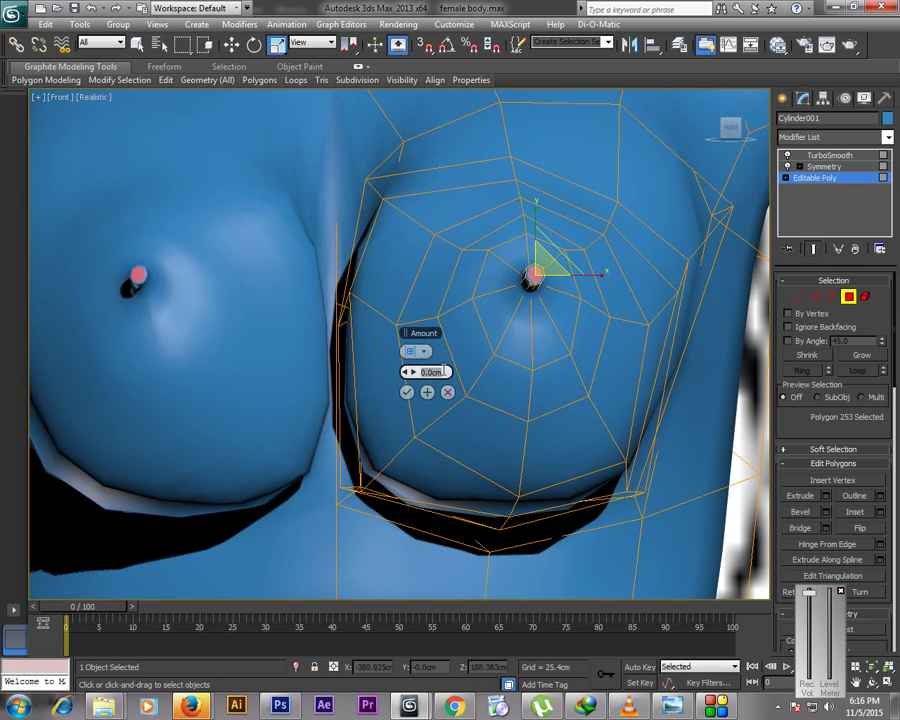
pyautogui.write('0.3')
pyautogui.click(427, 396)
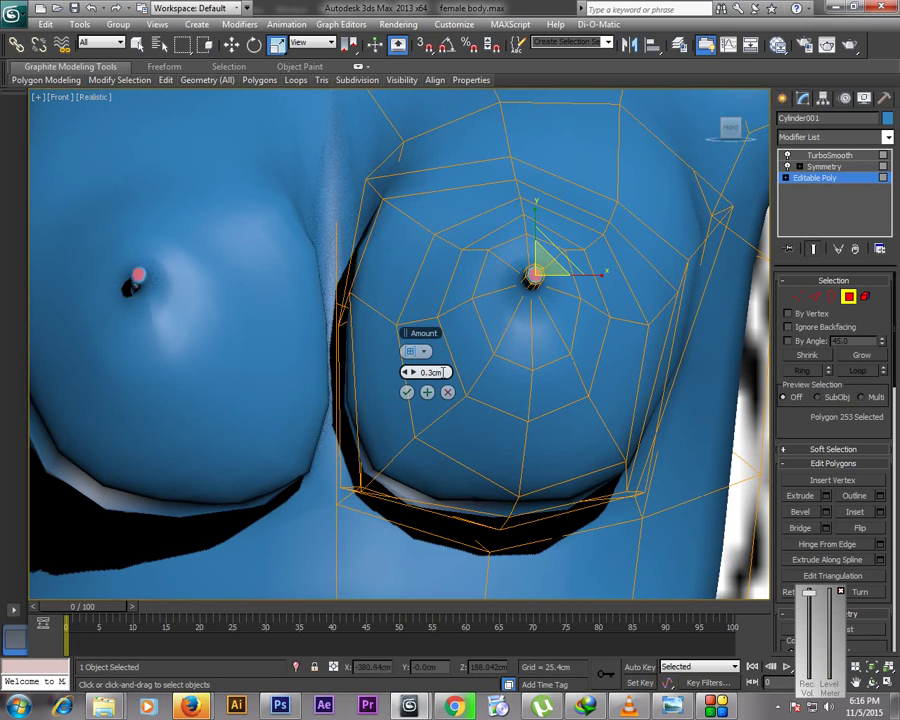
pyautogui.click(406, 392)
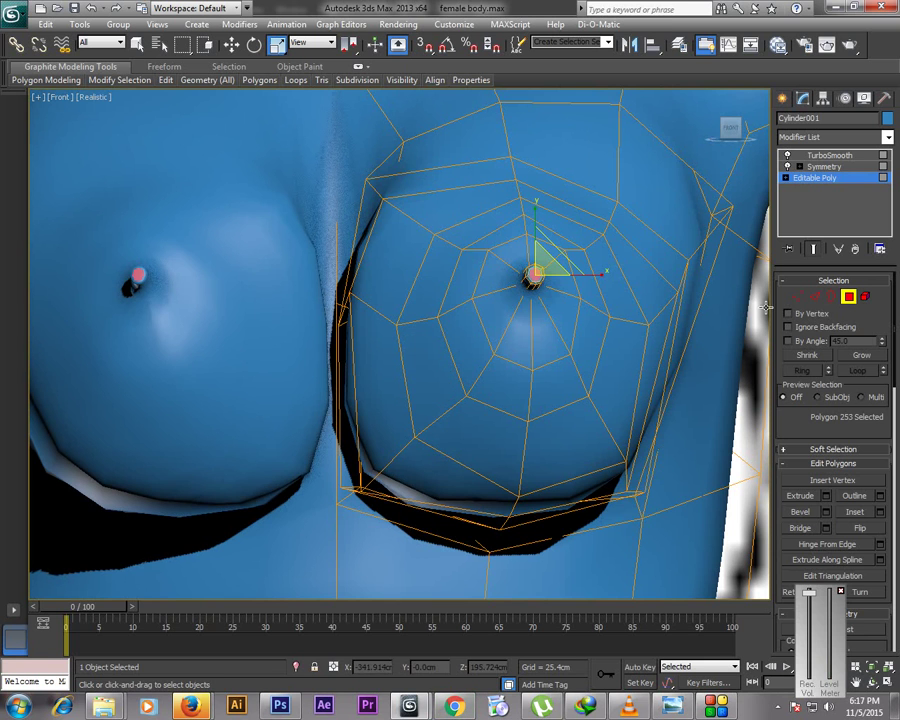
# Leave polygon editing and examine the smoothed body with its nipples in the side, front and perspective views
pyautogui.click(849, 298)
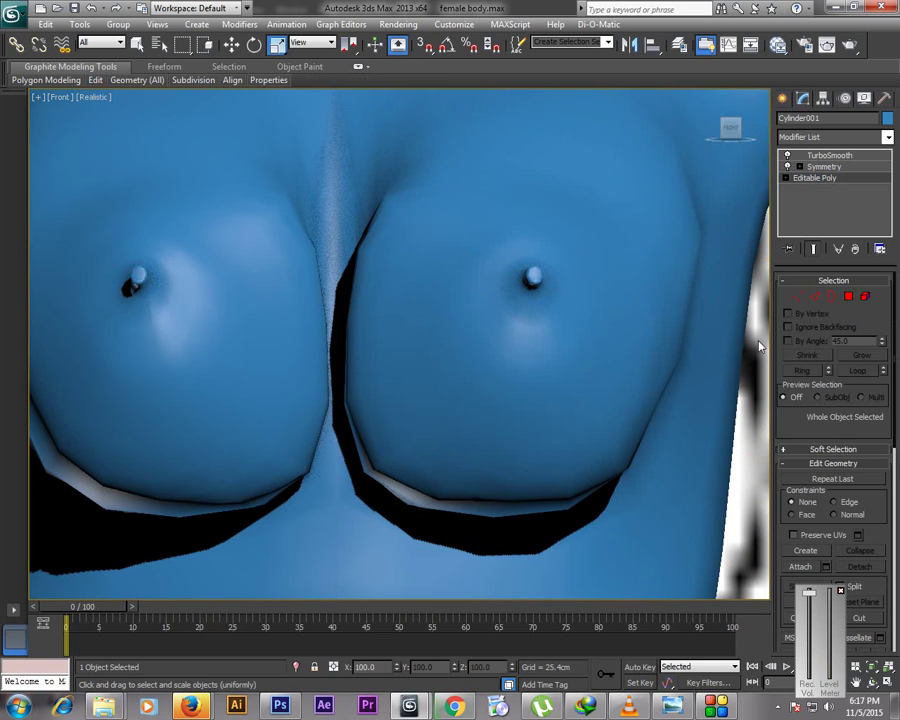
pyautogui.click(873, 682)
pyautogui.moveTo(506, 306); pyautogui.dragTo(402, 300)
pyautogui.scroll(-8, 398, 286)
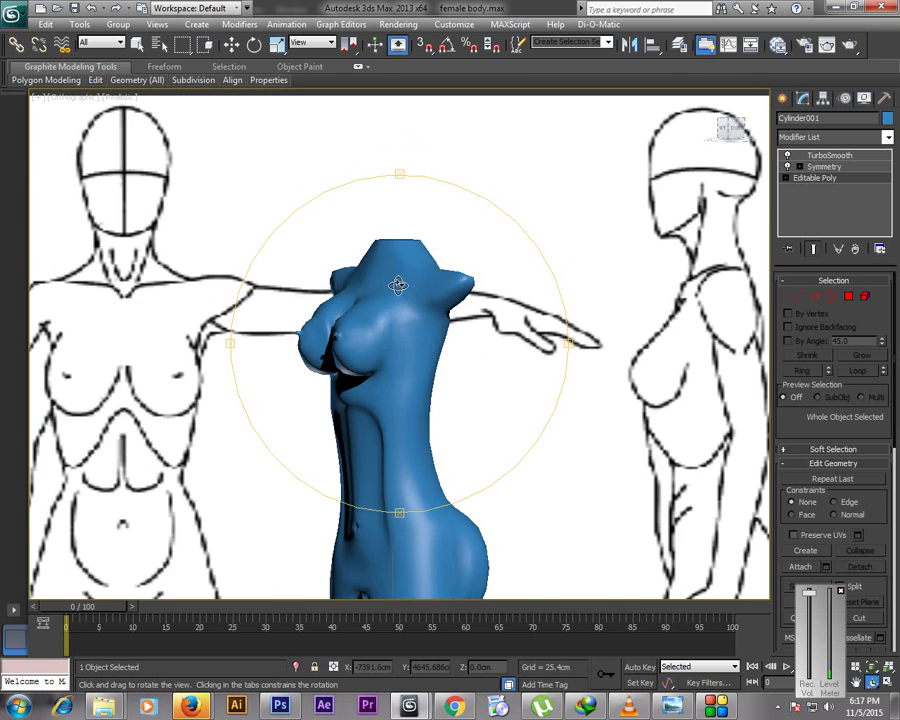
pyautogui.moveTo(398, 286)
pyautogui.keyDown('alt'); pyautogui.mouseDown(button='middle')
pyautogui.moveTo(402, 301)
pyautogui.moveTo(388, 307)
pyautogui.mouseUp(button='middle'); pyautogui.keyUp('alt')
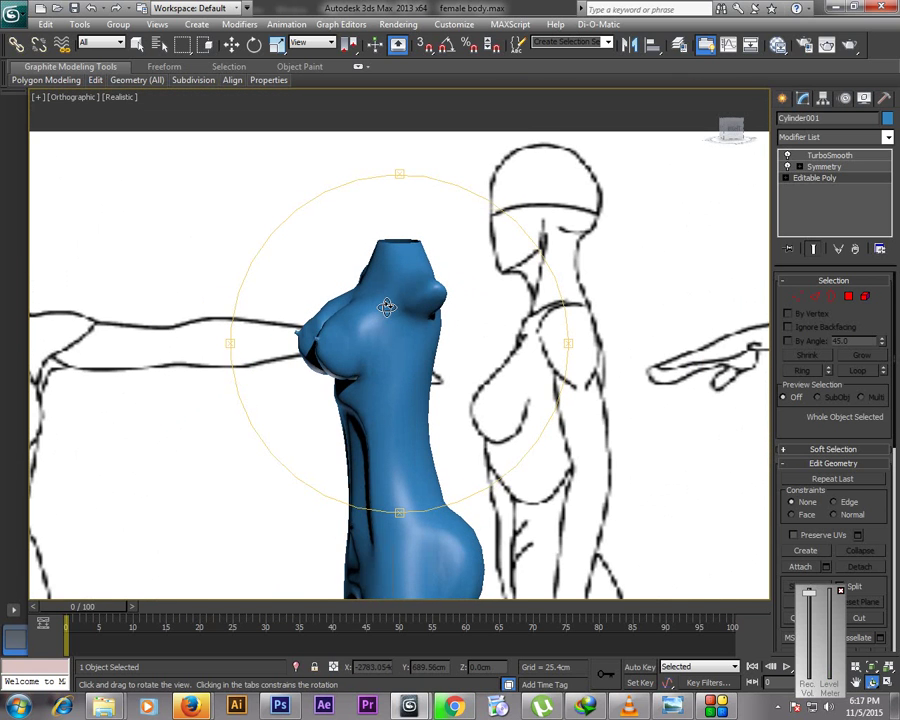
pyautogui.press('f')
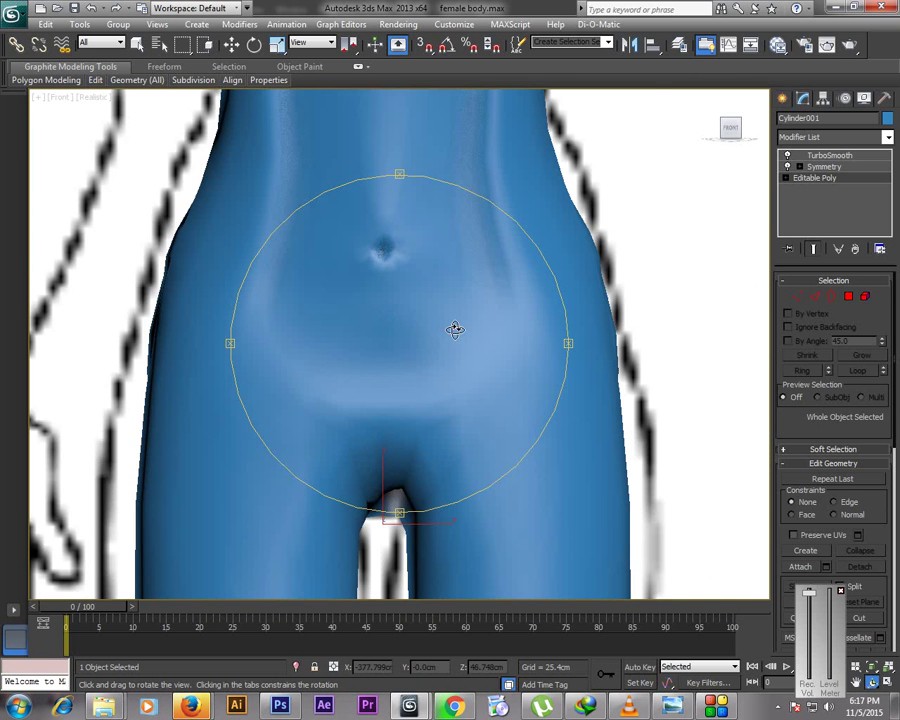
pyautogui.rightClick(472, 387)
pyautogui.hotkey('alt', 'w')
pyautogui.click(561, 508)
pyautogui.hotkey('alt', 'w')
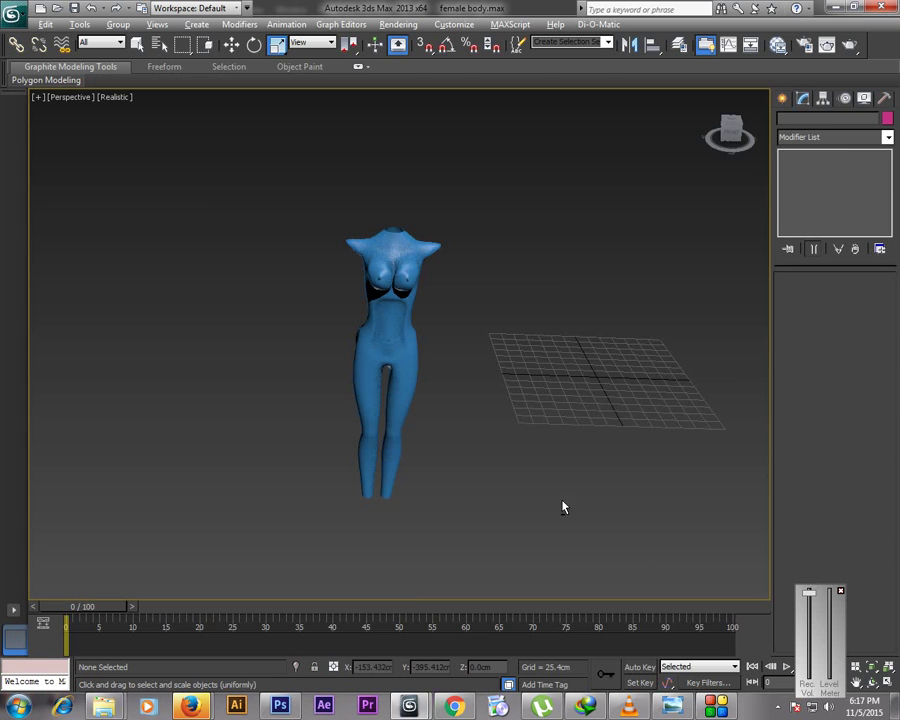
# Examine the body around in perspective, with and without edged faces, closing in on the hips and crotch from the side
pyautogui.click(873, 683)
pyautogui.moveTo(404, 290); pyautogui.dragTo(503, 378)
pyautogui.press('F4')
pyautogui.press('F4')
pyautogui.rightClick(503, 378)
pyautogui.click(857, 681)
pyautogui.moveTo(725, 587); pyautogui.dragTo(534, 430)
pyautogui.scroll(2, 577, 409)
pyautogui.scroll(-1, 489, 330)
pyautogui.rightClick(489, 330)
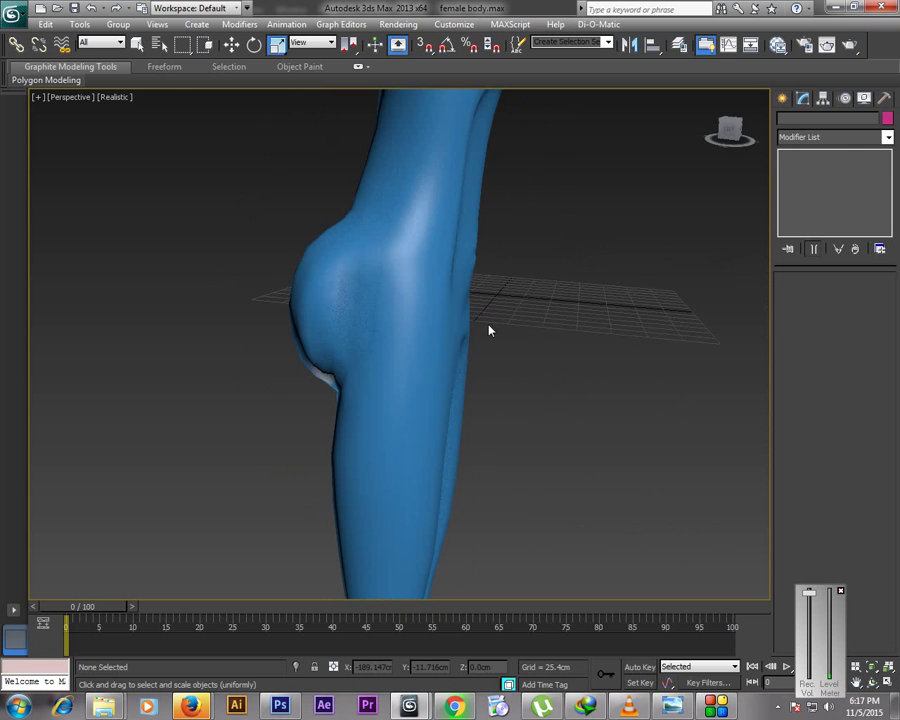
# Edit the body's vertices and move the front vertex at the crotch about 4 cm back along Y
pyautogui.click(458, 327)
pyautogui.click(818, 177)
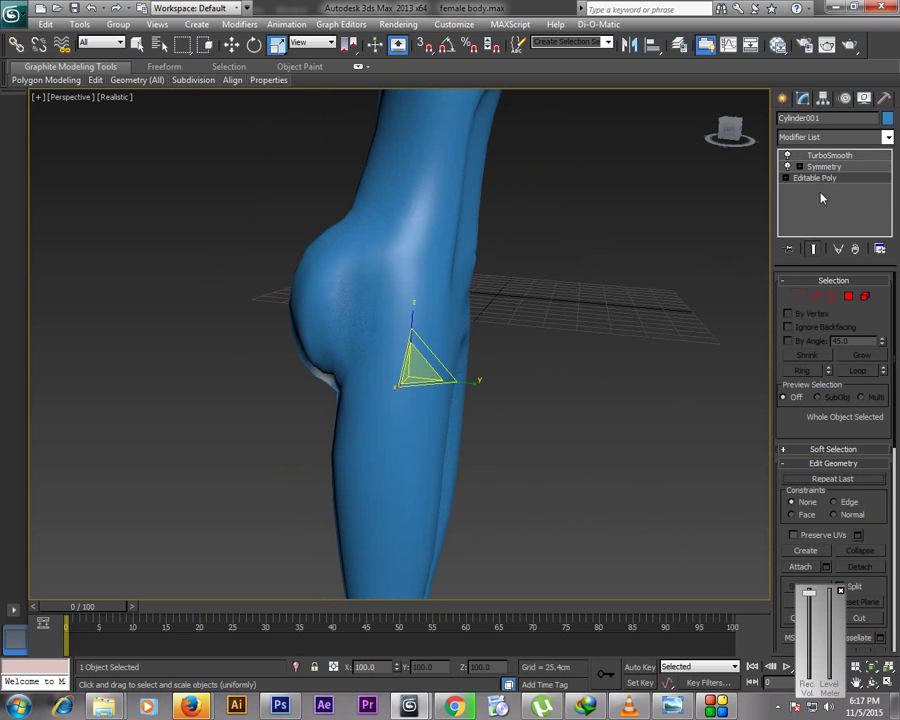
pyautogui.press('1')
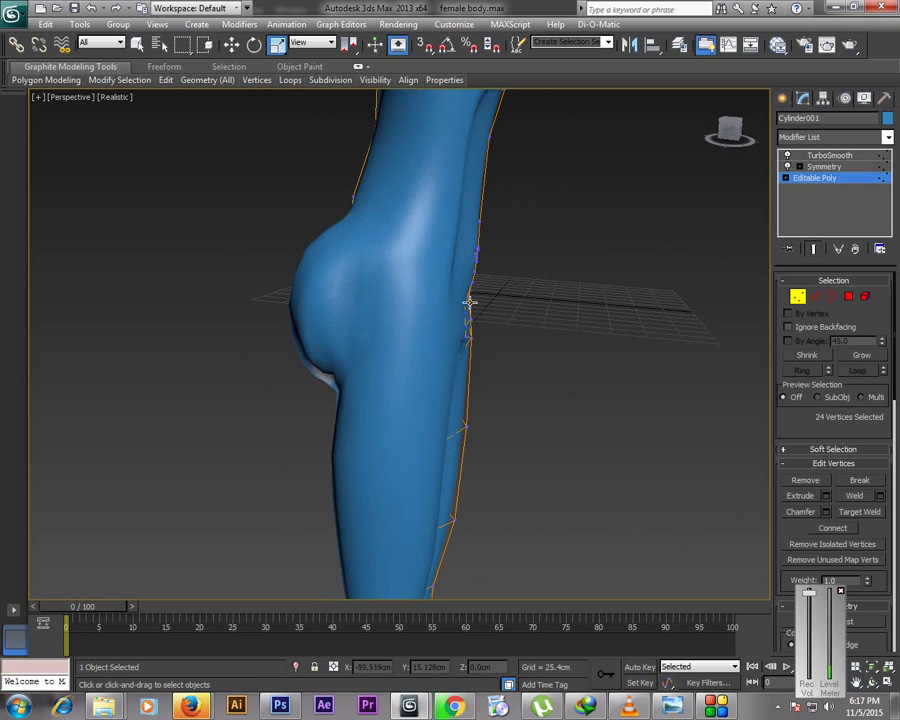
pyautogui.click(462, 340)
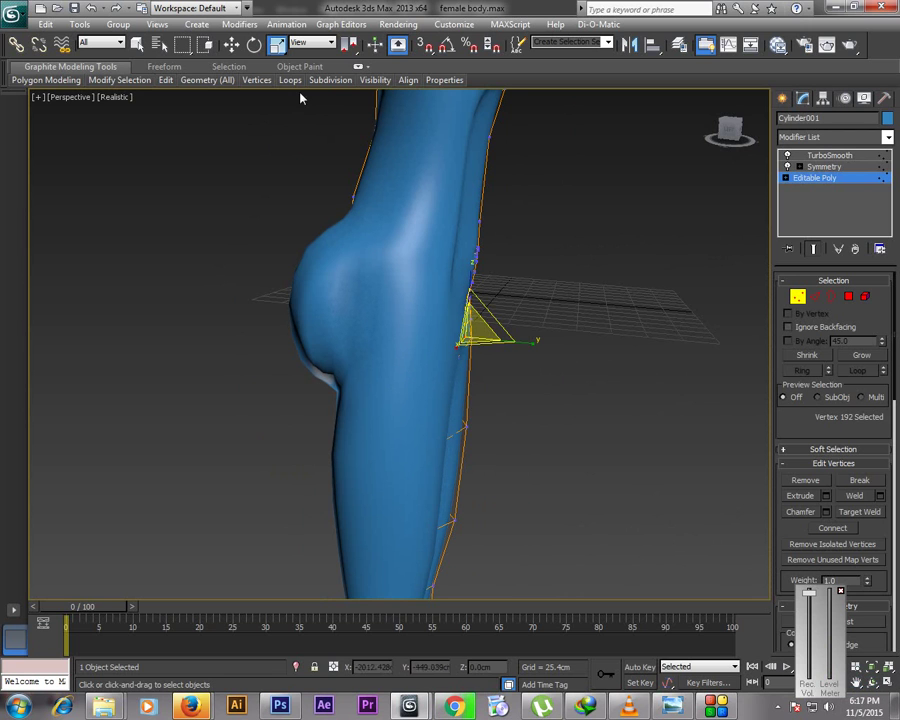
pyautogui.click(234, 46)
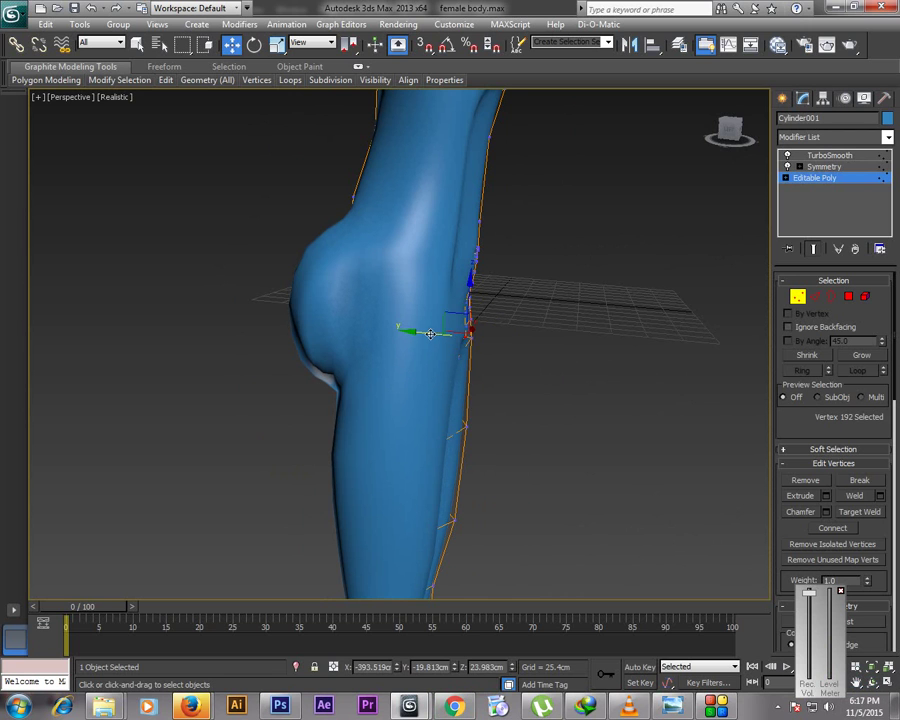
pyautogui.moveTo(422, 334); pyautogui.dragTo(458, 312)
pyautogui.click(474, 319)
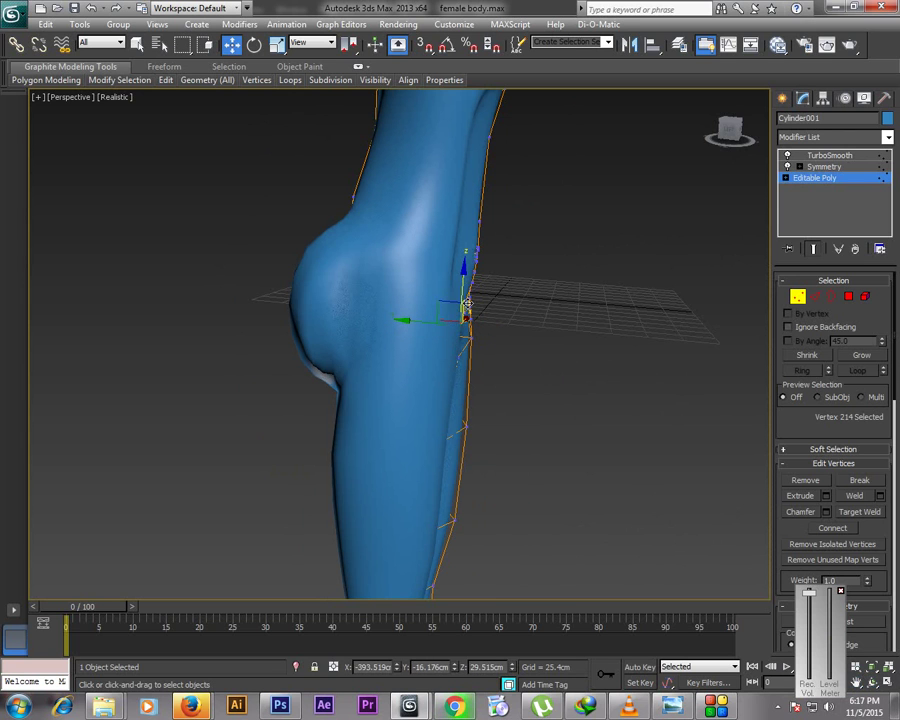
pyautogui.click(460, 334)
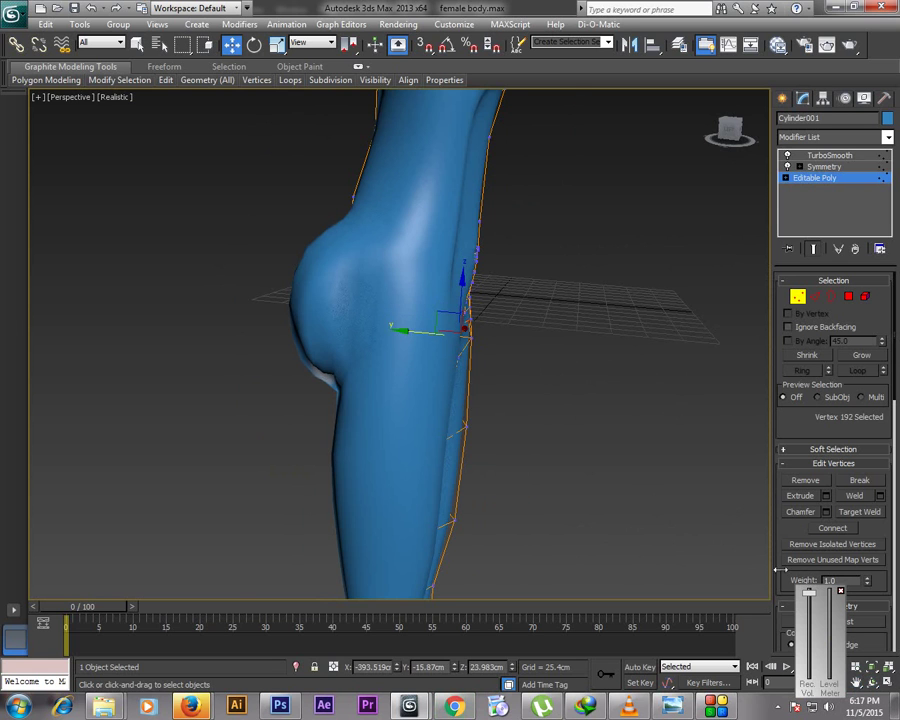
# Push the neighbouring vertices up the pubic area's front profile back along Y, the first by about 1.3 cm and the second by about 1 cm
pyautogui.click(855, 683)
pyautogui.scroll(3, 544, 346)
pyautogui.moveTo(544, 346); pyautogui.dragTo(467, 367)
pyautogui.press('w')
pyautogui.click(473, 285)
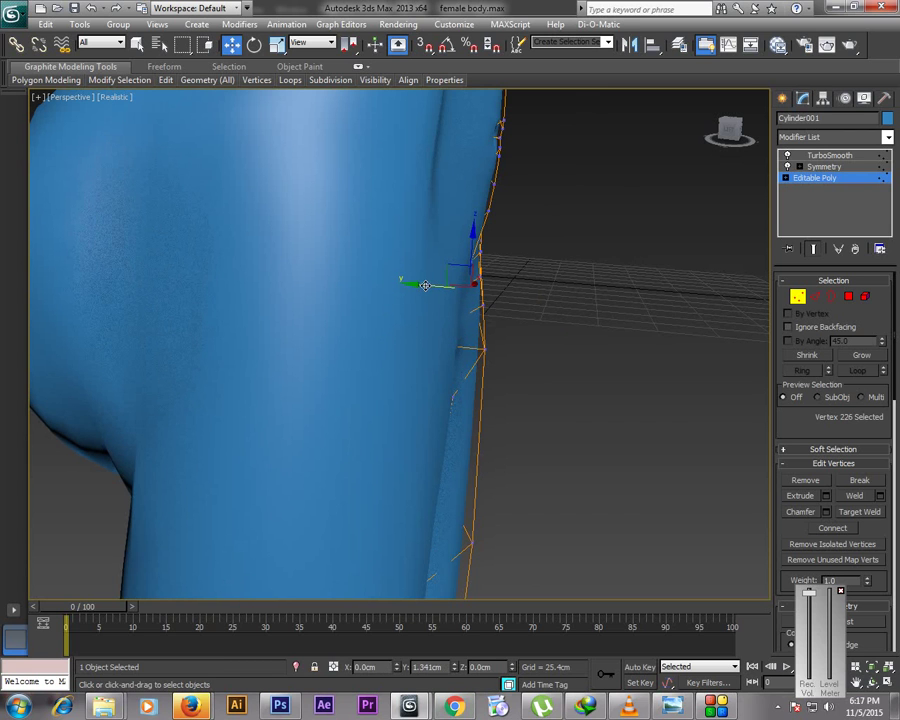
pyautogui.click(475, 255)
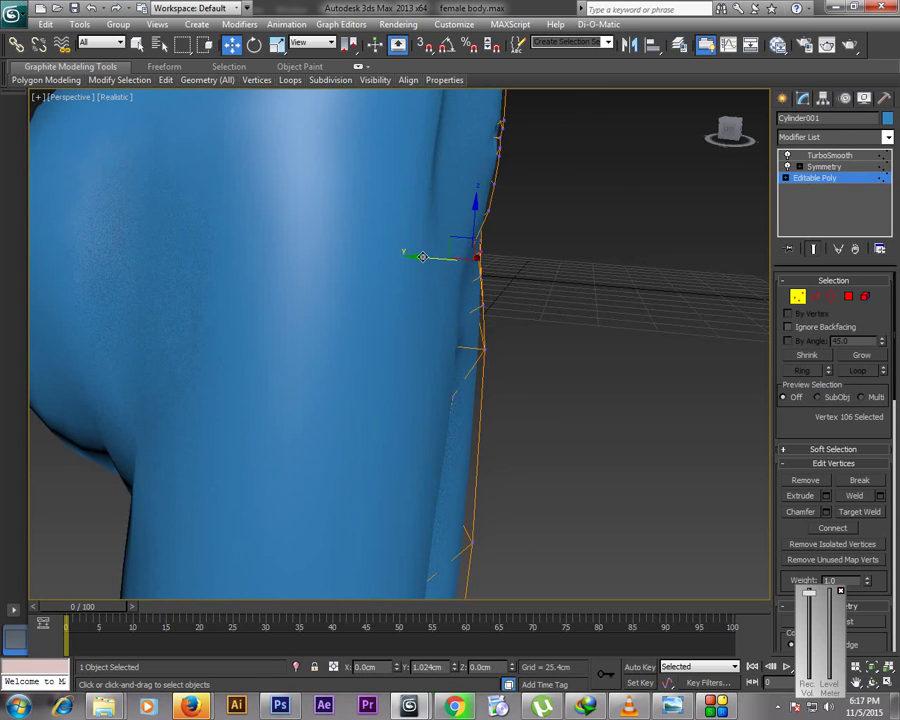
pyautogui.moveTo(483, 213); pyautogui.dragTo(487, 212)
pyautogui.click(487, 209)
pyautogui.moveTo(472, 296); pyautogui.dragTo(448, 345)
# Move the inner-thigh vertex just below the crotch about 2.3 cm back along Y
pyautogui.click(485, 350)
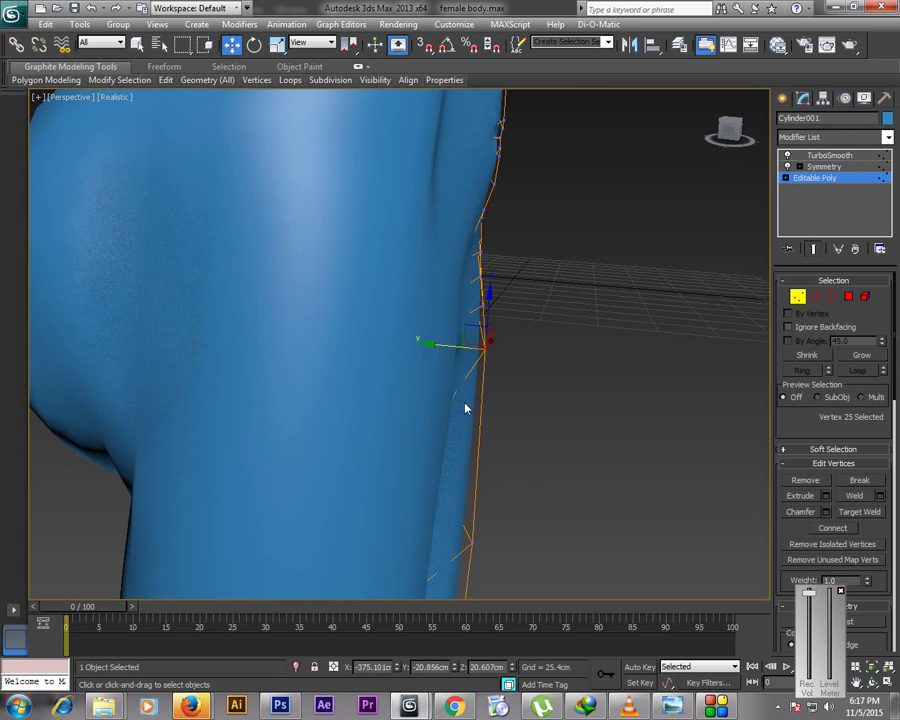
pyautogui.click(455, 388)
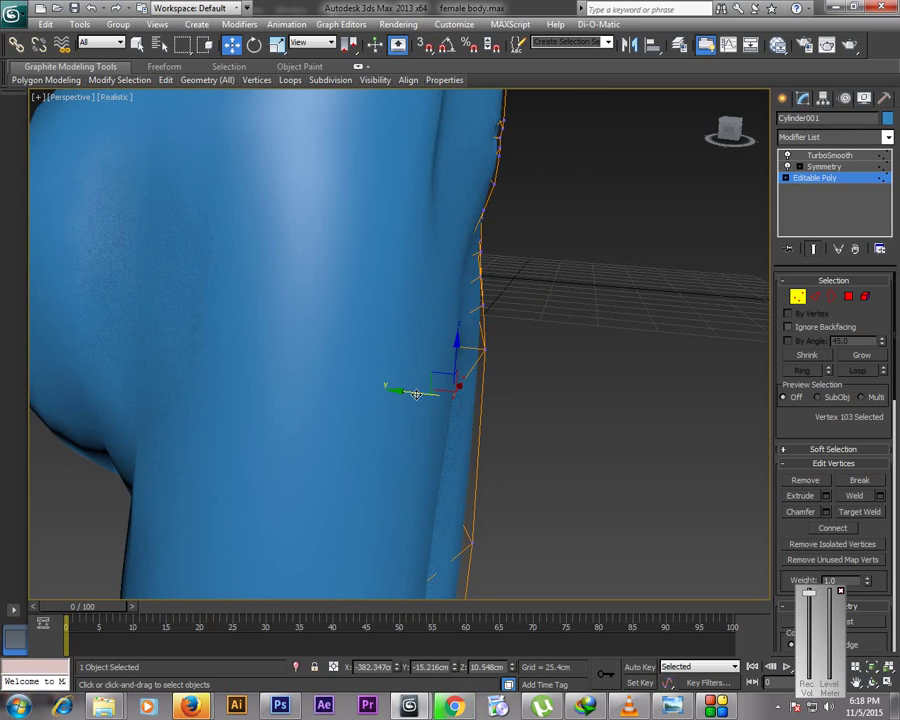
pyautogui.moveTo(411, 392); pyautogui.dragTo(405, 389)
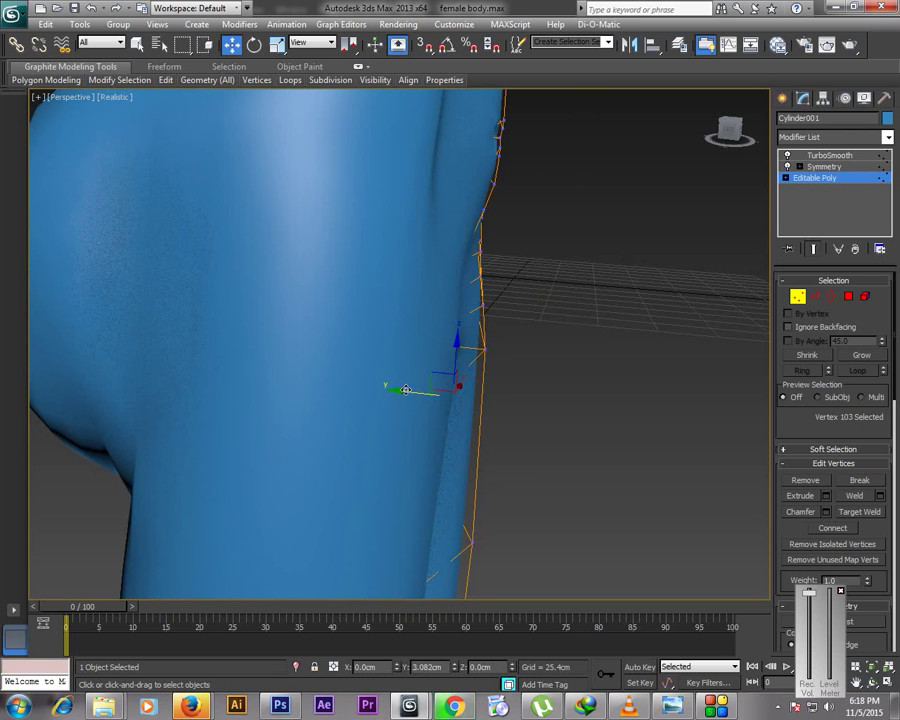
# Move the vertex at the top of the leg gap back along Y, and the adjacent front thigh vertex back by about 3.9 cm
pyautogui.click(871, 681)
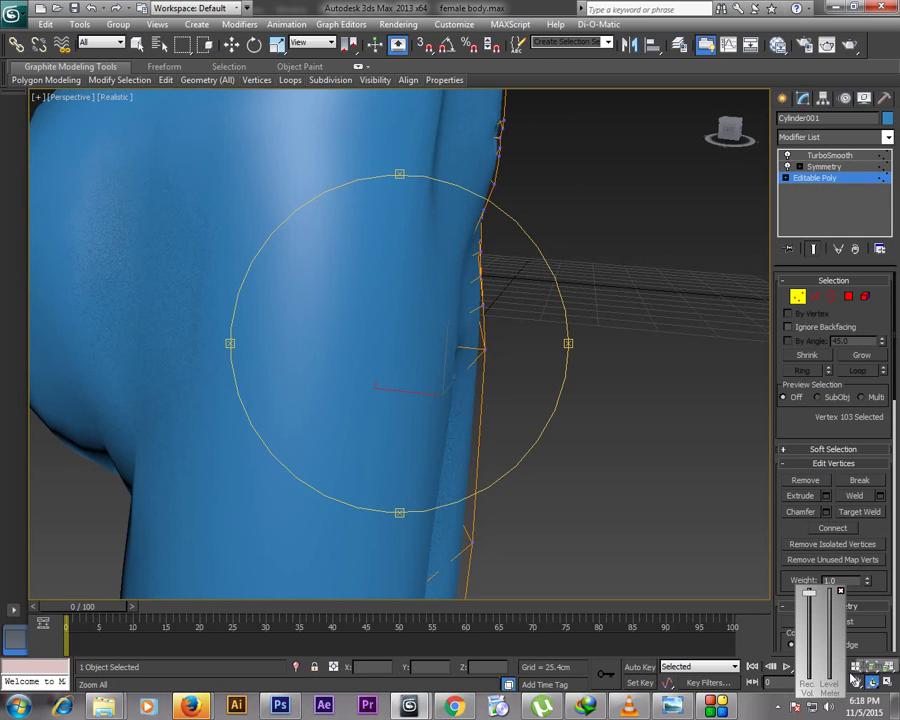
pyautogui.moveTo(522, 380); pyautogui.dragTo(382, 348)
pyautogui.rightClick(391, 337)
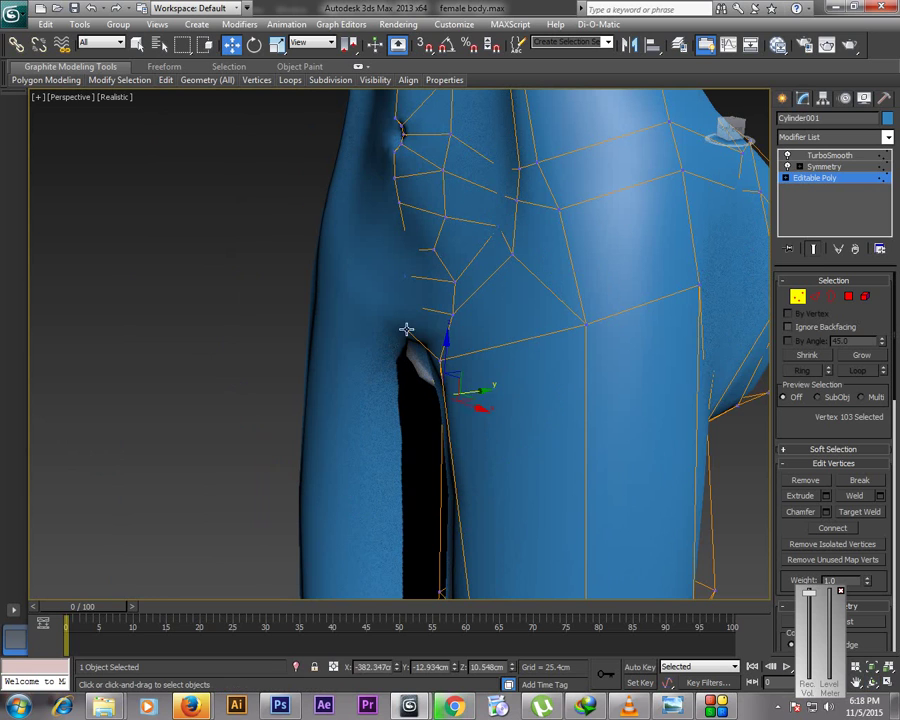
pyautogui.click(410, 333)
pyautogui.moveTo(446, 326); pyautogui.dragTo(461, 329)
pyautogui.click(445, 358)
pyautogui.moveTo(478, 356); pyautogui.dragTo(484, 355)
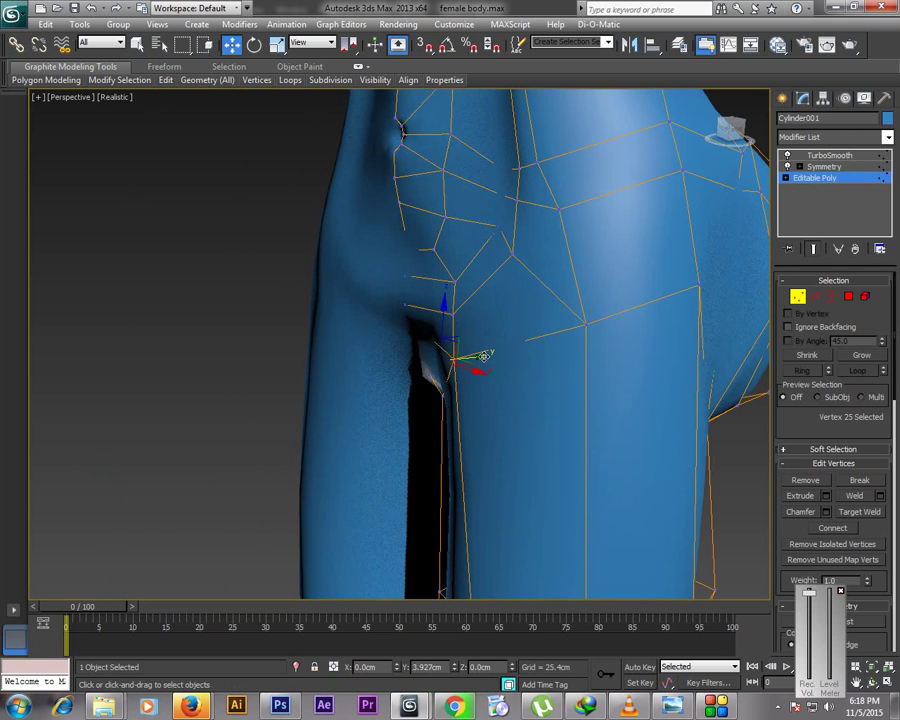
# Move the inner-thigh vertex below the crotch back along Y, and the front thigh vertex beneath it slightly back too
pyautogui.hotkey('ctrl', 'r')
pyautogui.moveTo(424, 314); pyautogui.dragTo(612, 323)
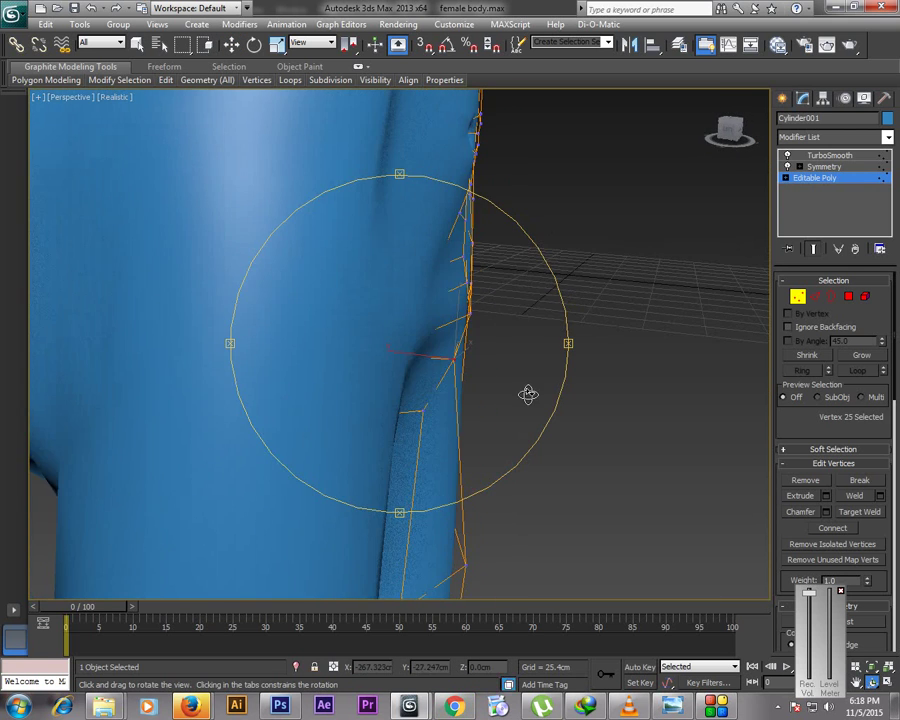
pyautogui.press('w')
pyautogui.click(422, 410)
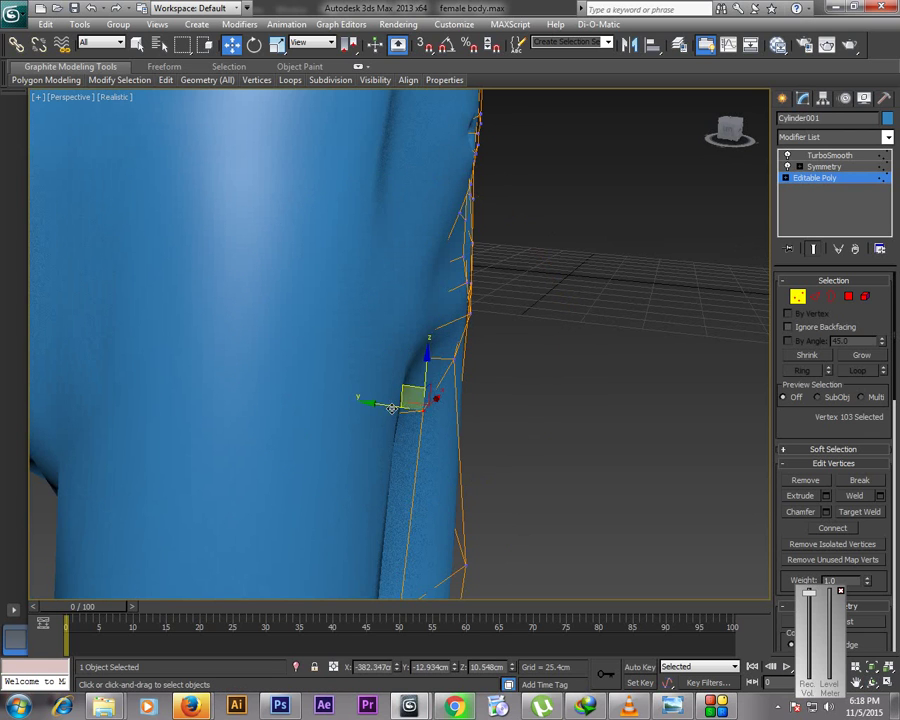
pyautogui.moveTo(383, 403); pyautogui.dragTo(334, 399)
pyautogui.click(465, 545)
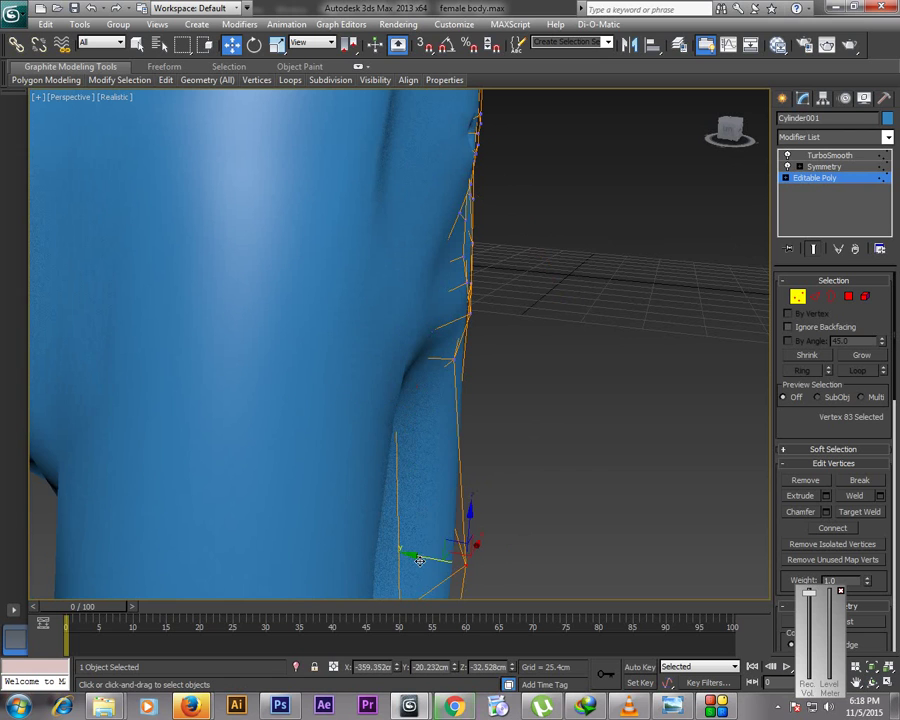
pyautogui.moveTo(415, 560); pyautogui.dragTo(400, 556)
pyautogui.click(564, 538)
# Leave vertex editing and change the body's object colour to the light grey custom colour
pyautogui.scroll(-5, 560, 541)
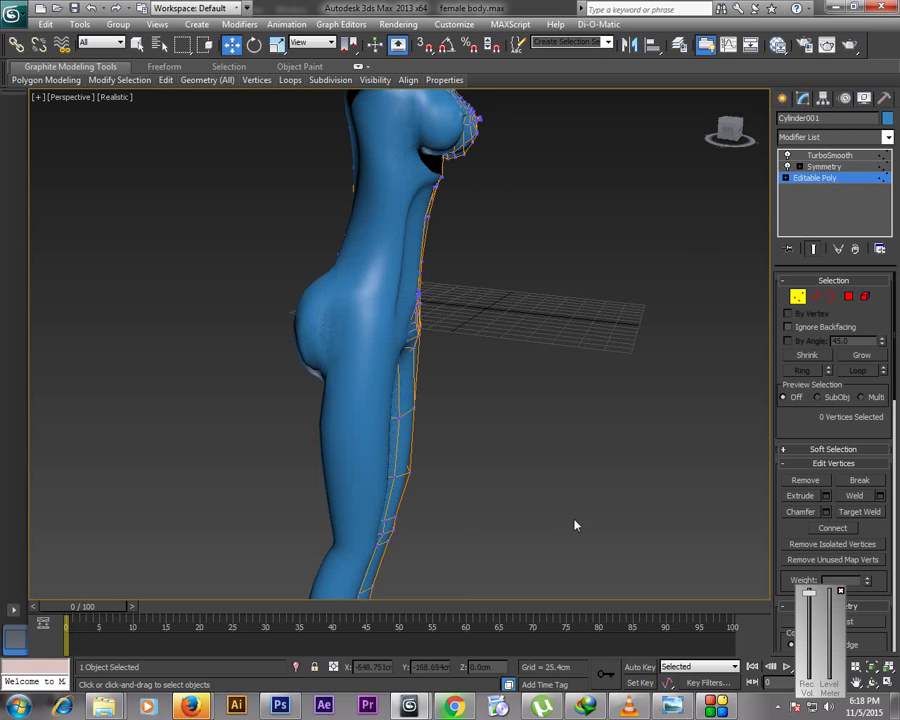
pyautogui.click(797, 296)
pyautogui.click(872, 681)
pyautogui.moveTo(550, 410); pyautogui.dragTo(463, 338)
pyautogui.scroll(2, 466, 333)
pyautogui.rightClick(486, 331)
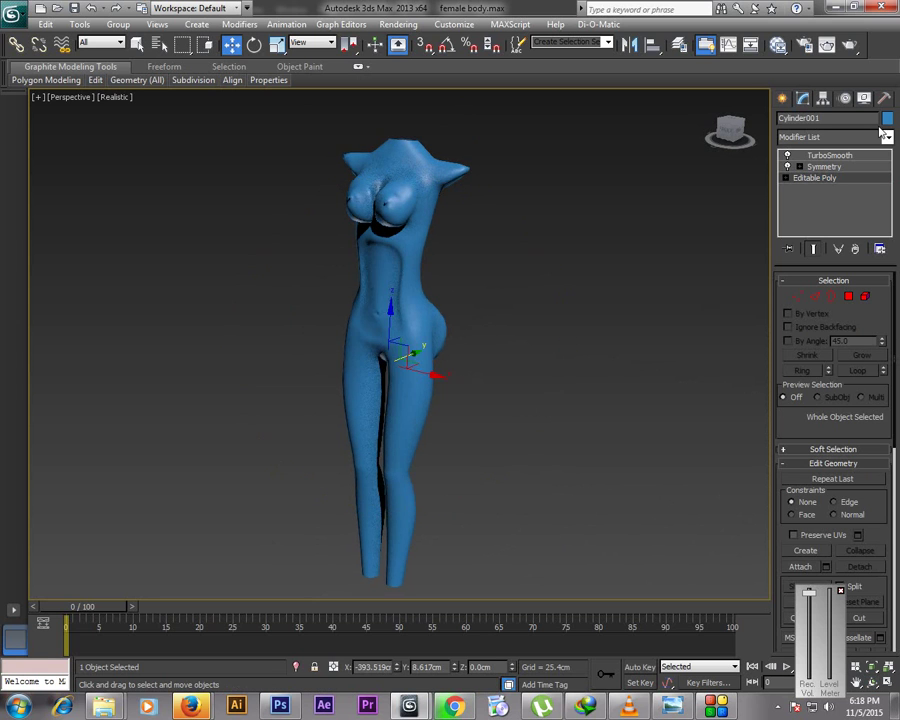
pyautogui.click(886, 118)
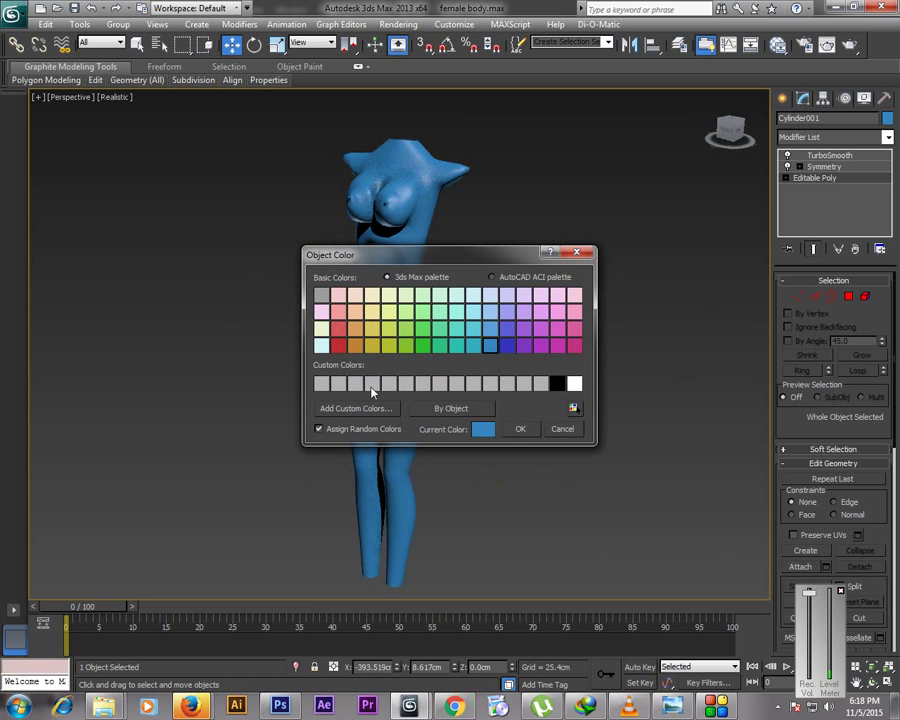
pyautogui.click(339, 383)
pyautogui.click(516, 430)
pyautogui.click(514, 358)
# Switch the viewport's shading style to Clay
pyautogui.click(114, 97)
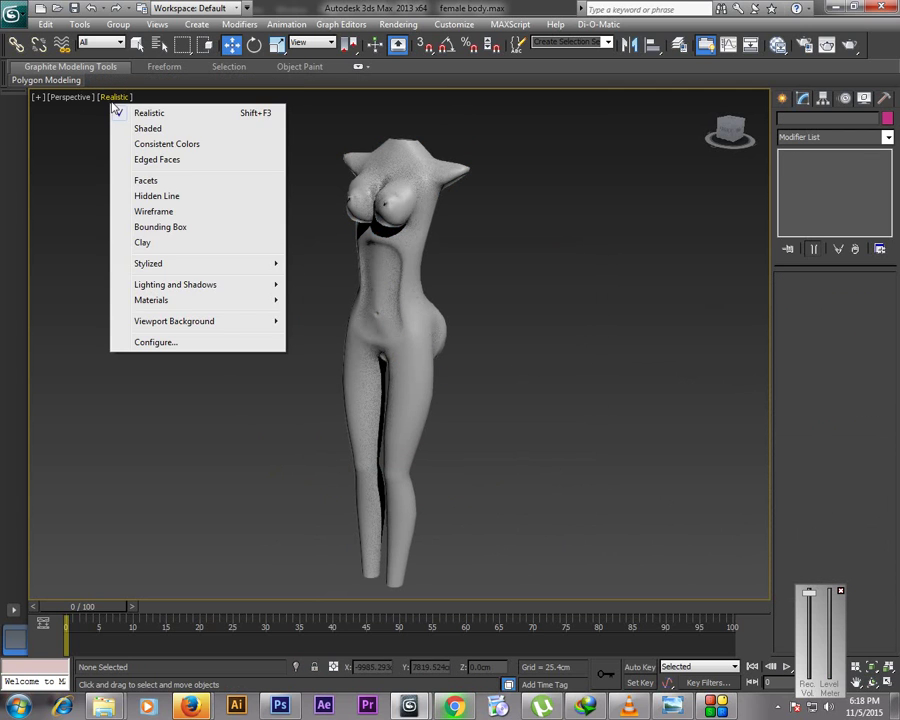
pyautogui.click(152, 243)
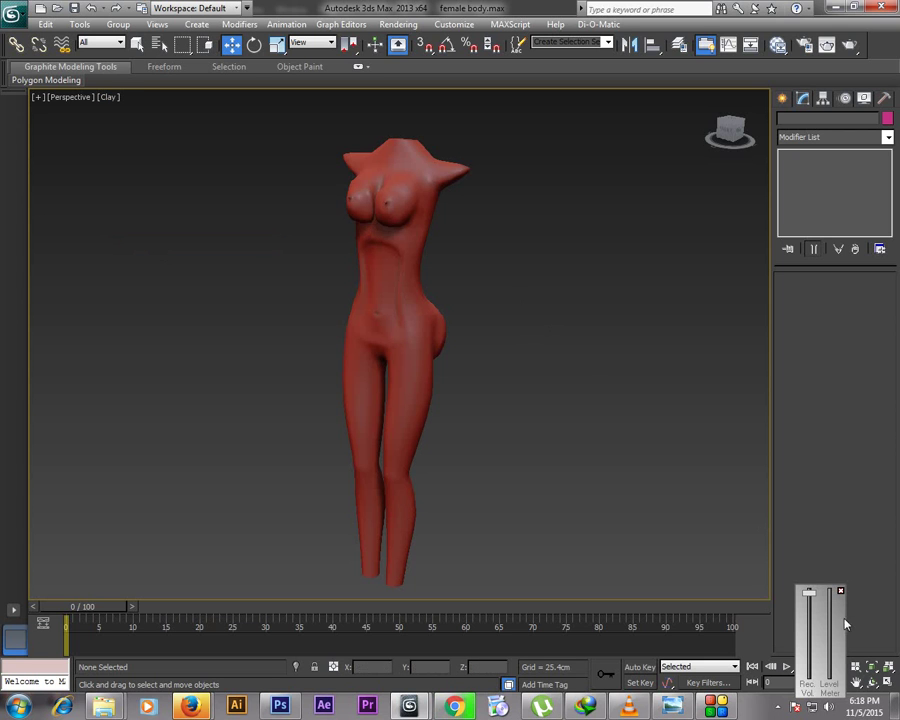
pyautogui.click(871, 681)
pyautogui.moveTo(440, 300); pyautogui.dragTo(444, 267)
pyautogui.press('w')
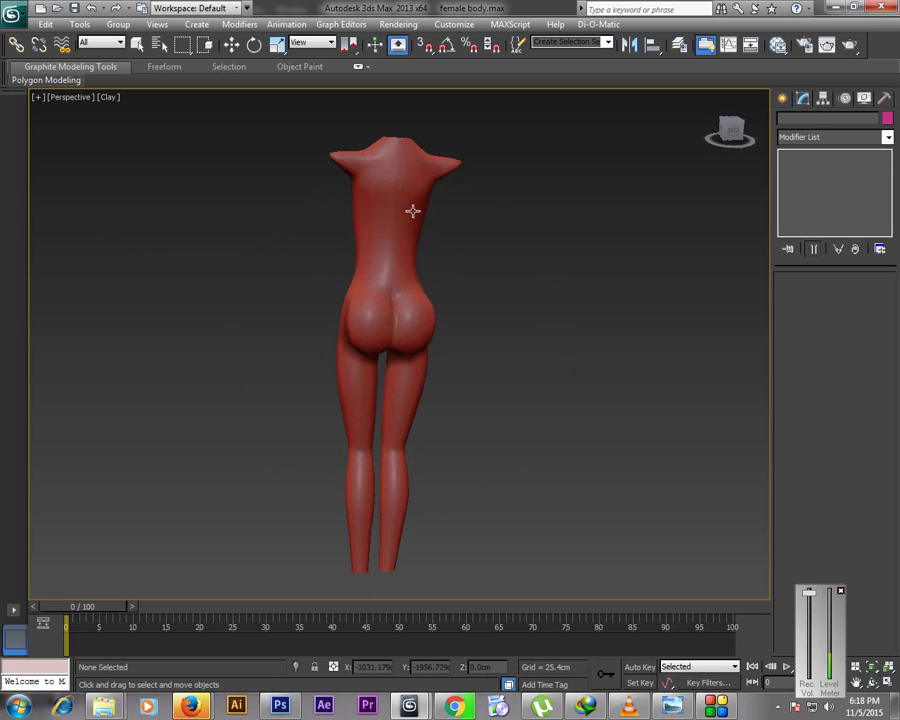
# Select the body, switch off its TurboSmooth and display edged faces to inspect the upper-back topology
pyautogui.click(411, 203)
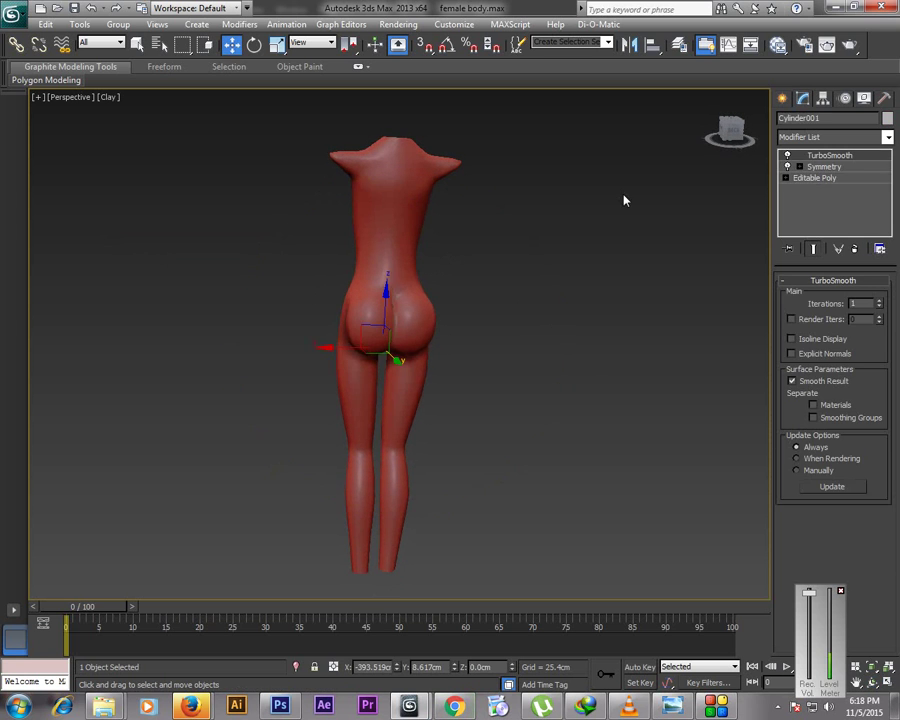
pyautogui.click(787, 156)
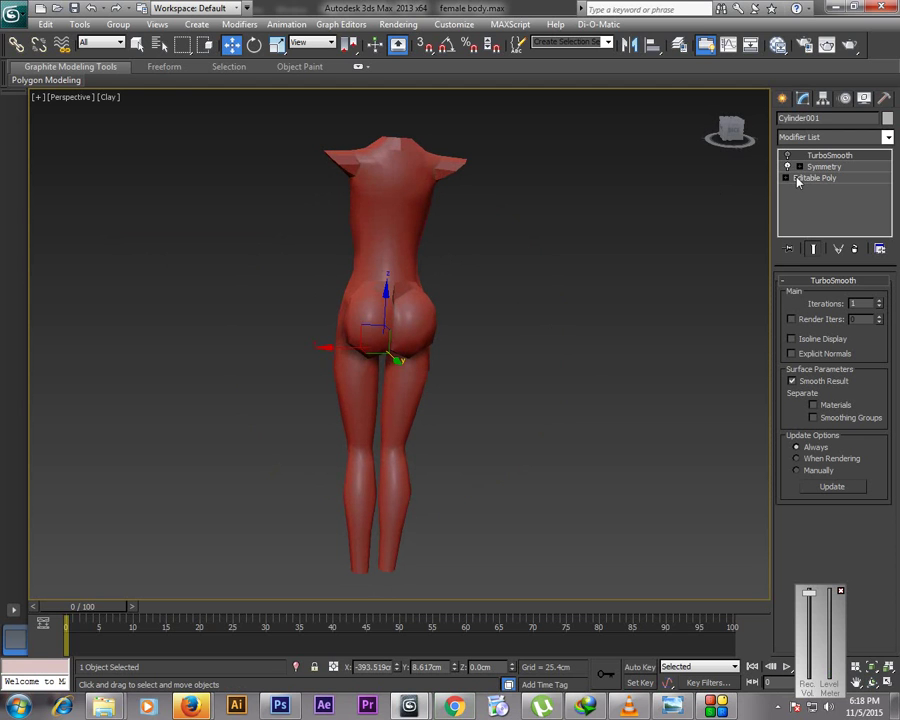
pyautogui.press('F4')
pyautogui.click(856, 681)
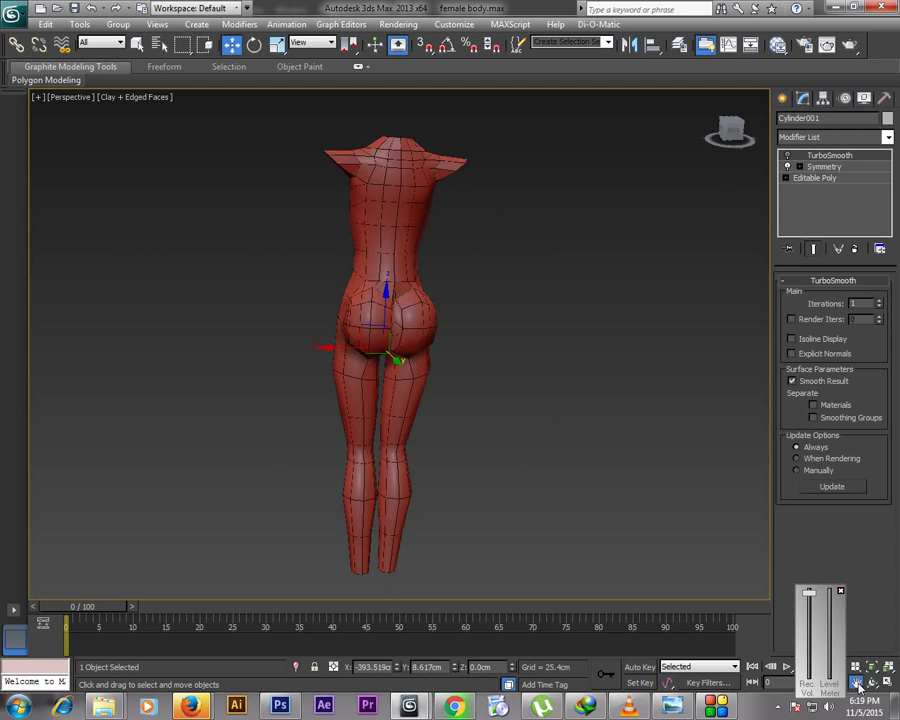
pyautogui.scroll(4, 542, 300)
pyautogui.scroll(-5, 530, 308)
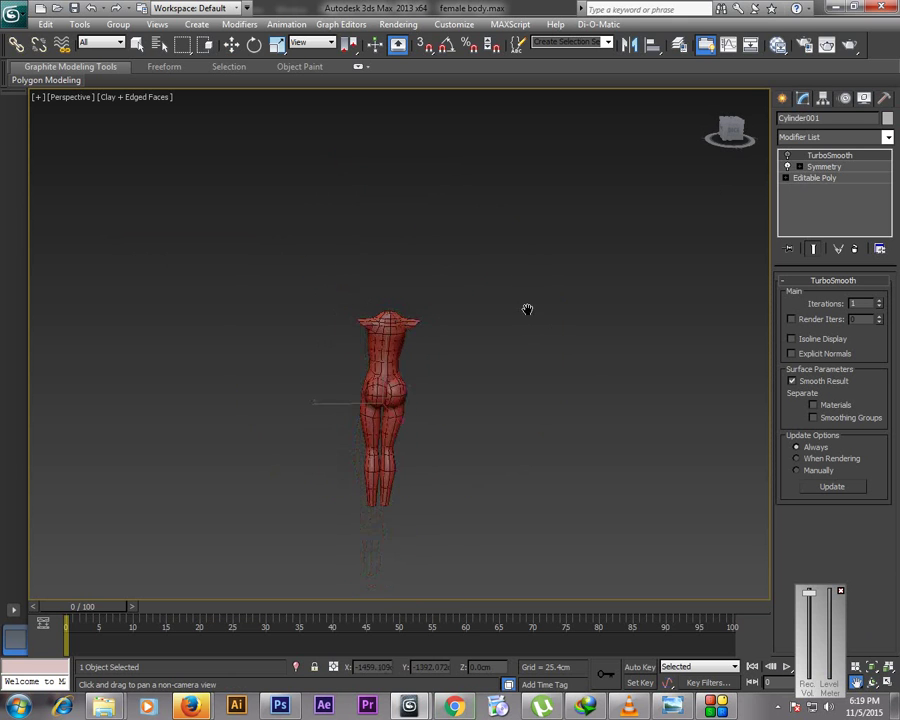
pyautogui.scroll(8, 521, 309)
pyautogui.scroll(3, 520, 308)
pyautogui.moveTo(484, 245); pyautogui.dragTo(518, 395)
pyautogui.scroll(-5, 519, 346)
pyautogui.scroll(2, 520, 343)
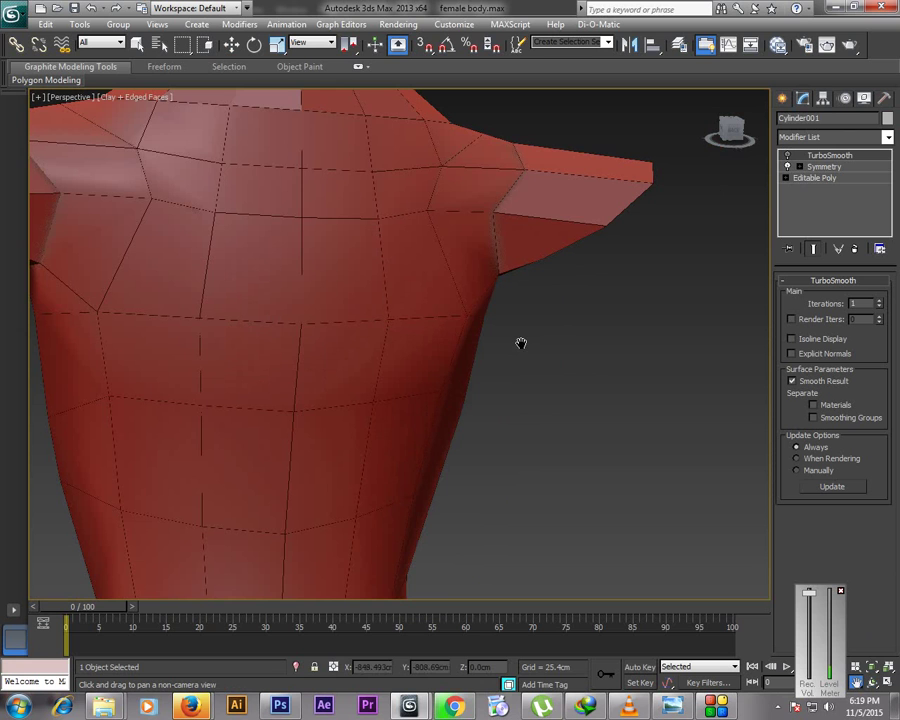
# Switch off the Symmetry modifier and open the Editable Poly at vertex level
pyautogui.click(787, 168)
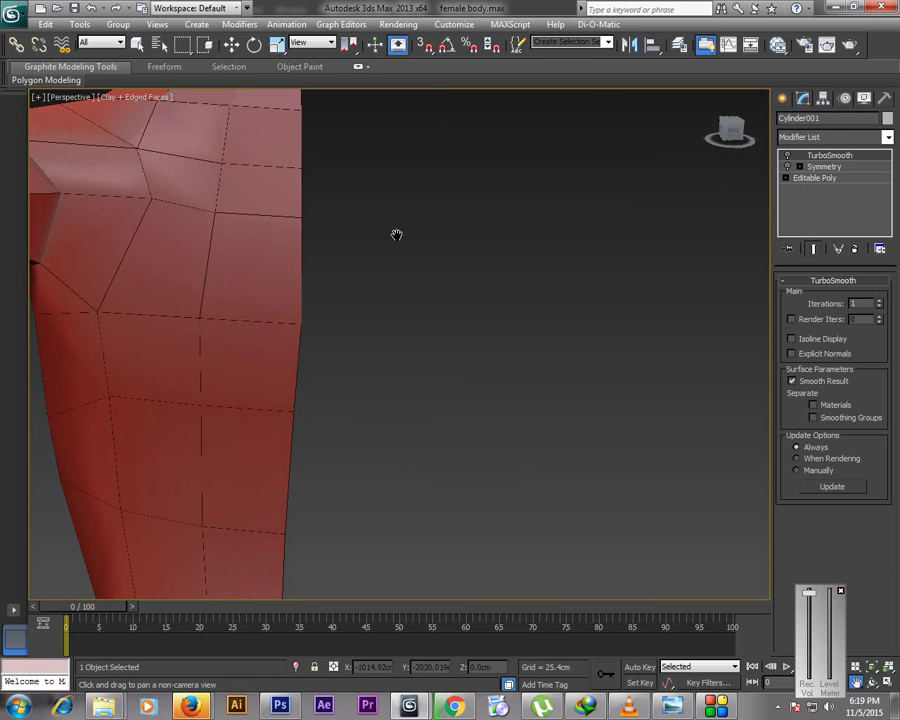
pyautogui.moveTo(377, 232); pyautogui.dragTo(596, 220)
pyautogui.press('w')
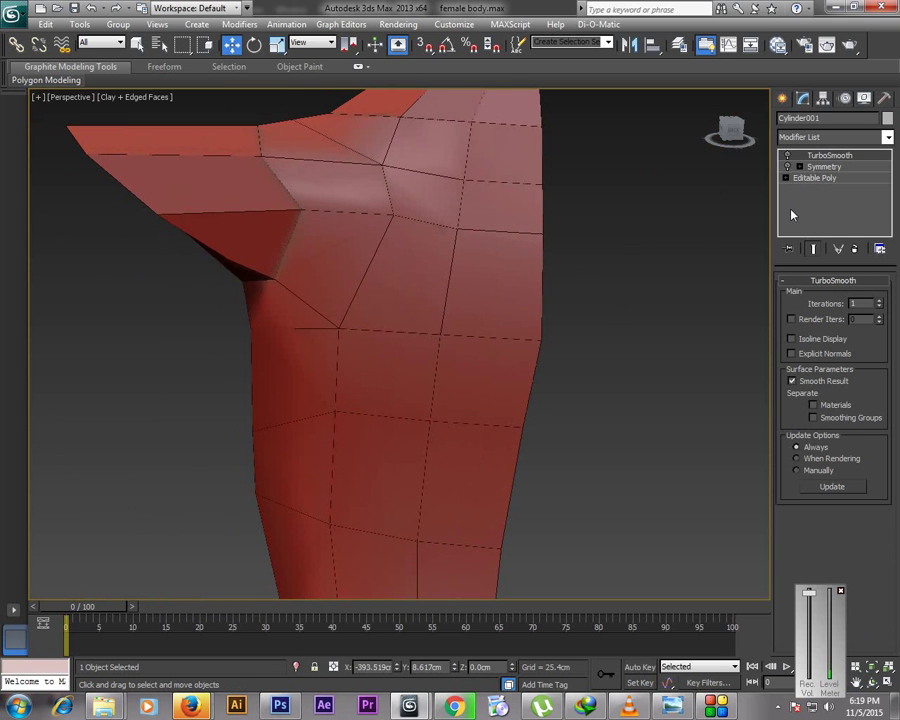
pyautogui.click(813, 178)
pyautogui.click(796, 299)
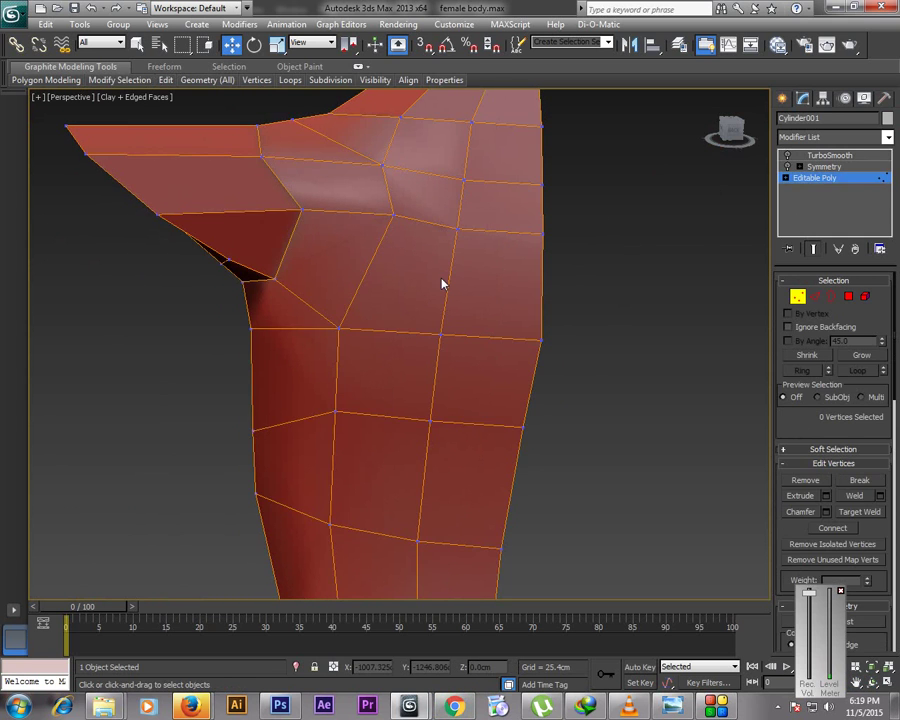
# Cut a line of edges down the shoulder-blade area beside the inner vertical loop, forking its lower end to both vertices of the row below
pyautogui.rightClick(414, 280)
pyautogui.click(393, 147)
pyautogui.click(384, 162)
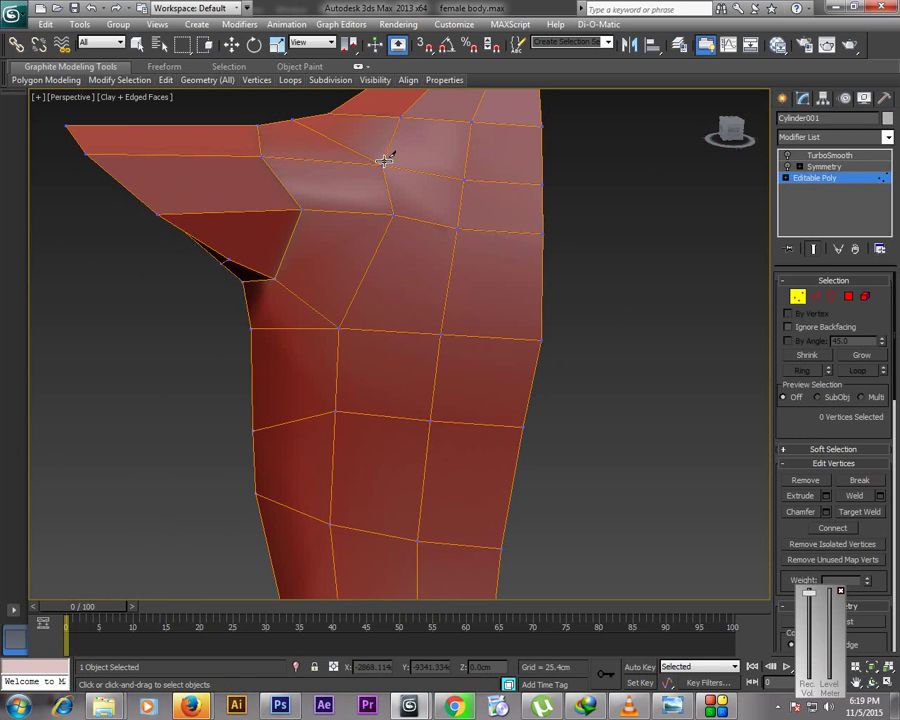
pyautogui.click(470, 124)
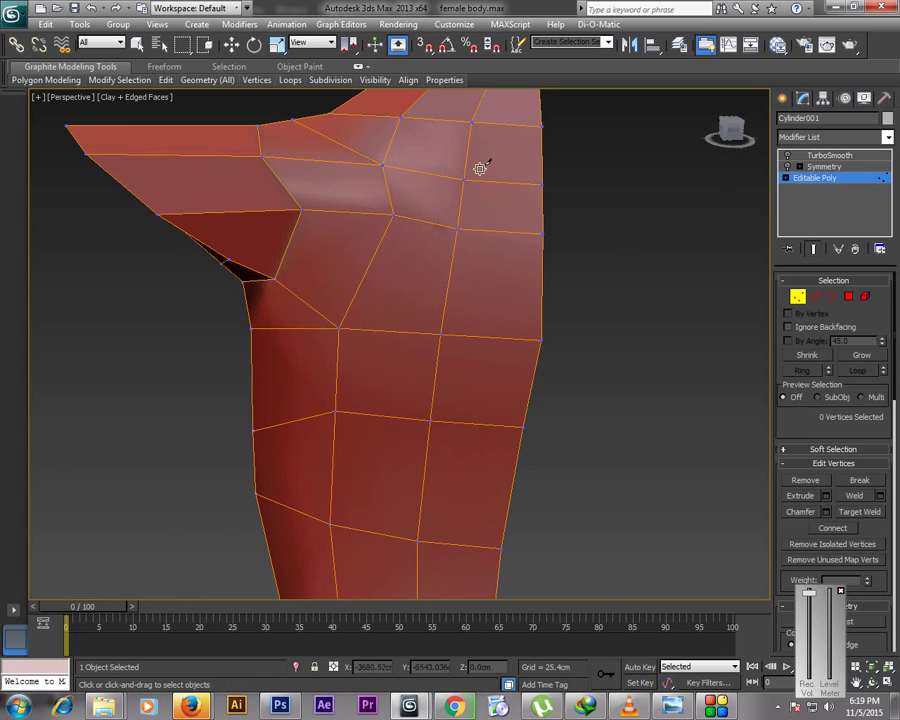
pyautogui.click(401, 118)
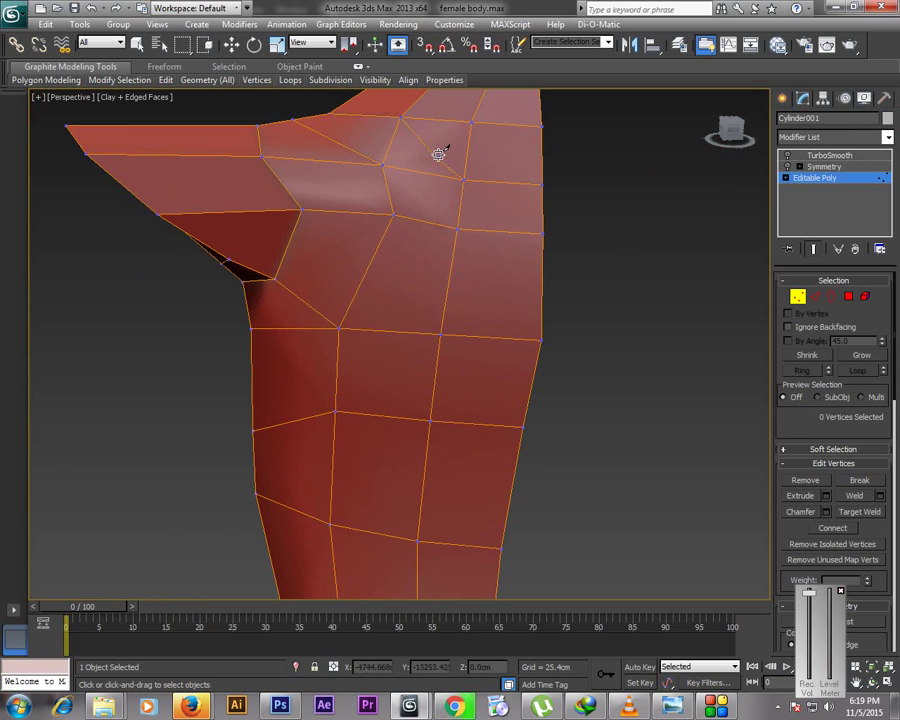
pyautogui.click(439, 147)
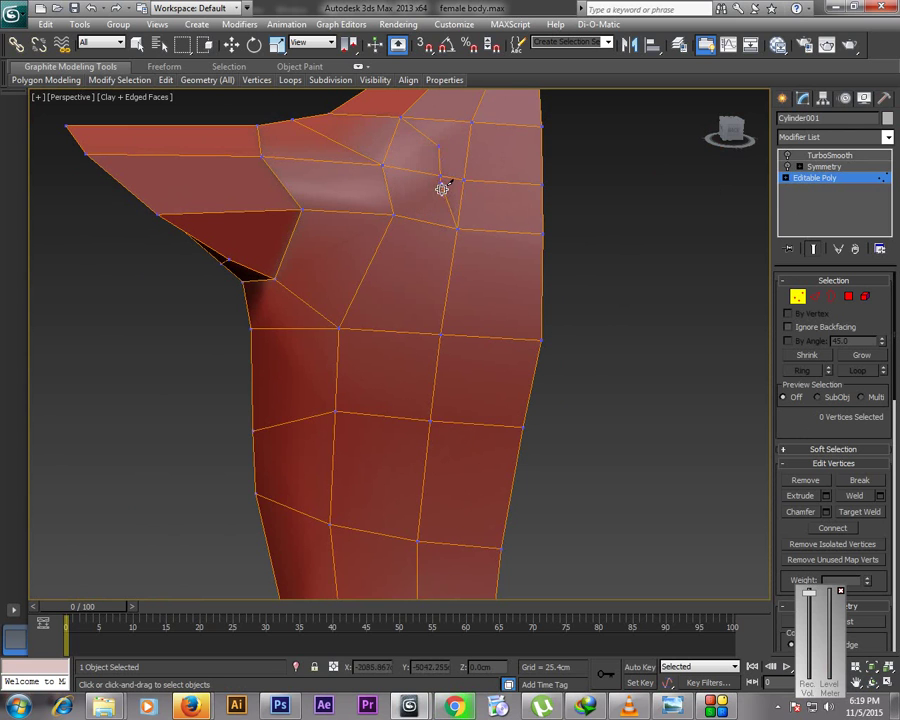
pyautogui.click(444, 178)
pyautogui.click(433, 225)
pyautogui.click(400, 297)
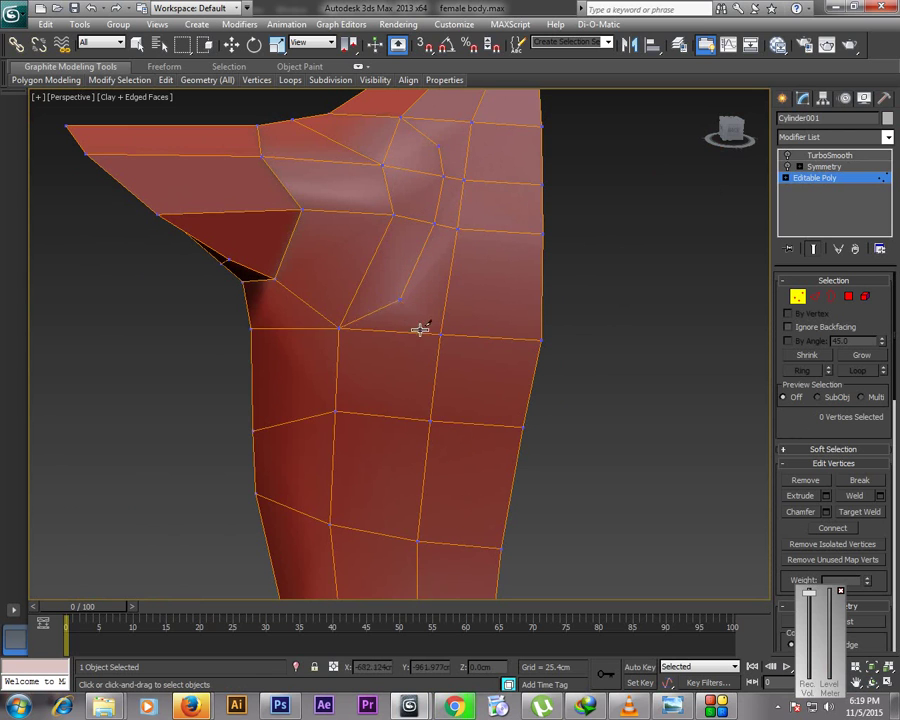
pyautogui.click(436, 327)
pyautogui.click(402, 299)
pyautogui.click(336, 328)
# Cut edges from the uppermost corner of the new shoulder-blade line across to the back's centre line
pyautogui.click(439, 146)
pyautogui.click(469, 142)
pyautogui.click(541, 148)
pyautogui.rightClick(542, 148)
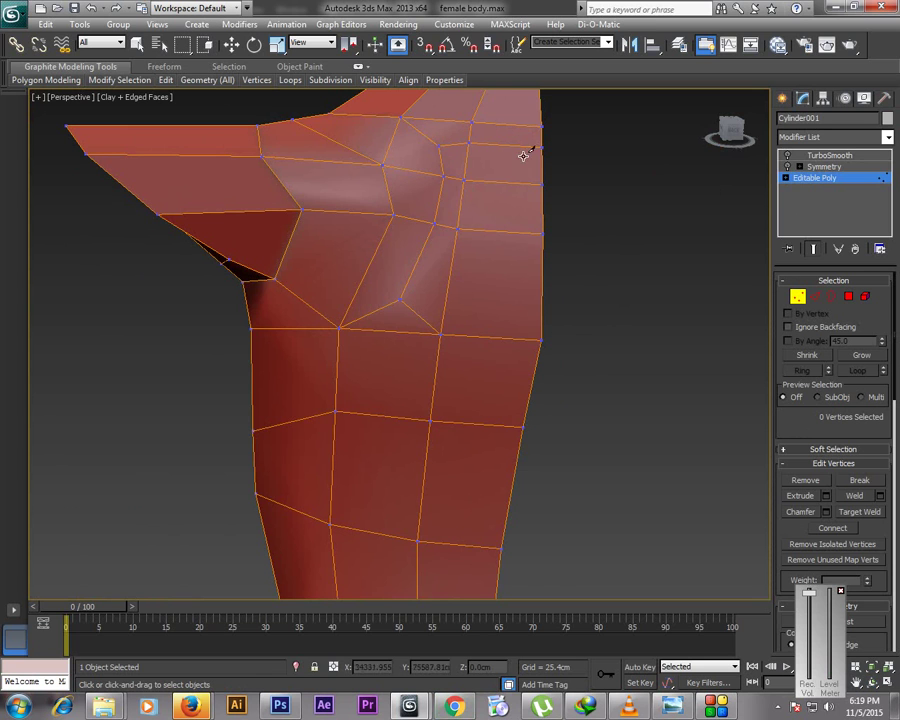
pyautogui.press('w')
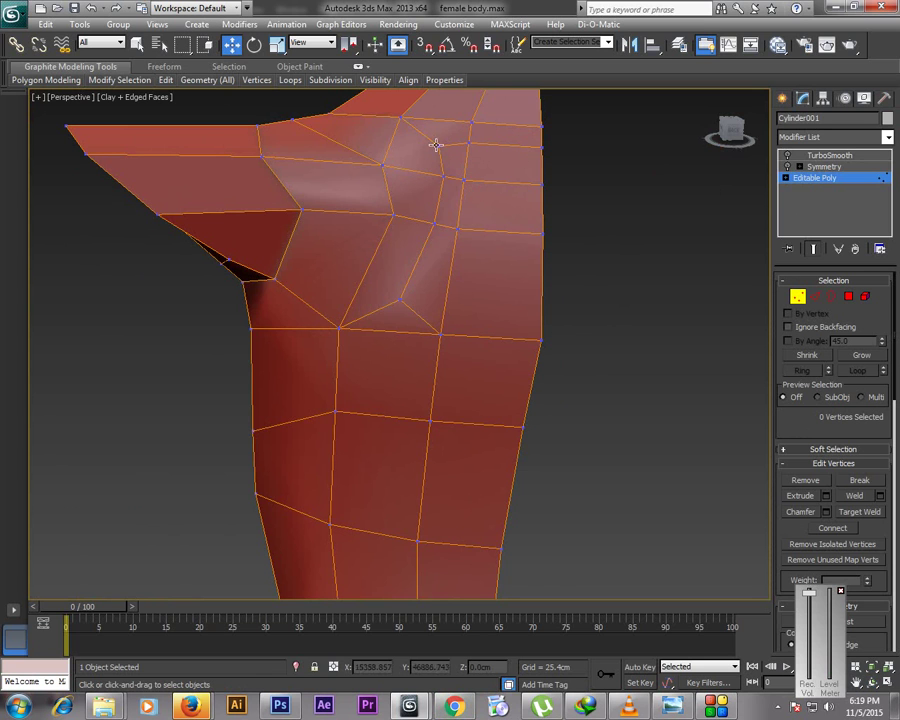
pyautogui.click(439, 146)
pyautogui.keyDown('ctrl'); pyautogui.click(442, 176); pyautogui.keyUp('ctrl')
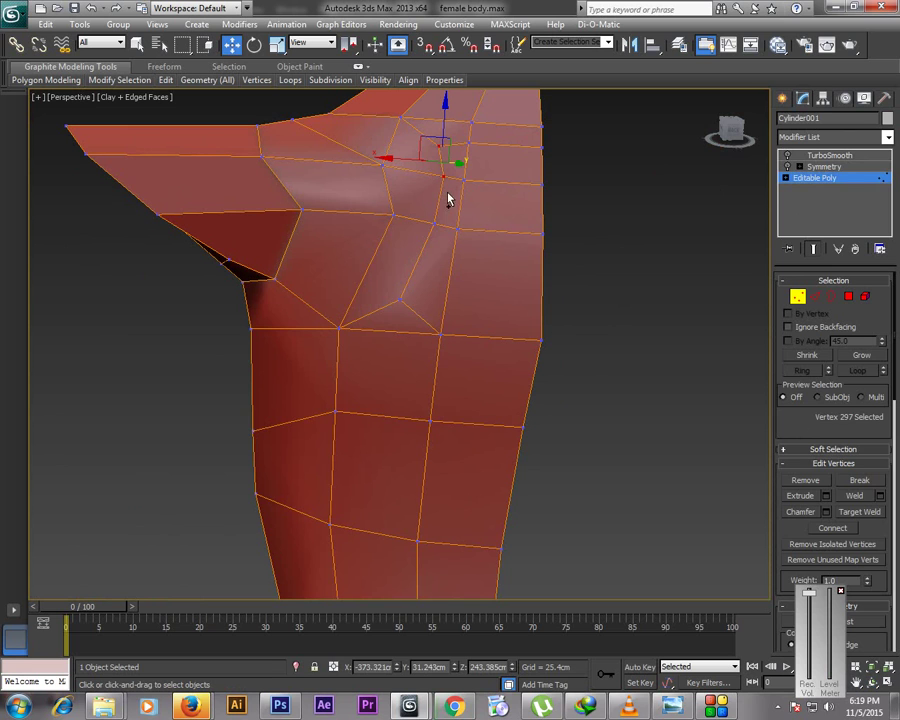
pyautogui.click(815, 296)
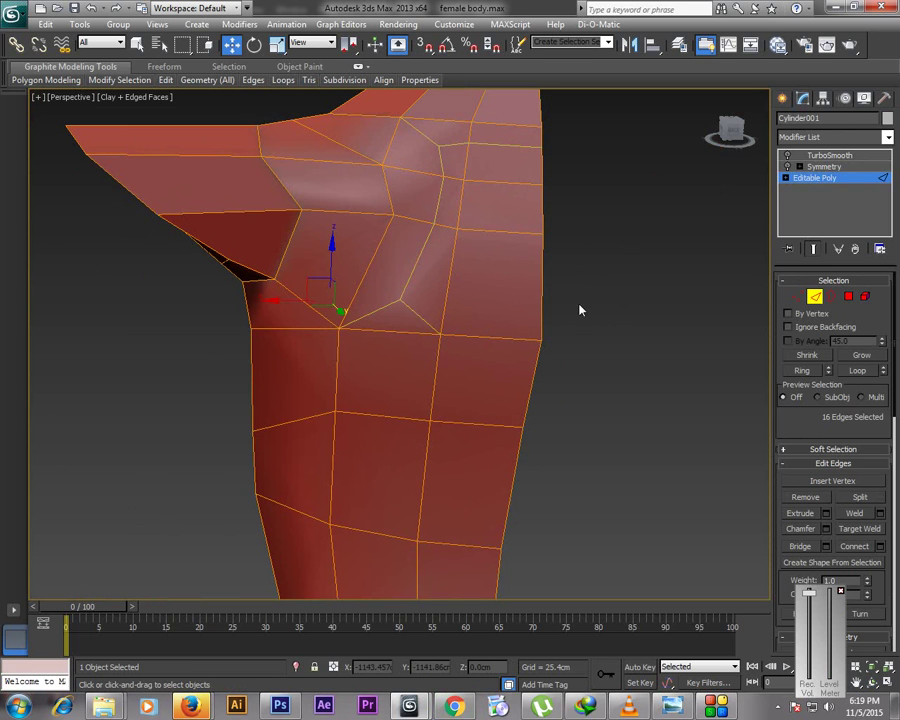
pyautogui.click(420, 201)
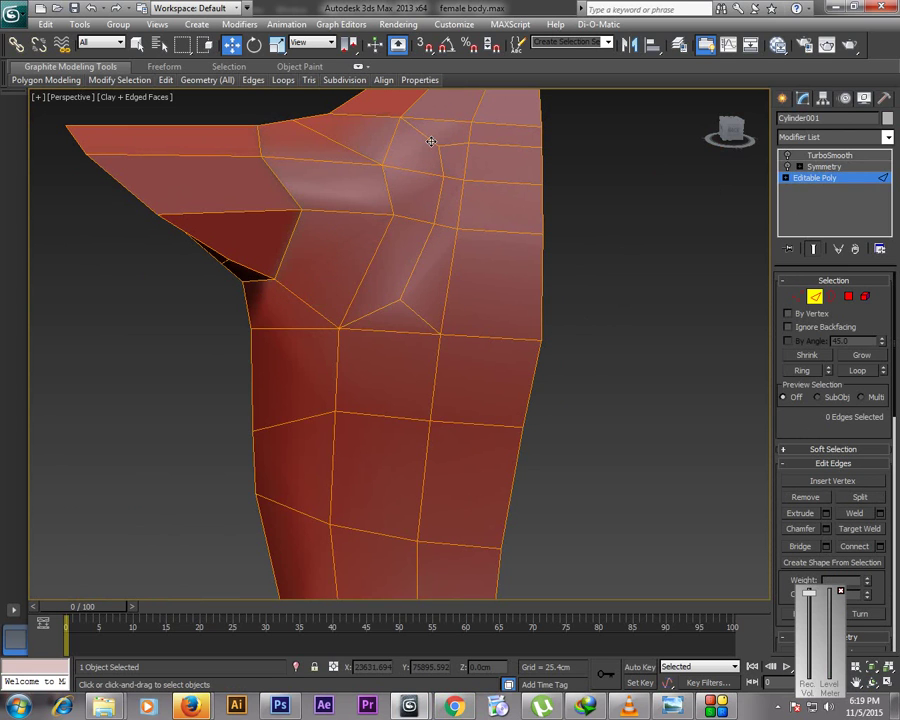
pyautogui.click(426, 137)
pyautogui.keyDown('ctrl'); pyautogui.click(443, 162); pyautogui.keyUp('ctrl')
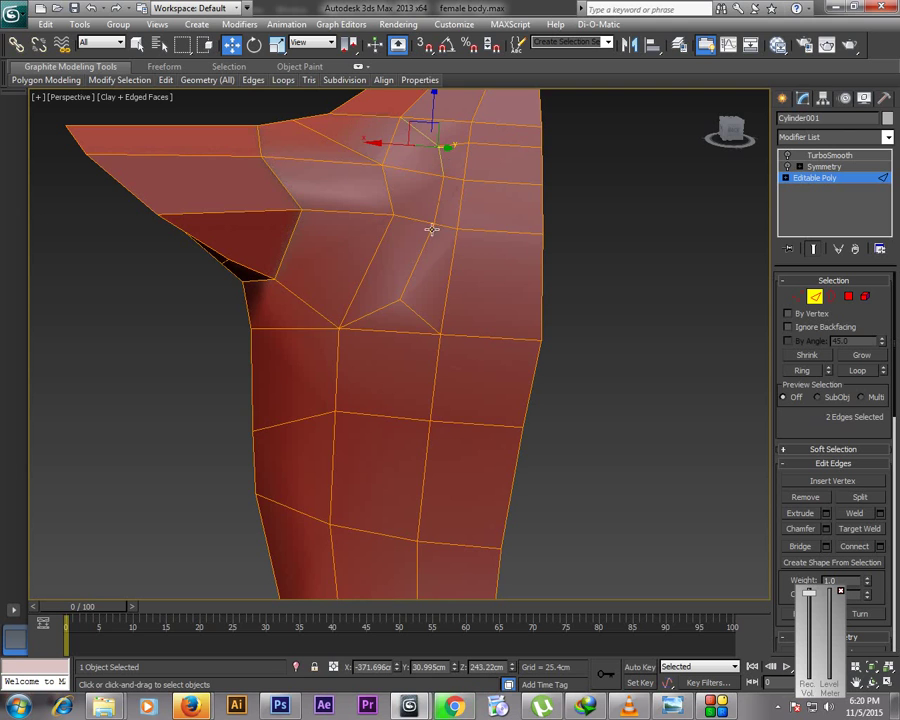
pyautogui.keyDown('ctrl'); pyautogui.click(438, 206); pyautogui.keyUp('ctrl')
pyautogui.keyDown('ctrl'); pyautogui.click(424, 248); pyautogui.keyUp('ctrl')
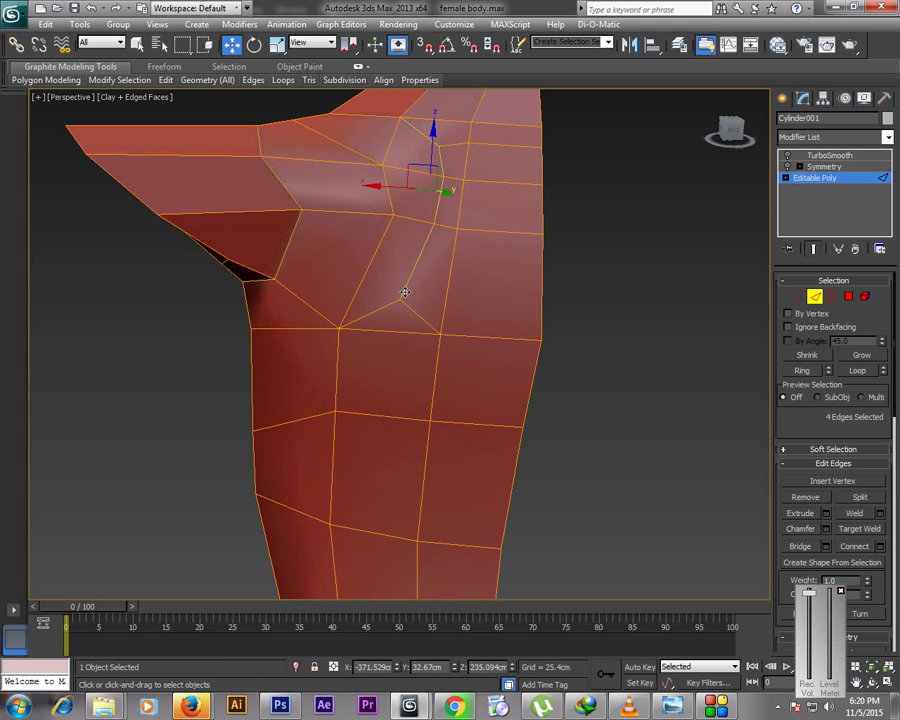
pyautogui.keyDown('ctrl'); pyautogui.click(389, 303); pyautogui.keyUp('ctrl')
pyautogui.rightClick(419, 295)
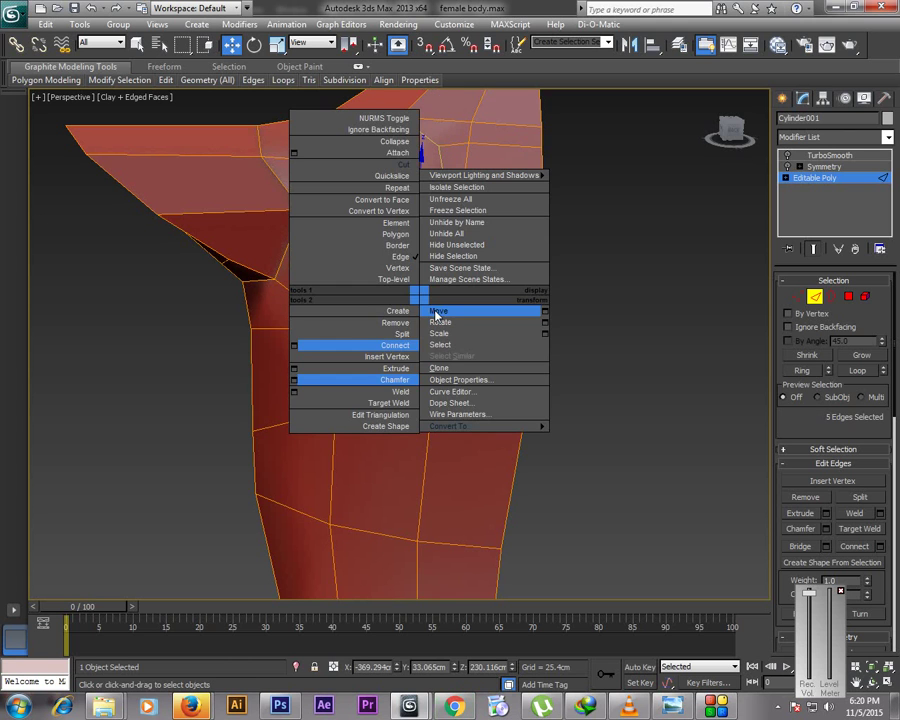
pyautogui.click(585, 275)
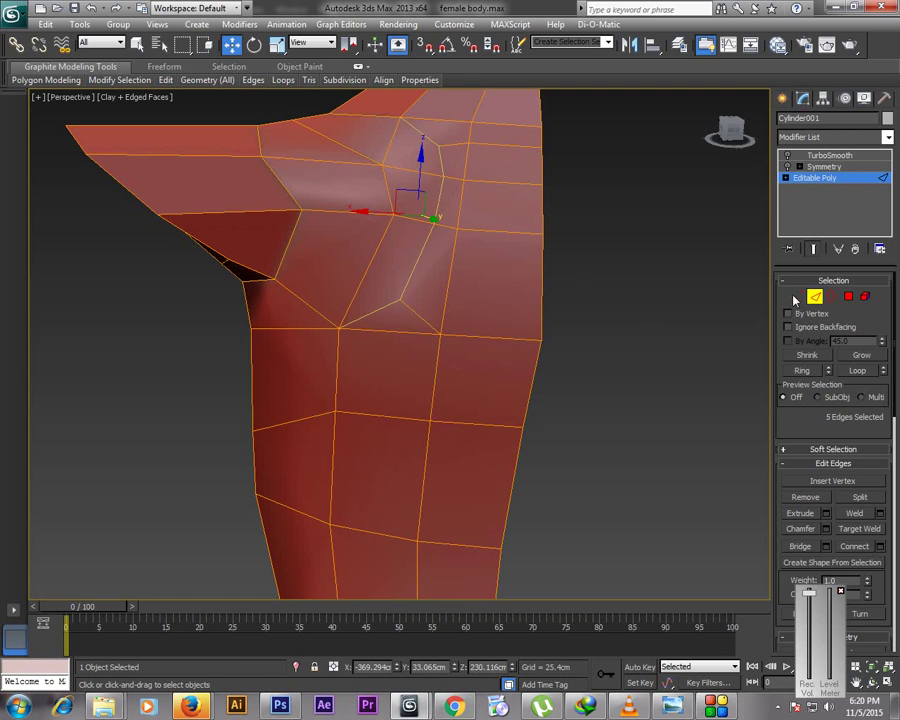
pyautogui.click(797, 296)
pyautogui.click(595, 206)
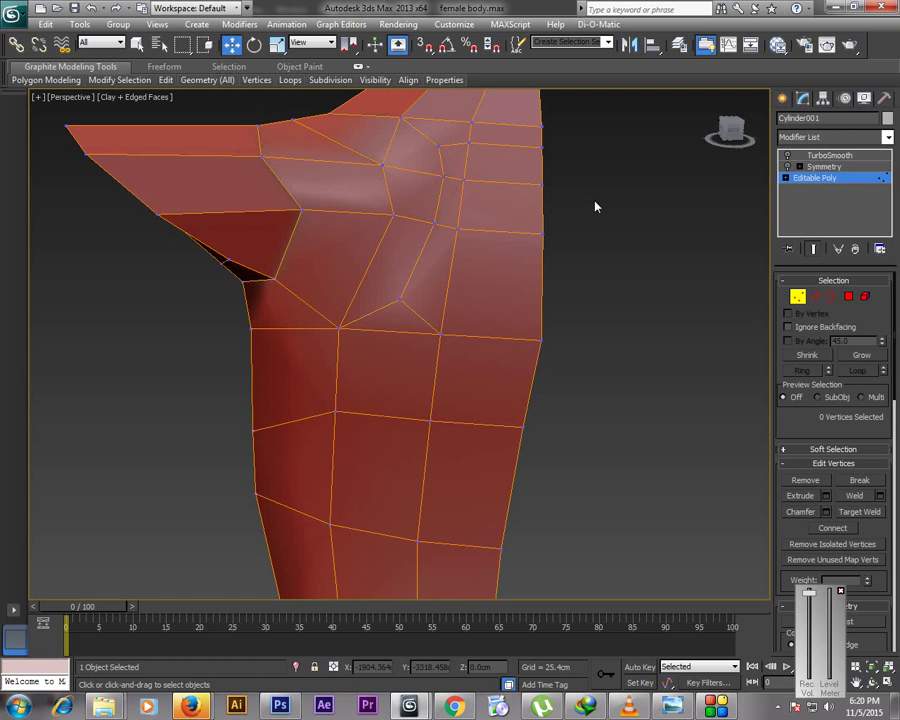
# Remove the cut edges between the shoulder-blade line's uppermost corner and the centre line, including their vertices
pyautogui.press('2')
pyautogui.click(462, 144)
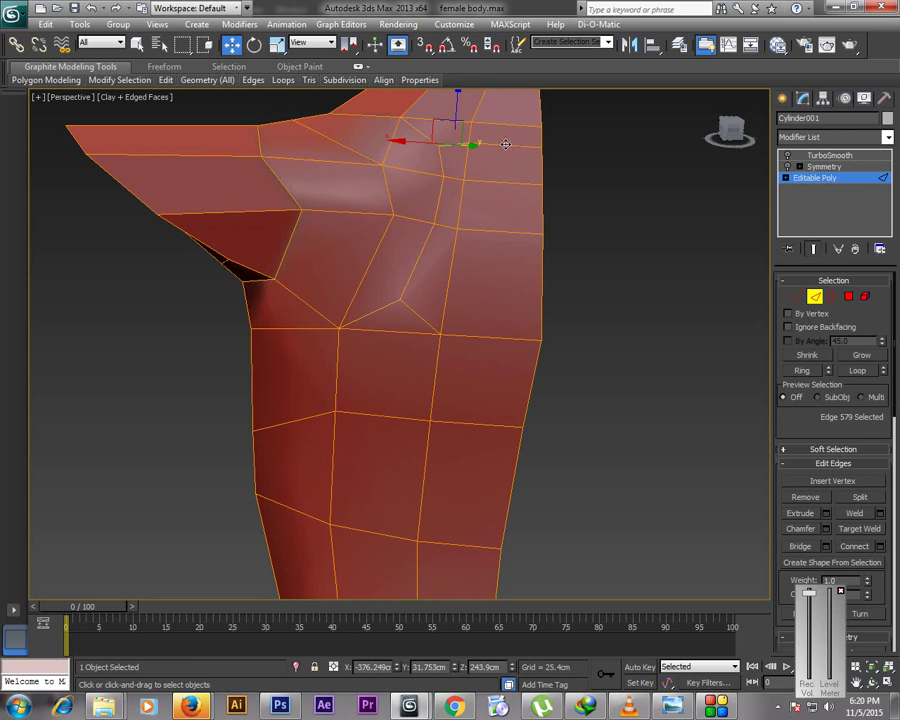
pyautogui.press('1')
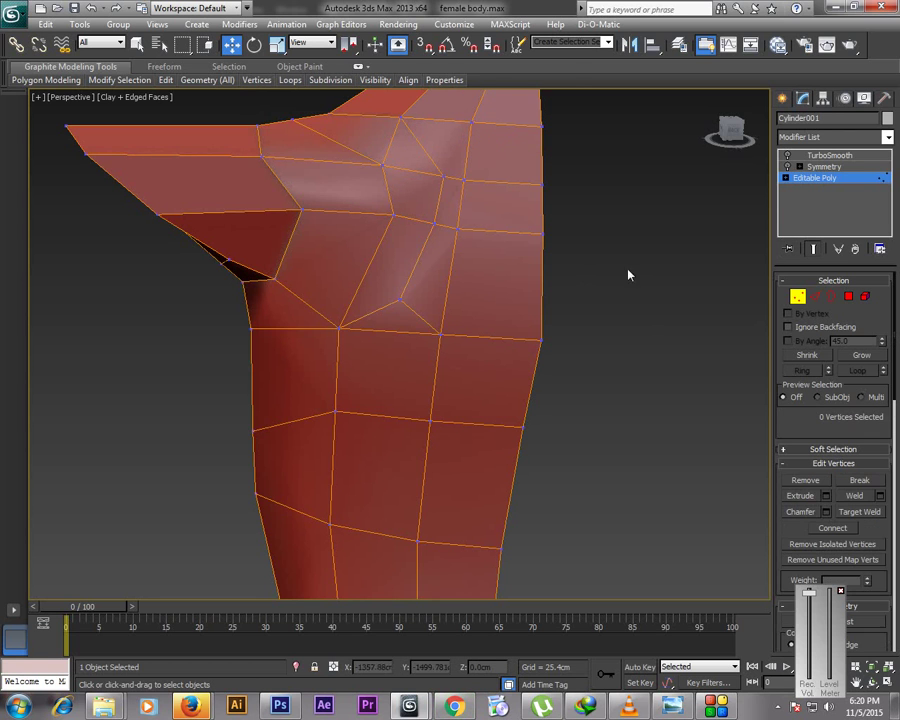
pyautogui.rightClick(582, 254)
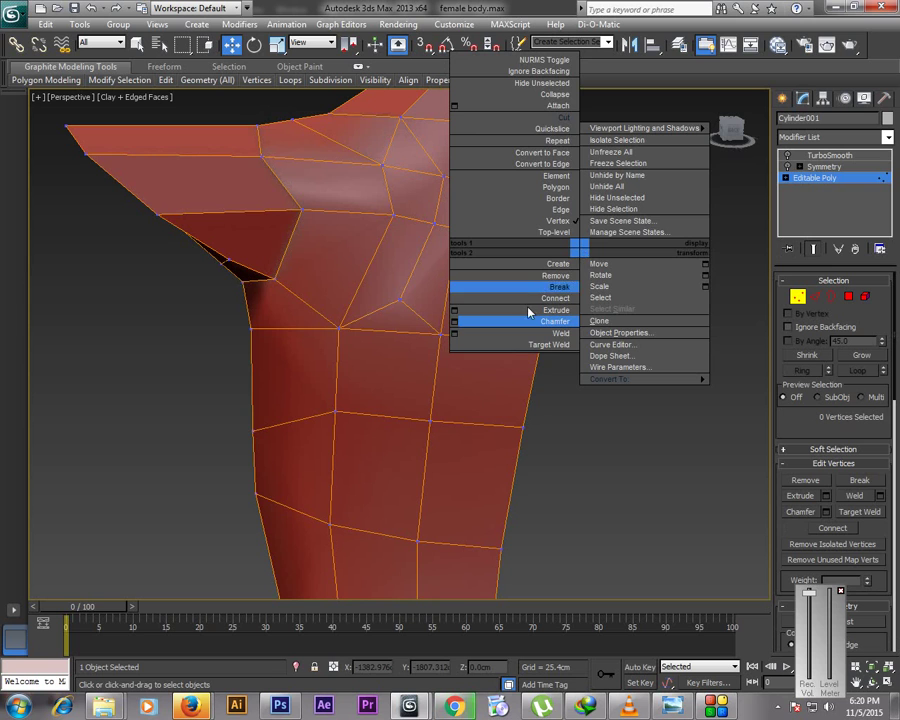
# Cut the upper end of the shoulder-blade line so it forks to both vertices of the row above
pyautogui.click(451, 374)
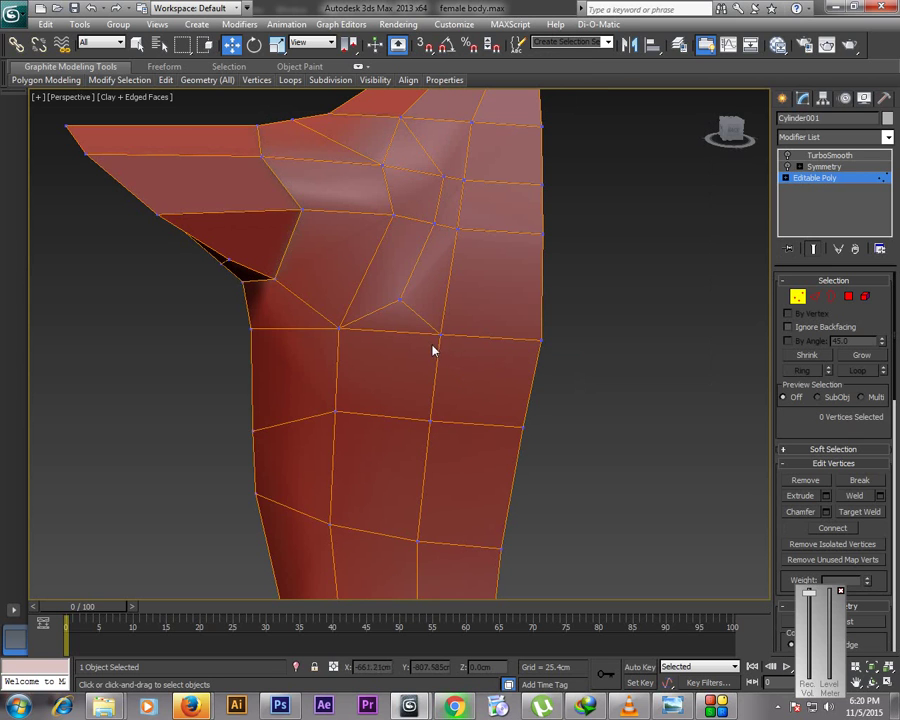
pyautogui.rightClick(586, 256)
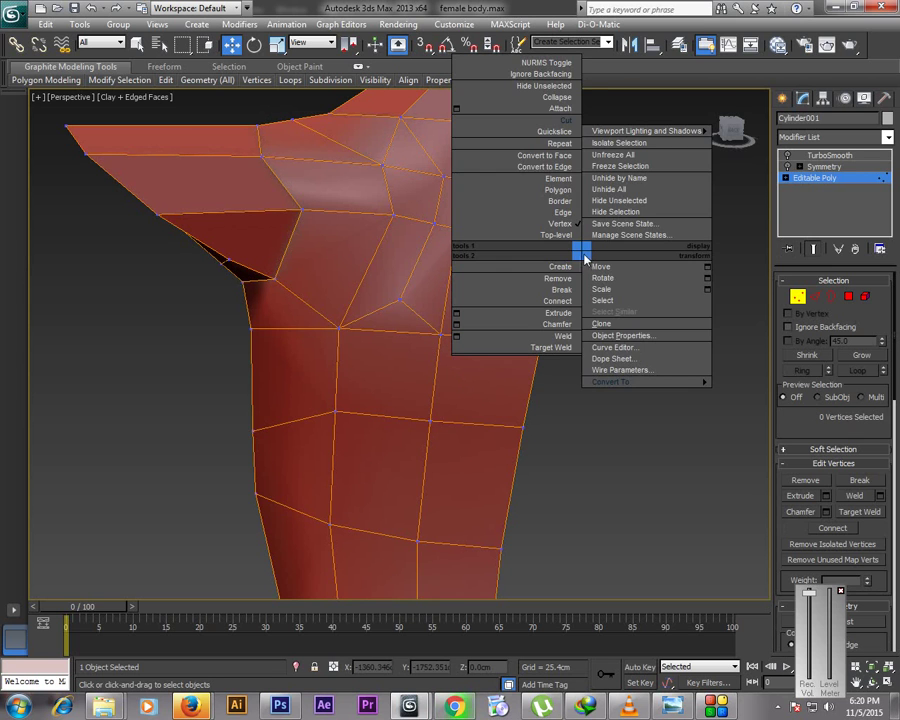
pyautogui.click(567, 121)
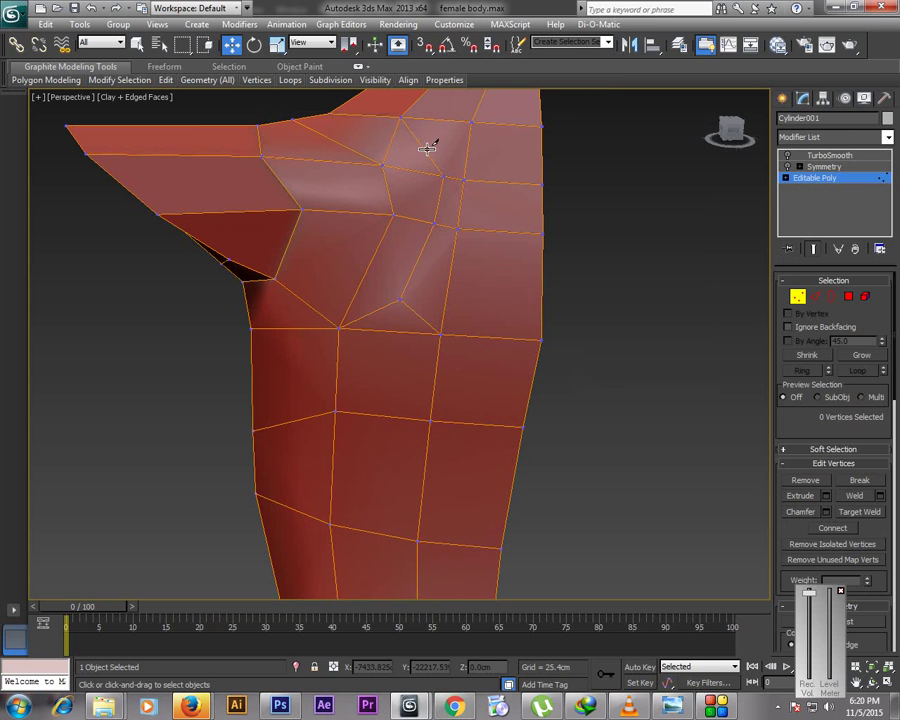
pyautogui.click(425, 148)
pyautogui.click(470, 124)
pyautogui.rightClick(474, 121)
pyautogui.click(424, 148)
pyautogui.moveTo(410, 122); pyautogui.dragTo(420, 122)
pyautogui.click(600, 245)
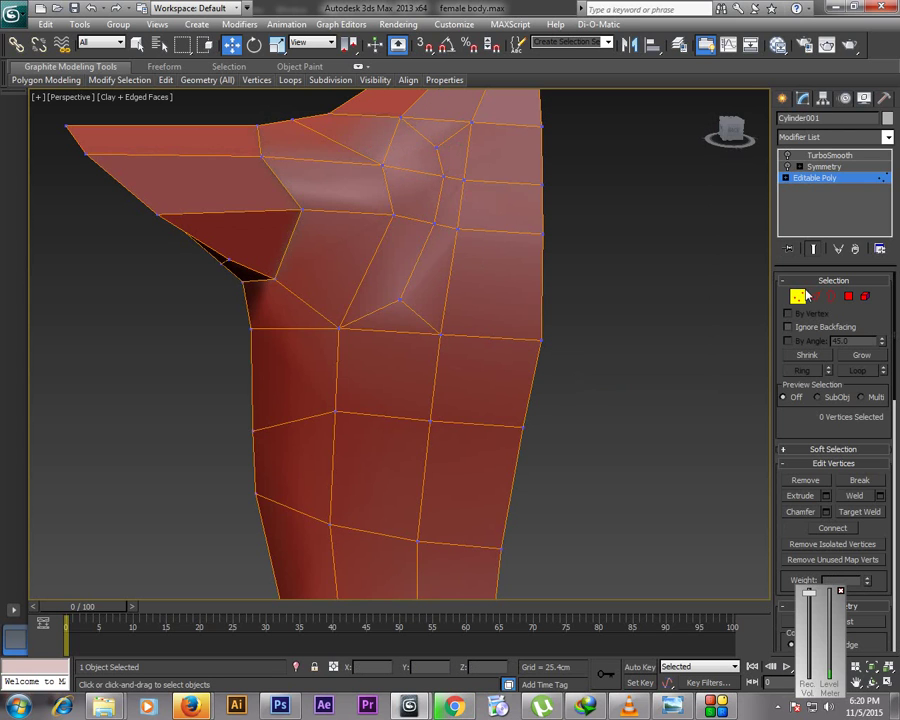
# Chamfer the five edges running along the shoulder-blade line by 1.225 cm with one segment
pyautogui.click(815, 297)
pyautogui.click(420, 152)
pyautogui.click(436, 152)
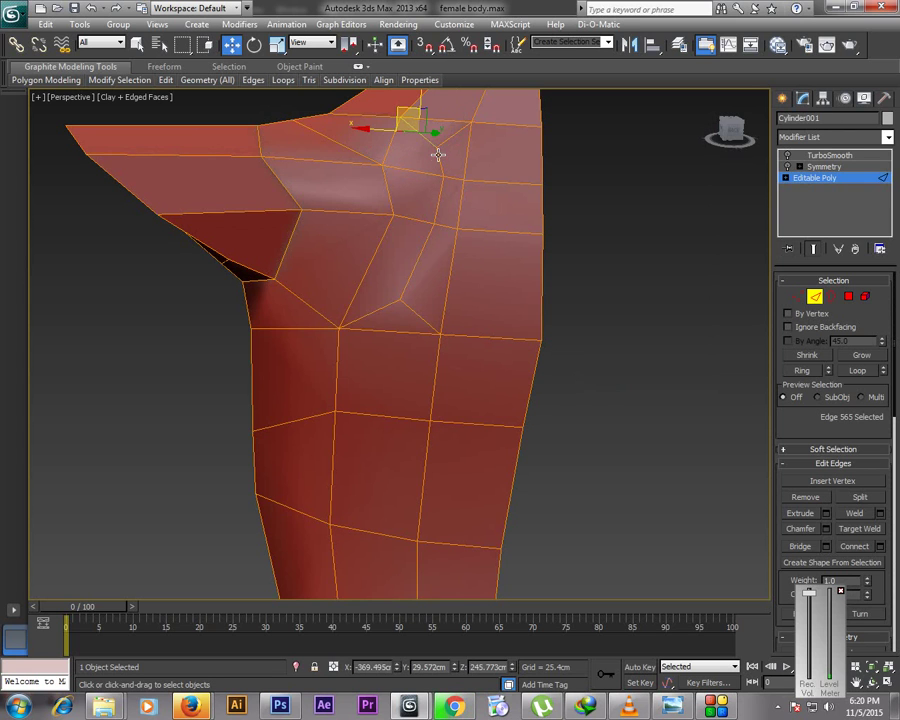
pyautogui.keyDown('ctrl'); pyautogui.click(438, 160); pyautogui.keyUp('ctrl')
pyautogui.keyDown('ctrl'); pyautogui.click(437, 201); pyautogui.keyUp('ctrl')
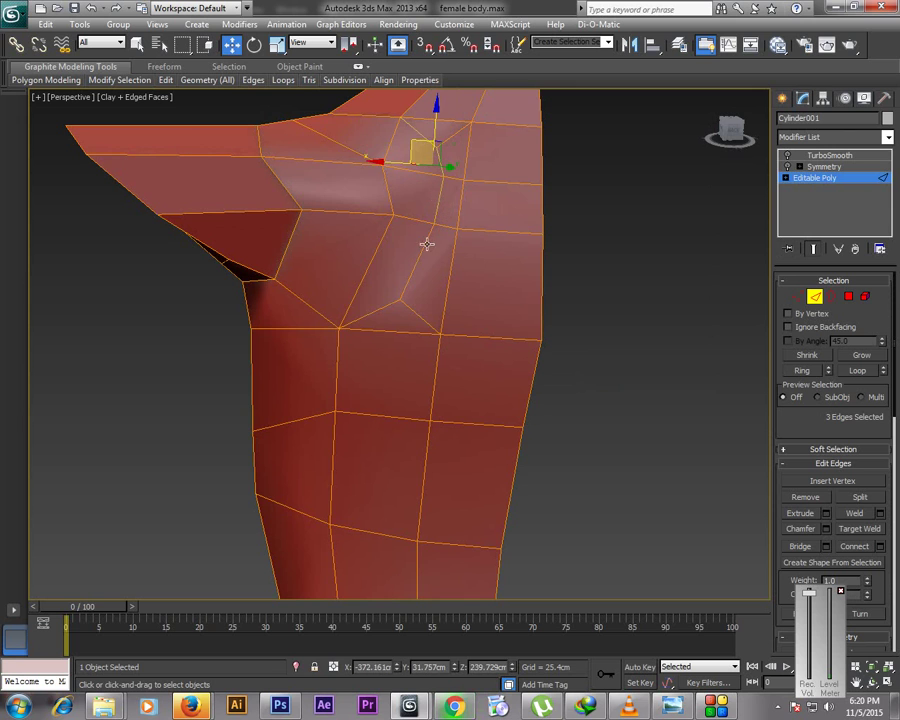
pyautogui.keyDown('ctrl'); pyautogui.click(426, 243); pyautogui.keyUp('ctrl')
pyautogui.keyDown('ctrl'); pyautogui.click(421, 308); pyautogui.keyUp('ctrl')
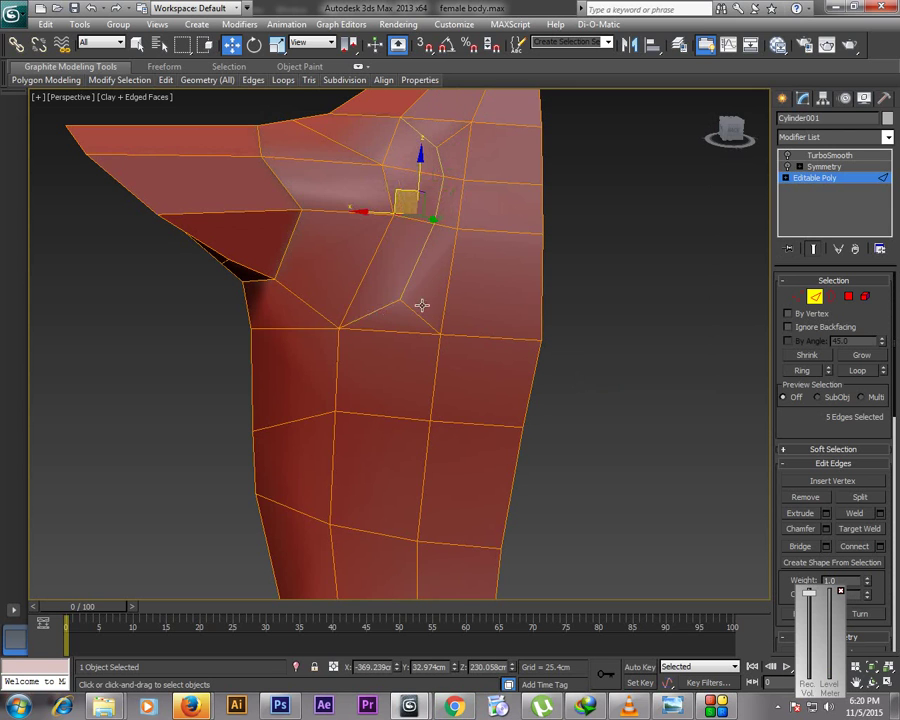
pyautogui.rightClick(417, 300)
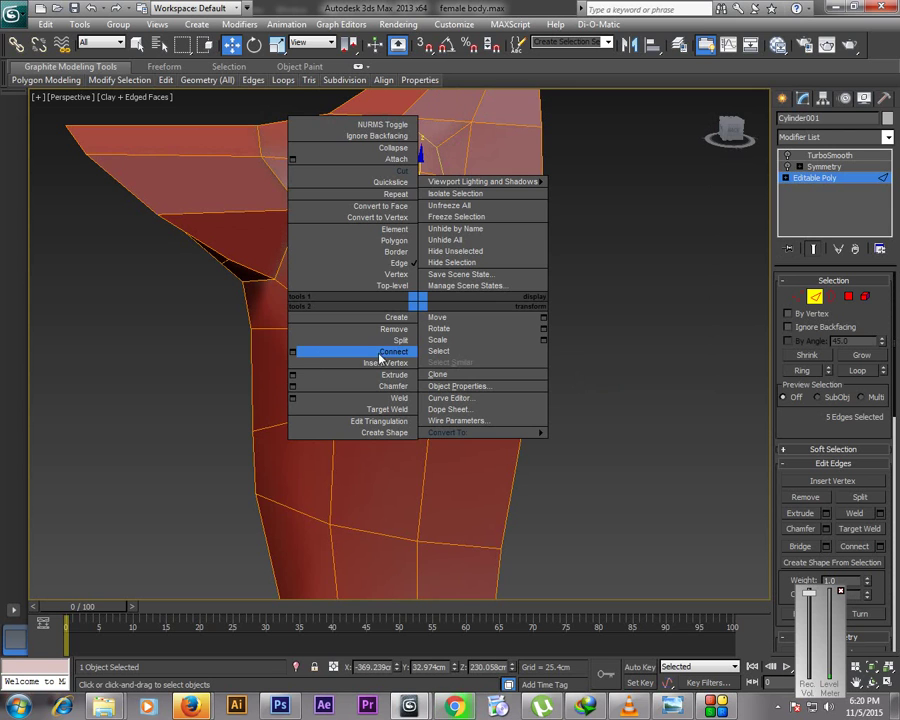
pyautogui.click(293, 388)
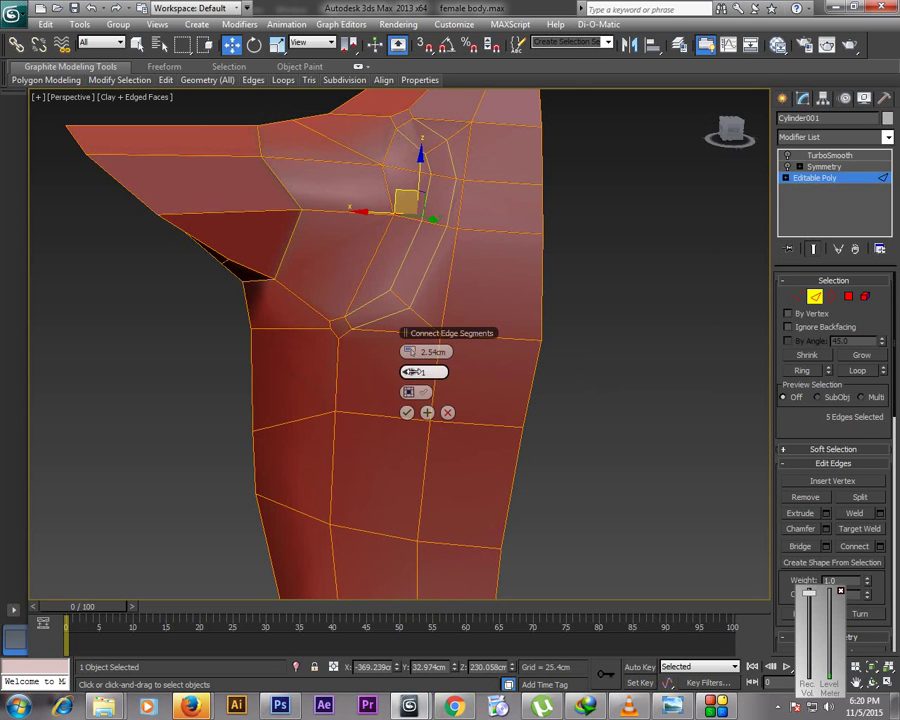
pyautogui.moveTo(410, 371); pyautogui.dragTo(415, 375)
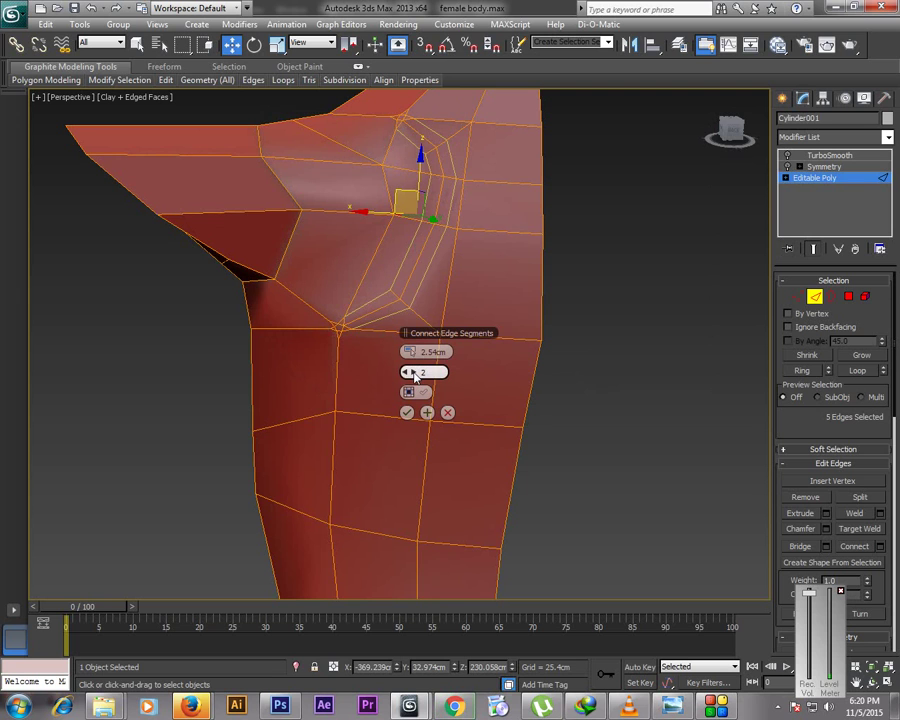
pyautogui.click(406, 373)
pyautogui.moveTo(412, 353); pyautogui.dragTo(414, 356)
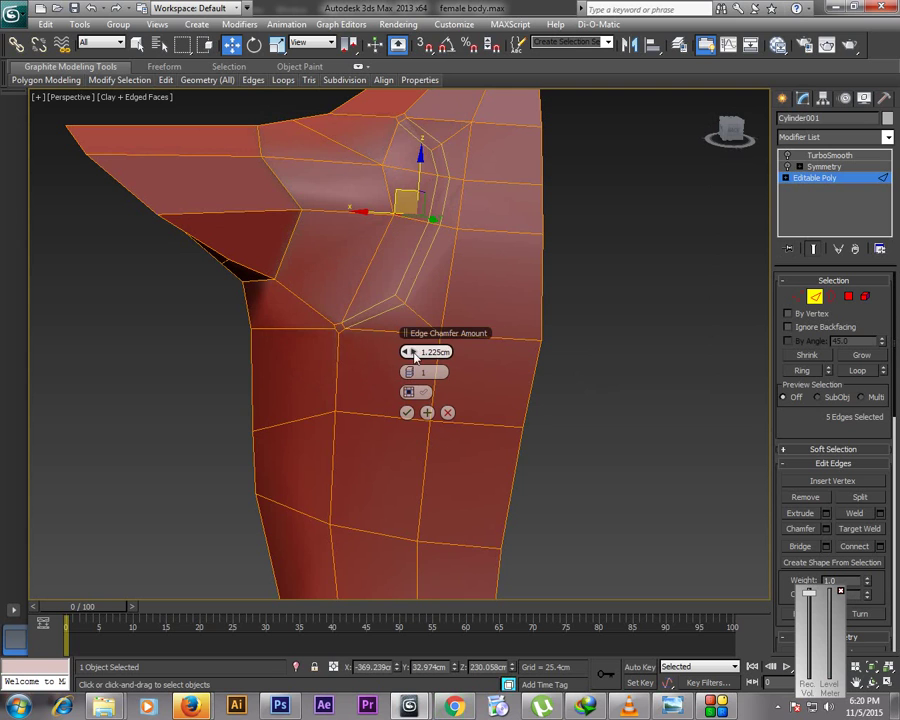
pyautogui.click(406, 412)
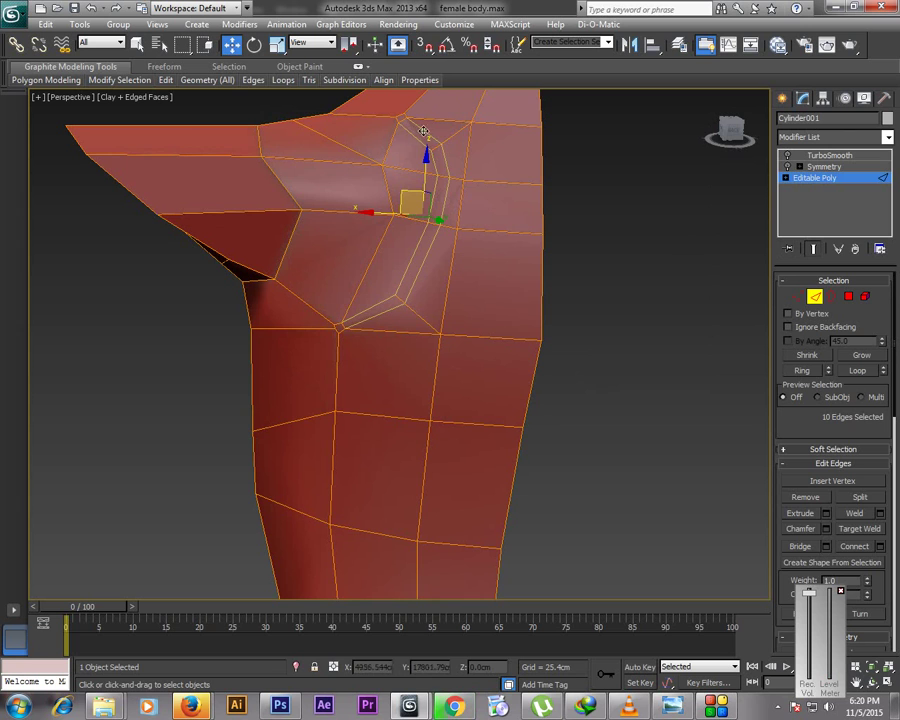
# Cut edges from the chamfered line's upper bend on the spine side across to the back's centre line
pyautogui.click(792, 296)
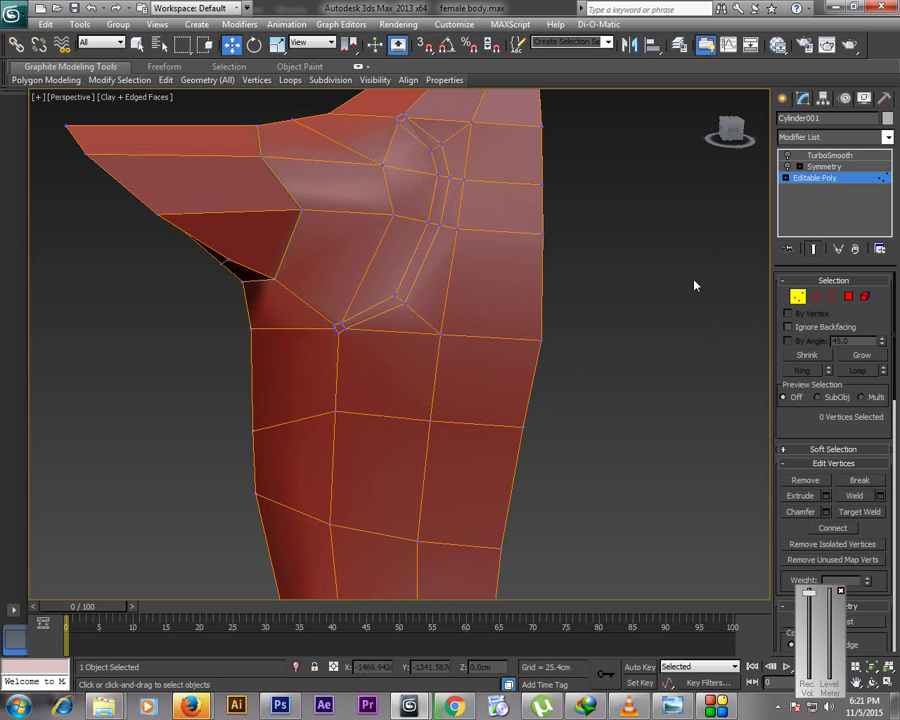
pyautogui.rightClick(576, 295)
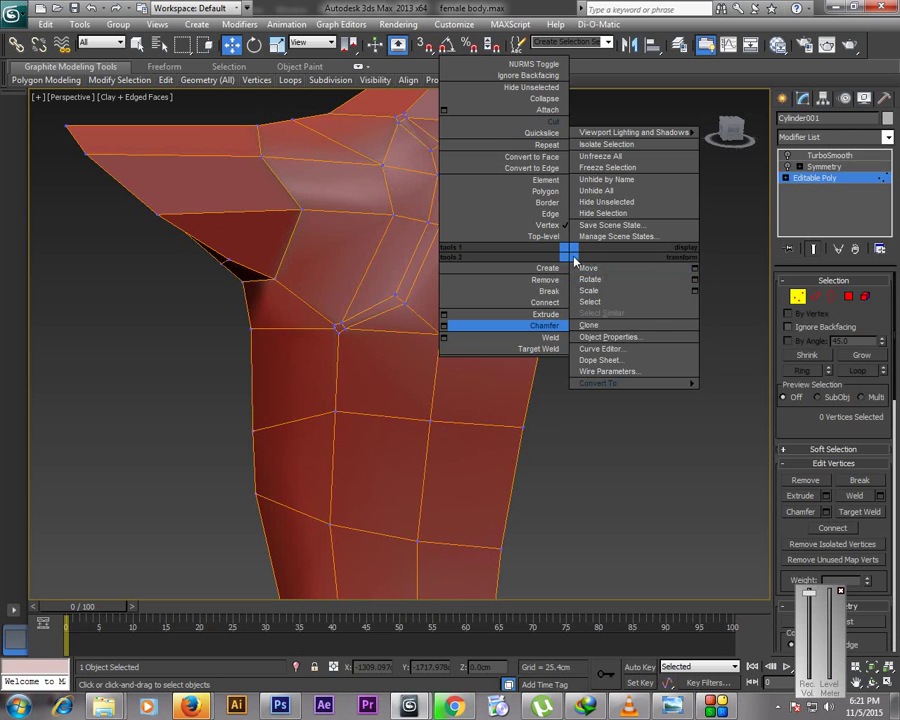
pyautogui.click(558, 353)
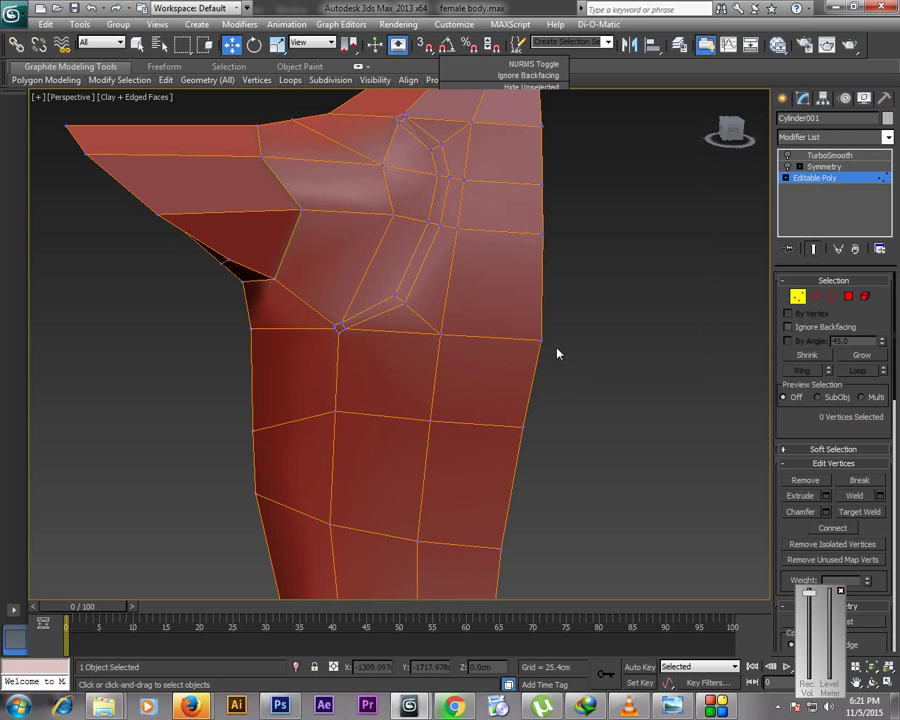
pyautogui.rightClick(638, 311)
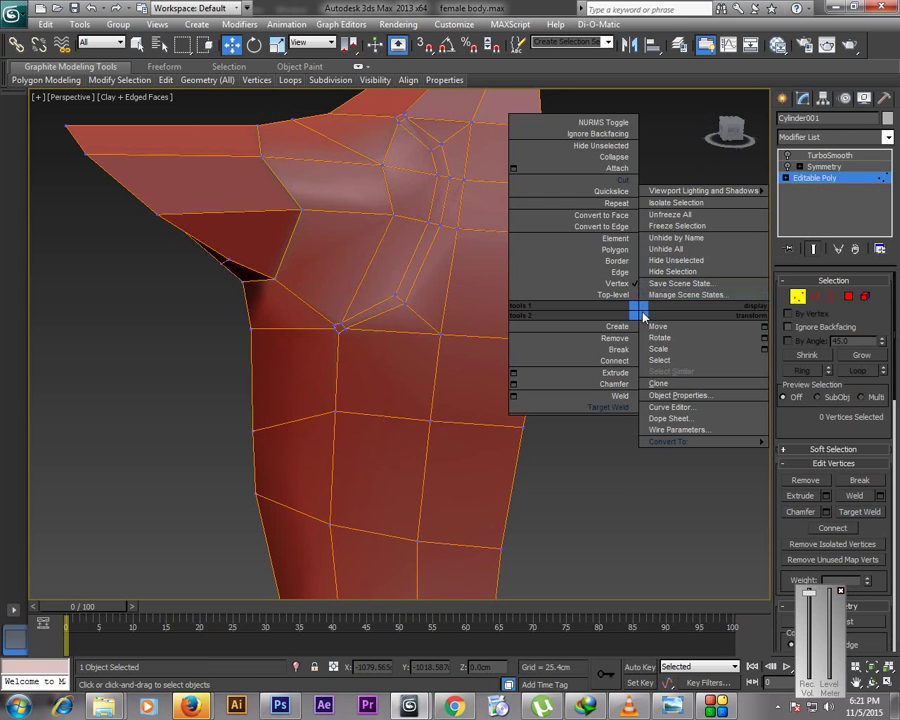
pyautogui.click(621, 181)
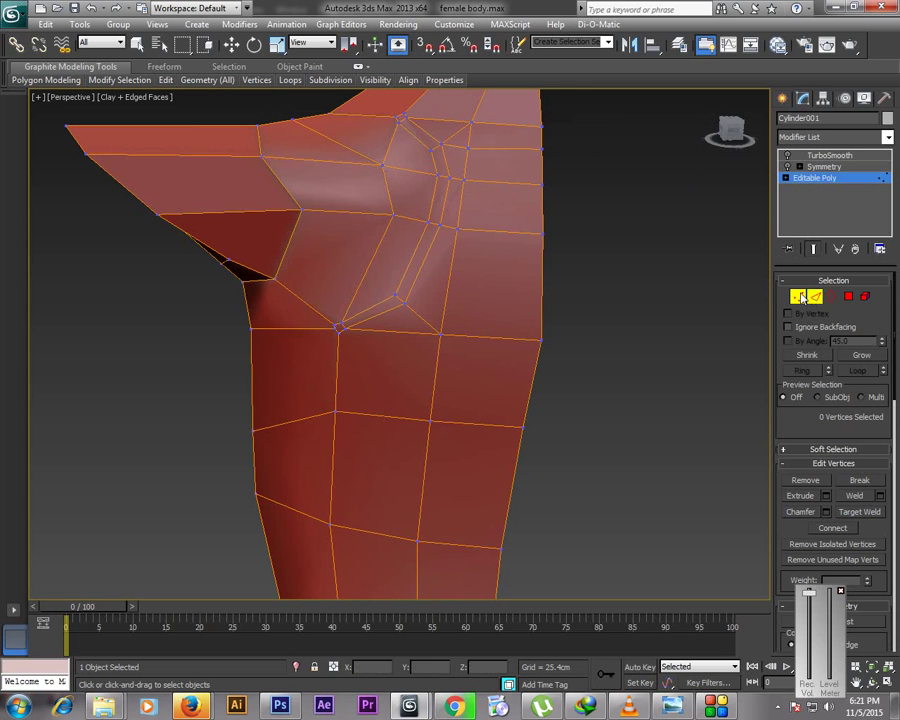
# Remove the diagonal edge joining the chamfered line's upper bend to the row above
pyautogui.click(815, 296)
pyautogui.press('w')
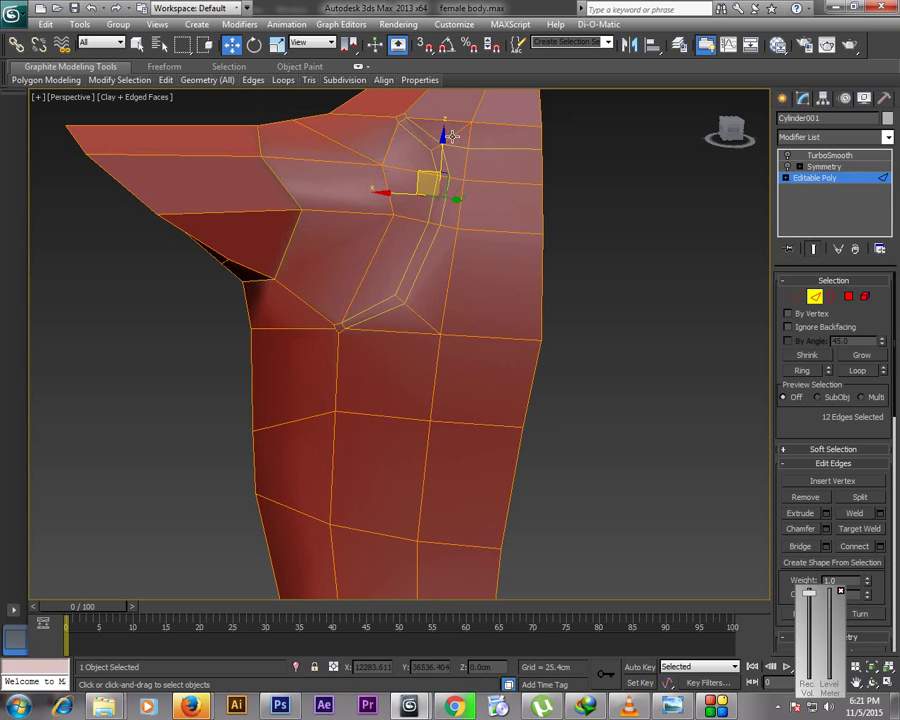
pyautogui.click(450, 136)
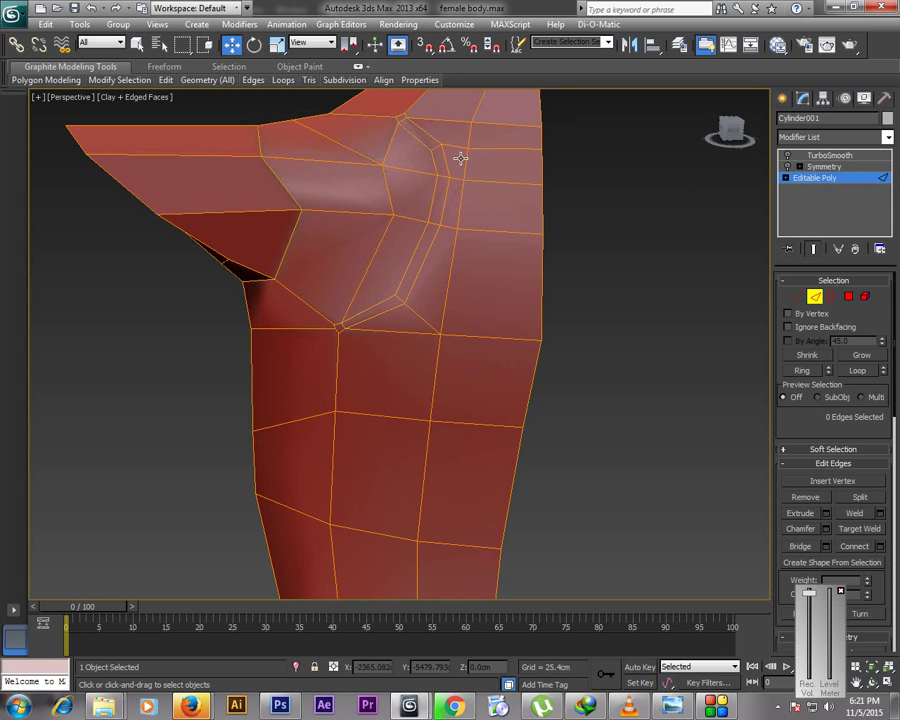
# Target Weld the small chamfer-corner vertices into a single vertex at both the upper and lower ends of the shoulder-blade line
pyautogui.hotkey('ctrl', 'r')
pyautogui.moveTo(427, 200); pyautogui.dragTo(459, 214)
pyautogui.scroll(5, 464, 226)
pyautogui.press('w')
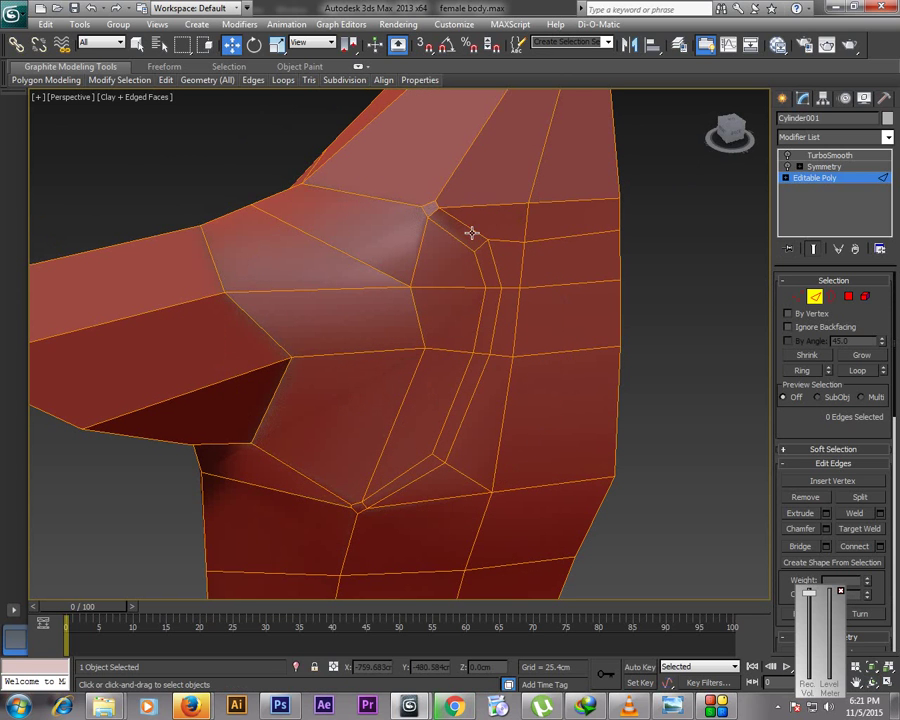
pyautogui.rightClick(400, 532)
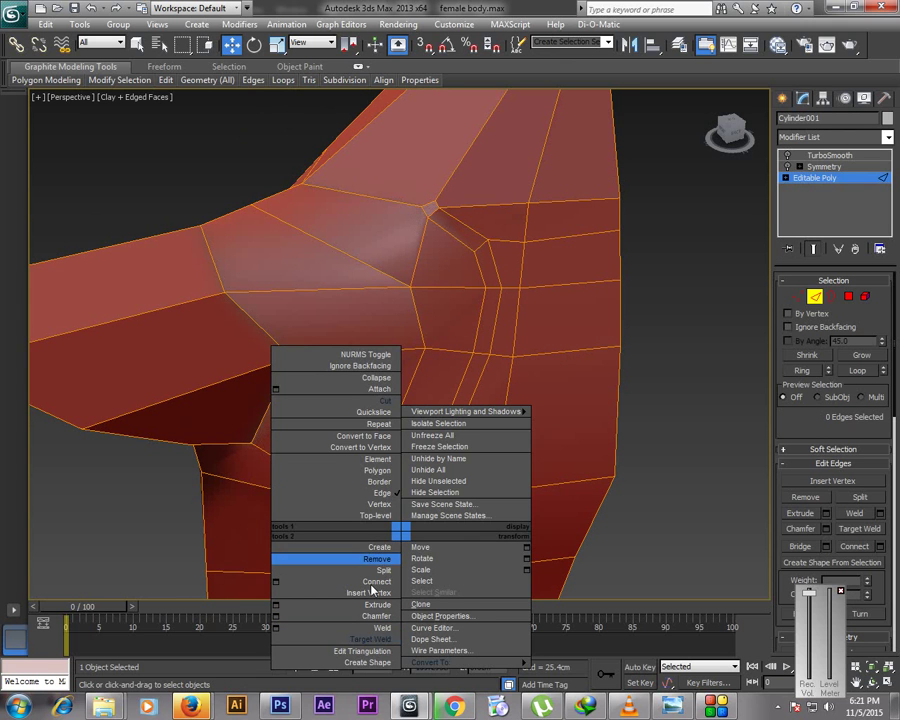
pyautogui.click(362, 651)
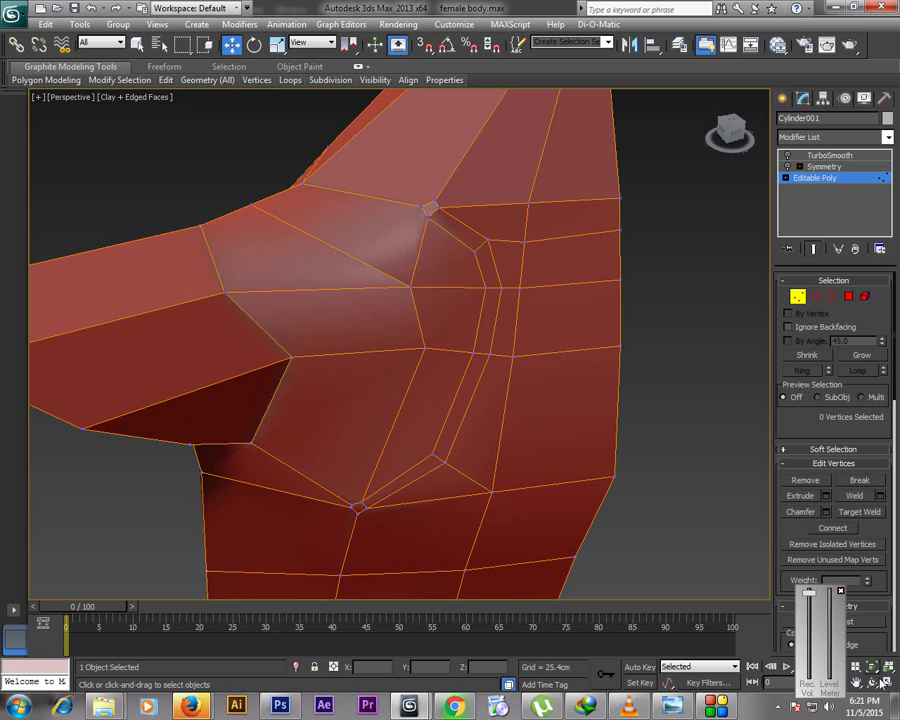
pyautogui.keyDown('alt'); pyautogui.moveTo(428, 468); pyautogui.dragTo(446, 454, button='middle'); pyautogui.keyUp('alt')
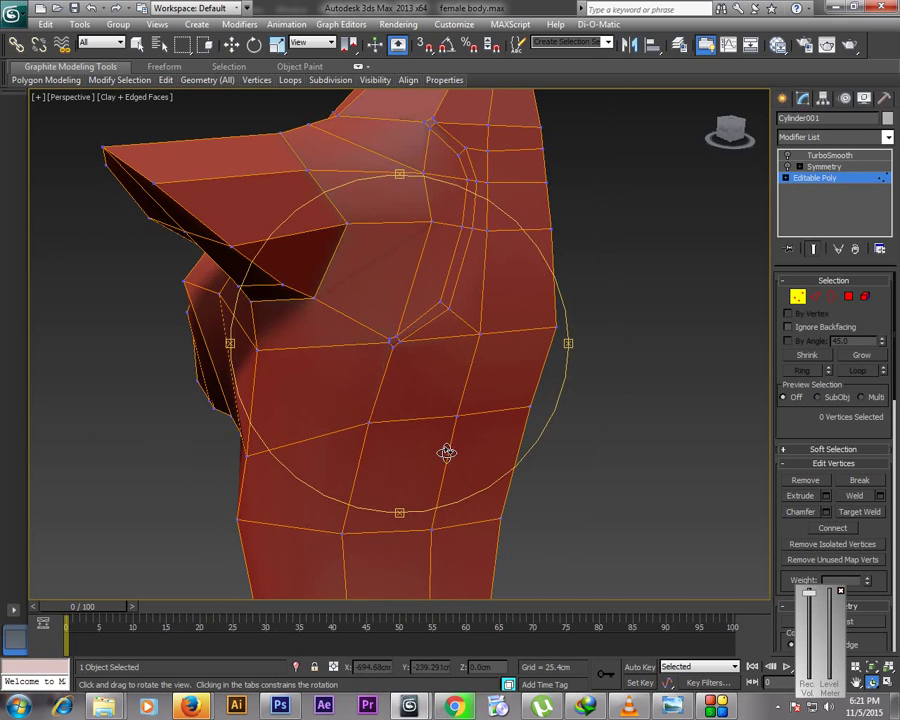
pyautogui.rightClick(420, 385)
pyautogui.click(395, 444)
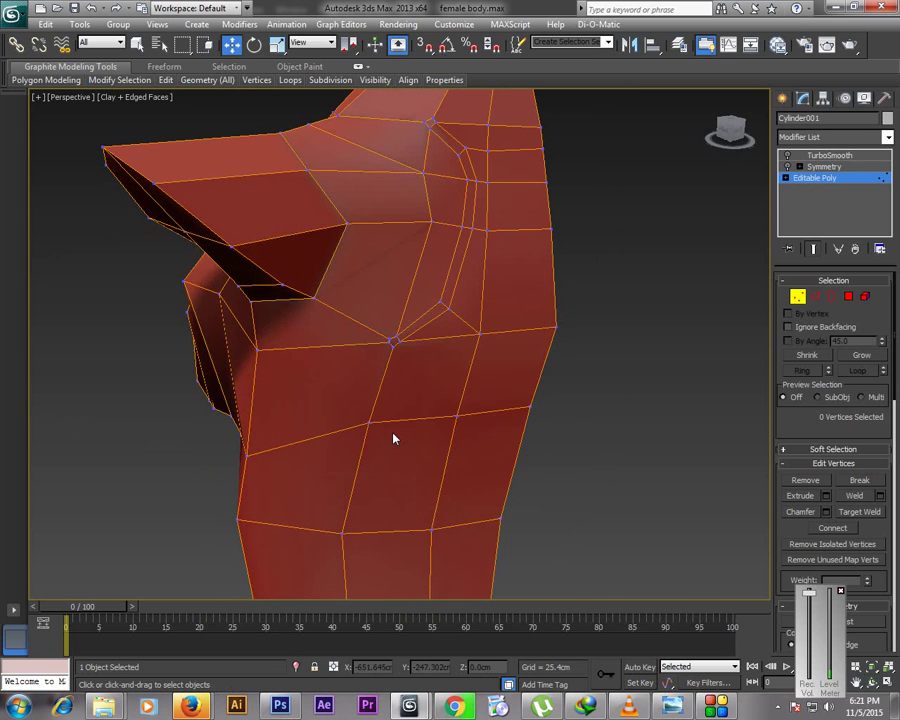
pyautogui.click(401, 342)
pyautogui.click(390, 341)
pyautogui.click(400, 343)
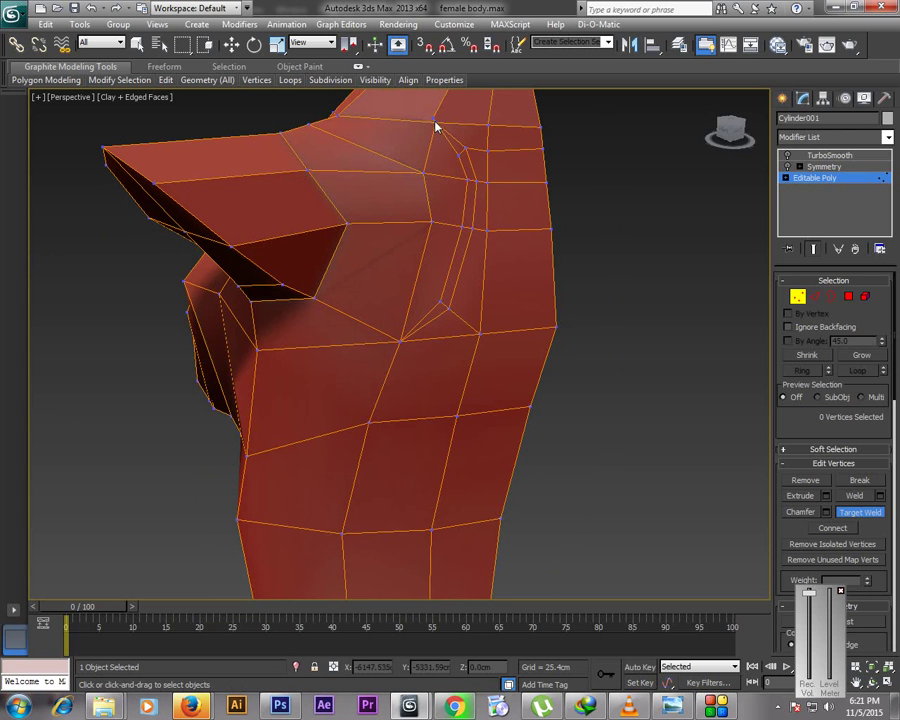
pyautogui.press('w')
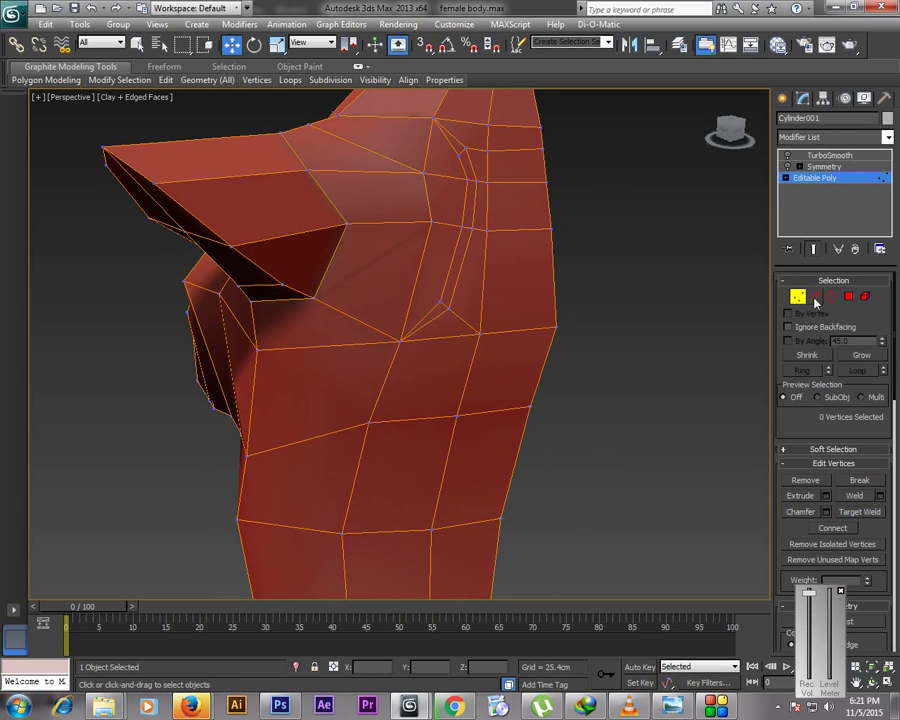
# Move the three middle edges of the chamfered strip's armpit-side line along Y, close to its spine-side line
pyautogui.click(815, 297)
pyautogui.click(465, 183)
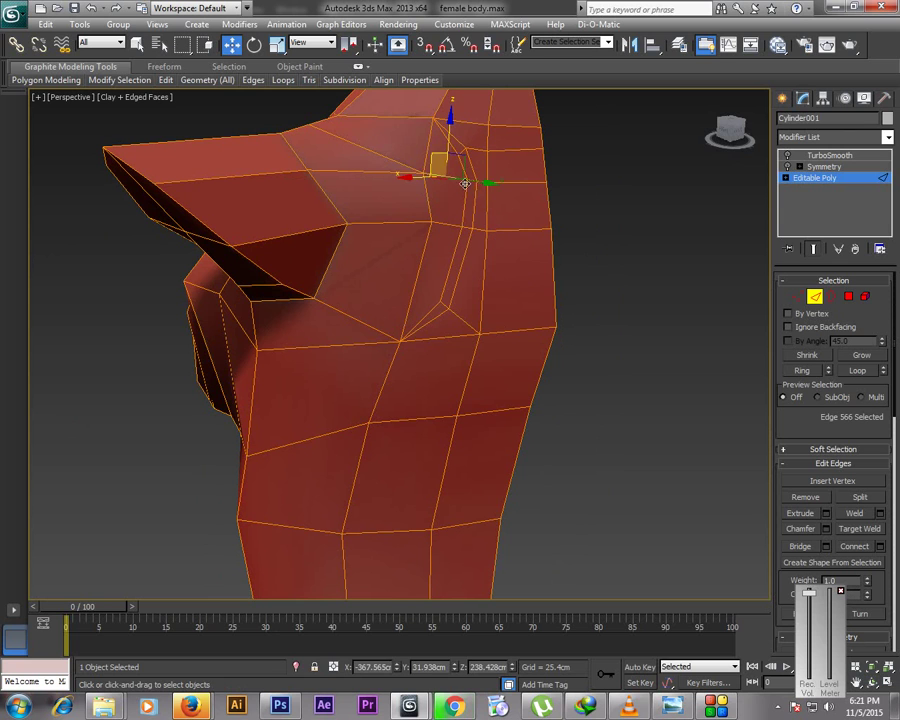
pyautogui.click(466, 163)
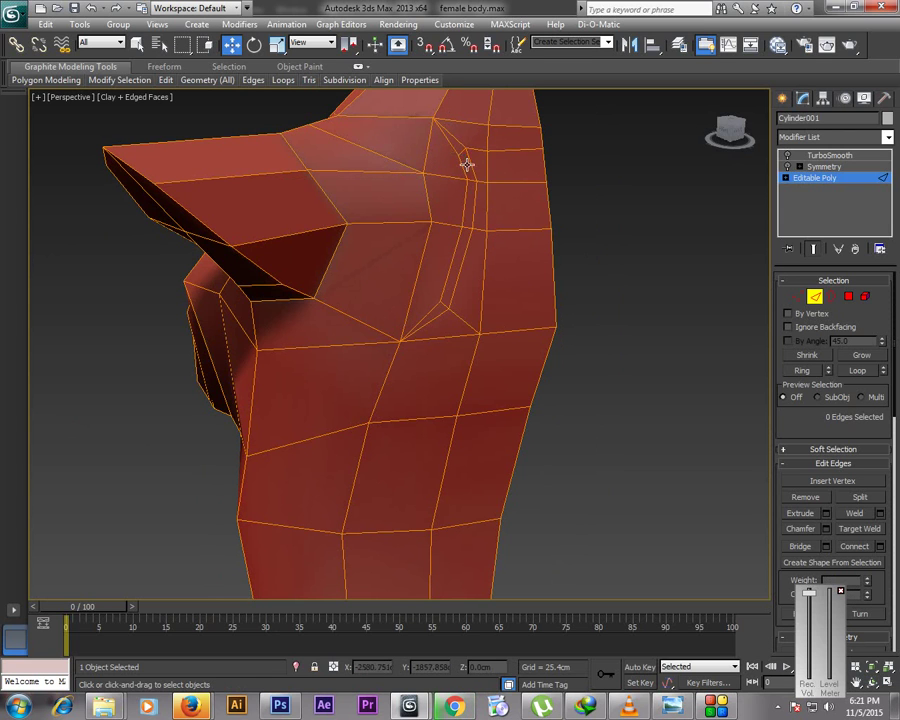
pyautogui.click(460, 164)
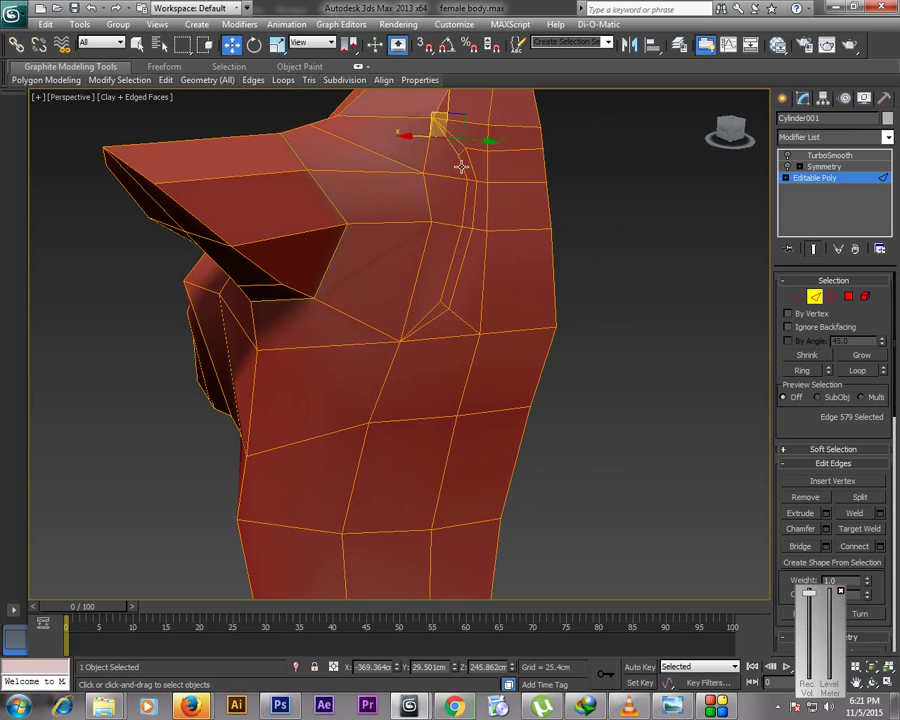
pyautogui.keyDown('ctrl'); pyautogui.click(464, 216); pyautogui.keyUp('ctrl')
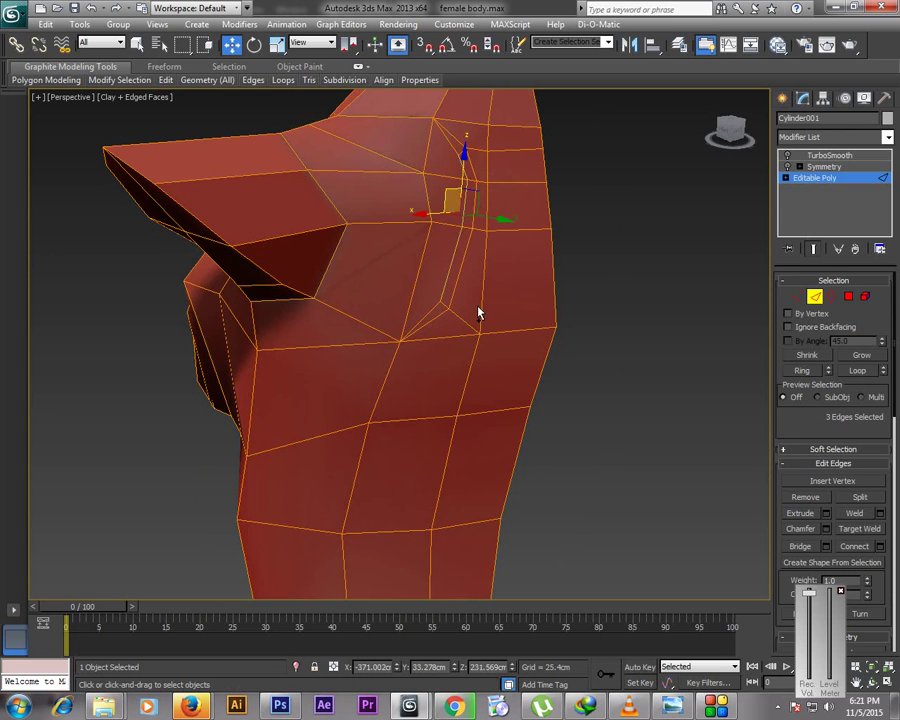
pyautogui.keyDown('ctrl'); pyautogui.click(497, 222); pyautogui.keyUp('ctrl')
pyautogui.moveTo(498, 222); pyautogui.dragTo(502, 239)
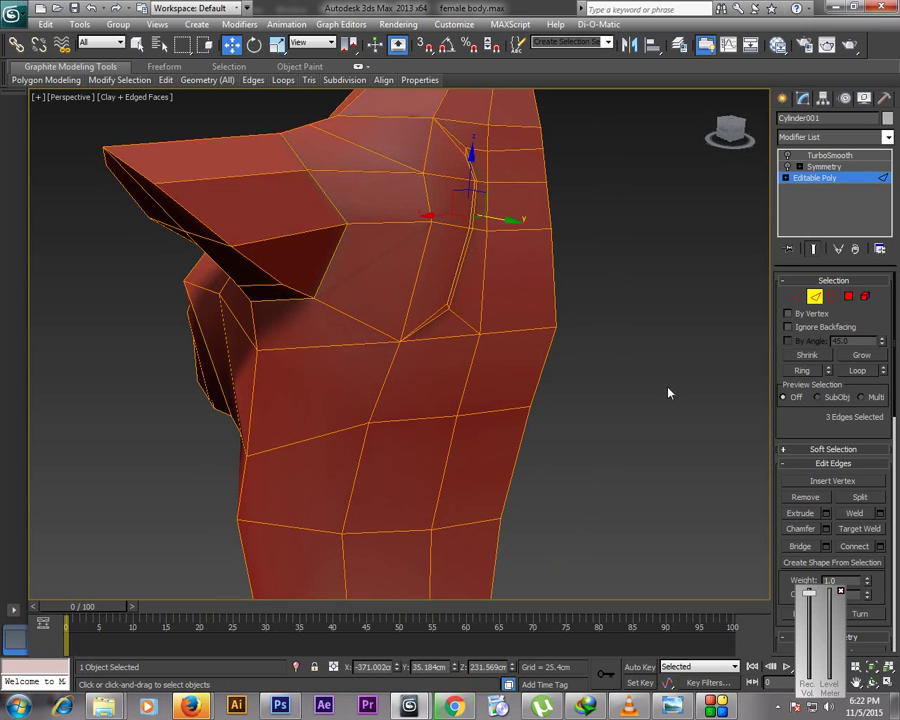
# Pull the two shoulder-blade polygons beside the chamfered strip on the armpit side outward from the back along Y
pyautogui.press('1')
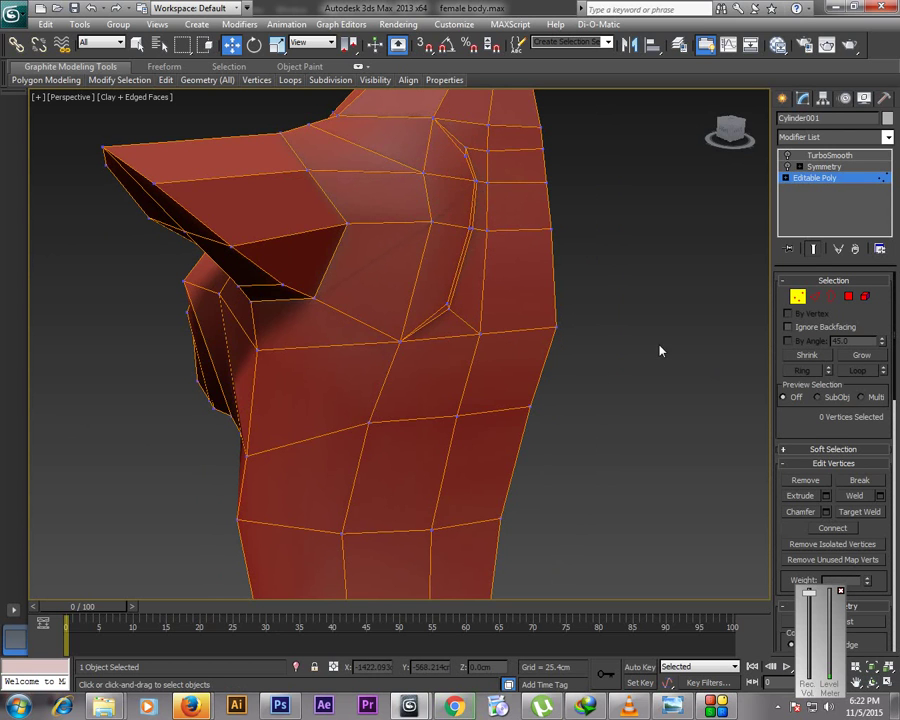
pyautogui.click(872, 681)
pyautogui.moveTo(440, 272); pyautogui.dragTo(376, 240)
pyautogui.keyDown('alt'); pyautogui.moveTo(376, 240); pyautogui.dragTo(344, 267, button='middle'); pyautogui.keyUp('alt')
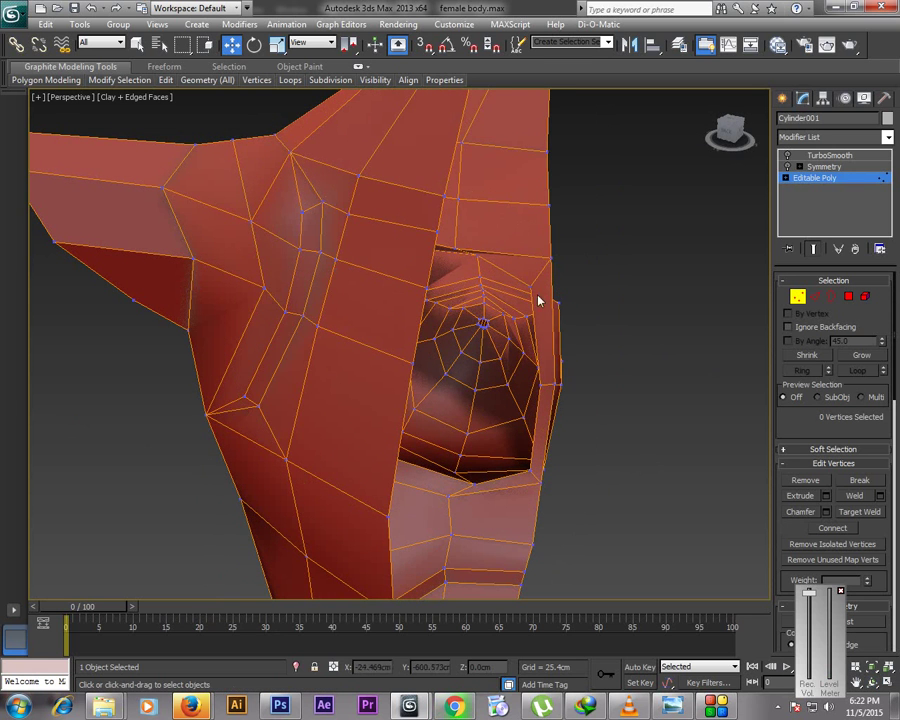
pyautogui.click(848, 296)
pyautogui.click(270, 265)
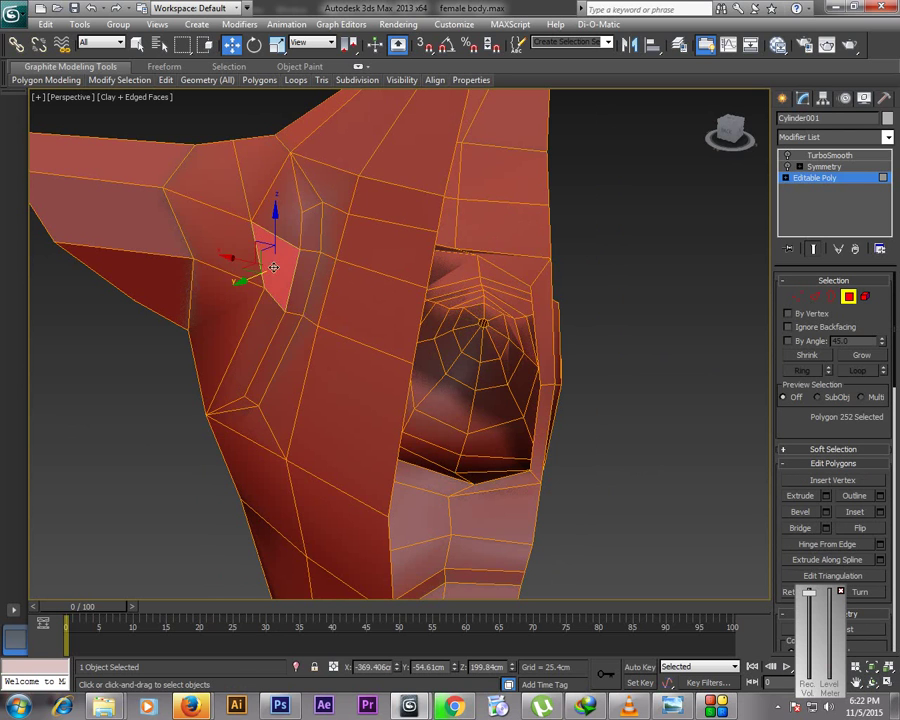
pyautogui.keyDown('ctrl'); pyautogui.click(232, 327); pyautogui.keyUp('ctrl')
pyautogui.moveTo(232, 327); pyautogui.dragTo(268, 302)
pyautogui.press('2')
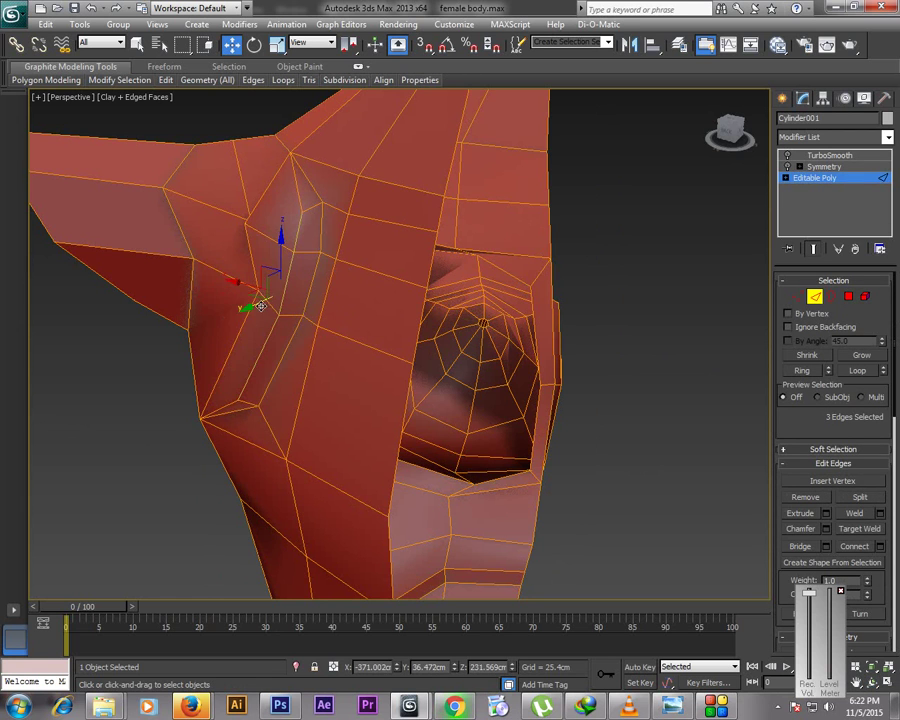
# Pull the edge between the two raised shoulder-blade polygons outward from the back along Y by about 5.4 cm
pyautogui.click(226, 317)
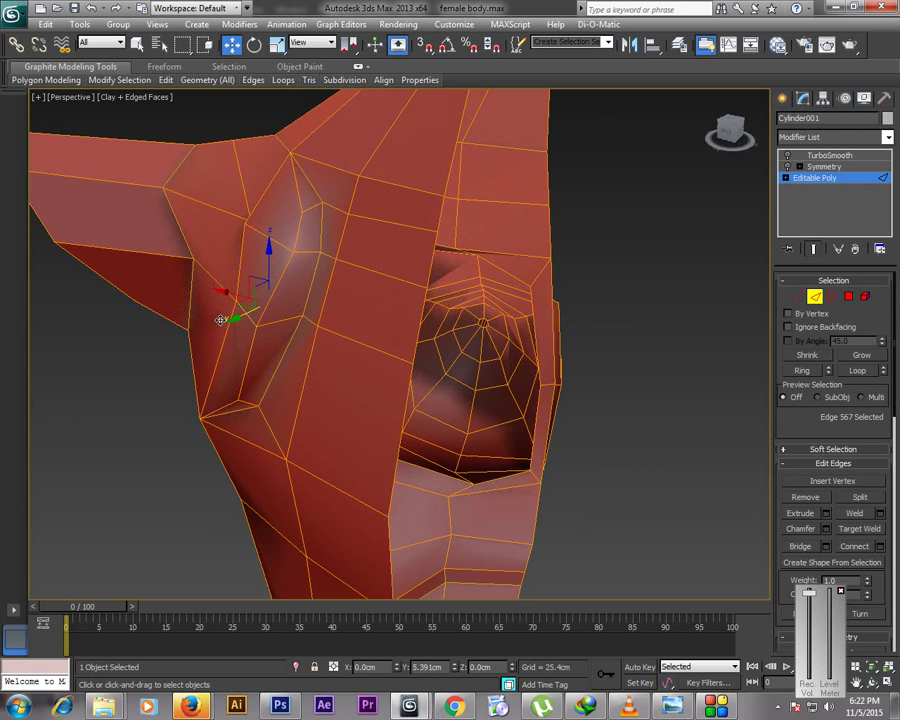
pyautogui.press('q')
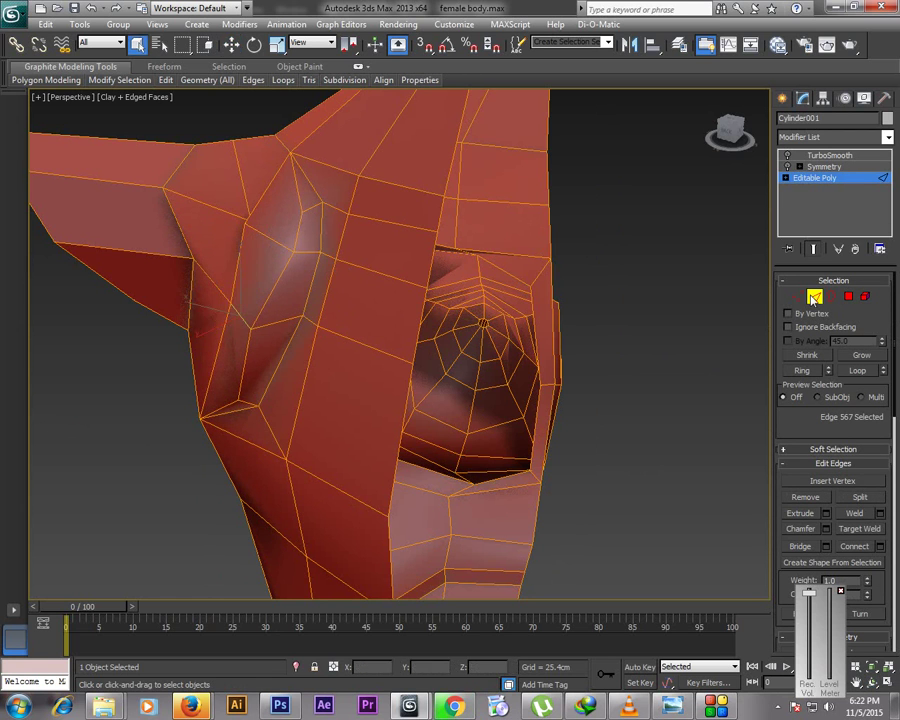
pyautogui.click(815, 297)
# Turn on the Symmetry and TurboSmooth modifiers to show the full smoothed body
pyautogui.click(788, 167)
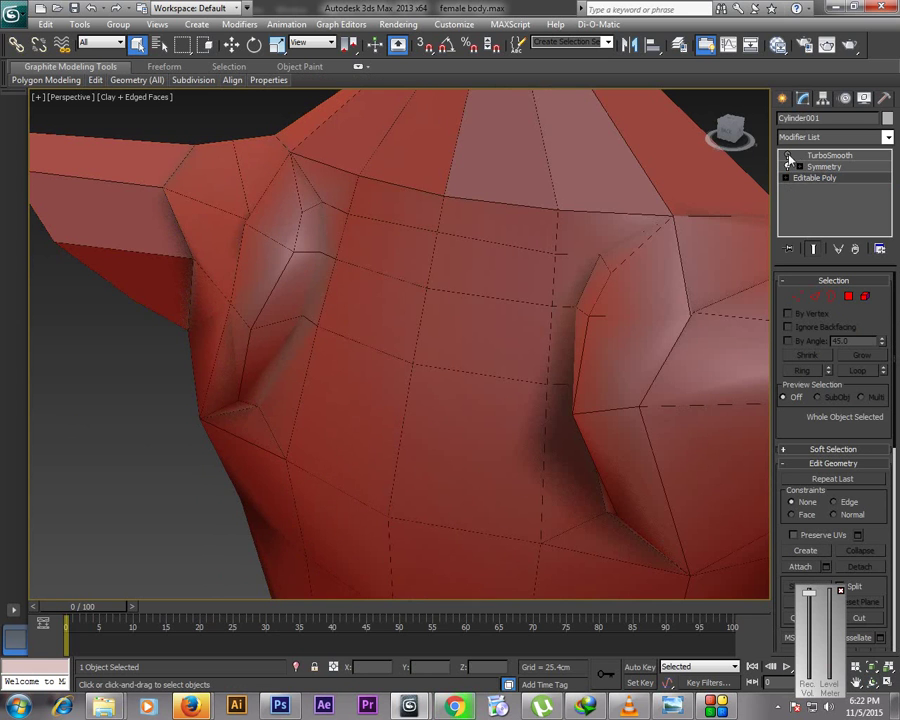
pyautogui.click(788, 156)
pyautogui.click(822, 157)
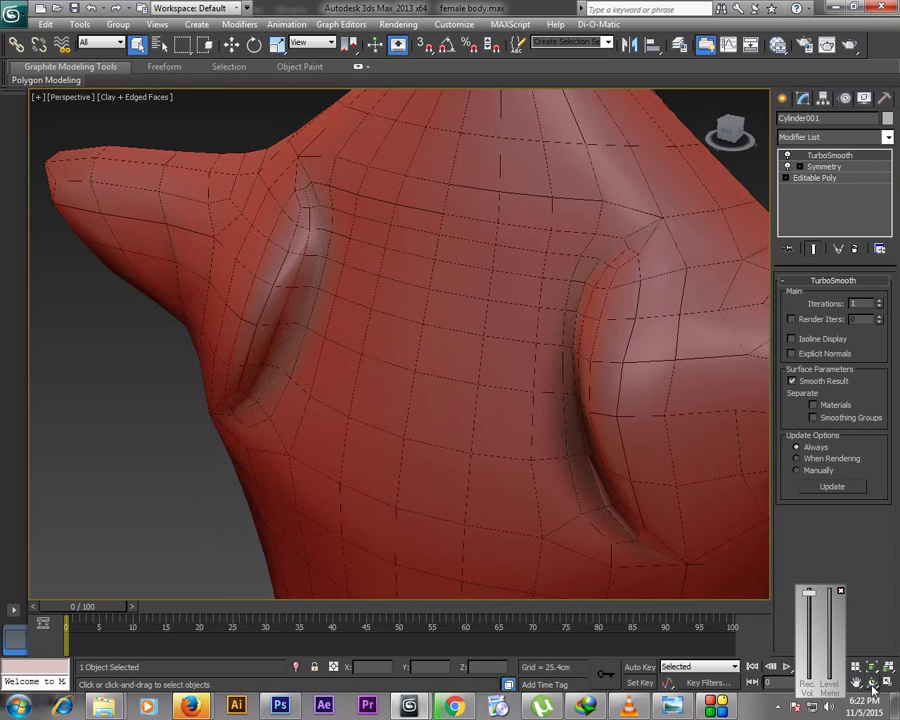
# Move the column of five vertices on the spine side of the shoulder-blade crease toward the spine along X
pyautogui.keyDown('alt'); pyautogui.moveTo(432, 376); pyautogui.dragTo(407, 293, button='middle'); pyautogui.keyUp('alt')
pyautogui.click(815, 178)
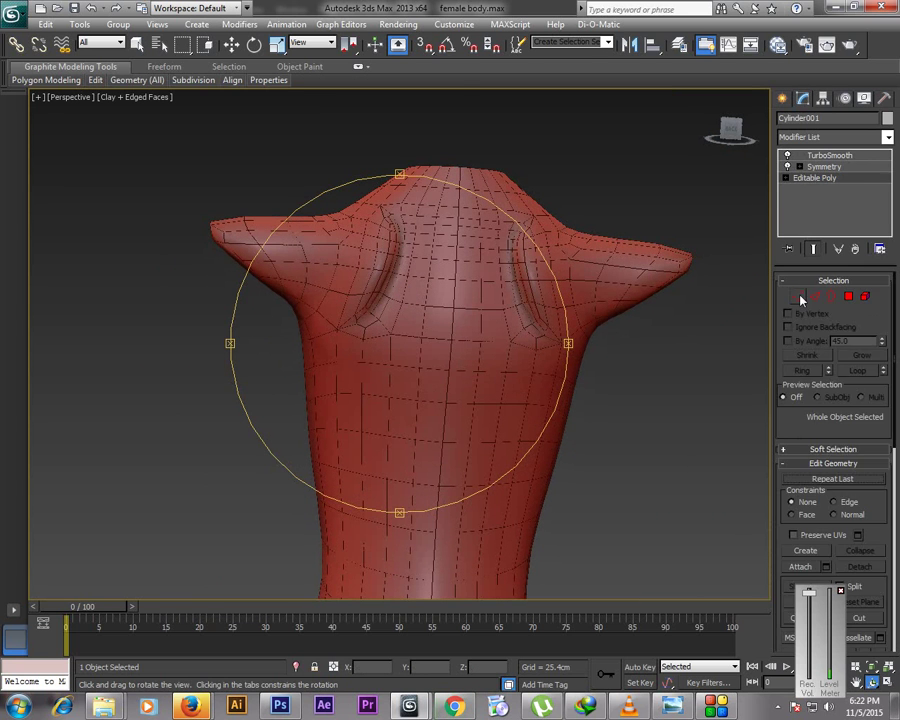
pyautogui.click(797, 296)
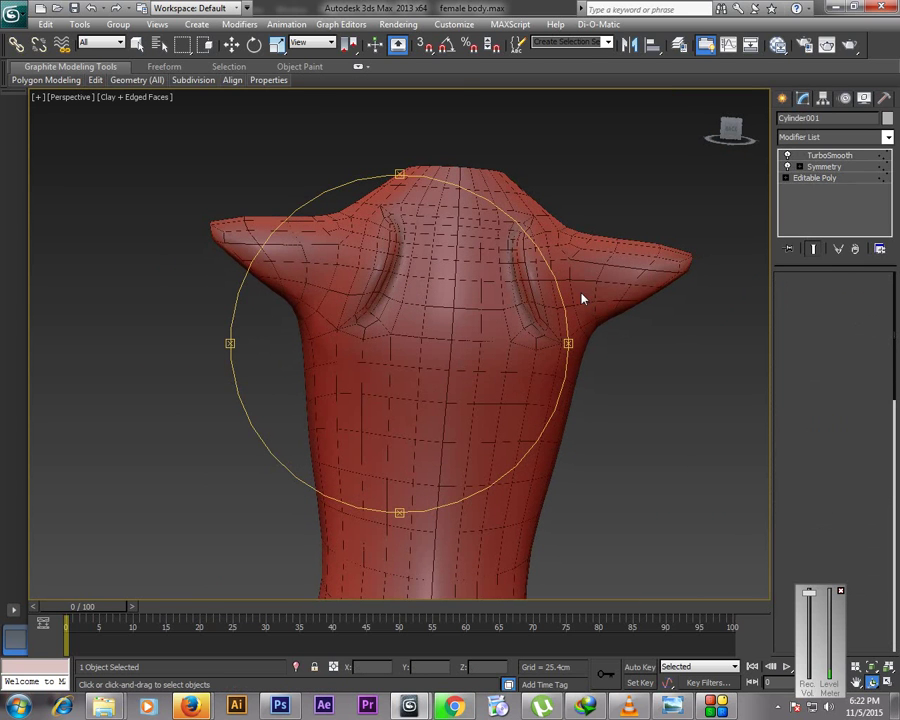
pyautogui.click(416, 236)
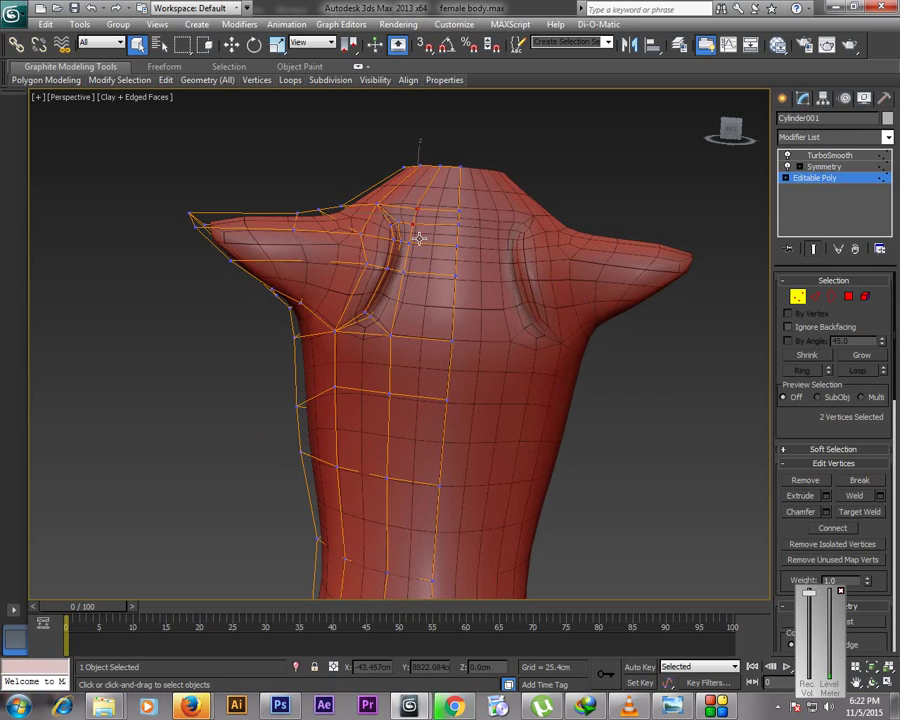
pyautogui.click(231, 44)
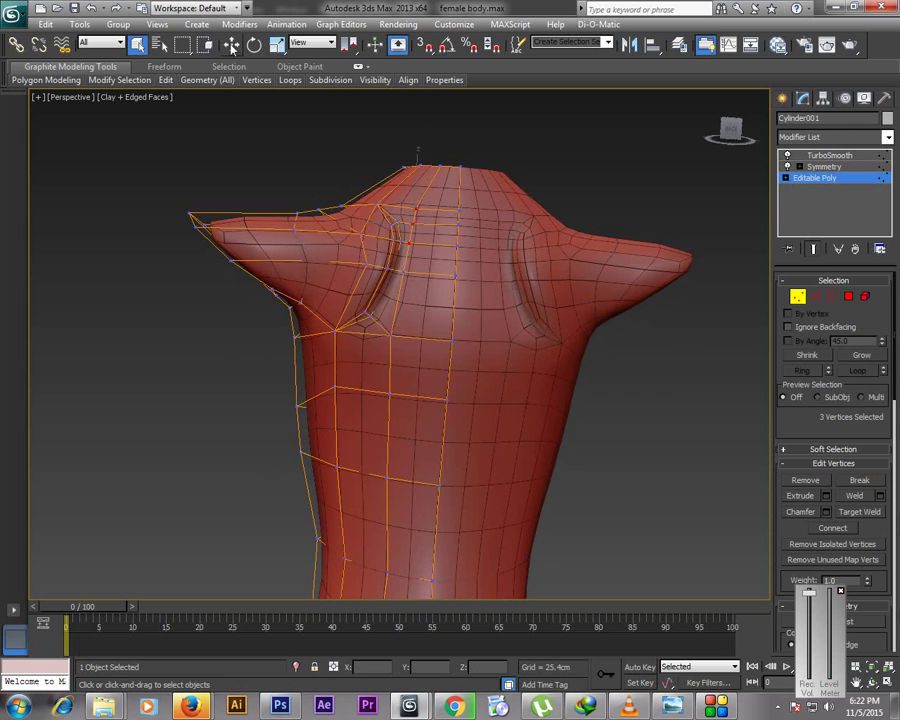
pyautogui.keyDown('ctrl'); pyautogui.click(403, 274); pyautogui.keyUp('ctrl')
pyautogui.keyDown('ctrl'); pyautogui.click(390, 333); pyautogui.keyUp('ctrl')
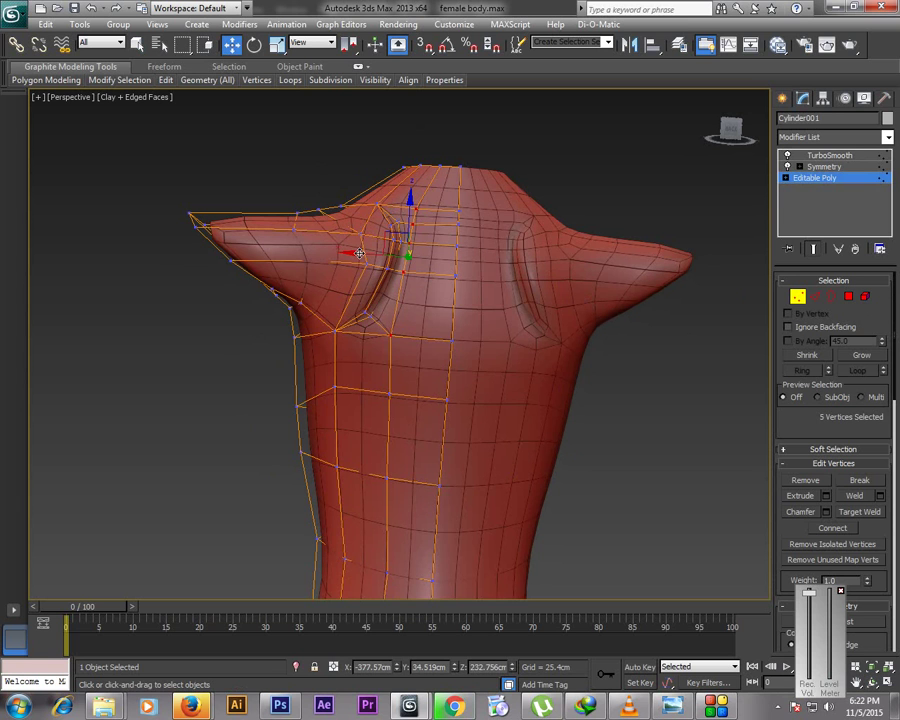
pyautogui.click(398, 218)
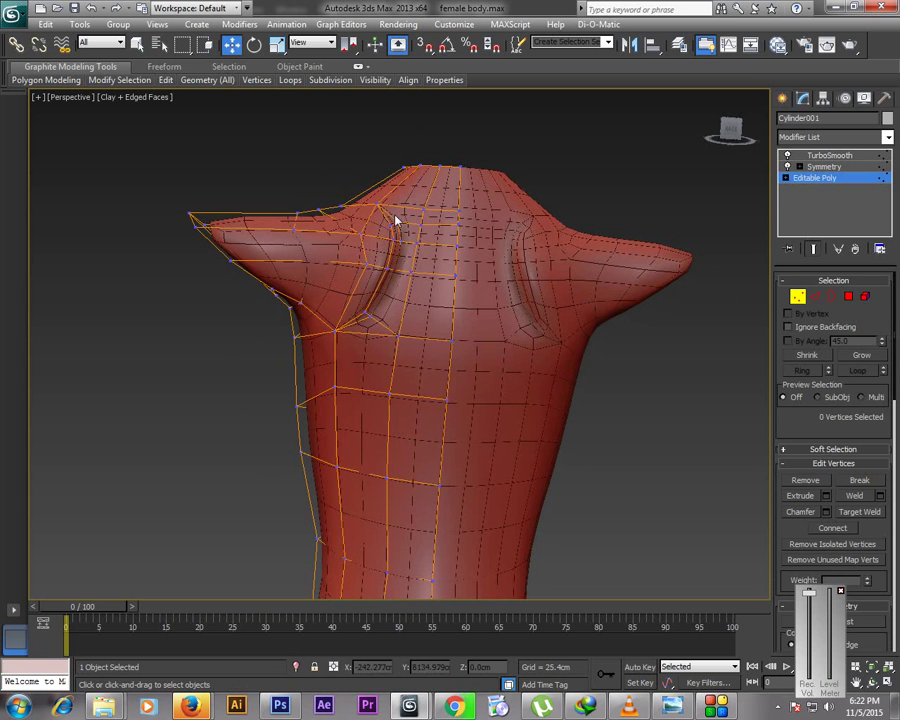
# Shift the four vertices along the shoulder-blade crease toward the spine along X by about 3 cm
pyautogui.click(397, 226)
pyautogui.keyDown('ctrl'); pyautogui.click(400, 241); pyautogui.keyUp('ctrl')
pyautogui.keyDown('ctrl'); pyautogui.click(400, 267); pyautogui.keyUp('ctrl')
pyautogui.keyDown('ctrl'); pyautogui.click(370, 317); pyautogui.keyUp('ctrl')
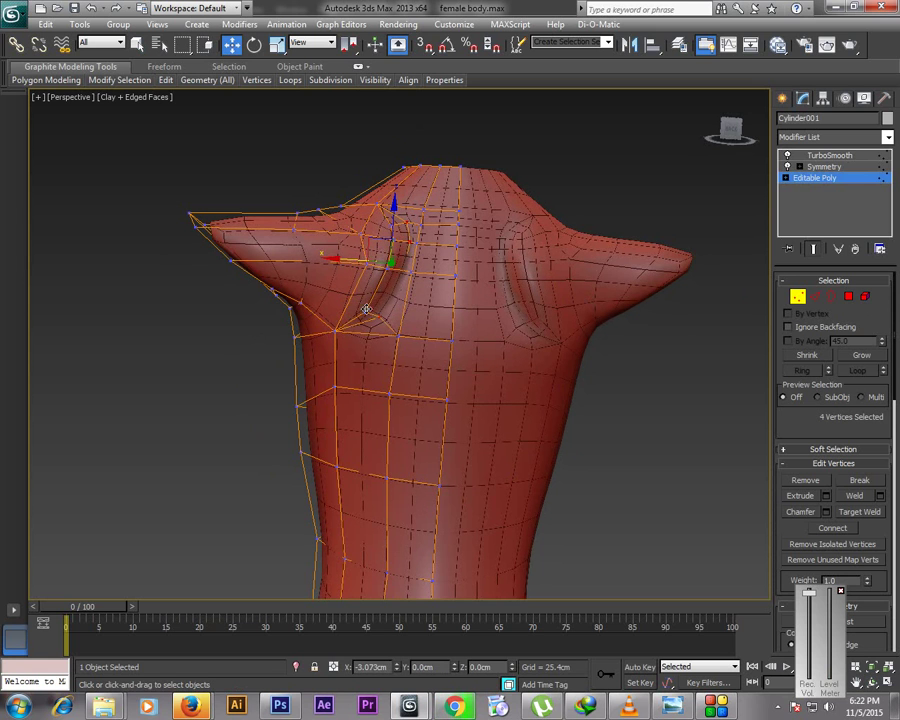
# Lower the two vertices below the shoulder blade about 7.3 cm along Z, and drop the armpit-side one further
pyautogui.click(336, 330)
pyautogui.keyDown('ctrl'); pyautogui.click(398, 338); pyautogui.keyUp('ctrl')
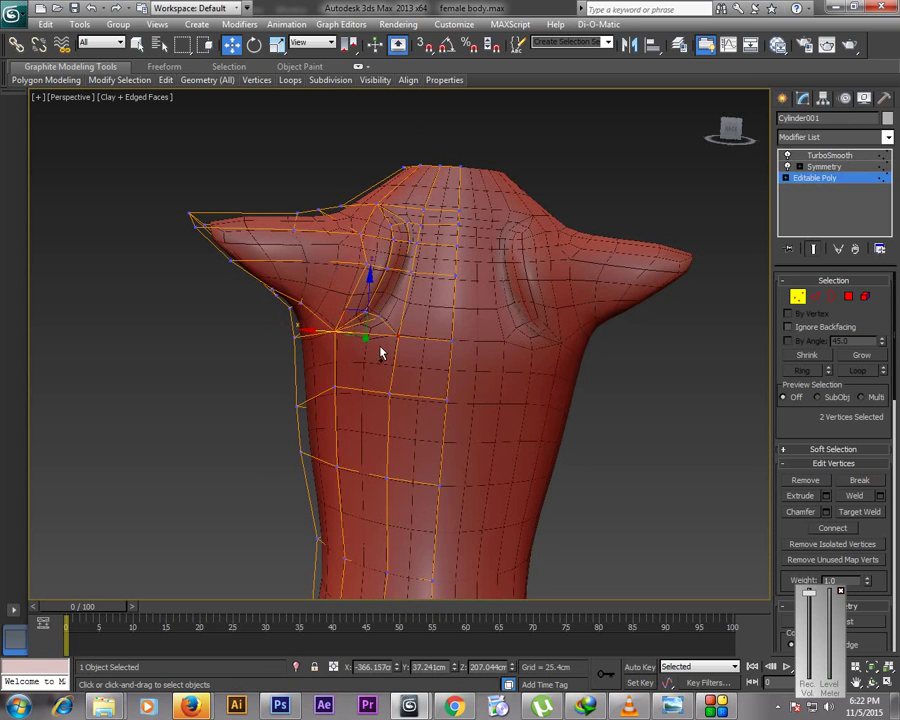
pyautogui.moveTo(369, 302); pyautogui.dragTo(371, 322)
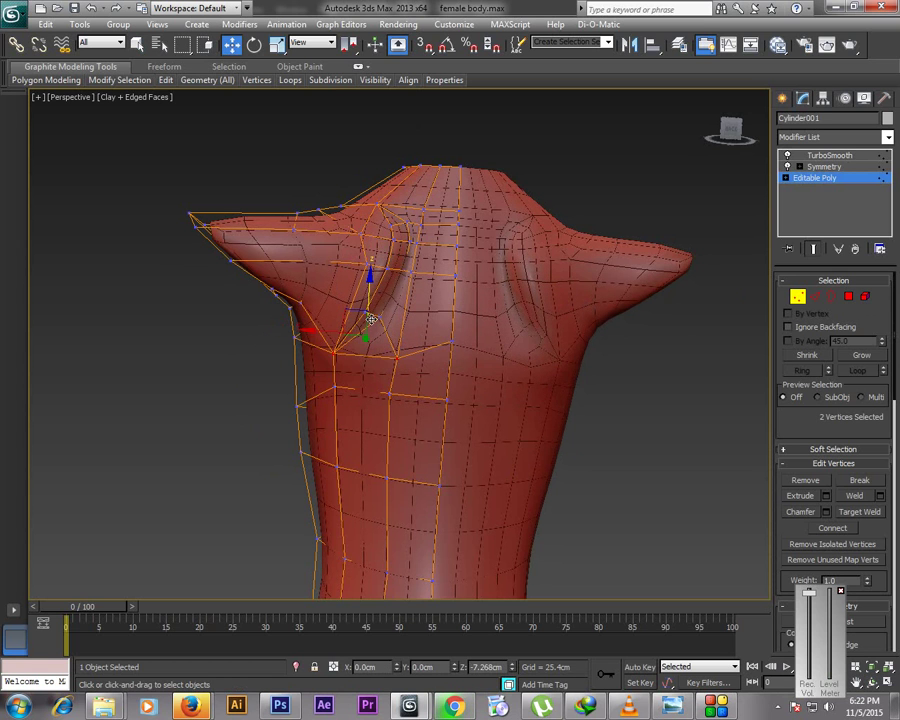
pyautogui.click(335, 352)
pyautogui.keyDown('ctrl'); pyautogui.click(335, 354); pyautogui.keyUp('ctrl')
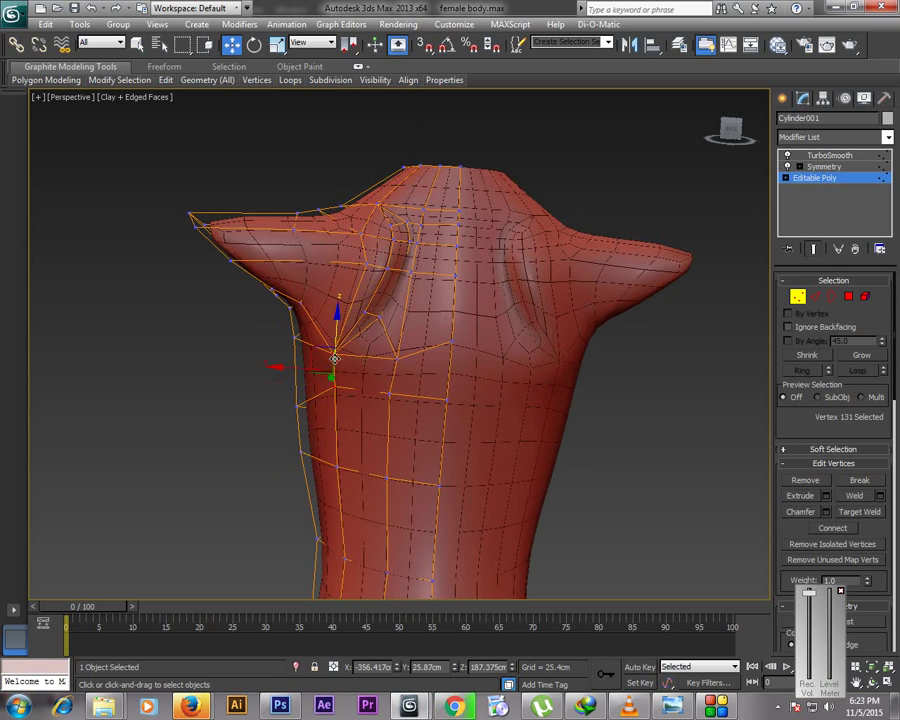
pyautogui.moveTo(338, 336); pyautogui.dragTo(338, 377)
# Raise the upper-back vertices beside the spine along Z, and the two on the spine line by about 3.1 cm
pyautogui.click(420, 221)
pyautogui.keyDown('ctrl'); pyautogui.click(424, 208); pyautogui.keyUp('ctrl')
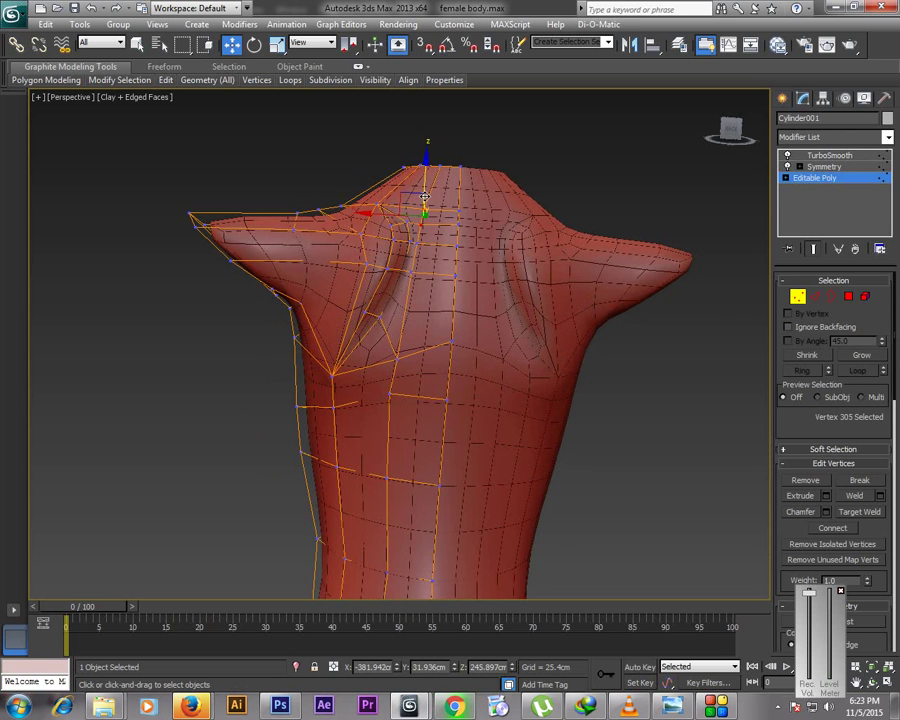
pyautogui.moveTo(427, 178); pyautogui.dragTo(427, 171)
pyautogui.click(462, 213)
pyautogui.keyDown('ctrl'); pyautogui.click(460, 185); pyautogui.keyUp('ctrl')
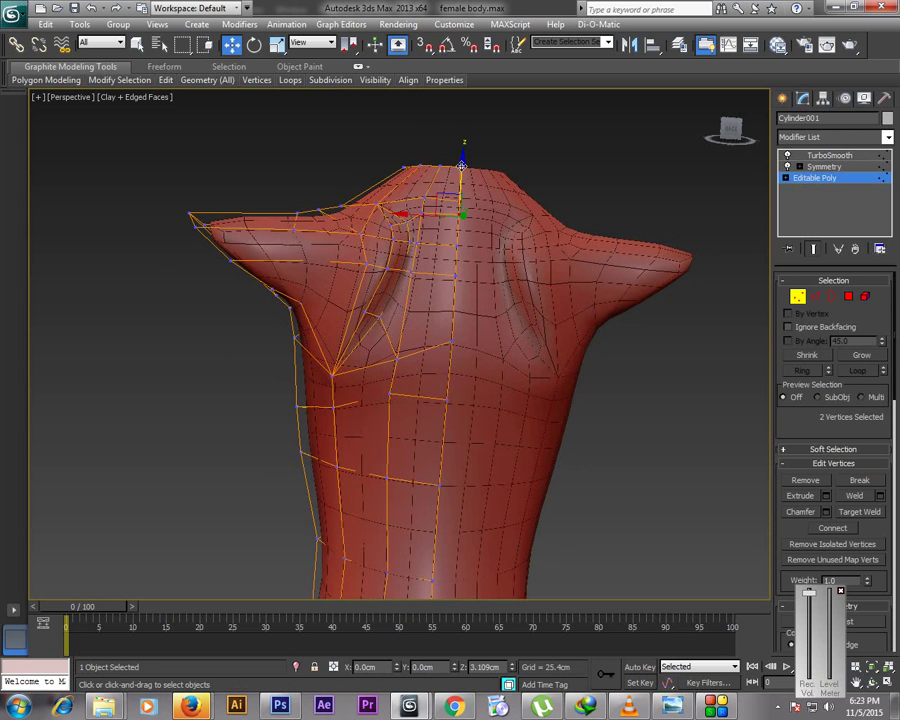
pyautogui.click(396, 327)
pyautogui.click(371, 347)
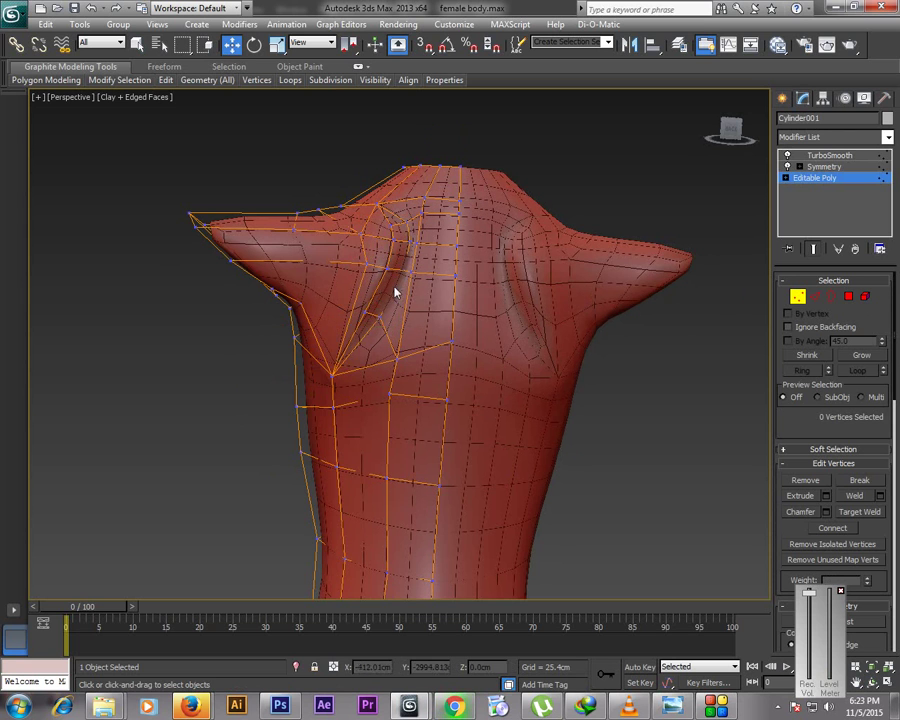
# Move the middle vertex on the armpit side of the shoulder blade toward the arm along X
pyautogui.click(409, 272)
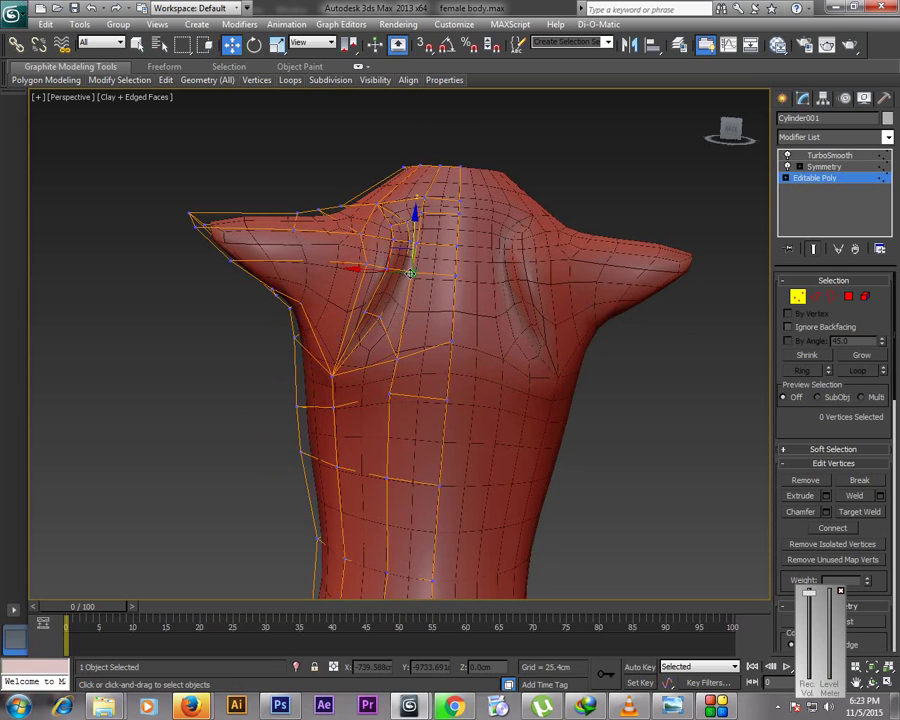
pyautogui.click(367, 307)
pyautogui.click(366, 262)
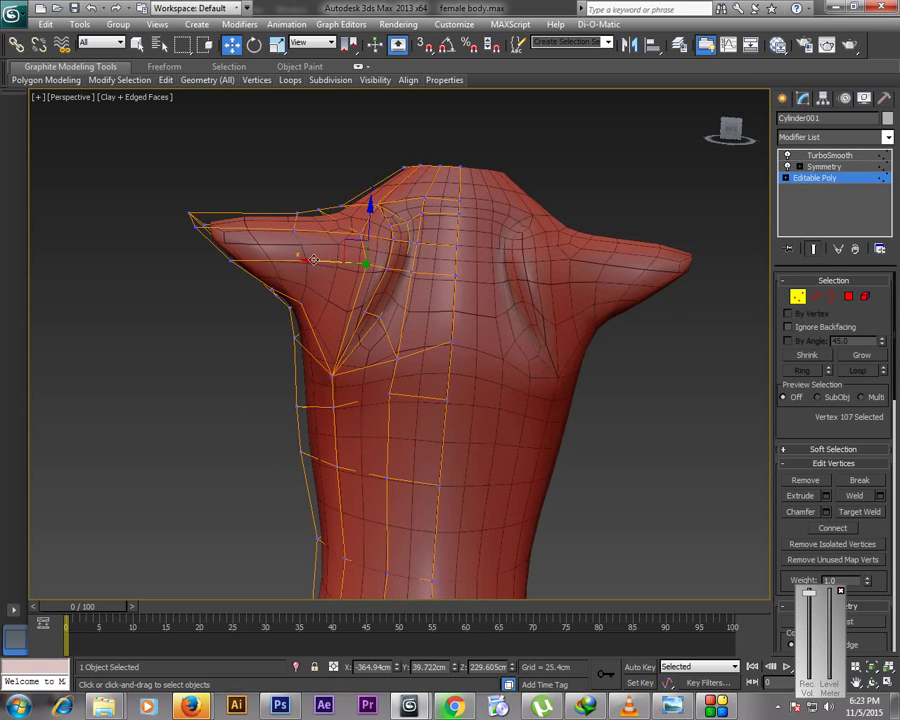
pyautogui.click(728, 296)
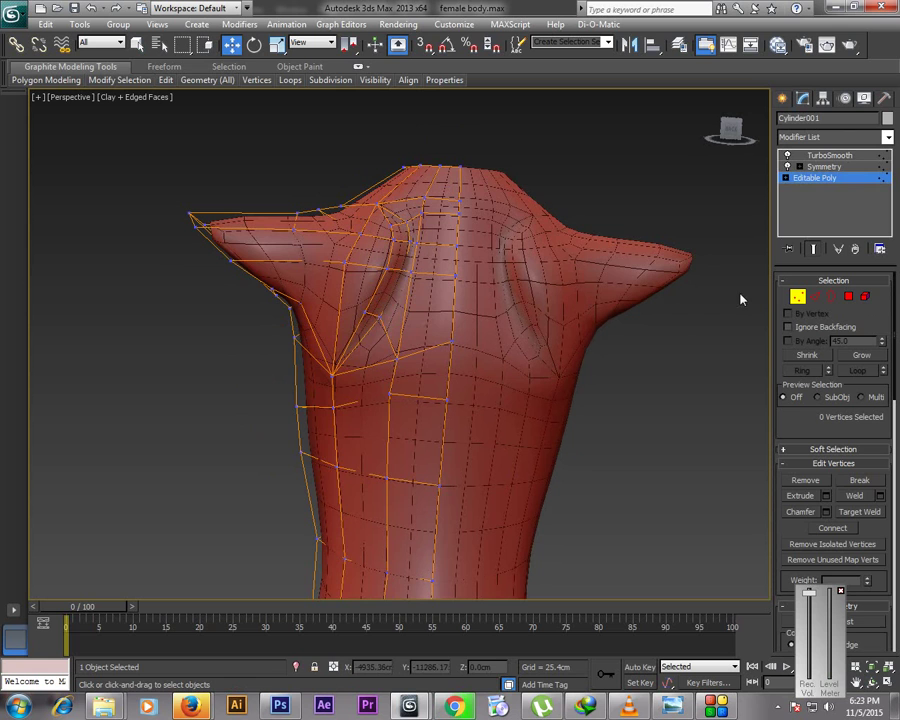
pyautogui.click(798, 297)
# Push the two raised shoulder-blade polygons slightly inward toward the back along Y
pyautogui.click(872, 682)
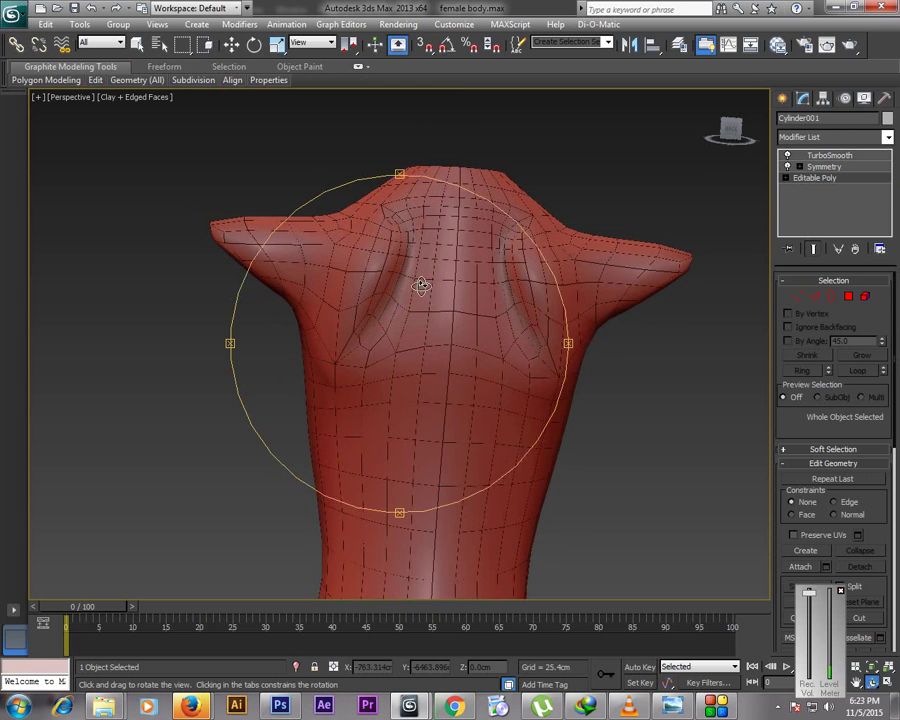
pyautogui.moveTo(408, 248); pyautogui.dragTo(459, 317)
pyautogui.keyDown('alt'); pyautogui.moveTo(459, 317); pyautogui.dragTo(424, 297, button='middle'); pyautogui.keyUp('alt')
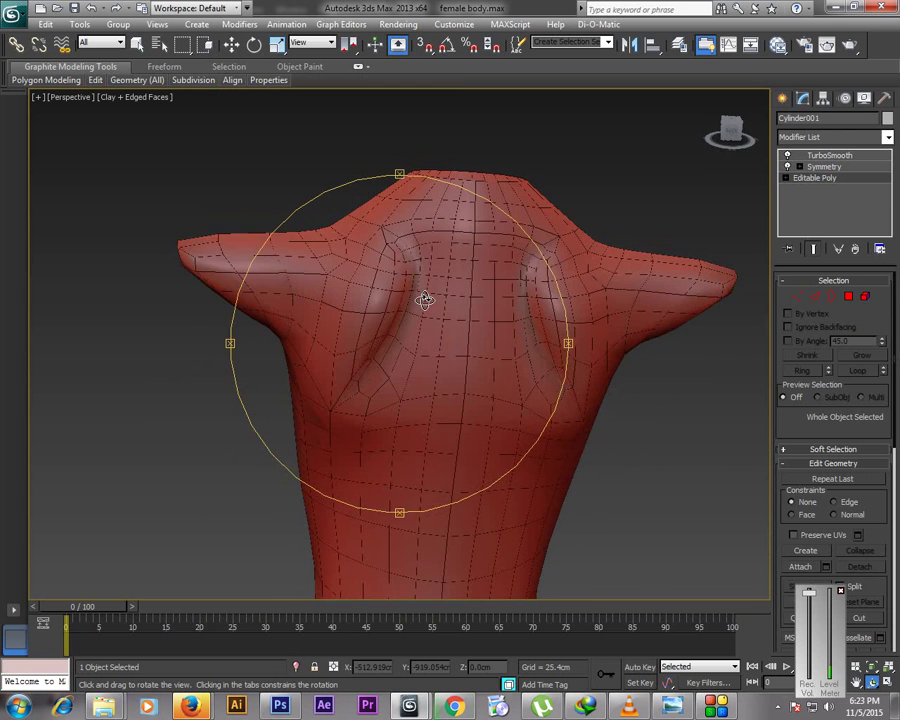
pyautogui.scroll(3, 444, 316)
pyautogui.moveTo(388, 334)
pyautogui.mouseDown()
pyautogui.moveTo(376, 330)
pyautogui.moveTo(398, 325)
pyautogui.mouseUp()
pyautogui.rightClick(398, 325)
pyautogui.click(847, 299)
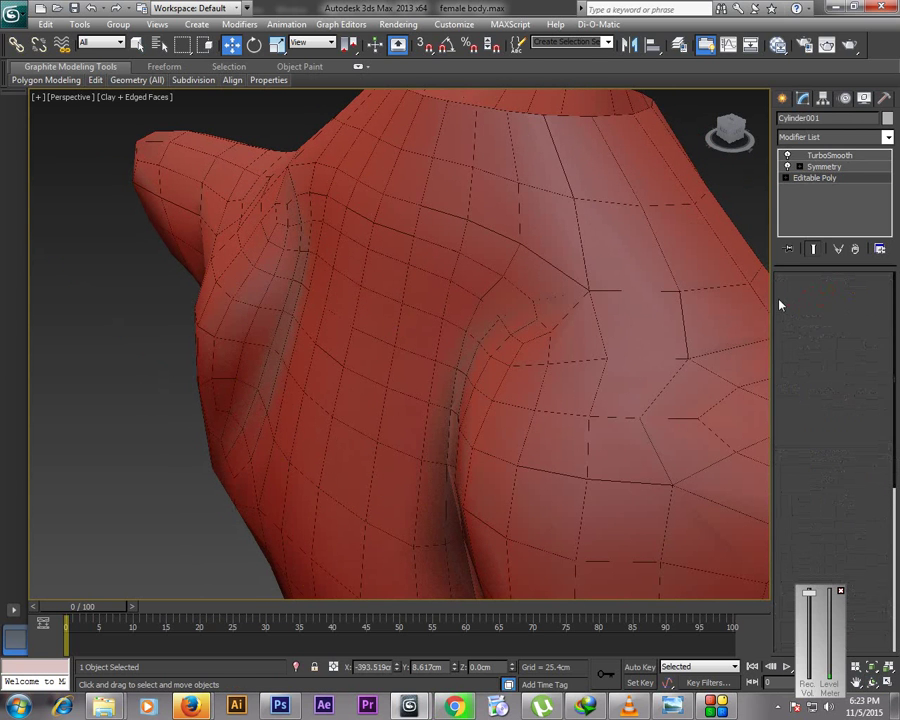
pyautogui.moveTo(157, 351); pyautogui.dragTo(166, 349)
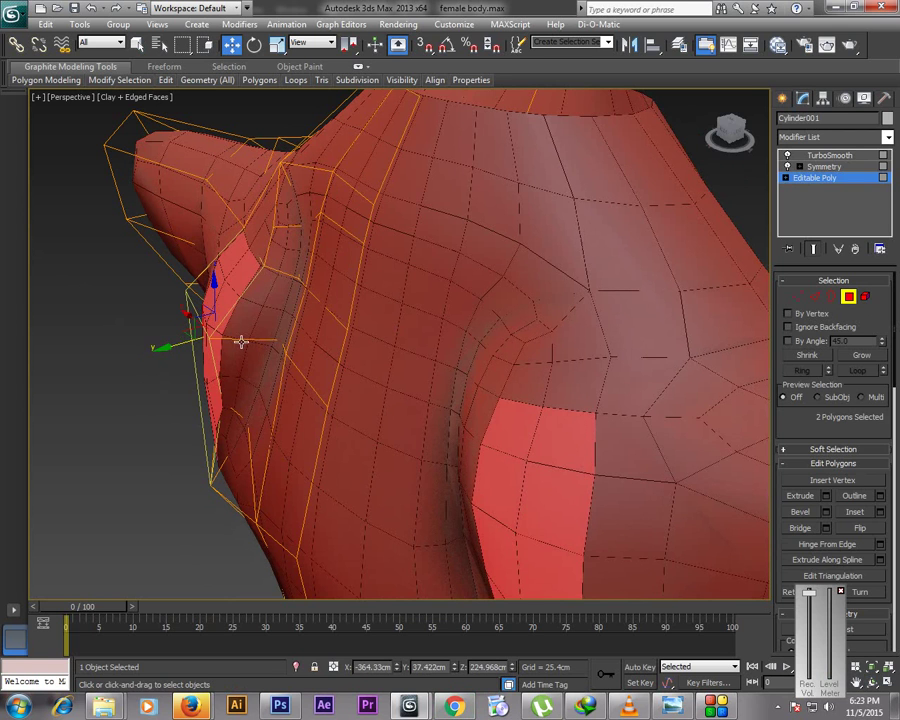
# Push the edge between the two shoulder-blade polygons inward along Y to soften the bulge
pyautogui.press('2')
pyautogui.moveTo(155, 326); pyautogui.dragTo(184, 328)
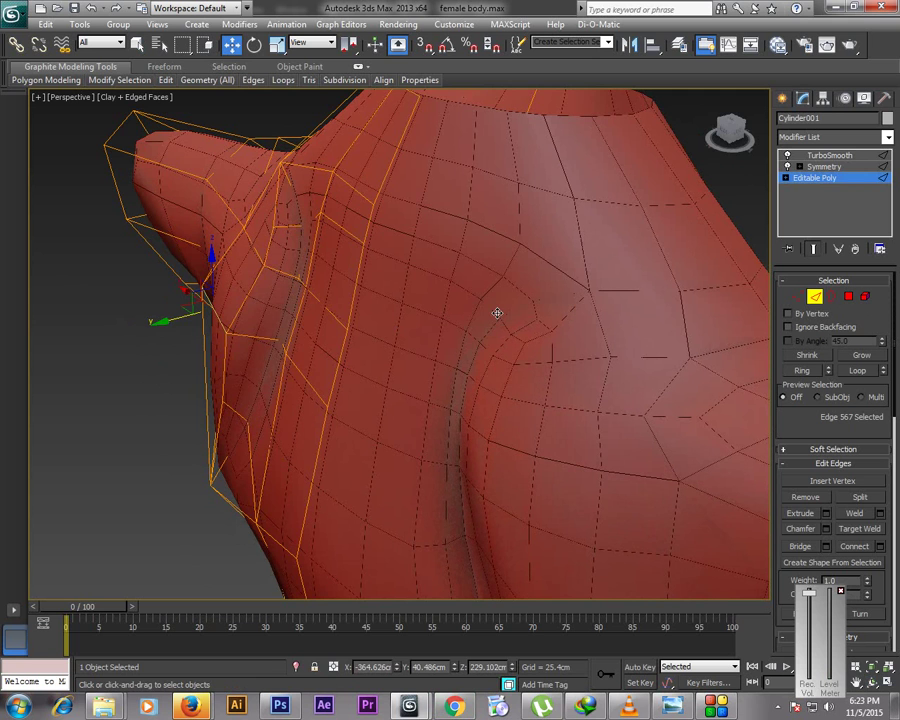
pyautogui.click(815, 298)
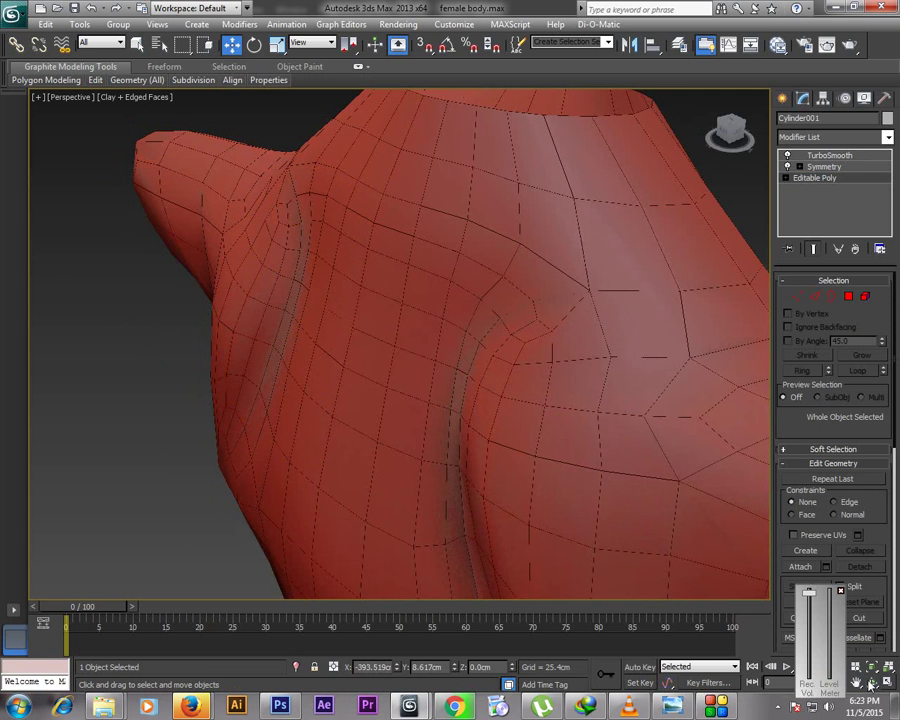
# Hide the edged faces and examine the smoothed body's shape from the back around to the side
pyautogui.click(872, 682)
pyautogui.moveTo(336, 271); pyautogui.dragTo(382, 255)
pyautogui.scroll(-5, 388, 260)
pyautogui.keyDown('alt'); pyautogui.moveTo(391, 262); pyautogui.dragTo(482, 289, button='middle'); pyautogui.keyUp('alt')
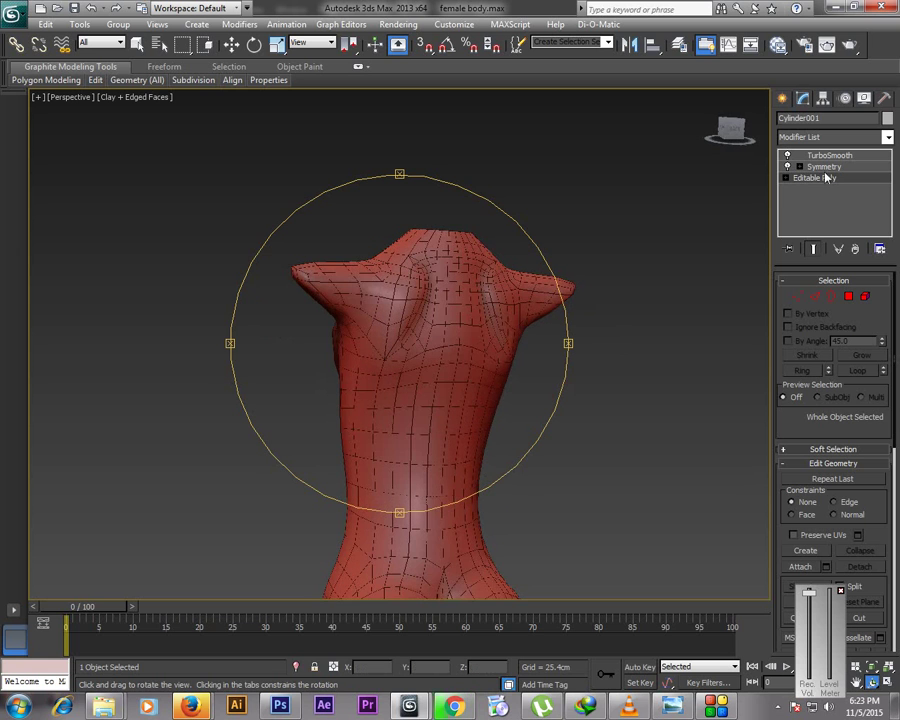
pyautogui.moveTo(432, 309)
pyautogui.keyDown('alt'); pyautogui.mouseDown(button='middle')
pyautogui.moveTo(452, 314)
pyautogui.moveTo(480, 350)
pyautogui.moveTo(484, 344)
pyautogui.moveTo(444, 356)
pyautogui.moveTo(520, 345)
pyautogui.moveTo(446, 358)
pyautogui.moveTo(542, 358)
pyautogui.moveTo(520, 368)
pyautogui.moveTo(549, 382)
pyautogui.moveTo(591, 366)
pyautogui.moveTo(454, 412)
pyautogui.moveTo(500, 404)
pyautogui.moveTo(460, 402)
pyautogui.moveTo(522, 412)
pyautogui.moveTo(482, 384)
pyautogui.moveTo(514, 380)
pyautogui.mouseUp(button='middle'); pyautogui.keyUp('alt')
pyautogui.press('F4')
pyautogui.moveTo(514, 380); pyautogui.dragTo(477, 360)
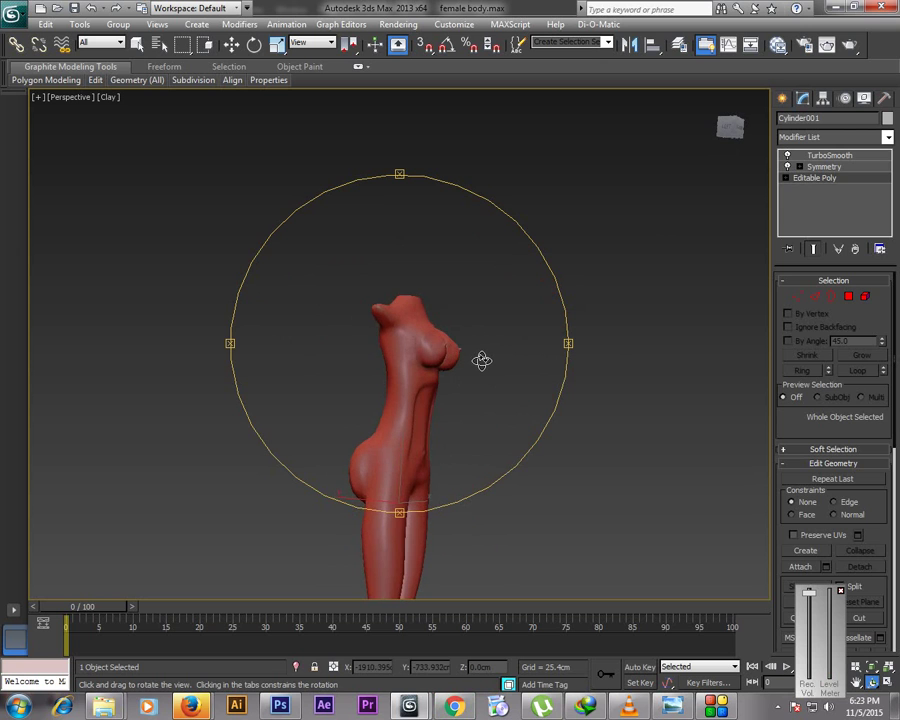
# Move the two vertices at the front of the hip forward along Y by about 2.8 cm
pyautogui.click(797, 297)
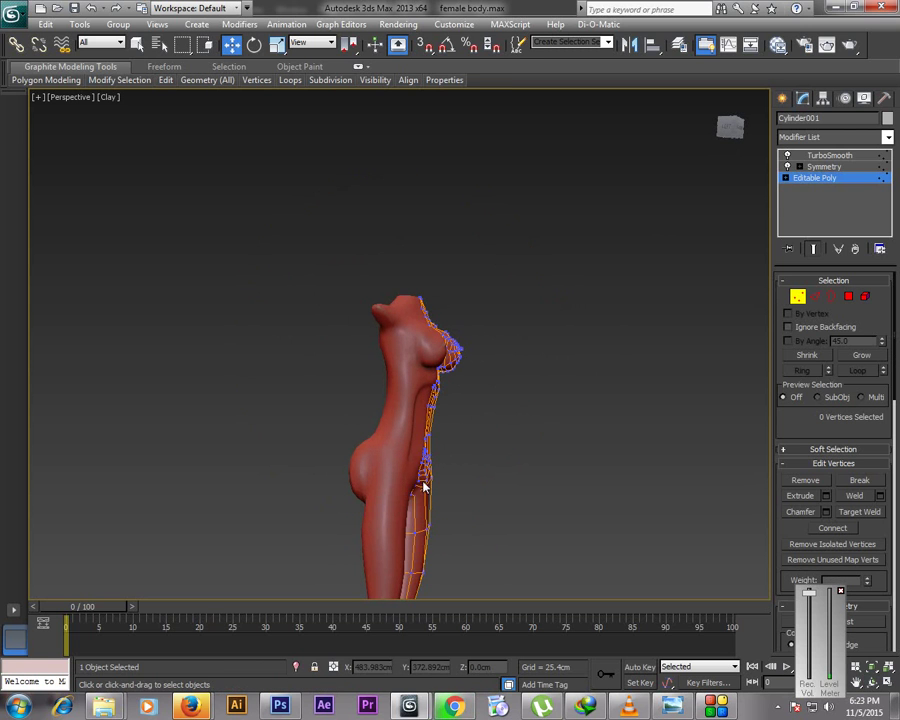
pyautogui.click(873, 678)
pyautogui.moveTo(523, 423); pyautogui.dragTo(292, 429)
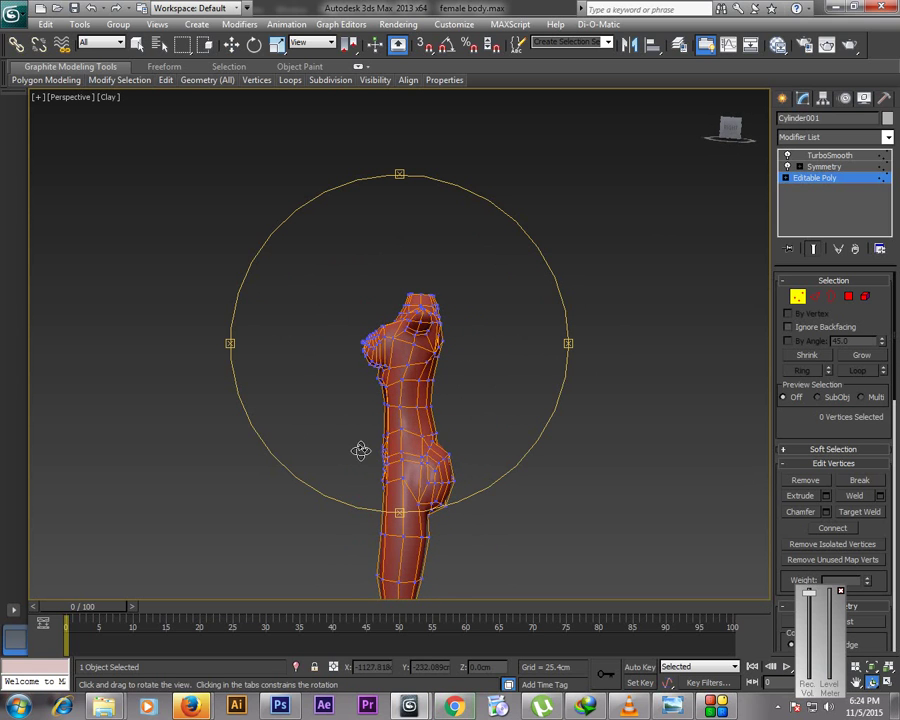
pyautogui.click(857, 683)
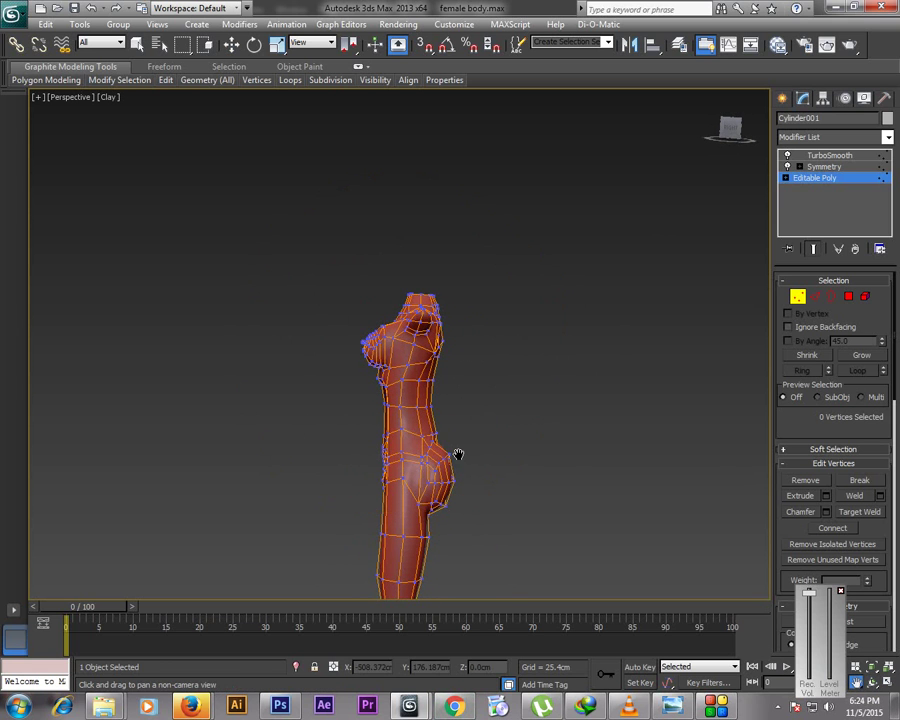
pyautogui.scroll(5, 440, 450)
pyautogui.moveTo(458, 411); pyautogui.dragTo(488, 346)
pyautogui.scroll(3, 493, 388)
pyautogui.moveTo(534, 406); pyautogui.dragTo(537, 354)
pyautogui.rightClick(491, 388)
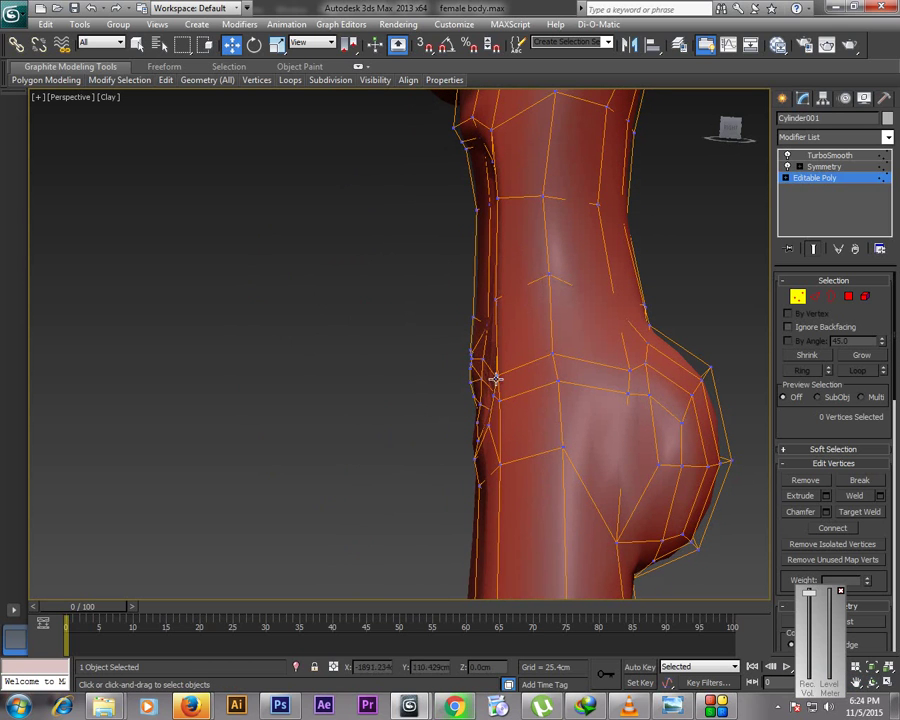
pyautogui.click(496, 379)
pyautogui.keyDown('ctrl'); pyautogui.click(494, 394); pyautogui.keyUp('ctrl')
pyautogui.moveTo(535, 391); pyautogui.dragTo(529, 390)
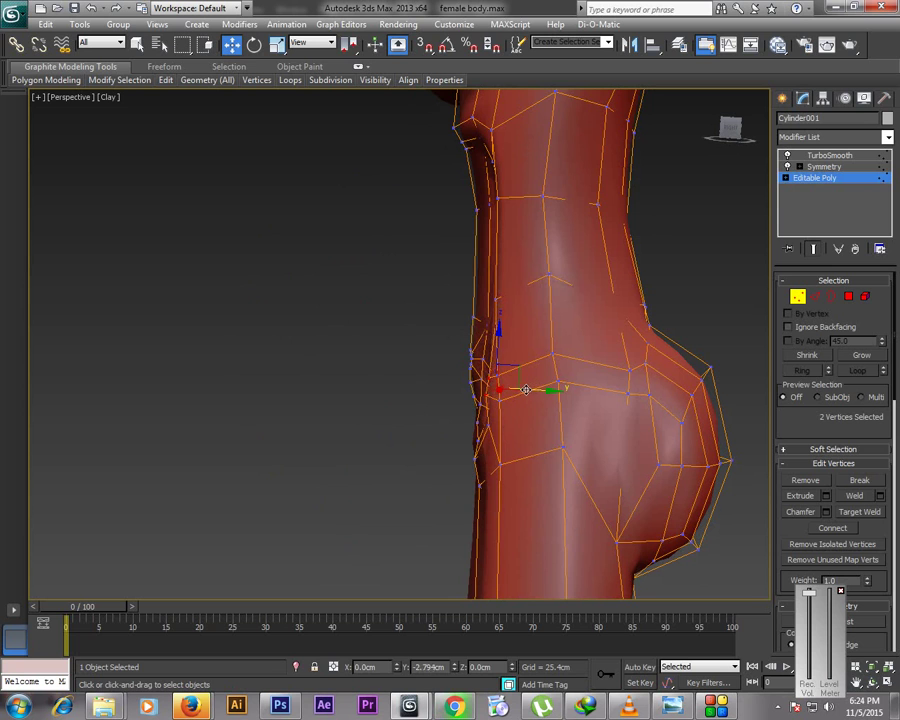
# Adjust three lower-abdomen vertices individually along Y, moving the first forward about 2 cm and the two beside it slightly backward
pyautogui.click(490, 435)
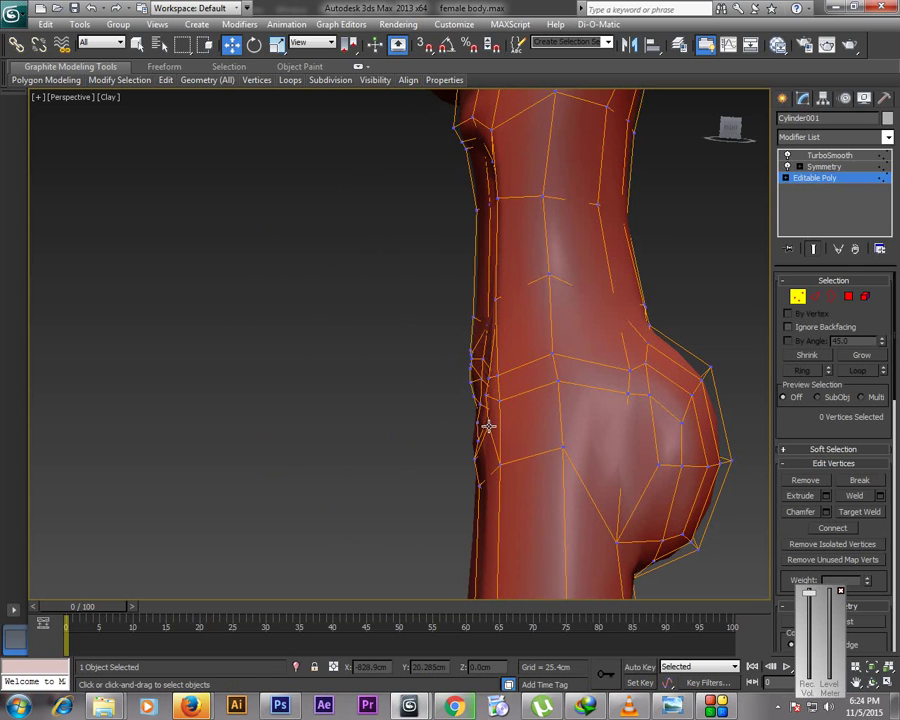
pyautogui.click(488, 425)
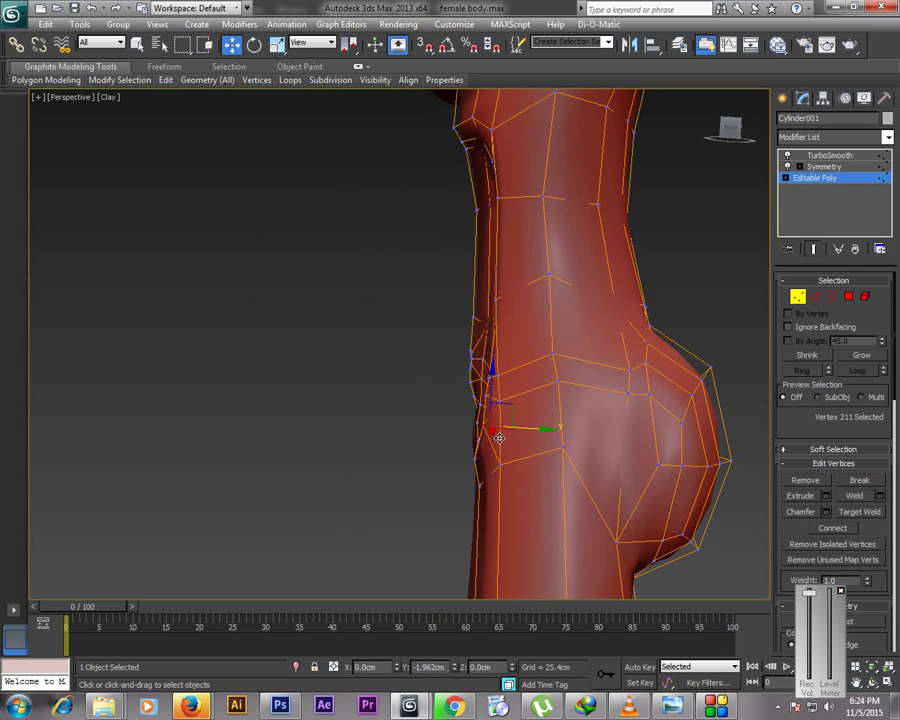
pyautogui.click(475, 459)
pyautogui.moveTo(510, 459); pyautogui.dragTo(518, 461)
pyautogui.click(717, 333)
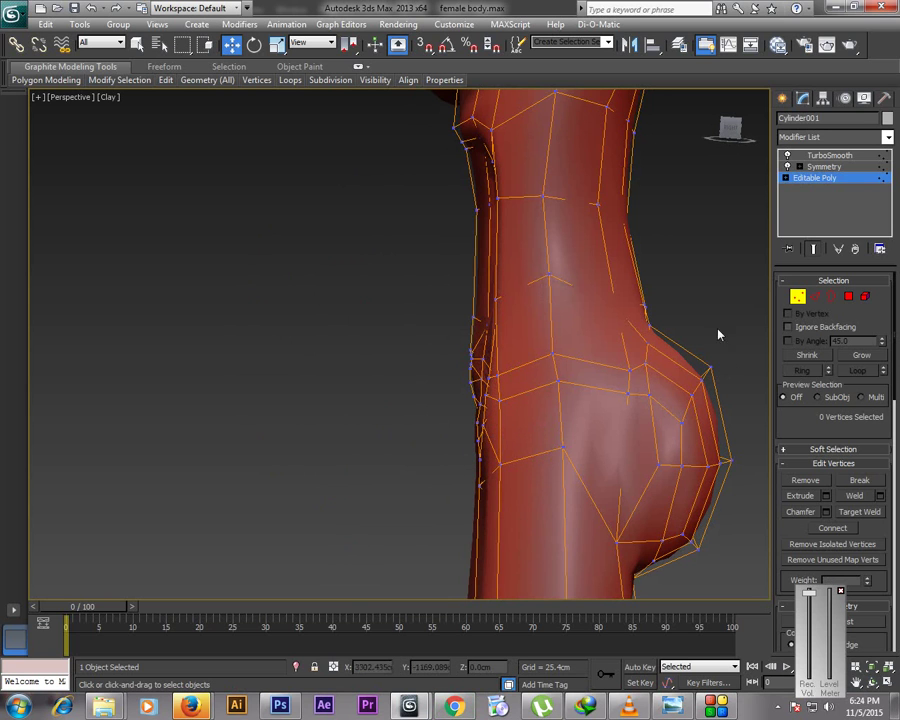
pyautogui.click(478, 425)
pyautogui.moveTo(510, 424); pyautogui.dragTo(513, 427)
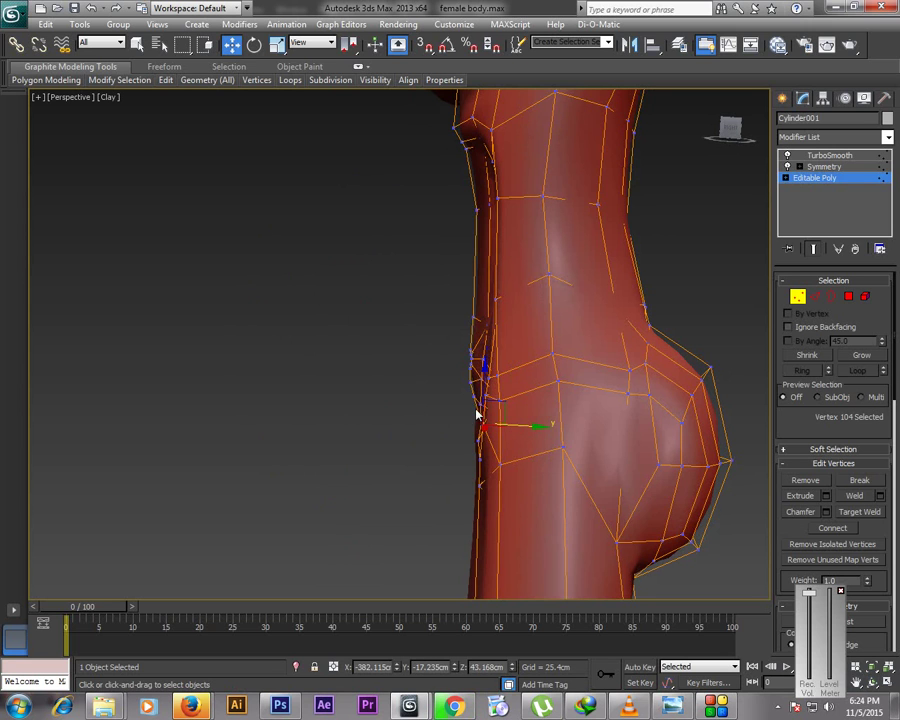
# Move the seven vertices at the front of the belly backward along Y by about 1.3 cm and leave vertex editing
pyautogui.click(476, 396)
pyautogui.keyDown('ctrl'); pyautogui.click(468, 384); pyautogui.keyUp('ctrl')
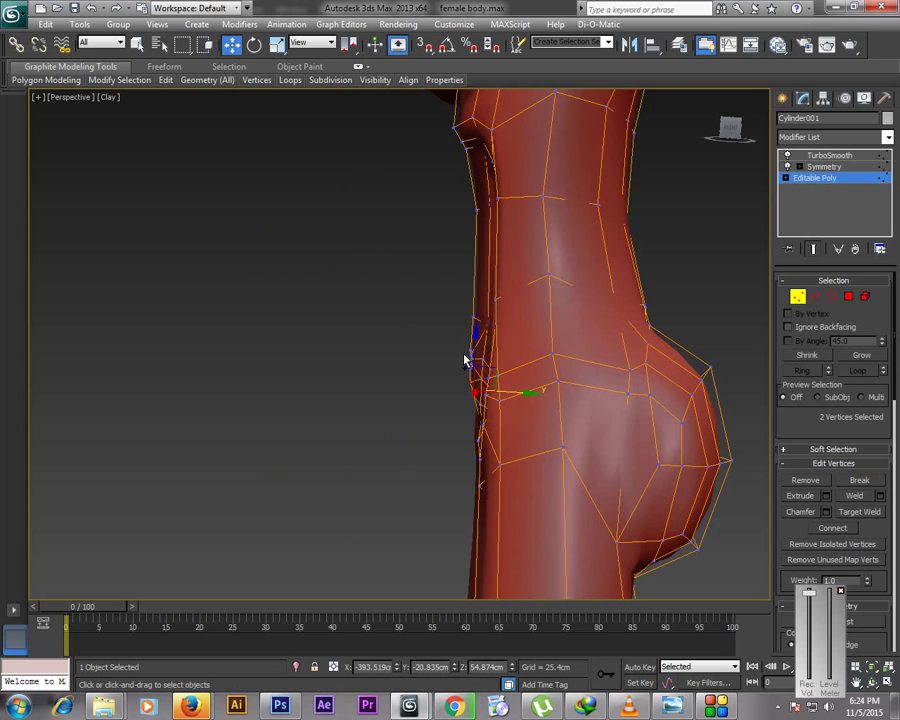
pyautogui.moveTo(447, 331); pyautogui.dragTo(524, 371)
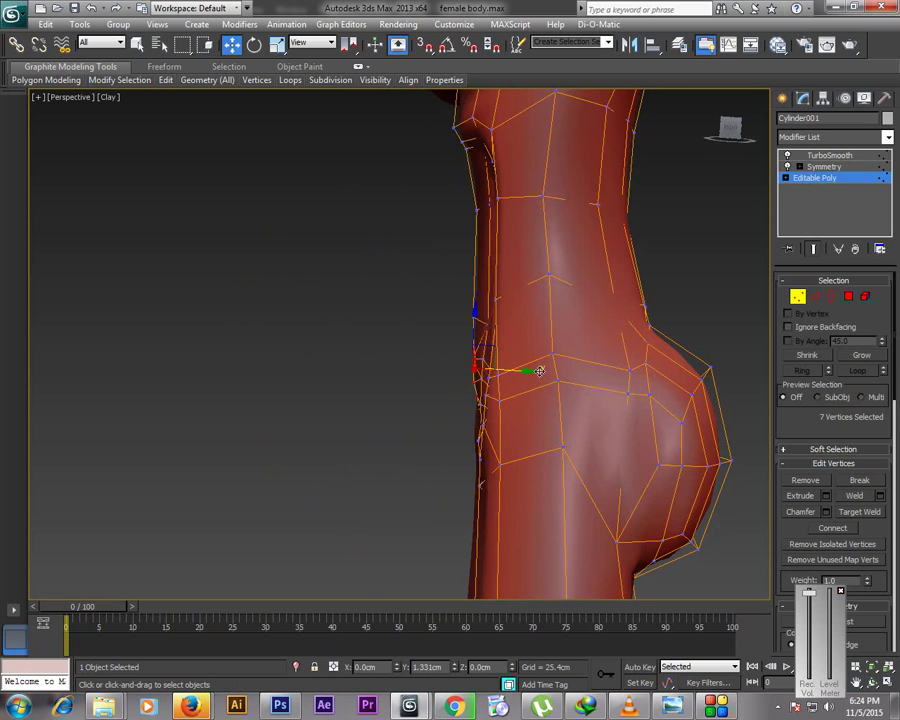
pyautogui.click(795, 297)
pyautogui.click(391, 382)
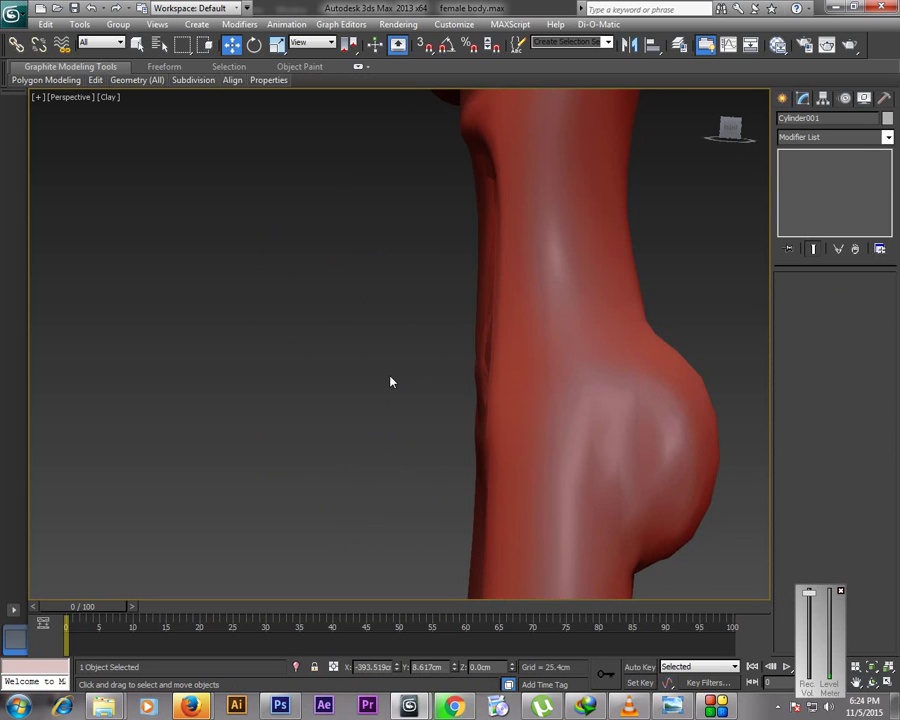
# Examine the whole smoothed body from the side around to the front
pyautogui.scroll(-5, 391, 382)
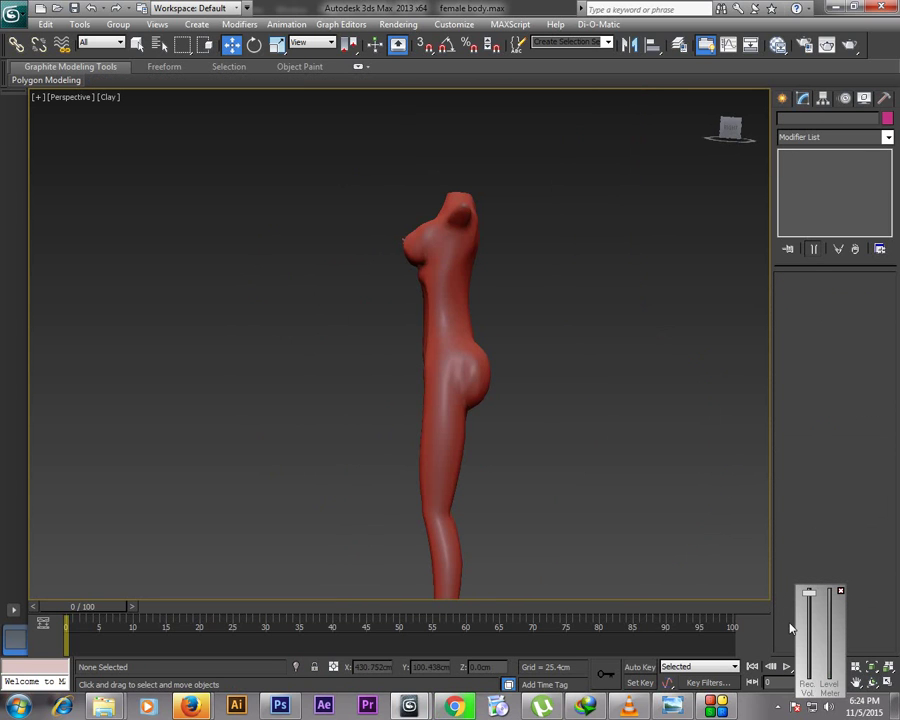
pyautogui.click(871, 681)
pyautogui.moveTo(330, 335); pyautogui.dragTo(504, 354)
pyautogui.moveTo(448, 340); pyautogui.dragTo(401, 307)
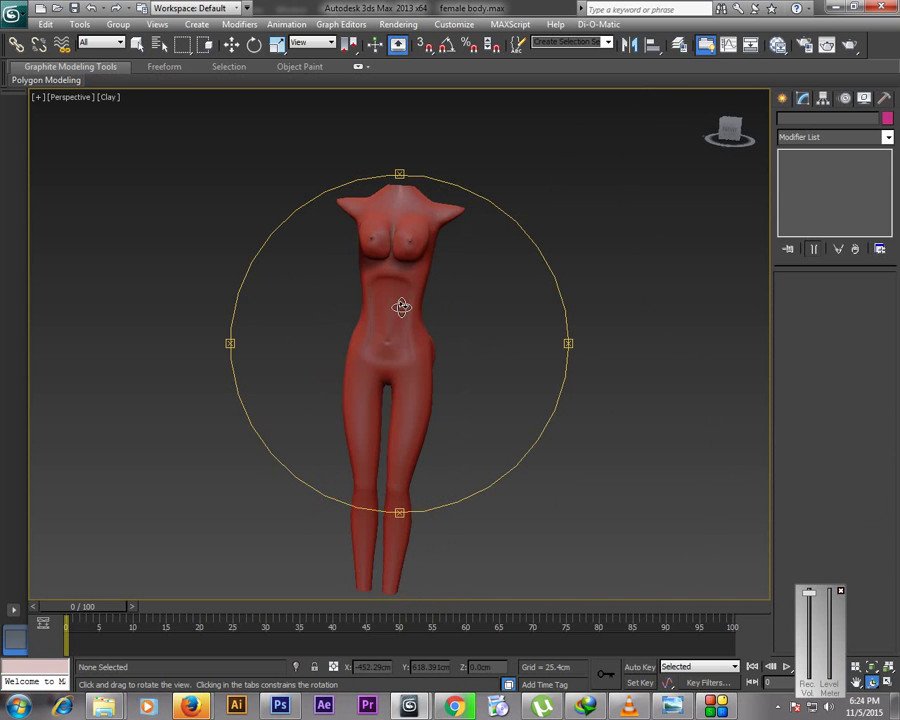
pyautogui.moveTo(482, 315); pyautogui.dragTo(422, 364)
pyautogui.press('w')
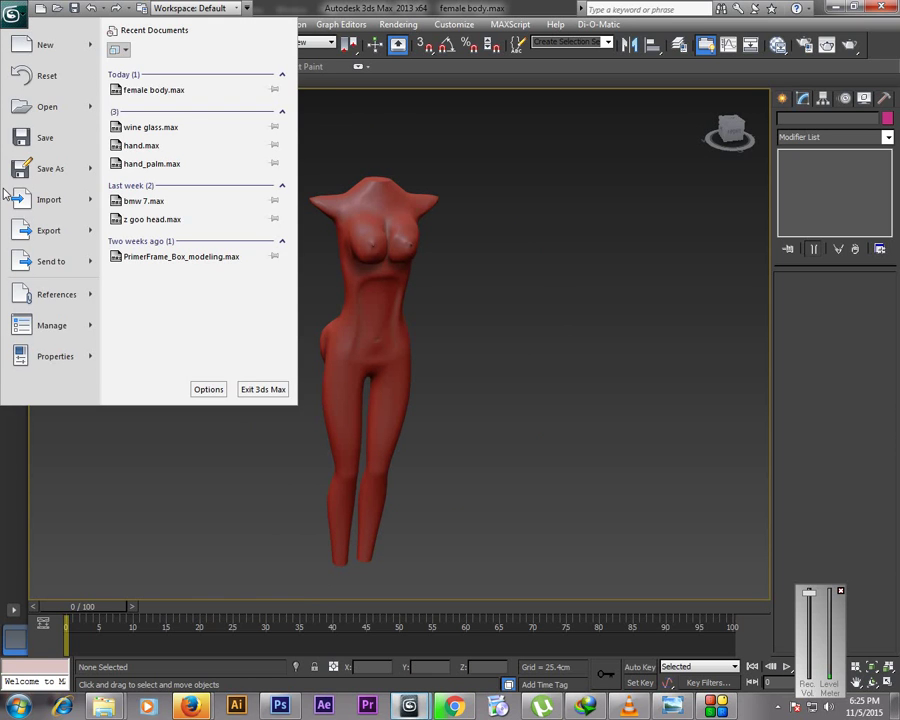
pyautogui.click(383, 5)
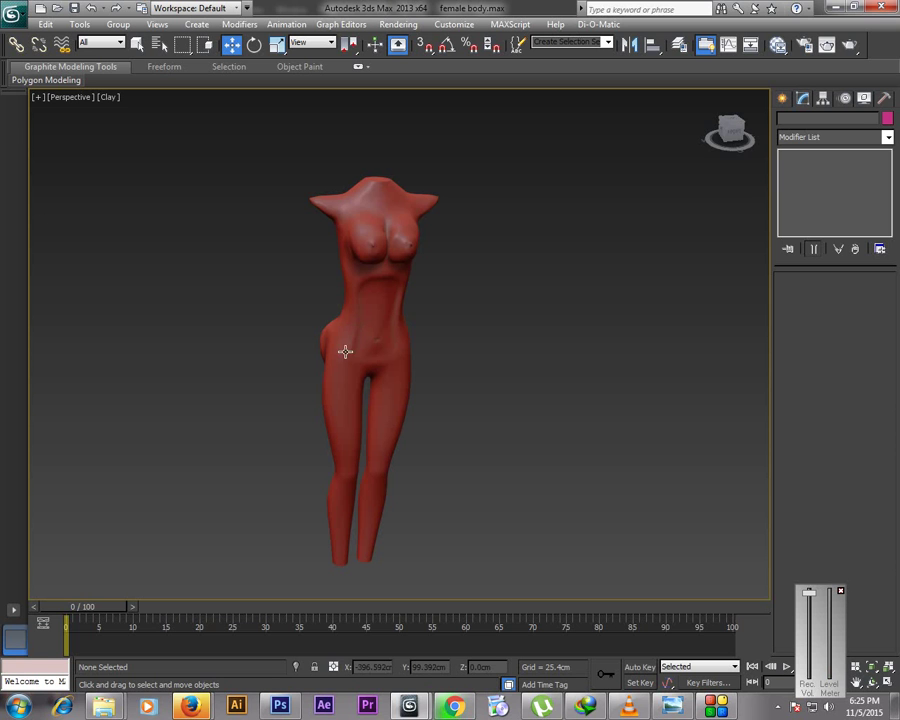
# Switch to µTorrent, stop all four seeding torrents, and return to the list of downloading torrents
pyautogui.click(541, 707)
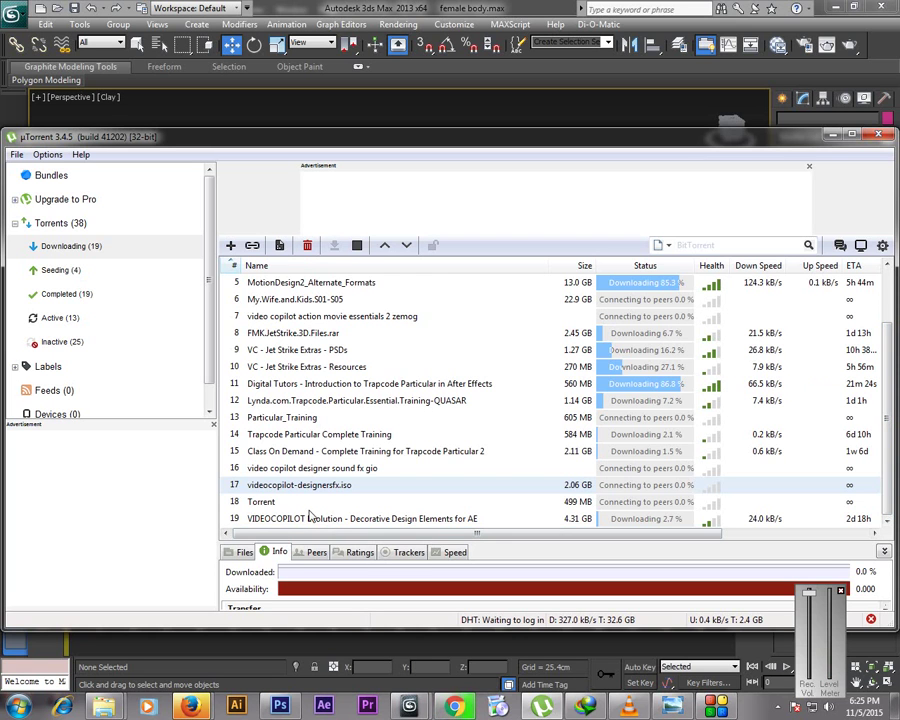
pyautogui.click(58, 271)
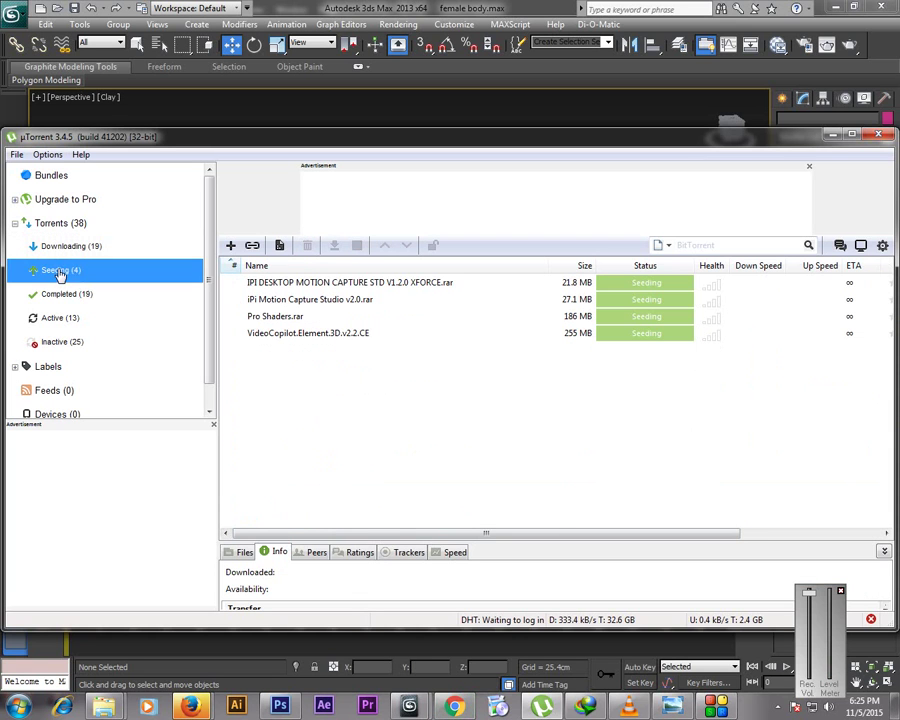
pyautogui.click(371, 284)
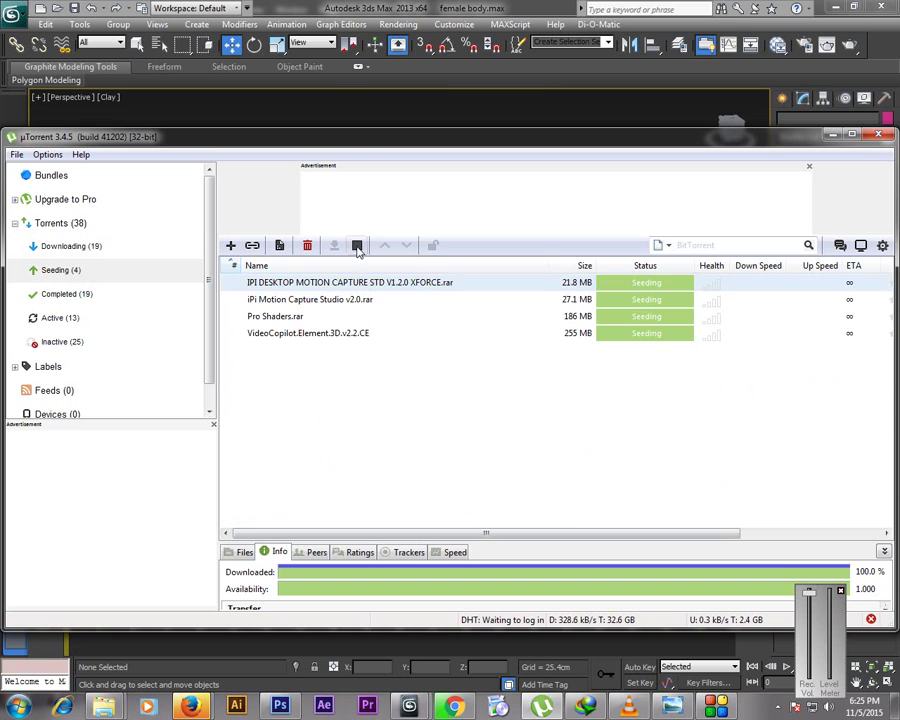
pyautogui.click(357, 245)
pyautogui.click(350, 284)
pyautogui.click(357, 245)
pyautogui.click(325, 284)
pyautogui.click(357, 245)
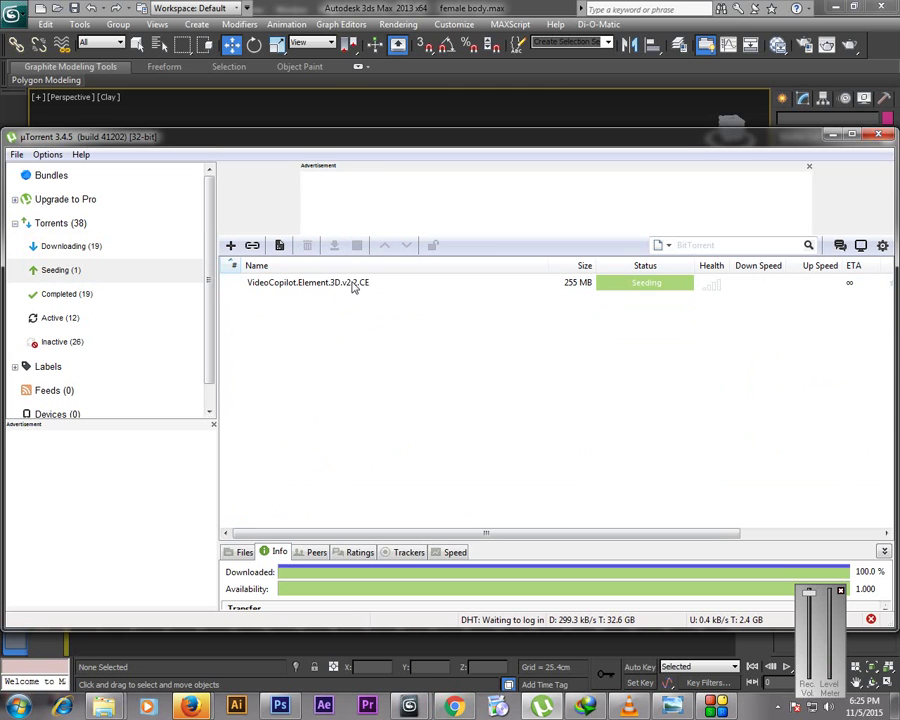
pyautogui.click(357, 245)
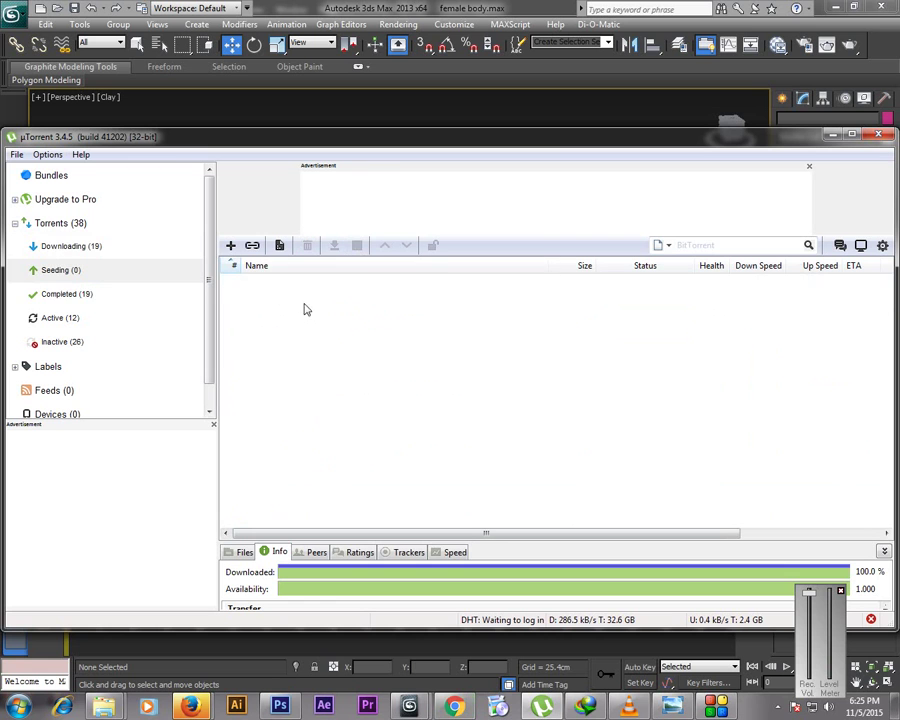
pyautogui.click(98, 248)
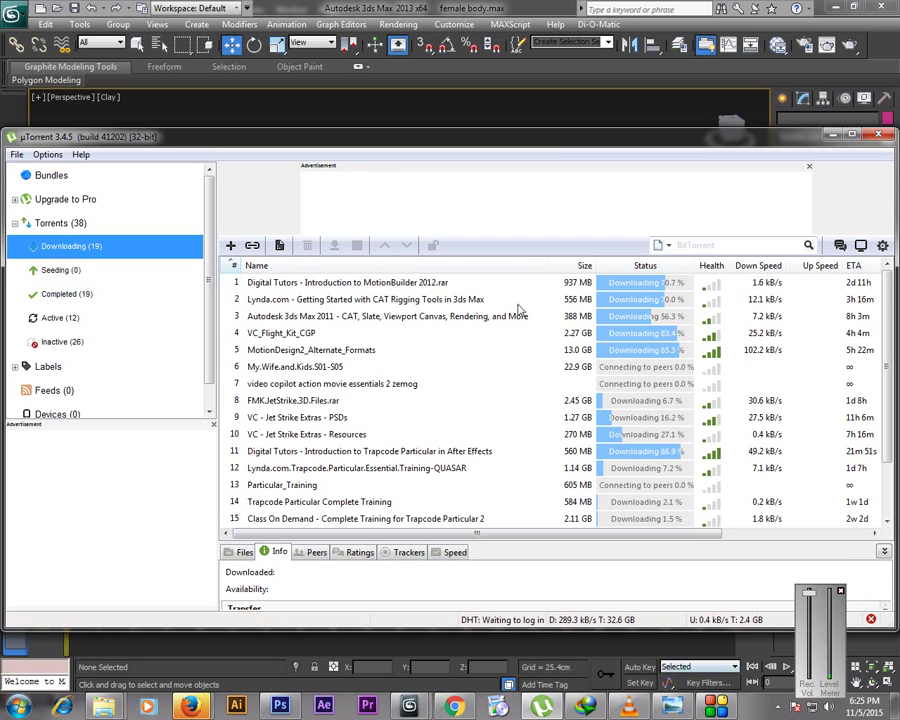
# Close the "female body" folder window in Windows Explorer
pyautogui.click(104, 706)
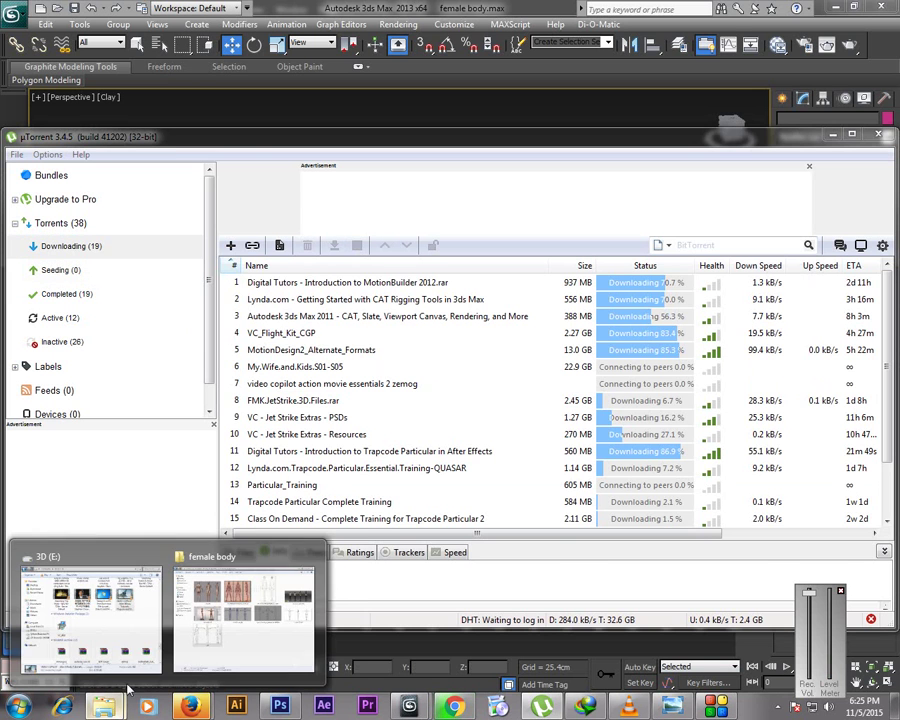
pyautogui.moveTo(222, 636)
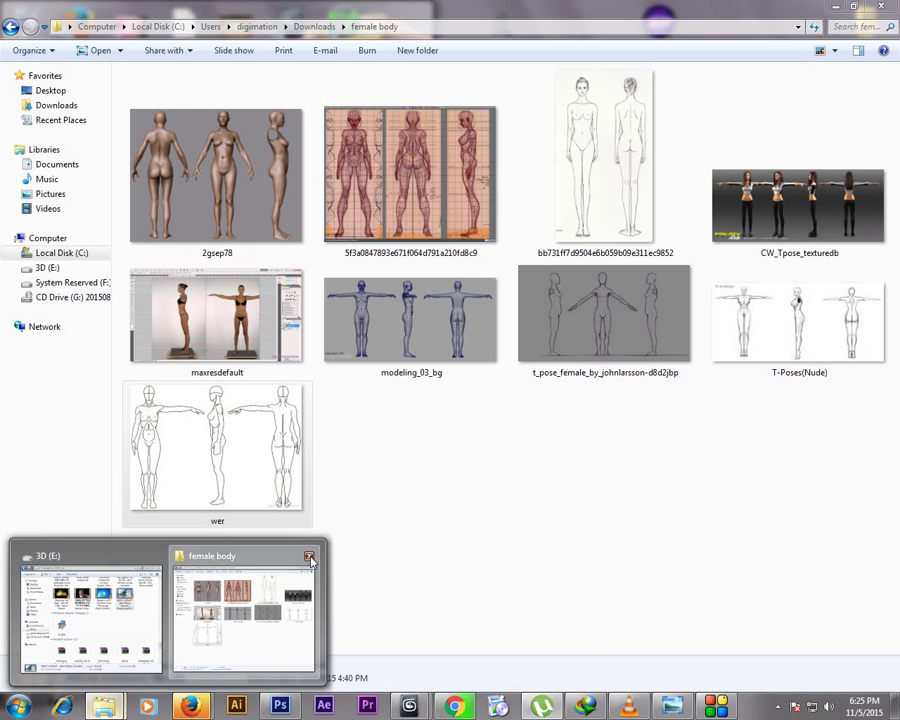
pyautogui.click(309, 556)
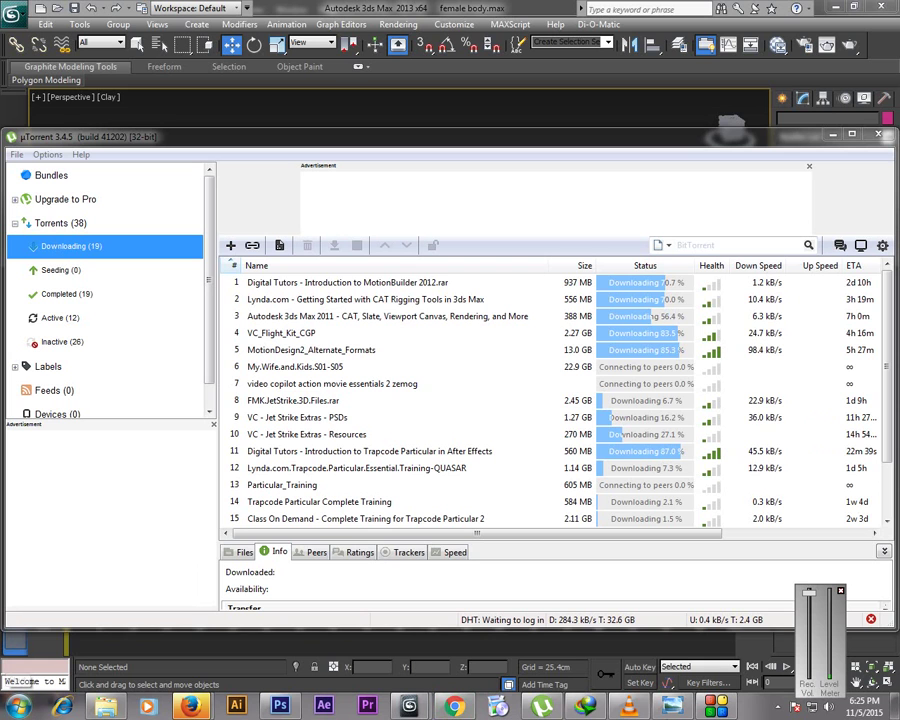
pyautogui.click(714, 704)
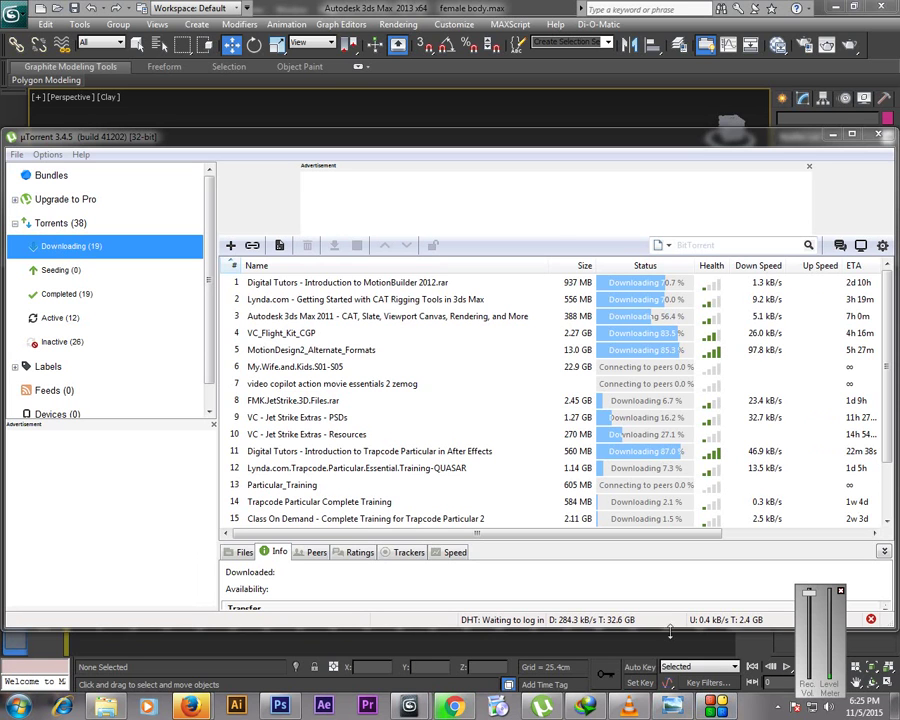